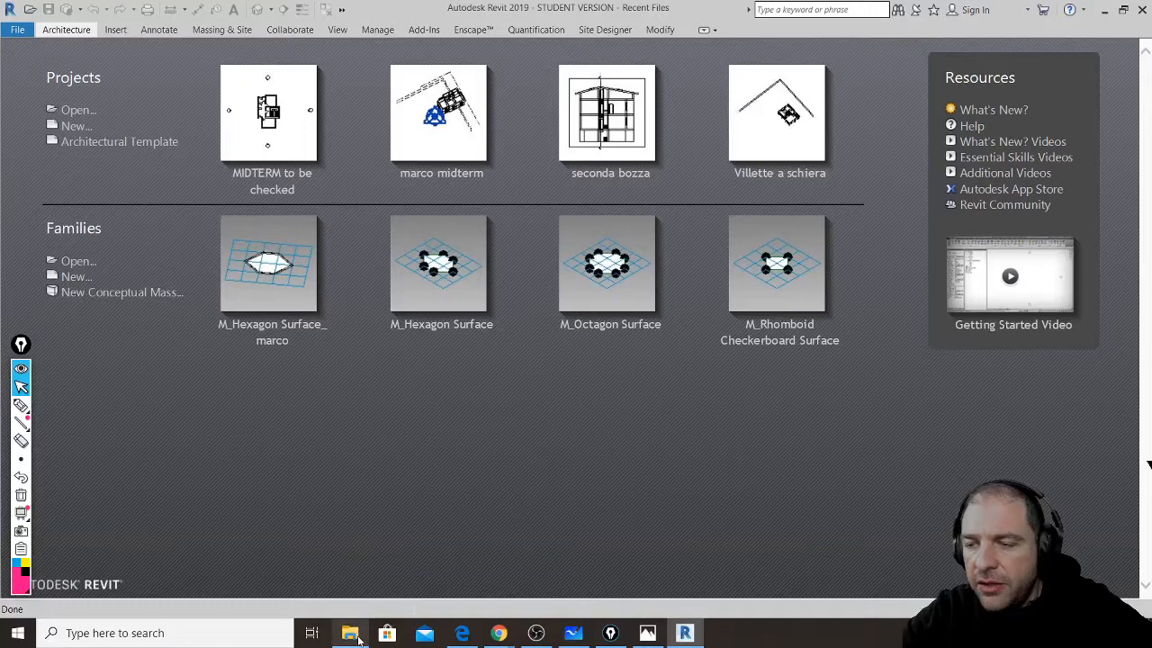
- Restore the AUTOCAD MIDTERM TO CHECK folder with nothing selected, then bring up Chrome's window previews
{"action": "mouse_move", "coordinate": [358, 637]}
{"action": "left_click", "coordinate": [387, 530]}
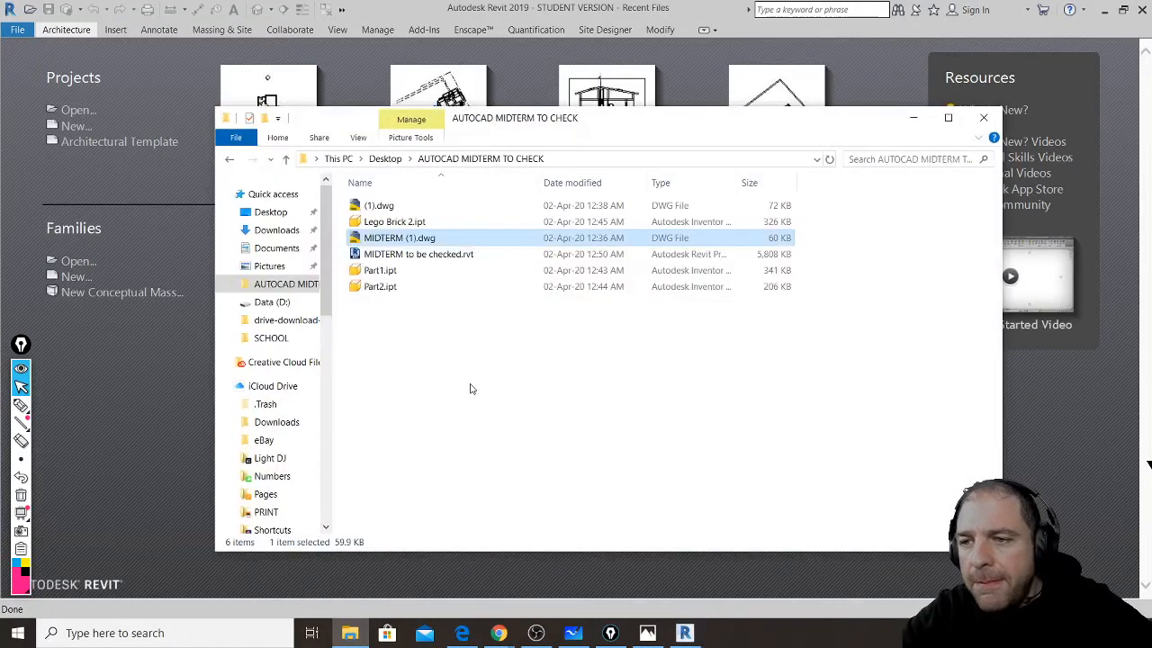
{"action": "left_click", "coordinate": [530, 376]}
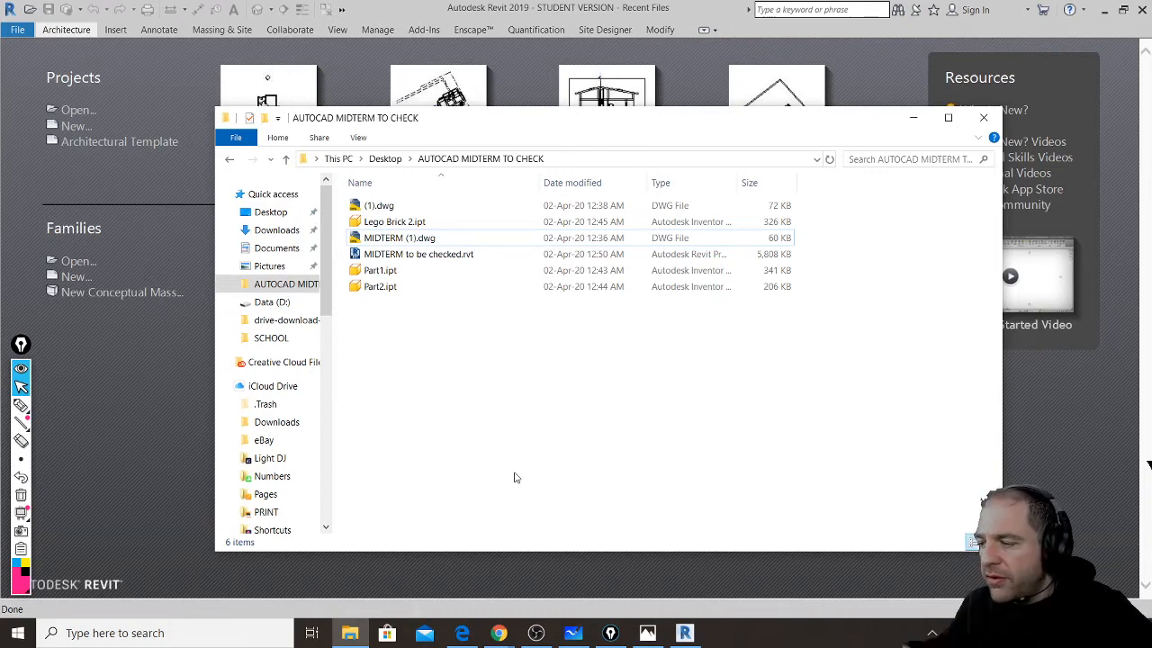
{"action": "left_click", "coordinate": [498, 633]}
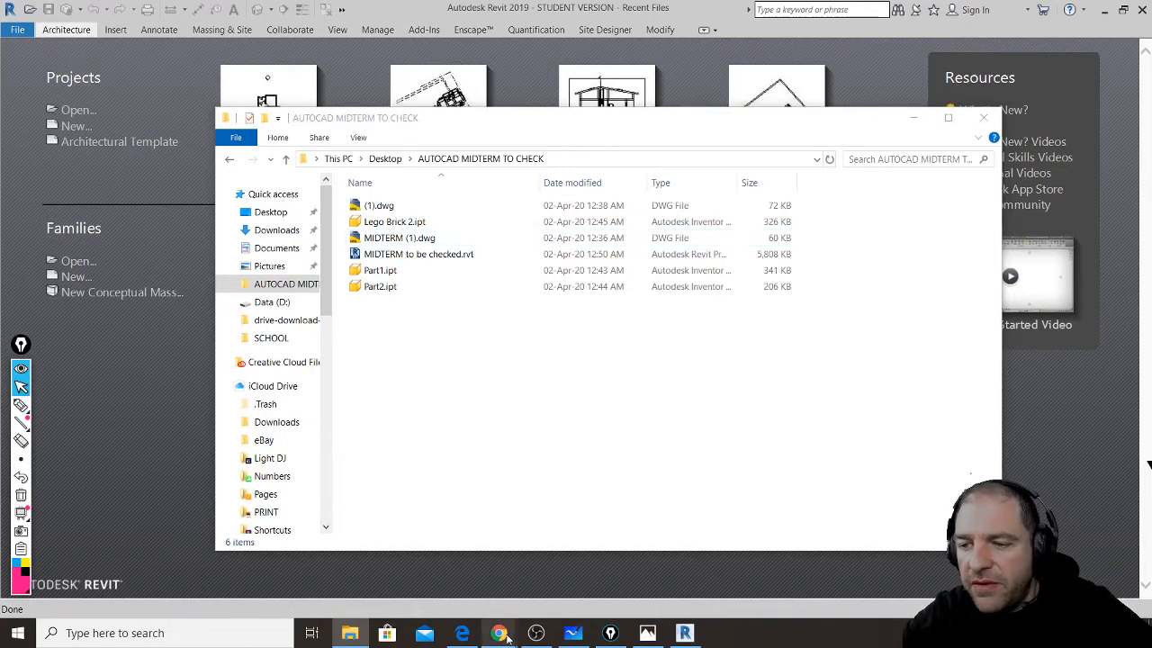
{"action": "mouse_move", "coordinate": [542, 568]}
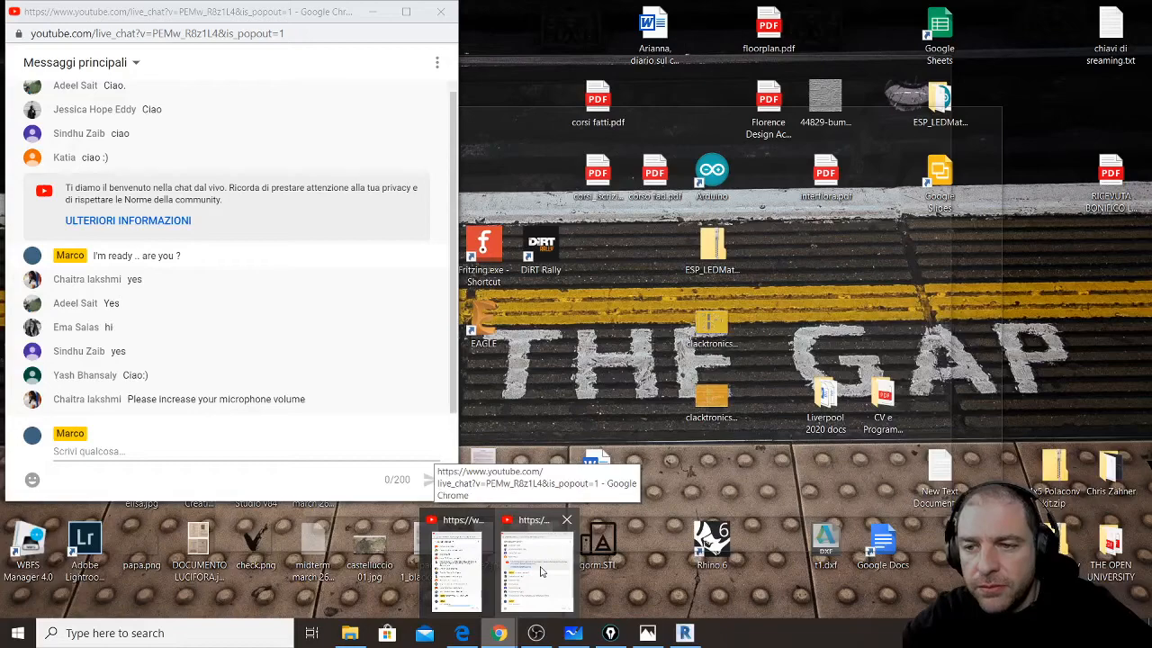
- Bring the YouTube live chat pop-out to the front and nudge it slightly right
{"action": "left_click", "coordinate": [540, 571]}
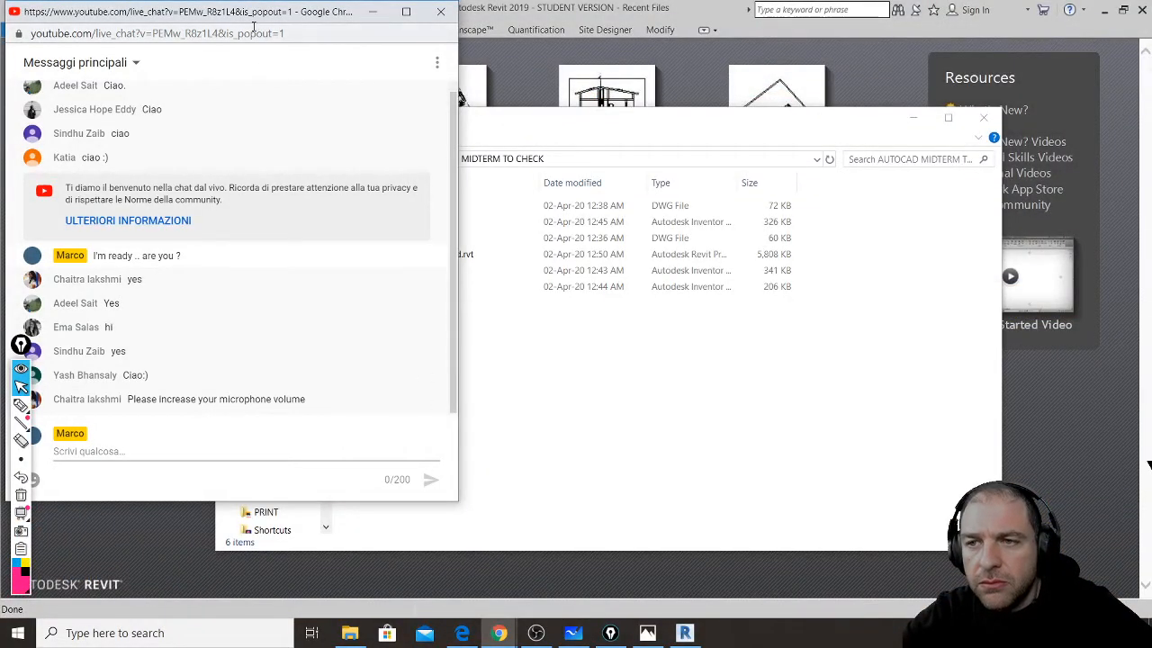
{"action": "left_click_drag", "start_coordinate": [245, 12], "coordinate": [283, 18]}
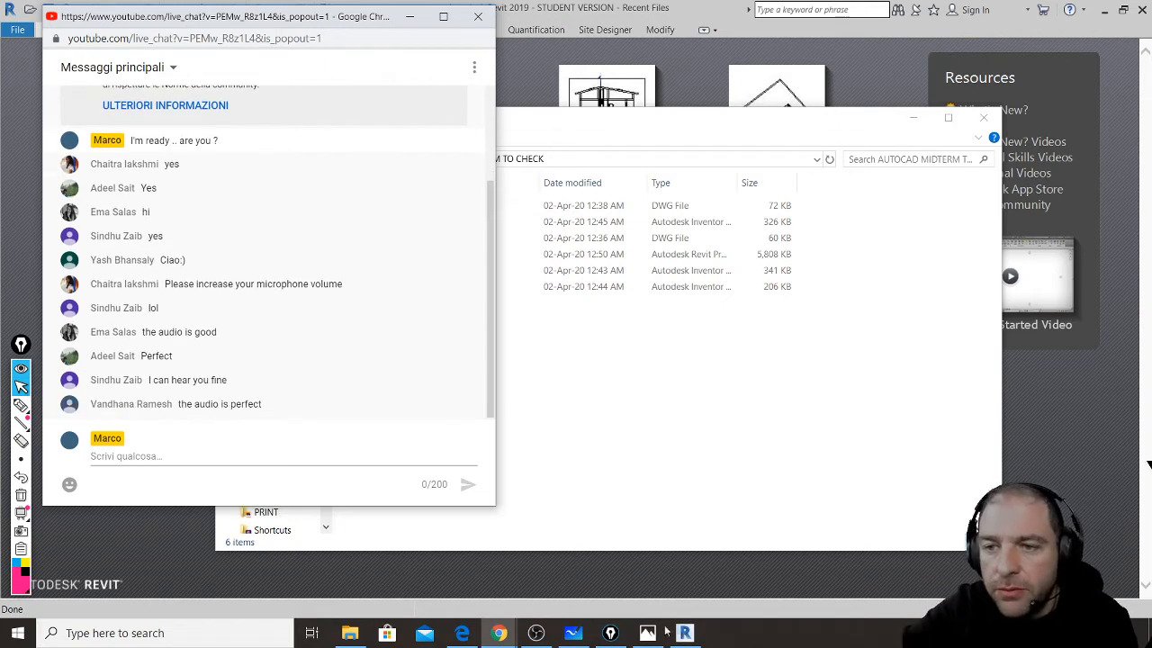
- Switch to the OBS Studio streaming window
{"action": "left_click", "coordinate": [535, 632]}
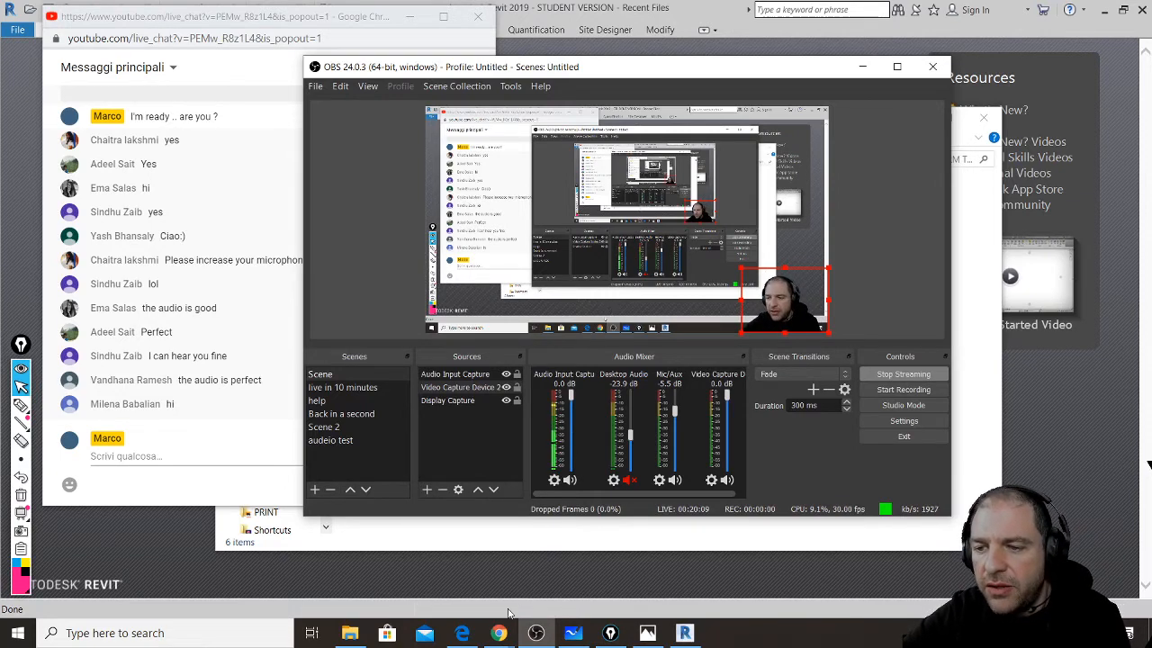
{"action": "mouse_move", "coordinate": [462, 636]}
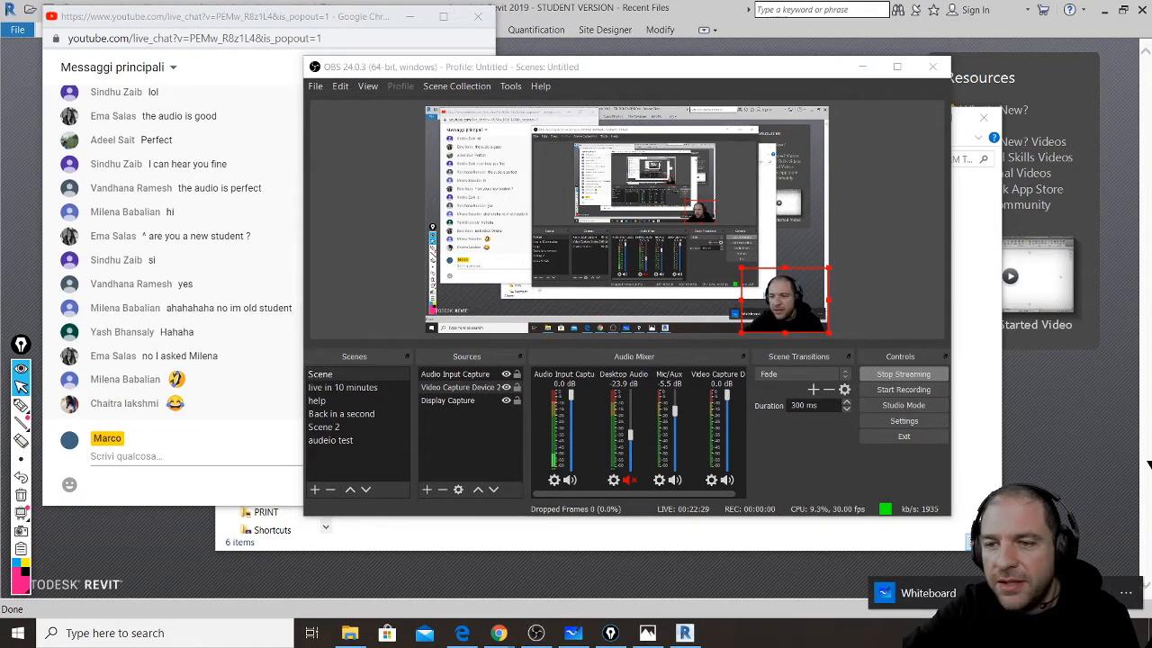
- Open Microsoft Whiteboard, widen its window on both sides, and check the Settings export formats
{"action": "left_click", "coordinate": [927, 594]}
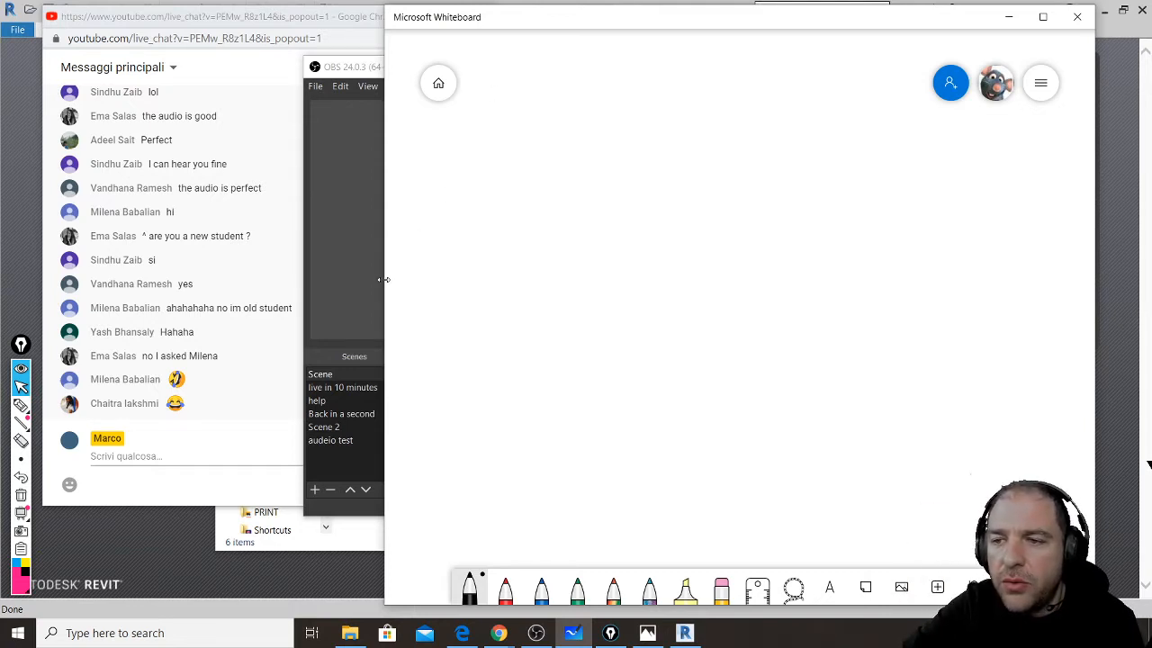
{"action": "left_click_drag", "start_coordinate": [384, 280], "coordinate": [300, 275]}
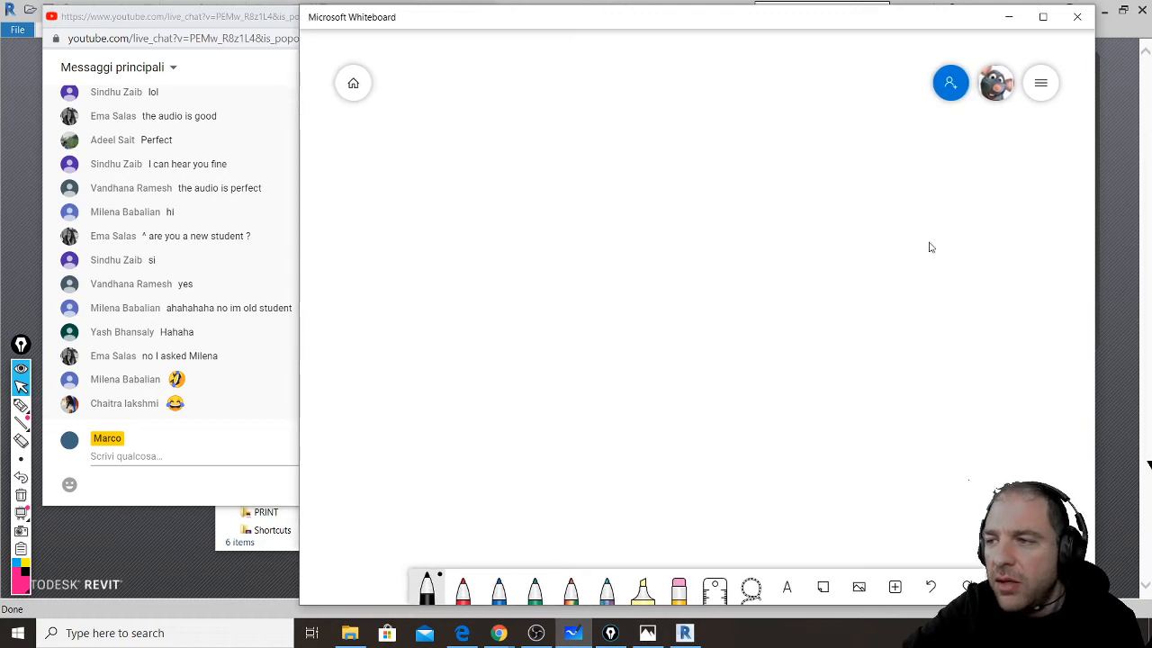
{"action": "left_click_drag", "start_coordinate": [1094, 262], "coordinate": [1130, 261]}
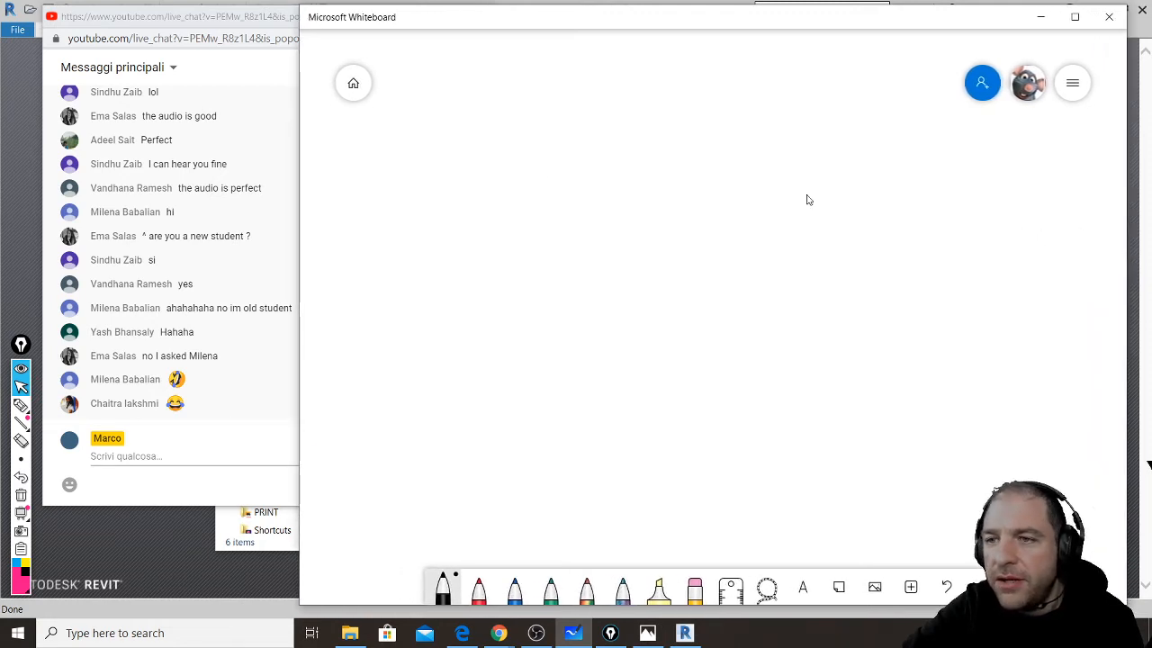
{"action": "left_click", "coordinate": [1073, 84]}
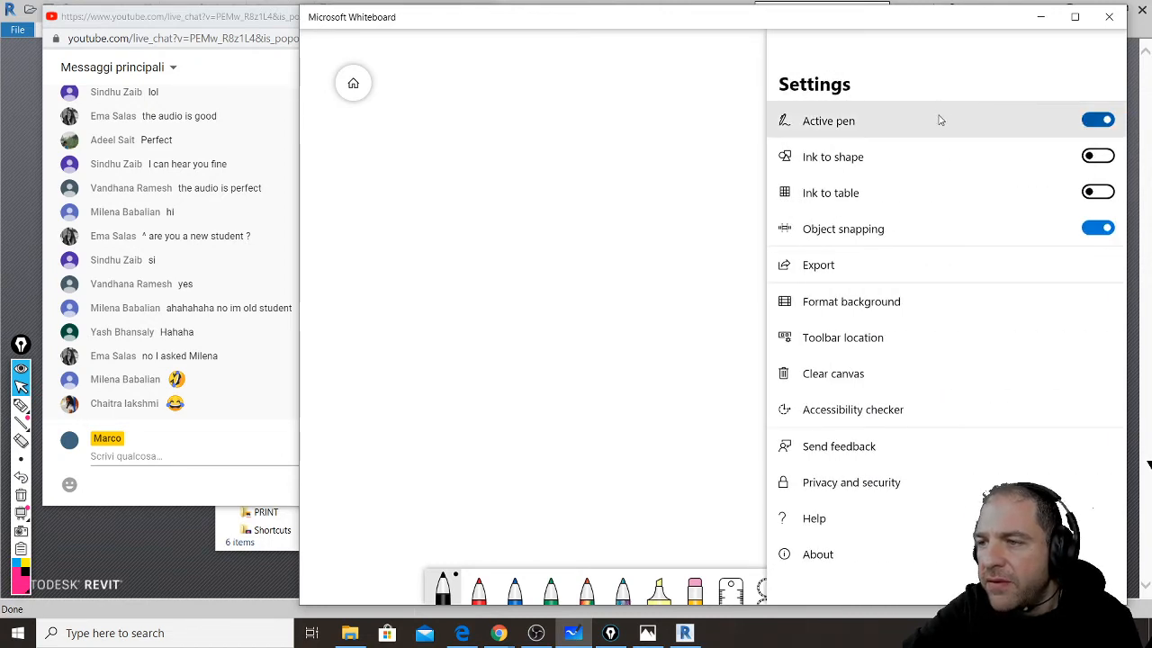
{"action": "left_click", "coordinate": [924, 262]}
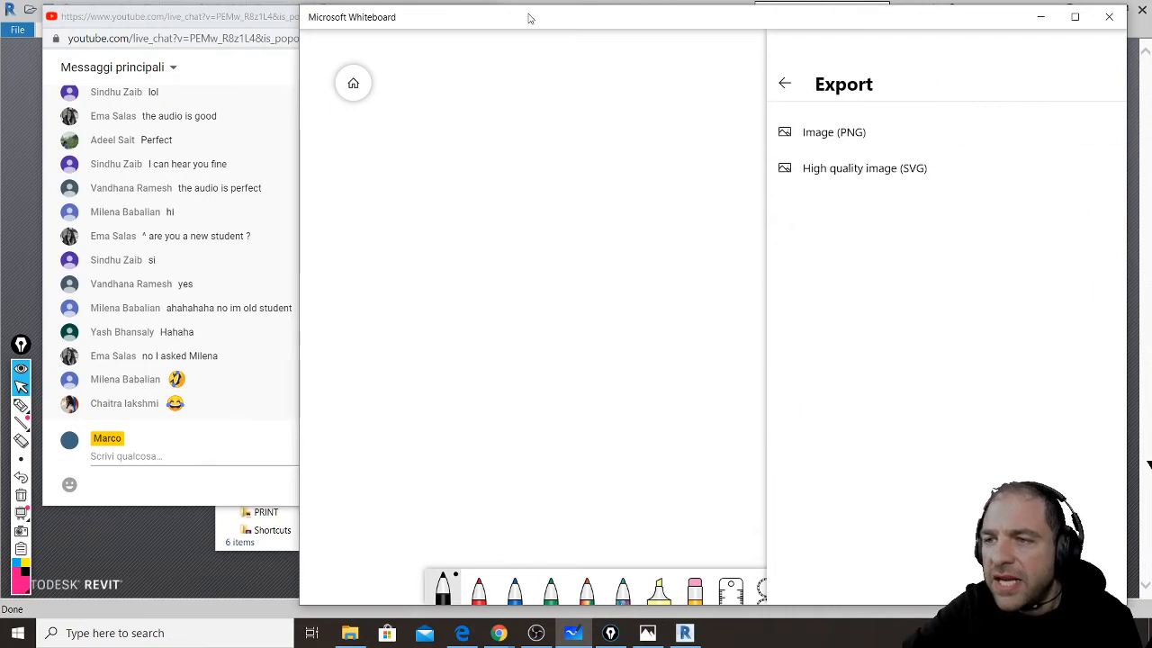
{"action": "left_click", "coordinate": [524, 120]}
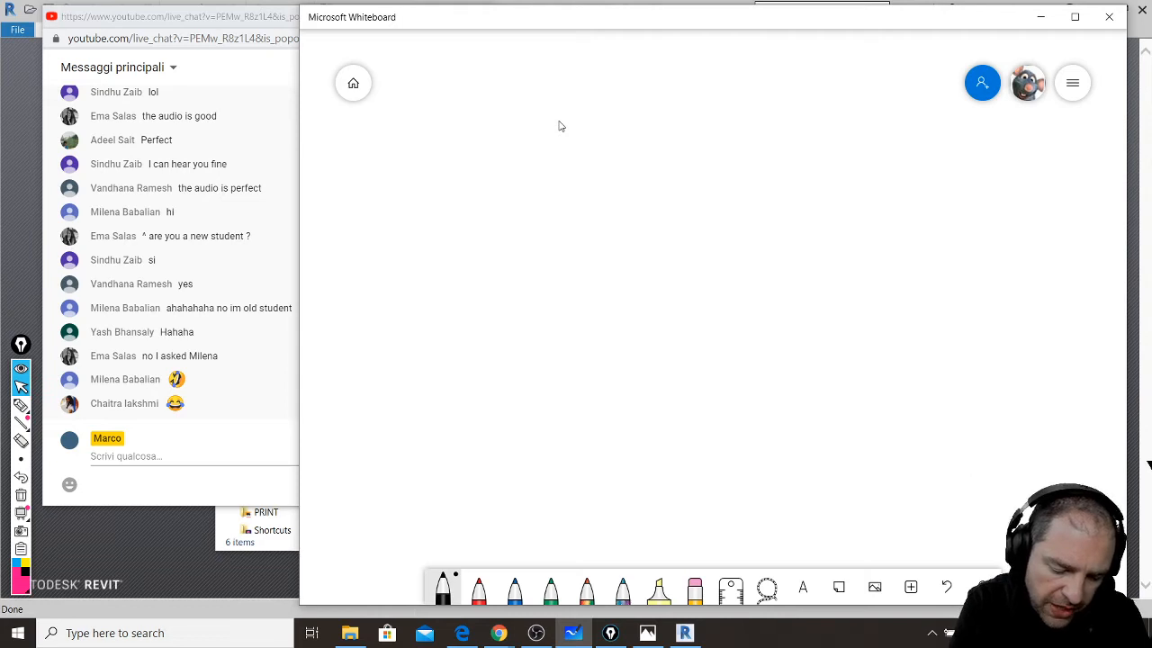
- Handwrite 'REVIT FINAL' across the top of the board
{"action": "mouse_move", "coordinate": [447, 53]}
{"action": "left_mouse_down"}
{"action": "mouse_move", "coordinate": [436, 98]}
{"action": "mouse_move", "coordinate": [491, 88]}
{"action": "mouse_move", "coordinate": [489, 75]}
{"action": "left_mouse_up"}
{"action": "left_click_drag", "start_coordinate": [463, 64], "coordinate": [485, 61]}
{"action": "mouse_move", "coordinate": [494, 58]}
{"action": "left_mouse_down"}
{"action": "mouse_move", "coordinate": [497, 67]}
{"action": "mouse_move", "coordinate": [513, 52]}
{"action": "left_mouse_up"}
{"action": "mouse_move", "coordinate": [518, 48]}
{"action": "left_mouse_down"}
{"action": "mouse_move", "coordinate": [518, 81]}
{"action": "mouse_move", "coordinate": [572, 47]}
{"action": "mouse_move", "coordinate": [549, 88]}
{"action": "left_mouse_up"}
{"action": "left_click_drag", "start_coordinate": [647, 41], "coordinate": [636, 84]}
{"action": "mouse_move", "coordinate": [637, 42]}
{"action": "left_mouse_down"}
{"action": "mouse_move", "coordinate": [682, 35]}
{"action": "mouse_move", "coordinate": [659, 49]}
{"action": "left_mouse_up"}
{"action": "left_click_drag", "start_coordinate": [667, 81], "coordinate": [673, 59]}
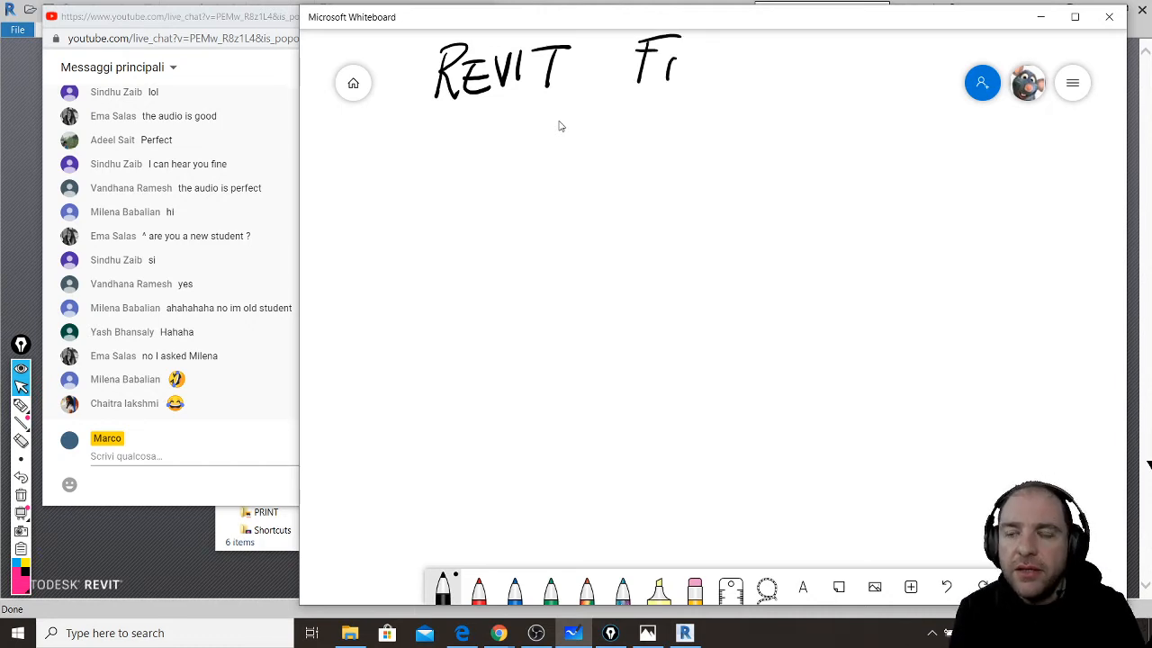
{"action": "mouse_move", "coordinate": [686, 58]}
{"action": "left_mouse_down"}
{"action": "mouse_move", "coordinate": [688, 86]}
{"action": "mouse_move", "coordinate": [704, 88]}
{"action": "left_mouse_up"}
{"action": "mouse_move", "coordinate": [705, 88]}
{"action": "left_mouse_down"}
{"action": "mouse_move", "coordinate": [711, 58]}
{"action": "mouse_move", "coordinate": [725, 82]}
{"action": "left_mouse_up"}
{"action": "left_click_drag", "start_coordinate": [711, 76], "coordinate": [761, 79]}
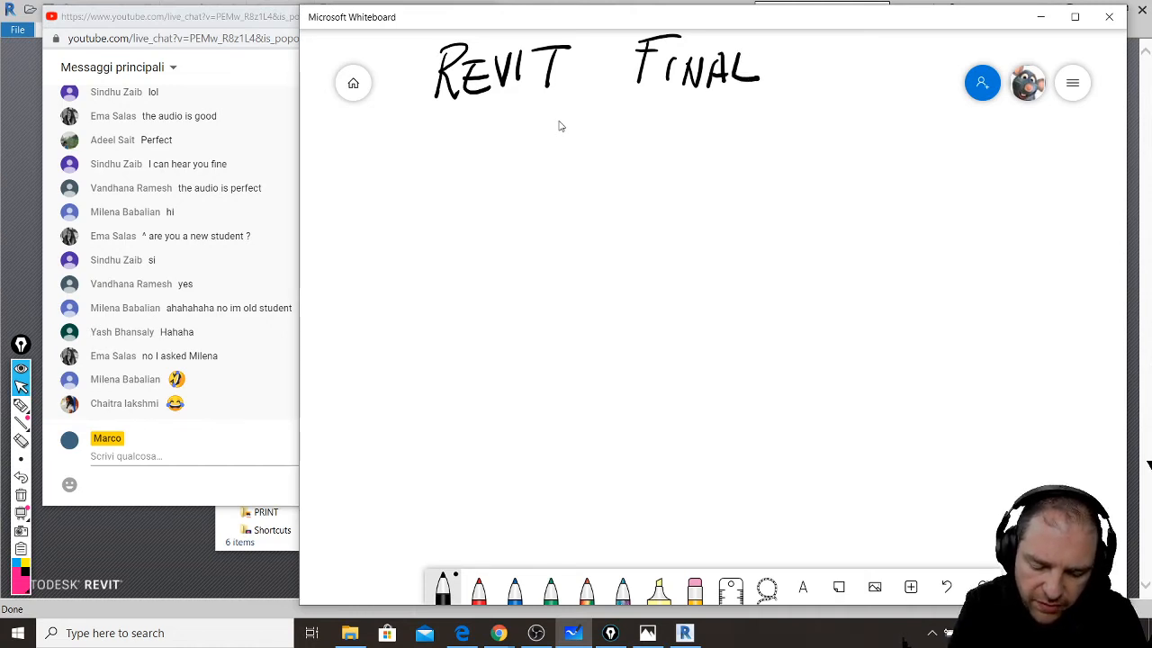
- Finish the title with 'PROJECT' and draw the site rectangle's left side below it
{"action": "left_click_drag", "start_coordinate": [810, 65], "coordinate": [809, 95]}
{"action": "left_click_drag", "start_coordinate": [806, 52], "coordinate": [819, 79]}
{"action": "left_click_drag", "start_coordinate": [817, 63], "coordinate": [819, 99]}
{"action": "left_click_drag", "start_coordinate": [858, 72], "coordinate": [884, 67]}
{"action": "mouse_move", "coordinate": [871, 71]}
{"action": "left_mouse_down"}
{"action": "mouse_move", "coordinate": [858, 100]}
{"action": "mouse_move", "coordinate": [897, 96]}
{"action": "left_mouse_up"}
{"action": "left_click_drag", "start_coordinate": [880, 85], "coordinate": [906, 72]}
{"action": "left_click_drag", "start_coordinate": [915, 75], "coordinate": [922, 94]}
{"action": "mouse_move", "coordinate": [921, 78]}
{"action": "left_mouse_down"}
{"action": "mouse_move", "coordinate": [945, 75]}
{"action": "mouse_move", "coordinate": [930, 99]}
{"action": "left_mouse_up"}
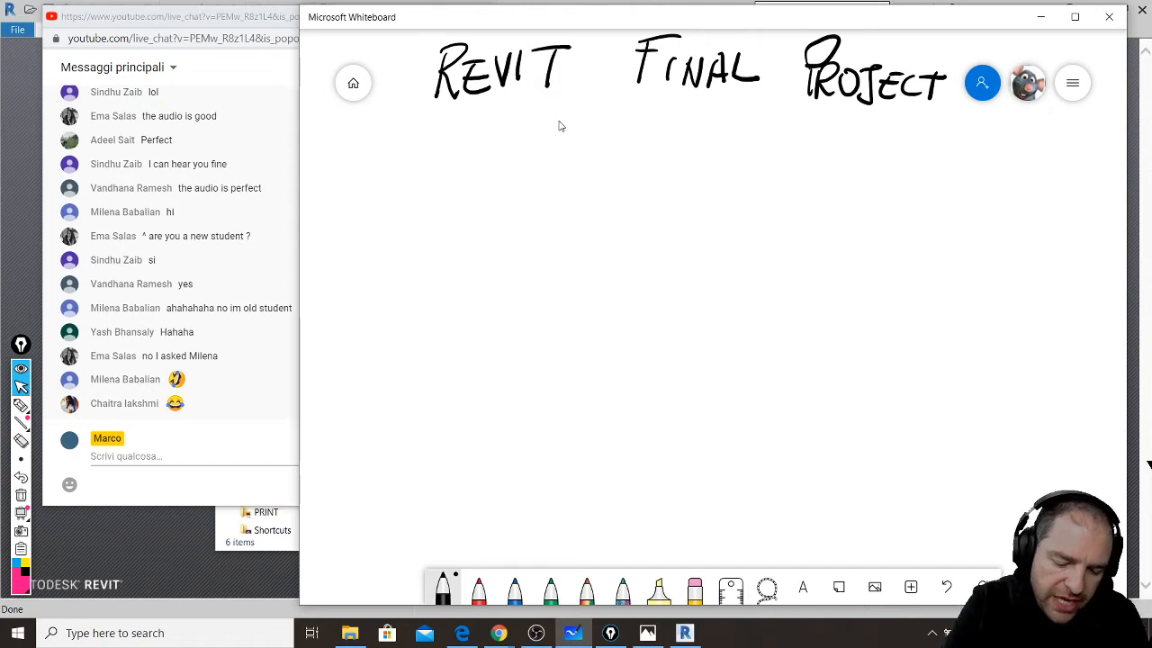
{"action": "left_click_drag", "start_coordinate": [483, 153], "coordinate": [482, 355]}
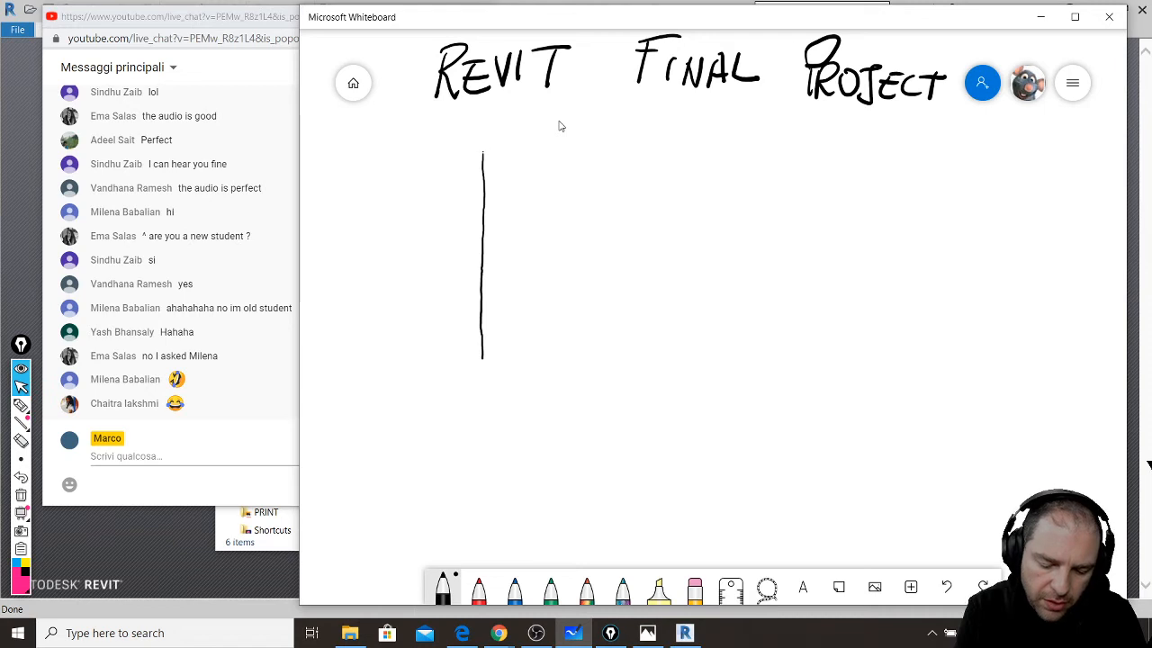
- Close the rectangle with top, bottom and right sides, then retrace its top, bottom and left edges
{"action": "left_click_drag", "start_coordinate": [483, 152], "coordinate": [801, 139]}
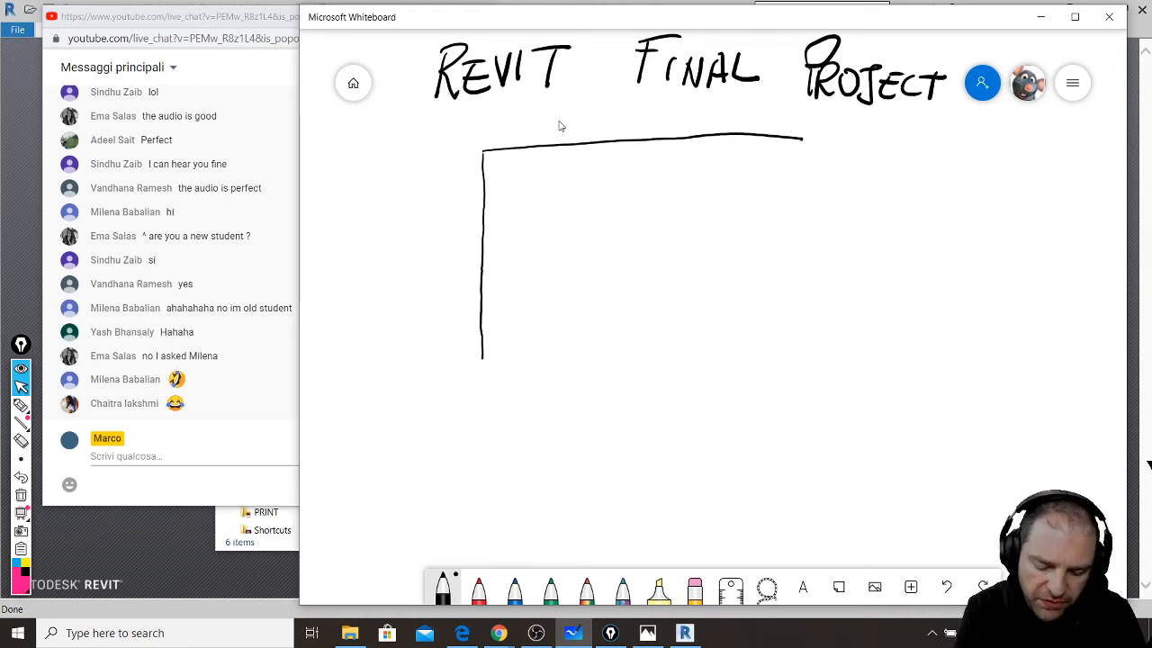
{"action": "left_click_drag", "start_coordinate": [482, 359], "coordinate": [812, 364]}
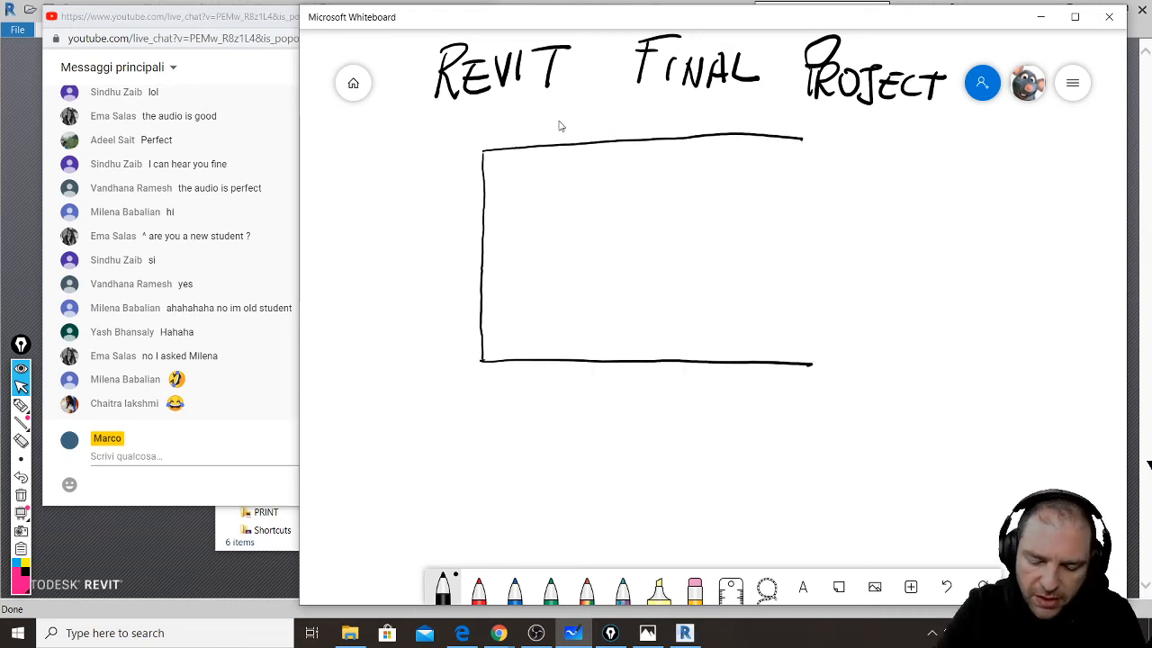
{"action": "left_click_drag", "start_coordinate": [803, 137], "coordinate": [810, 363]}
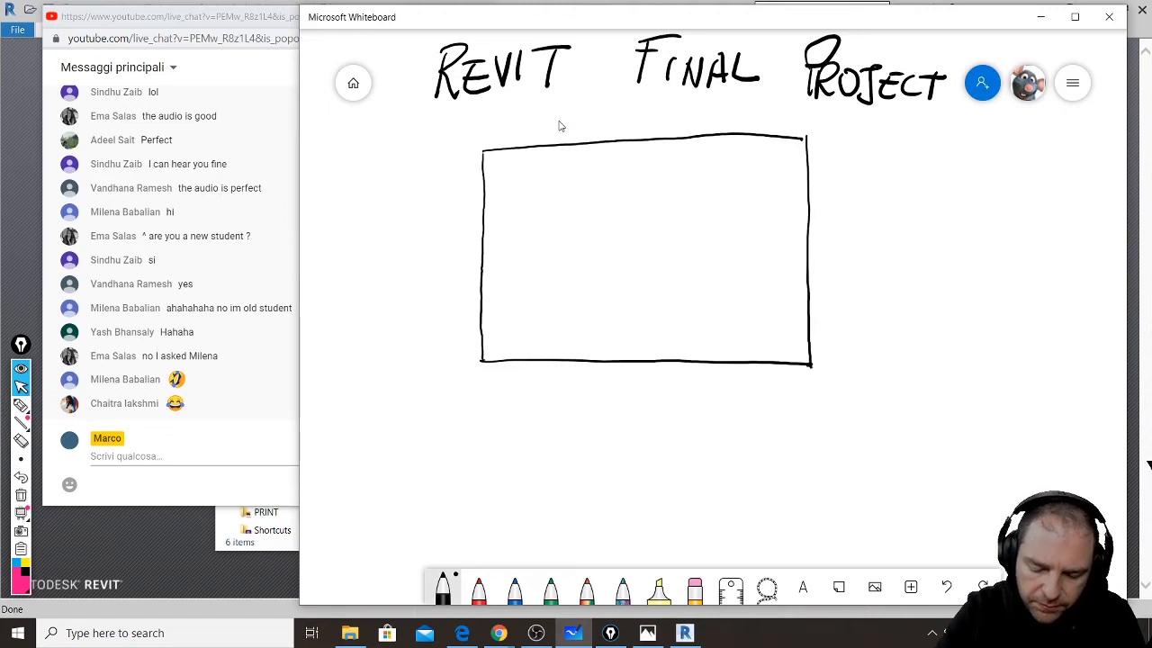
{"action": "left_click_drag", "start_coordinate": [534, 146], "coordinate": [818, 137]}
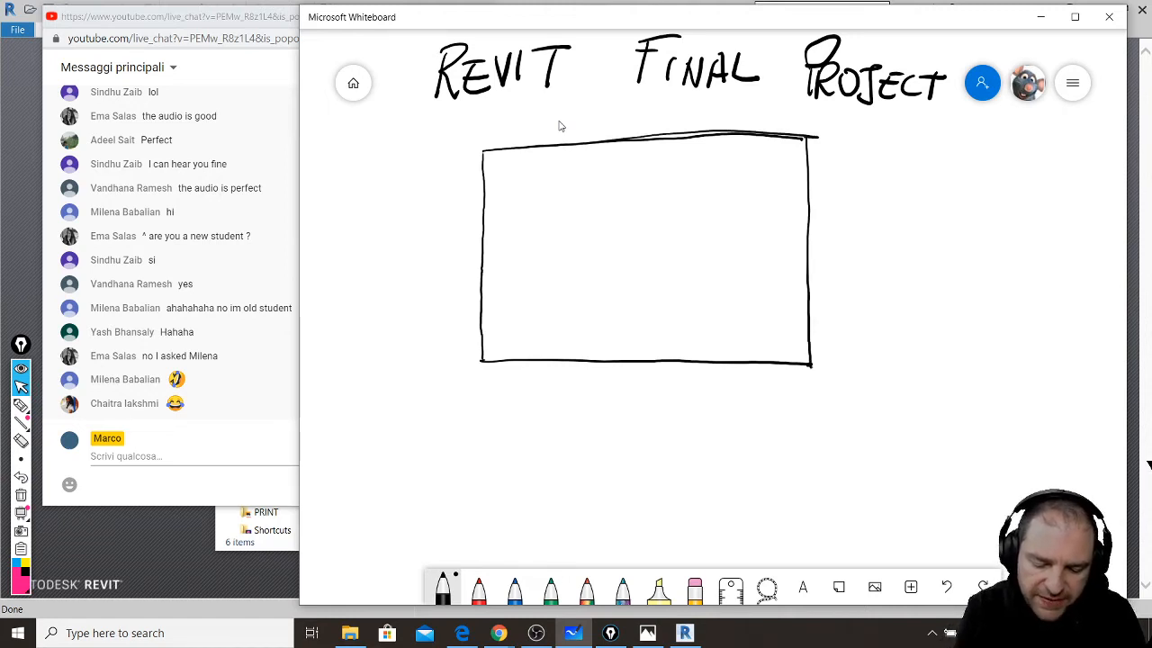
{"action": "left_click_drag", "start_coordinate": [484, 362], "coordinate": [800, 366]}
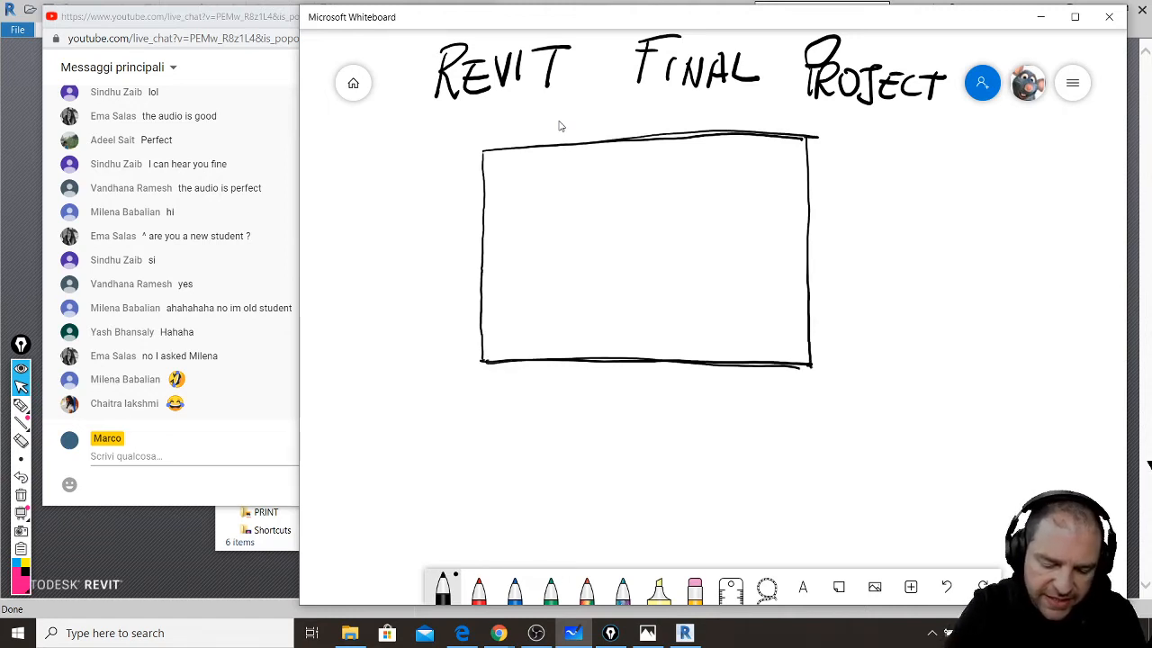
{"action": "left_click_drag", "start_coordinate": [484, 147], "coordinate": [482, 369]}
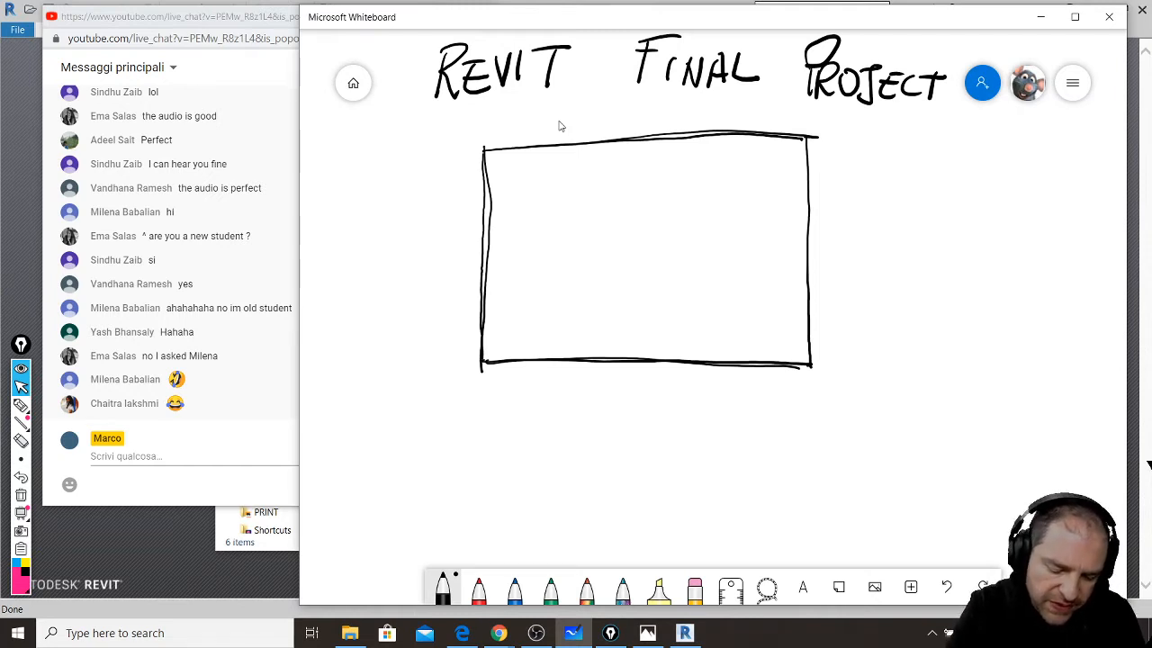
- Annotate the rectangle with 60 m and 70 m dimension arrows and a north arrow
{"action": "mouse_move", "coordinate": [439, 226]}
{"action": "left_mouse_down"}
{"action": "mouse_move", "coordinate": [419, 261]}
{"action": "mouse_move", "coordinate": [471, 241]}
{"action": "mouse_move", "coordinate": [444, 241]}
{"action": "left_mouse_up"}
{"action": "mouse_move", "coordinate": [413, 281]}
{"action": "left_mouse_down"}
{"action": "mouse_move", "coordinate": [439, 281]}
{"action": "mouse_move", "coordinate": [450, 295]}
{"action": "left_mouse_up"}
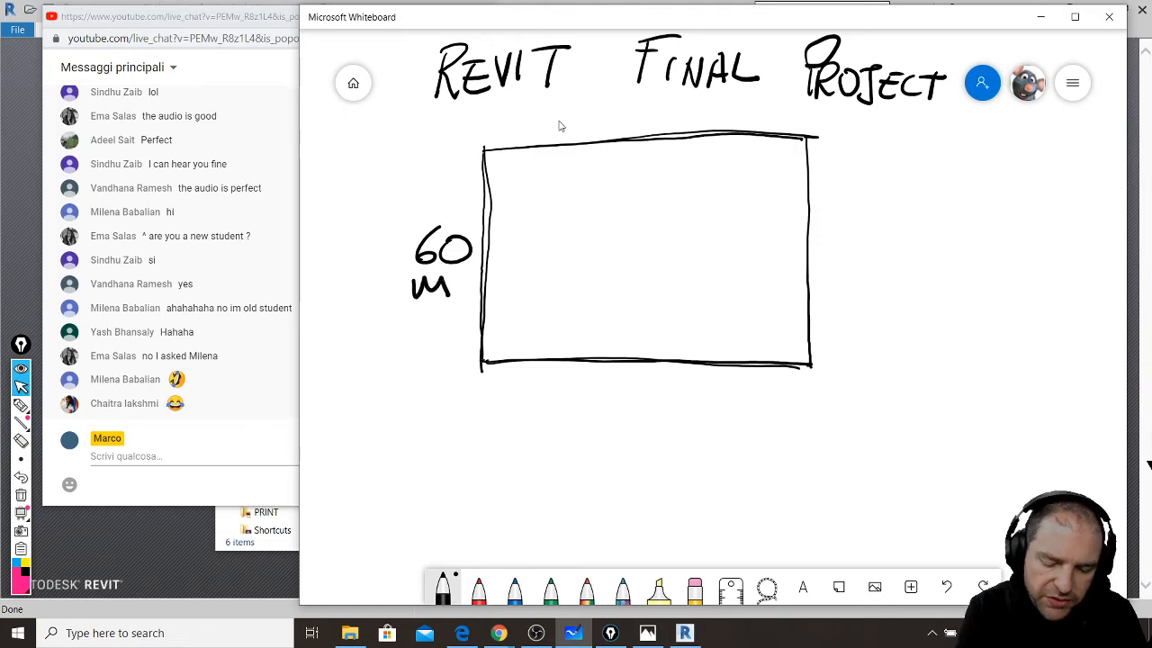
{"action": "mouse_move", "coordinate": [458, 147]}
{"action": "left_mouse_down"}
{"action": "mouse_move", "coordinate": [458, 223]}
{"action": "mouse_move", "coordinate": [466, 162]}
{"action": "left_mouse_up"}
{"action": "mouse_move", "coordinate": [457, 284]}
{"action": "left_mouse_down"}
{"action": "mouse_move", "coordinate": [455, 356]}
{"action": "mouse_move", "coordinate": [463, 345]}
{"action": "mouse_move", "coordinate": [489, 407]}
{"action": "mouse_move", "coordinate": [545, 393]}
{"action": "mouse_move", "coordinate": [628, 395]}
{"action": "mouse_move", "coordinate": [619, 409]}
{"action": "mouse_move", "coordinate": [651, 389]}
{"action": "mouse_move", "coordinate": [791, 396]}
{"action": "mouse_move", "coordinate": [792, 410]}
{"action": "left_mouse_up"}
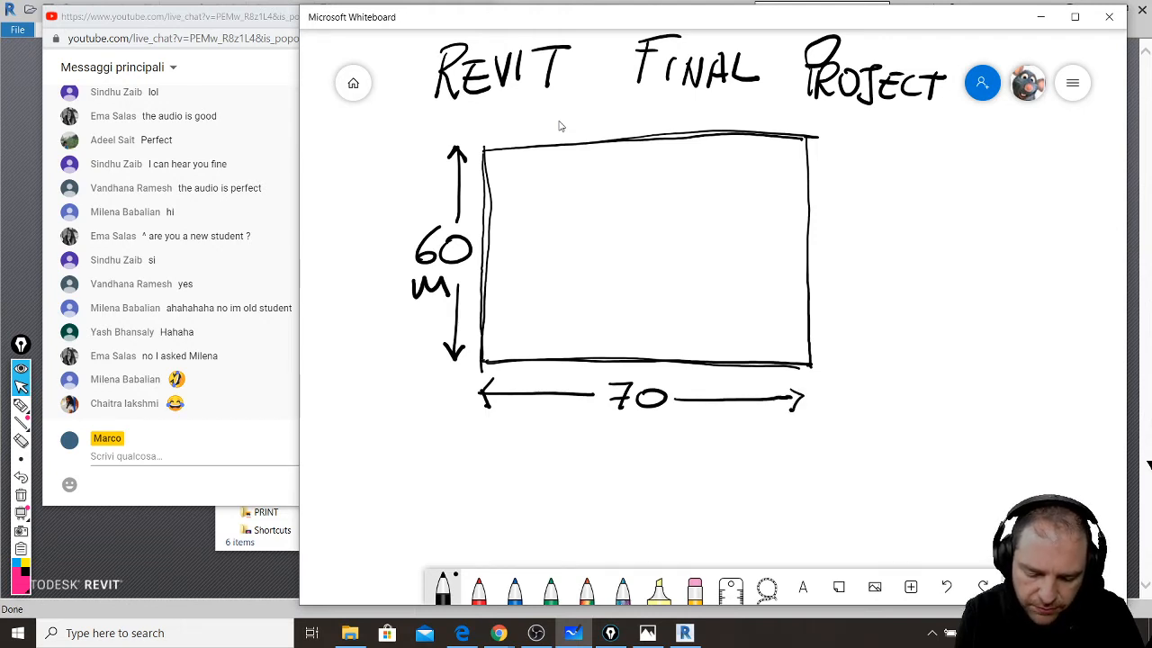
{"action": "mouse_move", "coordinate": [664, 394]}
{"action": "left_mouse_down"}
{"action": "mouse_move", "coordinate": [690, 400]}
{"action": "mouse_move", "coordinate": [656, 410]}
{"action": "mouse_move", "coordinate": [691, 407]}
{"action": "left_mouse_up"}
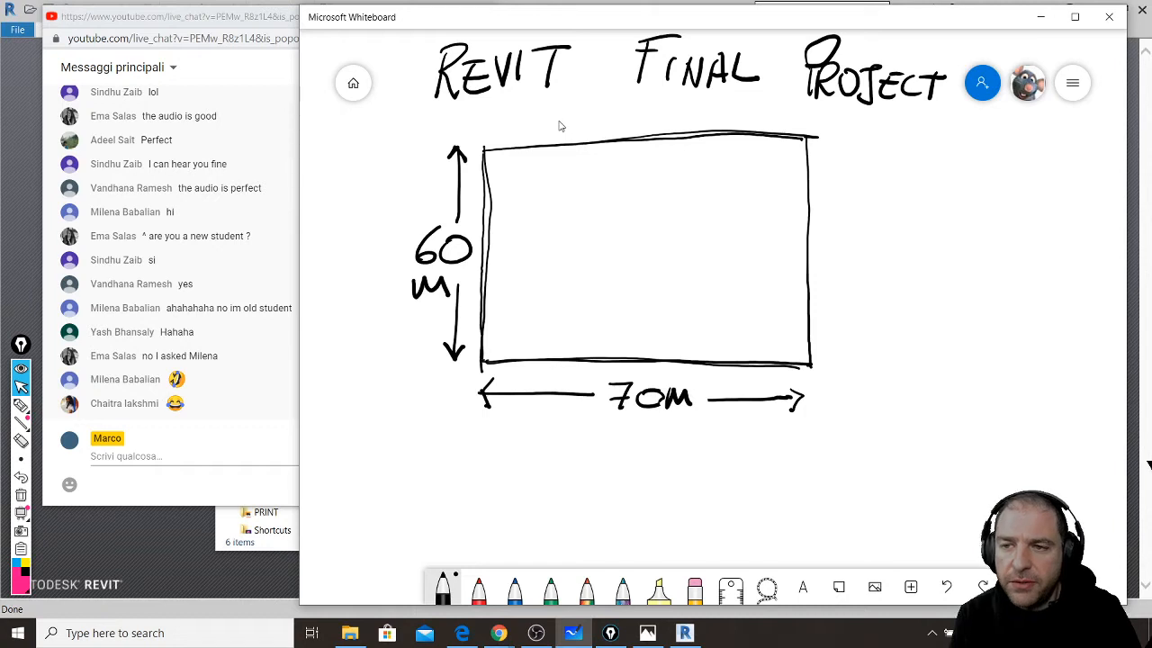
{"action": "mouse_move", "coordinate": [349, 160]}
{"action": "left_mouse_down"}
{"action": "mouse_move", "coordinate": [368, 205]}
{"action": "mouse_move", "coordinate": [376, 165]}
{"action": "mouse_move", "coordinate": [349, 148]}
{"action": "mouse_move", "coordinate": [342, 165]}
{"action": "mouse_move", "coordinate": [389, 97]}
{"action": "left_mouse_up"}
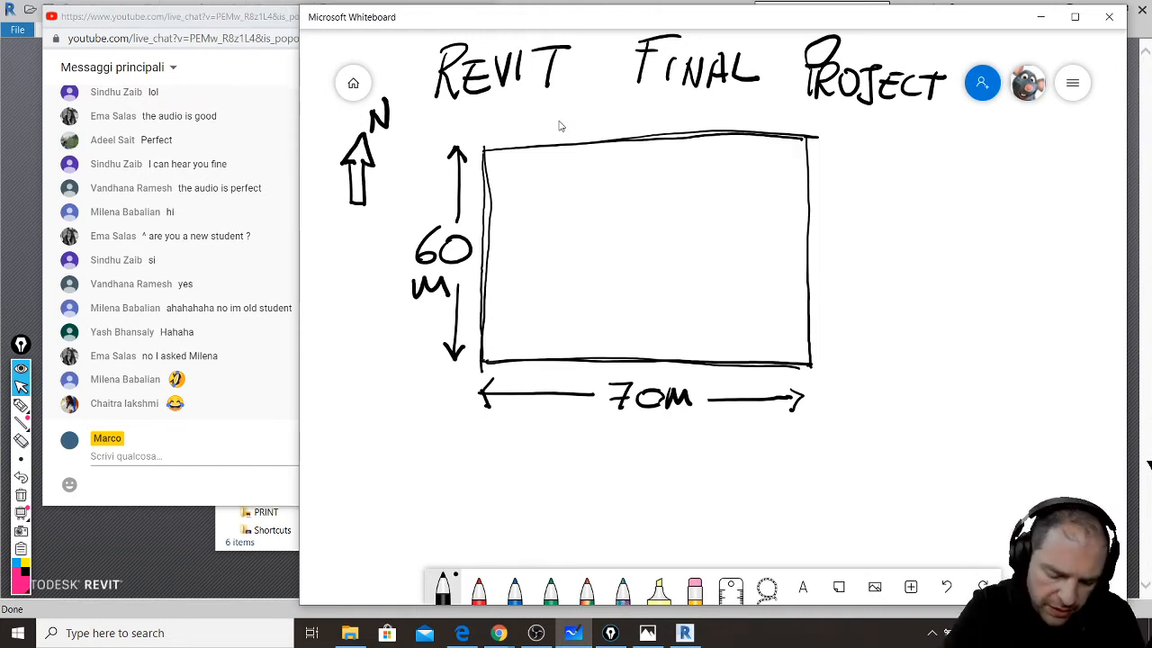
- Erase the left 60m dimension and redraw it with arrows on the site's right side
{"action": "mouse_move", "coordinate": [456, 146]}
{"action": "left_mouse_down"}
{"action": "mouse_move", "coordinate": [455, 309]}
{"action": "mouse_move", "coordinate": [429, 268]}
{"action": "left_mouse_up"}
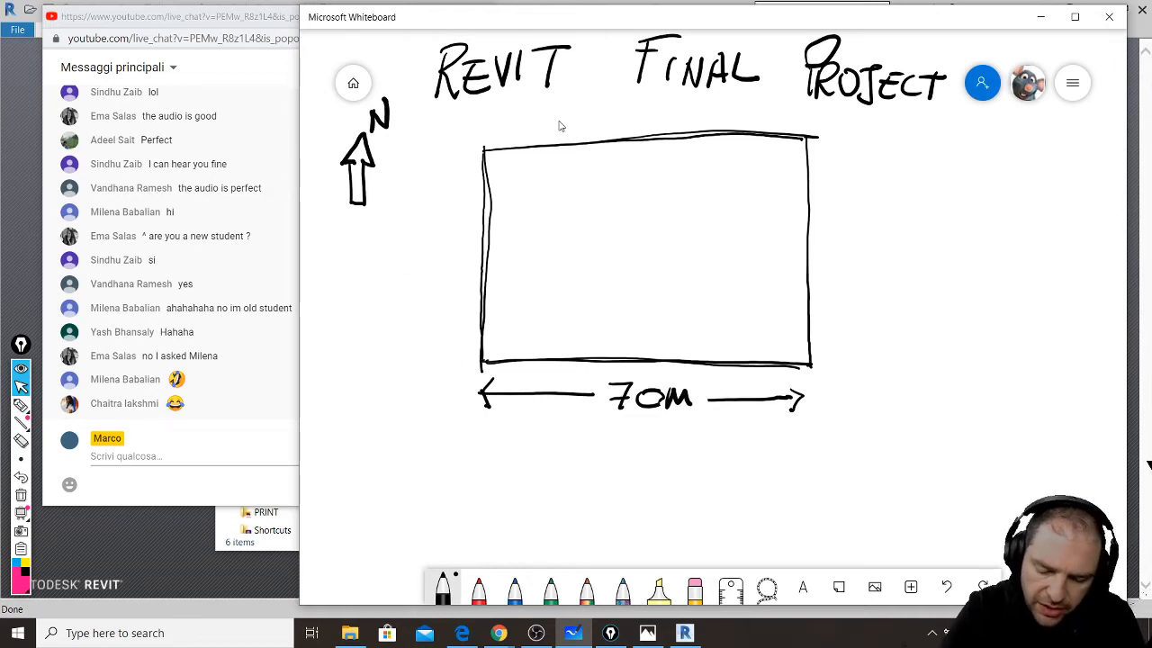
{"action": "mouse_move", "coordinate": [835, 213]}
{"action": "left_mouse_down"}
{"action": "mouse_move", "coordinate": [834, 137]}
{"action": "mouse_move", "coordinate": [840, 154]}
{"action": "left_mouse_up"}
{"action": "left_click_drag", "start_coordinate": [834, 268], "coordinate": [834, 354]}
{"action": "mouse_move", "coordinate": [822, 340]}
{"action": "left_mouse_down"}
{"action": "mouse_move", "coordinate": [832, 357]}
{"action": "mouse_move", "coordinate": [842, 342]}
{"action": "left_mouse_up"}
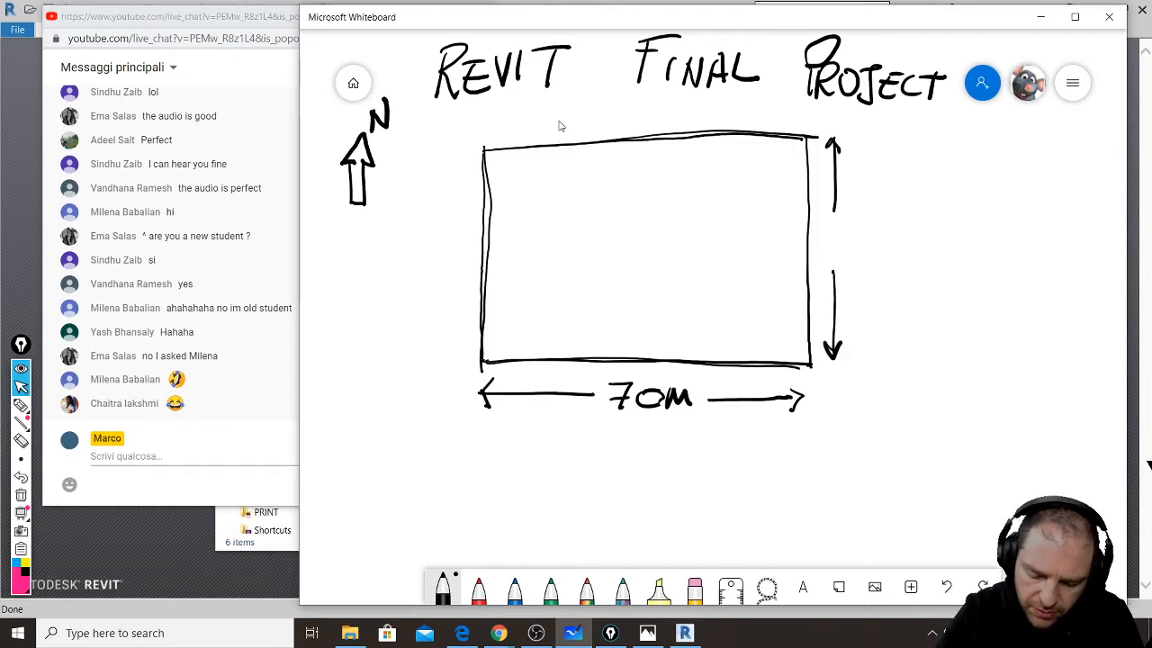
{"action": "mouse_move", "coordinate": [833, 221]}
{"action": "left_mouse_down"}
{"action": "mouse_move", "coordinate": [823, 242]}
{"action": "mouse_move", "coordinate": [879, 228]}
{"action": "mouse_move", "coordinate": [903, 251]}
{"action": "left_mouse_up"}
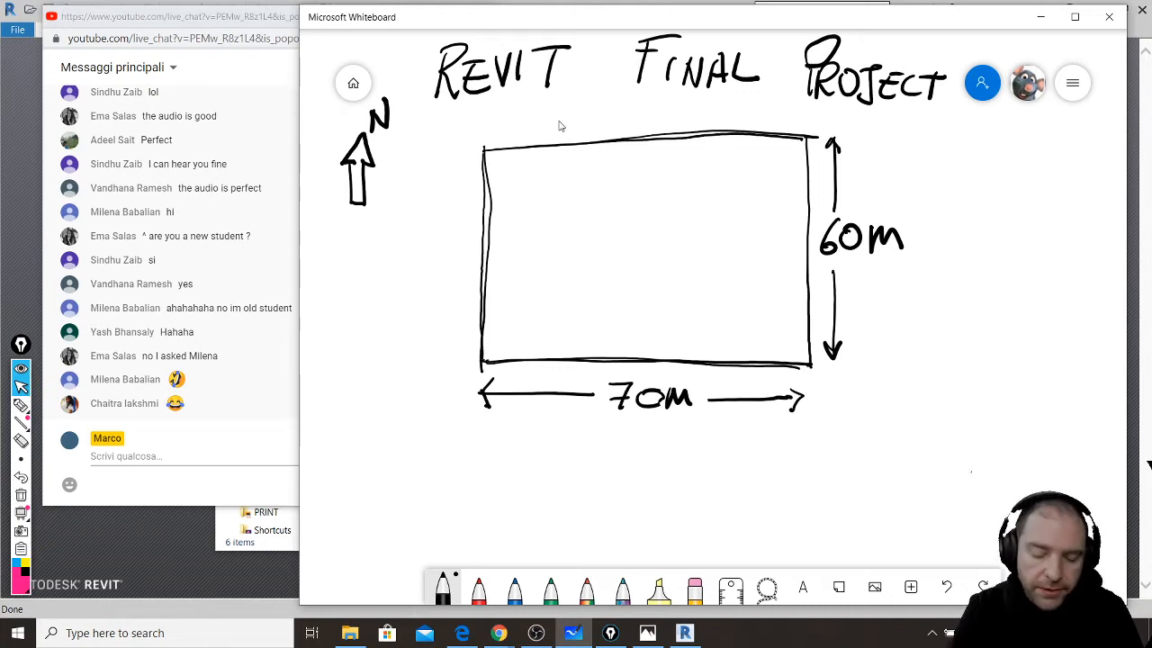
- Draw the road's outer edge along the site's left side with a dashed centre line
{"action": "left_click_drag", "start_coordinate": [438, 142], "coordinate": [440, 371]}
{"action": "mouse_move", "coordinate": [485, 139]}
{"action": "left_mouse_down"}
{"action": "mouse_move", "coordinate": [482, 357]}
{"action": "mouse_move", "coordinate": [461, 164]}
{"action": "left_mouse_up"}
{"action": "left_click_drag", "start_coordinate": [461, 223], "coordinate": [461, 234]}
{"action": "left_click_drag", "start_coordinate": [460, 248], "coordinate": [459, 286]}
{"action": "left_click_drag", "start_coordinate": [460, 298], "coordinate": [459, 331]}
{"action": "mouse_move", "coordinate": [459, 338]}
{"action": "left_mouse_down"}
{"action": "mouse_move", "coordinate": [458, 376]}
{"action": "mouse_move", "coordinate": [469, 371]}
{"action": "mouse_move", "coordinate": [469, 315]}
{"action": "mouse_move", "coordinate": [462, 331]}
{"action": "mouse_move", "coordinate": [476, 331]}
{"action": "left_mouse_up"}
- Draw upward traffic arrows in the road and handwrite BUILDING right of the site
{"action": "mouse_move", "coordinate": [447, 369]}
{"action": "left_mouse_down"}
{"action": "mouse_move", "coordinate": [448, 311]}
{"action": "mouse_move", "coordinate": [441, 326]}
{"action": "mouse_move", "coordinate": [455, 324]}
{"action": "left_mouse_up"}
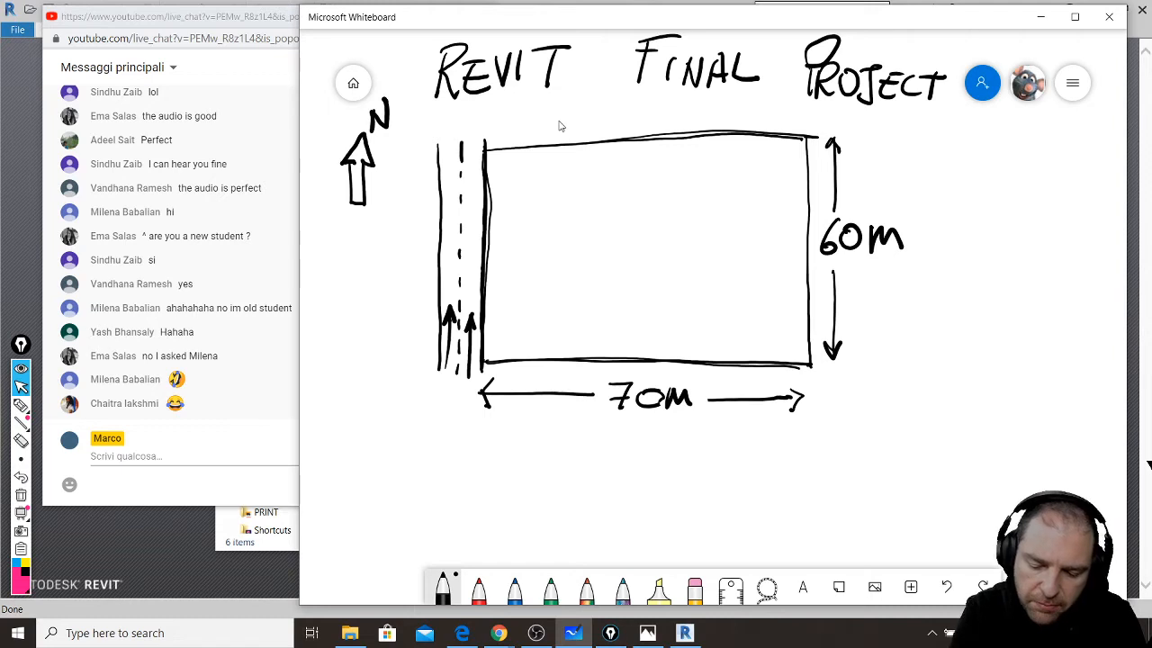
{"action": "left_click_drag", "start_coordinate": [930, 146], "coordinate": [927, 171]}
{"action": "mouse_move", "coordinate": [922, 144]}
{"action": "left_mouse_down"}
{"action": "mouse_move", "coordinate": [949, 142]}
{"action": "mouse_move", "coordinate": [922, 172]}
{"action": "mouse_move", "coordinate": [969, 140]}
{"action": "mouse_move", "coordinate": [975, 168]}
{"action": "left_mouse_up"}
{"action": "left_click_drag", "start_coordinate": [992, 141], "coordinate": [990, 169]}
{"action": "left_click_drag", "start_coordinate": [1005, 142], "coordinate": [1011, 167]}
{"action": "mouse_move", "coordinate": [1011, 139]}
{"action": "left_mouse_down"}
{"action": "mouse_move", "coordinate": [1013, 168]}
{"action": "mouse_move", "coordinate": [1028, 167]}
{"action": "left_mouse_up"}
{"action": "mouse_move", "coordinate": [1042, 167]}
{"action": "left_mouse_down"}
{"action": "mouse_move", "coordinate": [1043, 144]}
{"action": "mouse_move", "coordinate": [1062, 135]}
{"action": "mouse_move", "coordinate": [1083, 156]}
{"action": "left_mouse_up"}
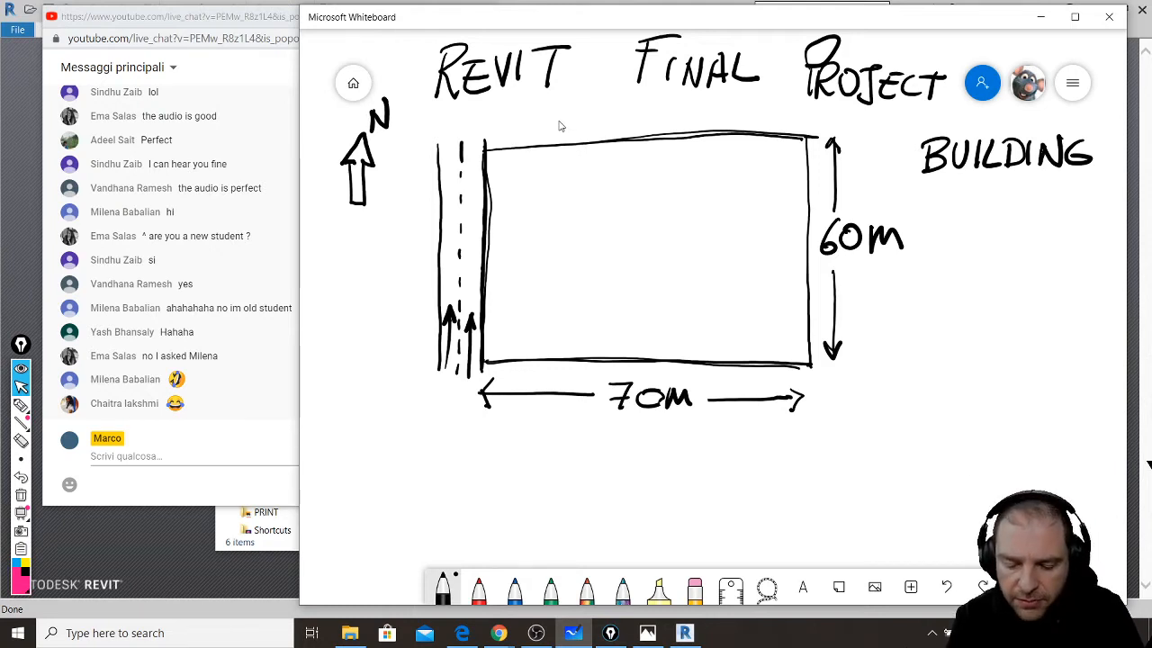
- Handwrite the area '1.600 m²' beneath the BUILDING label
{"action": "left_click_drag", "start_coordinate": [930, 225], "coordinate": [955, 241]}
{"action": "left_click_drag", "start_coordinate": [977, 198], "coordinate": [965, 229]}
{"action": "mouse_move", "coordinate": [990, 210]}
{"action": "left_mouse_down"}
{"action": "mouse_move", "coordinate": [993, 235]}
{"action": "mouse_move", "coordinate": [1015, 201]}
{"action": "left_mouse_up"}
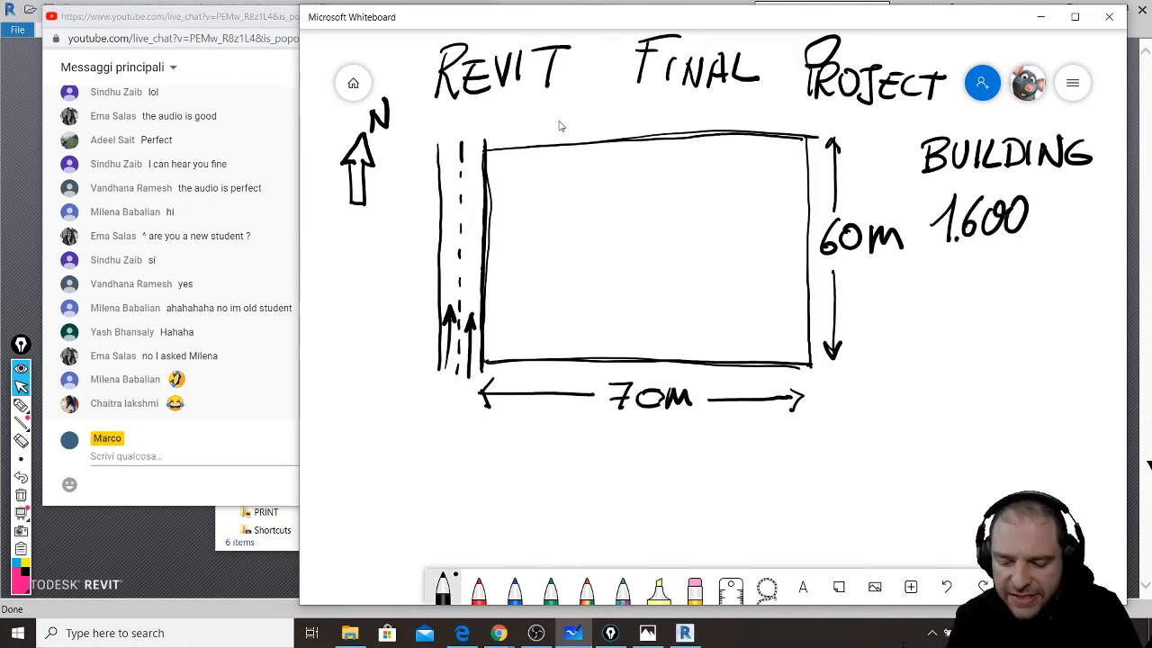
{"action": "mouse_move", "coordinate": [1047, 234]}
{"action": "left_mouse_down"}
{"action": "mouse_move", "coordinate": [1067, 220]}
{"action": "mouse_move", "coordinate": [1089, 235]}
{"action": "mouse_move", "coordinate": [1118, 216]}
{"action": "left_mouse_up"}
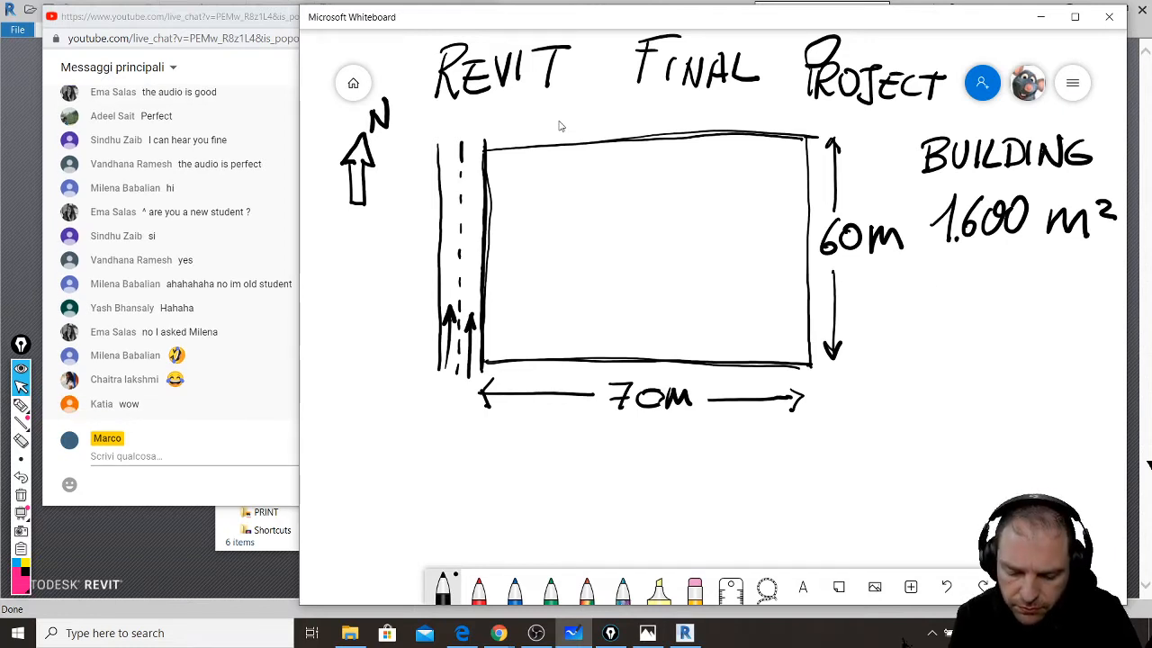
- Draw three stacked floor boxes on a ground line and label the floors GR and 1
{"action": "mouse_move", "coordinate": [936, 281]}
{"action": "left_mouse_down"}
{"action": "mouse_move", "coordinate": [936, 306]}
{"action": "mouse_move", "coordinate": [1071, 307]}
{"action": "mouse_move", "coordinate": [1051, 282]}
{"action": "mouse_move", "coordinate": [1071, 305]}
{"action": "left_mouse_up"}
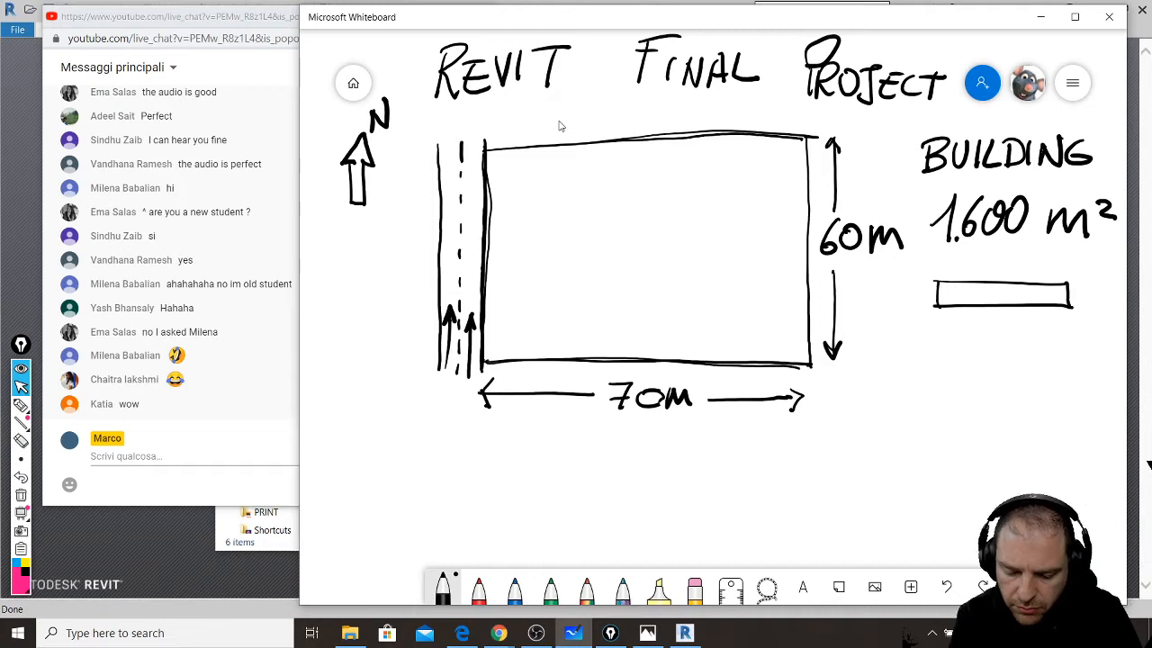
{"action": "left_click_drag", "start_coordinate": [935, 307], "coordinate": [937, 333]}
{"action": "mouse_move", "coordinate": [935, 330]}
{"action": "left_mouse_down"}
{"action": "mouse_move", "coordinate": [1071, 328]}
{"action": "mouse_move", "coordinate": [935, 351]}
{"action": "mouse_move", "coordinate": [1069, 355]}
{"action": "left_mouse_up"}
{"action": "left_click_drag", "start_coordinate": [1069, 329], "coordinate": [1070, 356]}
{"action": "left_click_drag", "start_coordinate": [897, 358], "coordinate": [1106, 359]}
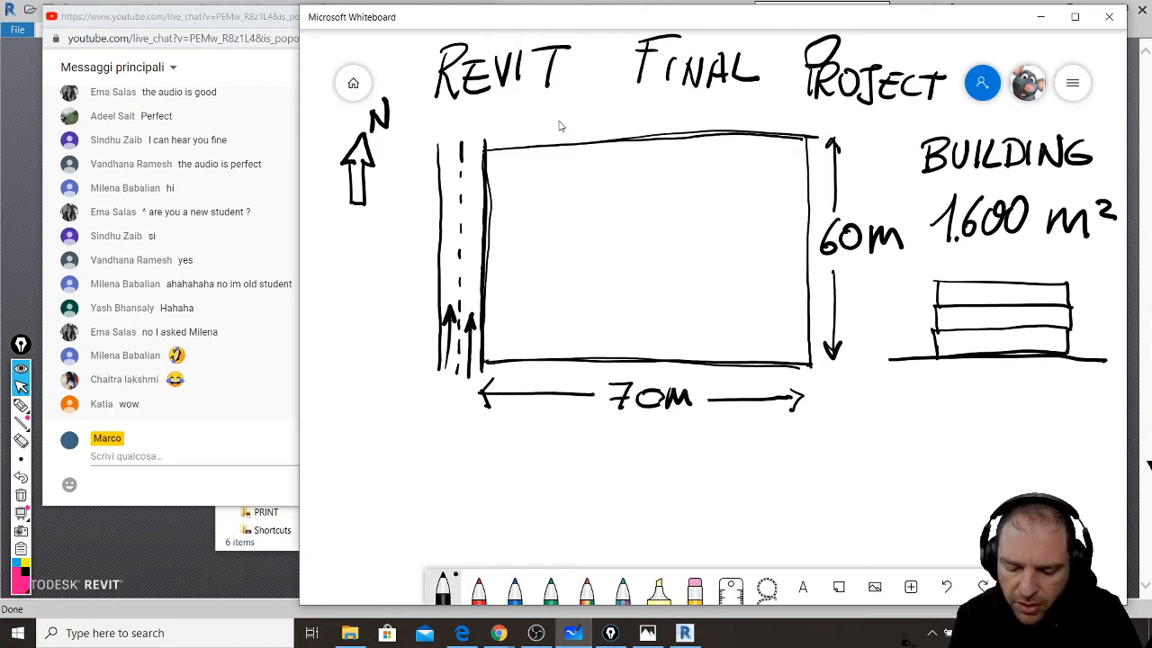
{"action": "mouse_move", "coordinate": [968, 336]}
{"action": "left_mouse_down"}
{"action": "mouse_move", "coordinate": [960, 349]}
{"action": "mouse_move", "coordinate": [992, 347]}
{"action": "mouse_move", "coordinate": [967, 311]}
{"action": "mouse_move", "coordinate": [967, 324]}
{"action": "mouse_move", "coordinate": [972, 301]}
{"action": "left_mouse_up"}
{"action": "left_click", "coordinate": [975, 322]}
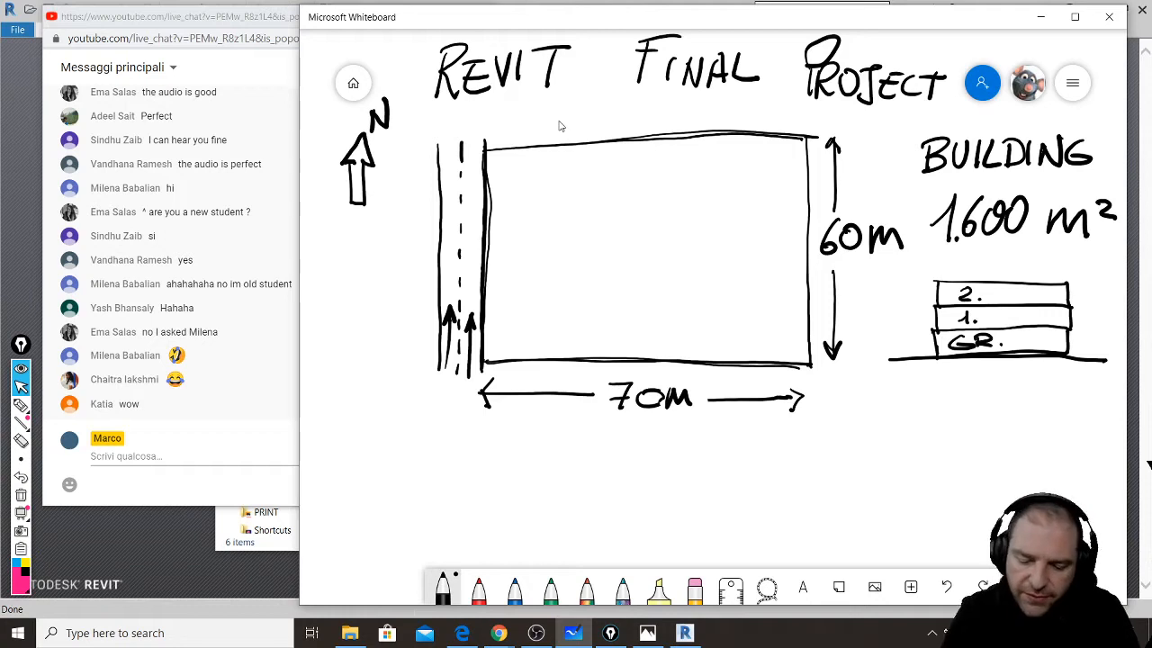
- Add a height arrow beside the floor stack marked 11m
{"action": "mouse_move", "coordinate": [910, 269]}
{"action": "left_mouse_down"}
{"action": "mouse_move", "coordinate": [910, 356]}
{"action": "mouse_move", "coordinate": [901, 340]}
{"action": "mouse_move", "coordinate": [919, 340]}
{"action": "mouse_move", "coordinate": [921, 281]}
{"action": "left_mouse_up"}
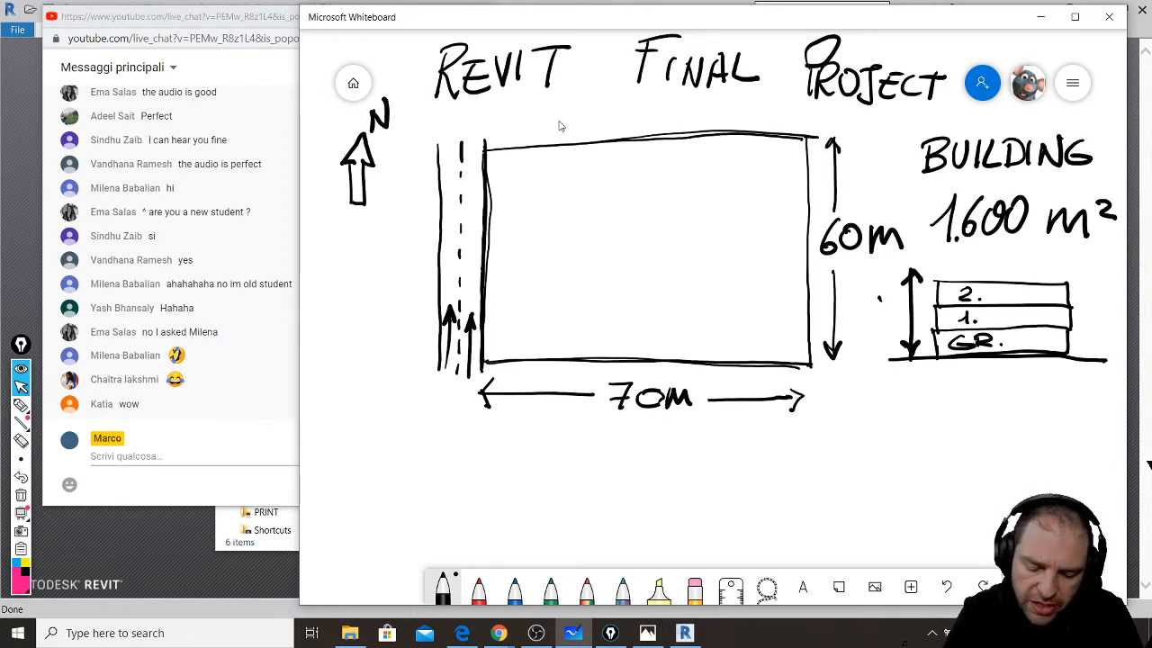
{"action": "mouse_move", "coordinate": [879, 297]}
{"action": "left_mouse_down"}
{"action": "mouse_move", "coordinate": [880, 322]}
{"action": "mouse_move", "coordinate": [891, 321]}
{"action": "left_mouse_up"}
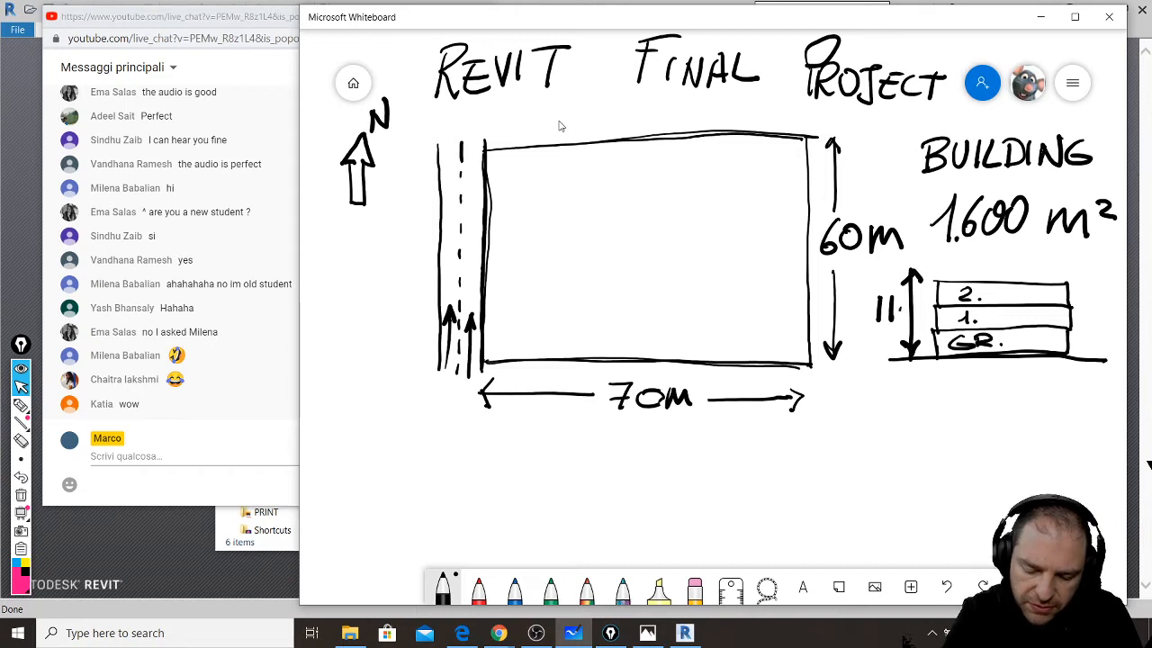
{"action": "left_click_drag", "start_coordinate": [899, 317], "coordinate": [909, 315]}
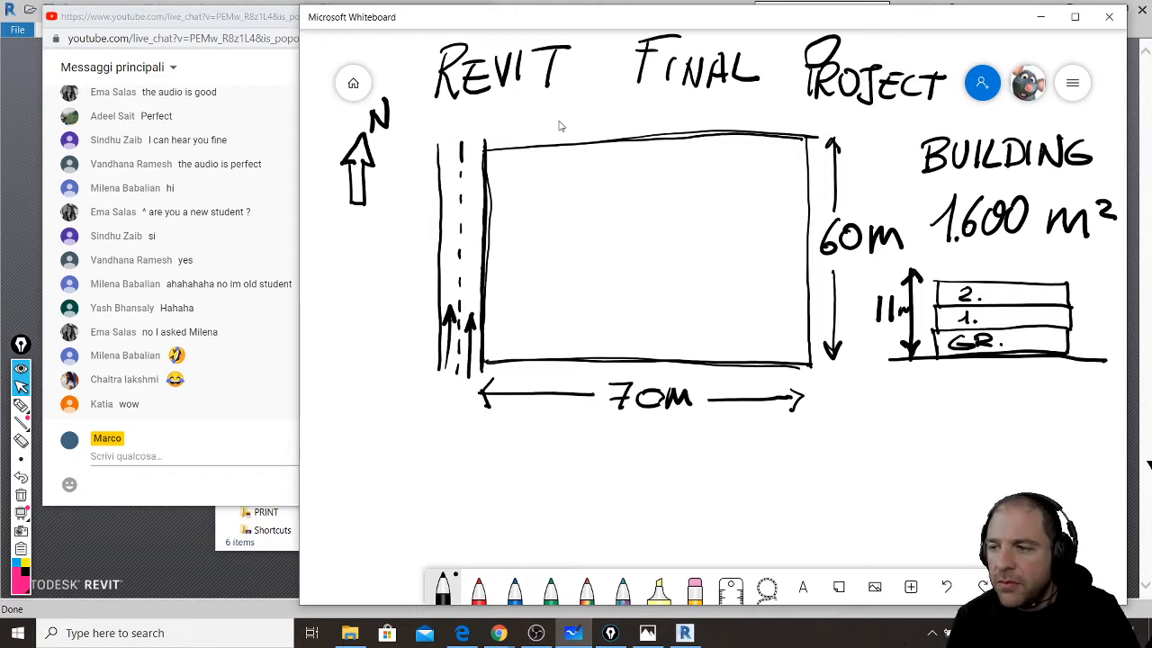
- Draw a dotted basement box below the ground line
{"action": "left_click_drag", "start_coordinate": [940, 365], "coordinate": [941, 369]}
{"action": "left_click_drag", "start_coordinate": [941, 374], "coordinate": [942, 378]}
{"action": "left_click_drag", "start_coordinate": [942, 384], "coordinate": [952, 394]}
{"action": "left_click_drag", "start_coordinate": [958, 393], "coordinate": [1011, 392]}
{"action": "left_click_drag", "start_coordinate": [1015, 393], "coordinate": [1019, 392]}
{"action": "left_click_drag", "start_coordinate": [1024, 392], "coordinate": [1027, 392]}
{"action": "left_click_drag", "start_coordinate": [1032, 393], "coordinate": [1043, 392]}
{"action": "left_click_drag", "start_coordinate": [1048, 393], "coordinate": [1050, 392]}
{"action": "left_click_drag", "start_coordinate": [1054, 392], "coordinate": [1057, 393]}
{"action": "left_click_drag", "start_coordinate": [1062, 392], "coordinate": [1065, 369]}
{"action": "left_click_drag", "start_coordinate": [1066, 375], "coordinate": [1065, 379]}
{"action": "left_click_drag", "start_coordinate": [1065, 382], "coordinate": [1066, 386]}
{"action": "left_click_drag", "start_coordinate": [1065, 389], "coordinate": [1065, 393]}
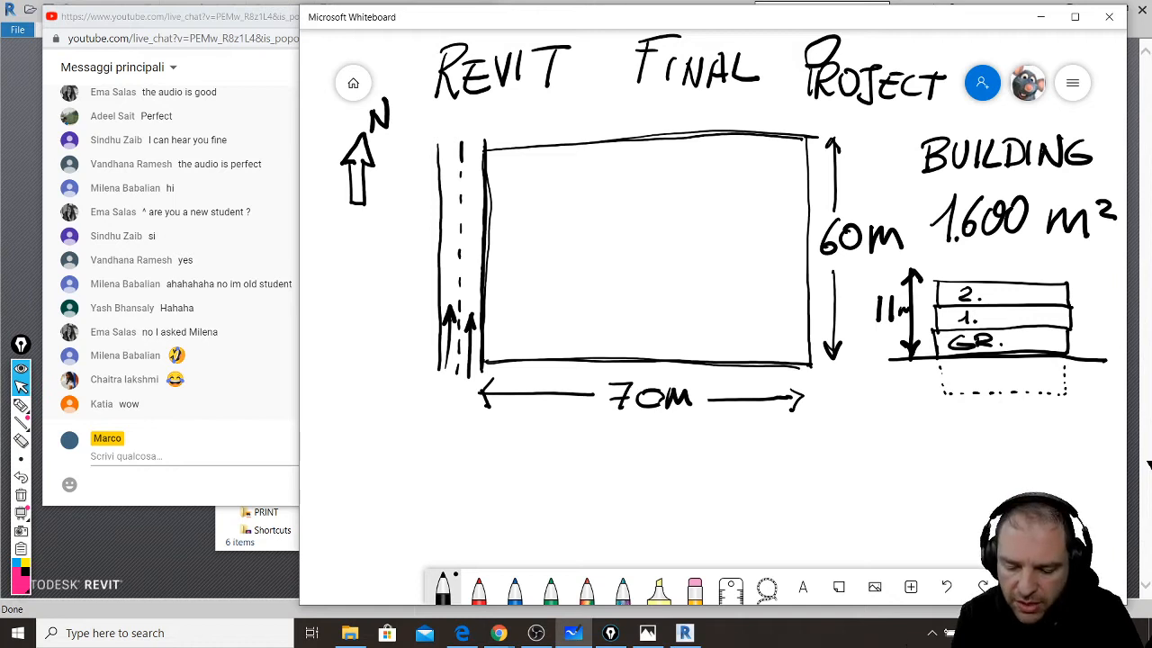
- Write -1 inside the dotted basement and '480 m² PARKING' beneath it
{"action": "left_click_drag", "start_coordinate": [958, 379], "coordinate": [993, 386]}
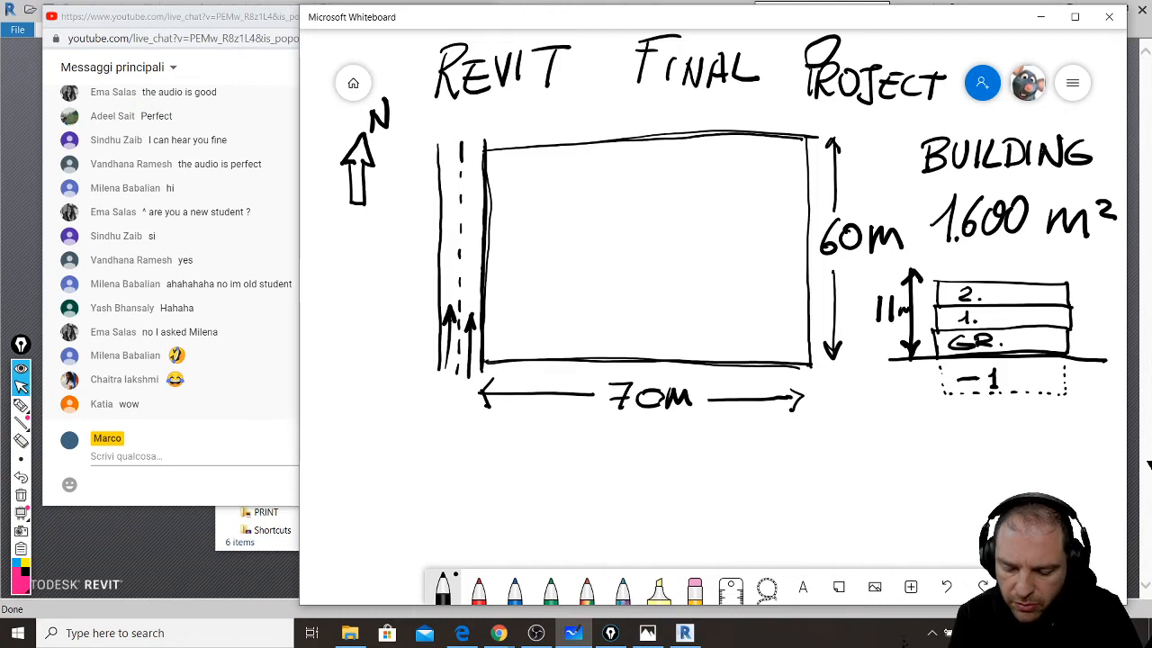
{"action": "mouse_move", "coordinate": [961, 416]}
{"action": "left_mouse_down"}
{"action": "mouse_move", "coordinate": [943, 437]}
{"action": "mouse_move", "coordinate": [970, 436]}
{"action": "left_mouse_up"}
{"action": "mouse_move", "coordinate": [965, 417]}
{"action": "left_mouse_down"}
{"action": "mouse_move", "coordinate": [962, 449]}
{"action": "mouse_move", "coordinate": [983, 420]}
{"action": "left_mouse_up"}
{"action": "mouse_move", "coordinate": [999, 429]}
{"action": "left_mouse_down"}
{"action": "mouse_move", "coordinate": [1044, 434]}
{"action": "mouse_move", "coordinate": [1062, 453]}
{"action": "mouse_move", "coordinate": [1085, 439]}
{"action": "left_mouse_up"}
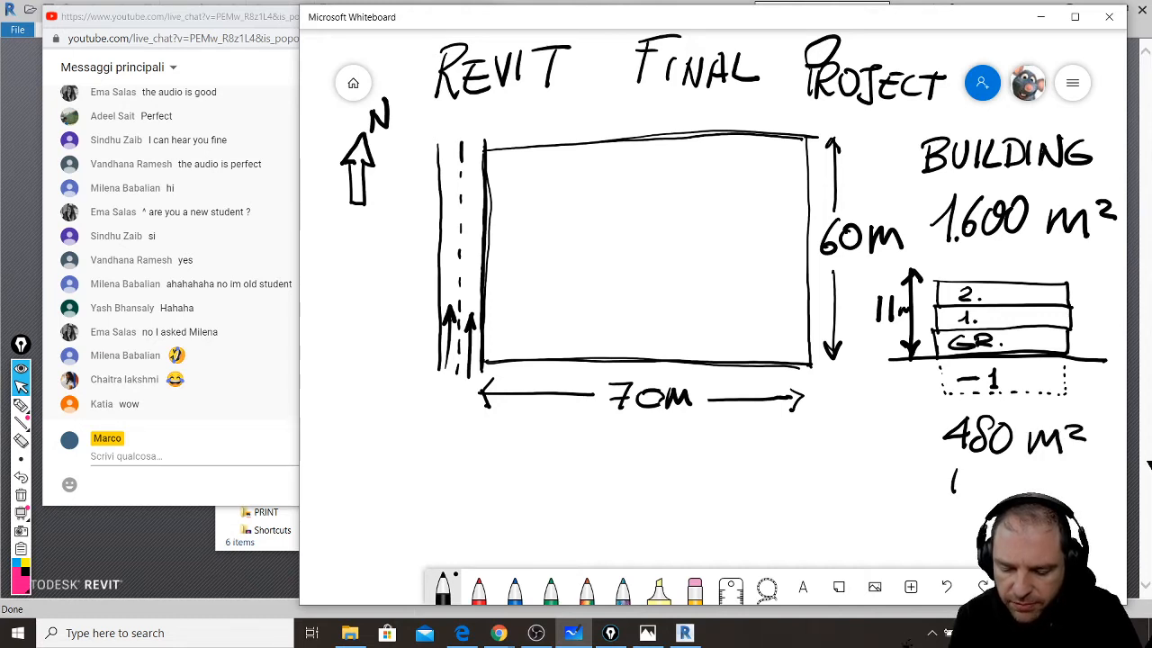
{"action": "left_click_drag", "start_coordinate": [999, 470], "coordinate": [999, 491]}
{"action": "mouse_move", "coordinate": [999, 470]}
{"action": "left_mouse_down"}
{"action": "mouse_move", "coordinate": [1015, 491]}
{"action": "mouse_move", "coordinate": [1049, 491]}
{"action": "left_mouse_up"}
{"action": "mouse_move", "coordinate": [1062, 470]}
{"action": "left_mouse_down"}
{"action": "mouse_move", "coordinate": [1061, 492]}
{"action": "mouse_move", "coordinate": [1103, 484]}
{"action": "left_mouse_up"}
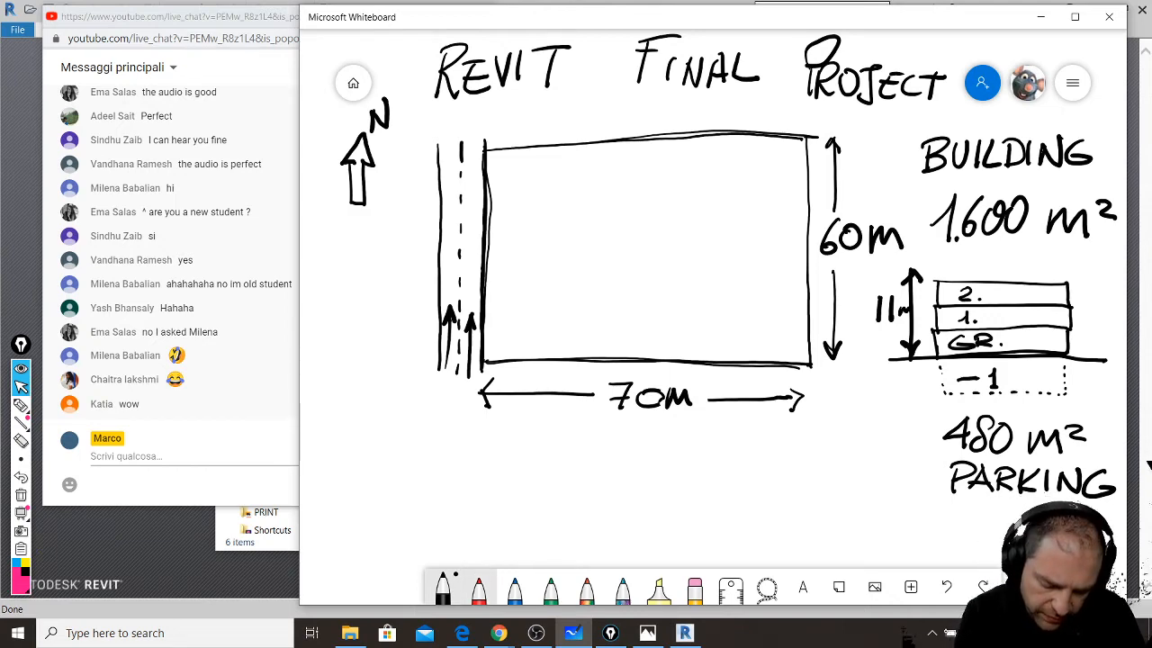
{"action": "left_click", "coordinate": [479, 589]}
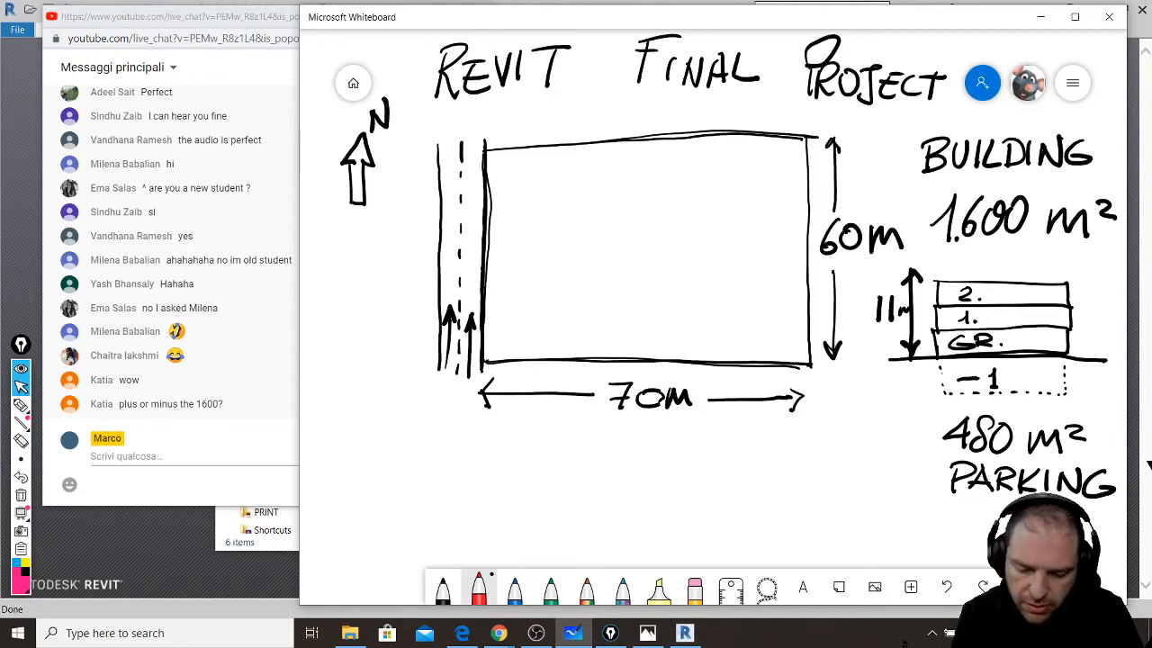
- Underline 1.600 m² in red and add red marks beside the floor levels and basement
{"action": "left_click_drag", "start_coordinate": [928, 255], "coordinate": [1093, 245]}
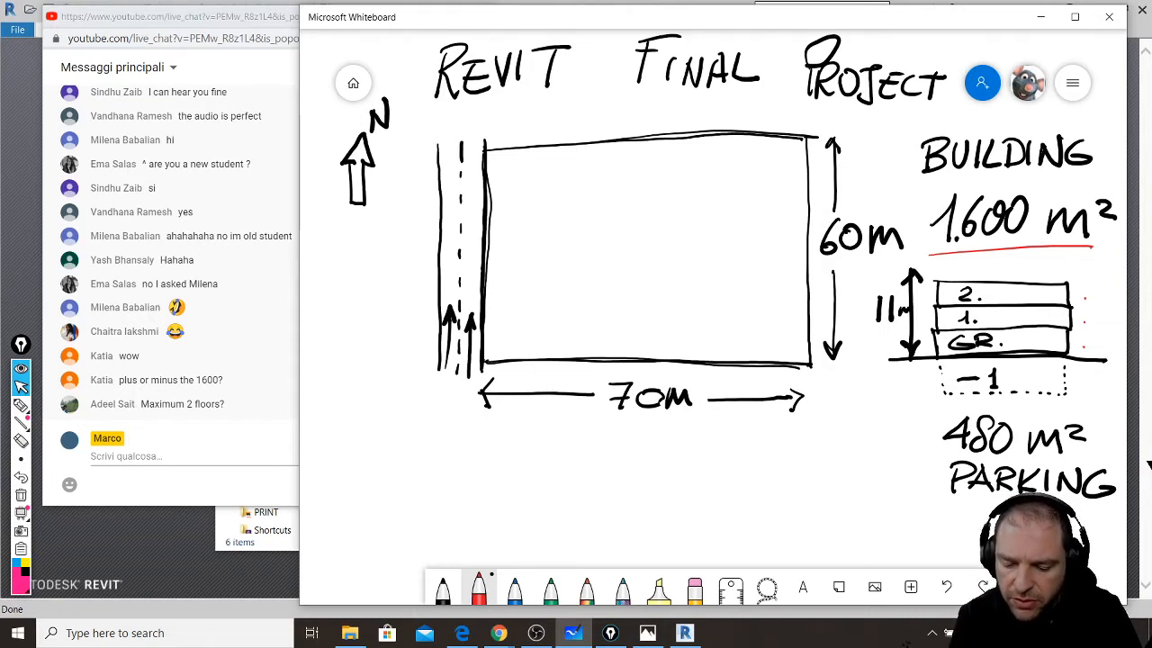
{"action": "mouse_move", "coordinate": [1072, 333]}
{"action": "left_mouse_down"}
{"action": "mouse_move", "coordinate": [1094, 332]}
{"action": "mouse_move", "coordinate": [1099, 309]}
{"action": "left_mouse_up"}
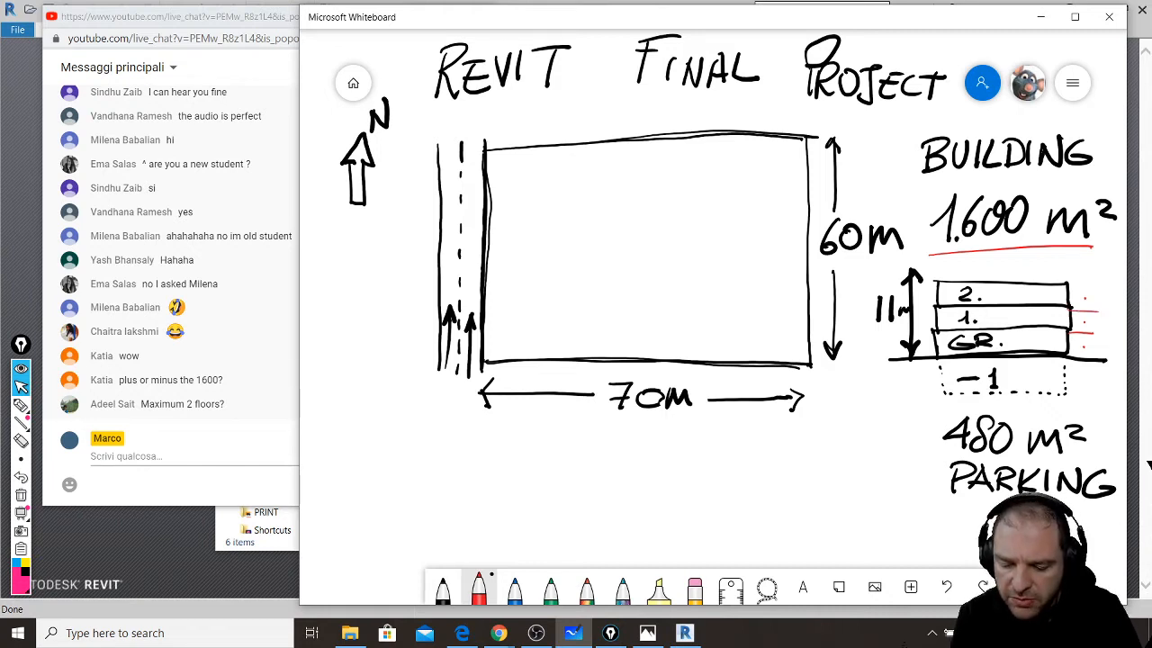
{"action": "left_click_drag", "start_coordinate": [1067, 396], "coordinate": [1098, 397]}
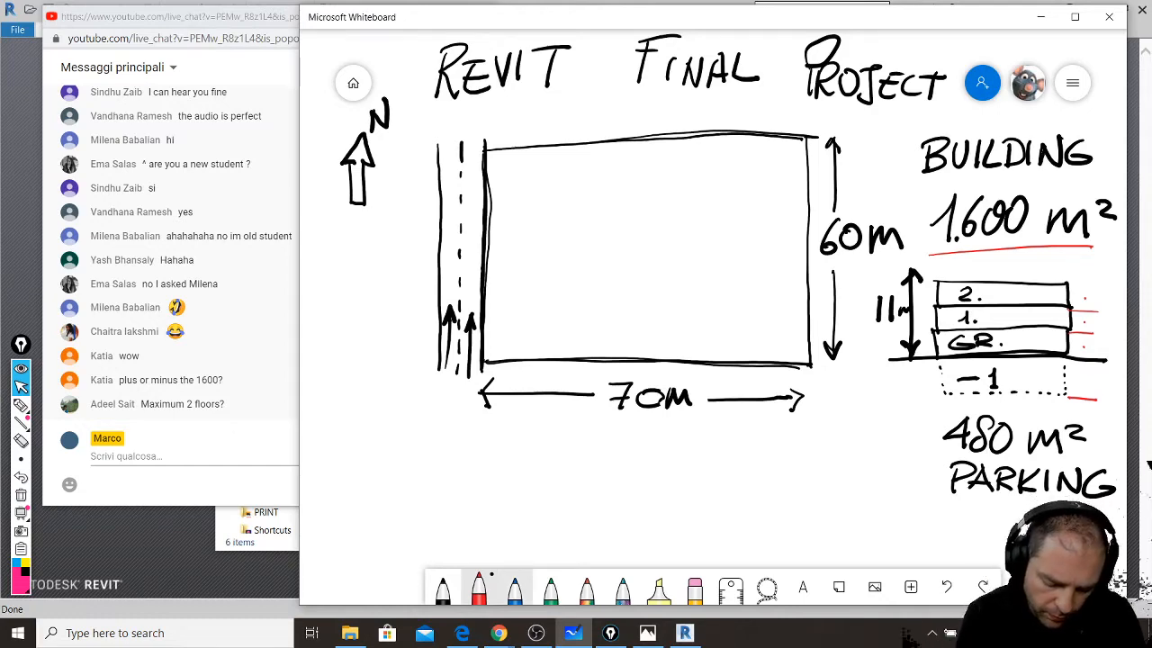
{"action": "left_click", "coordinate": [515, 589]}
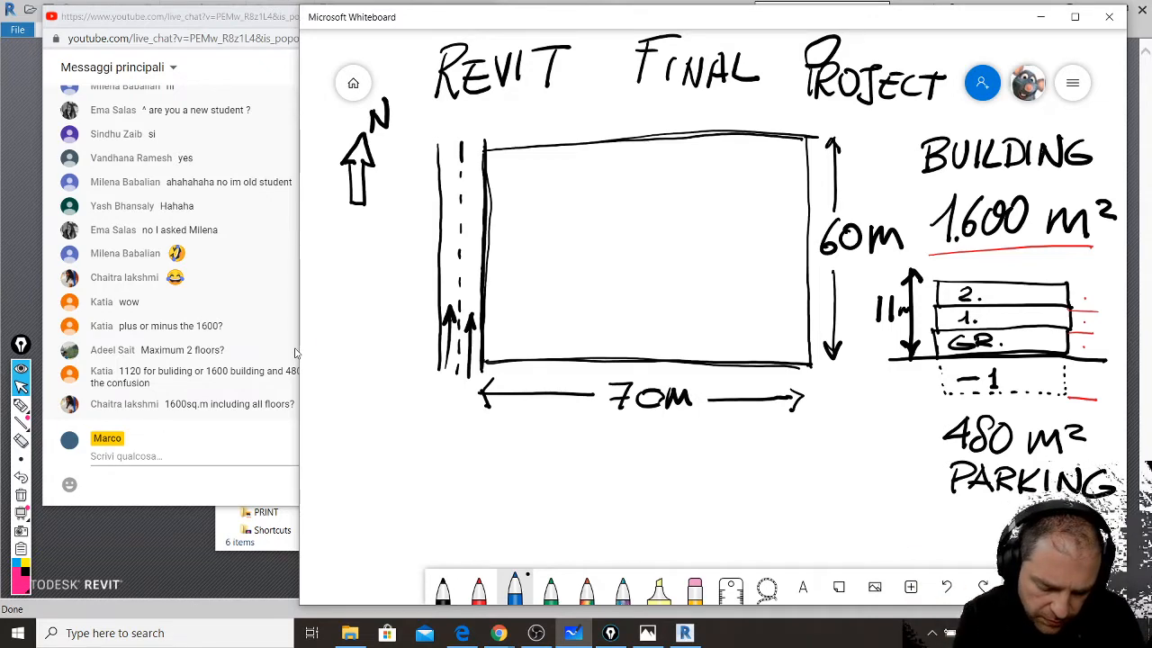
- Draw blue setback lines across the top, bottom, left and right of the site
{"action": "left_click_drag", "start_coordinate": [468, 337], "coordinate": [824, 327]}
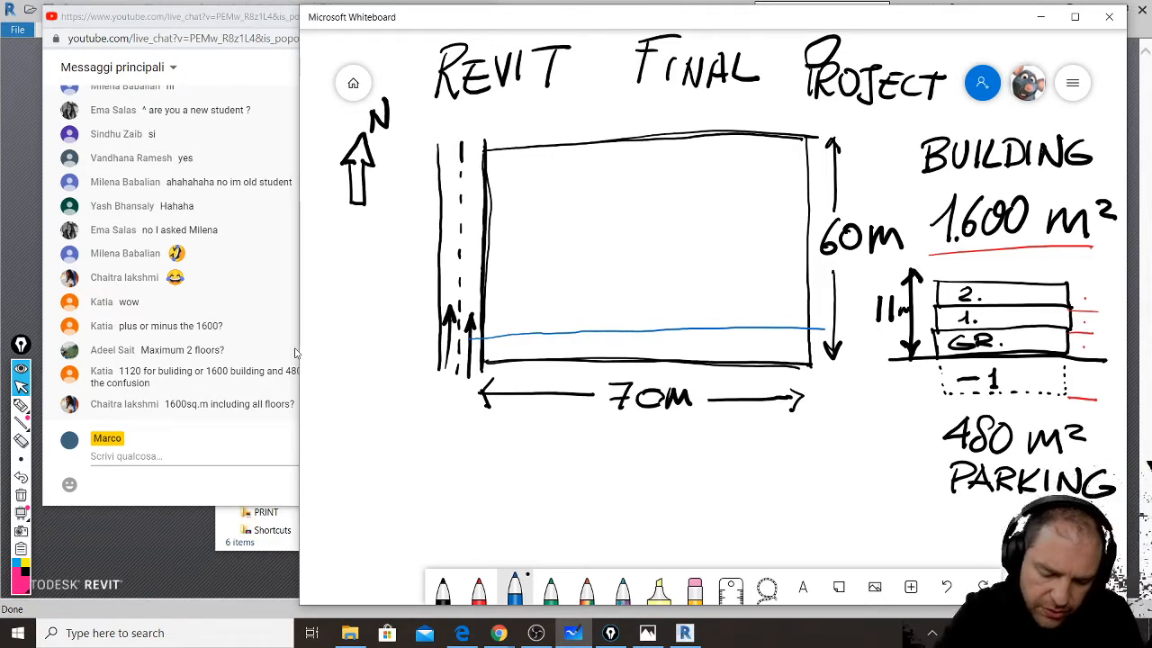
{"action": "left_click_drag", "start_coordinate": [770, 115], "coordinate": [779, 396]}
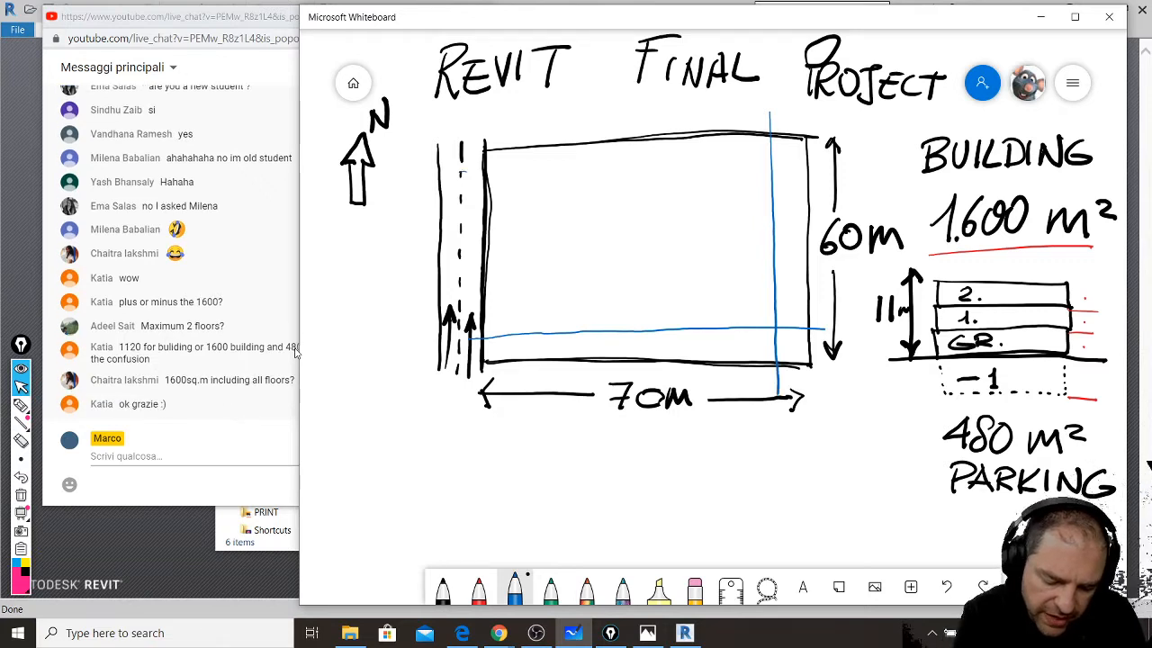
{"action": "left_click_drag", "start_coordinate": [459, 171], "coordinate": [837, 163]}
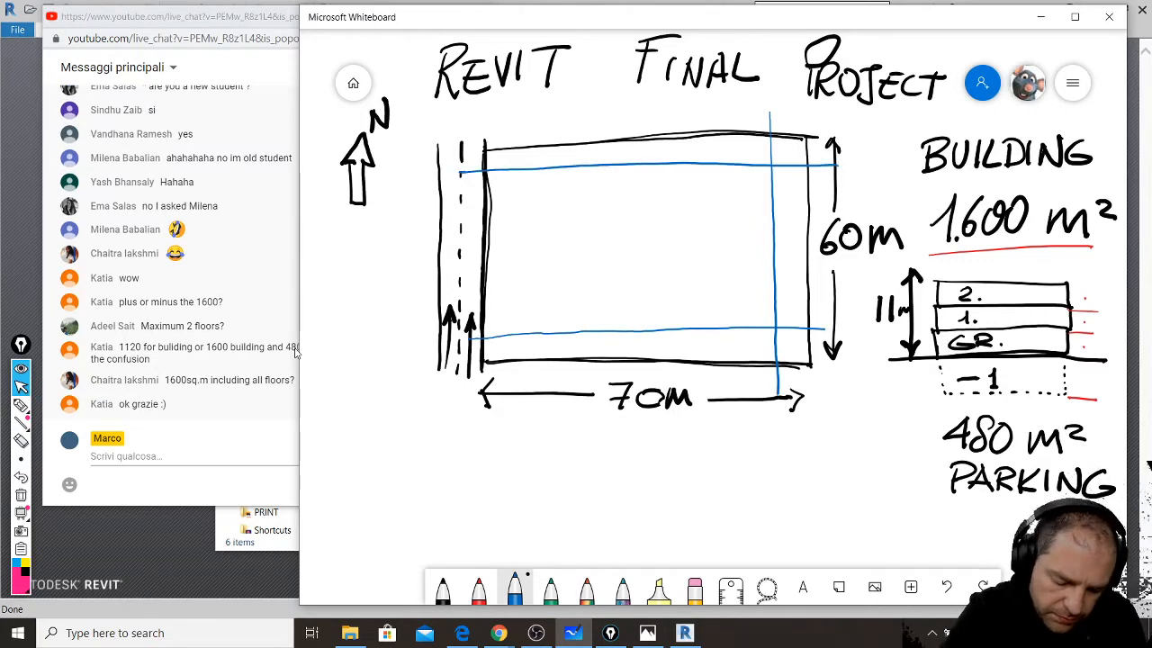
{"action": "left_click_drag", "start_coordinate": [535, 126], "coordinate": [536, 252]}
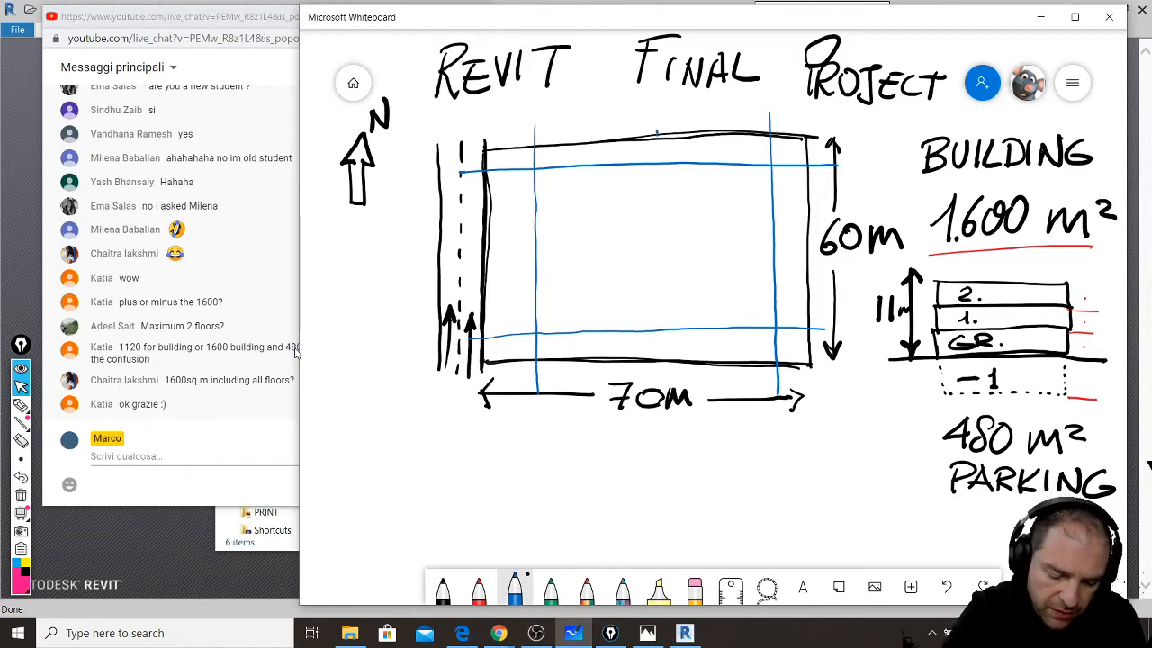
- Dimension the setbacks 5 on top, right and bottom and 10 on the left, then begin hatching
{"action": "mouse_move", "coordinate": [658, 134]}
{"action": "left_mouse_down"}
{"action": "mouse_move", "coordinate": [657, 168]}
{"action": "mouse_move", "coordinate": [682, 160]}
{"action": "mouse_move", "coordinate": [692, 137]}
{"action": "left_mouse_up"}
{"action": "left_click_drag", "start_coordinate": [760, 249], "coordinate": [815, 246]}
{"action": "mouse_move", "coordinate": [814, 237]}
{"action": "left_mouse_down"}
{"action": "mouse_move", "coordinate": [800, 254]}
{"action": "mouse_move", "coordinate": [763, 255]}
{"action": "left_mouse_up"}
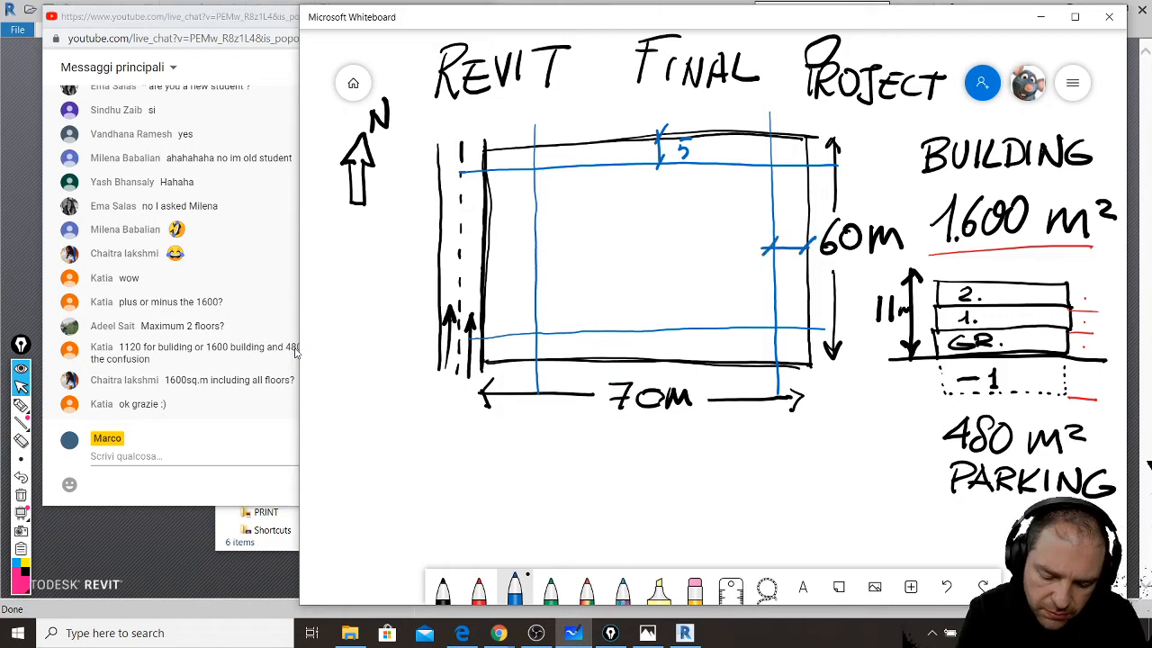
{"action": "mouse_move", "coordinate": [785, 216]}
{"action": "left_mouse_down"}
{"action": "mouse_move", "coordinate": [792, 228]}
{"action": "mouse_move", "coordinate": [781, 235]}
{"action": "left_mouse_up"}
{"action": "left_click_drag", "start_coordinate": [789, 218], "coordinate": [800, 217]}
{"action": "left_click_drag", "start_coordinate": [673, 321], "coordinate": [673, 365]}
{"action": "left_click_drag", "start_coordinate": [680, 353], "coordinate": [664, 370]}
{"action": "mouse_move", "coordinate": [679, 321]}
{"action": "left_mouse_down"}
{"action": "mouse_move", "coordinate": [666, 342]}
{"action": "mouse_move", "coordinate": [697, 355]}
{"action": "mouse_move", "coordinate": [715, 338]}
{"action": "left_mouse_up"}
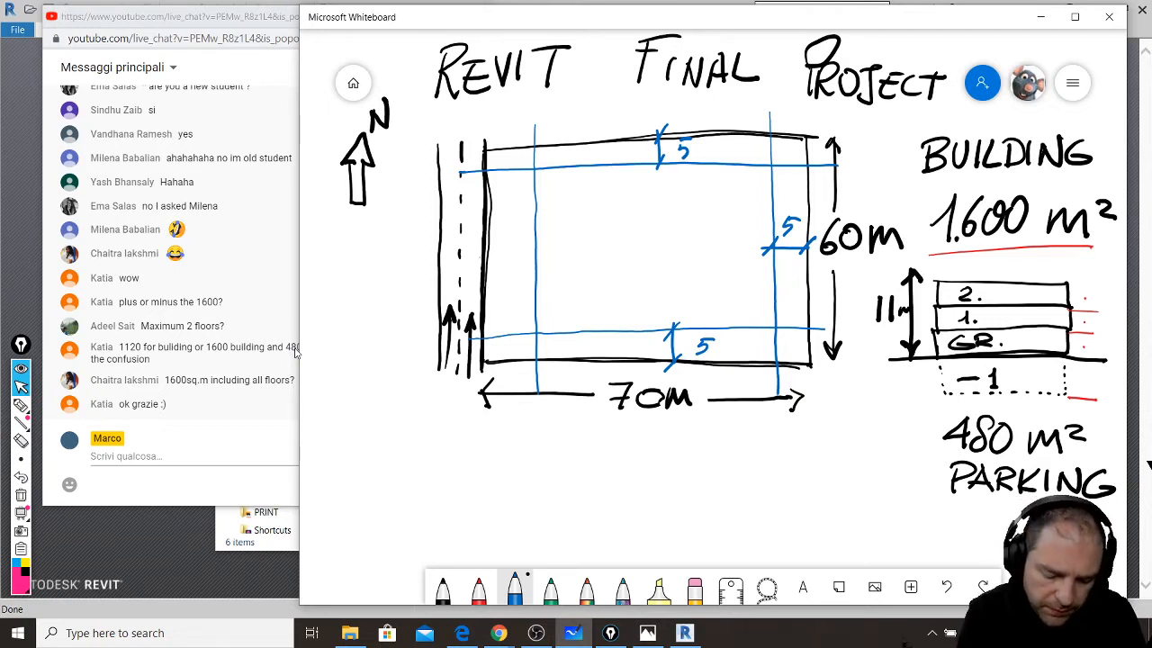
{"action": "mouse_move", "coordinate": [473, 258]}
{"action": "left_mouse_down"}
{"action": "mouse_move", "coordinate": [540, 258]}
{"action": "mouse_move", "coordinate": [475, 269]}
{"action": "left_mouse_up"}
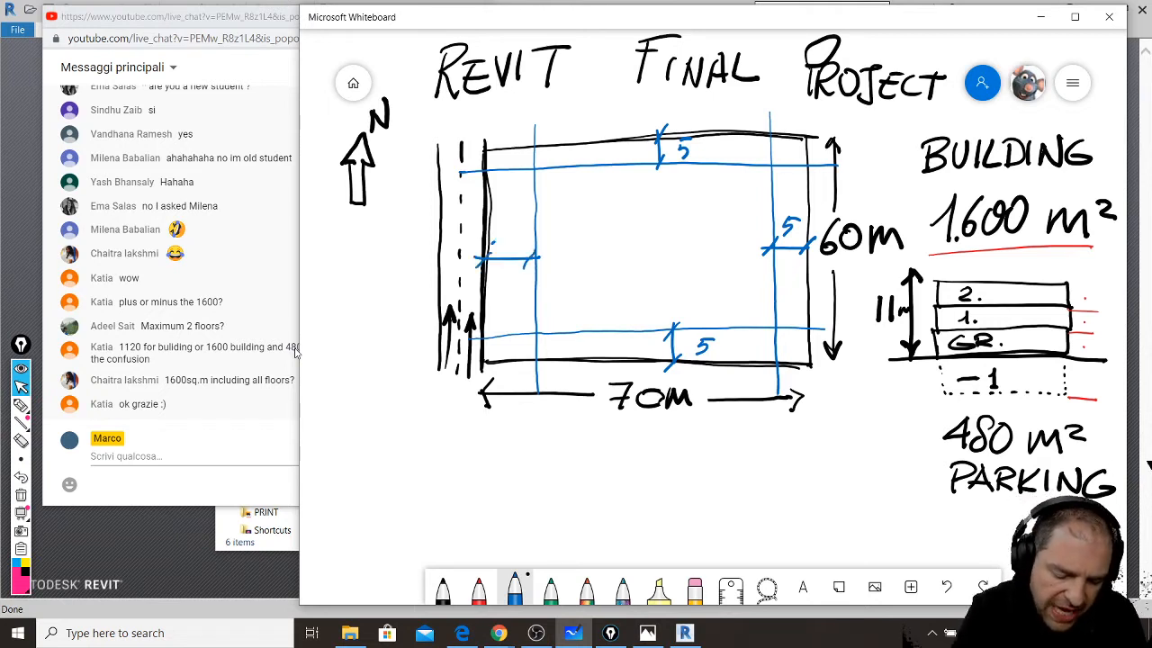
{"action": "mouse_move", "coordinate": [502, 220]}
{"action": "left_mouse_down"}
{"action": "mouse_move", "coordinate": [495, 243]}
{"action": "mouse_move", "coordinate": [514, 225]}
{"action": "left_mouse_up"}
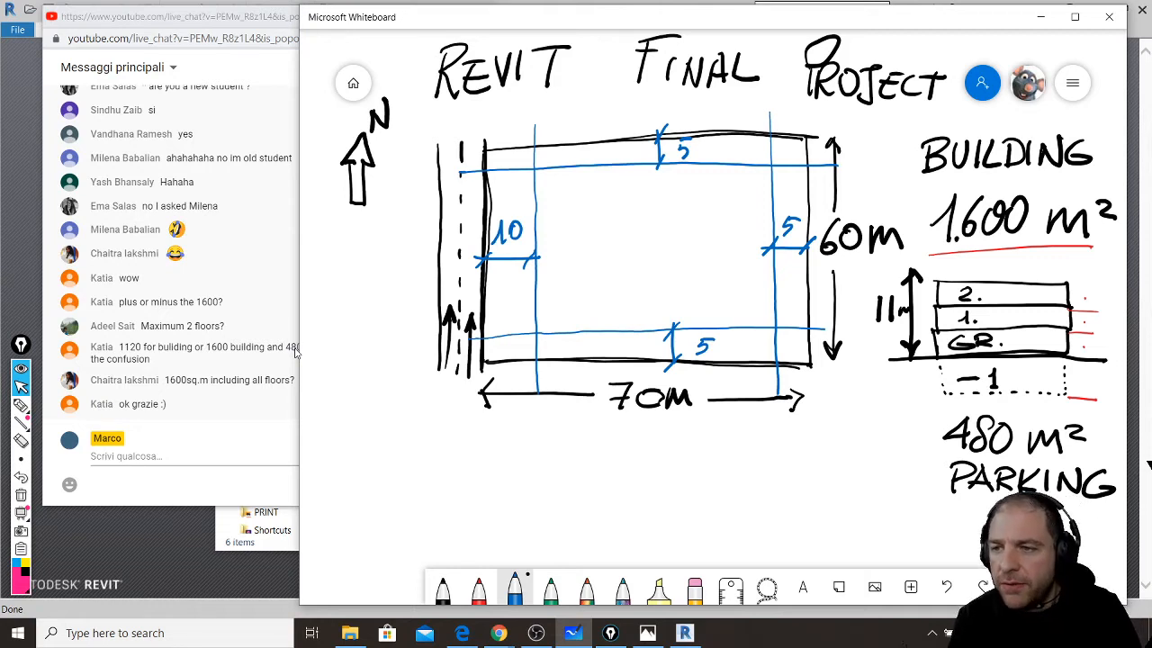
{"action": "mouse_move", "coordinate": [551, 166]}
{"action": "left_mouse_down"}
{"action": "mouse_move", "coordinate": [536, 200]}
{"action": "mouse_move", "coordinate": [567, 176]}
{"action": "mouse_move", "coordinate": [534, 242]}
{"action": "left_mouse_up"}
{"action": "left_click_drag", "start_coordinate": [590, 168], "coordinate": [536, 263]}
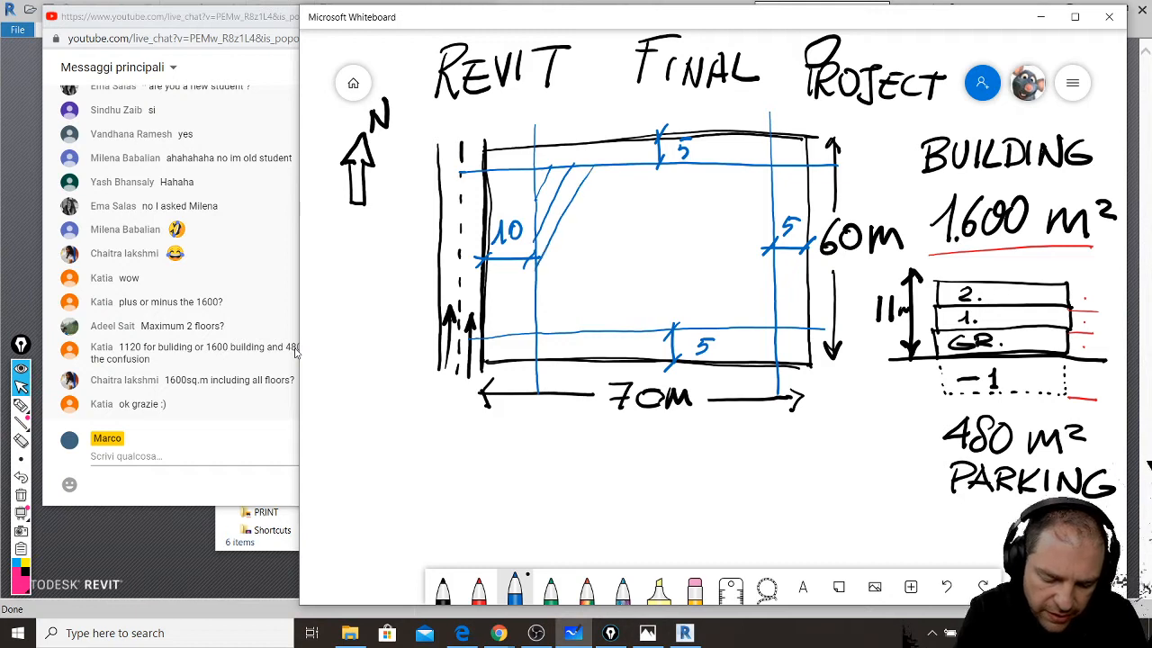
- Fill the buildable area with blue diagonal hatching out to the lower-right corner
{"action": "mouse_move", "coordinate": [612, 167]}
{"action": "left_mouse_down"}
{"action": "mouse_move", "coordinate": [550, 263]}
{"action": "mouse_move", "coordinate": [536, 291]}
{"action": "mouse_move", "coordinate": [571, 266]}
{"action": "mouse_move", "coordinate": [538, 315]}
{"action": "left_mouse_up"}
{"action": "left_click_drag", "start_coordinate": [668, 165], "coordinate": [646, 193]}
{"action": "left_click_drag", "start_coordinate": [629, 215], "coordinate": [545, 325]}
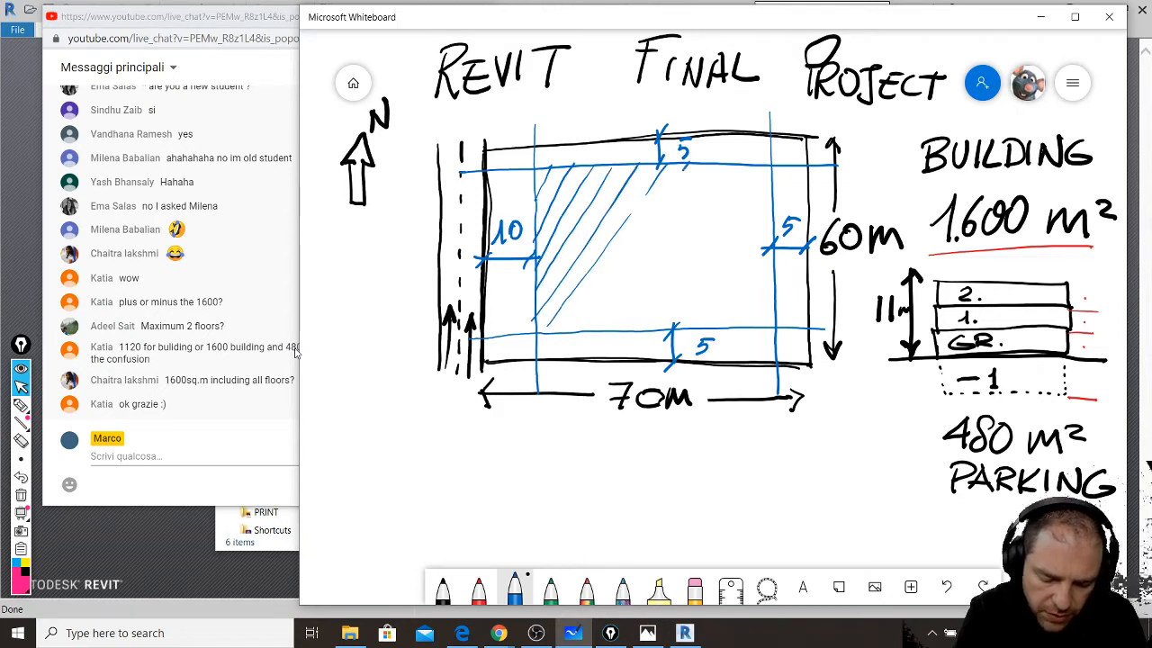
{"action": "left_click_drag", "start_coordinate": [686, 167], "coordinate": [669, 193]}
{"action": "left_click_drag", "start_coordinate": [619, 260], "coordinate": [572, 320]}
{"action": "mouse_move", "coordinate": [706, 171]}
{"action": "left_mouse_down"}
{"action": "mouse_move", "coordinate": [594, 320]}
{"action": "mouse_move", "coordinate": [680, 245]}
{"action": "mouse_move", "coordinate": [621, 323]}
{"action": "left_mouse_up"}
{"action": "left_click_drag", "start_coordinate": [763, 166], "coordinate": [645, 327]}
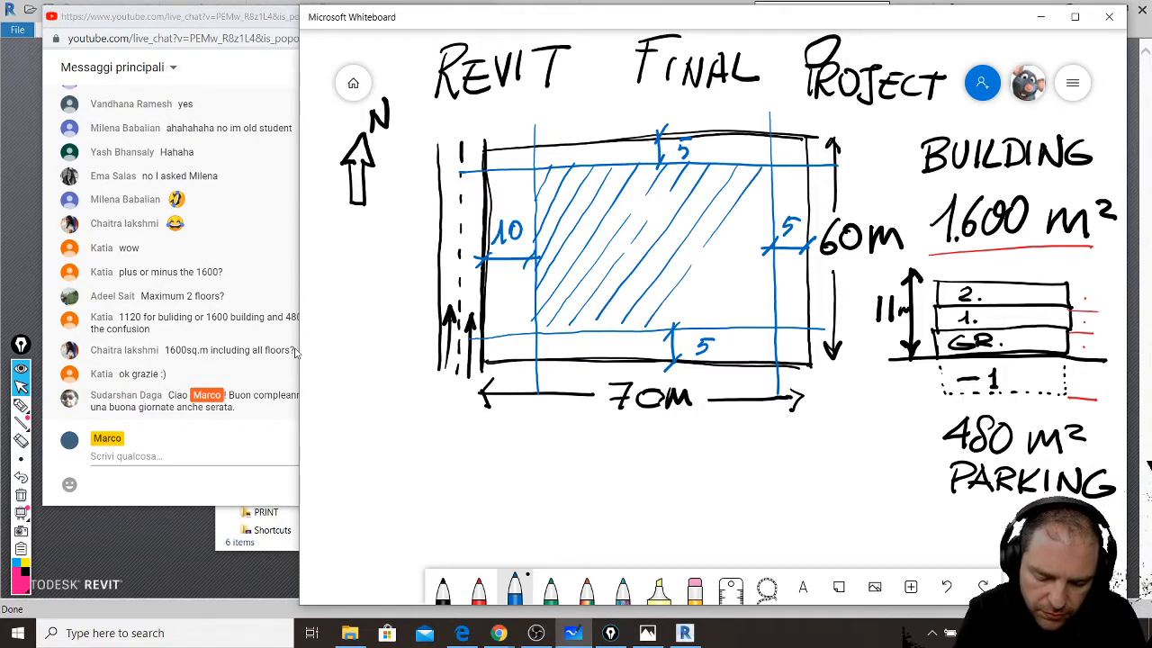
{"action": "left_click_drag", "start_coordinate": [770, 195], "coordinate": [674, 331]}
{"action": "left_click_drag", "start_coordinate": [774, 225], "coordinate": [700, 326]}
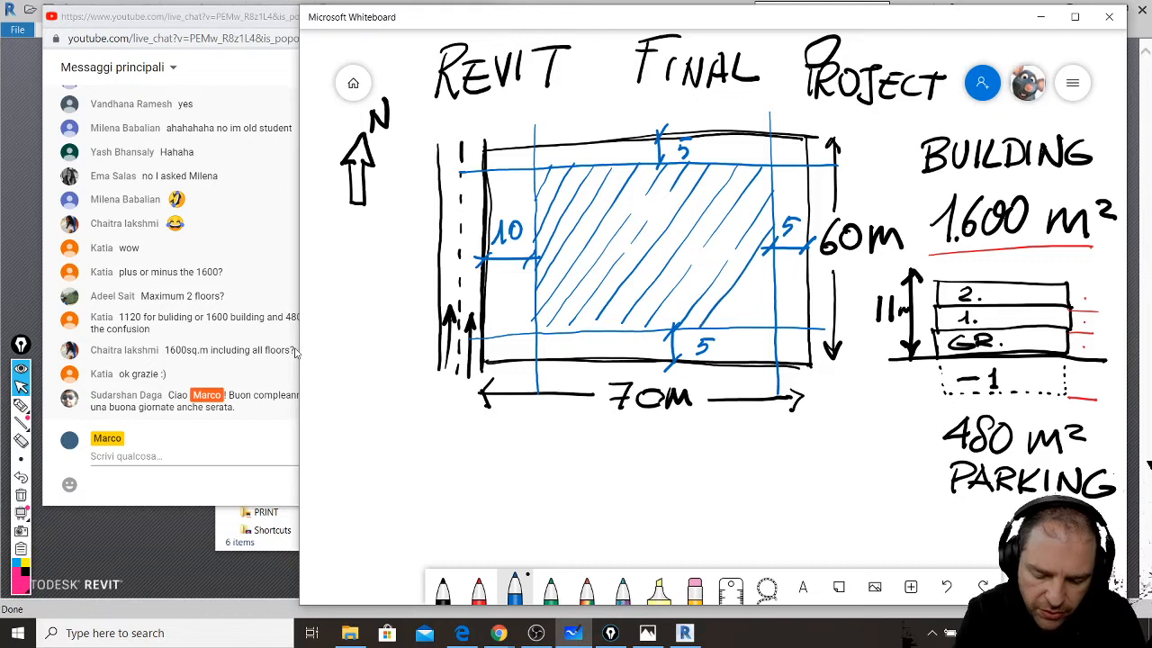
{"action": "mouse_move", "coordinate": [766, 268]}
{"action": "left_mouse_down"}
{"action": "mouse_move", "coordinate": [718, 333]}
{"action": "mouse_move", "coordinate": [743, 315]}
{"action": "mouse_move", "coordinate": [734, 325]}
{"action": "left_mouse_up"}
{"action": "mouse_move", "coordinate": [773, 308]}
{"action": "left_mouse_down"}
{"action": "mouse_move", "coordinate": [758, 324]}
{"action": "mouse_move", "coordinate": [768, 324]}
{"action": "left_mouse_up"}
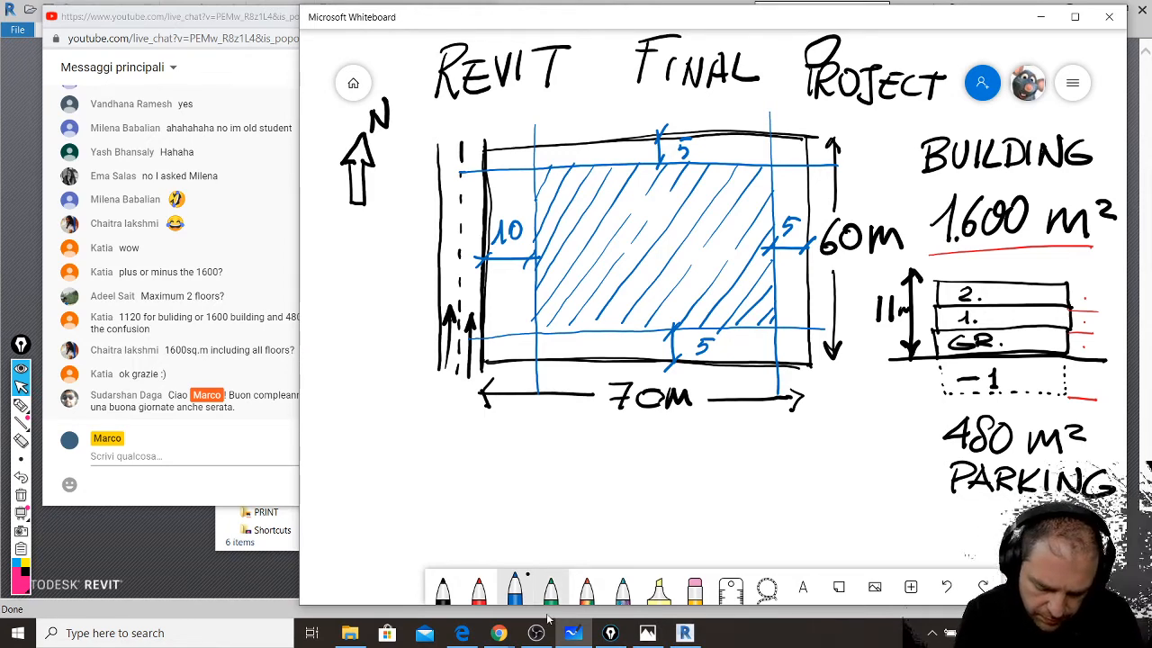
- Hatch the bottom setback strip and lower left strip with the rainbow pen
{"action": "left_click", "coordinate": [587, 589]}
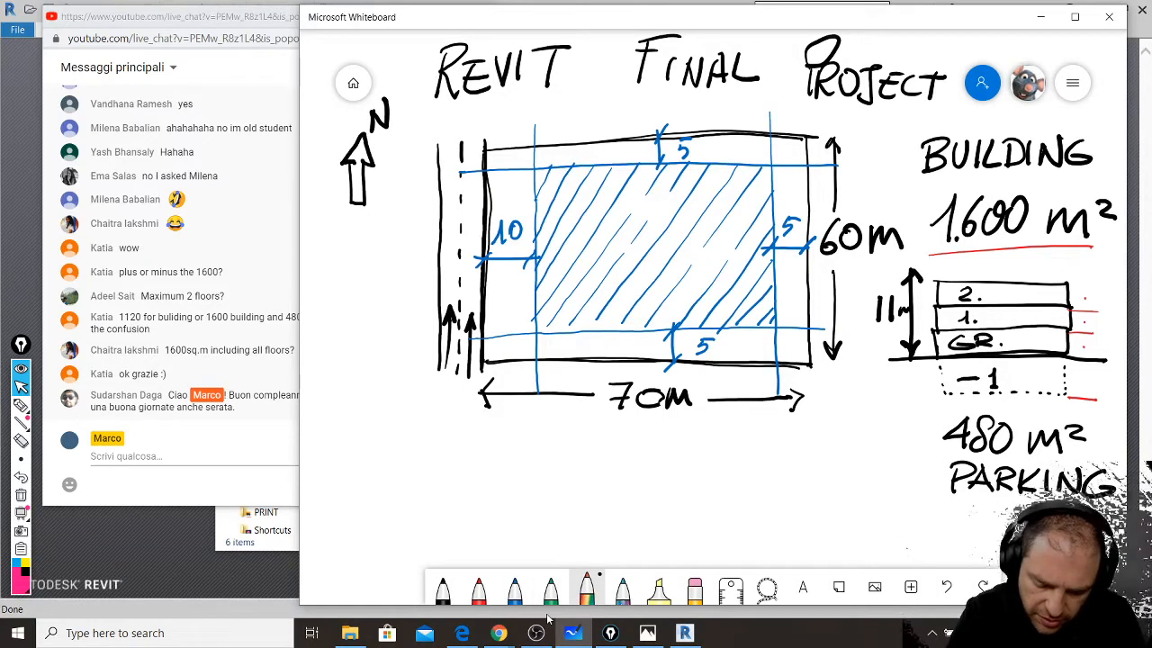
{"action": "mouse_move", "coordinate": [785, 358]}
{"action": "left_mouse_down"}
{"action": "mouse_move", "coordinate": [799, 336]}
{"action": "mouse_move", "coordinate": [765, 333]}
{"action": "left_mouse_up"}
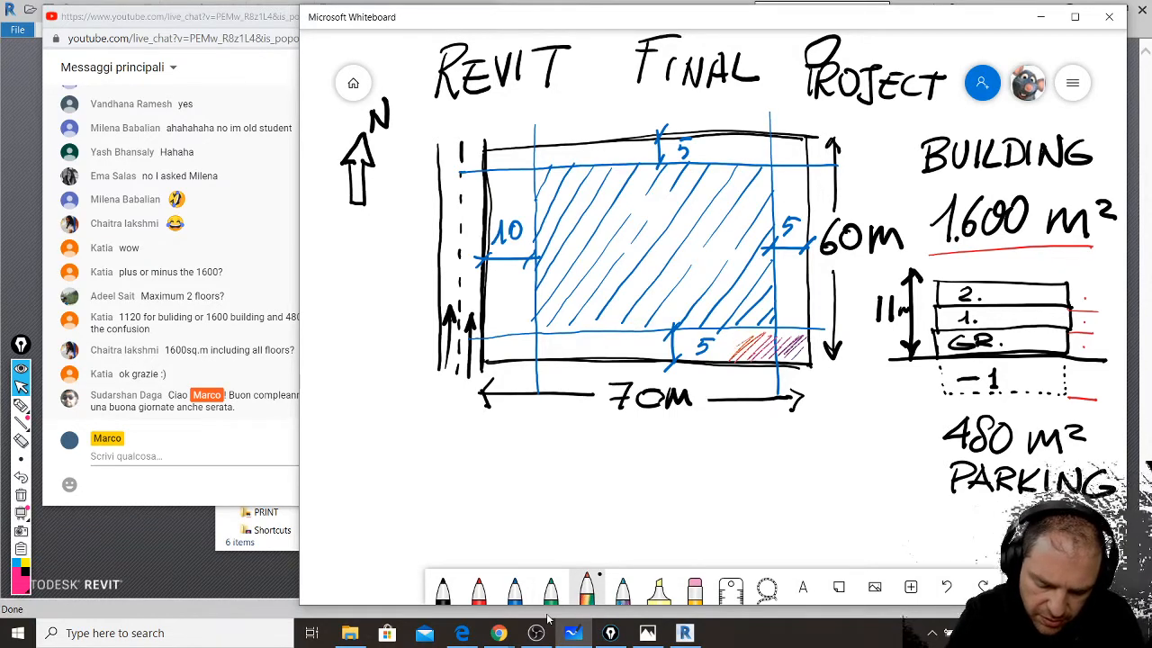
{"action": "left_click_drag", "start_coordinate": [692, 364], "coordinate": [729, 334]}
{"action": "mouse_move", "coordinate": [644, 364]}
{"action": "left_mouse_down"}
{"action": "mouse_move", "coordinate": [719, 329]}
{"action": "mouse_move", "coordinate": [669, 332]}
{"action": "left_mouse_up"}
{"action": "mouse_move", "coordinate": [592, 364]}
{"action": "left_mouse_down"}
{"action": "mouse_move", "coordinate": [640, 335]}
{"action": "mouse_move", "coordinate": [603, 333]}
{"action": "left_mouse_up"}
{"action": "left_click_drag", "start_coordinate": [531, 360], "coordinate": [585, 333]}
{"action": "mouse_move", "coordinate": [495, 362]}
{"action": "left_mouse_down"}
{"action": "mouse_move", "coordinate": [552, 329]}
{"action": "mouse_move", "coordinate": [529, 297]}
{"action": "left_mouse_up"}
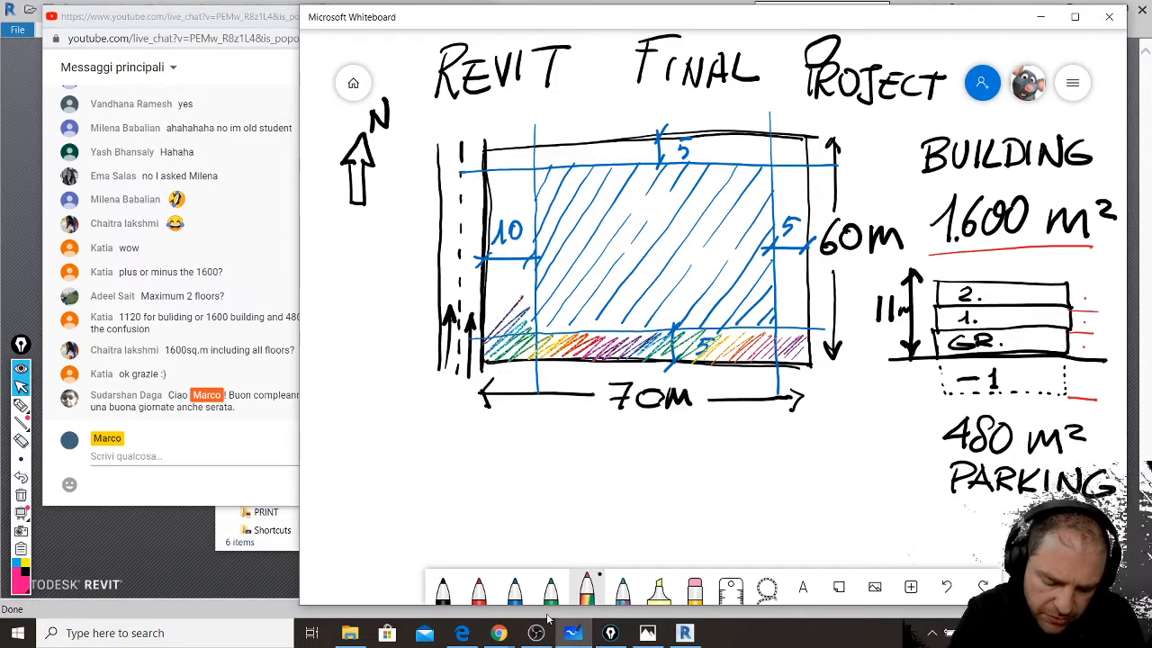
{"action": "mouse_move", "coordinate": [479, 335]}
{"action": "left_mouse_down"}
{"action": "mouse_move", "coordinate": [529, 260]}
{"action": "mouse_move", "coordinate": [534, 214]}
{"action": "left_mouse_up"}
- Continue rainbow hatching up the left strip, across the top and down the right strip
{"action": "mouse_move", "coordinate": [489, 252]}
{"action": "left_mouse_down"}
{"action": "mouse_move", "coordinate": [535, 189]}
{"action": "mouse_move", "coordinate": [535, 150]}
{"action": "left_mouse_up"}
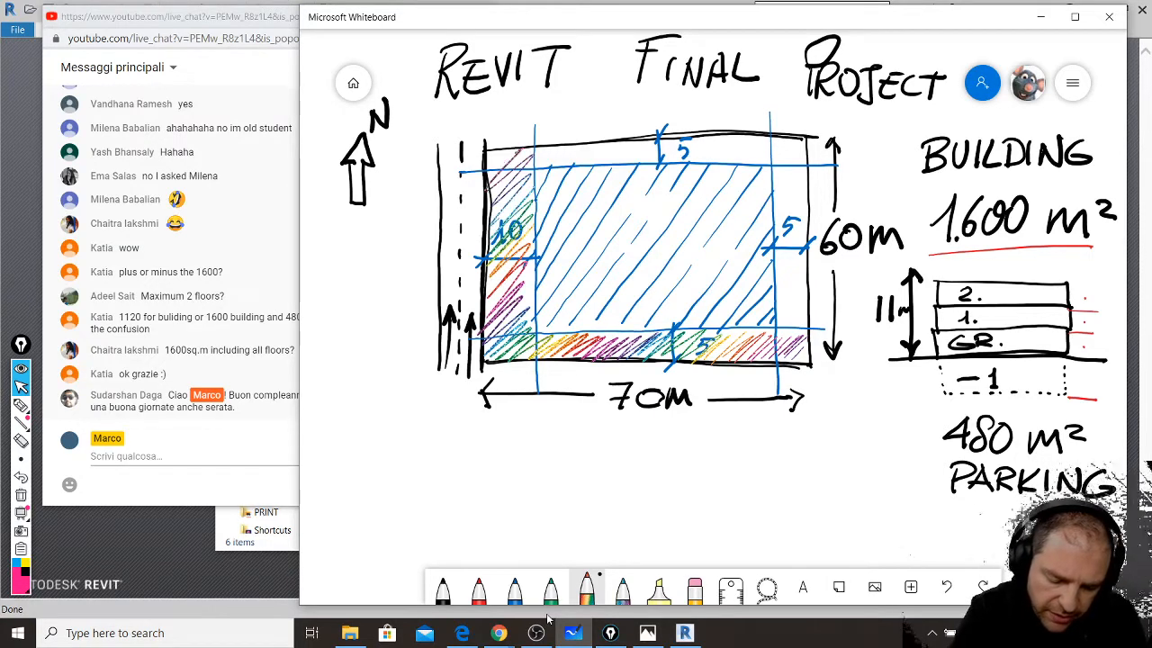
{"action": "mouse_move", "coordinate": [479, 178]}
{"action": "left_mouse_down"}
{"action": "mouse_move", "coordinate": [551, 142]}
{"action": "mouse_move", "coordinate": [795, 137]}
{"action": "left_mouse_up"}
{"action": "left_click_drag", "start_coordinate": [771, 180], "coordinate": [810, 153]}
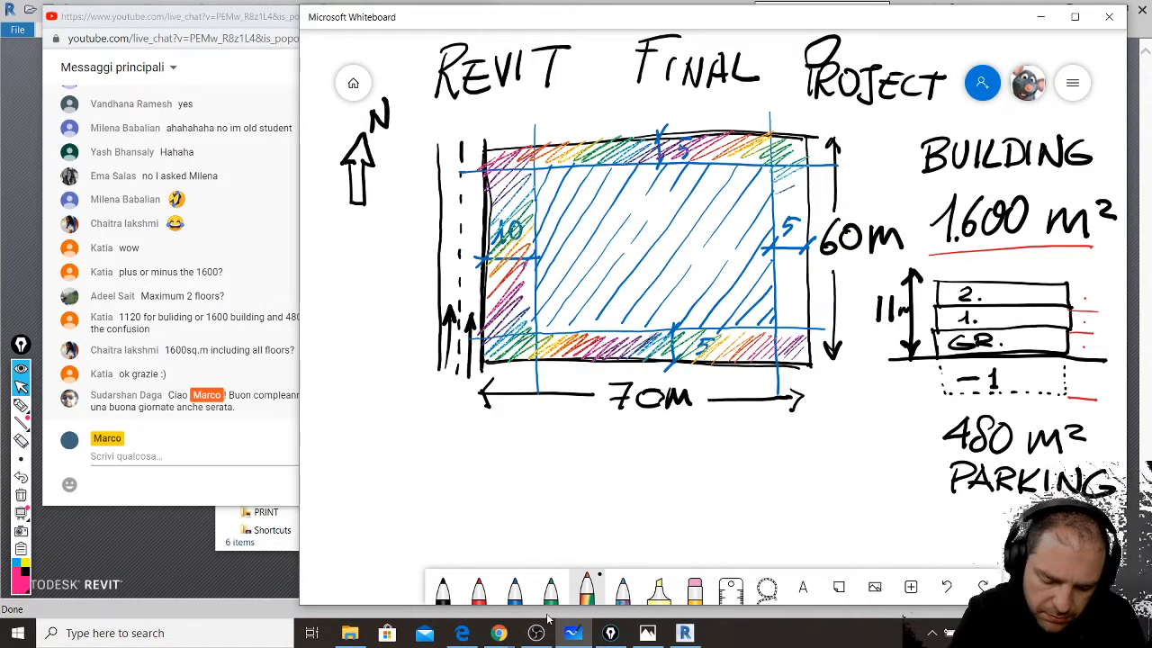
{"action": "left_click_drag", "start_coordinate": [776, 226], "coordinate": [806, 191]}
{"action": "left_click_drag", "start_coordinate": [770, 276], "coordinate": [801, 221]}
{"action": "left_click_drag", "start_coordinate": [771, 300], "coordinate": [803, 260]}
{"action": "mouse_move", "coordinate": [779, 326]}
{"action": "left_mouse_down"}
{"action": "mouse_move", "coordinate": [810, 290]}
{"action": "mouse_move", "coordinate": [808, 320]}
{"action": "left_mouse_up"}
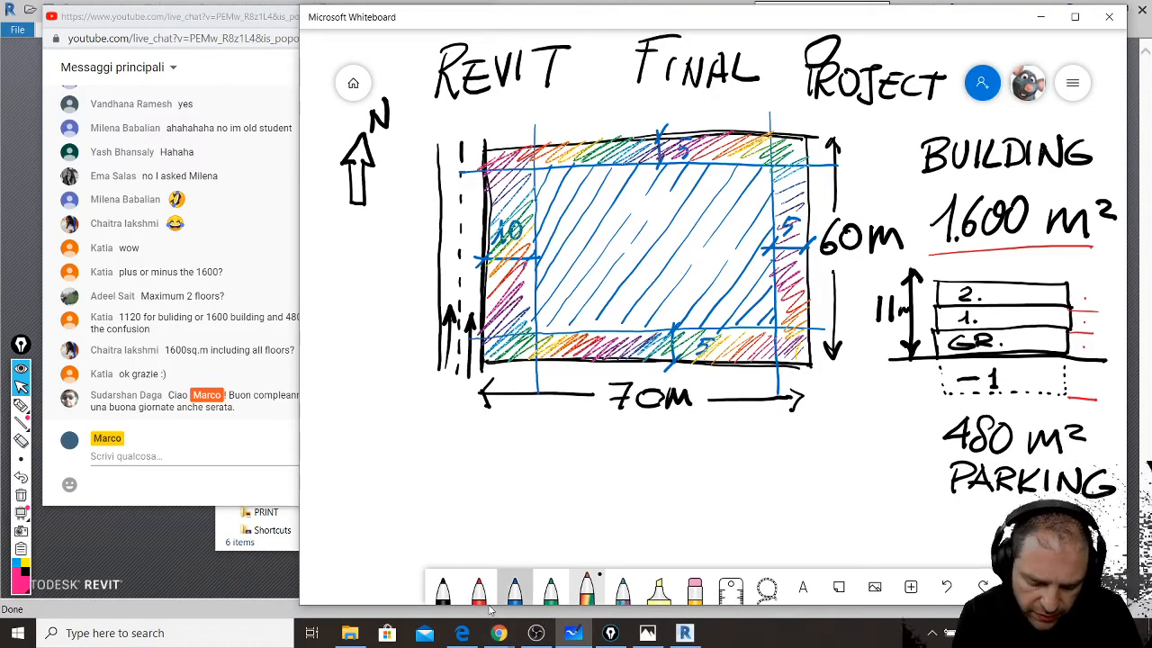
- Cross-hatch the buildable area in blue with diagonals running upper-left to lower-right
{"action": "left_click", "coordinate": [514, 590]}
{"action": "left_click_drag", "start_coordinate": [534, 282], "coordinate": [575, 329]}
{"action": "left_click_drag", "start_coordinate": [537, 248], "coordinate": [618, 325]}
{"action": "left_click_drag", "start_coordinate": [538, 208], "coordinate": [673, 324]}
{"action": "left_click_drag", "start_coordinate": [570, 169], "coordinate": [719, 328]}
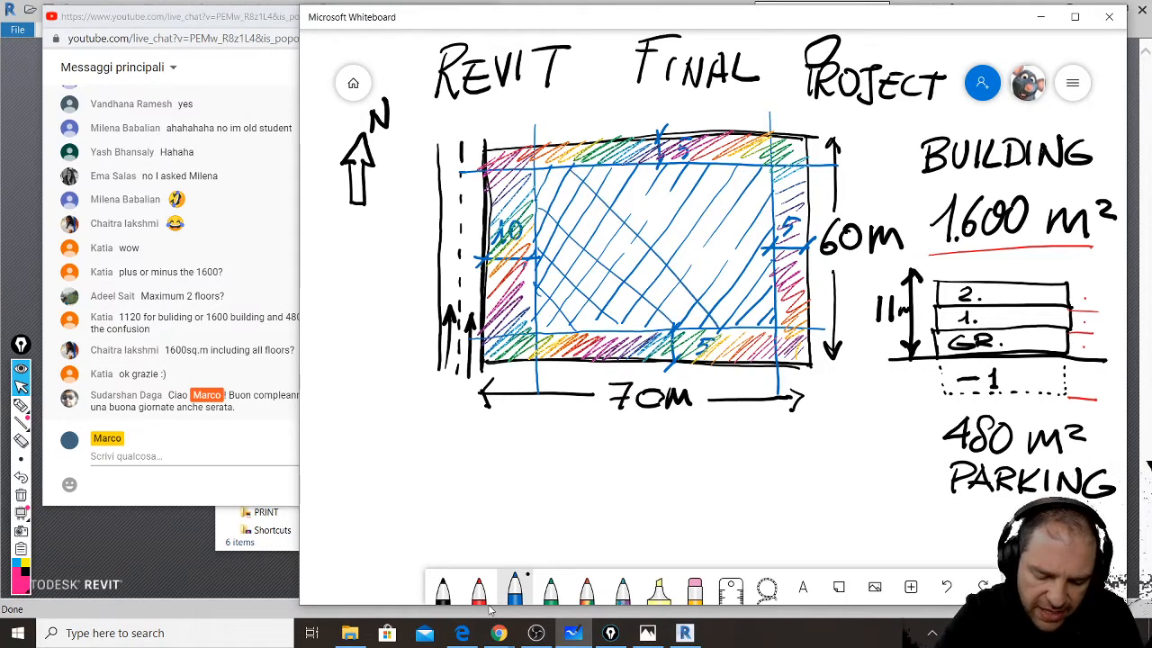
{"action": "left_click_drag", "start_coordinate": [635, 170], "coordinate": [763, 314]}
{"action": "mouse_move", "coordinate": [689, 172]}
{"action": "left_mouse_down"}
{"action": "mouse_move", "coordinate": [765, 252]}
{"action": "mouse_move", "coordinate": [771, 226]}
{"action": "left_mouse_up"}
{"action": "left_click_drag", "start_coordinate": [737, 169], "coordinate": [775, 194]}
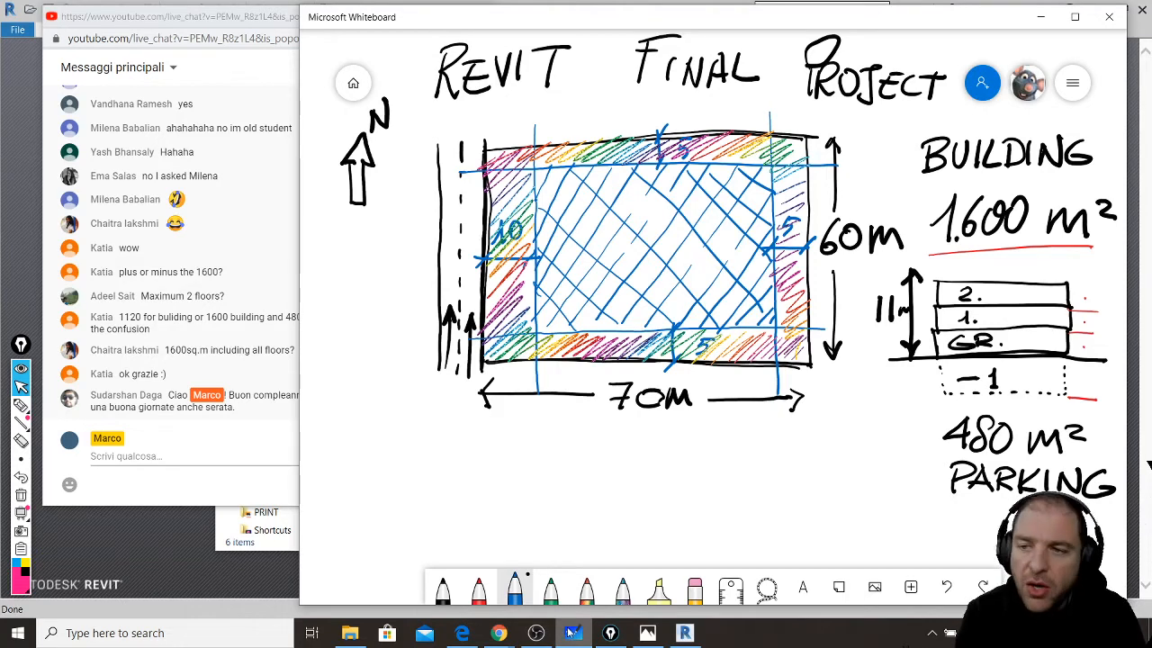
{"action": "mouse_move", "coordinate": [570, 633]}
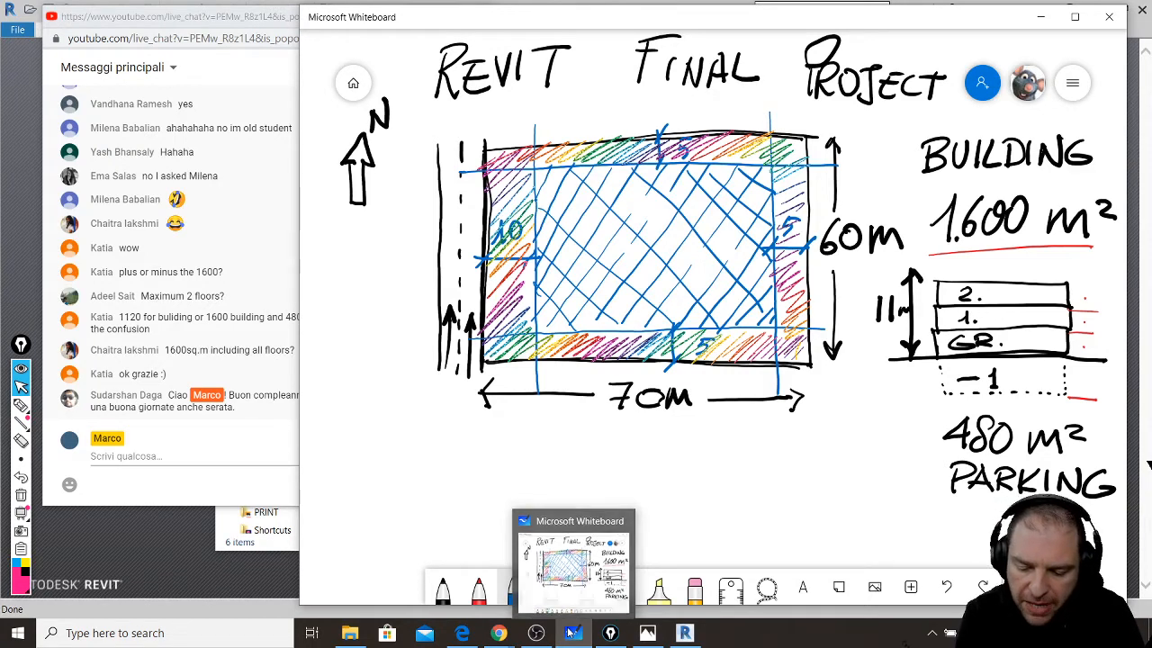
- Retrace the section's ground line in blue and sketch the top two floor slabs at lower left
{"action": "mouse_move", "coordinate": [885, 362]}
{"action": "left_mouse_down"}
{"action": "mouse_move", "coordinate": [1037, 360]}
{"action": "mouse_move", "coordinate": [995, 360]}
{"action": "left_mouse_up"}
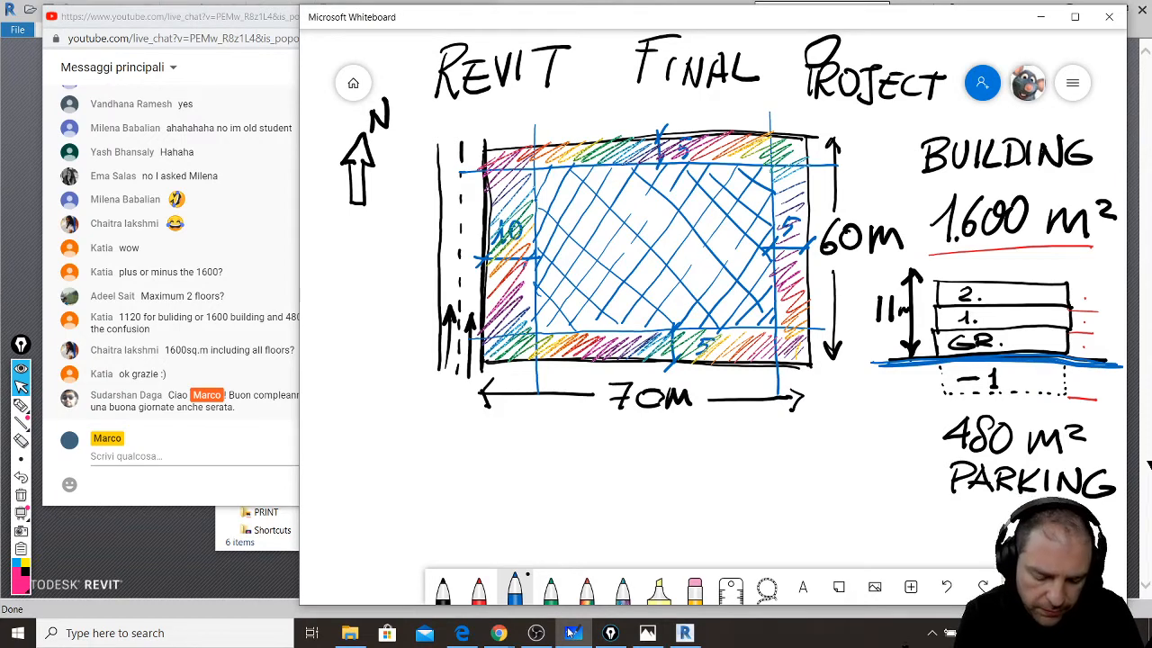
{"action": "mouse_move", "coordinate": [406, 392]}
{"action": "left_mouse_down"}
{"action": "mouse_move", "coordinate": [353, 437]}
{"action": "mouse_move", "coordinate": [437, 462]}
{"action": "mouse_move", "coordinate": [476, 410]}
{"action": "mouse_move", "coordinate": [439, 459]}
{"action": "left_mouse_up"}
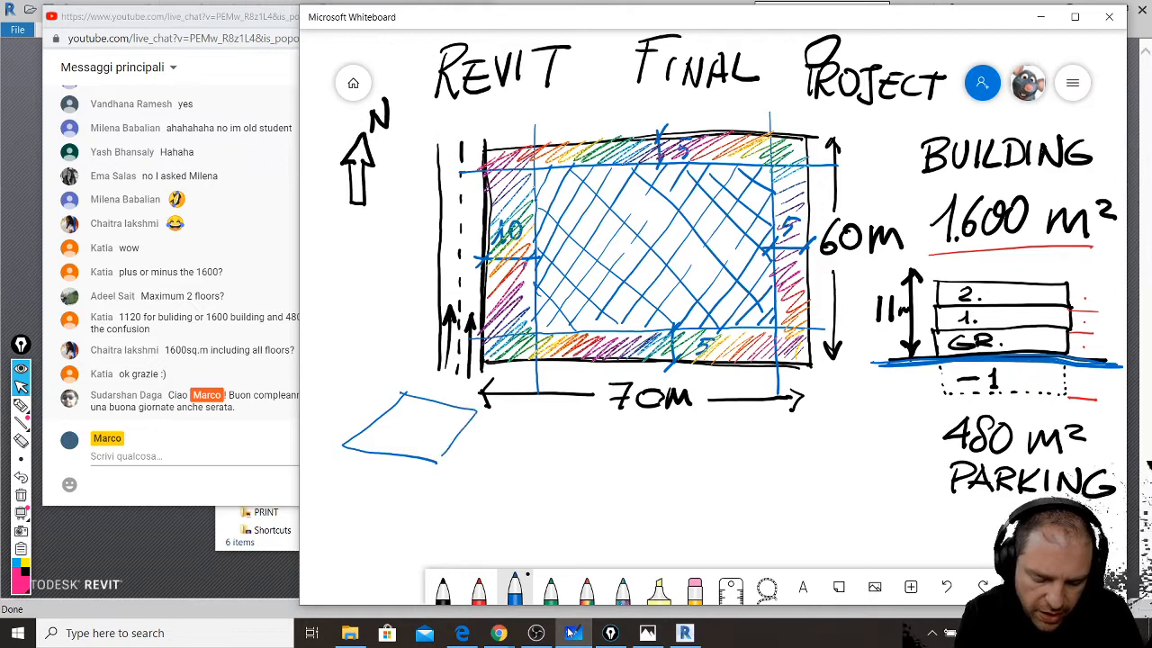
{"action": "mouse_move", "coordinate": [342, 447]}
{"action": "left_mouse_down"}
{"action": "mouse_move", "coordinate": [389, 468]}
{"action": "mouse_move", "coordinate": [430, 464]}
{"action": "left_mouse_up"}
{"action": "mouse_move", "coordinate": [342, 469]}
{"action": "left_mouse_down"}
{"action": "mouse_move", "coordinate": [341, 492]}
{"action": "mouse_move", "coordinate": [447, 493]}
{"action": "mouse_move", "coordinate": [495, 443]}
{"action": "left_mouse_up"}
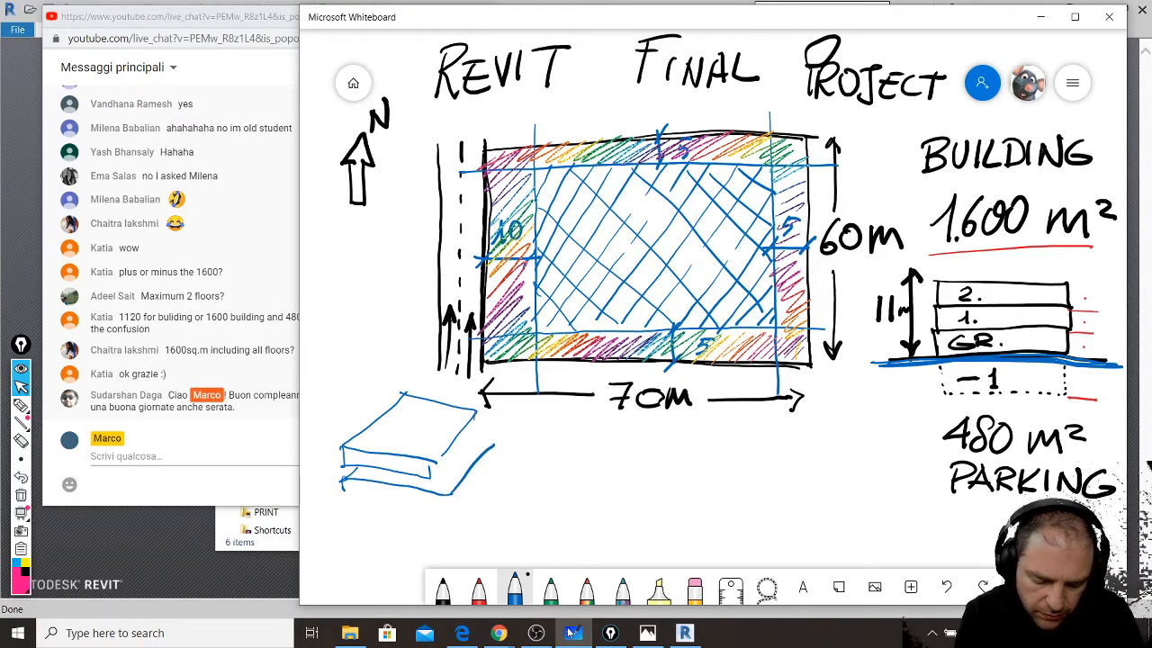
{"action": "mouse_move", "coordinate": [424, 465]}
{"action": "left_mouse_down"}
{"action": "mouse_move", "coordinate": [444, 482]}
{"action": "mouse_move", "coordinate": [477, 430]}
{"action": "mouse_move", "coordinate": [502, 440]}
{"action": "left_mouse_up"}
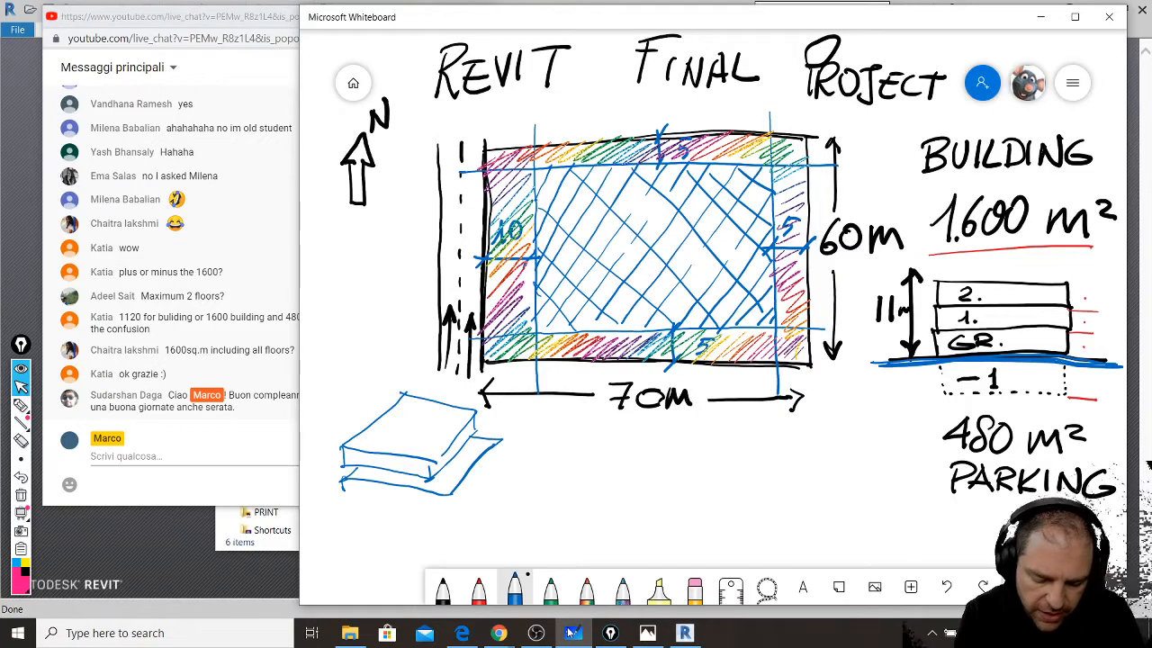
- Add third and fourth slab layers to the stack and label it 900 Sqm
{"action": "left_click_drag", "start_coordinate": [341, 491], "coordinate": [454, 512]}
{"action": "left_click_drag", "start_coordinate": [502, 447], "coordinate": [504, 461]}
{"action": "left_click_drag", "start_coordinate": [460, 506], "coordinate": [491, 480]}
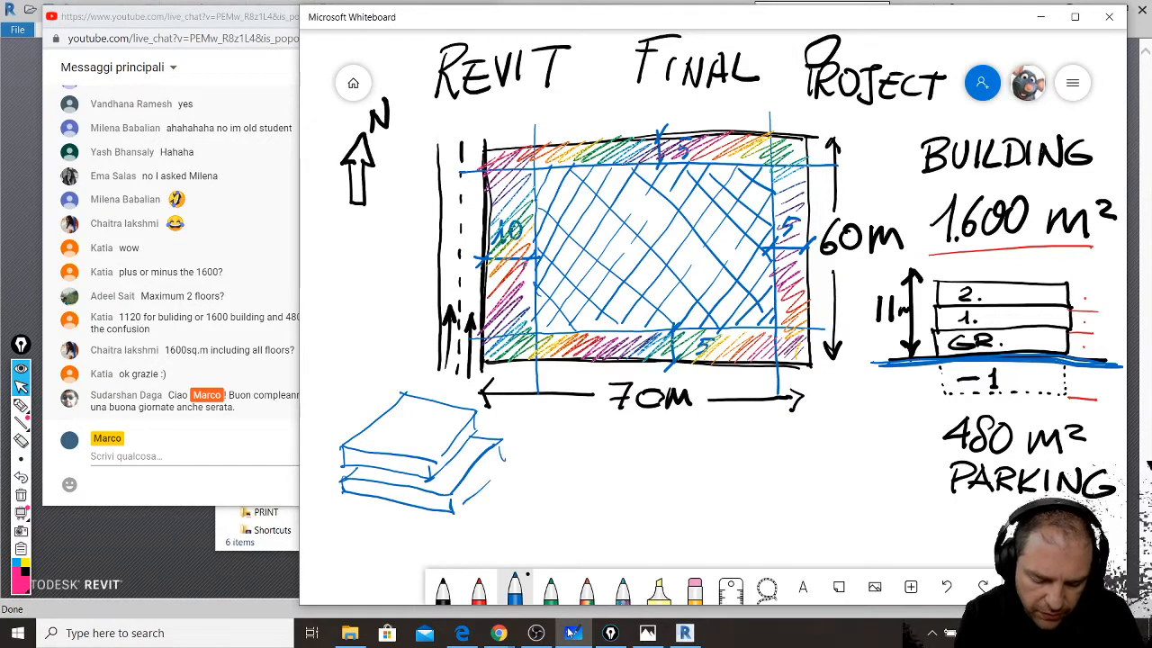
{"action": "left_click_drag", "start_coordinate": [343, 500], "coordinate": [339, 520]}
{"action": "mouse_move", "coordinate": [339, 520]}
{"action": "left_mouse_down"}
{"action": "mouse_move", "coordinate": [473, 544]}
{"action": "mouse_move", "coordinate": [482, 530]}
{"action": "left_mouse_up"}
{"action": "mouse_move", "coordinate": [480, 524]}
{"action": "left_mouse_down"}
{"action": "mouse_move", "coordinate": [480, 545]}
{"action": "mouse_move", "coordinate": [535, 473]}
{"action": "mouse_move", "coordinate": [547, 481]}
{"action": "mouse_move", "coordinate": [479, 537]}
{"action": "left_mouse_up"}
{"action": "left_click_drag", "start_coordinate": [508, 466], "coordinate": [529, 473]}
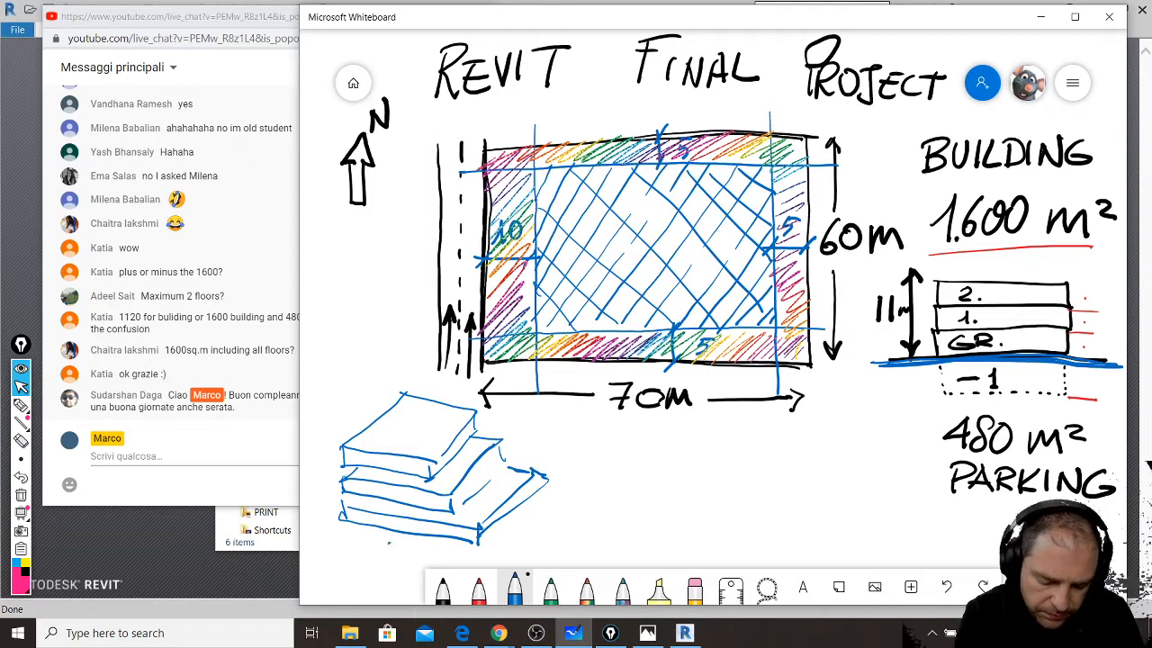
{"action": "mouse_move", "coordinate": [567, 468]}
{"action": "left_mouse_down"}
{"action": "mouse_move", "coordinate": [559, 487]}
{"action": "mouse_move", "coordinate": [599, 470]}
{"action": "mouse_move", "coordinate": [640, 499]}
{"action": "left_mouse_up"}
{"action": "left_click_drag", "start_coordinate": [646, 482], "coordinate": [677, 479]}
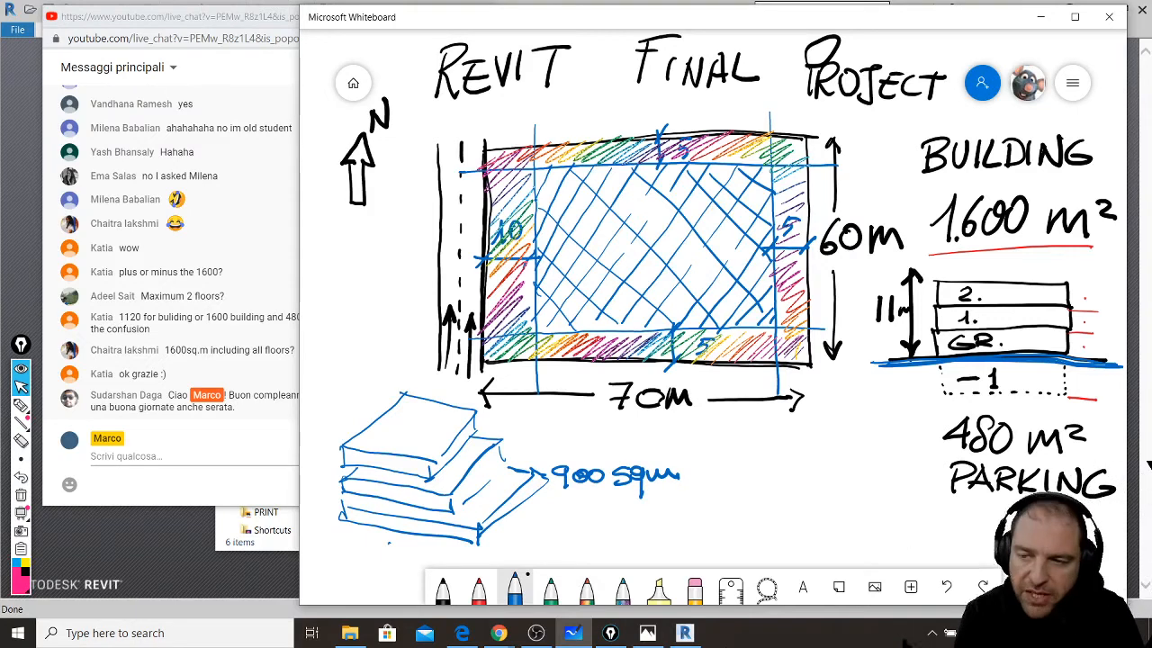
- Write 400 sqm beside the middle floor and 300 sqm beside the top floor
{"action": "left_click", "coordinate": [659, 594]}
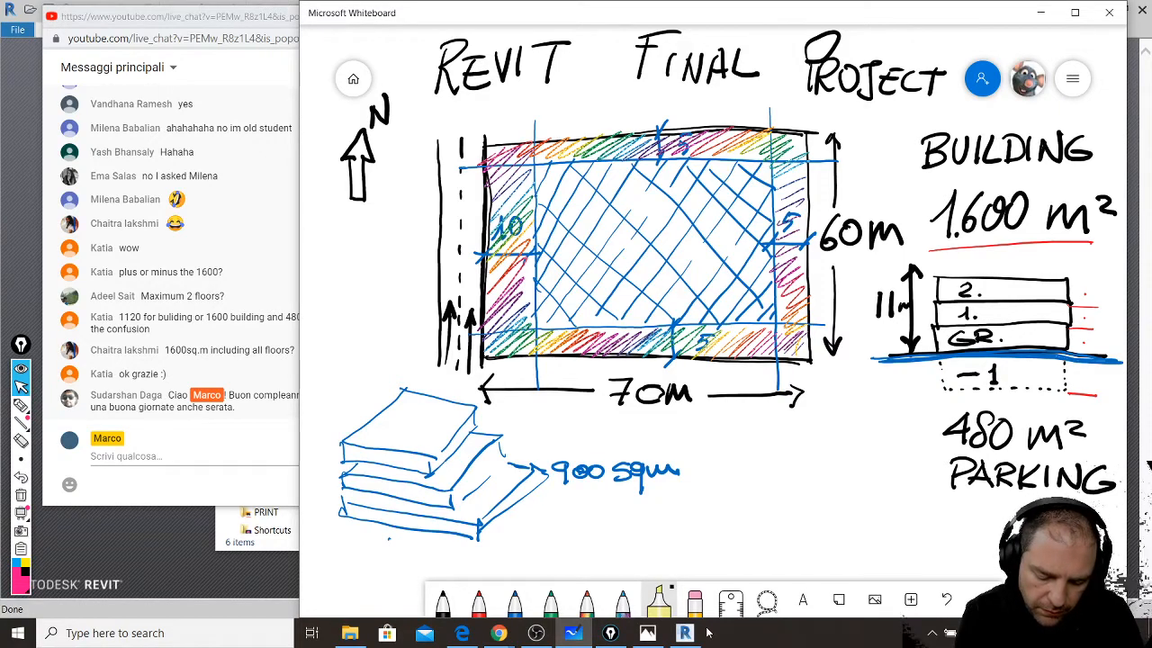
{"action": "left_click_drag", "start_coordinate": [521, 436], "coordinate": [517, 444]}
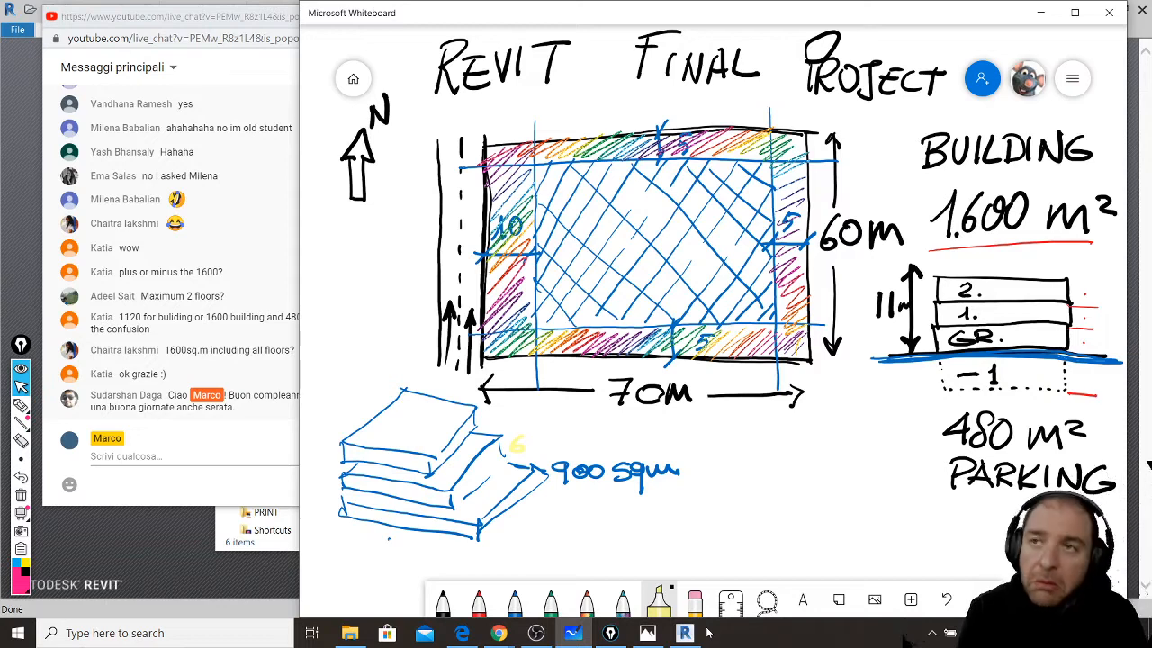
{"action": "left_click_drag", "start_coordinate": [530, 433], "coordinate": [525, 442]}
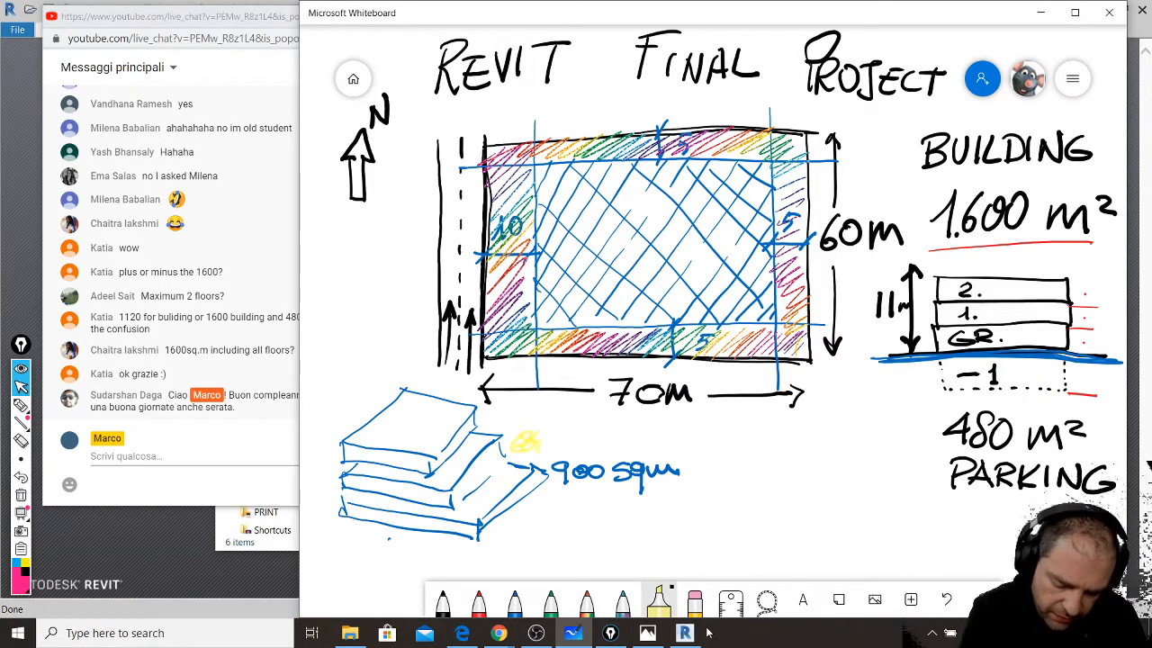
{"action": "left_click", "coordinate": [515, 600]}
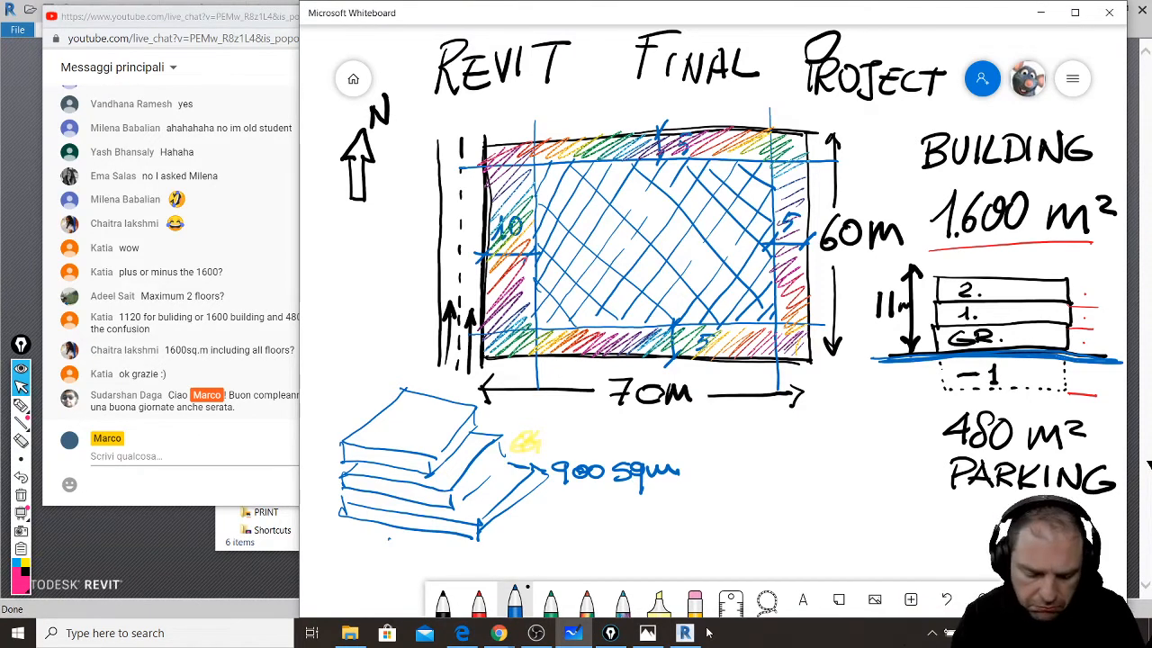
{"action": "left_click_drag", "start_coordinate": [525, 433], "coordinate": [530, 446]}
{"action": "mouse_move", "coordinate": [531, 430]}
{"action": "left_mouse_down"}
{"action": "mouse_move", "coordinate": [528, 449]}
{"action": "mouse_move", "coordinate": [561, 439]}
{"action": "mouse_move", "coordinate": [583, 452]}
{"action": "mouse_move", "coordinate": [625, 438]}
{"action": "left_mouse_up"}
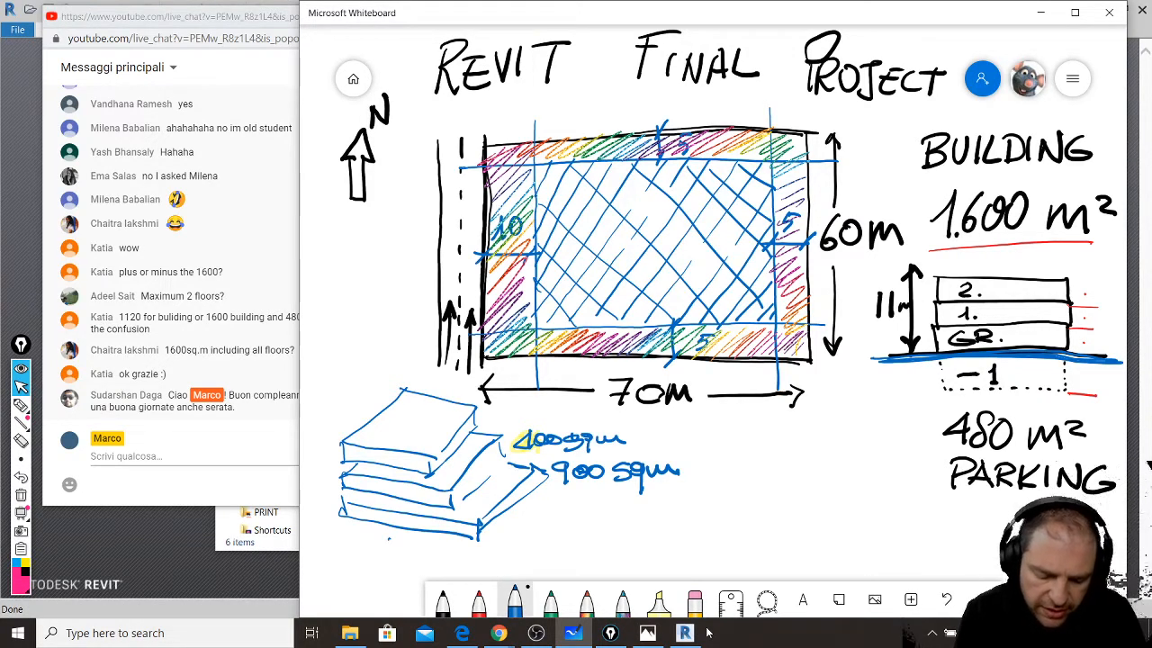
{"action": "mouse_move", "coordinate": [484, 415]}
{"action": "left_mouse_down"}
{"action": "mouse_move", "coordinate": [486, 425]}
{"action": "mouse_move", "coordinate": [574, 415]}
{"action": "left_mouse_up"}
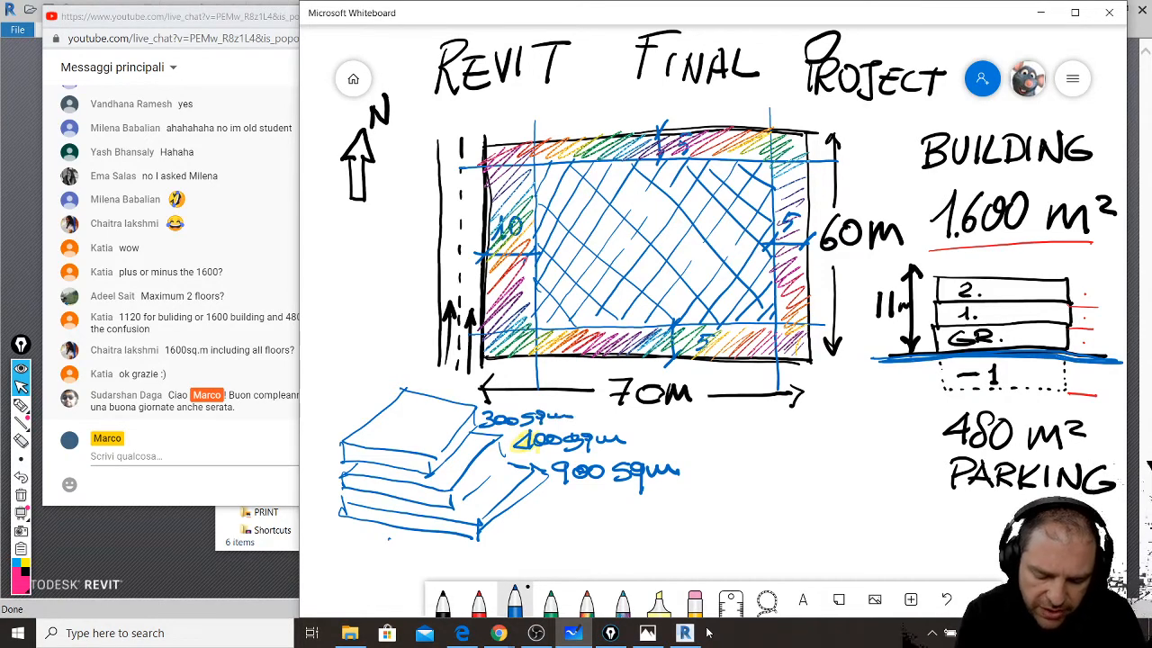
- Add plus signs between the floors and a brace totalling 1600
{"action": "mouse_move", "coordinate": [417, 422]}
{"action": "left_mouse_down"}
{"action": "mouse_move", "coordinate": [416, 435]}
{"action": "mouse_move", "coordinate": [462, 464]}
{"action": "left_mouse_up"}
{"action": "left_click_drag", "start_coordinate": [457, 456], "coordinate": [502, 489]}
{"action": "left_click_drag", "start_coordinate": [495, 484], "coordinate": [510, 483]}
{"action": "left_click_drag", "start_coordinate": [681, 416], "coordinate": [687, 491]}
{"action": "mouse_move", "coordinate": [706, 441]}
{"action": "left_mouse_down"}
{"action": "mouse_move", "coordinate": [707, 459]}
{"action": "mouse_move", "coordinate": [717, 457]}
{"action": "left_mouse_up"}
{"action": "left_click_drag", "start_coordinate": [726, 450], "coordinate": [746, 452]}
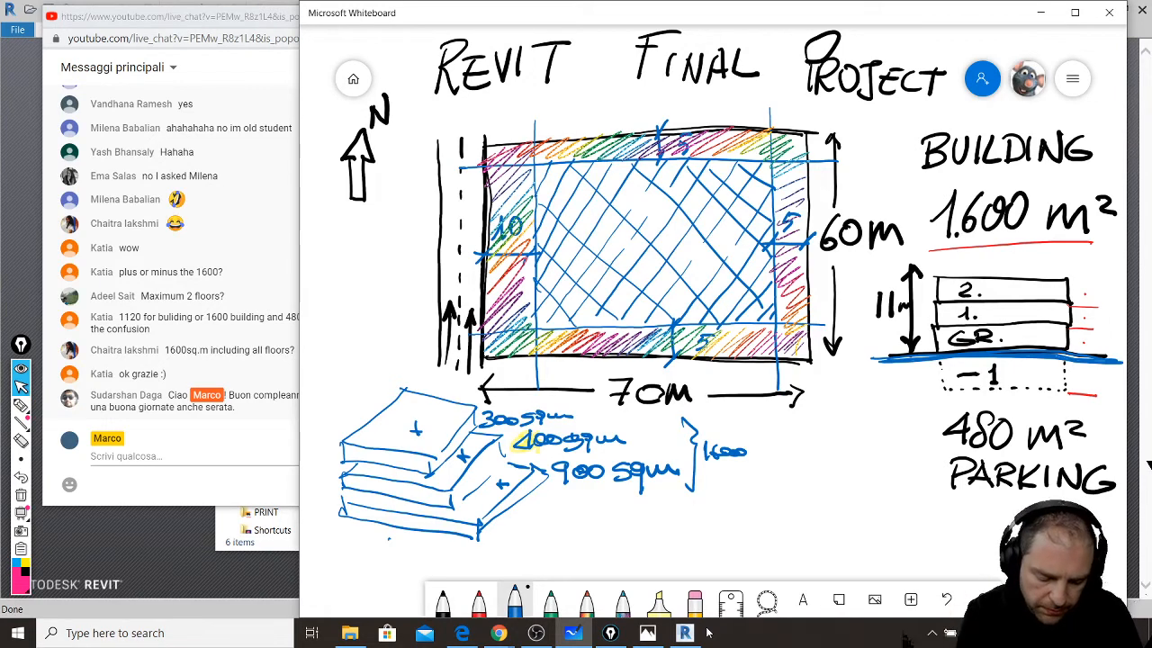
- Sketch a base slab with an arrow to a 480 sqm label, then erase the floor-stack sketch
{"action": "mouse_move", "coordinate": [331, 492]}
{"action": "left_mouse_down"}
{"action": "mouse_move", "coordinate": [302, 526]}
{"action": "mouse_move", "coordinate": [449, 558]}
{"action": "left_mouse_up"}
{"action": "mouse_move", "coordinate": [477, 558]}
{"action": "left_mouse_down"}
{"action": "mouse_move", "coordinate": [519, 555]}
{"action": "mouse_move", "coordinate": [574, 500]}
{"action": "left_mouse_up"}
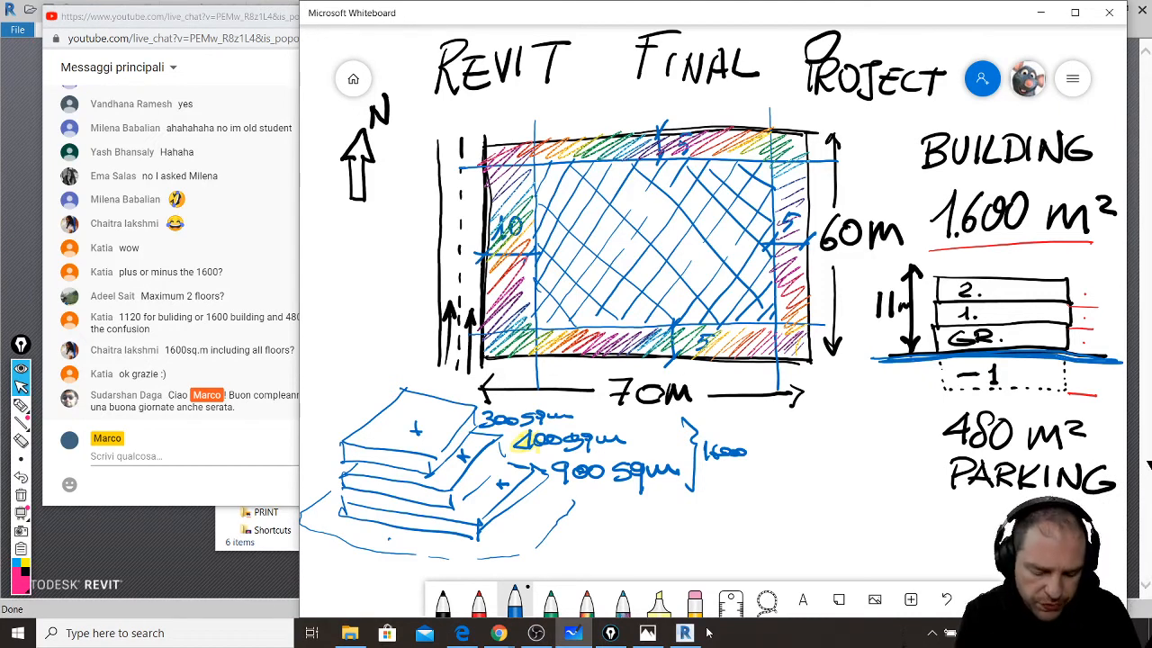
{"action": "left_click_drag", "start_coordinate": [346, 543], "coordinate": [421, 581]}
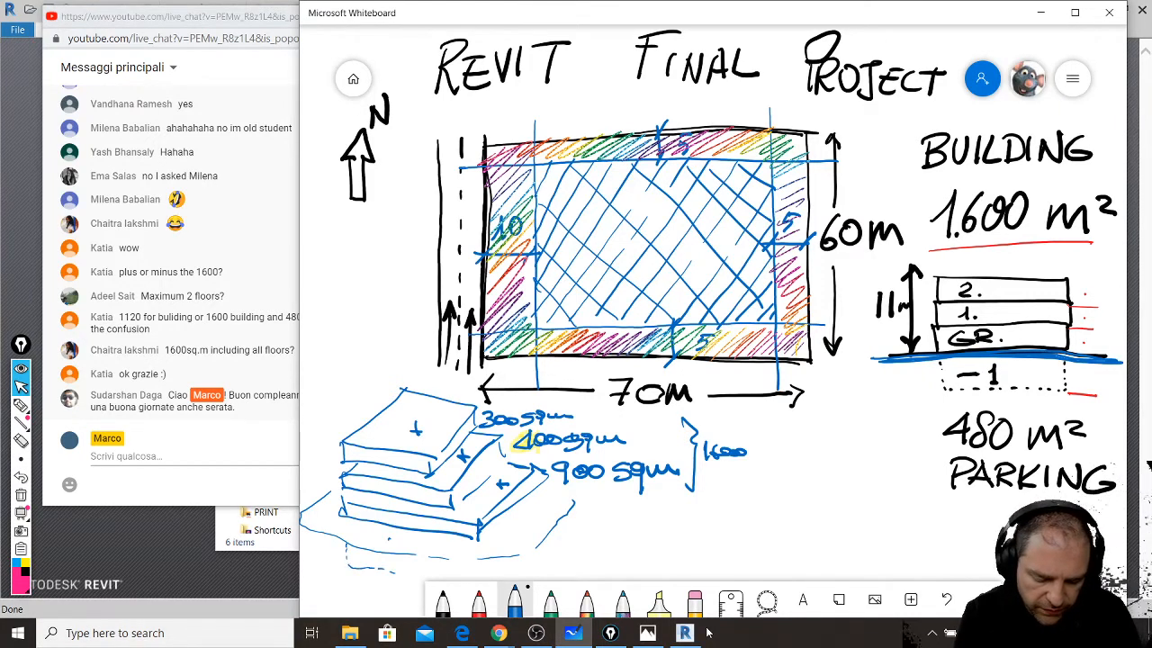
{"action": "left_click", "coordinate": [478, 600]}
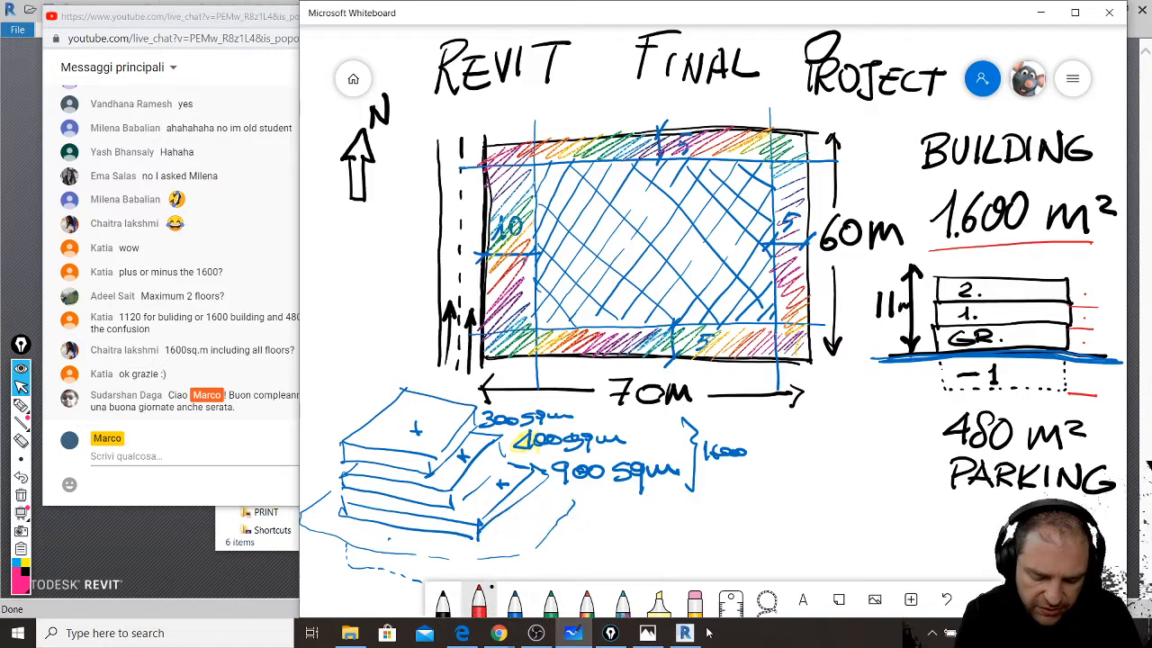
{"action": "left_click", "coordinate": [514, 601]}
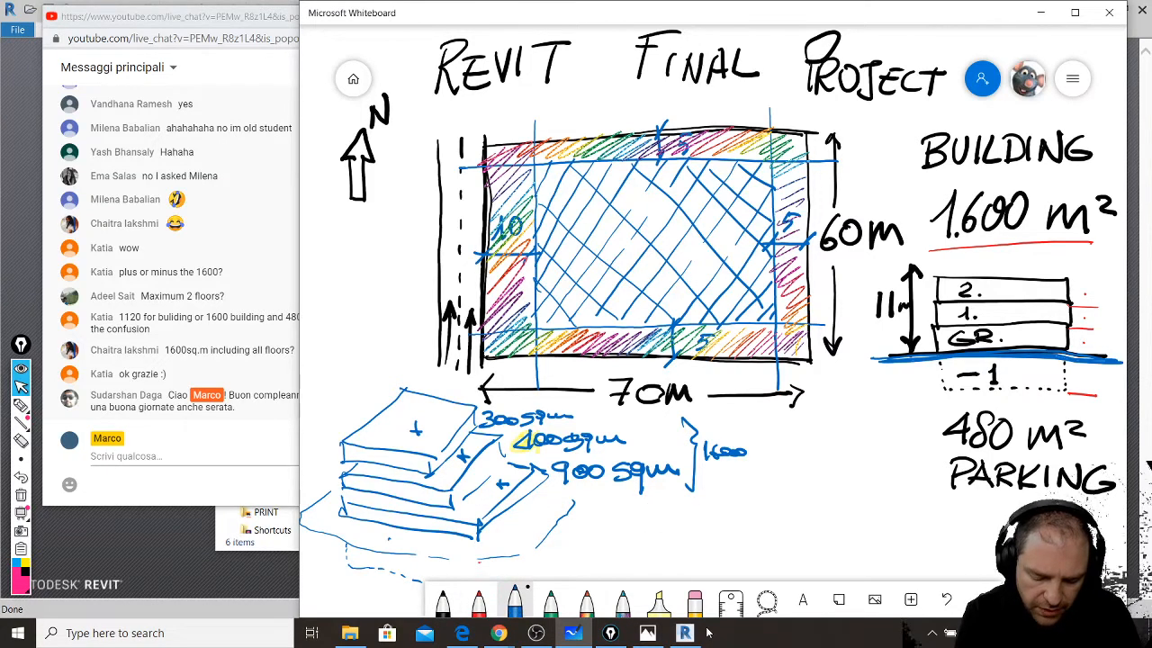
{"action": "mouse_move", "coordinate": [479, 559]}
{"action": "left_mouse_down"}
{"action": "mouse_move", "coordinate": [478, 573]}
{"action": "mouse_move", "coordinate": [581, 554]}
{"action": "left_mouse_up"}
{"action": "mouse_move", "coordinate": [569, 548]}
{"action": "left_mouse_down"}
{"action": "mouse_move", "coordinate": [571, 562]}
{"action": "mouse_move", "coordinate": [628, 545]}
{"action": "mouse_move", "coordinate": [666, 567]}
{"action": "mouse_move", "coordinate": [696, 555]}
{"action": "left_mouse_up"}
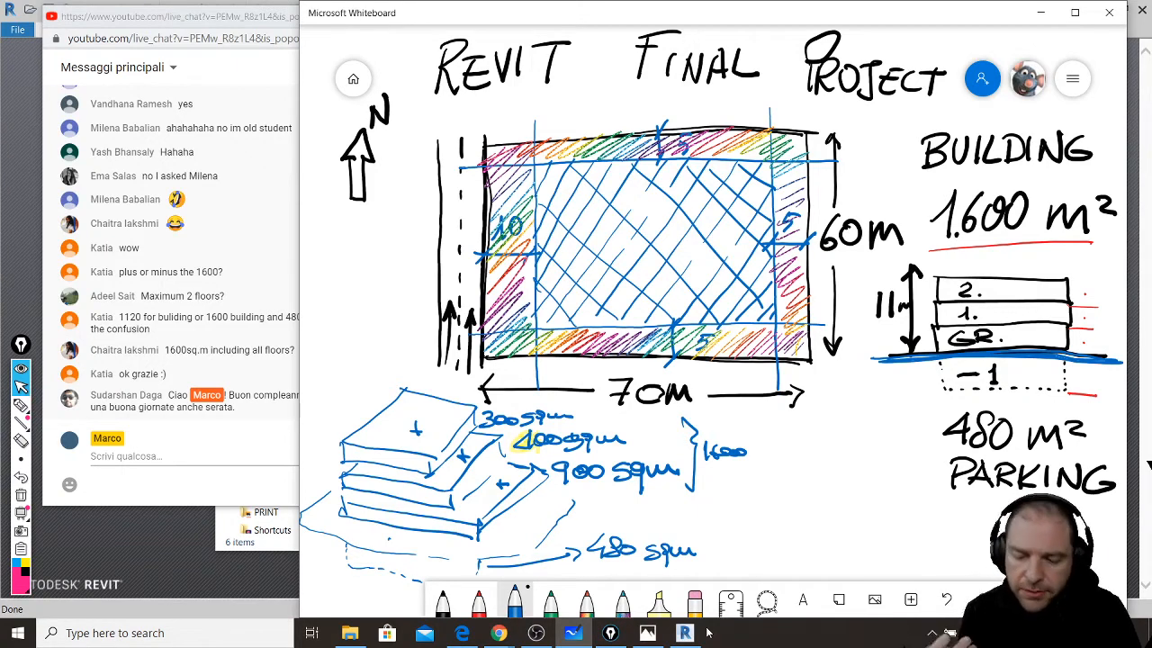
{"action": "mouse_move", "coordinate": [697, 551]}
{"action": "left_mouse_down"}
{"action": "mouse_move", "coordinate": [666, 553]}
{"action": "mouse_move", "coordinate": [720, 478]}
{"action": "mouse_move", "coordinate": [679, 439]}
{"action": "mouse_move", "coordinate": [693, 471]}
{"action": "mouse_move", "coordinate": [586, 489]}
{"action": "mouse_move", "coordinate": [477, 474]}
{"action": "mouse_move", "coordinate": [414, 490]}
{"action": "mouse_move", "coordinate": [355, 434]}
{"action": "mouse_move", "coordinate": [336, 459]}
{"action": "mouse_move", "coordinate": [401, 405]}
{"action": "mouse_move", "coordinate": [494, 423]}
{"action": "mouse_move", "coordinate": [404, 442]}
{"action": "mouse_move", "coordinate": [315, 528]}
{"action": "mouse_move", "coordinate": [406, 501]}
{"action": "mouse_move", "coordinate": [420, 532]}
{"action": "mouse_move", "coordinate": [570, 538]}
{"action": "left_mouse_up"}
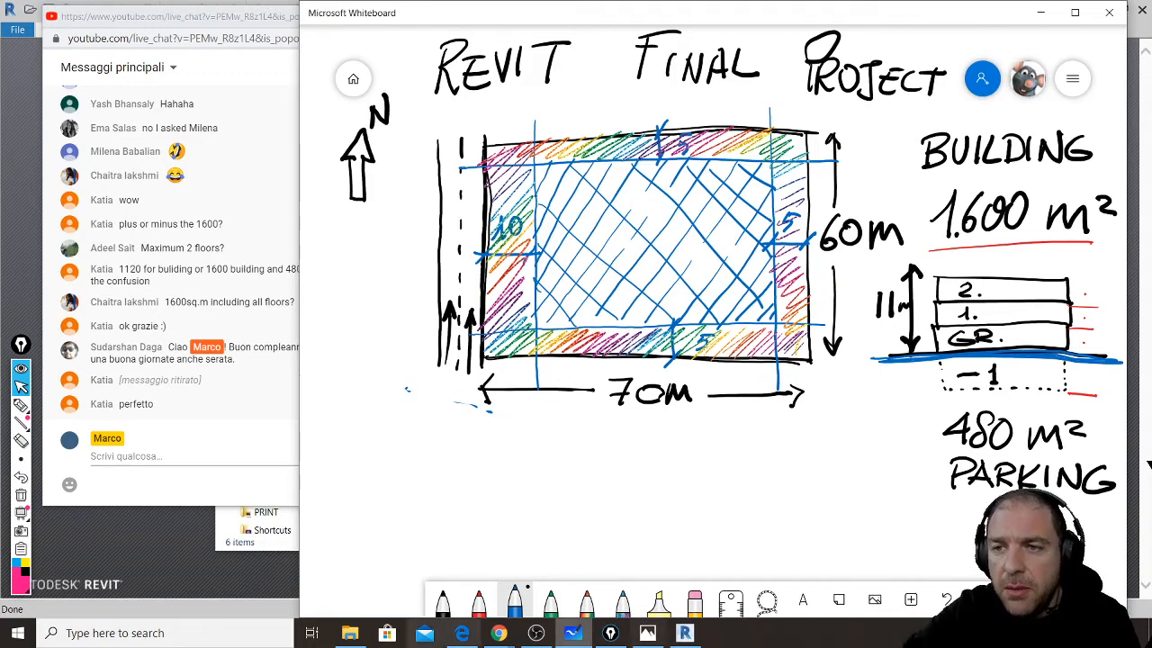
- Narrow the live chat window beside the whiteboard and scroll to its newest messages
{"action": "left_click", "coordinate": [153, 8]}
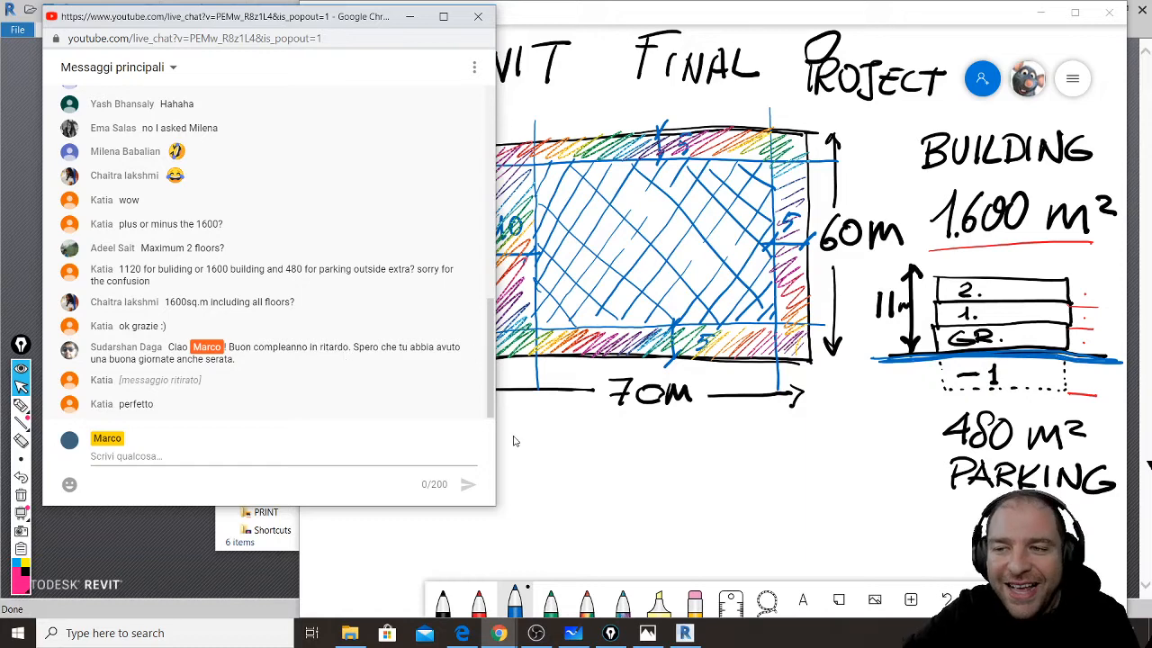
{"action": "left_click_drag", "start_coordinate": [498, 444], "coordinate": [337, 443]}
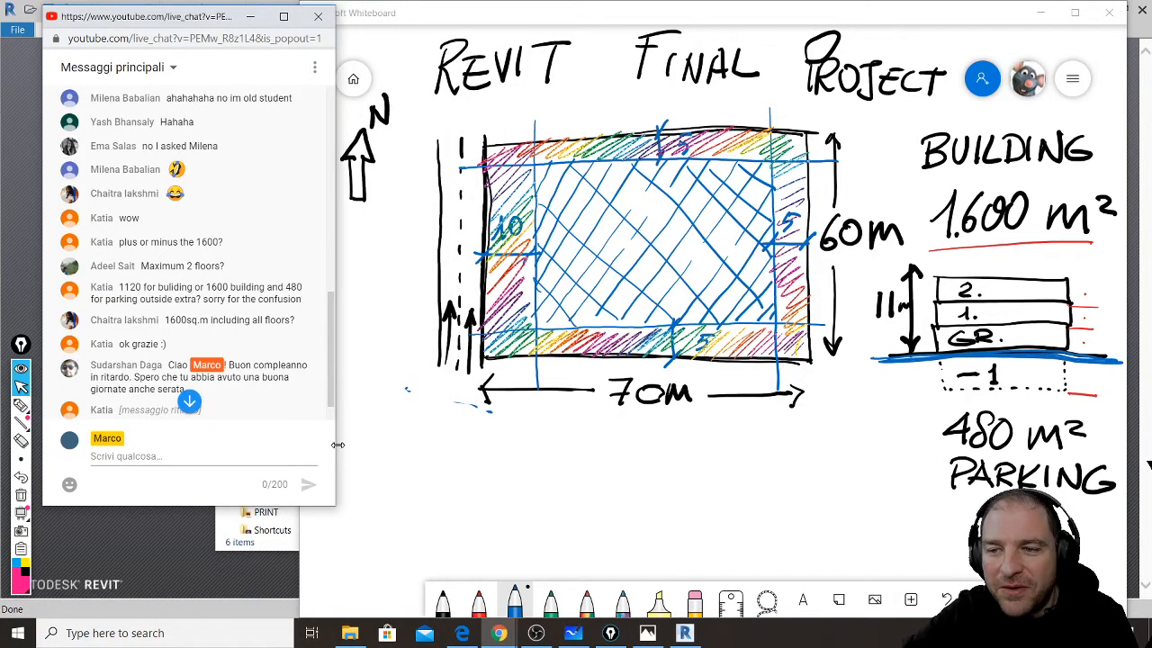
{"action": "left_click", "coordinate": [369, 562]}
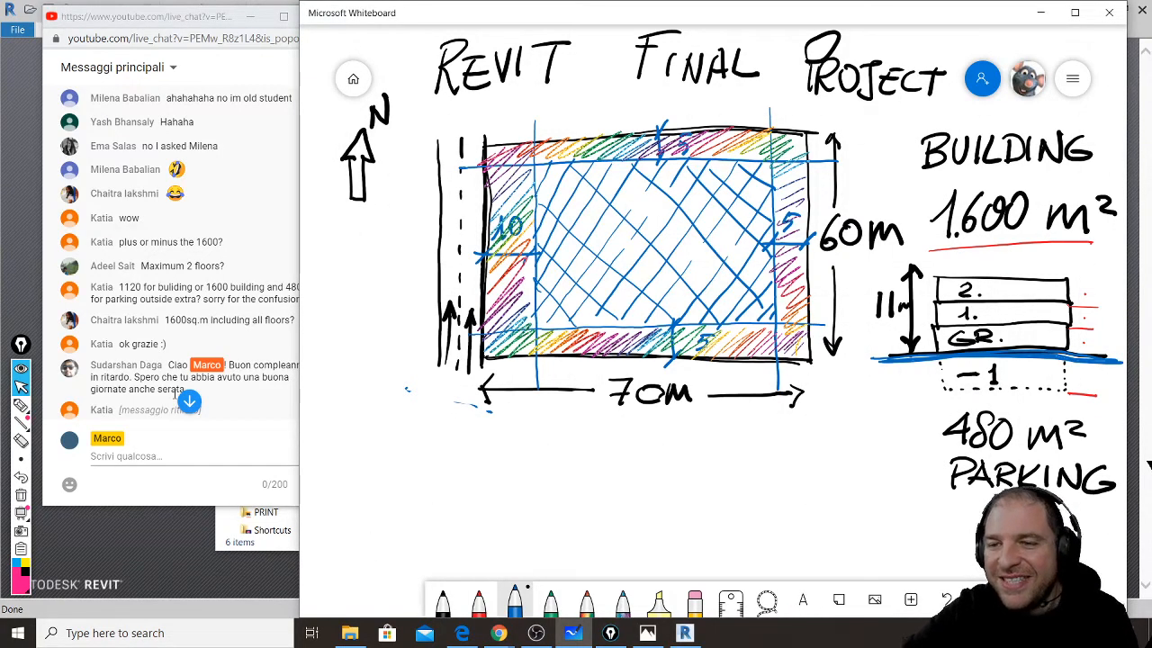
{"action": "left_click", "coordinate": [189, 402]}
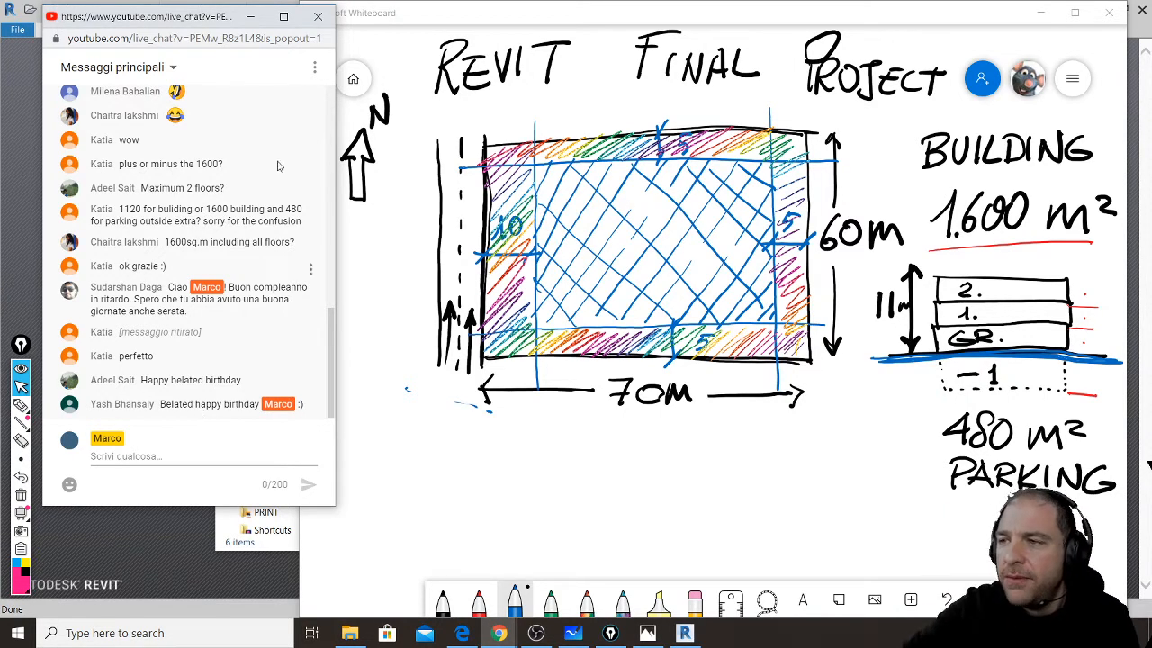
- Export the whiteboard as a PNG image named 'REVIT FINAL PROJECT' to the Desktop
{"action": "left_click", "coordinate": [1072, 78]}
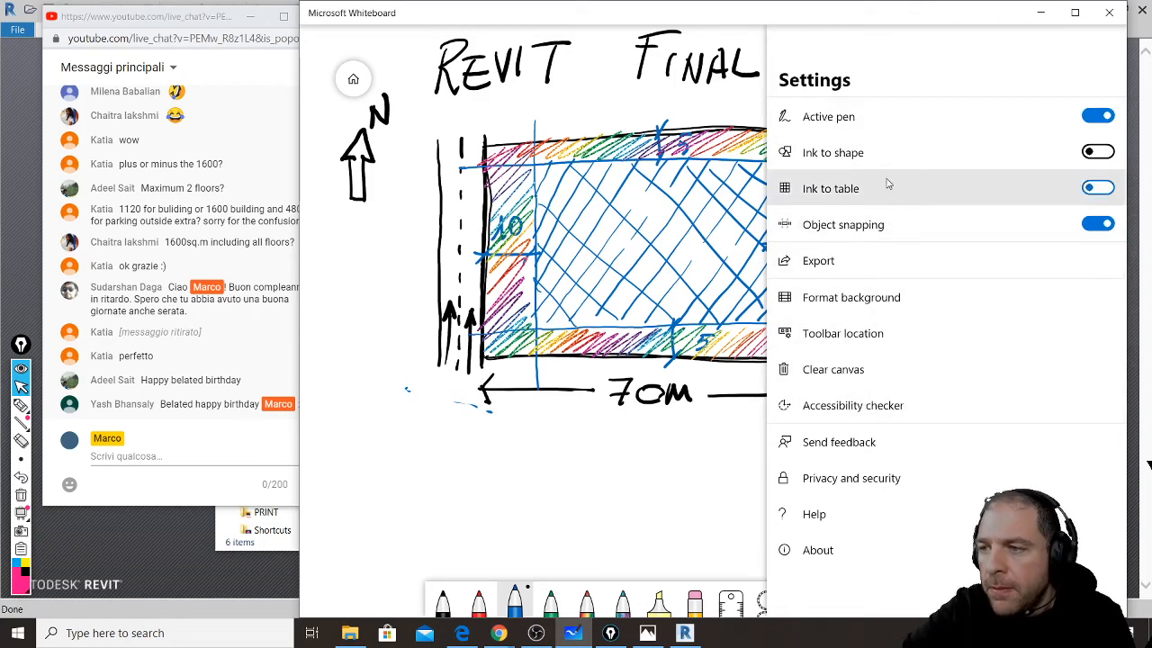
{"action": "left_click", "coordinate": [881, 268]}
{"action": "left_click", "coordinate": [833, 128]}
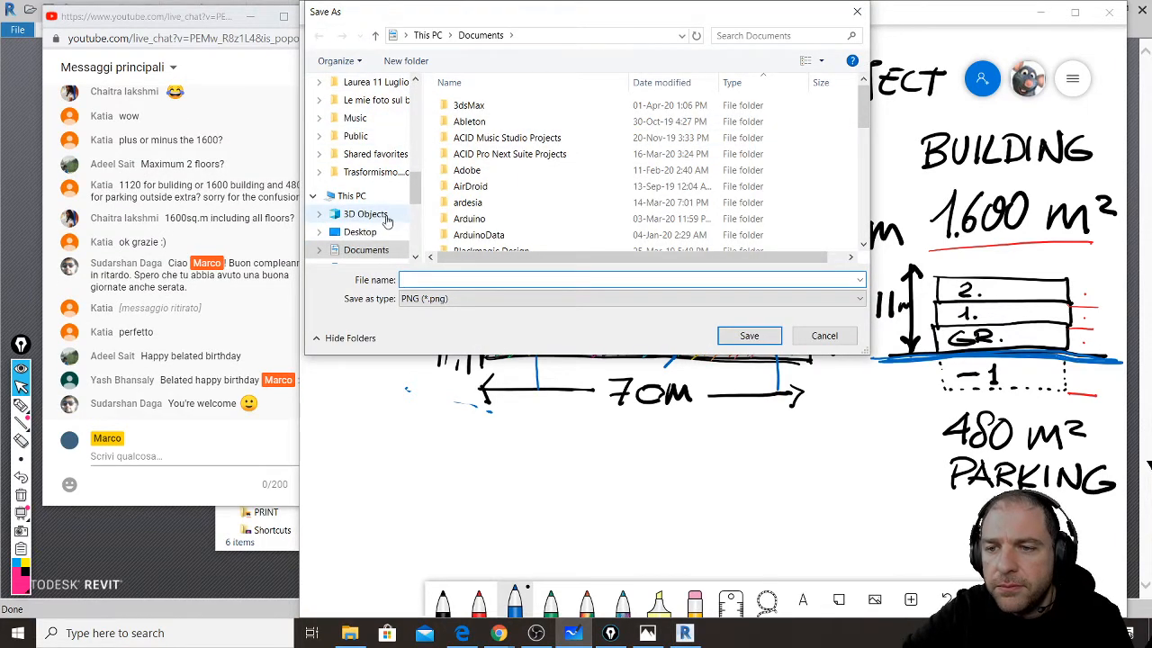
{"action": "scroll", "coordinate": [392, 221], "scroll_direction": "up", "scroll_amount": 6}
{"action": "scroll", "coordinate": [375, 133], "scroll_direction": "up", "scroll_amount": 6}
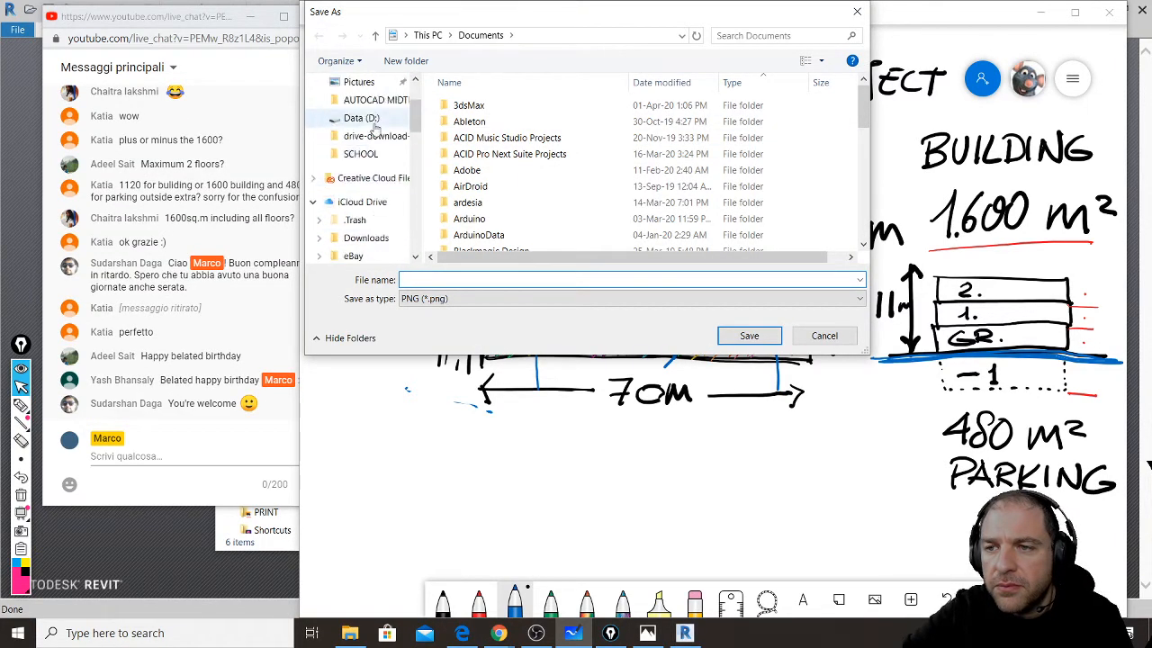
{"action": "left_click", "coordinate": [369, 112]}
{"action": "left_click", "coordinate": [517, 279]}
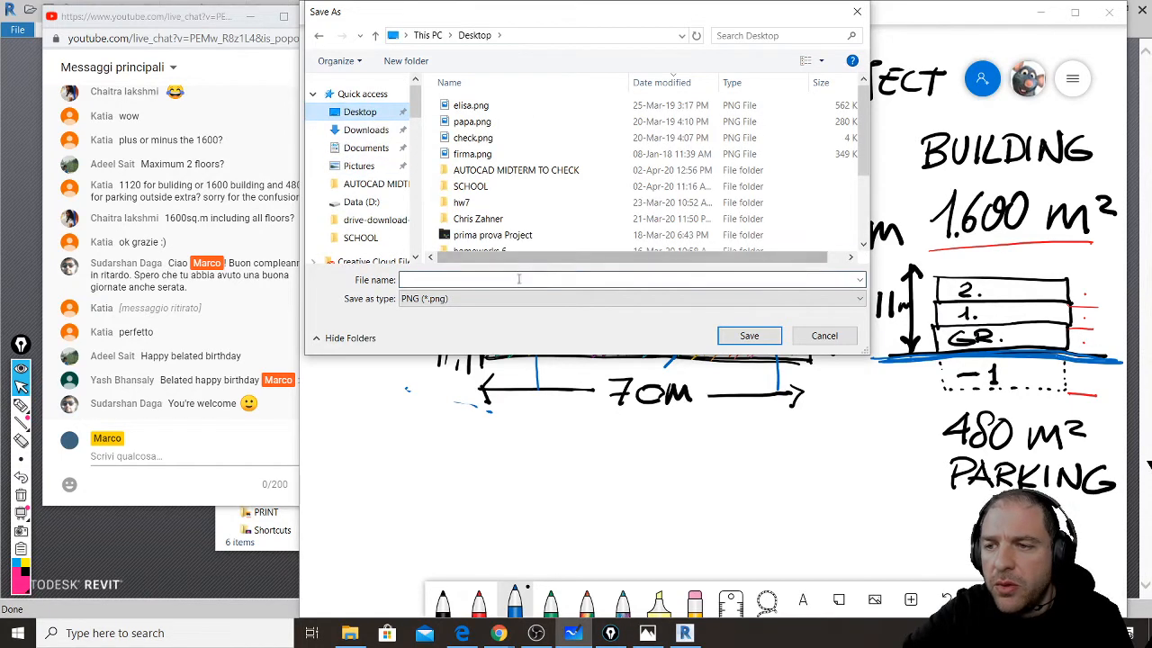
{"action": "type", "text": "R"}
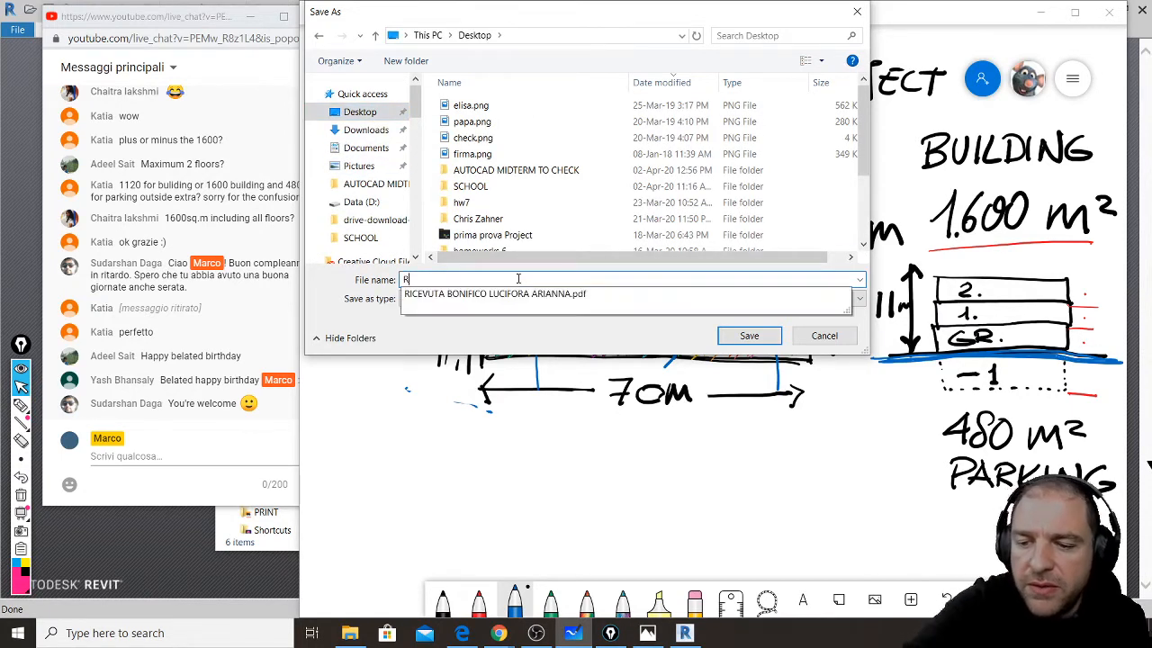
{"action": "type", "text": "EVIT "}
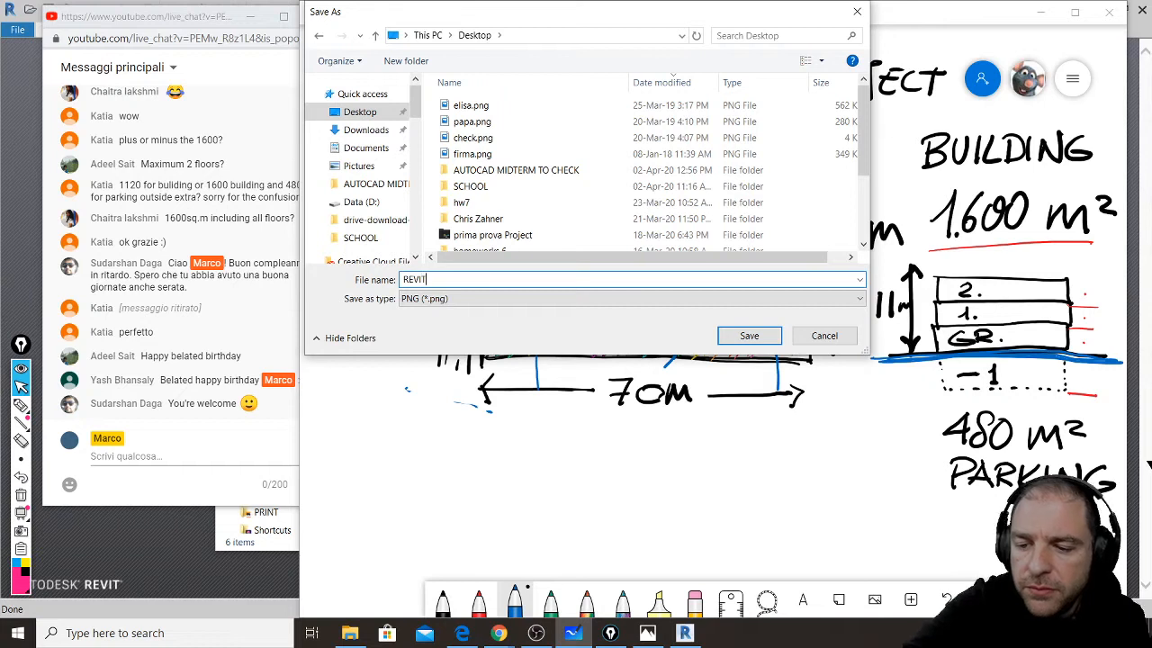
{"action": "type", "text": "FIN"}
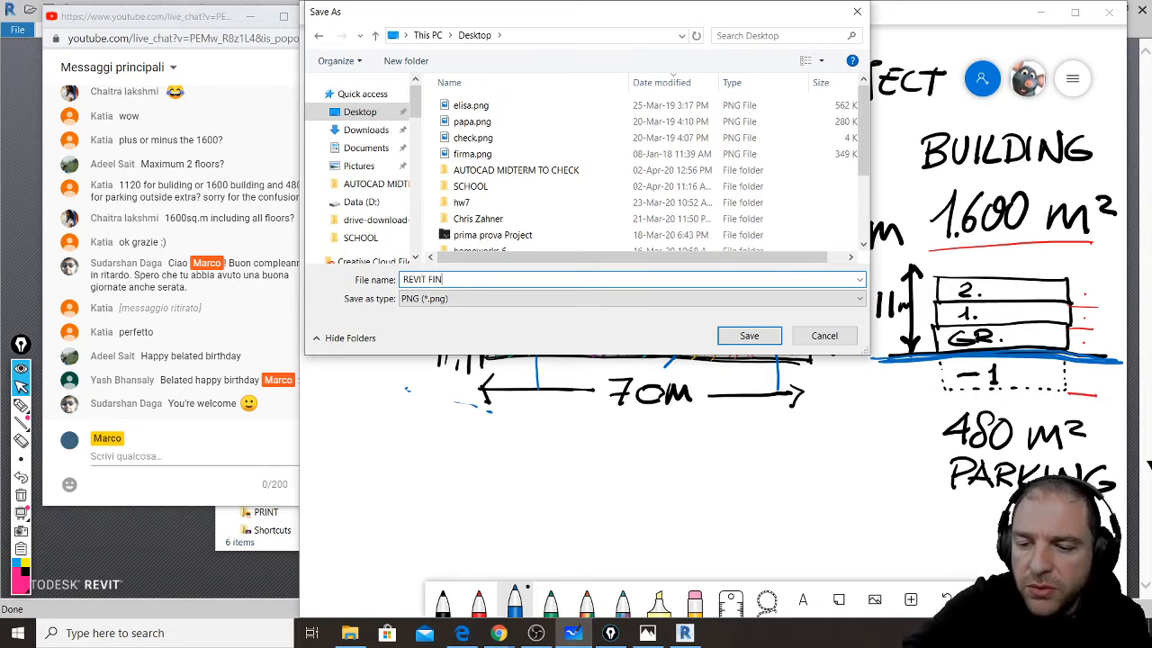
{"action": "type", "text": "AL"}
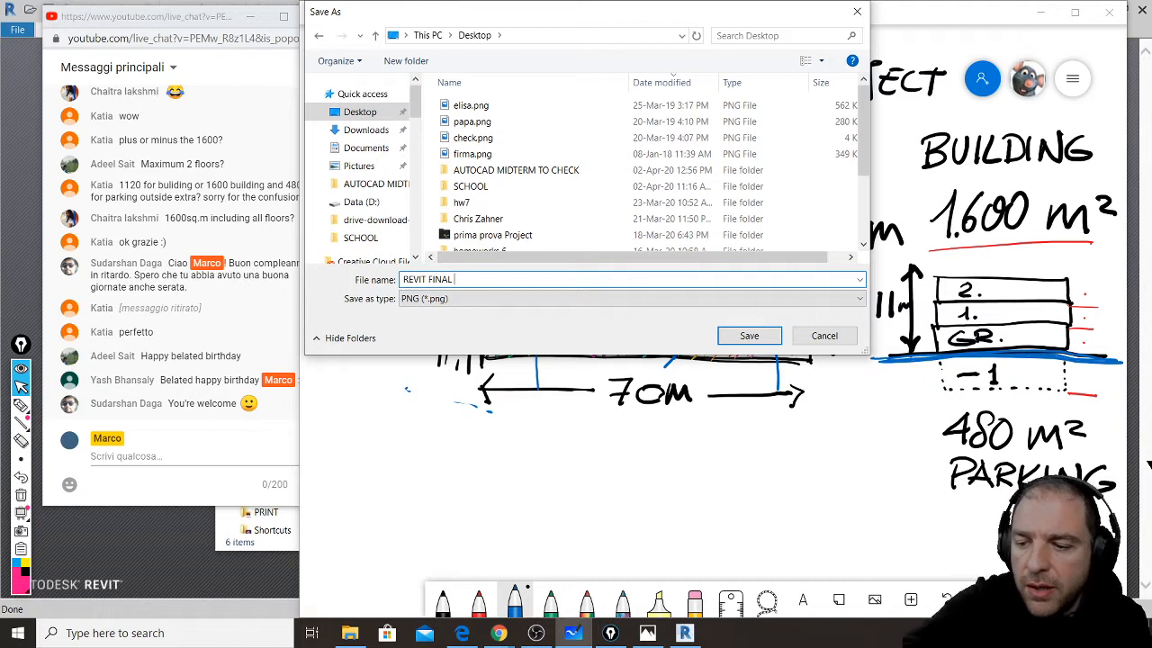
{"action": "type", "text": " PROJ"}
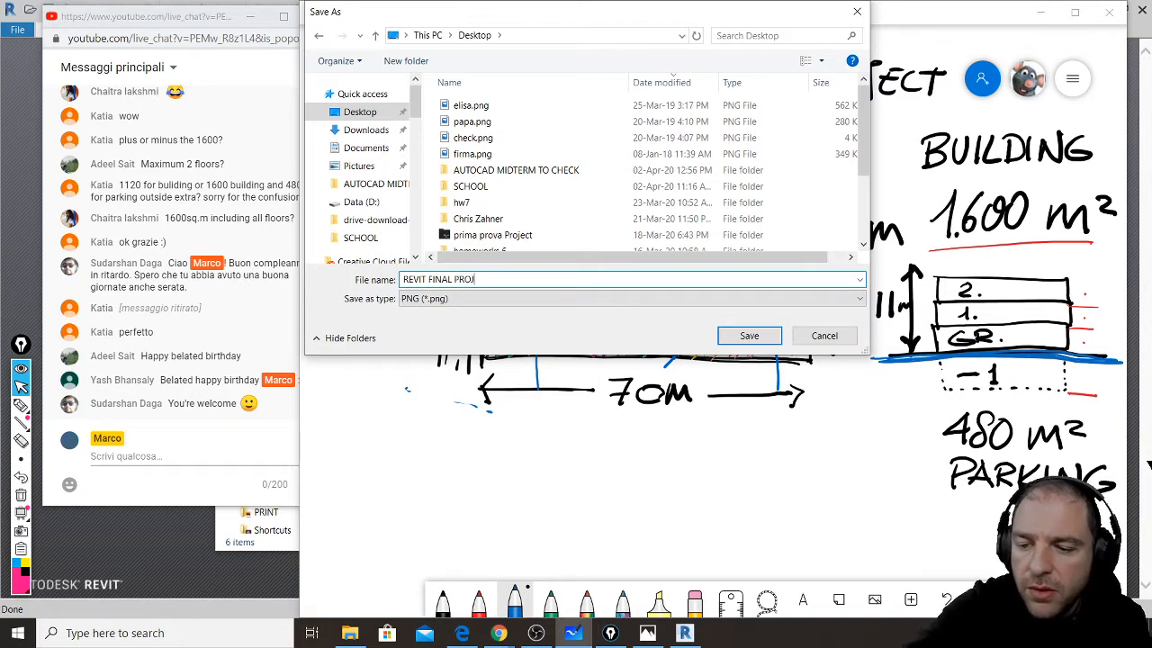
{"action": "type", "text": "ECT"}
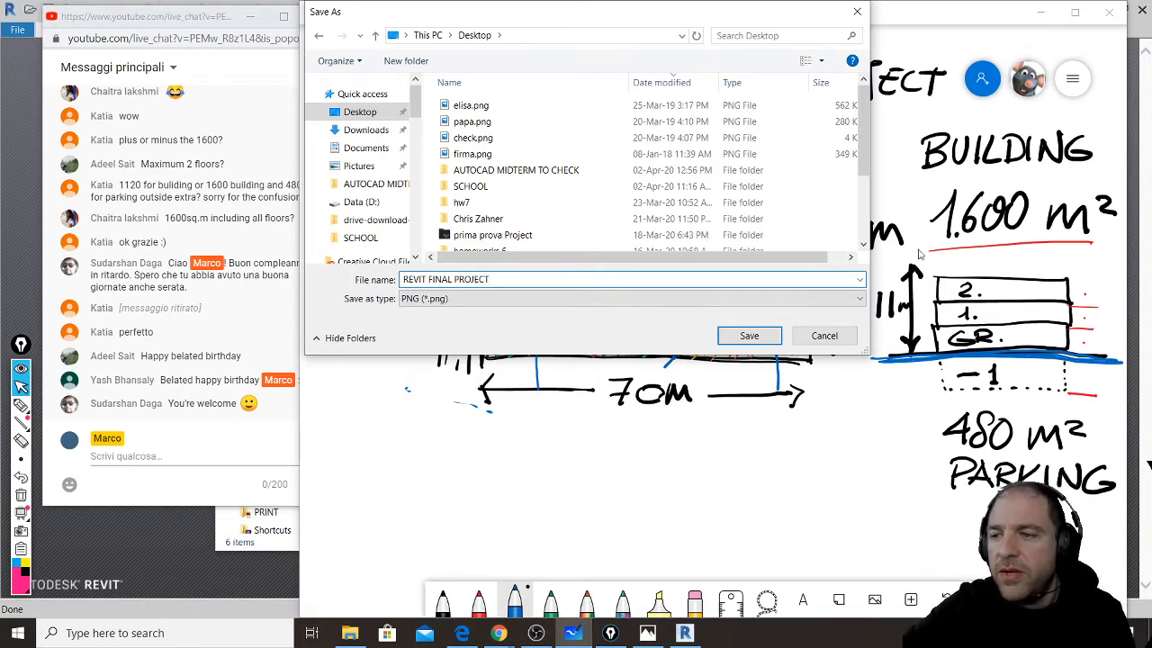
{"action": "left_click", "coordinate": [748, 335]}
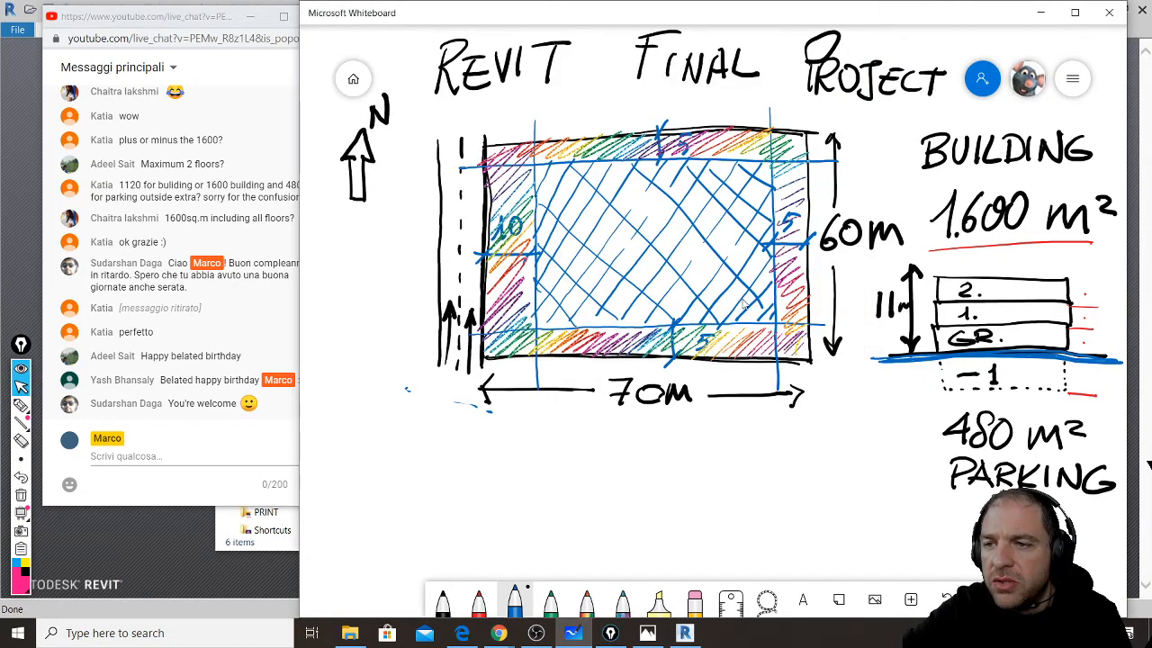
- Go back to the board list and create a new blank whiteboard
{"action": "left_click", "coordinate": [353, 80]}
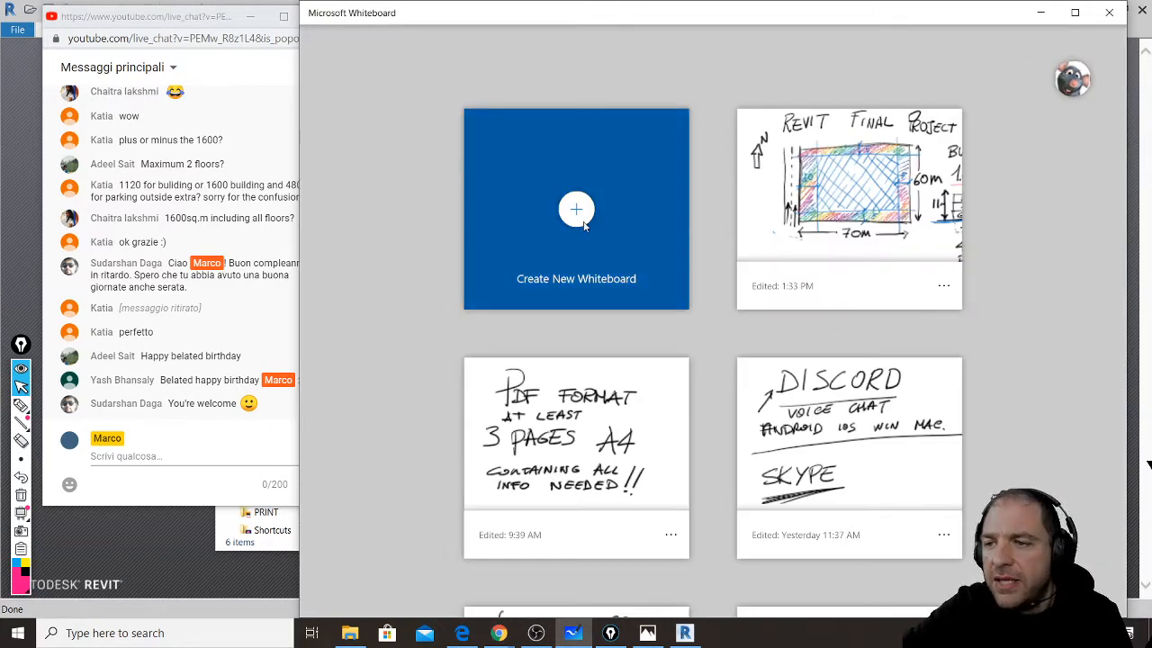
{"action": "left_click", "coordinate": [575, 210]}
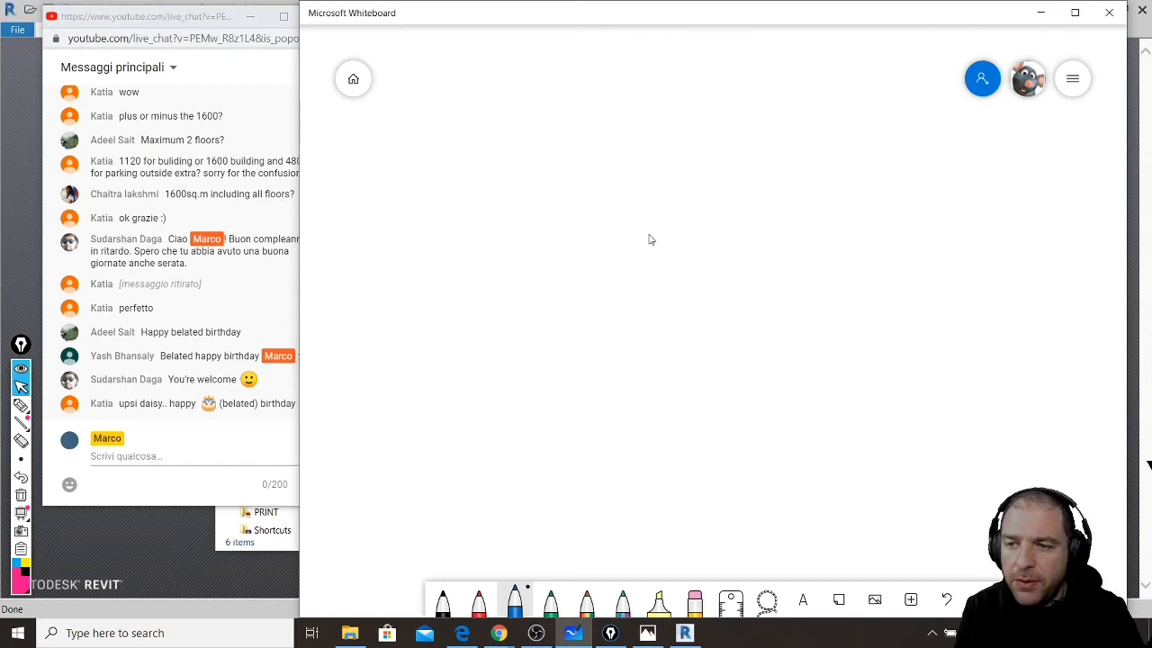
- Draw the blue site rectangle with road lines along its top, right, bottom and left
{"action": "left_click_drag", "start_coordinate": [516, 186], "coordinate": [519, 373]}
{"action": "left_click_drag", "start_coordinate": [624, 401], "coordinate": [872, 401]}
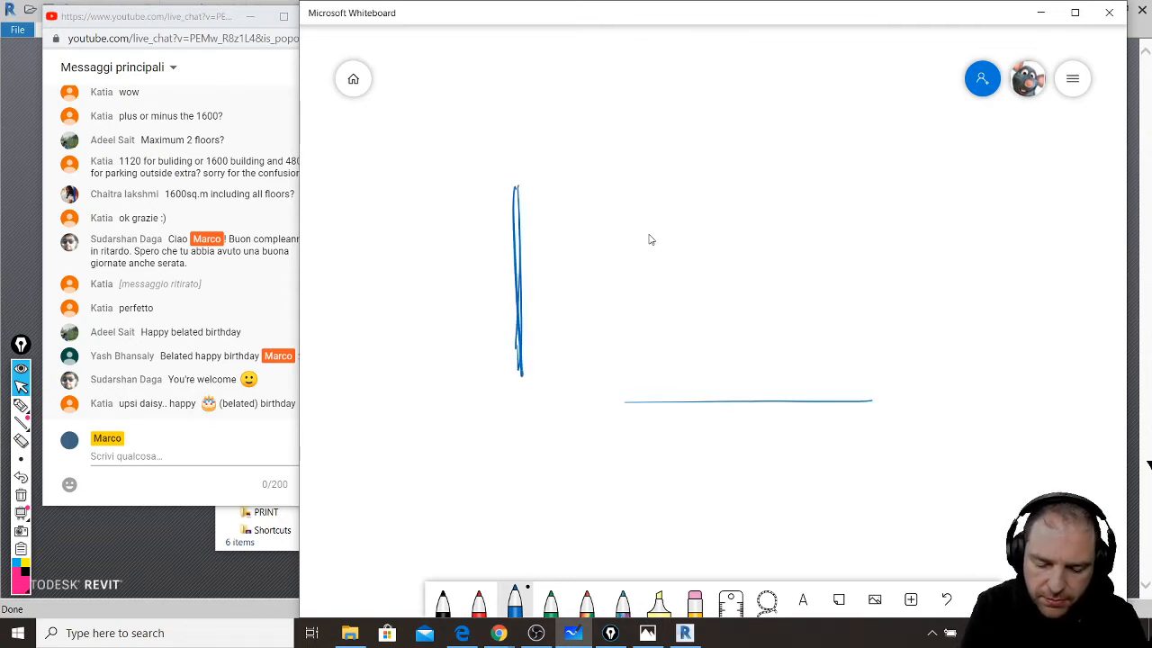
{"action": "mouse_move", "coordinate": [549, 182]}
{"action": "left_mouse_down"}
{"action": "mouse_move", "coordinate": [865, 186]}
{"action": "mouse_move", "coordinate": [880, 398]}
{"action": "left_mouse_up"}
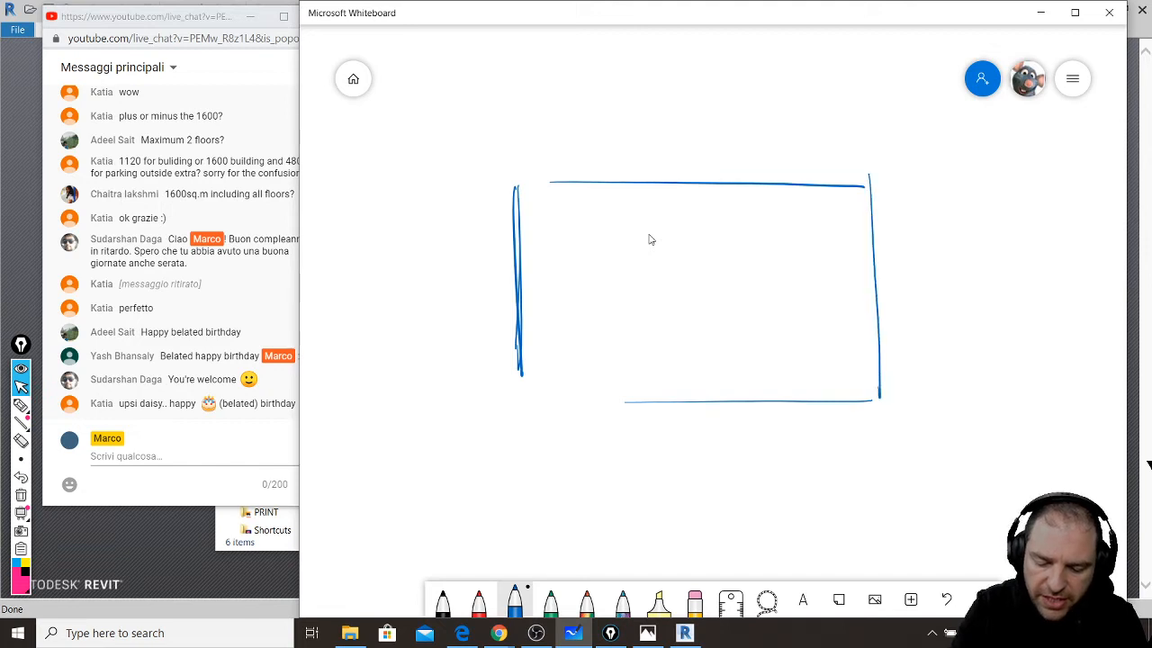
{"action": "left_click_drag", "start_coordinate": [514, 404], "coordinate": [860, 395]}
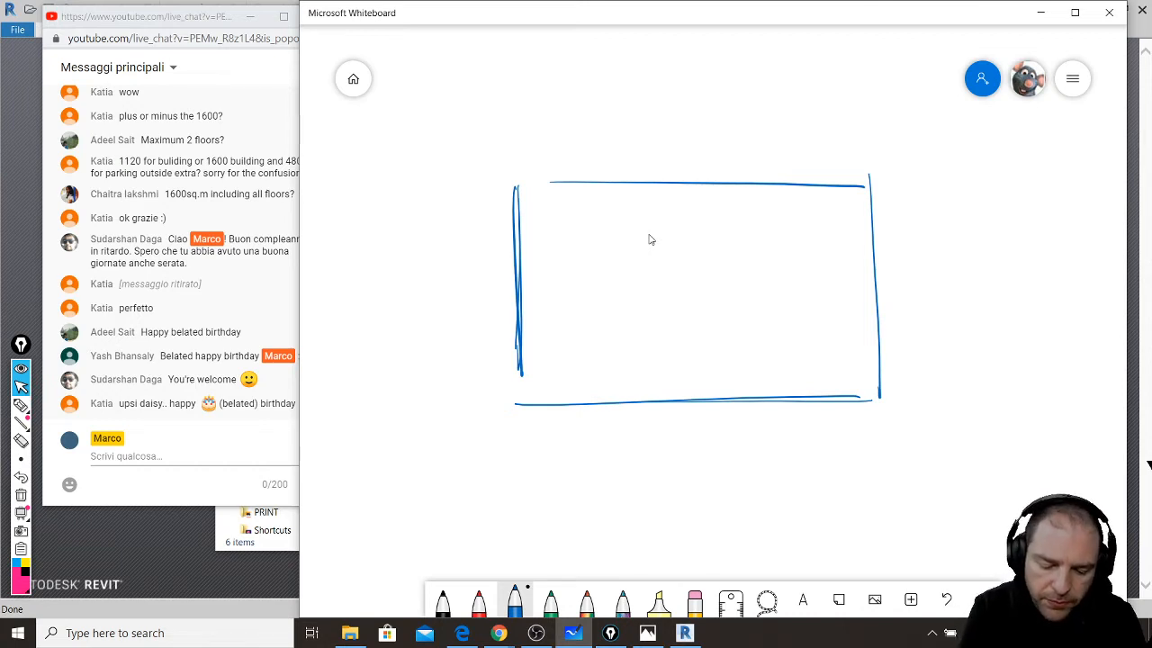
{"action": "left_click_drag", "start_coordinate": [465, 212], "coordinate": [928, 205]}
{"action": "left_click_drag", "start_coordinate": [842, 149], "coordinate": [862, 483]}
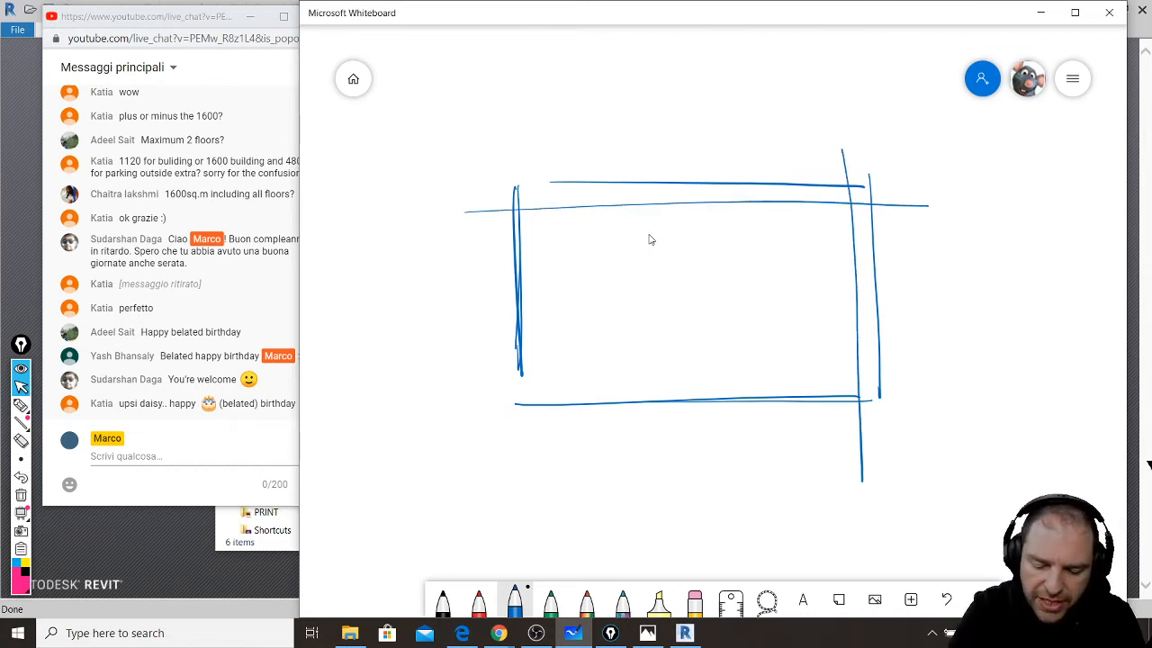
{"action": "left_click_drag", "start_coordinate": [448, 388], "coordinate": [907, 368]}
{"action": "left_click_drag", "start_coordinate": [563, 156], "coordinate": [578, 428]}
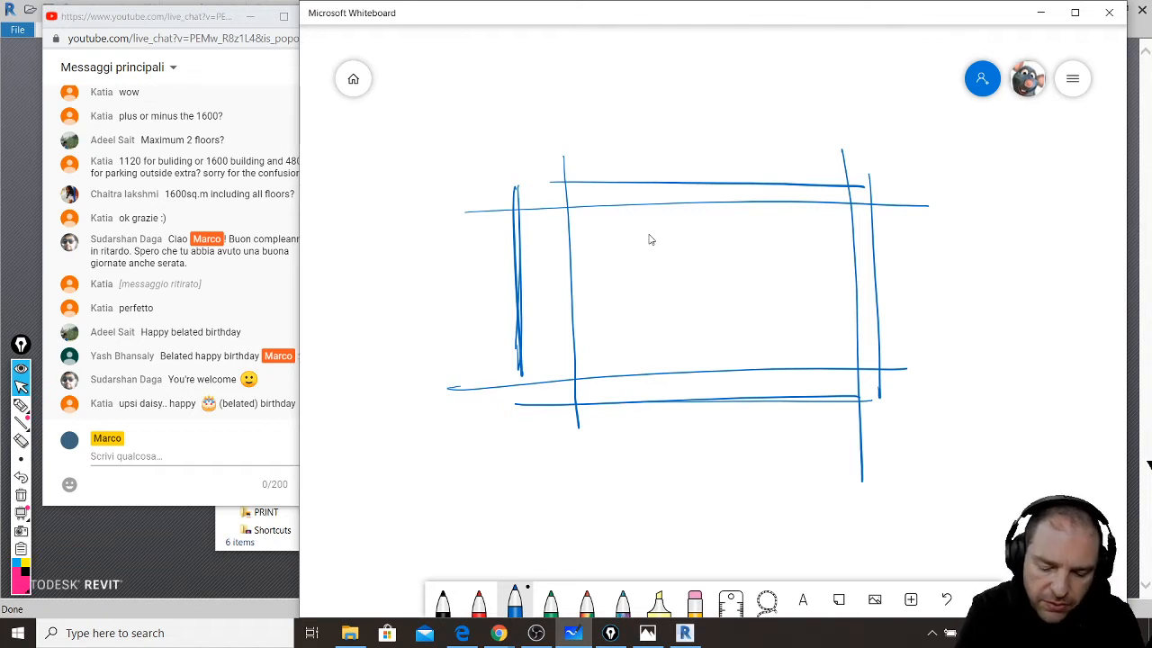
- Draw a hatched building block inside the site and a curved access path to it
{"action": "mouse_move", "coordinate": [564, 209]}
{"action": "left_mouse_down"}
{"action": "mouse_move", "coordinate": [575, 284]}
{"action": "mouse_move", "coordinate": [740, 277]}
{"action": "left_mouse_up"}
{"action": "left_click_drag", "start_coordinate": [569, 275], "coordinate": [738, 276]}
{"action": "left_click_drag", "start_coordinate": [556, 209], "coordinate": [740, 208]}
{"action": "mouse_move", "coordinate": [583, 207]}
{"action": "left_mouse_down"}
{"action": "mouse_move", "coordinate": [728, 205]}
{"action": "mouse_move", "coordinate": [739, 271]}
{"action": "left_mouse_up"}
{"action": "left_click_drag", "start_coordinate": [738, 205], "coordinate": [738, 277]}
{"action": "mouse_move", "coordinate": [736, 216]}
{"action": "left_mouse_down"}
{"action": "mouse_move", "coordinate": [736, 257]}
{"action": "mouse_move", "coordinate": [736, 245]}
{"action": "left_mouse_up"}
{"action": "mouse_move", "coordinate": [685, 283]}
{"action": "left_mouse_down"}
{"action": "mouse_move", "coordinate": [734, 233]}
{"action": "mouse_move", "coordinate": [731, 213]}
{"action": "left_mouse_up"}
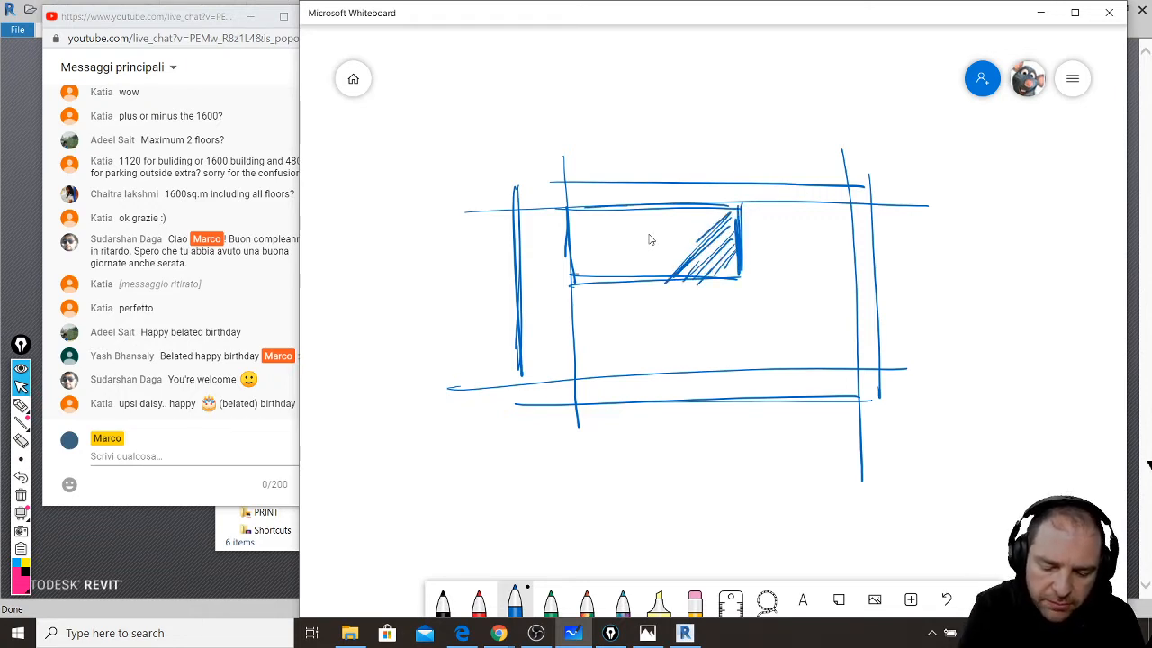
{"action": "mouse_move", "coordinate": [617, 285]}
{"action": "left_mouse_down"}
{"action": "mouse_move", "coordinate": [720, 207]}
{"action": "mouse_move", "coordinate": [691, 209]}
{"action": "left_mouse_up"}
{"action": "mouse_move", "coordinate": [578, 290]}
{"action": "left_mouse_down"}
{"action": "mouse_move", "coordinate": [673, 210]}
{"action": "mouse_move", "coordinate": [644, 207]}
{"action": "left_mouse_up"}
{"action": "left_click_drag", "start_coordinate": [572, 266], "coordinate": [631, 209]}
{"action": "left_click_drag", "start_coordinate": [572, 243], "coordinate": [621, 205]}
{"action": "left_click_drag", "start_coordinate": [571, 232], "coordinate": [585, 214]}
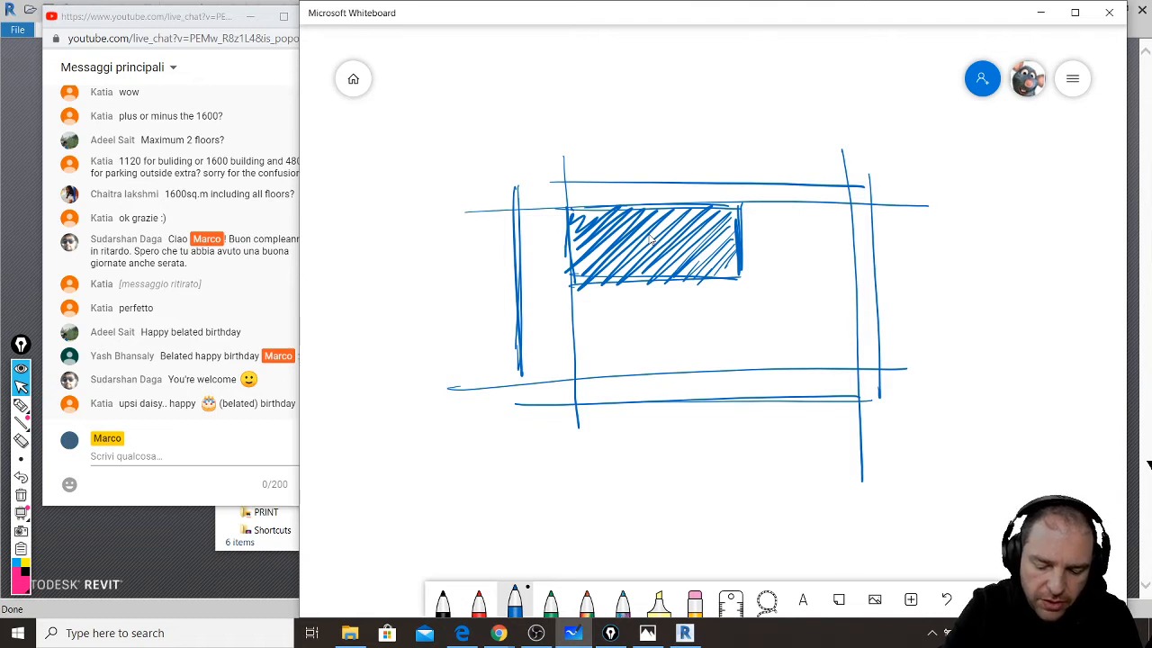
{"action": "mouse_move", "coordinate": [551, 315]}
{"action": "left_mouse_down"}
{"action": "mouse_move", "coordinate": [653, 291]}
{"action": "mouse_move", "coordinate": [655, 304]}
{"action": "mouse_move", "coordinate": [554, 321]}
{"action": "mouse_move", "coordinate": [658, 283]}
{"action": "mouse_move", "coordinate": [667, 295]}
{"action": "mouse_move", "coordinate": [656, 210]}
{"action": "mouse_move", "coordinate": [654, 276]}
{"action": "left_mouse_up"}
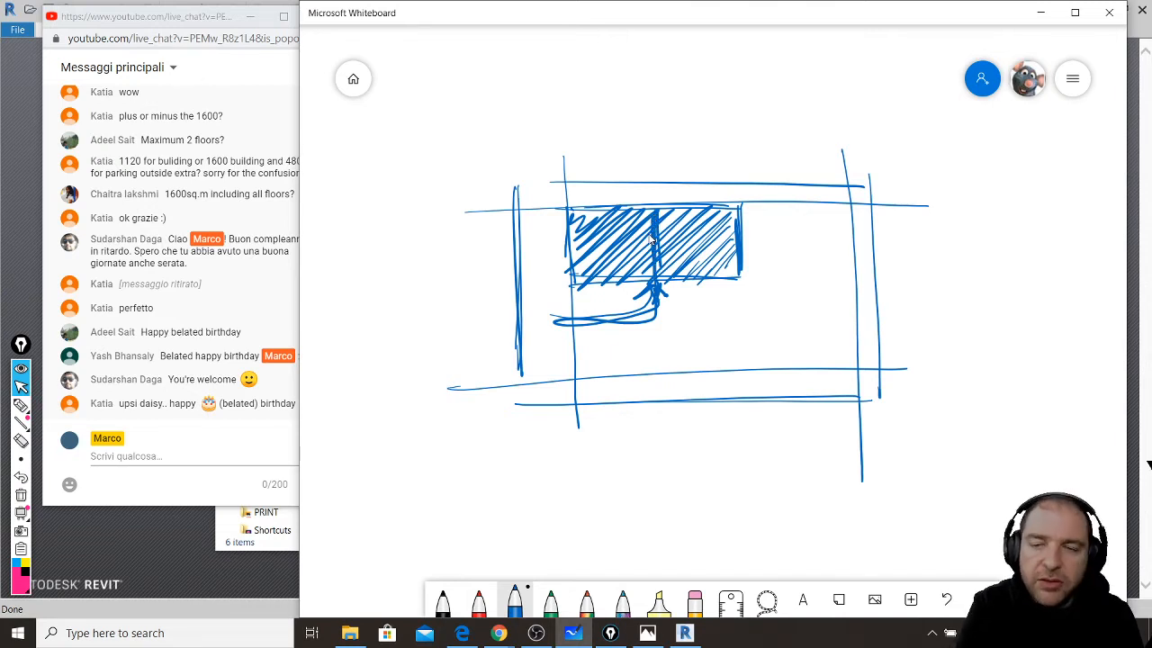
- Outline two divided building units in red over the blue building block
{"action": "left_click", "coordinate": [479, 601]}
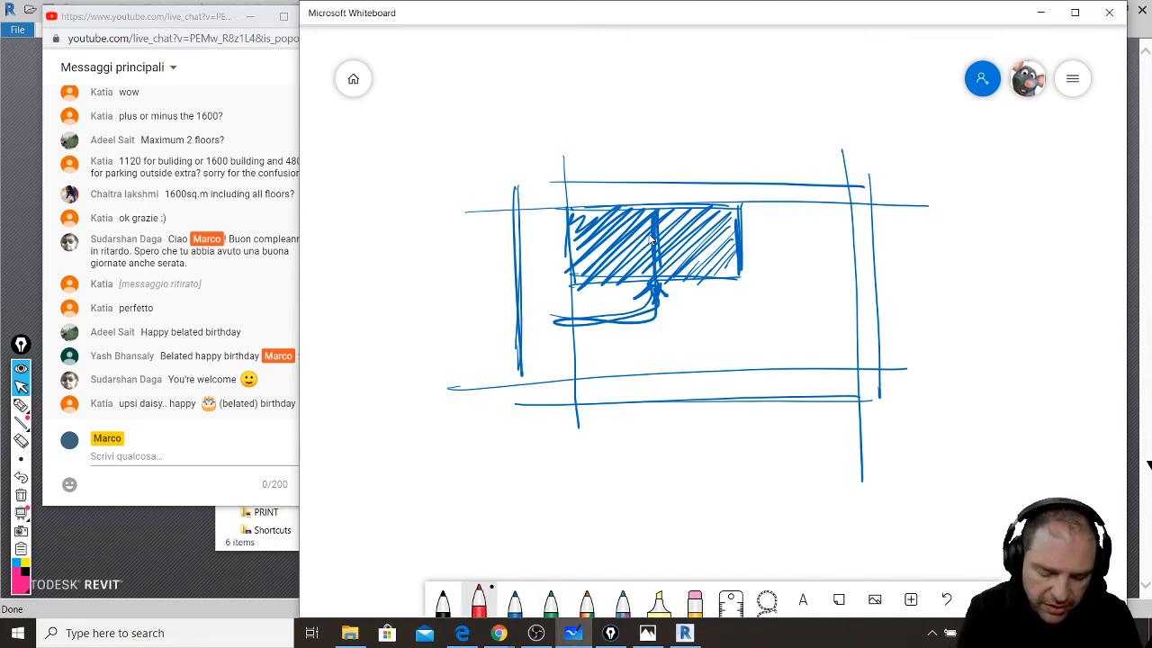
{"action": "mouse_move", "coordinate": [580, 261]}
{"action": "left_mouse_down"}
{"action": "mouse_move", "coordinate": [575, 216]}
{"action": "mouse_move", "coordinate": [624, 269]}
{"action": "mouse_move", "coordinate": [591, 289]}
{"action": "mouse_move", "coordinate": [643, 225]}
{"action": "left_mouse_up"}
{"action": "mouse_move", "coordinate": [621, 219]}
{"action": "left_mouse_down"}
{"action": "mouse_move", "coordinate": [650, 223]}
{"action": "mouse_move", "coordinate": [650, 281]}
{"action": "left_mouse_up"}
{"action": "left_click_drag", "start_coordinate": [636, 219], "coordinate": [707, 255]}
{"action": "mouse_move", "coordinate": [674, 209]}
{"action": "left_mouse_down"}
{"action": "mouse_move", "coordinate": [727, 286]}
{"action": "mouse_move", "coordinate": [711, 207]}
{"action": "mouse_move", "coordinate": [743, 279]}
{"action": "left_mouse_up"}
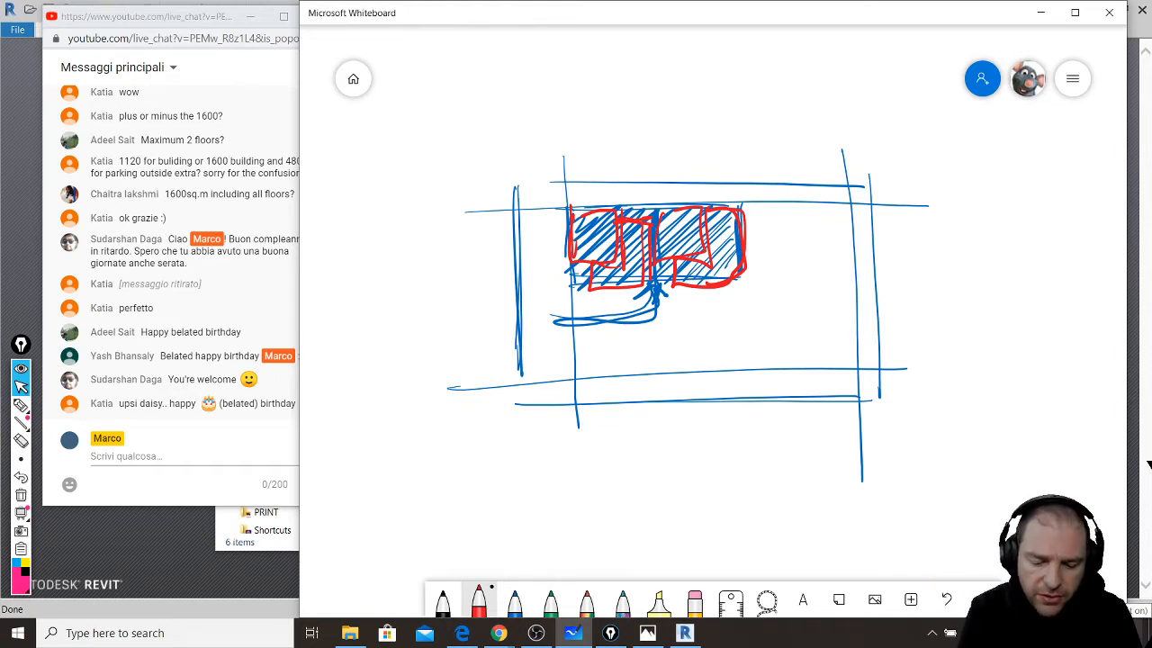
- Draw a red rectangle below the building labelled 480m and outline the right-hand garden
{"action": "mouse_move", "coordinate": [576, 369]}
{"action": "left_mouse_down"}
{"action": "mouse_move", "coordinate": [577, 311]}
{"action": "mouse_move", "coordinate": [731, 309]}
{"action": "mouse_move", "coordinate": [729, 360]}
{"action": "left_mouse_up"}
{"action": "left_click_drag", "start_coordinate": [731, 310], "coordinate": [732, 368]}
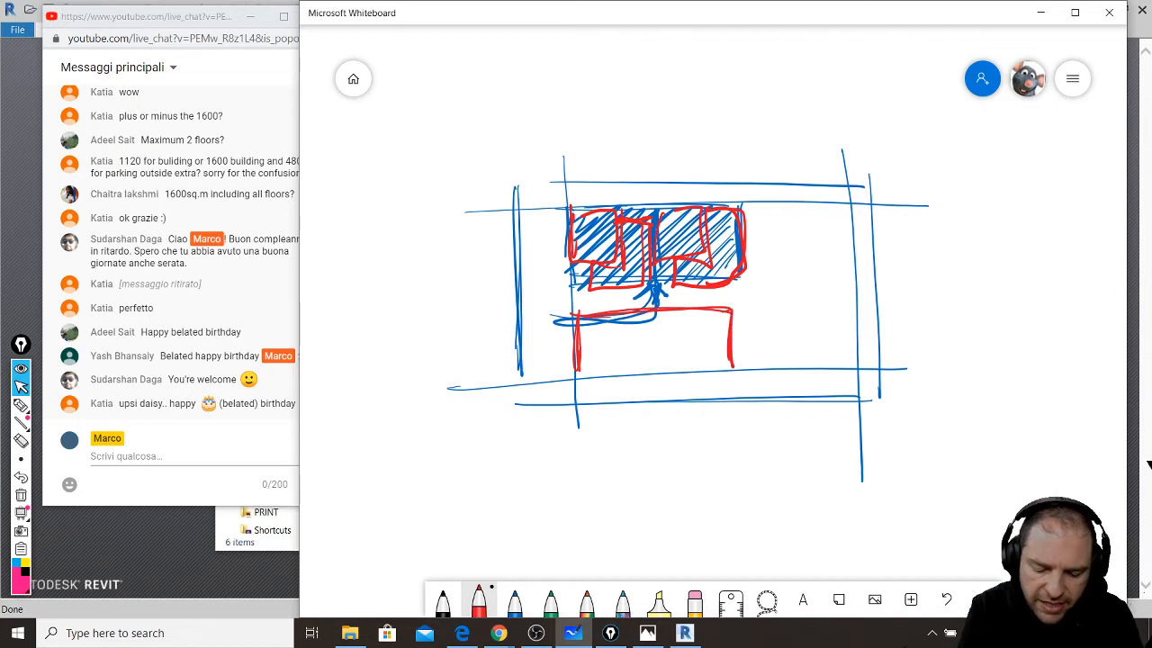
{"action": "mouse_move", "coordinate": [576, 375]}
{"action": "left_mouse_down"}
{"action": "mouse_move", "coordinate": [601, 375]}
{"action": "mouse_move", "coordinate": [731, 306]}
{"action": "mouse_move", "coordinate": [575, 381]}
{"action": "mouse_move", "coordinate": [733, 305]}
{"action": "mouse_move", "coordinate": [736, 358]}
{"action": "left_mouse_up"}
{"action": "mouse_move", "coordinate": [619, 329]}
{"action": "left_mouse_down"}
{"action": "mouse_move", "coordinate": [624, 361]}
{"action": "mouse_move", "coordinate": [643, 328]}
{"action": "mouse_move", "coordinate": [692, 348]}
{"action": "left_mouse_up"}
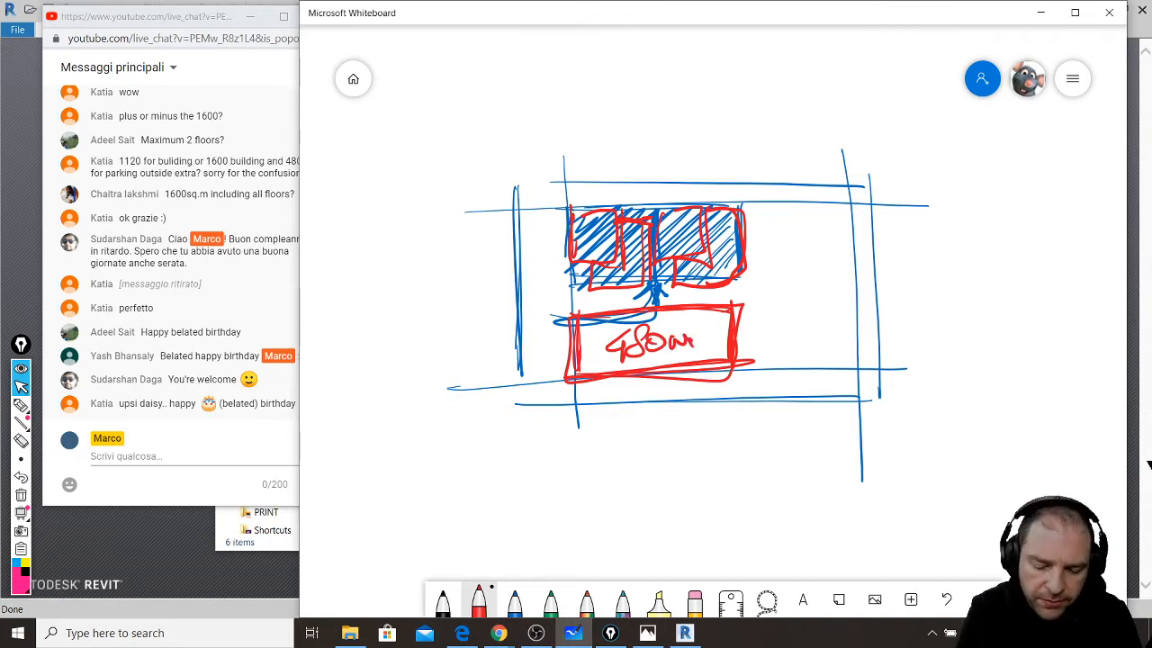
{"action": "mouse_move", "coordinate": [750, 205]}
{"action": "left_mouse_down"}
{"action": "mouse_move", "coordinate": [770, 365]}
{"action": "mouse_move", "coordinate": [855, 321]}
{"action": "mouse_move", "coordinate": [846, 201]}
{"action": "mouse_move", "coordinate": [761, 199]}
{"action": "mouse_move", "coordinate": [770, 221]}
{"action": "mouse_move", "coordinate": [788, 212]}
{"action": "mouse_move", "coordinate": [763, 236]}
{"action": "mouse_move", "coordinate": [804, 219]}
{"action": "left_mouse_up"}
- Fill the garden area with green trees and small shrubs
{"action": "left_click", "coordinate": [551, 600]}
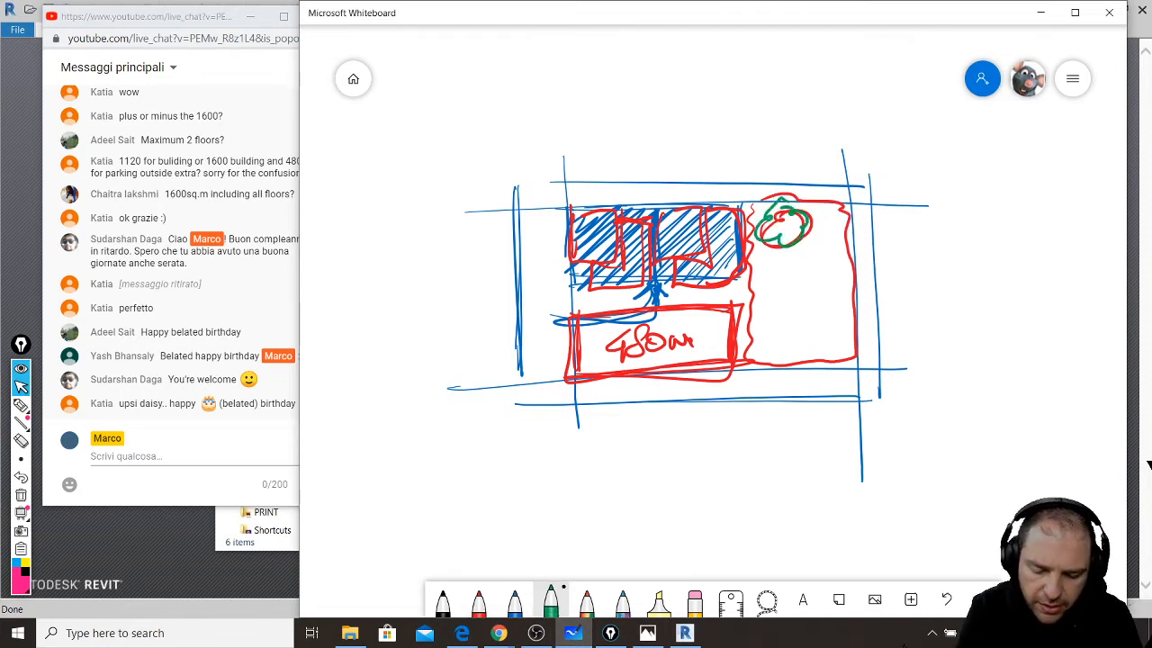
{"action": "mouse_move", "coordinate": [765, 261]}
{"action": "left_mouse_down"}
{"action": "mouse_move", "coordinate": [767, 286]}
{"action": "mouse_move", "coordinate": [779, 273]}
{"action": "mouse_move", "coordinate": [763, 261]}
{"action": "left_mouse_up"}
{"action": "mouse_move", "coordinate": [826, 326]}
{"action": "left_mouse_down"}
{"action": "mouse_move", "coordinate": [811, 333]}
{"action": "mouse_move", "coordinate": [835, 310]}
{"action": "mouse_move", "coordinate": [824, 335]}
{"action": "left_mouse_up"}
{"action": "left_click_drag", "start_coordinate": [826, 270], "coordinate": [829, 279]}
{"action": "mouse_move", "coordinate": [773, 307]}
{"action": "left_mouse_down"}
{"action": "mouse_move", "coordinate": [757, 335]}
{"action": "mouse_move", "coordinate": [795, 302]}
{"action": "mouse_move", "coordinate": [792, 340]}
{"action": "mouse_move", "coordinate": [795, 327]}
{"action": "left_mouse_up"}
{"action": "mouse_move", "coordinate": [821, 230]}
{"action": "left_mouse_down"}
{"action": "mouse_move", "coordinate": [828, 240]}
{"action": "mouse_move", "coordinate": [841, 227]}
{"action": "left_mouse_up"}
{"action": "left_click_drag", "start_coordinate": [795, 265], "coordinate": [808, 268]}
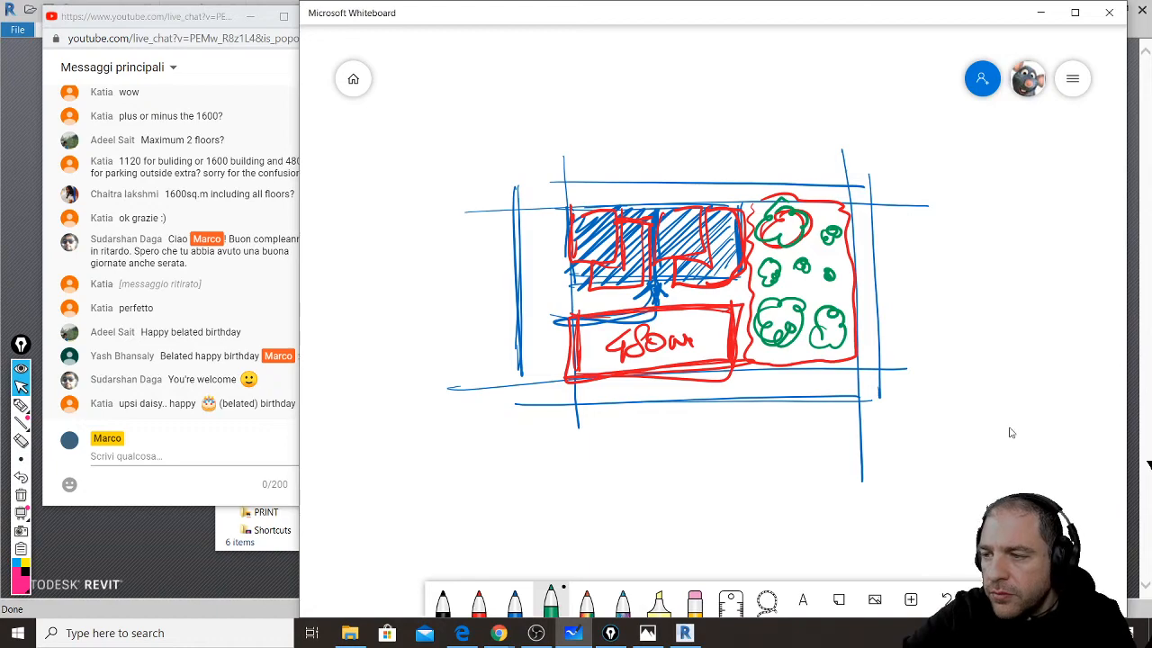
- Draw a new blue site outline in empty canvas space beside the first plan
{"action": "scroll", "coordinate": [976, 369], "scroll_direction": "down", "scroll_amount": 5}
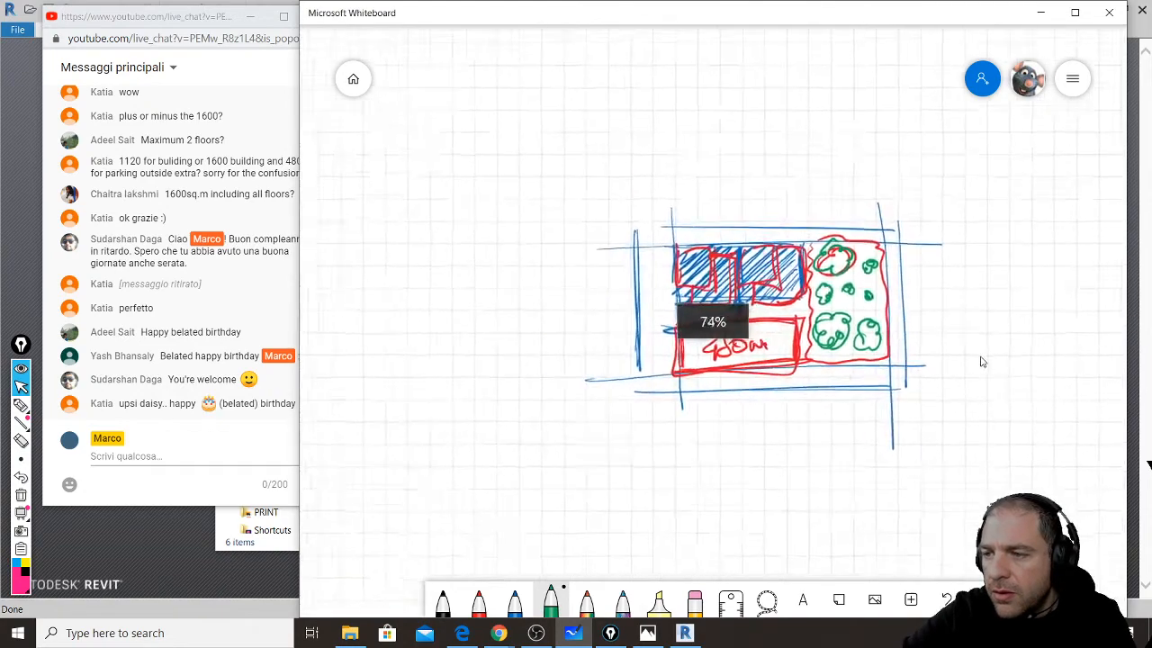
{"action": "scroll", "coordinate": [404, 357], "scroll_direction": "up", "scroll_amount": 5}
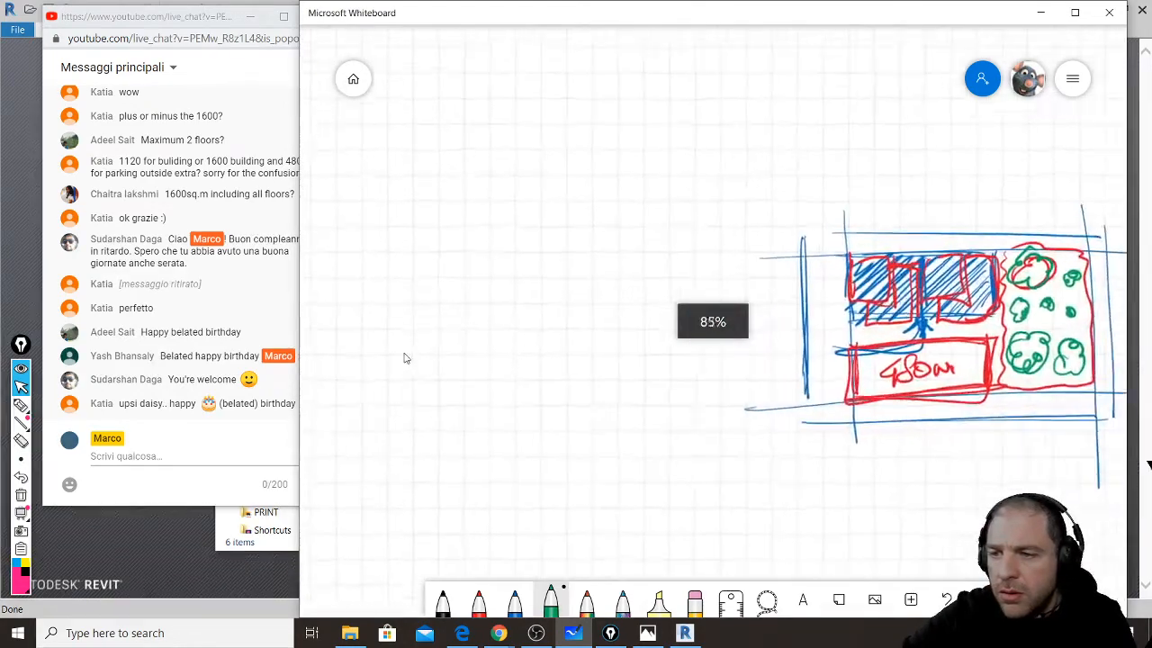
{"action": "scroll", "coordinate": [405, 361], "scroll_direction": "up", "scroll_amount": 3}
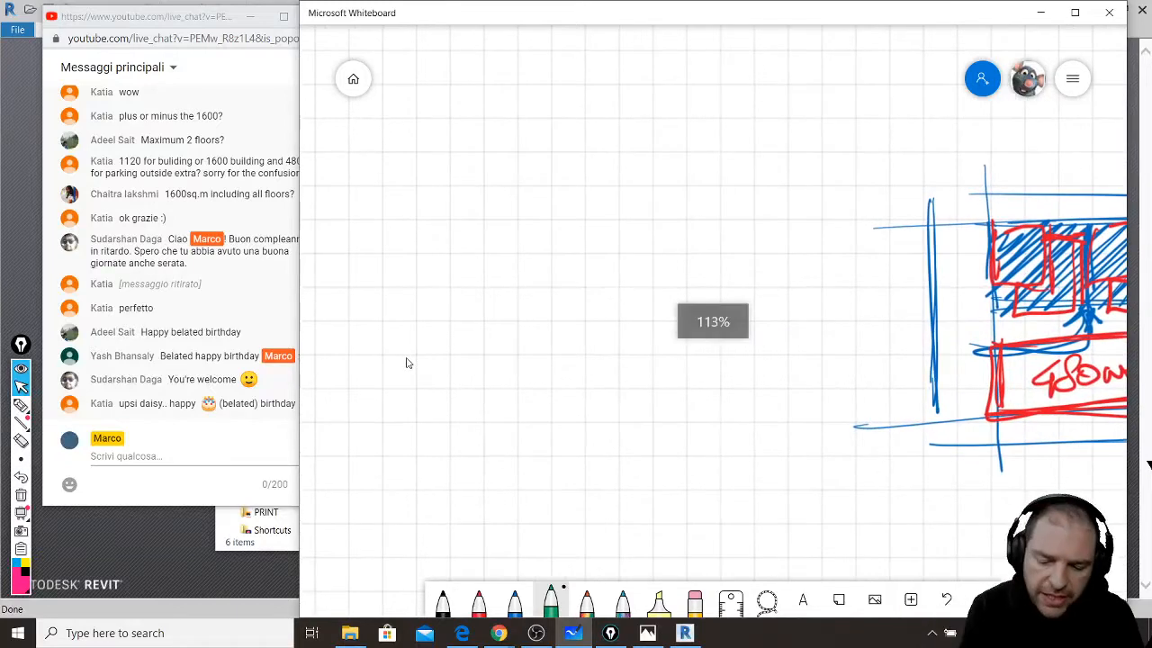
{"action": "left_click", "coordinate": [515, 601]}
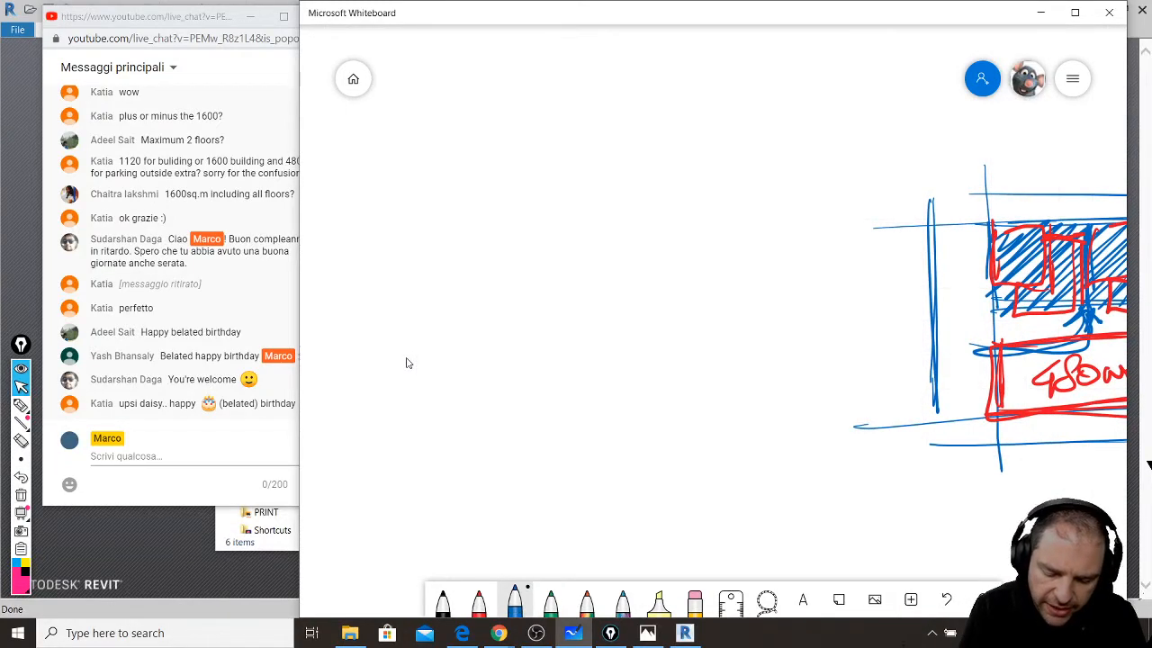
{"action": "left_click_drag", "start_coordinate": [414, 199], "coordinate": [794, 206]}
{"action": "left_click_drag", "start_coordinate": [432, 447], "coordinate": [771, 458]}
{"action": "left_click_drag", "start_coordinate": [789, 182], "coordinate": [782, 437]}
{"action": "left_click_drag", "start_coordinate": [400, 182], "coordinate": [442, 502]}
- Add road lines along both sides and across the top and bottom of the site
{"action": "left_click_drag", "start_coordinate": [476, 199], "coordinate": [492, 441]}
{"action": "left_click_drag", "start_coordinate": [763, 191], "coordinate": [752, 441]}
{"action": "left_click_drag", "start_coordinate": [387, 236], "coordinate": [809, 240]}
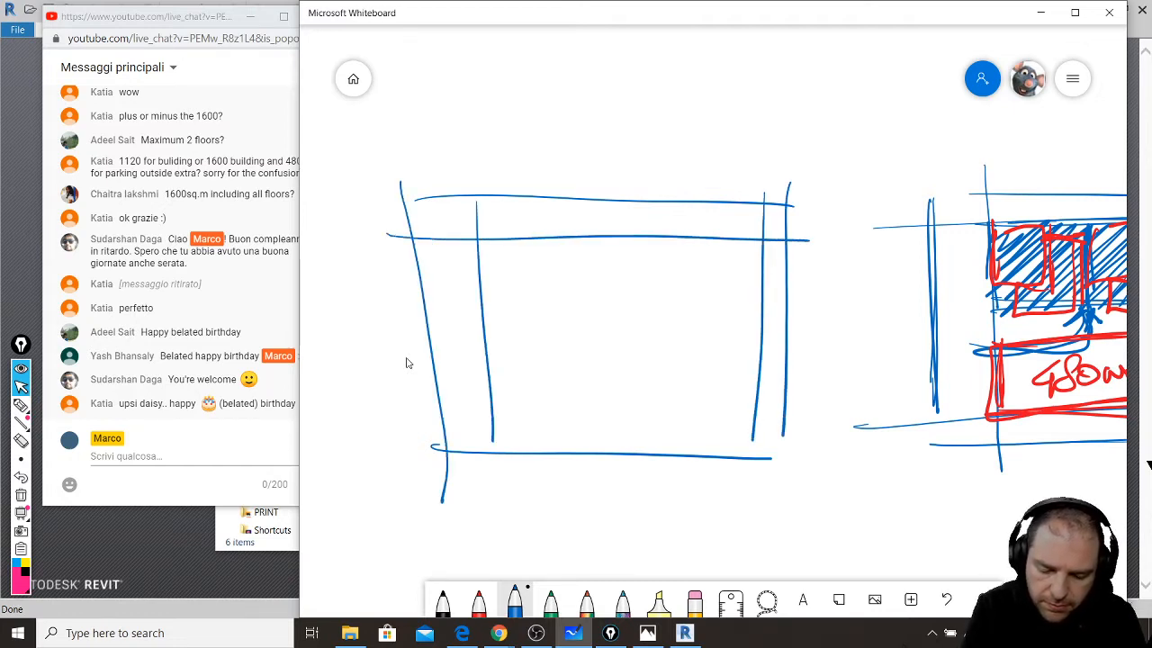
{"action": "left_click_drag", "start_coordinate": [396, 418], "coordinate": [772, 416]}
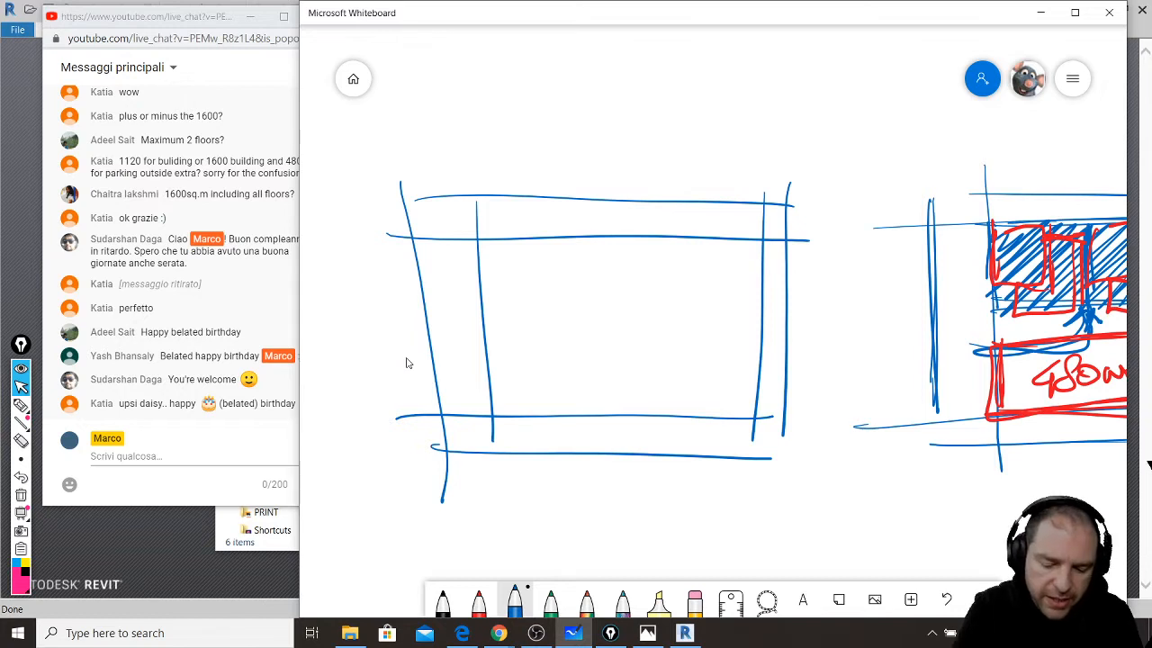
- Draw two square buildings, one top-left and one bottom-right of the site
{"action": "mouse_move", "coordinate": [480, 241]}
{"action": "left_mouse_down"}
{"action": "mouse_move", "coordinate": [484, 313]}
{"action": "mouse_move", "coordinate": [560, 309]}
{"action": "mouse_move", "coordinate": [557, 237]}
{"action": "mouse_move", "coordinate": [565, 311]}
{"action": "mouse_move", "coordinate": [484, 237]}
{"action": "mouse_move", "coordinate": [561, 310]}
{"action": "left_mouse_up"}
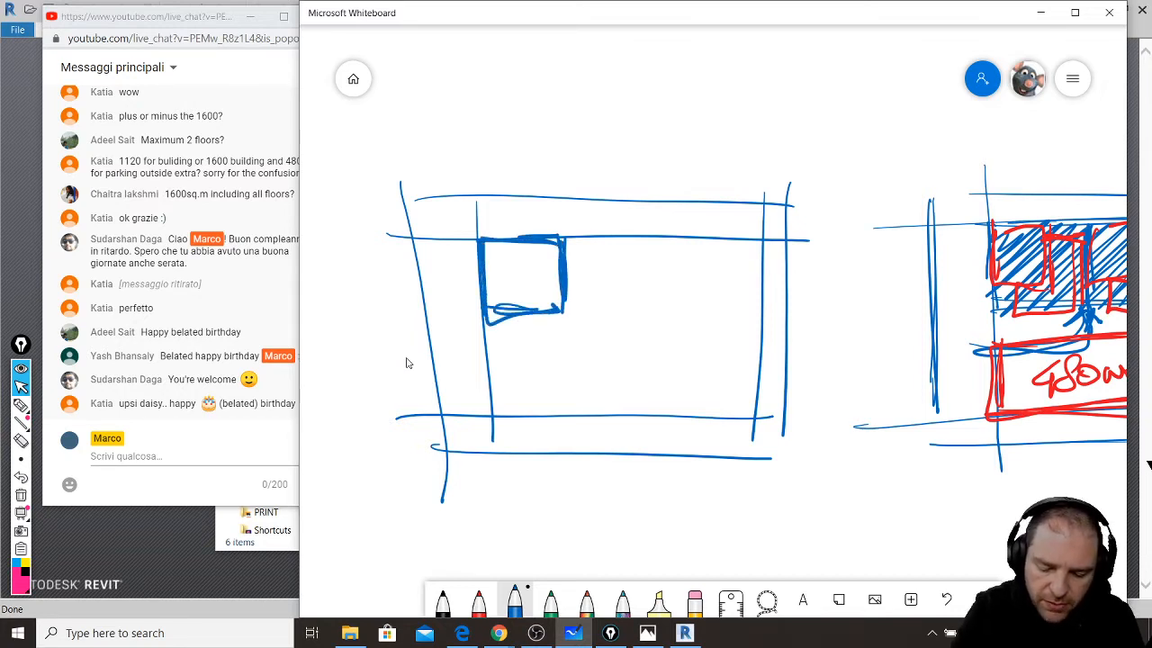
{"action": "mouse_move", "coordinate": [667, 342]}
{"action": "left_mouse_down"}
{"action": "mouse_move", "coordinate": [671, 409]}
{"action": "mouse_move", "coordinate": [740, 401]}
{"action": "mouse_move", "coordinate": [751, 342]}
{"action": "mouse_move", "coordinate": [751, 424]}
{"action": "left_mouse_up"}
{"action": "left_click_drag", "start_coordinate": [749, 423], "coordinate": [675, 416]}
{"action": "left_click_drag", "start_coordinate": [673, 346], "coordinate": [669, 413]}
{"action": "mouse_move", "coordinate": [669, 413]}
{"action": "left_mouse_down"}
{"action": "mouse_move", "coordinate": [750, 373]}
{"action": "mouse_move", "coordinate": [678, 404]}
{"action": "mouse_move", "coordinate": [743, 349]}
{"action": "left_mouse_up"}
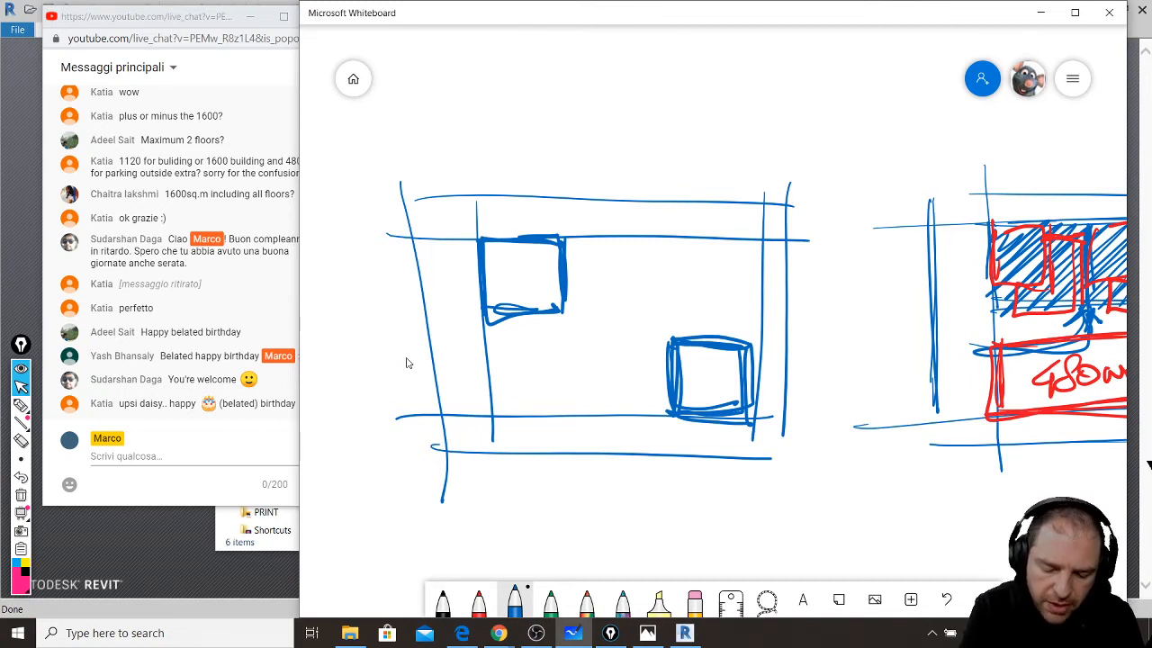
{"action": "mouse_move", "coordinate": [574, 272]}
{"action": "left_mouse_down"}
{"action": "mouse_move", "coordinate": [574, 315]}
{"action": "mouse_move", "coordinate": [531, 320]}
{"action": "mouse_move", "coordinate": [537, 356]}
{"action": "left_mouse_up"}
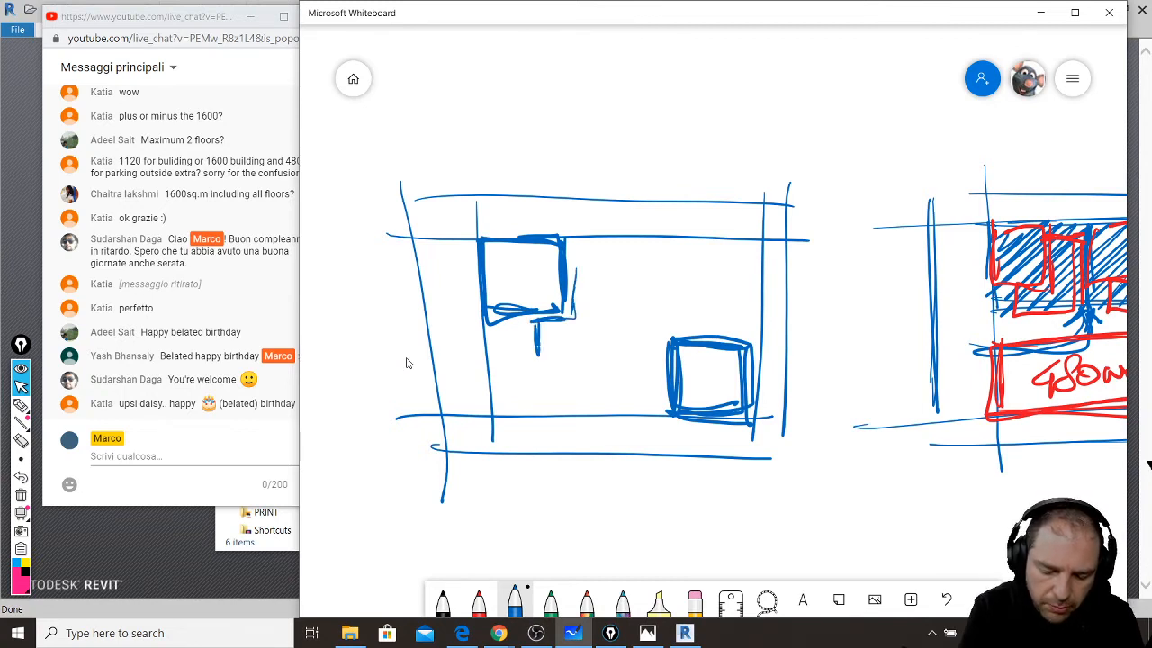
- Outline the connecting middle block and mark stall divisions along its upper and lower lines
{"action": "left_click_drag", "start_coordinate": [464, 351], "coordinate": [536, 349]}
{"action": "mouse_move", "coordinate": [569, 269]}
{"action": "left_mouse_down"}
{"action": "mouse_move", "coordinate": [687, 271]}
{"action": "mouse_move", "coordinate": [643, 364]}
{"action": "left_mouse_up"}
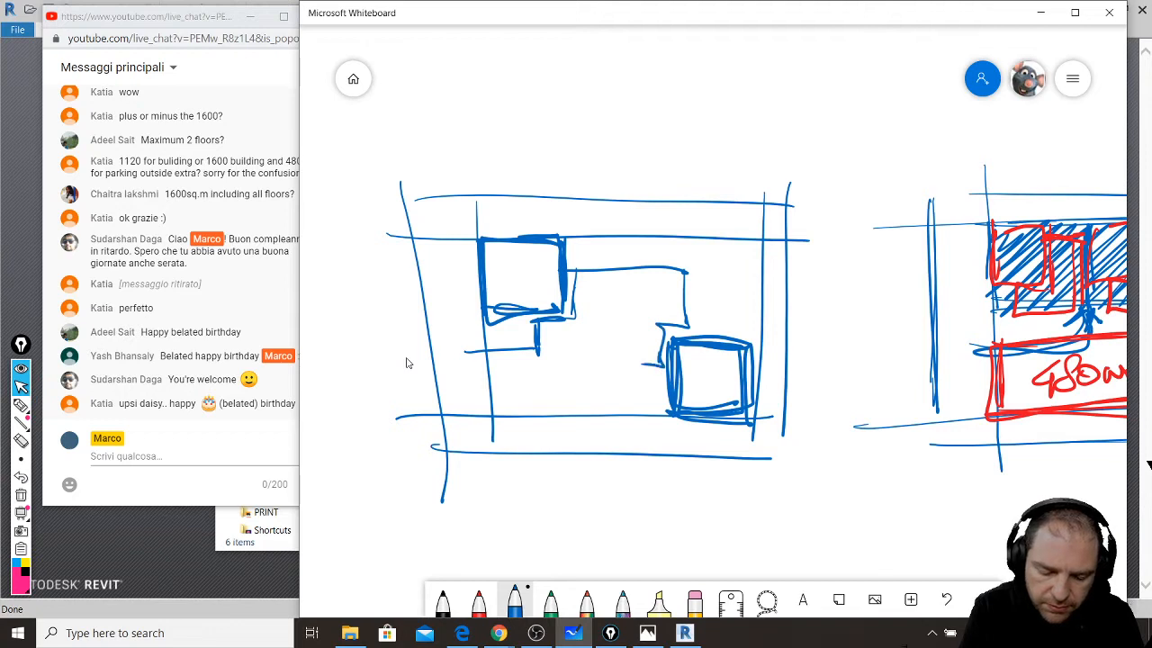
{"action": "mouse_move", "coordinate": [533, 360]}
{"action": "left_mouse_down"}
{"action": "mouse_move", "coordinate": [662, 363]}
{"action": "mouse_move", "coordinate": [677, 277]}
{"action": "left_mouse_up"}
{"action": "mouse_move", "coordinate": [579, 272]}
{"action": "left_mouse_down"}
{"action": "mouse_move", "coordinate": [578, 295]}
{"action": "mouse_move", "coordinate": [594, 294]}
{"action": "left_mouse_up"}
{"action": "mouse_move", "coordinate": [608, 270]}
{"action": "left_mouse_down"}
{"action": "mouse_move", "coordinate": [608, 288]}
{"action": "mouse_move", "coordinate": [624, 288]}
{"action": "left_mouse_up"}
{"action": "mouse_move", "coordinate": [641, 270]}
{"action": "left_mouse_down"}
{"action": "mouse_move", "coordinate": [642, 287]}
{"action": "mouse_move", "coordinate": [661, 294]}
{"action": "left_mouse_up"}
{"action": "left_click_drag", "start_coordinate": [670, 279], "coordinate": [671, 298]}
{"action": "left_click_drag", "start_coordinate": [553, 347], "coordinate": [554, 358]}
{"action": "mouse_move", "coordinate": [571, 347]}
{"action": "left_mouse_down"}
{"action": "mouse_move", "coordinate": [571, 360]}
{"action": "mouse_move", "coordinate": [585, 359]}
{"action": "left_mouse_up"}
{"action": "left_click_drag", "start_coordinate": [597, 345], "coordinate": [598, 357]}
{"action": "left_click_drag", "start_coordinate": [615, 345], "coordinate": [640, 357]}
- Draw green shrubs along the bottom and top of the plan
{"action": "left_click", "coordinate": [551, 601]}
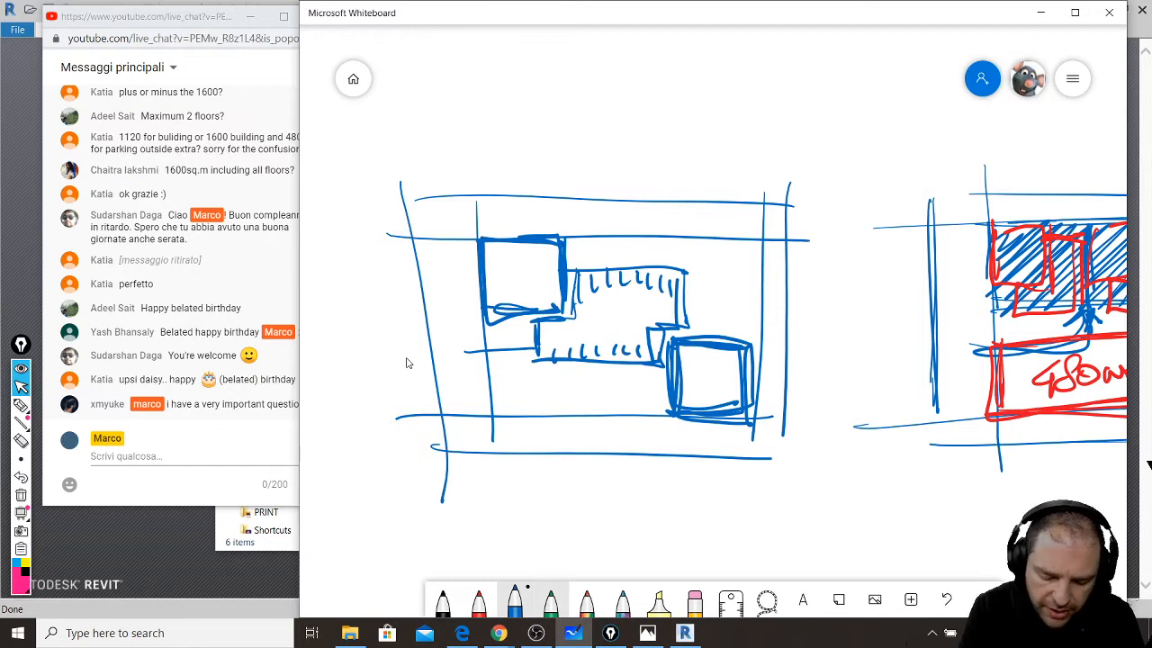
{"action": "mouse_move", "coordinate": [506, 369]}
{"action": "left_mouse_down"}
{"action": "mouse_move", "coordinate": [504, 385]}
{"action": "mouse_move", "coordinate": [558, 405]}
{"action": "mouse_move", "coordinate": [599, 386]}
{"action": "mouse_move", "coordinate": [639, 391]}
{"action": "left_mouse_up"}
{"action": "mouse_move", "coordinate": [585, 251]}
{"action": "left_mouse_down"}
{"action": "mouse_move", "coordinate": [667, 241]}
{"action": "mouse_move", "coordinate": [706, 252]}
{"action": "mouse_move", "coordinate": [747, 306]}
{"action": "left_mouse_up"}
- Extend the green shrubs along the plan's top edge and right side
{"action": "mouse_move", "coordinate": [499, 232]}
{"action": "left_mouse_down"}
{"action": "mouse_move", "coordinate": [576, 205]}
{"action": "mouse_move", "coordinate": [758, 209]}
{"action": "mouse_move", "coordinate": [777, 232]}
{"action": "left_mouse_up"}
{"action": "left_click_drag", "start_coordinate": [772, 247], "coordinate": [771, 274]}
{"action": "left_click_drag", "start_coordinate": [781, 312], "coordinate": [781, 324]}
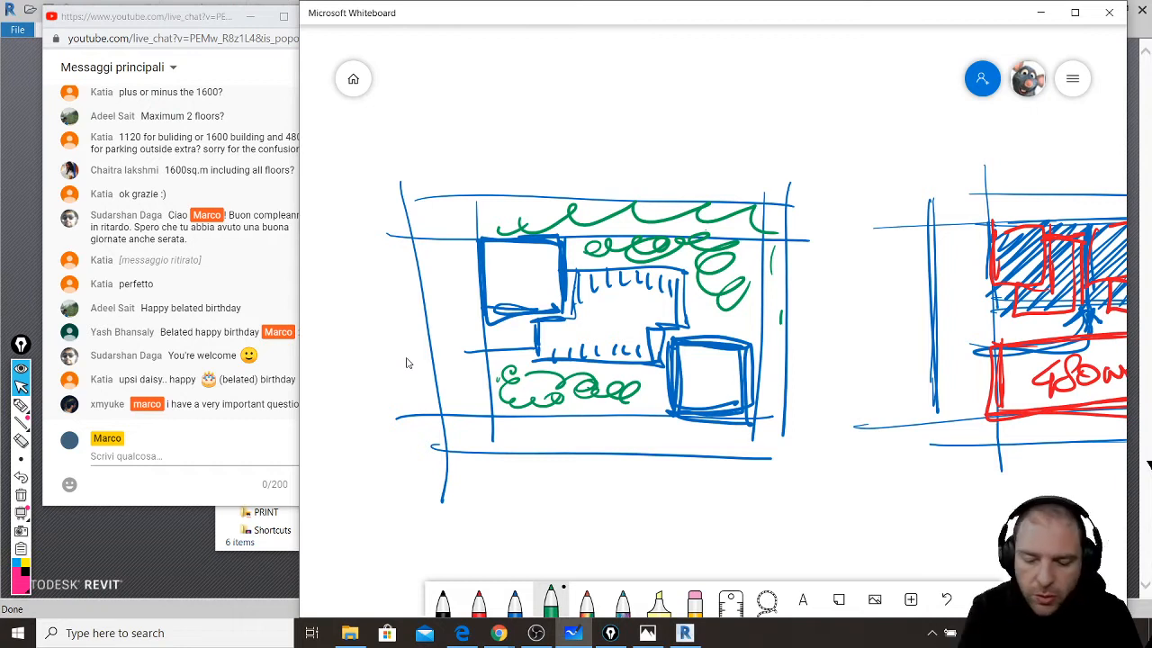
- Draw green arrows rising from both buildings and write 1600 above the arrow tip
{"action": "left_click_drag", "start_coordinate": [516, 281], "coordinate": [612, 135]}
{"action": "mouse_move", "coordinate": [594, 150]}
{"action": "left_mouse_down"}
{"action": "mouse_move", "coordinate": [614, 126]}
{"action": "mouse_move", "coordinate": [615, 151]}
{"action": "left_mouse_up"}
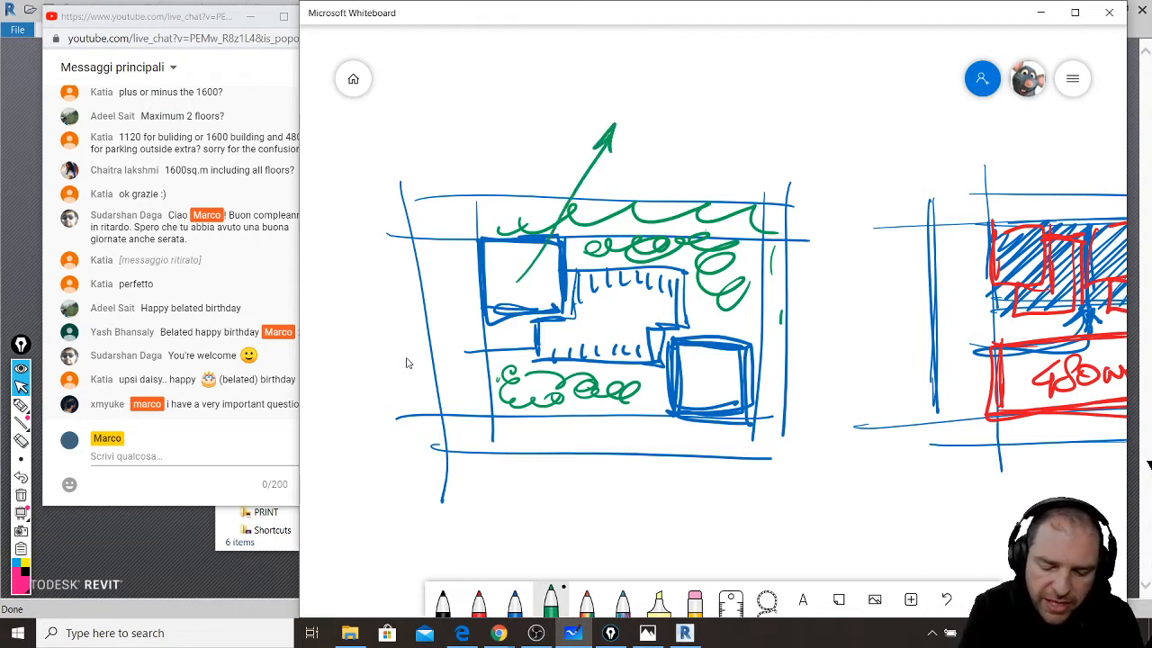
{"action": "mouse_move", "coordinate": [709, 385]}
{"action": "left_mouse_down"}
{"action": "mouse_move", "coordinate": [815, 289]}
{"action": "mouse_move", "coordinate": [808, 308]}
{"action": "left_mouse_up"}
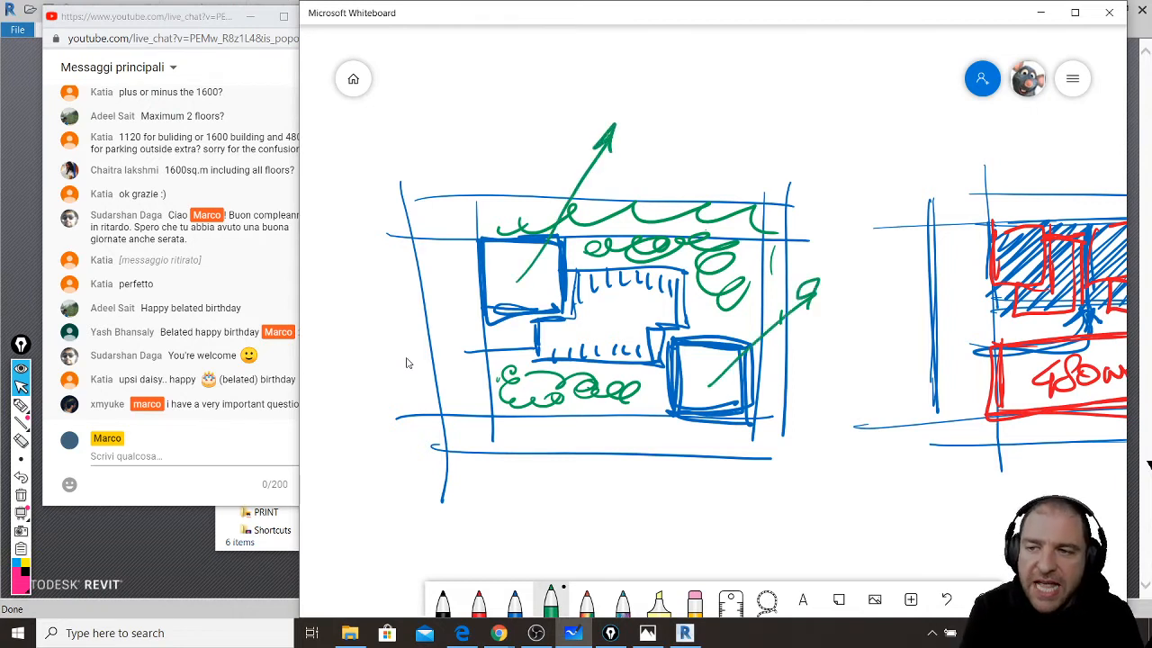
{"action": "mouse_move", "coordinate": [558, 70]}
{"action": "left_mouse_down"}
{"action": "mouse_move", "coordinate": [559, 113]}
{"action": "mouse_move", "coordinate": [596, 83]}
{"action": "left_mouse_up"}
{"action": "mouse_move", "coordinate": [619, 77]}
{"action": "left_mouse_down"}
{"action": "mouse_move", "coordinate": [637, 79]}
{"action": "mouse_move", "coordinate": [619, 107]}
{"action": "left_mouse_up"}
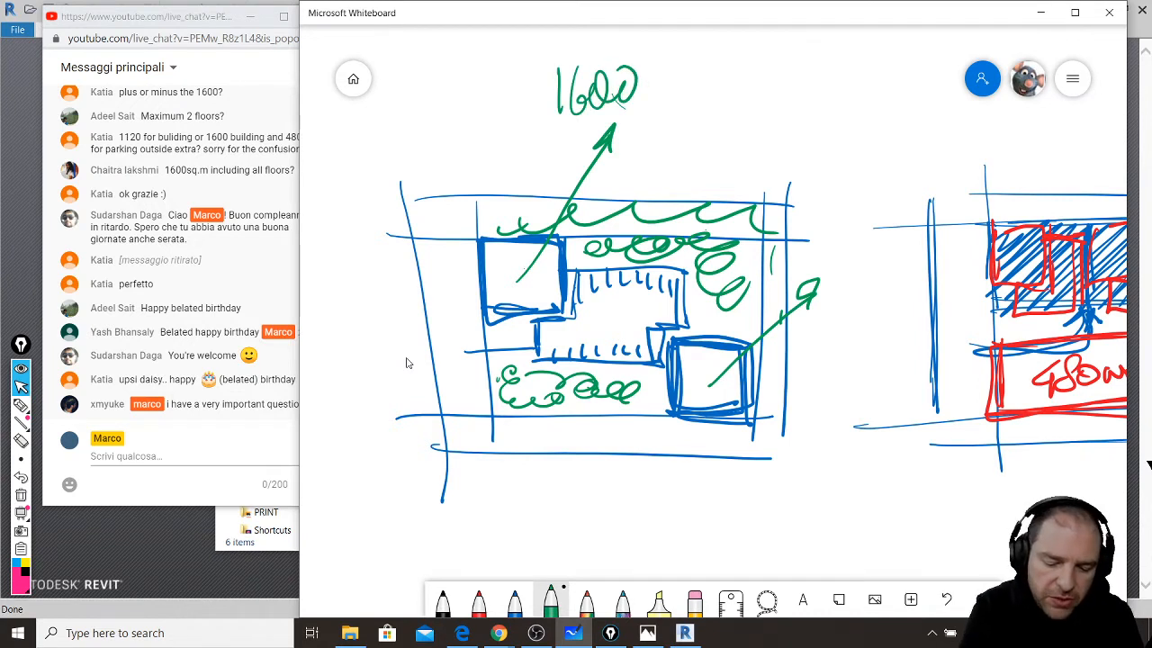
- Write 800 inside both the upper-left and lower-right buildings
{"action": "mouse_move", "coordinate": [513, 261]}
{"action": "left_mouse_down"}
{"action": "mouse_move", "coordinate": [500, 284]}
{"action": "mouse_move", "coordinate": [516, 293]}
{"action": "left_mouse_up"}
{"action": "left_click_drag", "start_coordinate": [523, 265], "coordinate": [538, 270]}
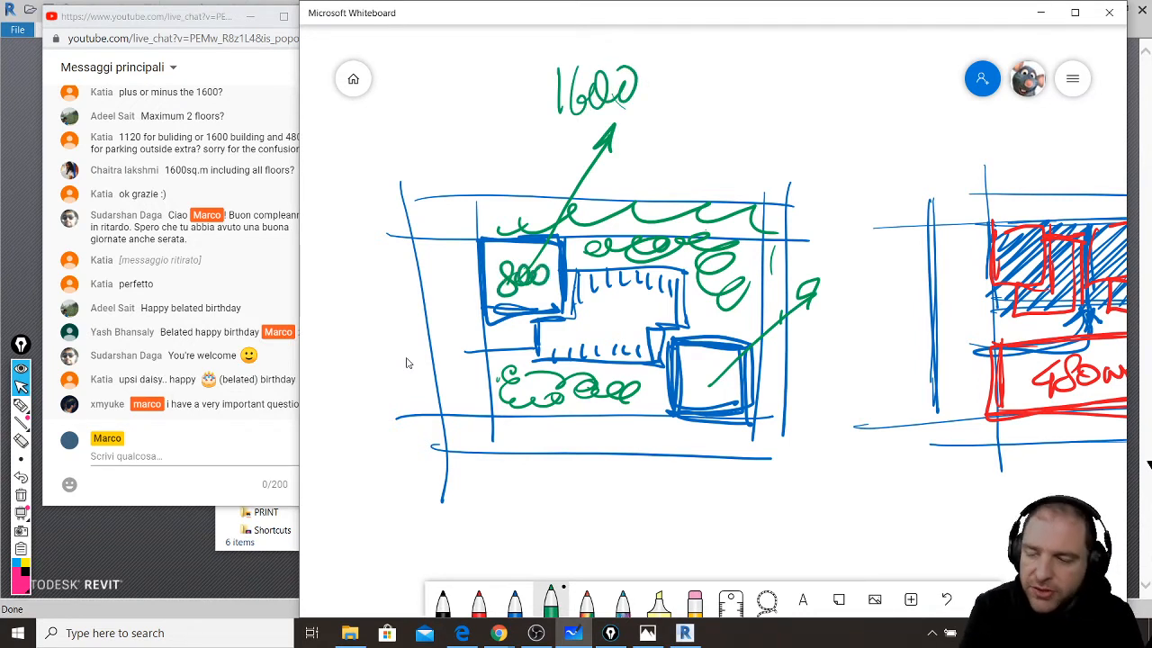
{"action": "mouse_move", "coordinate": [700, 364]}
{"action": "left_mouse_down"}
{"action": "mouse_move", "coordinate": [689, 386]}
{"action": "mouse_move", "coordinate": [728, 384]}
{"action": "left_mouse_up"}
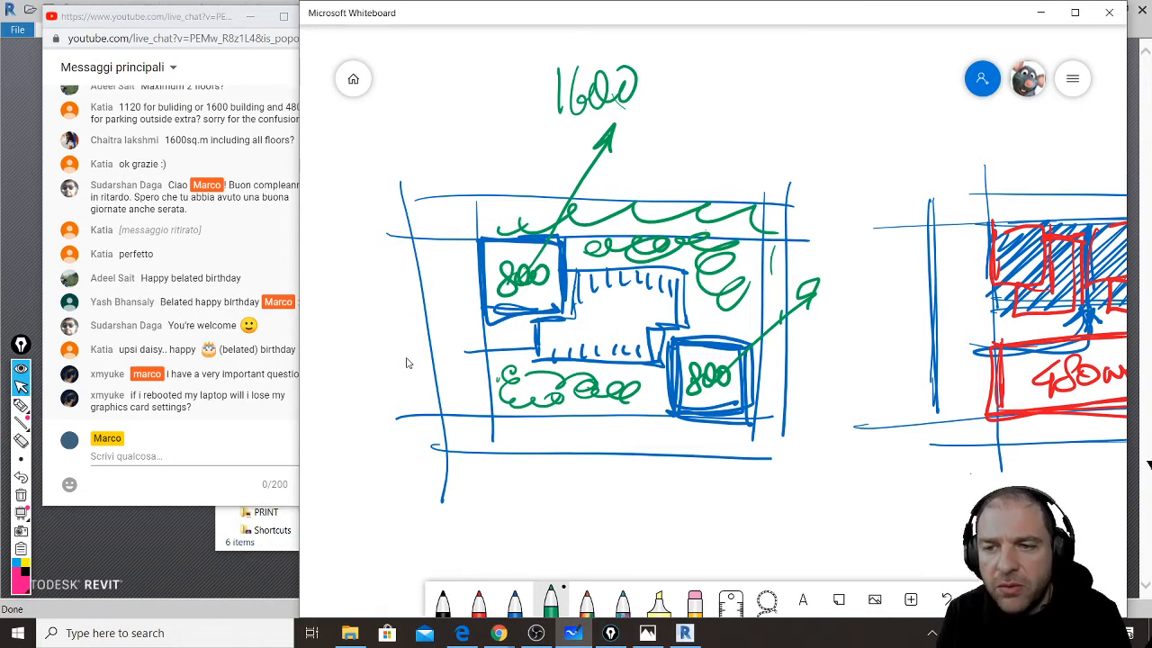
- Bring the live chat window to the front and drag it further left
{"action": "left_click", "coordinate": [205, 25]}
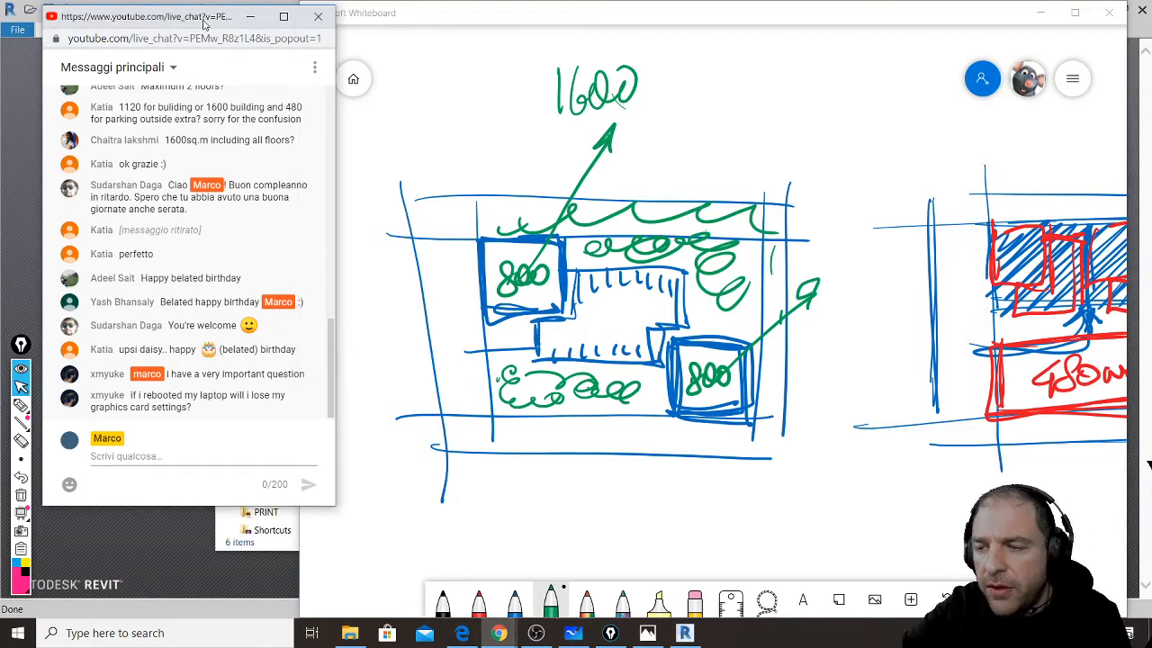
{"action": "left_click_drag", "start_coordinate": [205, 24], "coordinate": [166, 20]}
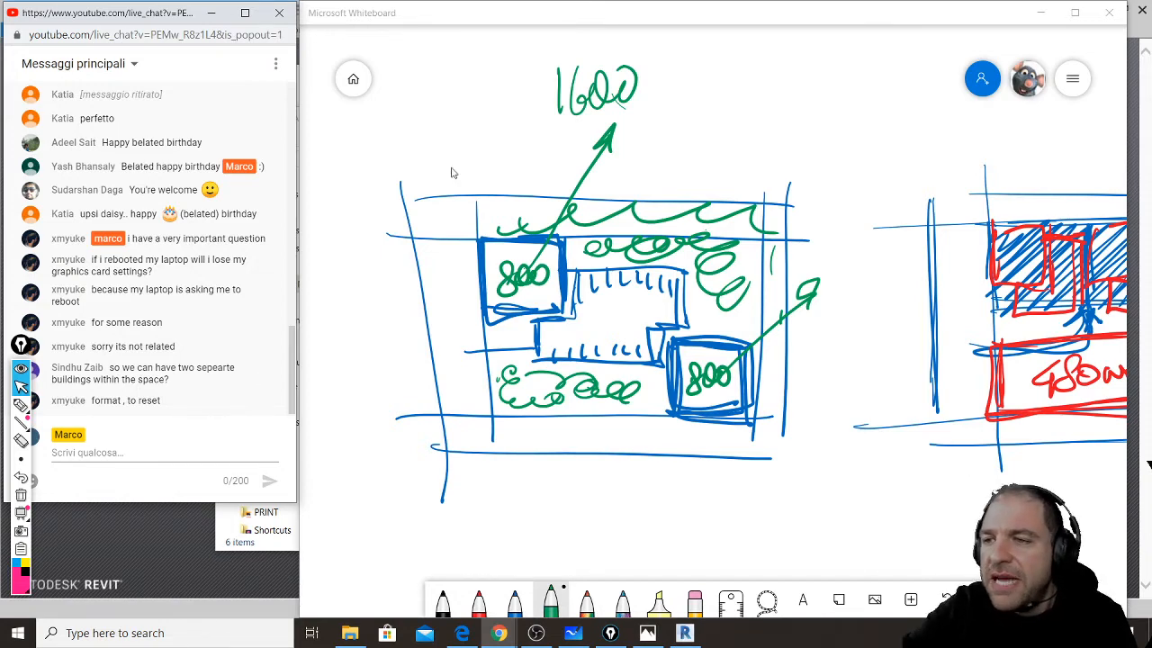
- Draw a new blue rectangular site outline below the earlier layouts
{"action": "scroll", "coordinate": [584, 134], "scroll_direction": "down", "scroll_amount": 5, "text": "ctrl"}
{"action": "scroll", "coordinate": [603, 387], "scroll_direction": "up", "scroll_amount": 5, "text": "ctrl"}
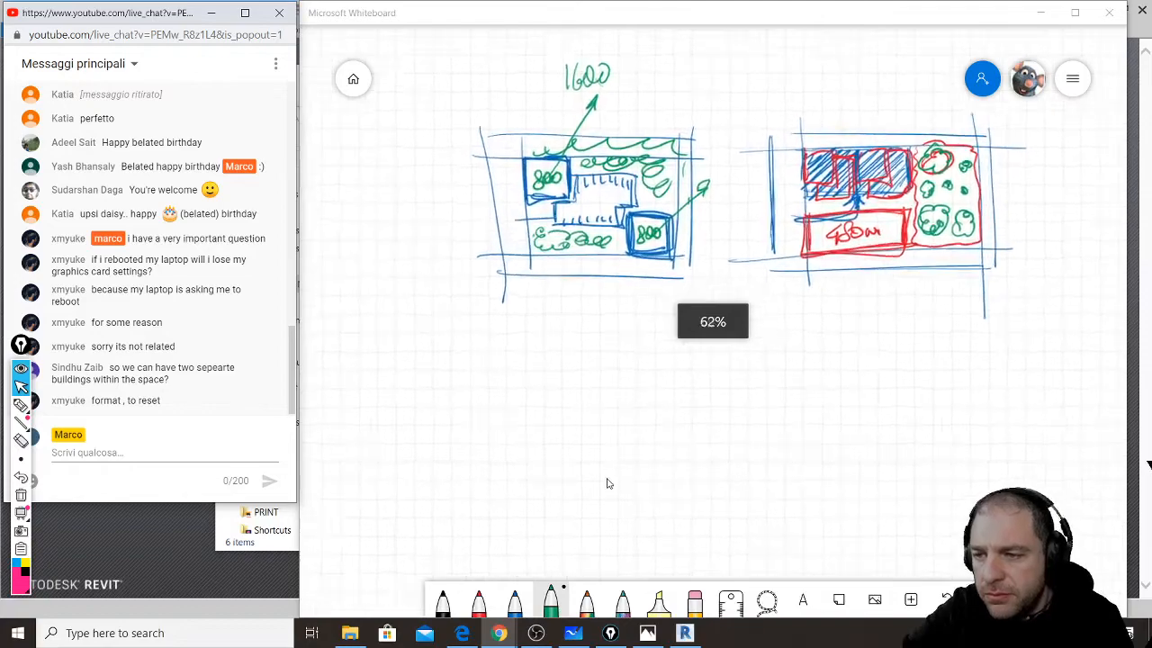
{"action": "scroll", "coordinate": [543, 427], "scroll_direction": "up", "scroll_amount": 3, "text": "ctrl"}
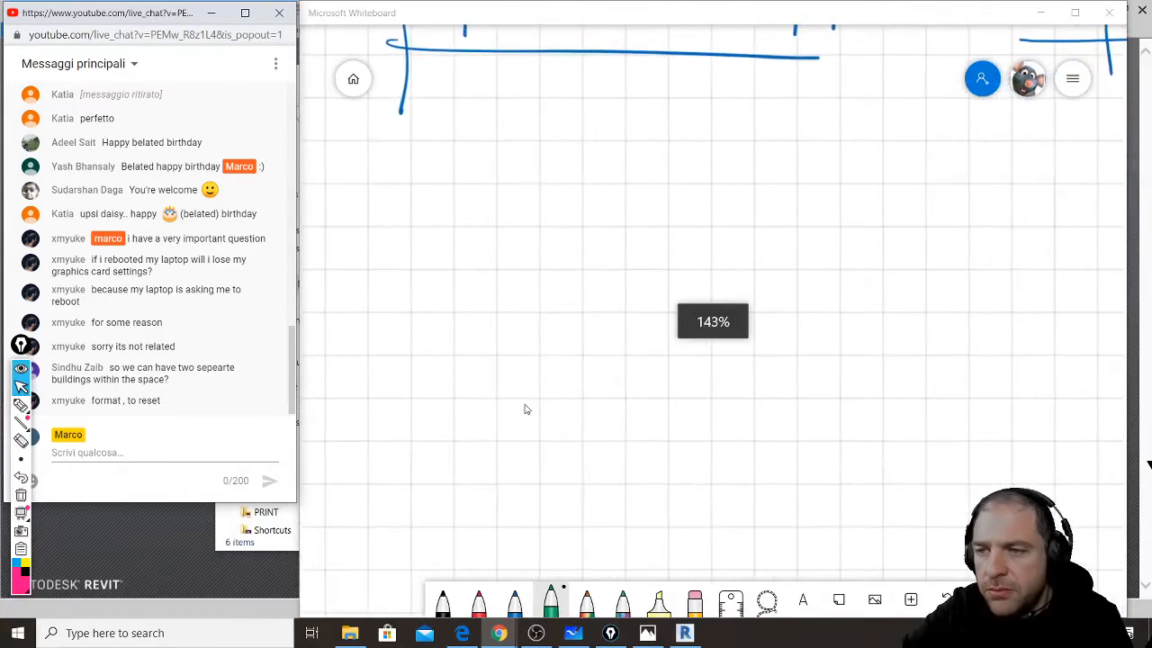
{"action": "scroll", "coordinate": [540, 467], "scroll_direction": "down", "scroll_amount": 1, "text": "ctrl"}
{"action": "left_click", "coordinate": [515, 598]}
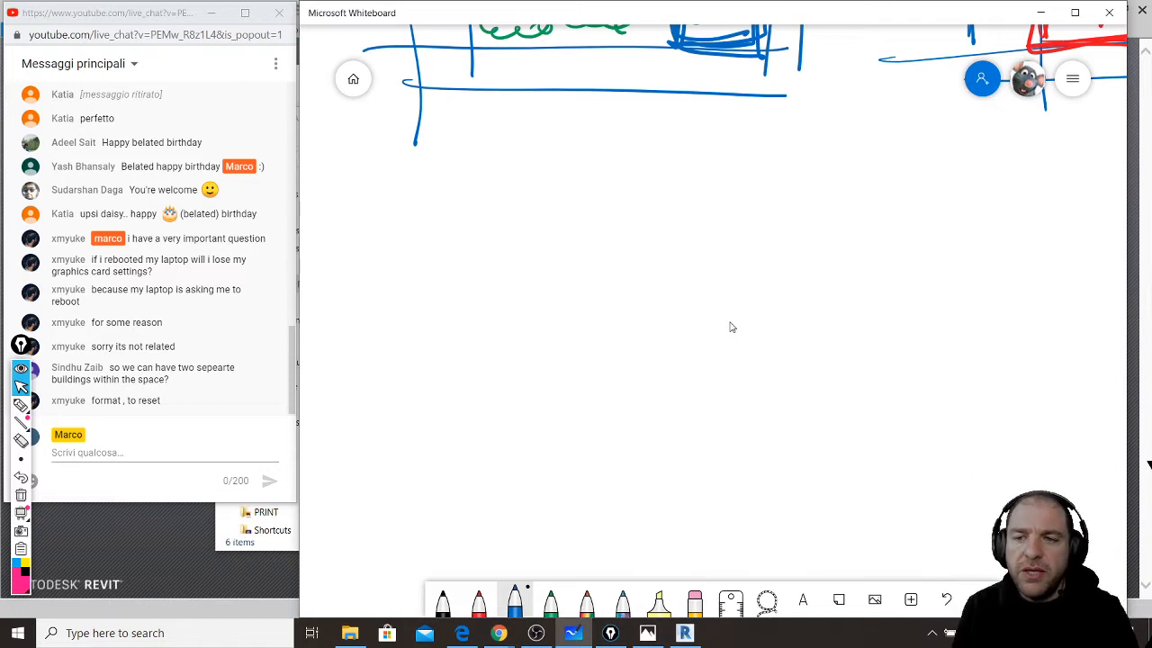
{"action": "left_click_drag", "start_coordinate": [421, 229], "coordinate": [765, 207]}
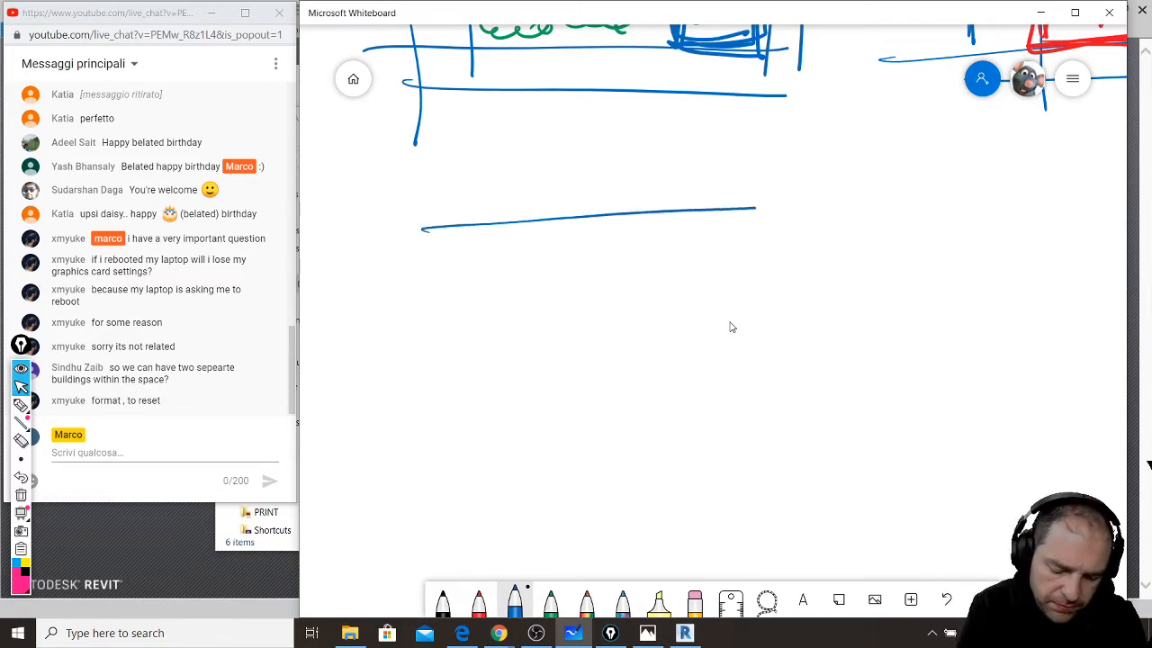
{"action": "left_click_drag", "start_coordinate": [425, 469], "coordinate": [783, 446]}
{"action": "left_click_drag", "start_coordinate": [767, 183], "coordinate": [796, 414]}
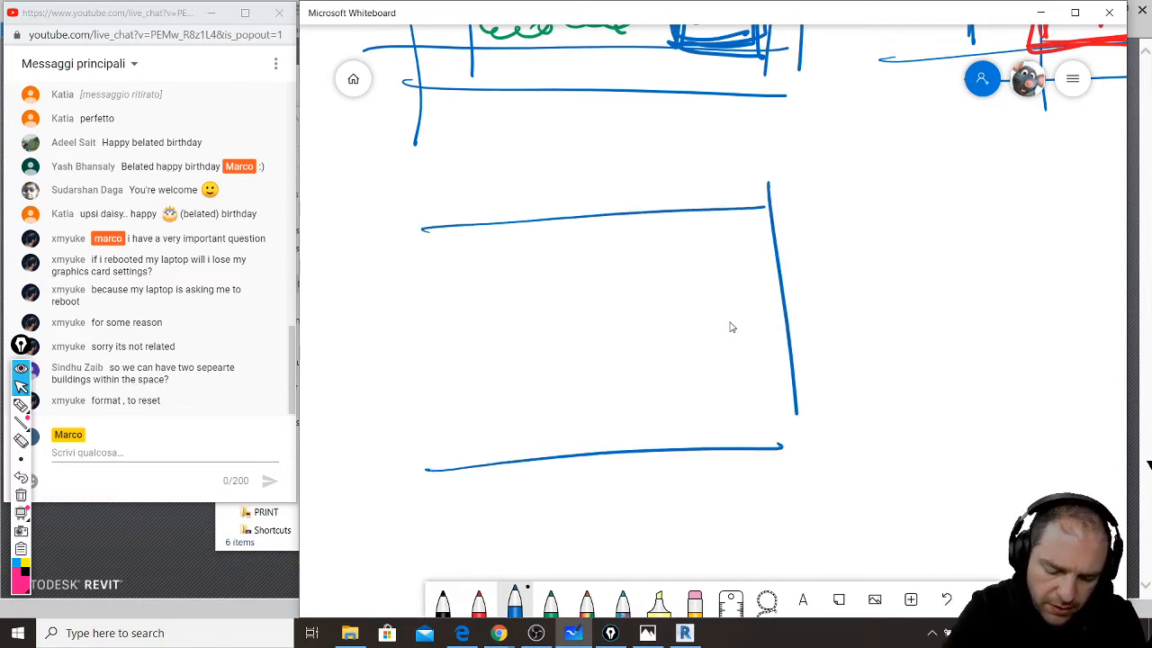
{"action": "left_click_drag", "start_coordinate": [421, 239], "coordinate": [461, 479]}
- Add inner lines on all four sides to double the rectangle's boundary
{"action": "left_click_drag", "start_coordinate": [466, 205], "coordinate": [509, 474]}
{"action": "left_click_drag", "start_coordinate": [392, 261], "coordinate": [781, 227]}
{"action": "left_click_drag", "start_coordinate": [475, 432], "coordinate": [793, 409]}
{"action": "left_click_drag", "start_coordinate": [737, 189], "coordinate": [774, 468]}
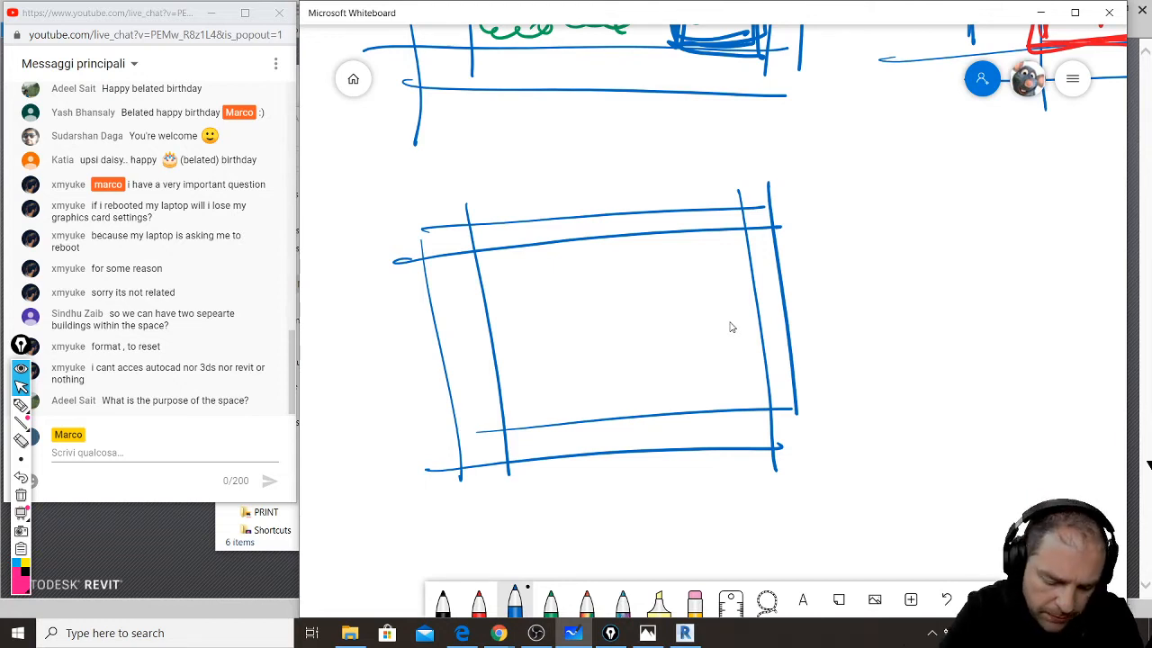
- Sketch four blue stall rectangles along the top row inside the boundary
{"action": "mouse_move", "coordinate": [477, 251]}
{"action": "left_mouse_down"}
{"action": "mouse_move", "coordinate": [486, 317]}
{"action": "mouse_move", "coordinate": [527, 308]}
{"action": "left_mouse_up"}
{"action": "mouse_move", "coordinate": [520, 246]}
{"action": "left_mouse_down"}
{"action": "mouse_move", "coordinate": [526, 308]}
{"action": "mouse_move", "coordinate": [565, 300]}
{"action": "left_mouse_up"}
{"action": "mouse_move", "coordinate": [560, 239]}
{"action": "left_mouse_down"}
{"action": "mouse_move", "coordinate": [576, 299]}
{"action": "mouse_move", "coordinate": [601, 297]}
{"action": "left_mouse_up"}
{"action": "left_click_drag", "start_coordinate": [581, 303], "coordinate": [613, 297]}
{"action": "mouse_move", "coordinate": [603, 239]}
{"action": "left_mouse_down"}
{"action": "mouse_move", "coordinate": [610, 297]}
{"action": "mouse_move", "coordinate": [648, 299]}
{"action": "mouse_move", "coordinate": [652, 273]}
{"action": "left_mouse_up"}
{"action": "left_click_drag", "start_coordinate": [645, 230], "coordinate": [649, 298]}
- Sketch three stall rectangles along the bottom row
{"action": "mouse_move", "coordinate": [497, 370]}
{"action": "left_mouse_down"}
{"action": "mouse_move", "coordinate": [507, 438]}
{"action": "mouse_move", "coordinate": [534, 363]}
{"action": "left_mouse_up"}
{"action": "left_click_drag", "start_coordinate": [530, 365], "coordinate": [548, 431]}
{"action": "mouse_move", "coordinate": [532, 358]}
{"action": "left_mouse_down"}
{"action": "mouse_move", "coordinate": [548, 423]}
{"action": "mouse_move", "coordinate": [565, 356]}
{"action": "mouse_move", "coordinate": [578, 421]}
{"action": "left_mouse_up"}
{"action": "left_click_drag", "start_coordinate": [551, 425], "coordinate": [582, 419]}
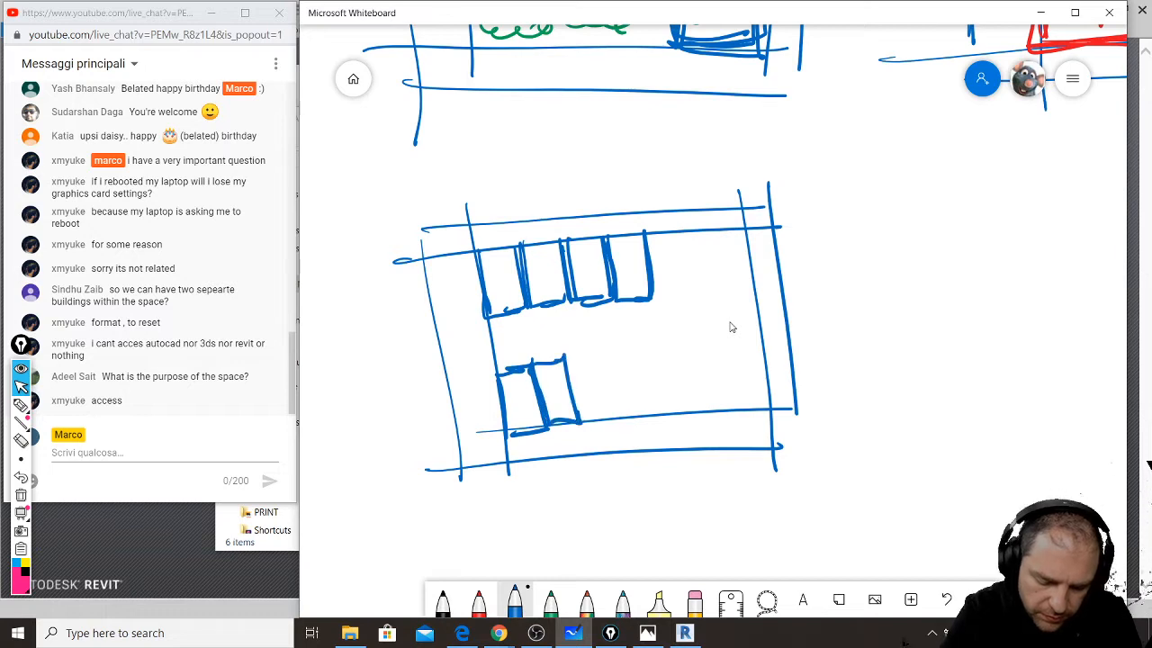
{"action": "mouse_move", "coordinate": [572, 353]}
{"action": "left_mouse_down"}
{"action": "mouse_move", "coordinate": [585, 419]}
{"action": "mouse_move", "coordinate": [575, 351]}
{"action": "left_mouse_up"}
{"action": "mouse_move", "coordinate": [575, 351]}
{"action": "left_mouse_down"}
{"action": "mouse_move", "coordinate": [617, 346]}
{"action": "mouse_move", "coordinate": [625, 414]}
{"action": "left_mouse_up"}
{"action": "left_click_drag", "start_coordinate": [588, 421], "coordinate": [627, 416]}
{"action": "mouse_move", "coordinate": [619, 349]}
{"action": "left_mouse_down"}
{"action": "mouse_move", "coordinate": [627, 413]}
{"action": "mouse_move", "coordinate": [641, 341]}
{"action": "left_mouse_up"}
{"action": "left_click_drag", "start_coordinate": [644, 342], "coordinate": [662, 408]}
{"action": "left_click_drag", "start_coordinate": [644, 421], "coordinate": [665, 412]}
- Mark wheel stops in the top and bottom stalls, adding one more stall with its own stop
{"action": "mouse_move", "coordinate": [510, 297]}
{"action": "left_mouse_down"}
{"action": "mouse_move", "coordinate": [510, 322]}
{"action": "mouse_move", "coordinate": [513, 297]}
{"action": "left_mouse_up"}
{"action": "mouse_move", "coordinate": [553, 306]}
{"action": "left_mouse_down"}
{"action": "mouse_move", "coordinate": [556, 320]}
{"action": "mouse_move", "coordinate": [558, 288]}
{"action": "left_mouse_up"}
{"action": "mouse_move", "coordinate": [588, 306]}
{"action": "left_mouse_down"}
{"action": "mouse_move", "coordinate": [594, 283]}
{"action": "mouse_move", "coordinate": [629, 311]}
{"action": "left_mouse_up"}
{"action": "left_click_drag", "start_coordinate": [622, 286], "coordinate": [637, 279]}
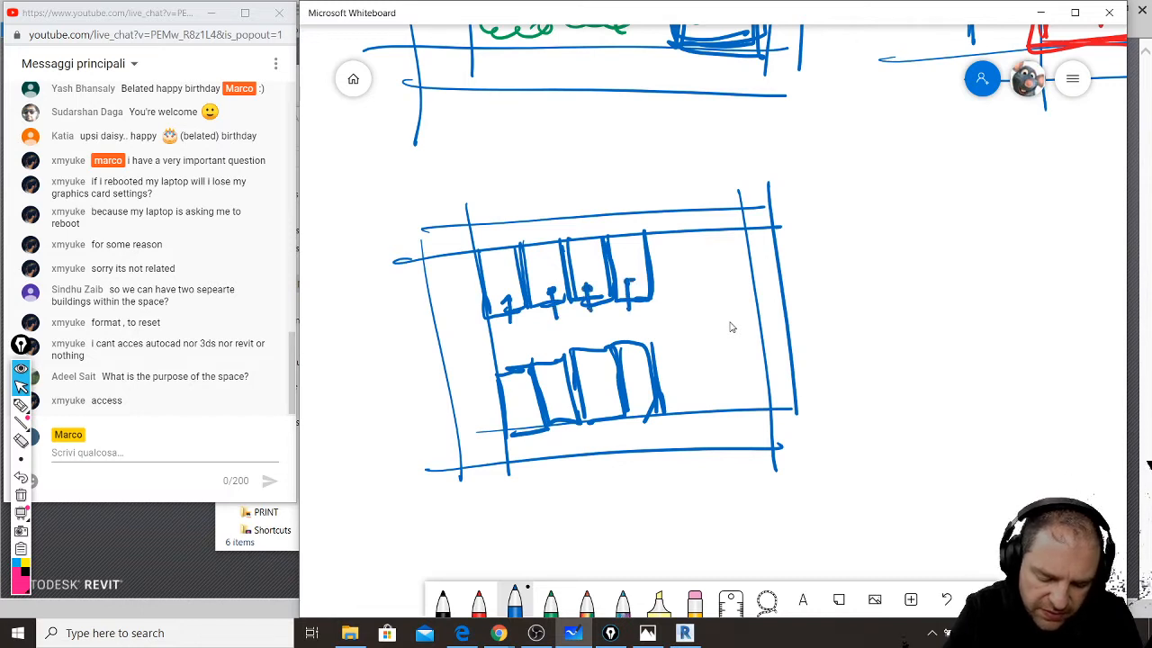
{"action": "mouse_move", "coordinate": [513, 348]}
{"action": "left_mouse_down"}
{"action": "mouse_move", "coordinate": [520, 366]}
{"action": "mouse_move", "coordinate": [592, 349]}
{"action": "left_mouse_up"}
{"action": "left_click_drag", "start_coordinate": [584, 356], "coordinate": [637, 344]}
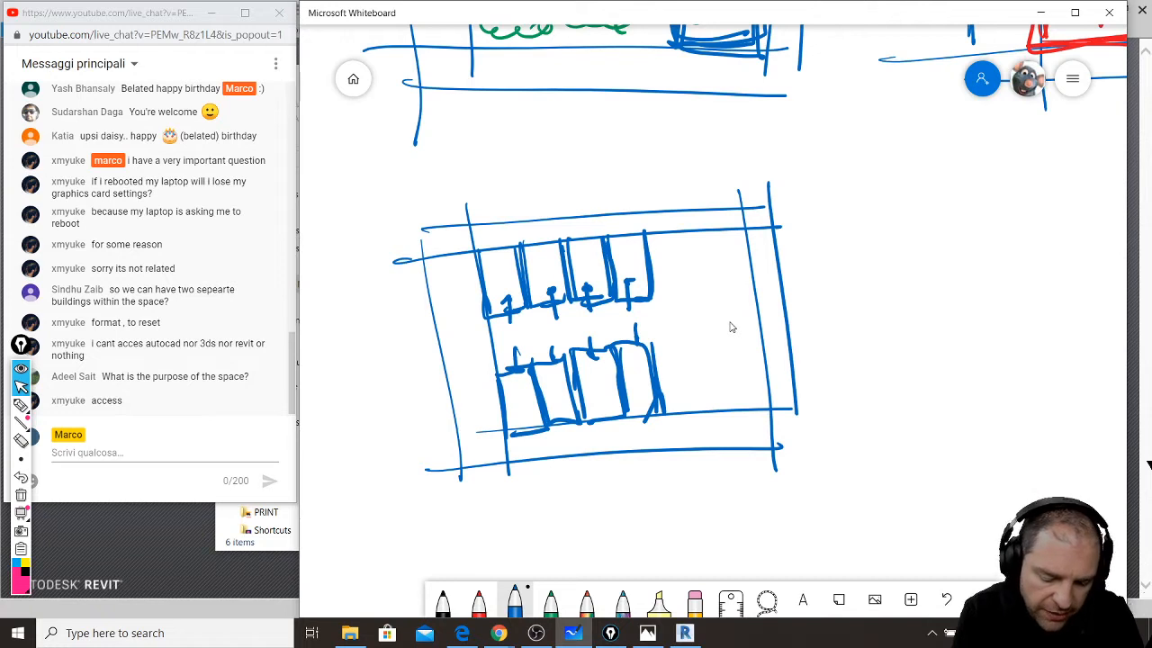
{"action": "left_click_drag", "start_coordinate": [430, 331], "coordinate": [490, 313]}
{"action": "mouse_move", "coordinate": [477, 308]}
{"action": "left_mouse_down"}
{"action": "mouse_move", "coordinate": [475, 320]}
{"action": "mouse_move", "coordinate": [480, 300]}
{"action": "left_mouse_up"}
{"action": "mouse_move", "coordinate": [464, 323]}
{"action": "left_mouse_down"}
{"action": "mouse_move", "coordinate": [479, 295]}
{"action": "mouse_move", "coordinate": [423, 263]}
{"action": "left_mouse_up"}
- Divide off and hatch the lower-left and upper-left corner cells
{"action": "mouse_move", "coordinate": [448, 381]}
{"action": "left_mouse_down"}
{"action": "mouse_move", "coordinate": [500, 375]}
{"action": "mouse_move", "coordinate": [500, 461]}
{"action": "left_mouse_up"}
{"action": "mouse_move", "coordinate": [500, 428]}
{"action": "left_mouse_down"}
{"action": "mouse_move", "coordinate": [469, 464]}
{"action": "mouse_move", "coordinate": [497, 416]}
{"action": "mouse_move", "coordinate": [492, 383]}
{"action": "mouse_move", "coordinate": [464, 374]}
{"action": "left_mouse_up"}
{"action": "left_click_drag", "start_coordinate": [477, 461], "coordinate": [502, 448]}
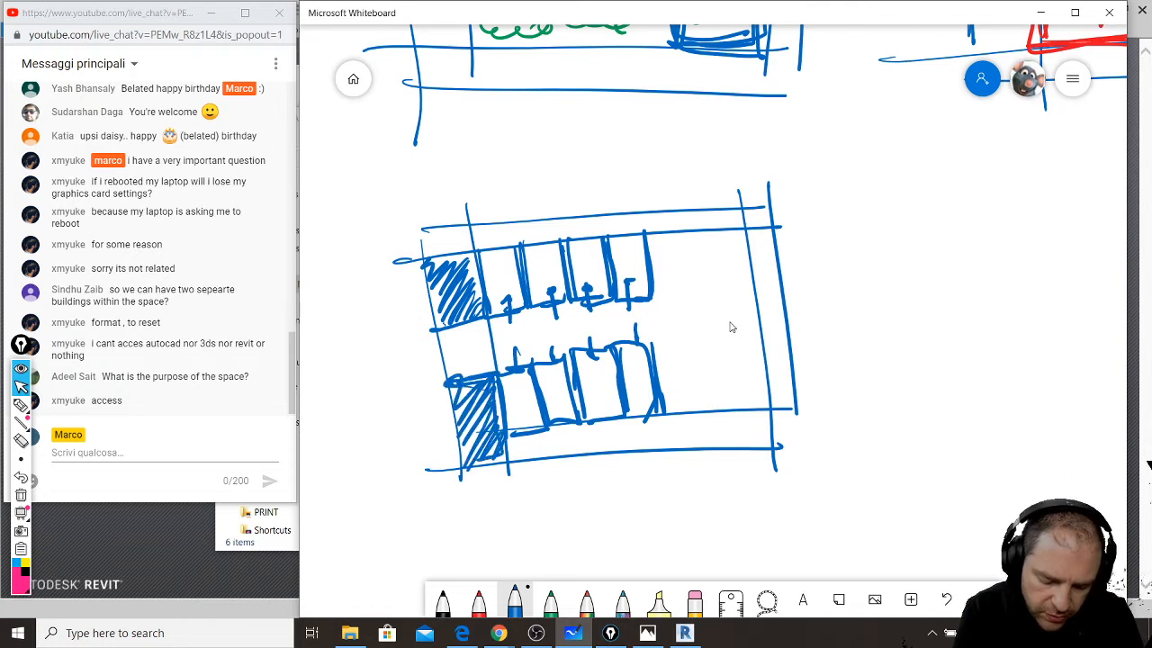
{"action": "left_click_drag", "start_coordinate": [467, 265], "coordinate": [469, 230]}
{"action": "mouse_move", "coordinate": [443, 263]}
{"action": "left_mouse_down"}
{"action": "mouse_move", "coordinate": [466, 225]}
{"action": "mouse_move", "coordinate": [456, 229]}
{"action": "left_mouse_up"}
{"action": "mouse_move", "coordinate": [419, 250]}
{"action": "left_mouse_down"}
{"action": "mouse_move", "coordinate": [440, 227]}
{"action": "mouse_move", "coordinate": [434, 234]}
{"action": "left_mouse_up"}
{"action": "left_click_drag", "start_coordinate": [424, 232], "coordinate": [443, 223]}
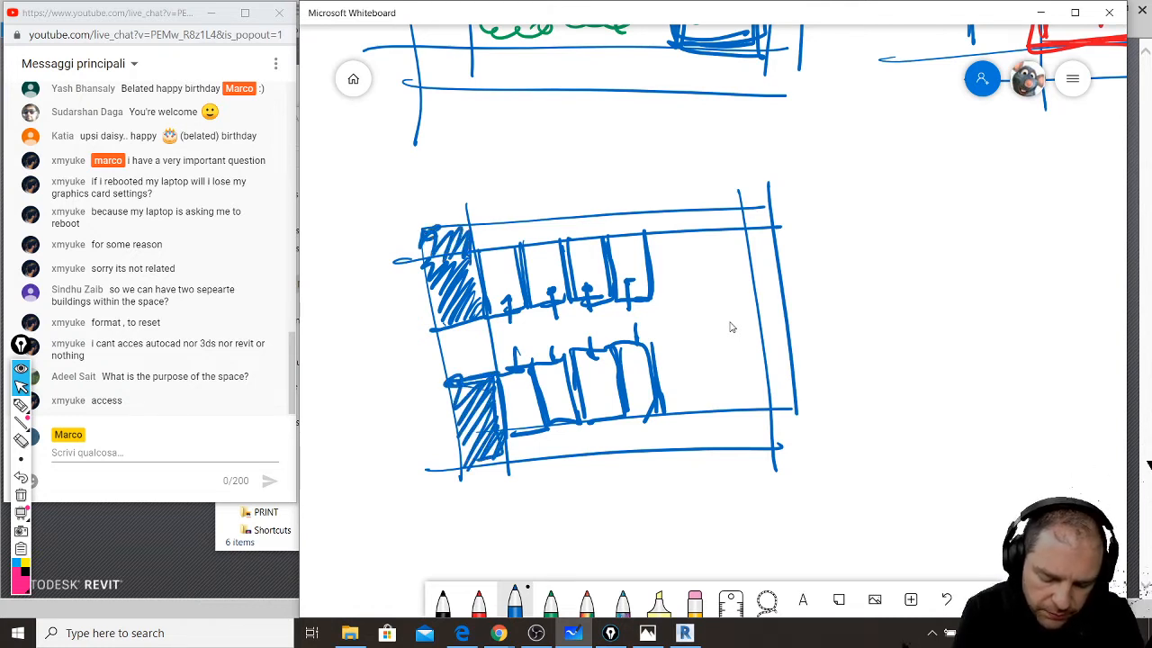
- Add a faint highlighter mark, then hatch the bottom strip in blue from right to left
{"action": "left_click", "coordinate": [659, 600]}
{"action": "mouse_move", "coordinate": [617, 414]}
{"action": "left_mouse_down"}
{"action": "mouse_move", "coordinate": [664, 412]}
{"action": "mouse_move", "coordinate": [661, 444]}
{"action": "mouse_move", "coordinate": [664, 425]}
{"action": "left_mouse_up"}
{"action": "left_click", "coordinate": [515, 600]}
{"action": "left_click_drag", "start_coordinate": [646, 450], "coordinate": [657, 420]}
{"action": "mouse_move", "coordinate": [619, 451]}
{"action": "left_mouse_down"}
{"action": "mouse_move", "coordinate": [651, 419]}
{"action": "mouse_move", "coordinate": [634, 419]}
{"action": "left_mouse_up"}
{"action": "mouse_move", "coordinate": [592, 452]}
{"action": "left_mouse_down"}
{"action": "mouse_move", "coordinate": [624, 419]}
{"action": "mouse_move", "coordinate": [605, 421]}
{"action": "left_mouse_up"}
{"action": "mouse_move", "coordinate": [569, 455]}
{"action": "left_mouse_down"}
{"action": "mouse_move", "coordinate": [596, 421]}
{"action": "mouse_move", "coordinate": [576, 428]}
{"action": "left_mouse_up"}
{"action": "mouse_move", "coordinate": [539, 457]}
{"action": "left_mouse_down"}
{"action": "mouse_move", "coordinate": [567, 424]}
{"action": "mouse_move", "coordinate": [556, 426]}
{"action": "left_mouse_up"}
{"action": "left_click_drag", "start_coordinate": [511, 466], "coordinate": [540, 432]}
- Hatch the strip along the top edge of the lot
{"action": "left_click_drag", "start_coordinate": [478, 259], "coordinate": [500, 225]}
{"action": "left_click_drag", "start_coordinate": [491, 255], "coordinate": [540, 218]}
{"action": "left_click_drag", "start_coordinate": [529, 241], "coordinate": [584, 208]}
{"action": "left_click_drag", "start_coordinate": [567, 234], "coordinate": [628, 209]}
{"action": "left_click_drag", "start_coordinate": [610, 234], "coordinate": [645, 217]}
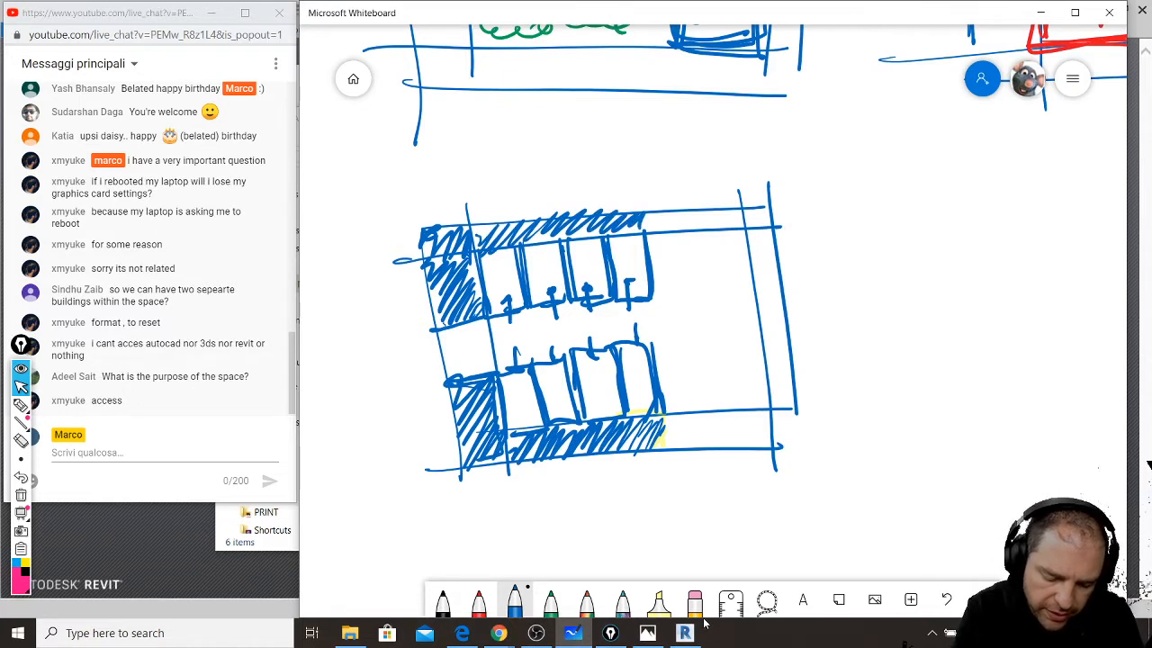
- Draw a downward arrow at the top and write 240 dimensions above and below the lot
{"action": "mouse_move", "coordinate": [544, 144]}
{"action": "left_mouse_down"}
{"action": "mouse_move", "coordinate": [543, 209]}
{"action": "mouse_move", "coordinate": [558, 191]}
{"action": "left_mouse_up"}
{"action": "mouse_move", "coordinate": [563, 450]}
{"action": "left_mouse_down"}
{"action": "mouse_move", "coordinate": [567, 525]}
{"action": "mouse_move", "coordinate": [571, 440]}
{"action": "left_mouse_up"}
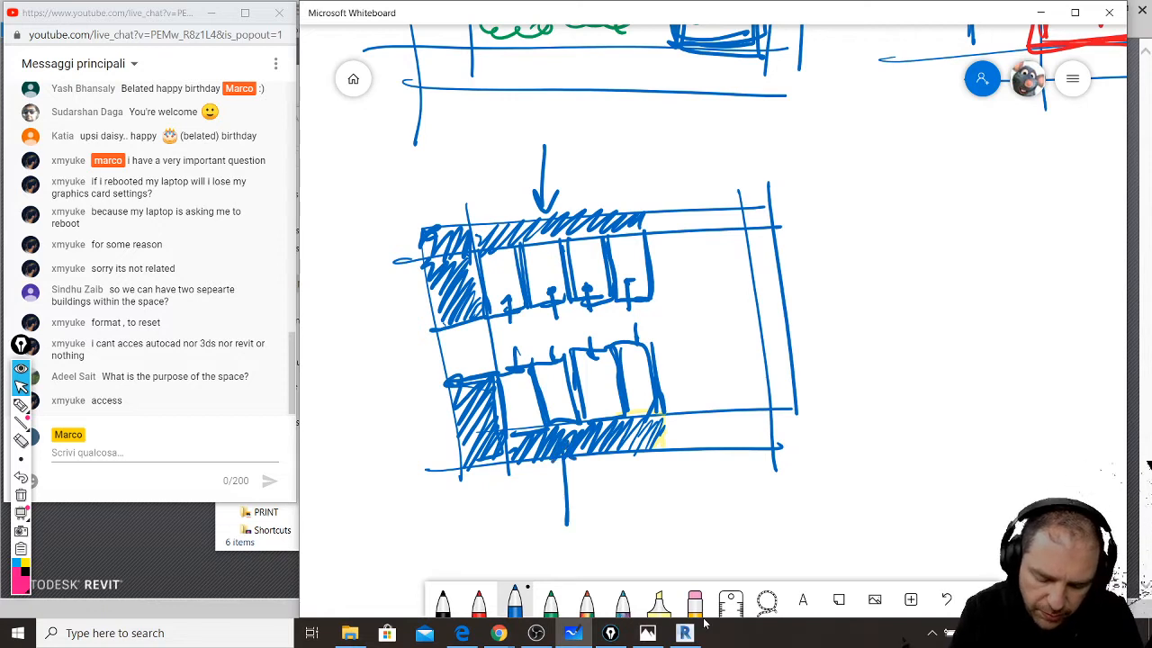
{"action": "mouse_move", "coordinate": [592, 490]}
{"action": "left_mouse_down"}
{"action": "mouse_move", "coordinate": [620, 513]}
{"action": "mouse_move", "coordinate": [646, 504]}
{"action": "left_mouse_up"}
{"action": "mouse_move", "coordinate": [640, 495]}
{"action": "left_mouse_down"}
{"action": "mouse_move", "coordinate": [639, 517]}
{"action": "mouse_move", "coordinate": [648, 500]}
{"action": "left_mouse_up"}
{"action": "left_click_drag", "start_coordinate": [588, 158], "coordinate": [603, 178]}
{"action": "left_click_drag", "start_coordinate": [617, 153], "coordinate": [621, 174]}
{"action": "left_click_drag", "start_coordinate": [617, 164], "coordinate": [616, 183]}
{"action": "left_click_drag", "start_coordinate": [630, 160], "coordinate": [629, 161]}
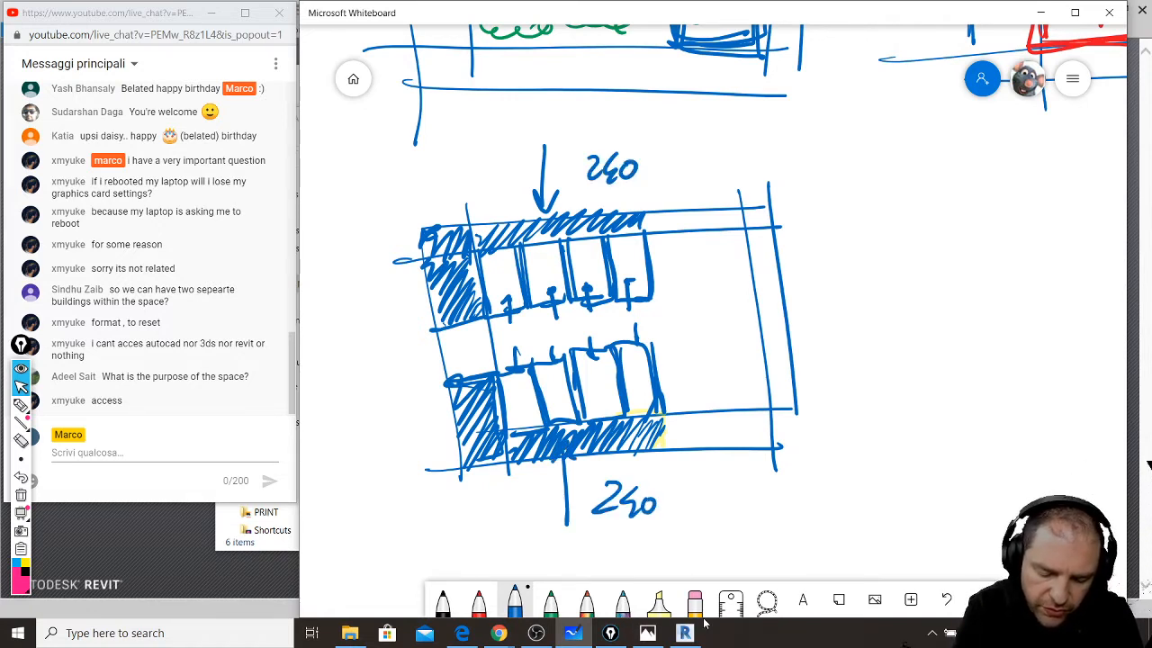
- Draw a leader off the top row and write the 200 Sqm note
{"action": "left_click_drag", "start_coordinate": [643, 282], "coordinate": [682, 318]}
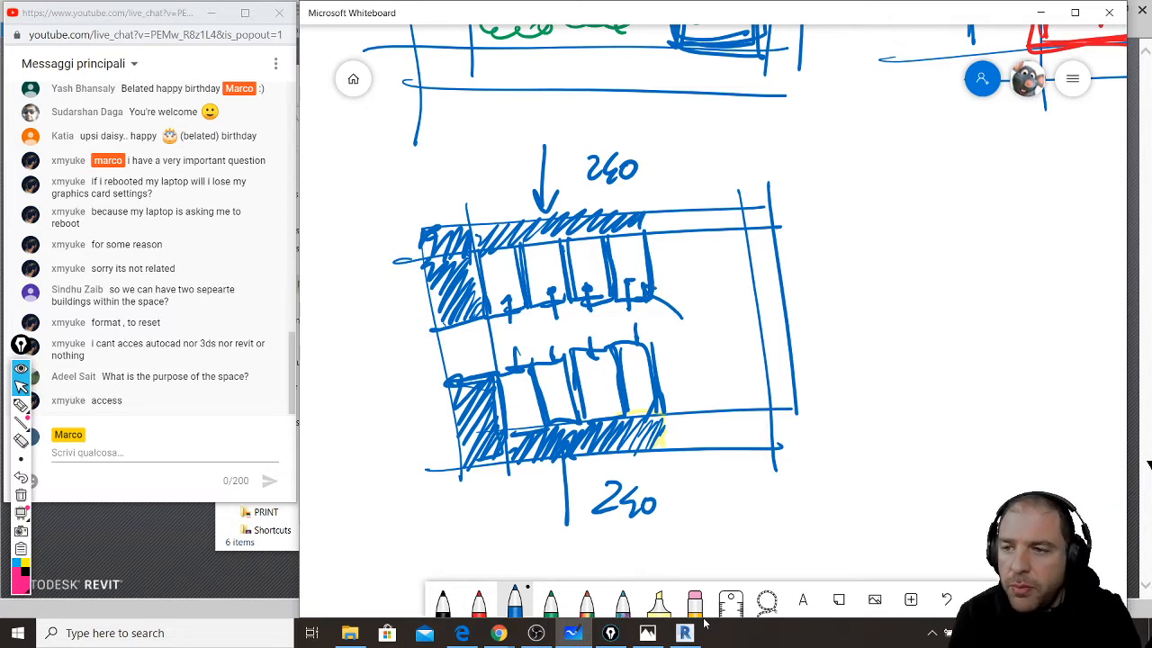
{"action": "mouse_move", "coordinate": [696, 311]}
{"action": "left_mouse_down"}
{"action": "mouse_move", "coordinate": [718, 328]}
{"action": "mouse_move", "coordinate": [722, 314]}
{"action": "left_mouse_up"}
{"action": "mouse_move", "coordinate": [740, 313]}
{"action": "left_mouse_down"}
{"action": "mouse_move", "coordinate": [705, 363]}
{"action": "mouse_move", "coordinate": [765, 356]}
{"action": "left_mouse_up"}
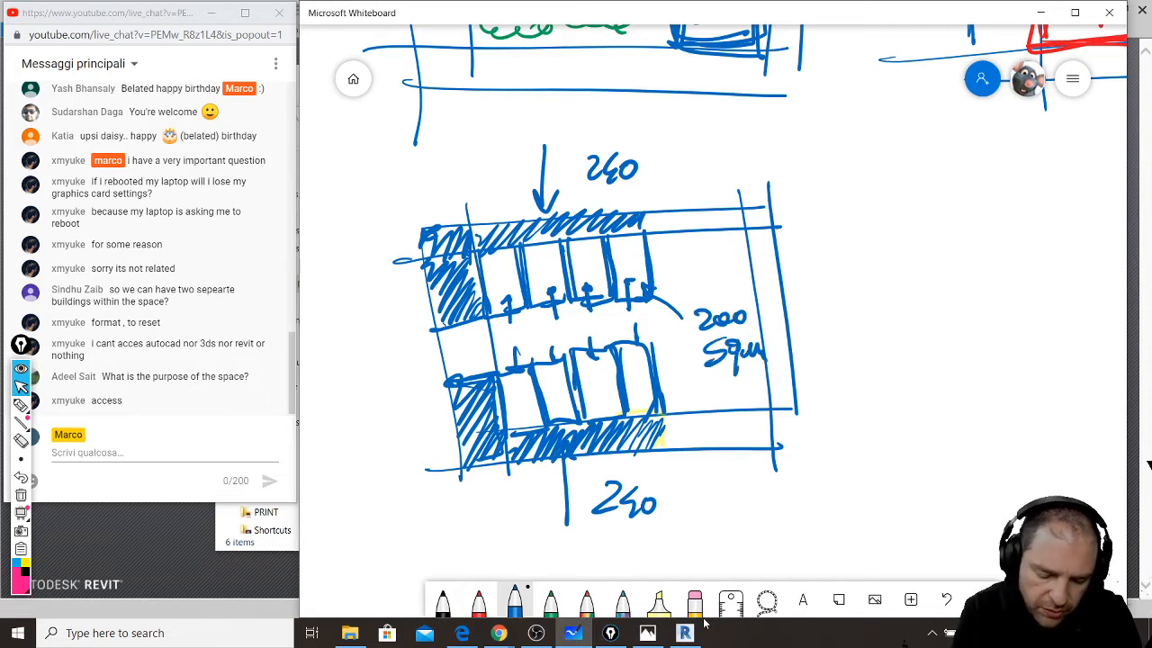
- Number the stalls 1–4 across the top row and 8–5 along the bottom row
{"action": "mouse_move", "coordinate": [504, 262]}
{"action": "left_mouse_down"}
{"action": "mouse_move", "coordinate": [509, 284]}
{"action": "mouse_move", "coordinate": [632, 271]}
{"action": "left_mouse_up"}
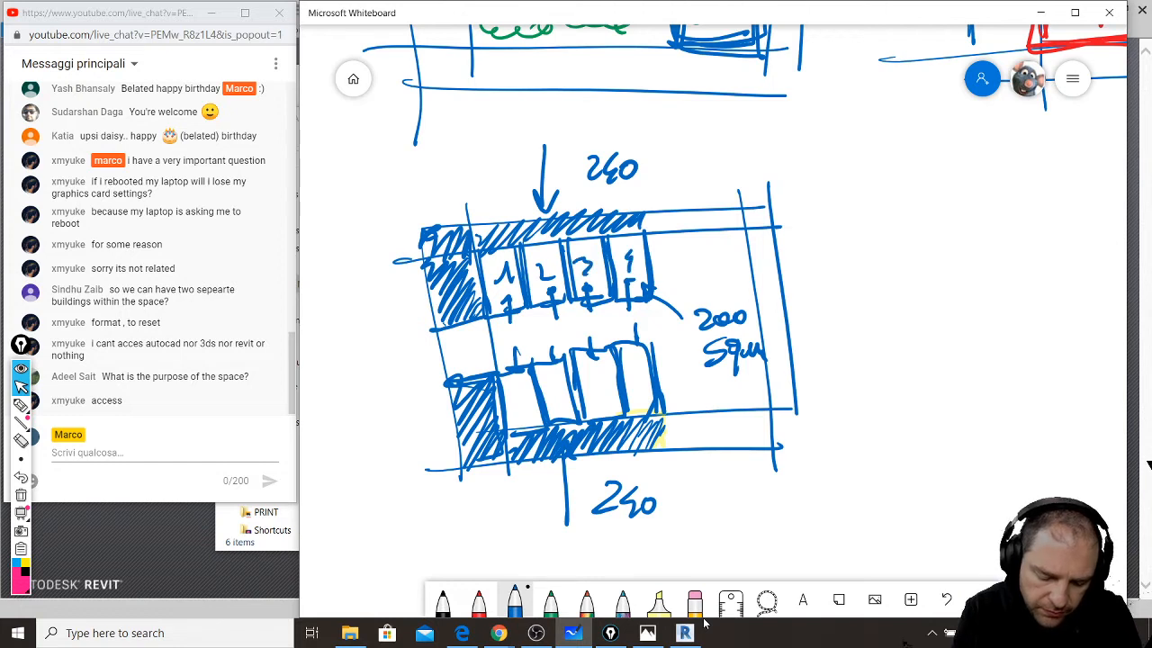
{"action": "mouse_move", "coordinate": [529, 389]}
{"action": "left_mouse_down"}
{"action": "mouse_move", "coordinate": [520, 405]}
{"action": "mouse_move", "coordinate": [597, 385]}
{"action": "left_mouse_up"}
{"action": "mouse_move", "coordinate": [628, 371]}
{"action": "left_mouse_down"}
{"action": "mouse_move", "coordinate": [628, 385]}
{"action": "mouse_move", "coordinate": [639, 365]}
{"action": "left_mouse_up"}
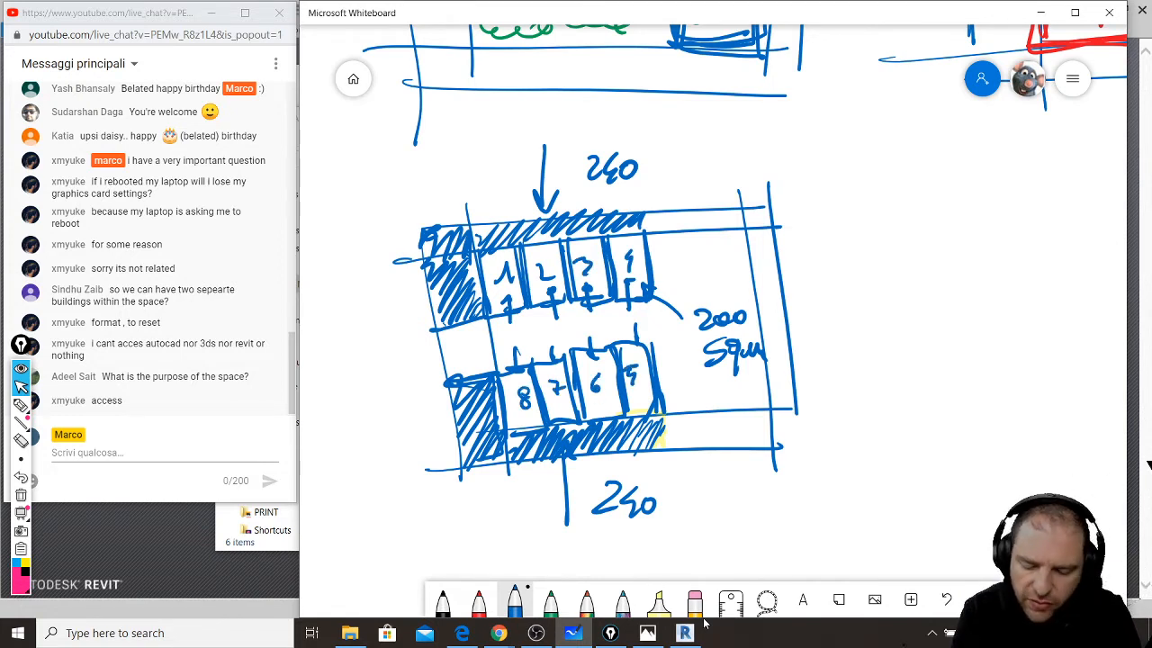
- Circle the 200 Sqm note and write 1600 Sqm beside it
{"action": "mouse_move", "coordinate": [747, 287]}
{"action": "left_mouse_down"}
{"action": "mouse_move", "coordinate": [666, 337]}
{"action": "mouse_move", "coordinate": [711, 286]}
{"action": "left_mouse_up"}
{"action": "mouse_move", "coordinate": [853, 297]}
{"action": "left_mouse_down"}
{"action": "mouse_move", "coordinate": [835, 342]}
{"action": "mouse_move", "coordinate": [880, 326]}
{"action": "mouse_move", "coordinate": [914, 342]}
{"action": "left_mouse_up"}
{"action": "mouse_move", "coordinate": [937, 315]}
{"action": "left_mouse_down"}
{"action": "mouse_move", "coordinate": [955, 317]}
{"action": "mouse_move", "coordinate": [932, 349]}
{"action": "mouse_move", "coordinate": [956, 368]}
{"action": "mouse_move", "coordinate": [1019, 349]}
{"action": "left_mouse_up"}
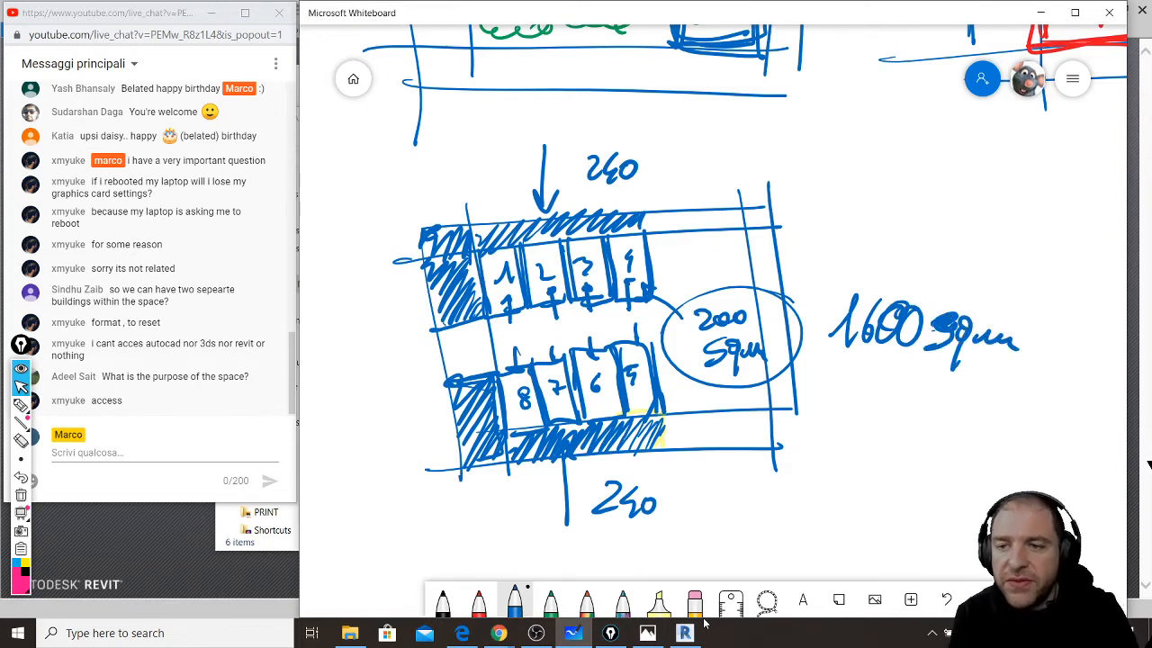
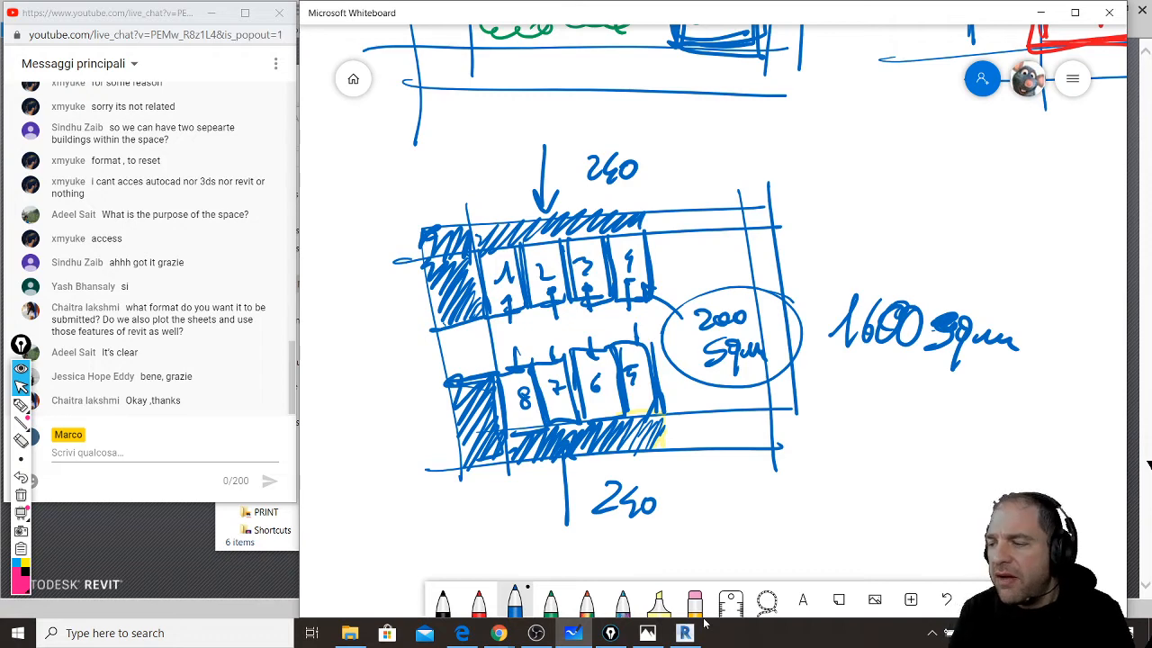
- Open the board last edited at 1:40 PM from the Whiteboard gallery
{"action": "left_click", "coordinate": [354, 80]}
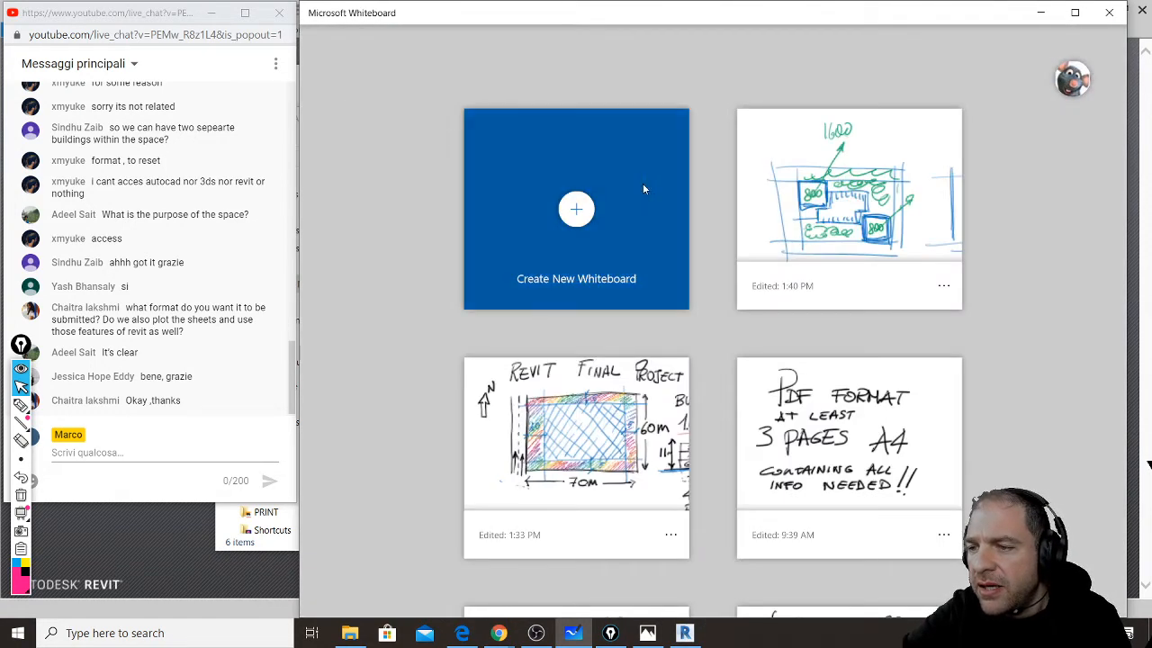
{"action": "left_click", "coordinate": [896, 207]}
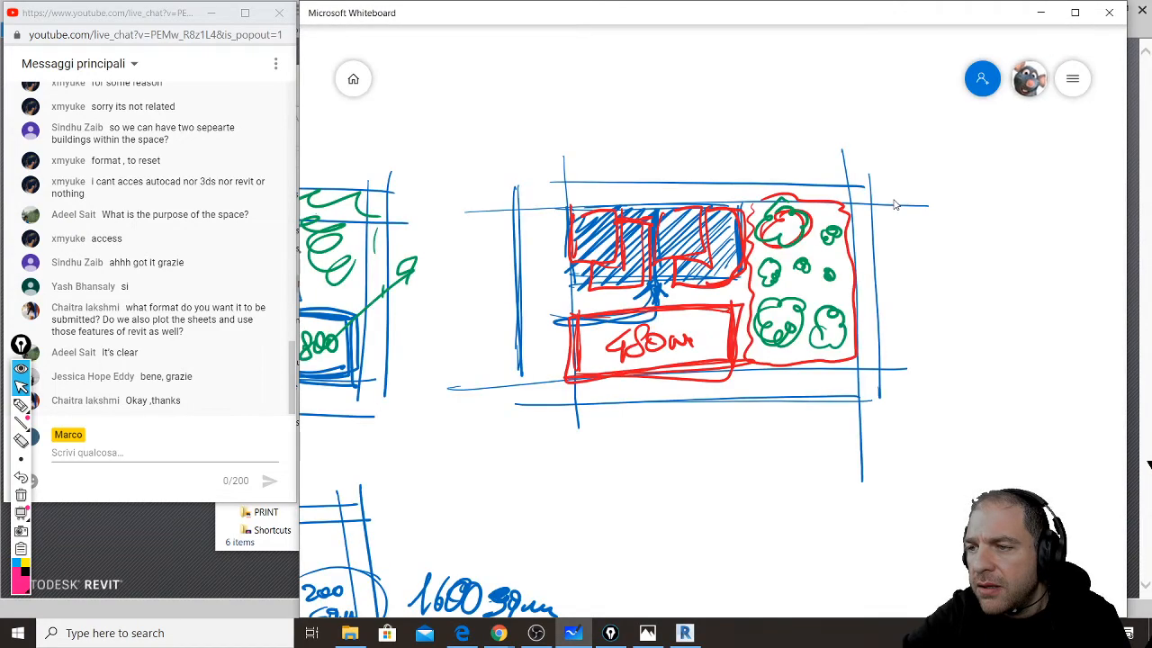
{"action": "scroll", "coordinate": [851, 312], "scroll_direction": "down", "scroll_amount": 1}
{"action": "scroll", "coordinate": [850, 312], "scroll_direction": "up", "scroll_amount": 2}
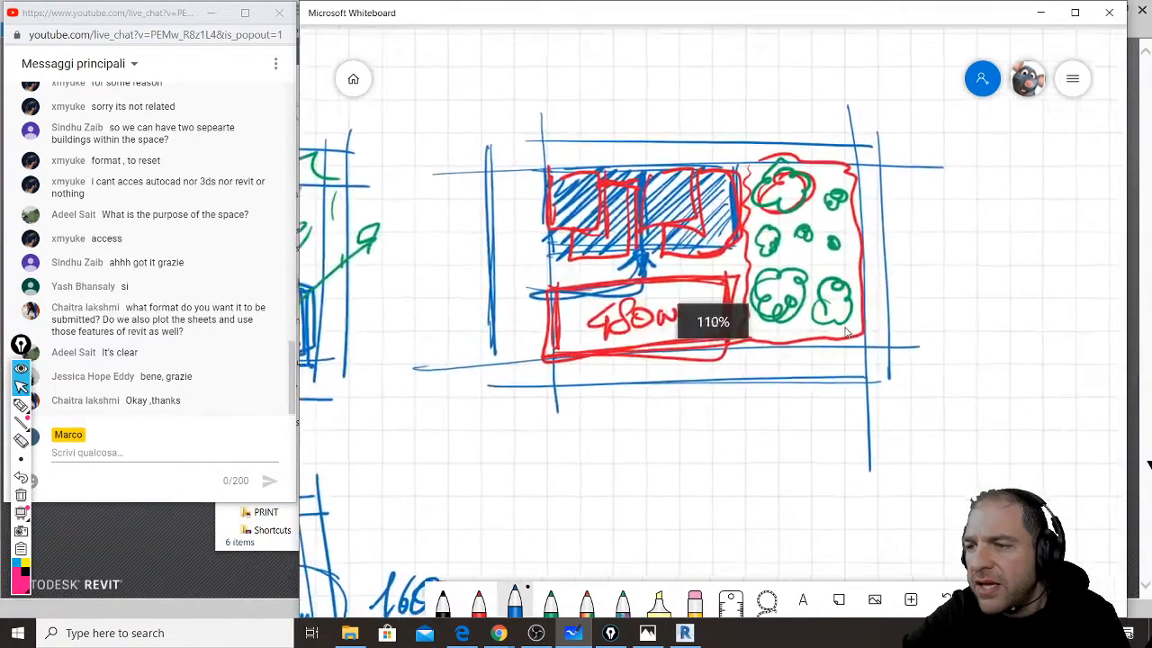
{"action": "scroll", "coordinate": [848, 319], "scroll_direction": "down", "scroll_amount": 5}
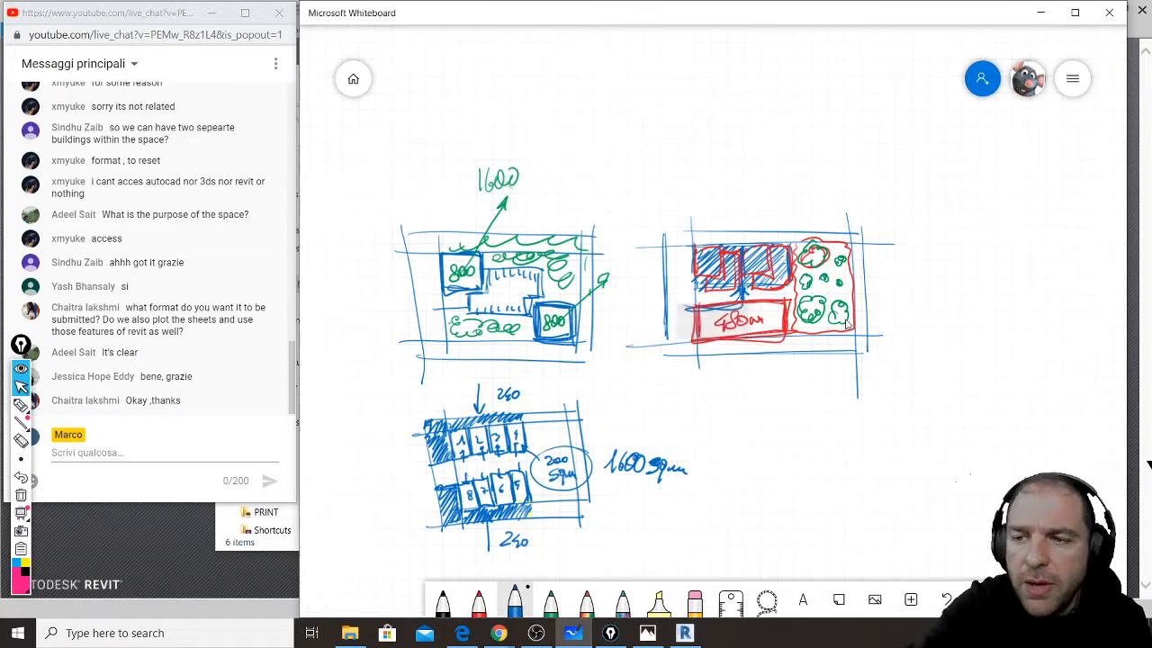
- Undo every sketch until that board is blank, then open the REVIT Final Project board
{"action": "key", "text": "ctrl+z"}
{"action": "key", "text": "ctrl+z"}
{"action": "key", "text": "ctrl+z"}
{"action": "key", "text": "ctrl+z"}
{"action": "key", "text": "ctrl+z"}
{"action": "key", "text": "ctrl+z"}
{"action": "key", "text": "ctrl+z"}
{"action": "key", "text": "ctrl+z"}
{"action": "key", "text": "ctrl+z"}
{"action": "key", "text": "ctrl+z"}
{"action": "key", "text": "ctrl+z"}
{"action": "key", "text": "ctrl+z"}
{"action": "key", "text": "ctrl+z"}
{"action": "key", "text": "ctrl+z"}
{"action": "key", "text": "ctrl+z"}
{"action": "key", "text": "ctrl+z"}
{"action": "key", "text": "ctrl+z"}
{"action": "key", "text": "ctrl+z"}
{"action": "key", "text": "ctrl+z"}
{"action": "key", "text": "ctrl+z"}
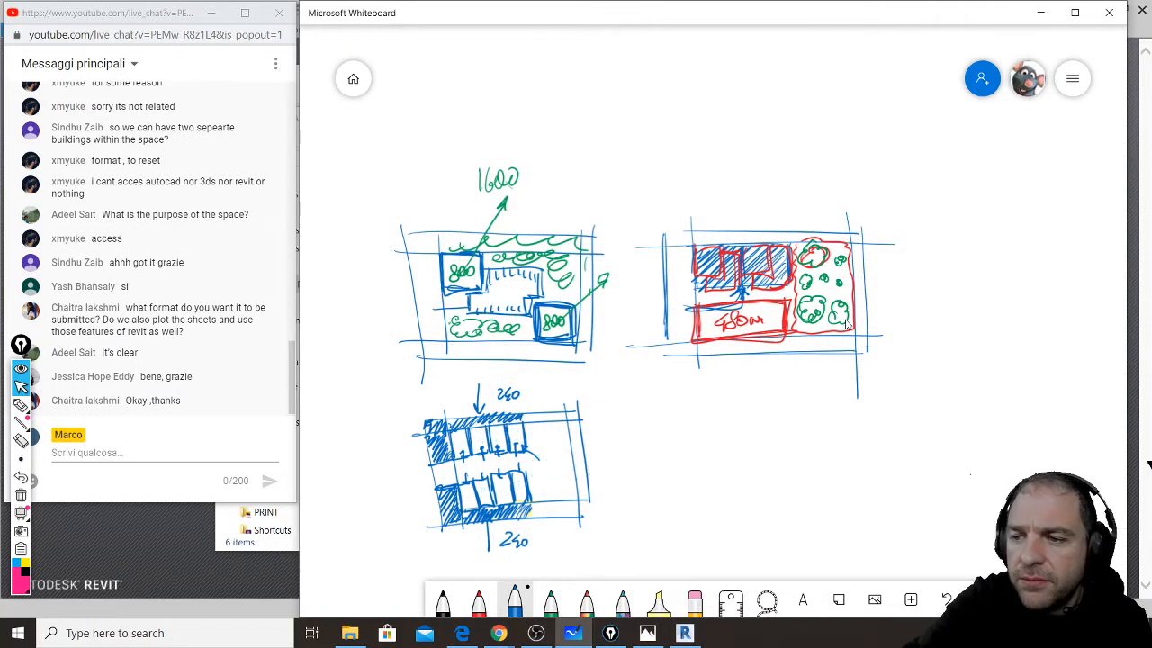
{"action": "key", "text": "ctrl+z"}
{"action": "key", "text": "ctrl+z"}
{"action": "key", "text": "ctrl+z"}
{"action": "key", "text": "ctrl+z"}
{"action": "key", "text": "ctrl+z"}
{"action": "key", "text": "ctrl+z"}
{"action": "key", "text": "ctrl+z"}
{"action": "key", "text": "ctrl+z"}
{"action": "key", "text": "ctrl+z"}
{"action": "key", "text": "ctrl+z"}
{"action": "key", "text": "ctrl+z"}
{"action": "key", "text": "ctrl+z"}
{"action": "key", "text": "ctrl+z"}
{"action": "key", "text": "ctrl+z"}
{"action": "key", "text": "ctrl+z"}
{"action": "key", "text": "ctrl+z"}
{"action": "key", "text": "ctrl+z"}
{"action": "key", "text": "ctrl+z"}
{"action": "key", "text": "ctrl+z"}
{"action": "key", "text": "ctrl+z"}
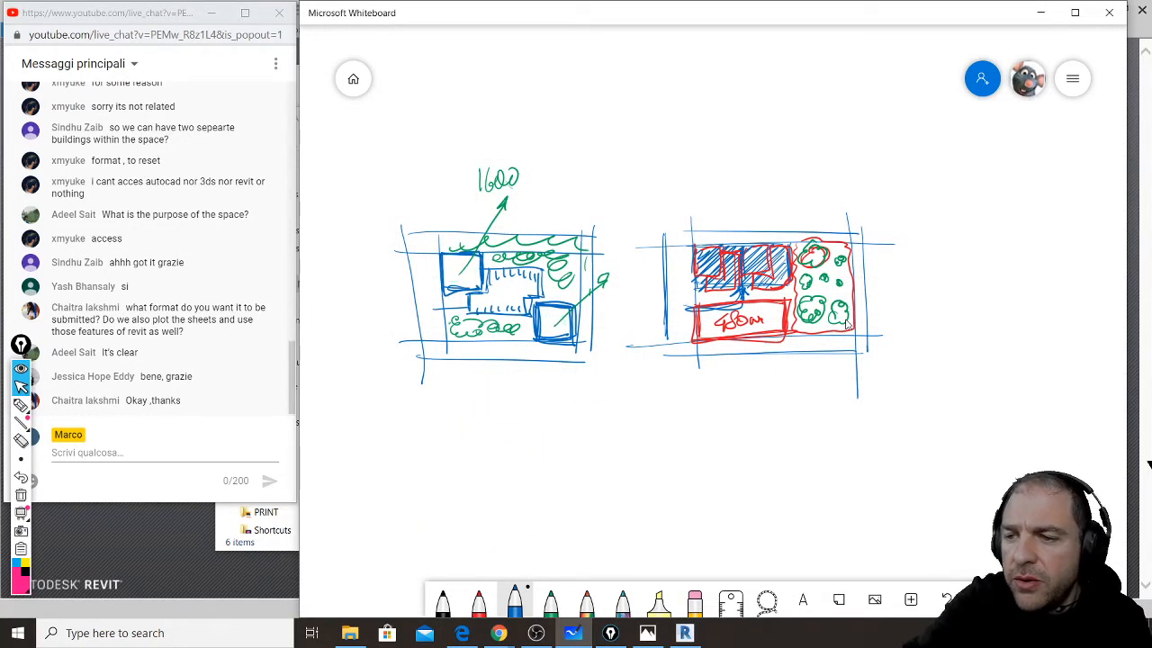
{"action": "key", "text": "ctrl+z"}
{"action": "key", "text": "ctrl+z"}
{"action": "key", "text": "ctrl+z"}
{"action": "key", "text": "ctrl+z"}
{"action": "key", "text": "ctrl+z"}
{"action": "key", "text": "ctrl+z"}
{"action": "key", "text": "ctrl+z"}
{"action": "key", "text": "ctrl+z"}
{"action": "key", "text": "ctrl+z"}
{"action": "key", "text": "ctrl+z"}
{"action": "key", "text": "ctrl+z"}
{"action": "key", "text": "ctrl+z"}
{"action": "key", "text": "ctrl+z"}
{"action": "key", "text": "ctrl+z"}
{"action": "key", "text": "ctrl+z"}
{"action": "key", "text": "ctrl+z"}
{"action": "key", "text": "ctrl+z"}
{"action": "key", "text": "ctrl+z"}
{"action": "key", "text": "ctrl+z"}
{"action": "key", "text": "ctrl+z"}
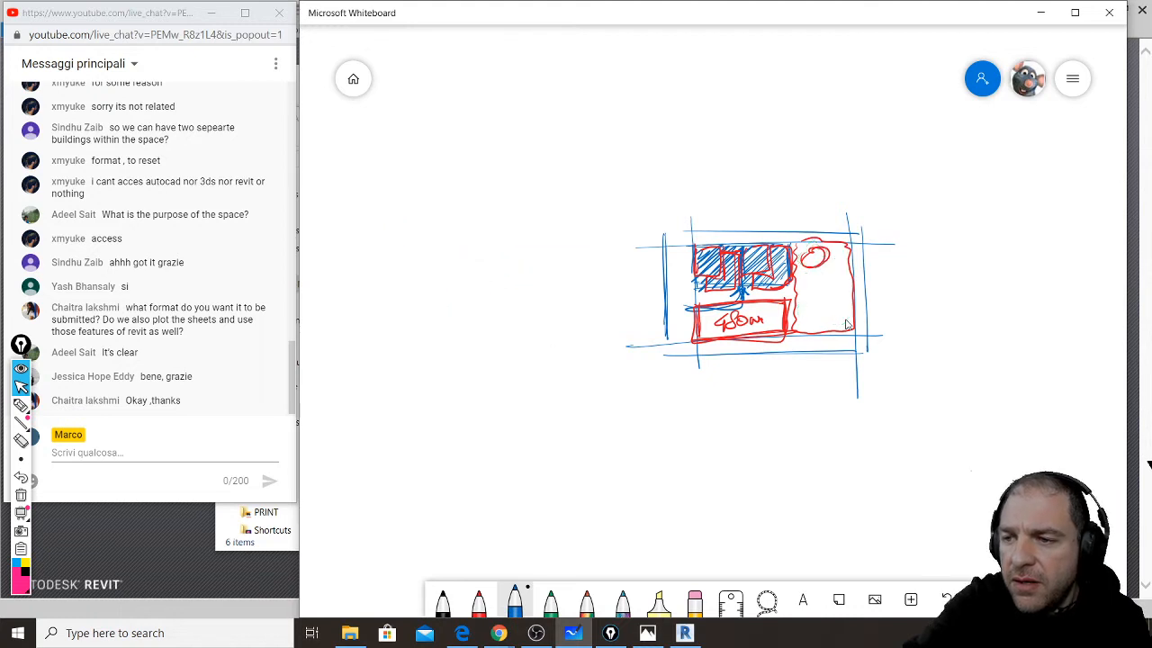
{"action": "key", "text": "ctrl+z"}
{"action": "key", "text": "ctrl+z"}
{"action": "key", "text": "ctrl+z"}
{"action": "key", "text": "ctrl+z"}
{"action": "key", "text": "ctrl+z"}
{"action": "key", "text": "ctrl+z"}
{"action": "key", "text": "ctrl+z"}
{"action": "key", "text": "ctrl+z"}
{"action": "key", "text": "ctrl+z"}
{"action": "key", "text": "ctrl+z"}
{"action": "key", "text": "ctrl+z"}
{"action": "key", "text": "ctrl+z"}
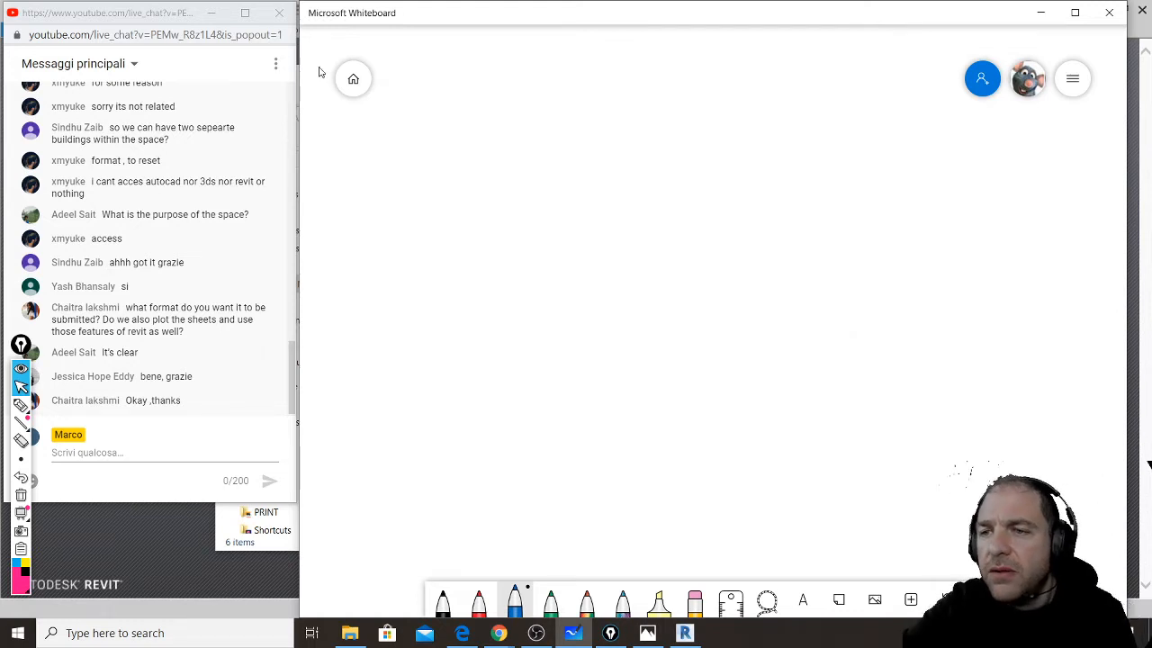
{"action": "left_click", "coordinate": [353, 80]}
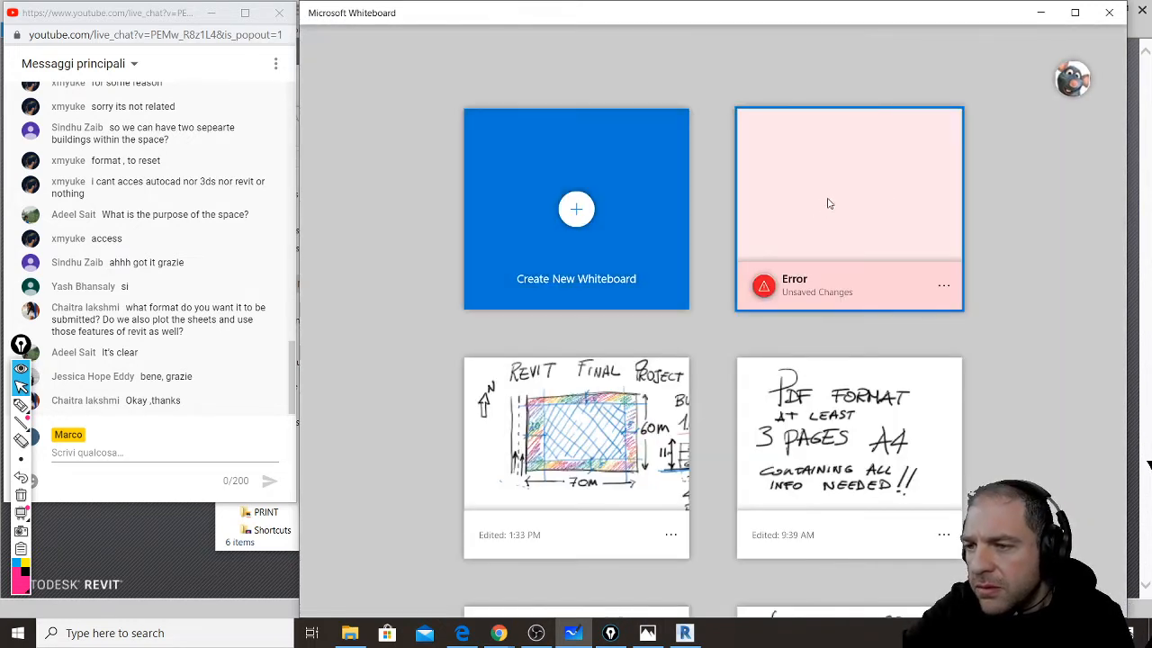
{"action": "left_click", "coordinate": [635, 369]}
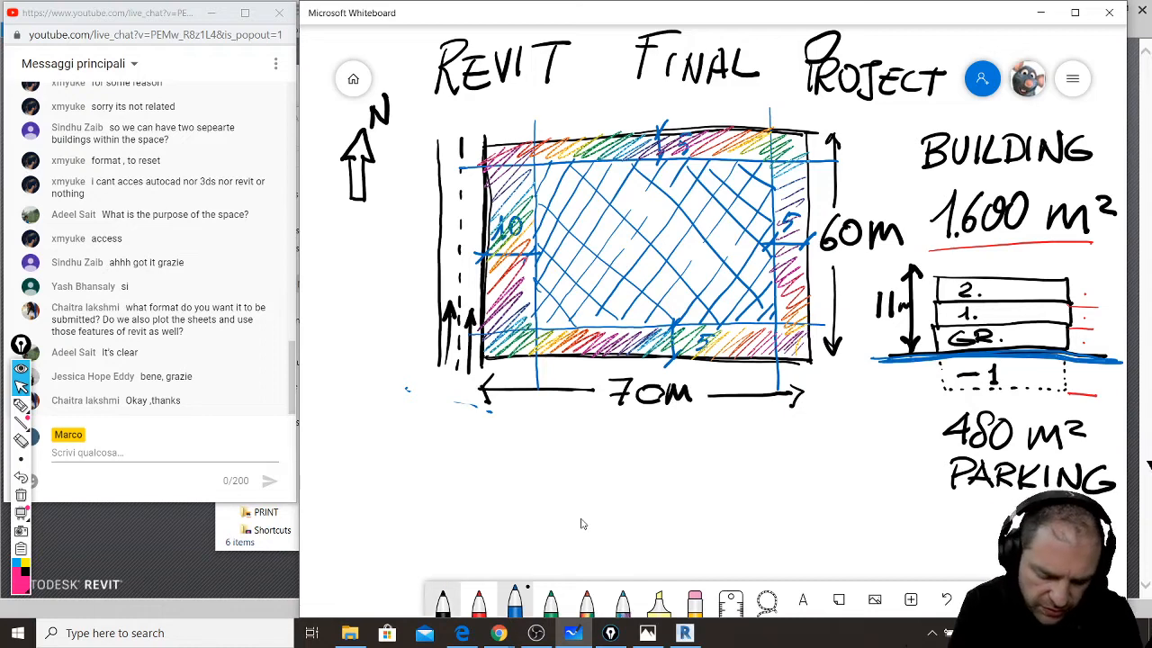
- In black ink, handwrite 'FINAL SUBMISSION IS IN' below the site drawing
{"action": "left_click", "coordinate": [443, 602]}
{"action": "mouse_move", "coordinate": [370, 439]}
{"action": "left_mouse_down"}
{"action": "mouse_move", "coordinate": [369, 474]}
{"action": "mouse_move", "coordinate": [394, 439]}
{"action": "left_mouse_up"}
{"action": "mouse_move", "coordinate": [373, 455]}
{"action": "left_mouse_down"}
{"action": "mouse_move", "coordinate": [391, 454]}
{"action": "mouse_move", "coordinate": [401, 473]}
{"action": "left_mouse_up"}
{"action": "mouse_move", "coordinate": [413, 471]}
{"action": "left_mouse_down"}
{"action": "mouse_move", "coordinate": [417, 445]}
{"action": "mouse_move", "coordinate": [439, 445]}
{"action": "left_mouse_up"}
{"action": "mouse_move", "coordinate": [455, 437]}
{"action": "left_mouse_down"}
{"action": "mouse_move", "coordinate": [445, 469]}
{"action": "mouse_move", "coordinate": [460, 468]}
{"action": "left_mouse_up"}
{"action": "left_click_drag", "start_coordinate": [448, 461], "coordinate": [459, 460]}
{"action": "mouse_move", "coordinate": [473, 438]}
{"action": "left_mouse_down"}
{"action": "mouse_move", "coordinate": [467, 466]}
{"action": "mouse_move", "coordinate": [487, 465]}
{"action": "left_mouse_up"}
{"action": "left_click_drag", "start_coordinate": [399, 487], "coordinate": [378, 508]}
{"action": "left_click_drag", "start_coordinate": [405, 487], "coordinate": [423, 509]}
{"action": "left_click_drag", "start_coordinate": [431, 486], "coordinate": [430, 510]}
{"action": "mouse_move", "coordinate": [430, 486]}
{"action": "left_mouse_down"}
{"action": "mouse_move", "coordinate": [430, 511]}
{"action": "mouse_move", "coordinate": [487, 508]}
{"action": "left_mouse_up"}
{"action": "mouse_move", "coordinate": [513, 483]}
{"action": "left_mouse_down"}
{"action": "mouse_move", "coordinate": [502, 506]}
{"action": "mouse_move", "coordinate": [544, 504]}
{"action": "left_mouse_up"}
{"action": "mouse_move", "coordinate": [569, 483]}
{"action": "left_mouse_down"}
{"action": "mouse_move", "coordinate": [603, 480]}
{"action": "mouse_move", "coordinate": [660, 503]}
{"action": "mouse_move", "coordinate": [686, 486]}
{"action": "mouse_move", "coordinate": [677, 503]}
{"action": "left_mouse_up"}
{"action": "left_click_drag", "start_coordinate": [763, 479], "coordinate": [754, 506]}
{"action": "left_click_drag", "start_coordinate": [775, 481], "coordinate": [771, 506]}
{"action": "left_click_drag", "start_coordinate": [773, 483], "coordinate": [793, 477]}
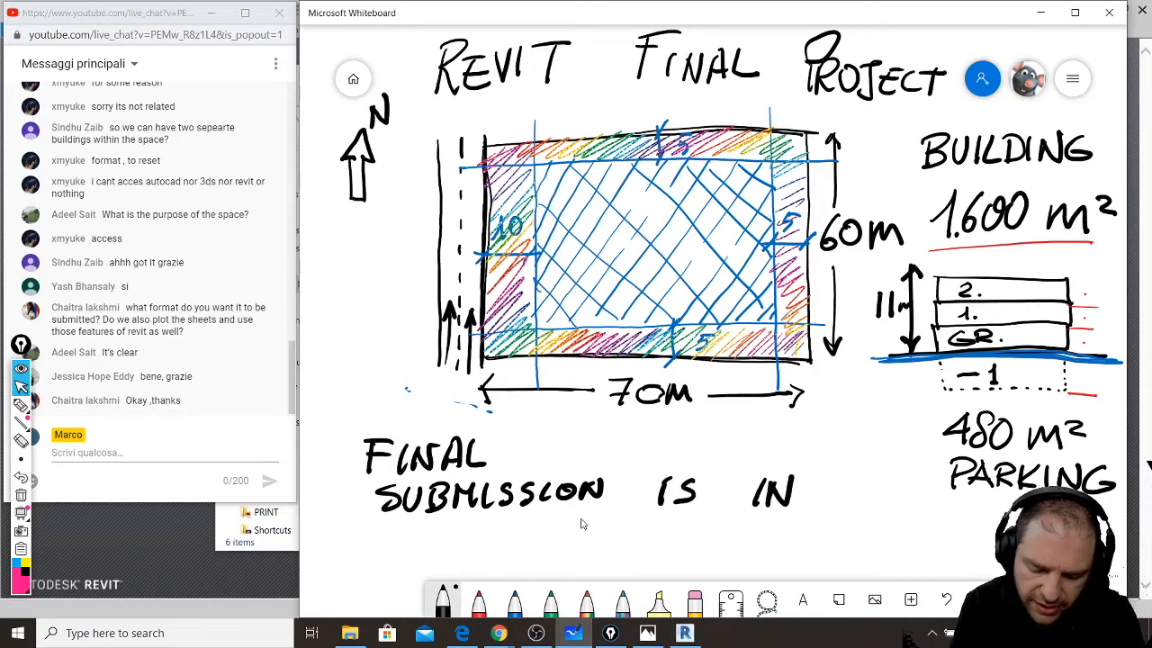
- Finish the note by writing 'PDF FORMAT' on the line beneath
{"action": "left_click_drag", "start_coordinate": [384, 535], "coordinate": [381, 574]}
{"action": "mouse_move", "coordinate": [365, 538]}
{"action": "left_mouse_down"}
{"action": "mouse_move", "coordinate": [386, 561]}
{"action": "mouse_move", "coordinate": [423, 572]}
{"action": "left_mouse_up"}
{"action": "mouse_move", "coordinate": [452, 534]}
{"action": "left_mouse_down"}
{"action": "mouse_move", "coordinate": [450, 571]}
{"action": "mouse_move", "coordinate": [475, 533]}
{"action": "left_mouse_up"}
{"action": "left_click_drag", "start_coordinate": [455, 550], "coordinate": [477, 549]}
{"action": "mouse_move", "coordinate": [553, 538]}
{"action": "left_mouse_down"}
{"action": "mouse_move", "coordinate": [547, 569]}
{"action": "mouse_move", "coordinate": [585, 525]}
{"action": "left_mouse_up"}
{"action": "mouse_move", "coordinate": [575, 541]}
{"action": "left_mouse_down"}
{"action": "mouse_move", "coordinate": [565, 563]}
{"action": "mouse_move", "coordinate": [594, 563]}
{"action": "left_mouse_up"}
{"action": "mouse_move", "coordinate": [605, 531]}
{"action": "left_mouse_down"}
{"action": "mouse_move", "coordinate": [602, 565]}
{"action": "mouse_move", "coordinate": [618, 551]}
{"action": "left_mouse_up"}
{"action": "mouse_move", "coordinate": [642, 530]}
{"action": "left_mouse_down"}
{"action": "mouse_move", "coordinate": [642, 560]}
{"action": "mouse_move", "coordinate": [707, 546]}
{"action": "left_mouse_up"}
{"action": "left_click_drag", "start_coordinate": [706, 529], "coordinate": [743, 526]}
{"action": "left_click_drag", "start_coordinate": [719, 529], "coordinate": [716, 565]}
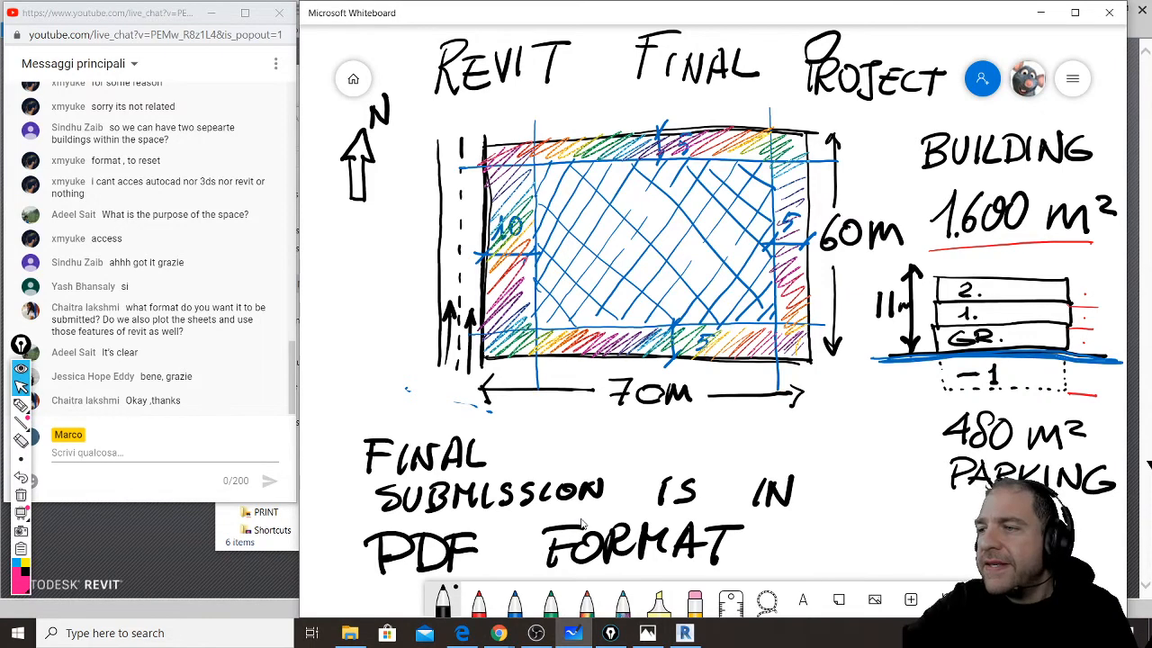
- Export the board as a PNG, overwriting REVIT FINAL PROJECT.png on the Desktop
{"action": "left_click", "coordinate": [1073, 79]}
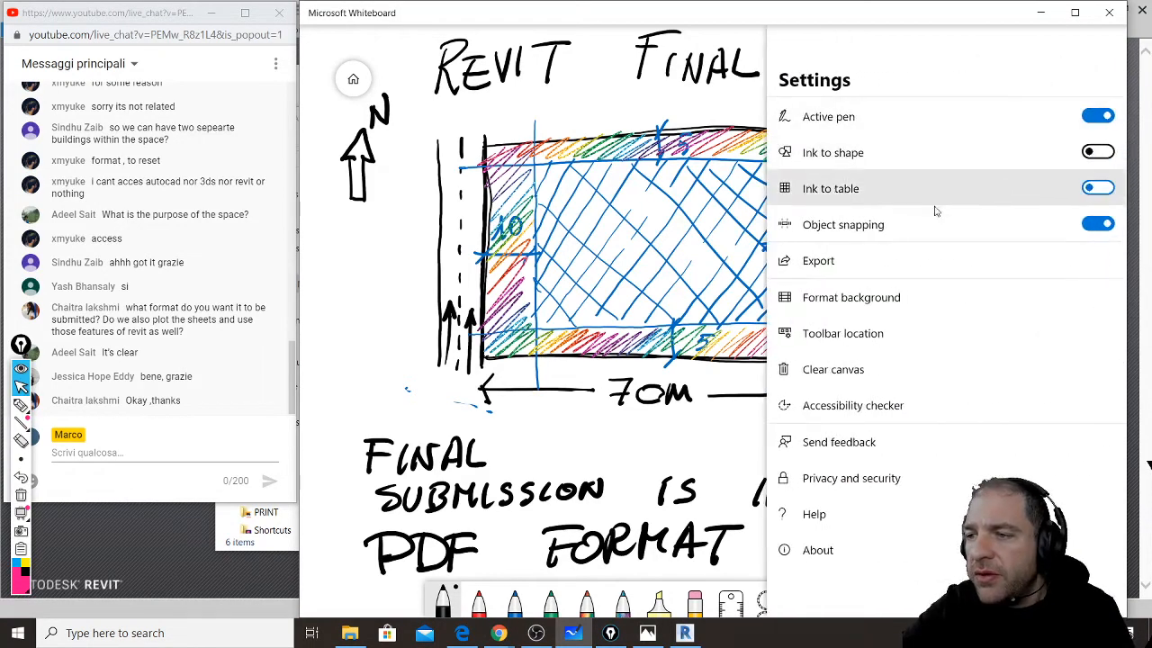
{"action": "left_click", "coordinate": [915, 270]}
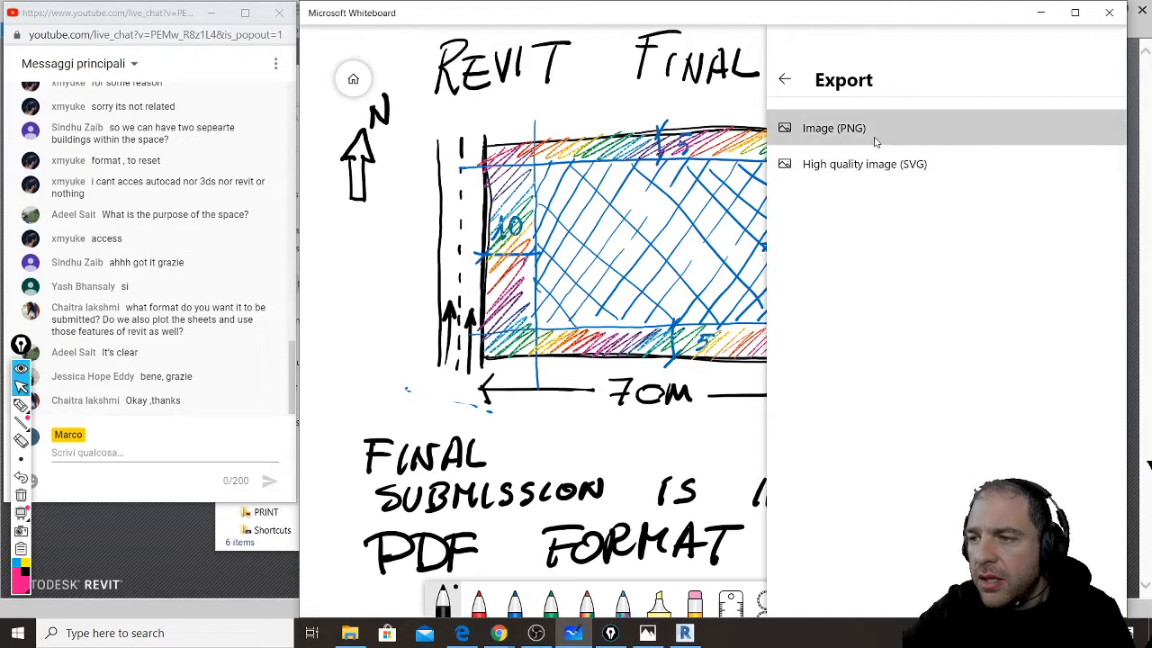
{"action": "left_click", "coordinate": [875, 133]}
{"action": "double_click", "coordinate": [540, 106]}
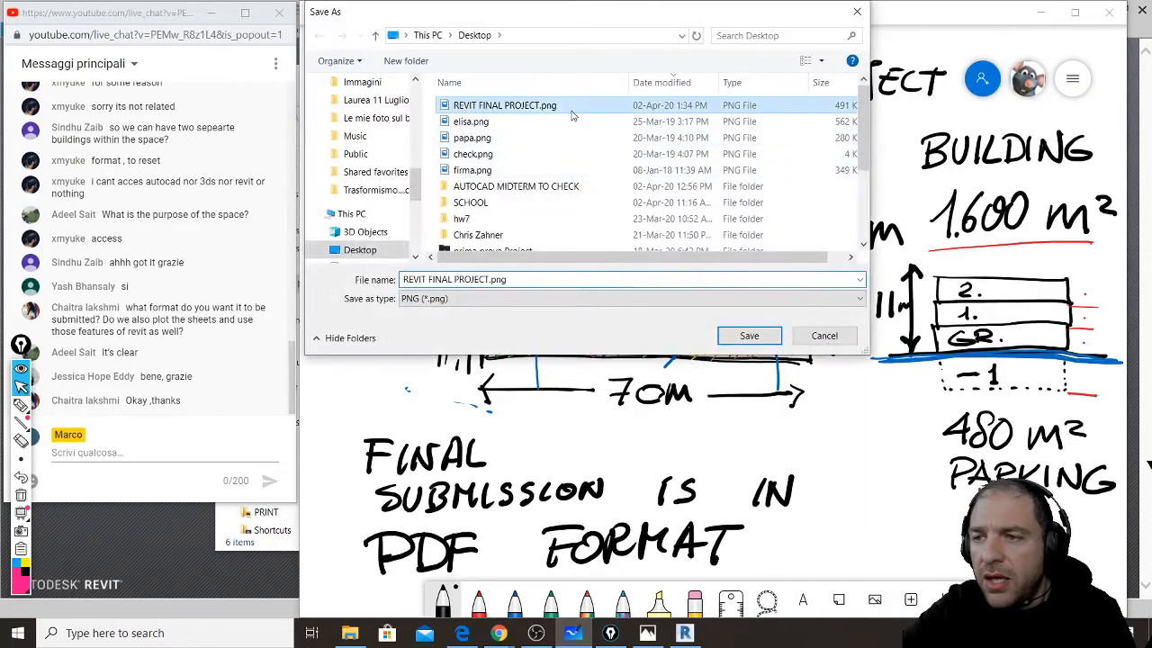
{"action": "left_click", "coordinate": [620, 324]}
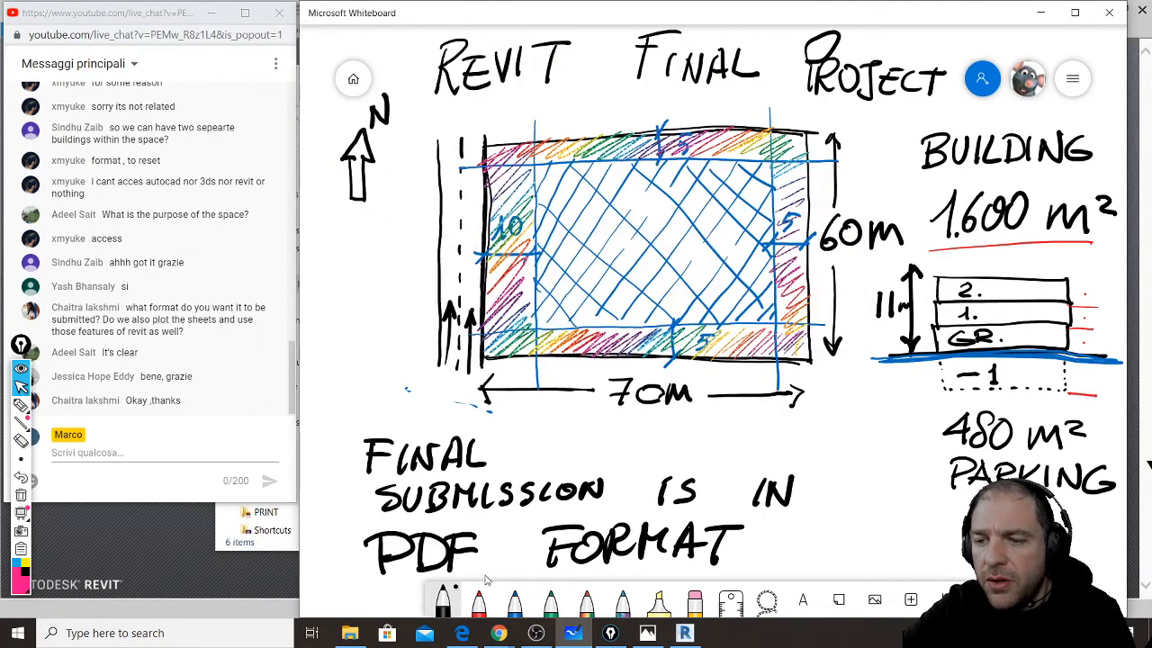
{"action": "left_click", "coordinate": [462, 632]}
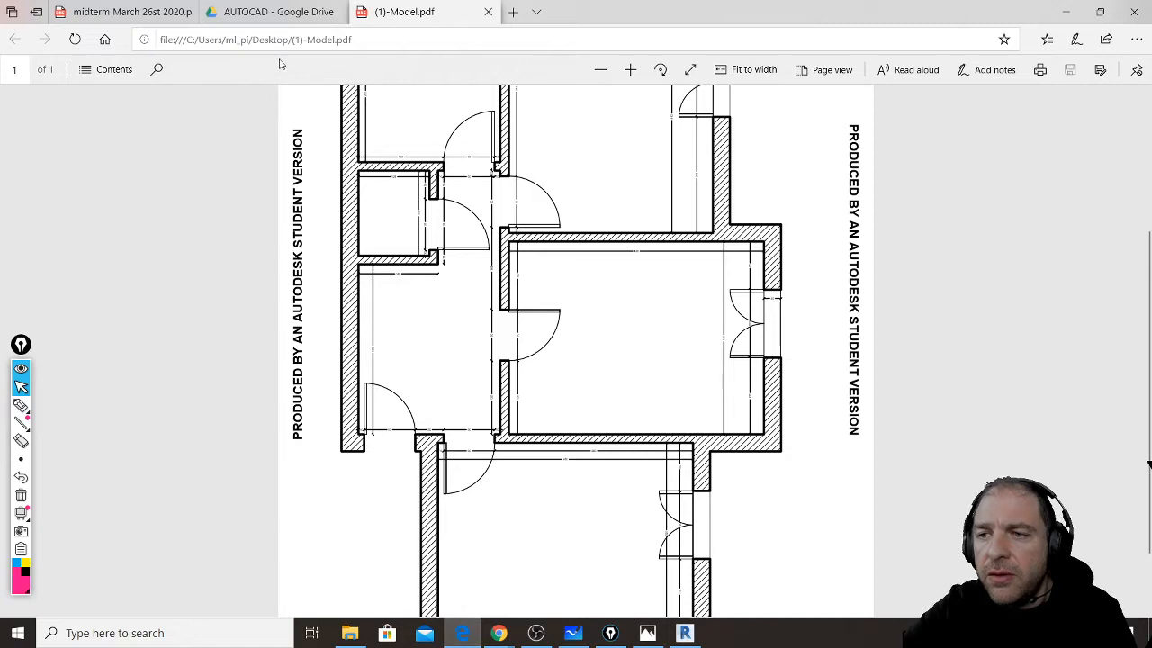
- In Drive, go to the REVIT folder and drag REVIT FINAL PROJECT.png from the desktop into it
{"action": "left_click", "coordinate": [270, 14]}
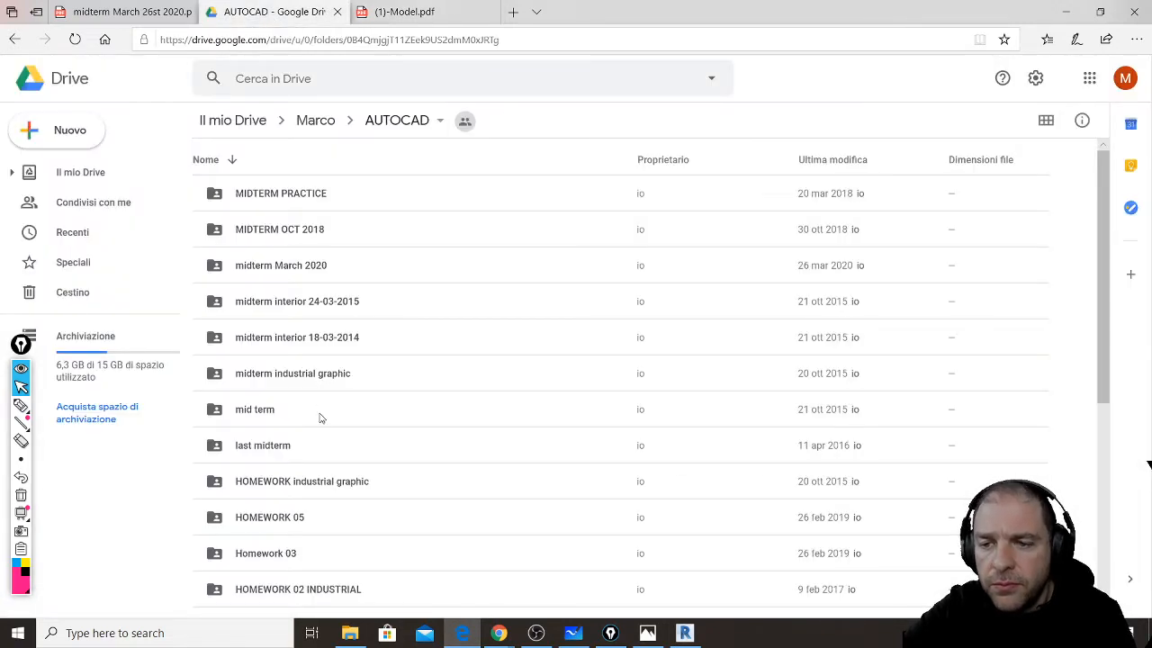
{"action": "scroll", "coordinate": [301, 441], "scroll_direction": "down", "scroll_amount": 2}
{"action": "scroll", "coordinate": [297, 429], "scroll_direction": "down", "scroll_amount": 4}
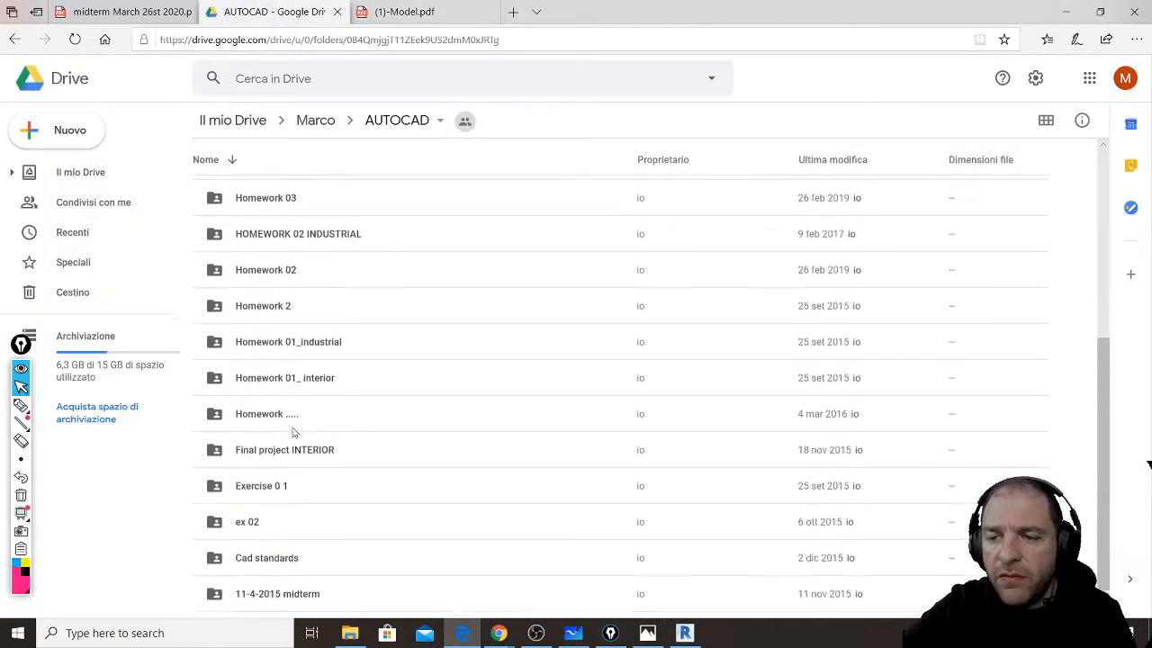
{"action": "scroll", "coordinate": [307, 495], "scroll_direction": "up", "scroll_amount": 4}
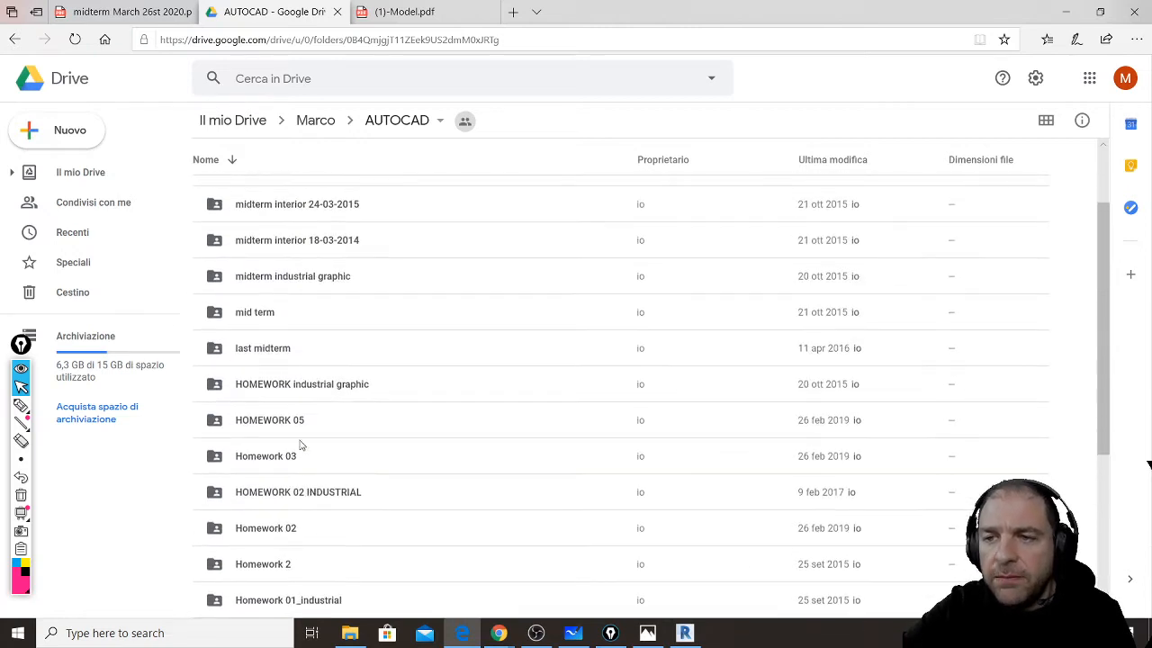
{"action": "left_click", "coordinate": [324, 121]}
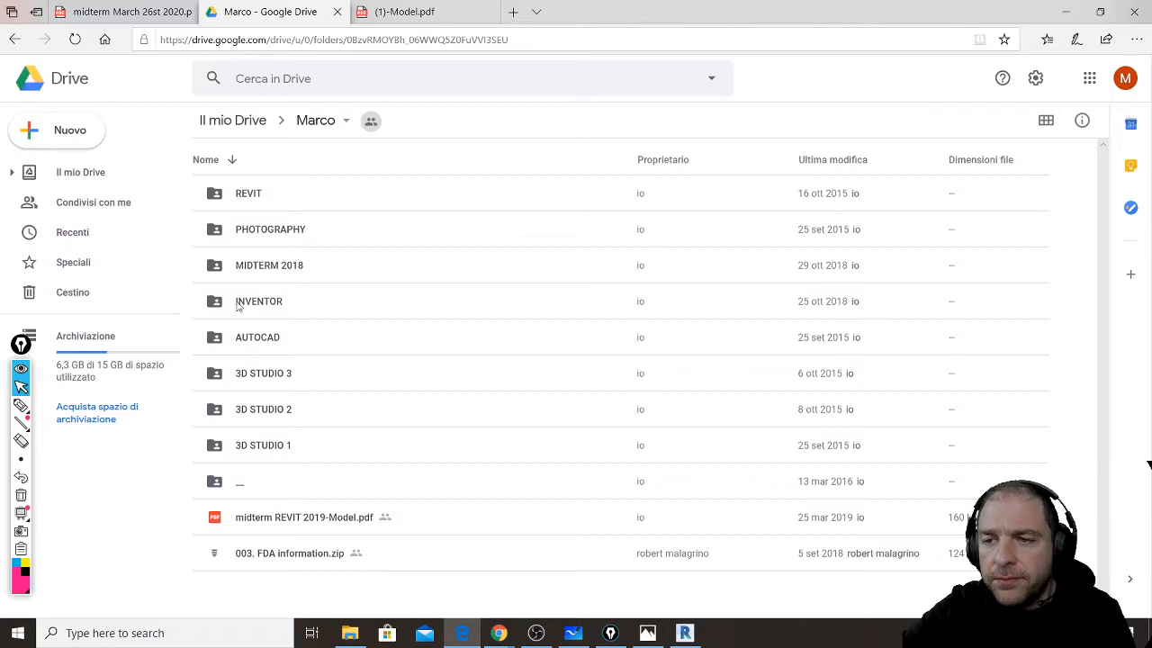
{"action": "left_click", "coordinate": [225, 192]}
{"action": "double_click", "coordinate": [225, 192]}
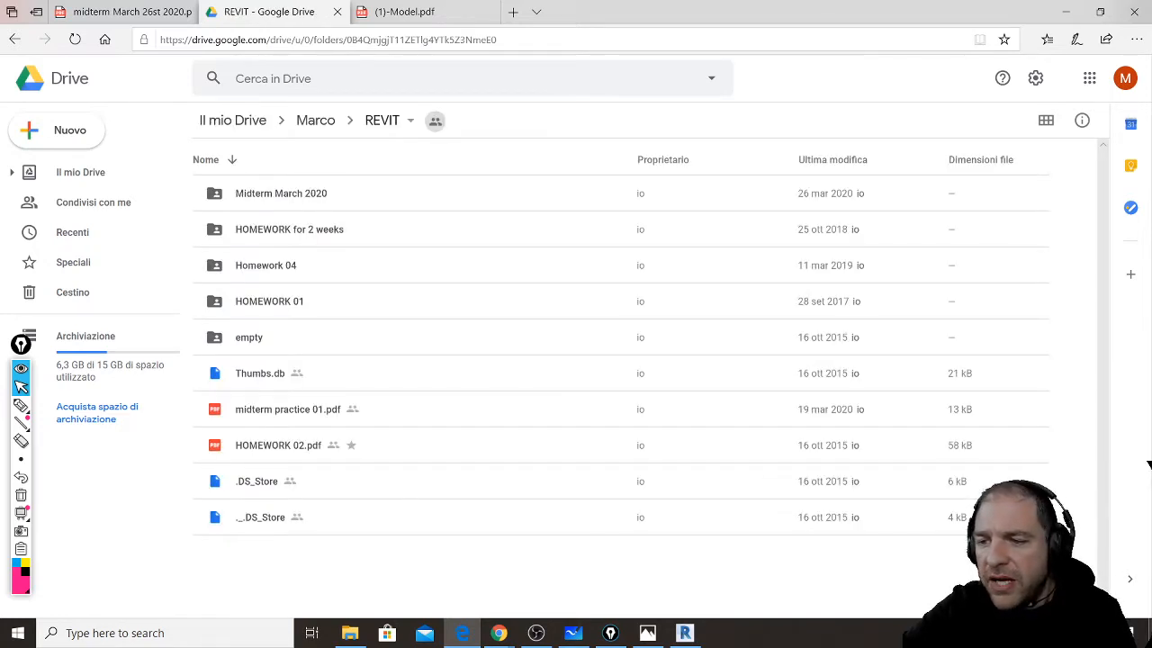
{"action": "left_click", "coordinate": [461, 632]}
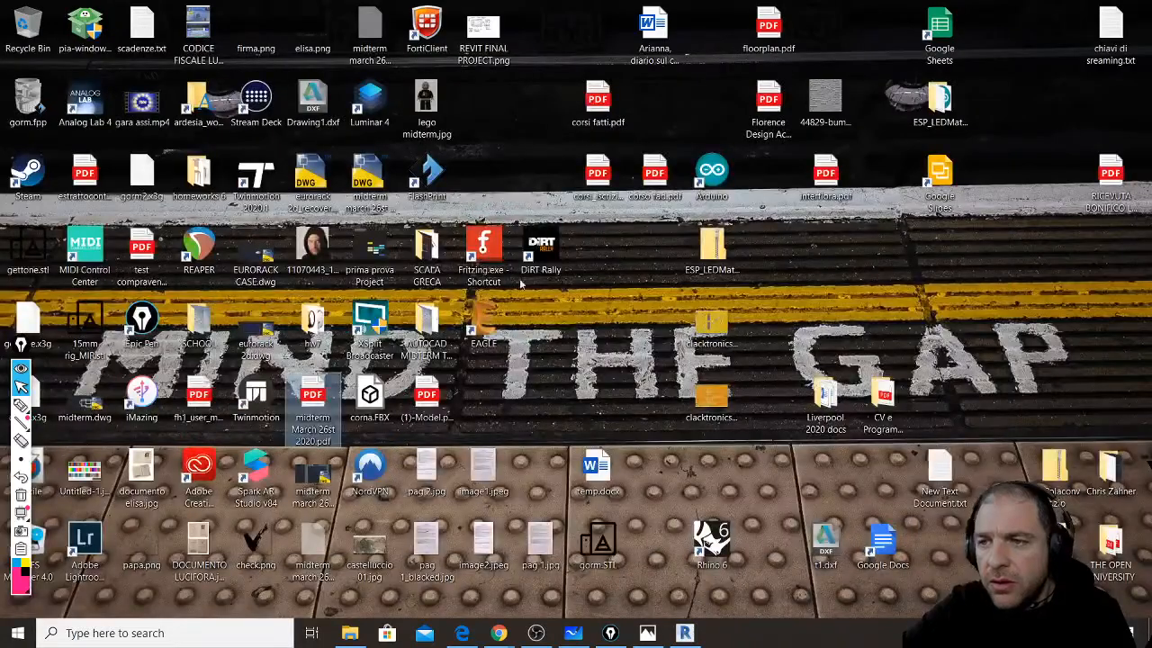
{"action": "left_click_drag", "start_coordinate": [486, 27], "coordinate": [457, 562]}
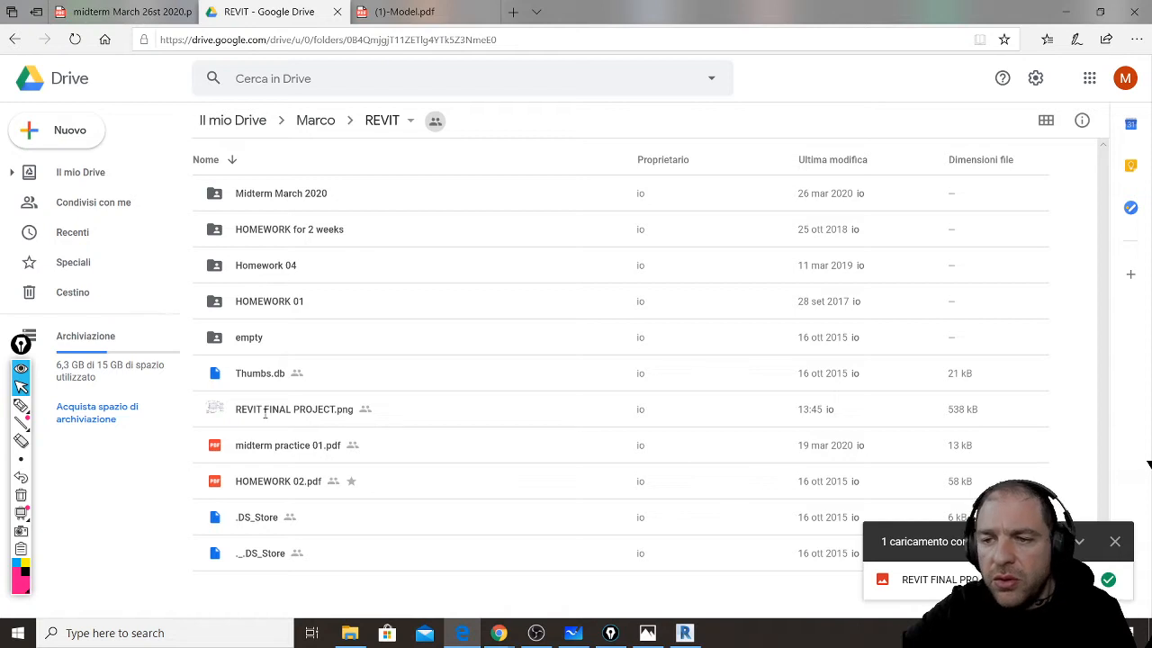
- Rename the uploaded image to REVIT FINAL PROJECT 2020.png
{"action": "left_click", "coordinate": [326, 410]}
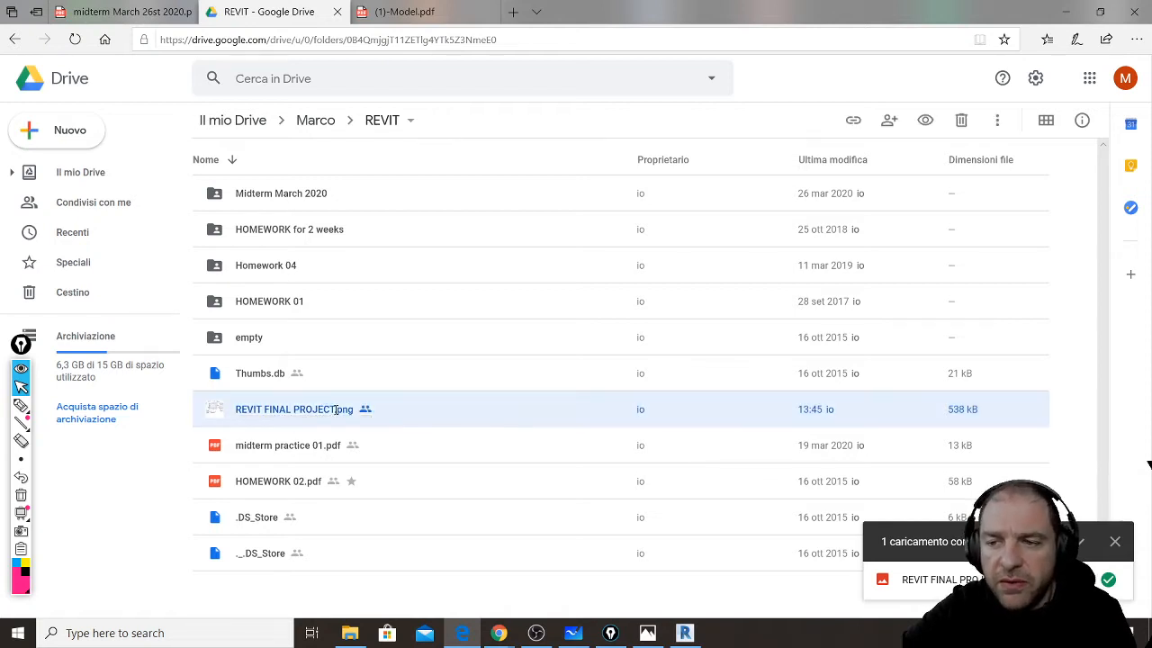
{"action": "right_click", "coordinate": [335, 409]}
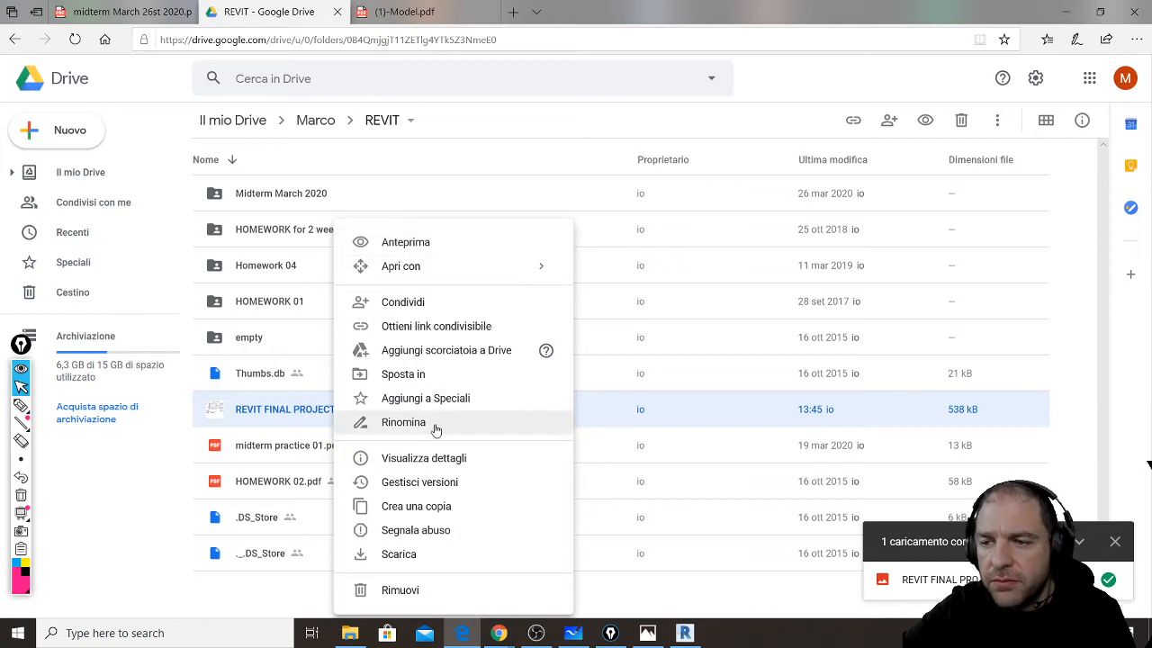
{"action": "left_click", "coordinate": [437, 422]}
{"action": "left_click", "coordinate": [563, 334]}
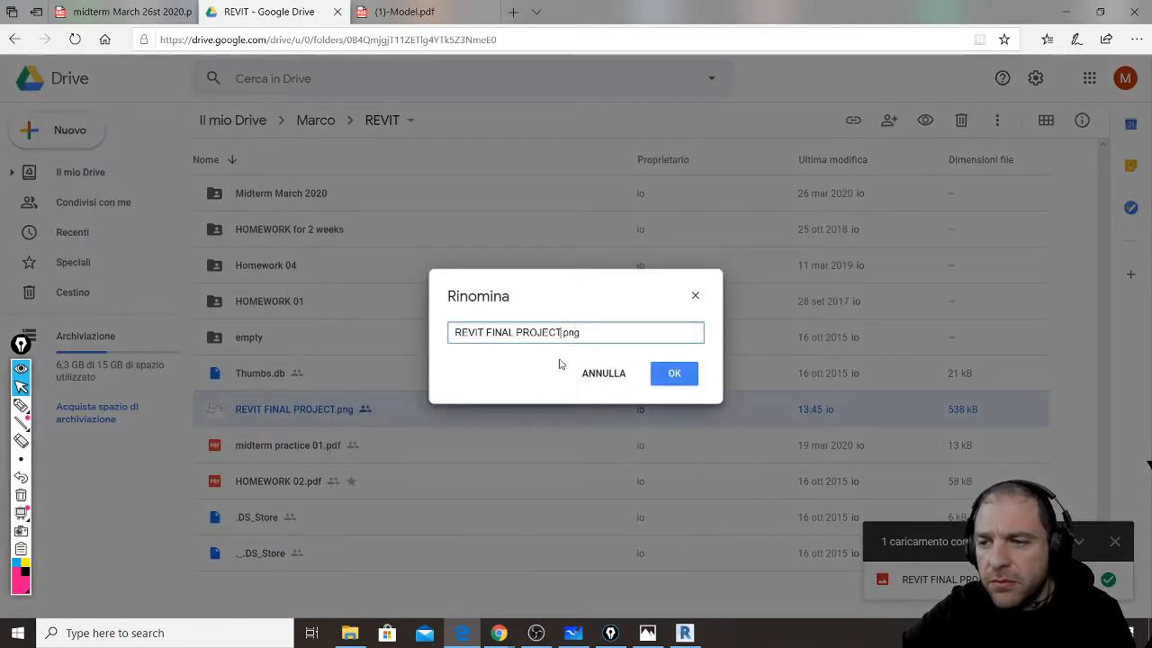
{"action": "type", "text": "2020"}
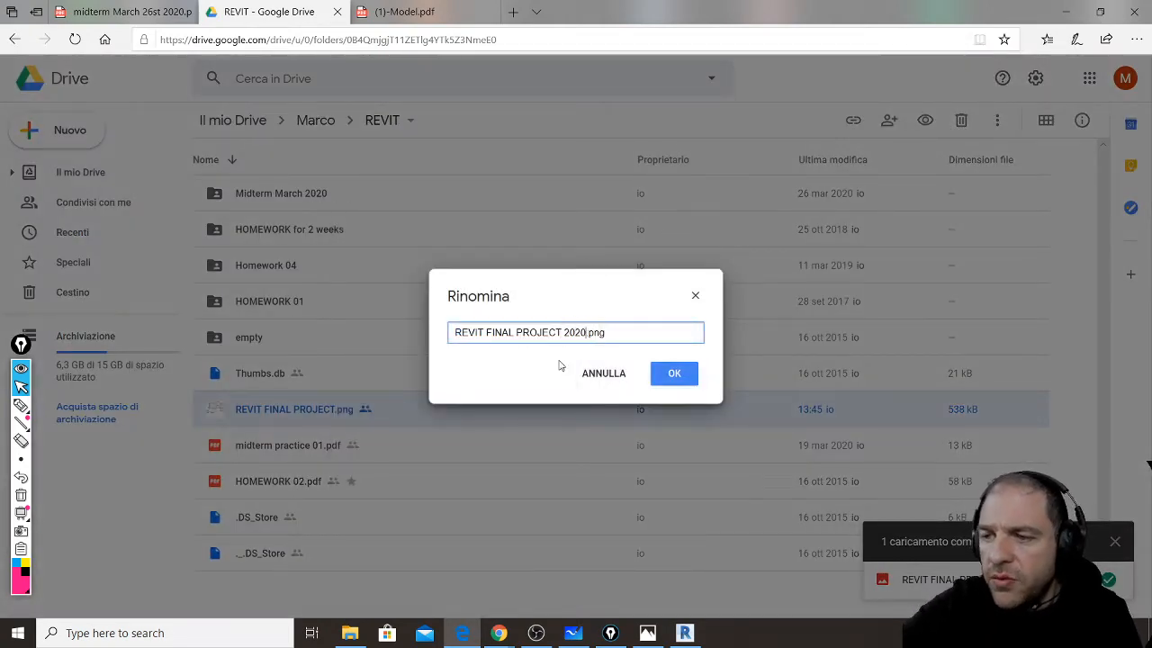
{"action": "left_click", "coordinate": [668, 376]}
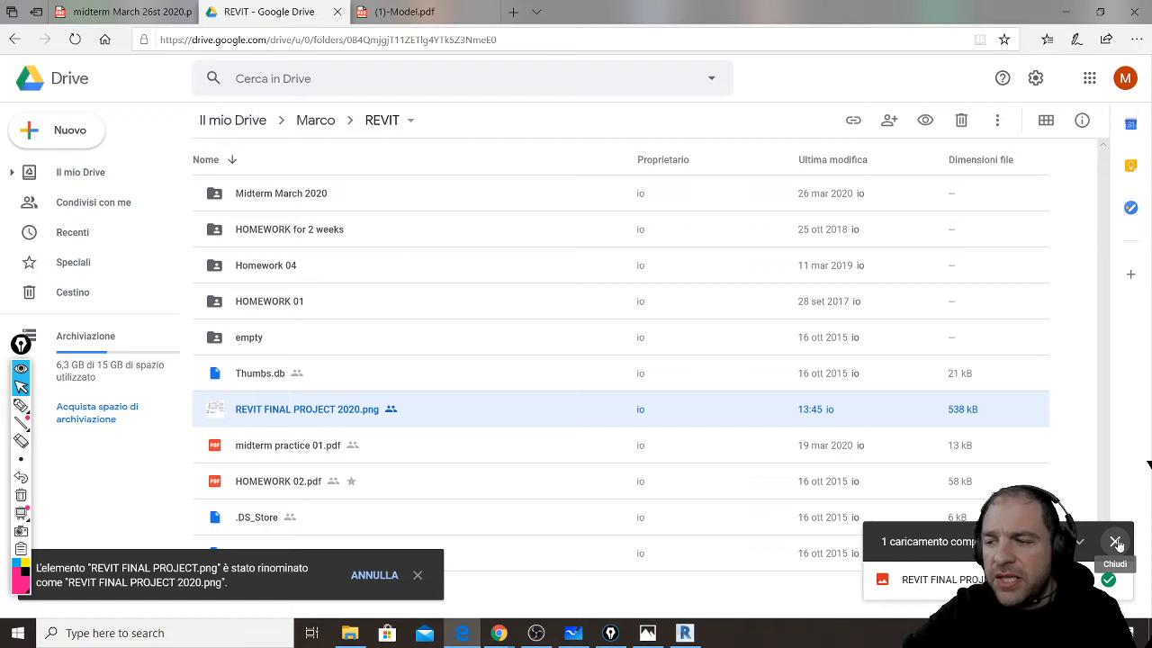
- Close the upload-complete panel and the duplicate YouTube live chat window
{"action": "left_click", "coordinate": [1116, 543]}
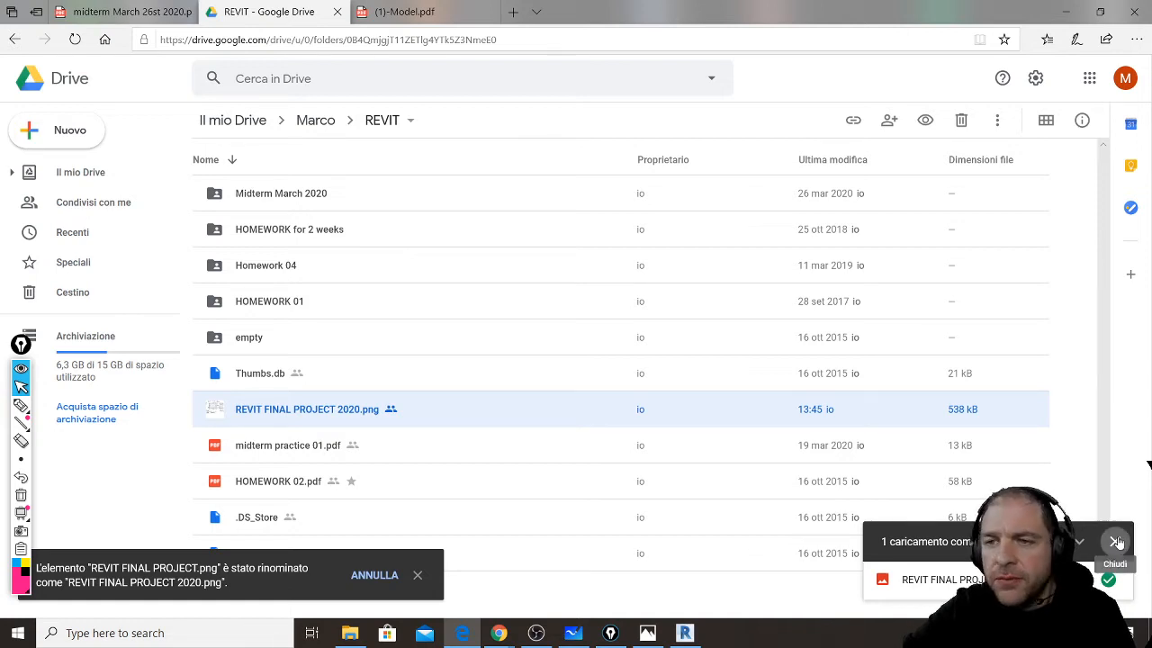
{"action": "left_click", "coordinate": [1117, 542]}
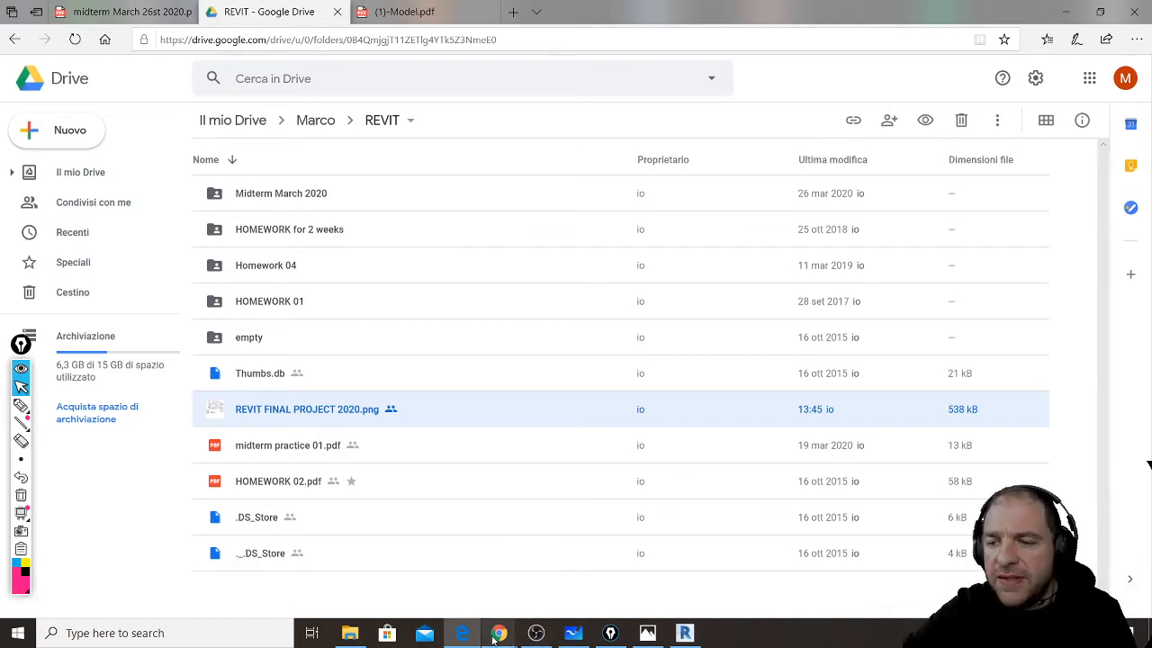
{"action": "mouse_move", "coordinate": [501, 634]}
{"action": "left_click", "coordinate": [476, 545]}
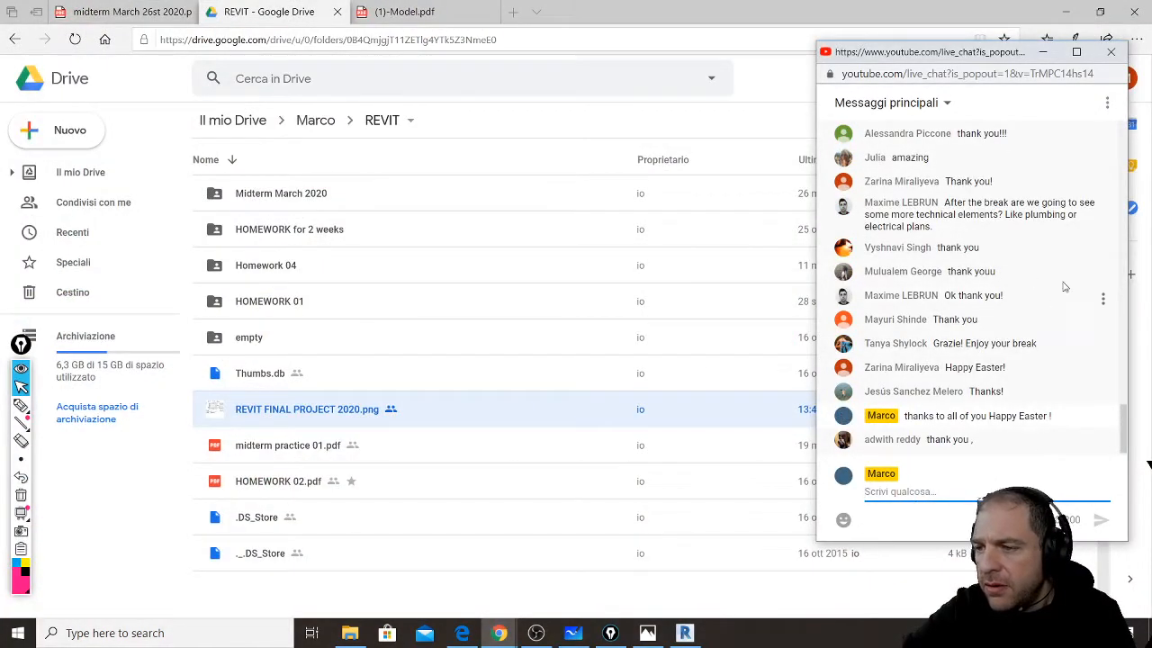
{"action": "left_click", "coordinate": [1112, 52]}
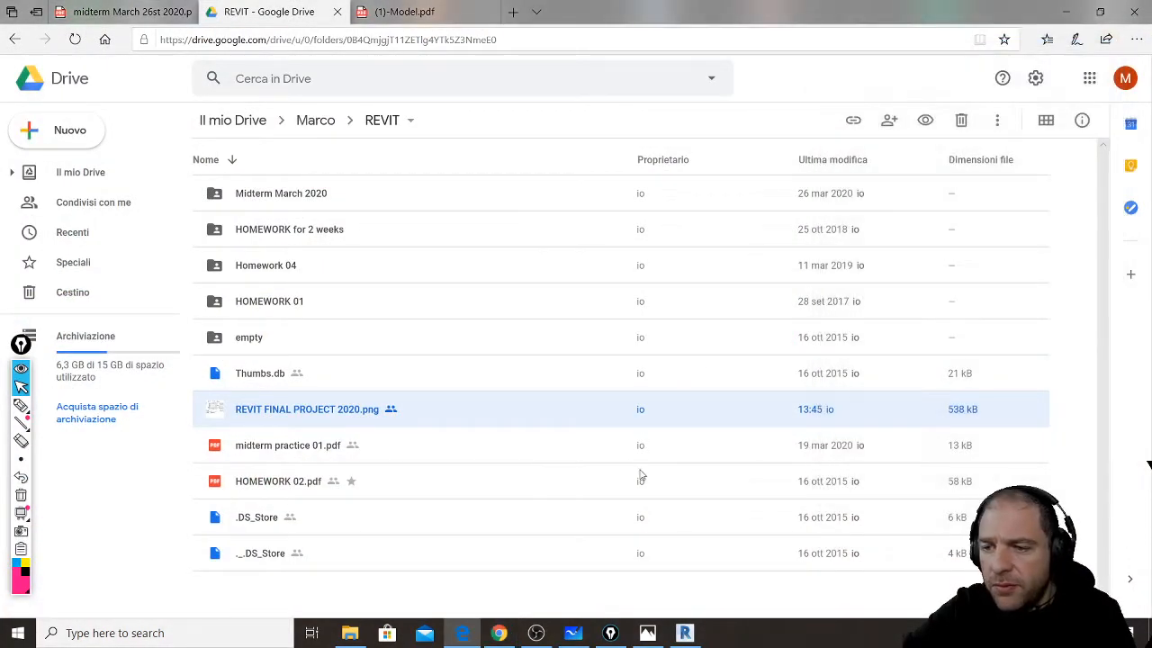
{"action": "left_click", "coordinate": [502, 634]}
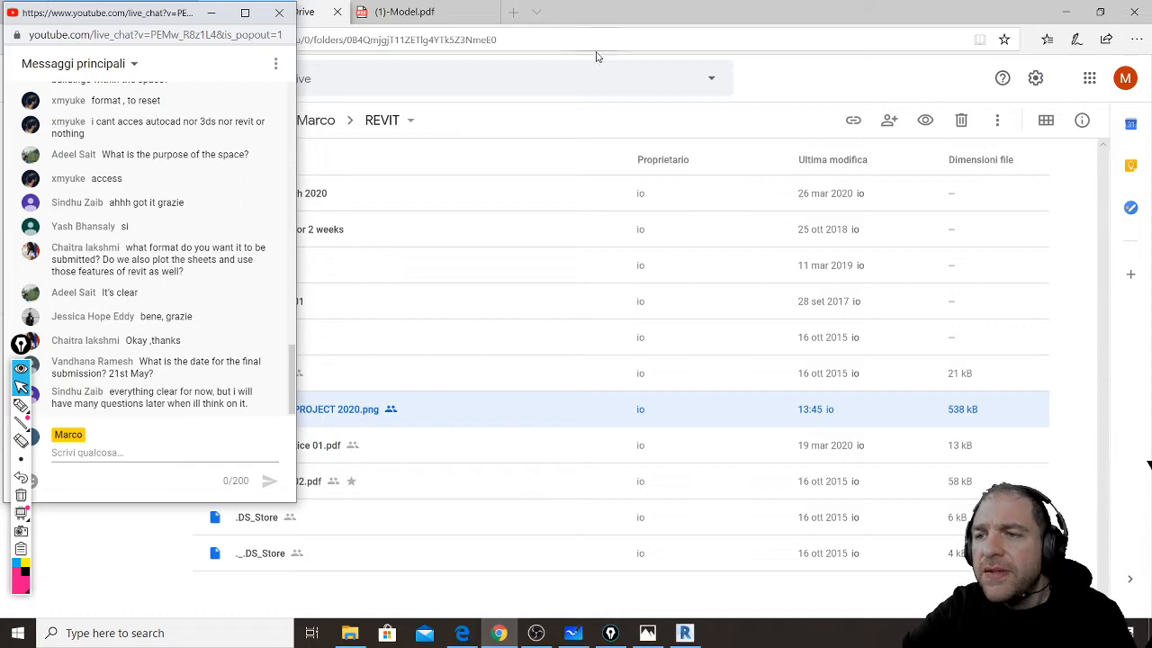
- Close the REVIT Drive and (1)-Model.pdf tabs, then zoom into the midterm March 26st 2020.pdf floor plan
{"action": "left_click", "coordinate": [604, 16]}
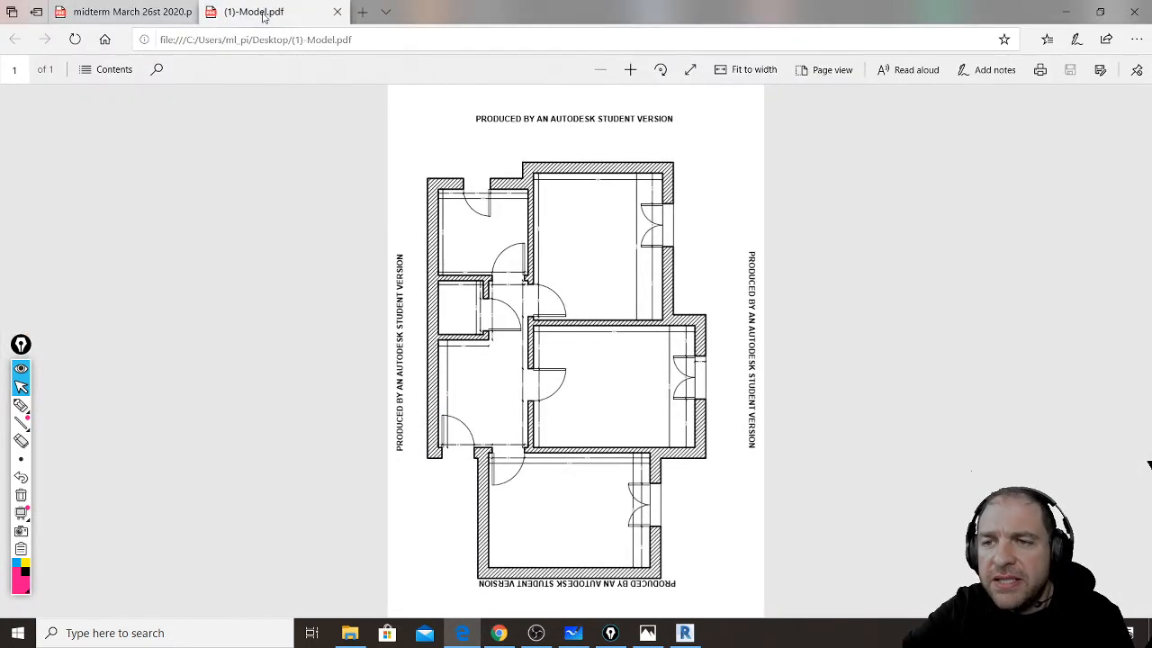
{"action": "middle_click", "coordinate": [262, 13]}
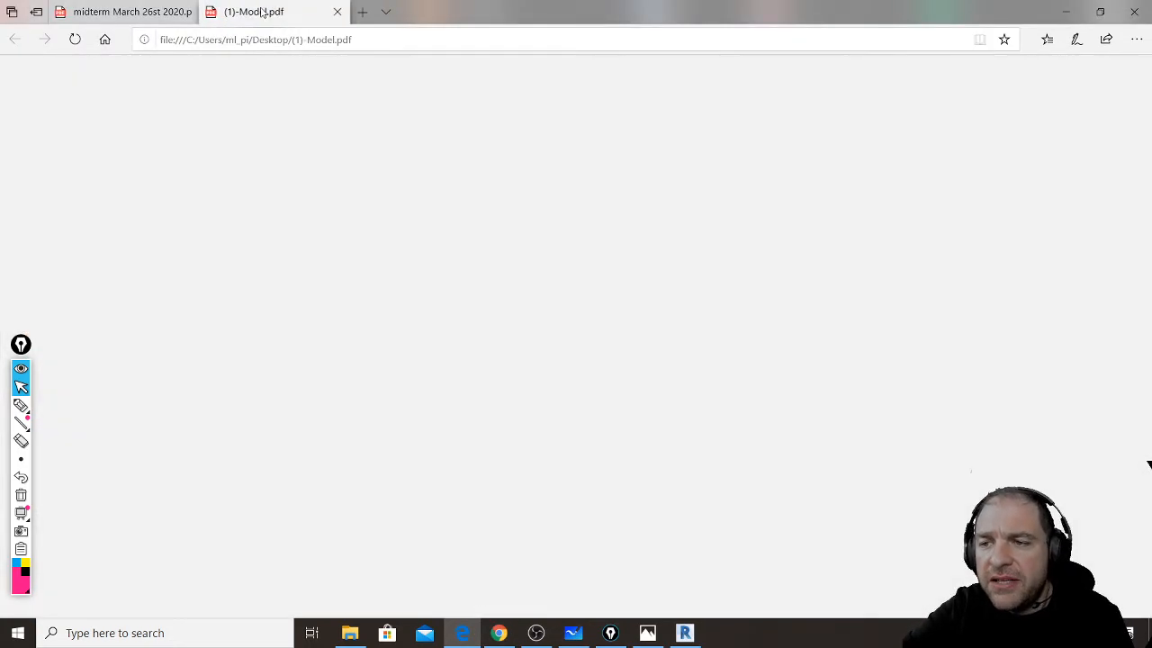
{"action": "scroll", "coordinate": [549, 277], "scroll_direction": "down", "scroll_amount": 1, "text": "ctrl"}
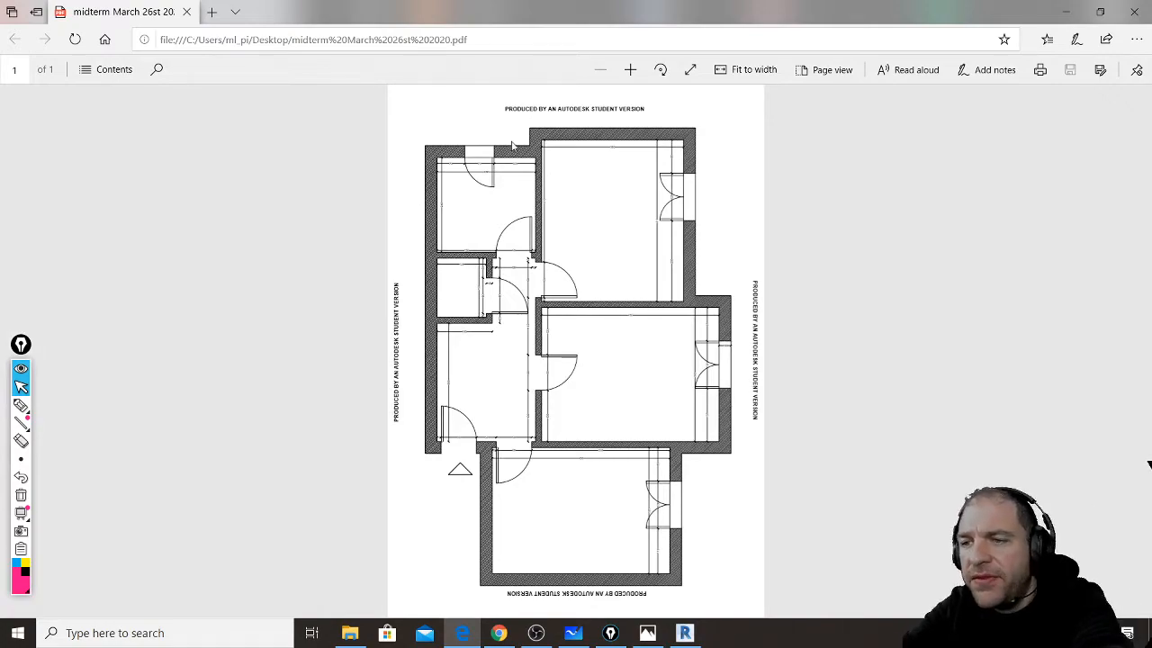
{"action": "scroll", "coordinate": [549, 166], "scroll_direction": "up", "scroll_amount": 3, "text": "ctrl"}
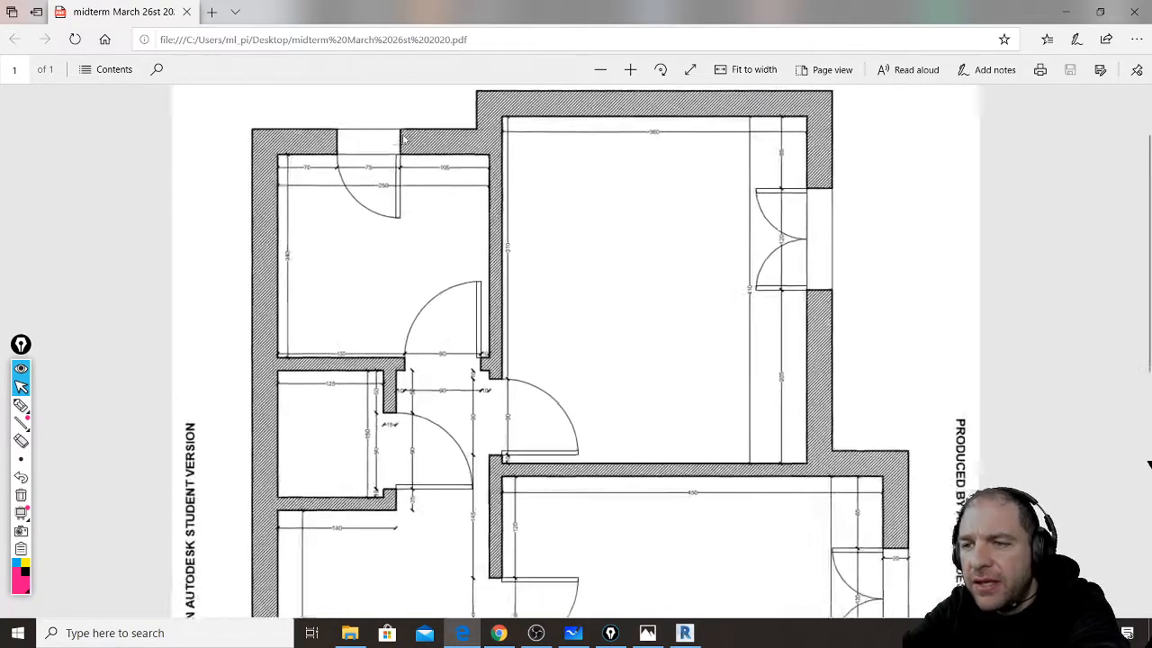
{"action": "scroll", "coordinate": [403, 140], "scroll_direction": "up", "scroll_amount": 3, "text": "ctrl"}
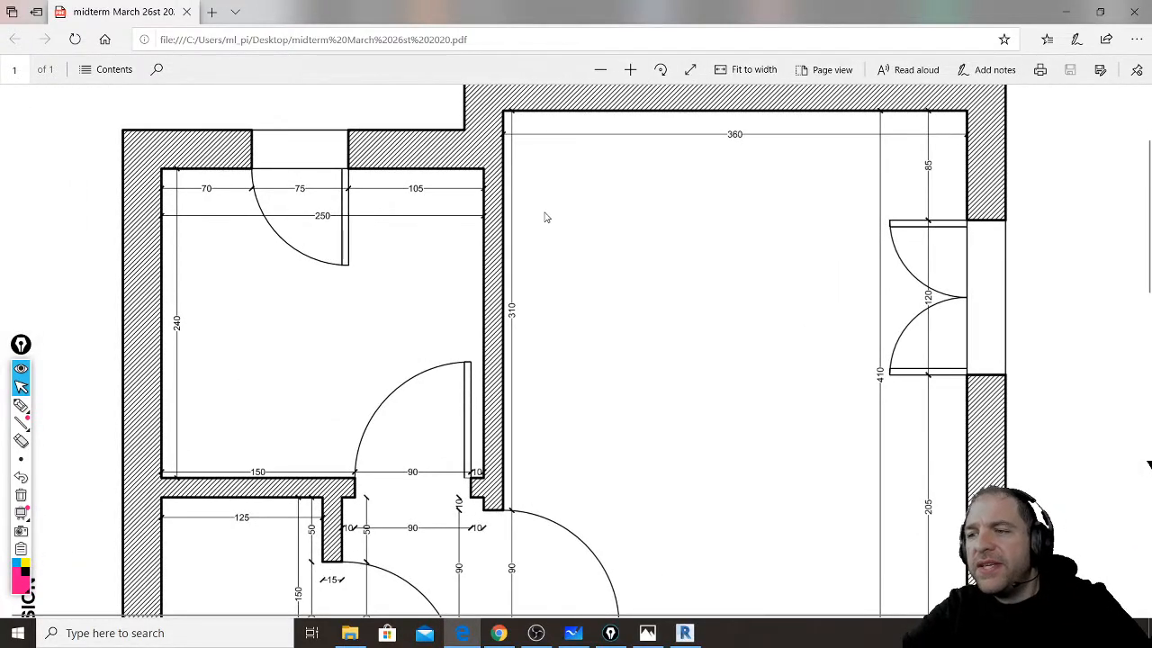
{"action": "scroll", "coordinate": [604, 223], "scroll_direction": "up", "scroll_amount": 1}
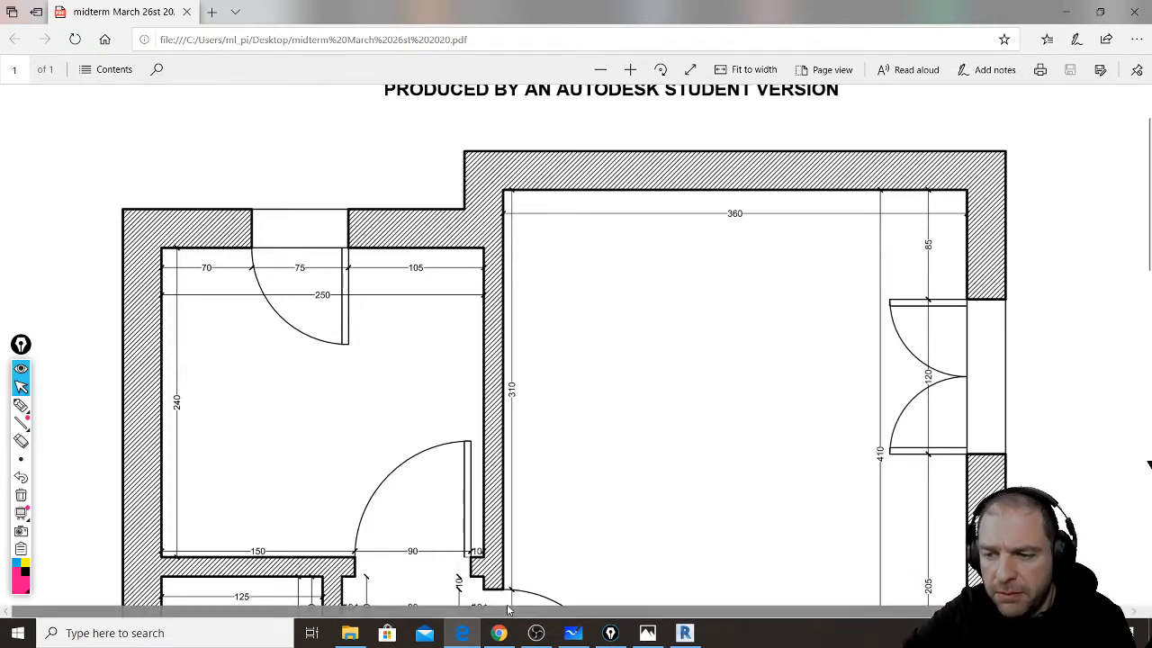
- Open MIDTERM to be checked.rvt from the Desktop's AUTOCAD MIDTERM TO CHECK folder and switch to Revit
{"action": "left_click", "coordinate": [351, 632]}
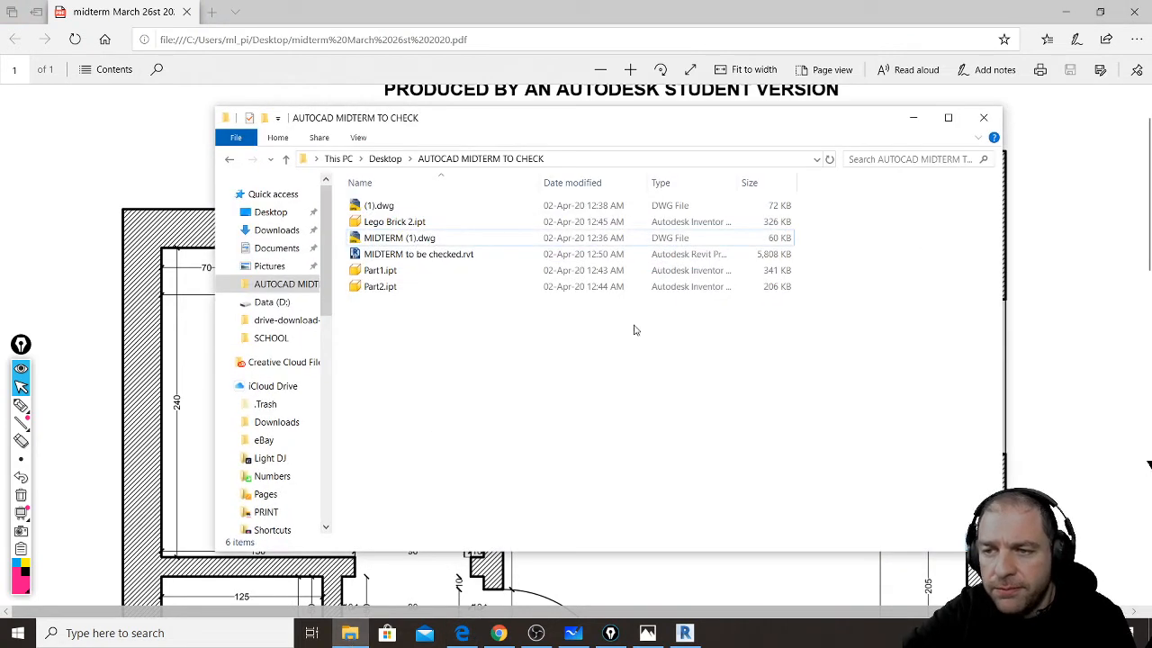
{"action": "left_click", "coordinate": [481, 254]}
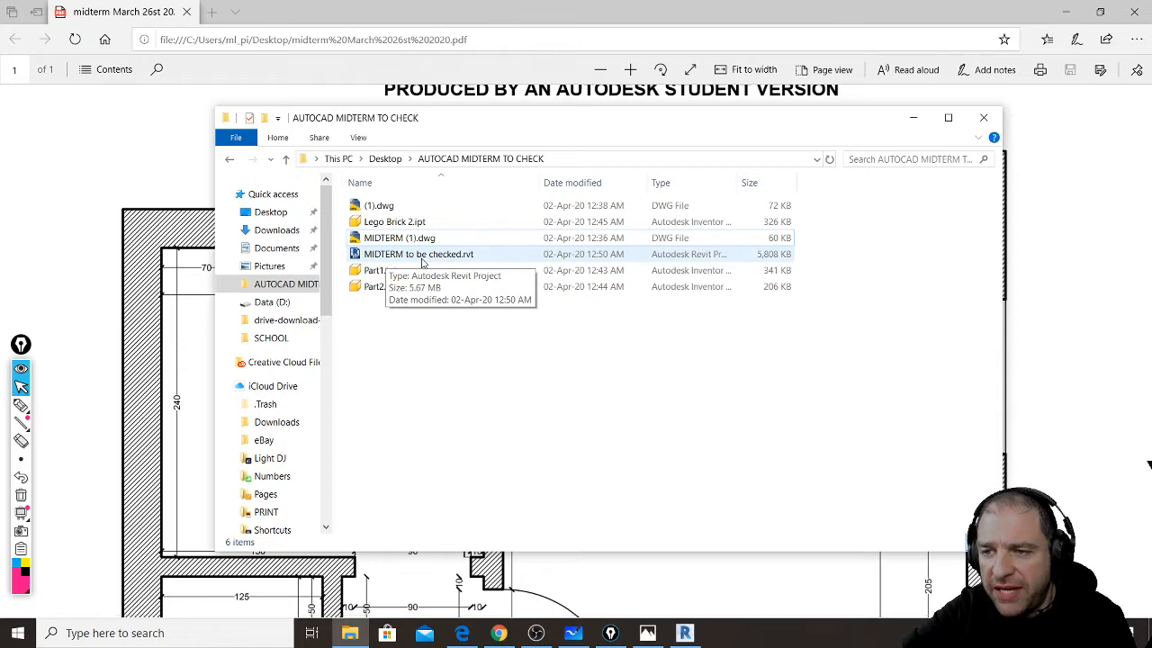
{"action": "left_click", "coordinate": [421, 260]}
{"action": "double_click", "coordinate": [421, 260]}
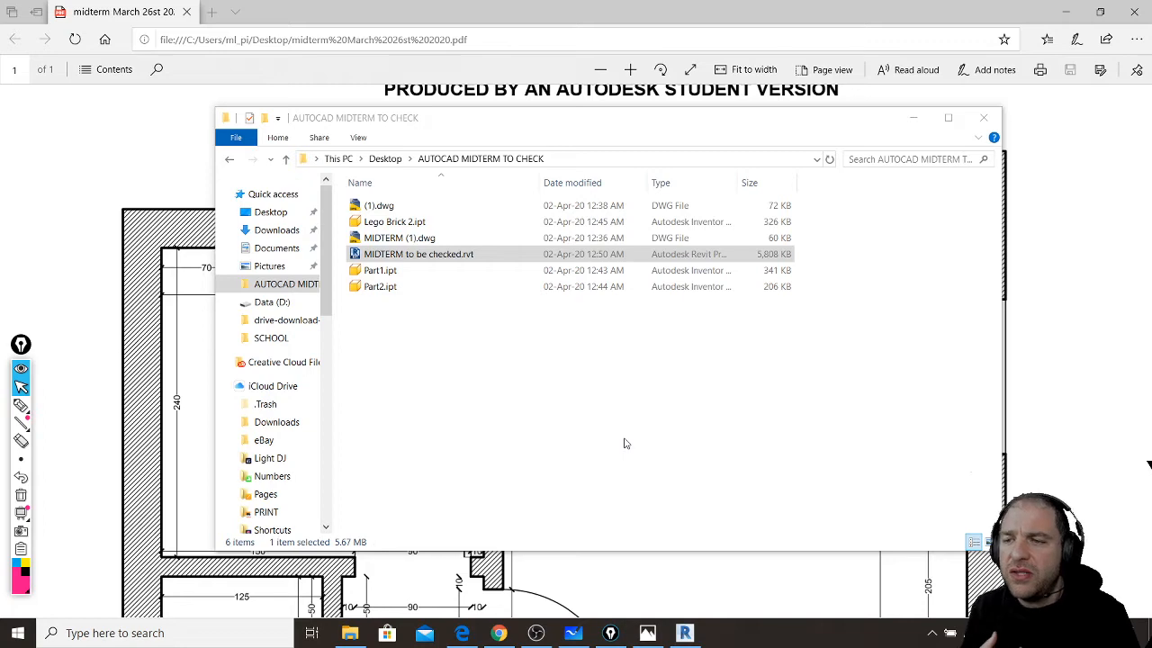
{"action": "left_click", "coordinate": [685, 632]}
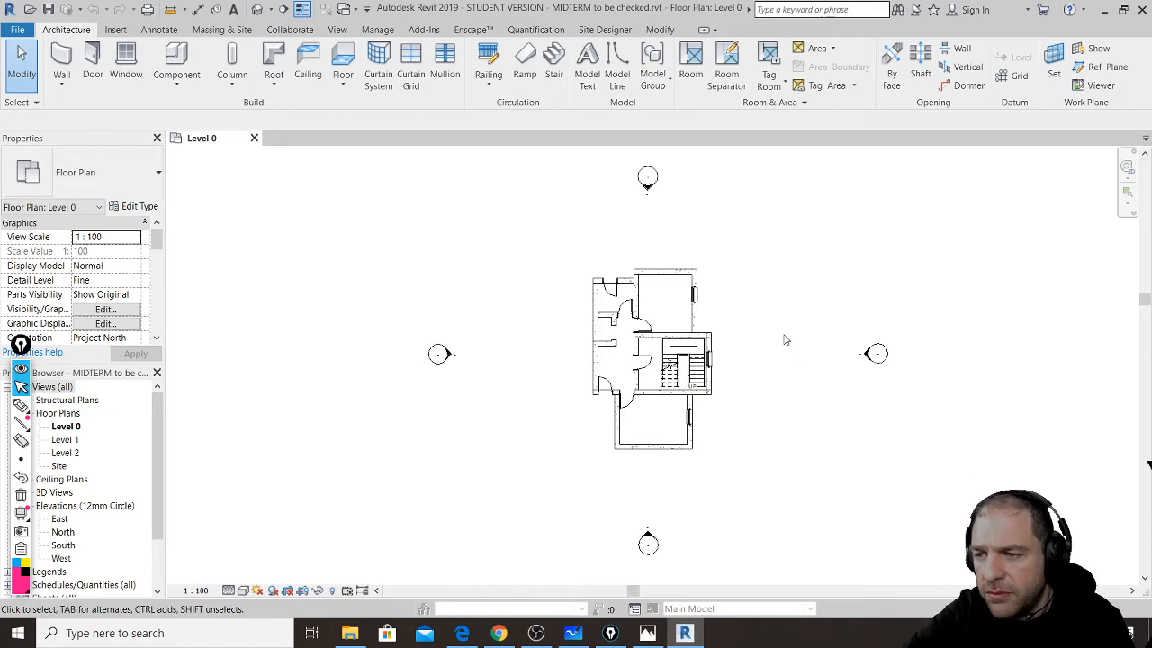
- Zoom and pan the Level 0 plan to examine the walls and stair room, then show the live chat
{"action": "scroll", "coordinate": [782, 339], "scroll_direction": "up", "scroll_amount": 1}
{"action": "scroll", "coordinate": [780, 339], "scroll_direction": "up", "scroll_amount": 3}
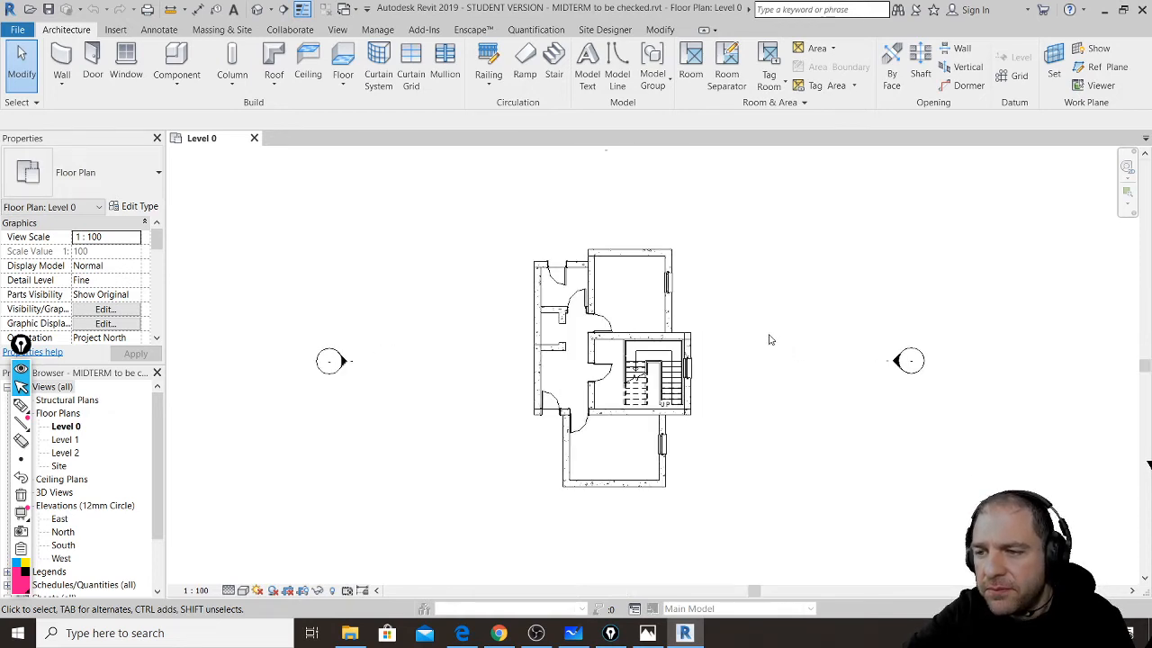
{"action": "scroll", "coordinate": [713, 342], "scroll_direction": "up", "scroll_amount": 1}
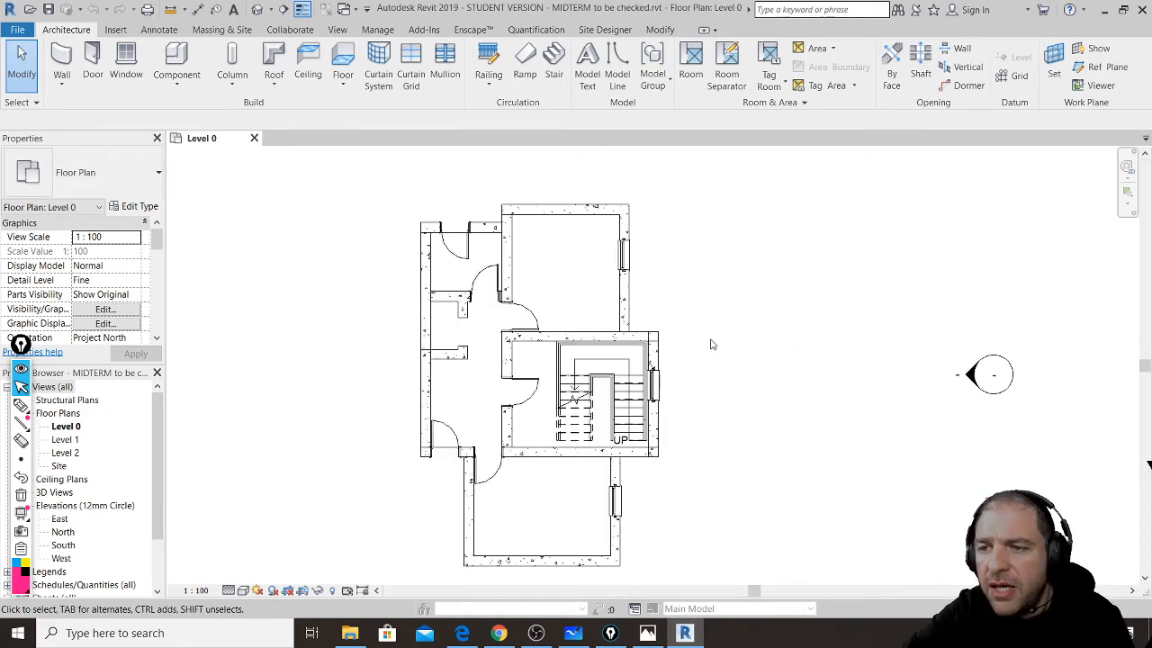
{"action": "scroll", "coordinate": [374, 283], "scroll_direction": "up", "scroll_amount": 1}
{"action": "scroll", "coordinate": [404, 322], "scroll_direction": "up", "scroll_amount": 1}
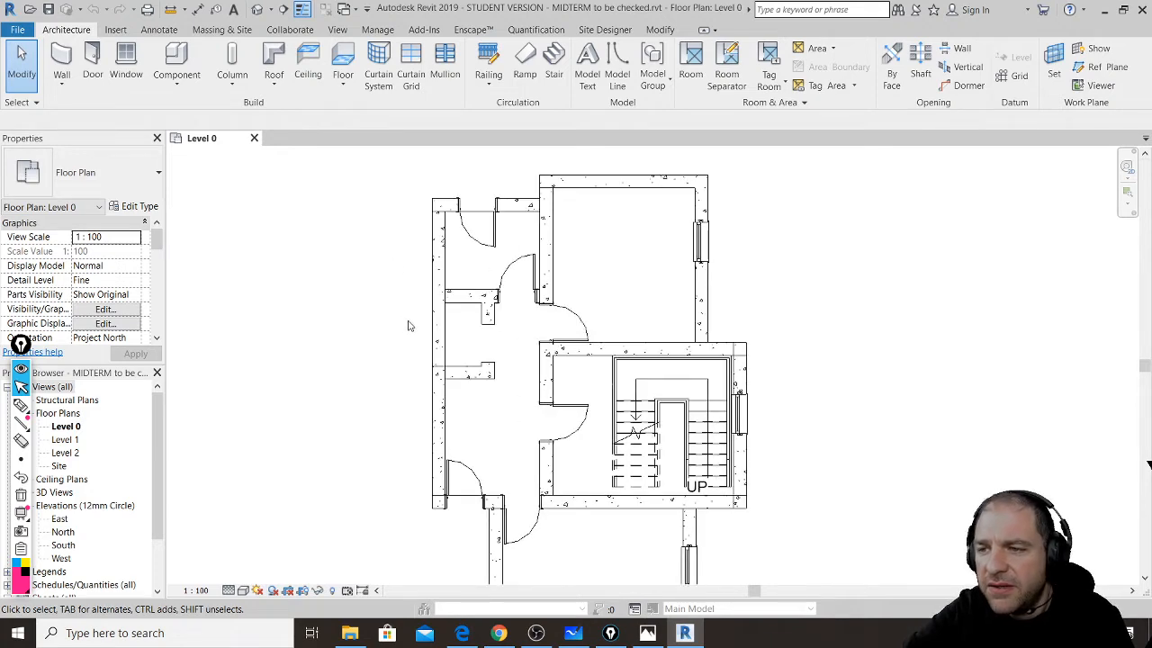
{"action": "scroll", "coordinate": [437, 257], "scroll_direction": "up", "scroll_amount": 1}
{"action": "middle_click_drag", "start_coordinate": [614, 270], "coordinate": [578, 321]}
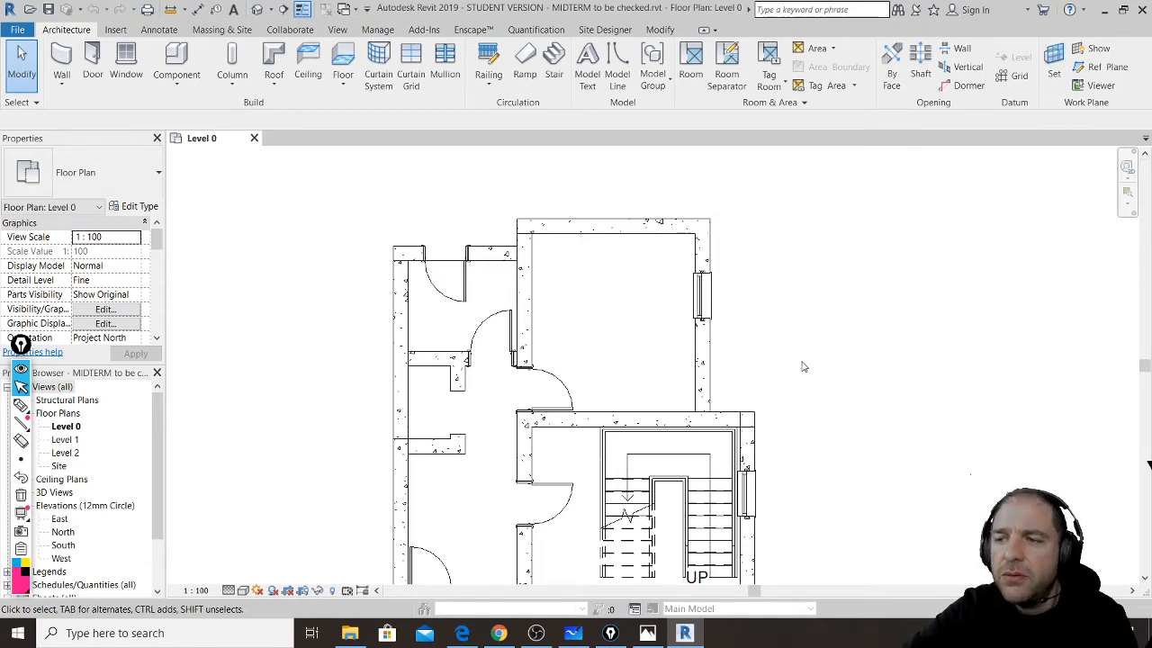
{"action": "middle_click_drag", "start_coordinate": [807, 375], "coordinate": [818, 320]}
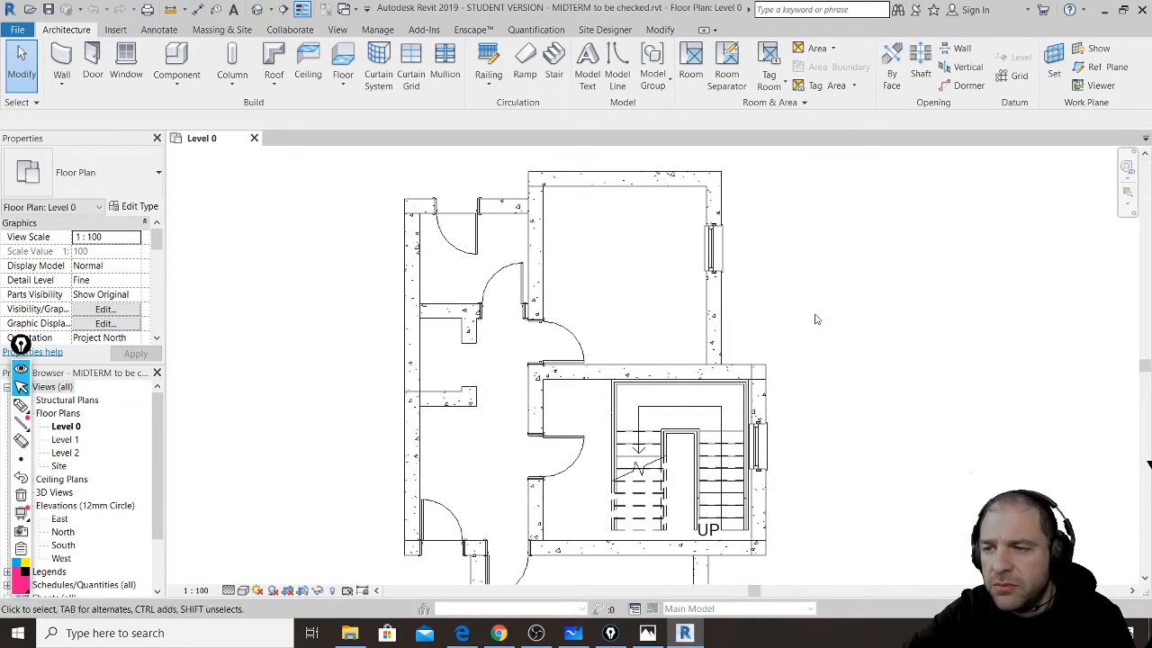
{"action": "middle_click_drag", "start_coordinate": [882, 375], "coordinate": [879, 360]}
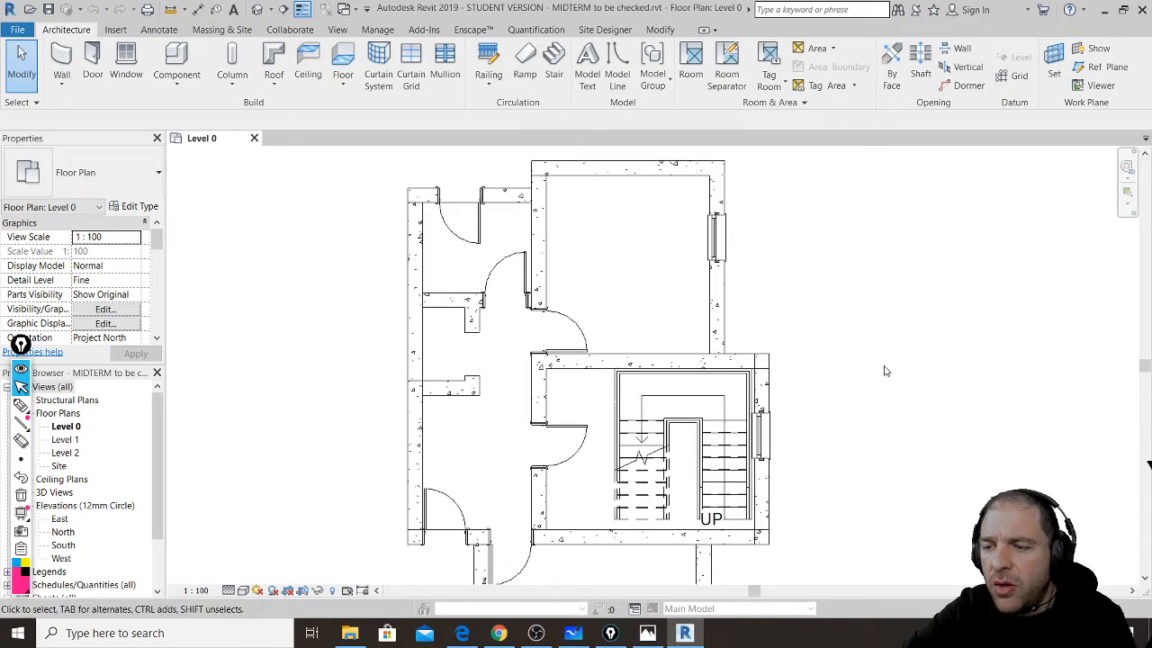
{"action": "left_click", "coordinate": [30, 86]}
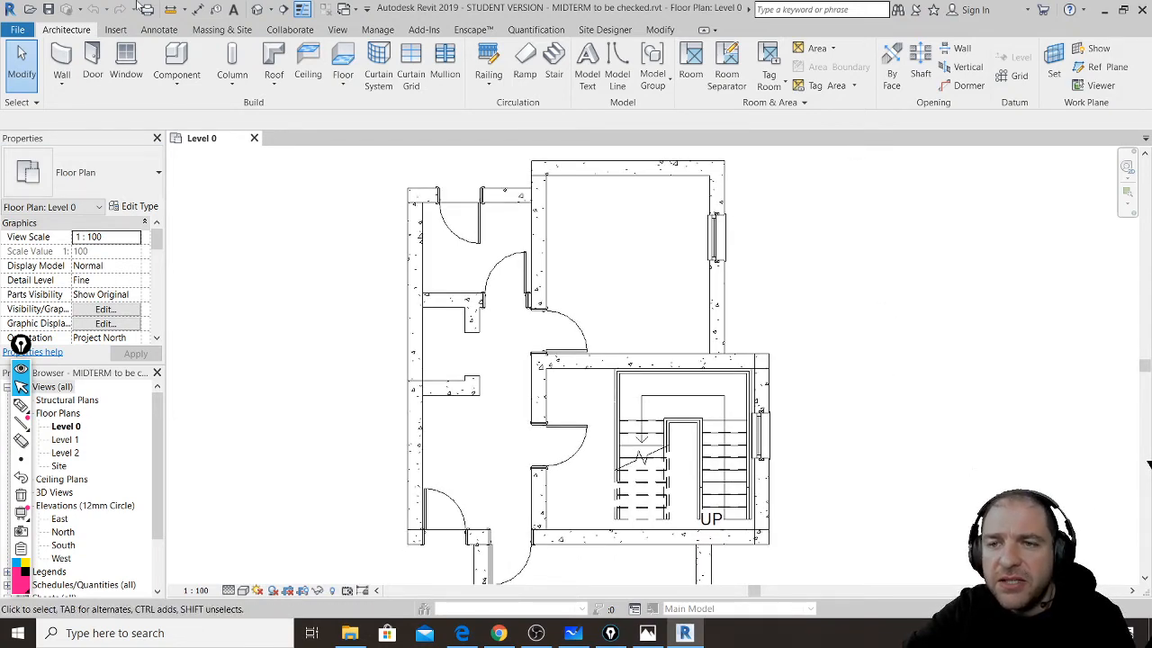
{"action": "left_click", "coordinate": [498, 632]}
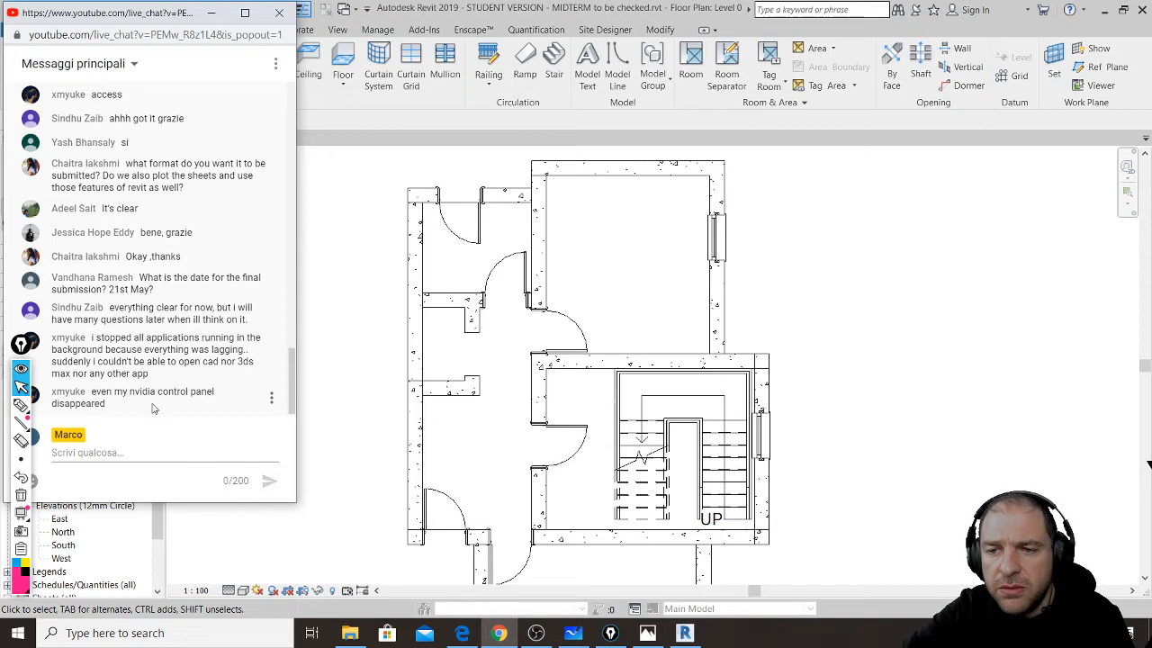
{"action": "left_click", "coordinate": [135, 452]}
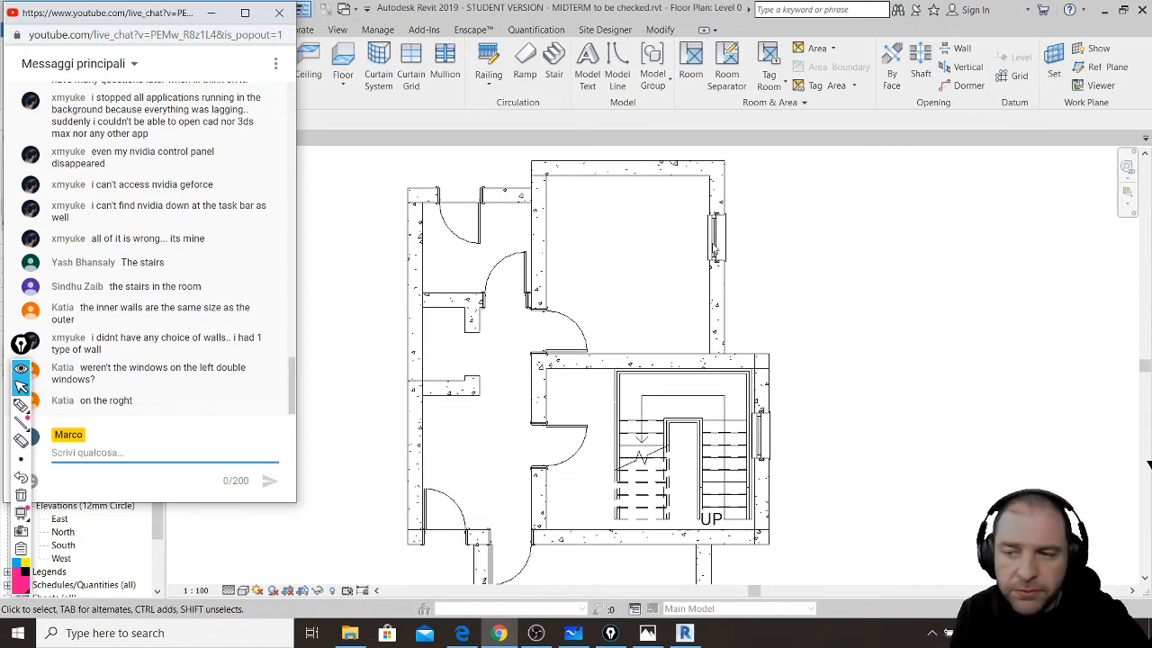
- With the Epic Pen, draw an arrow at the top door opening; a circle drawn around it is undone
{"action": "key", "text": "ctrl+shift+3"}
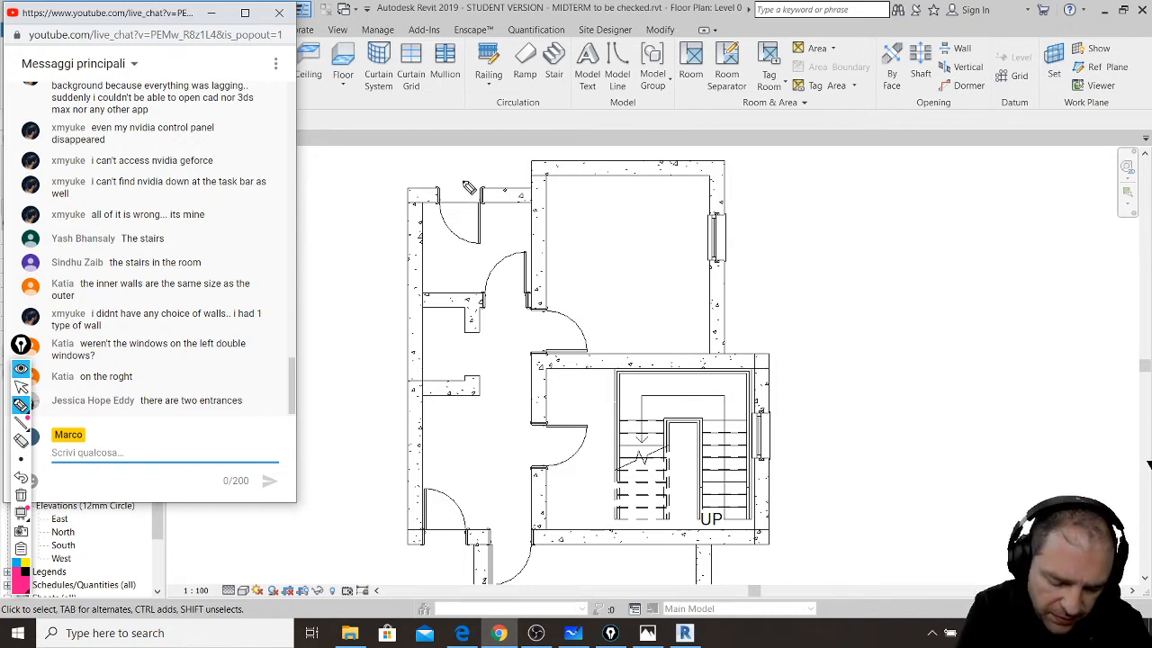
{"action": "mouse_move", "coordinate": [458, 141]}
{"action": "left_mouse_down"}
{"action": "mouse_move", "coordinate": [458, 179]}
{"action": "mouse_move", "coordinate": [468, 162]}
{"action": "left_mouse_up"}
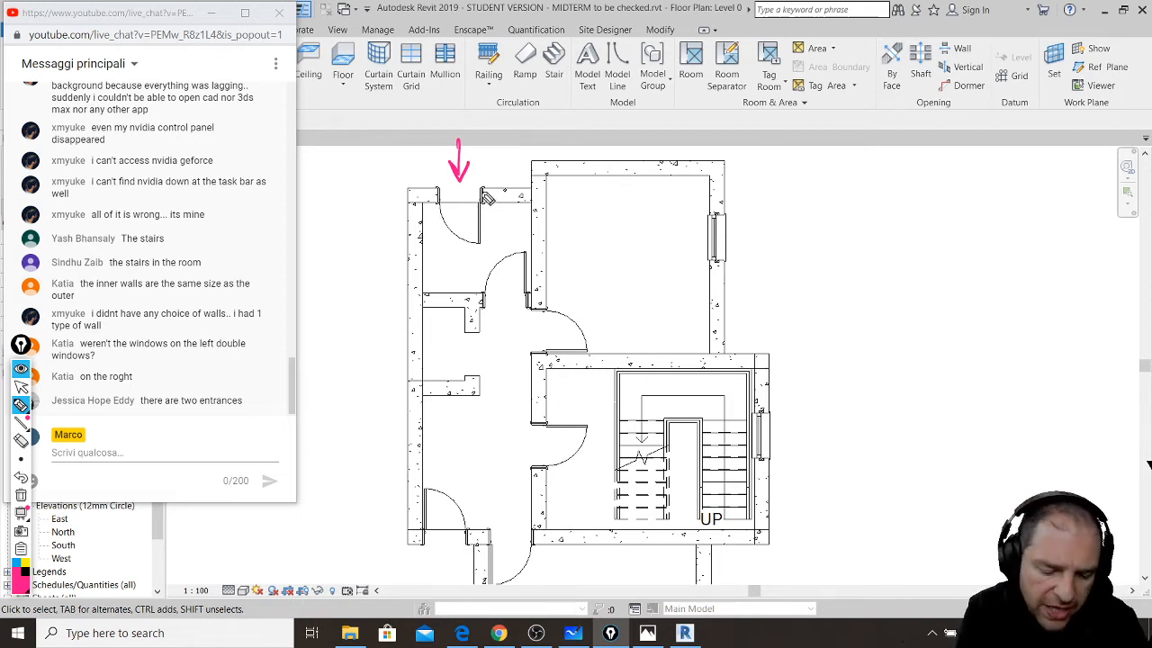
{"action": "mouse_move", "coordinate": [465, 209]}
{"action": "left_mouse_down"}
{"action": "mouse_move", "coordinate": [442, 199]}
{"action": "mouse_move", "coordinate": [477, 215]}
{"action": "left_mouse_up"}
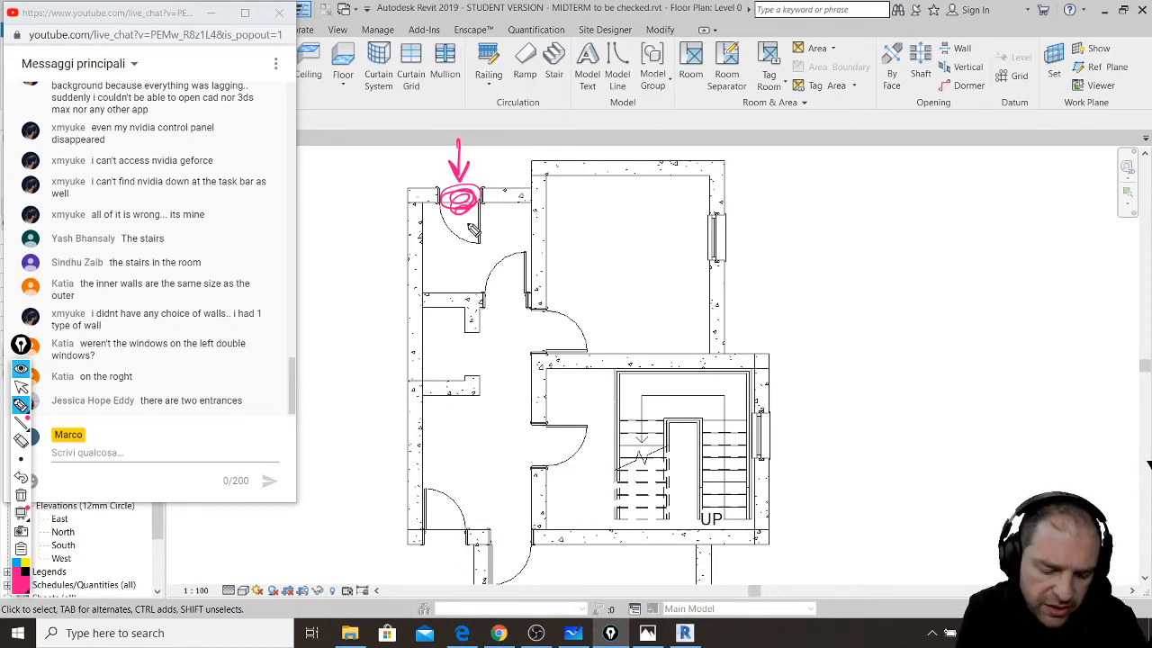
{"action": "key", "text": "ctrl+z"}
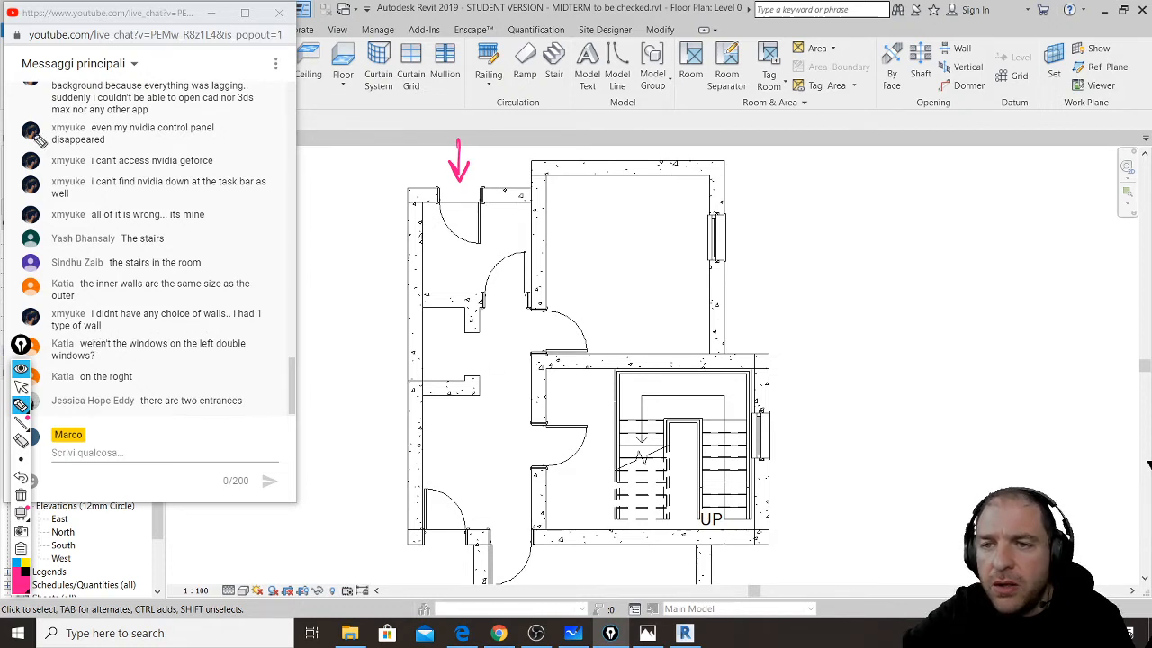
- Start the Wall tool and pick the Wall-Fnd_300Con_Footing type from the type selector
{"action": "left_click", "coordinate": [20, 386]}
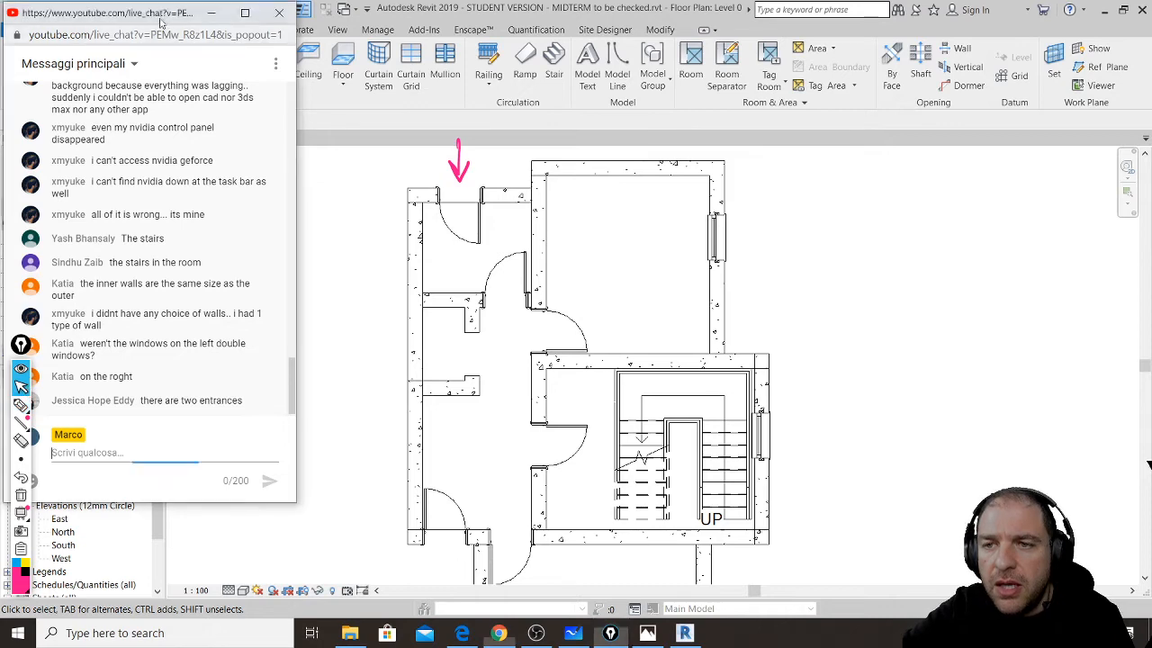
{"action": "left_click_drag", "start_coordinate": [155, 13], "coordinate": [265, 221]}
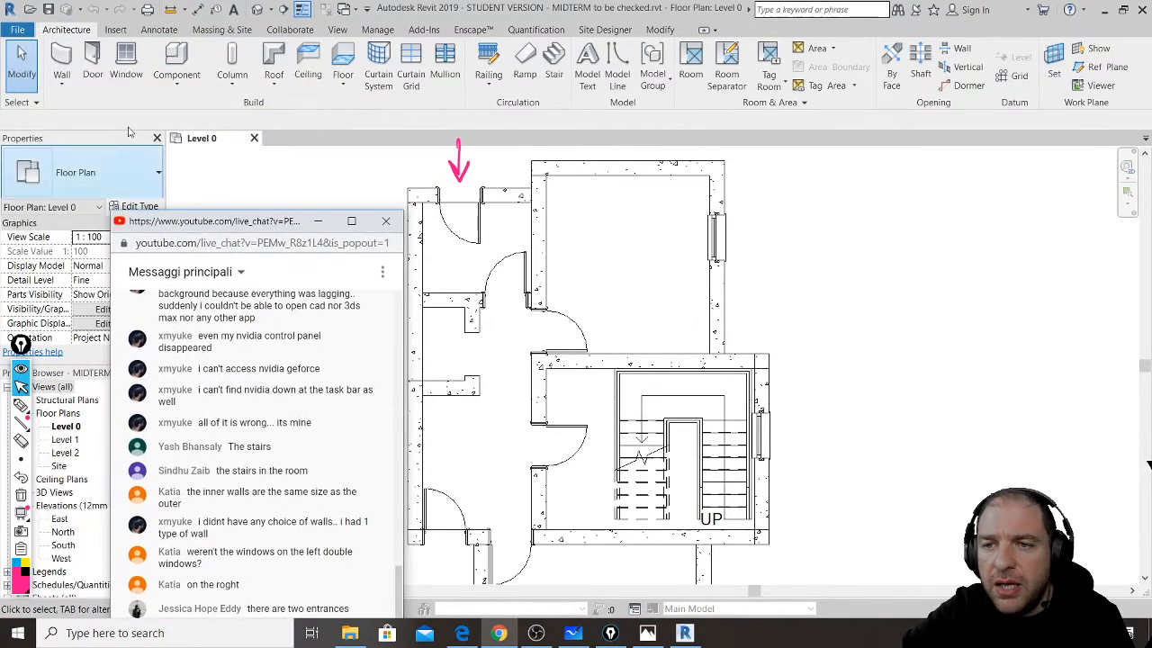
{"action": "left_click", "coordinate": [63, 59]}
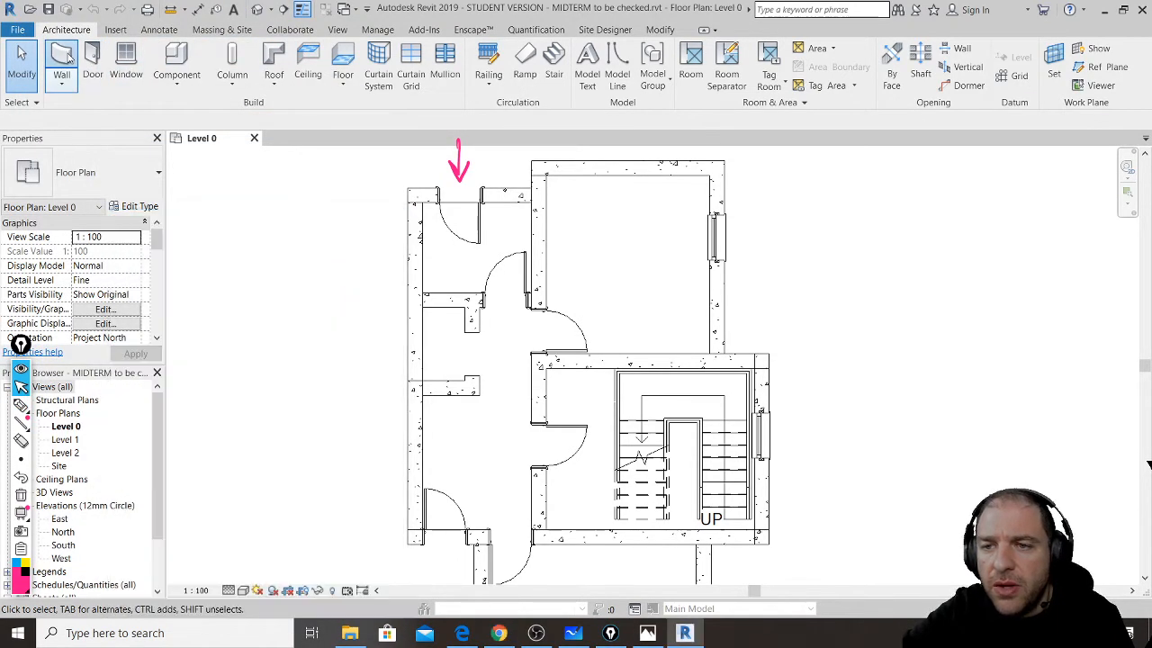
{"action": "left_click", "coordinate": [159, 176]}
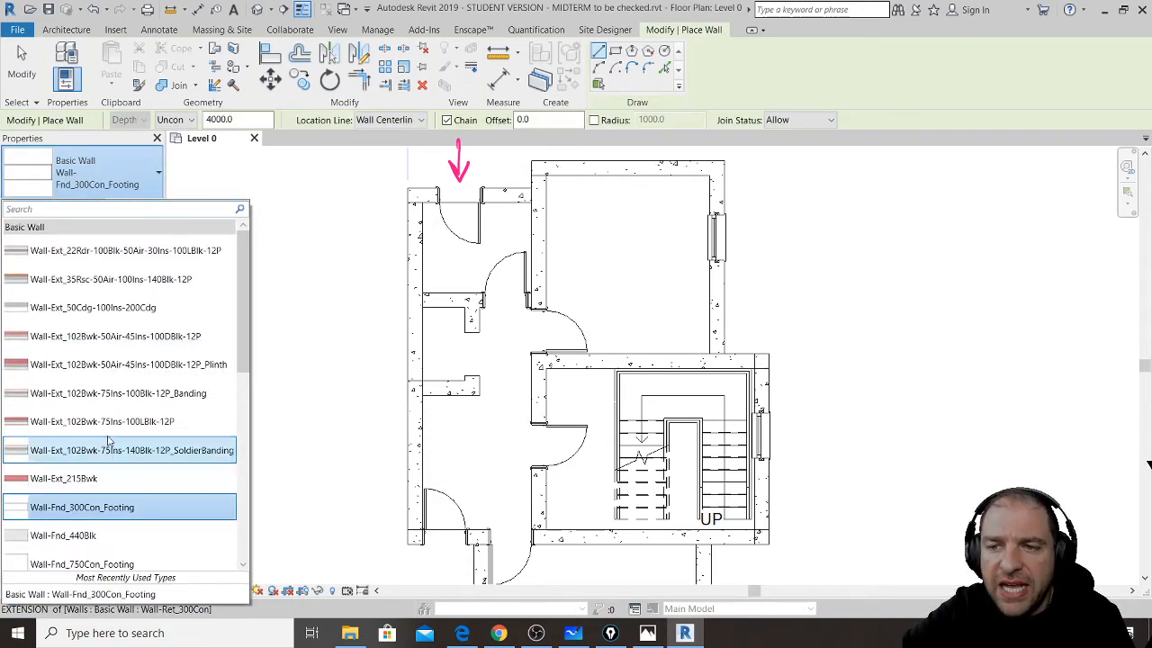
{"action": "scroll", "coordinate": [108, 441], "scroll_direction": "down", "scroll_amount": 4}
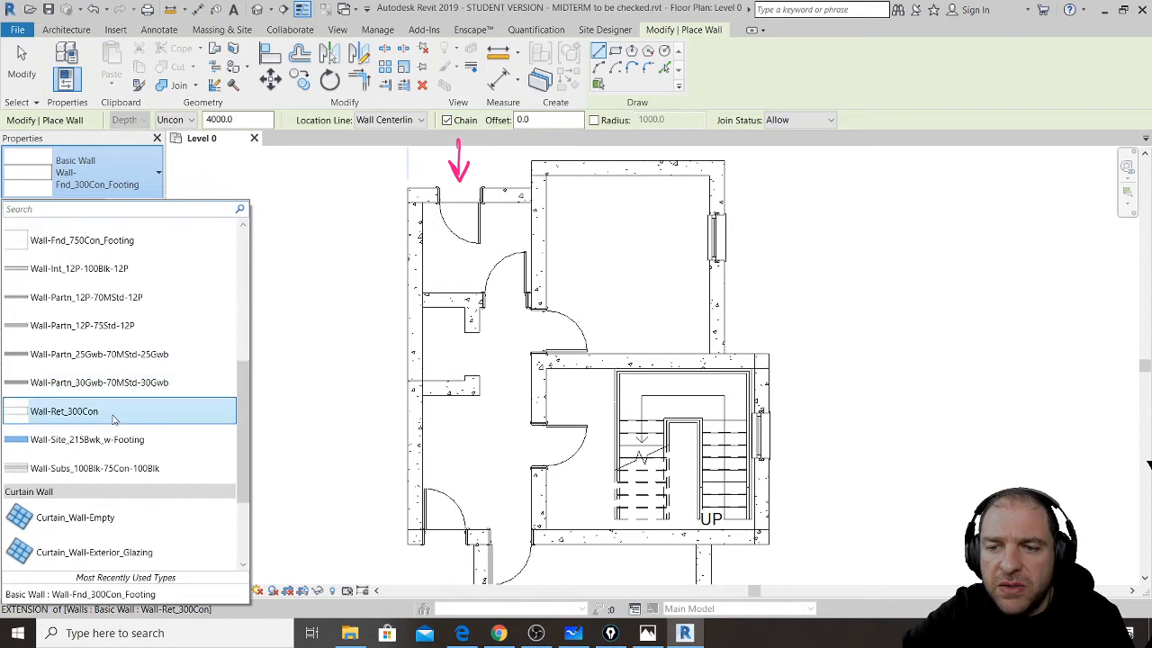
{"action": "scroll", "coordinate": [135, 441], "scroll_direction": "up", "scroll_amount": 4}
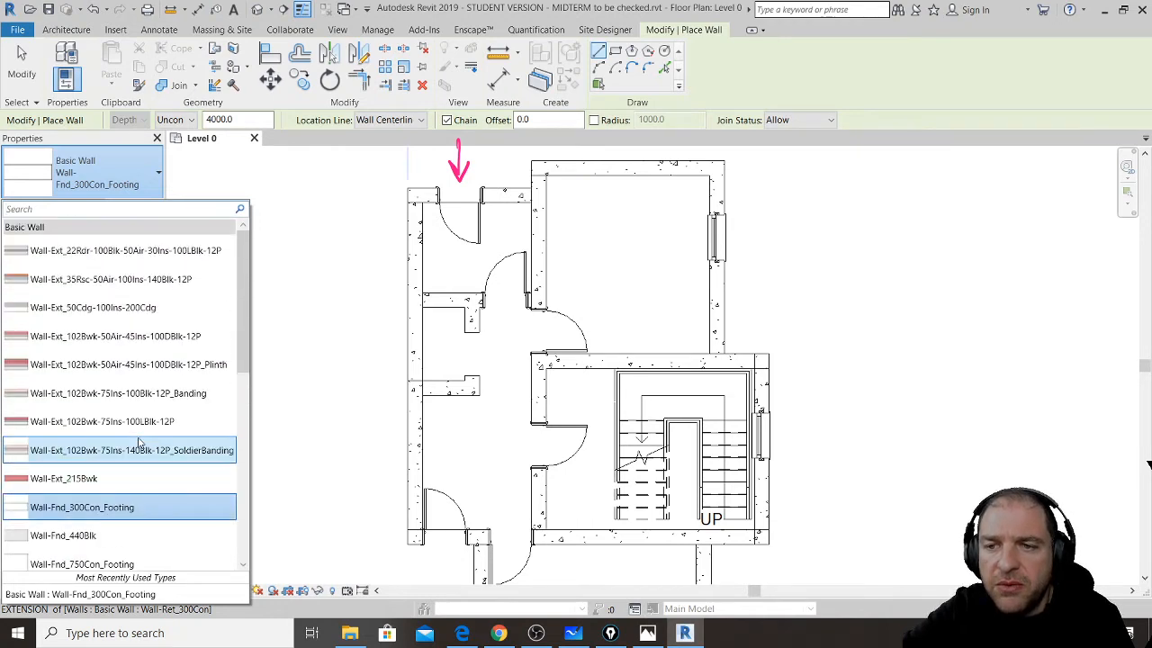
{"action": "scroll", "coordinate": [128, 277], "scroll_direction": "down", "scroll_amount": 1}
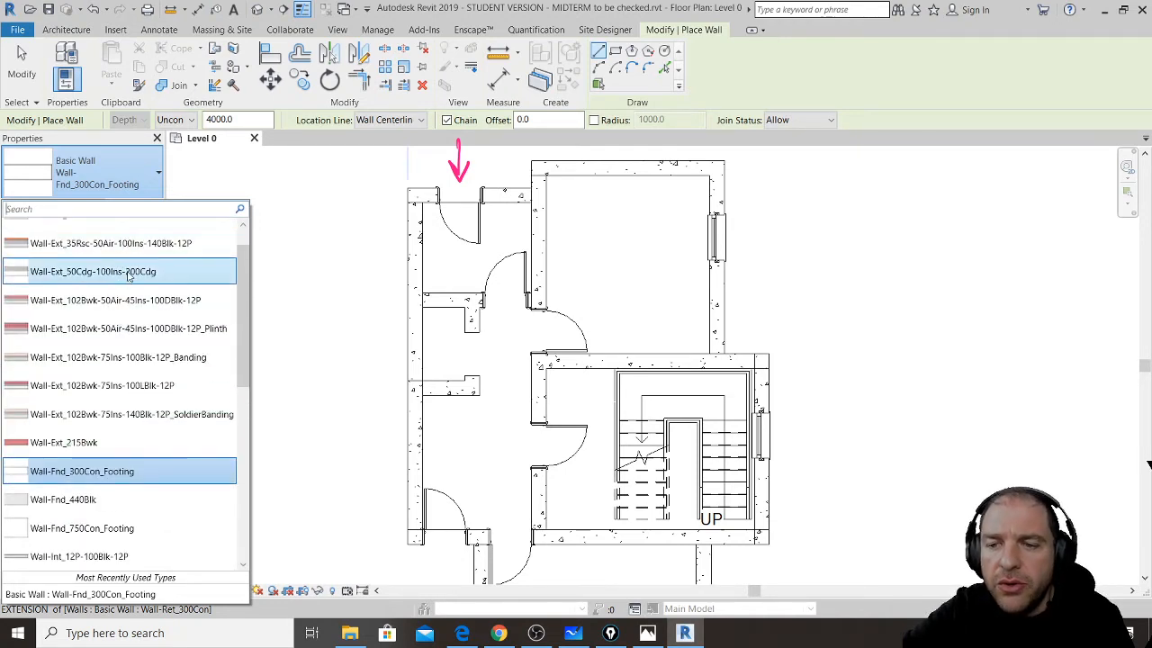
{"action": "scroll", "coordinate": [129, 275], "scroll_direction": "down", "scroll_amount": 1}
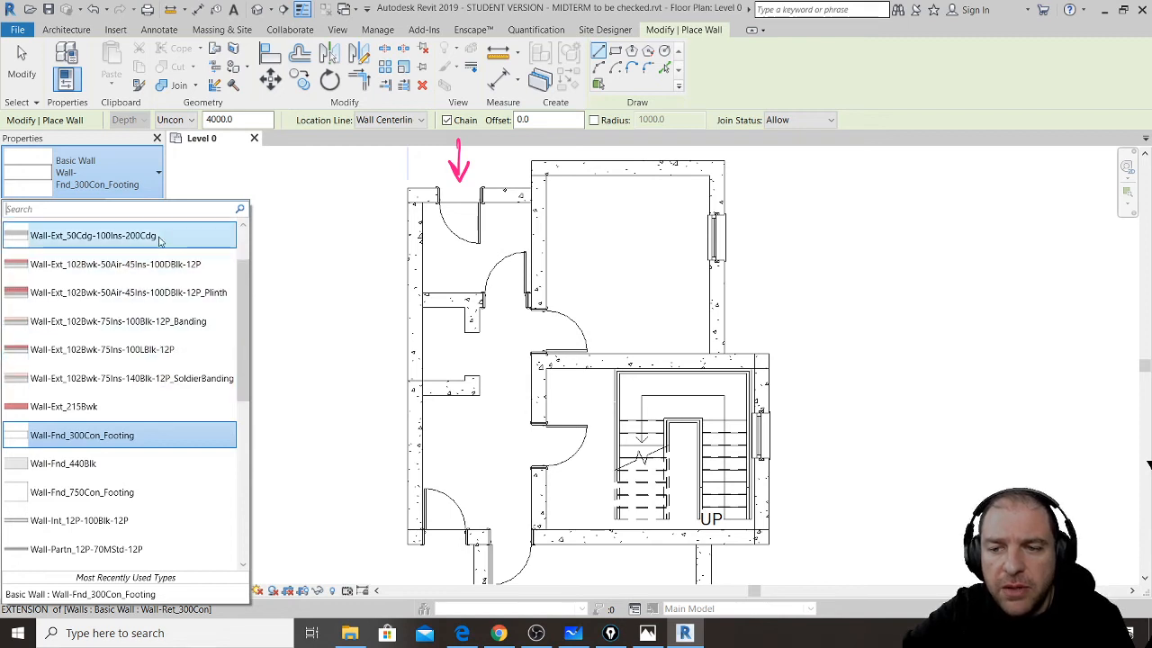
{"action": "left_click", "coordinate": [78, 436]}
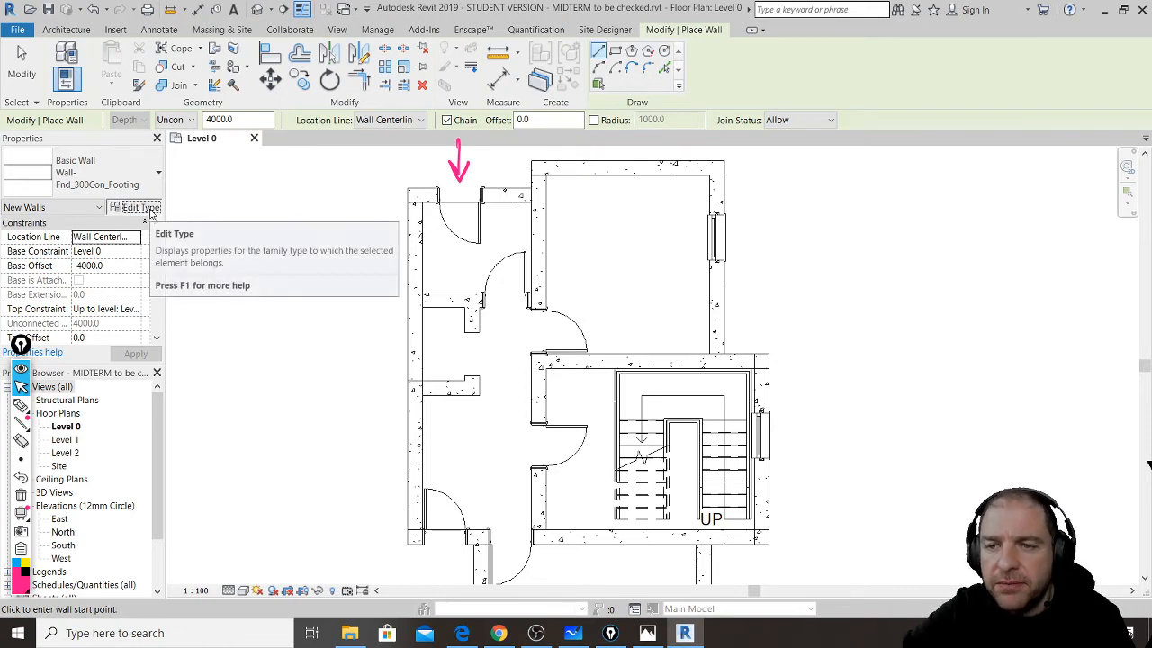
- Duplicate the wall type and rename it Wall-Fnd_150 Con_Footing 2
{"action": "left_click", "coordinate": [150, 210]}
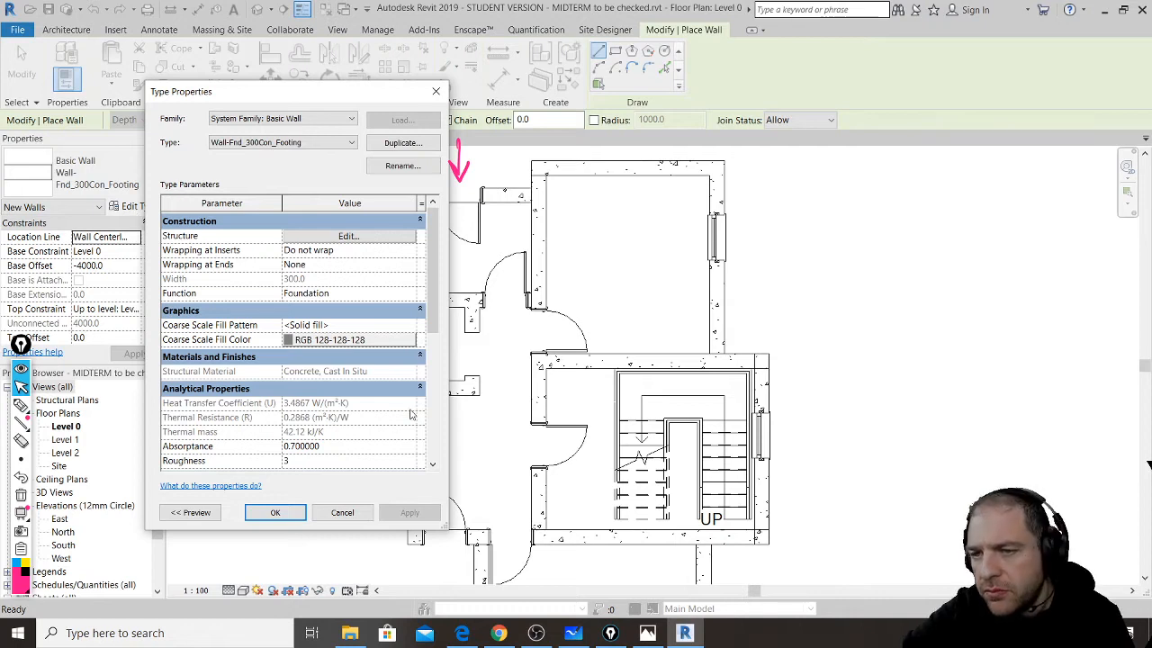
{"action": "left_click", "coordinate": [401, 143]}
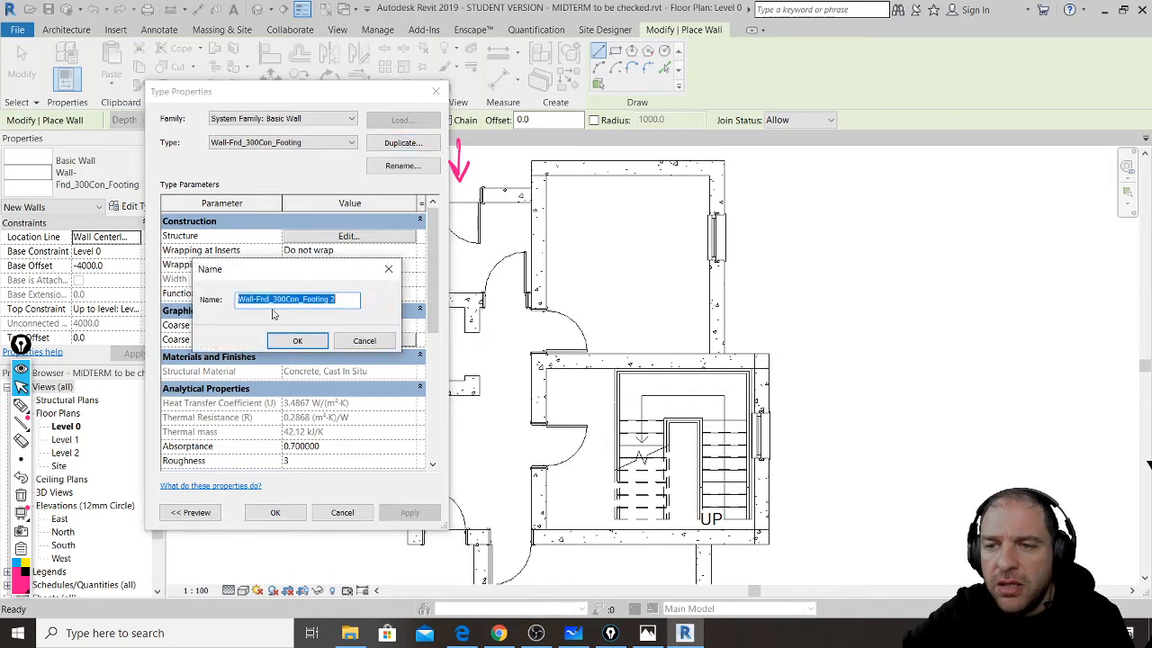
{"action": "left_click", "coordinate": [276, 299]}
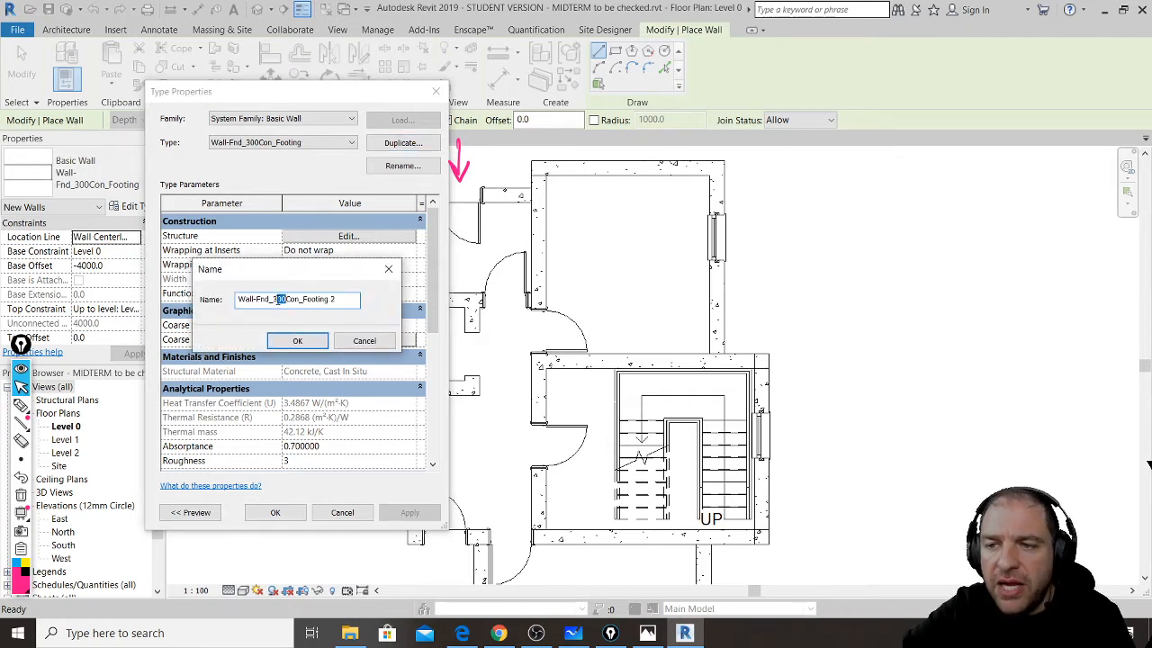
{"action": "left_click_drag", "start_coordinate": [272, 300], "coordinate": [286, 300]}
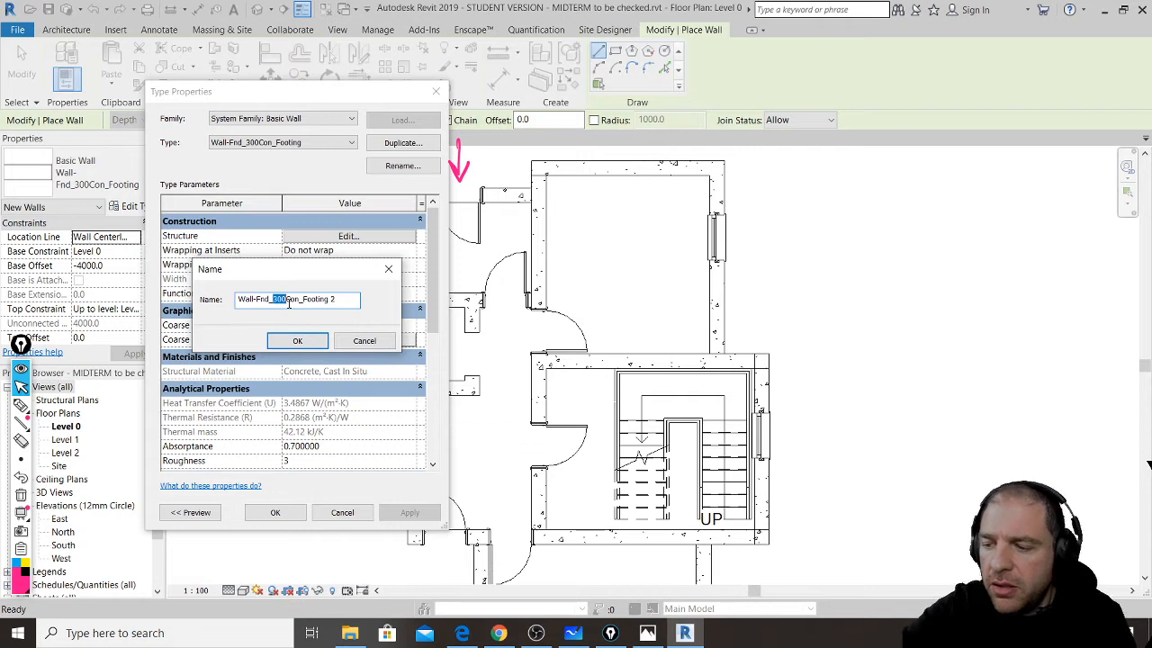
{"action": "type", "text": "150"}
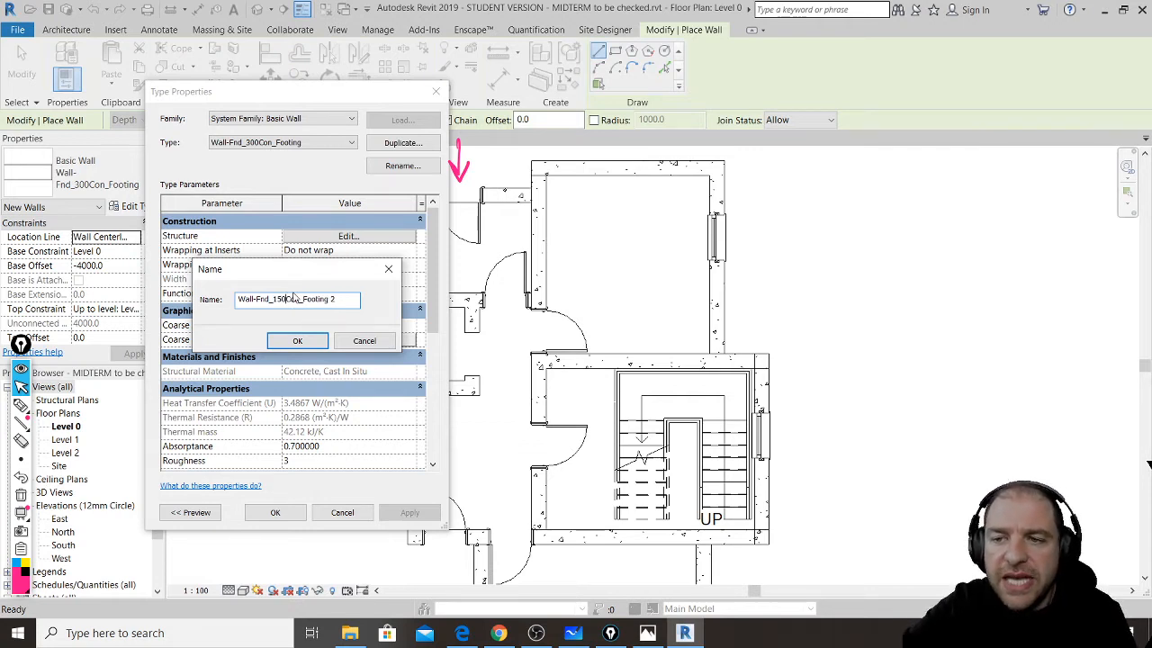
{"action": "left_click", "coordinate": [309, 343]}
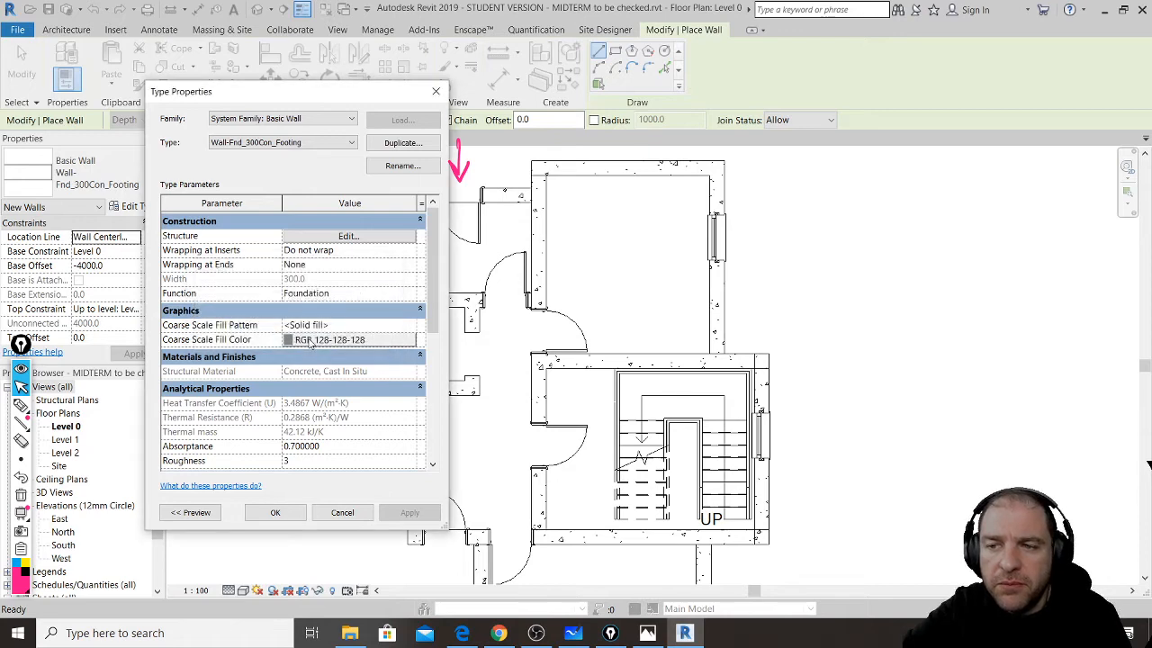
- Set the concrete structure layer thickness to 150 in the new type's structure
{"action": "left_click", "coordinate": [352, 238]}
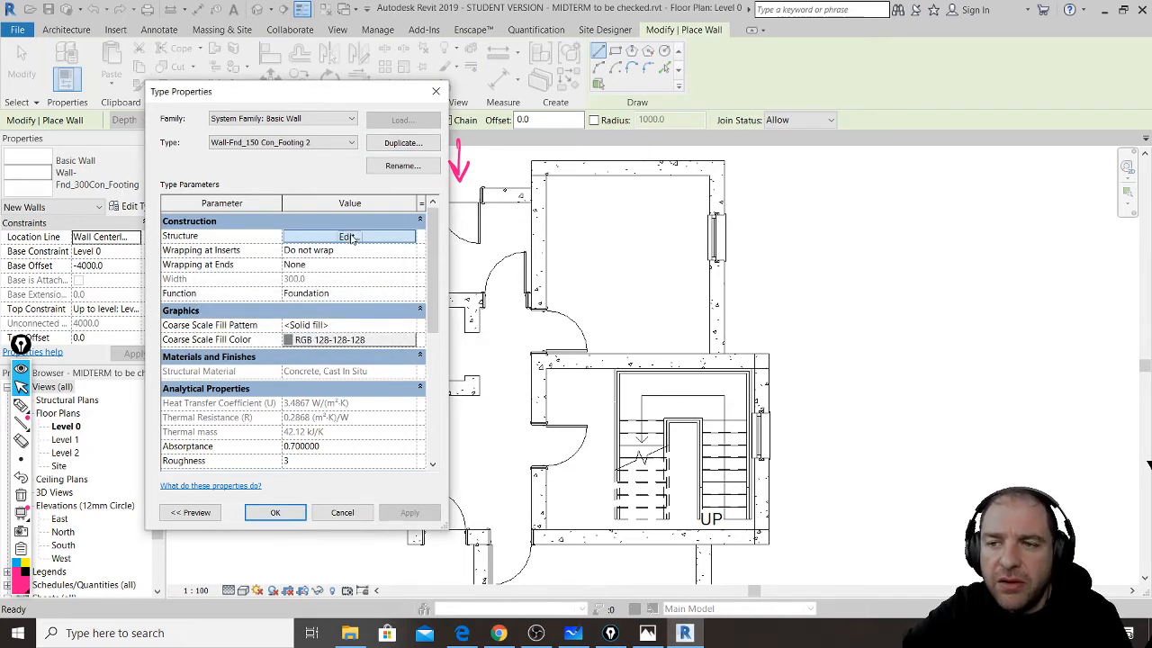
{"action": "left_click", "coordinate": [350, 237]}
{"action": "left_click", "coordinate": [332, 249]}
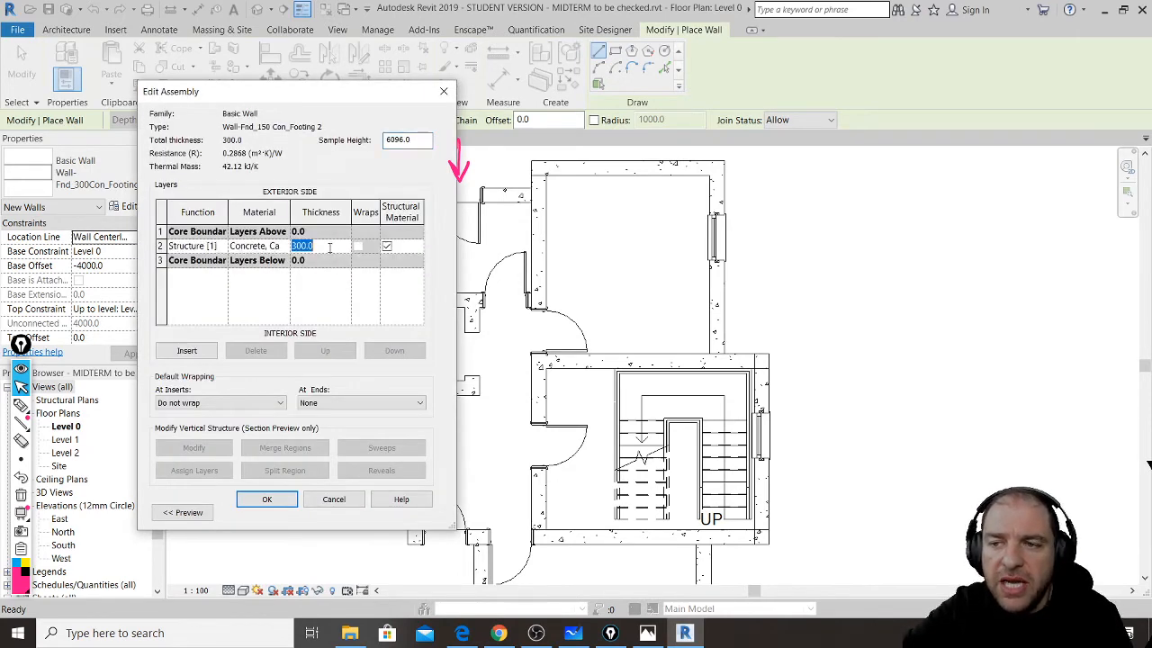
{"action": "type", "text": "150"}
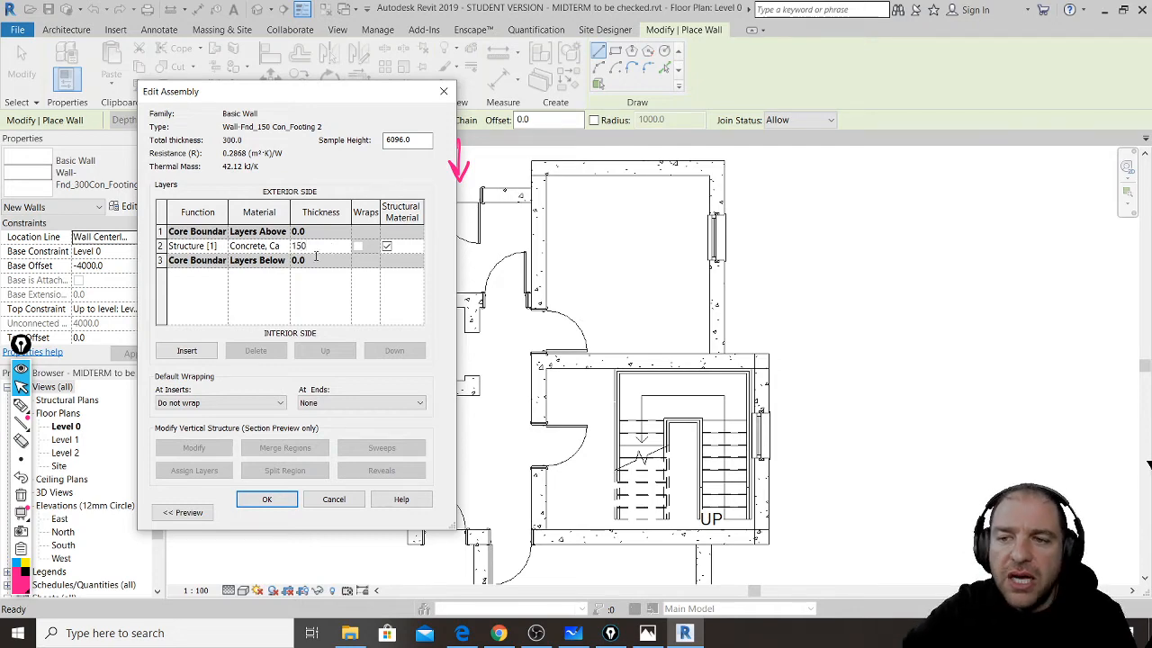
{"action": "left_click", "coordinate": [280, 500]}
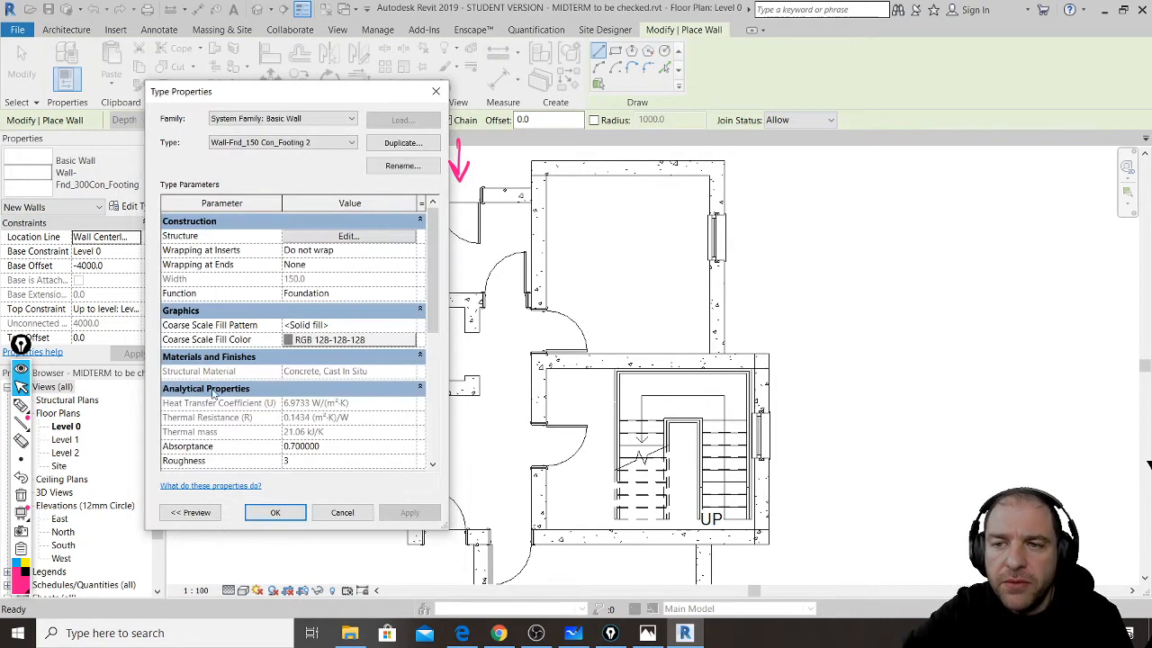
- Save the new wall type, then restart the Wall tool and review the wall type list
{"action": "left_click", "coordinate": [276, 511]}
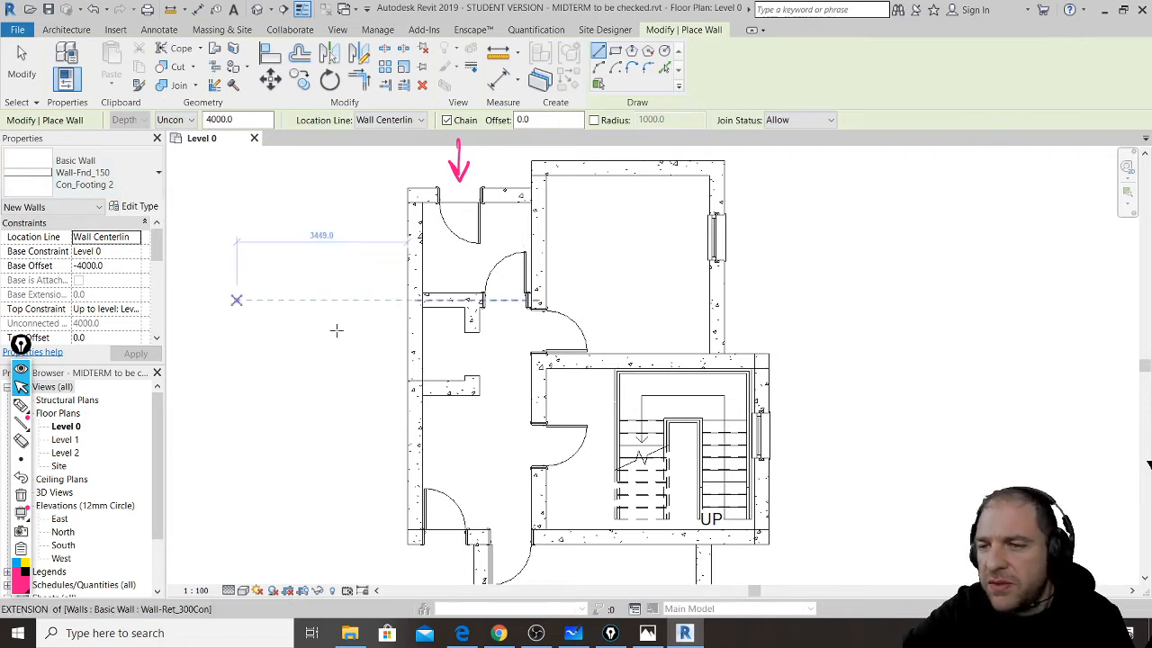
{"action": "left_click", "coordinate": [22, 61]}
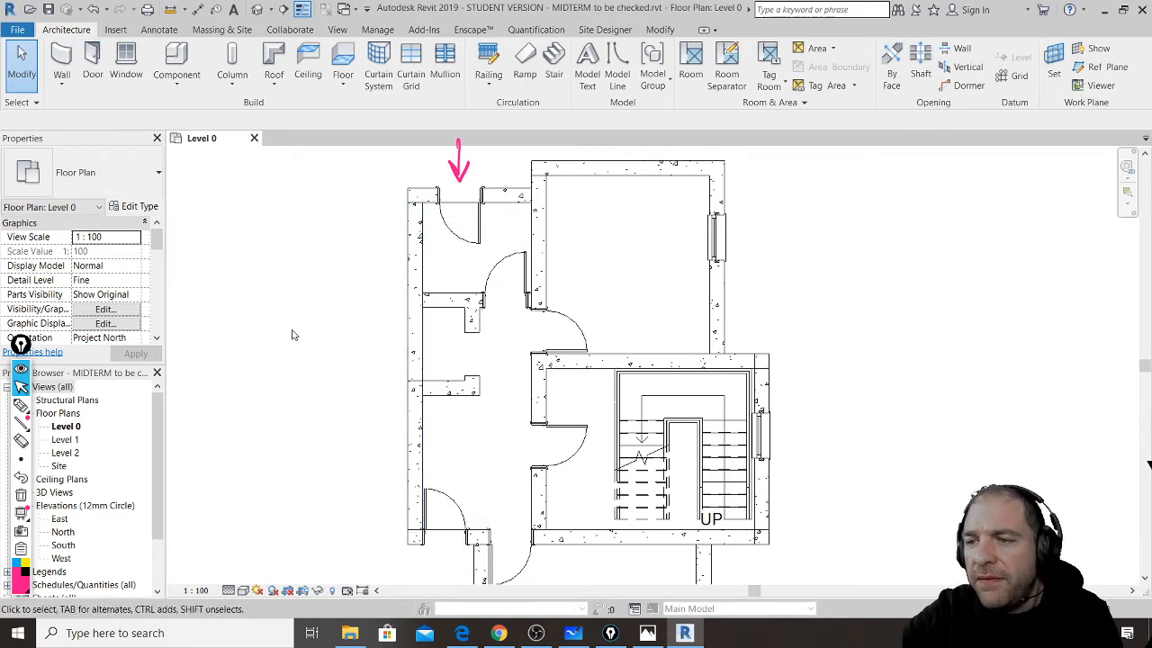
{"action": "left_click", "coordinate": [62, 65]}
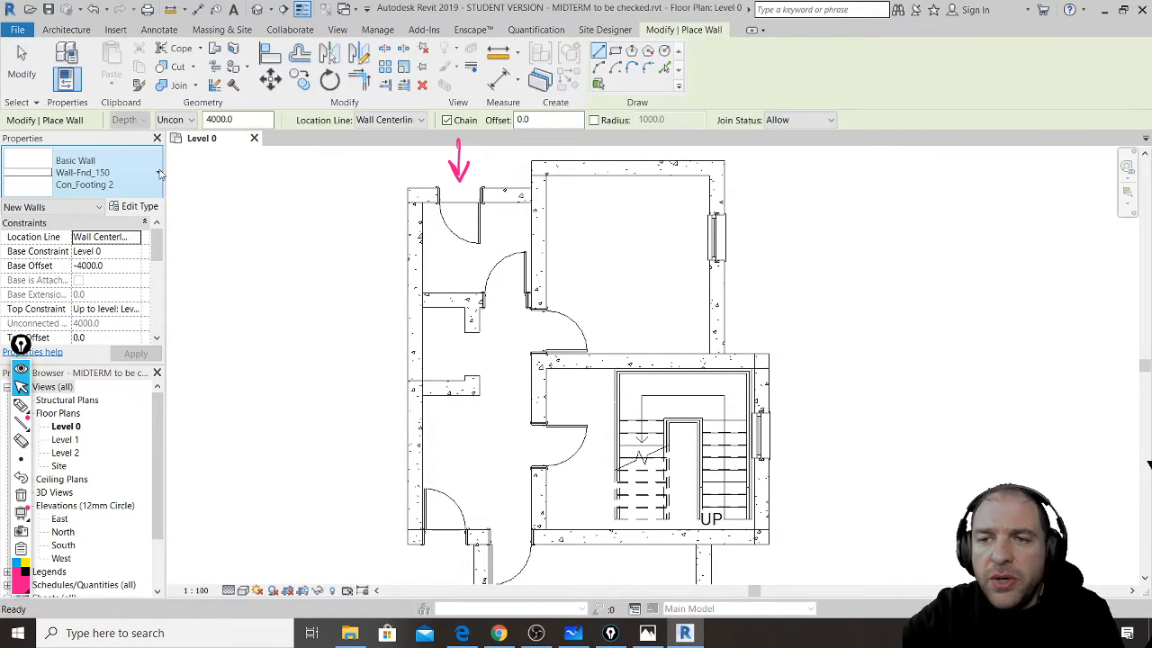
{"action": "left_click", "coordinate": [159, 173]}
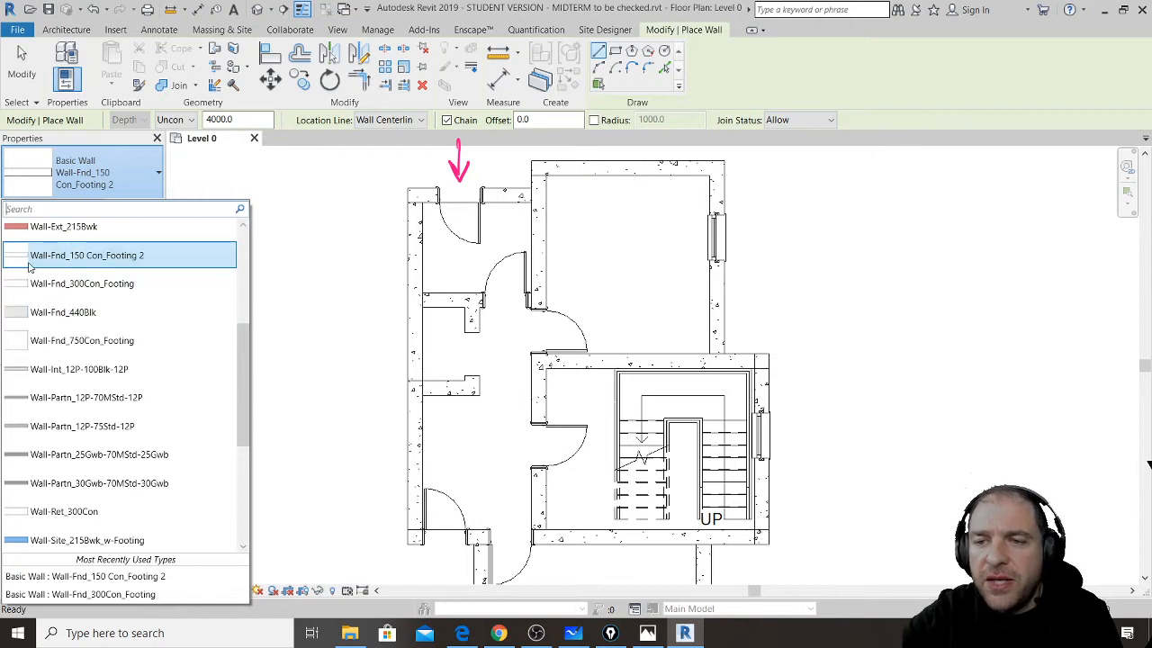
- Cancel the started wall and check that the left wall is Wall-Ret_300Con
{"action": "left_click", "coordinate": [434, 258]}
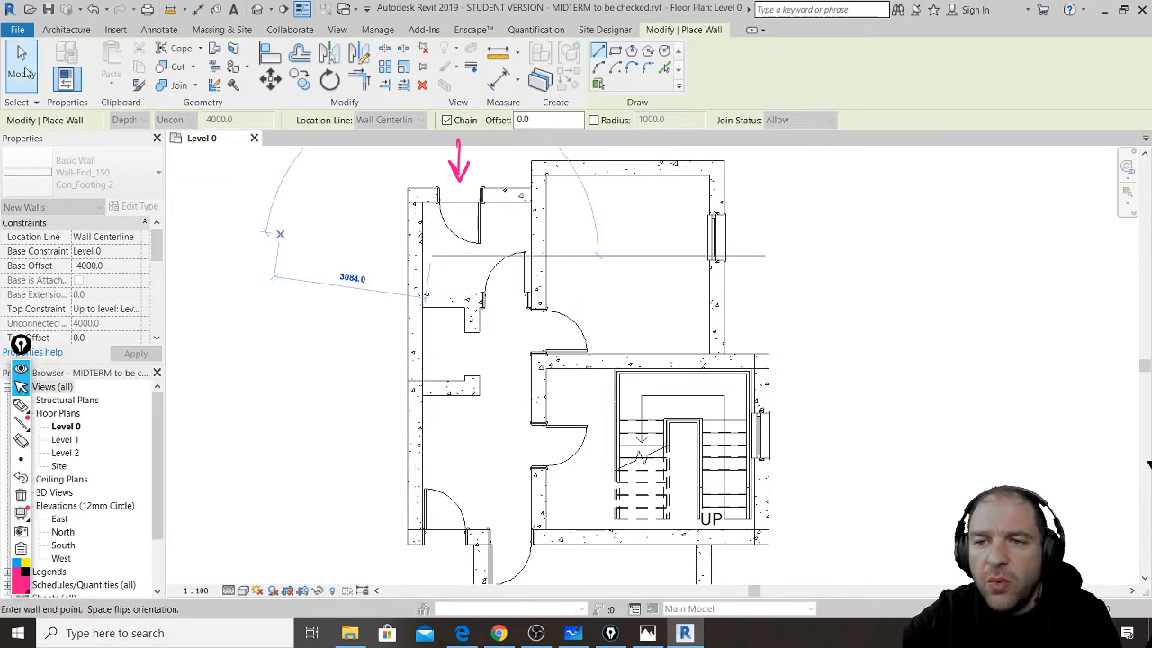
{"action": "key", "text": "Escape"}
{"action": "key", "text": "Escape"}
{"action": "left_click", "coordinate": [420, 260]}
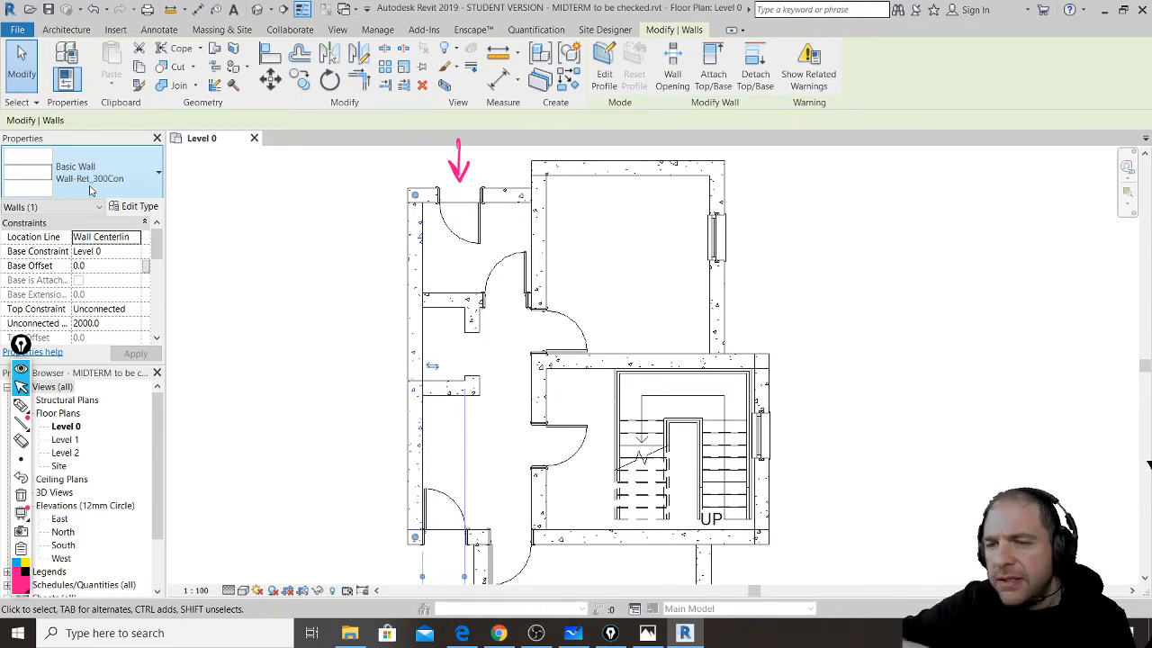
{"action": "left_click", "coordinate": [376, 217]}
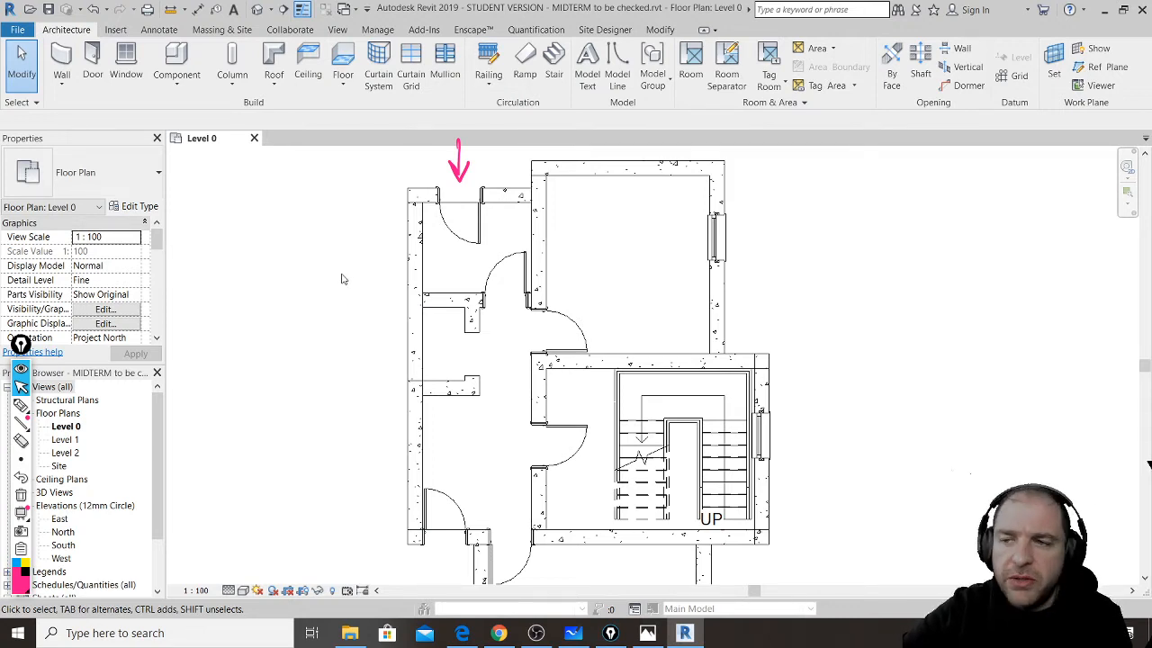
- Reply in the YouTube live chat with the instructor's e-mail address, then minimize the chat
{"action": "left_click", "coordinate": [498, 633]}
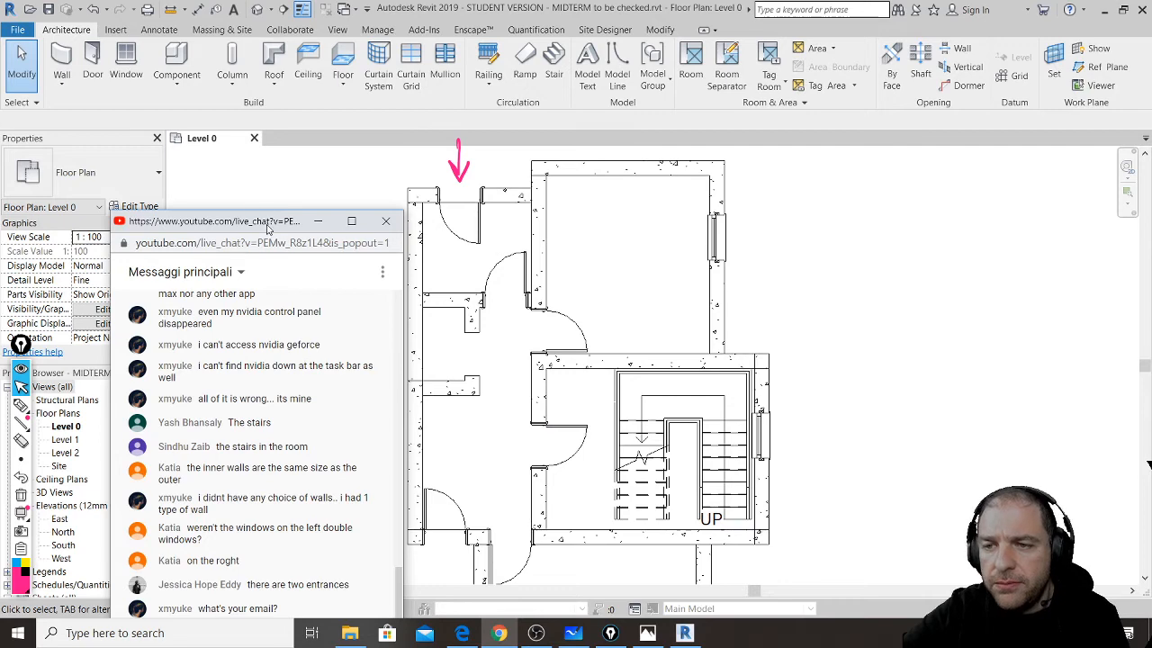
{"action": "left_click_drag", "start_coordinate": [267, 227], "coordinate": [190, 43]}
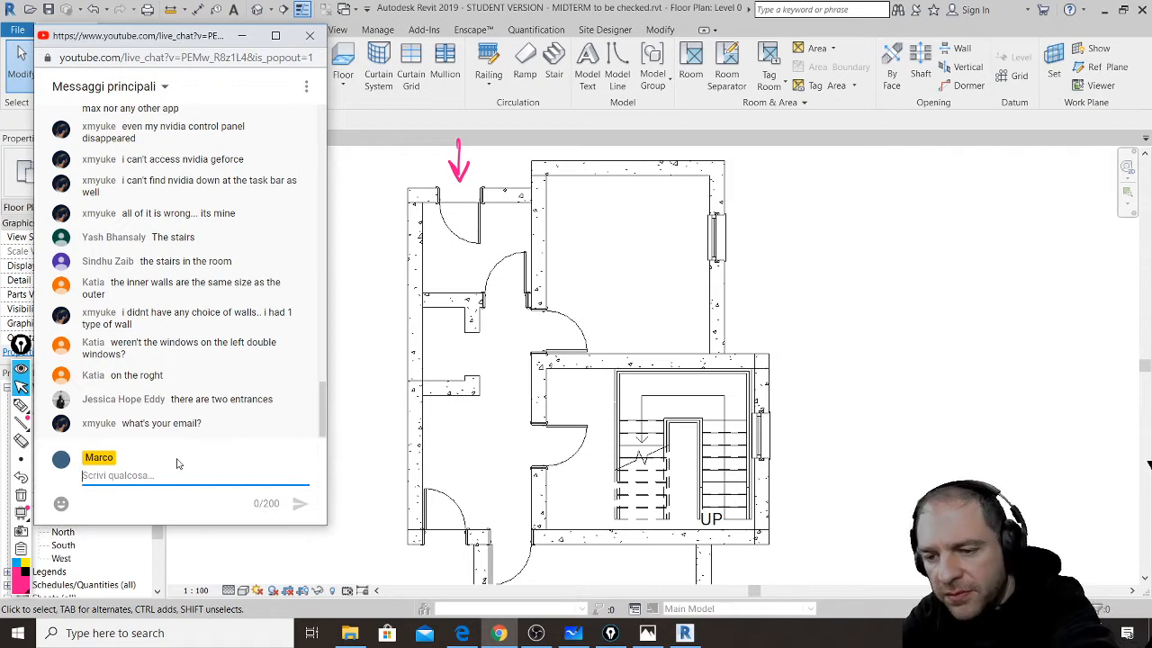
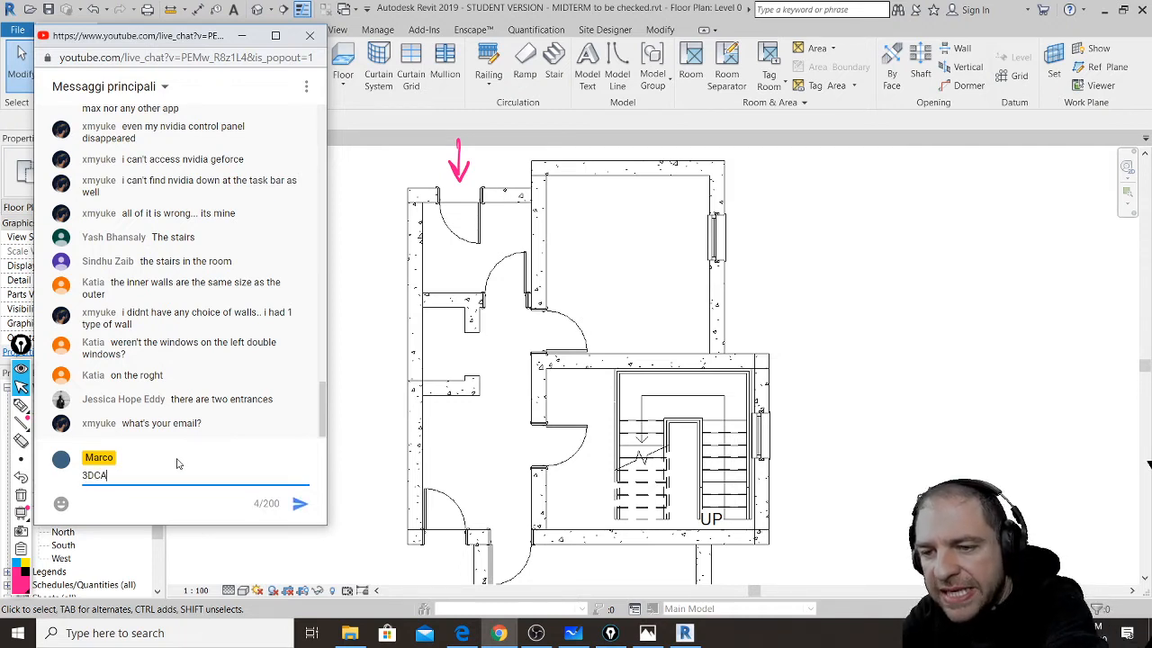
{"action": "key", "text": "BackSpace"}
{"action": "key", "text": "BackSpace"}
{"action": "key", "text": "BackSpace"}
{"action": "key", "text": "BackSpace"}
{"action": "key", "text": "BackSpace"}
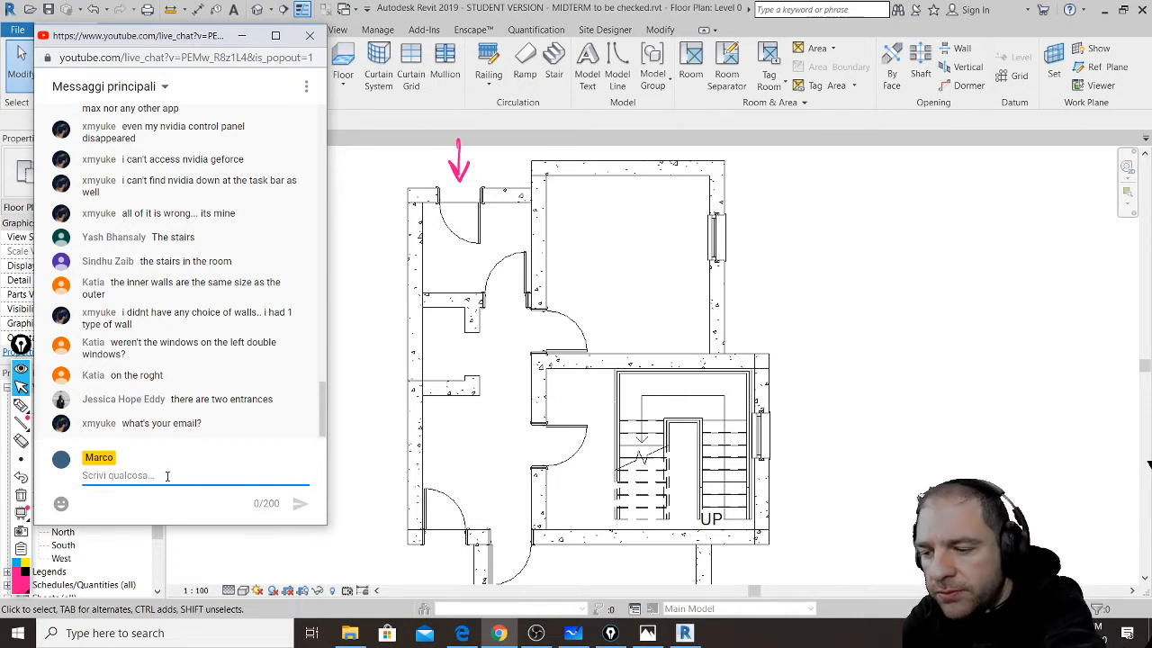
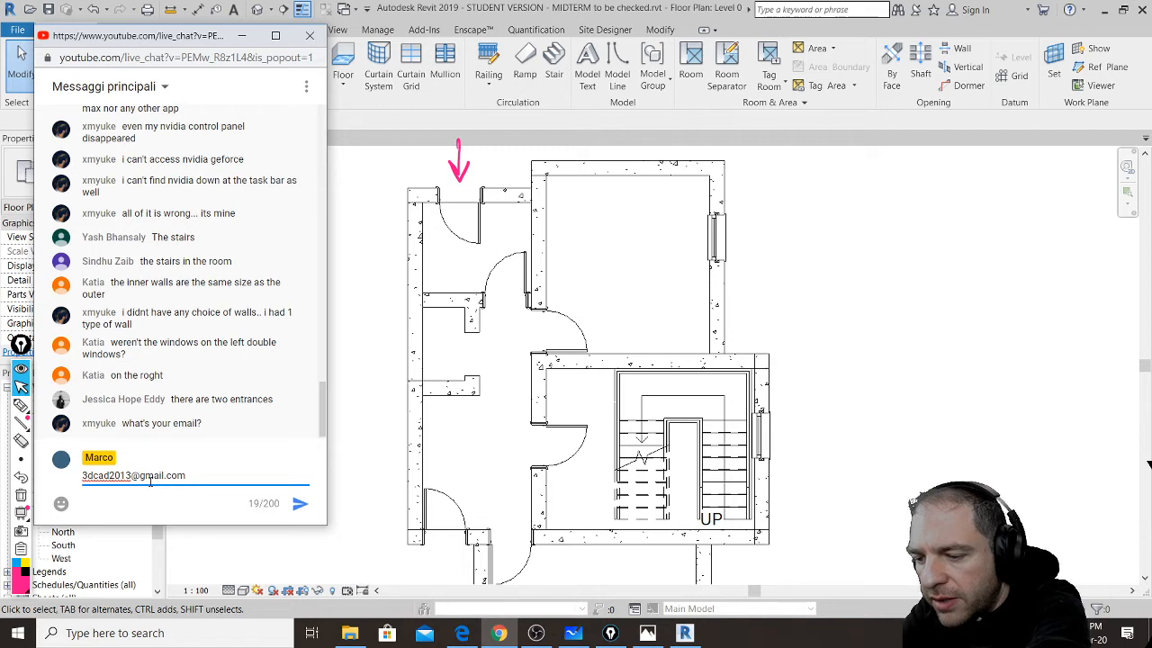
{"action": "key", "text": "Return"}
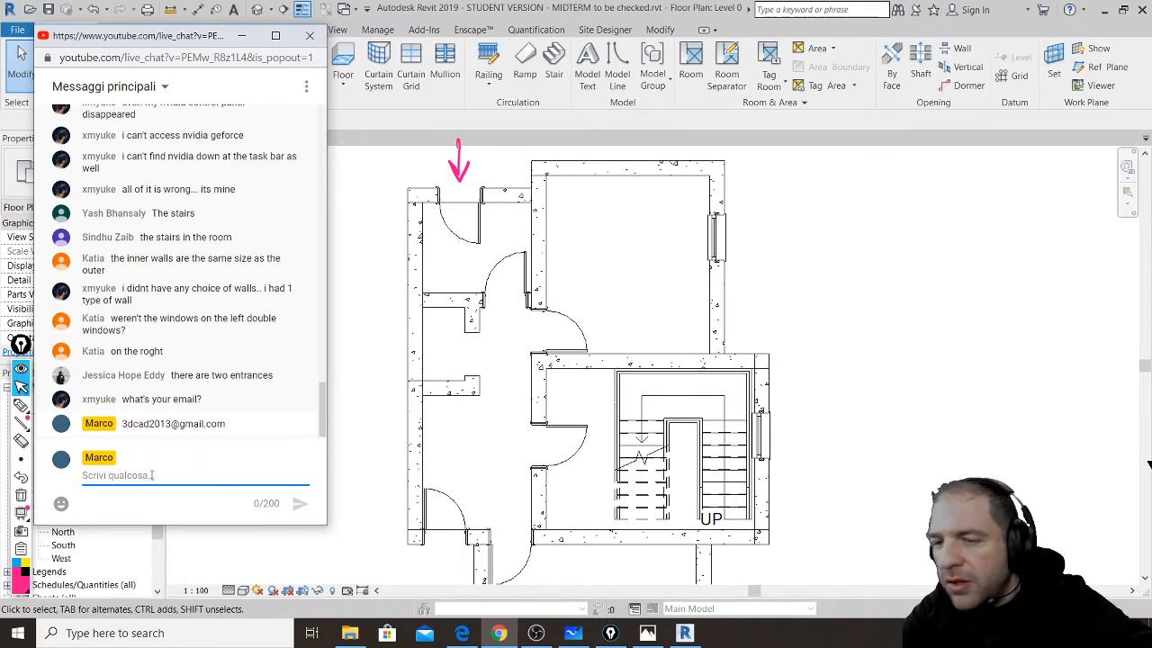
{"action": "left_click", "coordinate": [242, 36]}
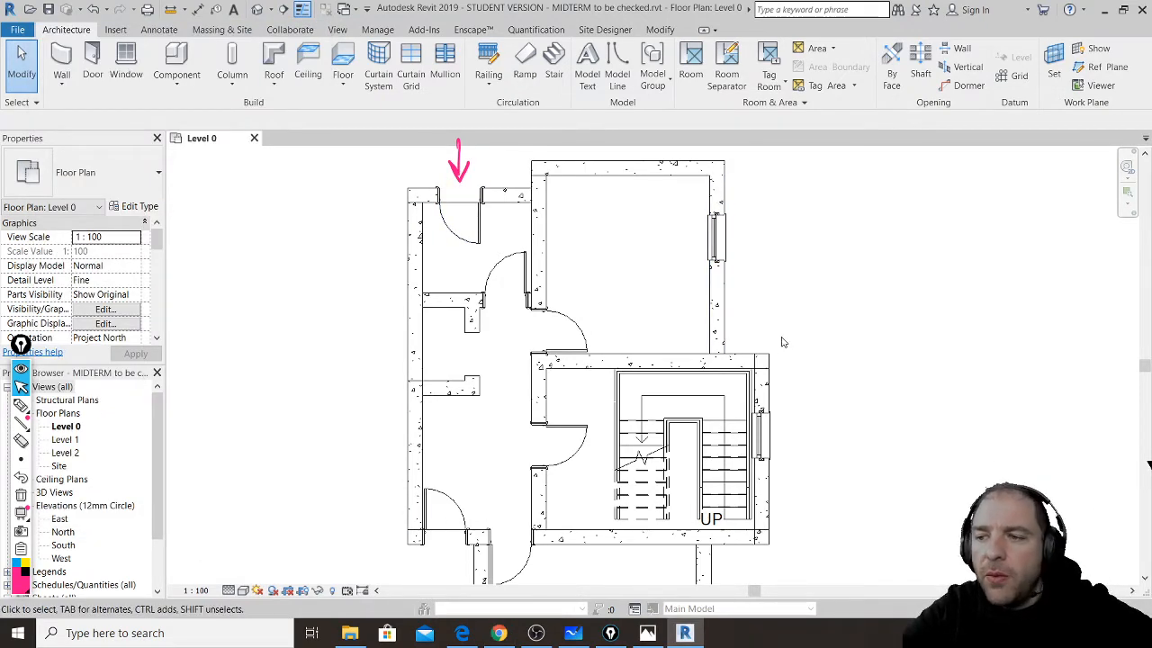
{"action": "scroll", "coordinate": [689, 383], "scroll_direction": "down", "scroll_amount": 1}
{"action": "scroll", "coordinate": [688, 383], "scroll_direction": "down", "scroll_amount": 2}
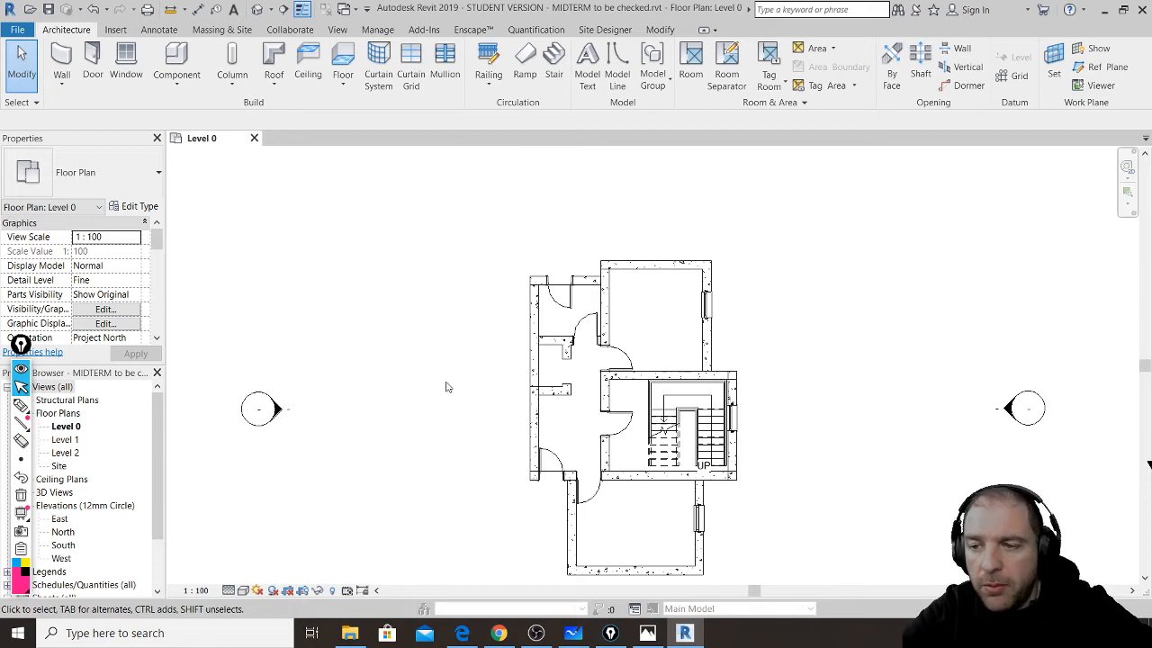
{"action": "left_click", "coordinate": [462, 632]}
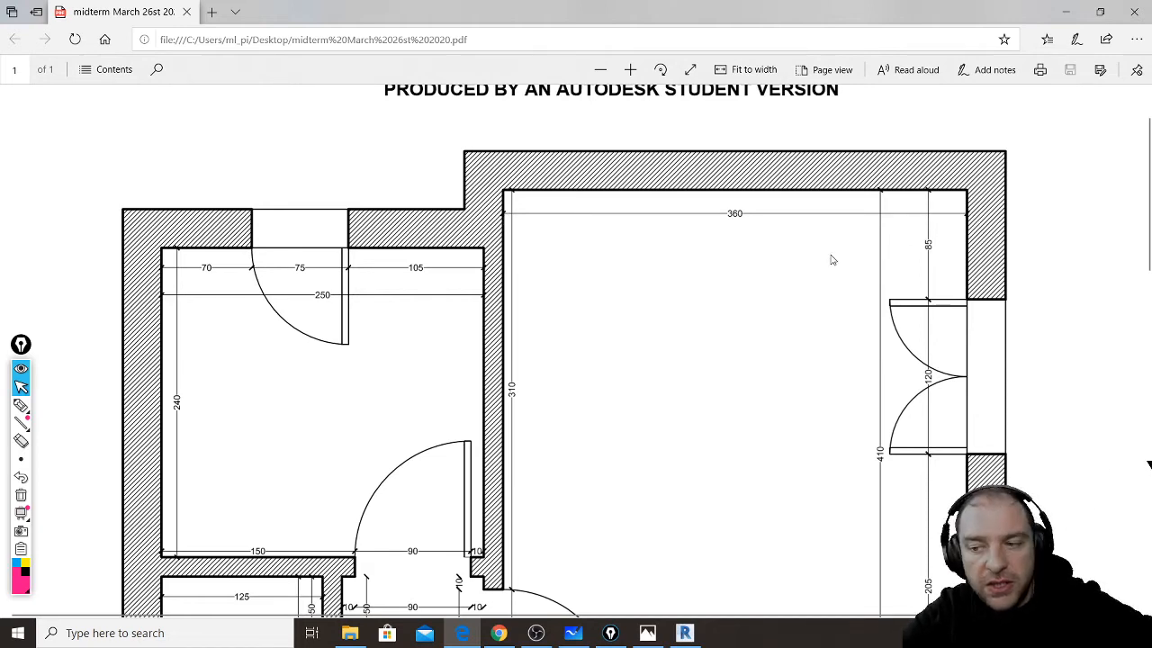
{"action": "left_click", "coordinate": [684, 633]}
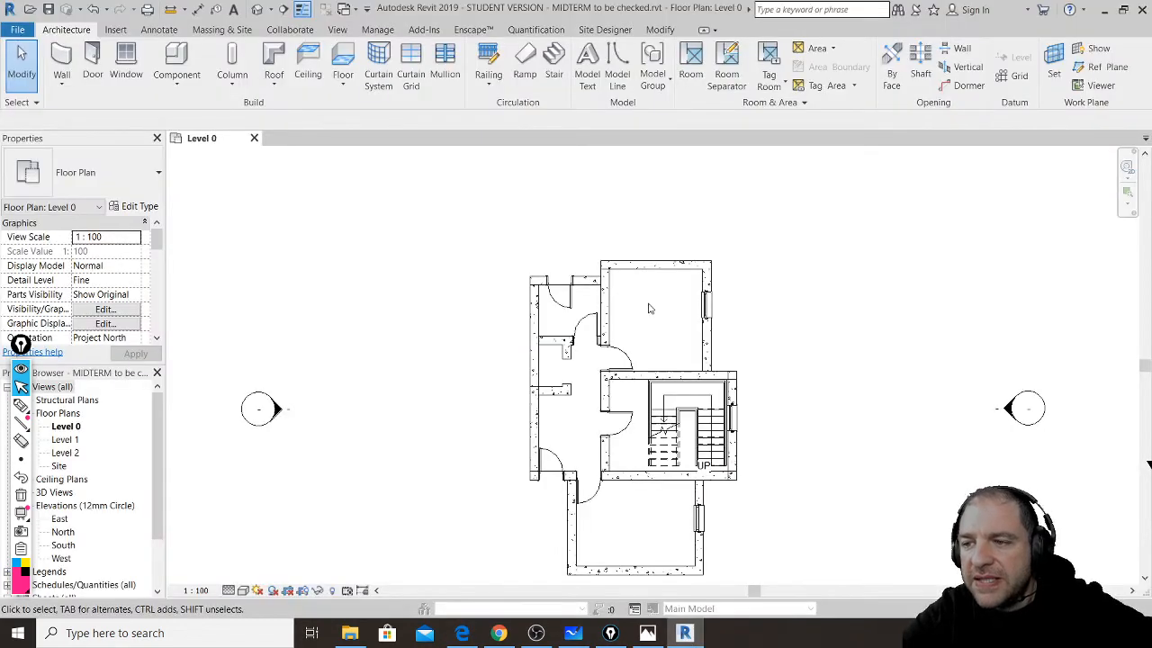
{"action": "scroll", "coordinate": [650, 309], "scroll_direction": "up", "scroll_amount": 5}
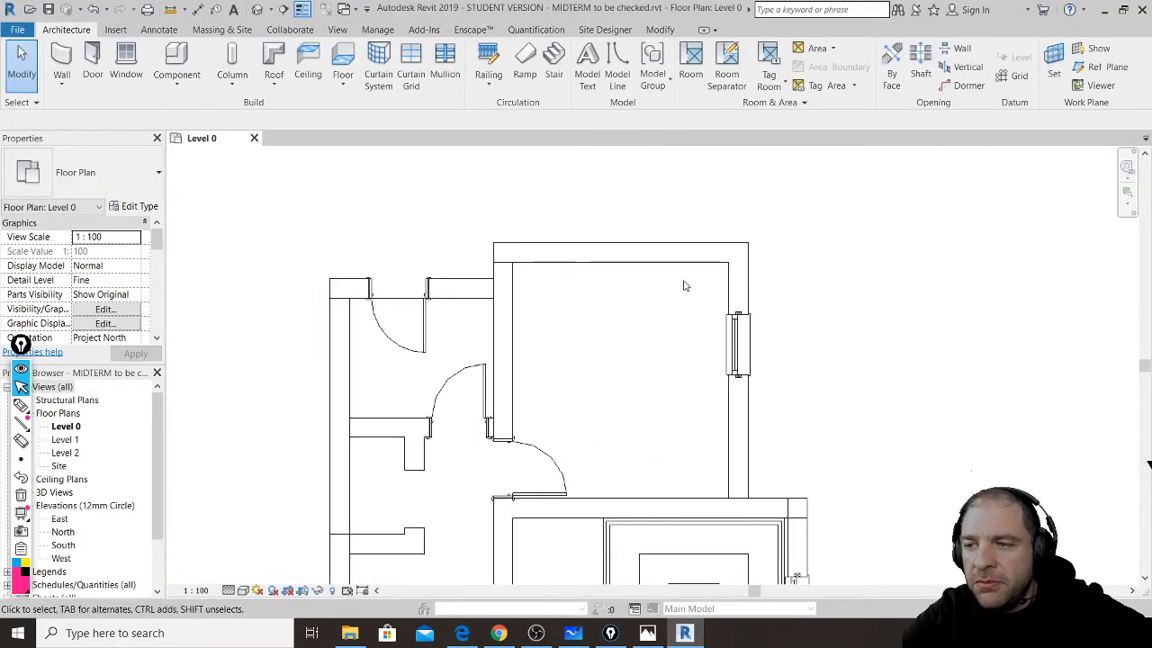
{"action": "scroll", "coordinate": [684, 286], "scroll_direction": "up", "scroll_amount": 2}
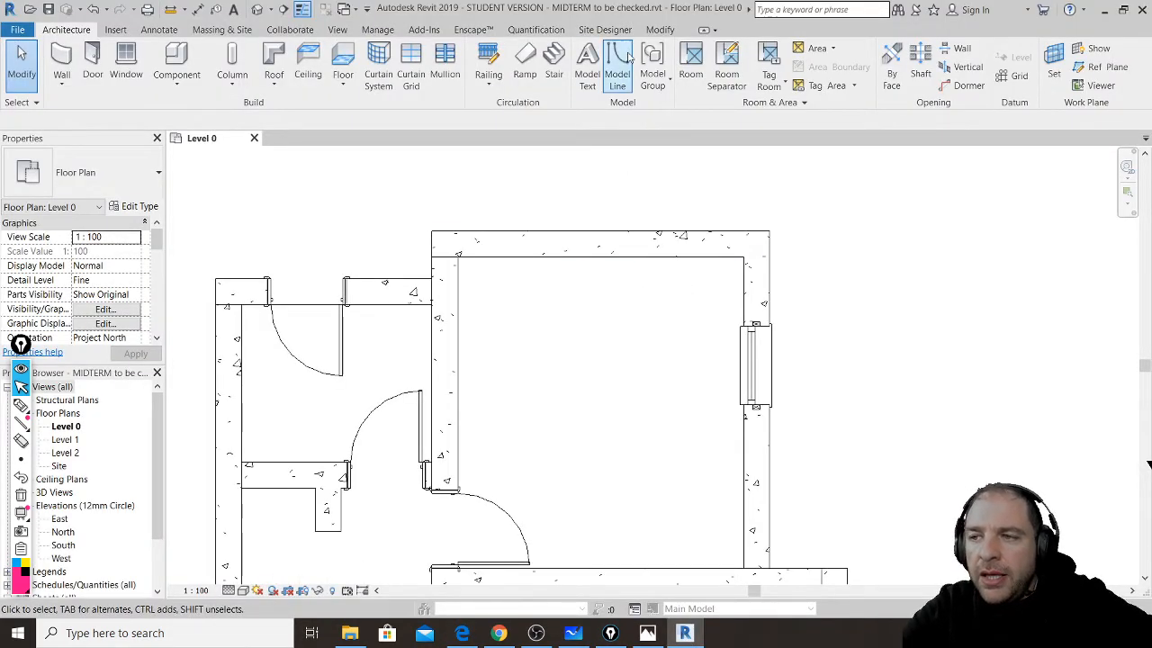
{"action": "left_click", "coordinate": [662, 30]}
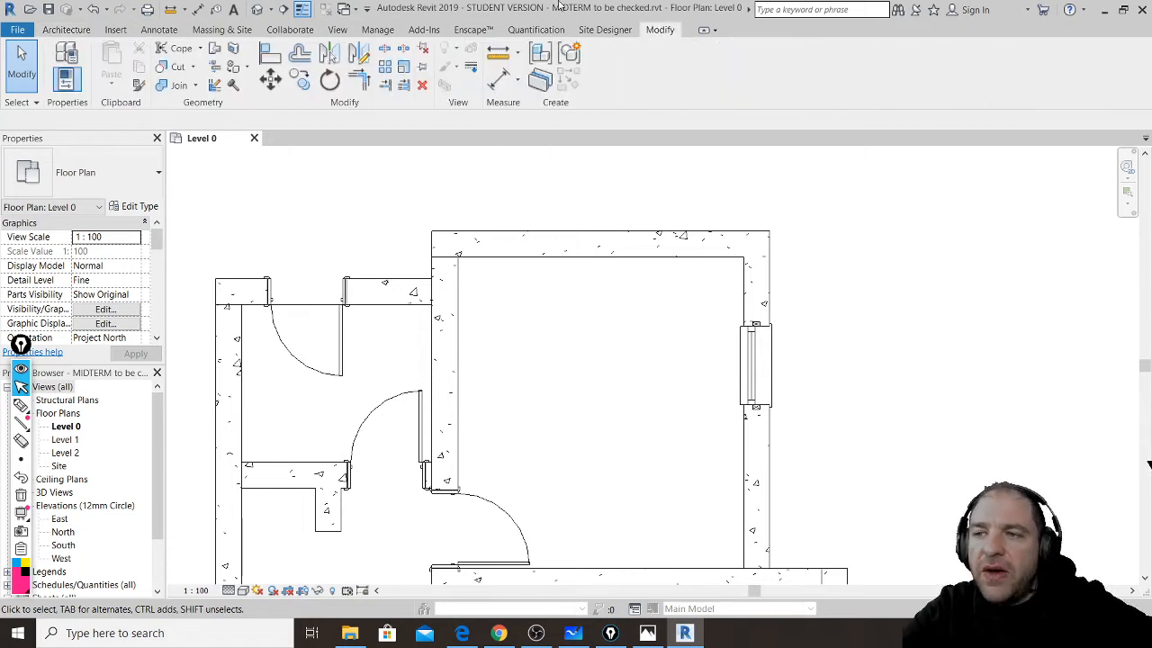
{"action": "left_click", "coordinate": [500, 54]}
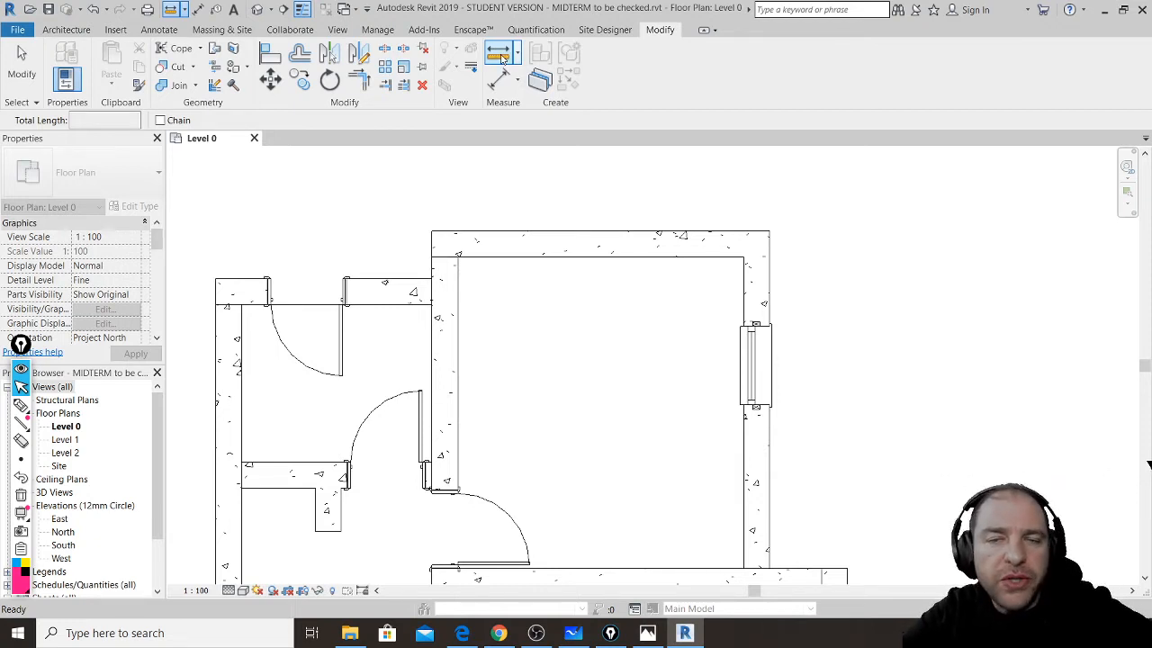
{"action": "left_click", "coordinate": [457, 282]}
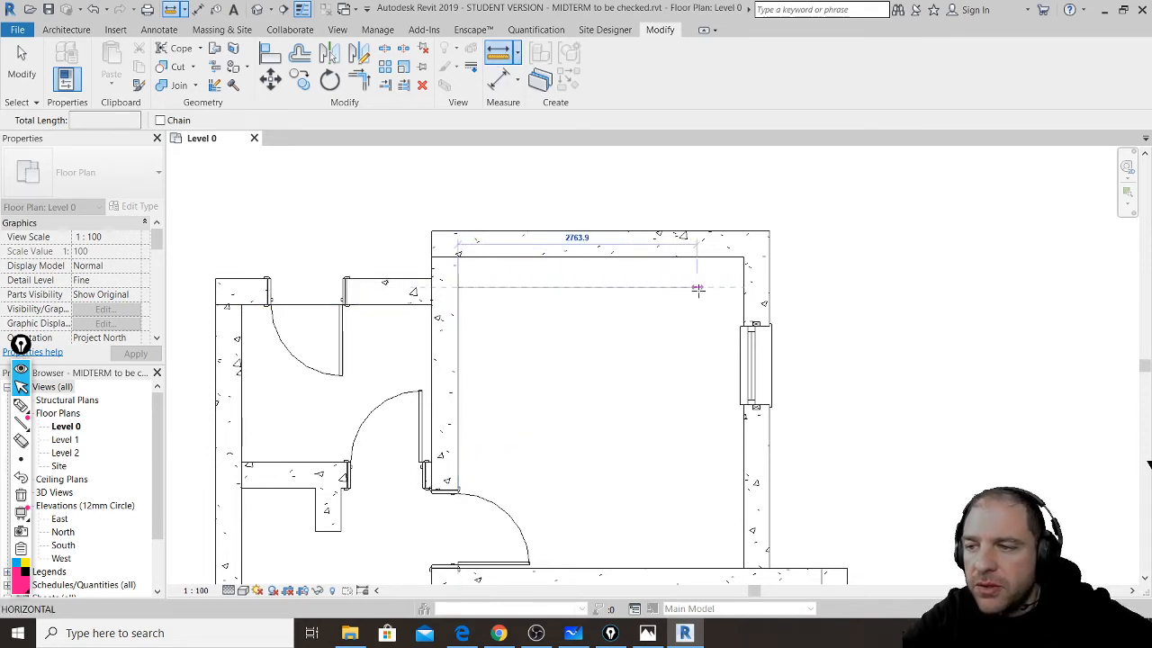
{"action": "left_click", "coordinate": [742, 287]}
{"action": "left_click", "coordinate": [742, 287]}
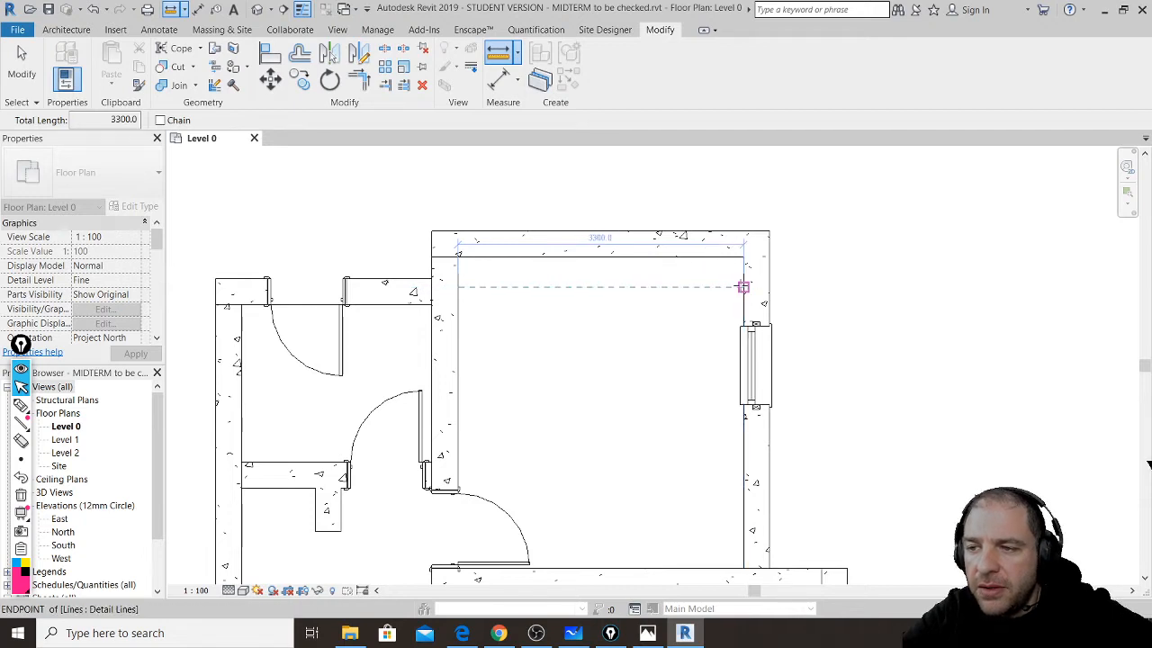
{"action": "scroll", "coordinate": [630, 277], "scroll_direction": "up", "scroll_amount": 2}
{"action": "scroll", "coordinate": [630, 278], "scroll_direction": "up", "scroll_amount": 1}
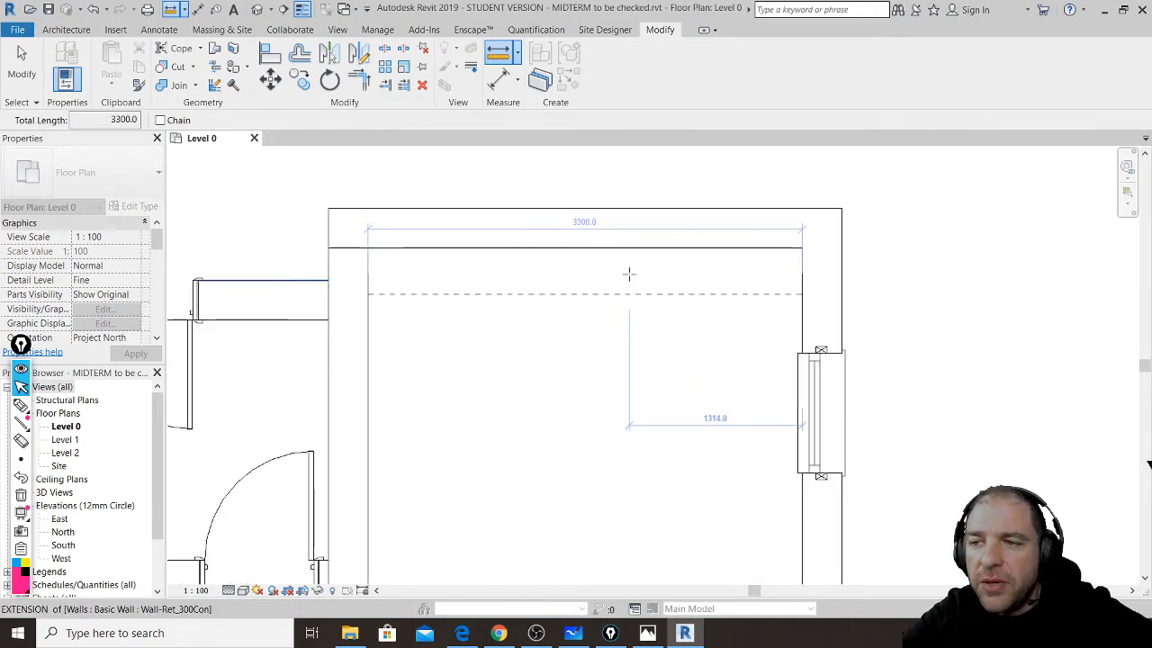
{"action": "key", "text": "Escape"}
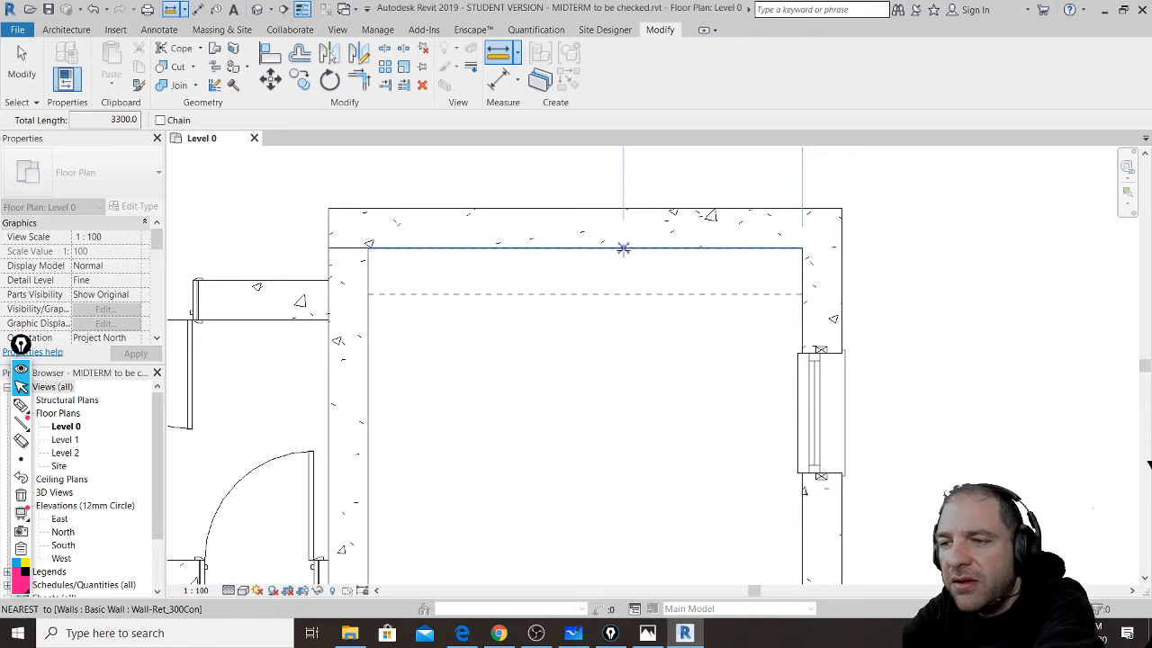
{"action": "key", "text": "Escape"}
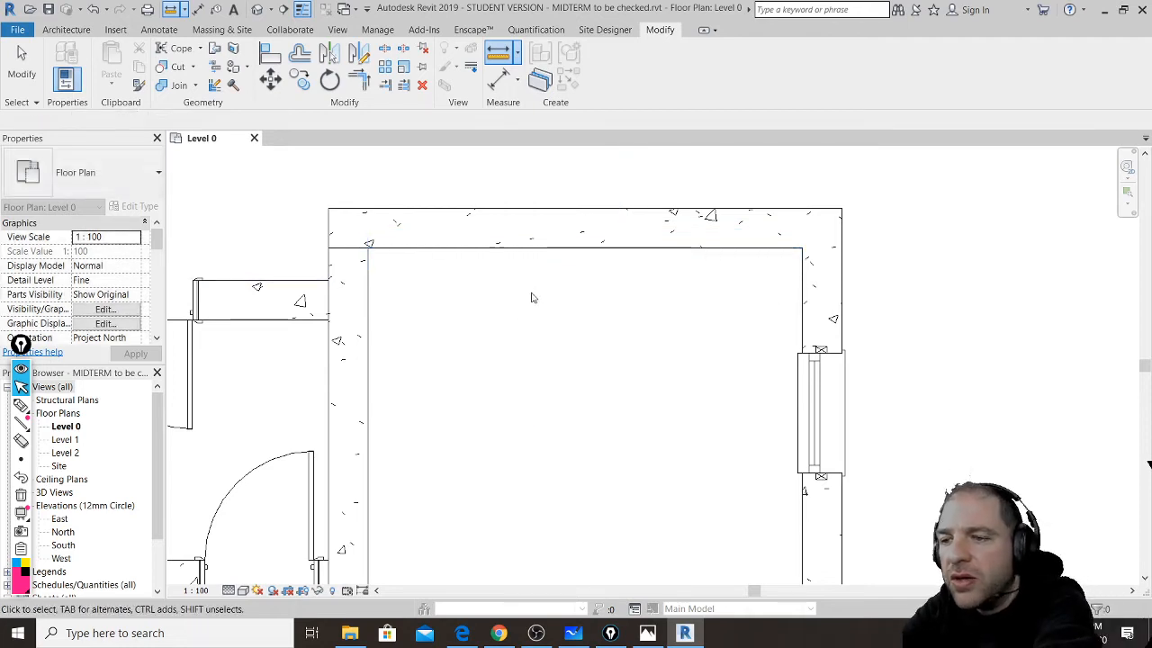
{"action": "left_click", "coordinate": [495, 54]}
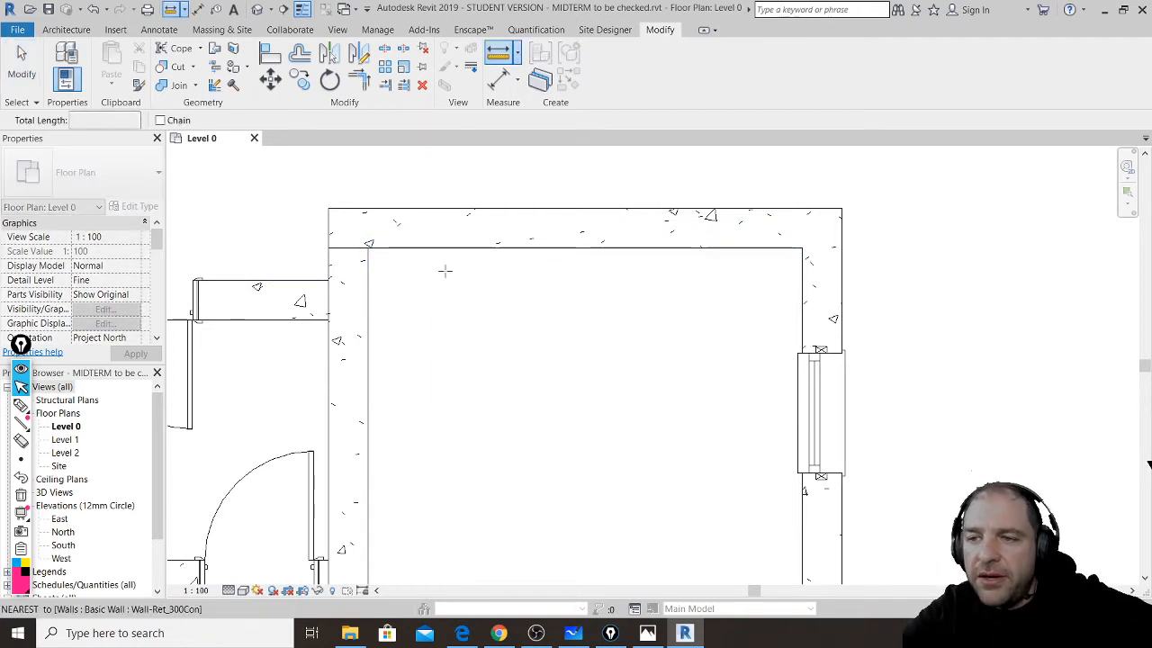
{"action": "left_click", "coordinate": [368, 312]}
{"action": "left_click", "coordinate": [802, 312]}
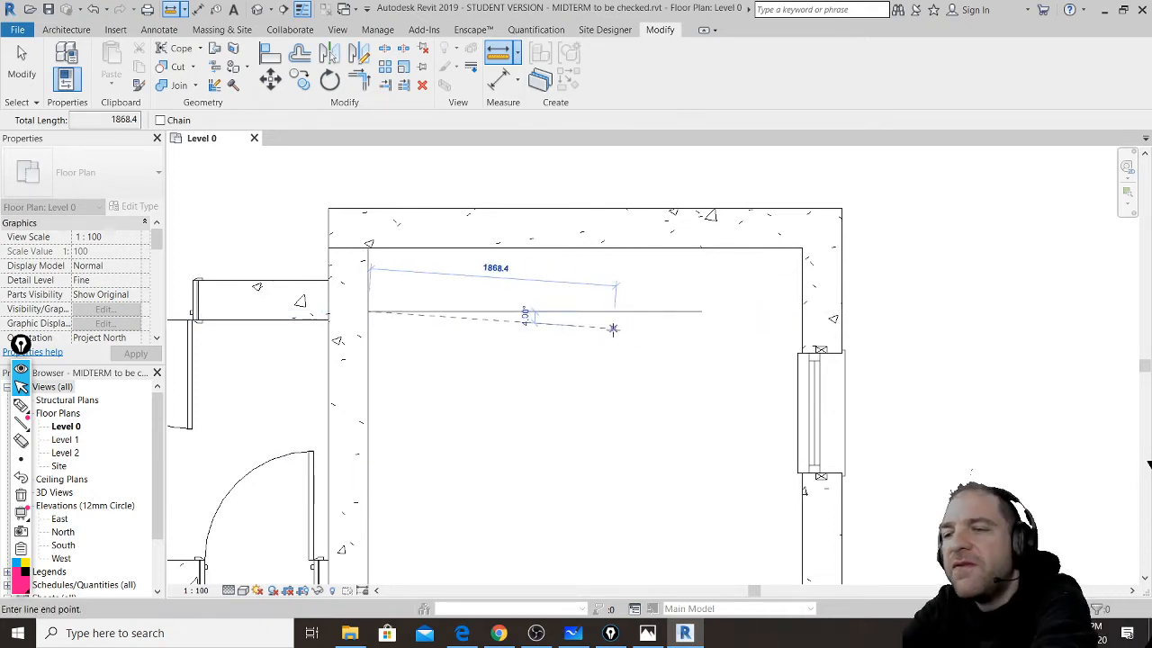
{"action": "key", "text": "Escape"}
{"action": "key", "text": "Escape"}
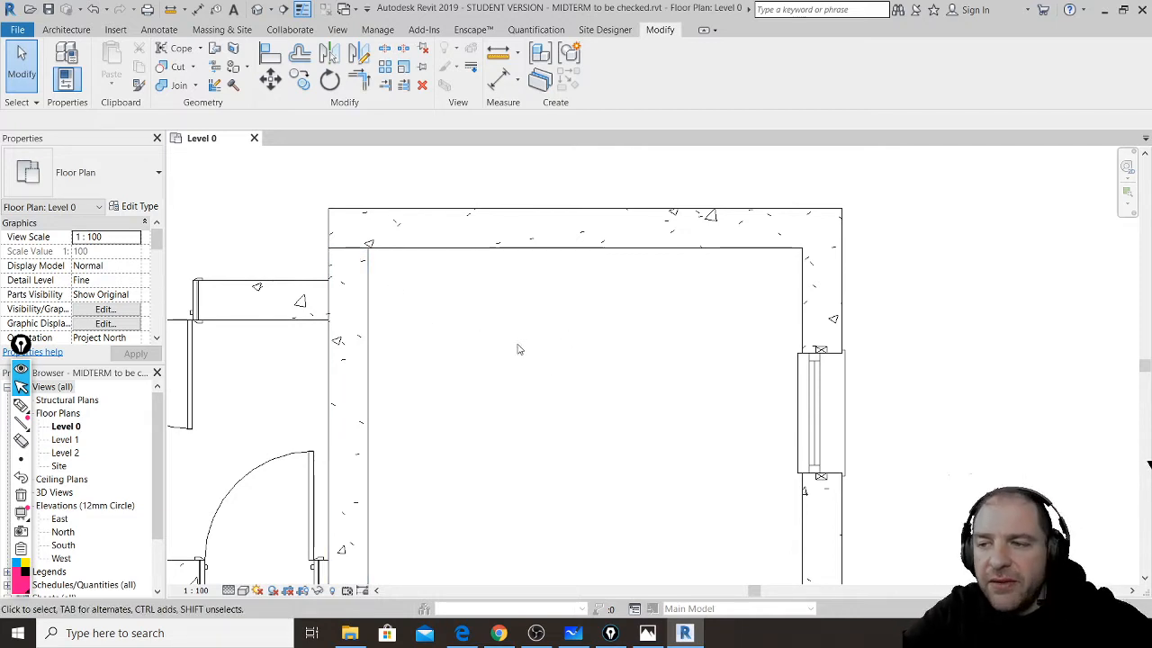
- Select the top wall and circle its Wall Centerline location line and Level 0 base in Properties
{"action": "left_click", "coordinate": [531, 210]}
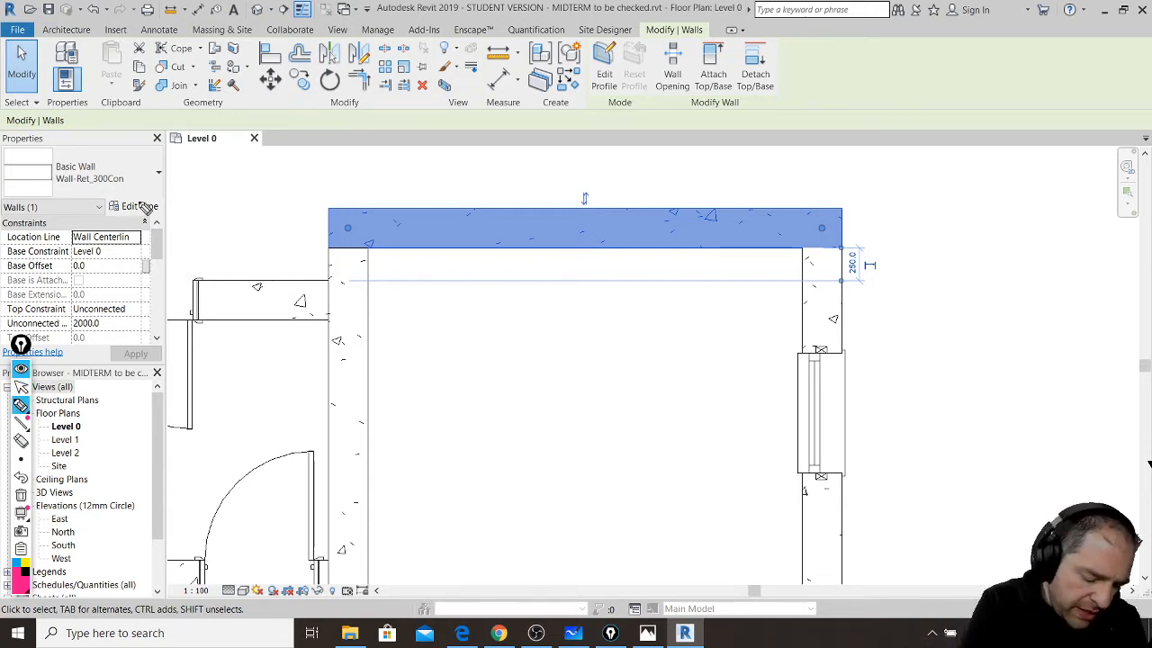
{"action": "mouse_move", "coordinate": [153, 212]}
{"action": "left_mouse_down"}
{"action": "mouse_move", "coordinate": [164, 259]}
{"action": "mouse_move", "coordinate": [158, 216]}
{"action": "left_mouse_up"}
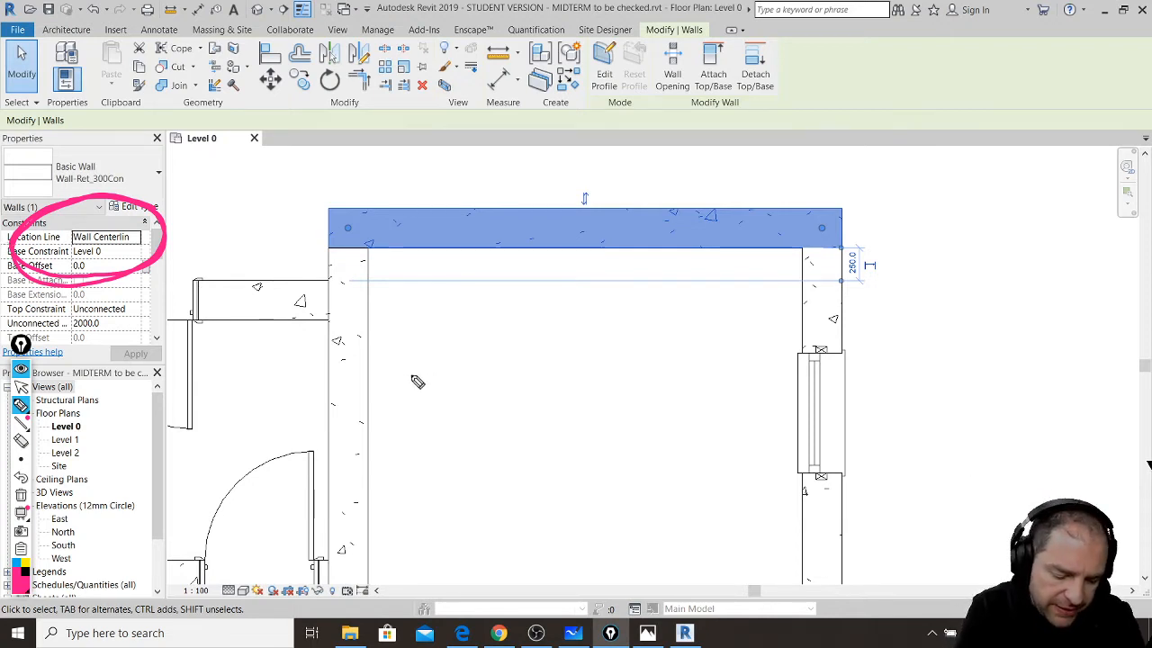
- Sketch the top wall's centreline and both faces in pink, noting its 3600 length
{"action": "left_click_drag", "start_coordinate": [388, 380], "coordinate": [769, 359]}
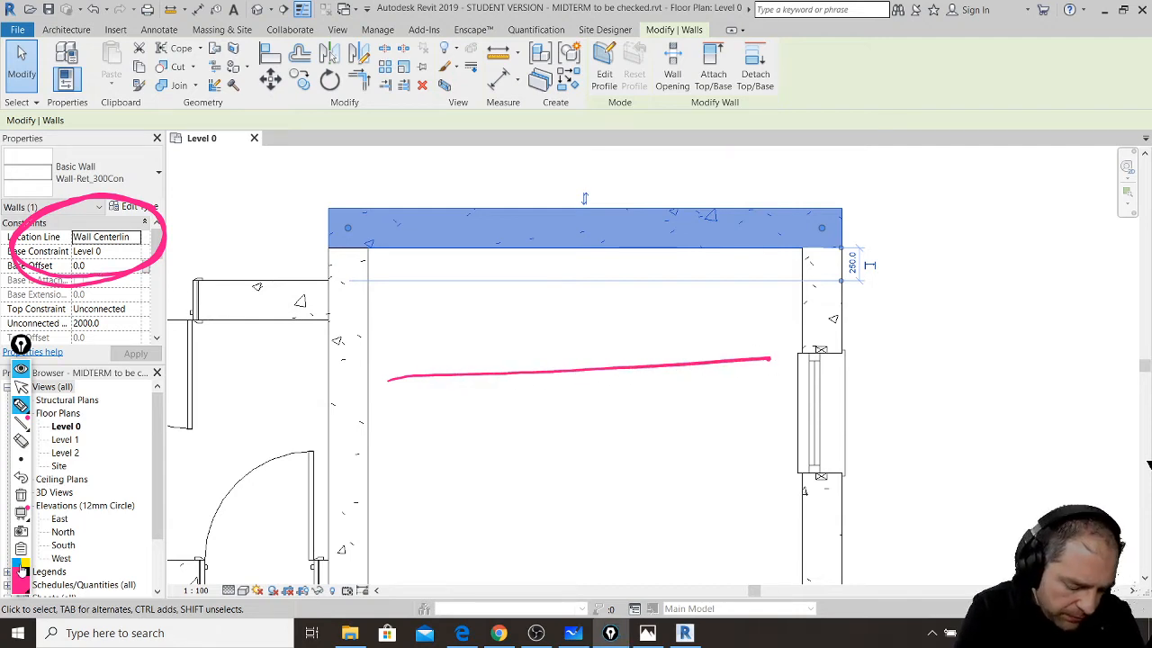
{"action": "left_click_drag", "start_coordinate": [376, 353], "coordinate": [766, 321]}
{"action": "left_click_drag", "start_coordinate": [390, 414], "coordinate": [778, 388]}
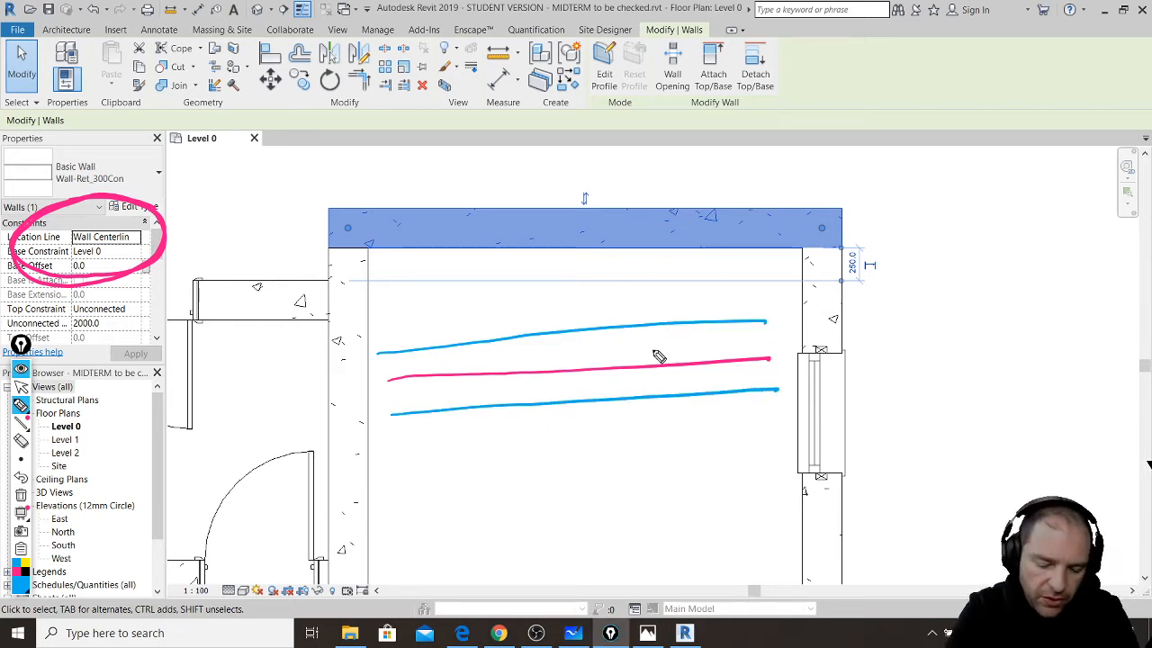
{"action": "left_click_drag", "start_coordinate": [663, 369], "coordinate": [661, 325]}
{"action": "left_click_drag", "start_coordinate": [664, 369], "coordinate": [675, 396]}
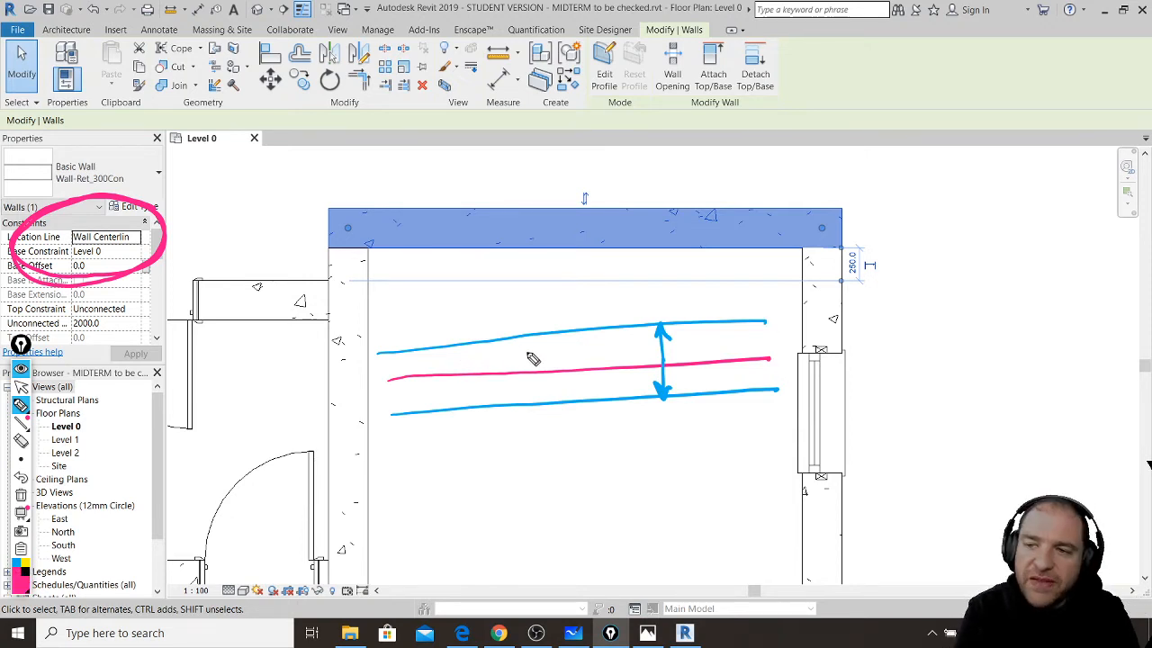
{"action": "mouse_move", "coordinate": [496, 349]}
{"action": "left_mouse_down"}
{"action": "mouse_move", "coordinate": [531, 362]}
{"action": "mouse_move", "coordinate": [575, 353]}
{"action": "left_mouse_up"}
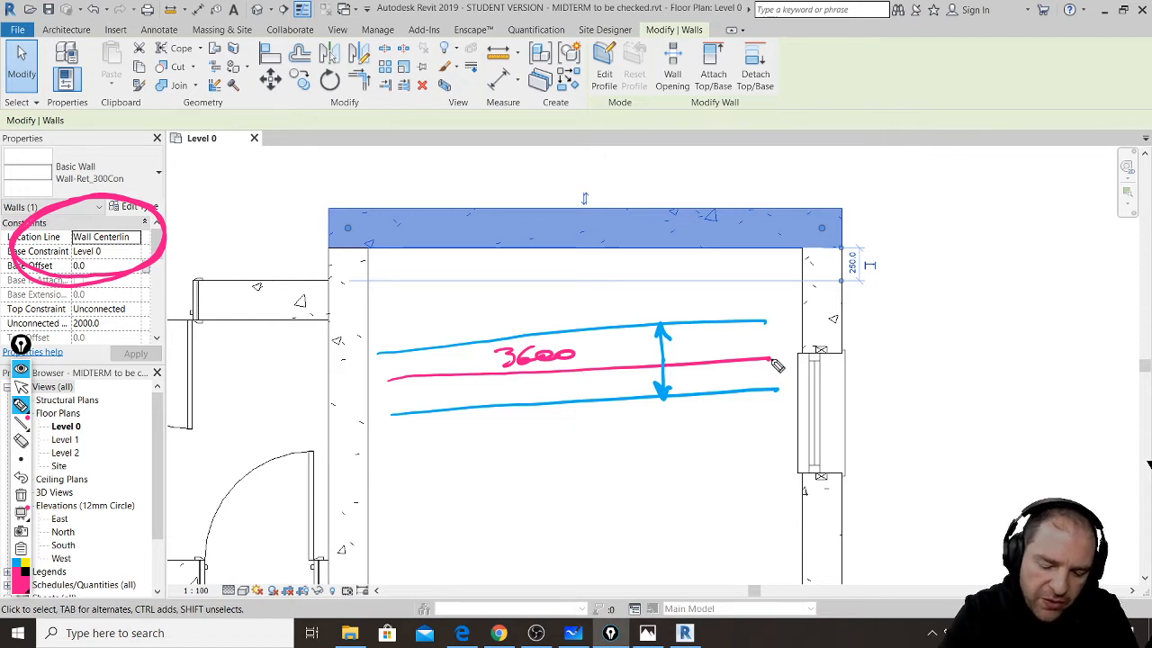
{"action": "left_click_drag", "start_coordinate": [769, 359], "coordinate": [788, 562]}
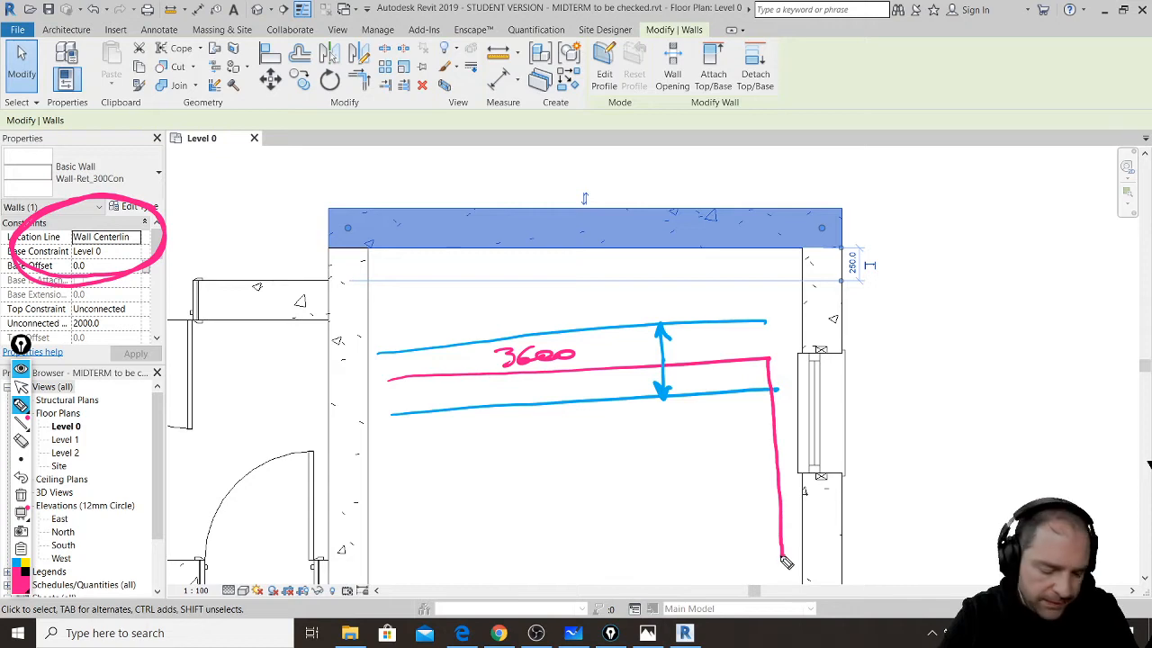
- In blue, sketch the side wall faces around the corner and hatch the overlapping corner
{"action": "left_click", "coordinate": [16, 563]}
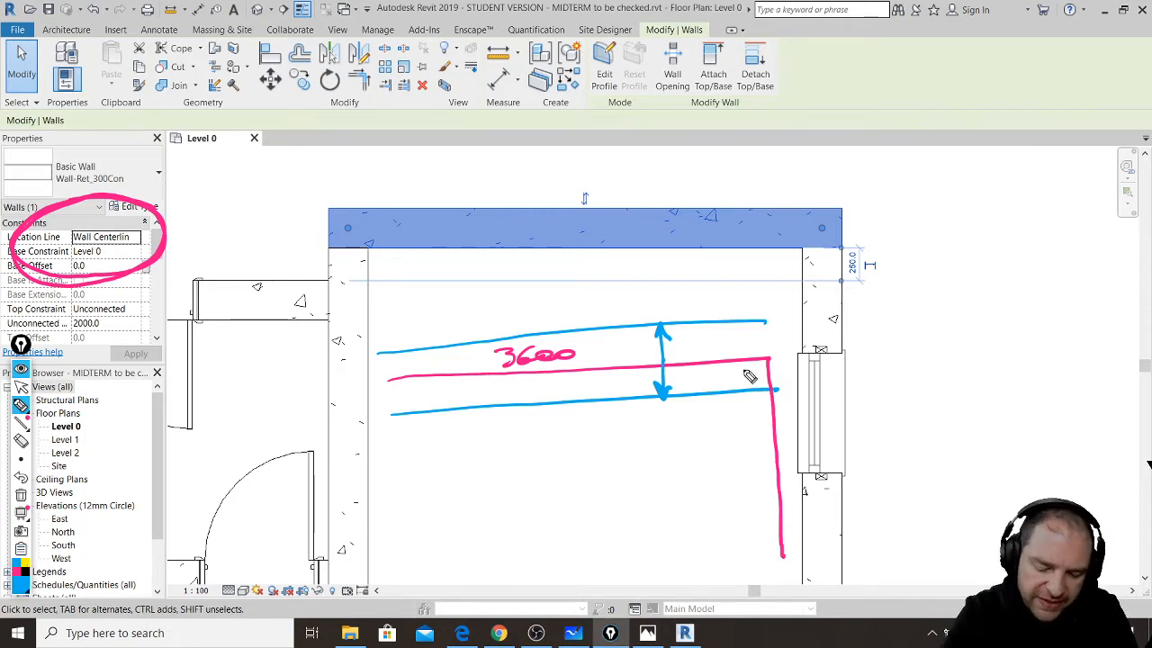
{"action": "left_click_drag", "start_coordinate": [741, 364], "coordinate": [754, 546]}
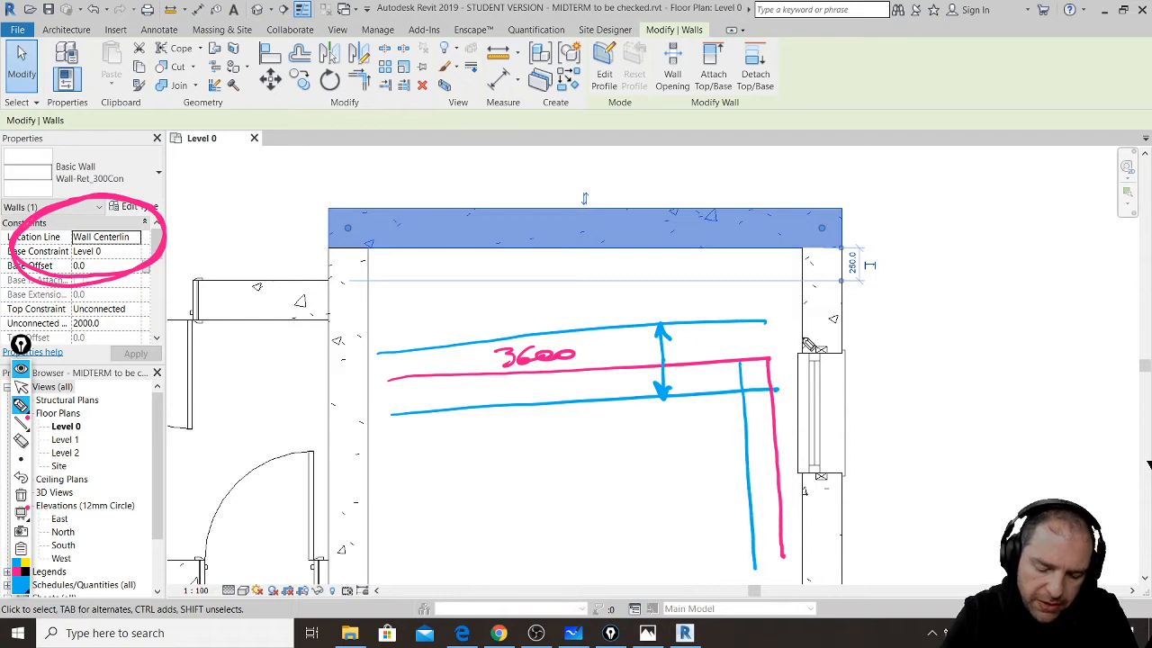
{"action": "mouse_move", "coordinate": [763, 320]}
{"action": "left_mouse_down"}
{"action": "mouse_move", "coordinate": [801, 317]}
{"action": "mouse_move", "coordinate": [817, 551]}
{"action": "left_mouse_up"}
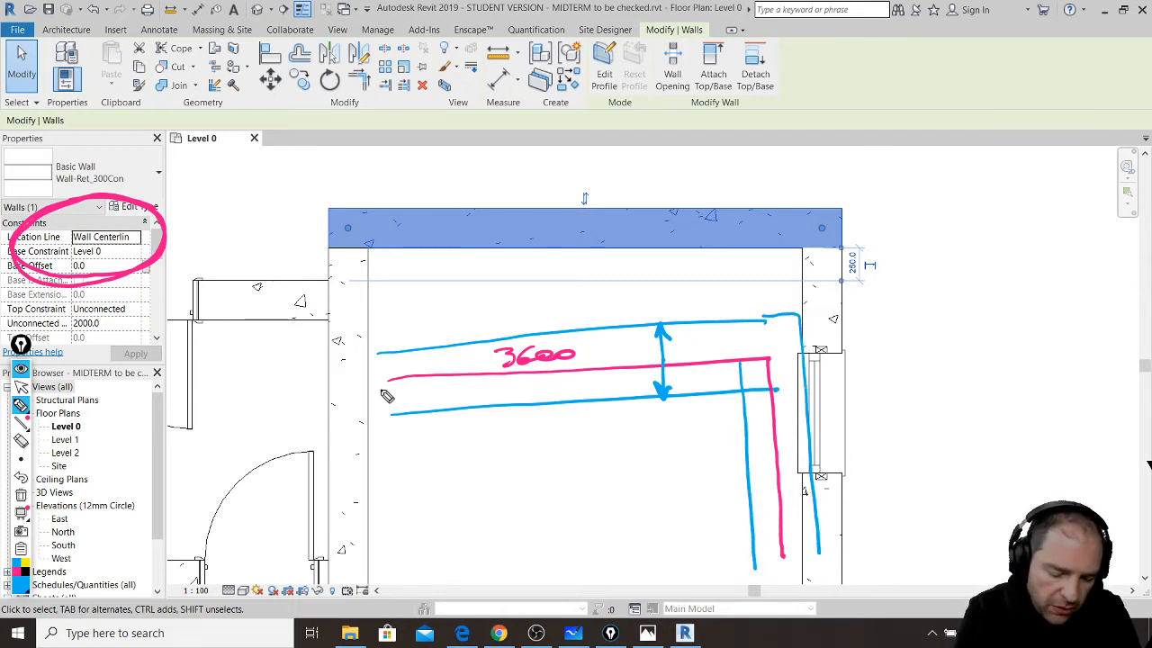
{"action": "left_click_drag", "start_coordinate": [384, 383], "coordinate": [758, 366]}
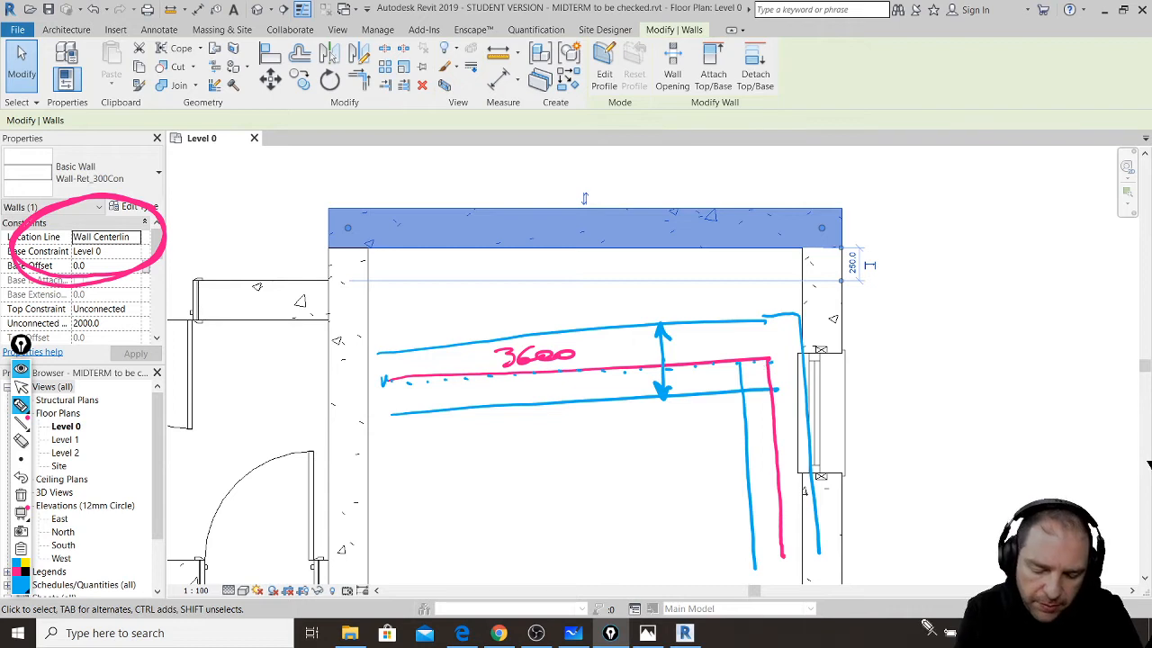
{"action": "left_click_drag", "start_coordinate": [897, 614], "coordinate": [919, 615]}
{"action": "mouse_move", "coordinate": [766, 366]}
{"action": "left_mouse_down"}
{"action": "mouse_move", "coordinate": [752, 407]}
{"action": "mouse_move", "coordinate": [771, 428]}
{"action": "mouse_move", "coordinate": [760, 469]}
{"action": "mouse_move", "coordinate": [763, 461]}
{"action": "left_mouse_up"}
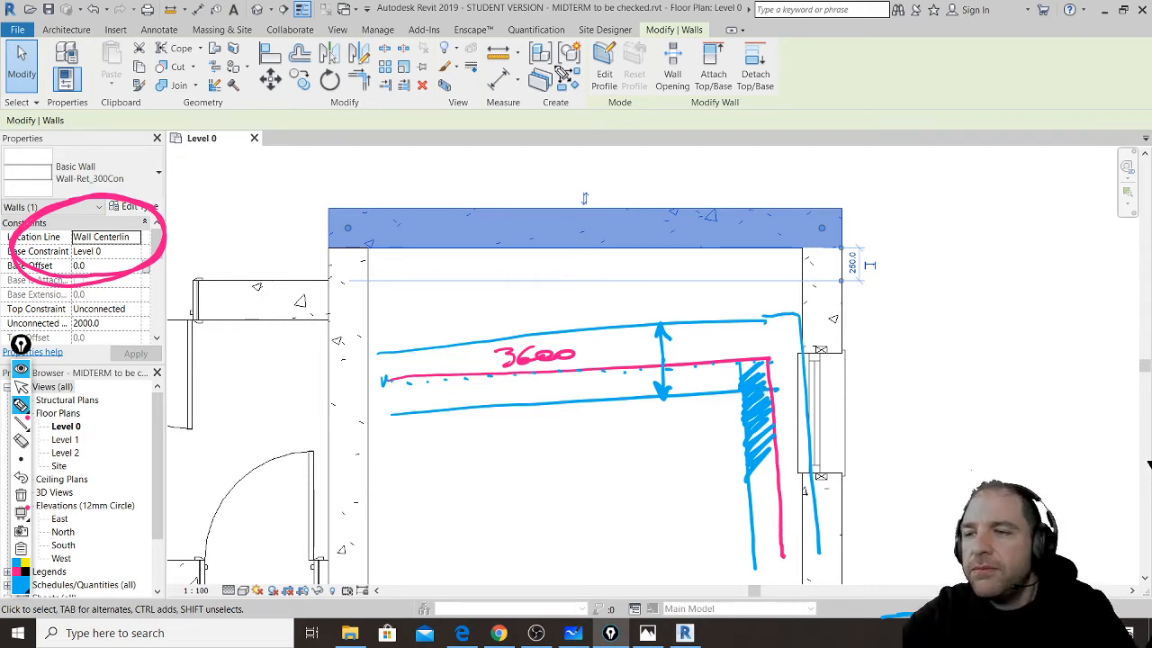
- Clear the pen sketches, measure the top wall at 3600, and start the Wall tool
{"action": "key", "text": "ctrl+shift+7"}
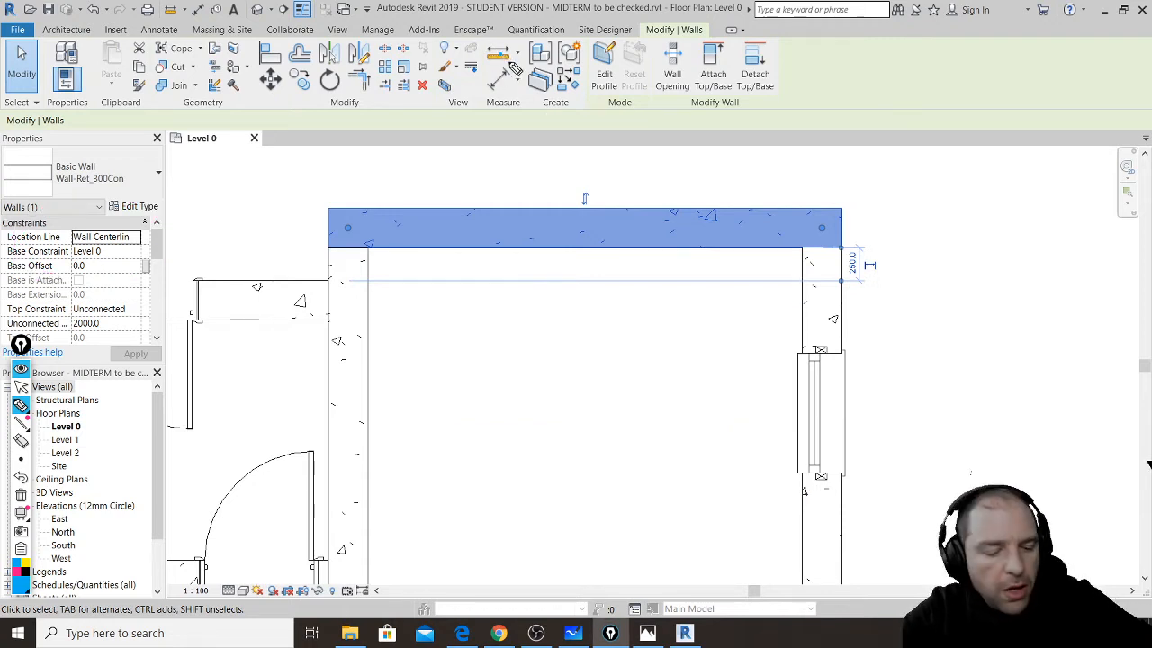
{"action": "key", "text": "ctrl+shift+2"}
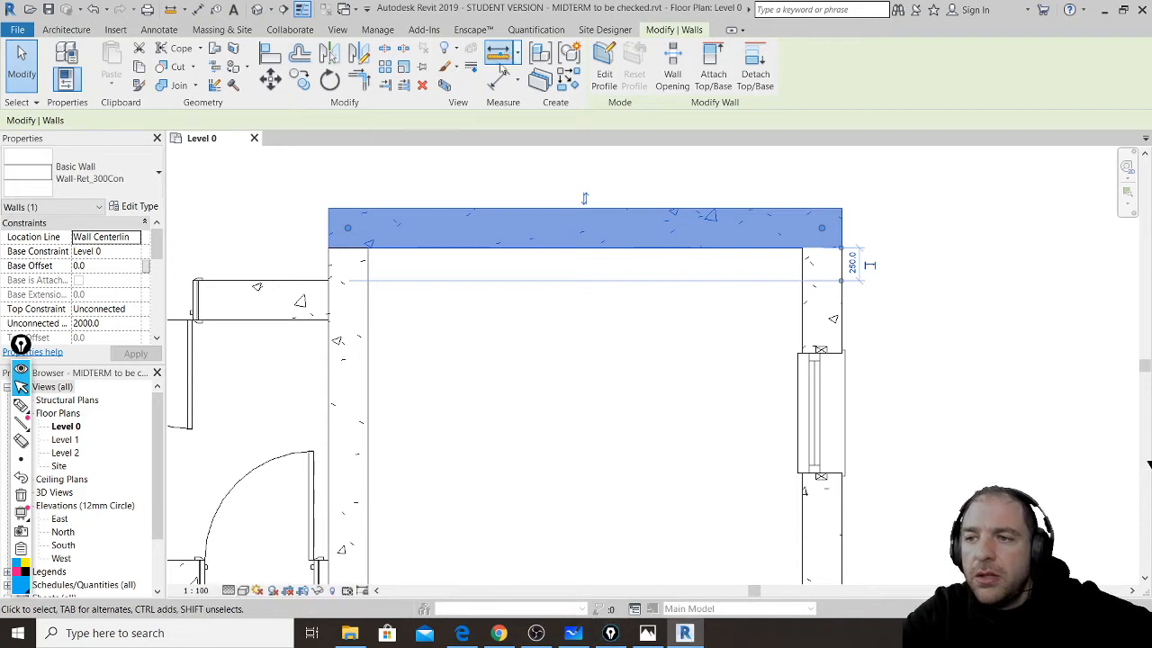
{"action": "left_click", "coordinate": [502, 54]}
{"action": "left_click", "coordinate": [348, 267]}
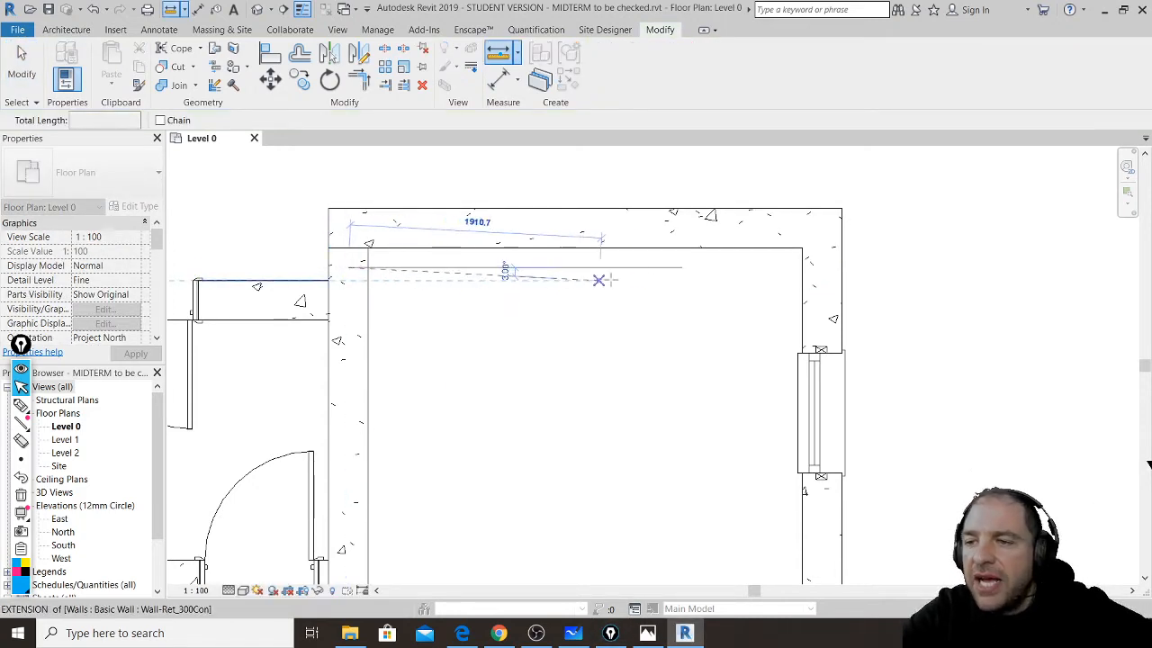
{"action": "left_click", "coordinate": [821, 267]}
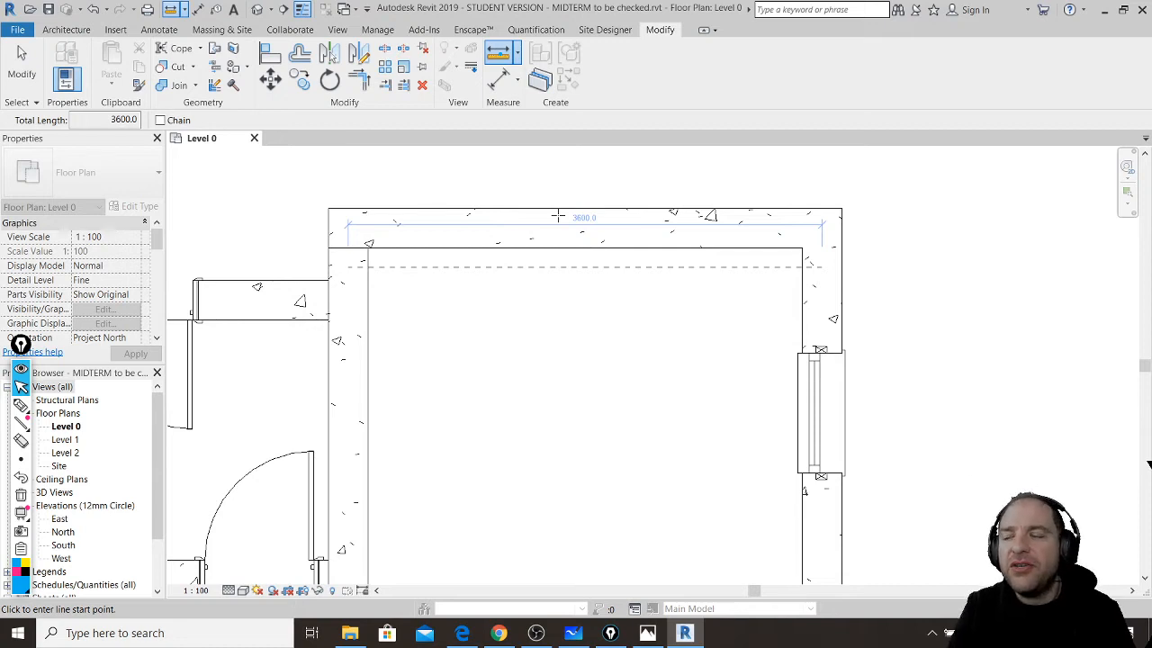
{"action": "left_click", "coordinate": [66, 30]}
{"action": "left_click", "coordinate": [66, 59]}
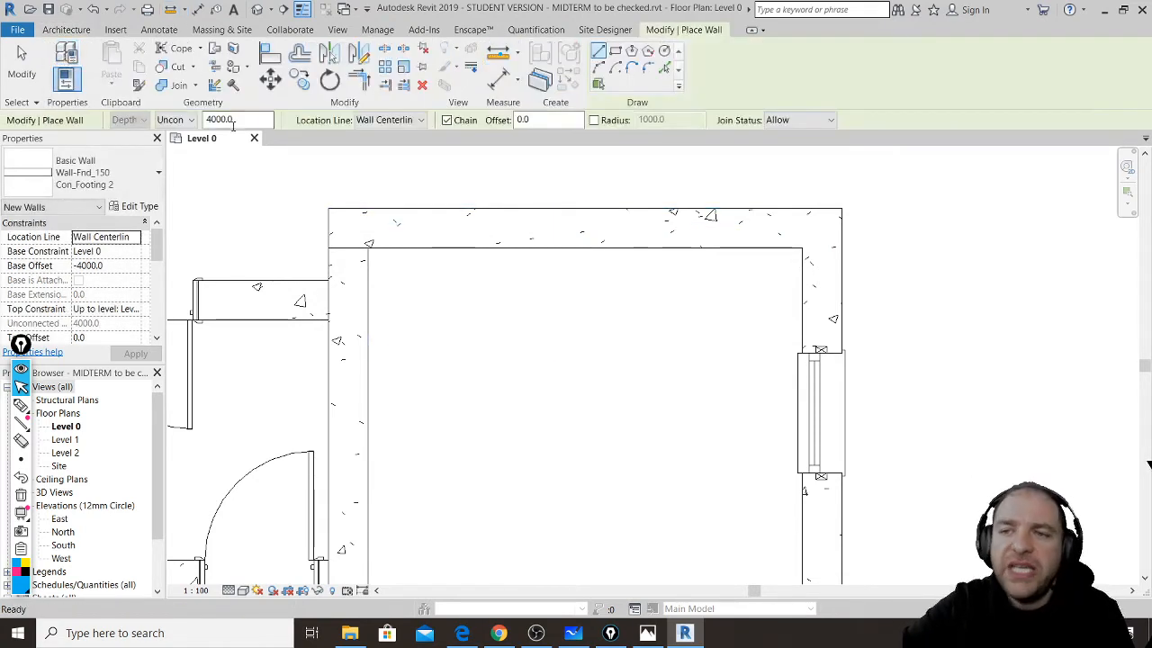
- Set the wall Location Line to Finish Face: Interior and draw a vertical and horizontal wall
{"action": "left_click", "coordinate": [421, 119]}
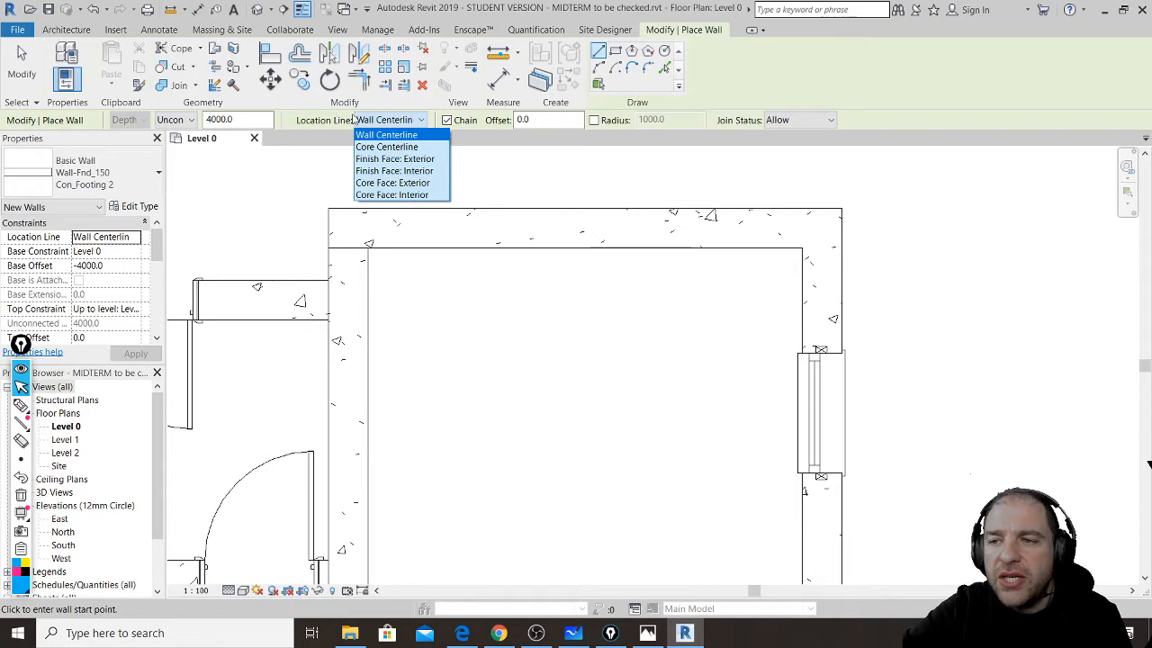
{"action": "left_click", "coordinate": [420, 171]}
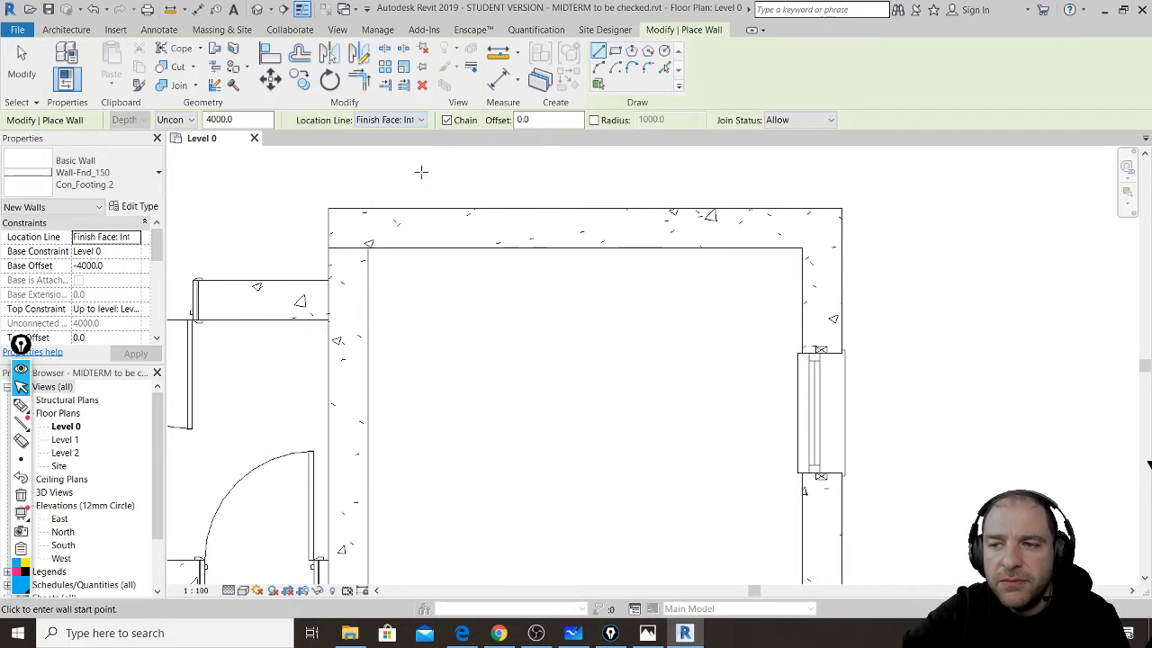
{"action": "middle_click_drag", "start_coordinate": [437, 170], "coordinate": [411, 366]}
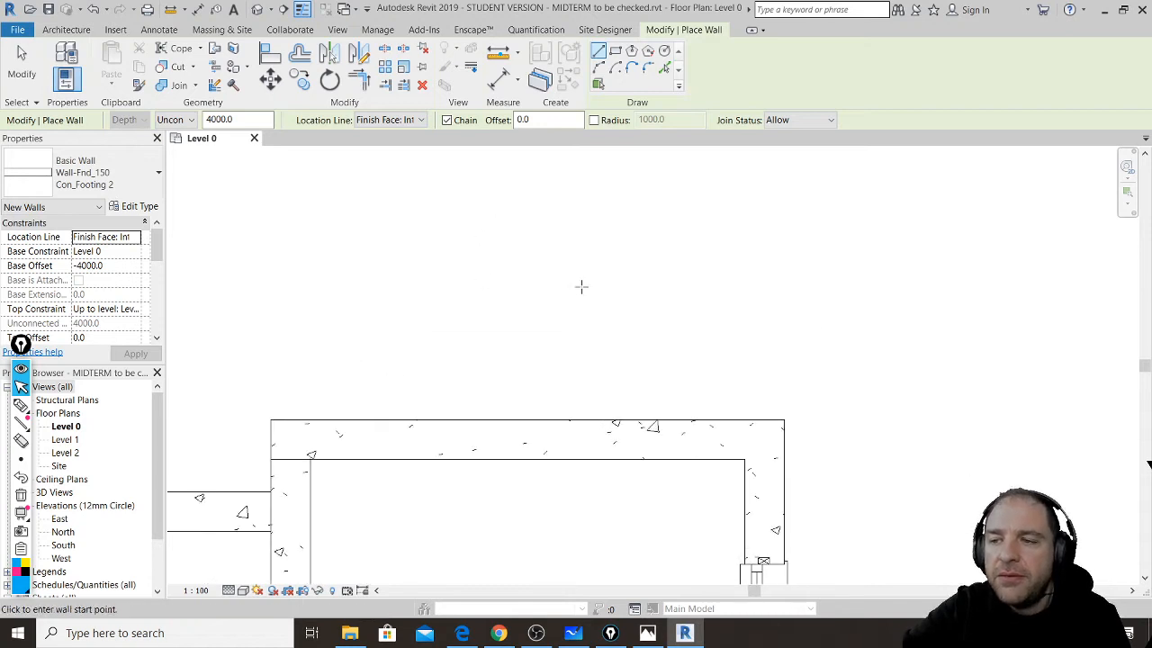
{"action": "scroll", "coordinate": [538, 288], "scroll_direction": "down", "scroll_amount": 3}
{"action": "middle_click_drag", "start_coordinate": [790, 396], "coordinate": [654, 407]}
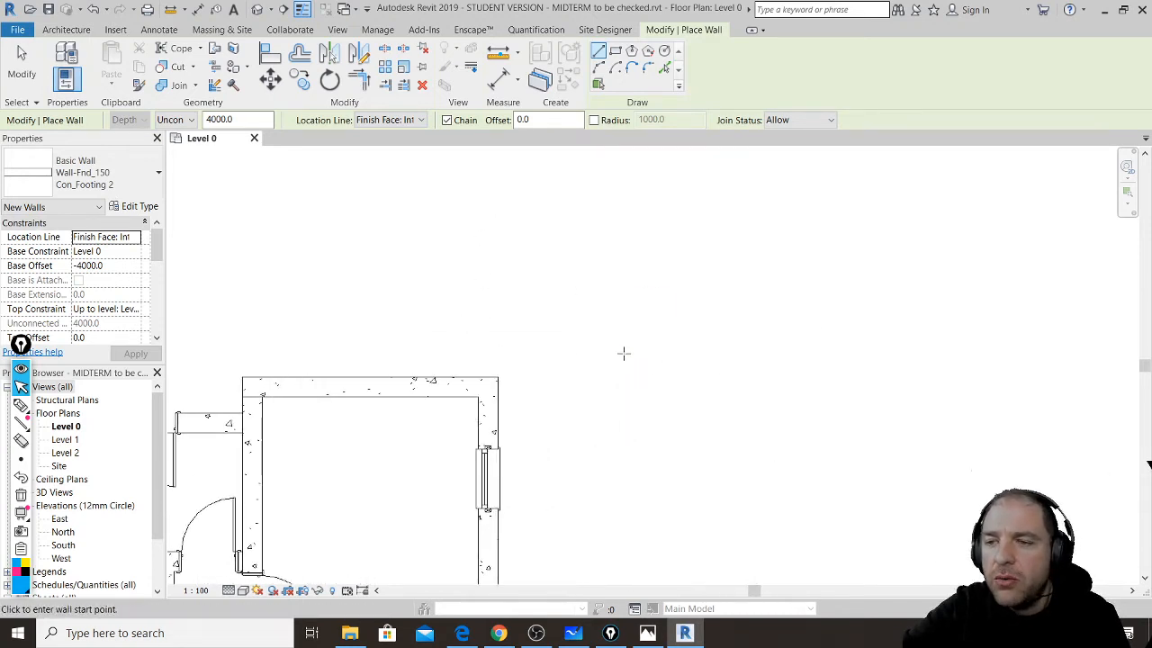
{"action": "left_click", "coordinate": [622, 350]}
{"action": "left_click", "coordinate": [621, 290]}
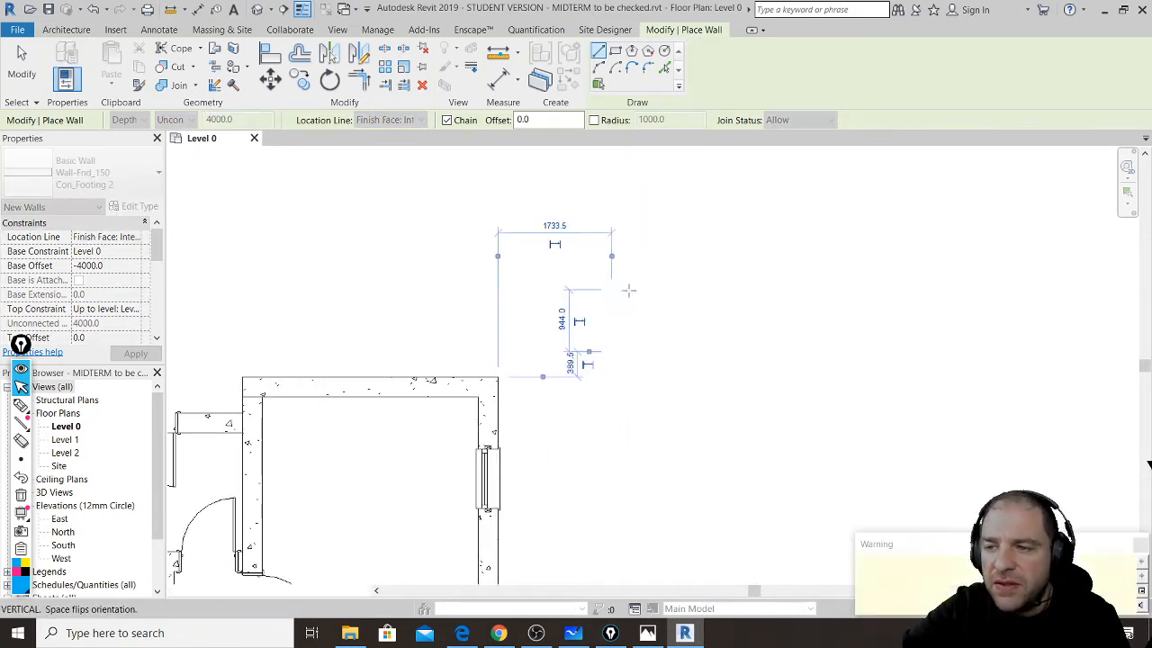
{"action": "left_click", "coordinate": [761, 289]}
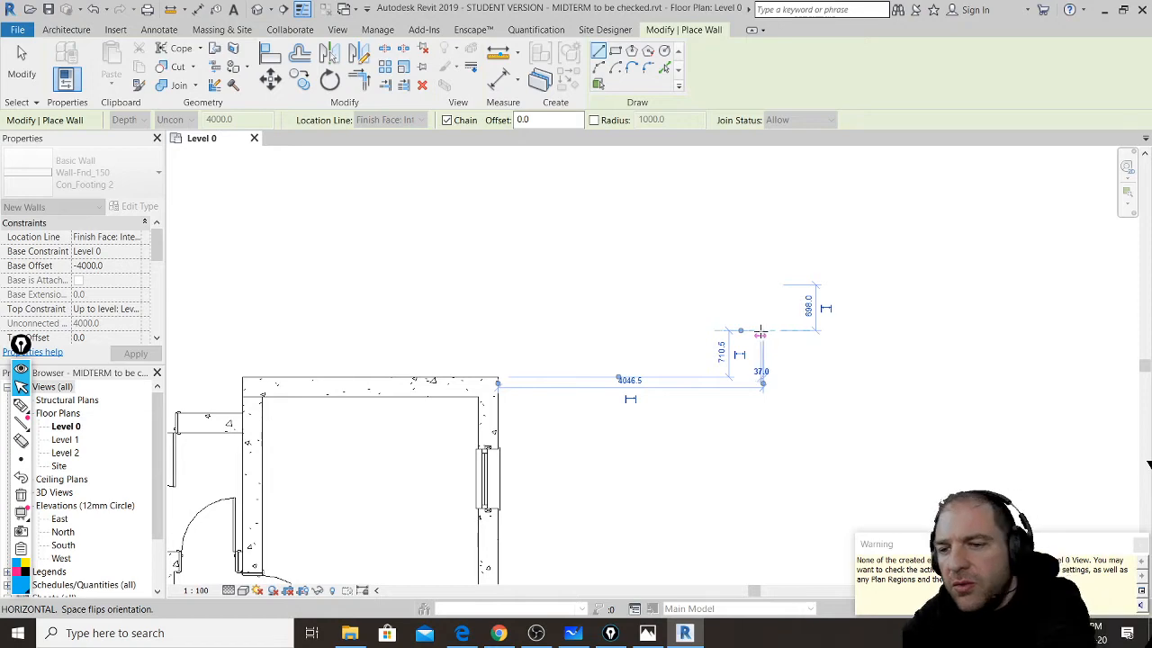
{"action": "key", "text": "Escape"}
{"action": "key", "text": "Escape"}
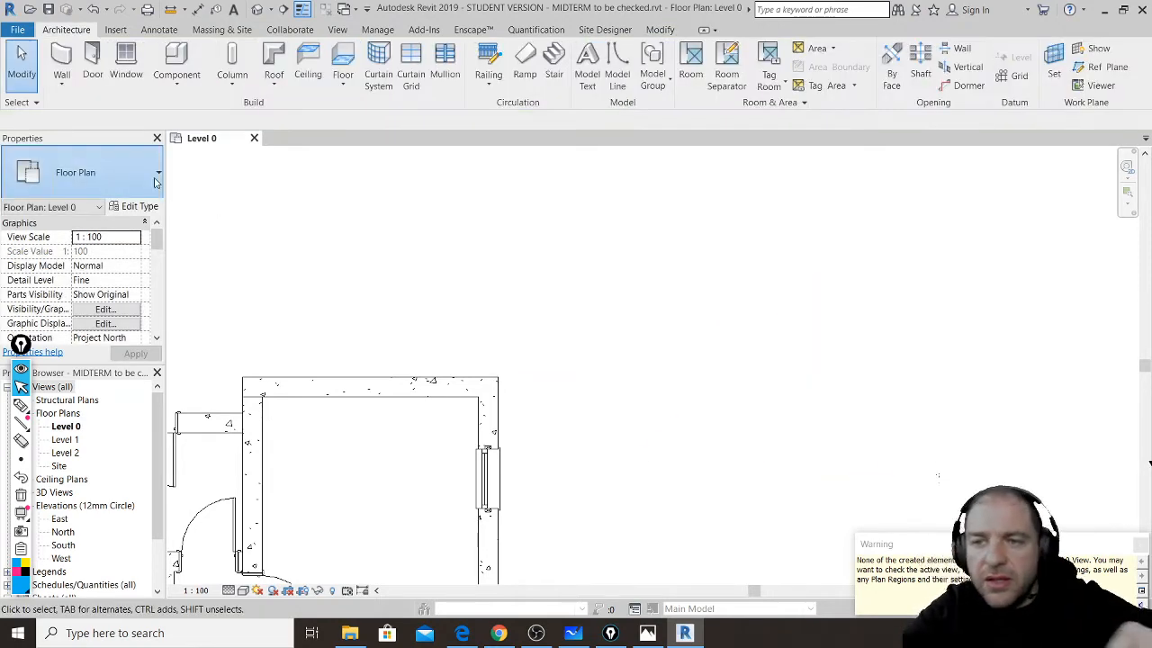
- Restart the Wall tool and switch its type to Wall-Ret_300Con
{"action": "left_click", "coordinate": [152, 180]}
{"action": "left_click", "coordinate": [61, 65]}
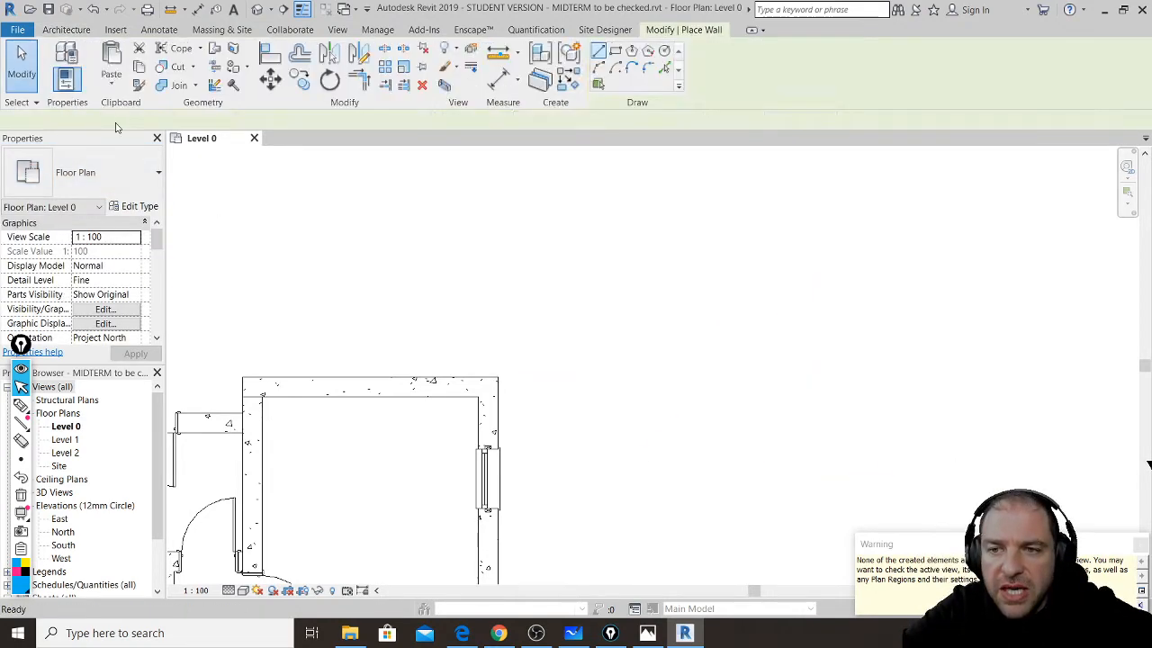
{"action": "left_click", "coordinate": [151, 185]}
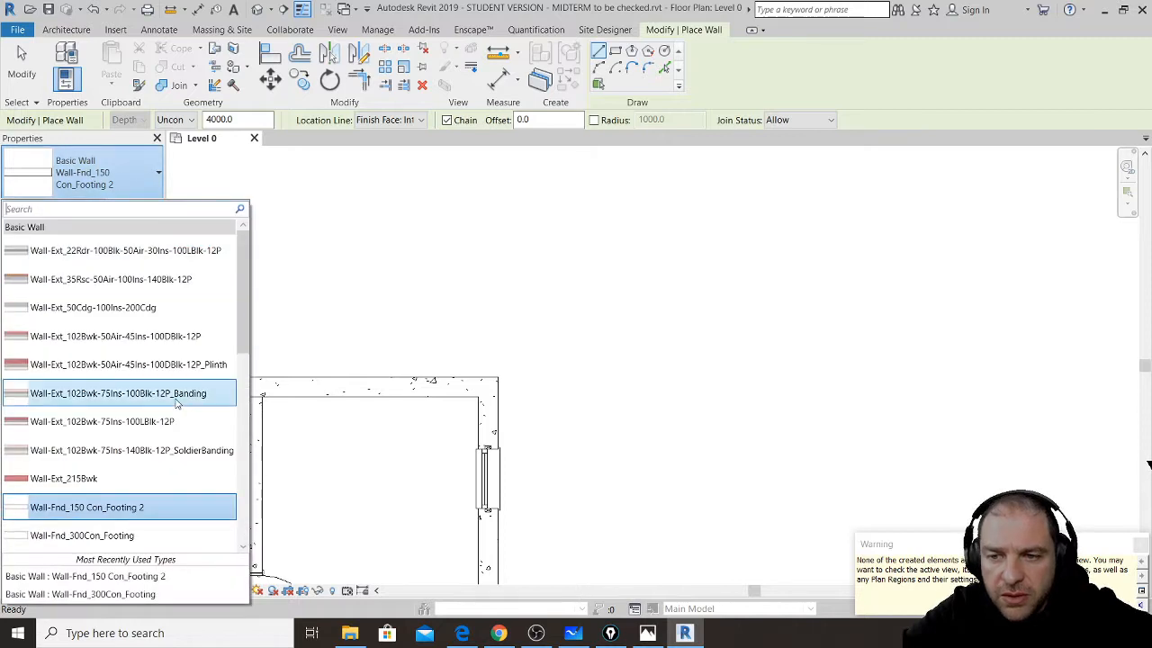
{"action": "scroll", "coordinate": [154, 434], "scroll_direction": "down", "scroll_amount": 1}
{"action": "scroll", "coordinate": [161, 450], "scroll_direction": "up", "scroll_amount": 1}
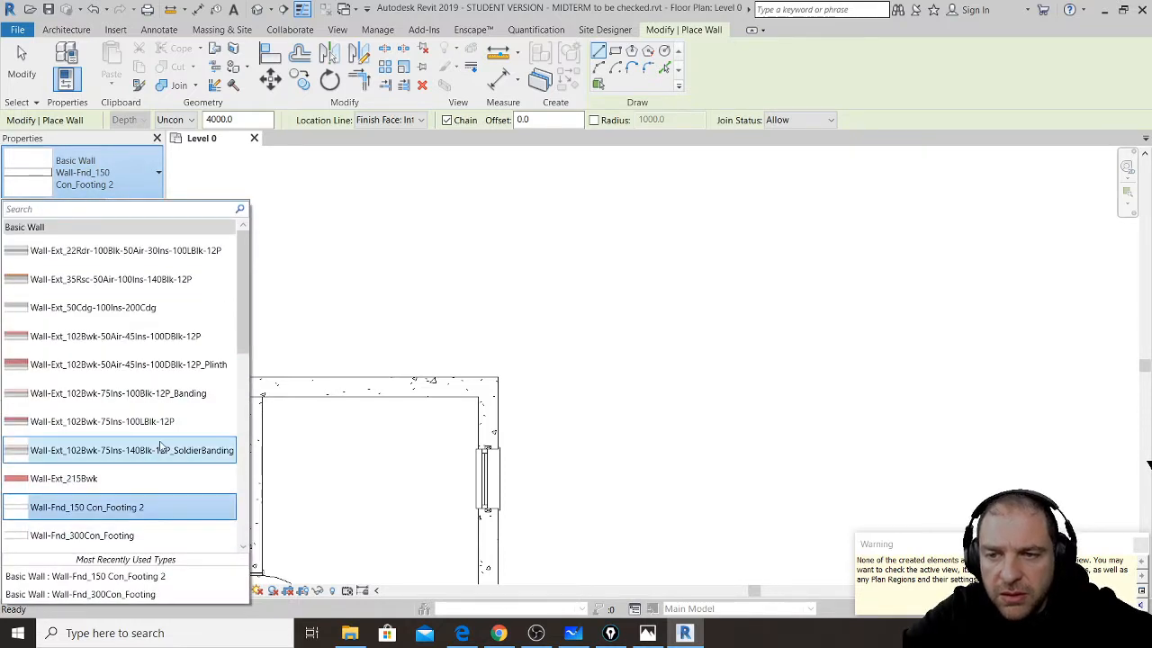
{"action": "scroll", "coordinate": [164, 408], "scroll_direction": "down", "scroll_amount": 4}
{"action": "scroll", "coordinate": [163, 408], "scroll_direction": "down", "scroll_amount": 3}
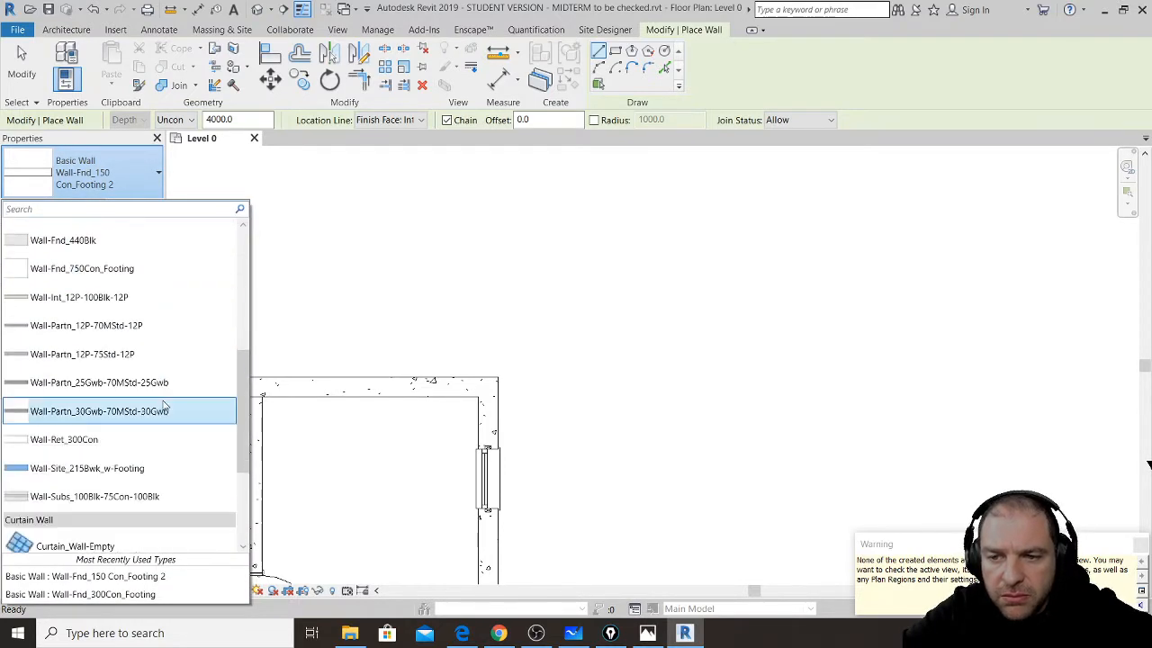
{"action": "left_click", "coordinate": [112, 440]}
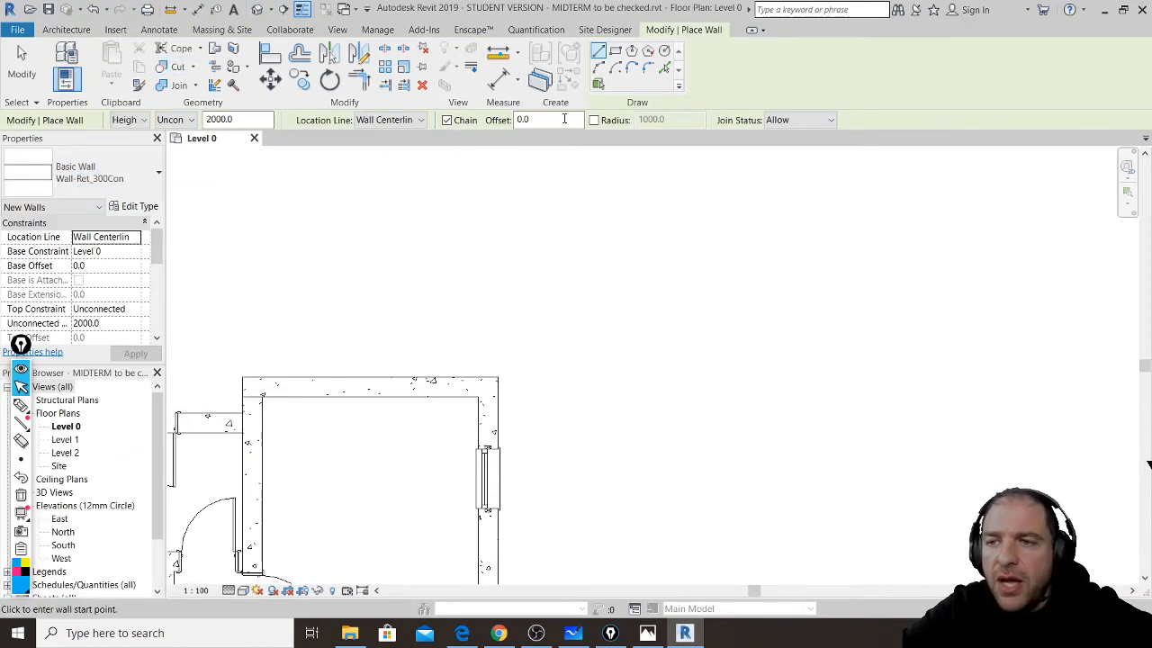
- Set Location Line to Finish Face: Interior and draw the left vertical wall
{"action": "left_click", "coordinate": [420, 120]}
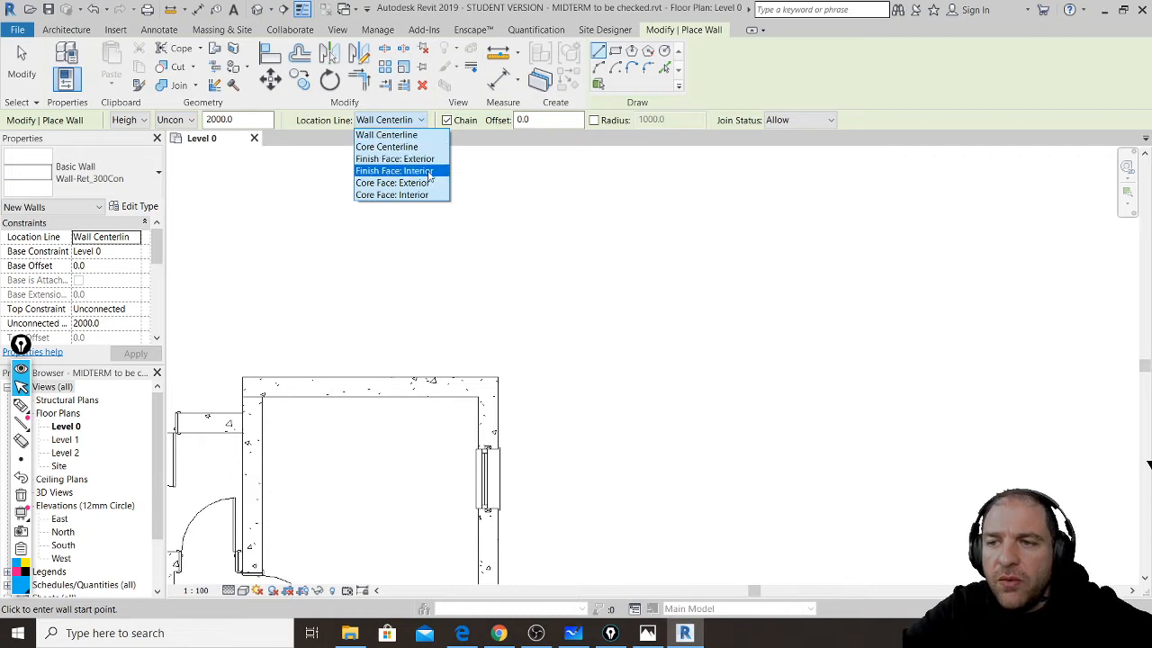
{"action": "left_click", "coordinate": [429, 171]}
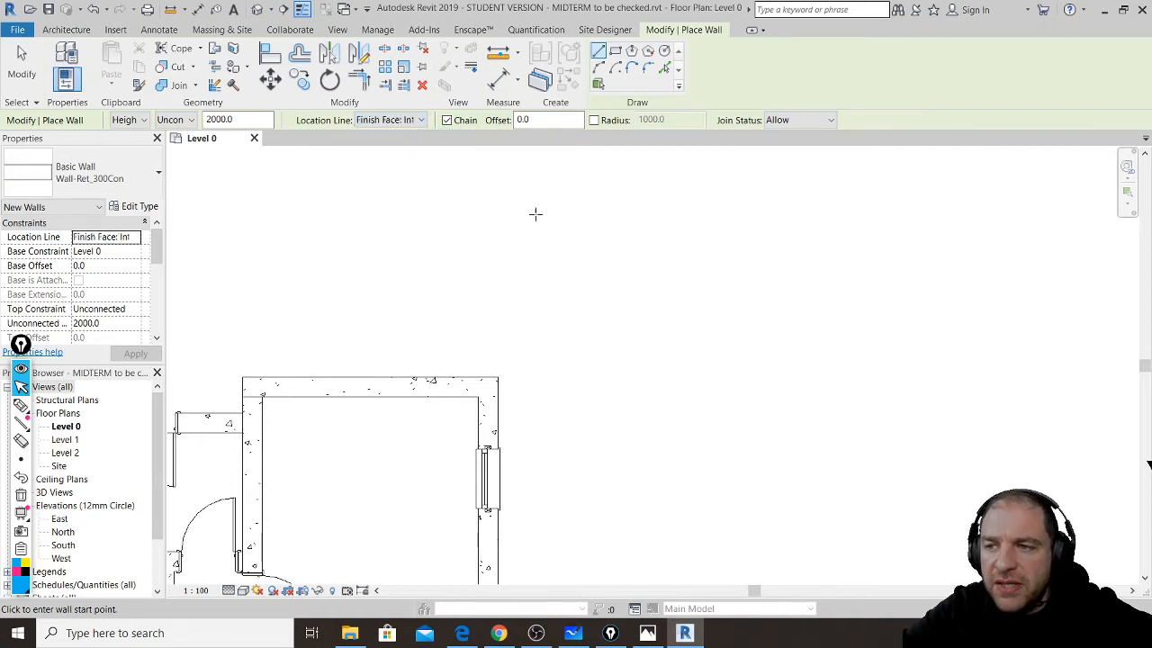
{"action": "left_click", "coordinate": [543, 352]}
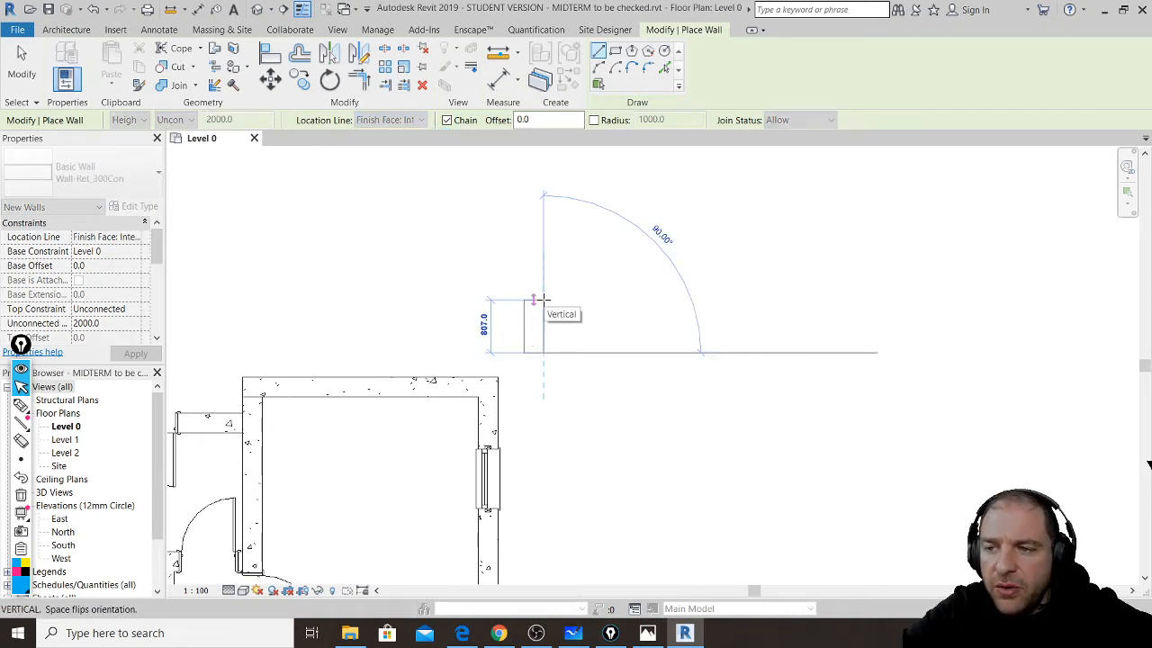
{"action": "scroll", "coordinate": [544, 291], "scroll_direction": "up", "scroll_amount": 1}
{"action": "scroll", "coordinate": [544, 289], "scroll_direction": "up", "scroll_amount": 4}
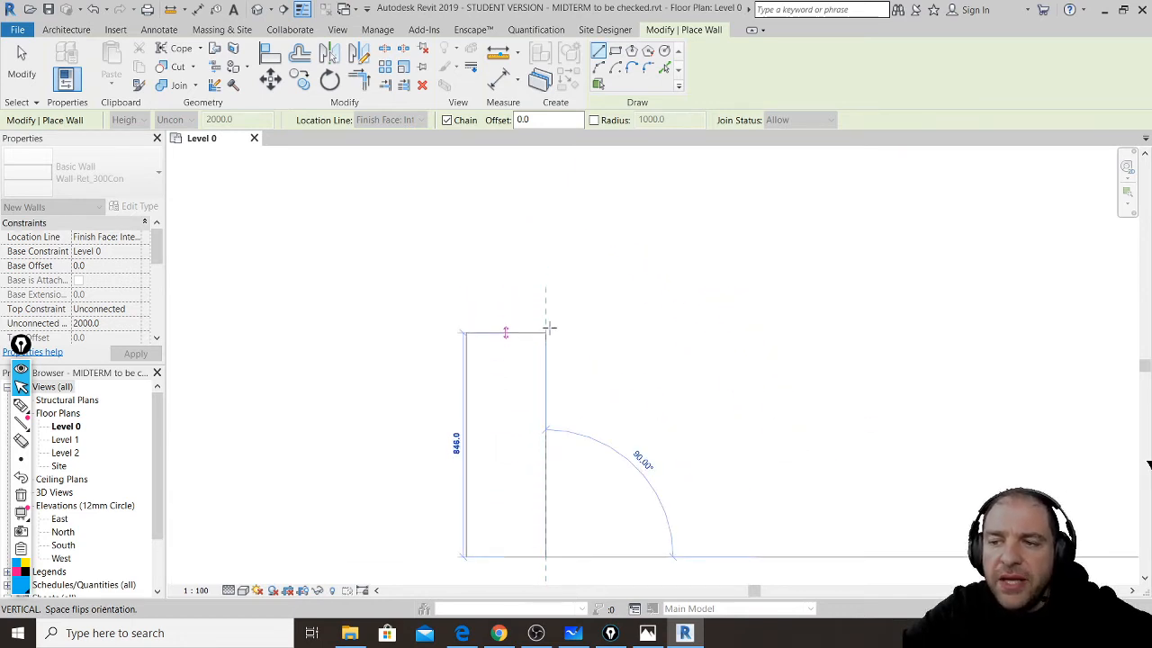
{"action": "left_click", "coordinate": [545, 326]}
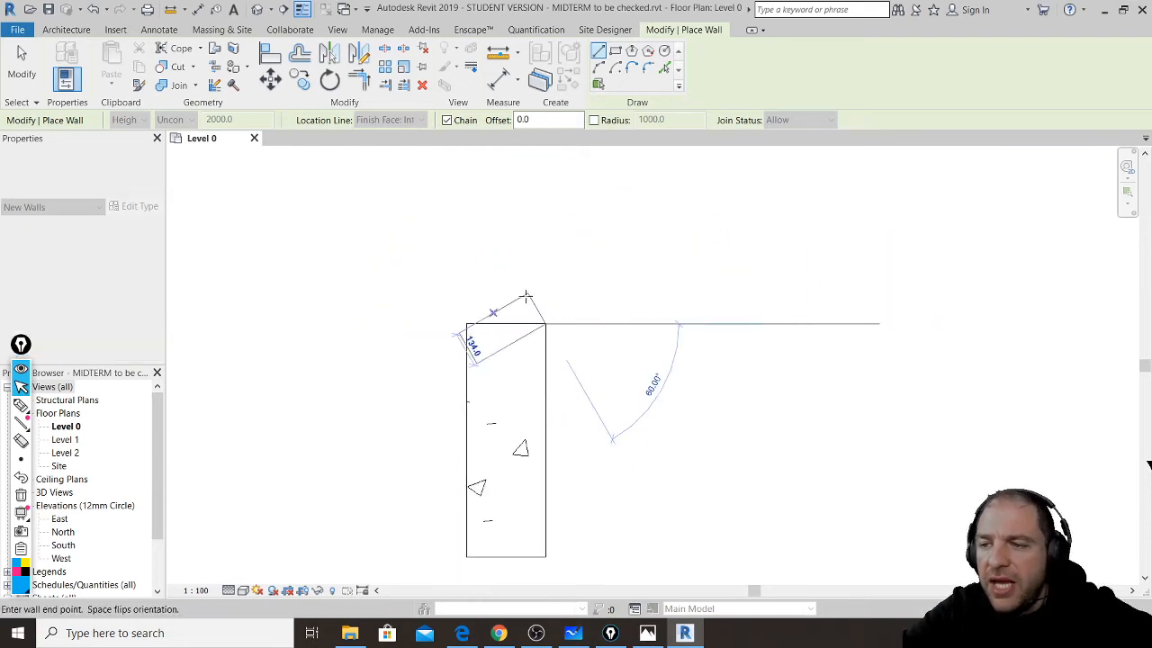
- Add the 3600-long top wall and the right-side wall, then end wall placement
{"action": "scroll", "coordinate": [526, 303], "scroll_direction": "up", "scroll_amount": 5}
{"action": "scroll", "coordinate": [527, 304], "scroll_direction": "down", "scroll_amount": 4}
{"action": "scroll", "coordinate": [526, 306], "scroll_direction": "down", "scroll_amount": 5}
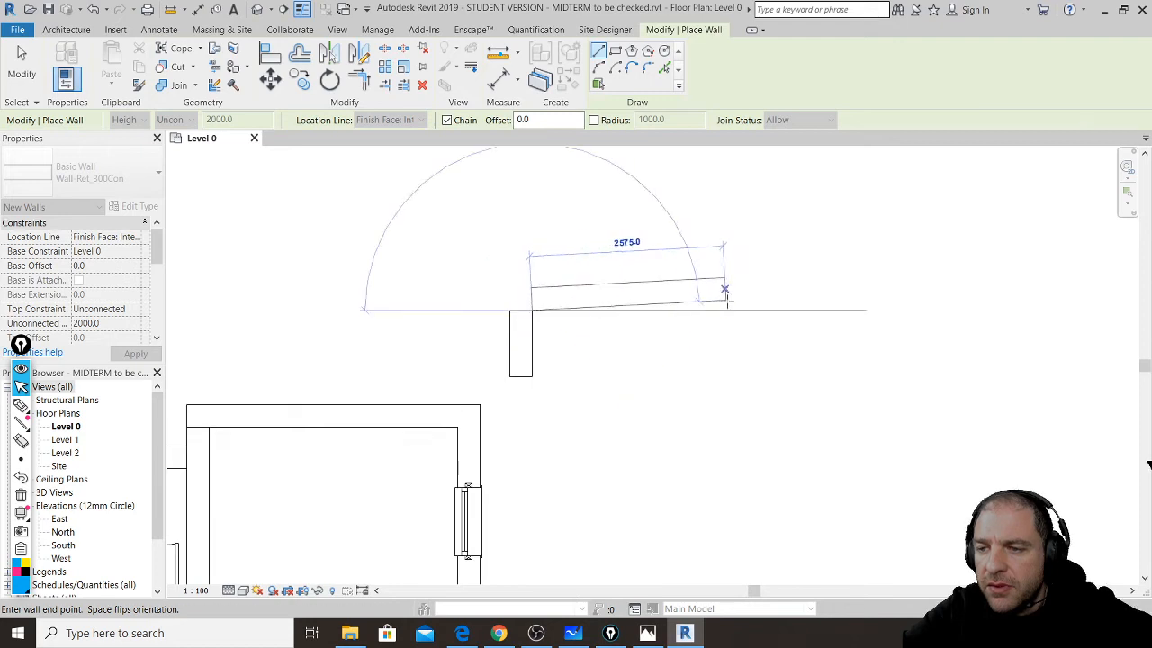
{"action": "type", "text": "3"}
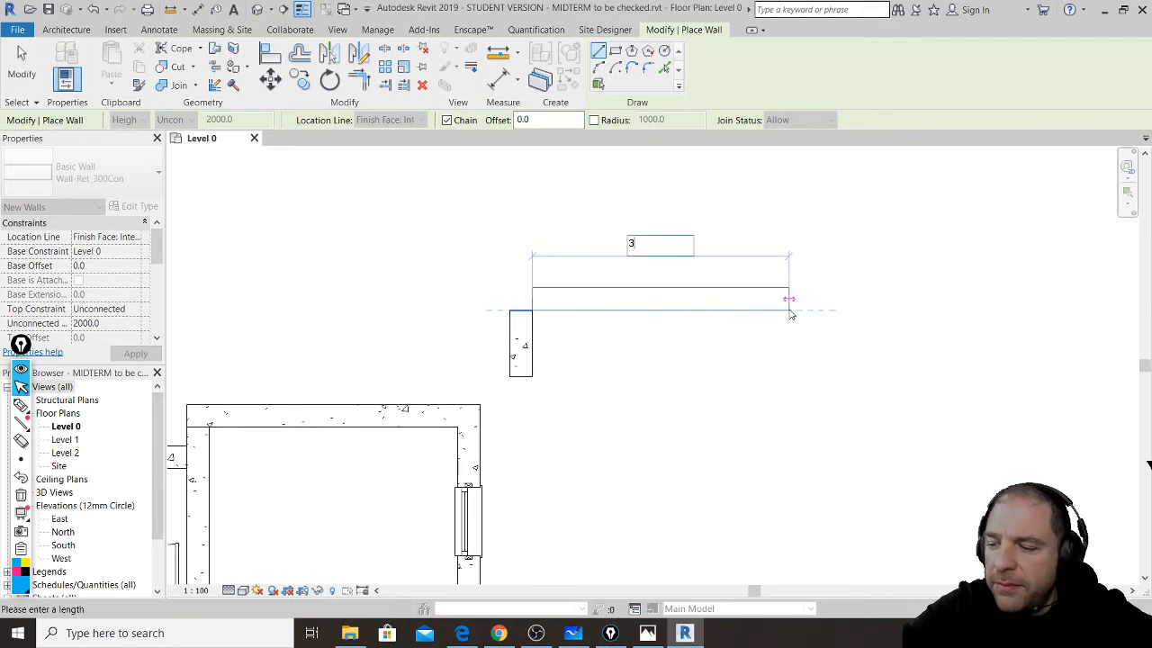
{"action": "type", "text": "600"}
{"action": "key", "text": "Return"}
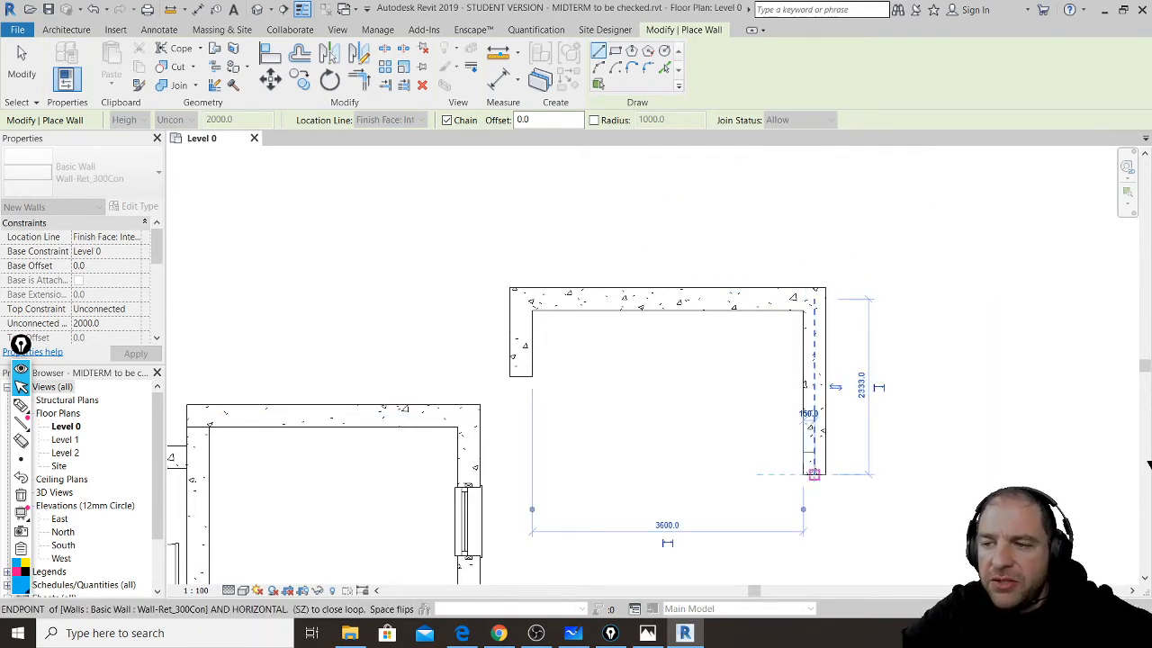
{"action": "left_click", "coordinate": [813, 474]}
{"action": "key", "text": "Escape"}
{"action": "key", "text": "Escape"}
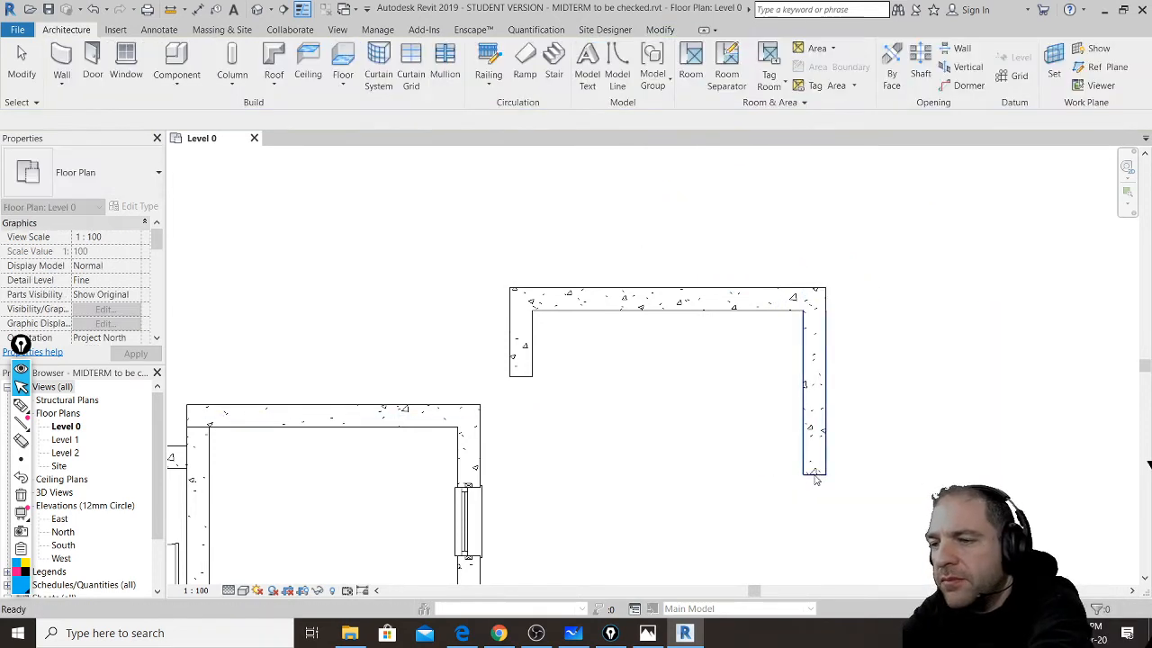
- Measure 3600.0 between the new walls' inner faces, then bring up the YouTube live chat
{"action": "left_click", "coordinate": [660, 30]}
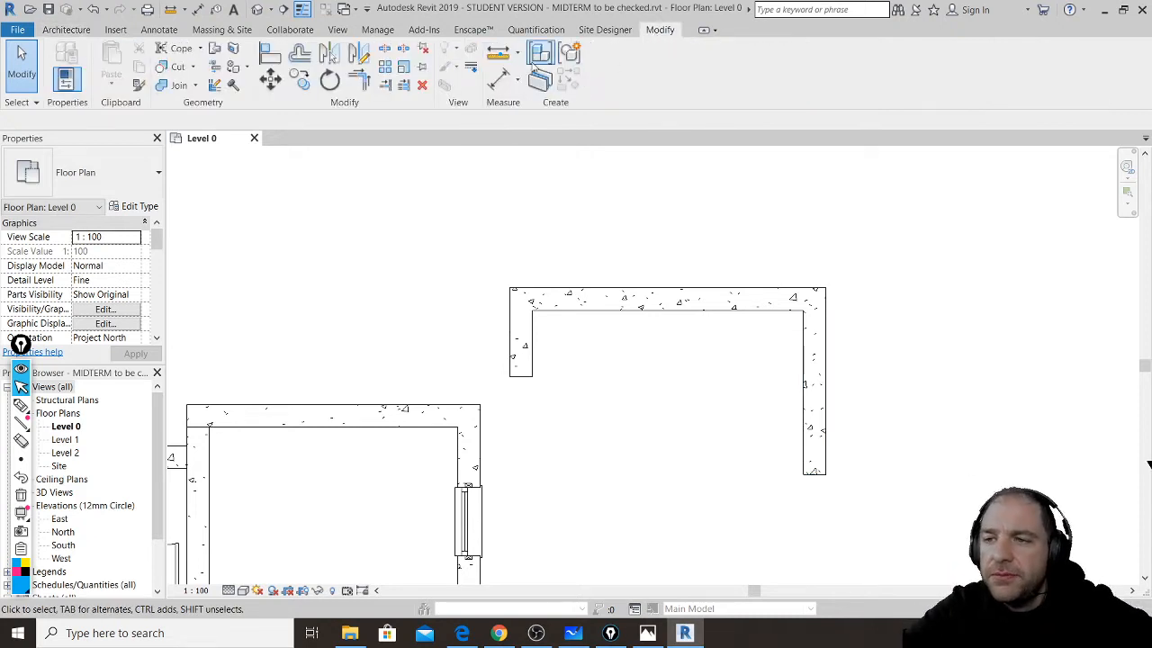
{"action": "left_click", "coordinate": [497, 54]}
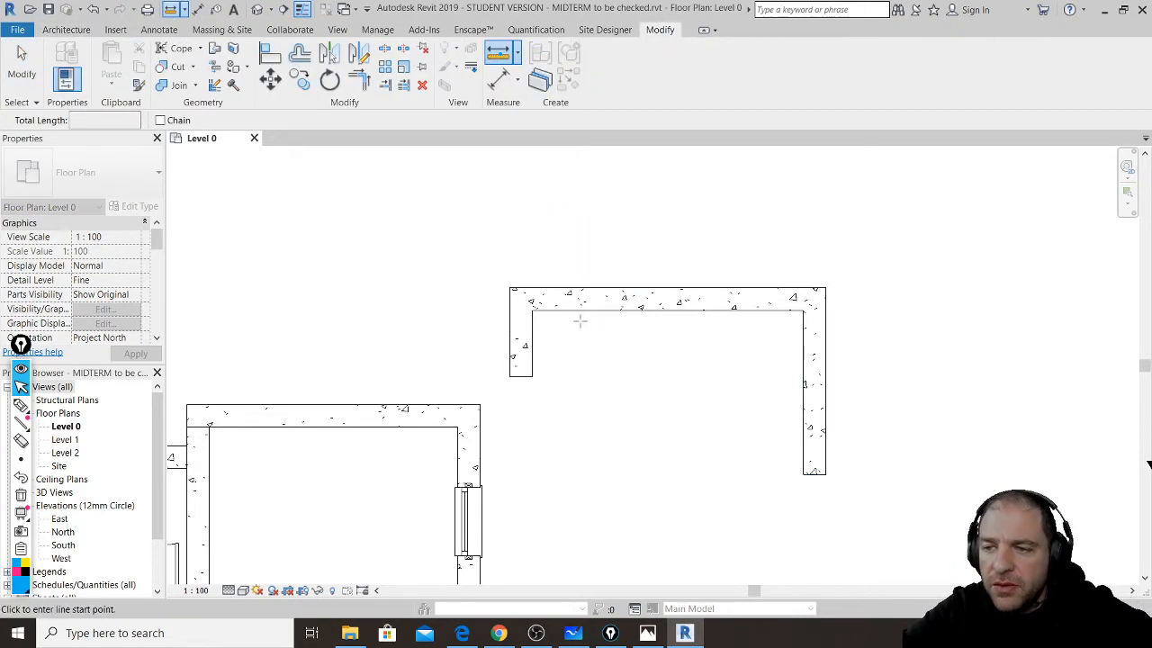
{"action": "left_click", "coordinate": [533, 329]}
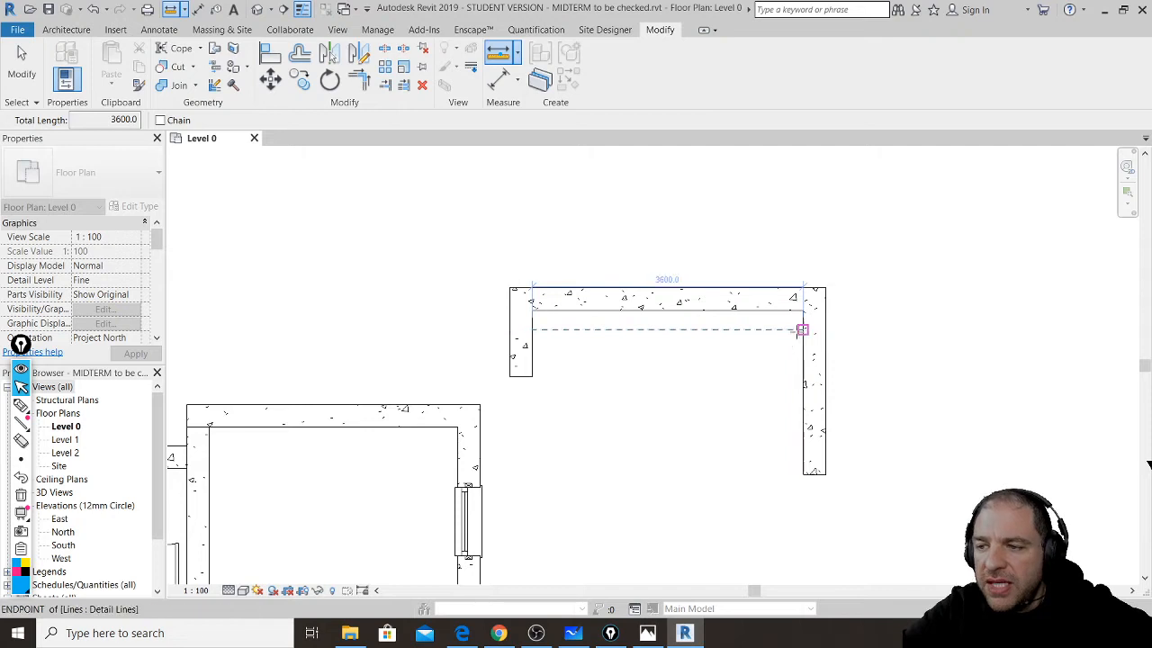
{"action": "left_click", "coordinate": [802, 329]}
{"action": "scroll", "coordinate": [660, 266], "scroll_direction": "up", "scroll_amount": 5}
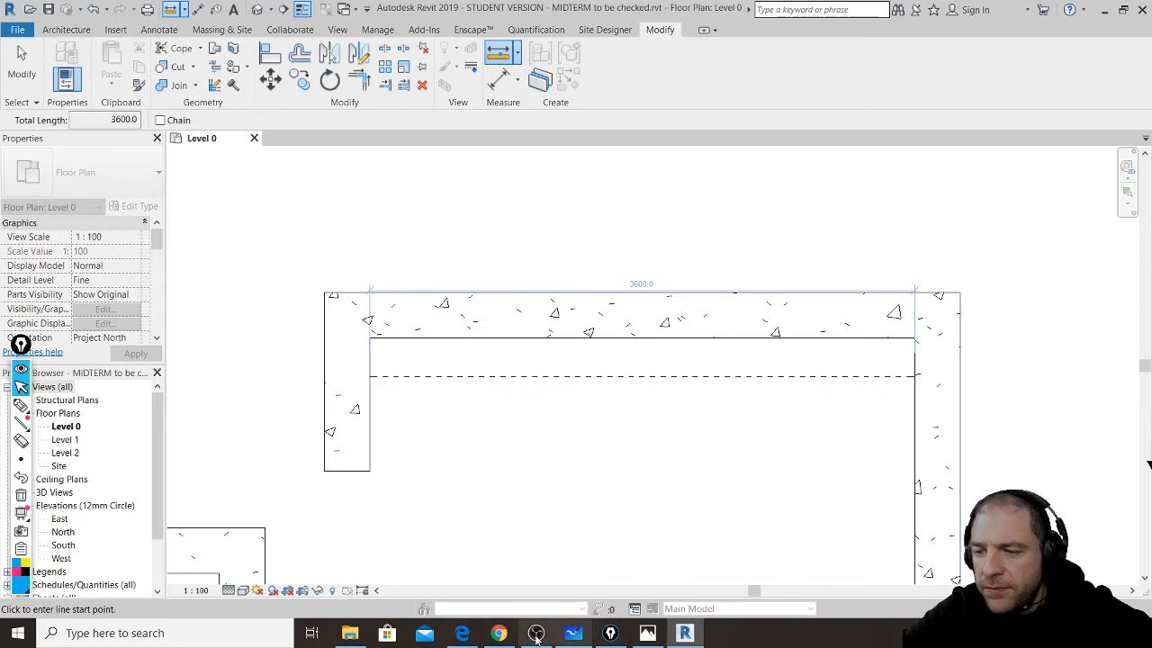
{"action": "left_click", "coordinate": [498, 632]}
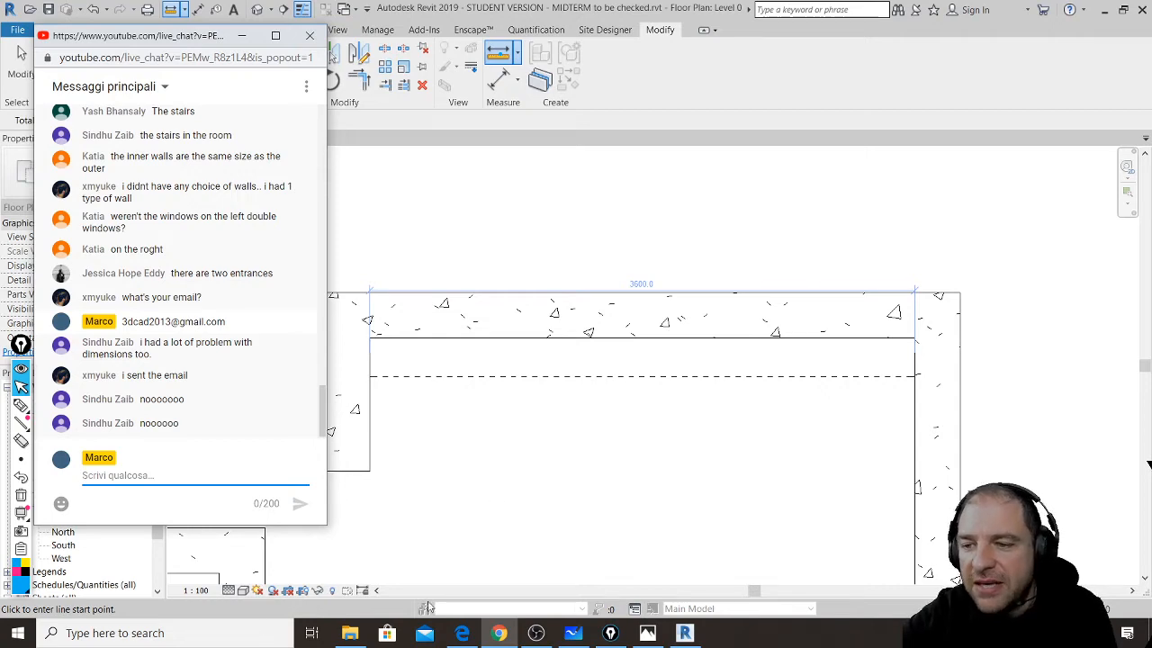
- Open drive.google.com in a new Edge tab
{"action": "left_click", "coordinate": [465, 636]}
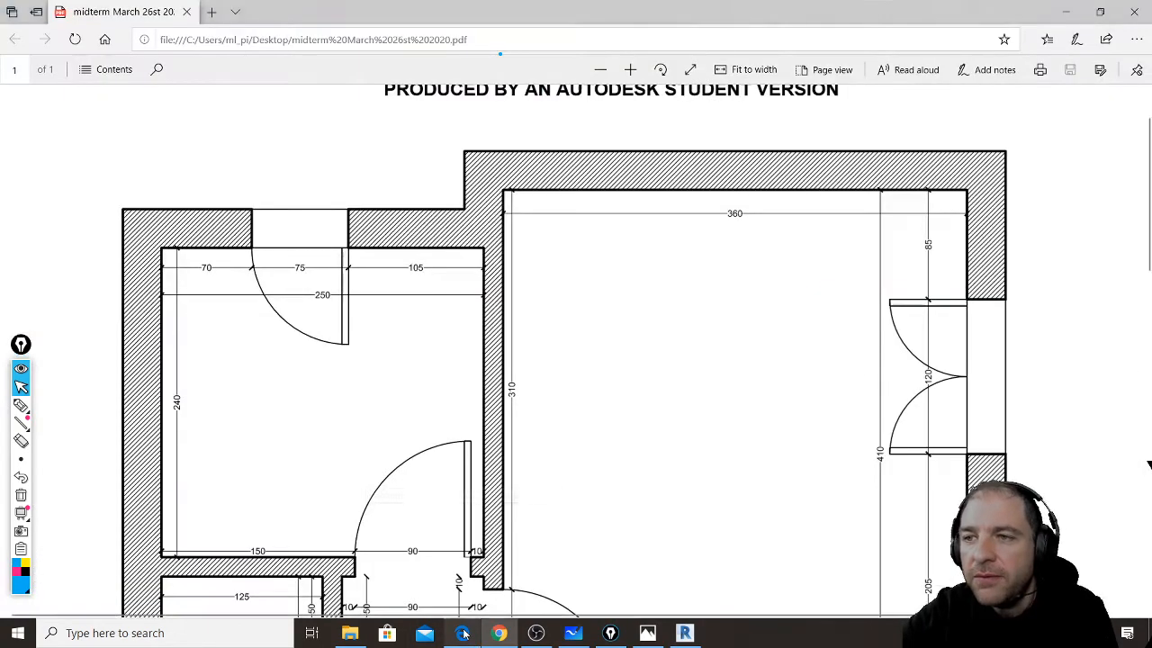
{"action": "left_click", "coordinate": [214, 12]}
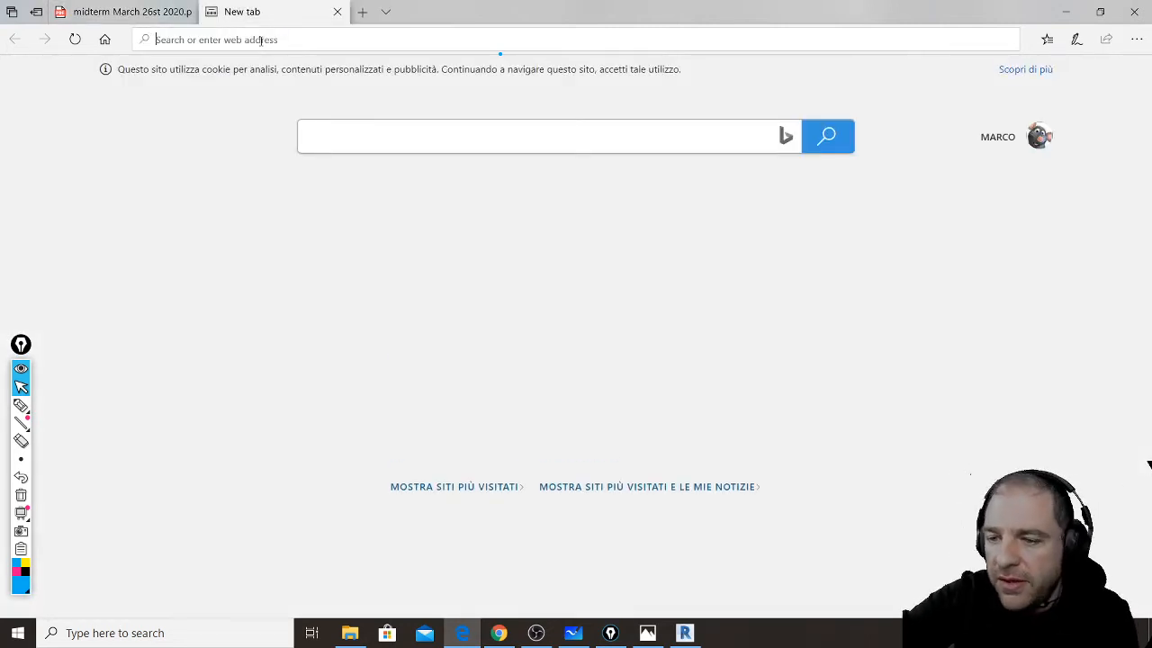
{"action": "type", "text": "drive.google.com/"}
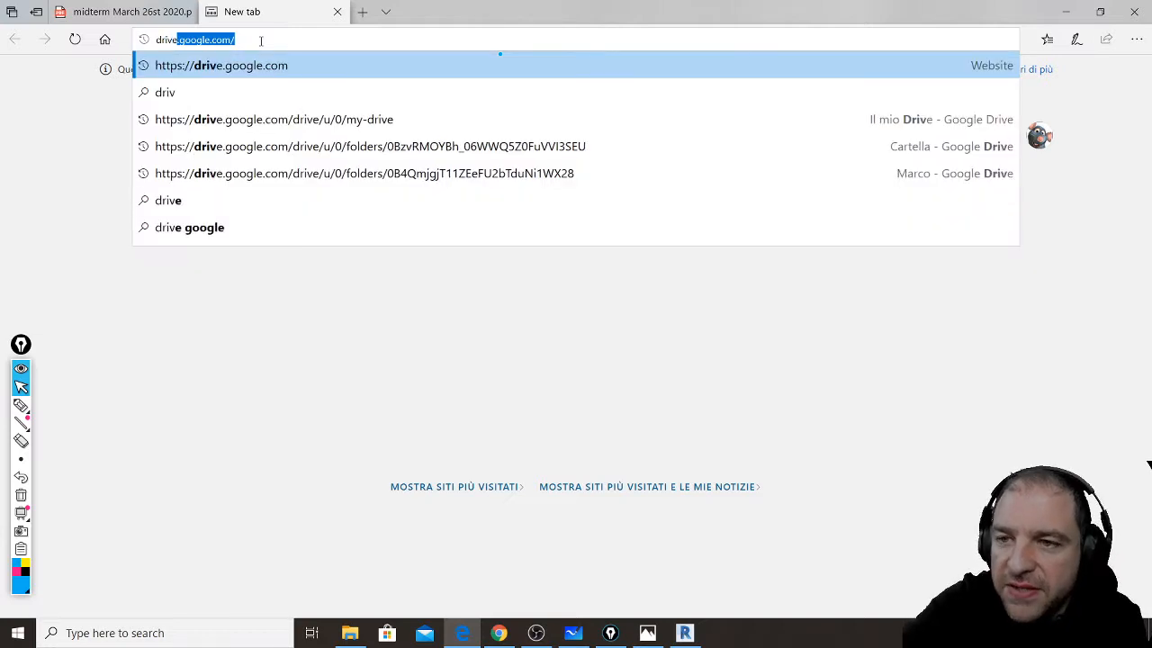
{"action": "key", "text": "Return"}
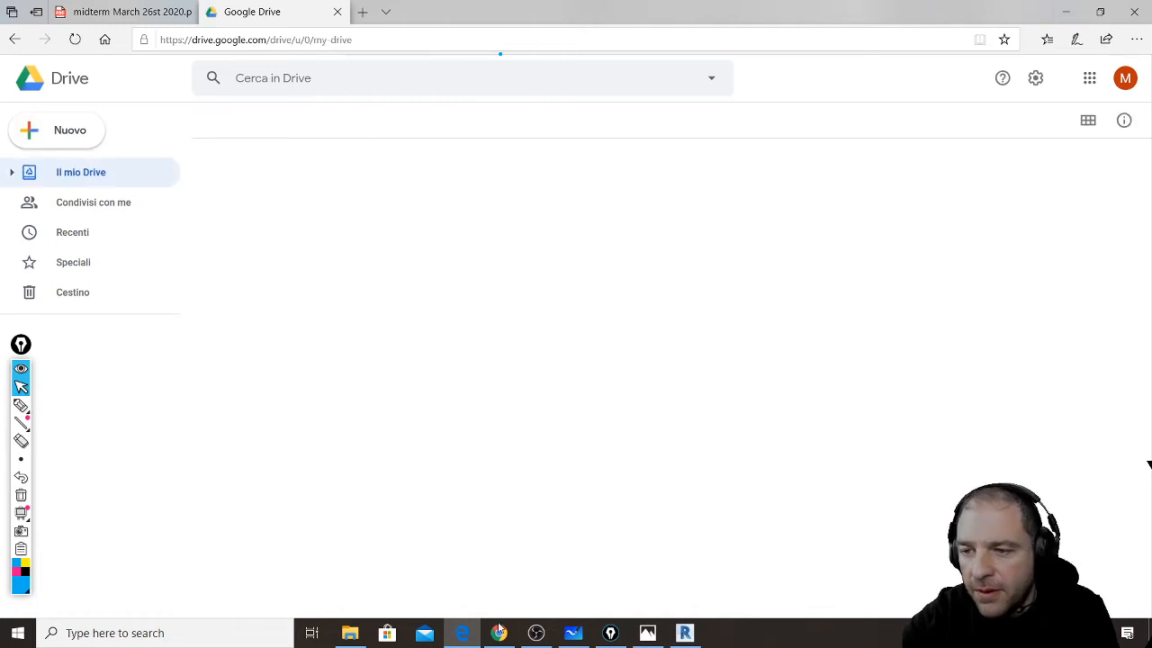
{"action": "left_click", "coordinate": [498, 633]}
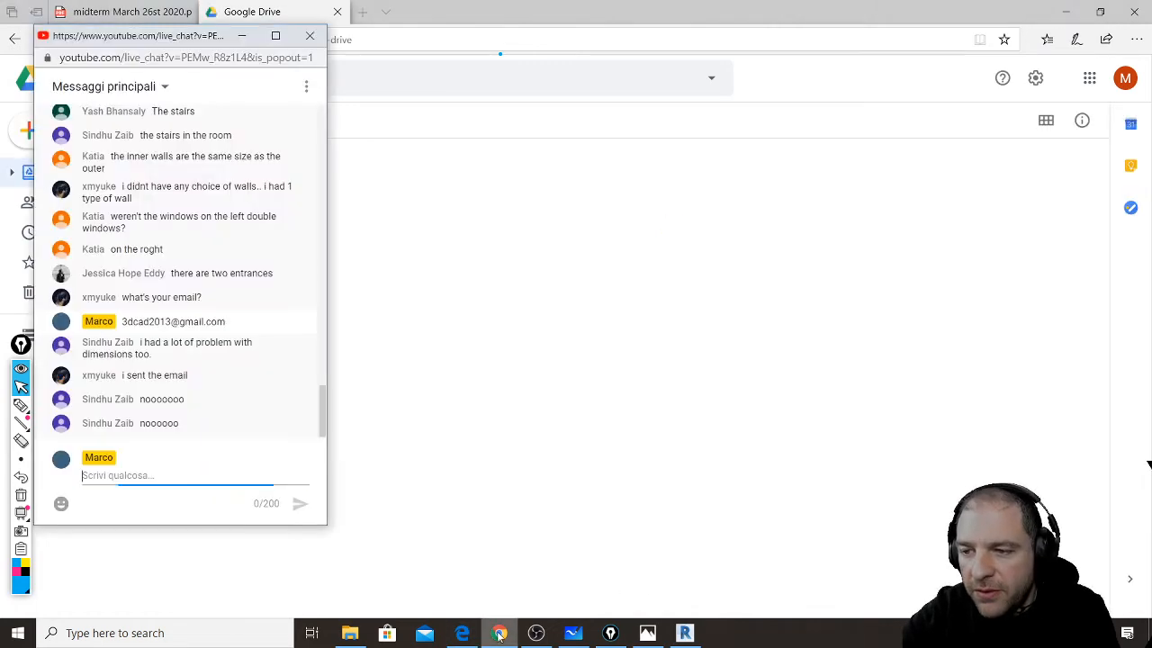
{"action": "left_click", "coordinate": [533, 6]}
- Open the revit midterm folder and browse the students' submitted .rvt files
{"action": "scroll", "coordinate": [340, 189], "scroll_direction": "down", "scroll_amount": 1}
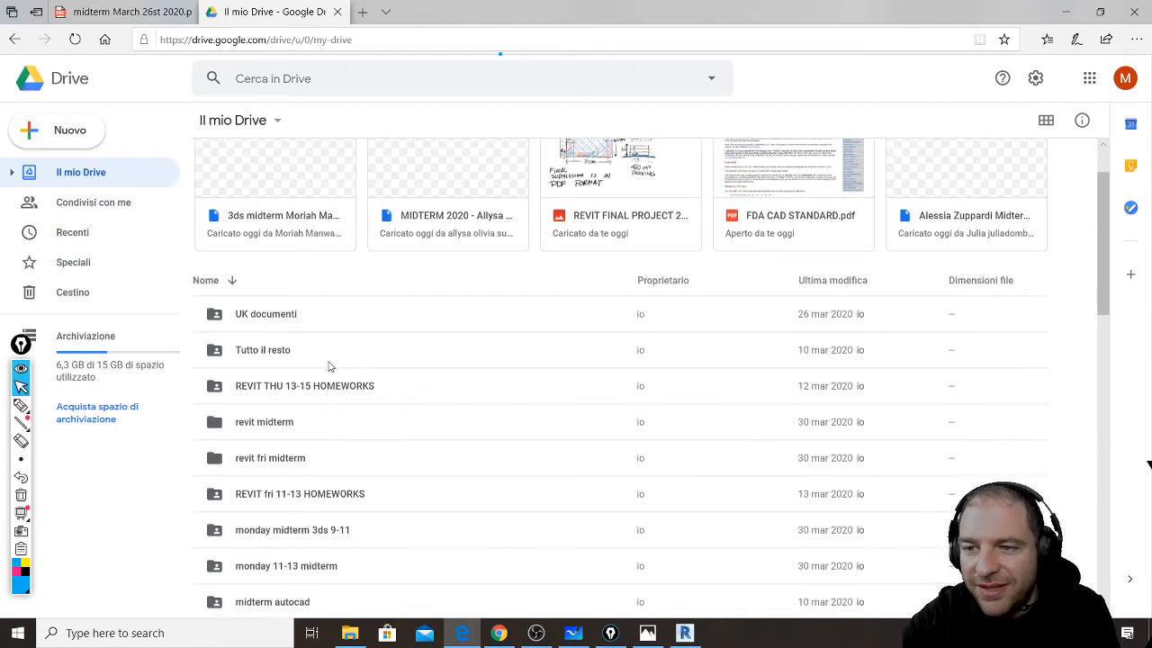
{"action": "double_click", "coordinate": [228, 437]}
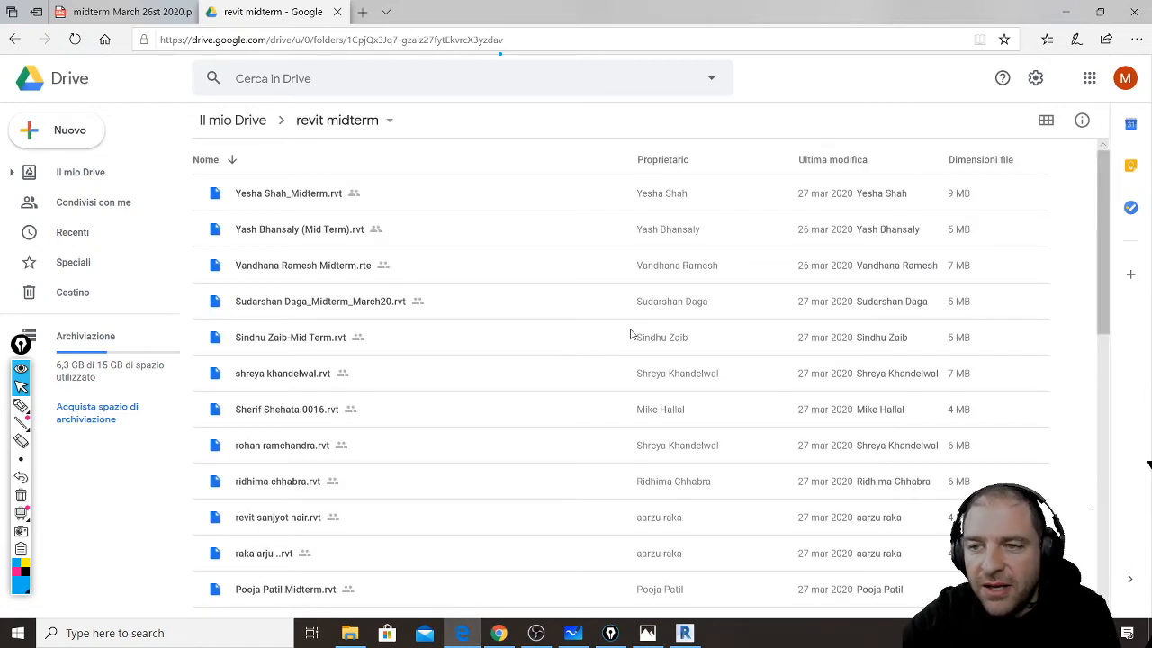
{"action": "scroll", "coordinate": [621, 326], "scroll_direction": "down", "scroll_amount": 4}
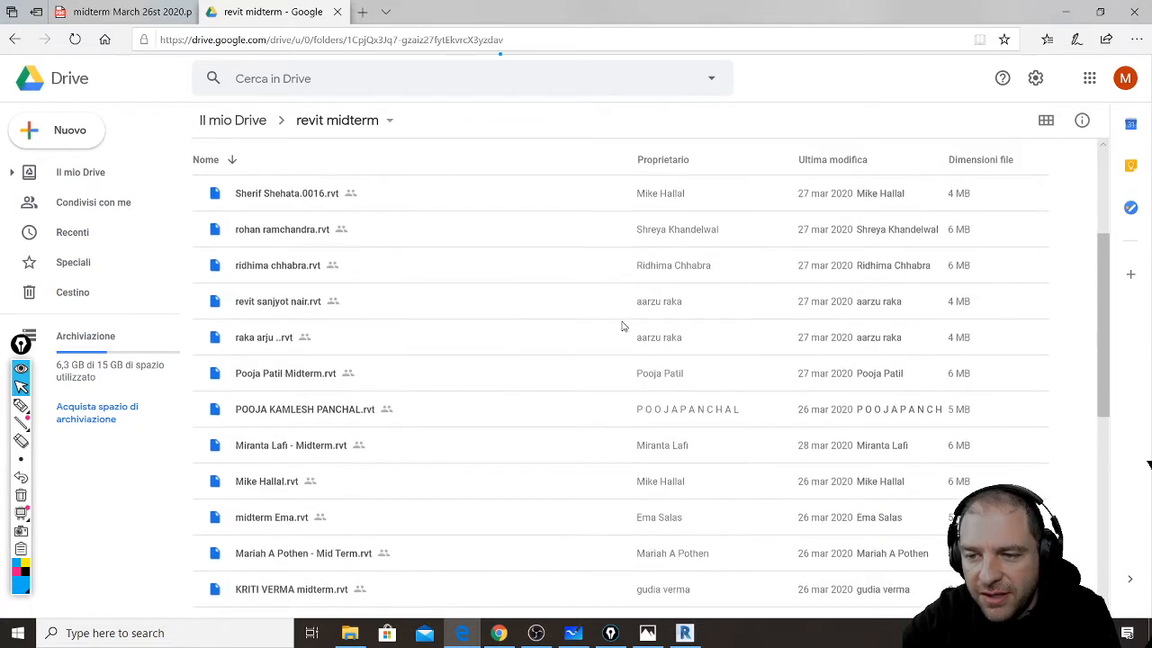
{"action": "scroll", "coordinate": [621, 326], "scroll_direction": "down", "scroll_amount": 2}
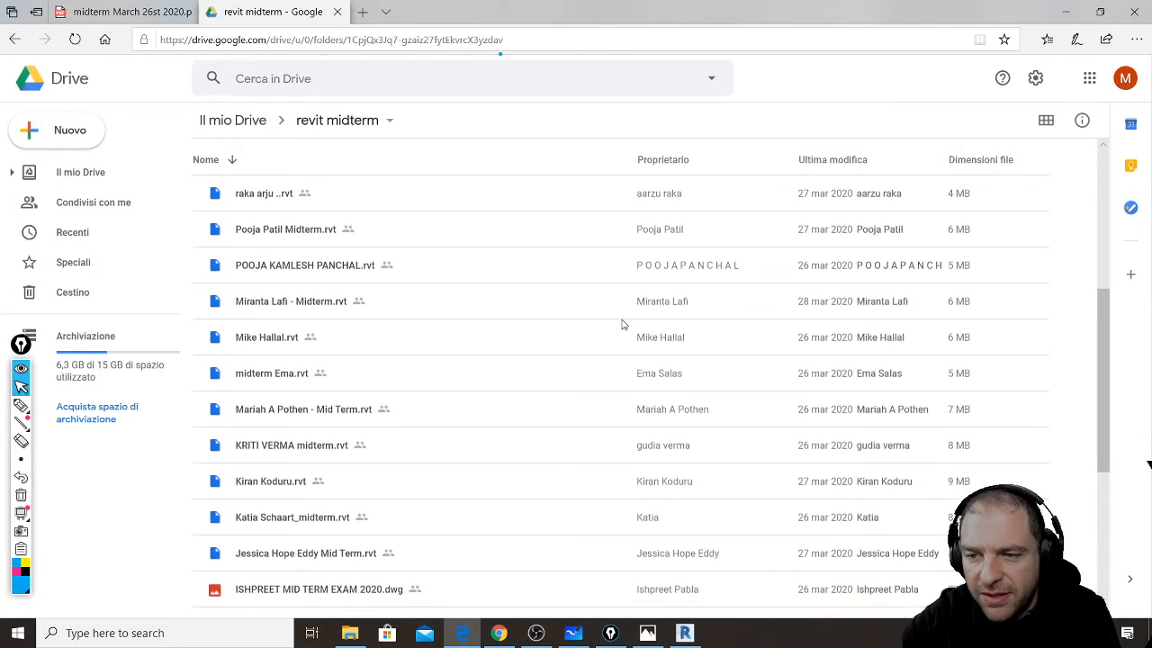
{"action": "scroll", "coordinate": [621, 323], "scroll_direction": "down", "scroll_amount": 1}
{"action": "scroll", "coordinate": [620, 323], "scroll_direction": "down", "scroll_amount": 2}
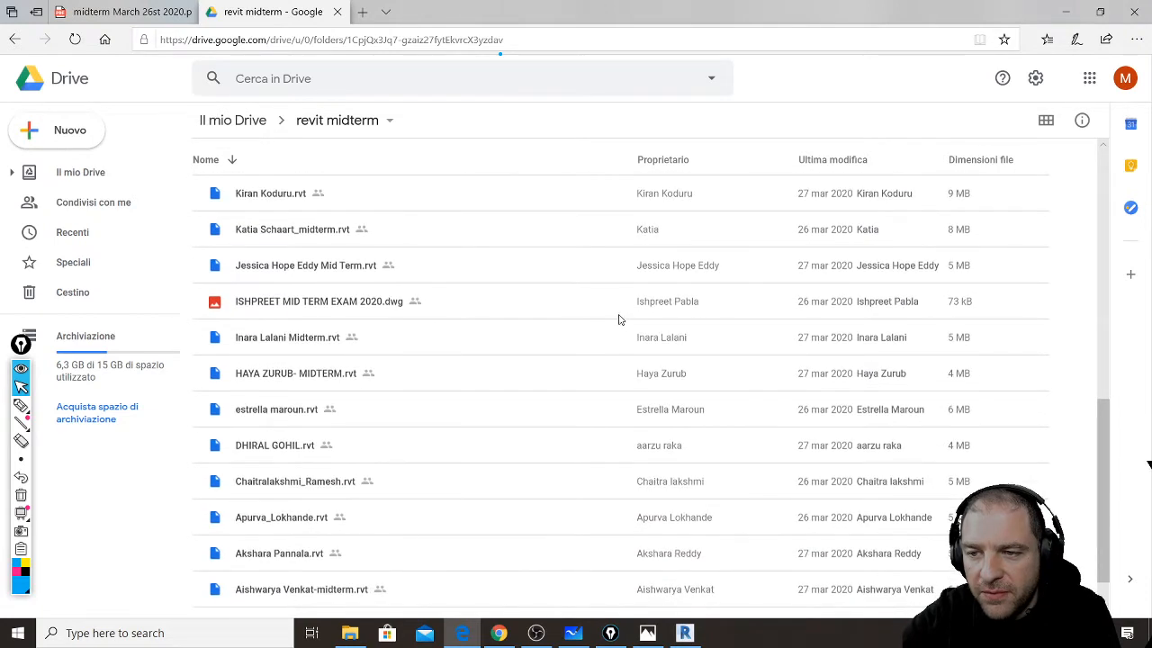
{"action": "scroll", "coordinate": [618, 318], "scroll_direction": "down", "scroll_amount": 1}
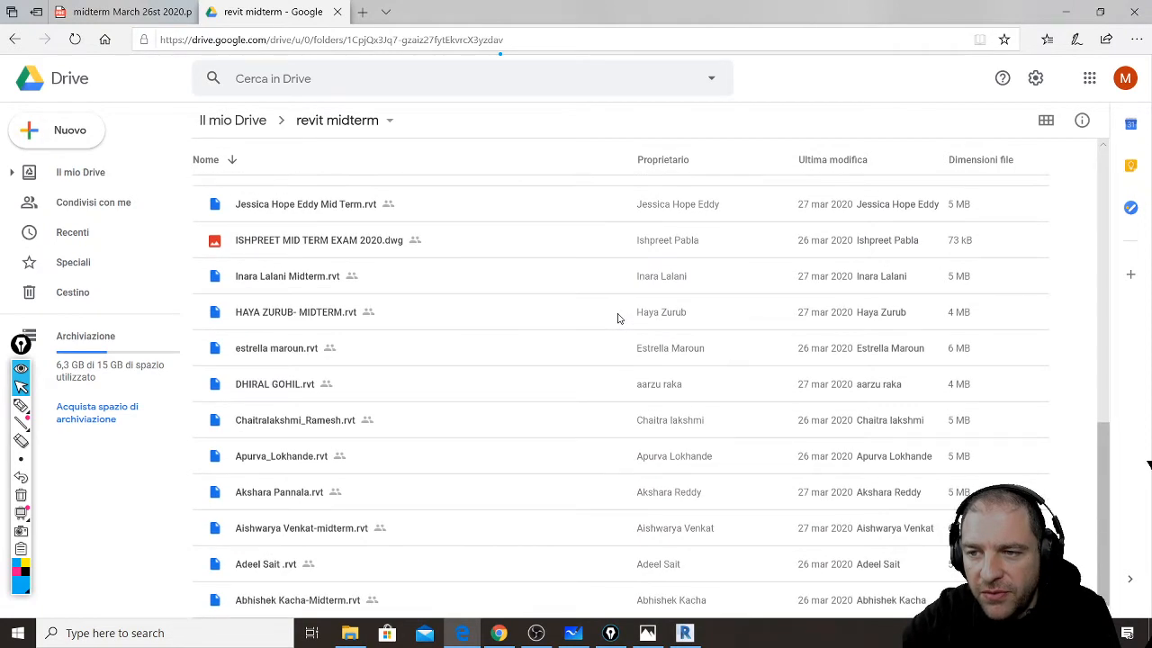
{"action": "scroll", "coordinate": [465, 342], "scroll_direction": "up", "scroll_amount": 1}
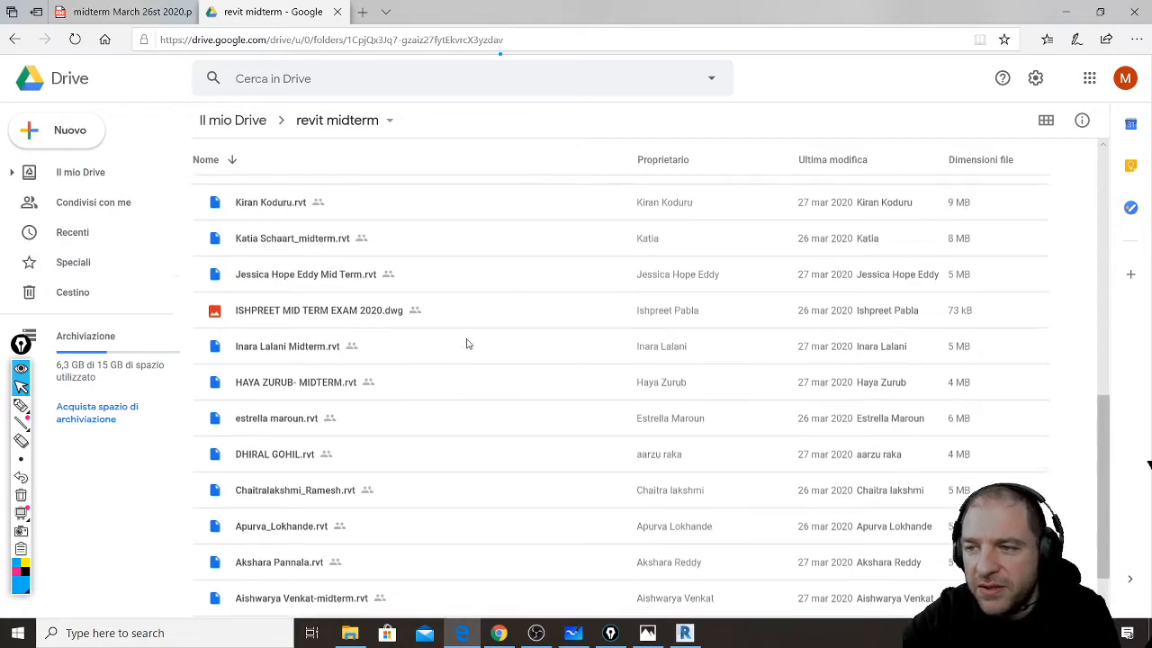
{"action": "scroll", "coordinate": [518, 360], "scroll_direction": "down", "scroll_amount": 1}
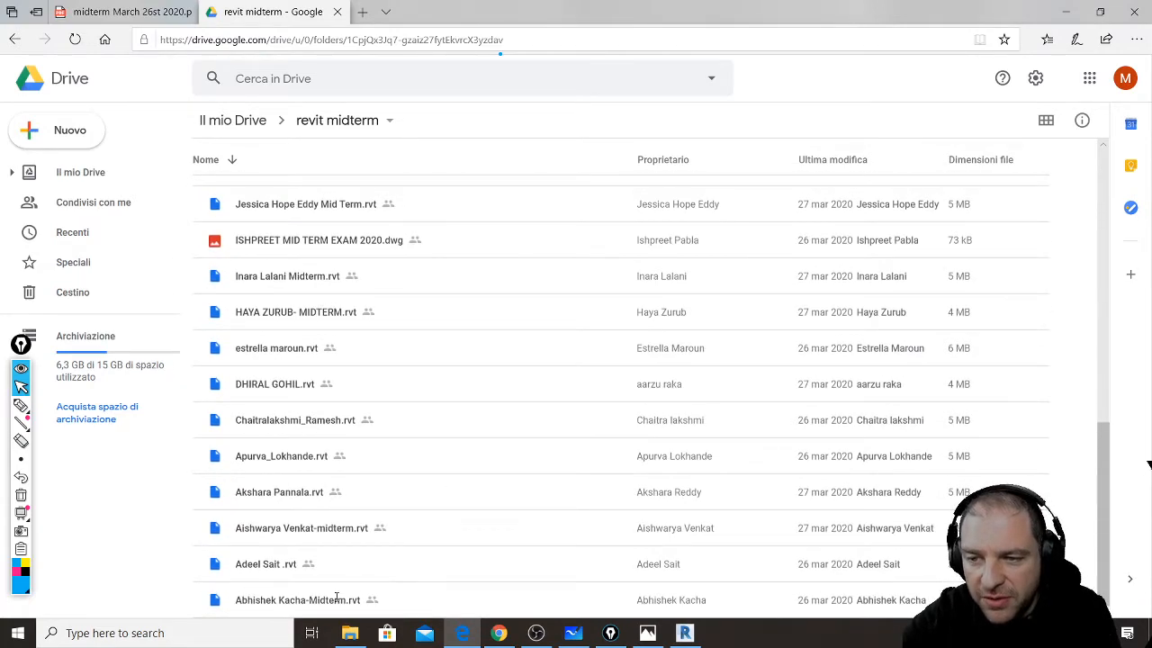
{"action": "scroll", "coordinate": [315, 585], "scroll_direction": "up", "scroll_amount": 4}
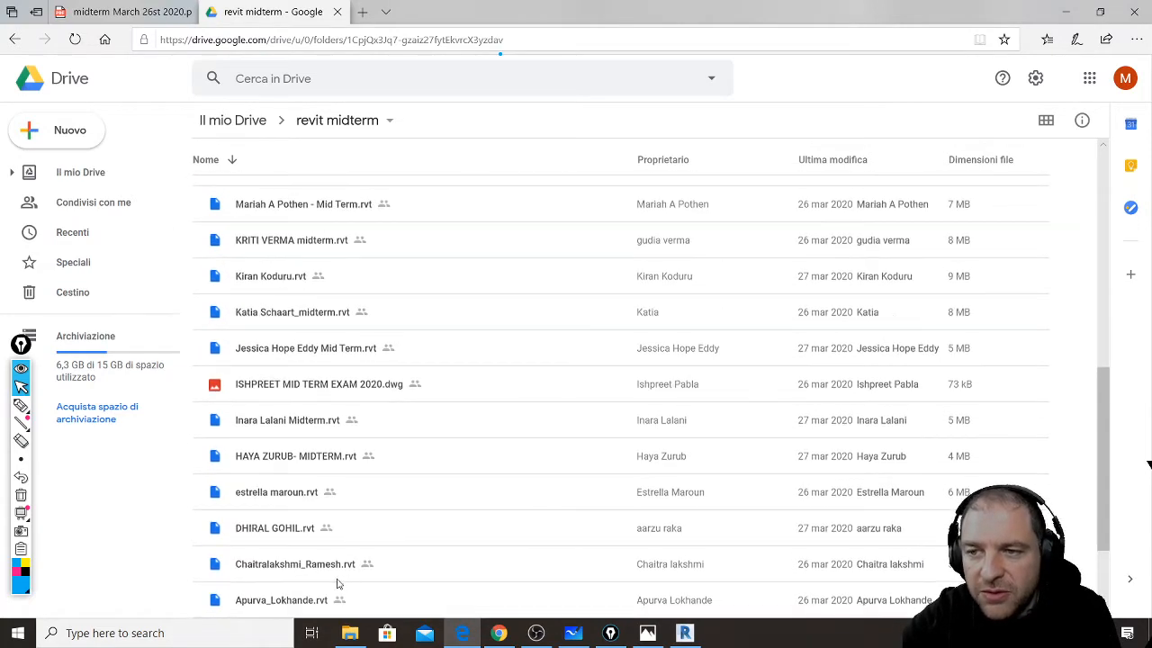
{"action": "scroll", "coordinate": [414, 572], "scroll_direction": "up", "scroll_amount": 3}
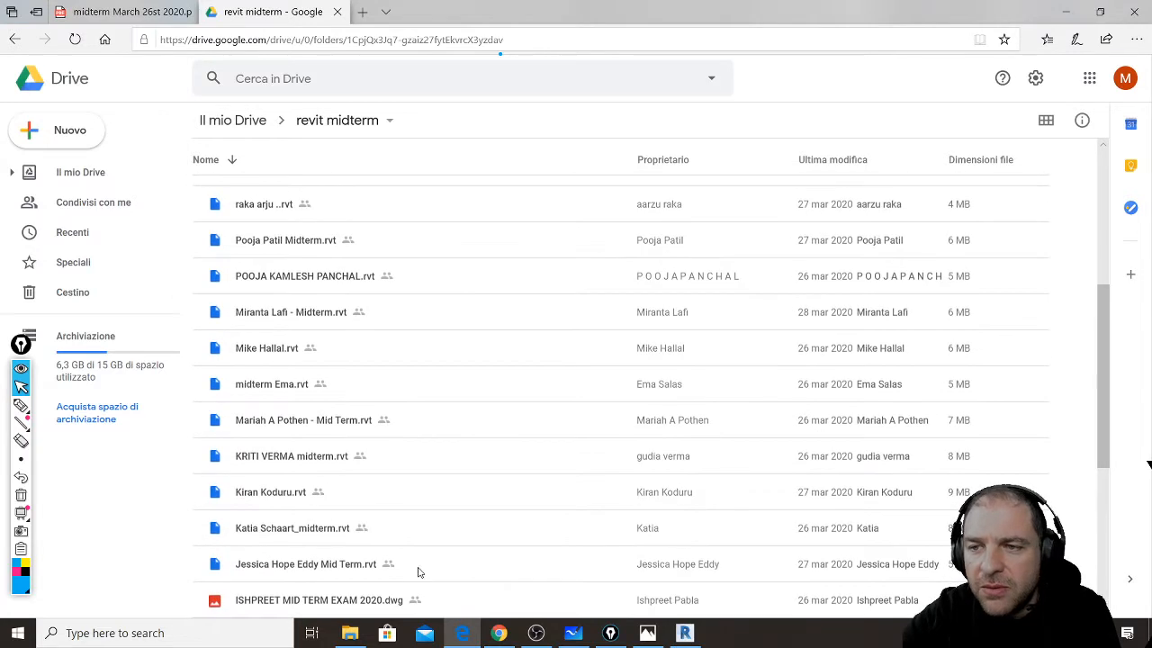
{"action": "scroll", "coordinate": [425, 565], "scroll_direction": "up", "scroll_amount": 1}
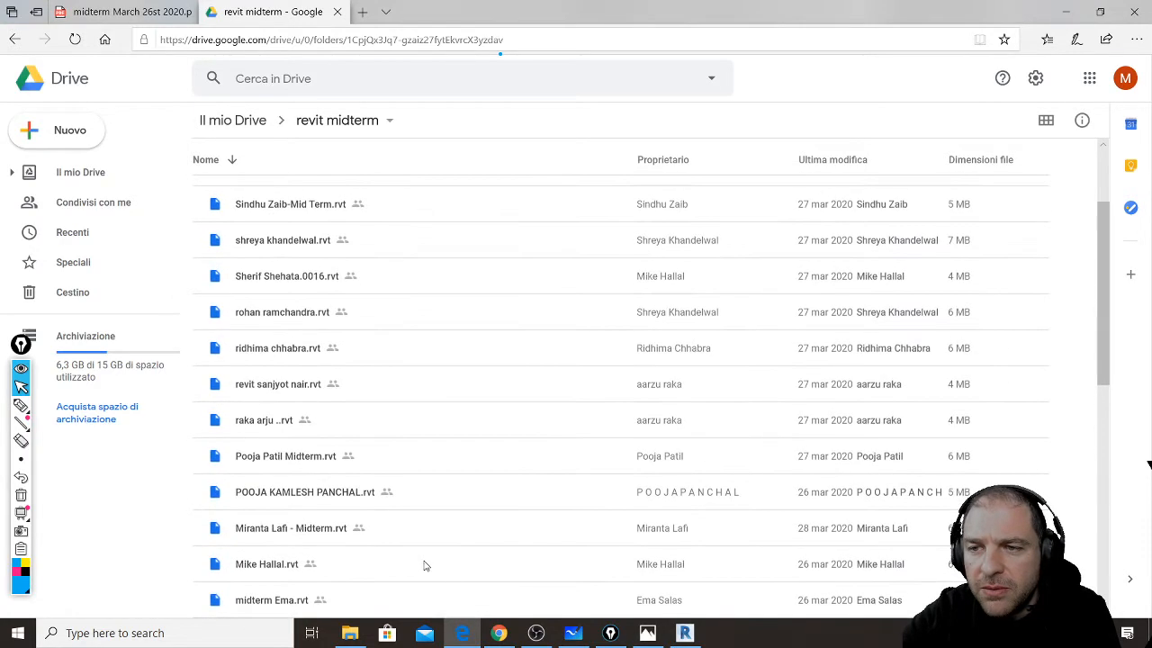
{"action": "scroll", "coordinate": [414, 467], "scroll_direction": "up", "scroll_amount": 1}
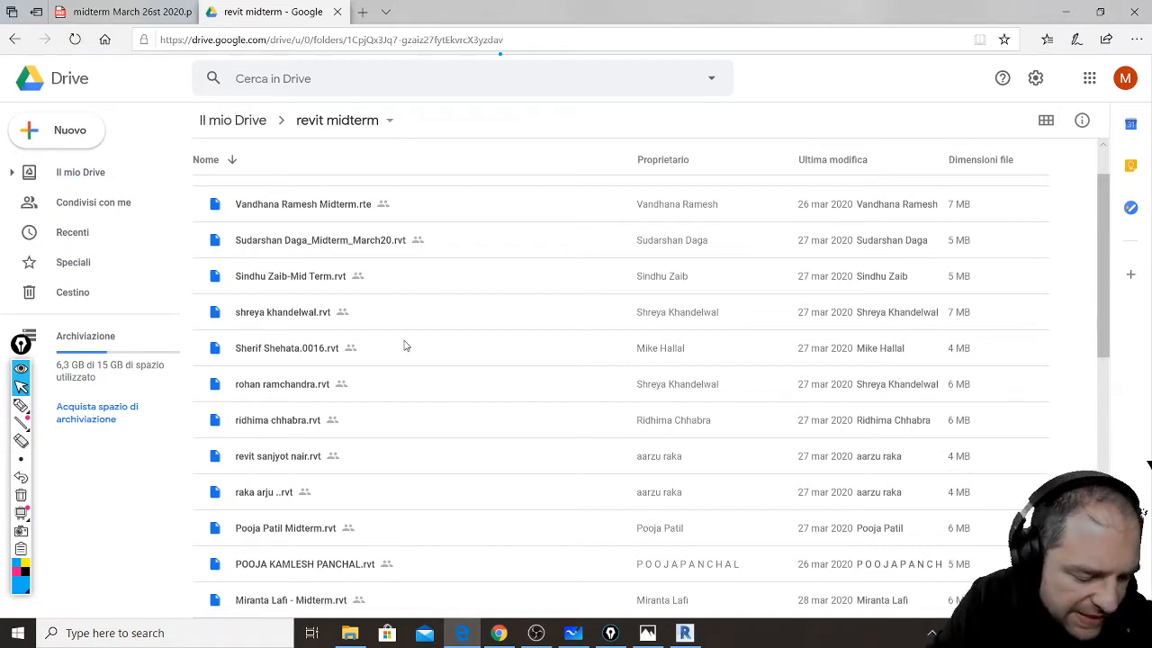
- Scribble over one student's file name with the freehand pen to hide it
{"action": "key", "text": "ctrl+shift+3"}
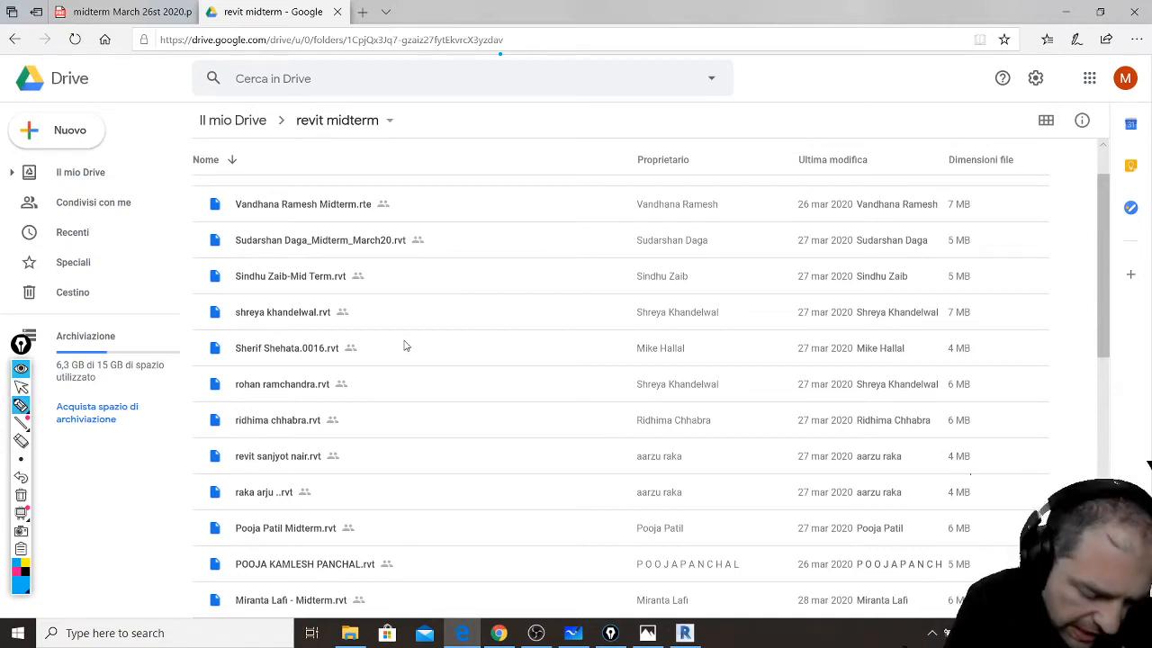
{"action": "left_click_drag", "start_coordinate": [205, 276], "coordinate": [300, 281]}
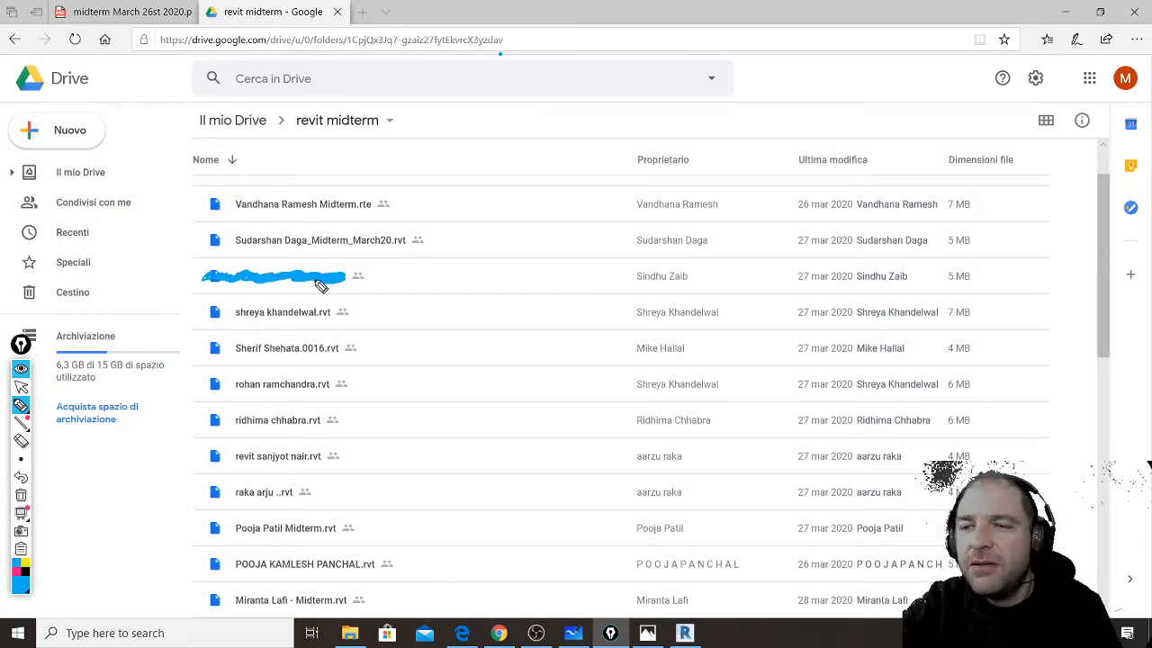
{"action": "left_click", "coordinate": [21, 386]}
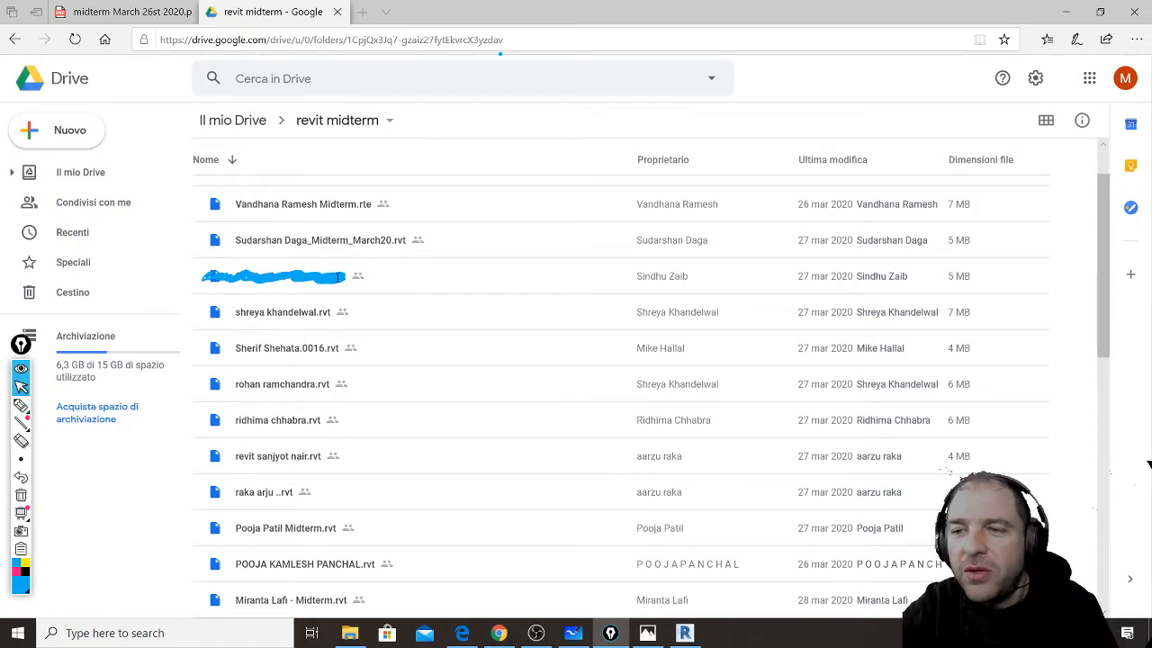
- Download the student's midterm .rvt file from Google Drive and open it in Revit
{"action": "right_click", "coordinate": [260, 284]}
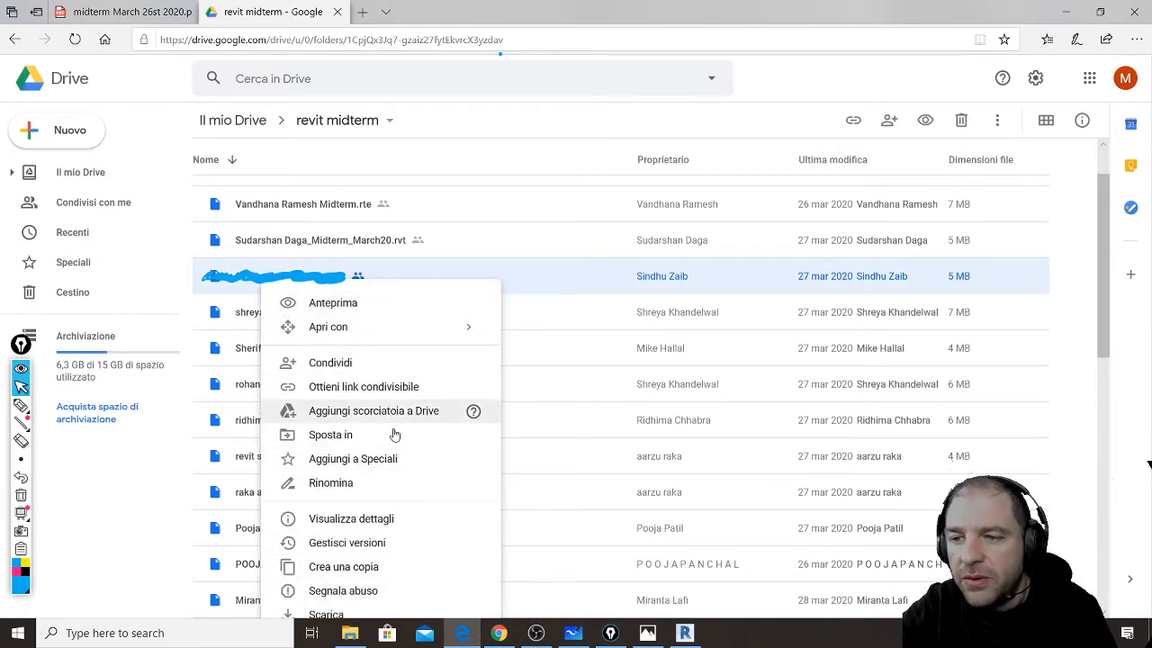
{"action": "left_click", "coordinate": [402, 615]}
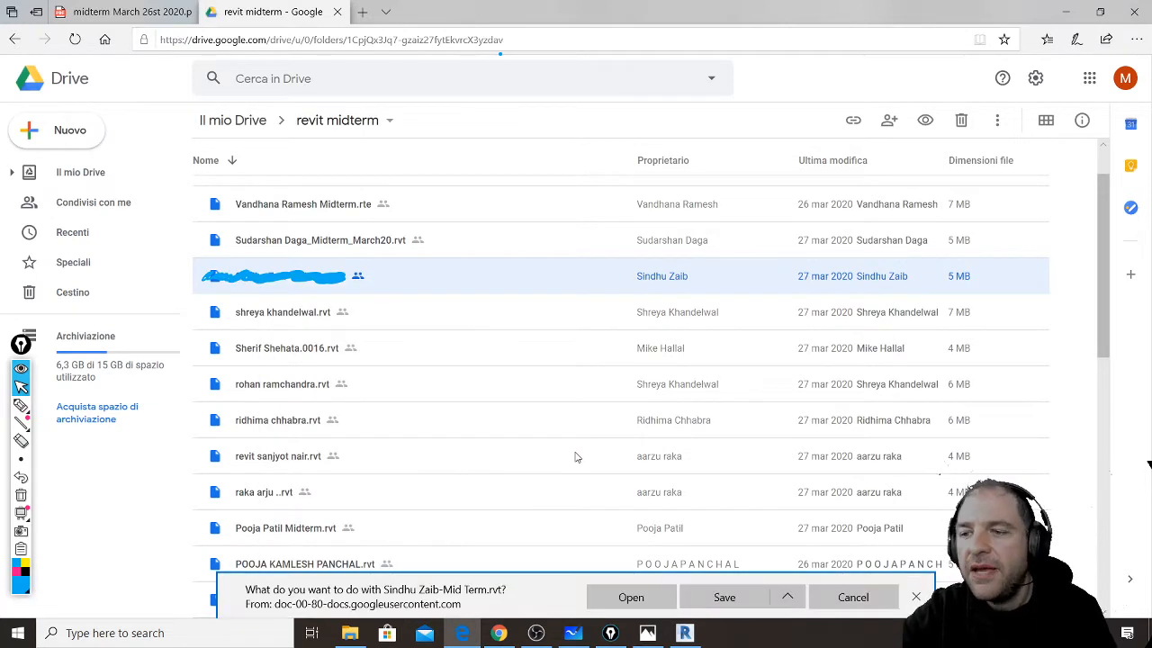
{"action": "left_click", "coordinate": [640, 588]}
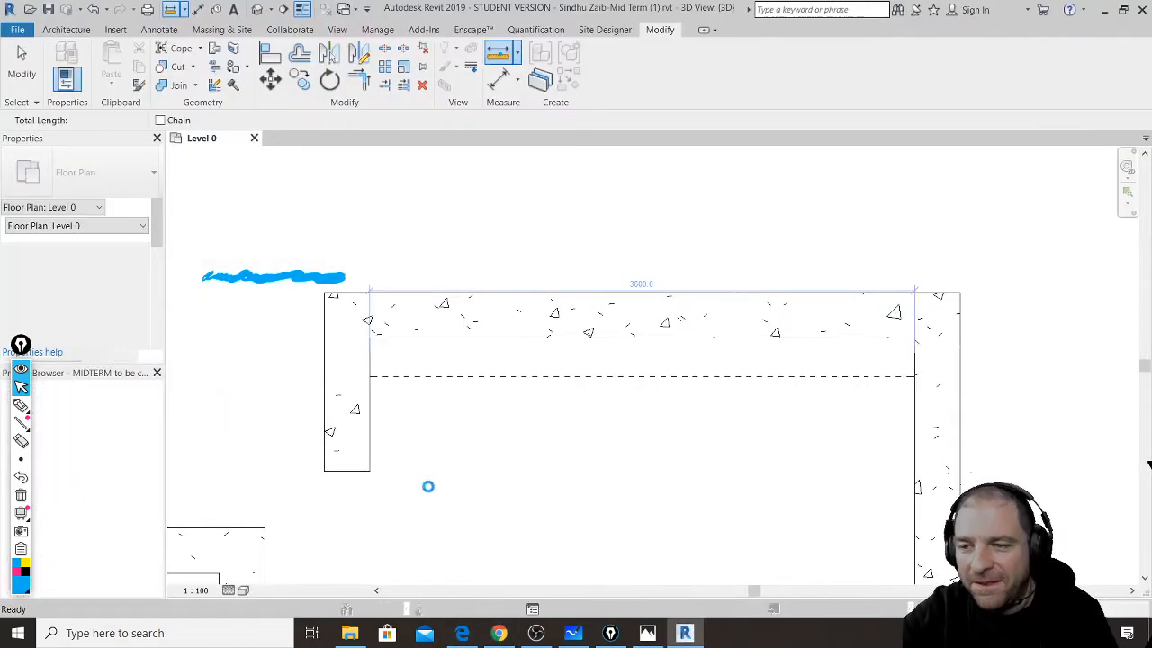
{"action": "left_click", "coordinate": [498, 633]}
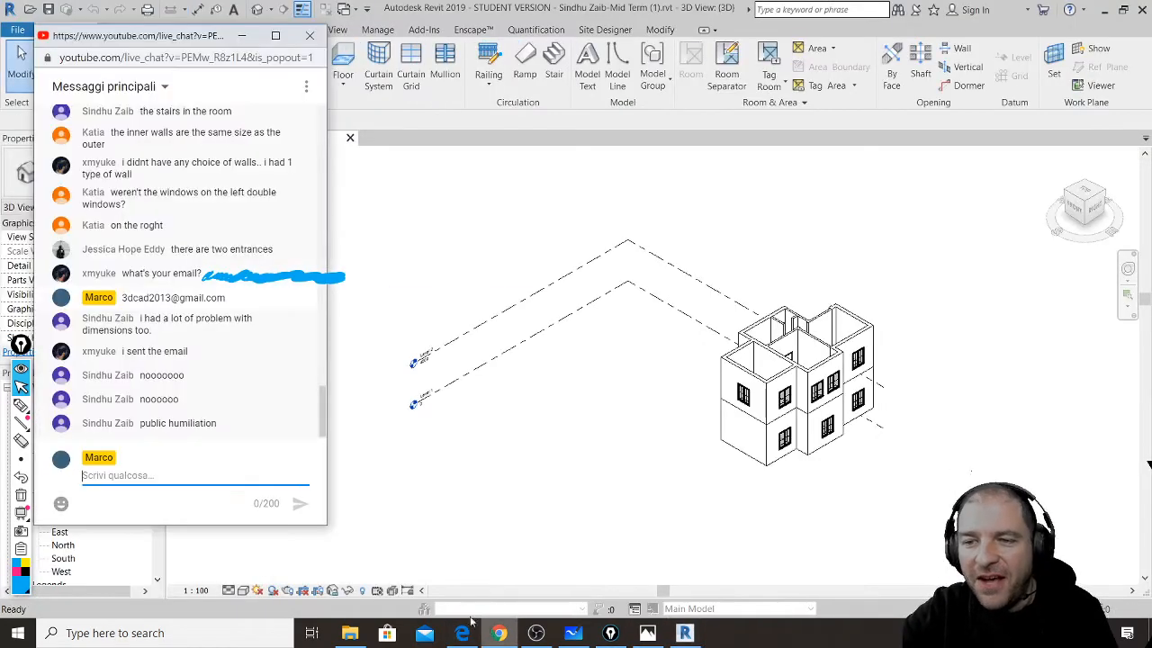
- Open the Level 1 floor plan and zoom in on the stair and right-hand window
{"action": "left_click", "coordinate": [678, 415]}
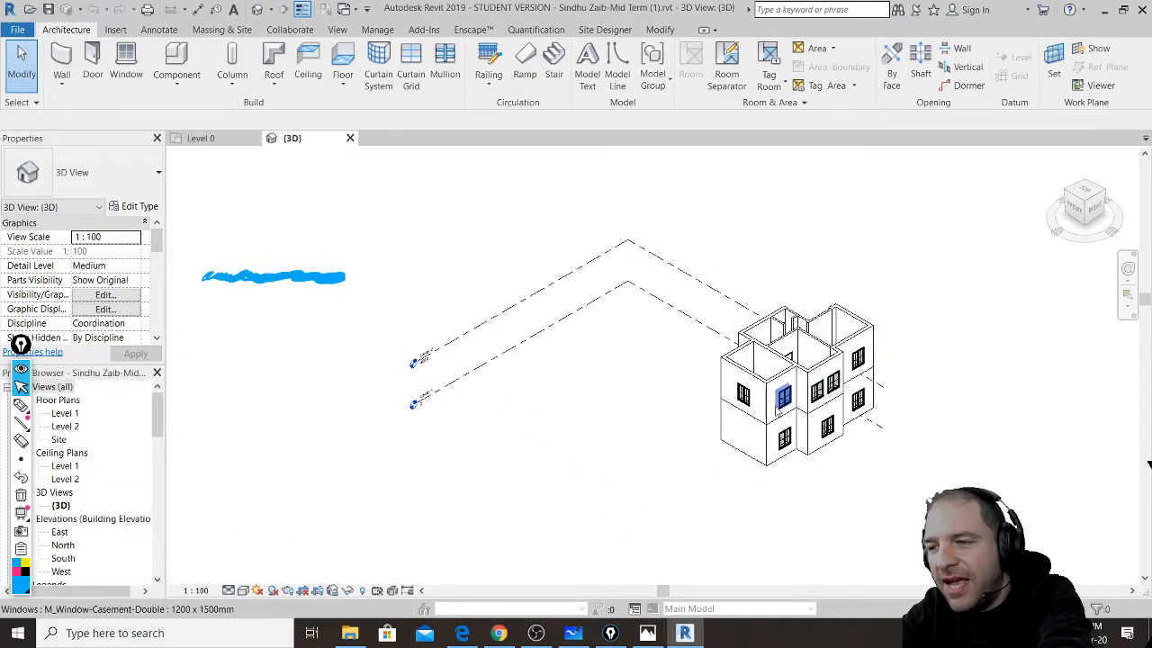
{"action": "middle_click_drag", "start_coordinate": [783, 421], "coordinate": [745, 432]}
{"action": "key", "text": "alt"}
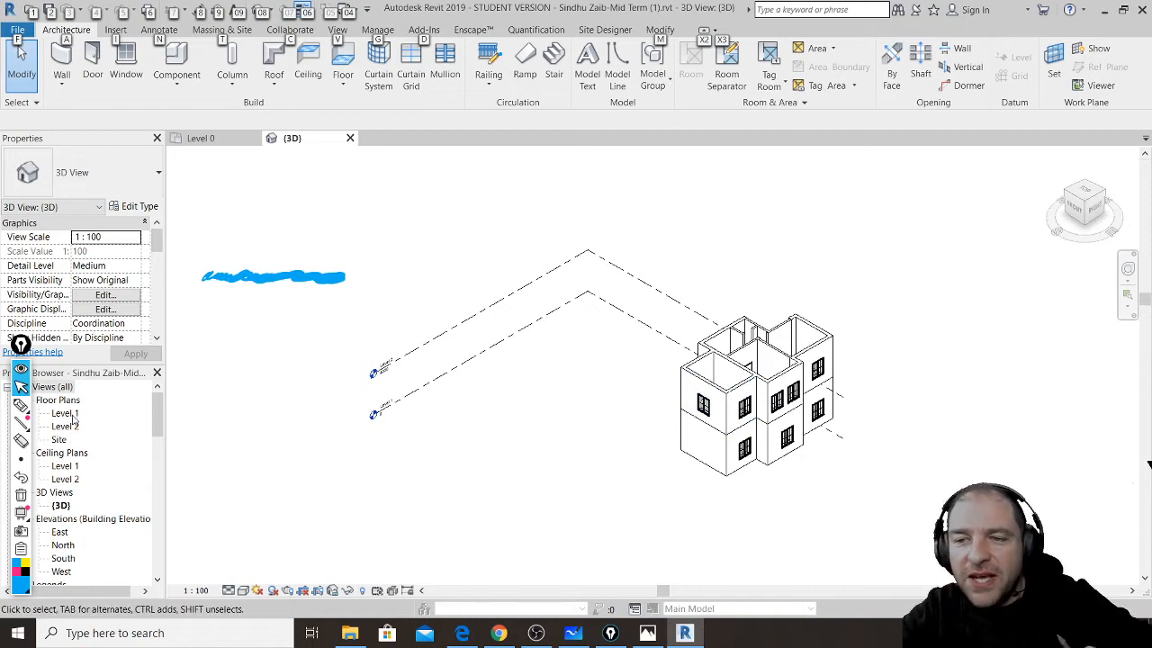
{"action": "left_click", "coordinate": [68, 412]}
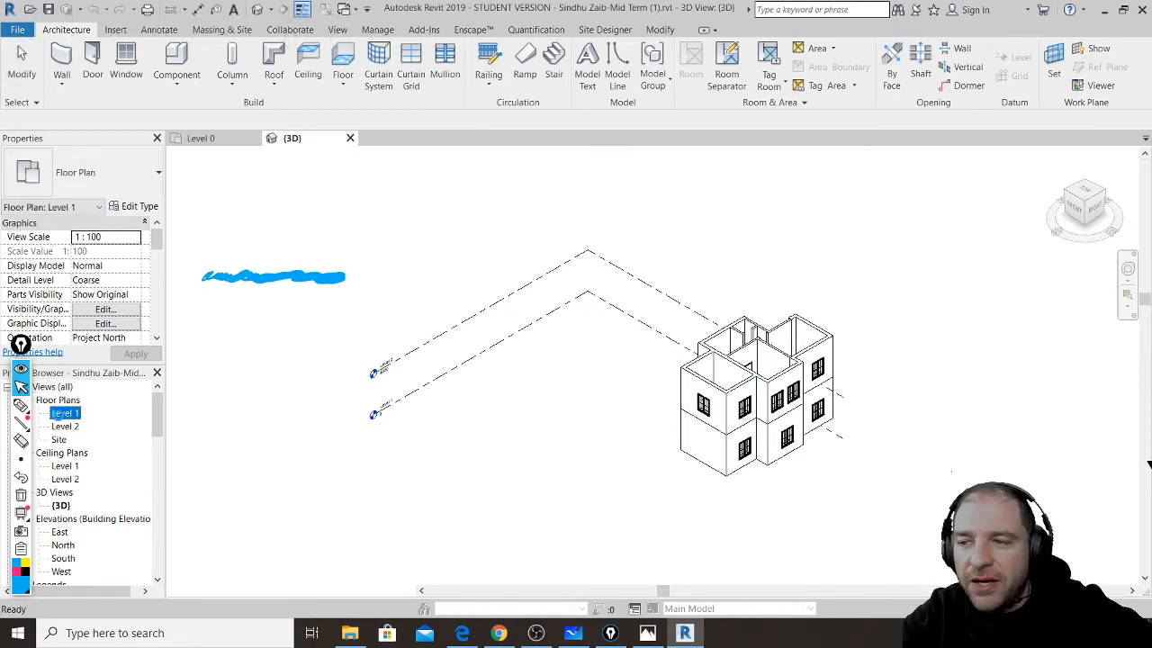
{"action": "double_click", "coordinate": [65, 414]}
{"action": "scroll", "coordinate": [761, 284], "scroll_direction": "up", "scroll_amount": 5}
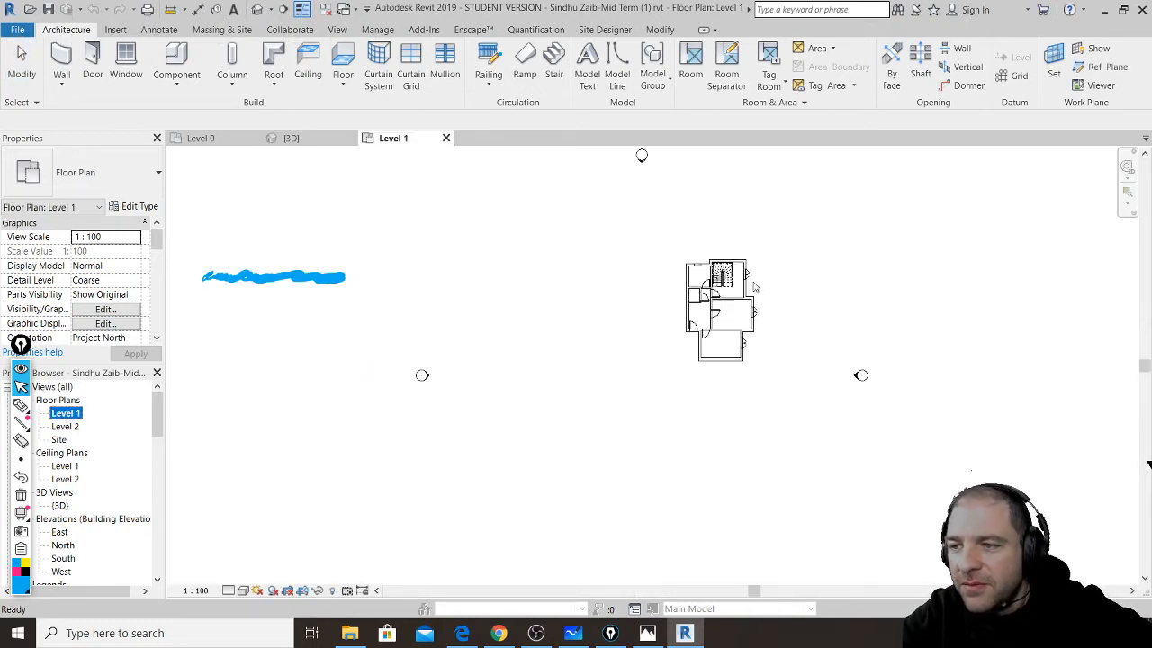
{"action": "scroll", "coordinate": [757, 265], "scroll_direction": "up", "scroll_amount": 3}
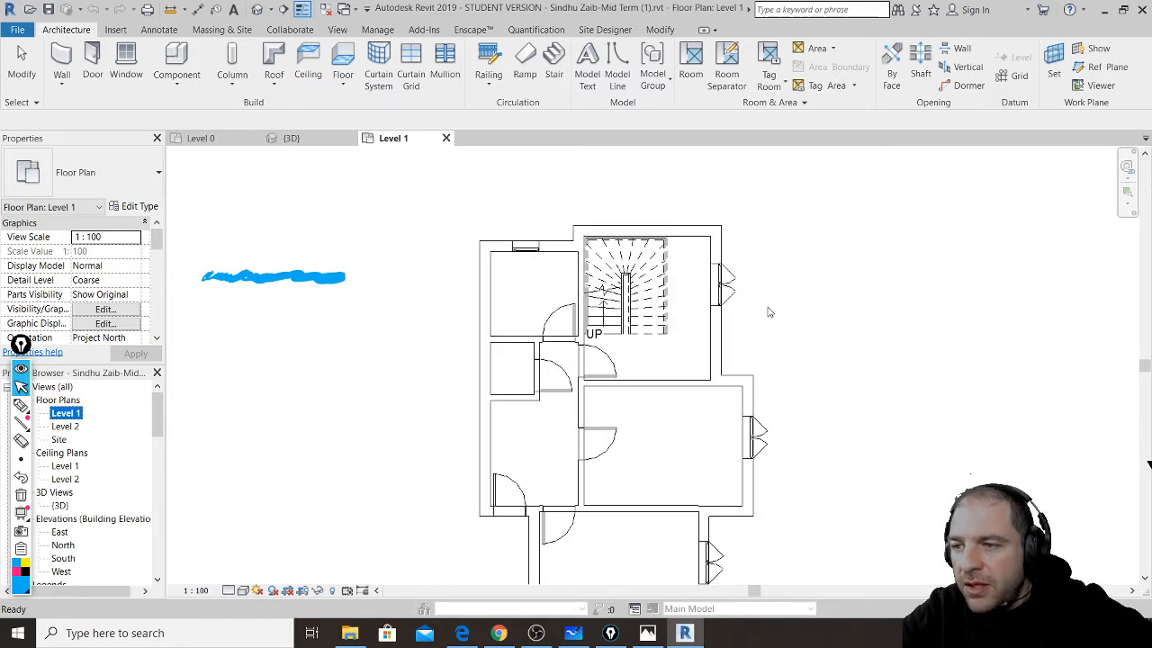
{"action": "left_click", "coordinate": [772, 312]}
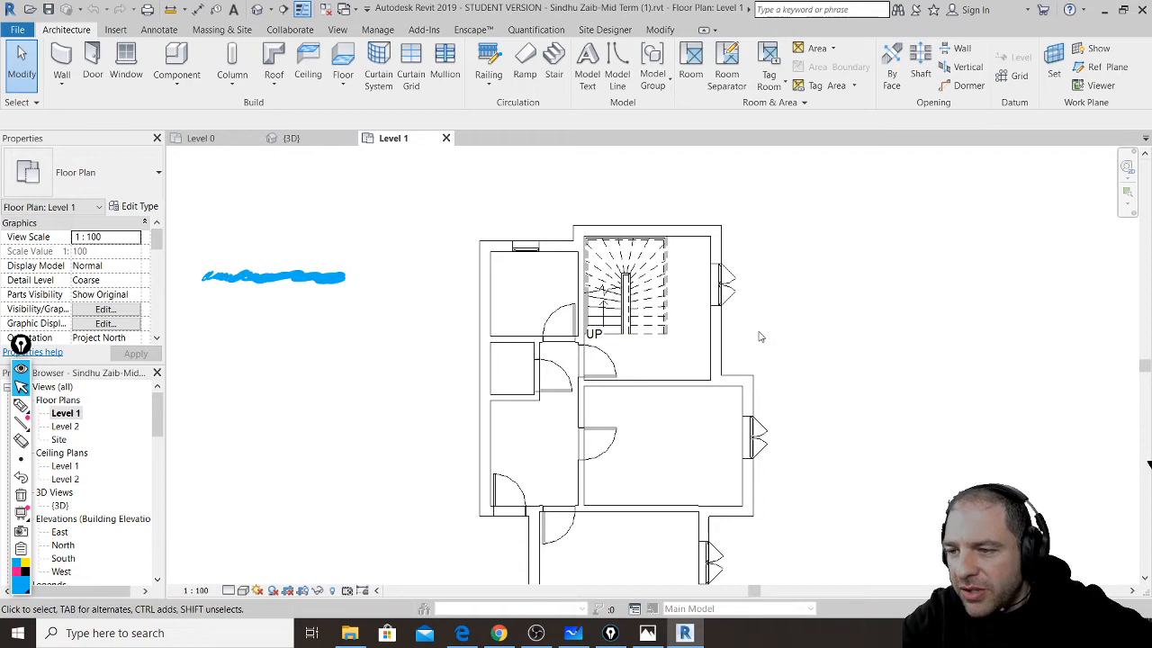
{"action": "mouse_move", "coordinate": [685, 406]}
{"action": "middle_mouse_down"}
{"action": "mouse_move", "coordinate": [729, 318]}
{"action": "mouse_move", "coordinate": [723, 365]}
{"action": "mouse_move", "coordinate": [694, 404]}
{"action": "middle_mouse_up"}
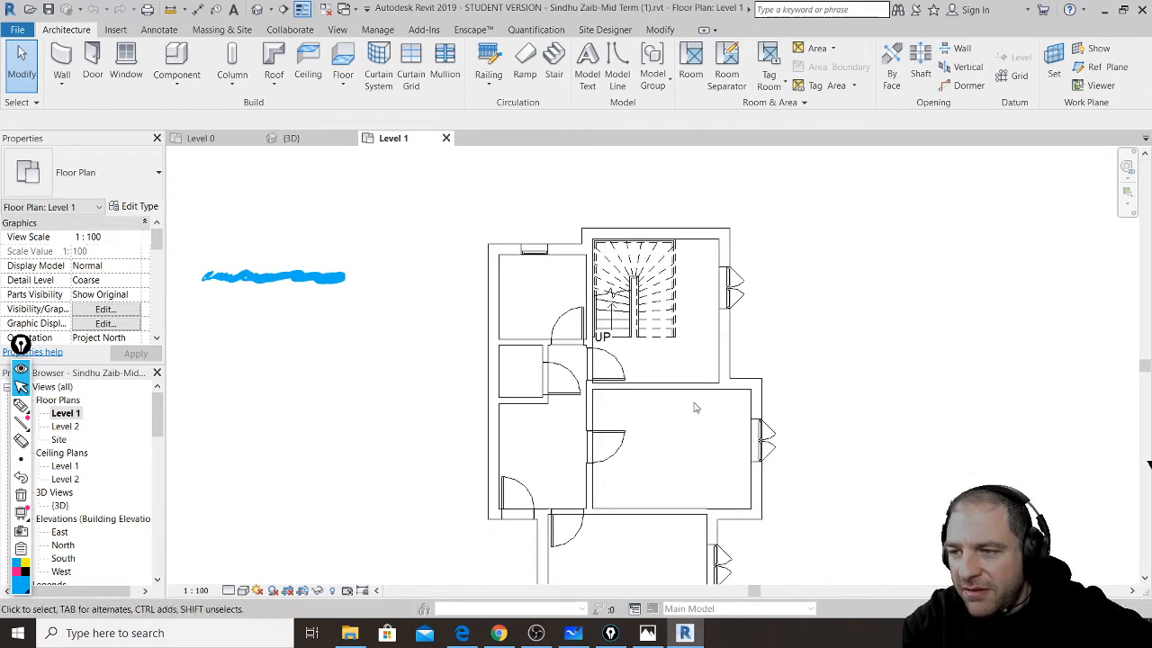
{"action": "scroll", "coordinate": [761, 266], "scroll_direction": "up", "scroll_amount": 4}
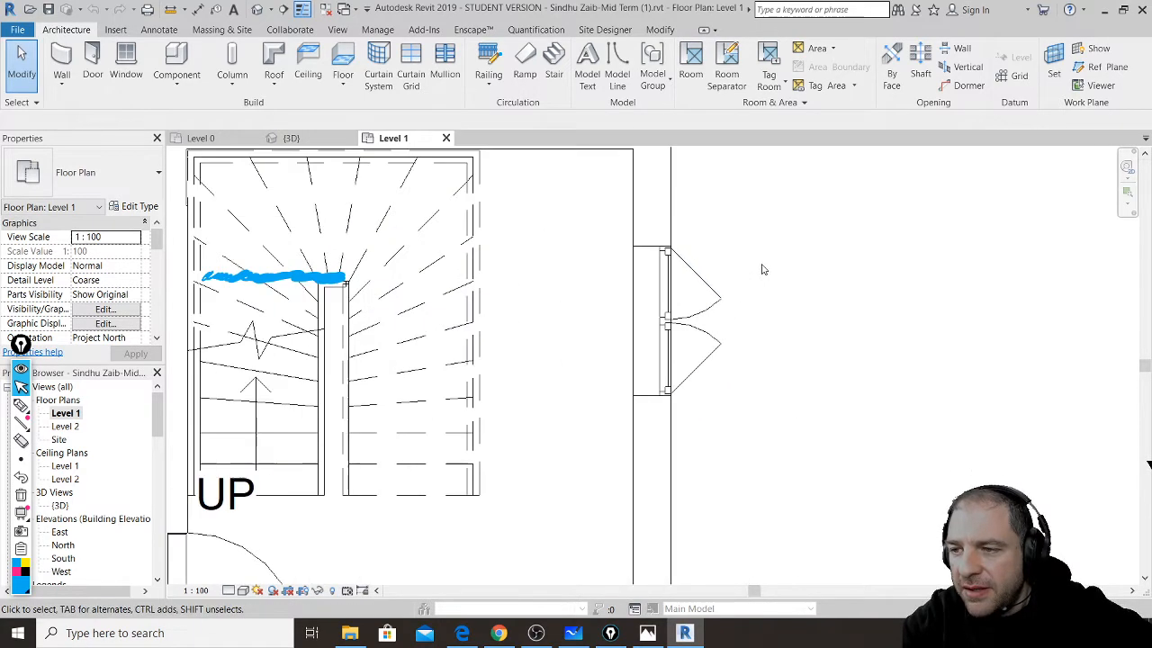
- Flip the casement window beside the stair so it opens inward
{"action": "left_click", "coordinate": [707, 295]}
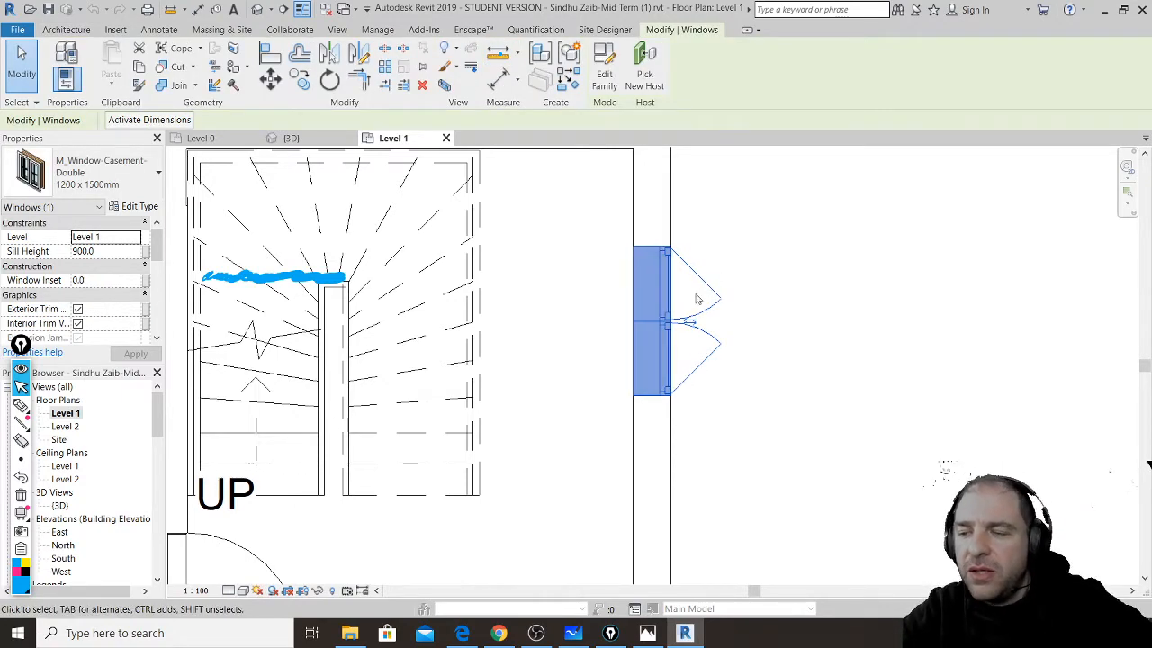
{"action": "left_click", "coordinate": [594, 302]}
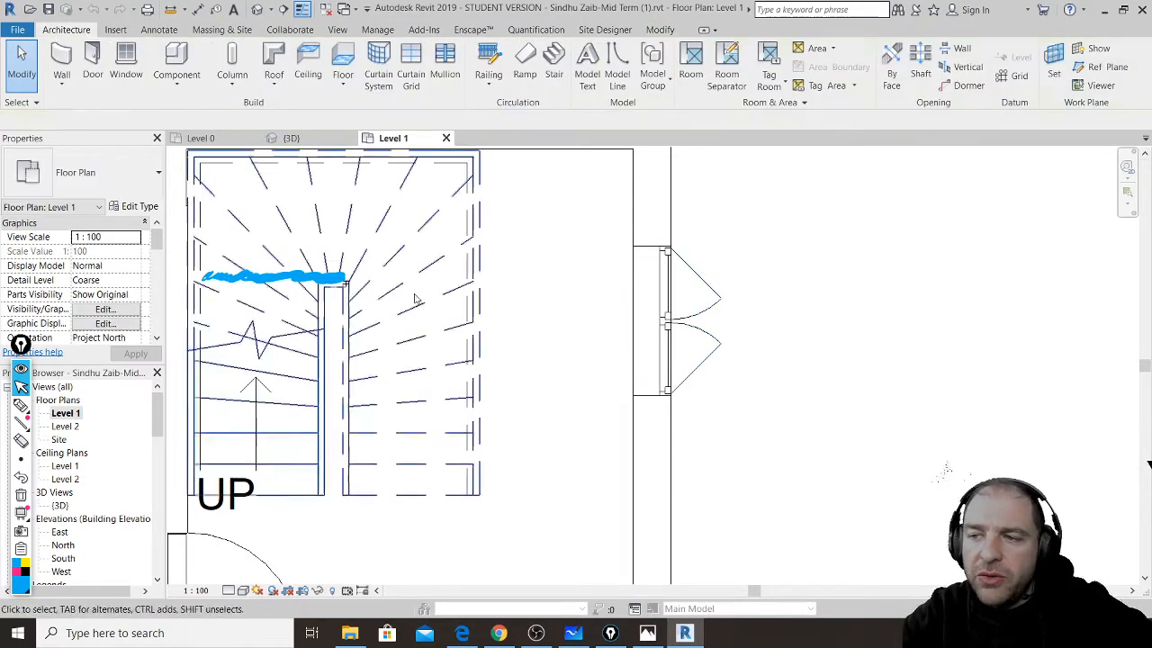
{"action": "left_click", "coordinate": [690, 348]}
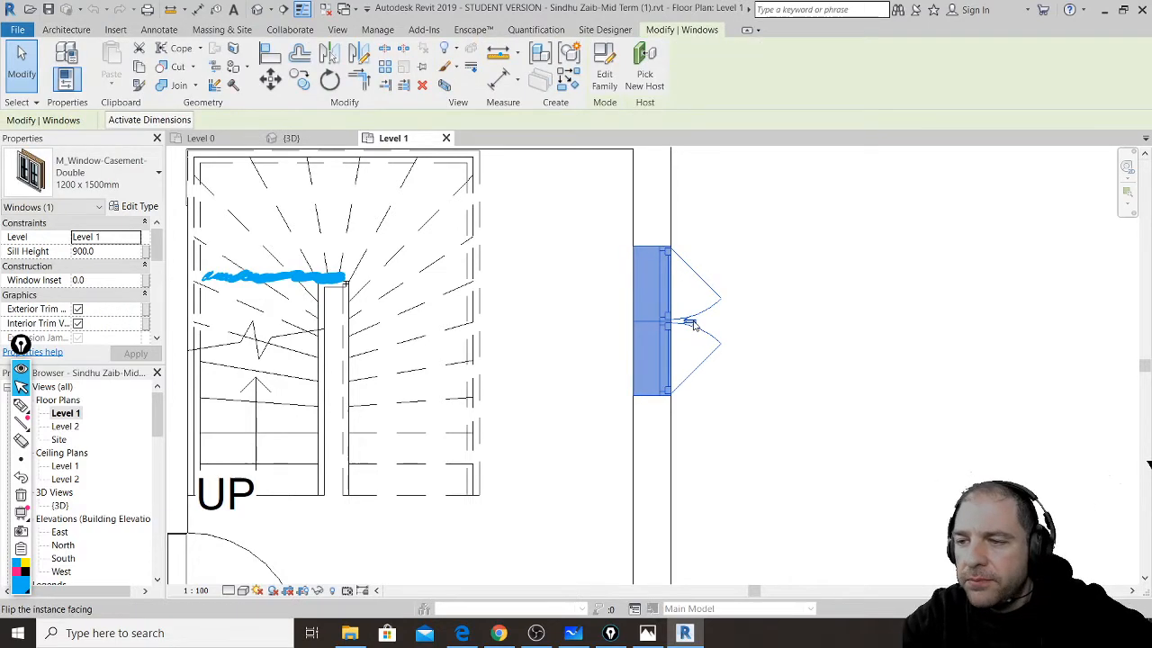
{"action": "left_click", "coordinate": [689, 321]}
{"action": "left_click", "coordinate": [746, 258]}
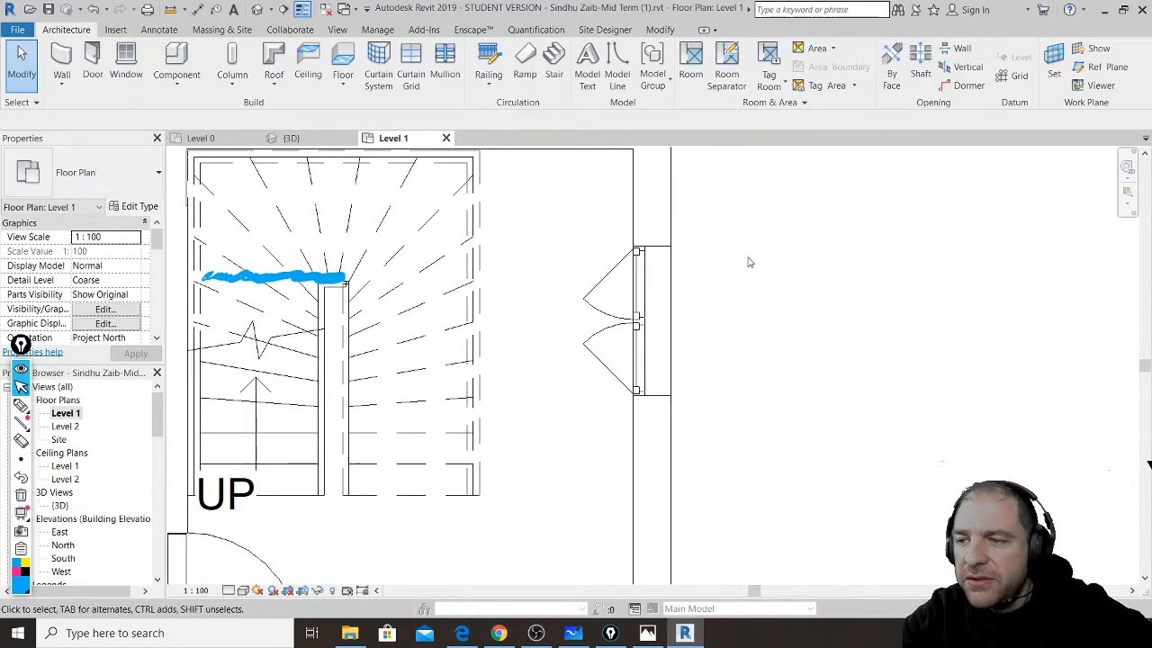
{"action": "scroll", "coordinate": [746, 258], "scroll_direction": "down", "scroll_amount": 5}
{"action": "scroll", "coordinate": [767, 430], "scroll_direction": "up", "scroll_amount": 3}
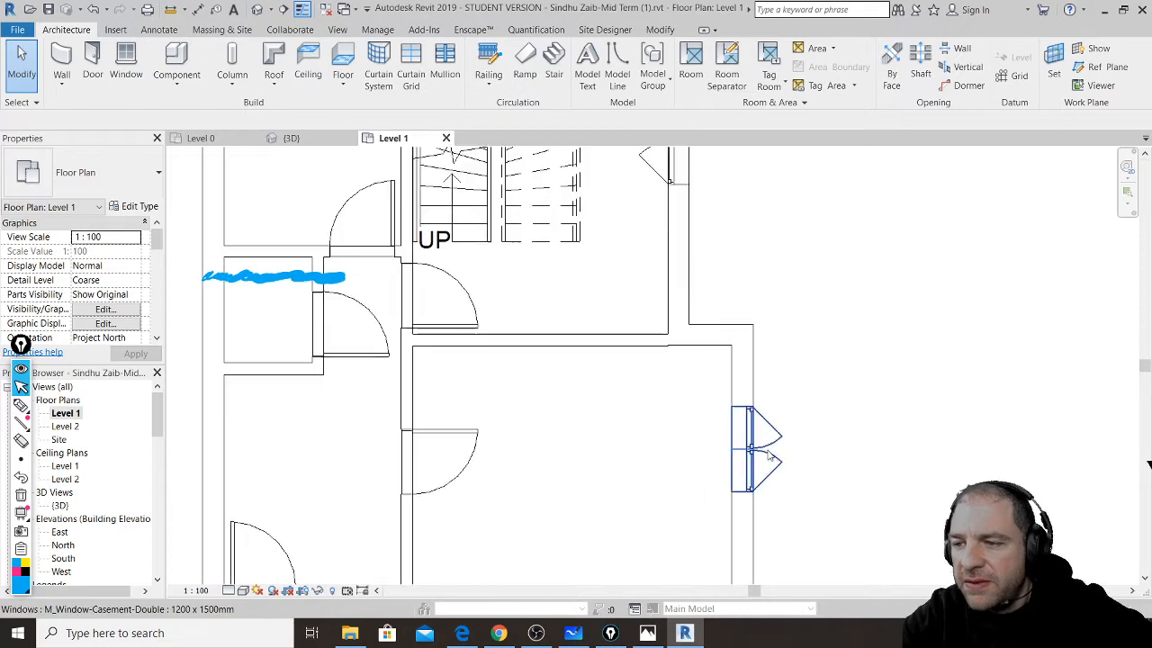
- Flip the middle and lower rooms' casement windows so they open inward
{"action": "left_click", "coordinate": [769, 454]}
{"action": "key", "text": "space"}
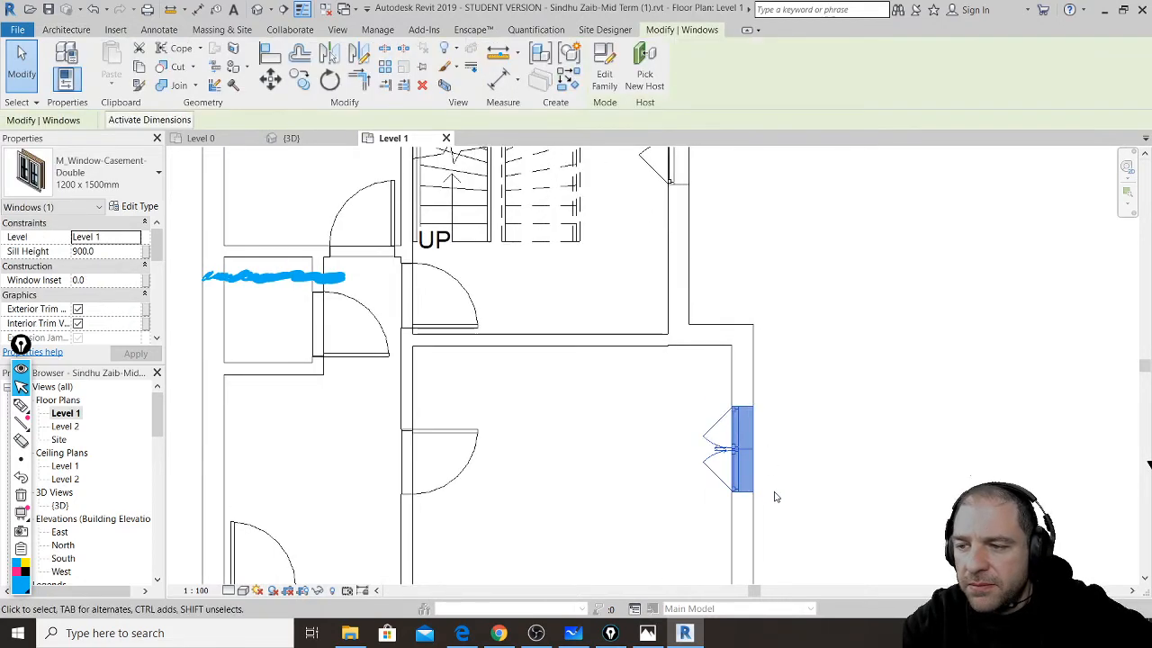
{"action": "middle_click_drag", "start_coordinate": [780, 489], "coordinate": [820, 171]}
{"action": "left_click", "coordinate": [714, 388]}
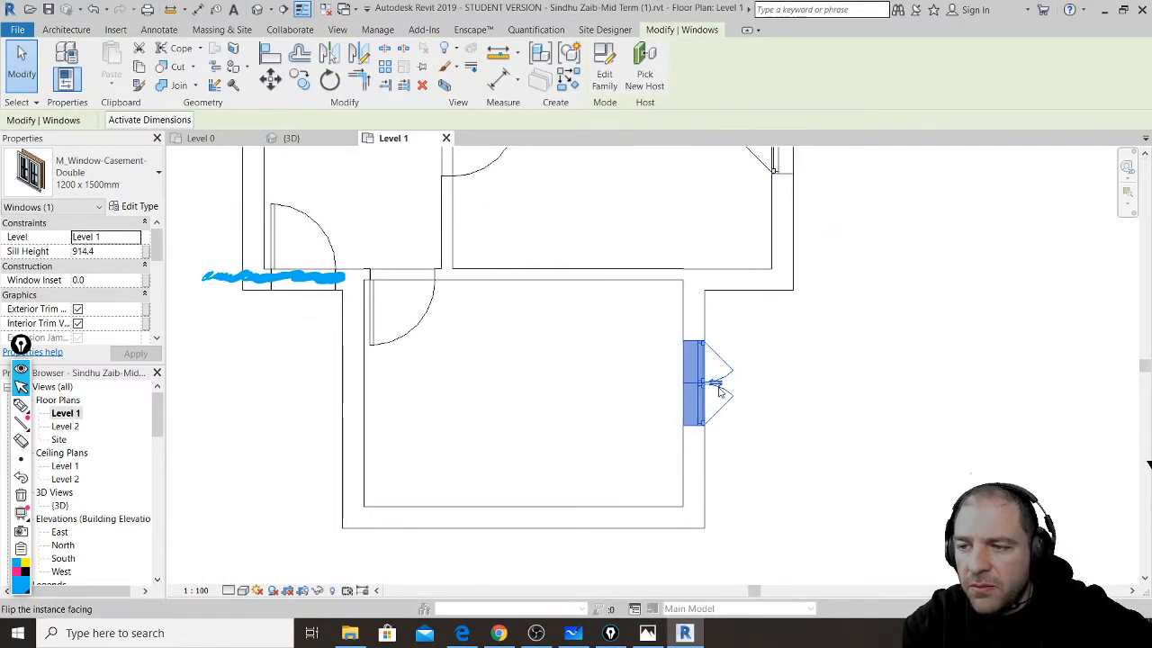
{"action": "left_click", "coordinate": [717, 387]}
{"action": "left_click", "coordinate": [638, 450]}
{"action": "scroll", "coordinate": [761, 485], "scroll_direction": "up", "scroll_amount": 2}
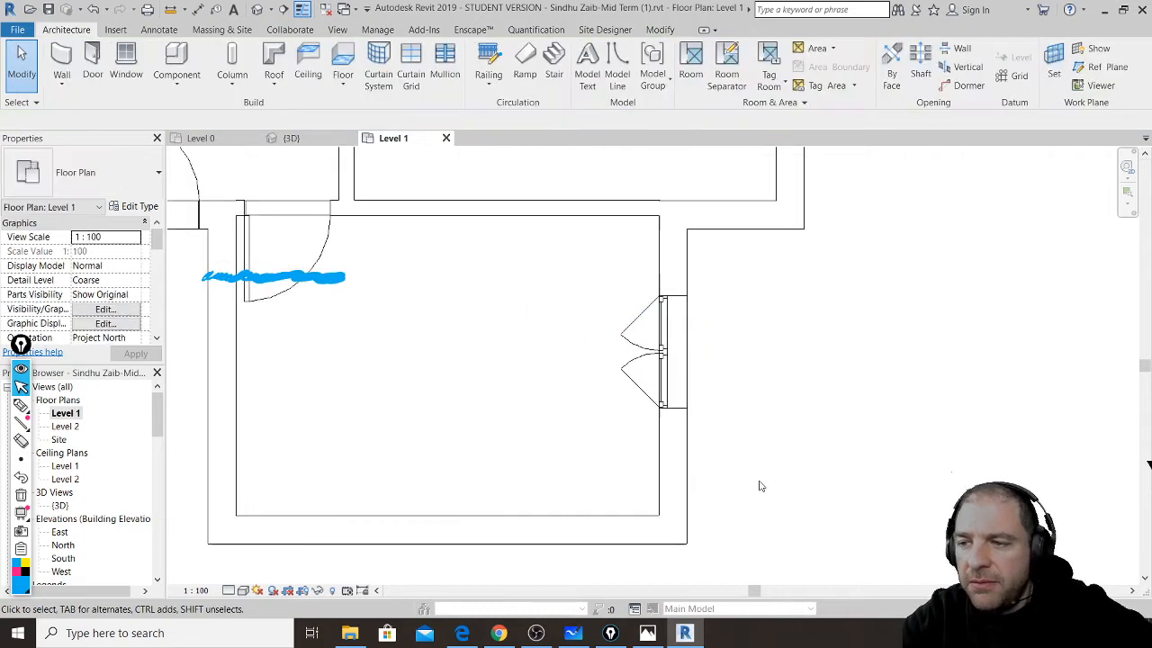
{"action": "scroll", "coordinate": [760, 486], "scroll_direction": "down", "scroll_amount": 4}
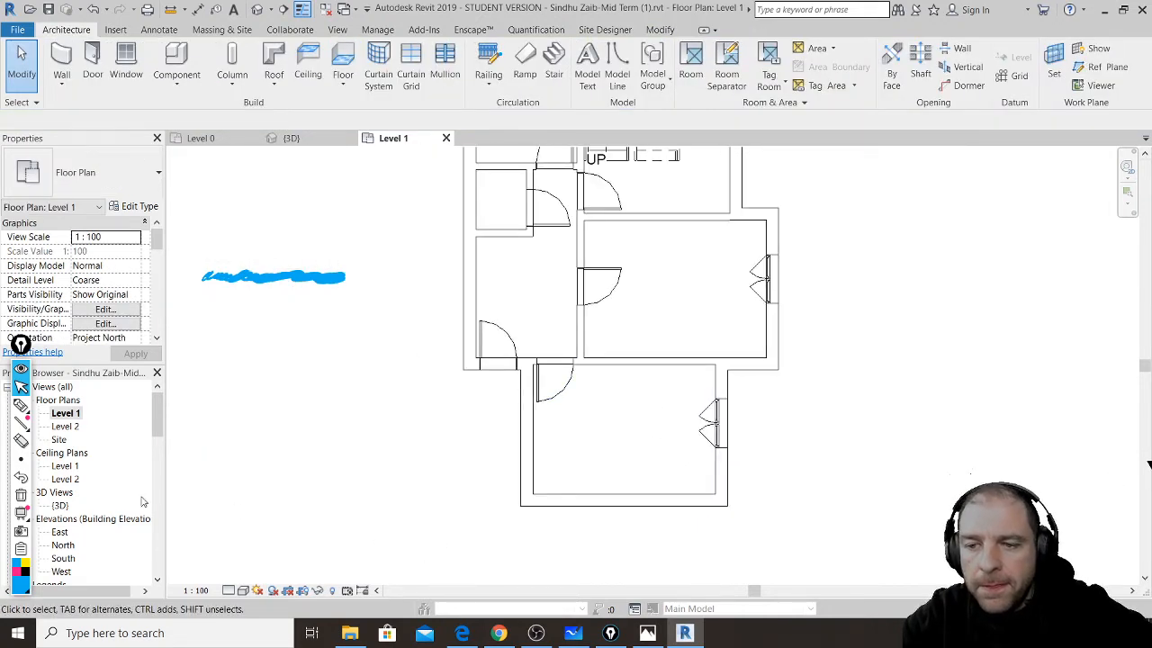
{"action": "left_click", "coordinate": [22, 497]}
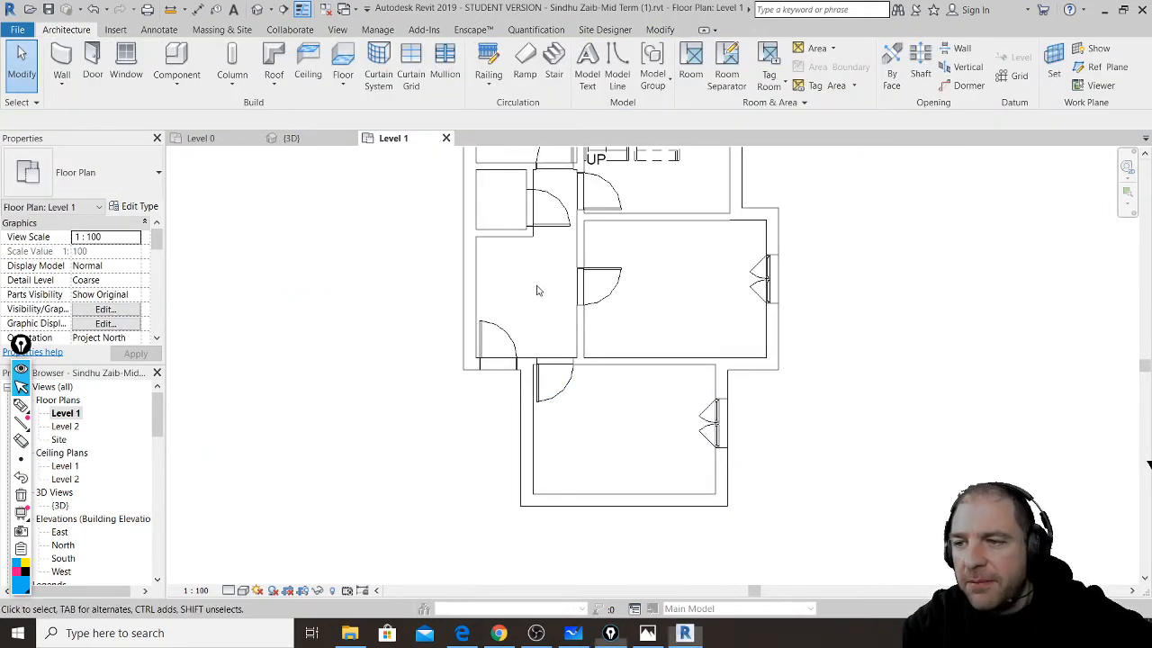
{"action": "mouse_move", "coordinate": [637, 301]}
{"action": "middle_mouse_down"}
{"action": "mouse_move", "coordinate": [615, 359]}
{"action": "mouse_move", "coordinate": [547, 449]}
{"action": "middle_mouse_up"}
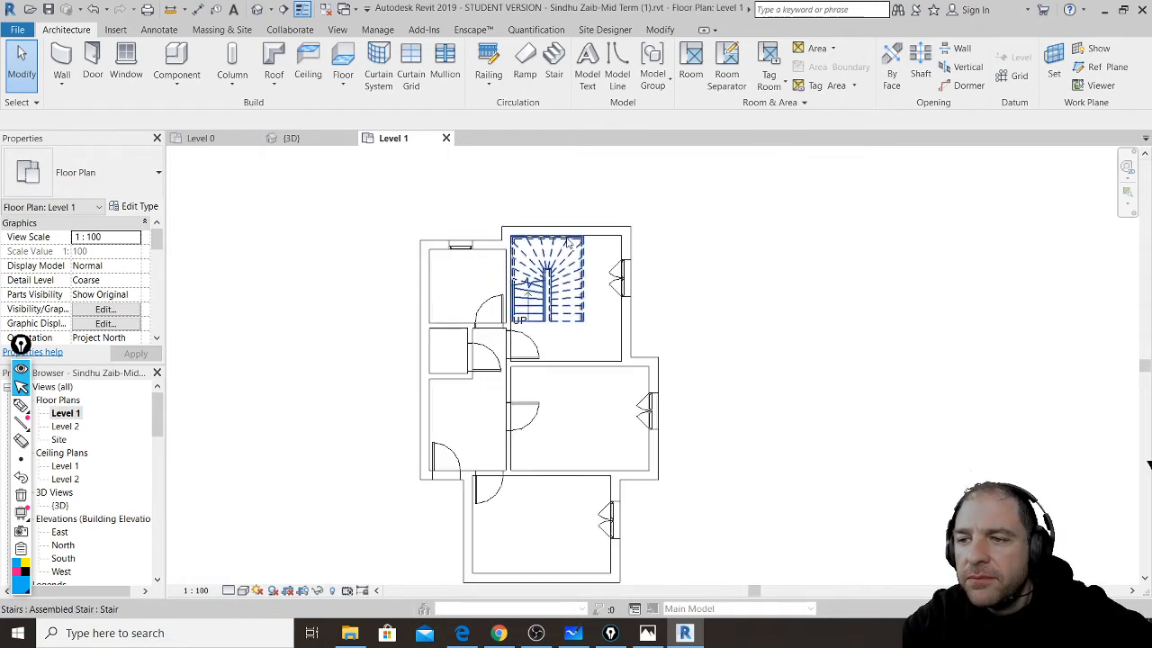
{"action": "scroll", "coordinate": [585, 224], "scroll_direction": "up", "scroll_amount": 3}
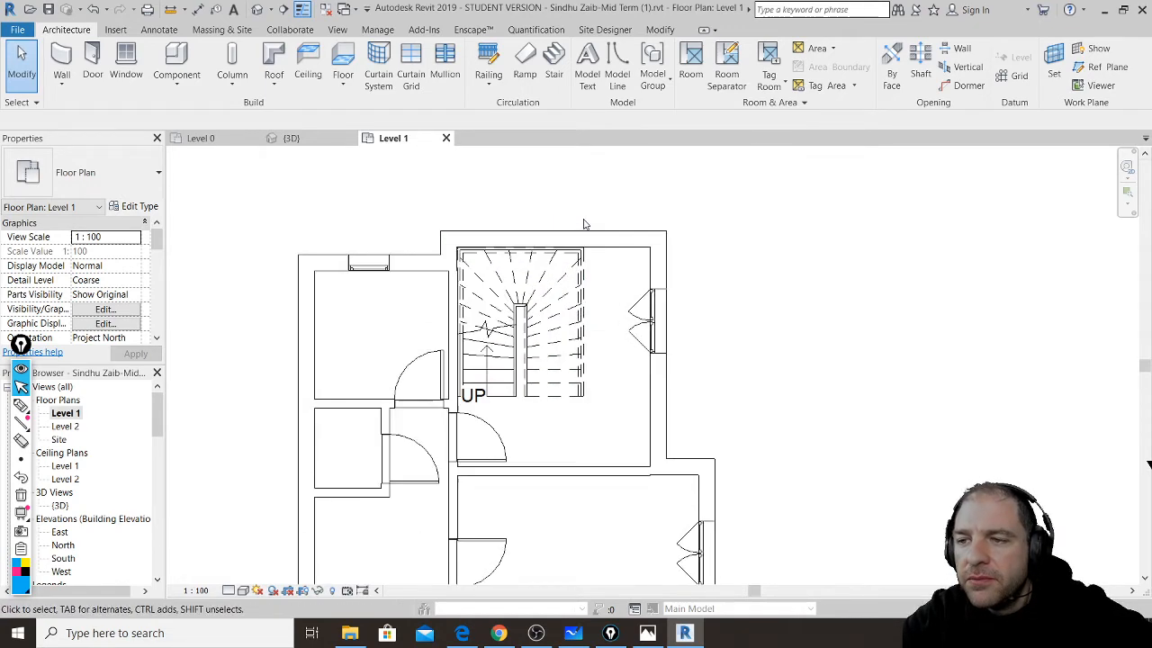
{"action": "left_click", "coordinate": [659, 30]}
{"action": "left_click", "coordinate": [498, 54]}
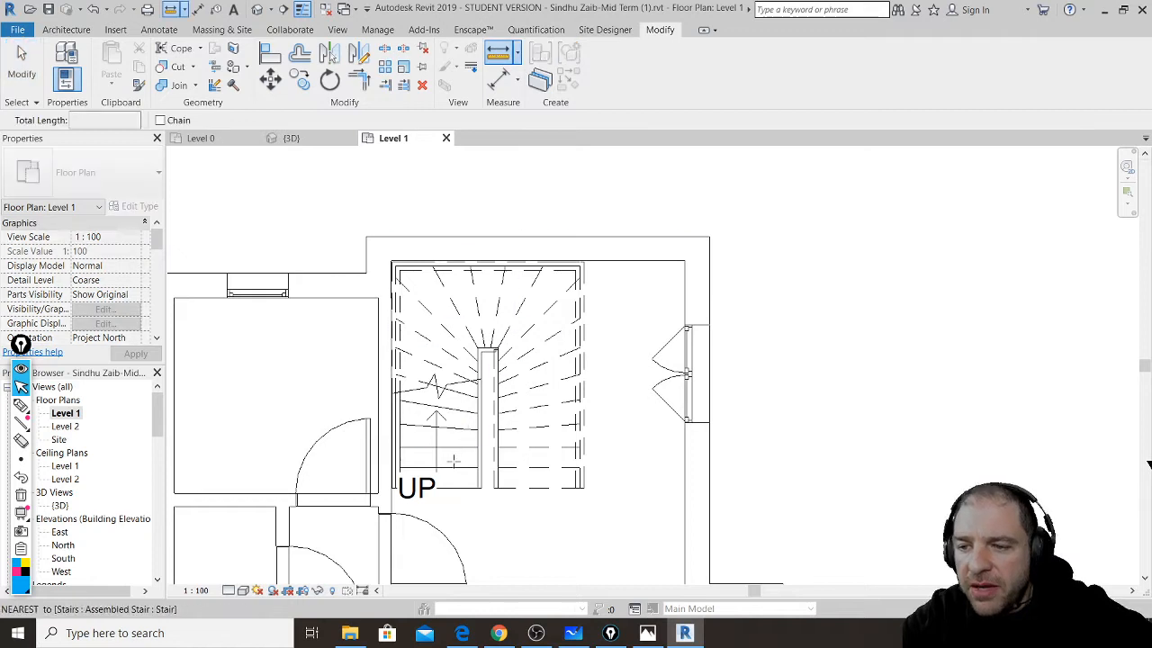
{"action": "left_click", "coordinate": [390, 506]}
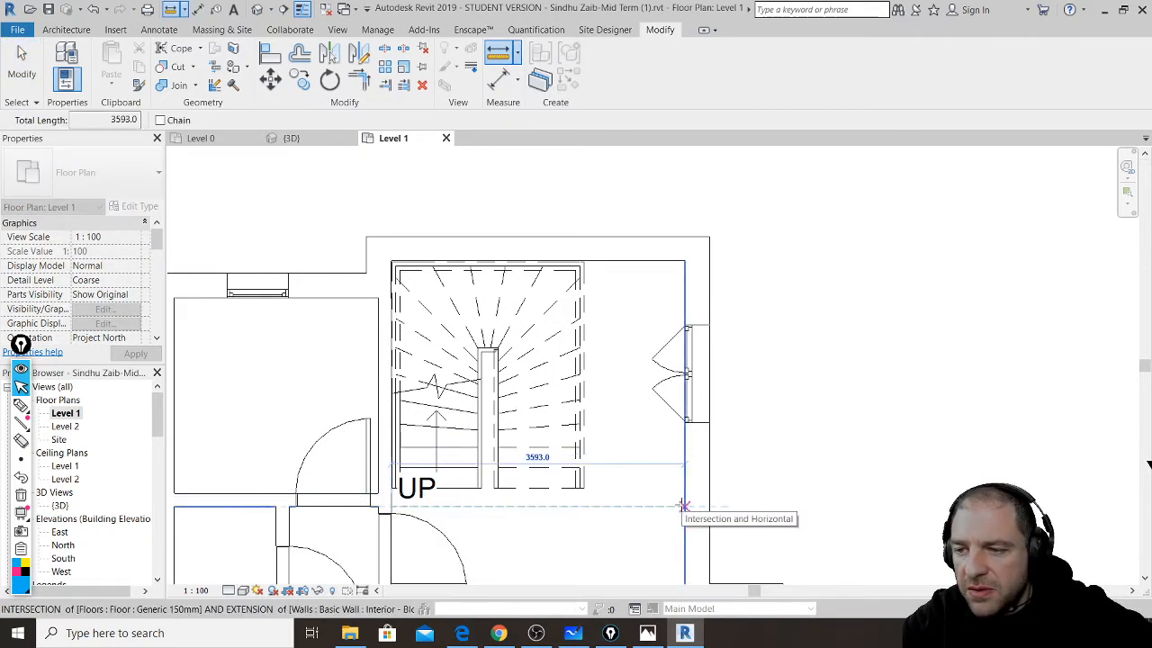
{"action": "scroll", "coordinate": [504, 511], "scroll_direction": "up", "scroll_amount": 2}
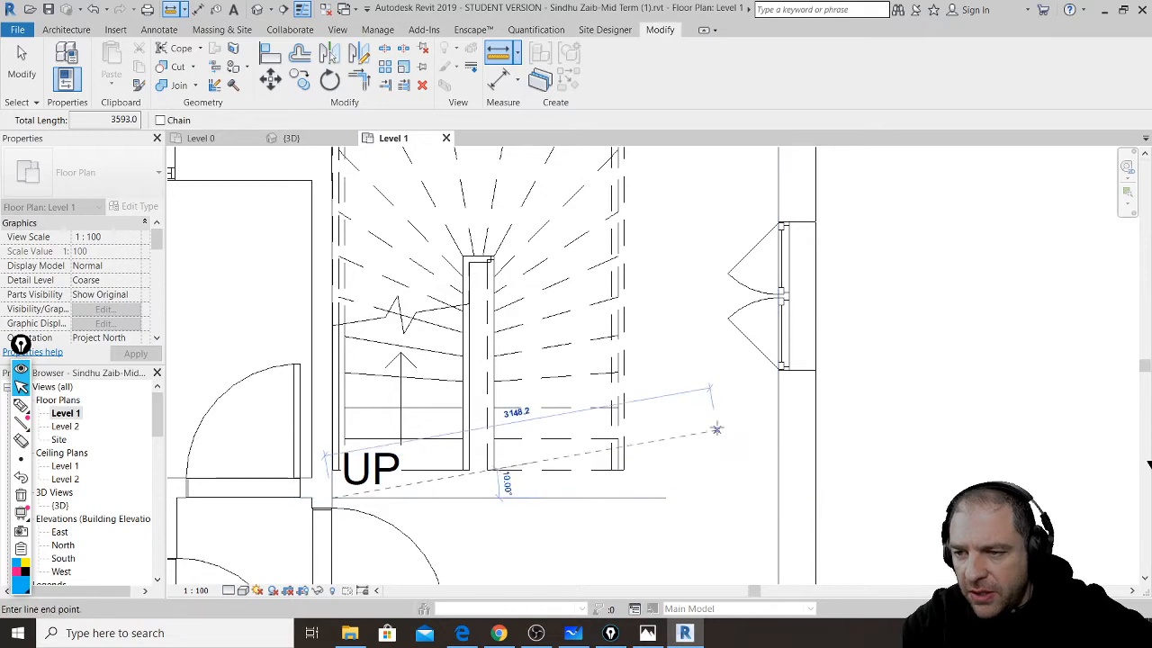
{"action": "scroll", "coordinate": [724, 418], "scroll_direction": "down", "scroll_amount": 3}
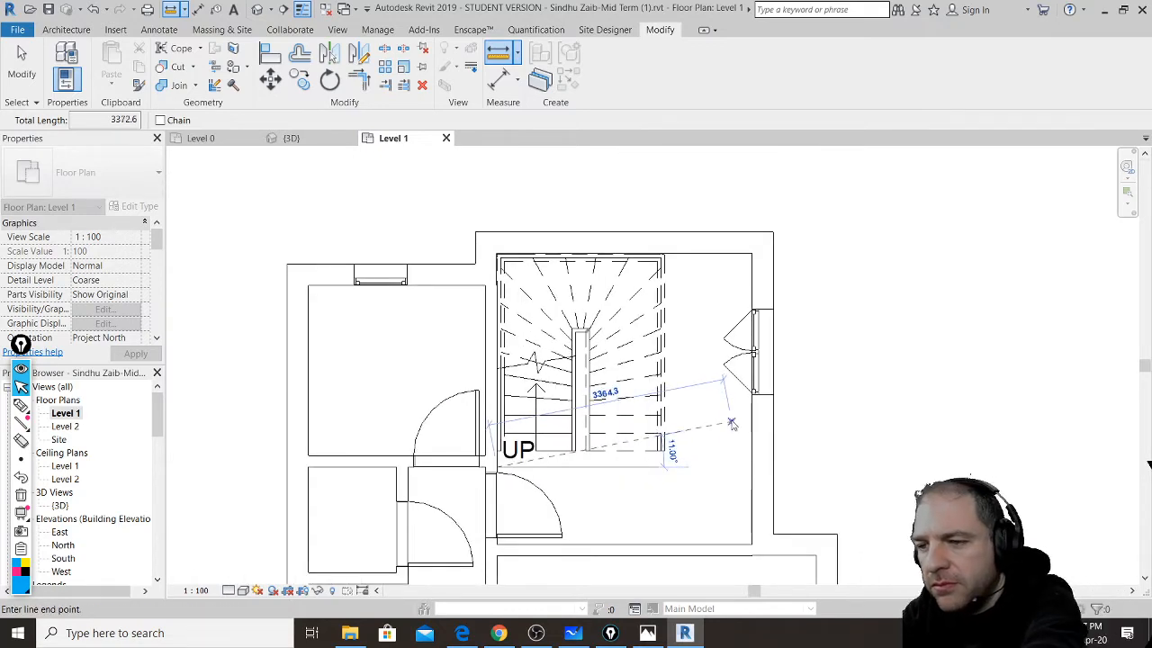
{"action": "key", "text": "Escape"}
{"action": "key", "text": "Escape"}
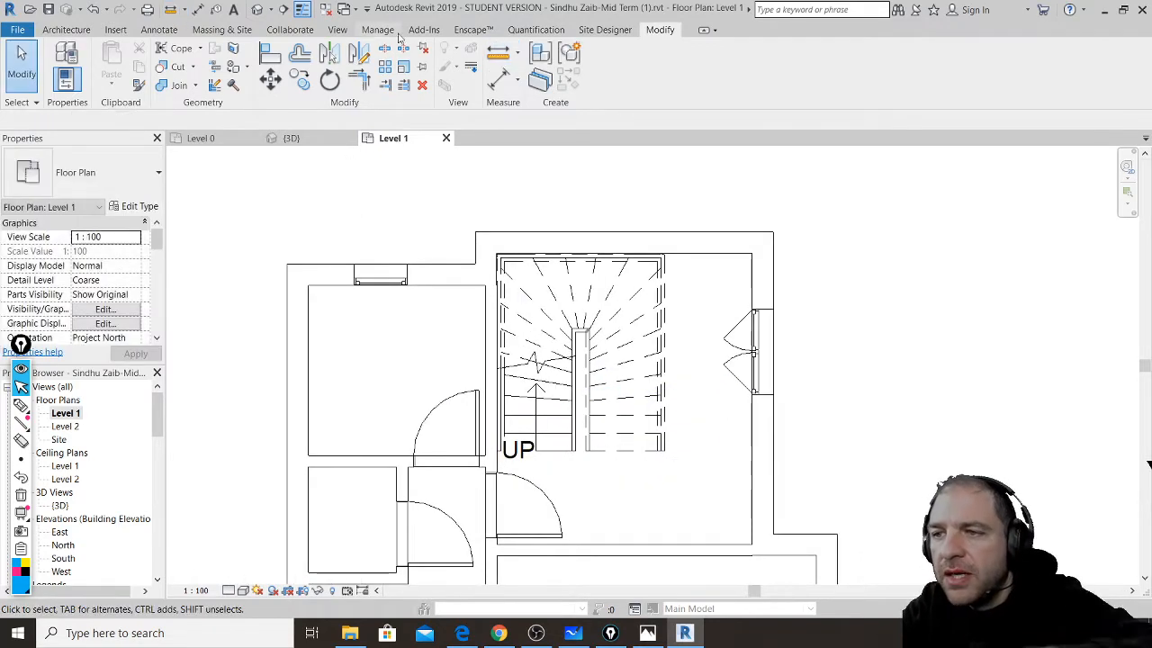
{"action": "left_click", "coordinate": [497, 54]}
{"action": "left_click", "coordinate": [485, 320]}
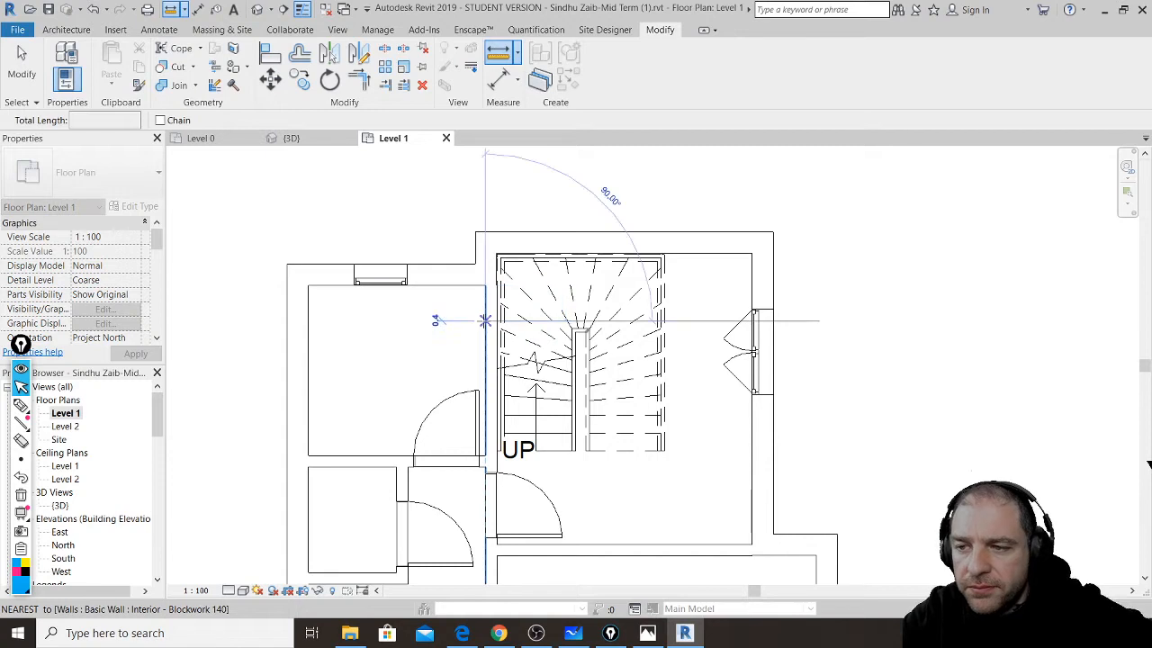
{"action": "left_click", "coordinate": [308, 320]}
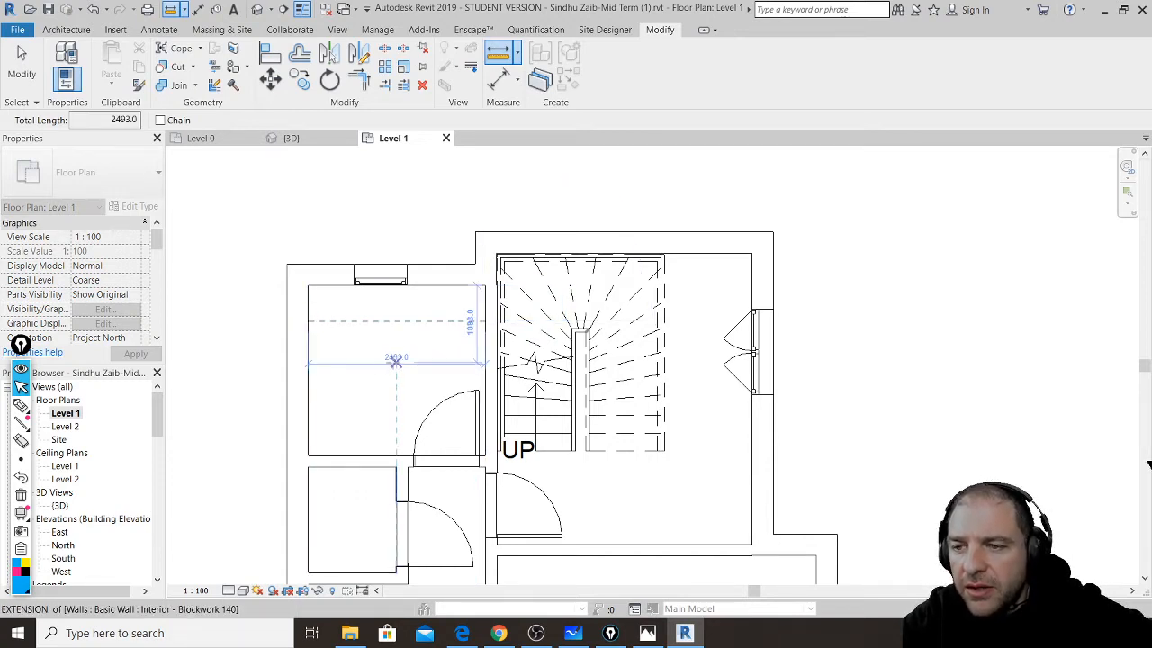
{"action": "scroll", "coordinate": [396, 362], "scroll_direction": "down", "scroll_amount": 2}
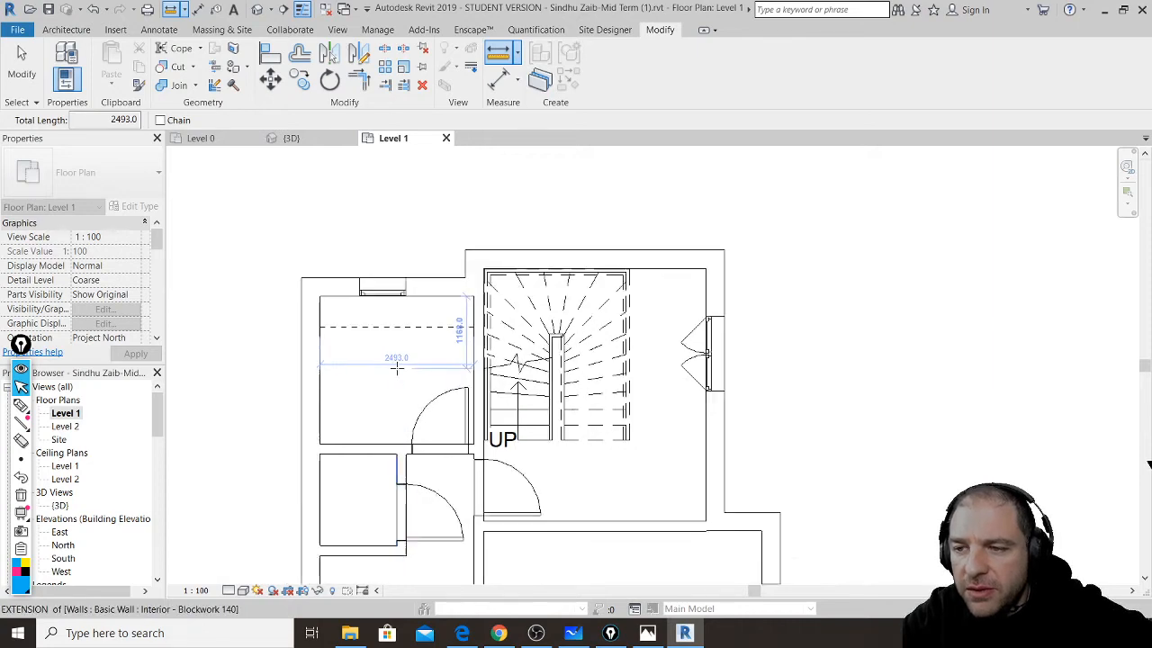
{"action": "scroll", "coordinate": [396, 362], "scroll_direction": "up", "scroll_amount": 3}
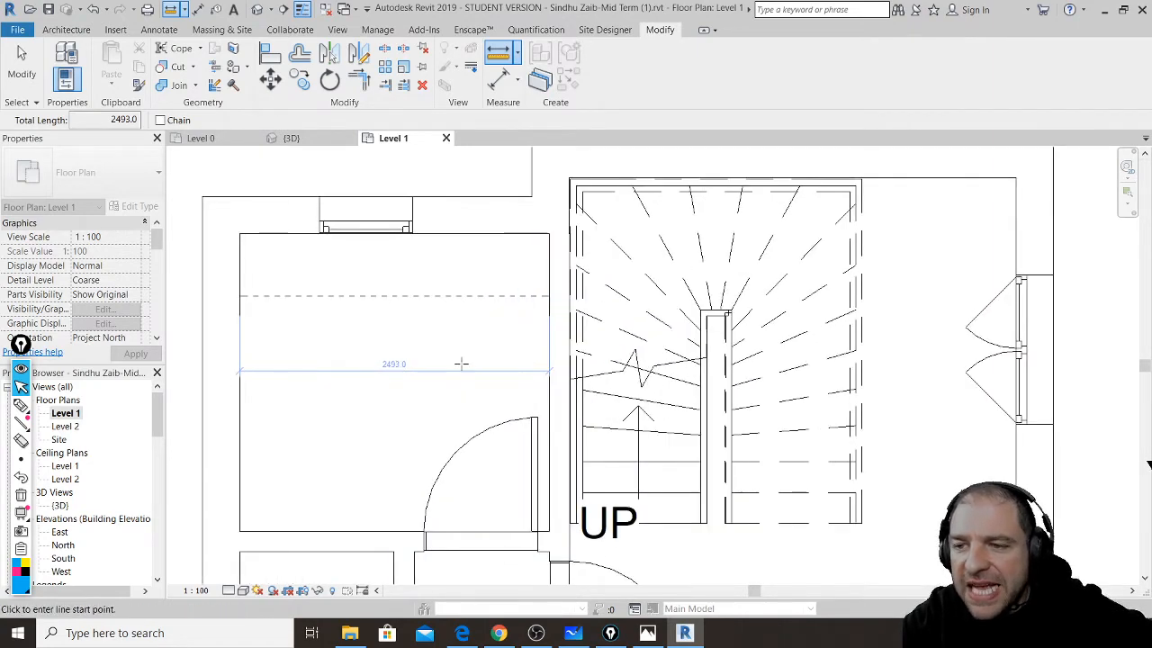
{"action": "key", "text": "Escape"}
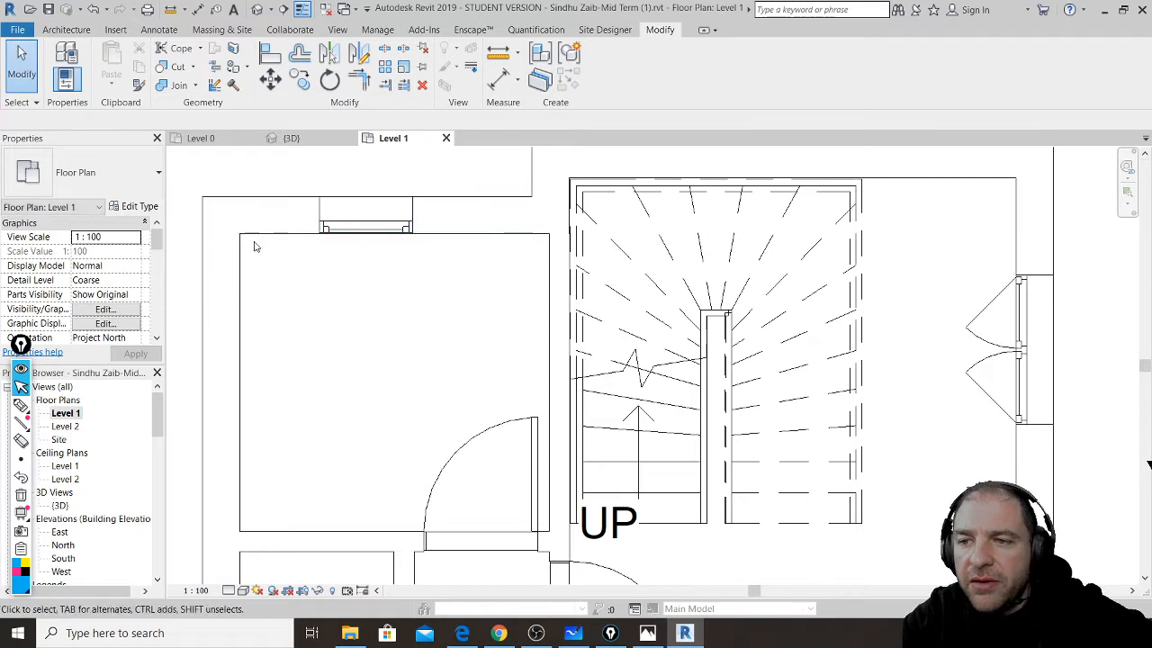
{"action": "left_click", "coordinate": [240, 281]}
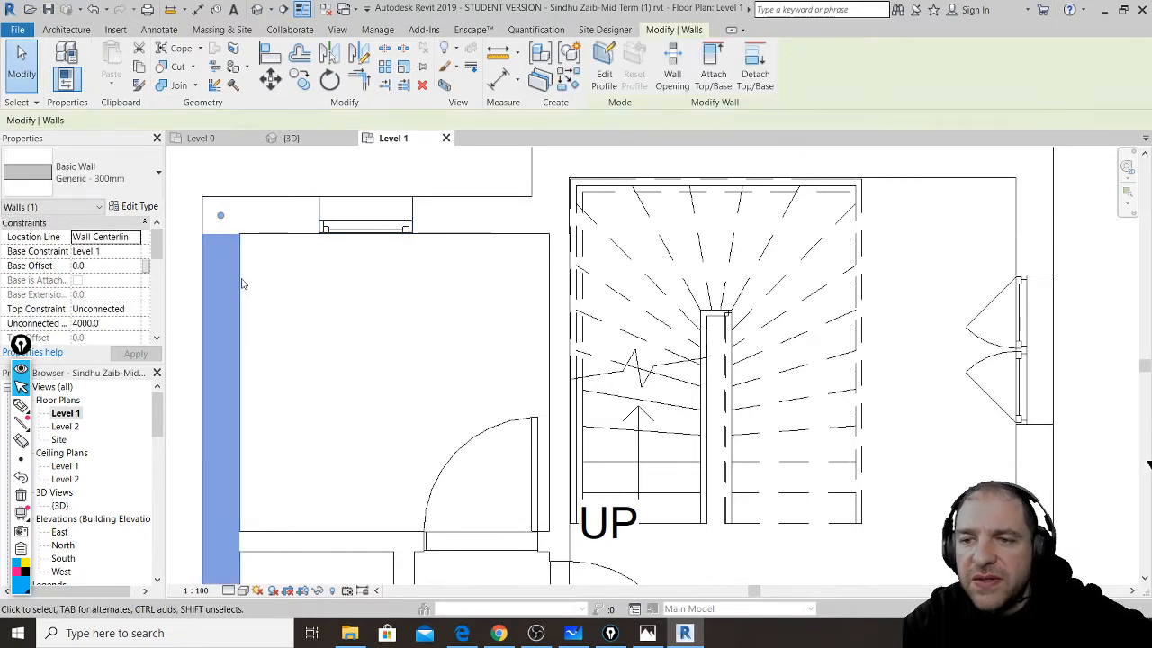
{"action": "left_click", "coordinate": [135, 207]}
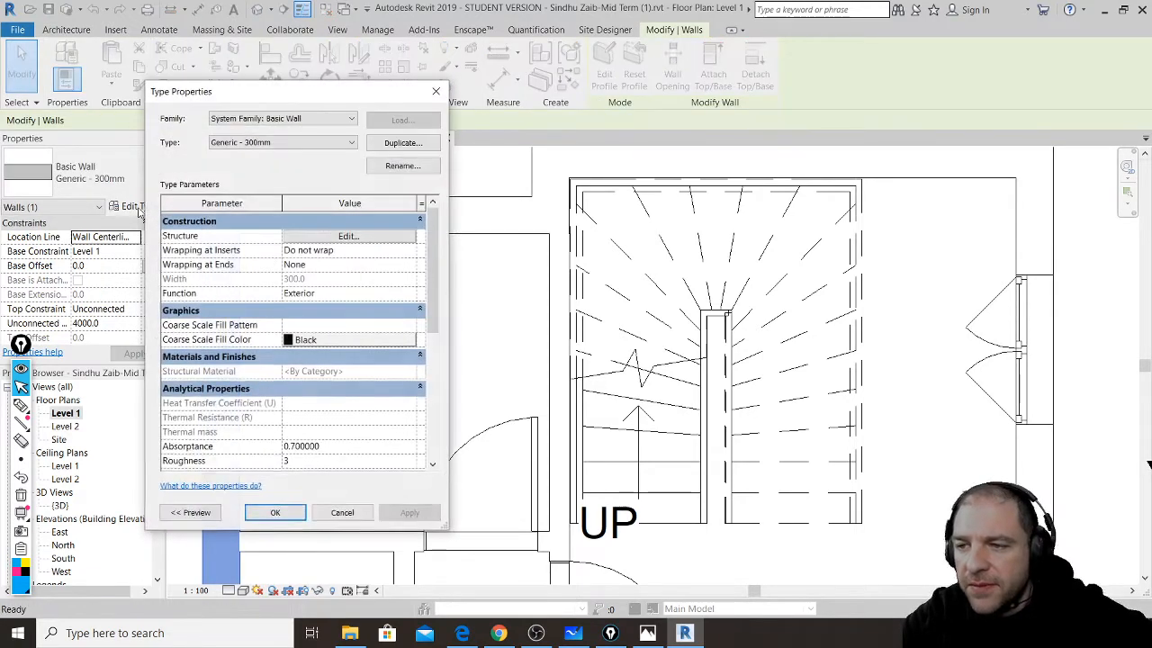
{"action": "left_click", "coordinate": [347, 235]}
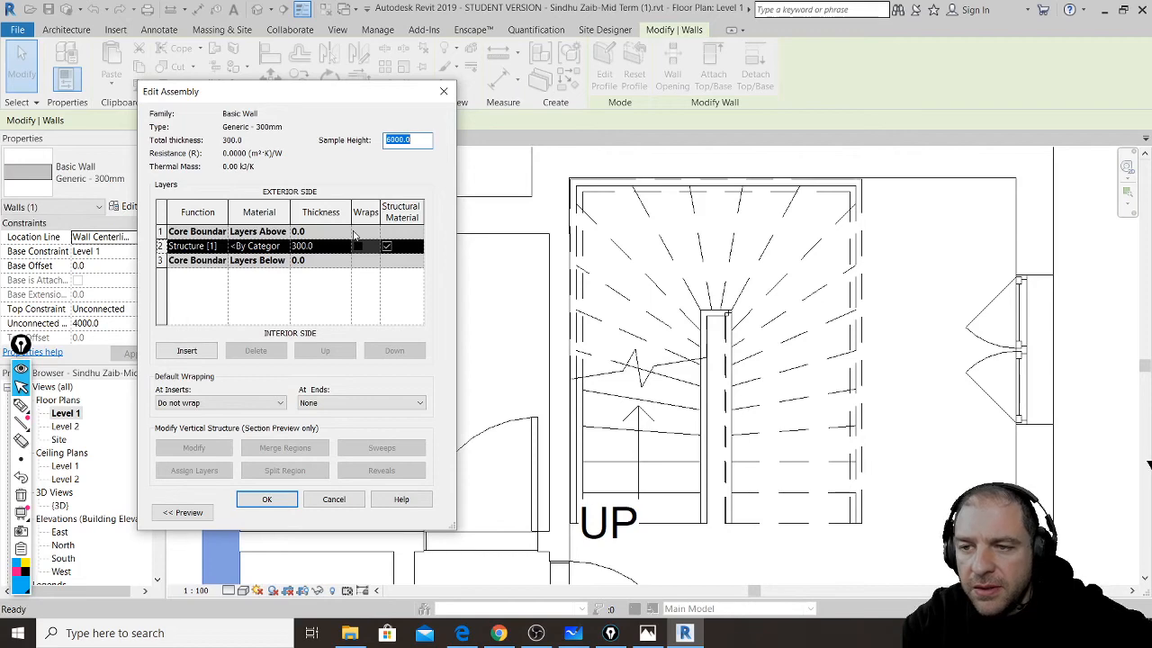
{"action": "left_click", "coordinate": [443, 91]}
{"action": "left_click", "coordinate": [440, 95]}
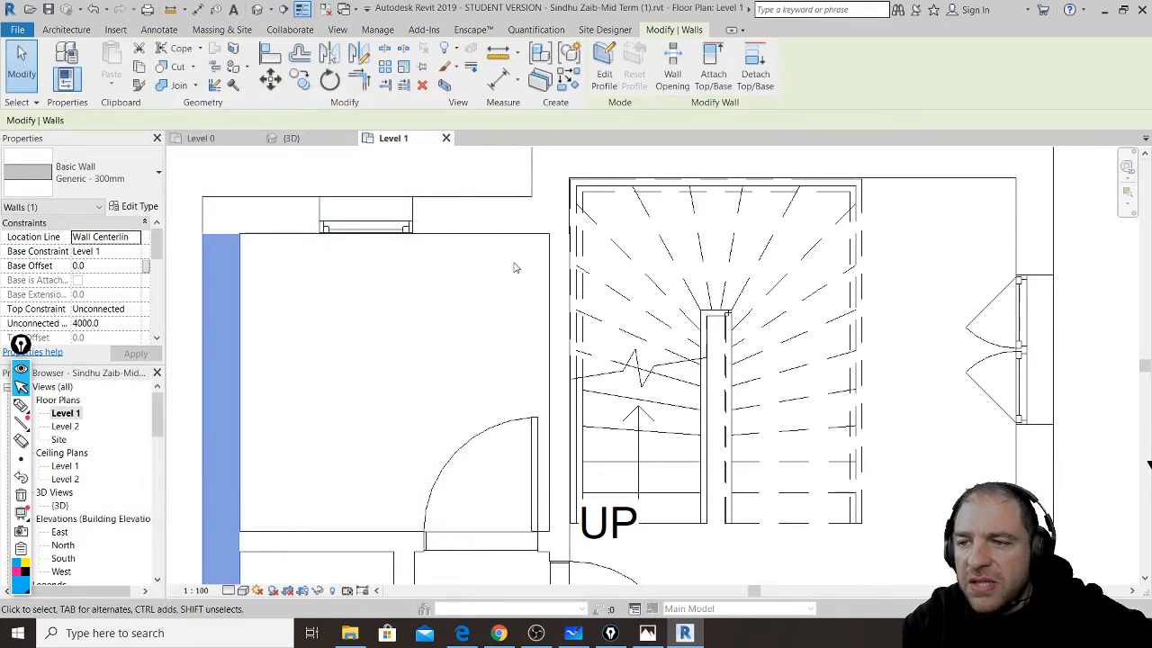
{"action": "scroll", "coordinate": [516, 279], "scroll_direction": "up", "scroll_amount": 1}
{"action": "scroll", "coordinate": [513, 276], "scroll_direction": "down", "scroll_amount": 4}
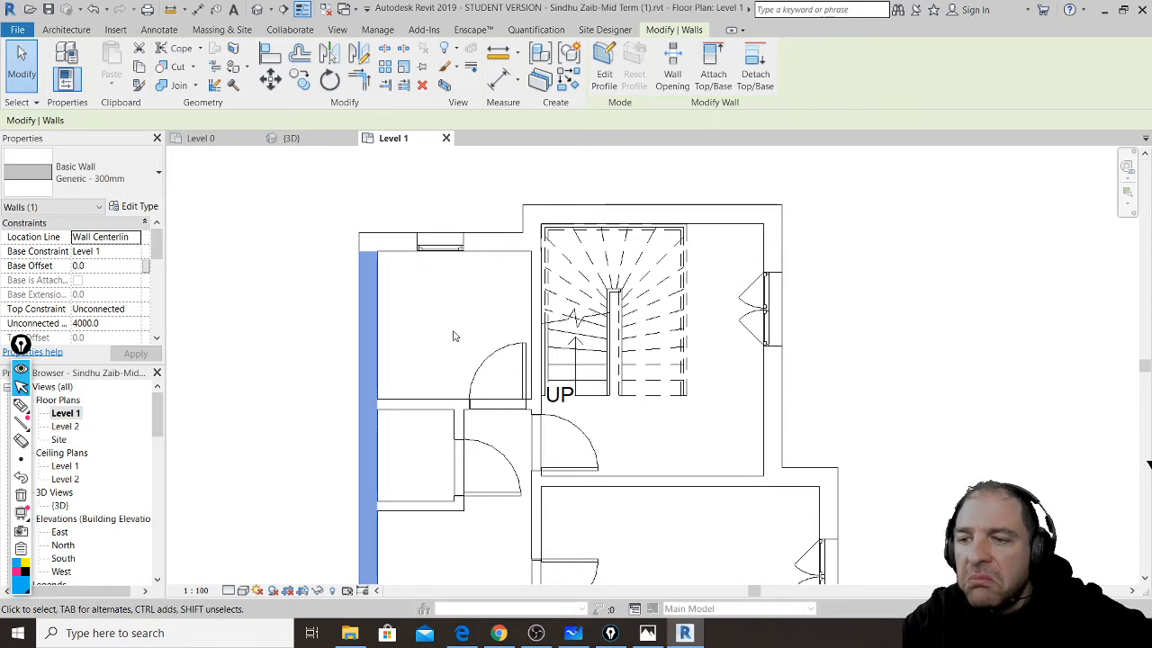
{"action": "left_click", "coordinate": [500, 52]}
{"action": "middle_click_drag", "start_coordinate": [411, 418], "coordinate": [443, 242]}
{"action": "left_click", "coordinate": [444, 237]}
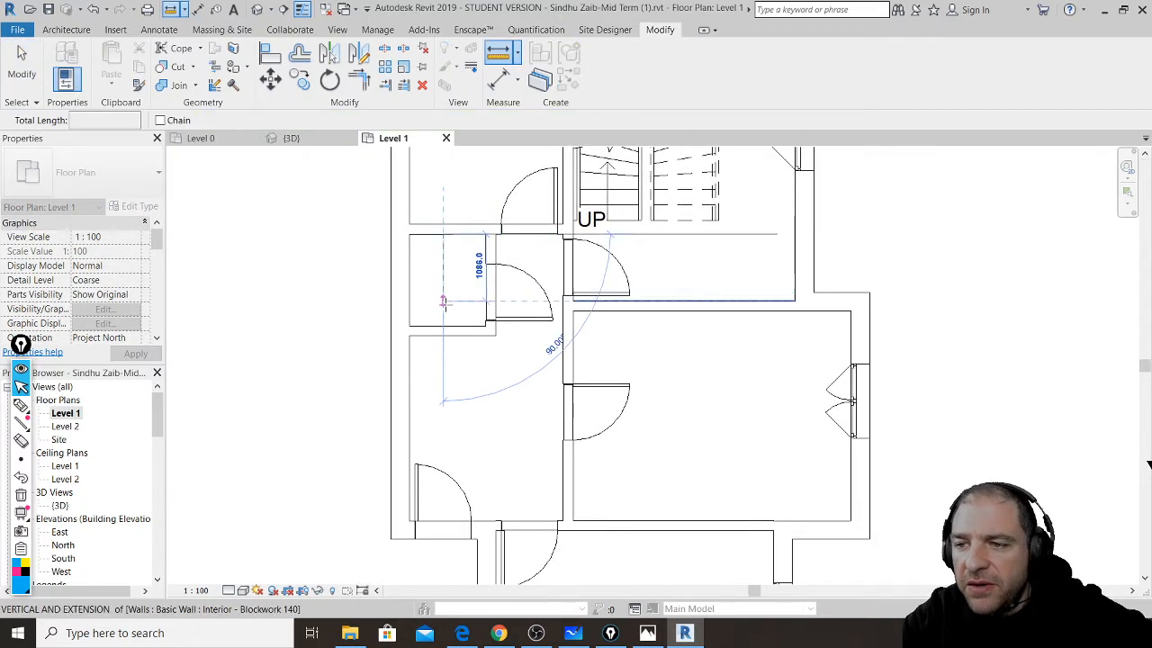
{"action": "left_click", "coordinate": [443, 329]}
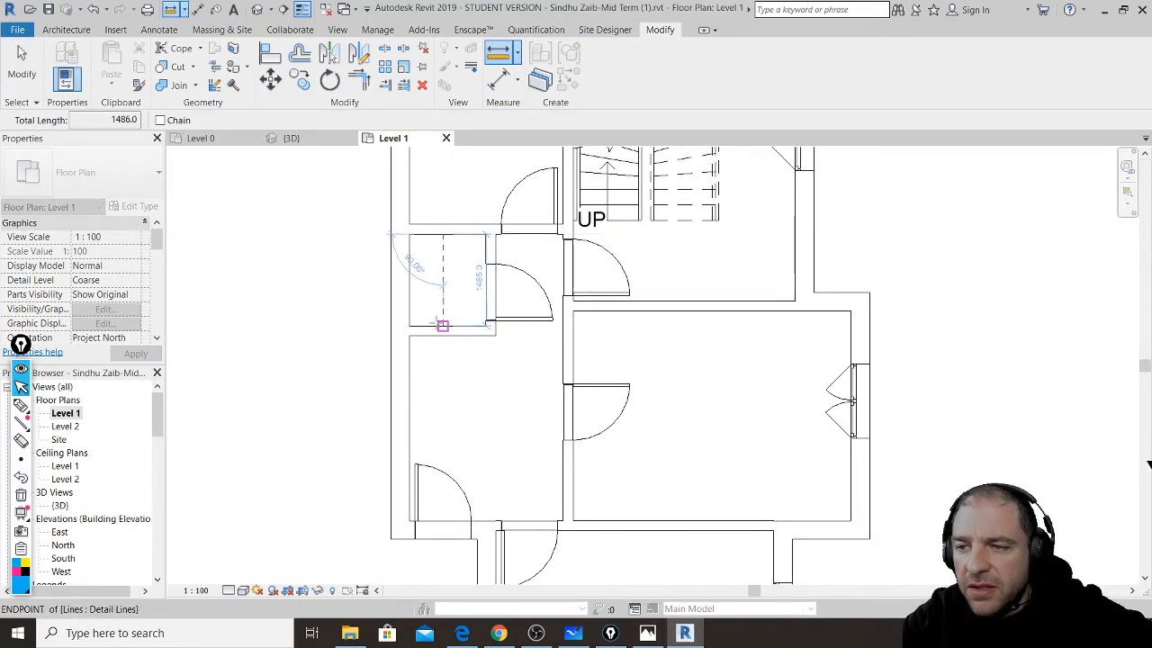
{"action": "scroll", "coordinate": [440, 315], "scroll_direction": "up", "scroll_amount": 1}
{"action": "scroll", "coordinate": [441, 312], "scroll_direction": "up", "scroll_amount": 2}
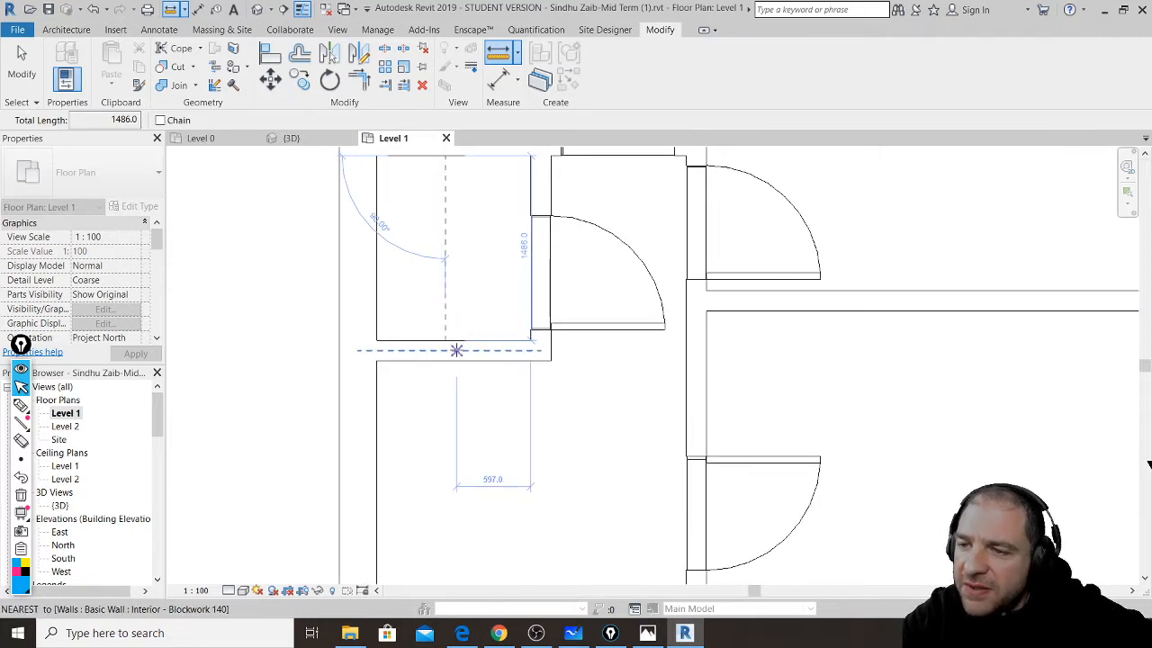
{"action": "left_click", "coordinate": [499, 633]}
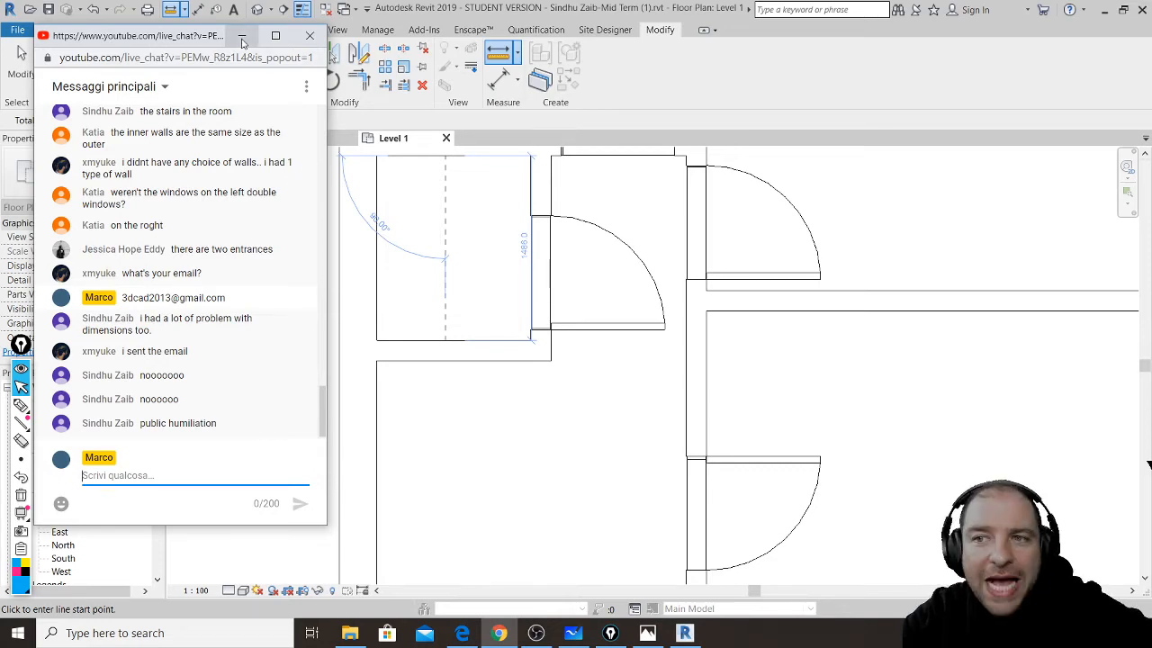
{"action": "left_click", "coordinate": [241, 36]}
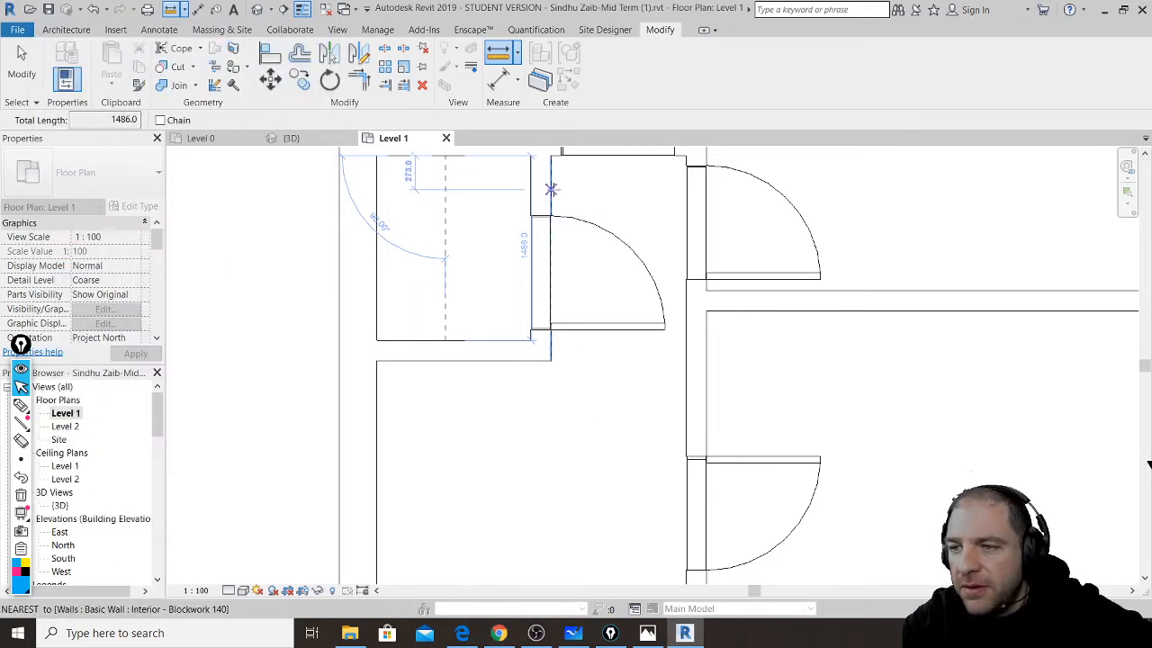
{"action": "scroll", "coordinate": [675, 185], "scroll_direction": "up", "scroll_amount": 3}
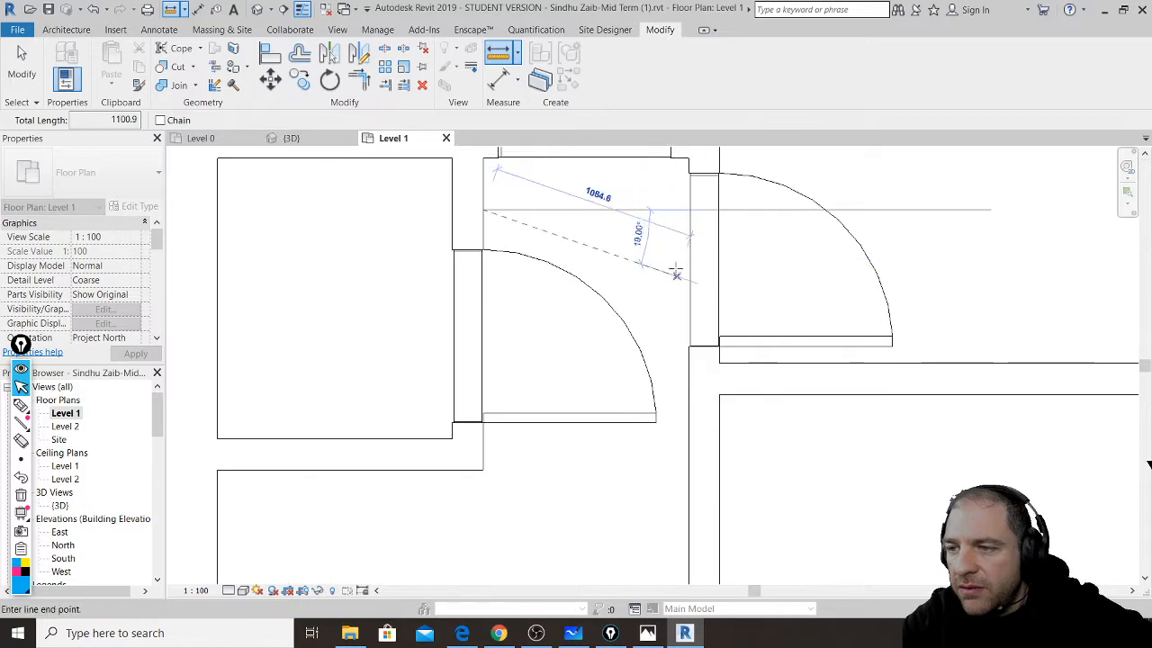
{"action": "middle_click_drag", "start_coordinate": [673, 193], "coordinate": [690, 349]}
{"action": "scroll", "coordinate": [681, 321], "scroll_direction": "up", "scroll_amount": 2}
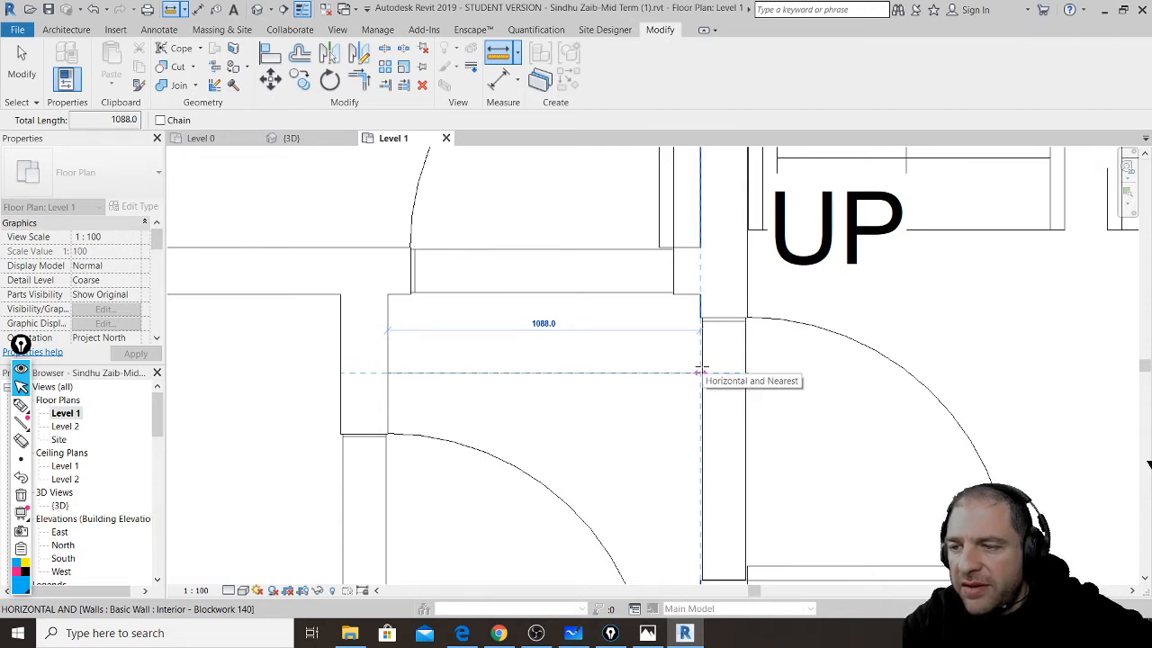
{"action": "scroll", "coordinate": [551, 347], "scroll_direction": "down", "scroll_amount": 4}
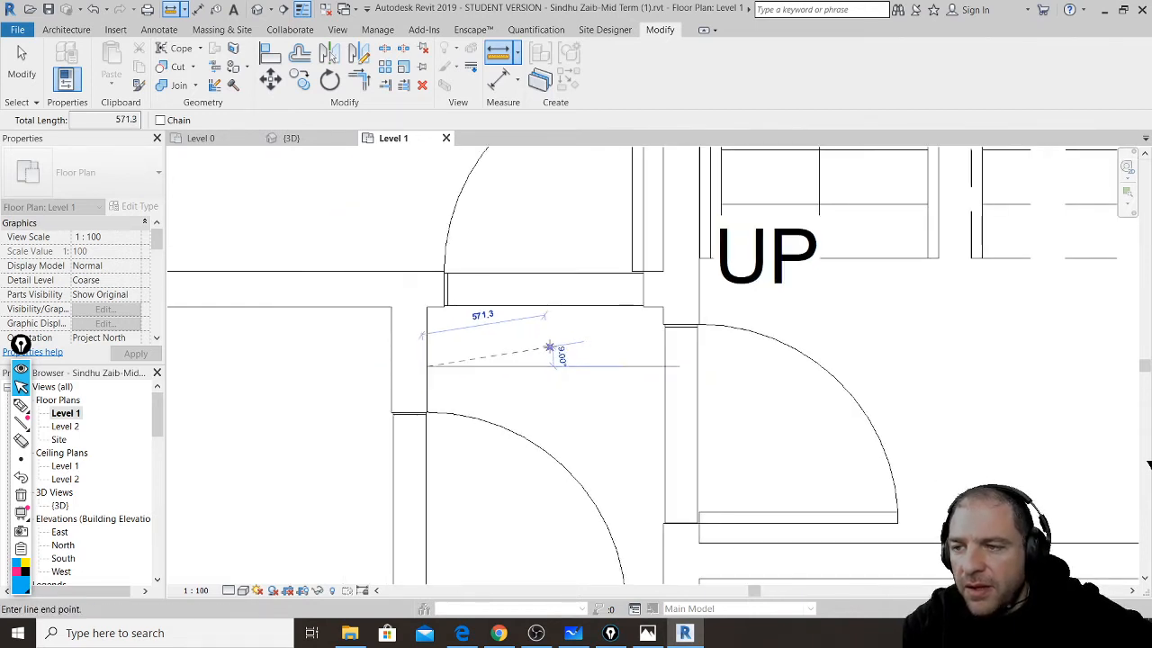
{"action": "scroll", "coordinate": [551, 348], "scroll_direction": "down", "scroll_amount": 4}
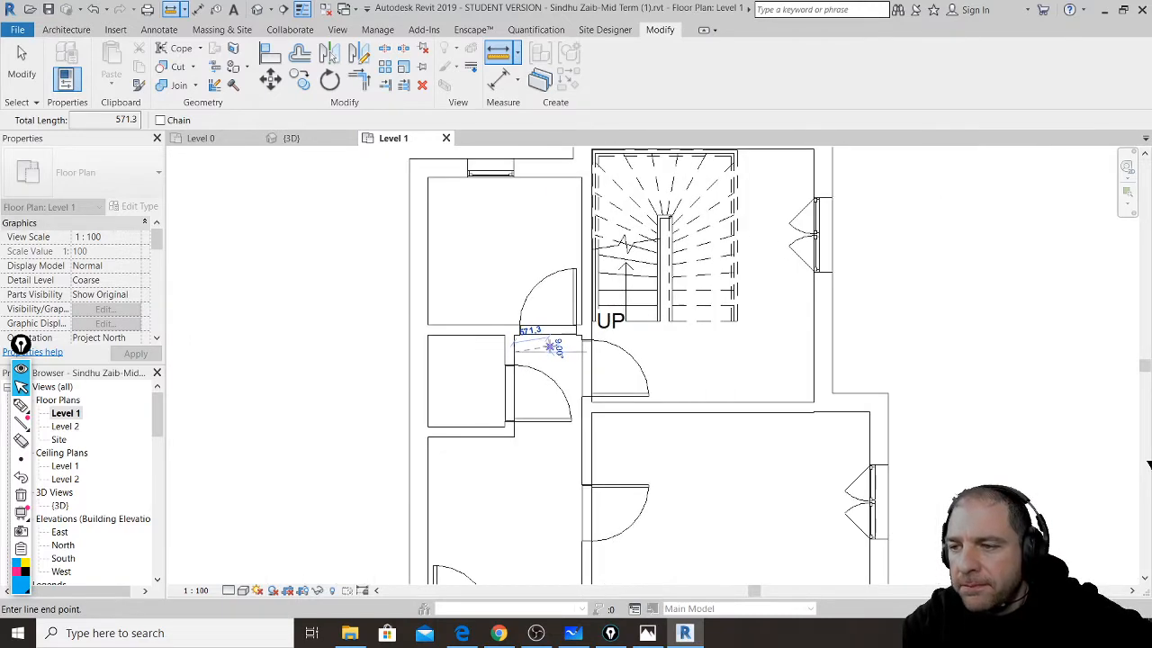
{"action": "scroll", "coordinate": [550, 346], "scroll_direction": "down", "scroll_amount": 1}
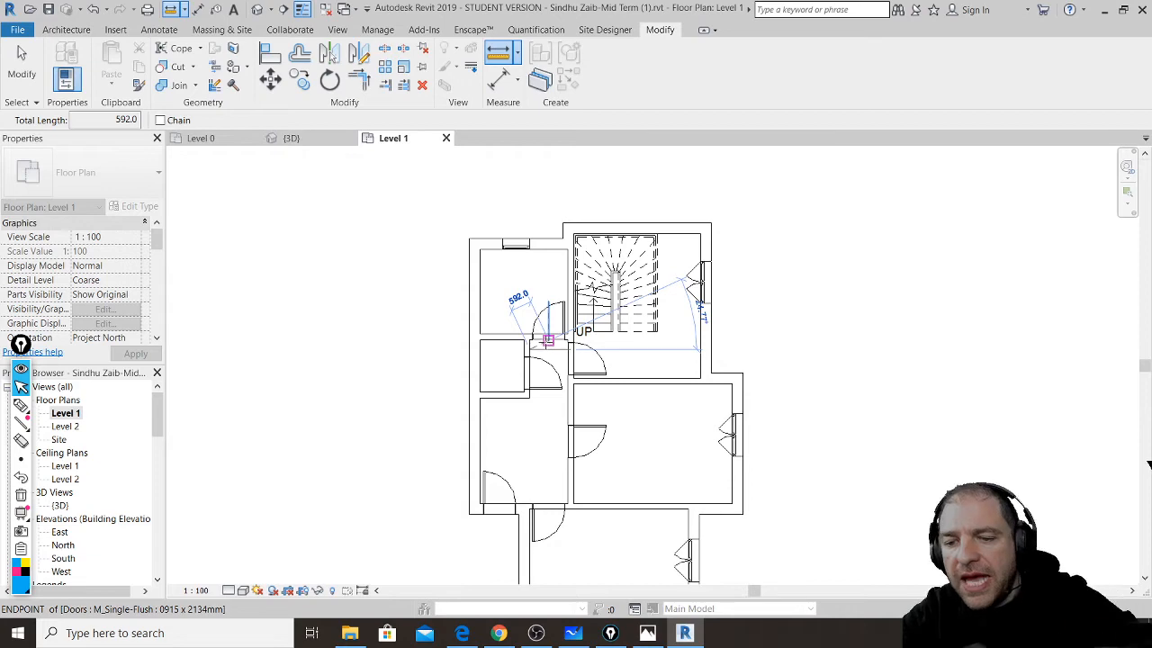
{"action": "key", "text": "Escape"}
{"action": "key", "text": "Escape"}
{"action": "scroll", "coordinate": [499, 270], "scroll_direction": "up", "scroll_amount": 3}
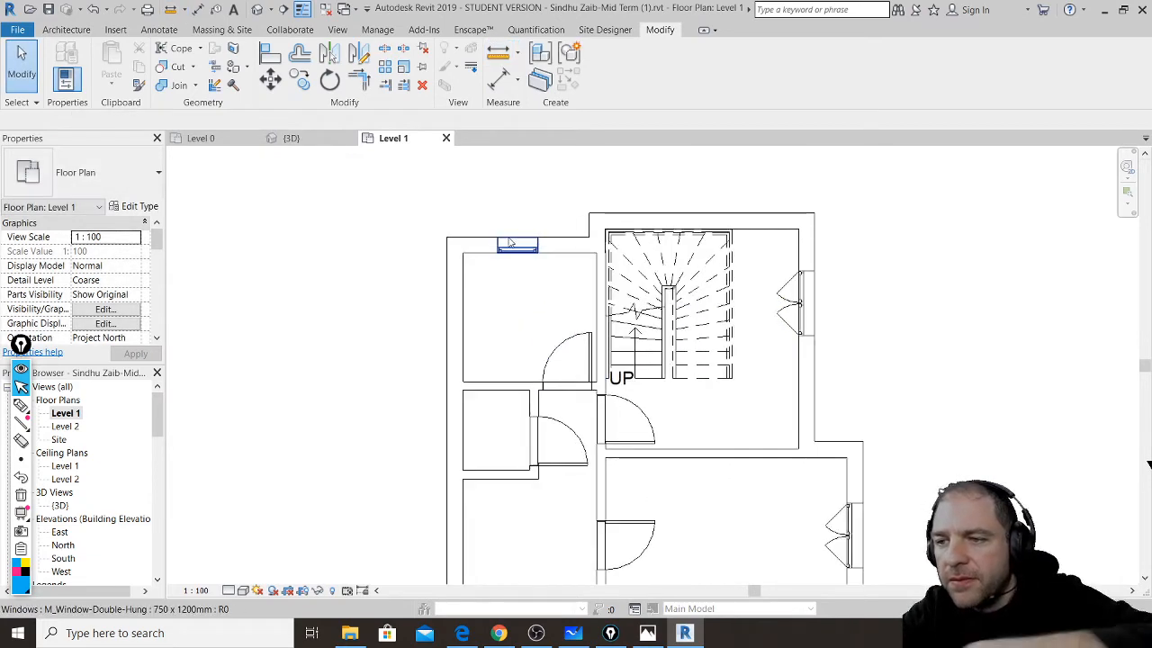
- Pan to the lower rooms and inspect the doorway wall and the door's dimensions
{"action": "scroll", "coordinate": [490, 303], "scroll_direction": "up", "scroll_amount": 1}
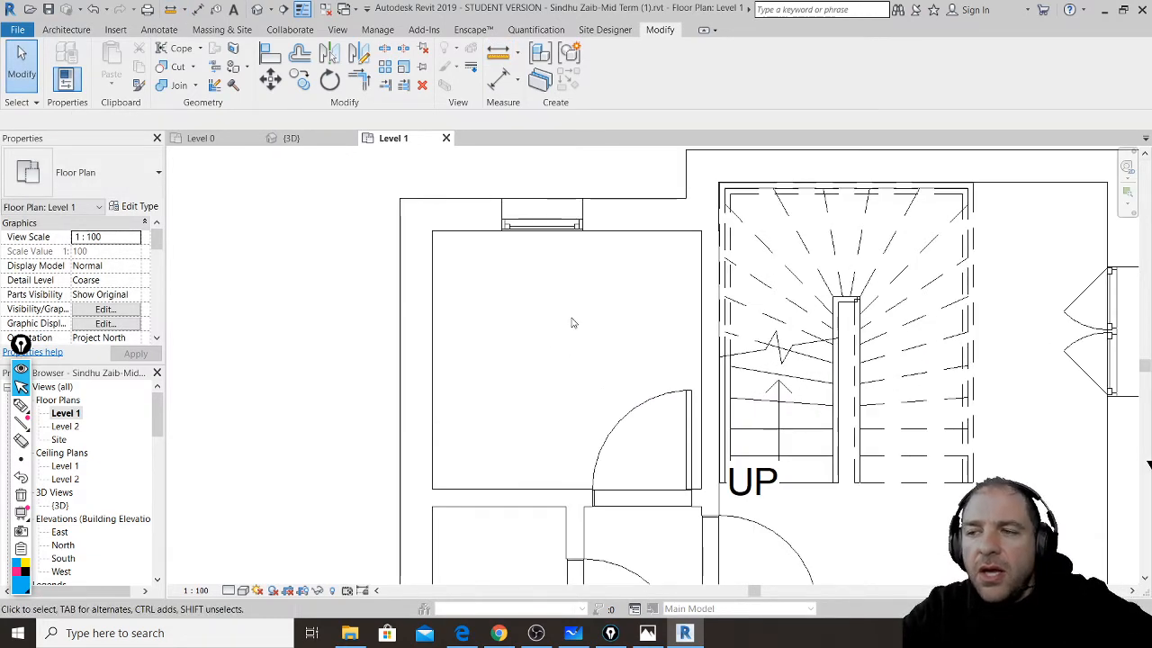
{"action": "scroll", "coordinate": [596, 261], "scroll_direction": "down", "scroll_amount": 2}
{"action": "middle_click_drag", "start_coordinate": [716, 445], "coordinate": [692, 306]}
{"action": "middle_click_drag", "start_coordinate": [733, 509], "coordinate": [717, 332]}
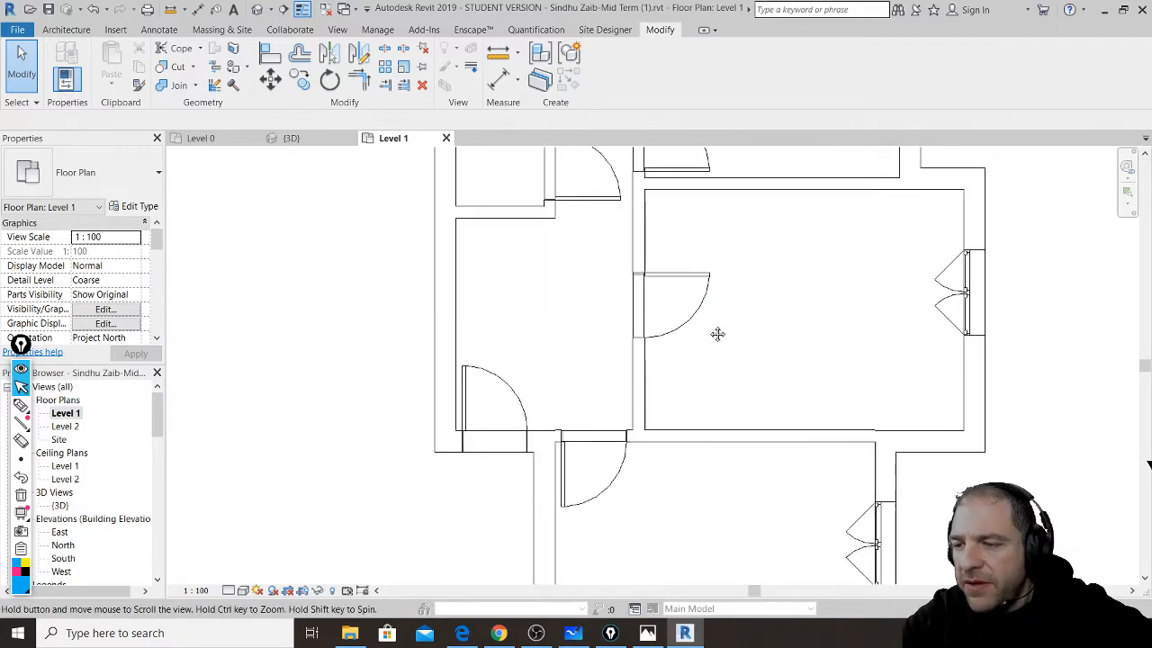
{"action": "scroll", "coordinate": [675, 382], "scroll_direction": "up", "scroll_amount": 5}
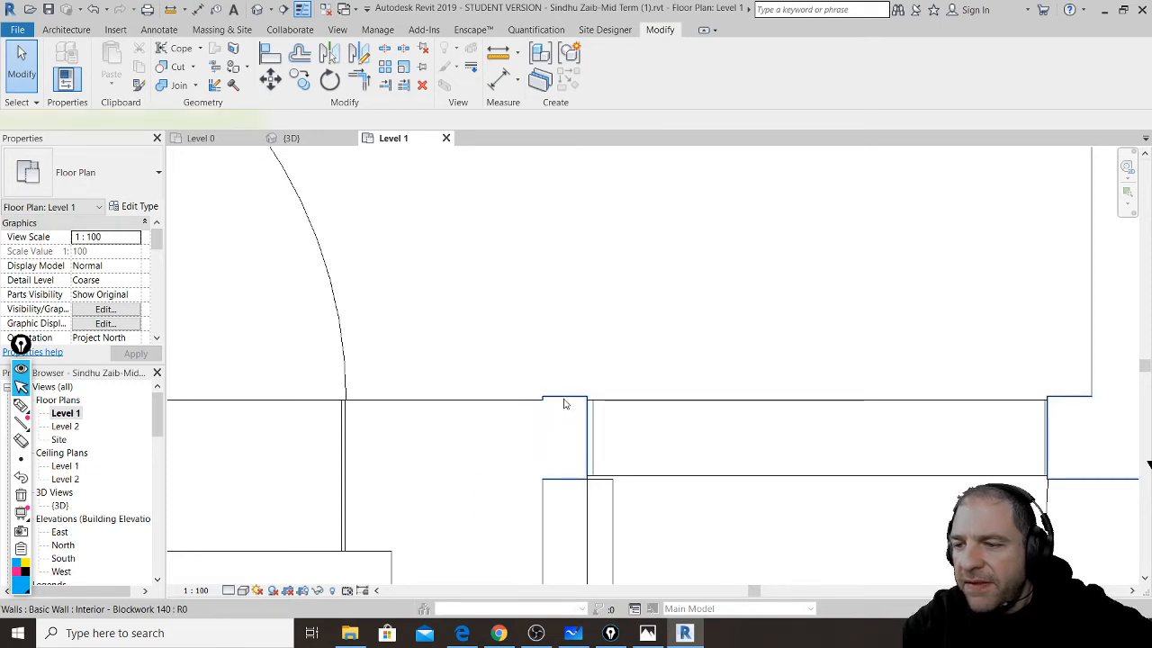
{"action": "left_click", "coordinate": [568, 399]}
{"action": "left_click", "coordinate": [618, 334]}
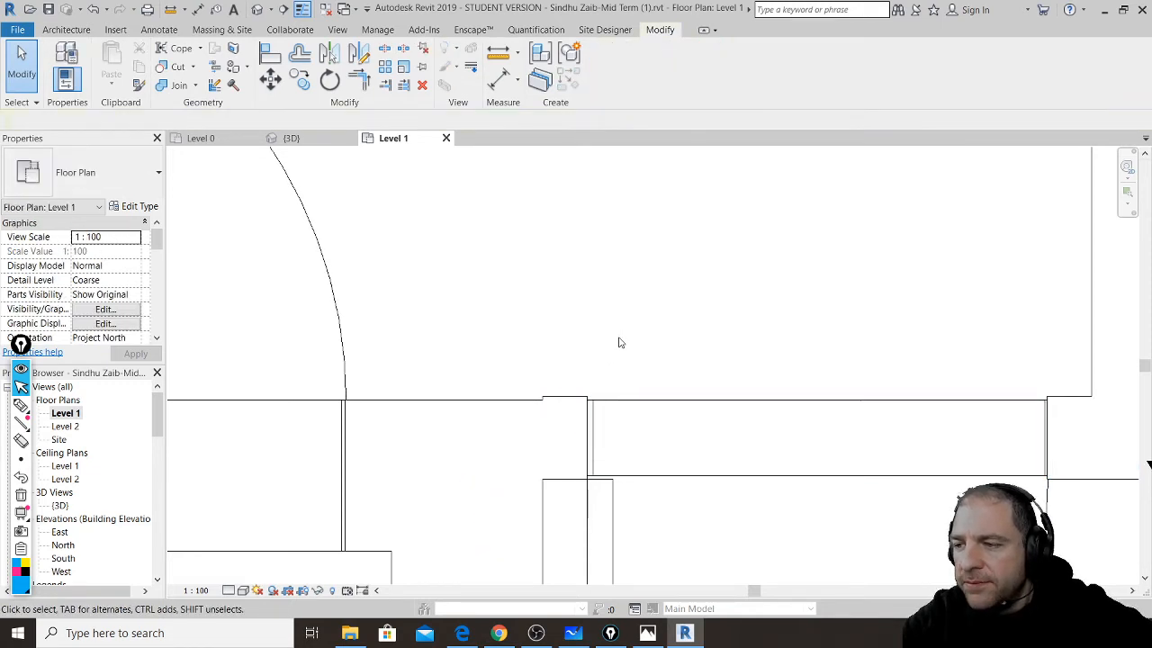
{"action": "left_click", "coordinate": [644, 405]}
{"action": "left_click", "coordinate": [659, 338]}
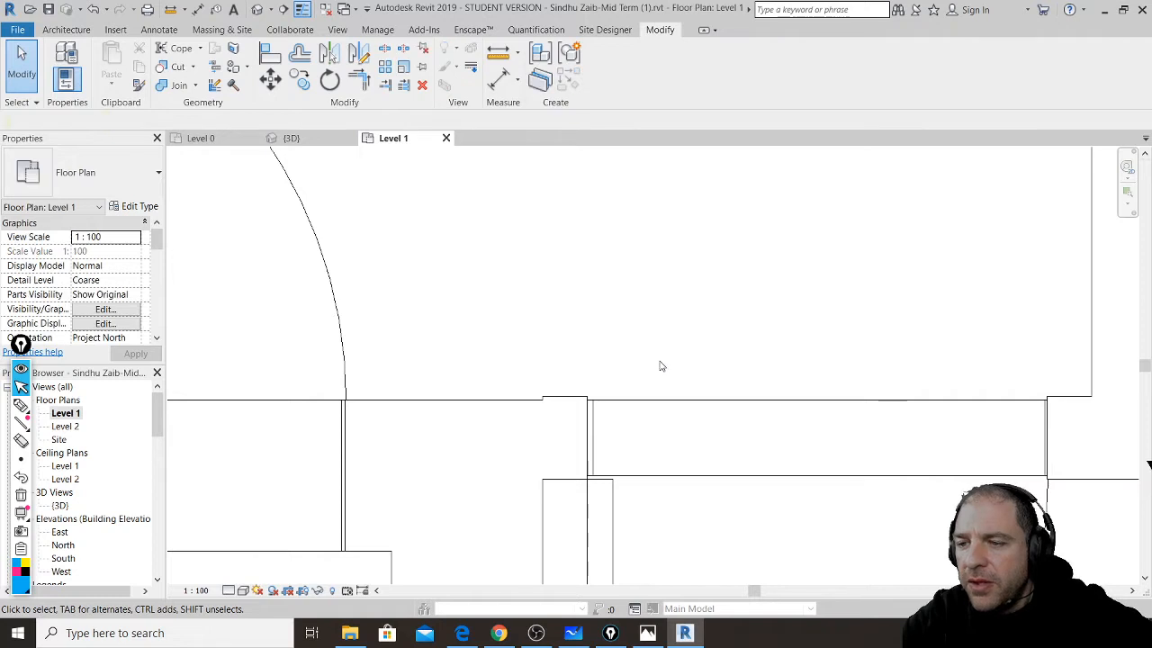
{"action": "scroll", "coordinate": [656, 369], "scroll_direction": "down", "scroll_amount": 3}
{"action": "scroll", "coordinate": [644, 388], "scroll_direction": "down", "scroll_amount": 1}
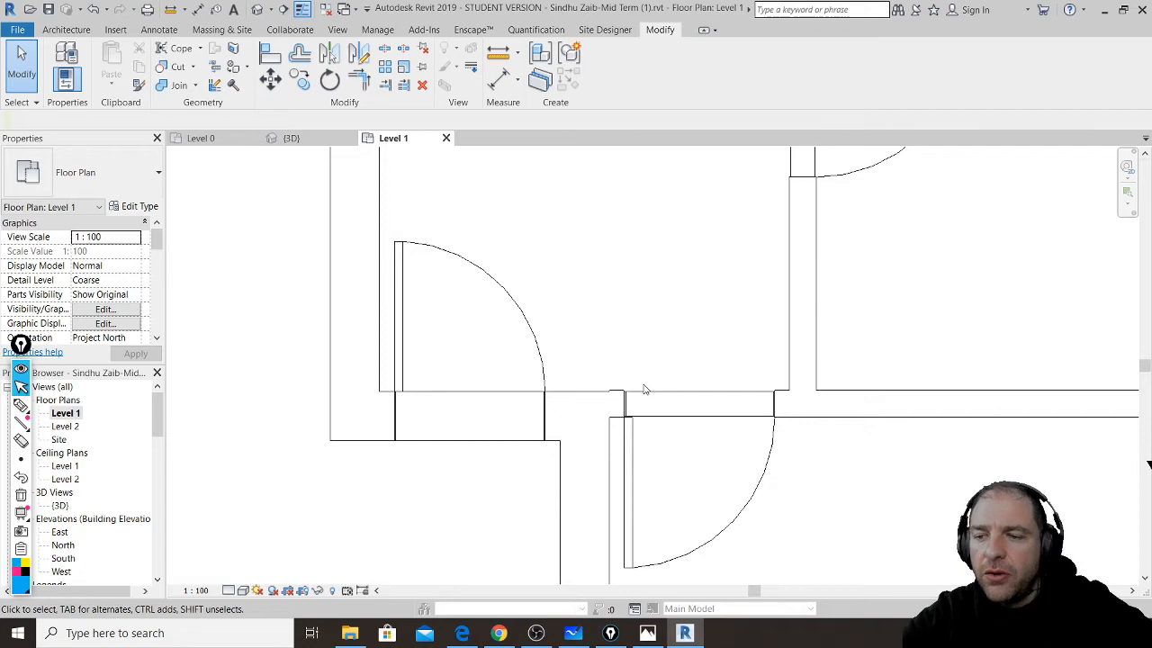
- Move the live chat window aside and bring the Revit Level 1 plan to front
{"action": "left_click", "coordinate": [500, 632]}
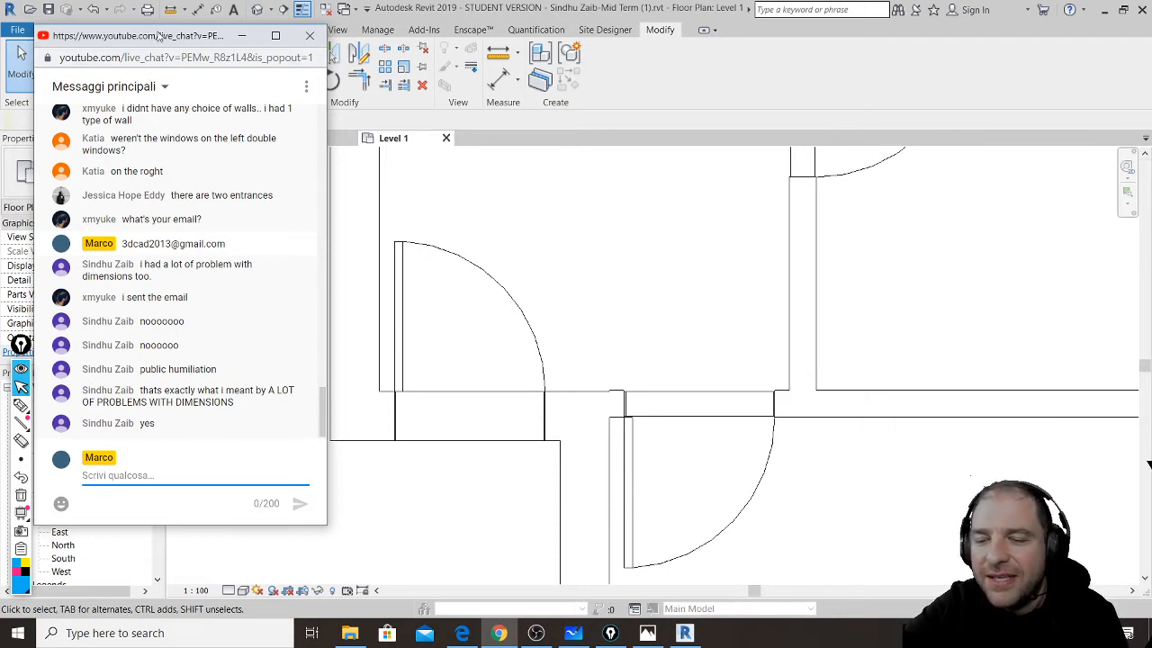
{"action": "left_click_drag", "start_coordinate": [157, 40], "coordinate": [186, 76]}
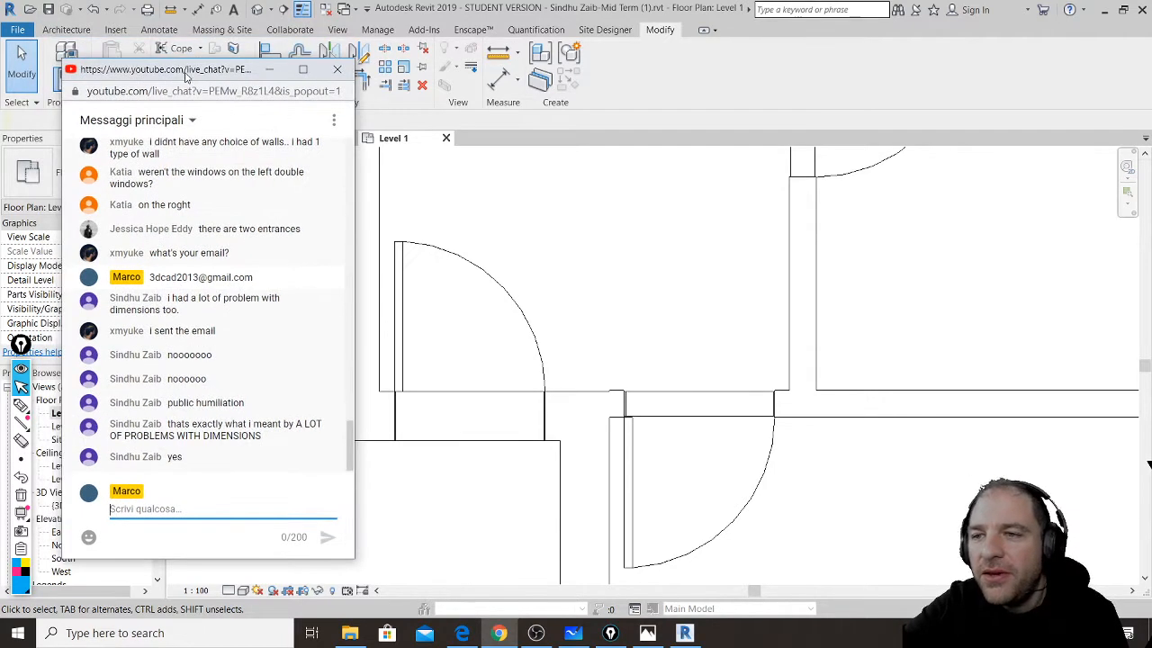
{"action": "left_click", "coordinate": [837, 360]}
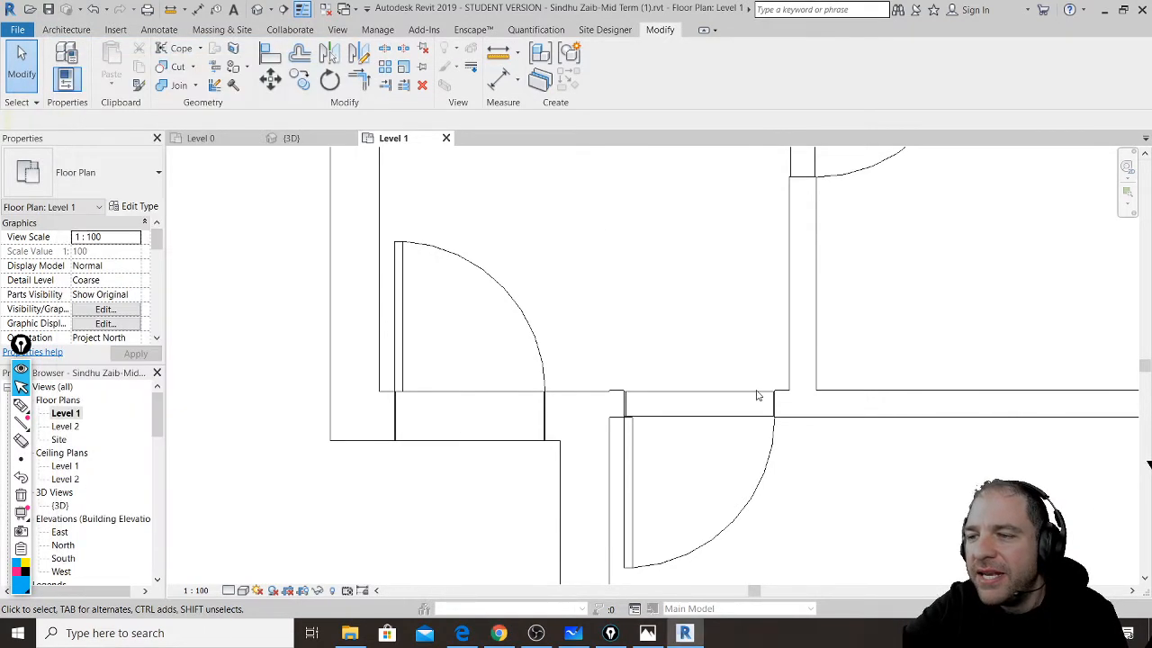
- Select the Interior - Blockwork 140 wall and drag it upward to expose the import
{"action": "scroll", "coordinate": [758, 393], "scroll_direction": "down", "scroll_amount": 2}
{"action": "middle_click_drag", "start_coordinate": [954, 389], "coordinate": [717, 406]}
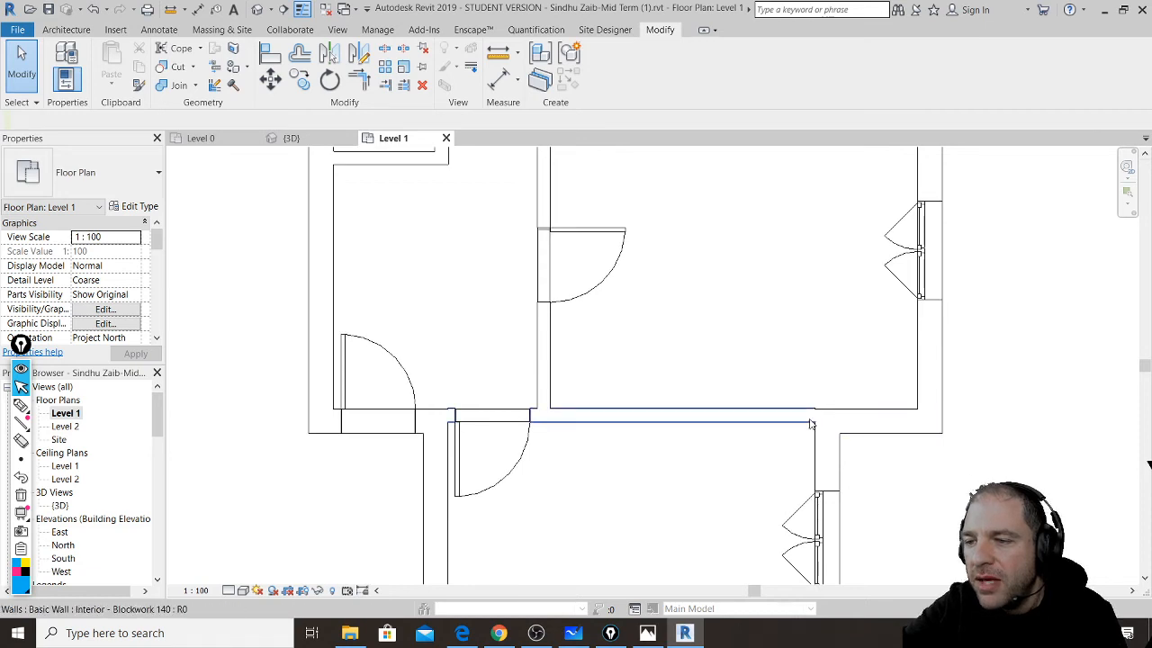
{"action": "scroll", "coordinate": [832, 410], "scroll_direction": "up", "scroll_amount": 3}
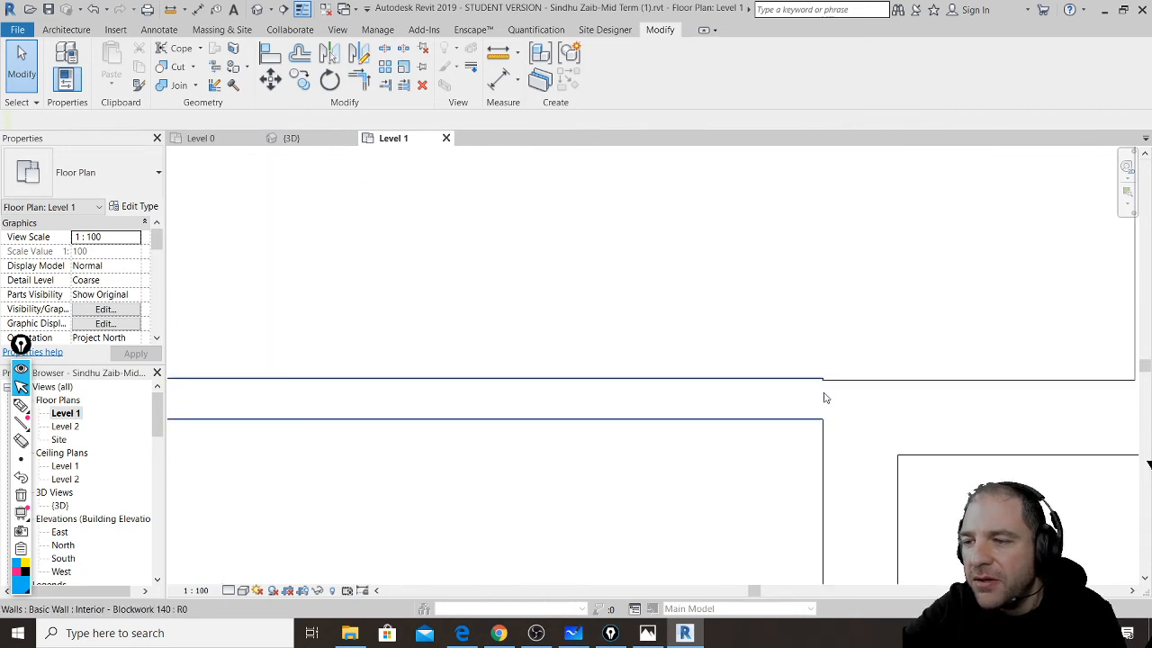
{"action": "scroll", "coordinate": [825, 391], "scroll_direction": "up", "scroll_amount": 3}
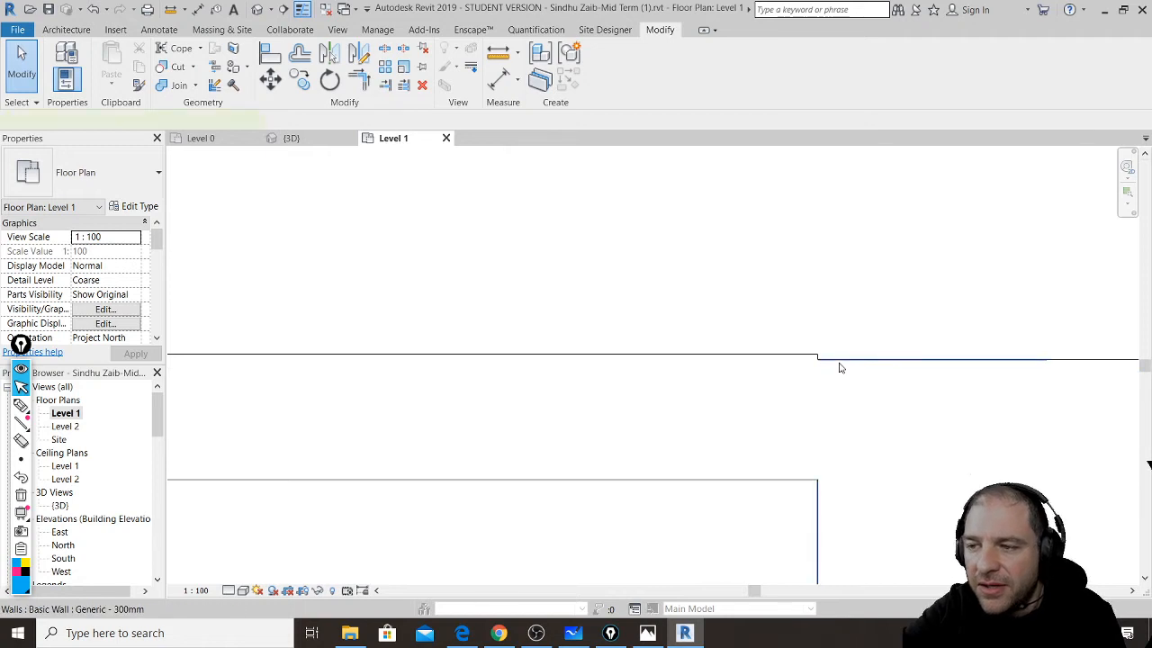
{"action": "left_click", "coordinate": [840, 367]}
{"action": "left_click", "coordinate": [792, 360]}
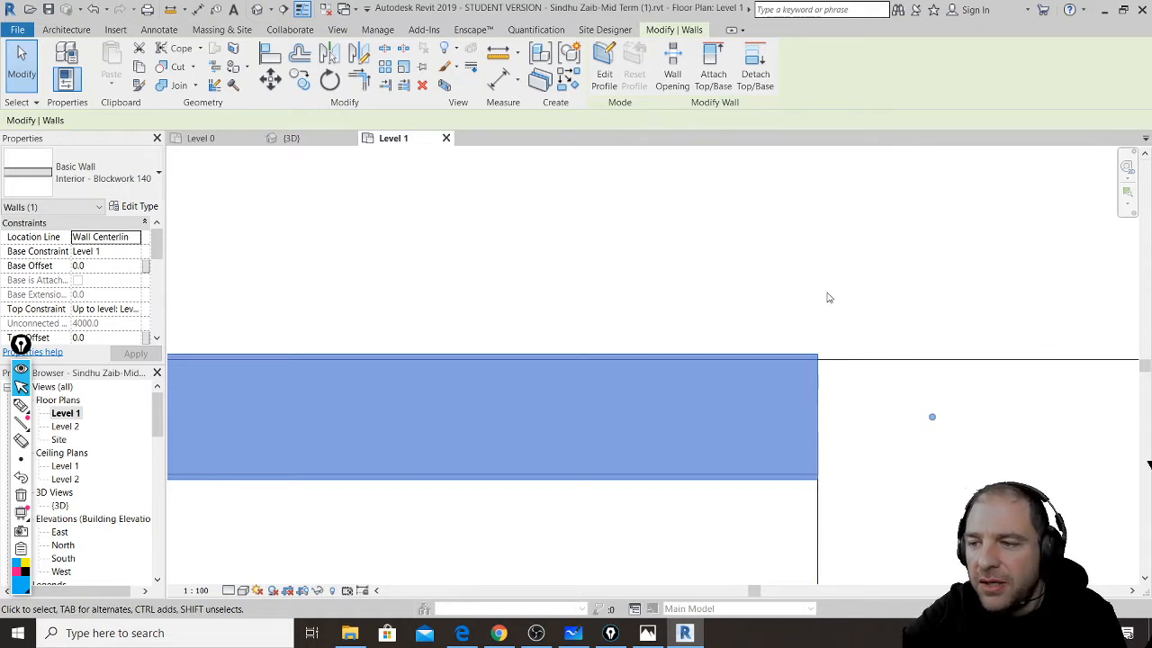
{"action": "left_click_drag", "start_coordinate": [810, 349], "coordinate": [813, 230]}
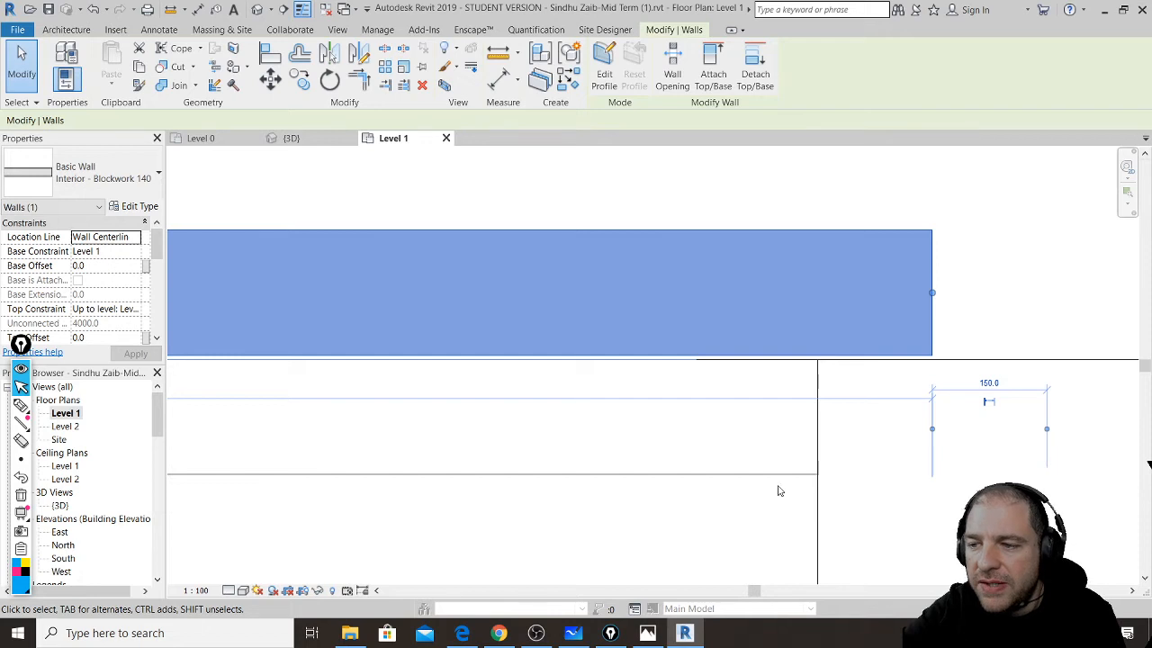
- Select the imported gf.dwg plan and unpin it
{"action": "left_click", "coordinate": [782, 458]}
{"action": "scroll", "coordinate": [783, 454], "scroll_direction": "down", "scroll_amount": 5}
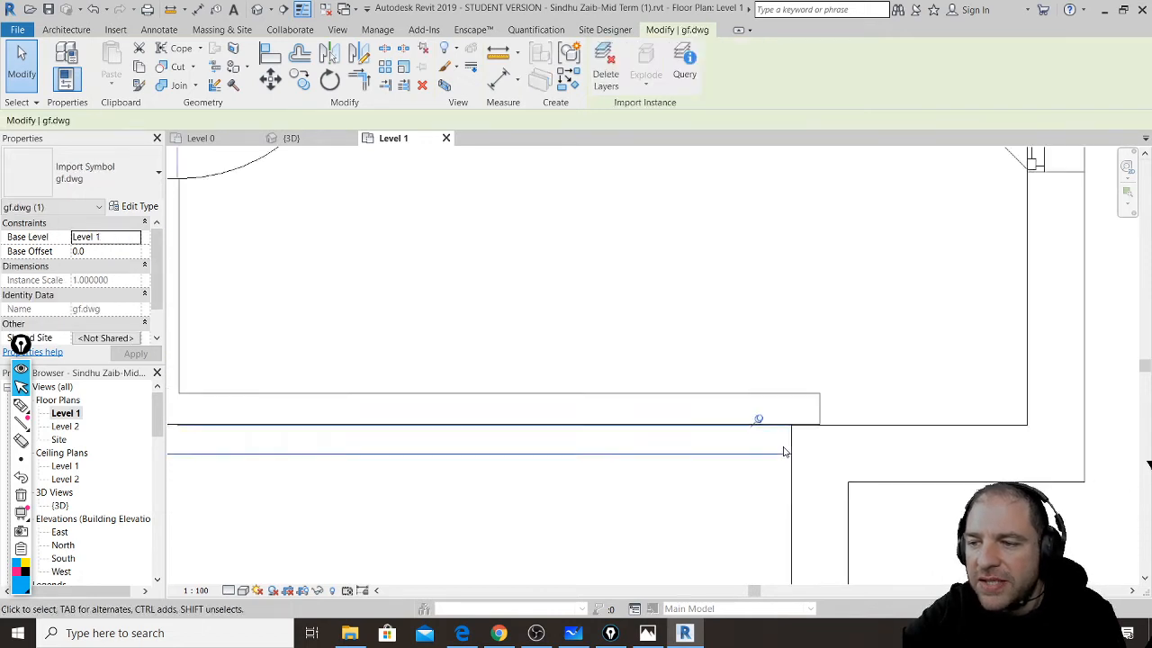
{"action": "scroll", "coordinate": [783, 453], "scroll_direction": "down", "scroll_amount": 2}
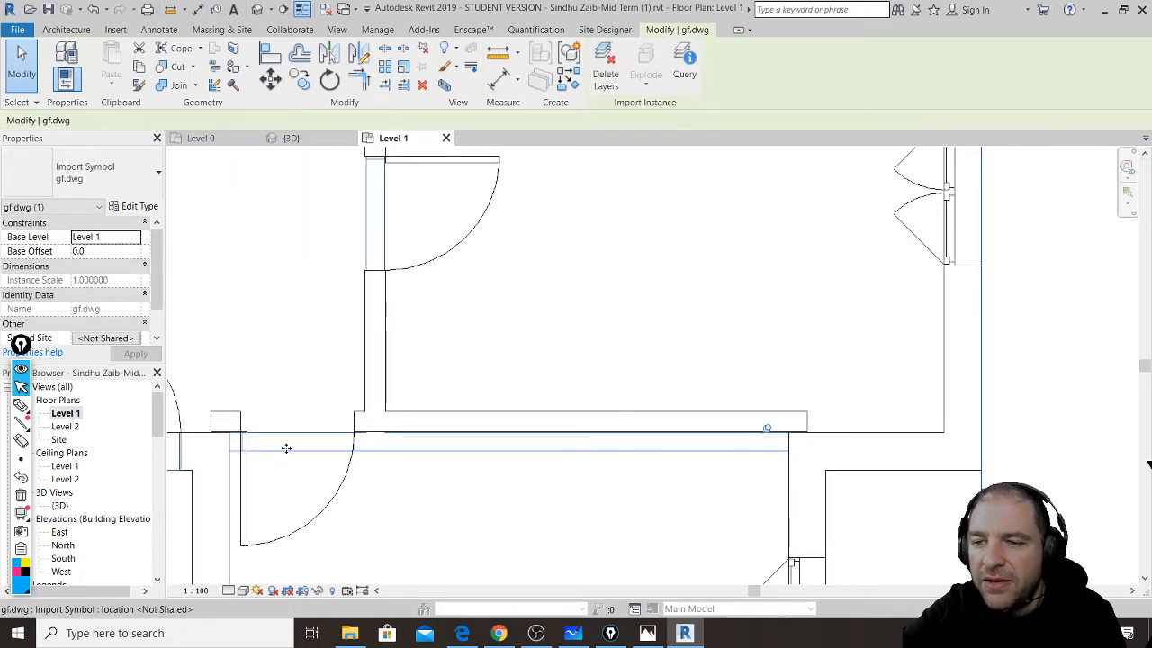
{"action": "scroll", "coordinate": [545, 421], "scroll_direction": "down", "scroll_amount": 3}
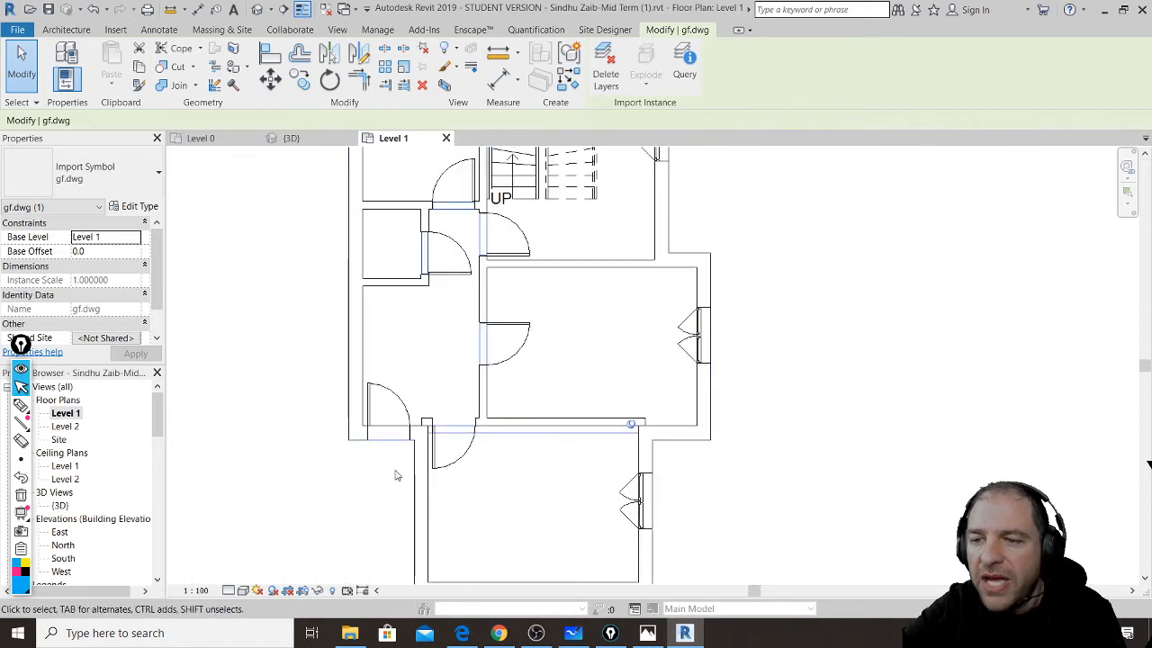
{"action": "scroll", "coordinate": [387, 473], "scroll_direction": "down", "scroll_amount": 2}
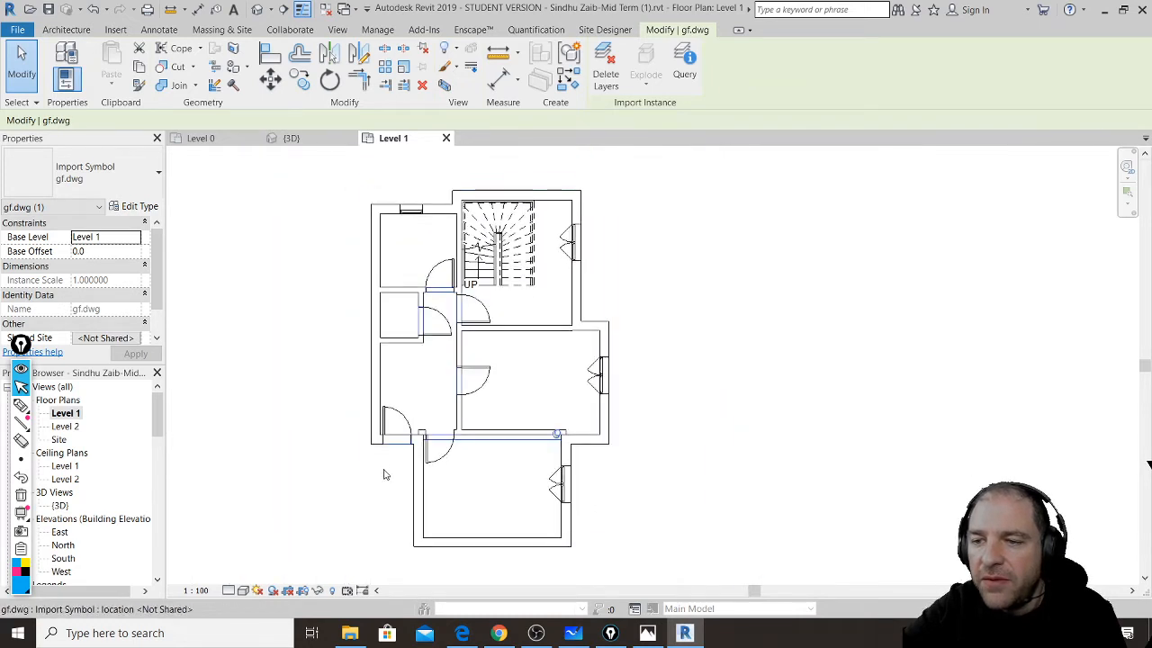
{"action": "left_click", "coordinate": [553, 438]}
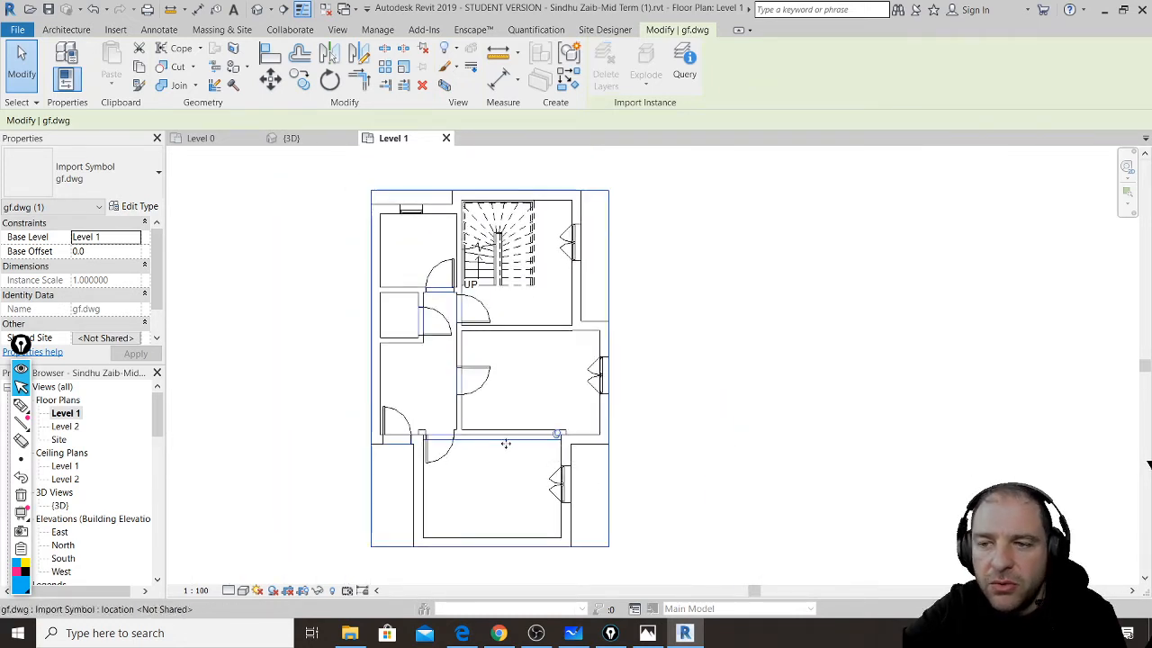
{"action": "right_click", "coordinate": [587, 439]}
{"action": "key", "text": "Escape"}
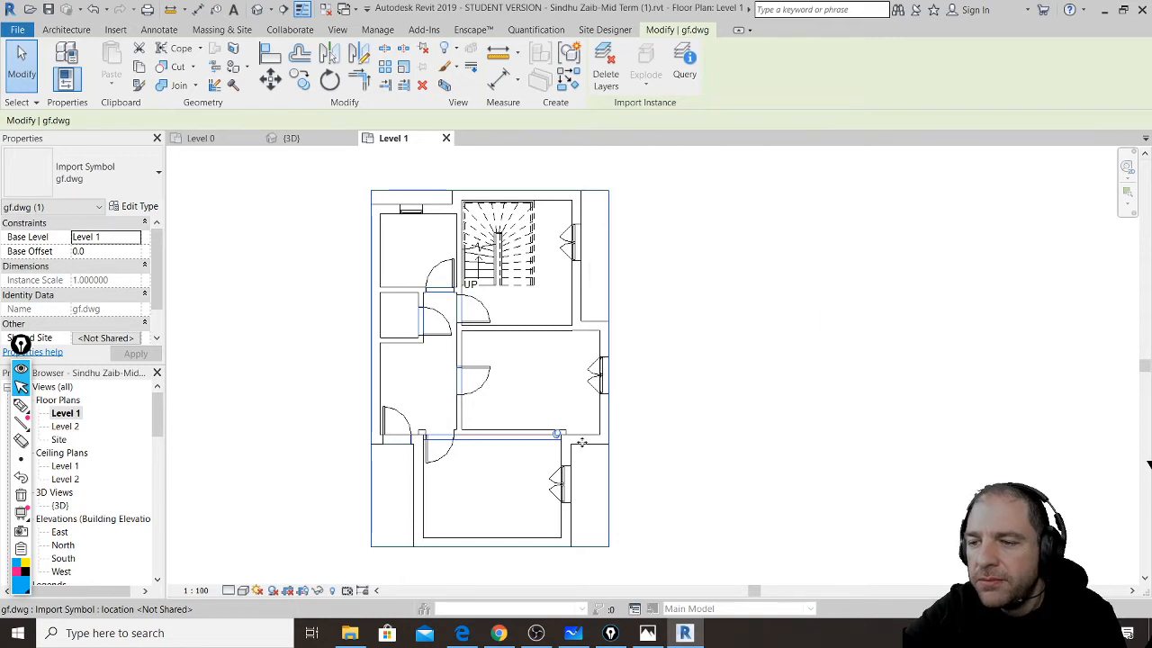
{"action": "right_click", "coordinate": [581, 441]}
{"action": "left_click", "coordinate": [642, 551]}
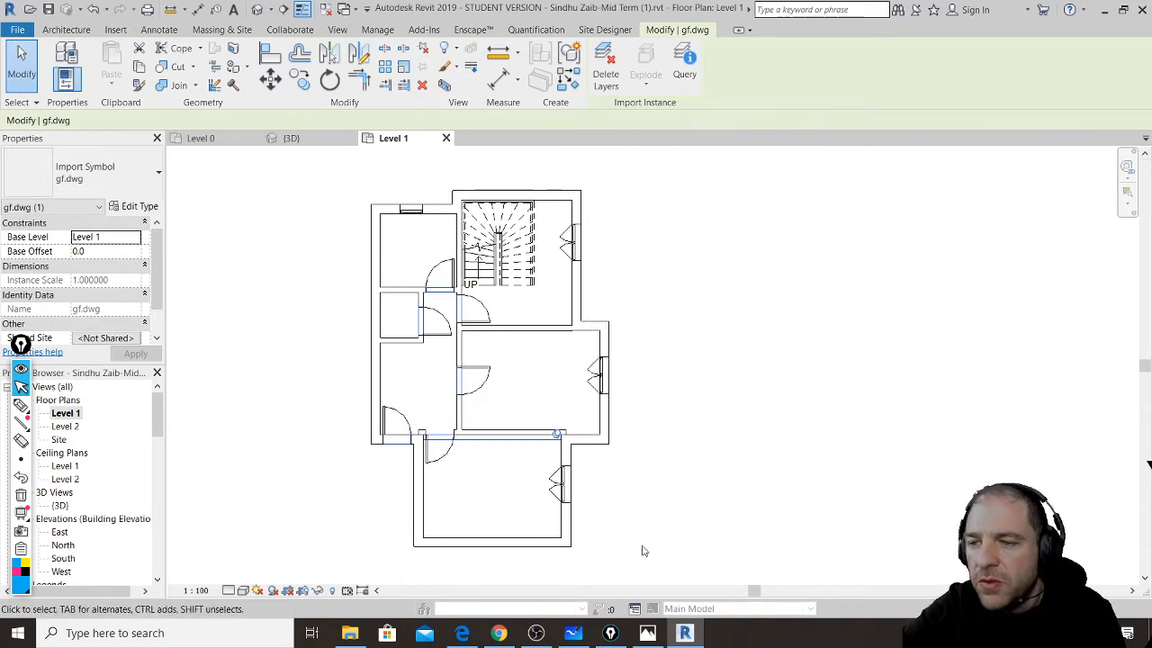
- Hide the wall category in the Level 1 view, then undo the change twice
{"action": "left_click", "coordinate": [200, 247]}
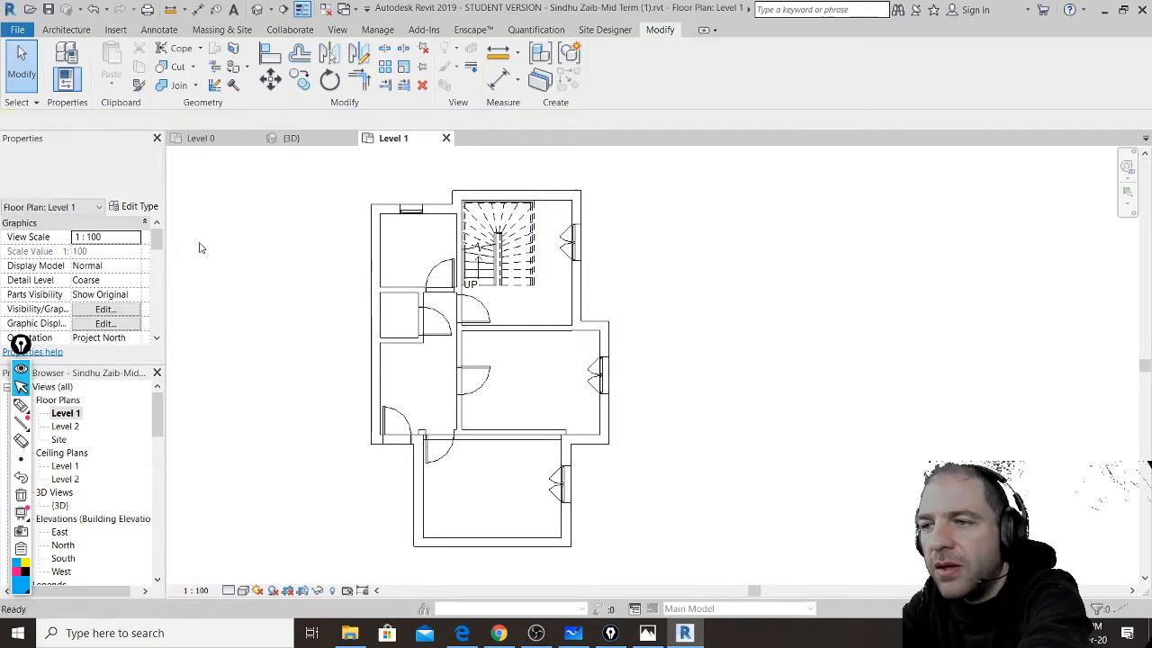
{"action": "left_click", "coordinate": [450, 209]}
{"action": "right_click", "coordinate": [456, 213]}
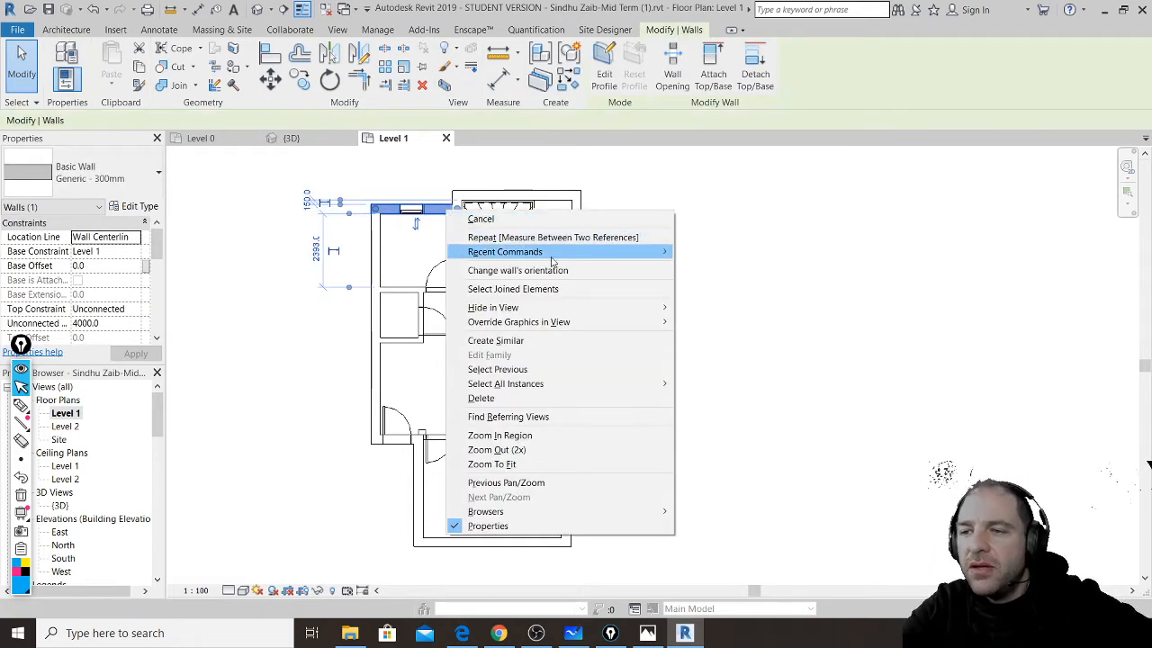
{"action": "mouse_move", "coordinate": [611, 308]}
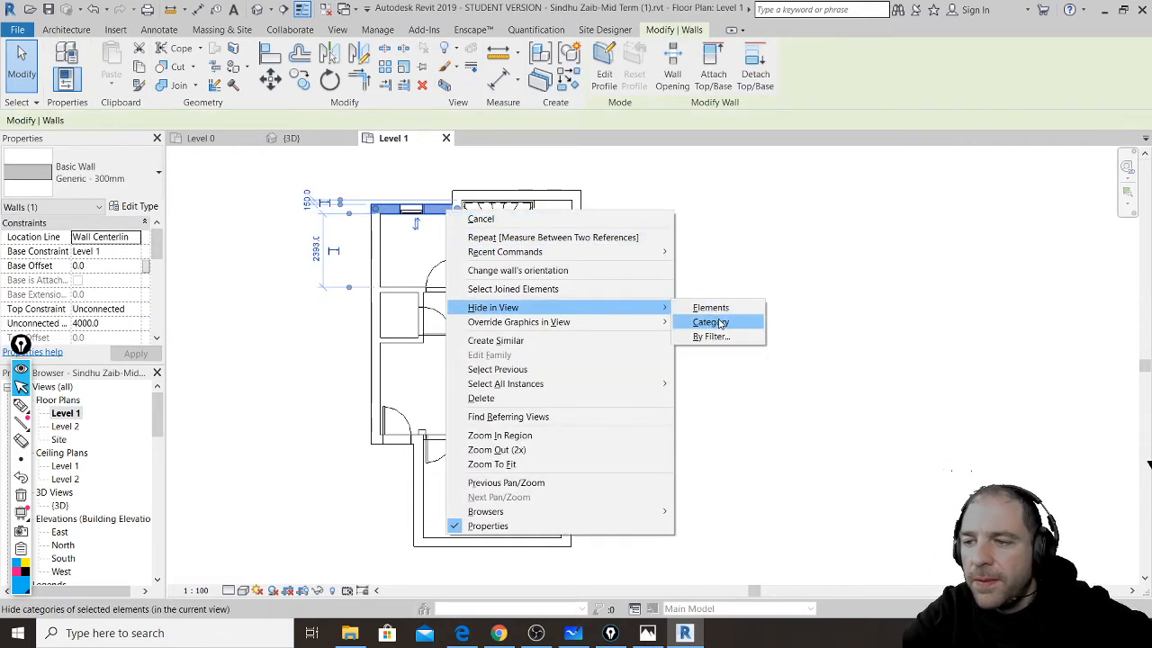
{"action": "left_click", "coordinate": [720, 323]}
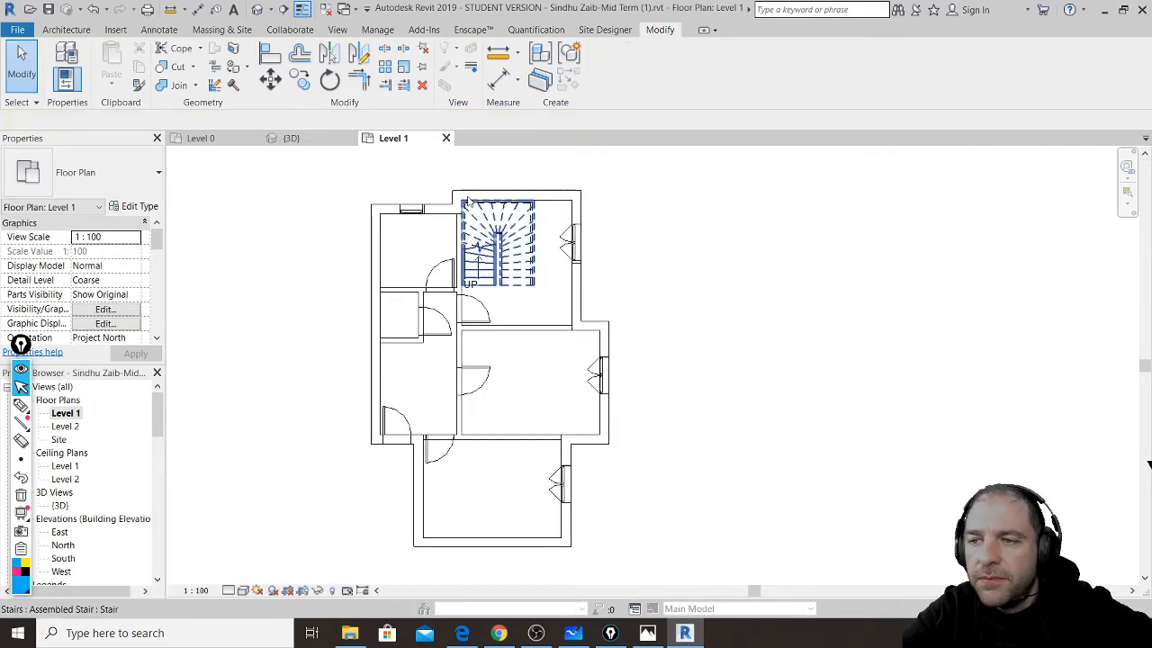
{"action": "left_click", "coordinate": [449, 219]}
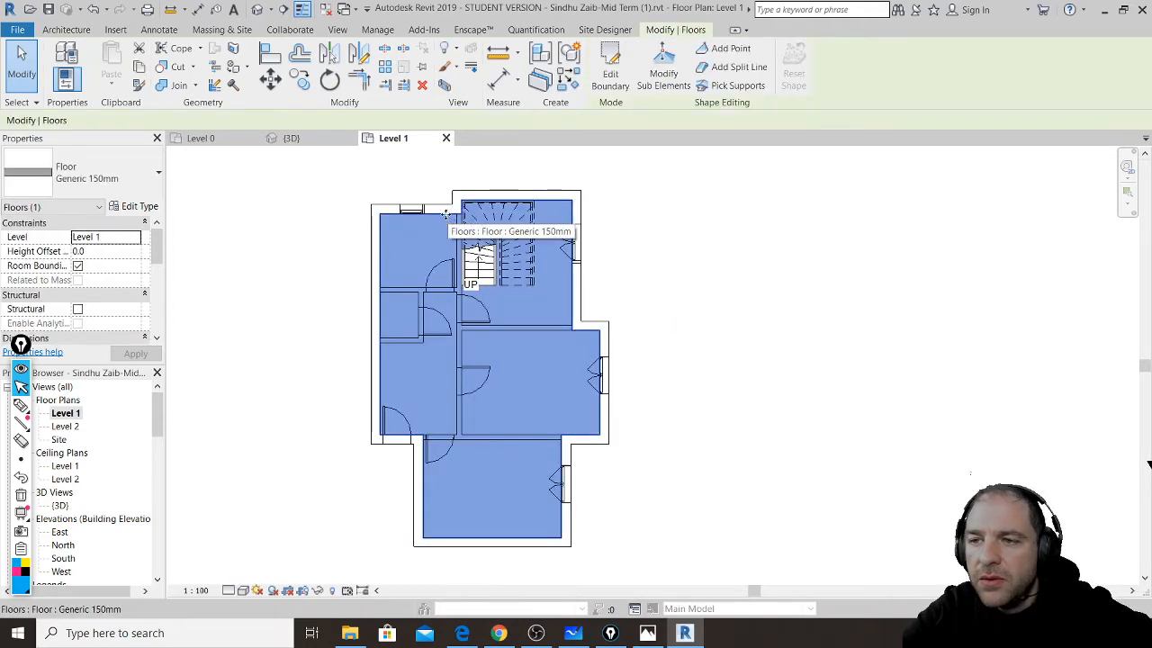
{"action": "left_click", "coordinate": [93, 9]}
{"action": "left_click", "coordinate": [94, 9]}
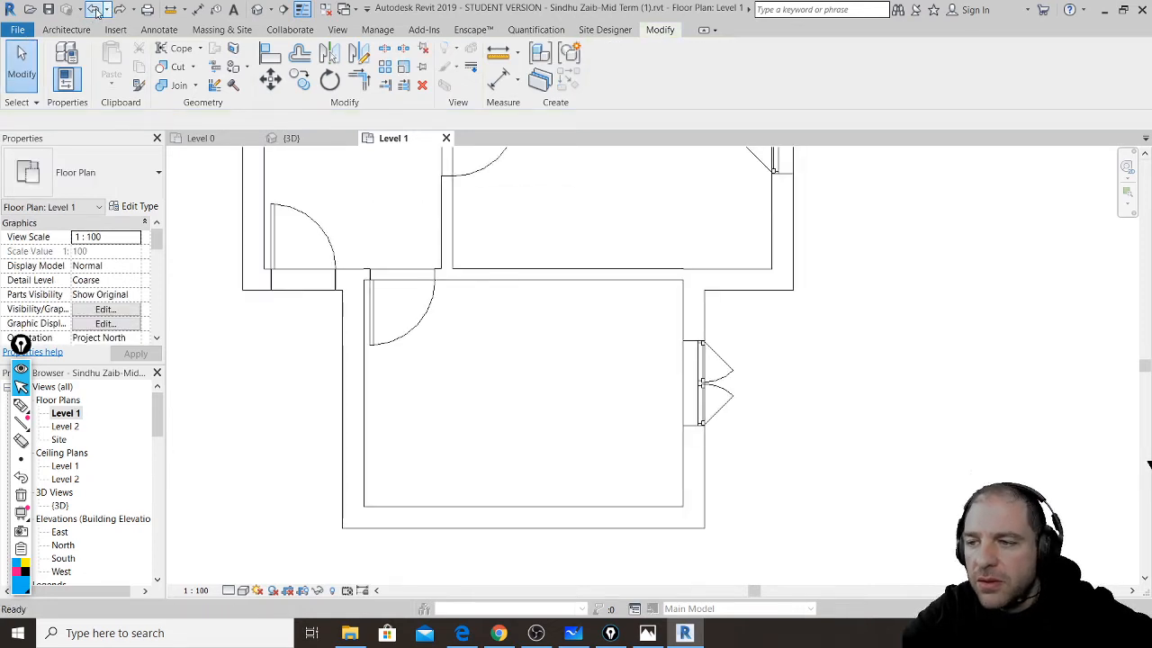
- Hide walls in view again via Hide in View > Category
{"action": "left_click", "coordinate": [687, 313]}
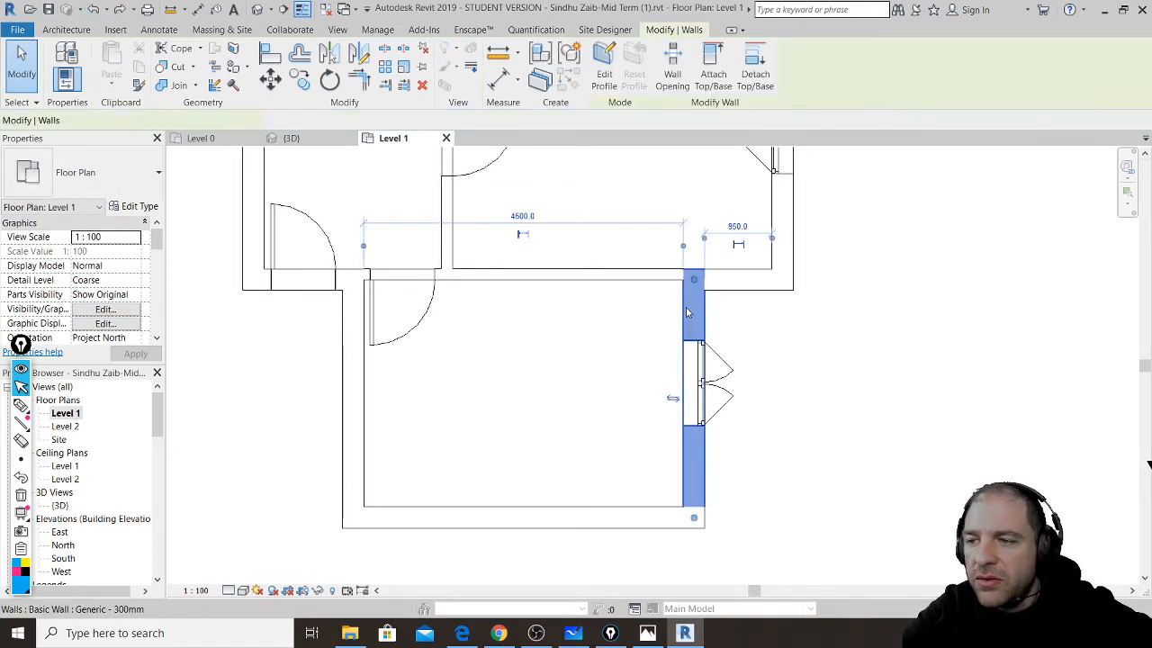
{"action": "right_click", "coordinate": [686, 312]}
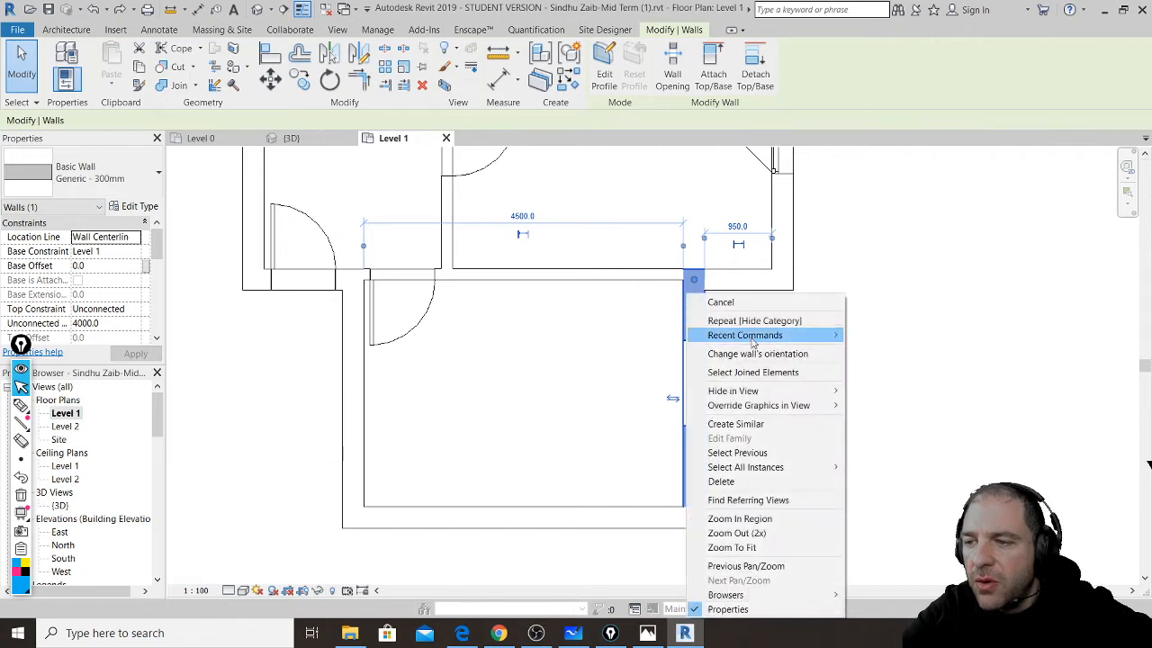
{"action": "mouse_move", "coordinate": [808, 393]}
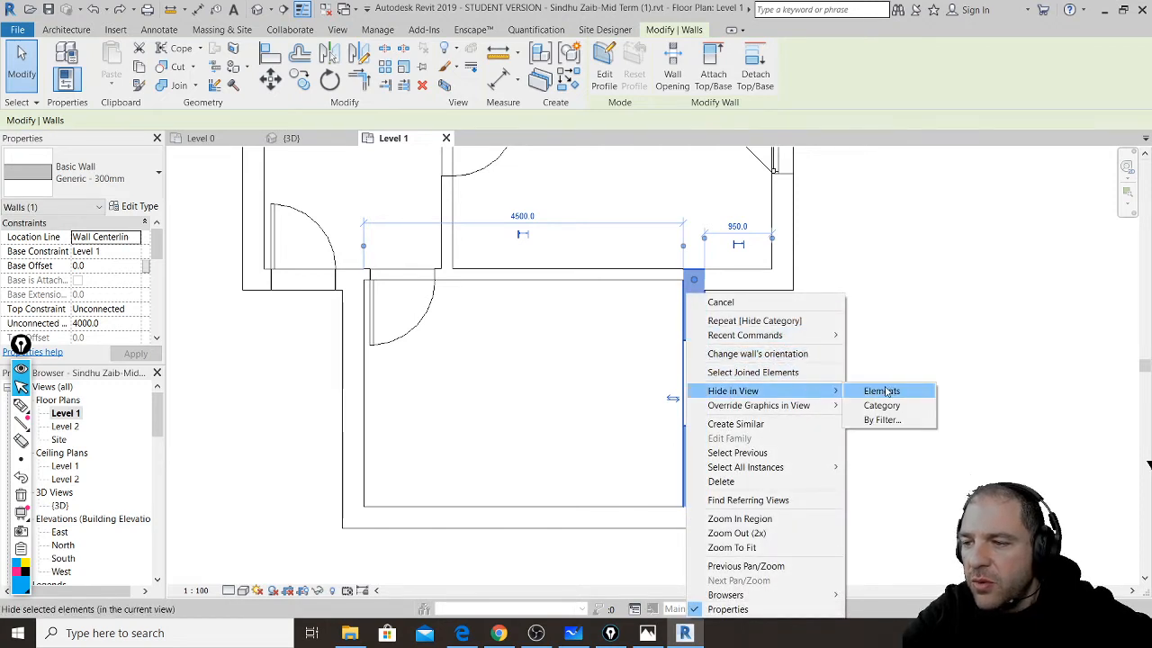
{"action": "left_click", "coordinate": [882, 405]}
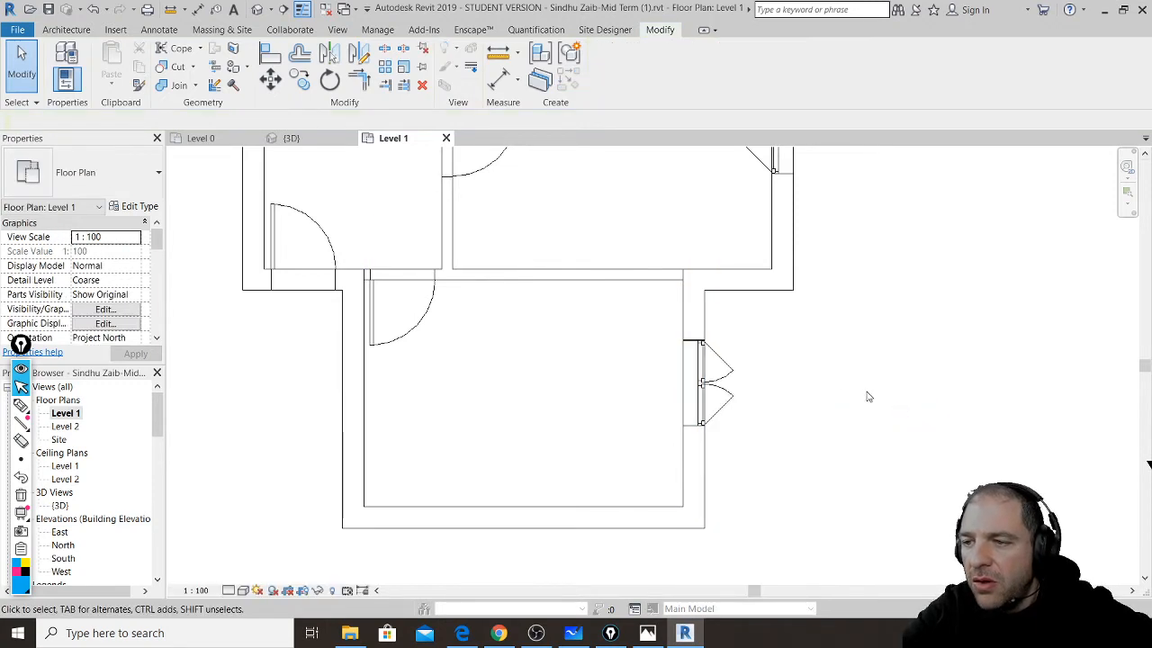
{"action": "left_click", "coordinate": [660, 285]}
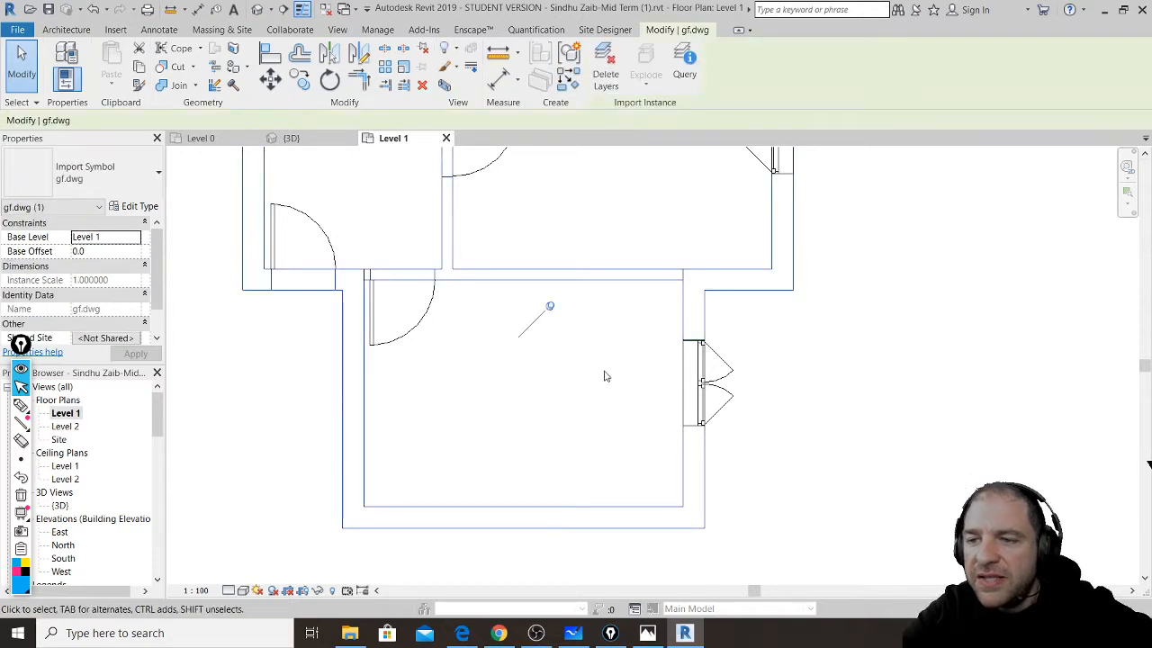
{"action": "scroll", "coordinate": [619, 398], "scroll_direction": "down", "scroll_amount": 2}
{"action": "scroll", "coordinate": [619, 398], "scroll_direction": "down", "scroll_amount": 3}
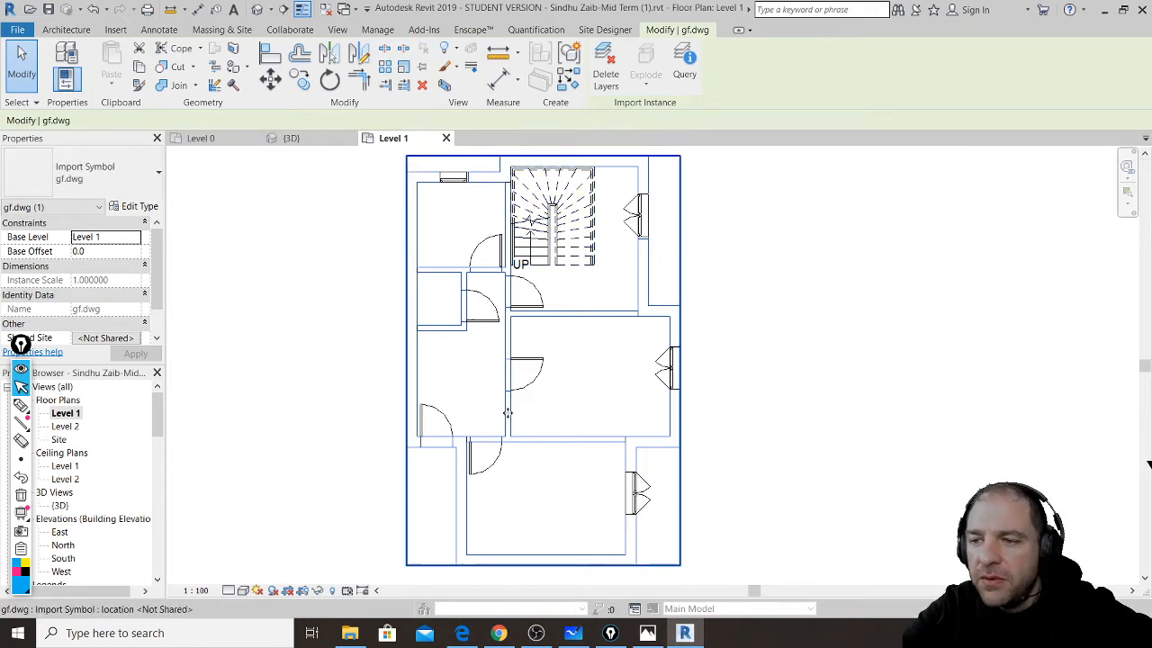
{"action": "left_click_drag", "start_coordinate": [532, 412], "coordinate": [913, 408]}
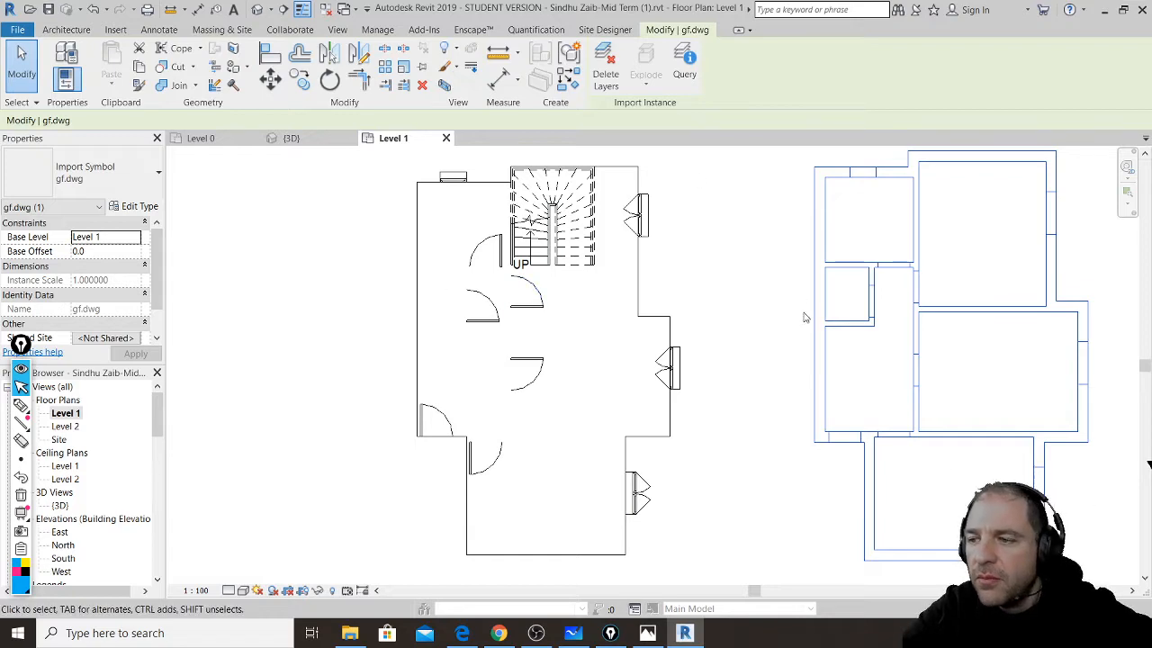
{"action": "middle_click_drag", "start_coordinate": [805, 317], "coordinate": [575, 373]}
{"action": "left_click", "coordinate": [904, 297]}
{"action": "middle_click_drag", "start_coordinate": [892, 378], "coordinate": [812, 257]}
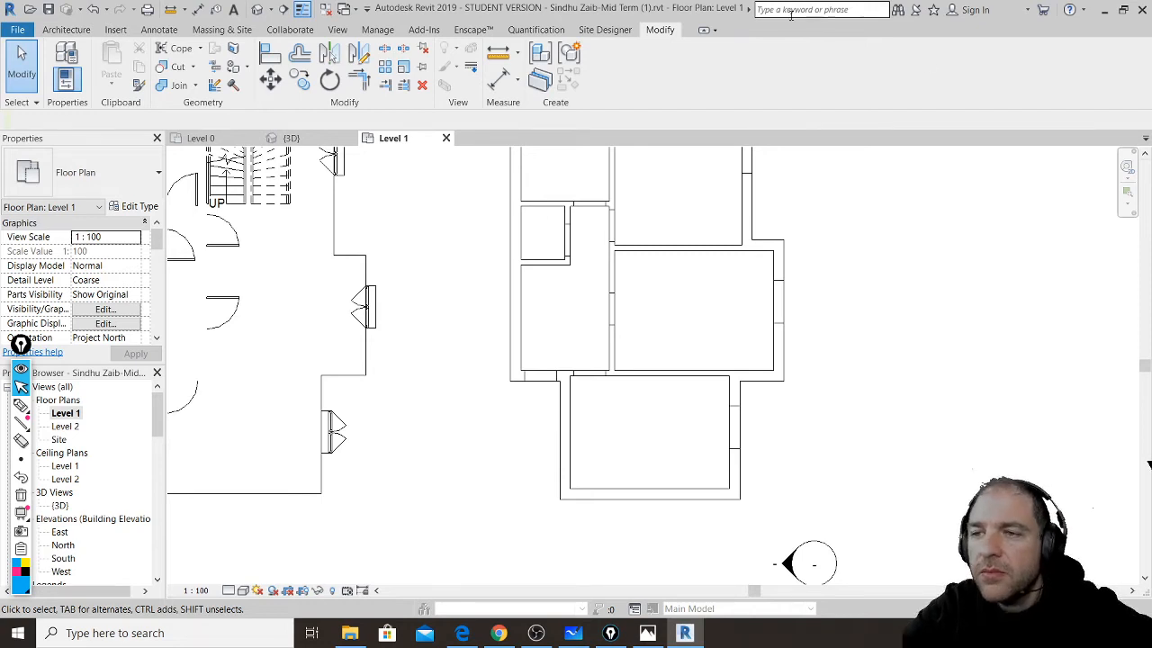
{"action": "left_click", "coordinate": [498, 54]}
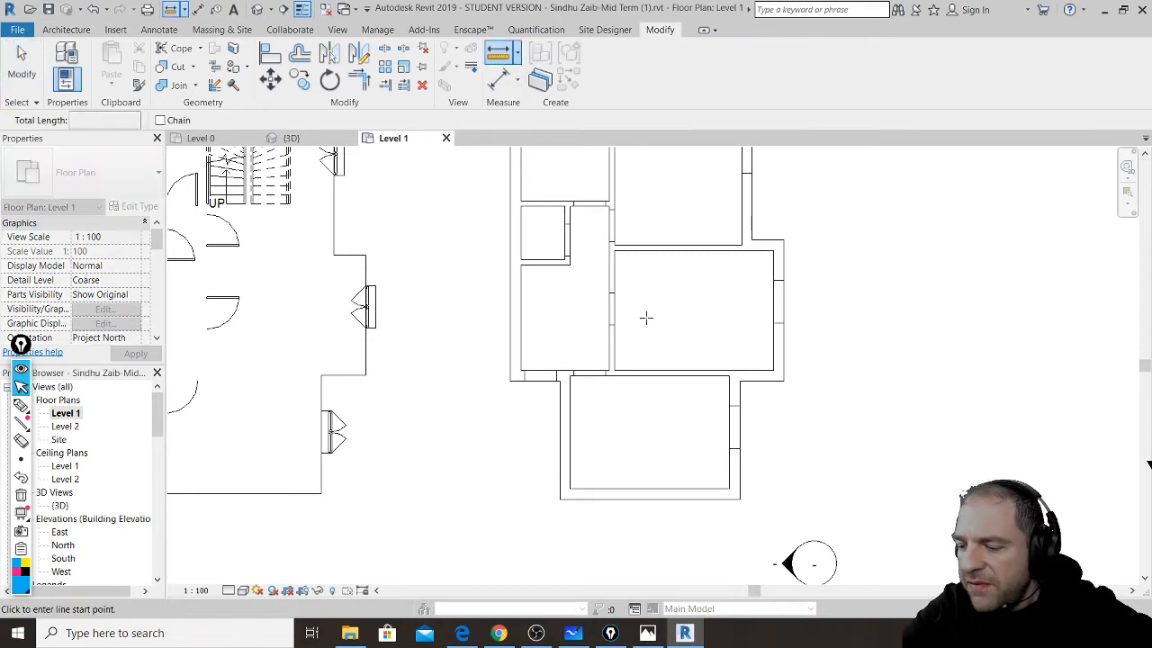
{"action": "scroll", "coordinate": [643, 297], "scroll_direction": "up", "scroll_amount": 8}
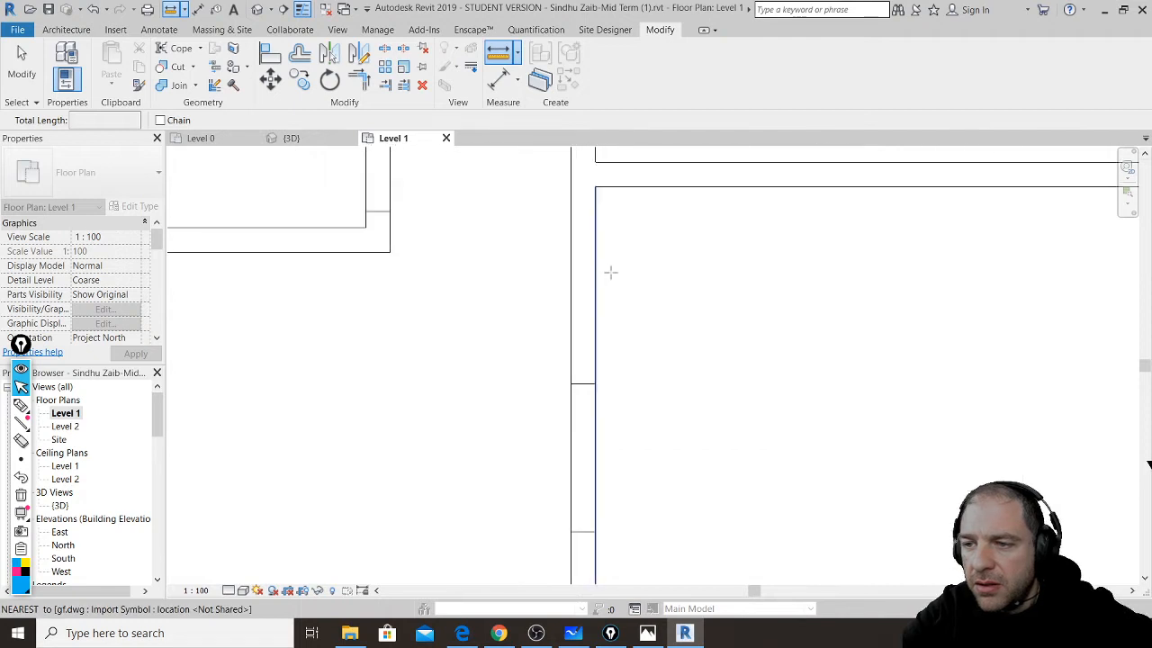
{"action": "left_click", "coordinate": [570, 383]}
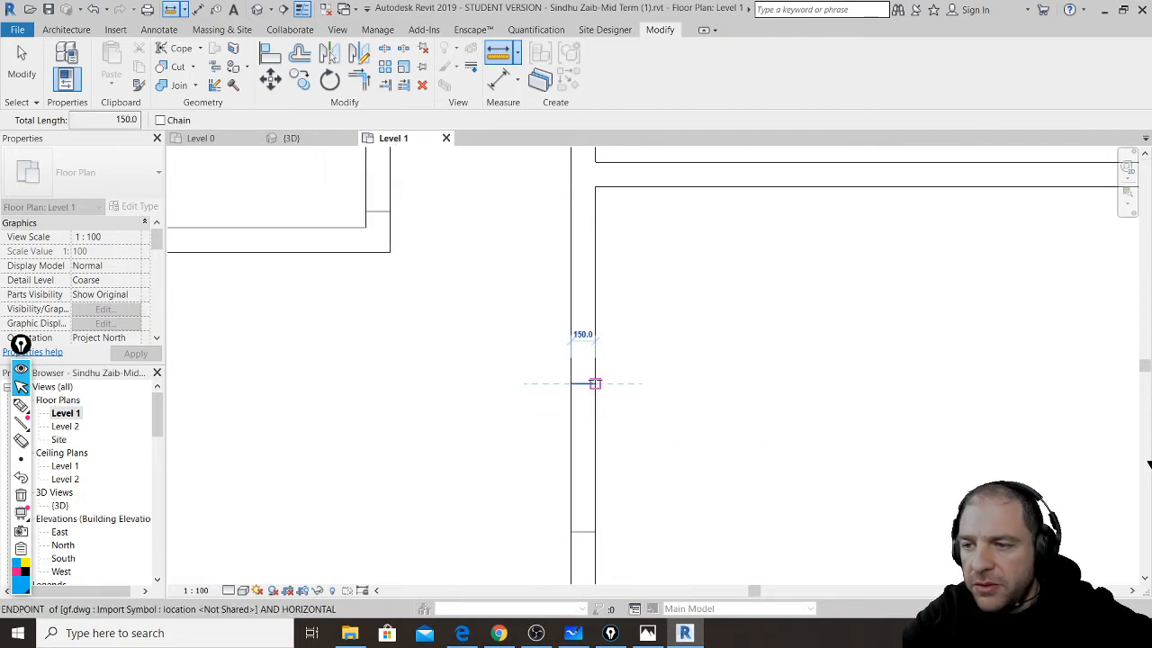
{"action": "left_click", "coordinate": [594, 383]}
{"action": "scroll", "coordinate": [637, 323], "scroll_direction": "down", "scroll_amount": 3}
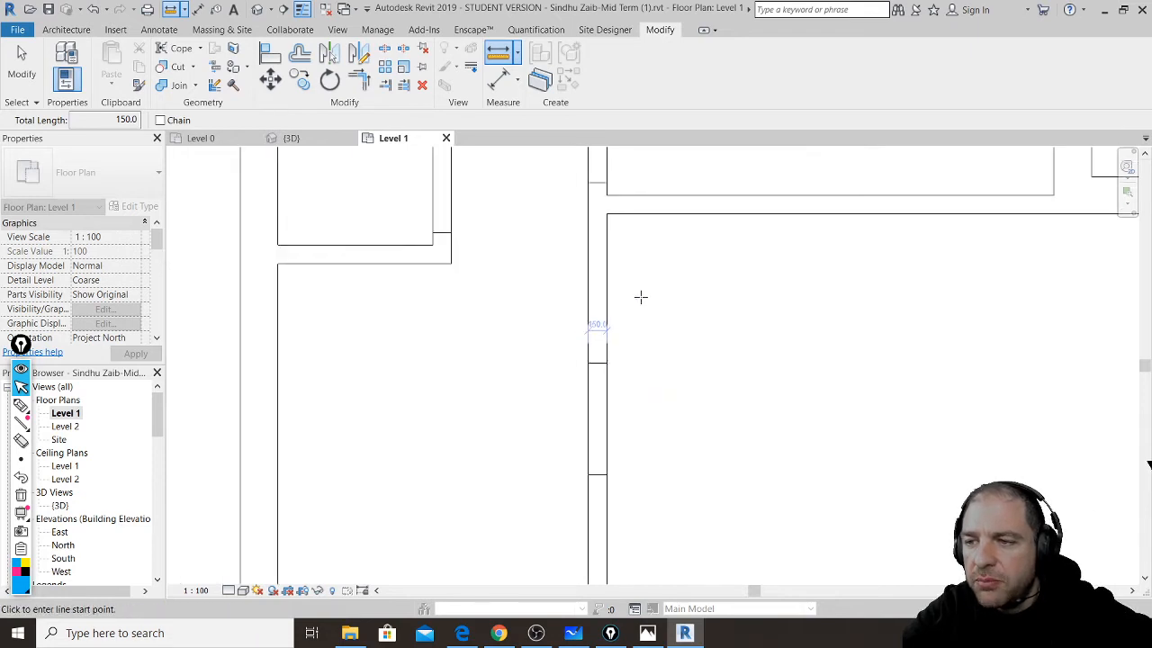
{"action": "left_click", "coordinate": [614, 234]}
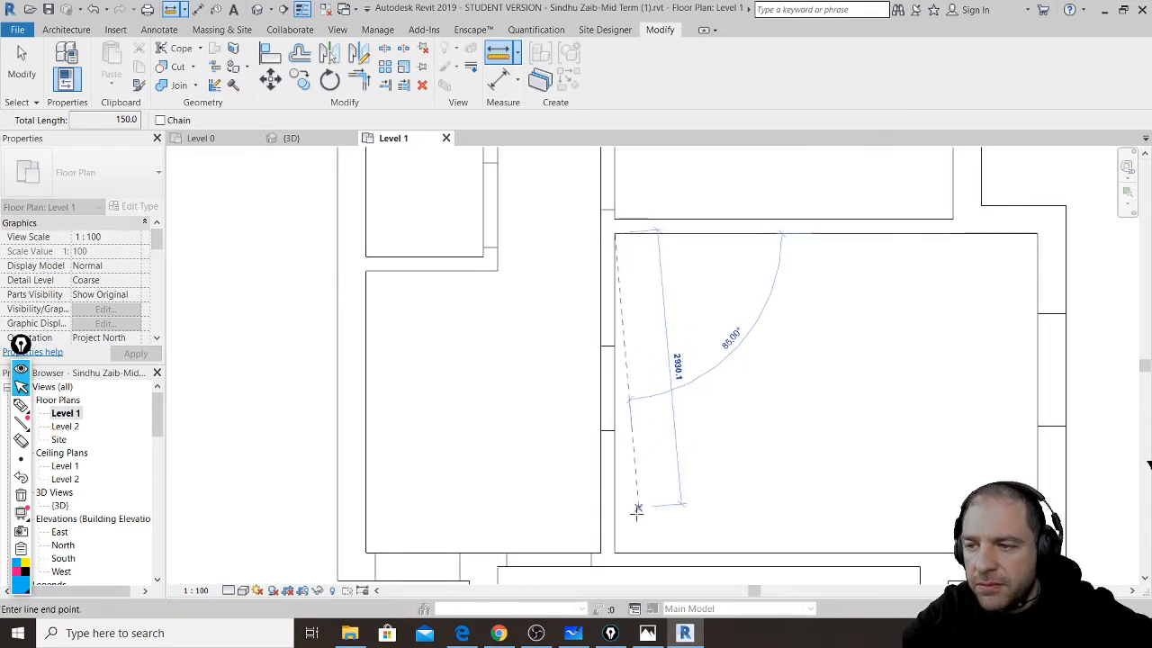
{"action": "left_click", "coordinate": [615, 551]}
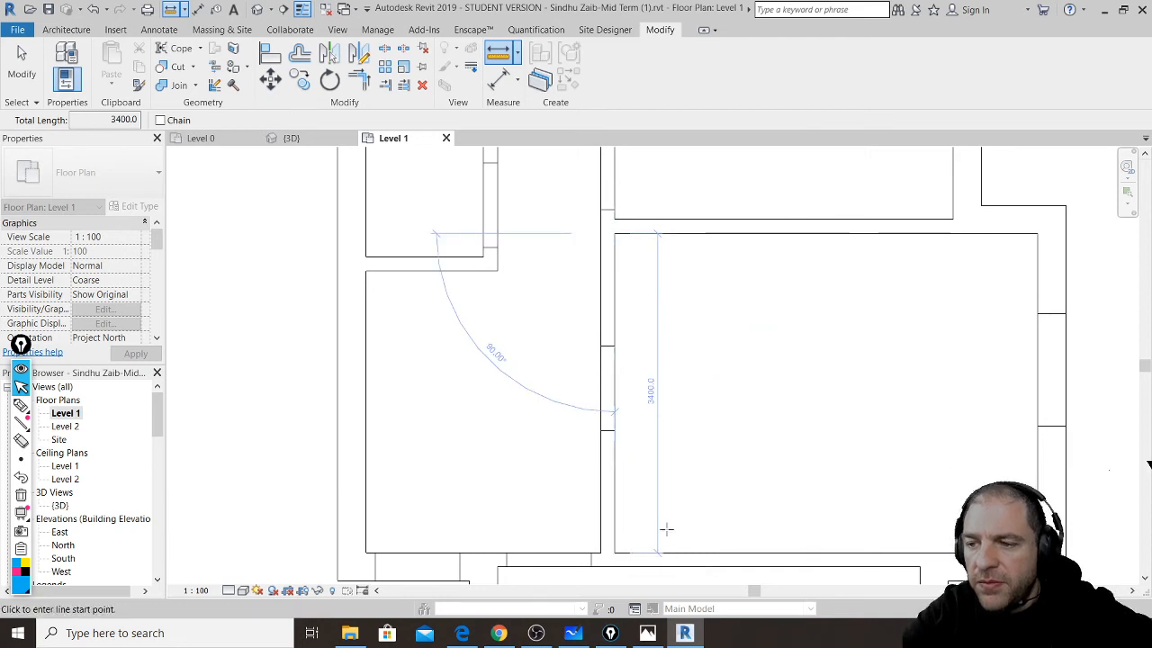
{"action": "middle_click_drag", "start_coordinate": [663, 528], "coordinate": [636, 340]}
{"action": "left_click", "coordinate": [544, 357]}
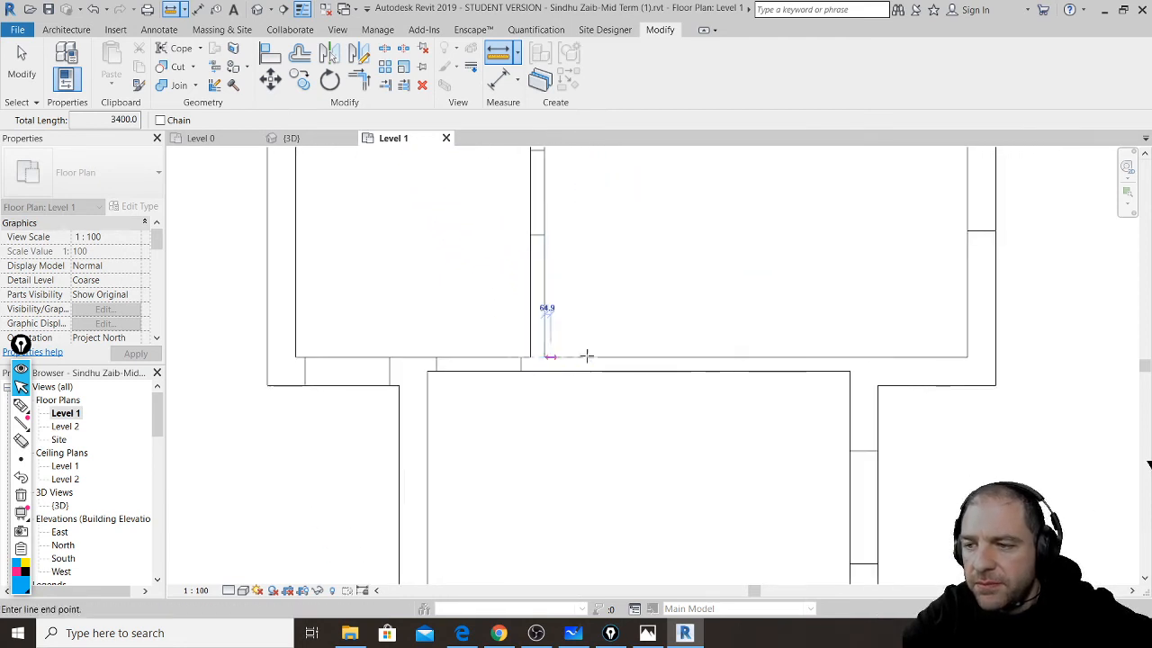
{"action": "left_click", "coordinate": [966, 356]}
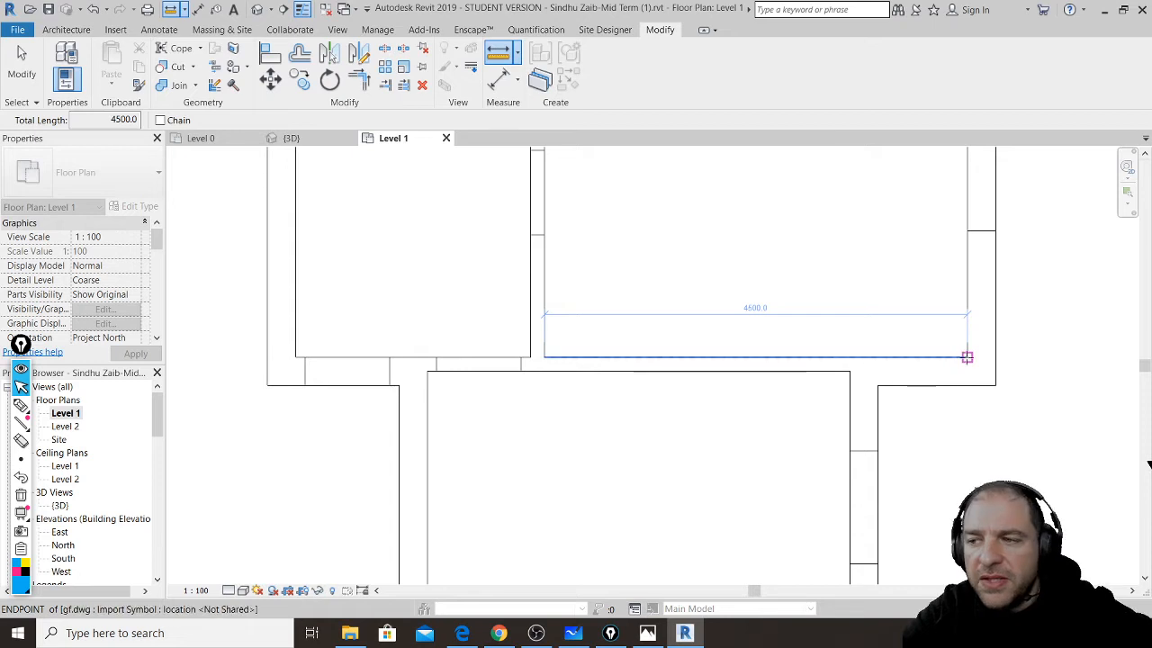
{"action": "scroll", "coordinate": [966, 356], "scroll_direction": "down", "scroll_amount": 2}
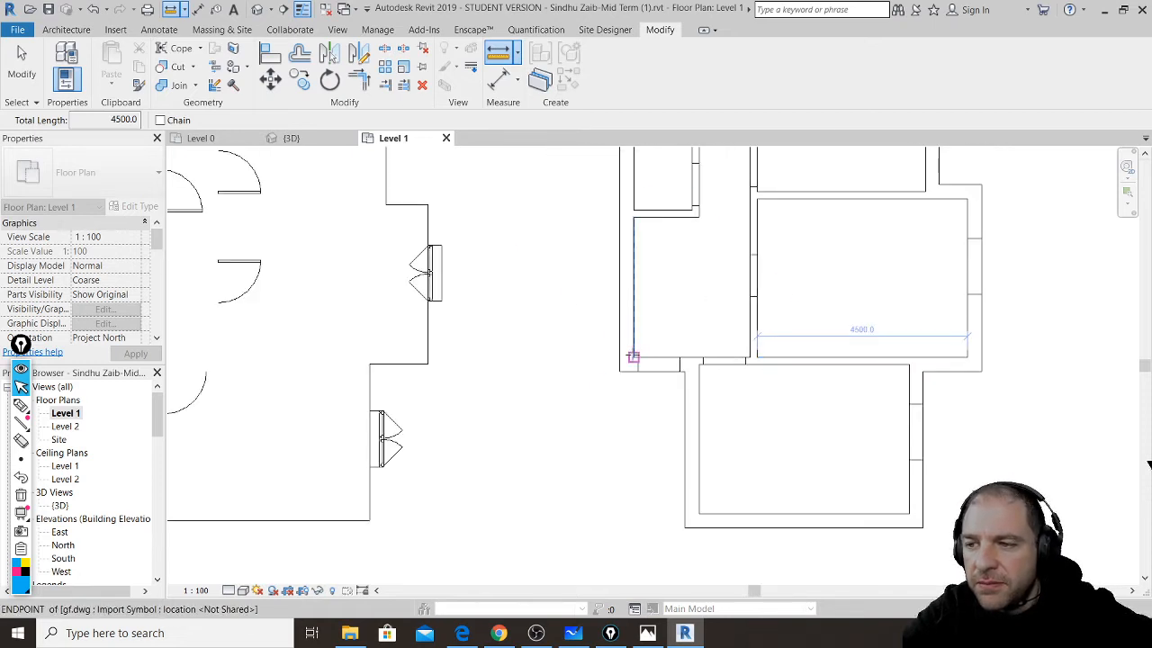
{"action": "left_click", "coordinate": [631, 356]}
{"action": "left_click", "coordinate": [749, 357]}
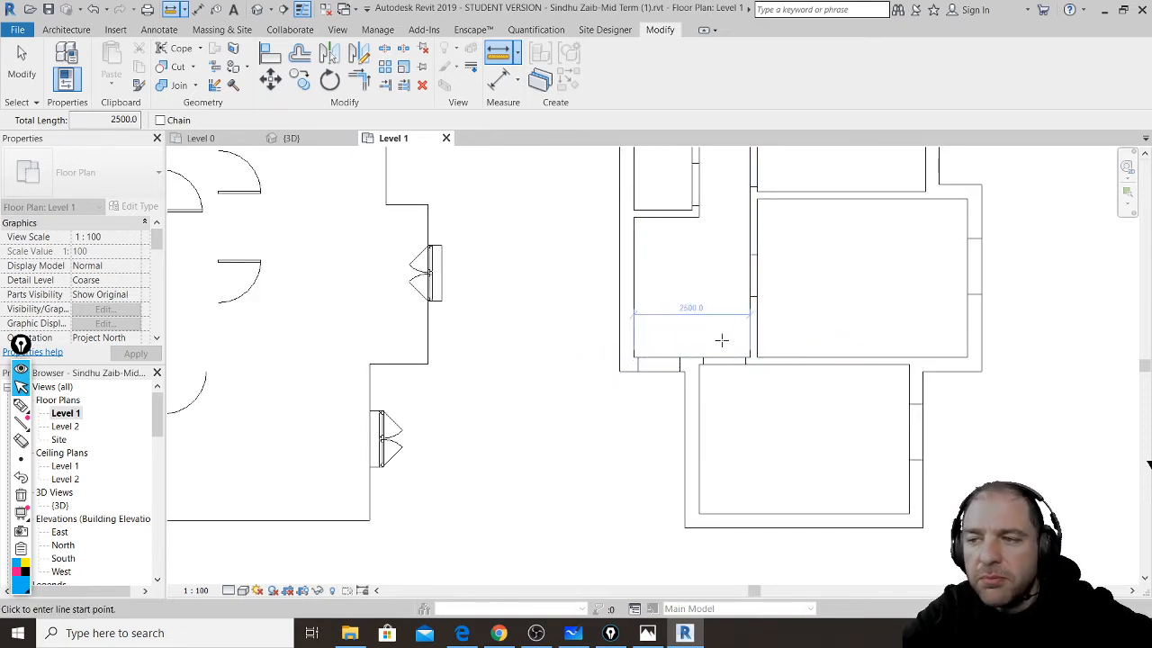
{"action": "scroll", "coordinate": [726, 412], "scroll_direction": "down", "scroll_amount": 2}
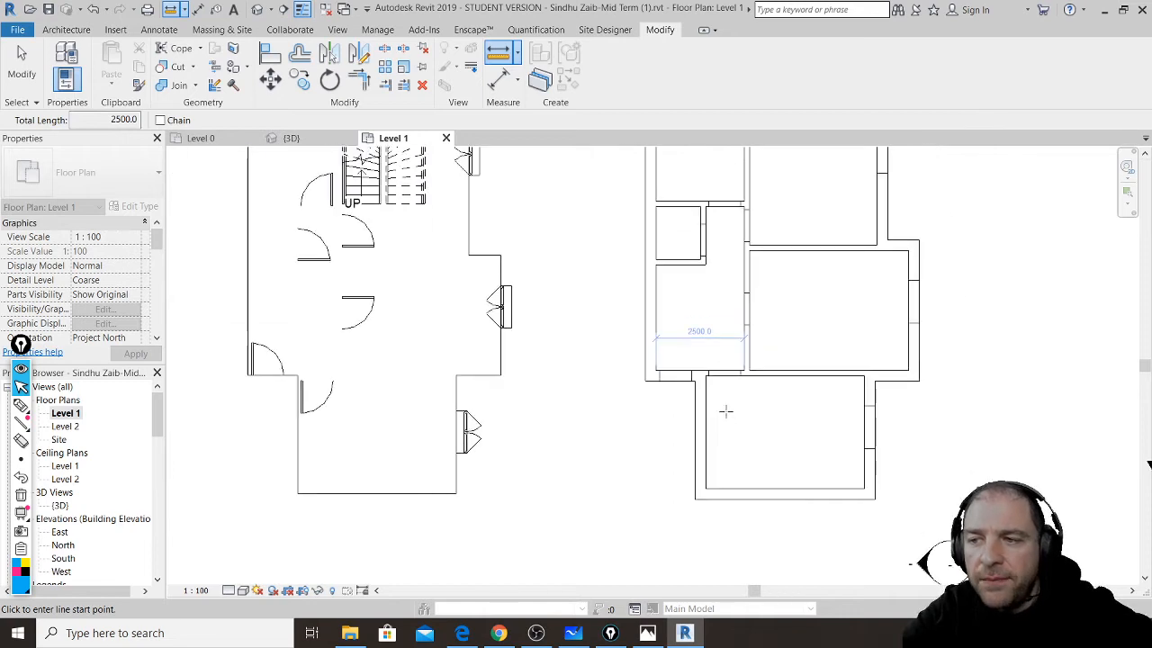
{"action": "key", "text": "Escape"}
{"action": "key", "text": "Escape"}
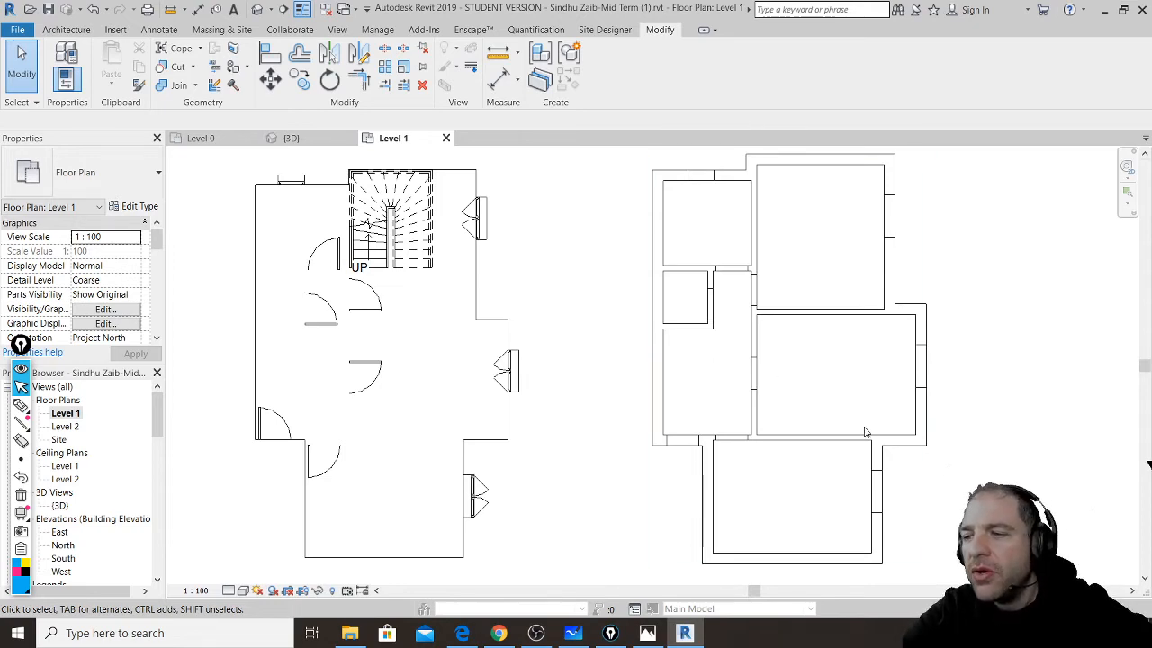
- Turn Reveal Hidden Elements on to check a hidden wall, then turn it off
{"action": "middle_click_drag", "start_coordinate": [839, 424], "coordinate": [750, 366]}
{"action": "scroll", "coordinate": [756, 371], "scroll_direction": "down", "scroll_amount": 1}
{"action": "scroll", "coordinate": [757, 374], "scroll_direction": "up", "scroll_amount": 2}
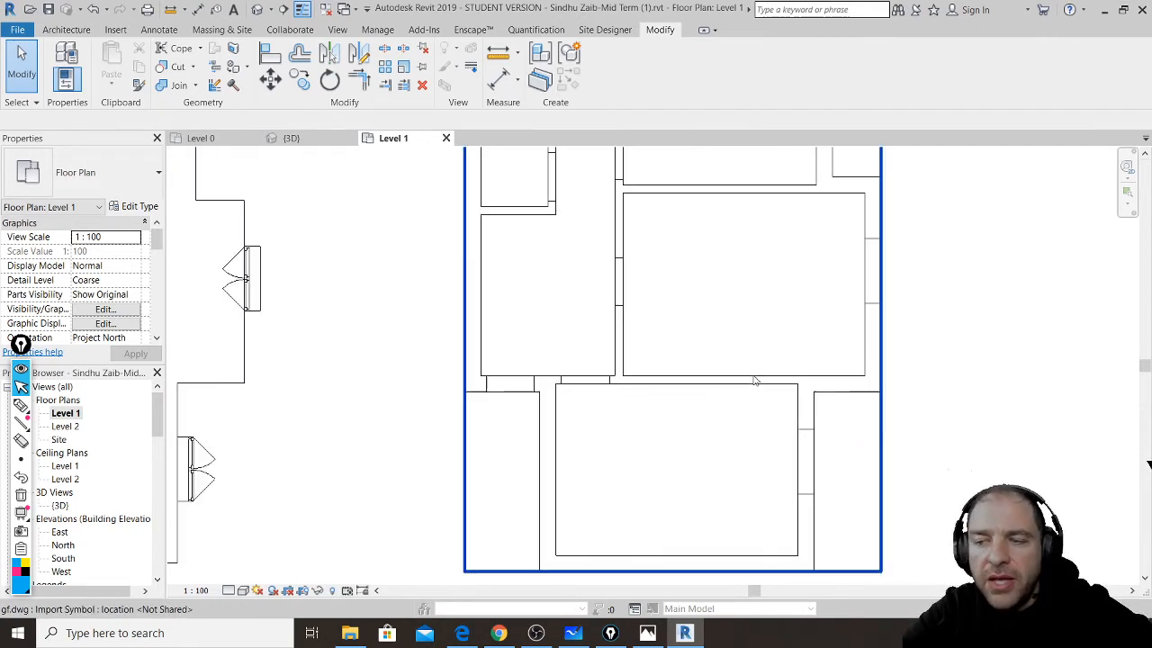
{"action": "scroll", "coordinate": [847, 445], "scroll_direction": "down", "scroll_amount": 1}
{"action": "middle_click_drag", "start_coordinate": [819, 317], "coordinate": [797, 419]}
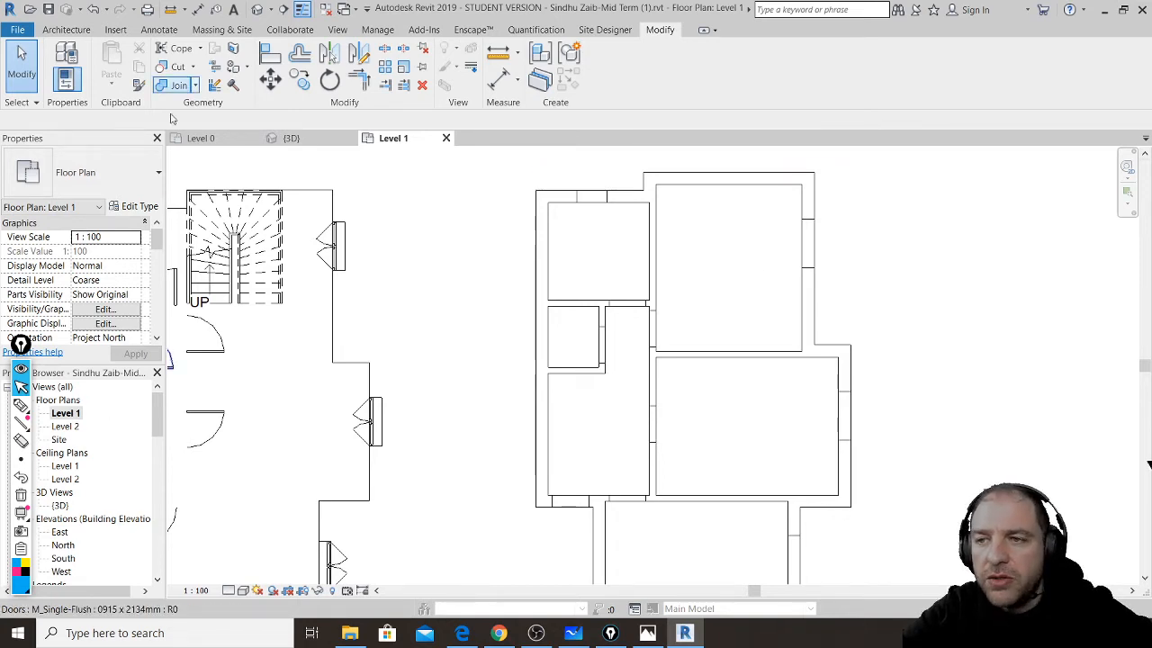
{"action": "left_click", "coordinate": [332, 590]}
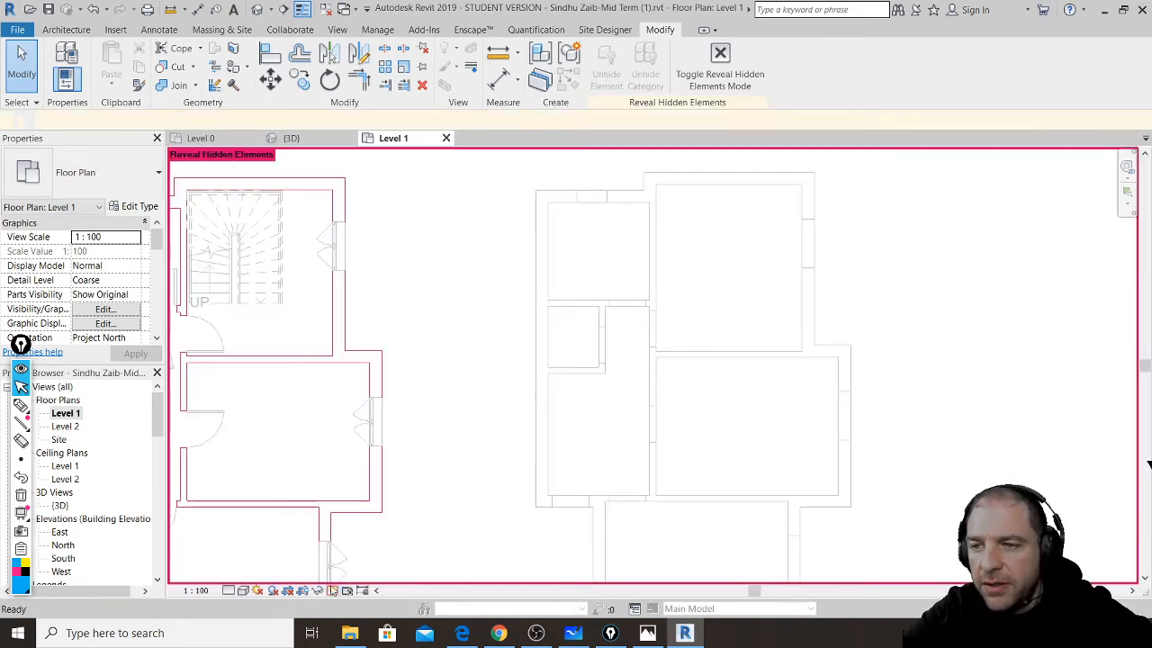
{"action": "left_click", "coordinate": [338, 261]}
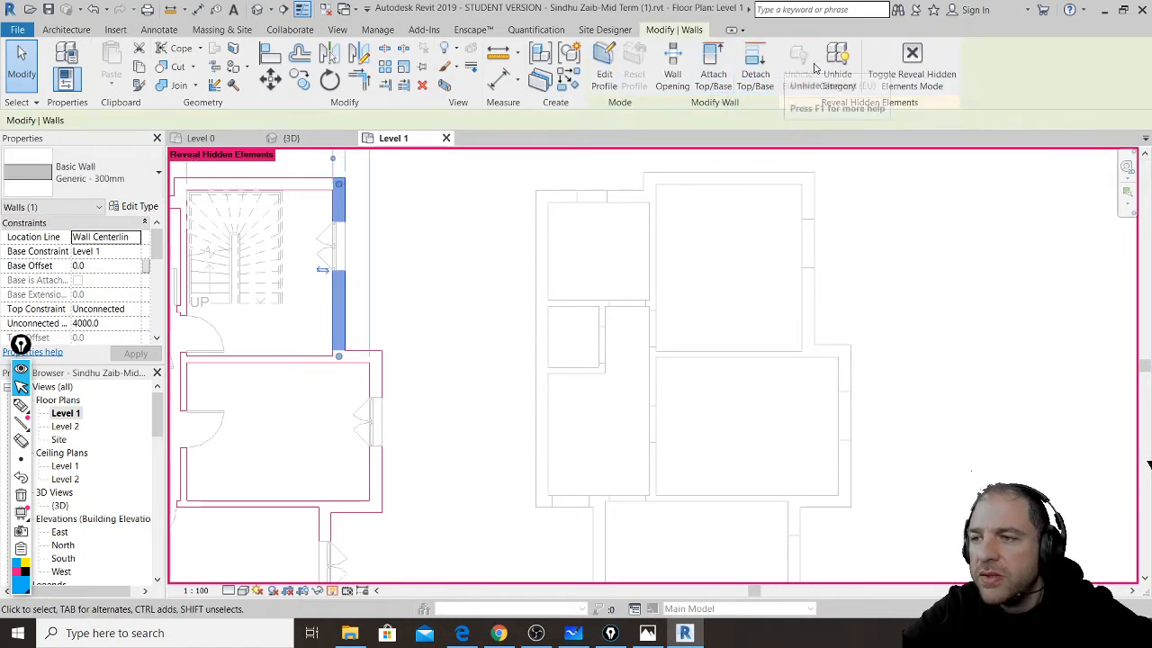
{"action": "left_click", "coordinate": [884, 56]}
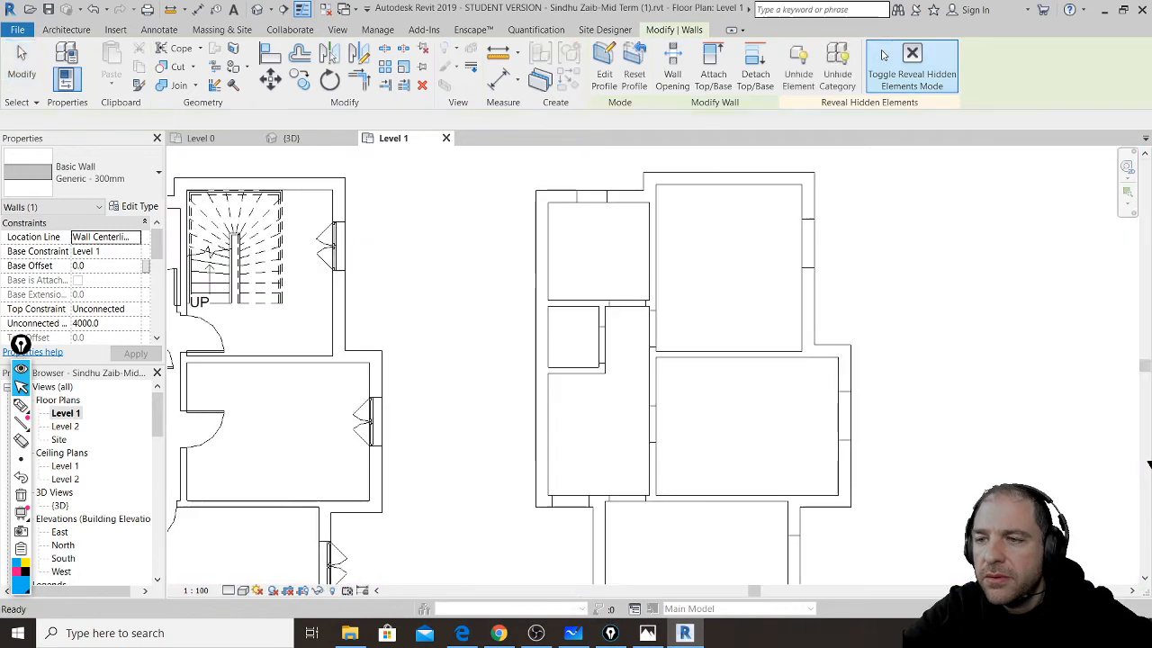
{"action": "key", "text": "Escape"}
- Box-select and delete the old model, then drag gf.dwg further left
{"action": "scroll", "coordinate": [450, 288], "scroll_direction": "down", "scroll_amount": 2}
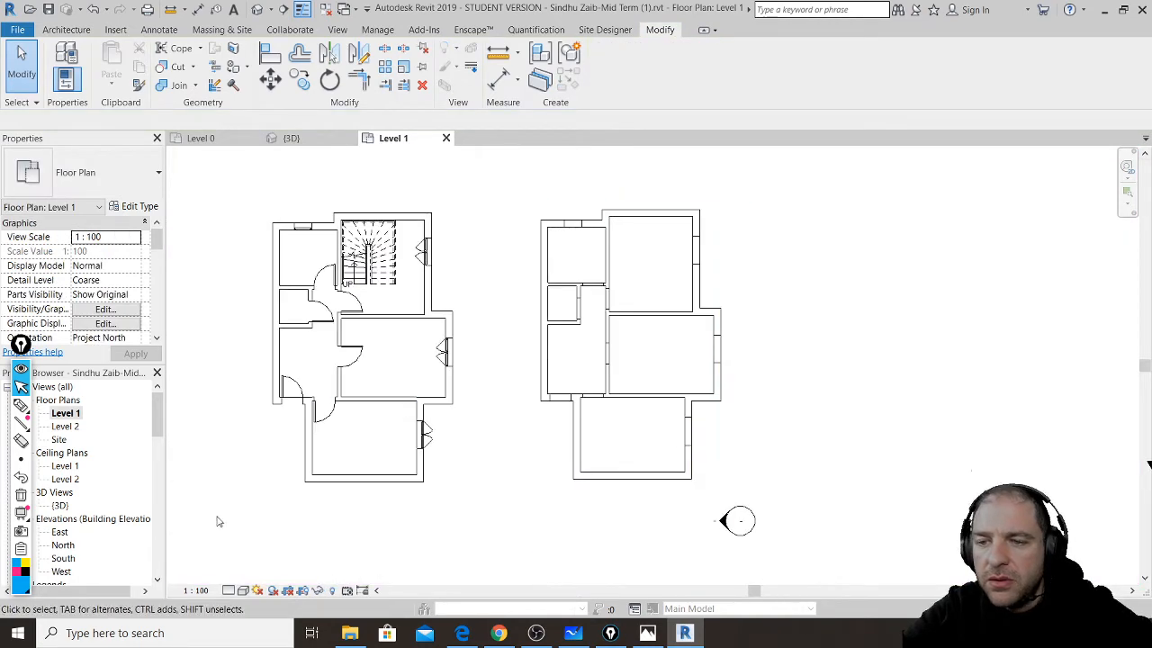
{"action": "left_click_drag", "start_coordinate": [217, 521], "coordinate": [506, 176]}
{"action": "key", "text": "Delete"}
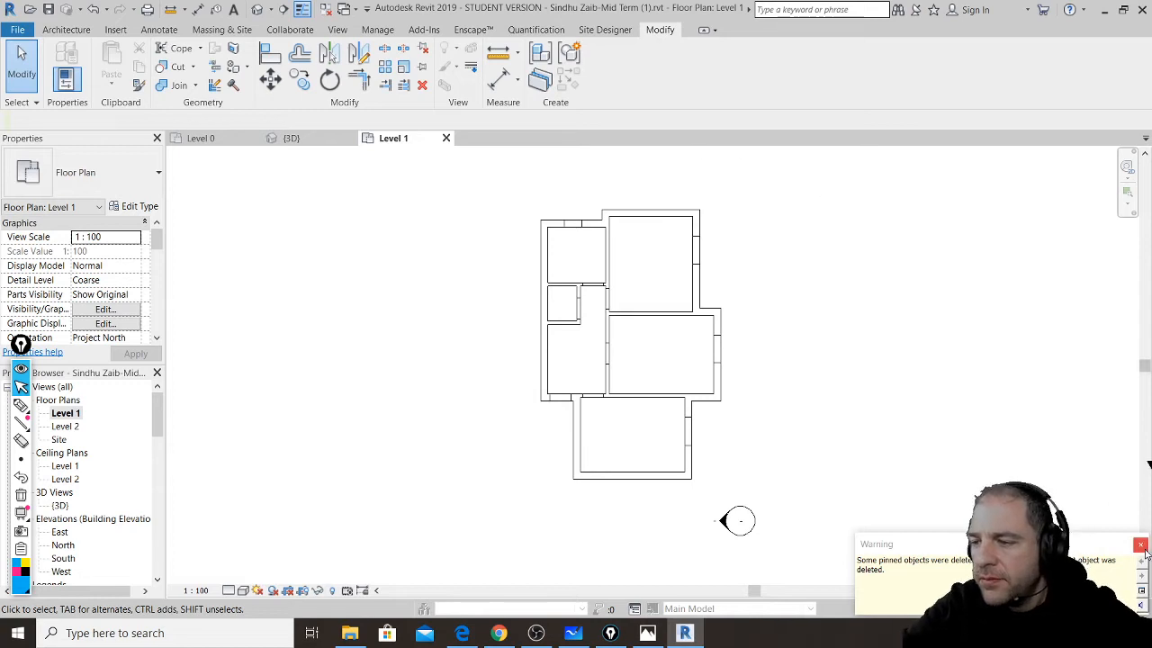
{"action": "left_click", "coordinate": [612, 314]}
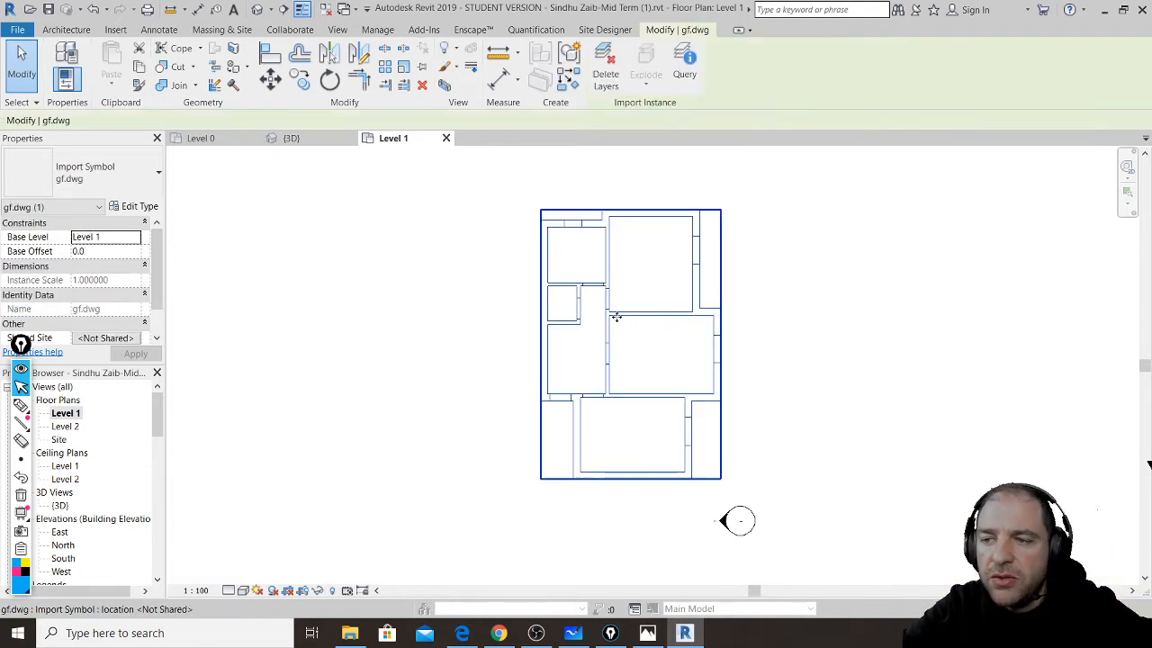
{"action": "left_click_drag", "start_coordinate": [611, 314], "coordinate": [450, 316]}
{"action": "scroll", "coordinate": [419, 326], "scroll_direction": "up", "scroll_amount": 2}
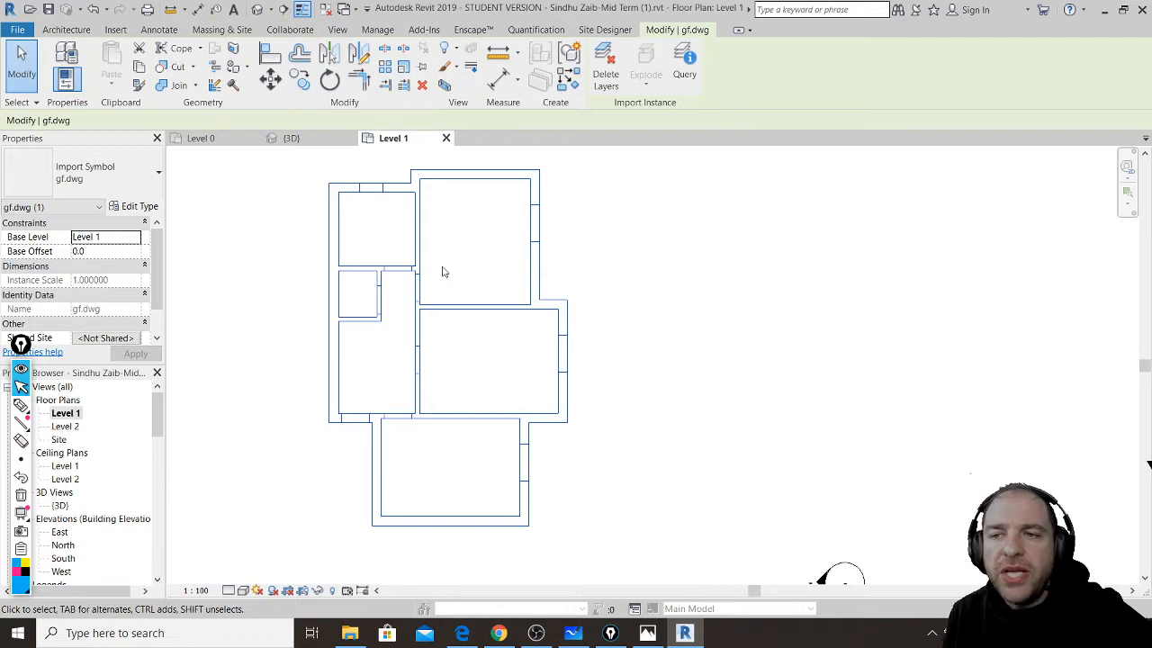
- Start the Architecture Wall tool and open the Location Line dropdown in the Options Bar
{"action": "left_click", "coordinate": [66, 31]}
{"action": "left_click", "coordinate": [61, 63]}
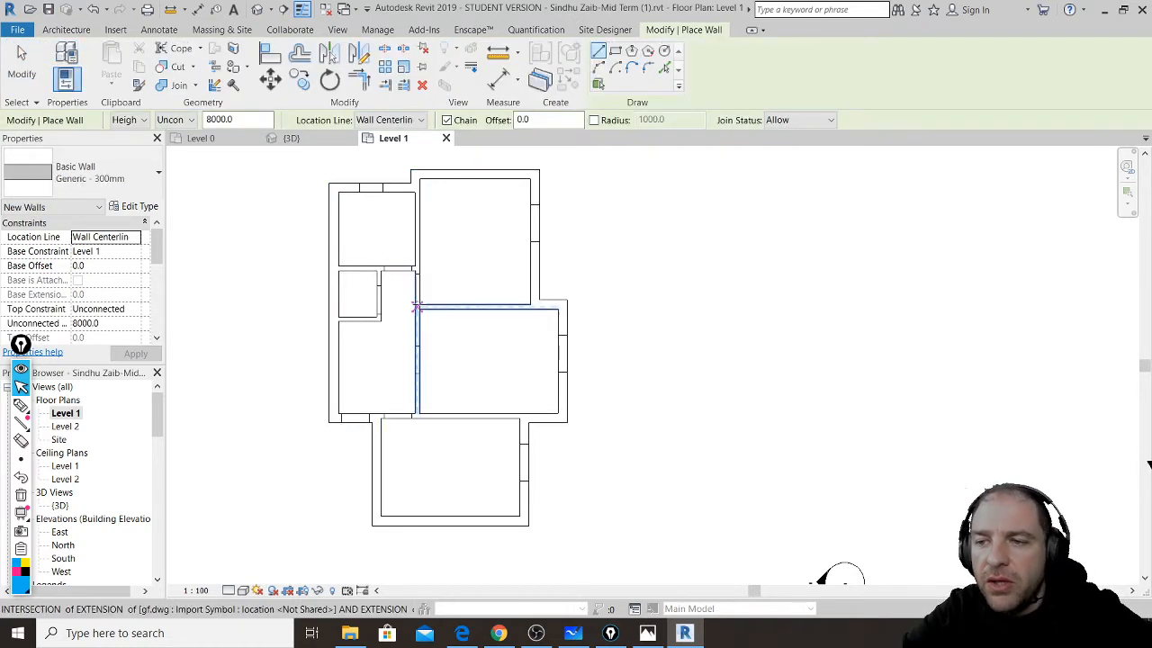
{"action": "scroll", "coordinate": [459, 308], "scroll_direction": "up", "scroll_amount": 2}
{"action": "scroll", "coordinate": [458, 307], "scroll_direction": "up", "scroll_amount": 3}
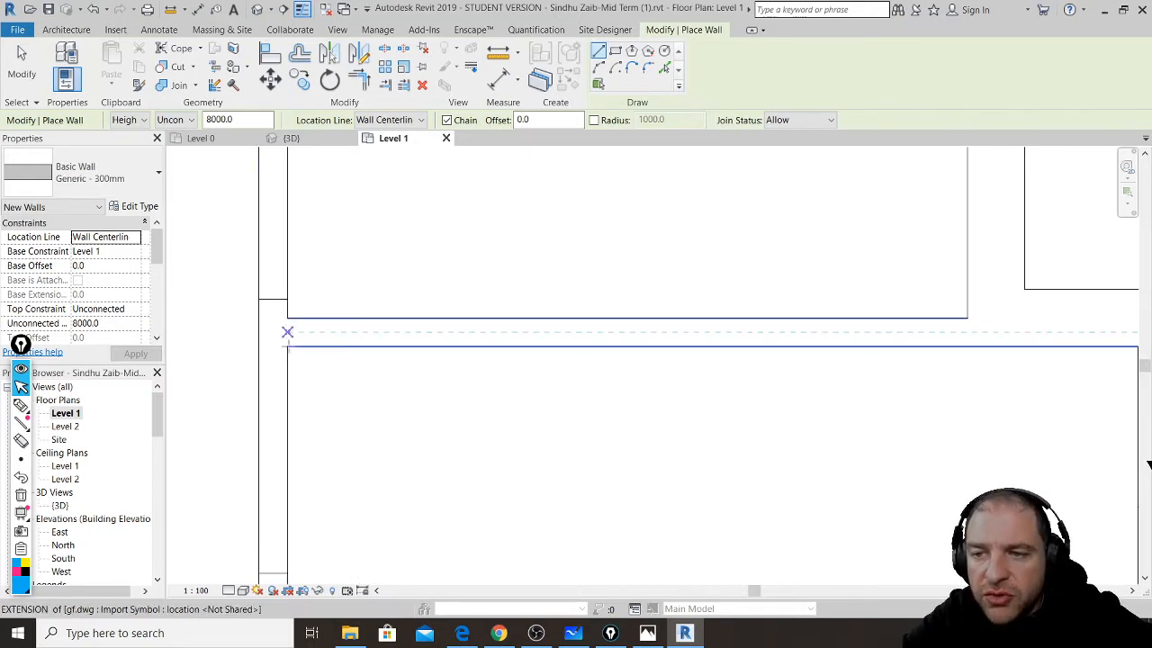
{"action": "scroll", "coordinate": [287, 332], "scroll_direction": "down", "scroll_amount": 2}
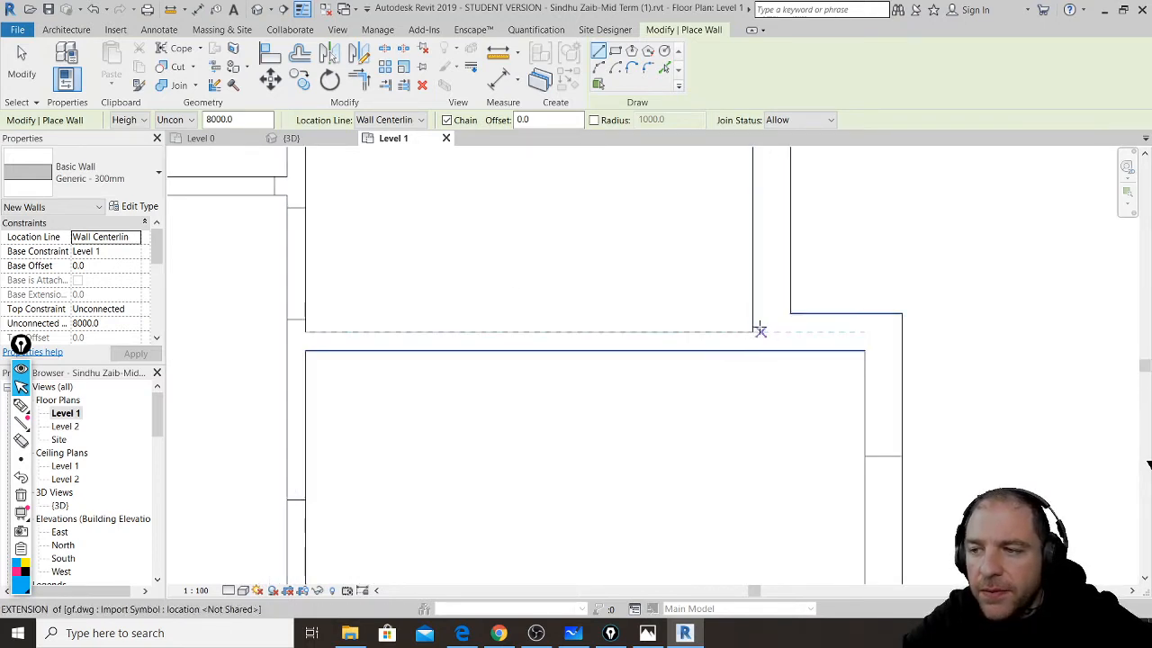
{"action": "left_click", "coordinate": [419, 120]}
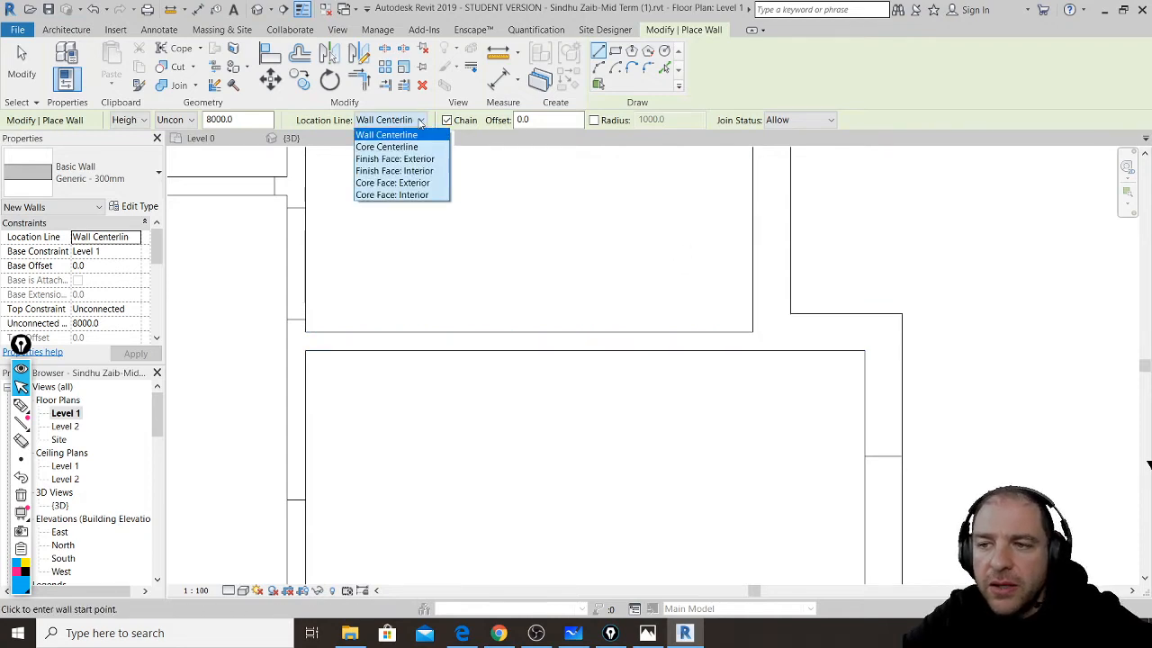
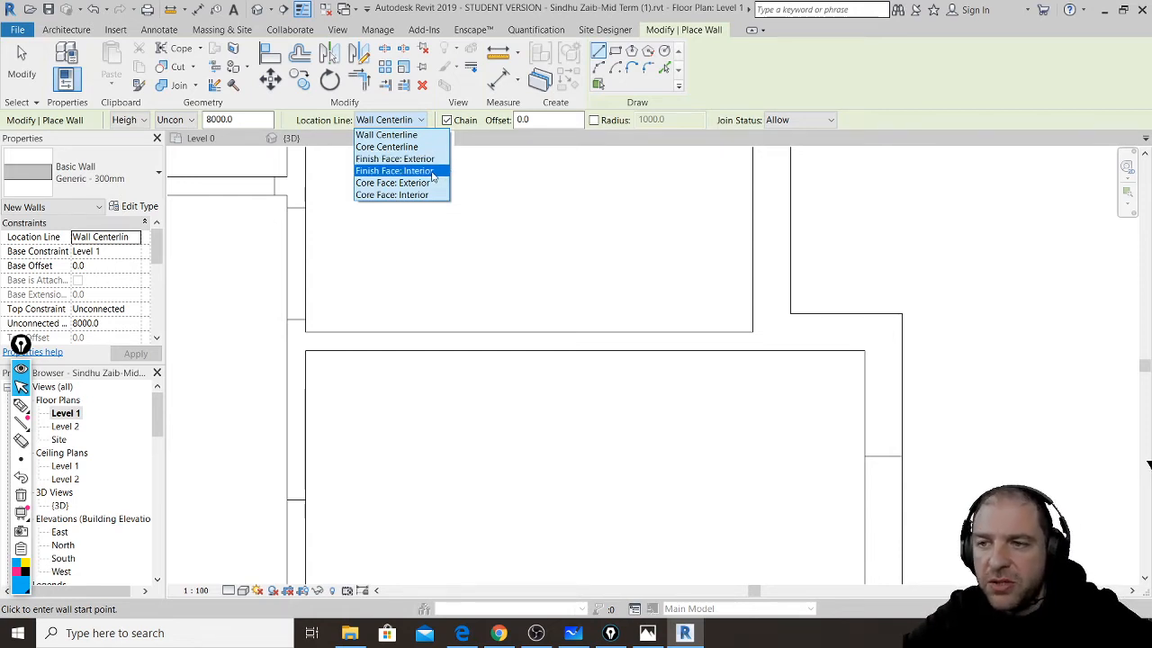
- Set the new wall's Location Line to Finish Face: Interior
{"action": "left_click", "coordinate": [432, 171]}
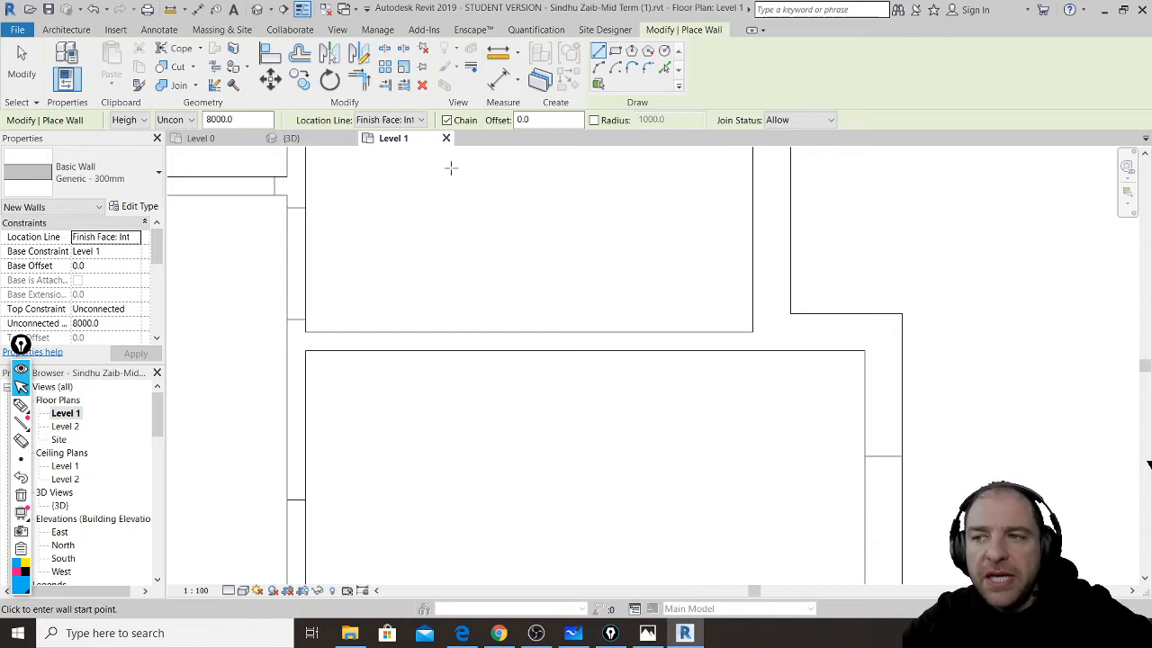
{"action": "middle_click_drag", "start_coordinate": [555, 192], "coordinate": [550, 297]}
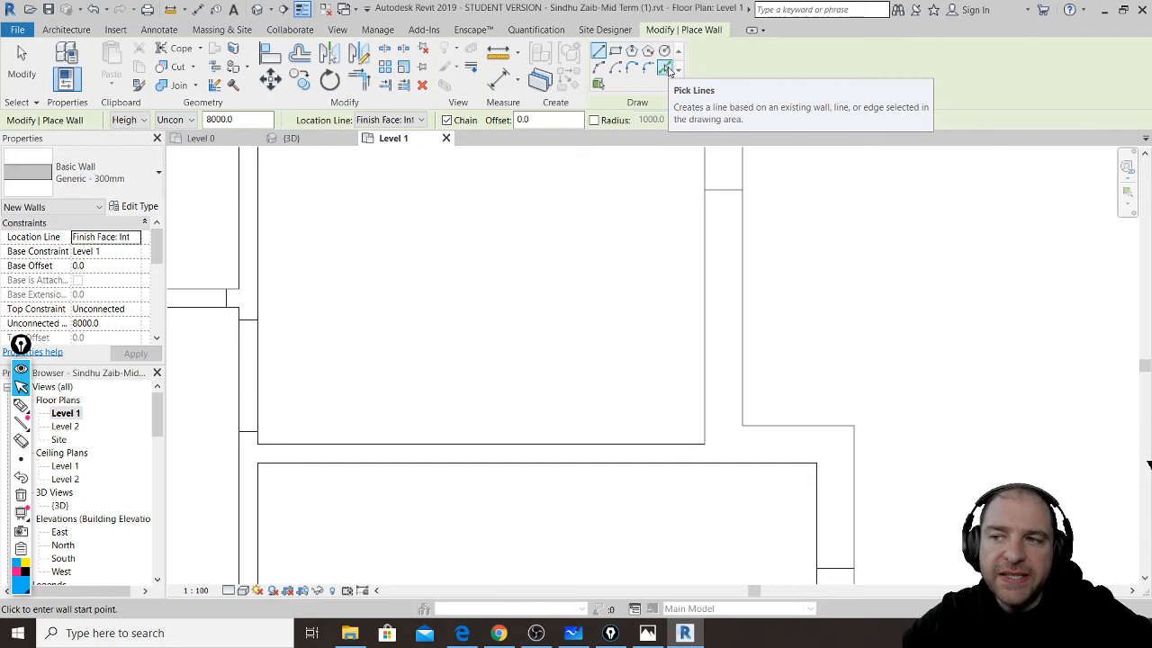
- Use Pick Lines to place a 300mm wall on the imported plan's top room line, then end the Wall command
{"action": "left_click", "coordinate": [665, 70]}
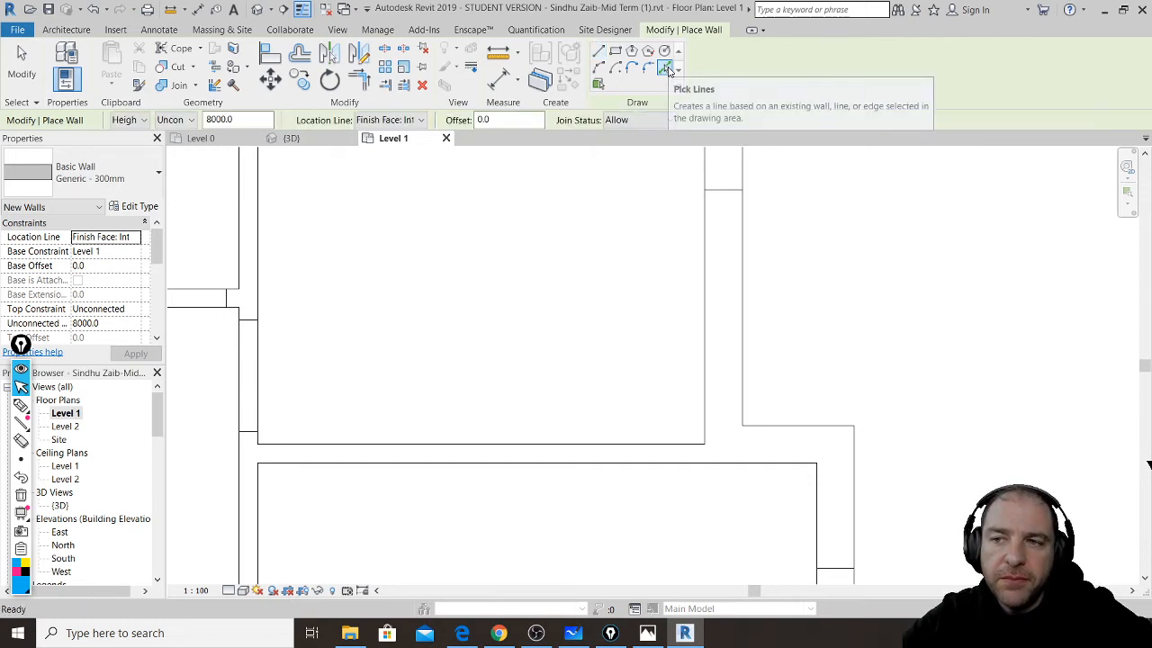
{"action": "scroll", "coordinate": [651, 306], "scroll_direction": "down", "scroll_amount": 3}
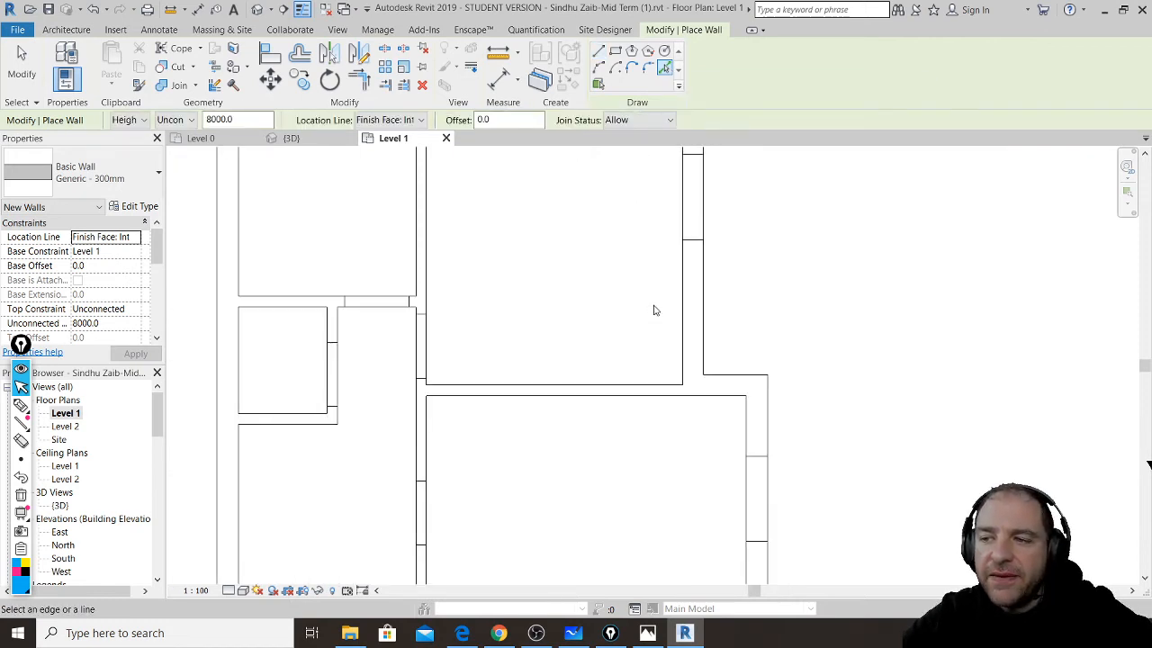
{"action": "scroll", "coordinate": [654, 311], "scroll_direction": "down", "scroll_amount": 3}
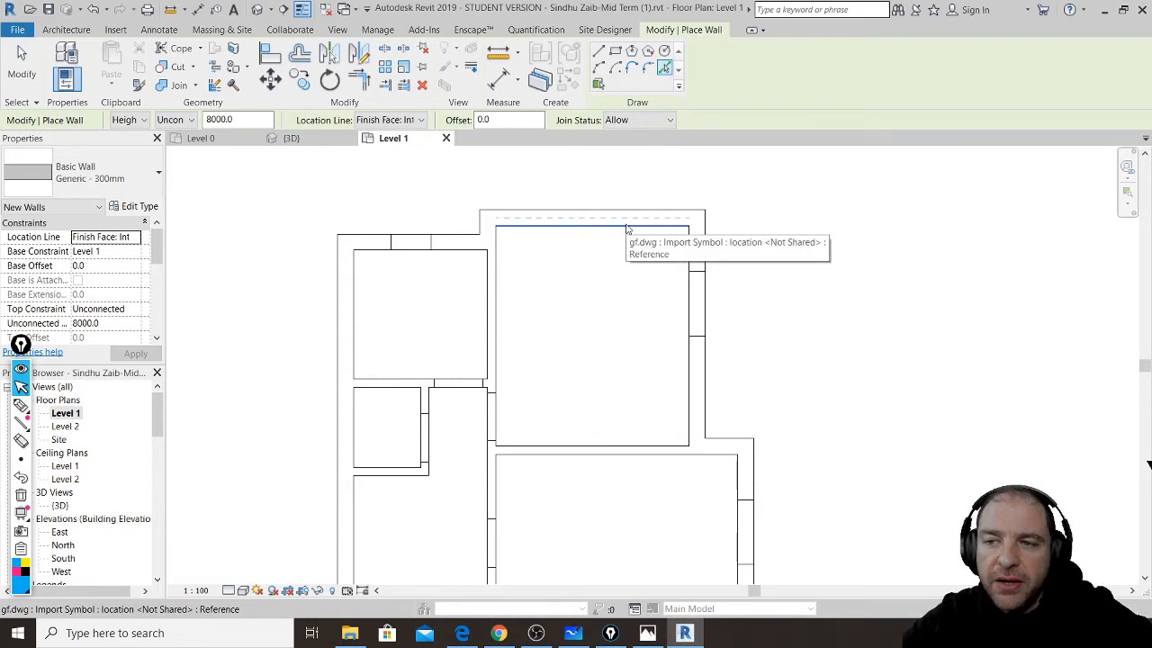
{"action": "left_click", "coordinate": [627, 230]}
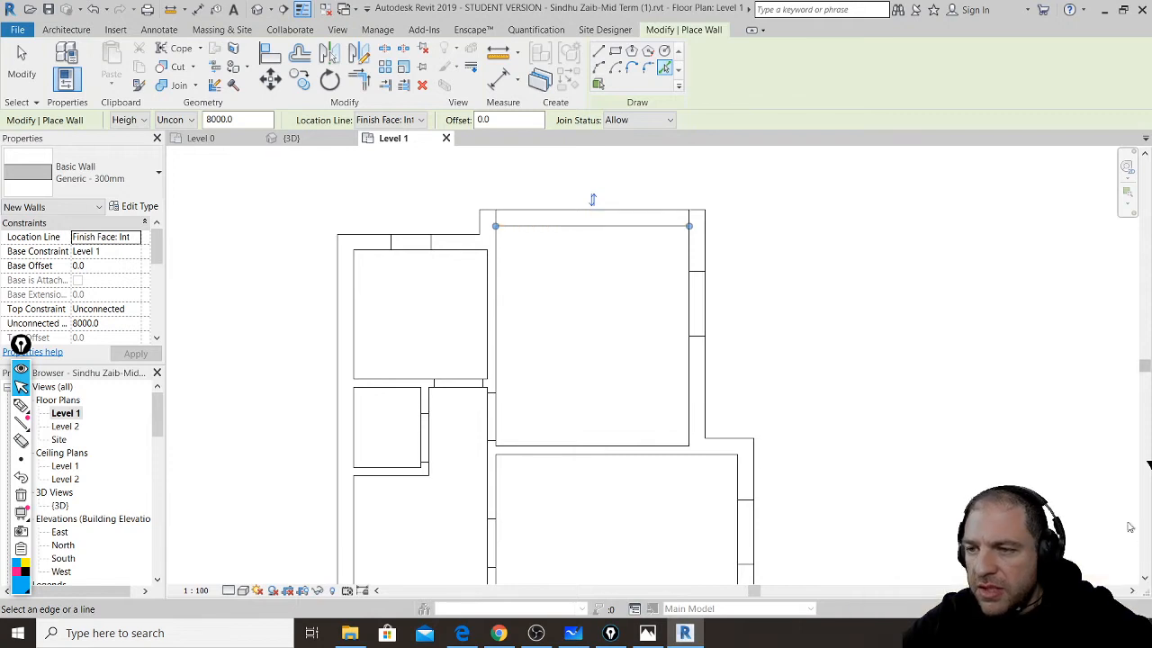
{"action": "scroll", "coordinate": [740, 235], "scroll_direction": "down", "scroll_amount": 1}
{"action": "scroll", "coordinate": [740, 235], "scroll_direction": "down", "scroll_amount": 2}
{"action": "key", "text": "Escape"}
{"action": "key", "text": "Escape"}
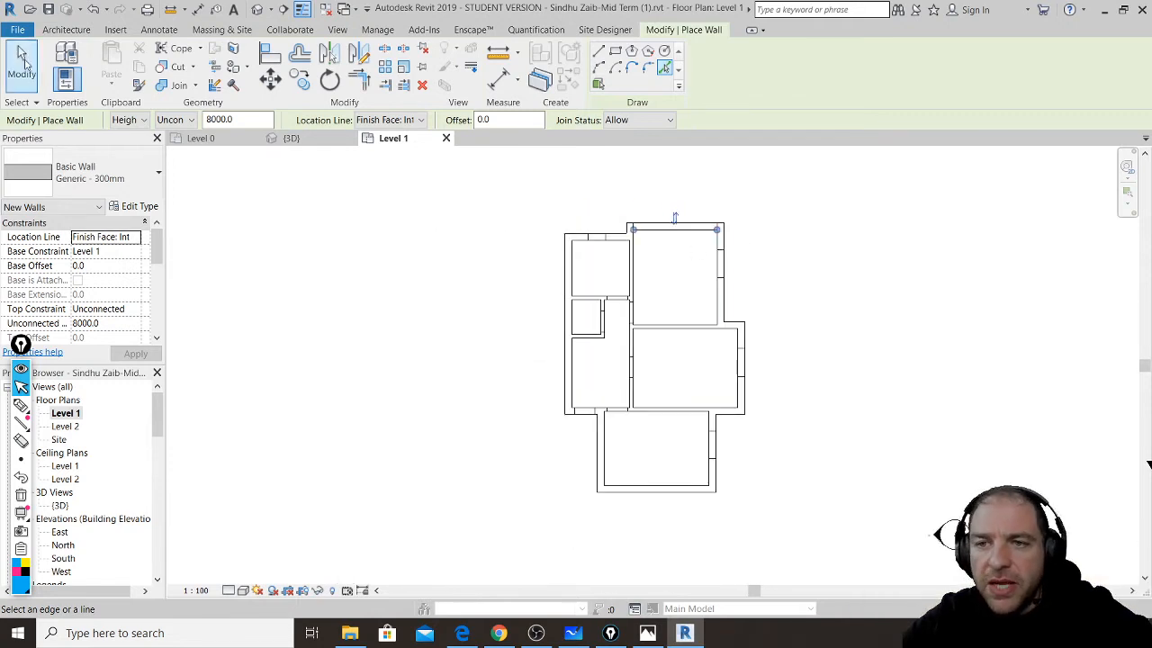
- In the 3D view, delete the old walls, windows and upper floor elements and dismiss the warning
{"action": "left_click", "coordinate": [258, 9]}
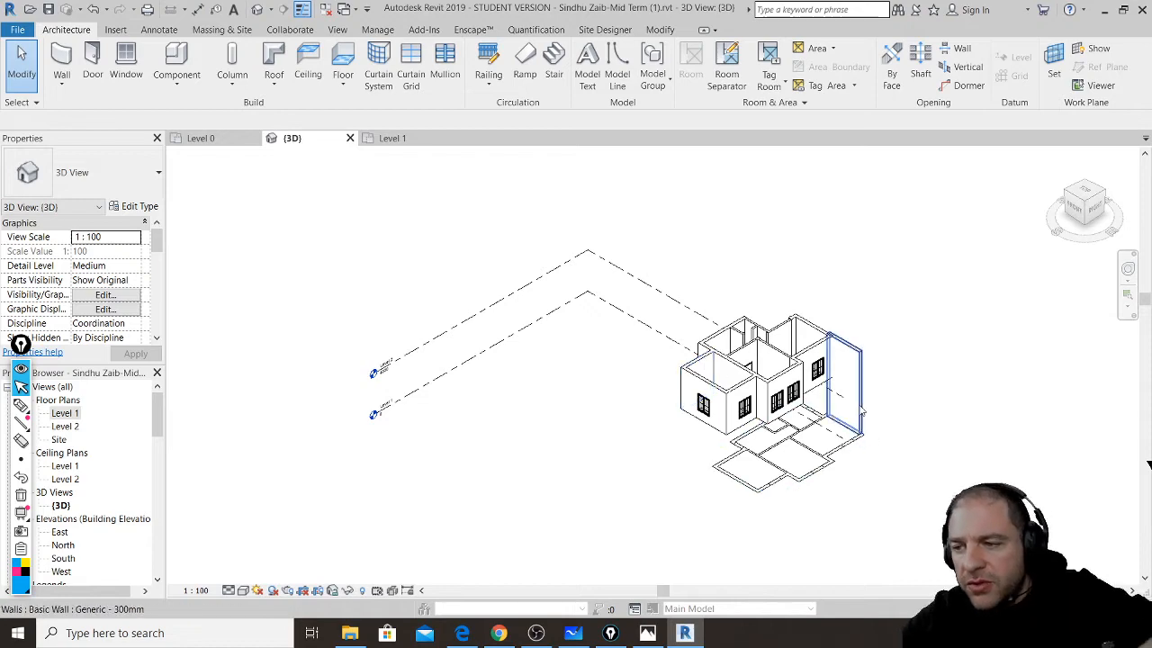
{"action": "middle_click_drag", "start_coordinate": [871, 441], "coordinate": [905, 224], "text": "shift"}
{"action": "left_click_drag", "start_coordinate": [926, 284], "coordinate": [641, 370]}
{"action": "key", "text": "Delete"}
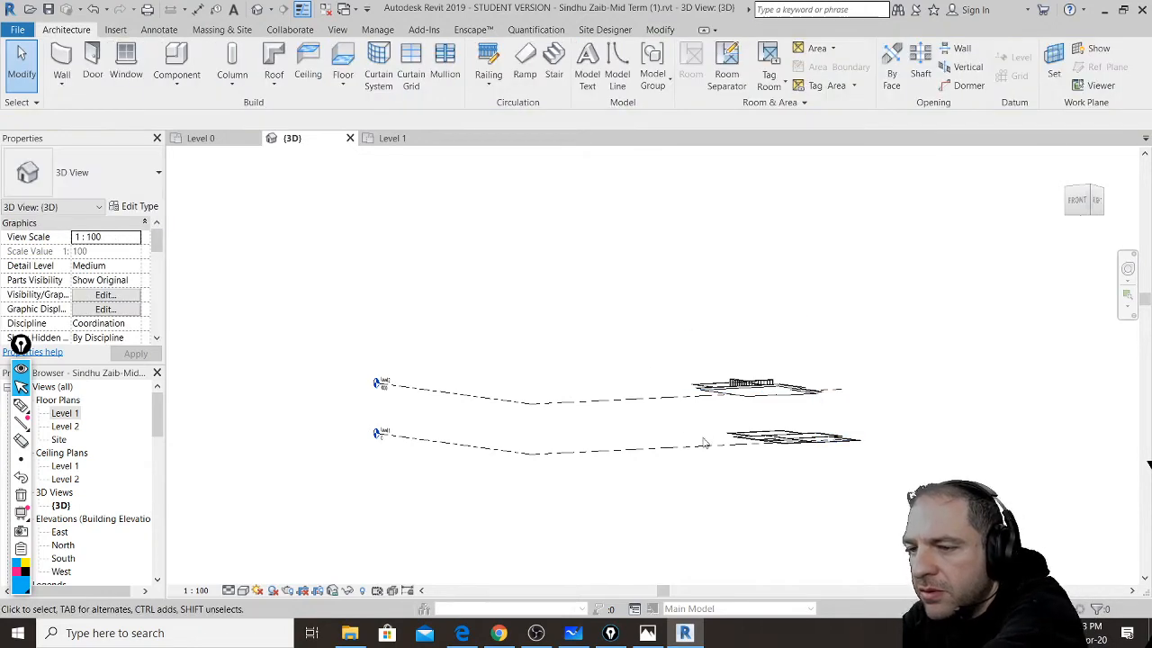
{"action": "left_click_drag", "start_coordinate": [678, 429], "coordinate": [882, 329]}
{"action": "key", "text": "Delete"}
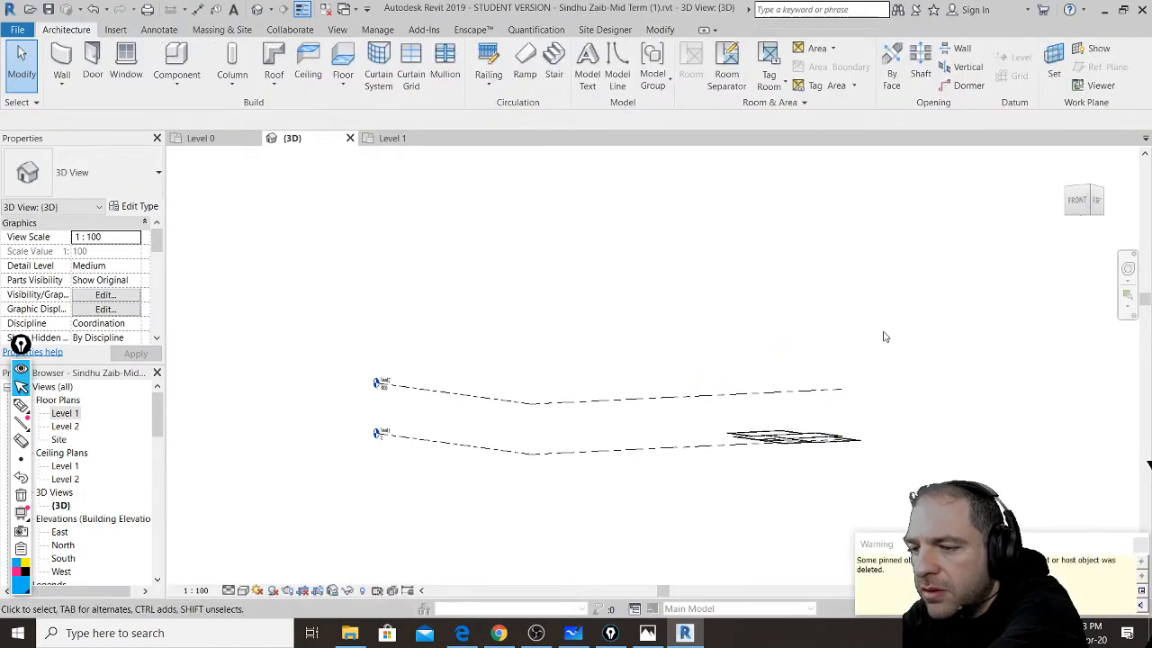
{"action": "left_click", "coordinate": [1140, 545]}
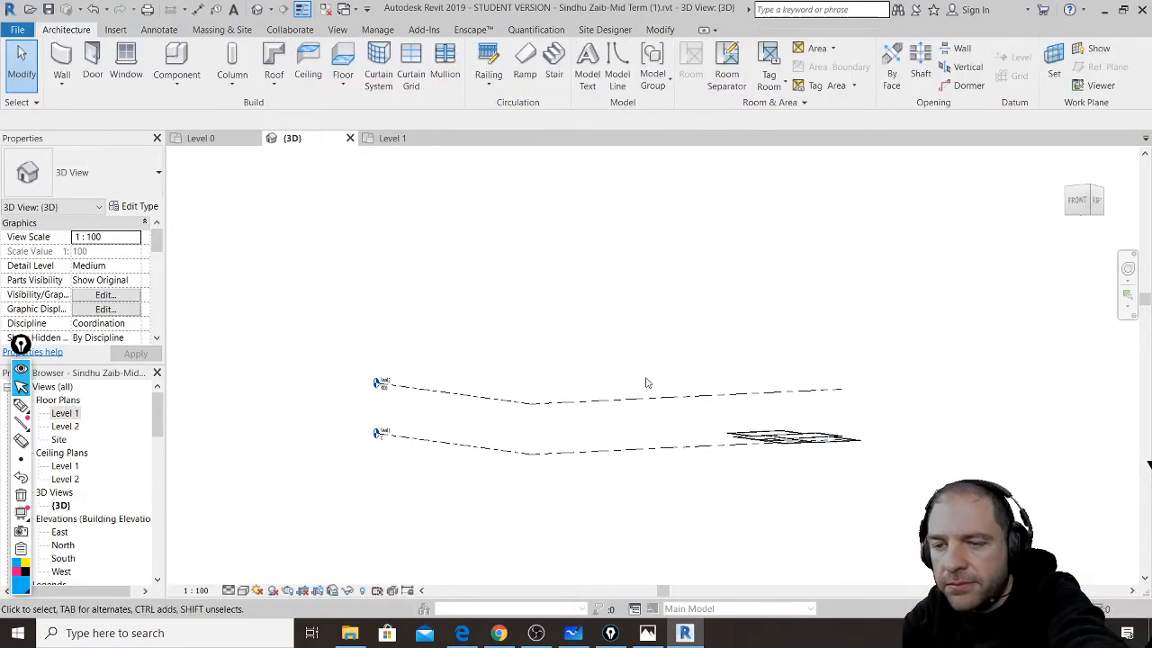
- Return to the Level 1 floor plan
{"action": "double_click", "coordinate": [72, 415]}
{"action": "scroll", "coordinate": [682, 216], "scroll_direction": "down", "scroll_amount": 1}
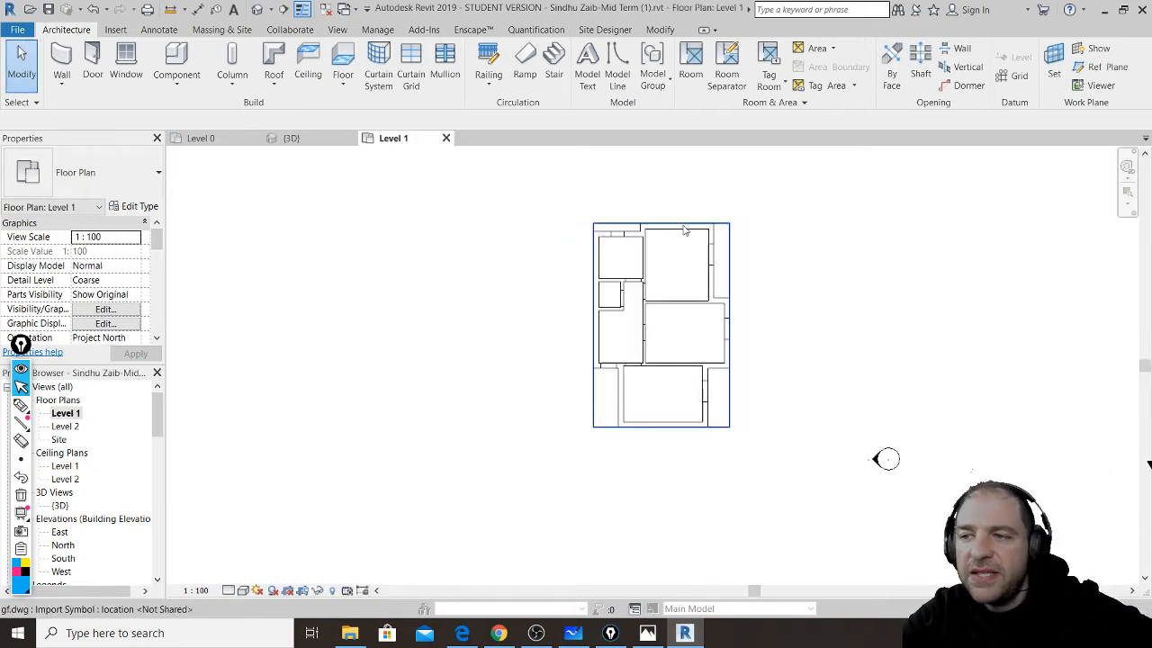
{"action": "scroll", "coordinate": [489, 214], "scroll_direction": "up", "scroll_amount": 1}
- Trace walls with Pick Lines along the top room edge, its right edge and the lower room's top edge
{"action": "left_click", "coordinate": [61, 63]}
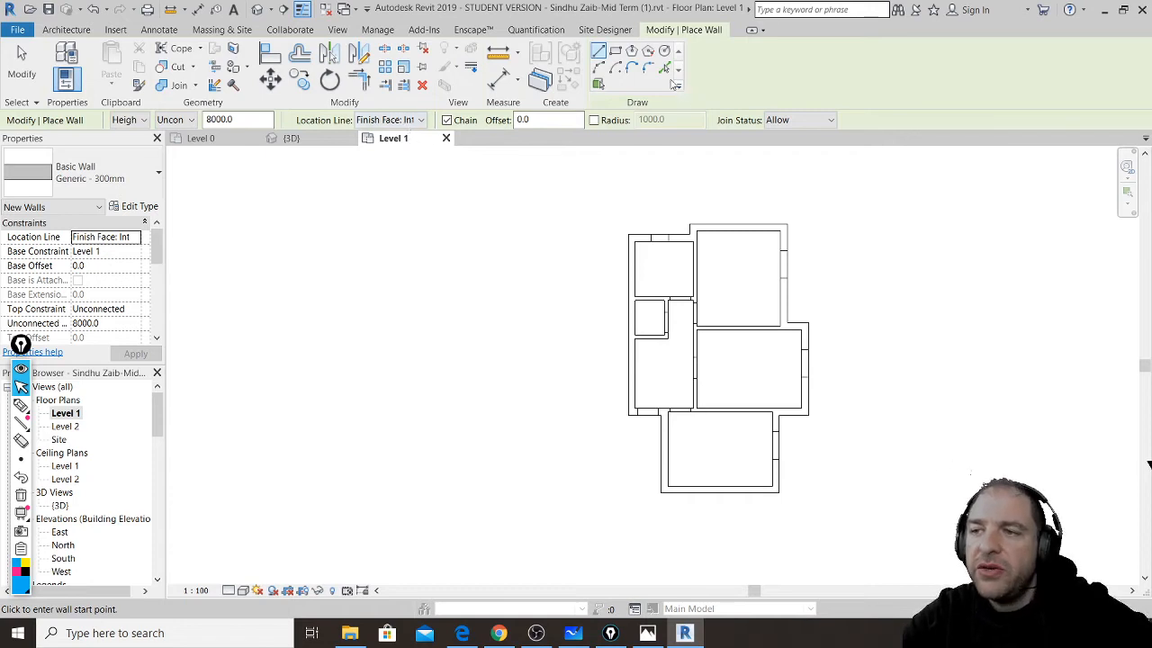
{"action": "left_click", "coordinate": [664, 68]}
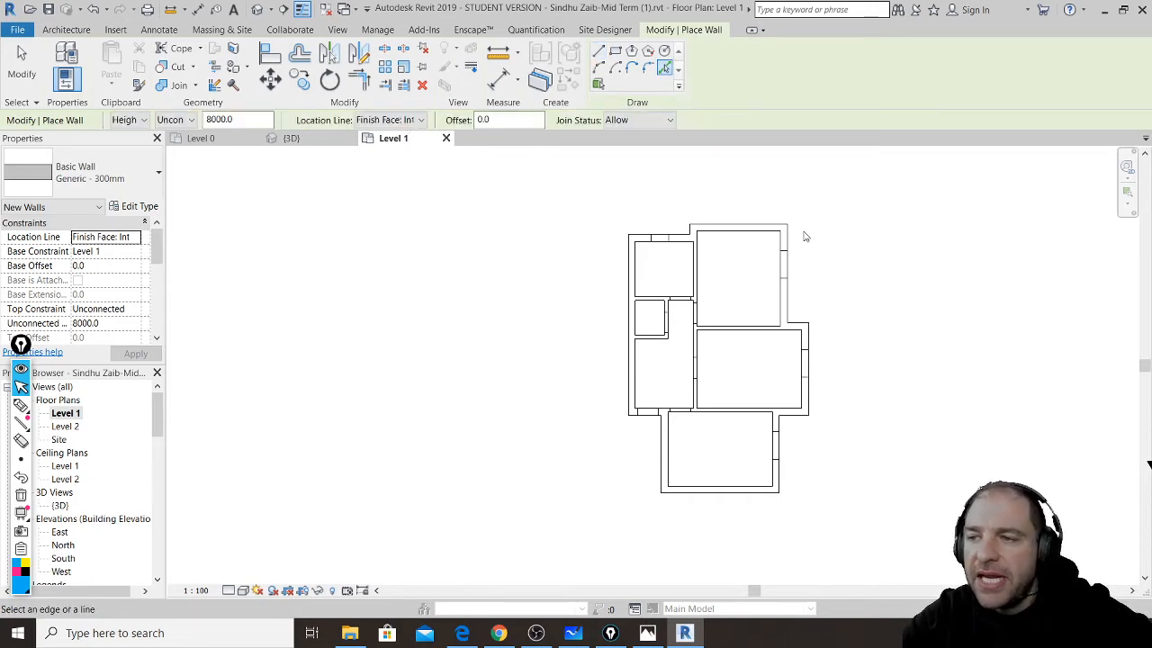
{"action": "scroll", "coordinate": [793, 221], "scroll_direction": "down", "scroll_amount": 2}
{"action": "scroll", "coordinate": [793, 227], "scroll_direction": "up", "scroll_amount": 6}
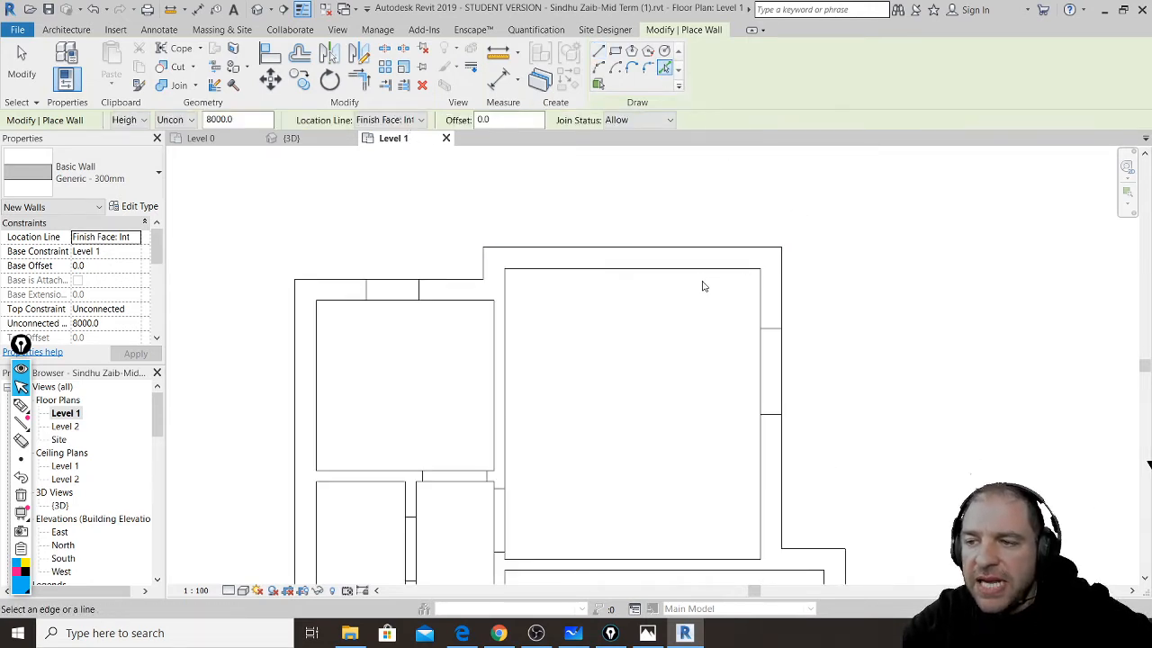
{"action": "left_click", "coordinate": [698, 270]}
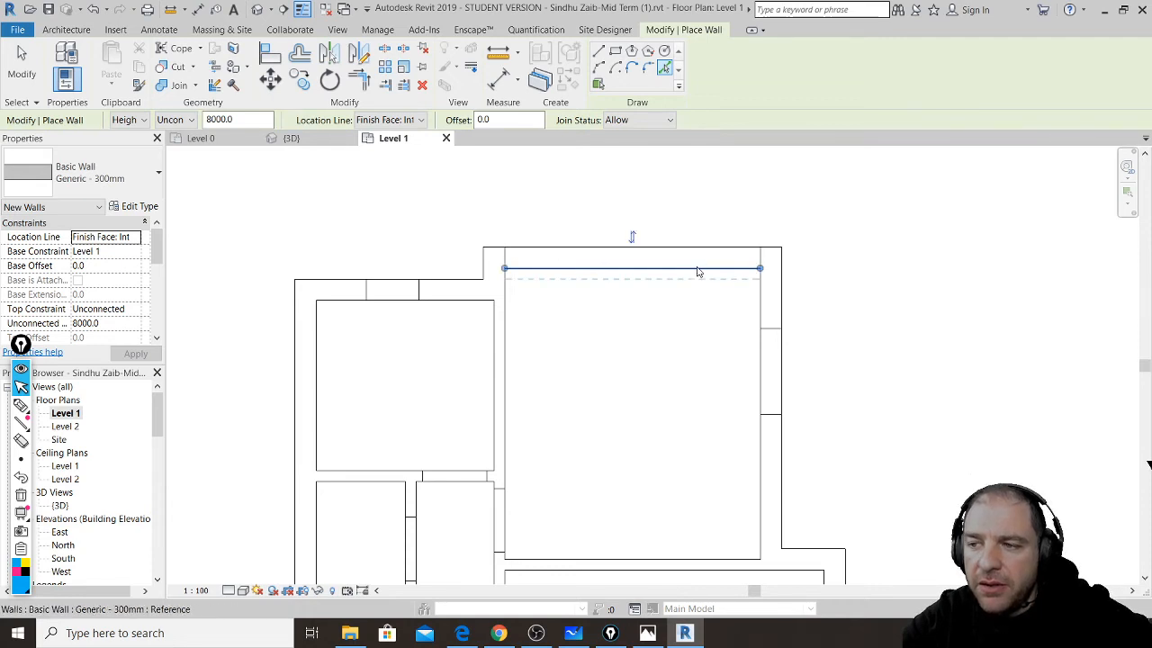
{"action": "left_click", "coordinate": [765, 303]}
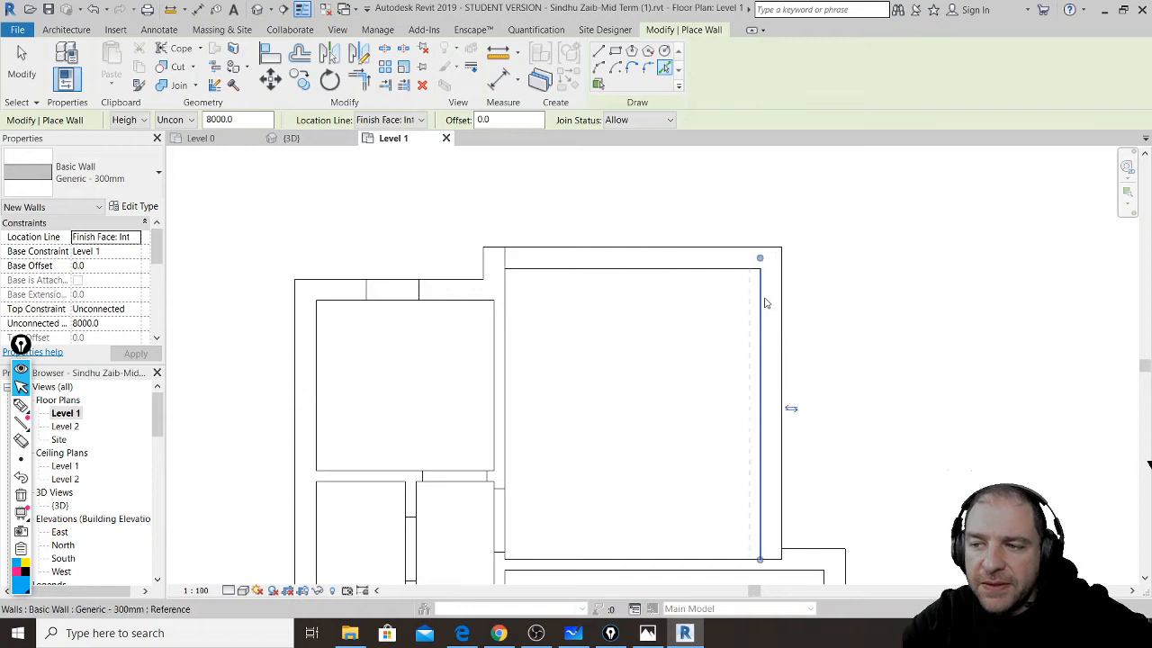
{"action": "middle_click_drag", "start_coordinate": [874, 448], "coordinate": [815, 226]}
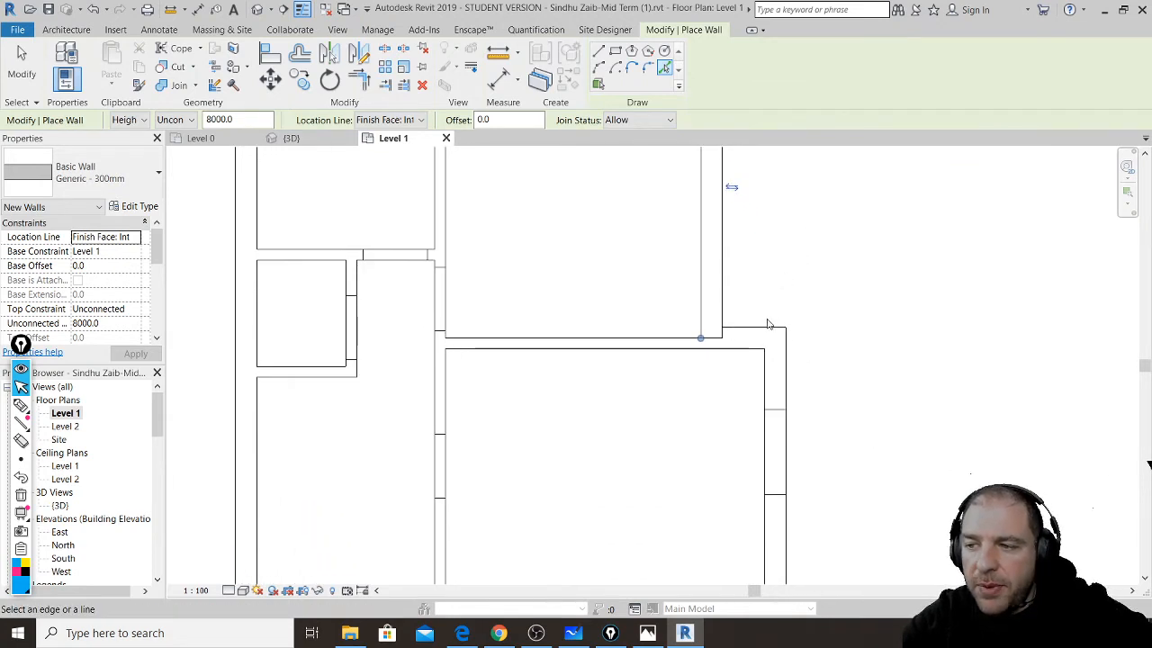
{"action": "left_click", "coordinate": [760, 350]}
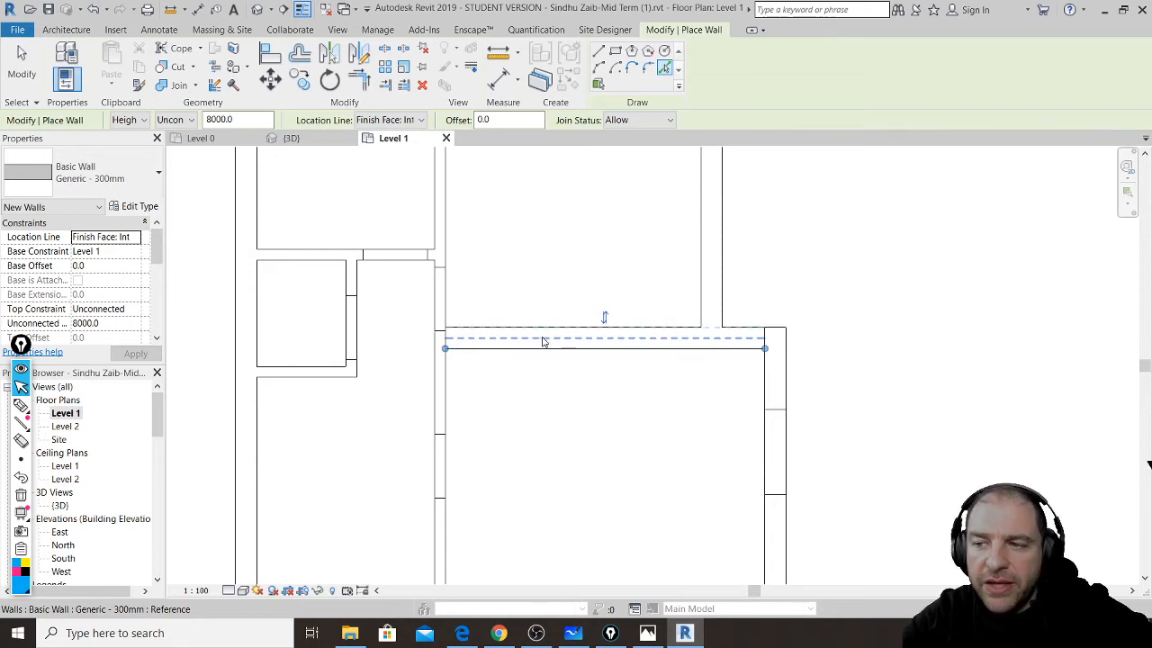
- Trace walls along the next rooms' bottom, right, bottom and left inner lines
{"action": "middle_click_drag", "start_coordinate": [1002, 382], "coordinate": [990, 296]}
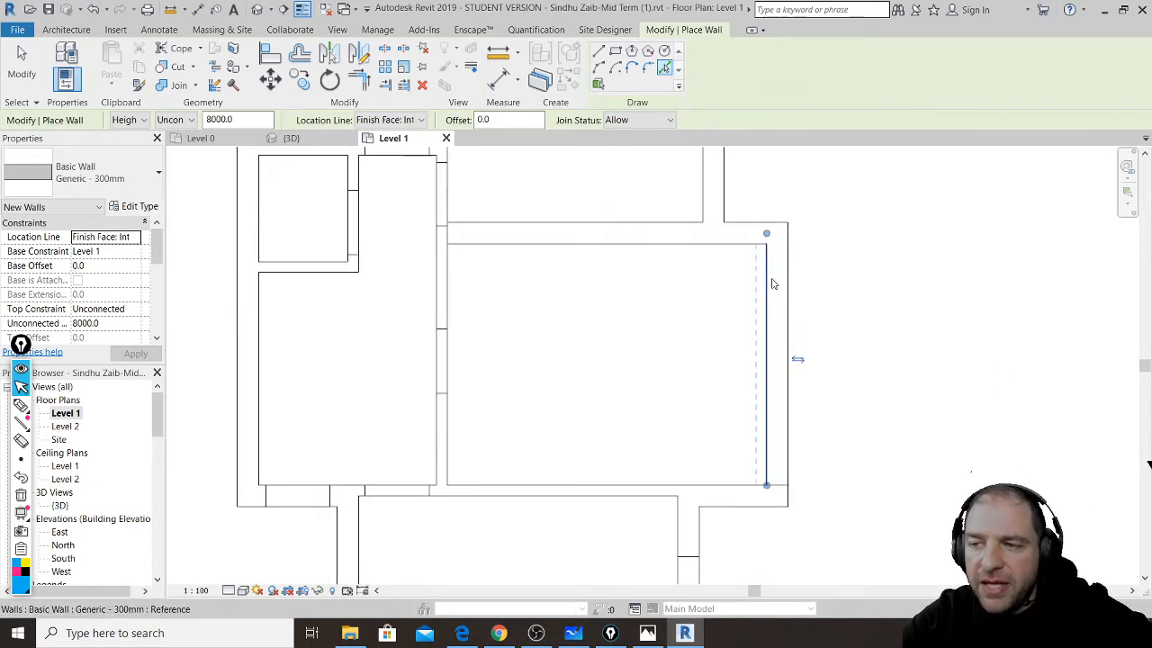
{"action": "middle_click_drag", "start_coordinate": [837, 460], "coordinate": [903, 319]}
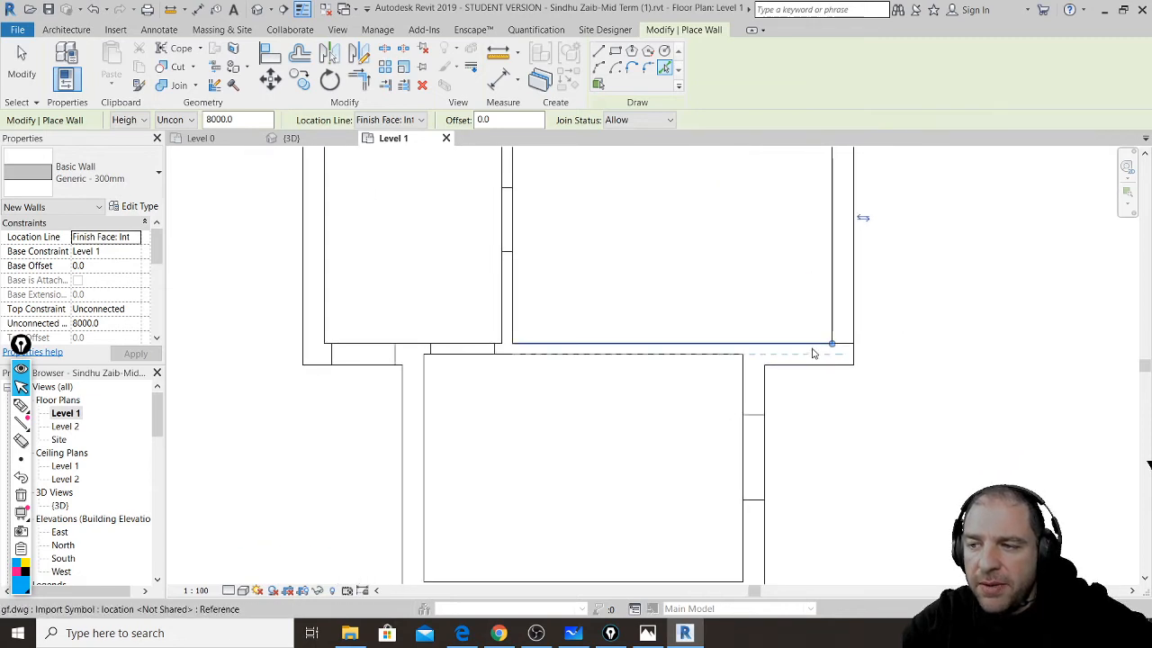
{"action": "left_click", "coordinate": [811, 348]}
{"action": "left_click", "coordinate": [746, 394]}
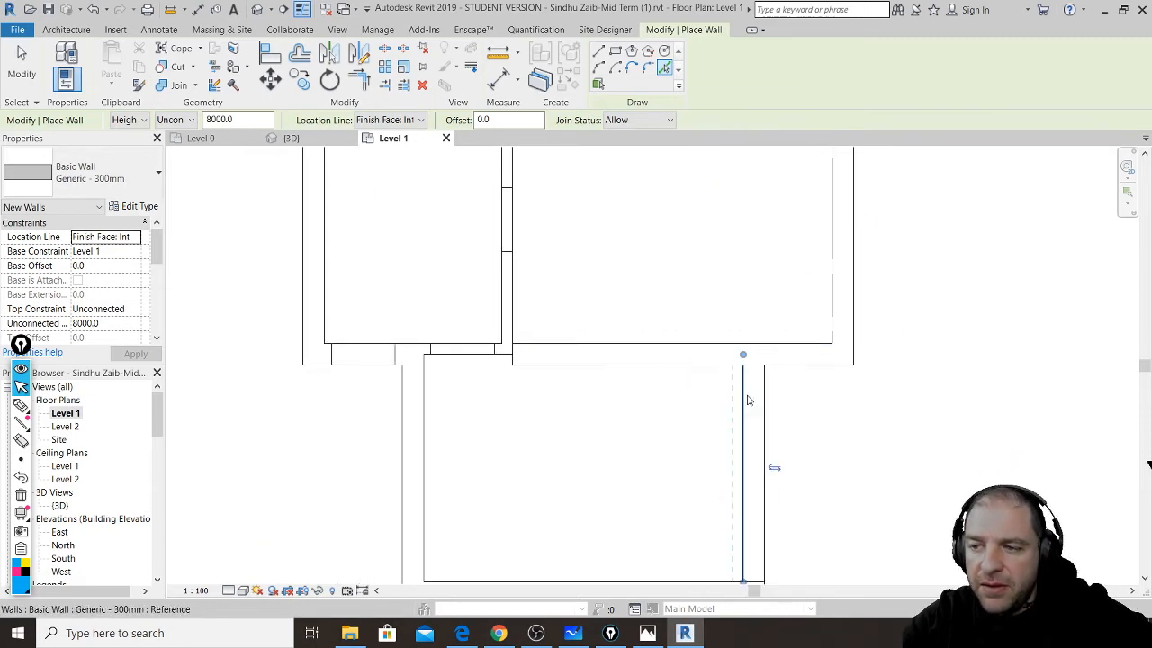
{"action": "middle_click_drag", "start_coordinate": [799, 458], "coordinate": [968, 318]}
{"action": "left_click", "coordinate": [879, 441]}
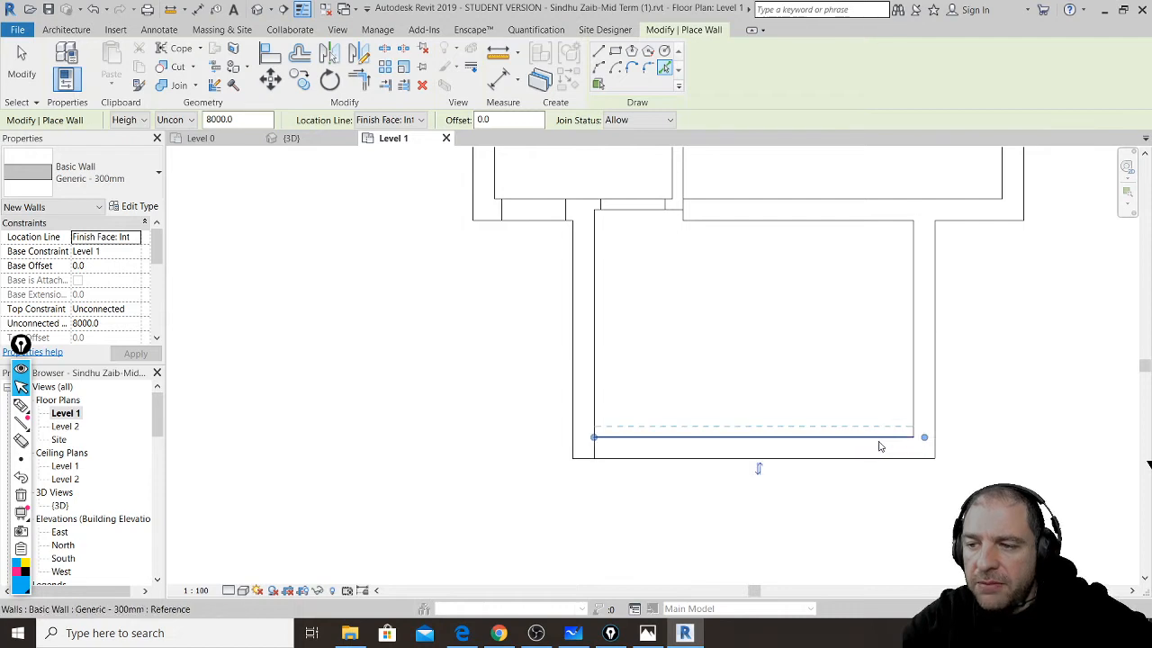
{"action": "left_click", "coordinate": [596, 405]}
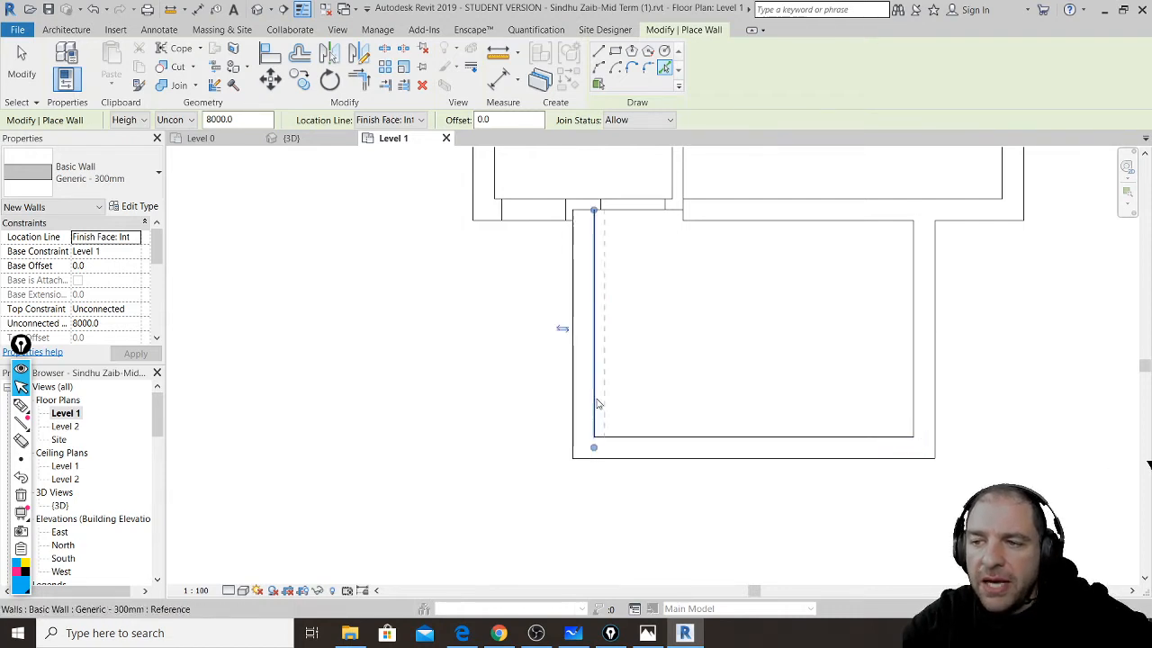
- Trace the horizontal inner edge and the small room's top edge, then end the Wall command
{"action": "middle_click_drag", "start_coordinate": [517, 322], "coordinate": [543, 508]}
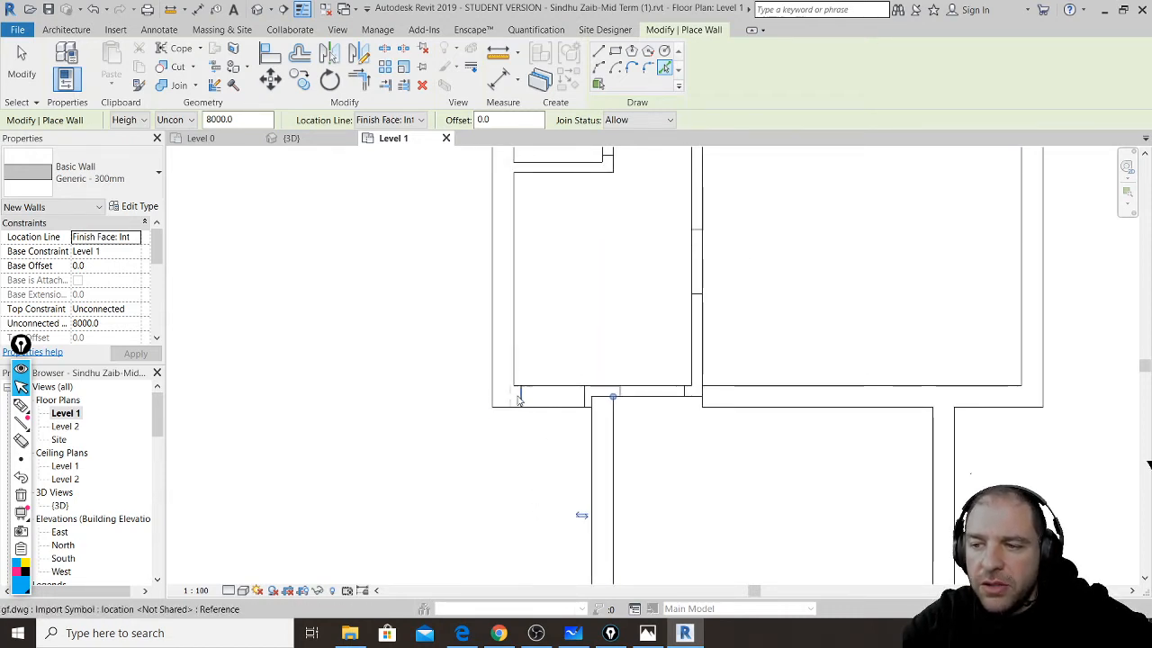
{"action": "scroll", "coordinate": [518, 396], "scroll_direction": "down", "scroll_amount": 2}
{"action": "scroll", "coordinate": [517, 396], "scroll_direction": "up", "scroll_amount": 4}
{"action": "scroll", "coordinate": [518, 396], "scroll_direction": "up", "scroll_amount": 2}
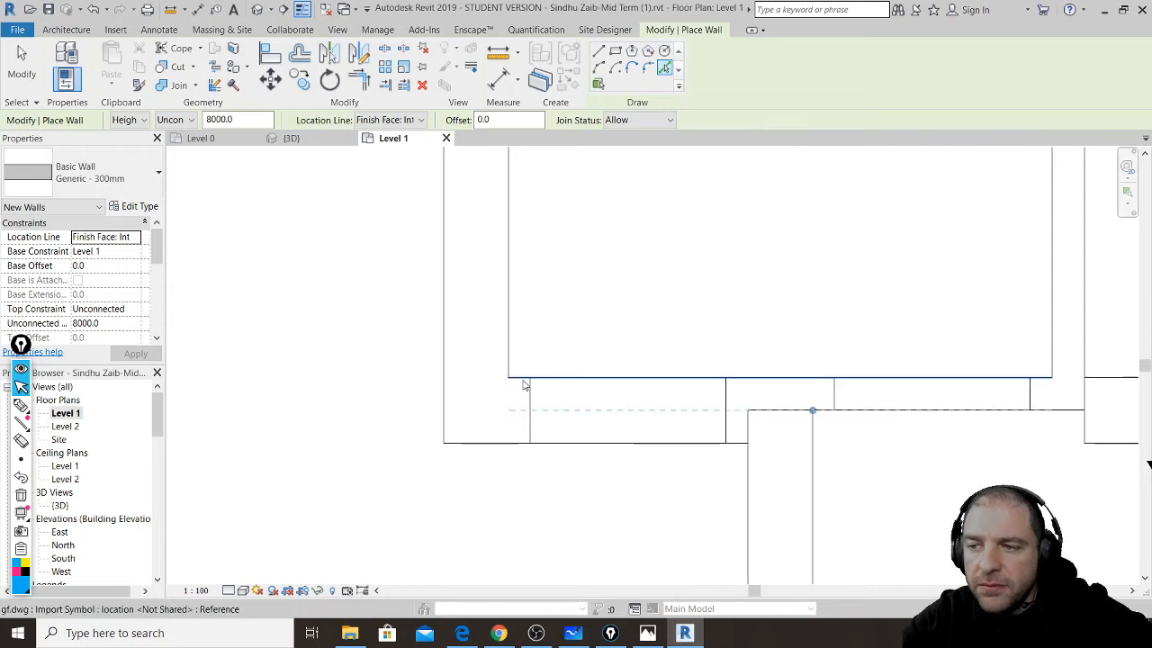
{"action": "left_click", "coordinate": [525, 385]}
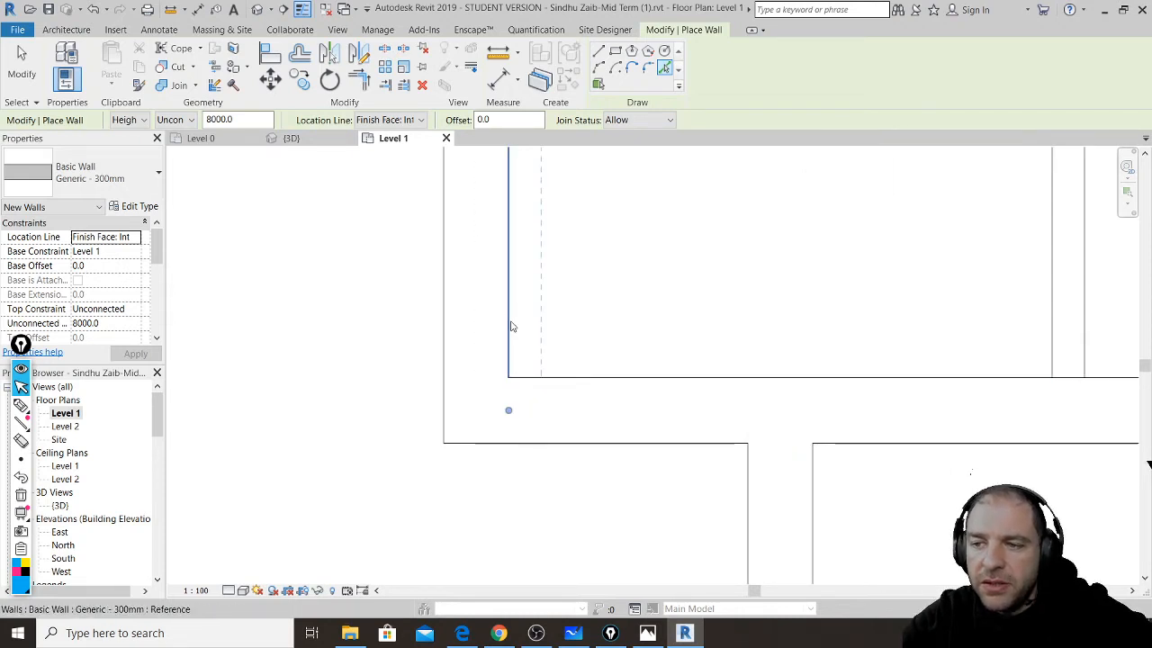
{"action": "scroll", "coordinate": [531, 480], "scroll_direction": "down", "scroll_amount": 2}
{"action": "scroll", "coordinate": [532, 494], "scroll_direction": "down", "scroll_amount": 3}
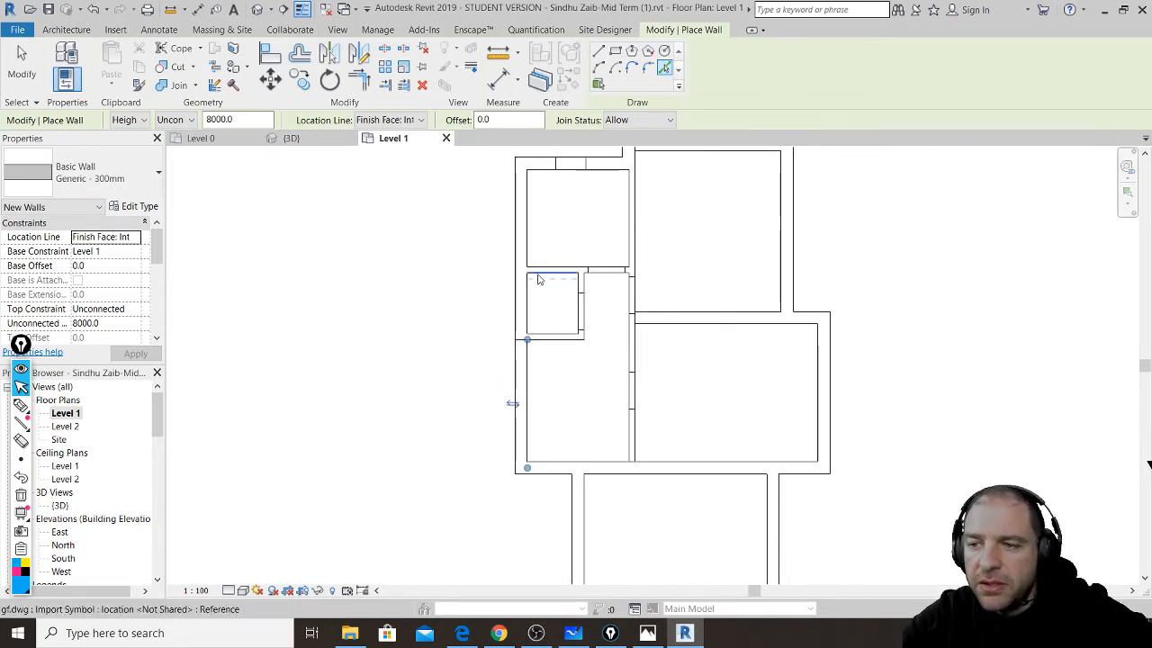
{"action": "left_click", "coordinate": [545, 170]}
{"action": "middle_click_drag", "start_coordinate": [589, 229], "coordinate": [553, 430]}
{"action": "scroll", "coordinate": [578, 355], "scroll_direction": "down", "scroll_amount": 2}
{"action": "scroll", "coordinate": [587, 359], "scroll_direction": "up", "scroll_amount": 6}
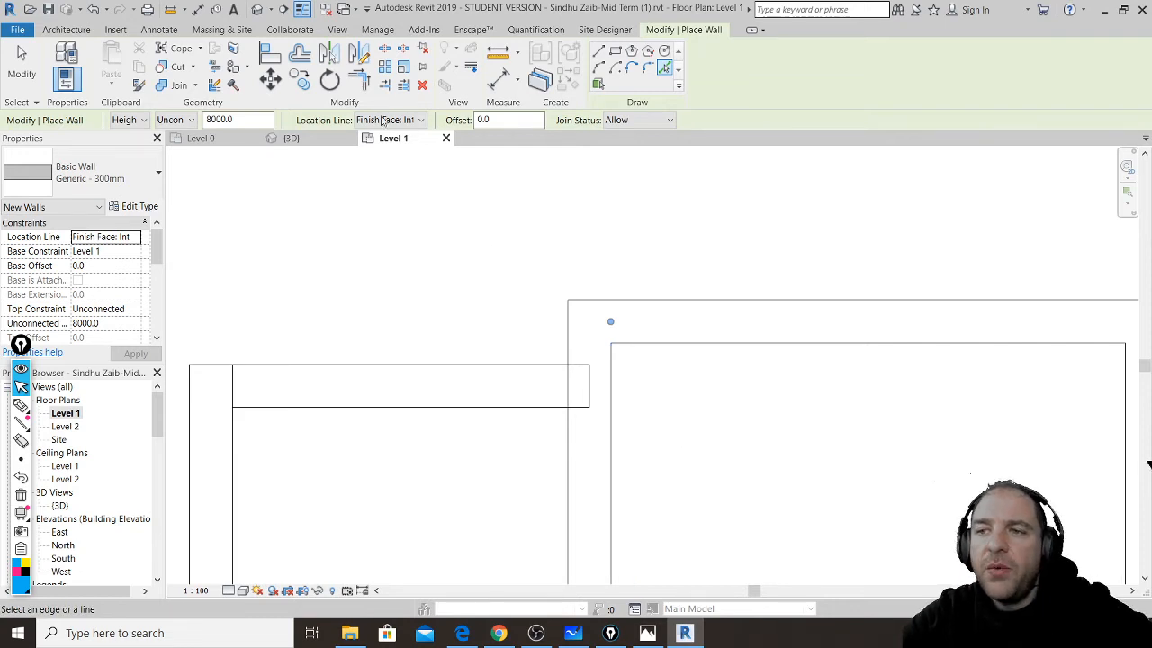
{"action": "key", "text": "Escape"}
{"action": "key", "text": "Escape"}
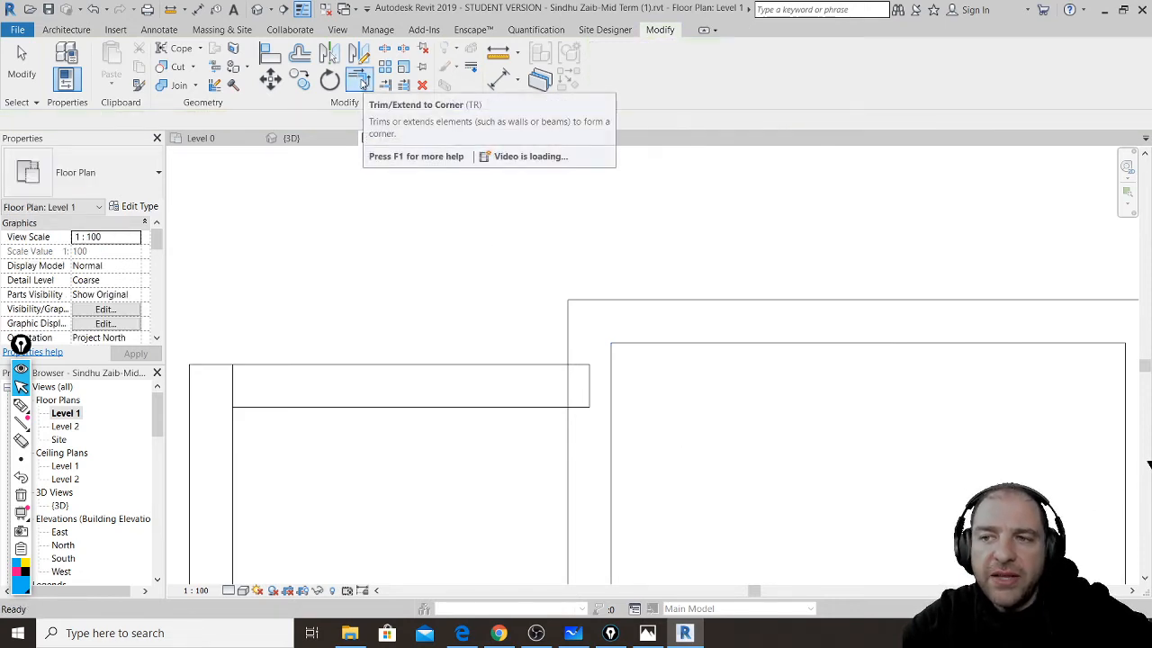
- Trim/Extend to Corner the top wall with the left and vertical walls, and the upper right wall with the horizontal wall
{"action": "left_click", "coordinate": [363, 83]}
{"action": "scroll", "coordinate": [392, 206], "scroll_direction": "down", "scroll_amount": 3}
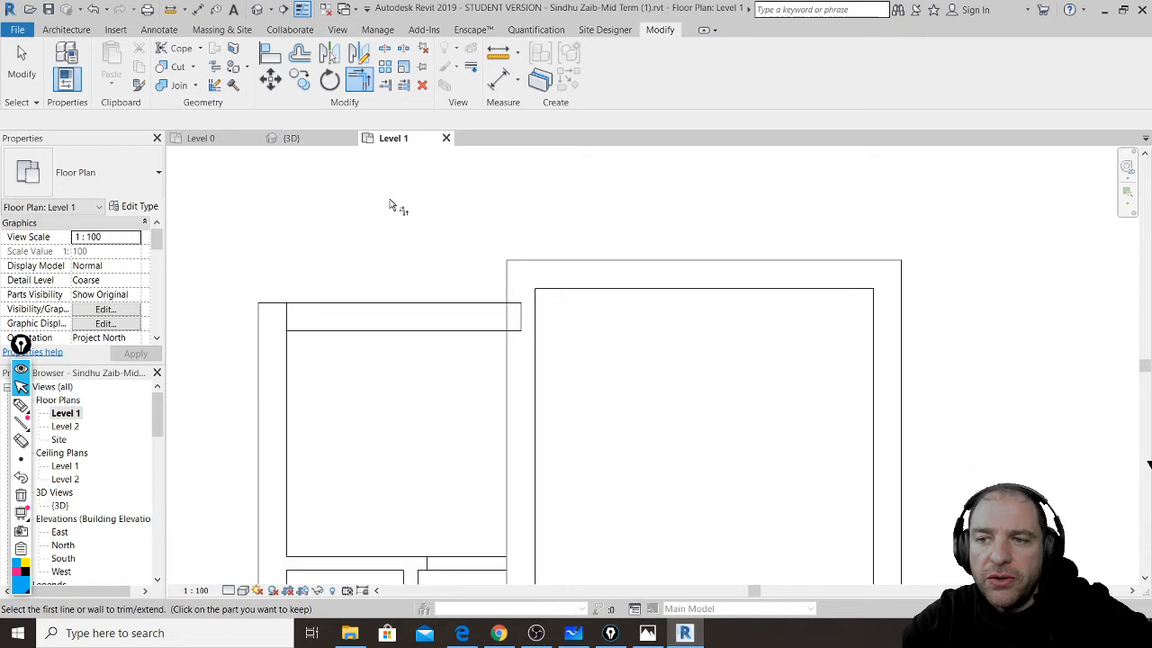
{"action": "left_click", "coordinate": [331, 317]}
{"action": "scroll", "coordinate": [343, 292], "scroll_direction": "down", "scroll_amount": 2}
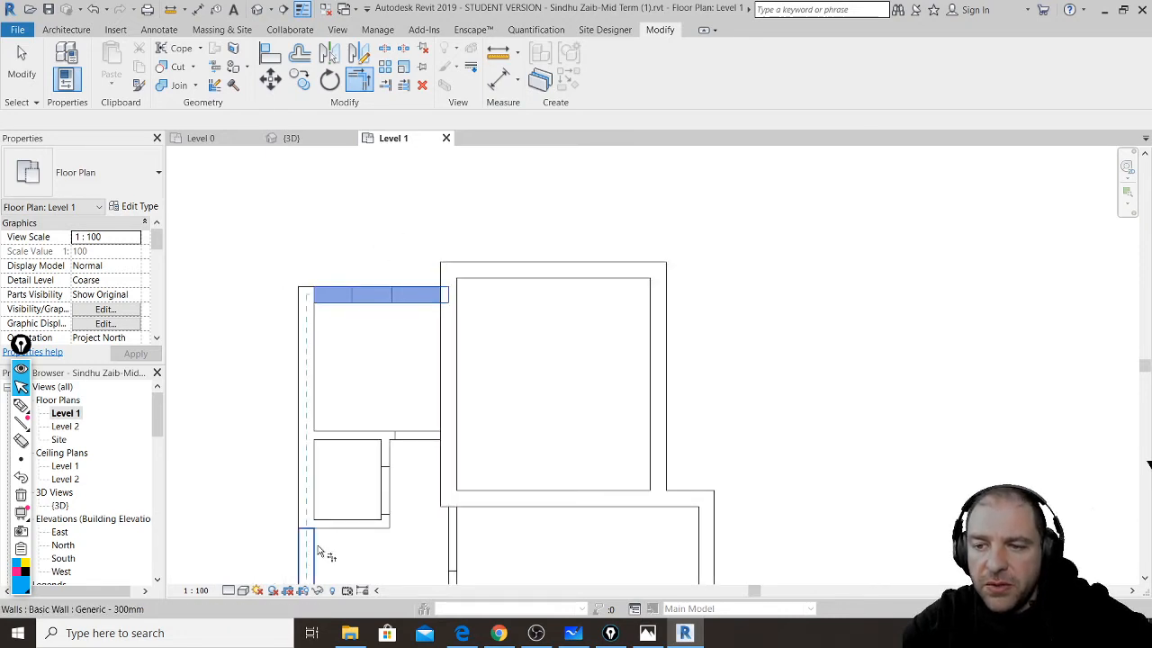
{"action": "left_click", "coordinate": [320, 551]}
{"action": "left_click", "coordinate": [430, 310]}
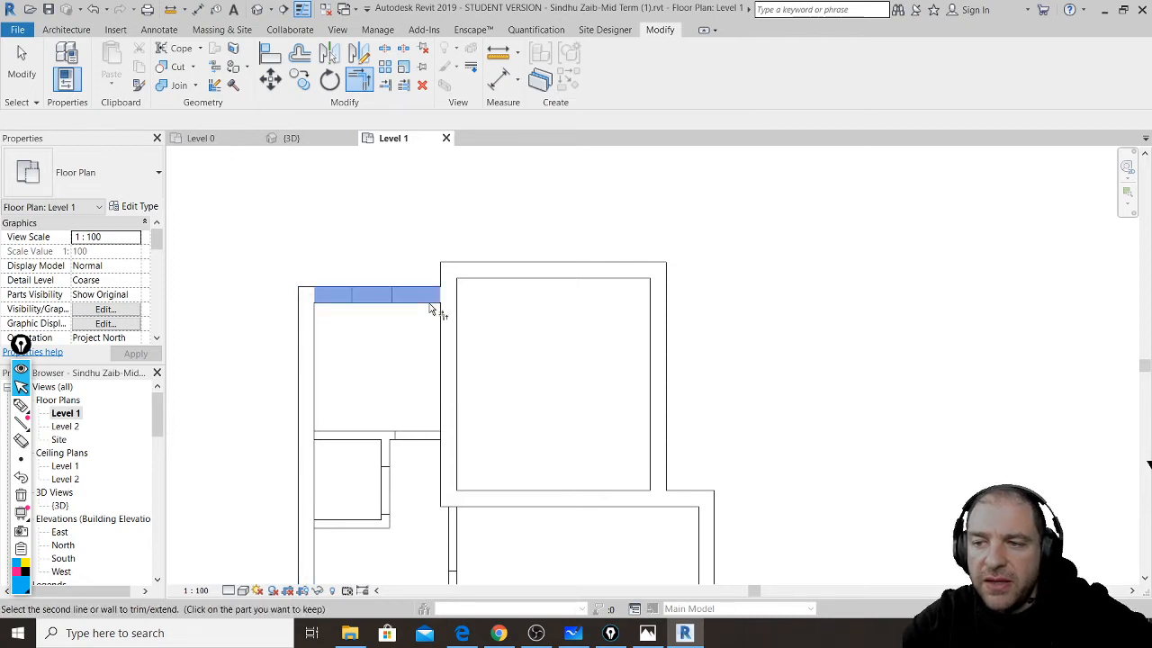
{"action": "left_click", "coordinate": [463, 287]}
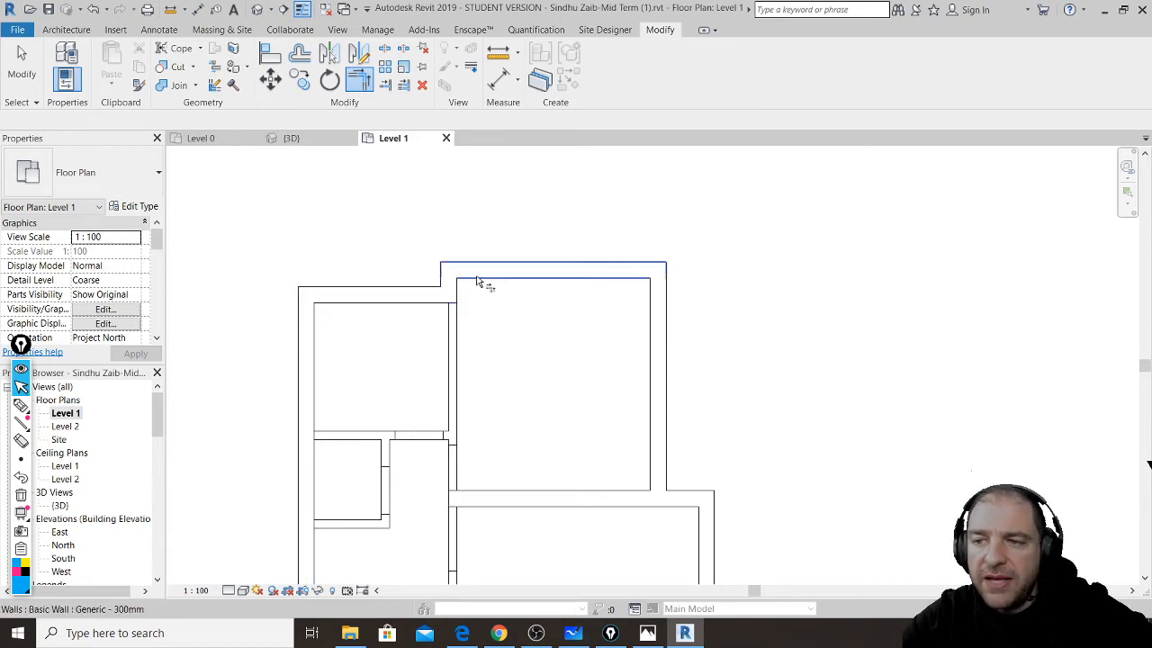
{"action": "left_click", "coordinate": [651, 338]}
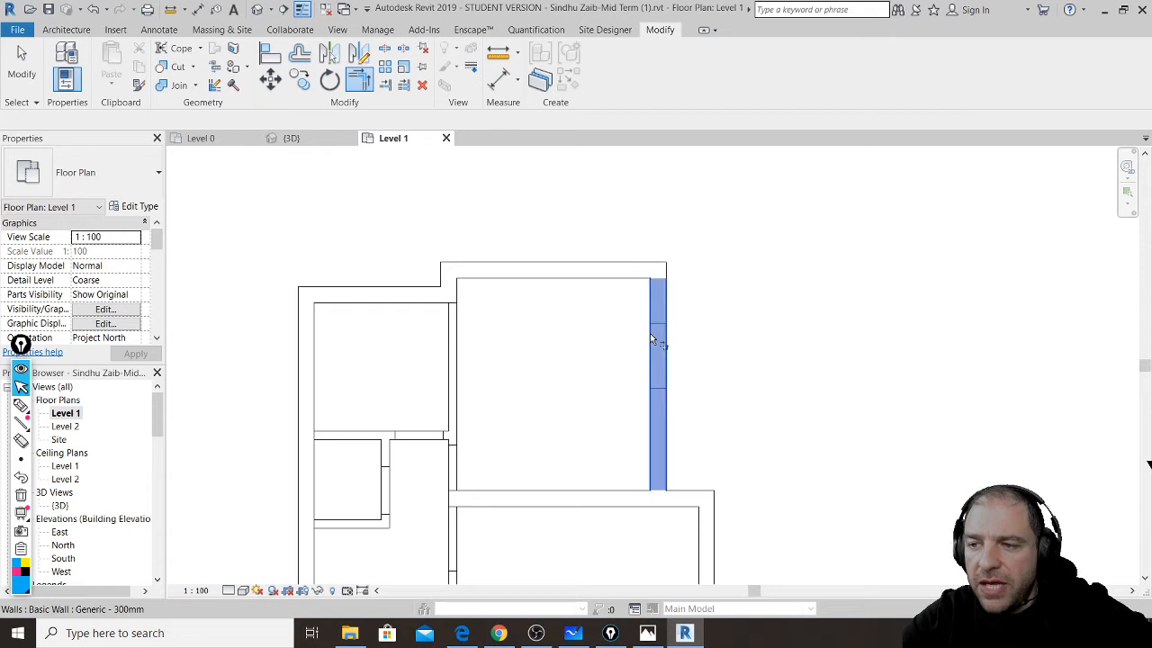
{"action": "left_click", "coordinate": [689, 502]}
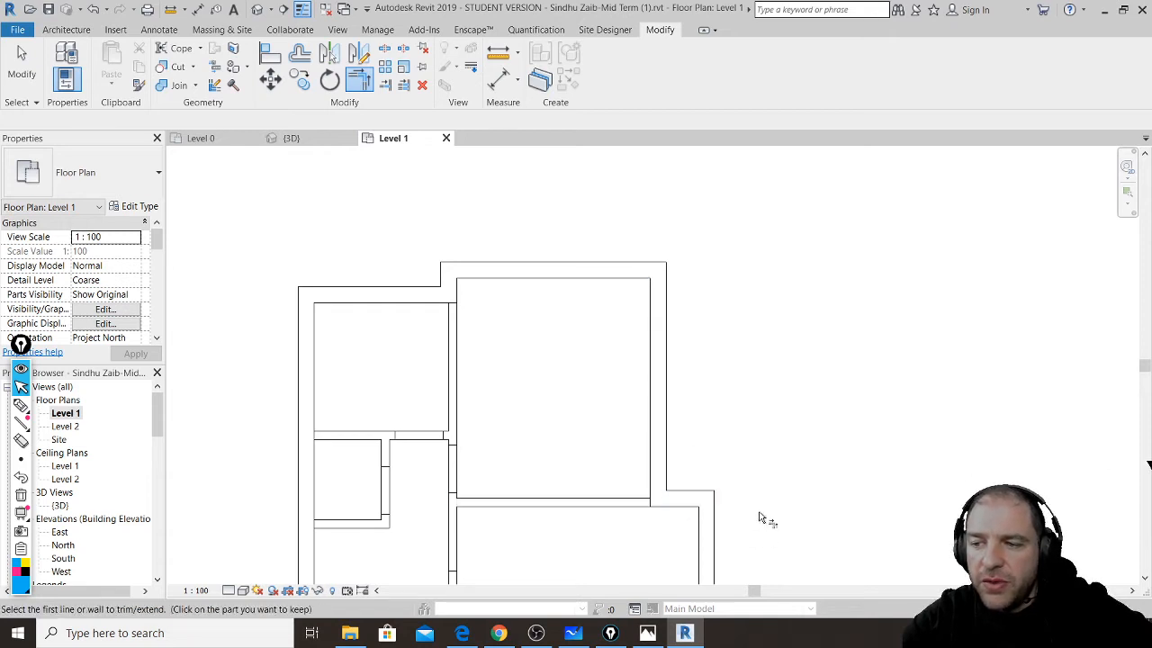
- Join the lower room's right and left walls to the horizontal wall above it
{"action": "middle_click_drag", "start_coordinate": [772, 489], "coordinate": [829, 145]}
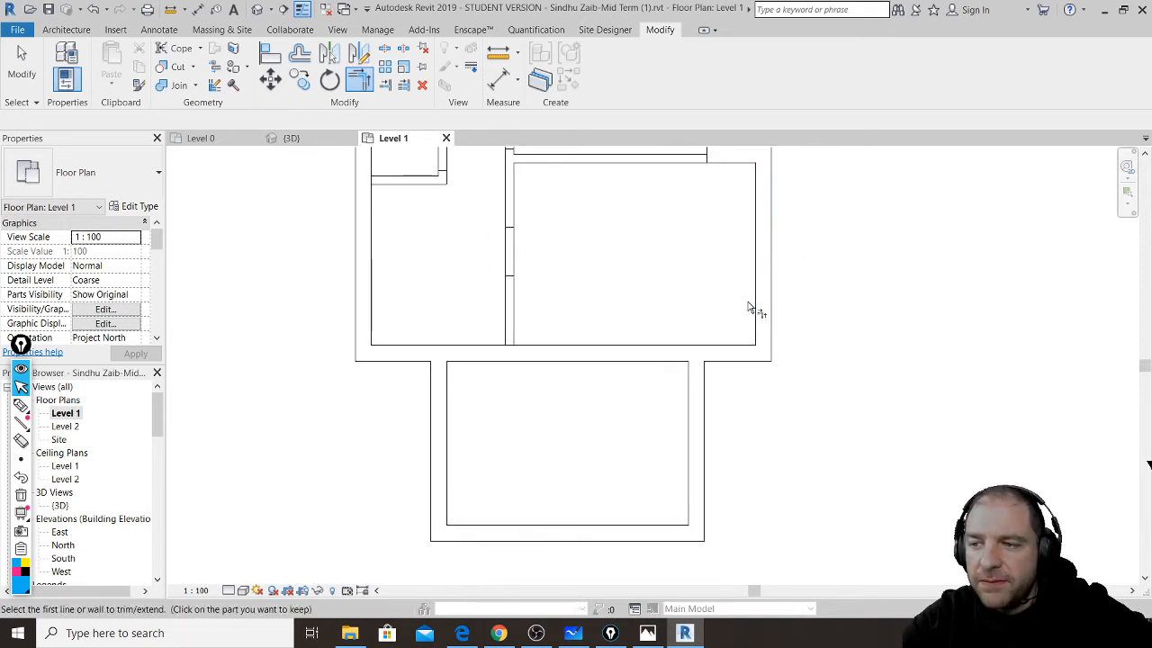
{"action": "left_click", "coordinate": [733, 353]}
{"action": "left_click", "coordinate": [690, 404]}
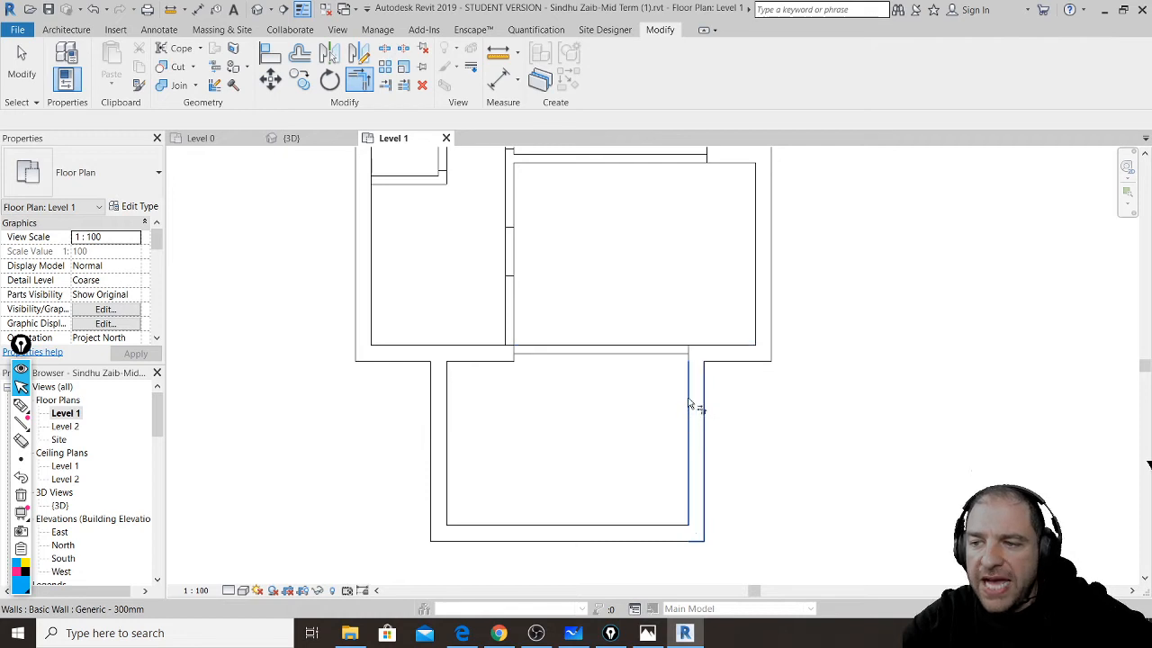
{"action": "left_click", "coordinate": [437, 396]}
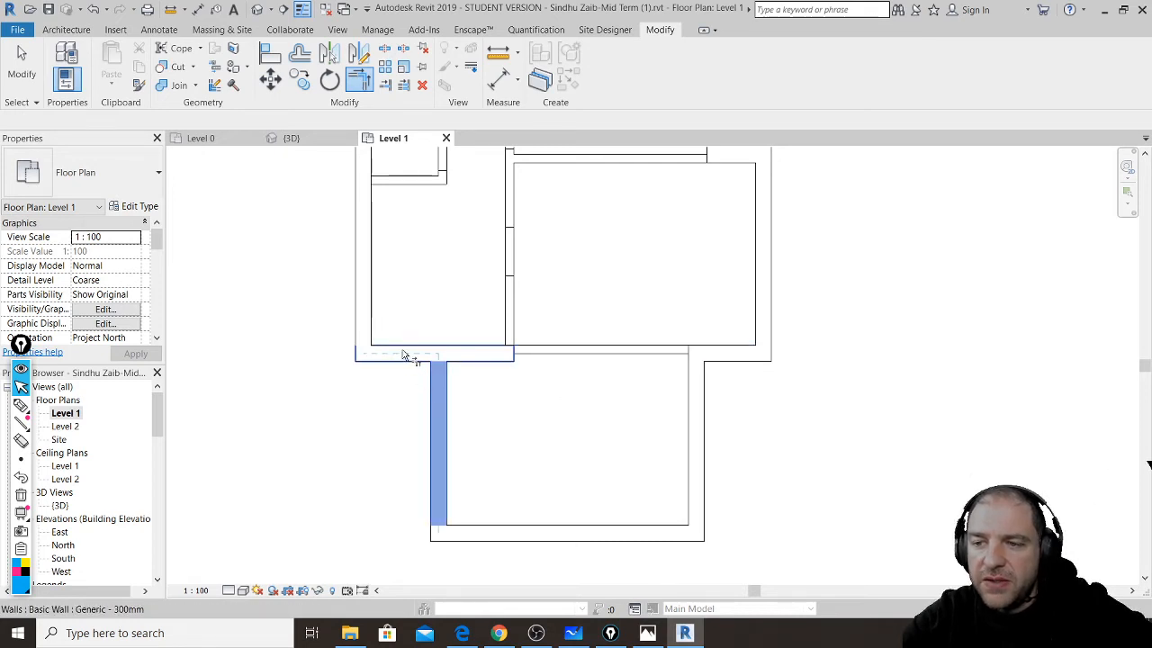
{"action": "left_click", "coordinate": [403, 354]}
{"action": "middle_click_drag", "start_coordinate": [458, 301], "coordinate": [494, 419]}
{"action": "scroll", "coordinate": [494, 419], "scroll_direction": "down", "scroll_amount": 2}
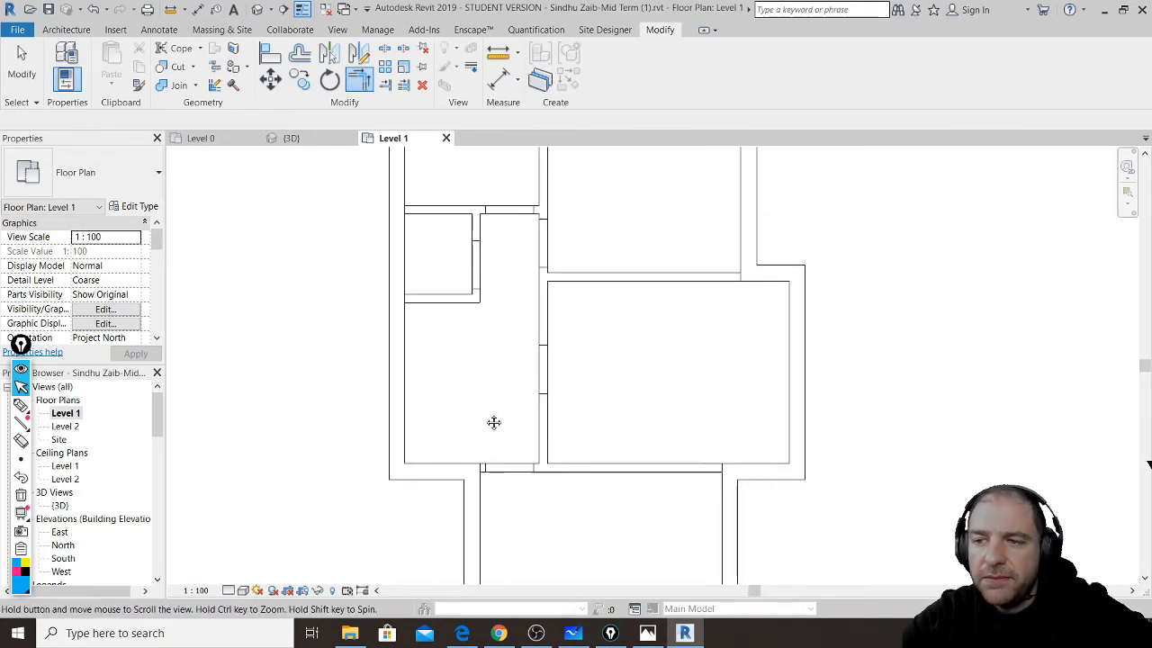
{"action": "scroll", "coordinate": [484, 410], "scroll_direction": "down", "scroll_amount": 1}
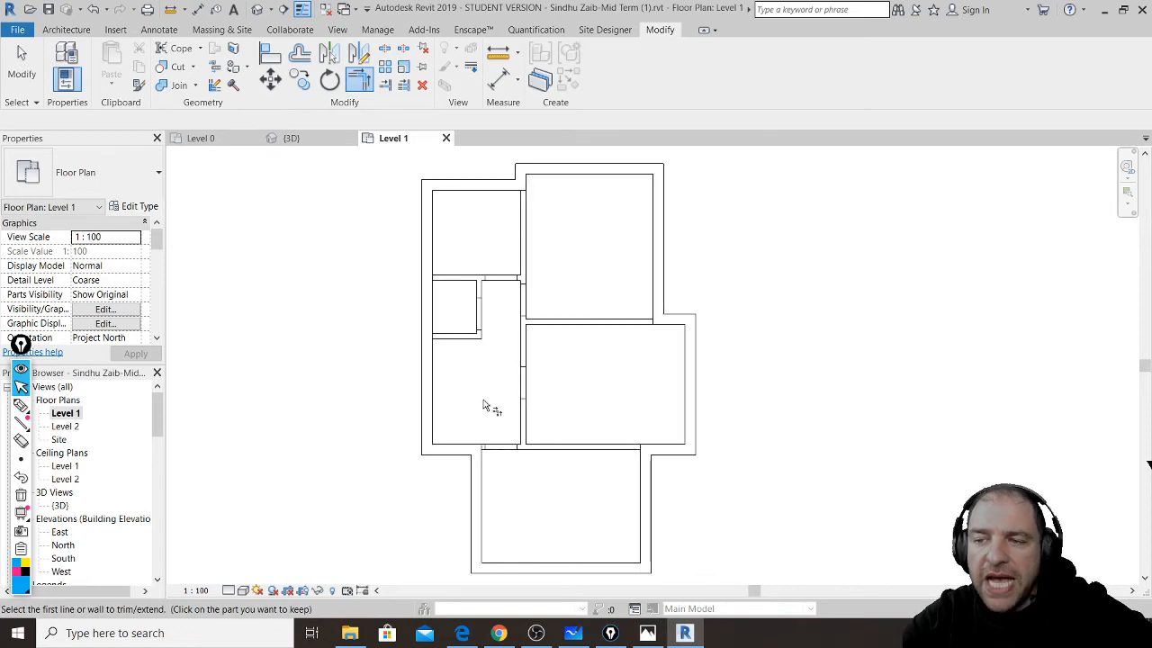
- Measure between the top-right room's inner wall faces, reading 3600.0
{"action": "left_click", "coordinate": [507, 56]}
{"action": "scroll", "coordinate": [572, 198], "scroll_direction": "up", "scroll_amount": 4}
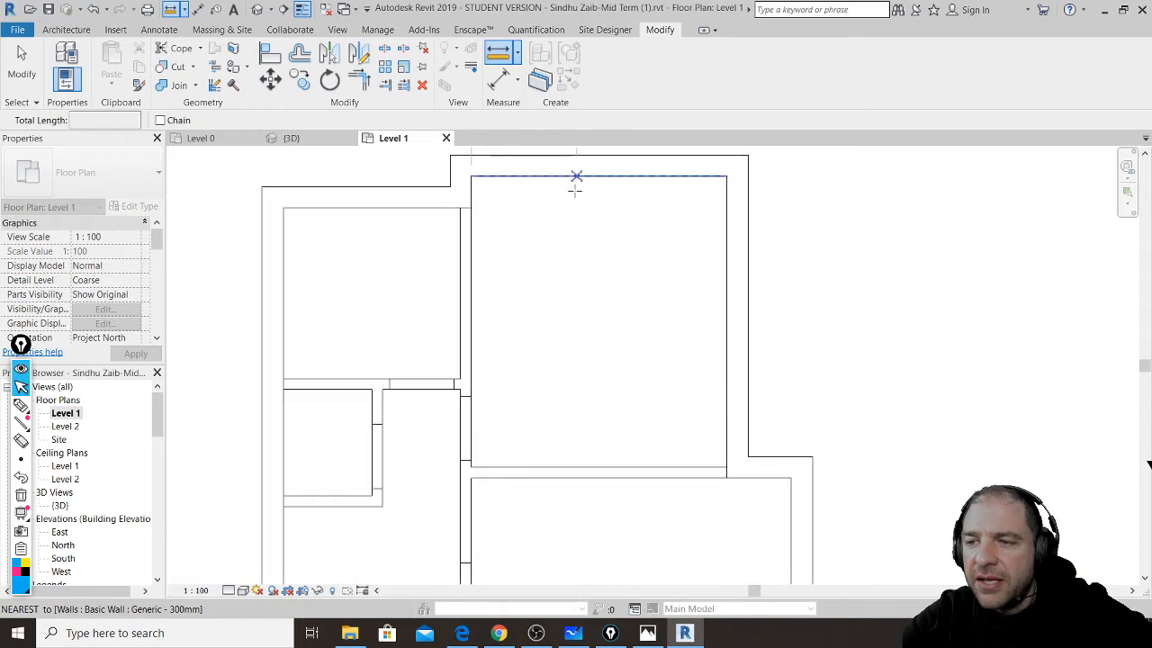
{"action": "middle_click_drag", "start_coordinate": [575, 189], "coordinate": [547, 373]}
{"action": "scroll", "coordinate": [541, 371], "scroll_direction": "up", "scroll_amount": 1}
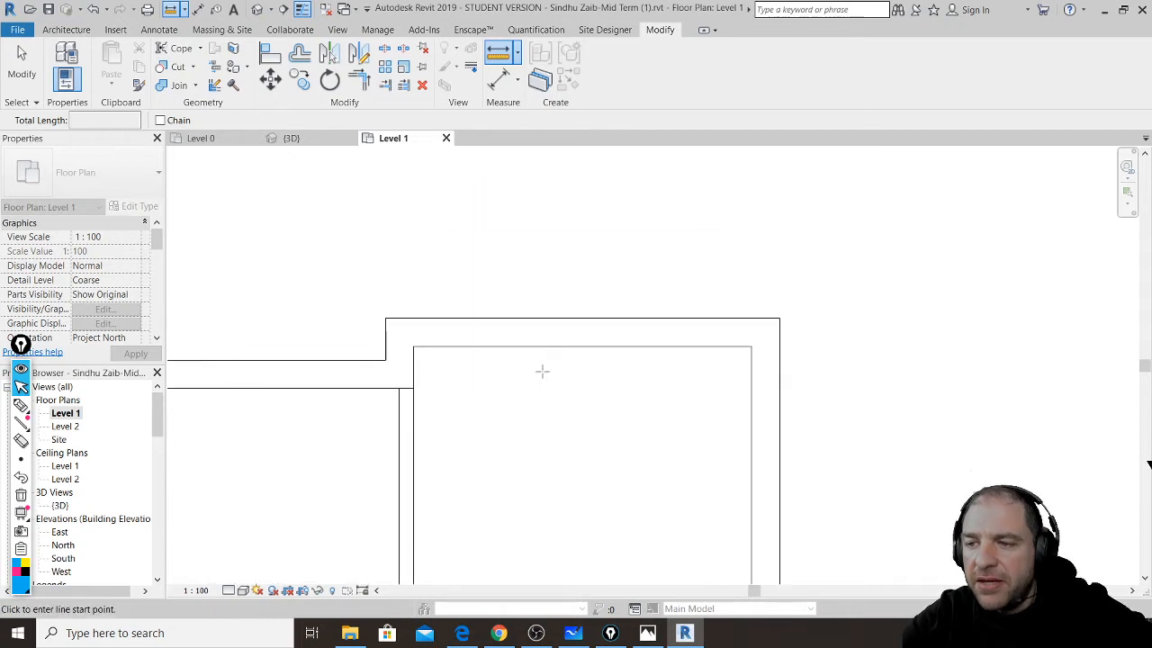
{"action": "left_click", "coordinate": [413, 367]}
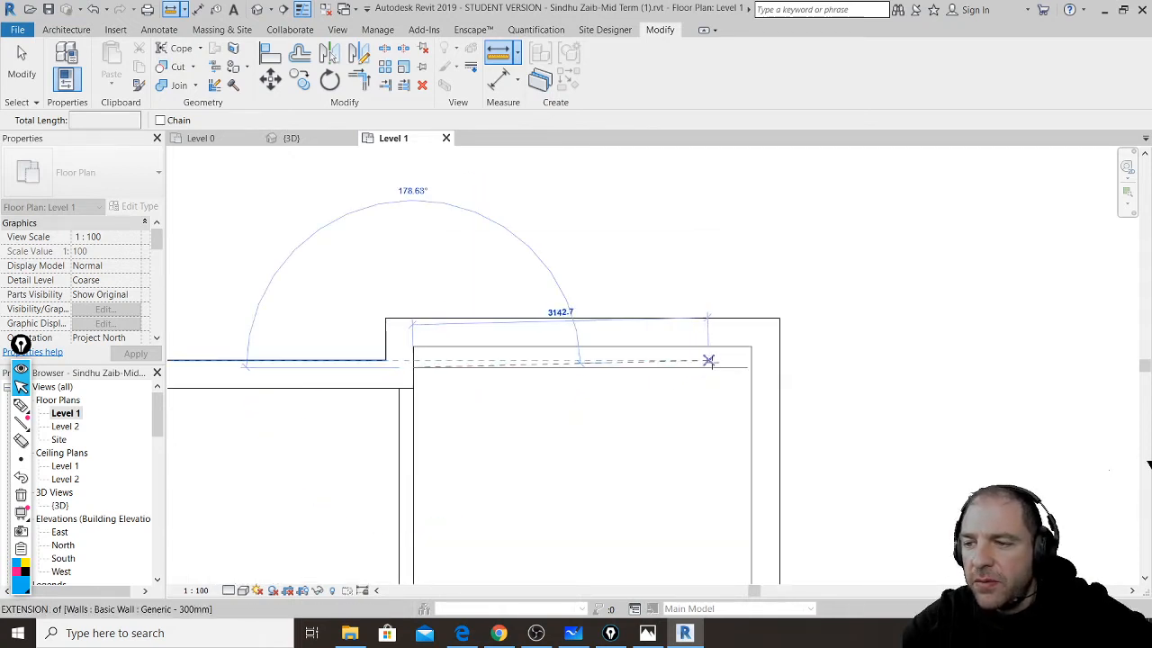
{"action": "left_click", "coordinate": [747, 367]}
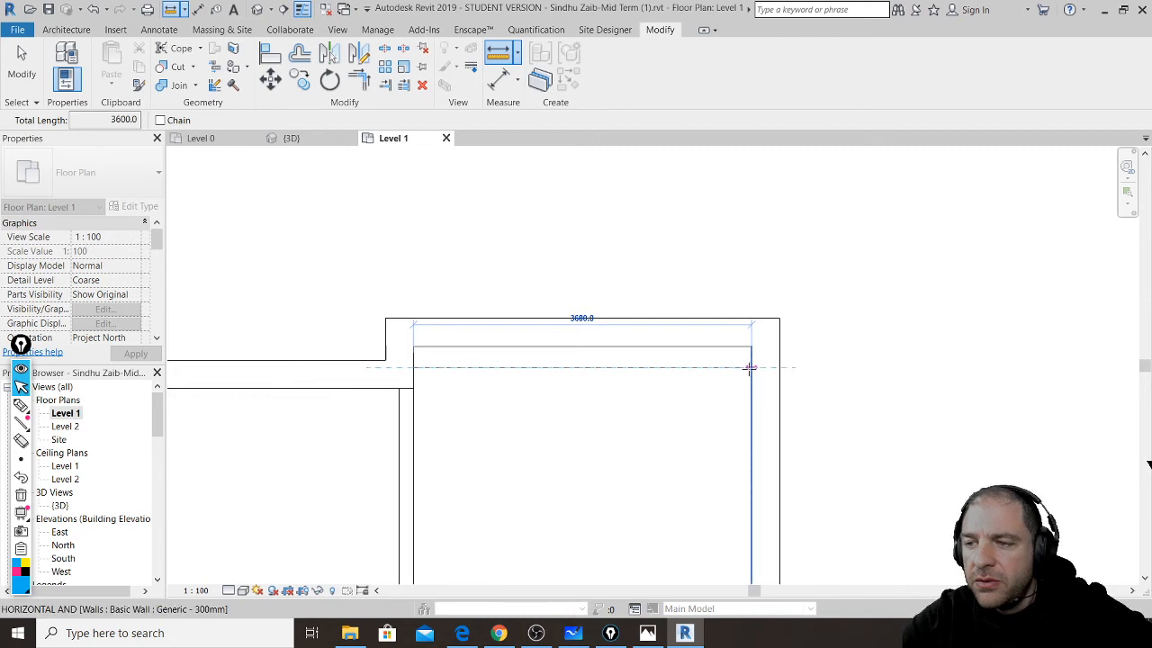
{"action": "scroll", "coordinate": [726, 369], "scroll_direction": "up", "scroll_amount": 4}
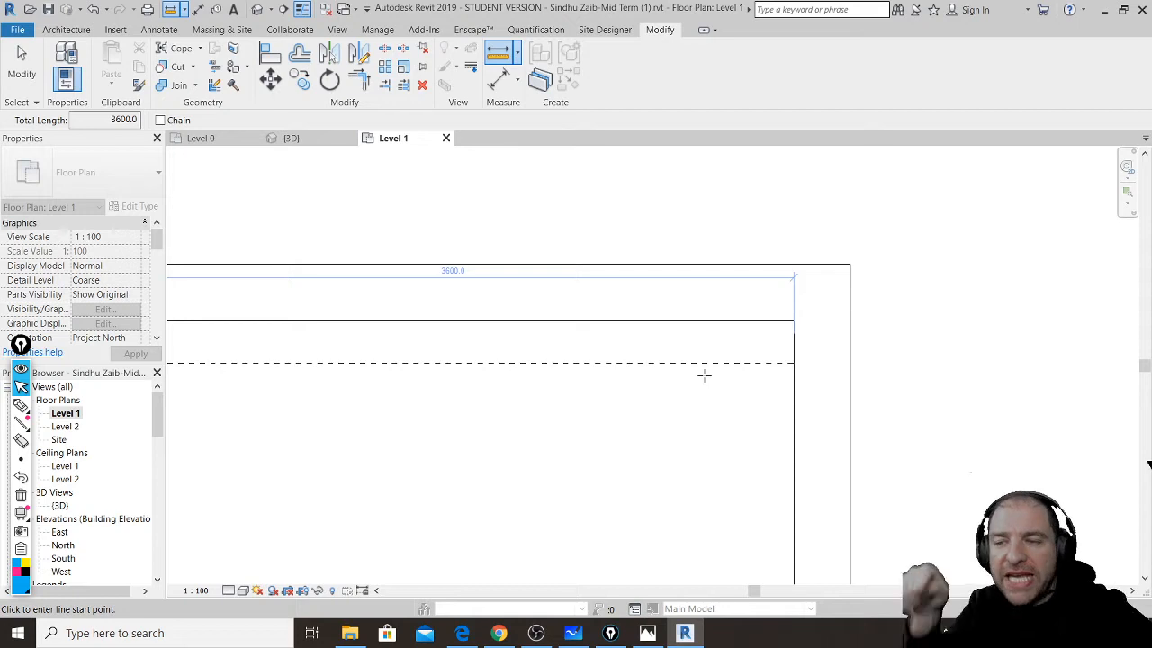
{"action": "scroll", "coordinate": [902, 301], "scroll_direction": "down", "scroll_amount": 4}
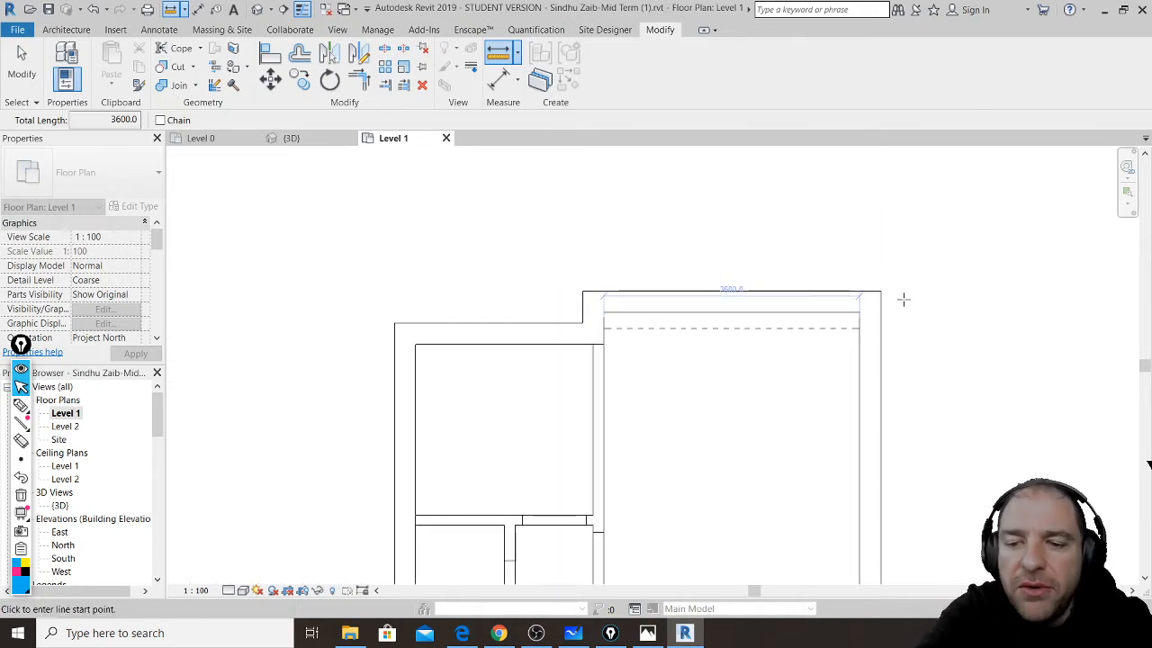
{"action": "key", "text": "Escape"}
{"action": "key", "text": "Escape"}
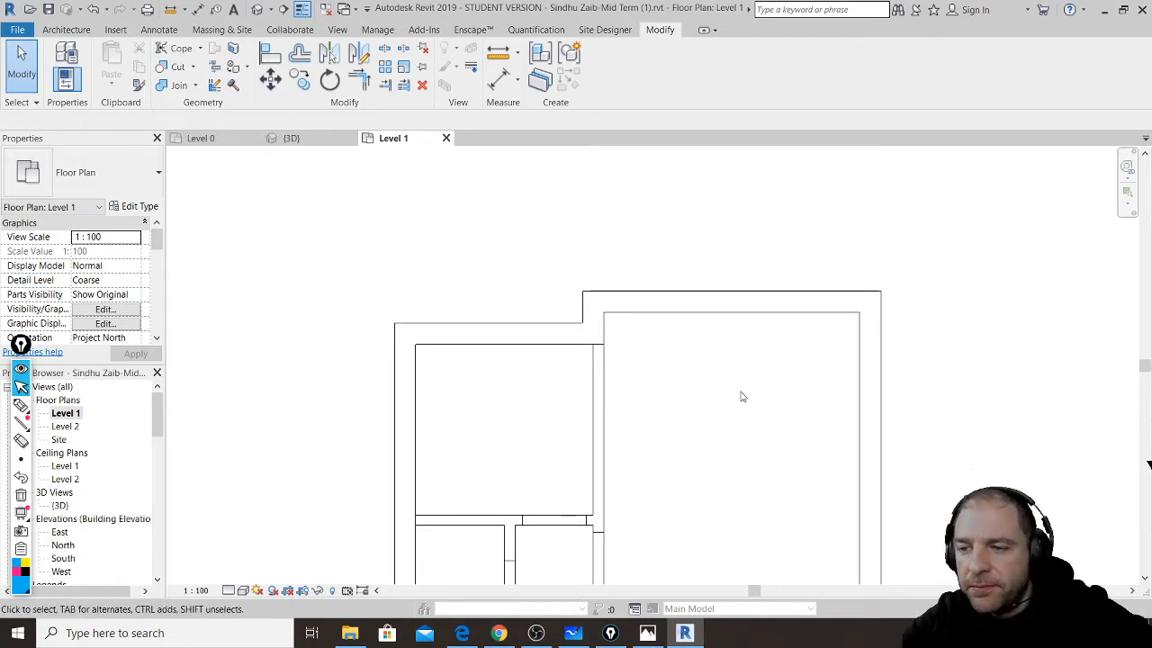
{"action": "middle_click_drag", "start_coordinate": [740, 394], "coordinate": [772, 229]}
{"action": "scroll", "coordinate": [772, 230], "scroll_direction": "down", "scroll_amount": 4}
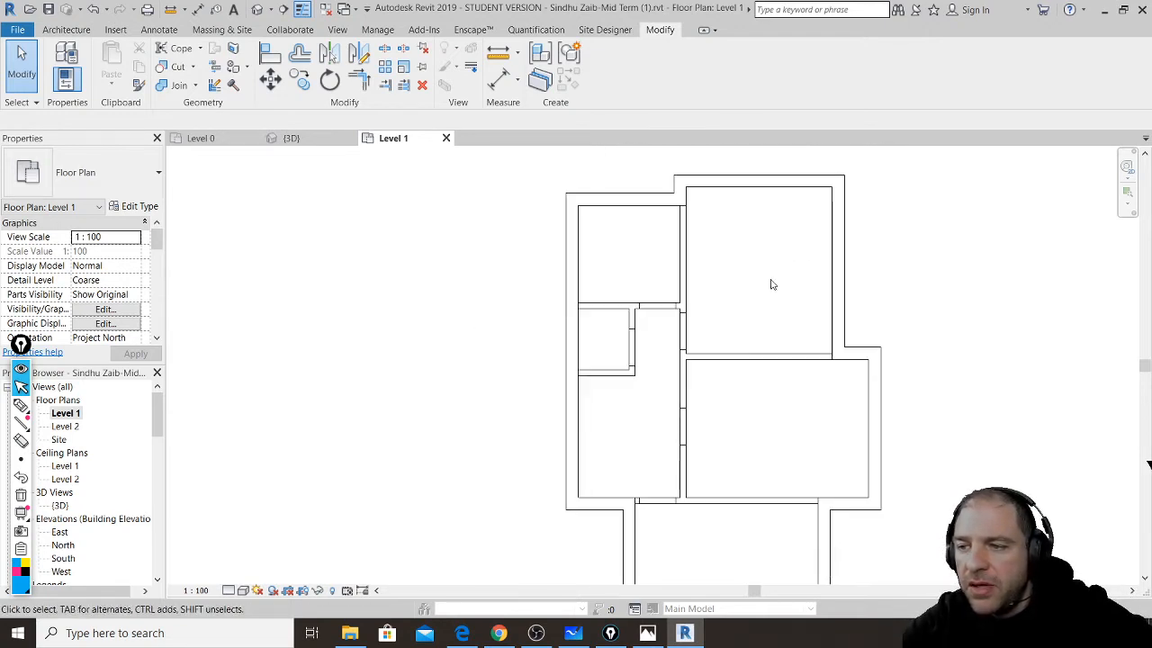
{"action": "scroll", "coordinate": [818, 315], "scroll_direction": "down", "scroll_amount": 1}
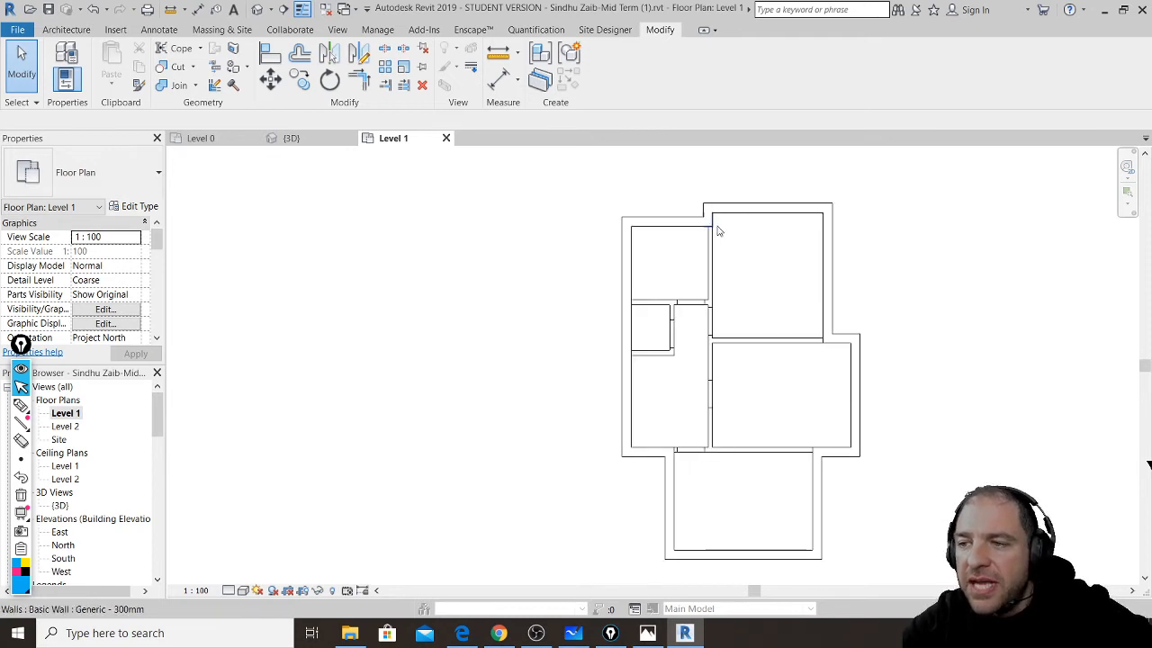
{"action": "scroll", "coordinate": [710, 245], "scroll_direction": "up", "scroll_amount": 2}
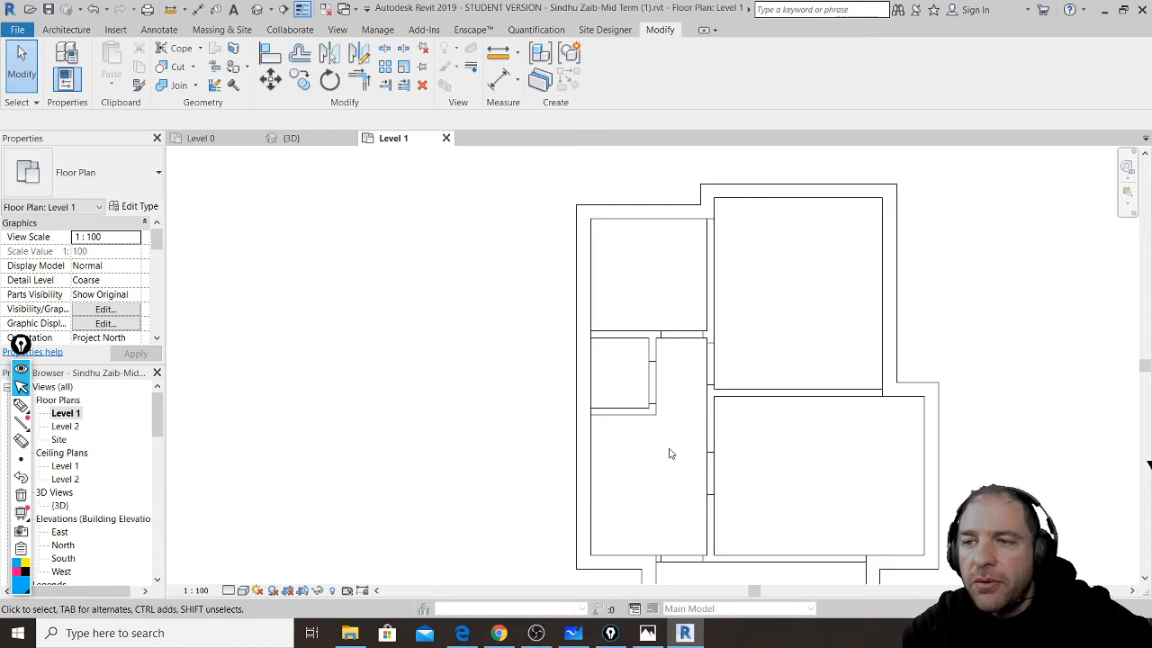
- Bring the YouTube live chat window to the front over the floor plan
{"action": "left_click", "coordinate": [499, 634]}
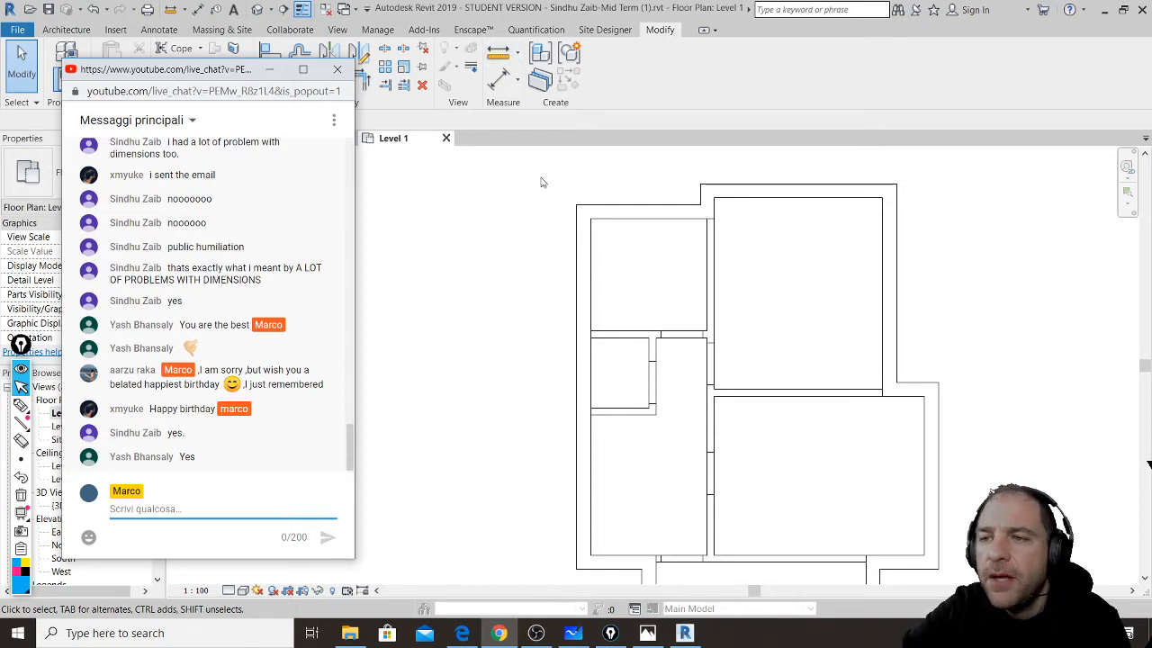
- Back in Revit, chain 300mm walls down the left side and along the bottom of the right plan
{"action": "left_click", "coordinate": [761, 294]}
{"action": "scroll", "coordinate": [779, 309], "scroll_direction": "down", "scroll_amount": 3}
{"action": "middle_click_drag", "start_coordinate": [889, 348], "coordinate": [552, 349]}
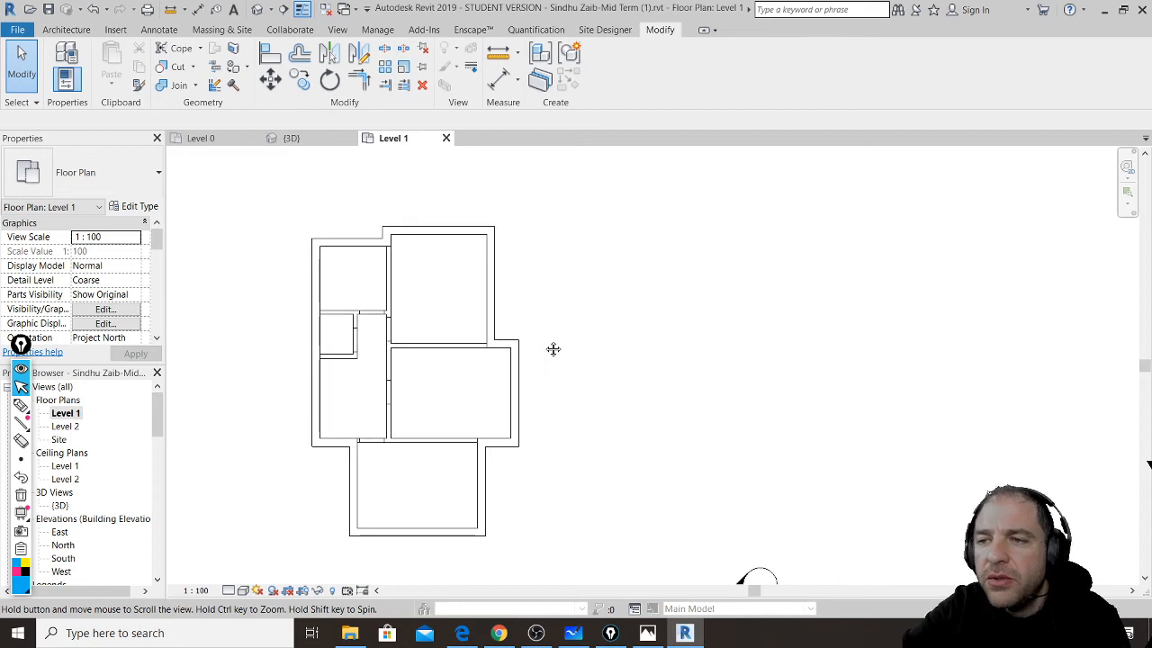
{"action": "left_click", "coordinate": [66, 29]}
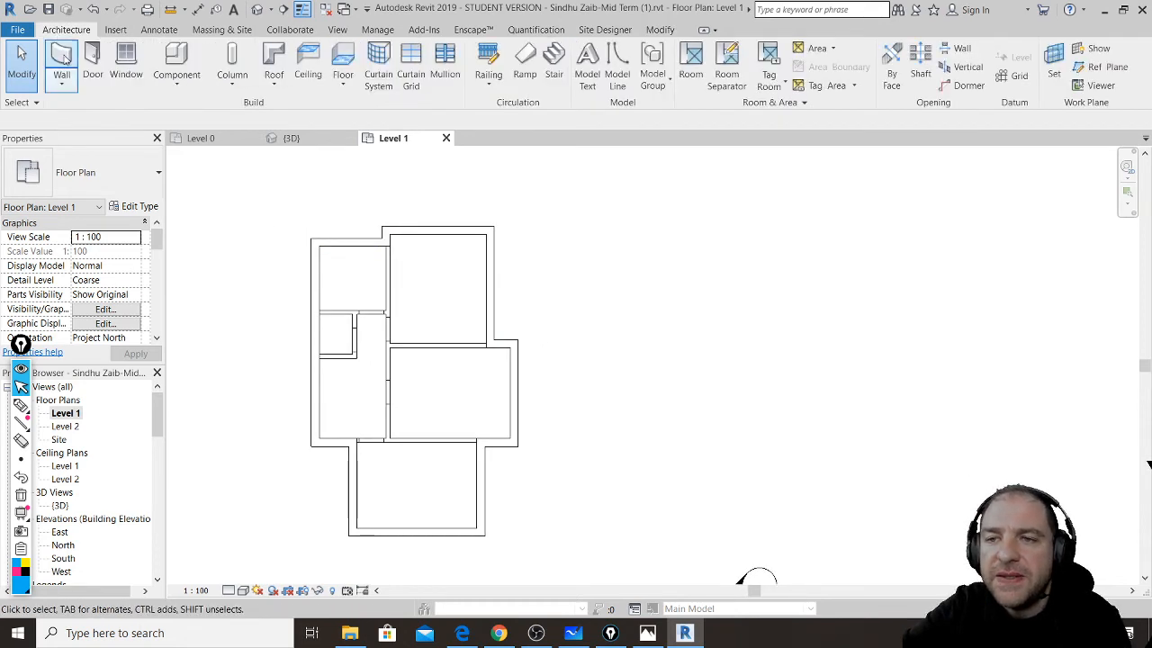
{"action": "left_click", "coordinate": [63, 56]}
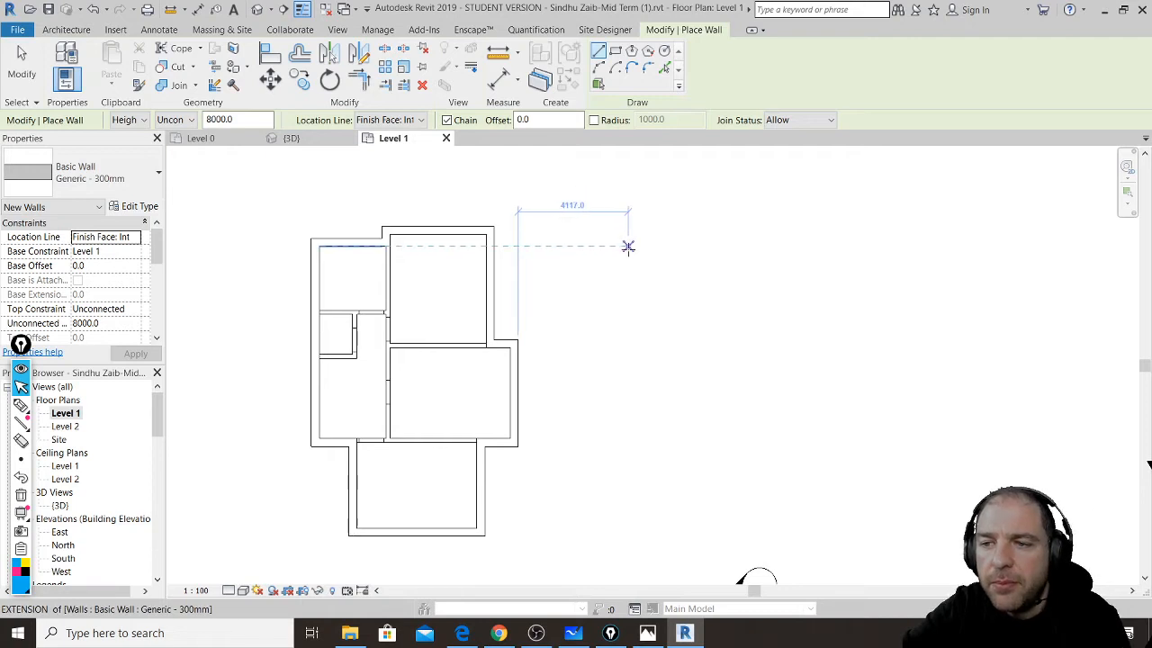
{"action": "left_click", "coordinate": [630, 246]}
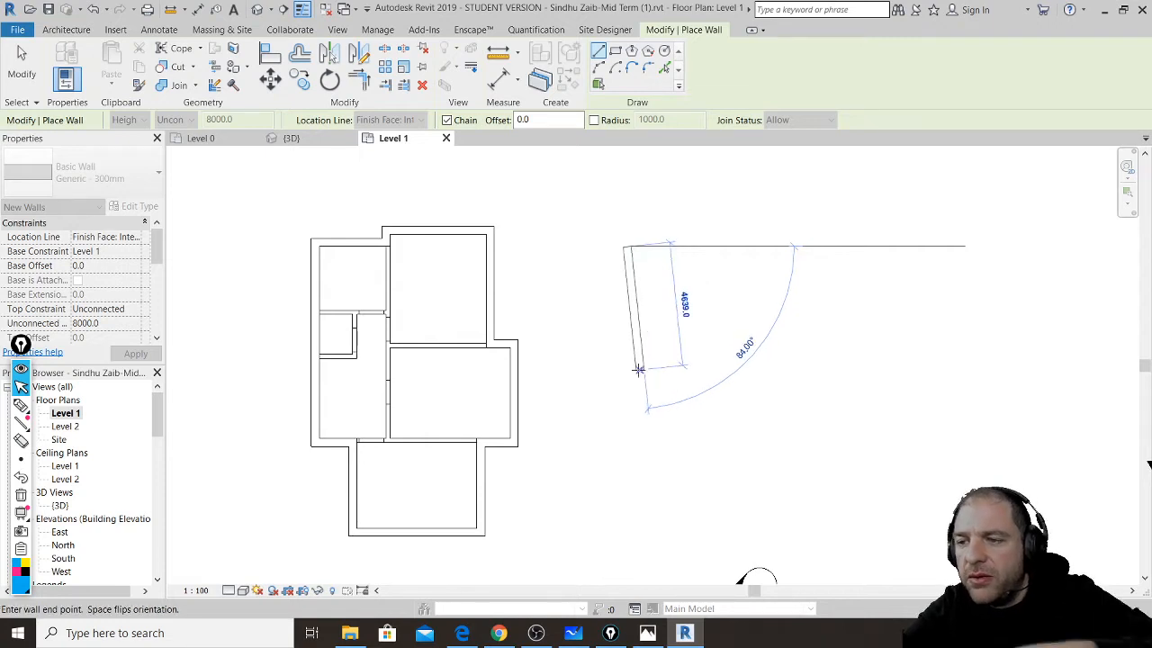
{"action": "left_click", "coordinate": [628, 397]}
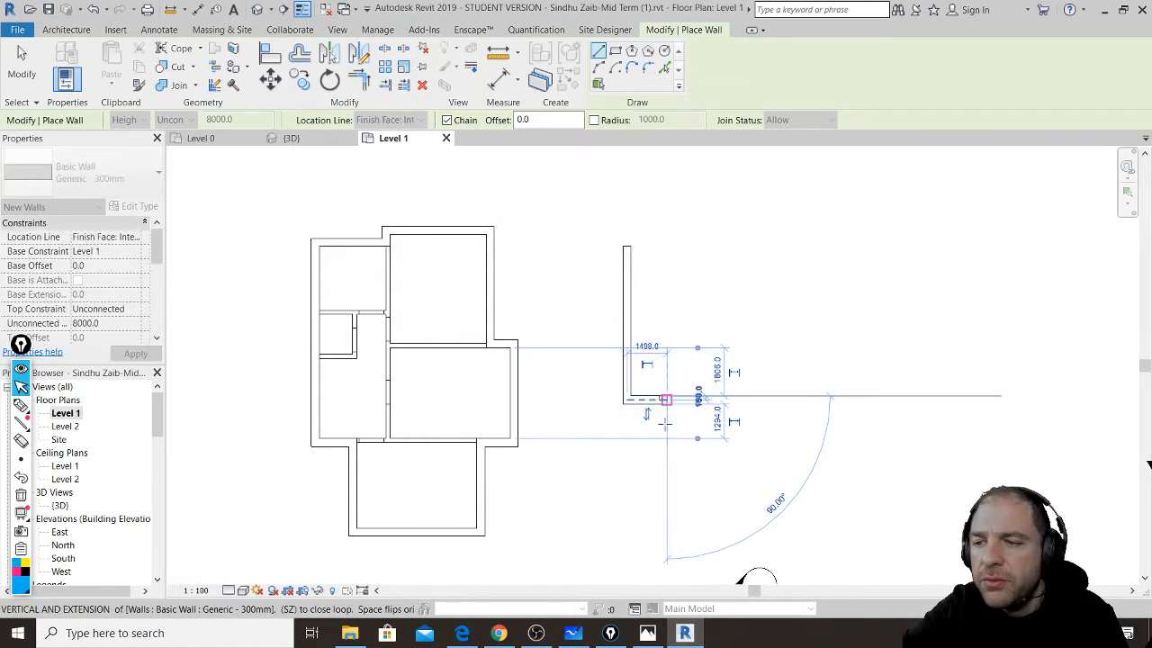
{"action": "left_click", "coordinate": [666, 400]}
{"action": "left_click", "coordinate": [666, 491]}
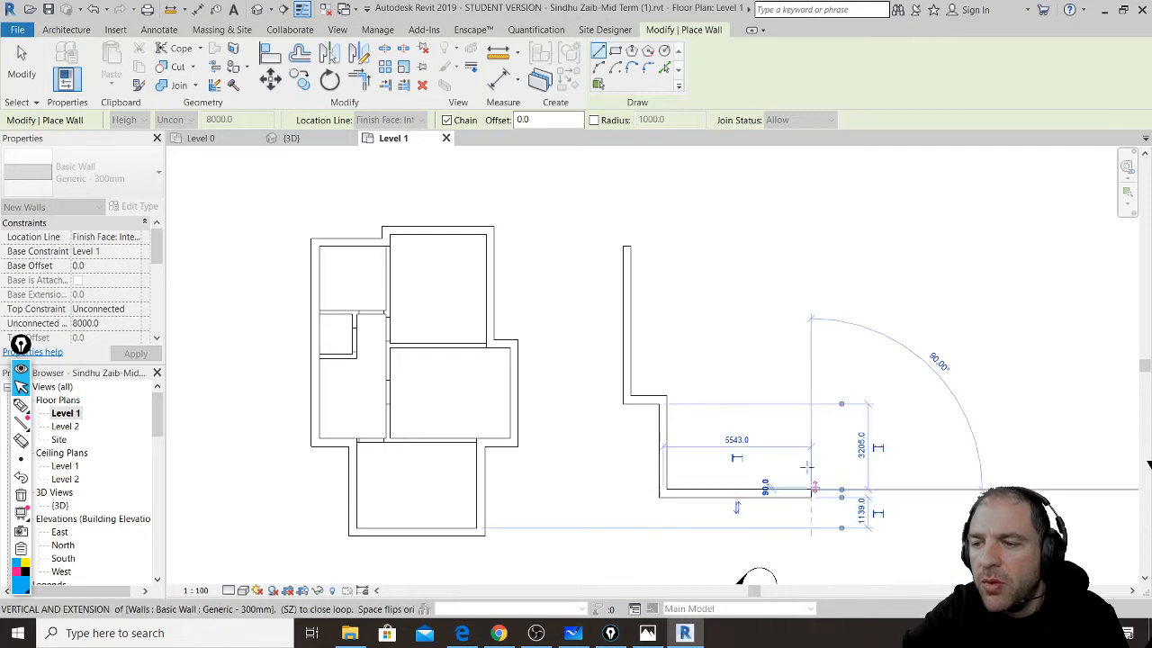
{"action": "left_click", "coordinate": [814, 491]}
{"action": "left_click", "coordinate": [815, 430]}
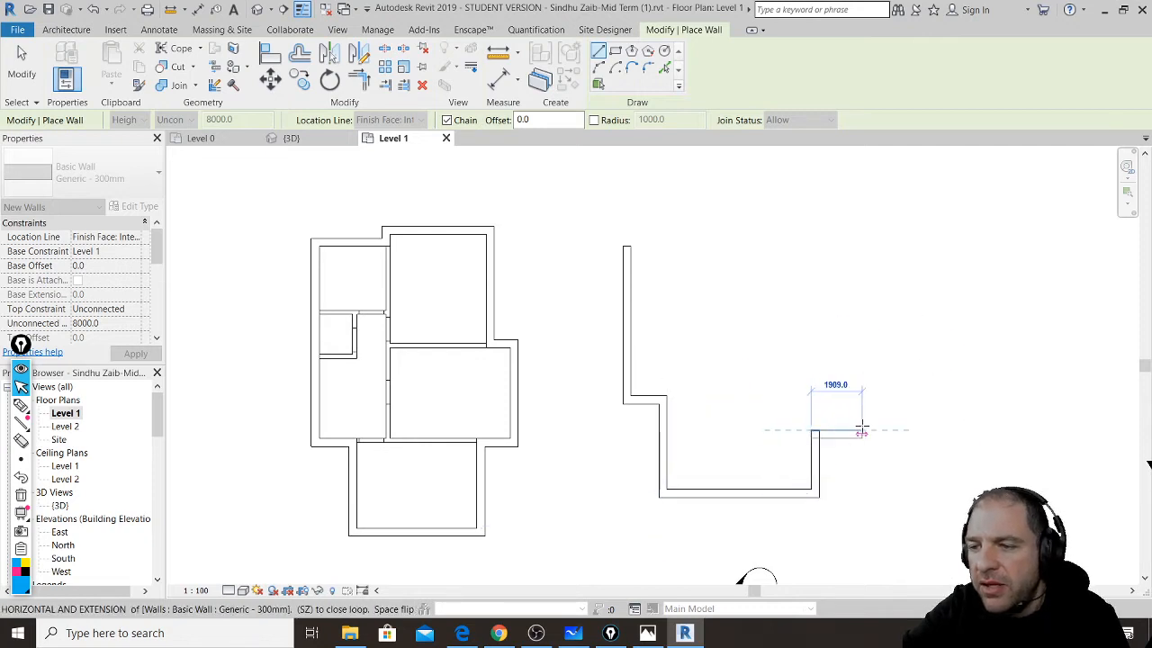
- Continue the wall chain up the right side and across the top, closing the loop at the start
{"action": "left_click", "coordinate": [862, 430]}
{"action": "left_click", "coordinate": [862, 332]}
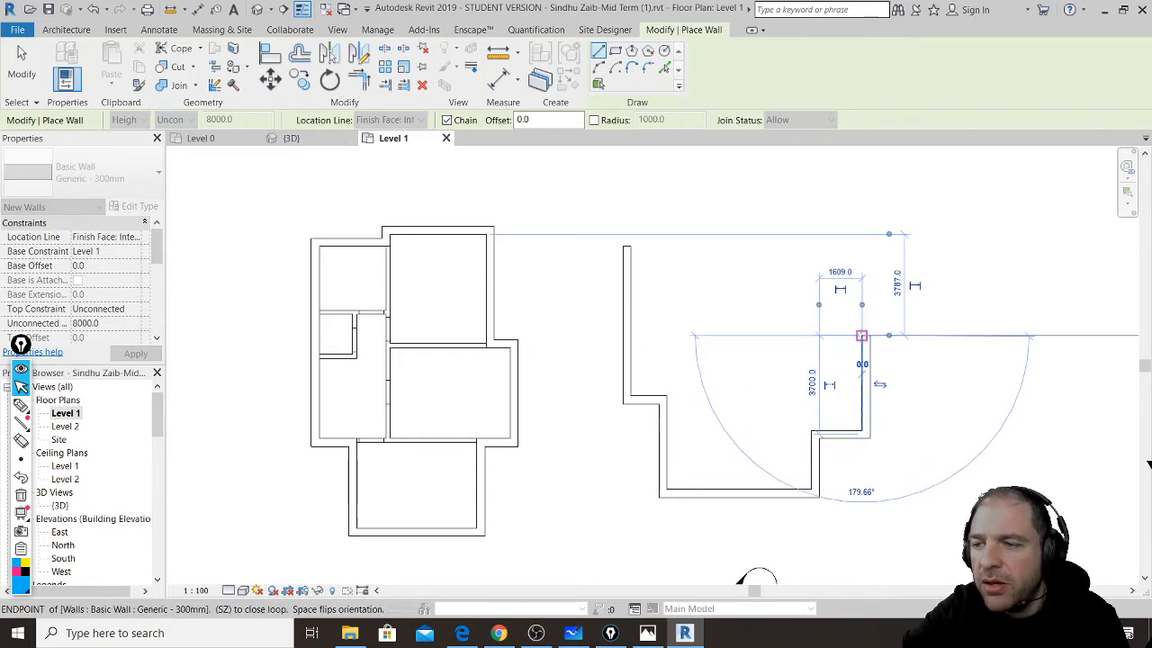
{"action": "left_click", "coordinate": [781, 333]}
{"action": "left_click", "coordinate": [785, 200]}
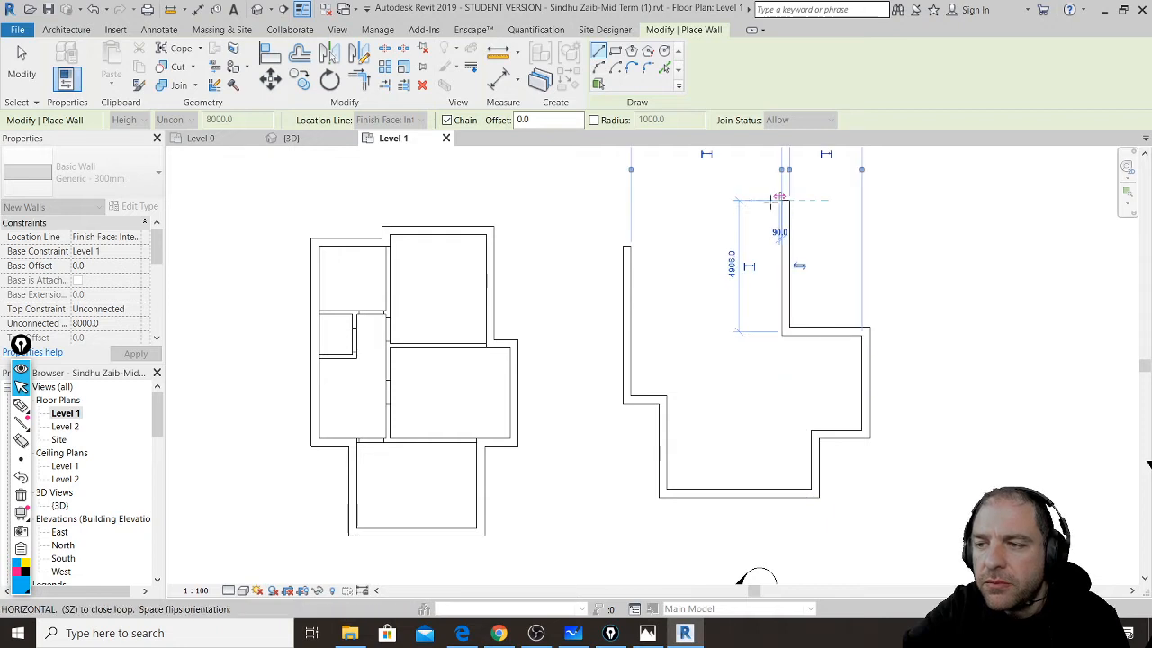
{"action": "left_click", "coordinate": [694, 200]}
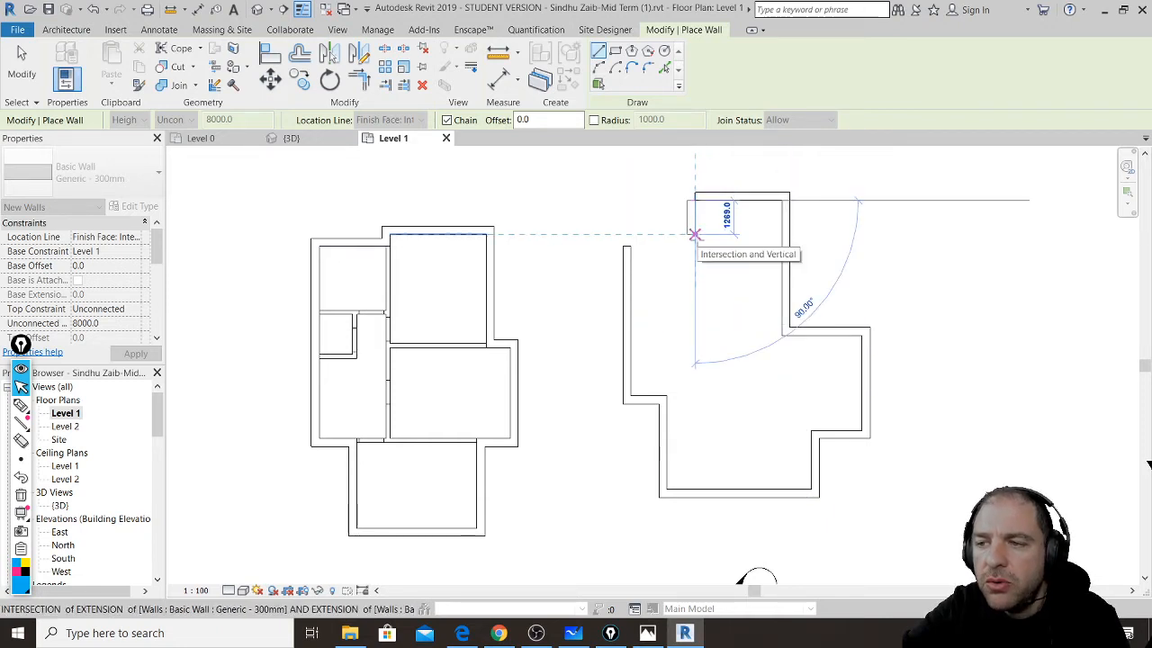
{"action": "left_click", "coordinate": [694, 243]}
{"action": "left_click", "coordinate": [630, 244]}
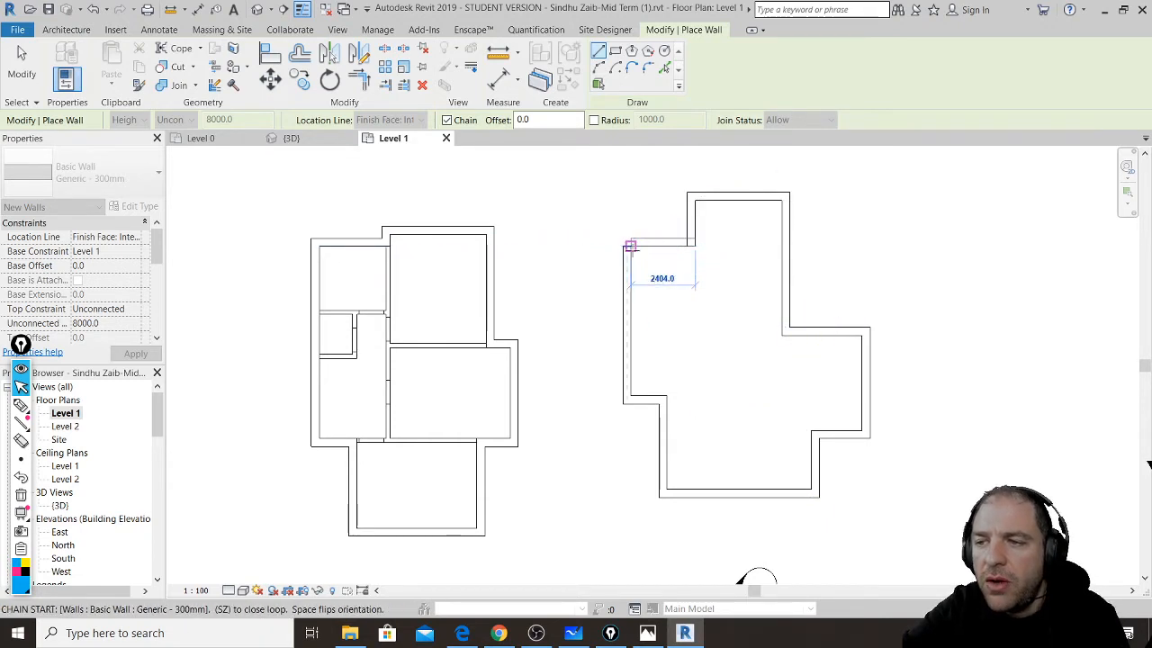
{"action": "key", "text": "Escape"}
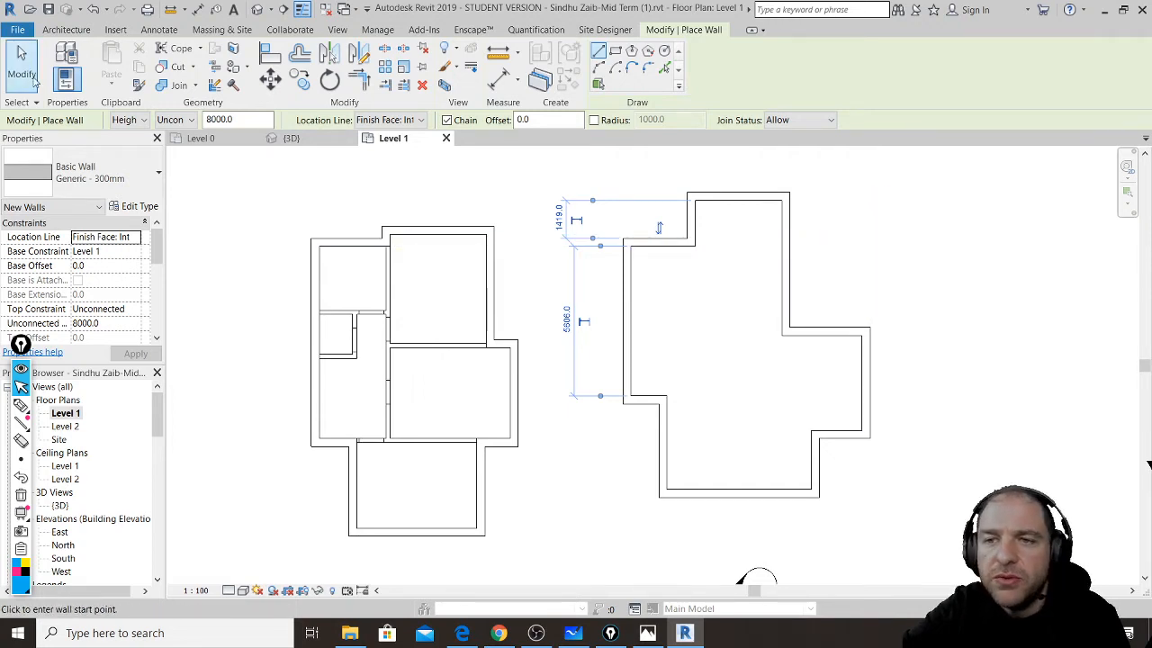
{"action": "left_click", "coordinate": [22, 70]}
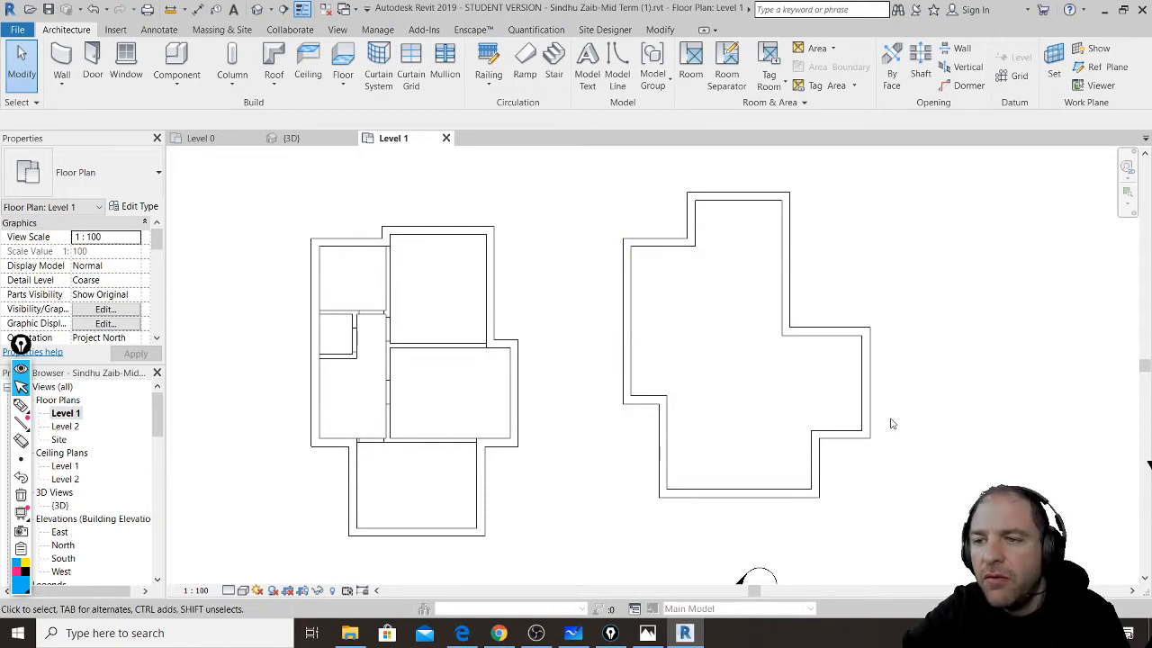
- Select the two short walls below the left plan to check their dimensions, then deselect
{"action": "middle_click_drag", "start_coordinate": [773, 446], "coordinate": [752, 440]}
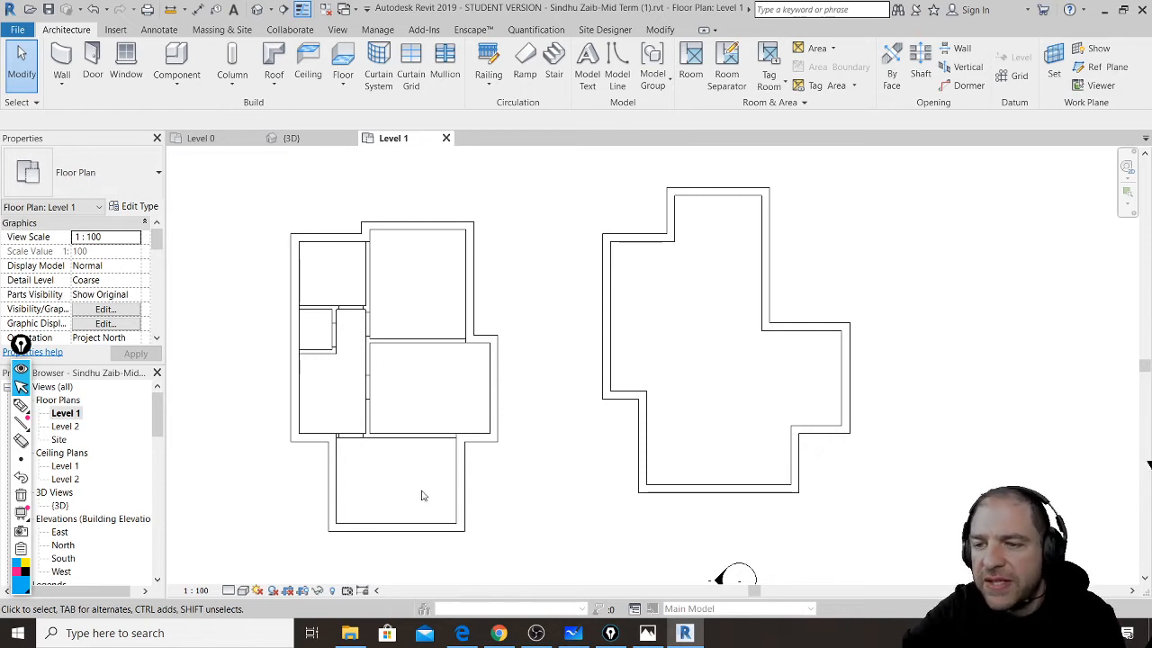
{"action": "scroll", "coordinate": [382, 499], "scroll_direction": "up", "scroll_amount": 4}
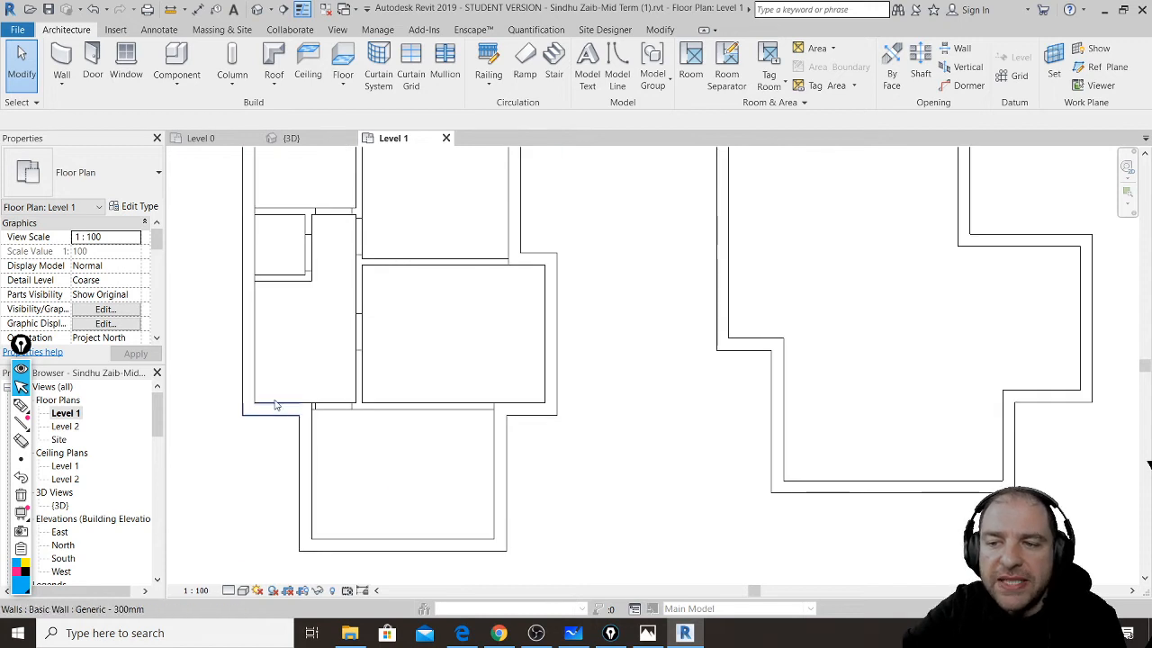
{"action": "left_click", "coordinate": [270, 408]}
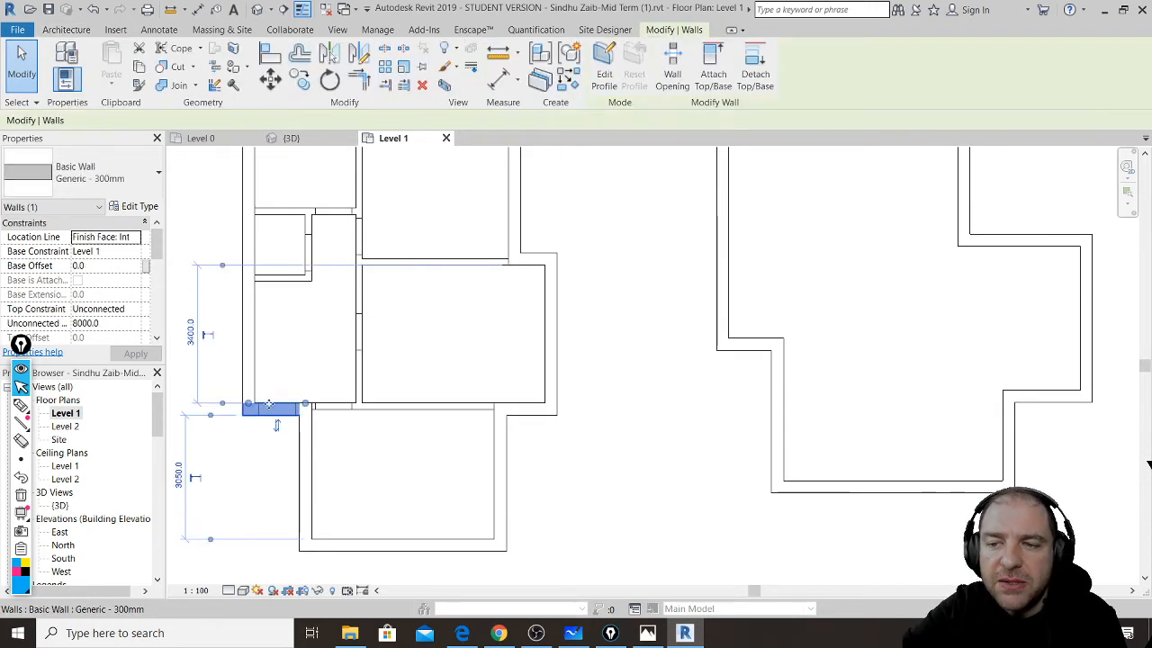
{"action": "left_click", "coordinate": [525, 408]}
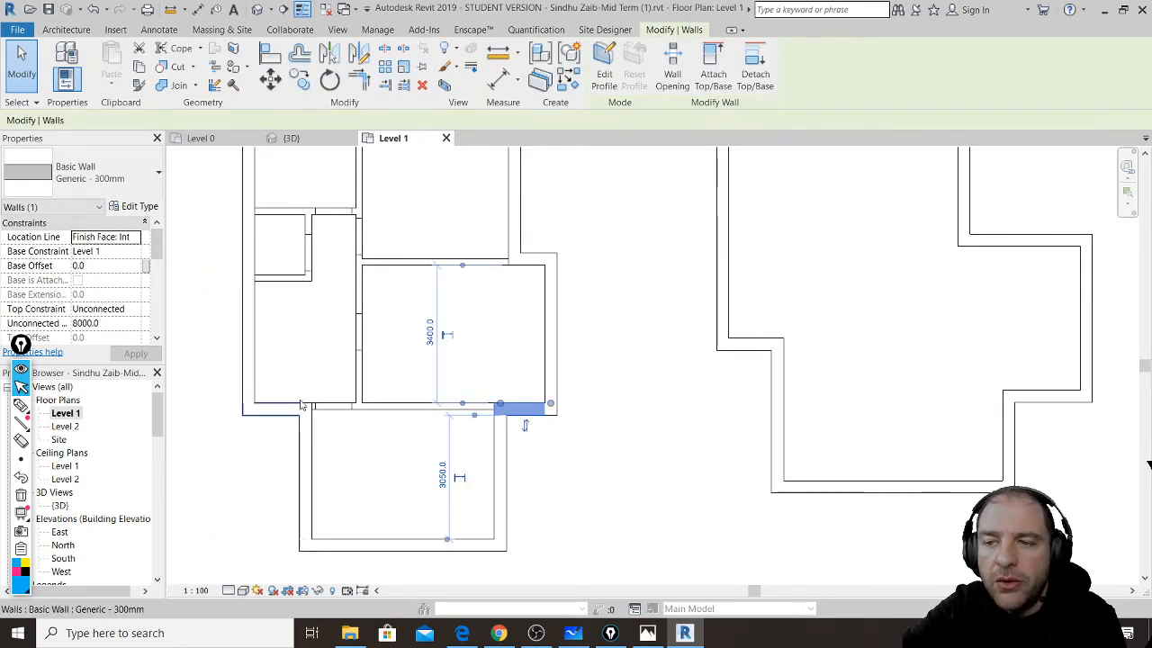
{"action": "left_click", "coordinate": [594, 406]}
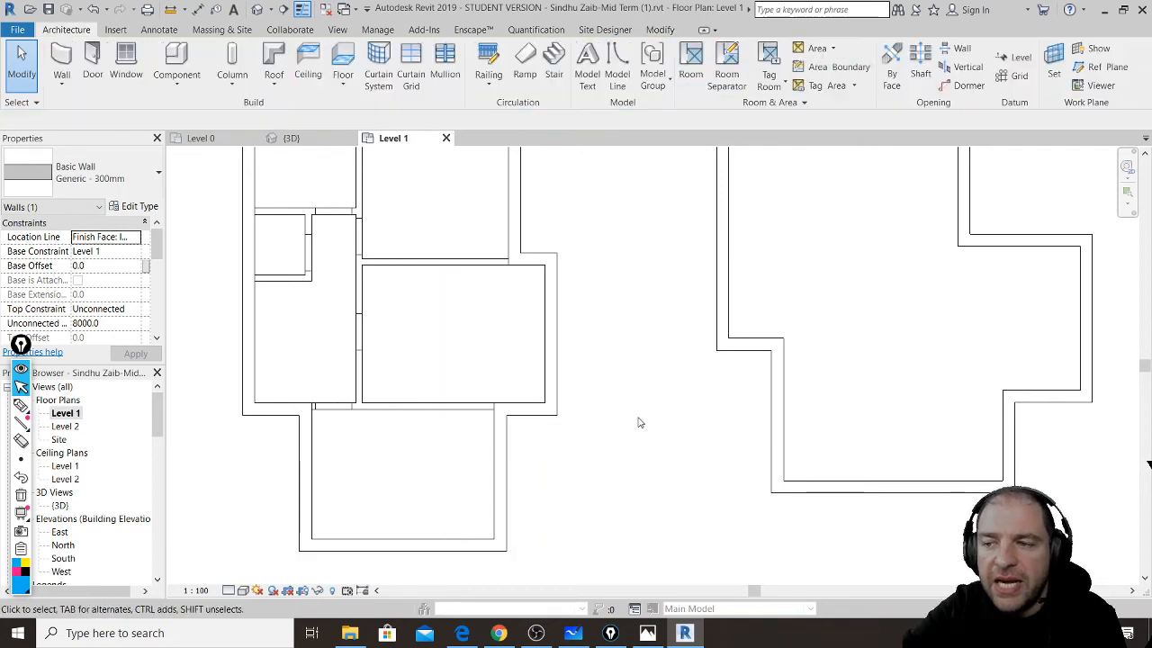
{"action": "scroll", "coordinate": [657, 430], "scroll_direction": "down", "scroll_amount": 3}
{"action": "middle_click_drag", "start_coordinate": [678, 436], "coordinate": [581, 464]}
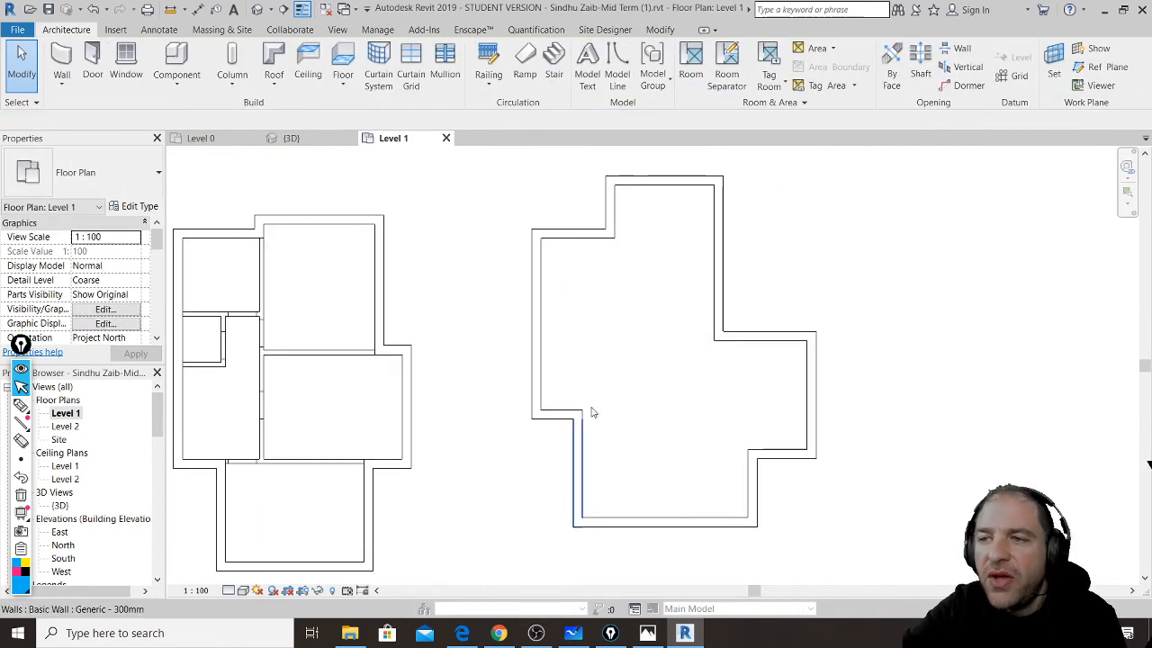
{"action": "left_click", "coordinate": [660, 30]}
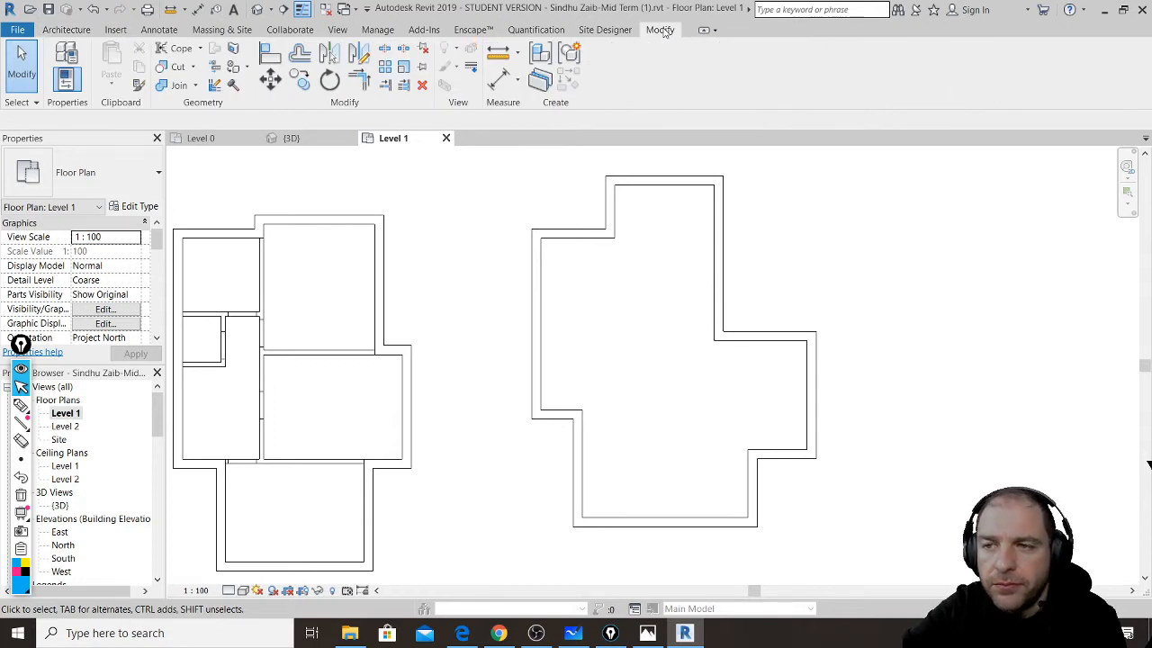
- Align the lower-left step wall to the reference line and lock it
{"action": "left_click", "coordinate": [271, 54]}
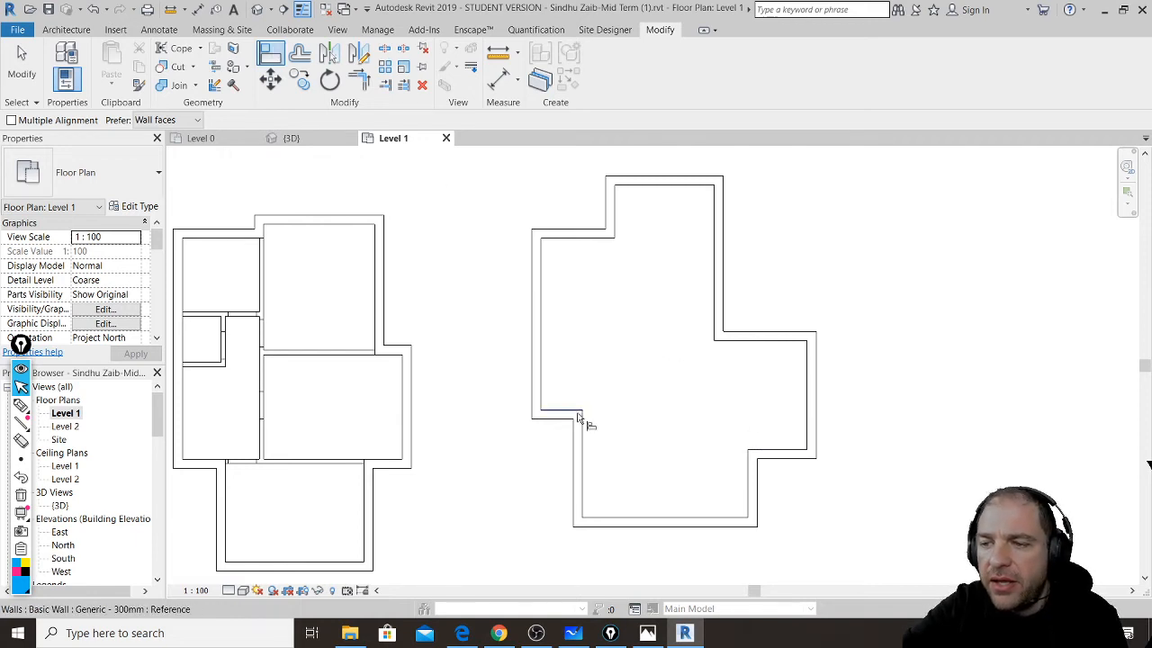
{"action": "left_click", "coordinate": [779, 452]}
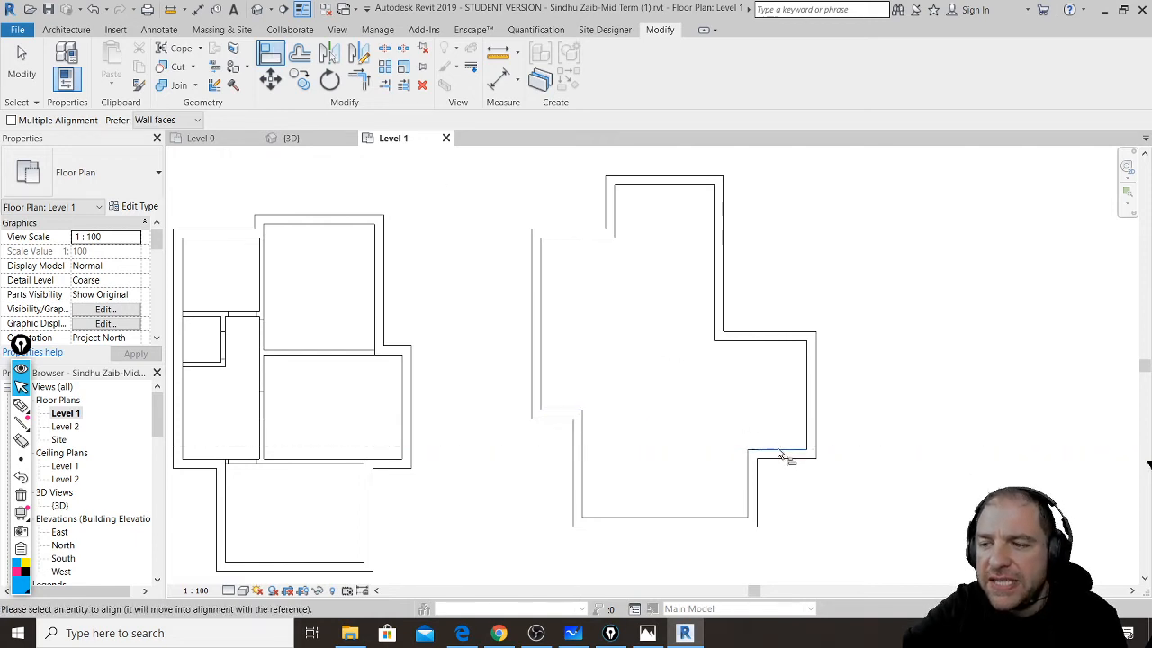
{"action": "left_click", "coordinate": [563, 417]}
{"action": "left_click", "coordinate": [699, 428]}
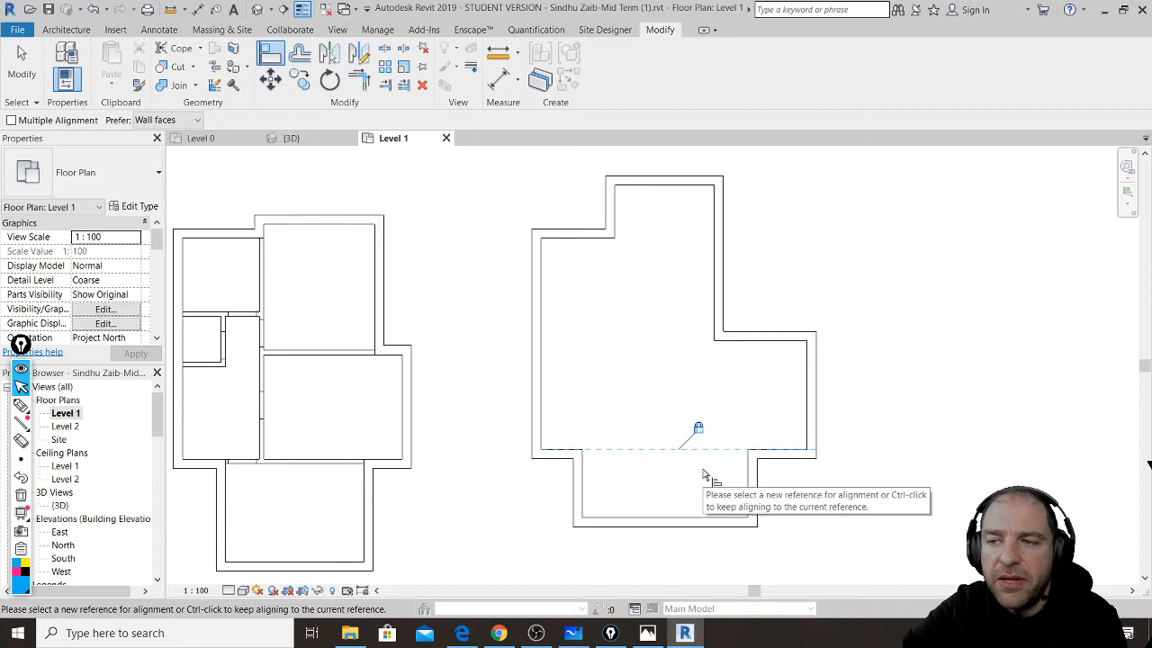
{"action": "key", "text": "Escape"}
{"action": "key", "text": "Escape"}
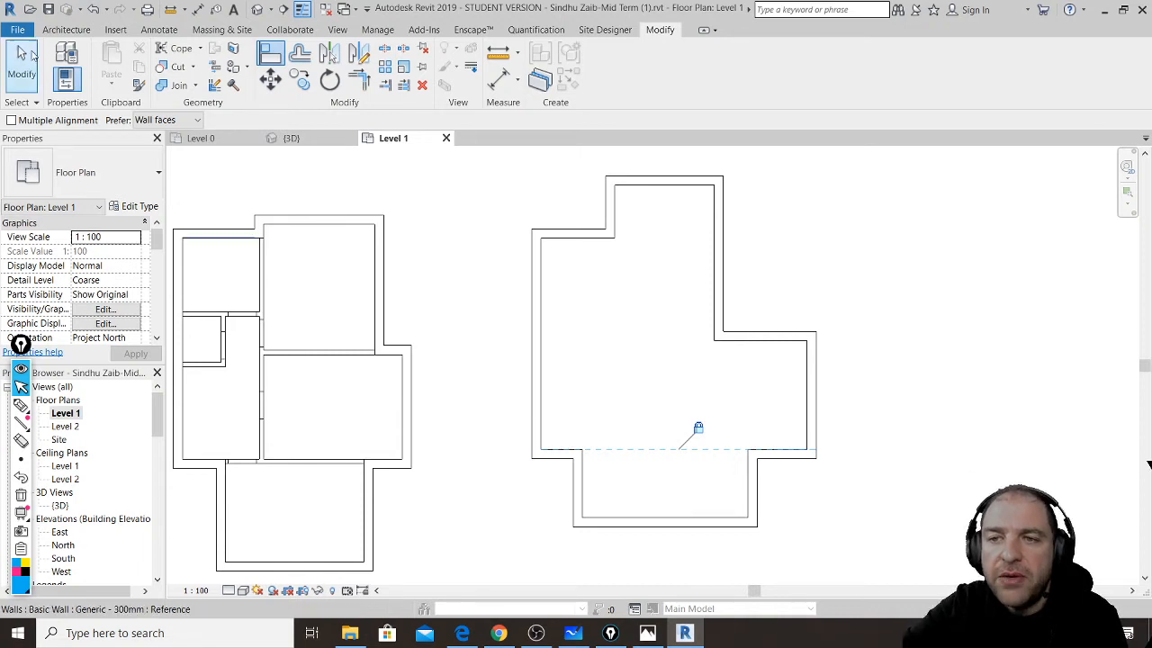
- Drag the lower-right step wall down to the same level
{"action": "left_click", "coordinate": [782, 464]}
{"action": "left_click_drag", "start_coordinate": [777, 465], "coordinate": [780, 502]}
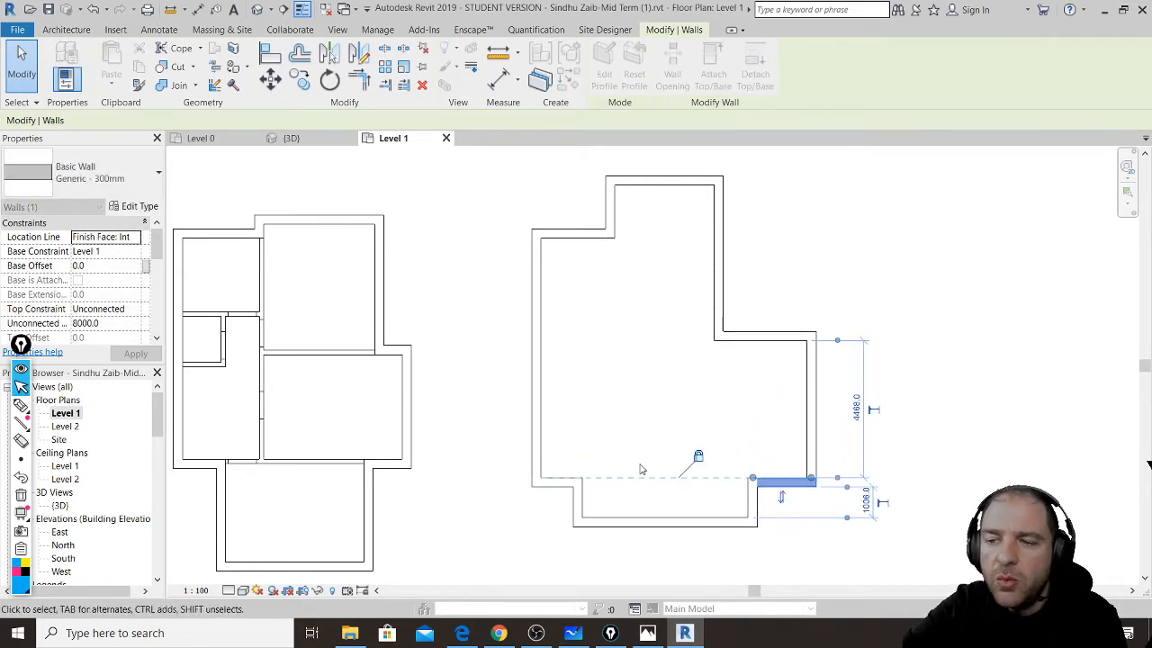
{"action": "left_click", "coordinate": [527, 505]}
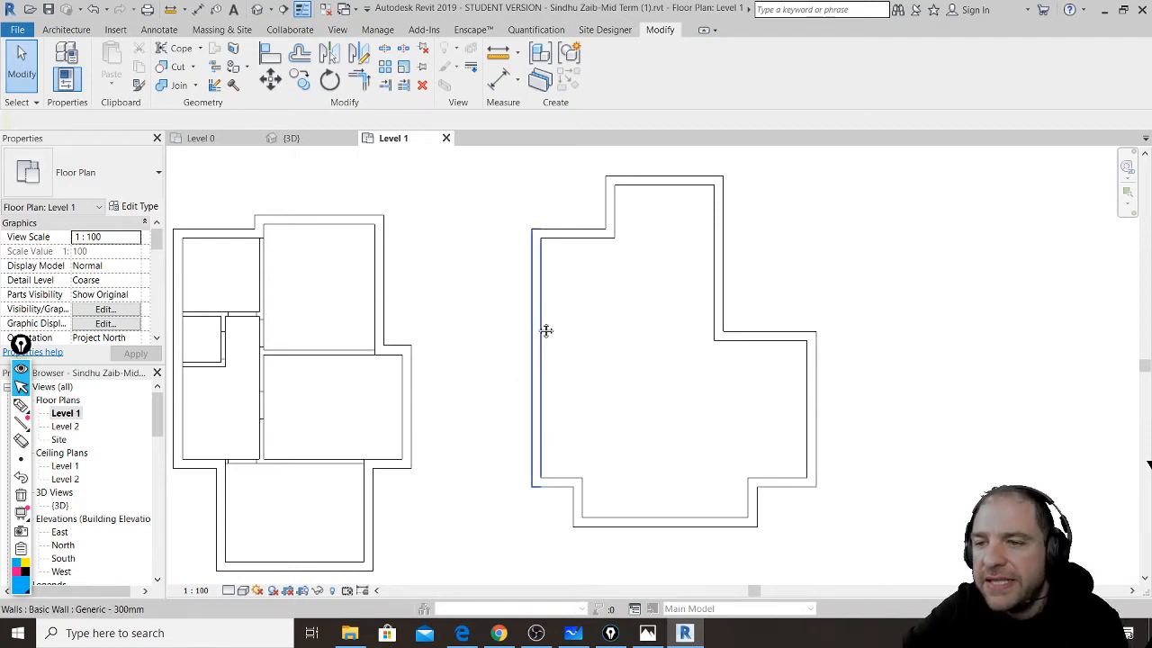
{"action": "middle_click_drag", "start_coordinate": [545, 329], "coordinate": [560, 368]}
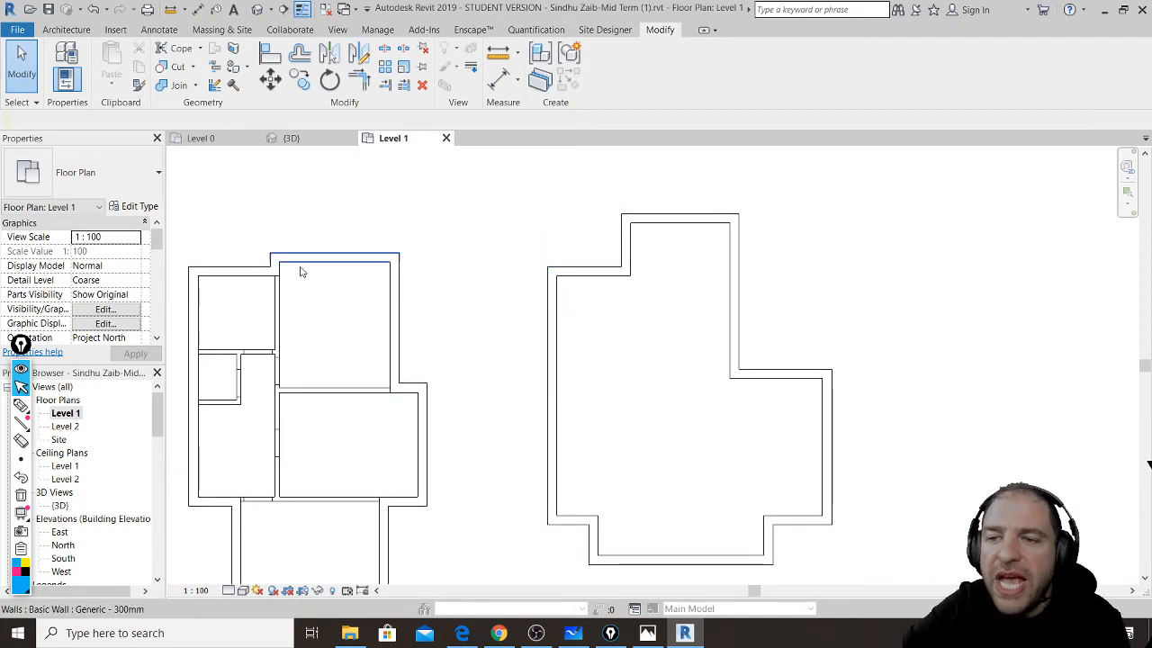
{"action": "scroll", "coordinate": [300, 270], "scroll_direction": "up", "scroll_amount": 3}
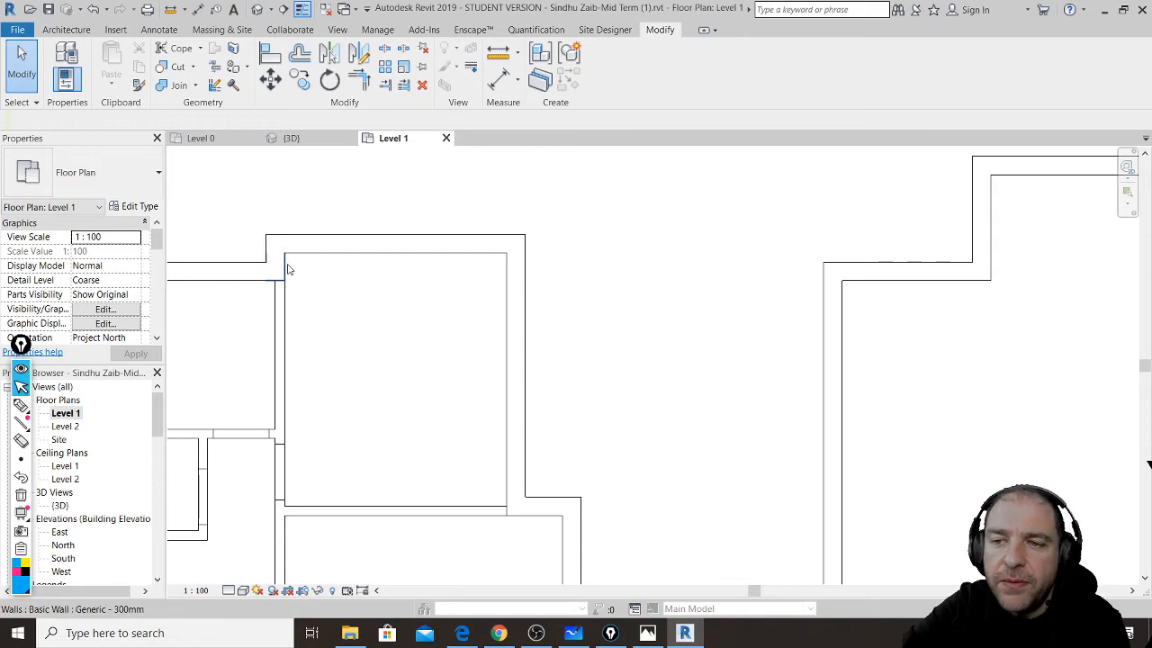
{"action": "left_click", "coordinate": [288, 269]}
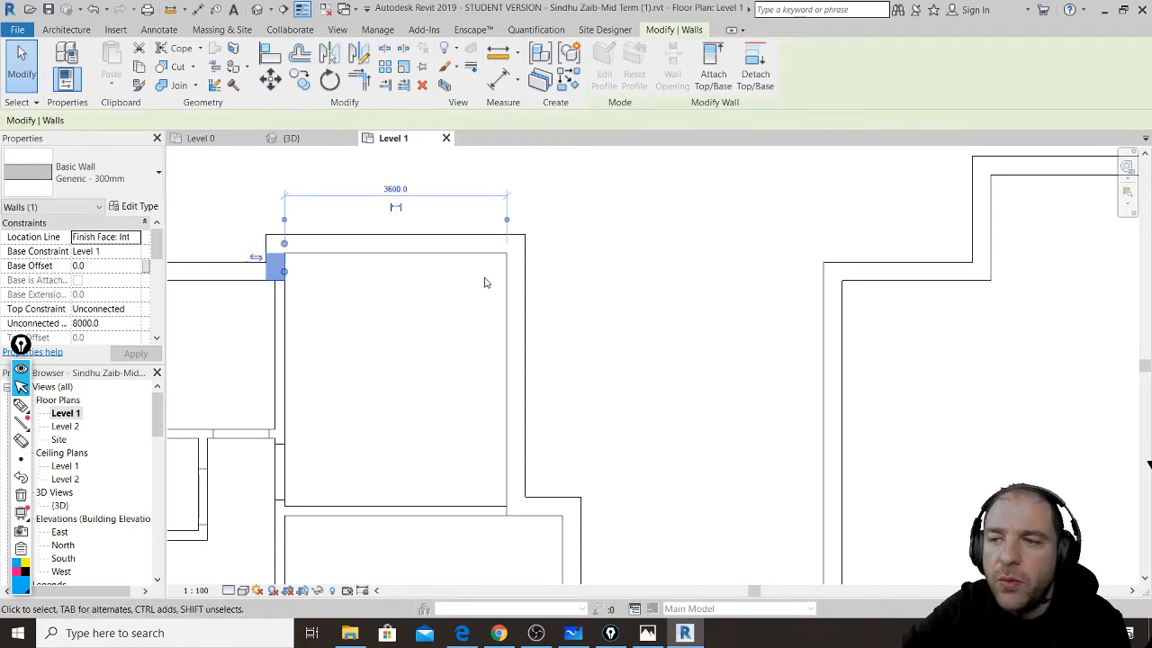
{"action": "left_click", "coordinate": [514, 278]}
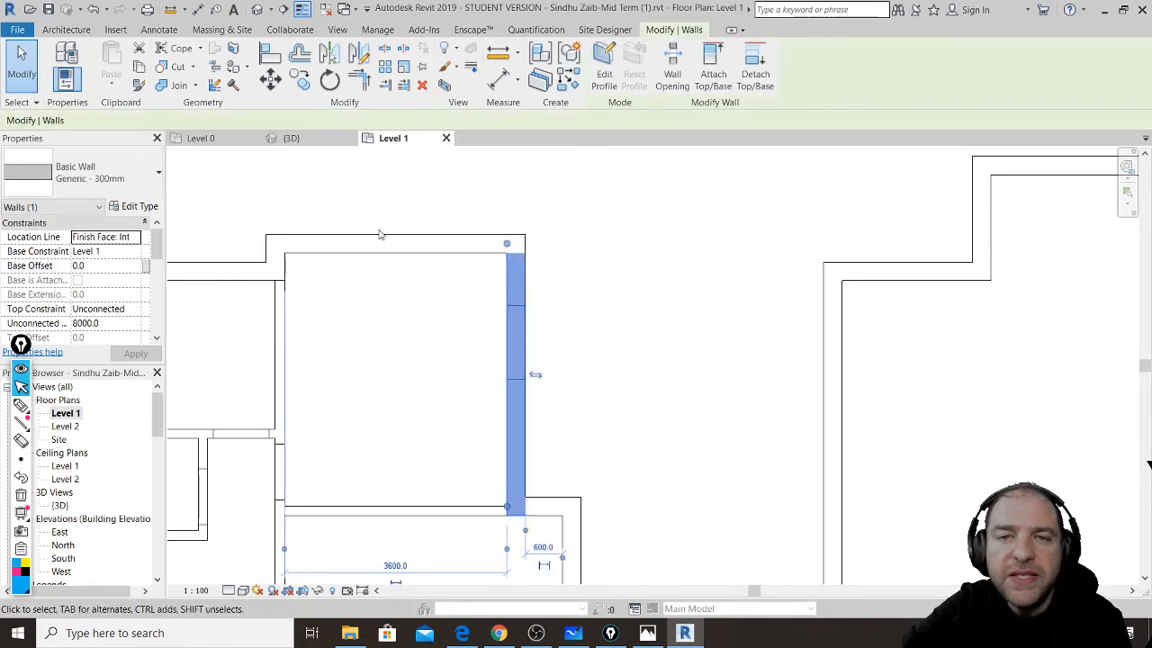
{"action": "left_click", "coordinate": [286, 266]}
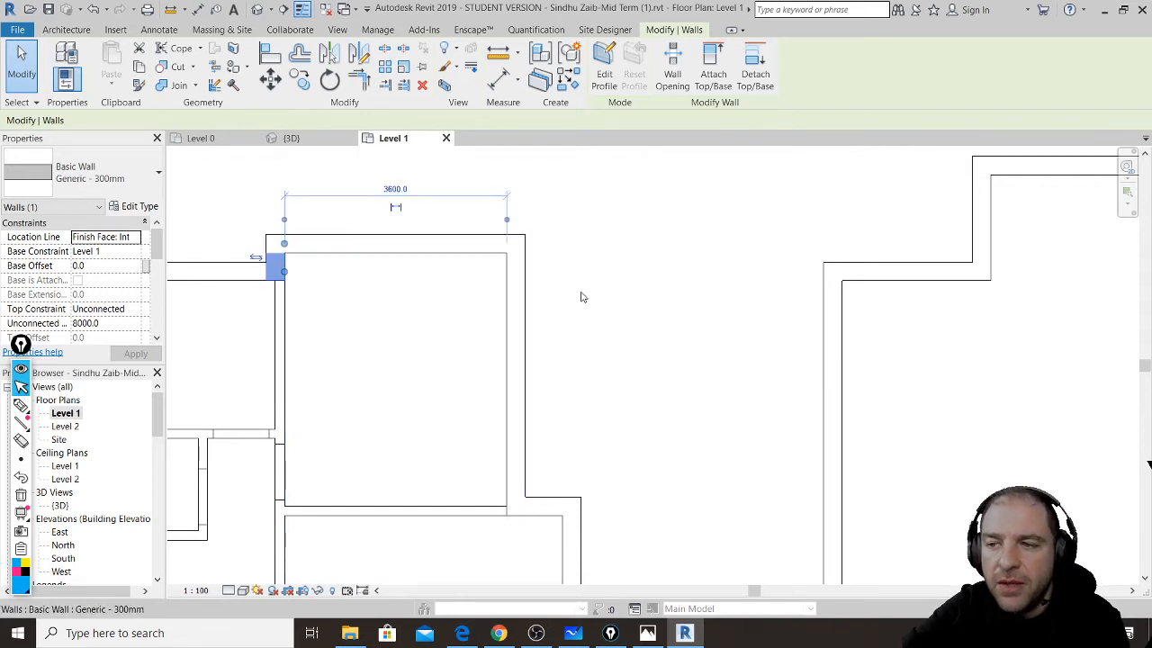
{"action": "left_click", "coordinate": [618, 299]}
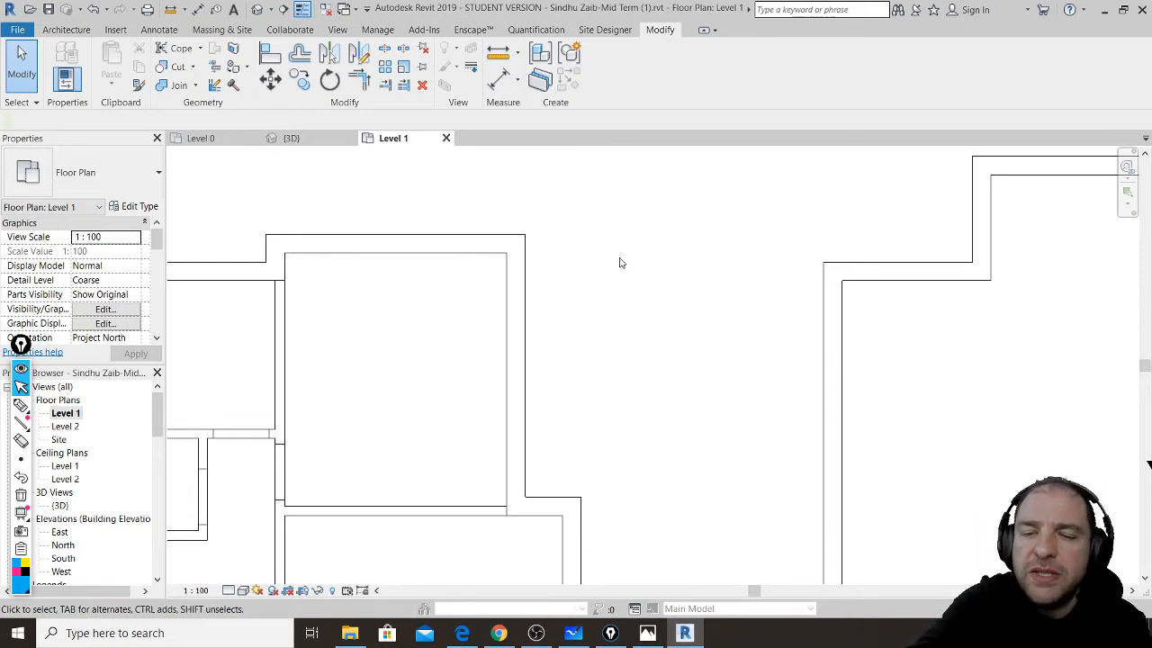
- Using UN, set project length units to Centimeters with the cm unit symbol
{"action": "key", "text": "u"}
{"action": "key", "text": "n"}
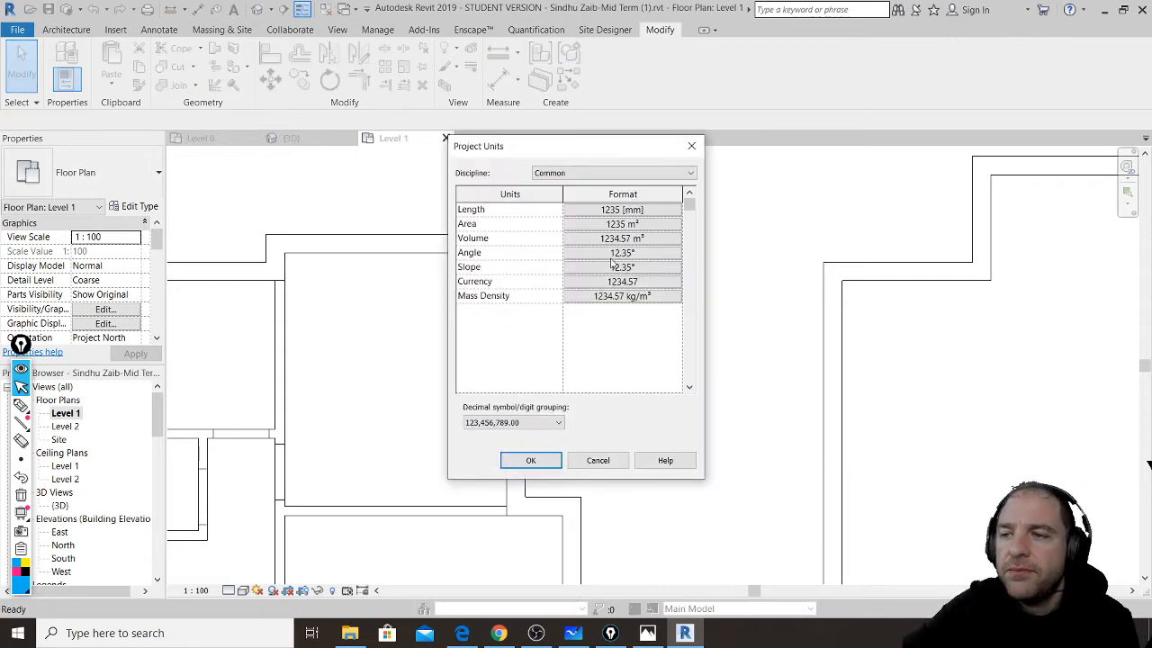
{"action": "left_click", "coordinate": [621, 208]}
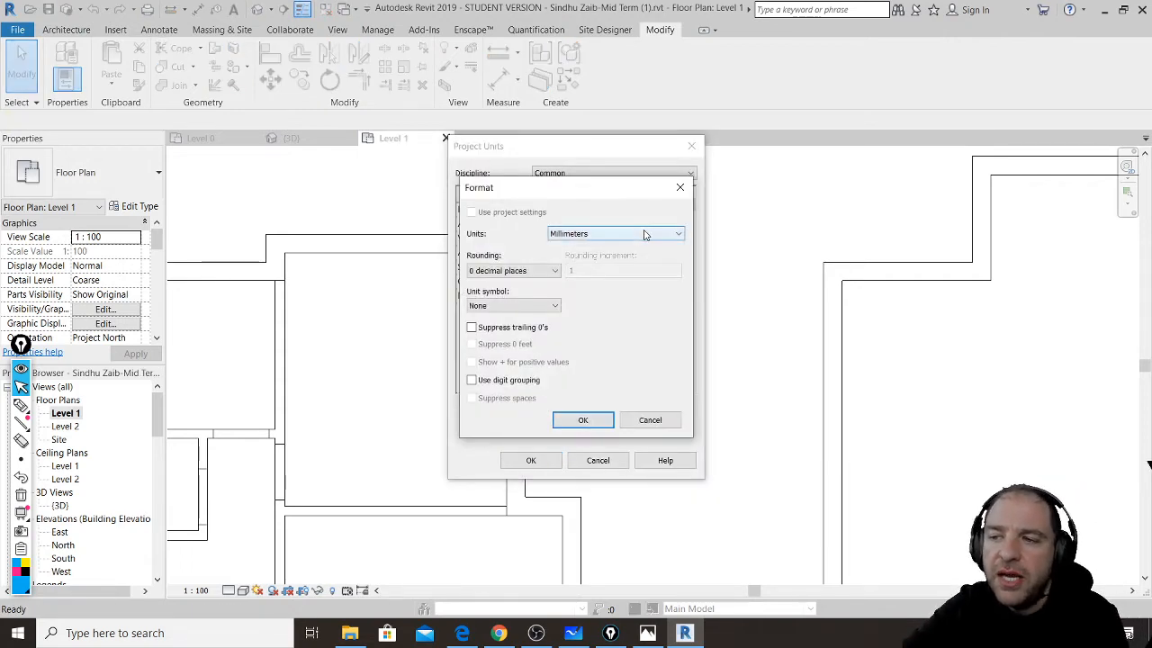
{"action": "left_click", "coordinate": [644, 234]}
{"action": "left_click", "coordinate": [627, 307]}
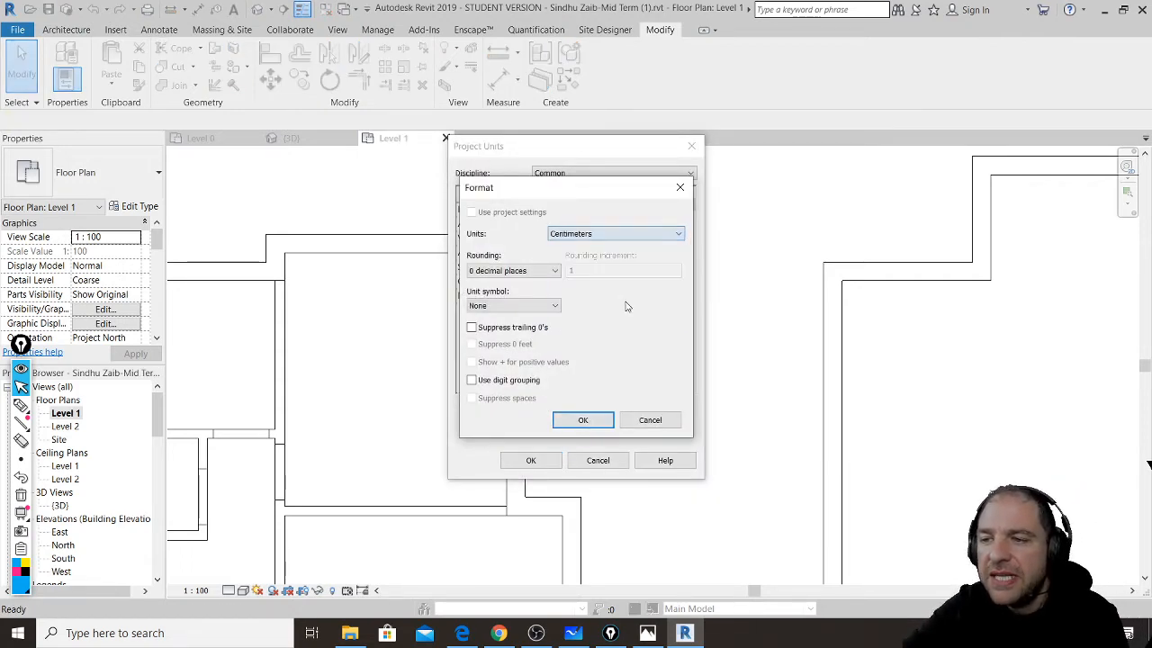
{"action": "left_click", "coordinate": [555, 270]}
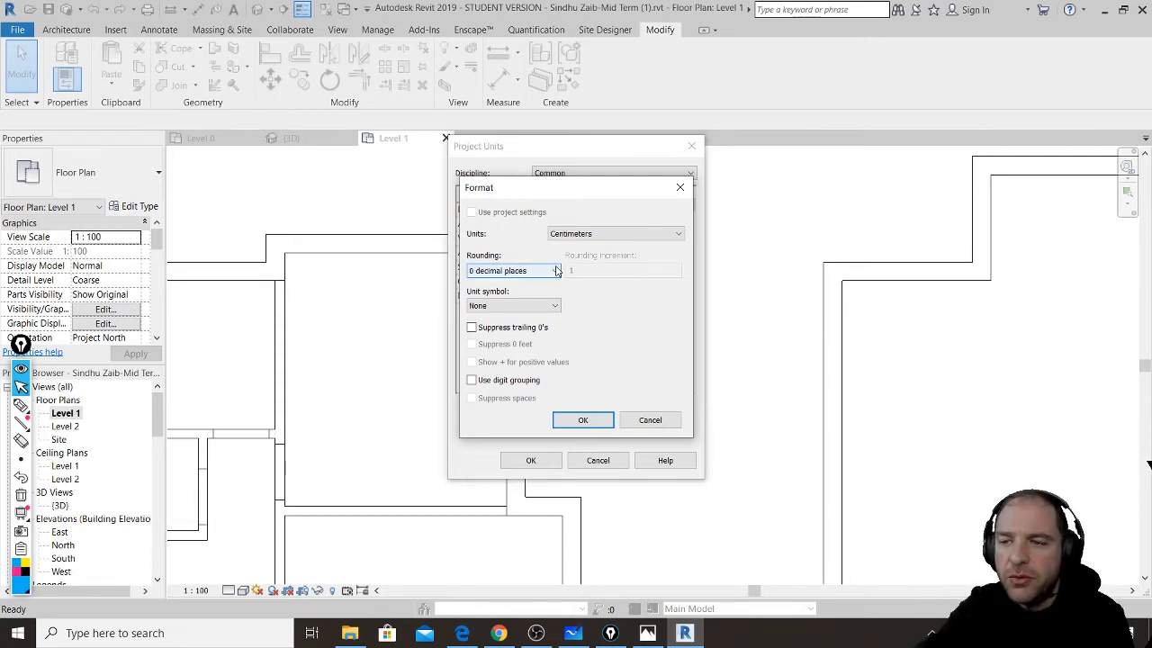
{"action": "left_click", "coordinate": [555, 306]}
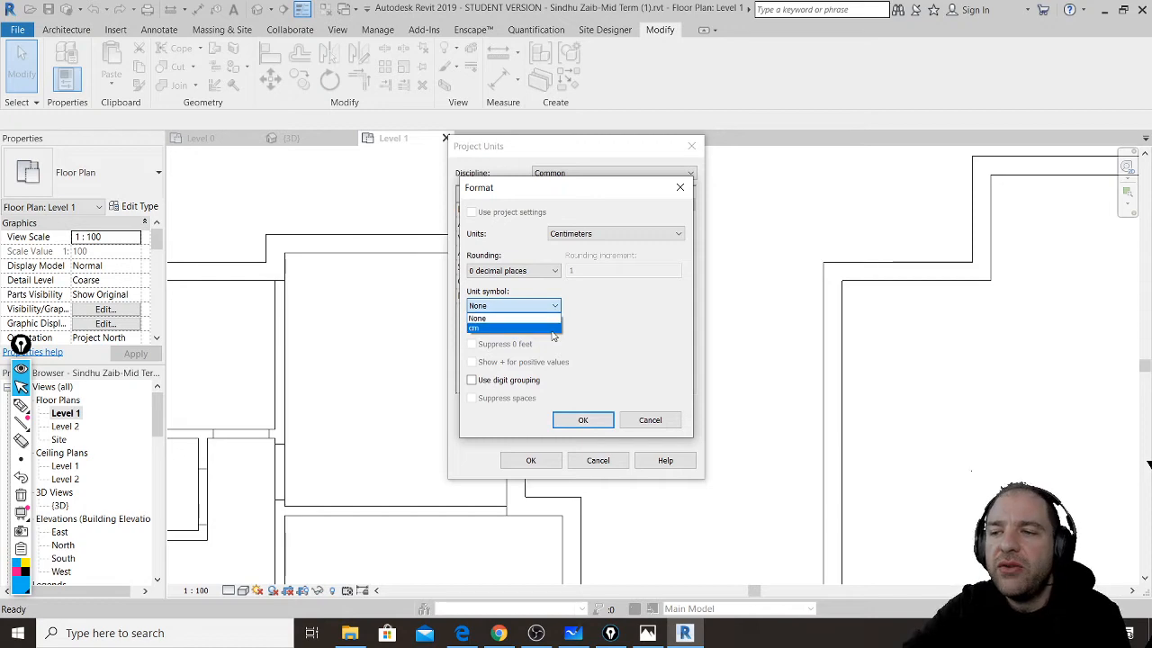
{"action": "left_click", "coordinate": [513, 328]}
{"action": "left_click", "coordinate": [583, 420]}
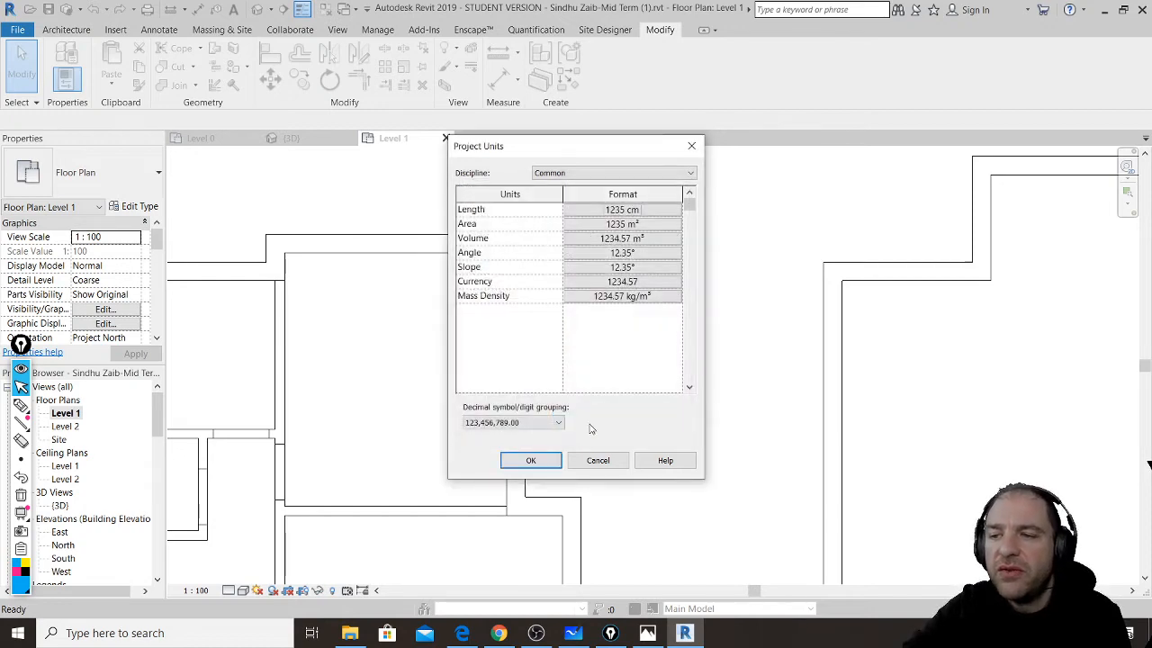
{"action": "left_click", "coordinate": [533, 460]}
{"action": "scroll", "coordinate": [458, 455], "scroll_direction": "up", "scroll_amount": 2}
{"action": "scroll", "coordinate": [455, 454], "scroll_direction": "down", "scroll_amount": 2}
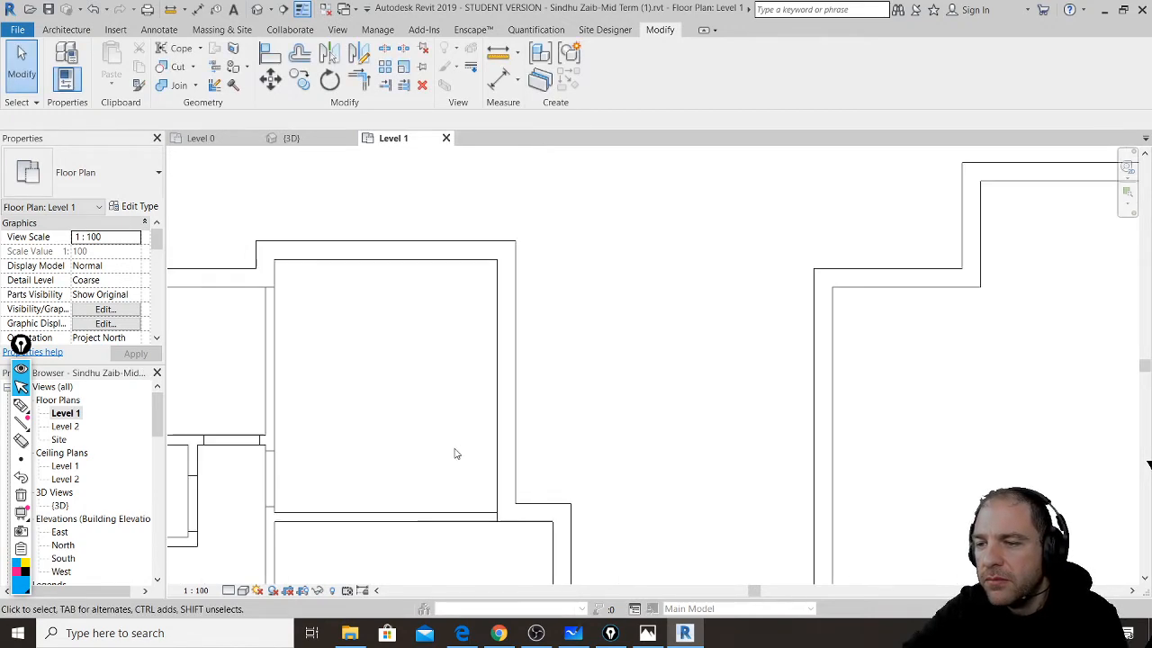
- Place a 324 cm aligned dimension between the top section's left and right inner wall faces
{"action": "scroll", "coordinate": [801, 393], "scroll_direction": "down", "scroll_amount": 2}
{"action": "scroll", "coordinate": [672, 373], "scroll_direction": "up", "scroll_amount": 2}
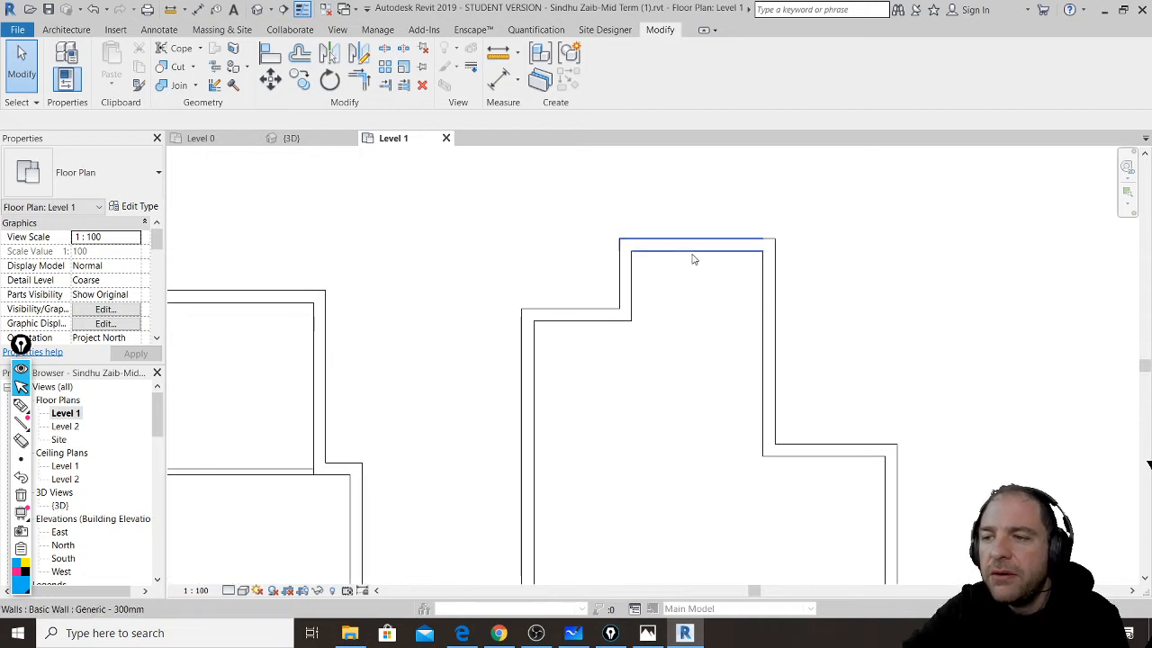
{"action": "left_click", "coordinate": [501, 80]}
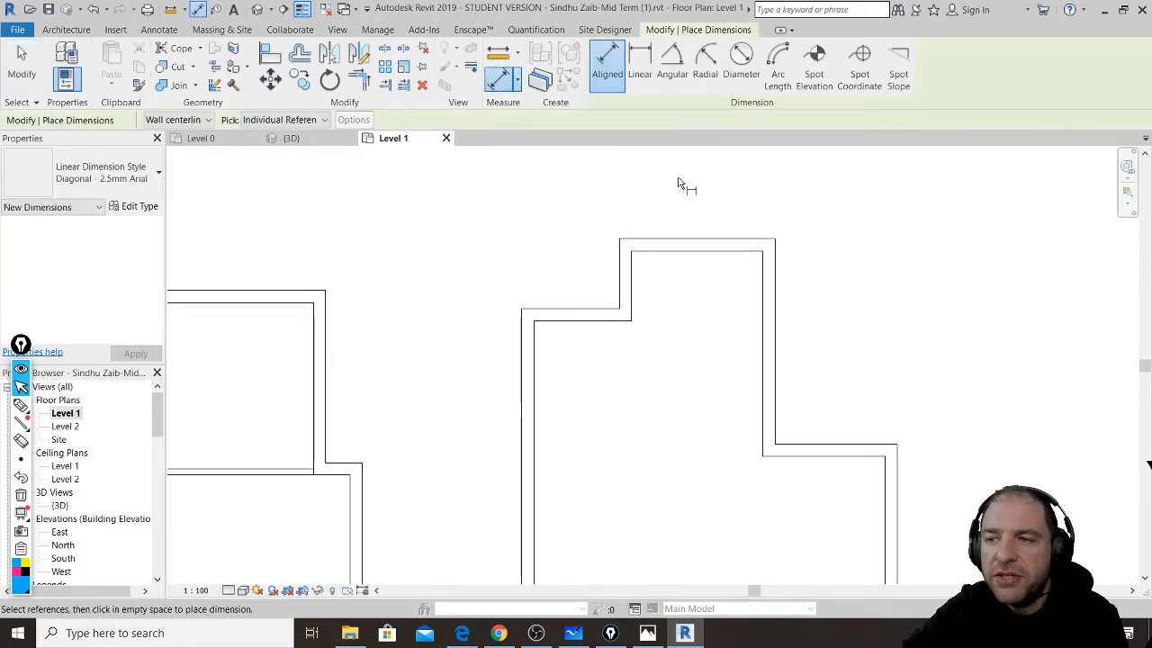
{"action": "scroll", "coordinate": [715, 244], "scroll_direction": "down", "scroll_amount": 2}
{"action": "scroll", "coordinate": [728, 267], "scroll_direction": "up", "scroll_amount": 4}
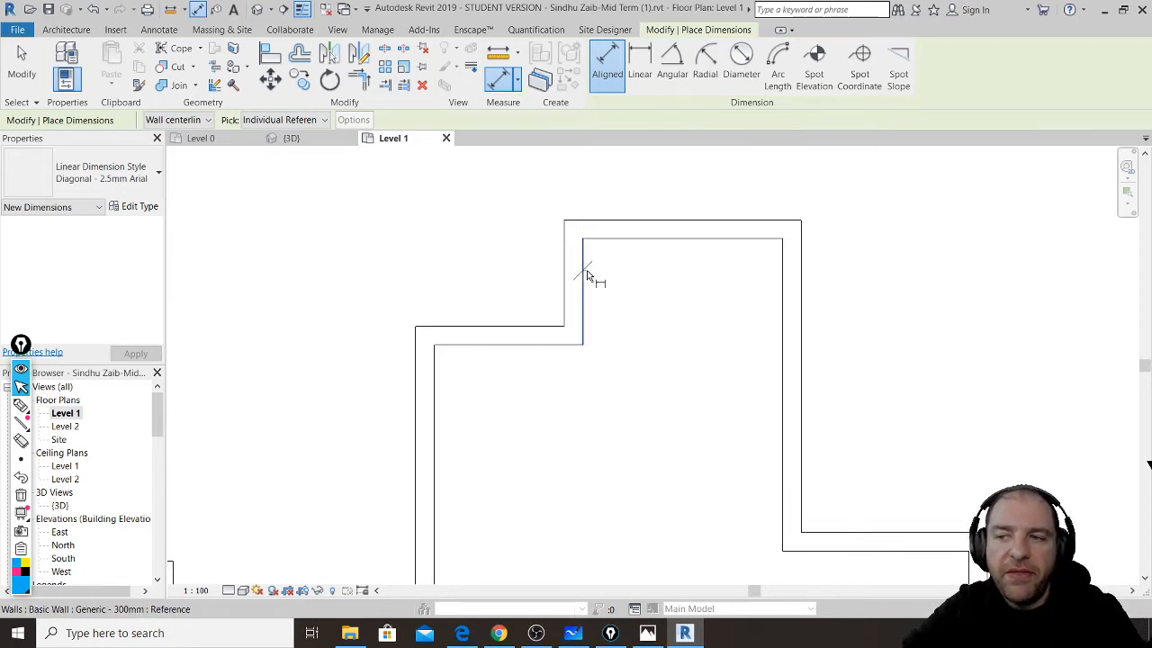
{"action": "left_click", "coordinate": [586, 274]}
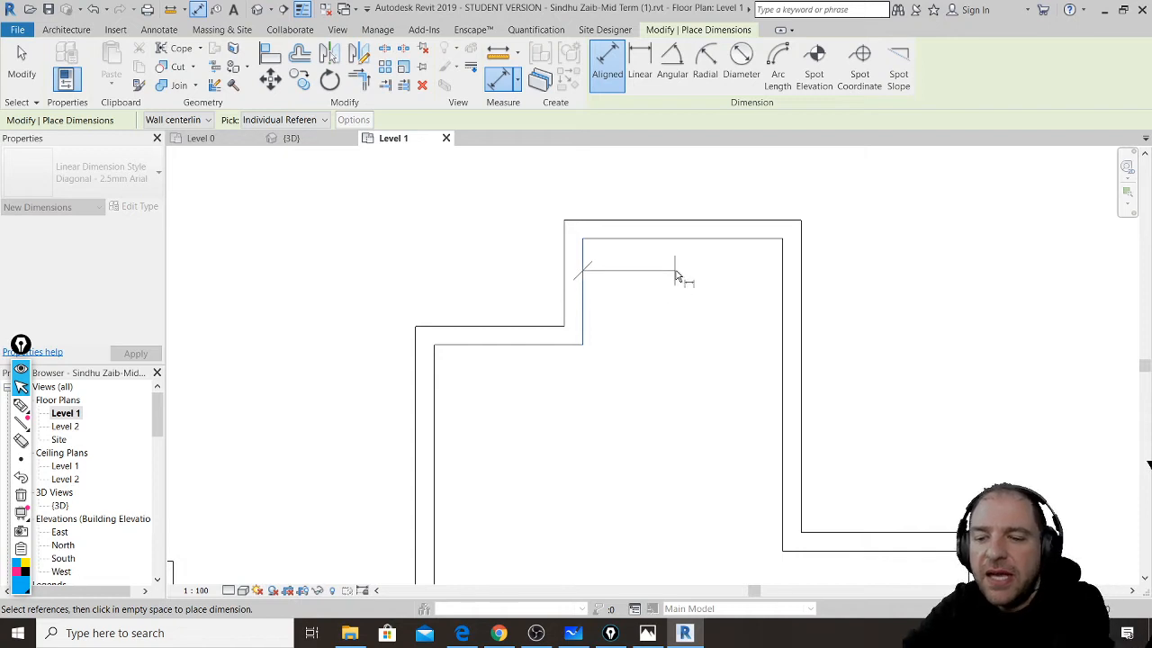
{"action": "left_click", "coordinate": [779, 283]}
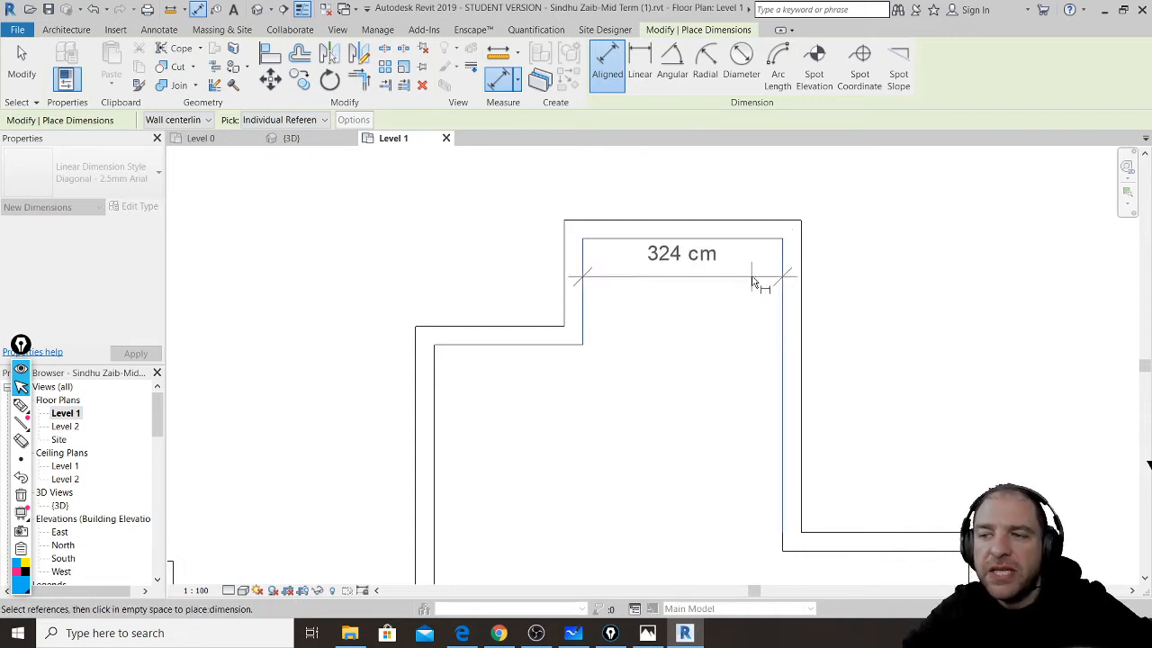
{"action": "left_click", "coordinate": [845, 286]}
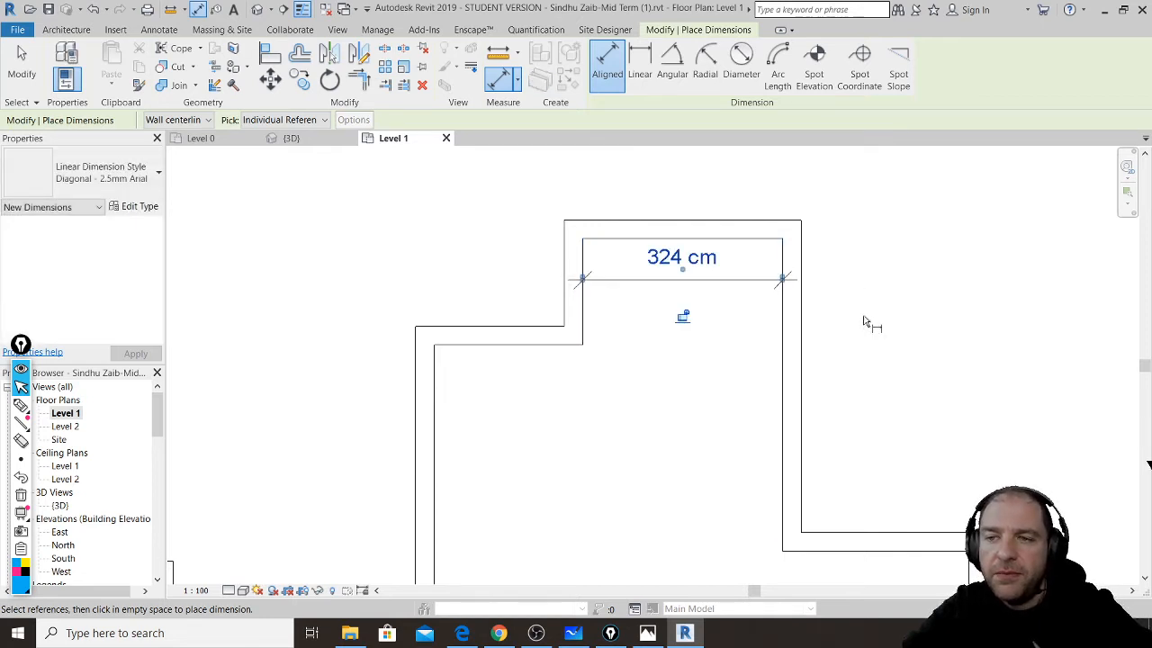
{"action": "left_click", "coordinate": [35, 77]}
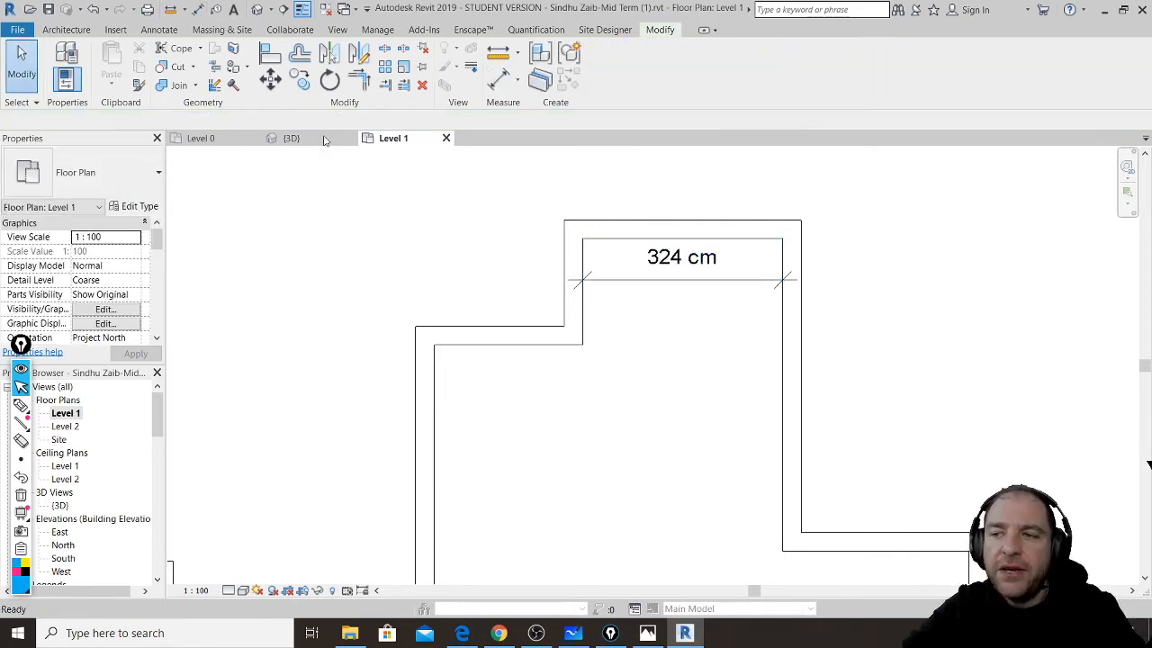
{"action": "left_click", "coordinate": [799, 258]}
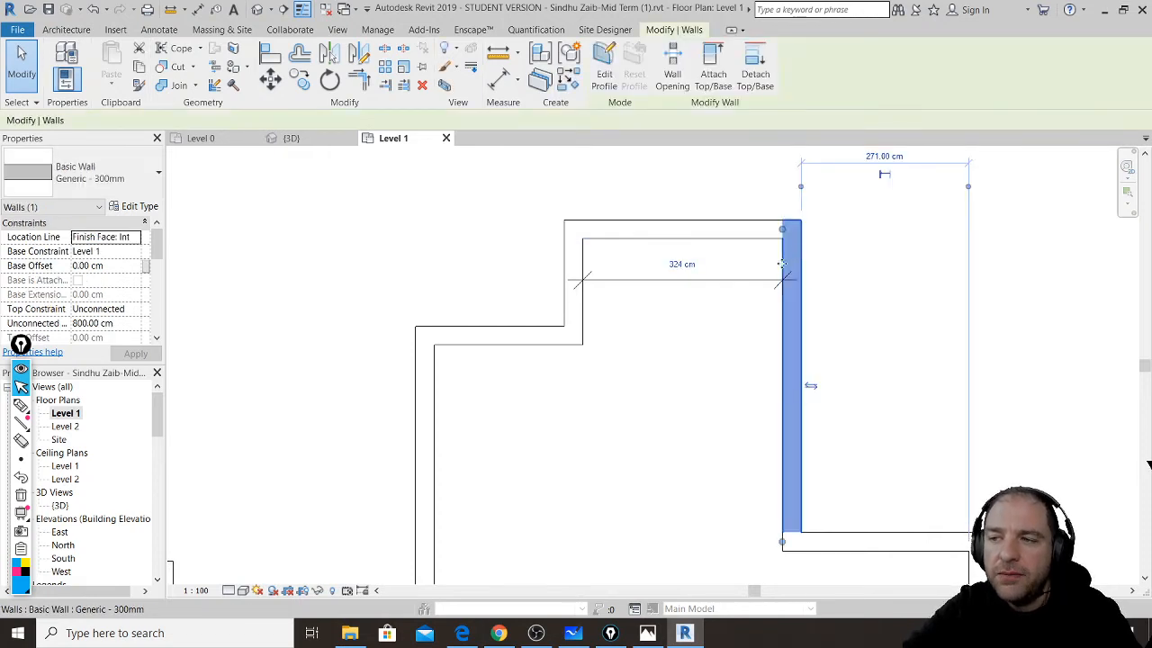
- Change the top section's inner width dimension from 324 to 360 cm
{"action": "left_click", "coordinate": [681, 266]}
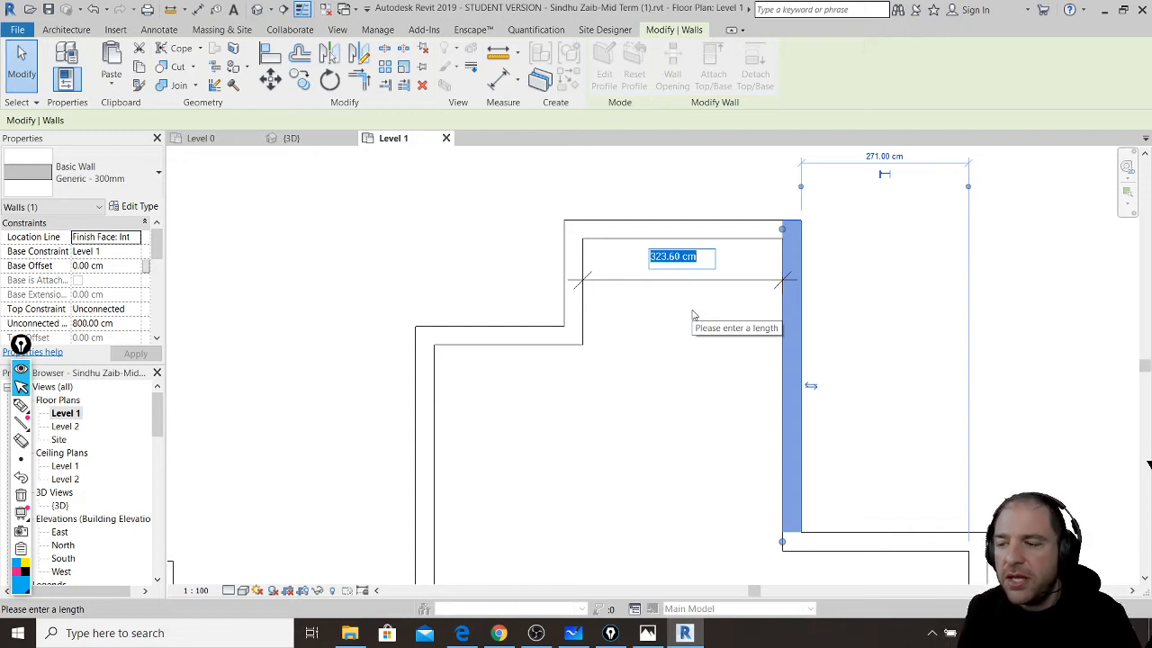
{"action": "type", "text": "360"}
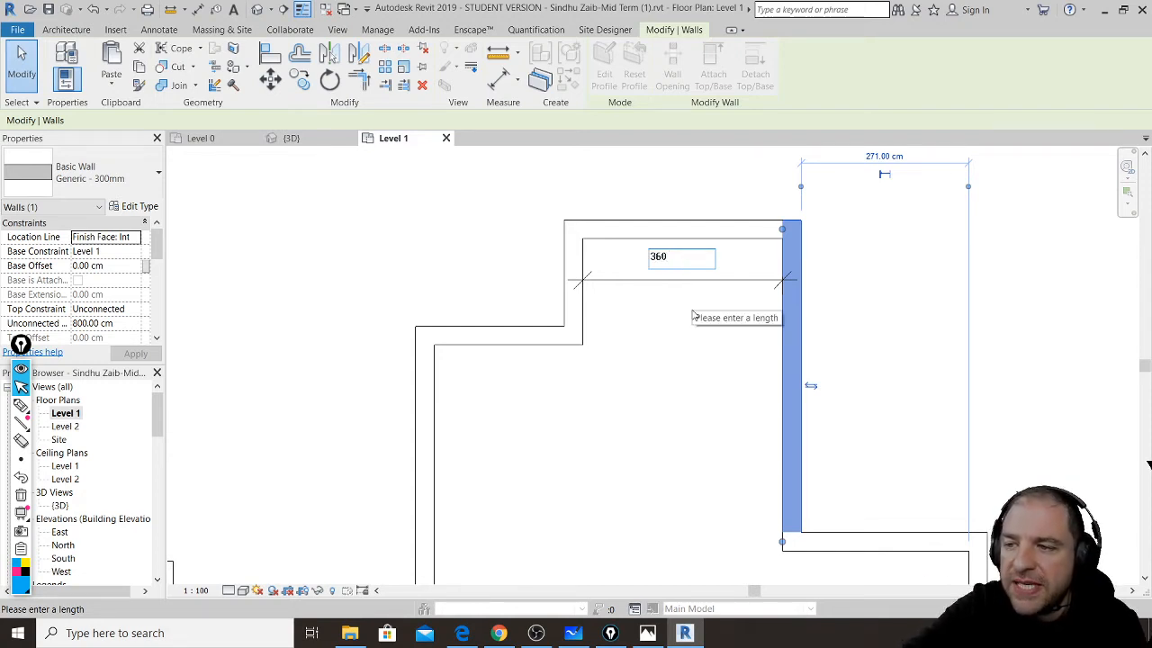
{"action": "key", "text": "Return"}
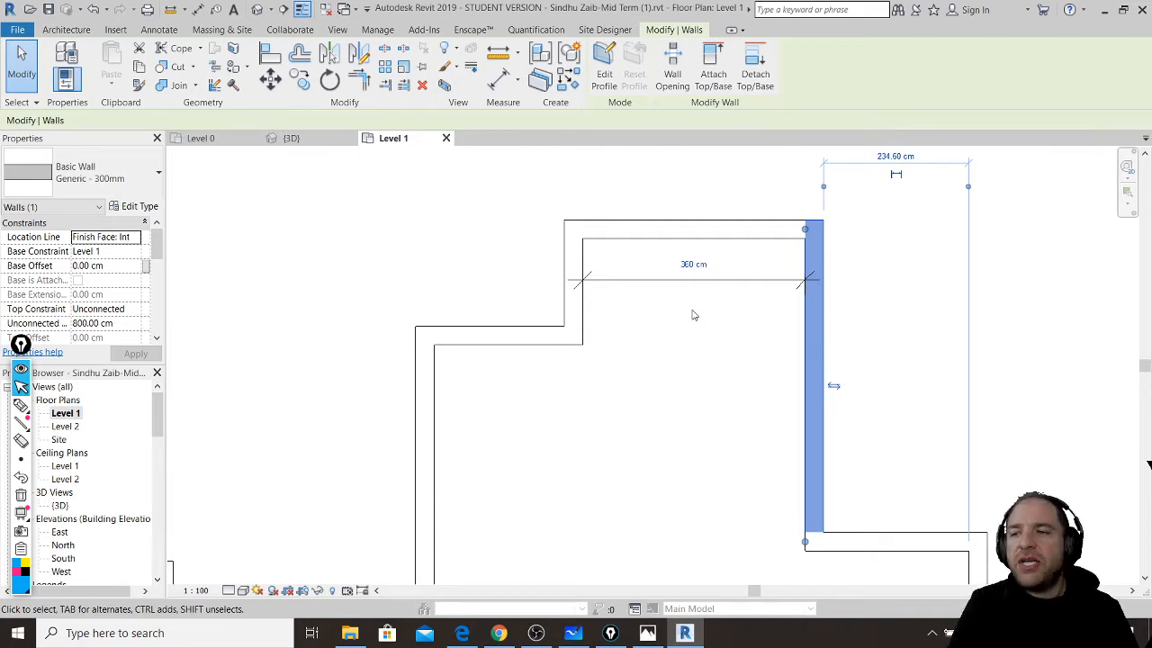
{"action": "left_click", "coordinate": [629, 348]}
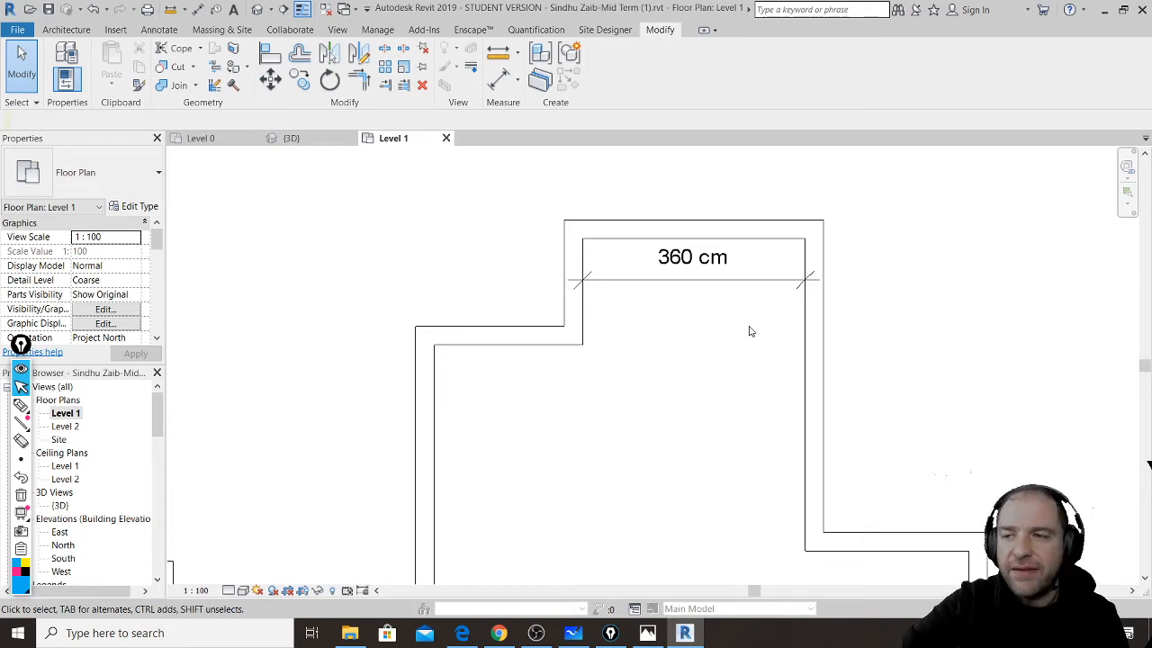
- Lock the 360 cm dimension and drag the section's right wall rightward
{"action": "left_click", "coordinate": [705, 286]}
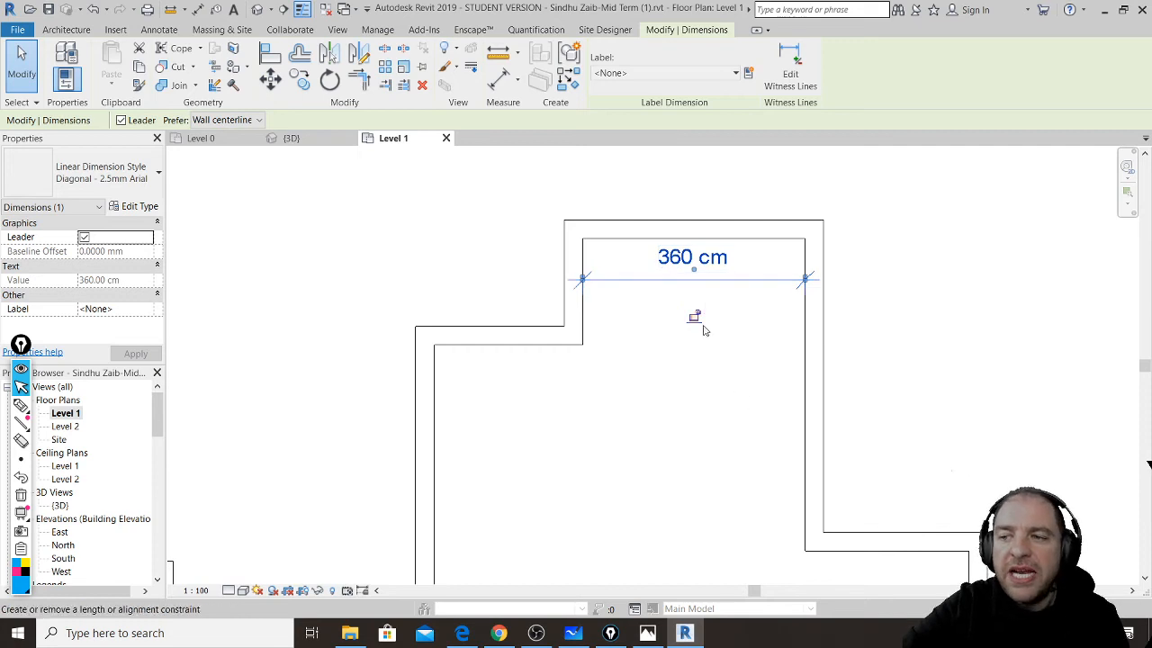
{"action": "left_click", "coordinate": [694, 317]}
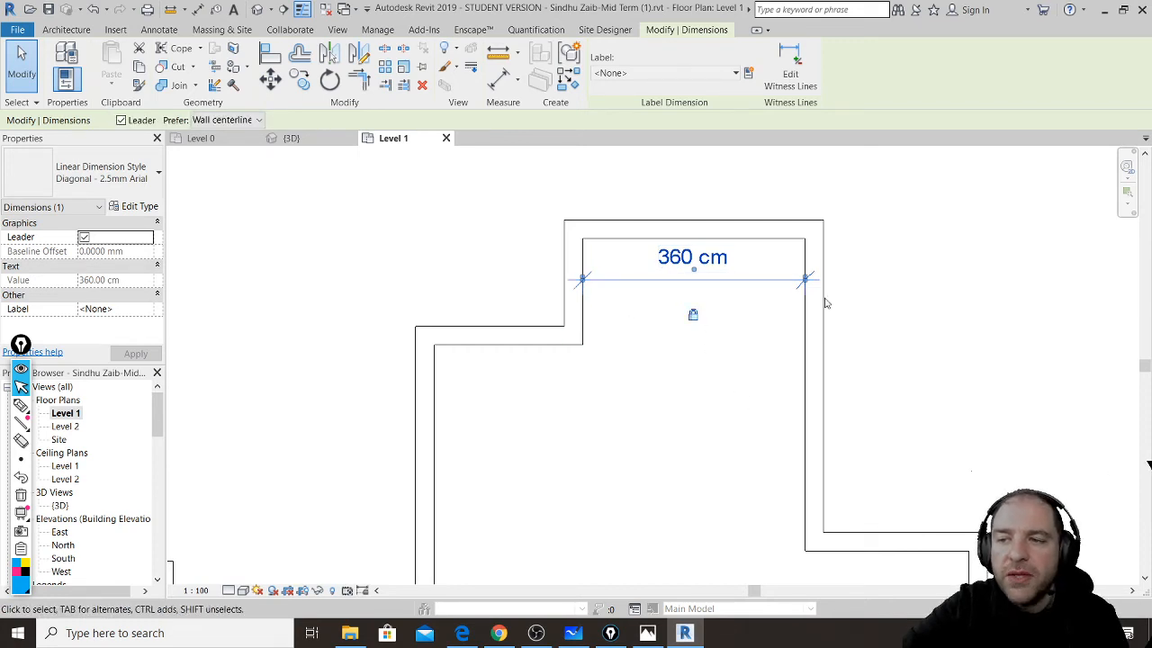
{"action": "left_click_drag", "start_coordinate": [821, 303], "coordinate": [869, 318]}
{"action": "left_click", "coordinate": [703, 388]}
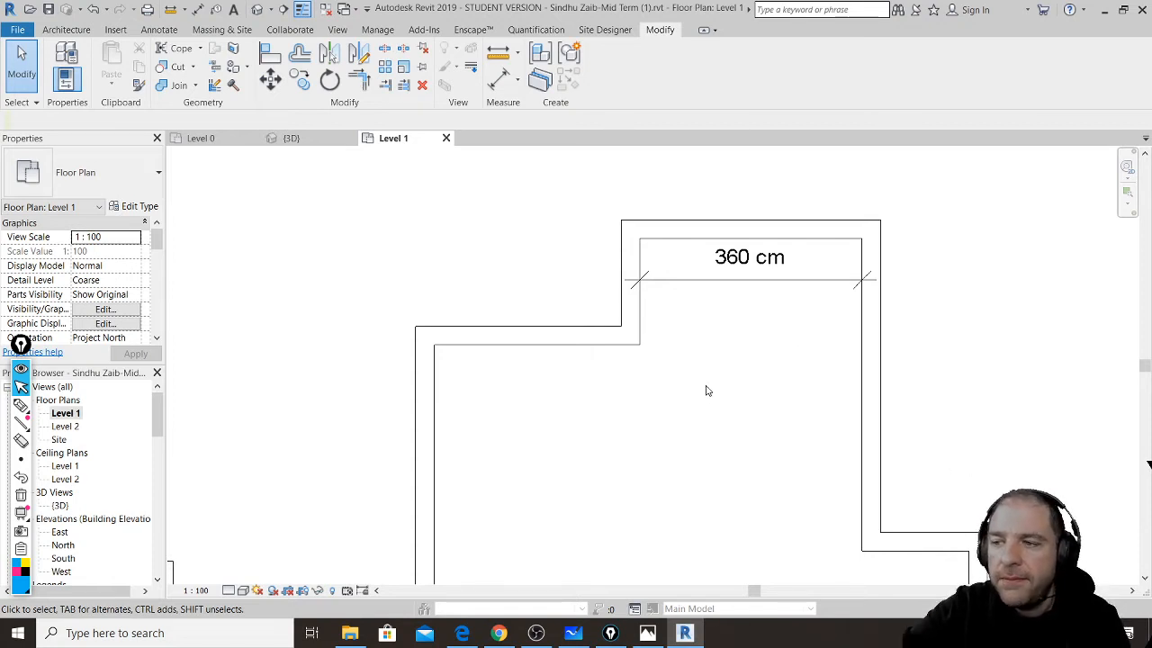
- Zoom out to show both plans, check the live chat, then start an aligned dimension
{"action": "scroll", "coordinate": [693, 354], "scroll_direction": "down", "scroll_amount": 4}
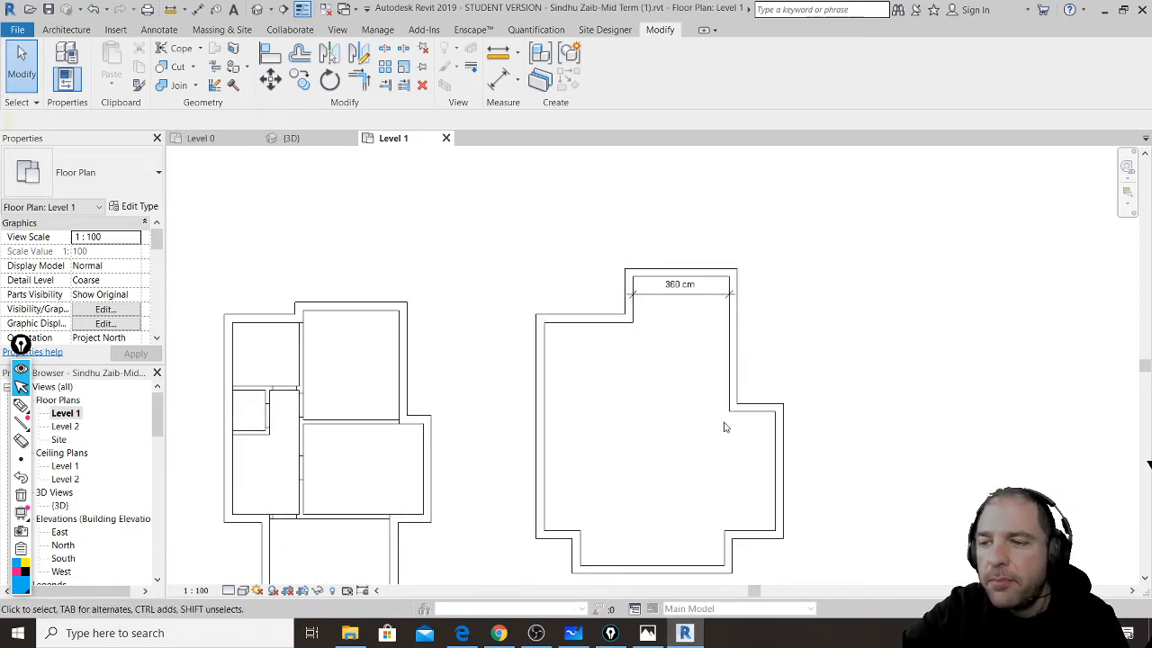
{"action": "middle_click_drag", "start_coordinate": [718, 400], "coordinate": [681, 362]}
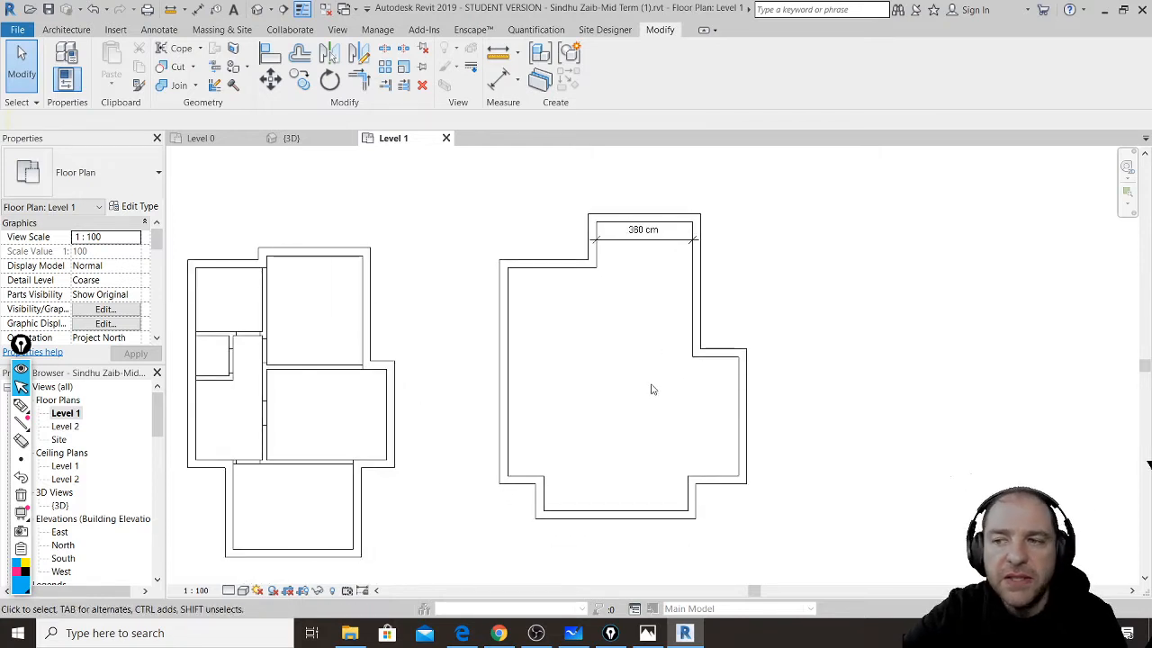
{"action": "left_click", "coordinate": [500, 634]}
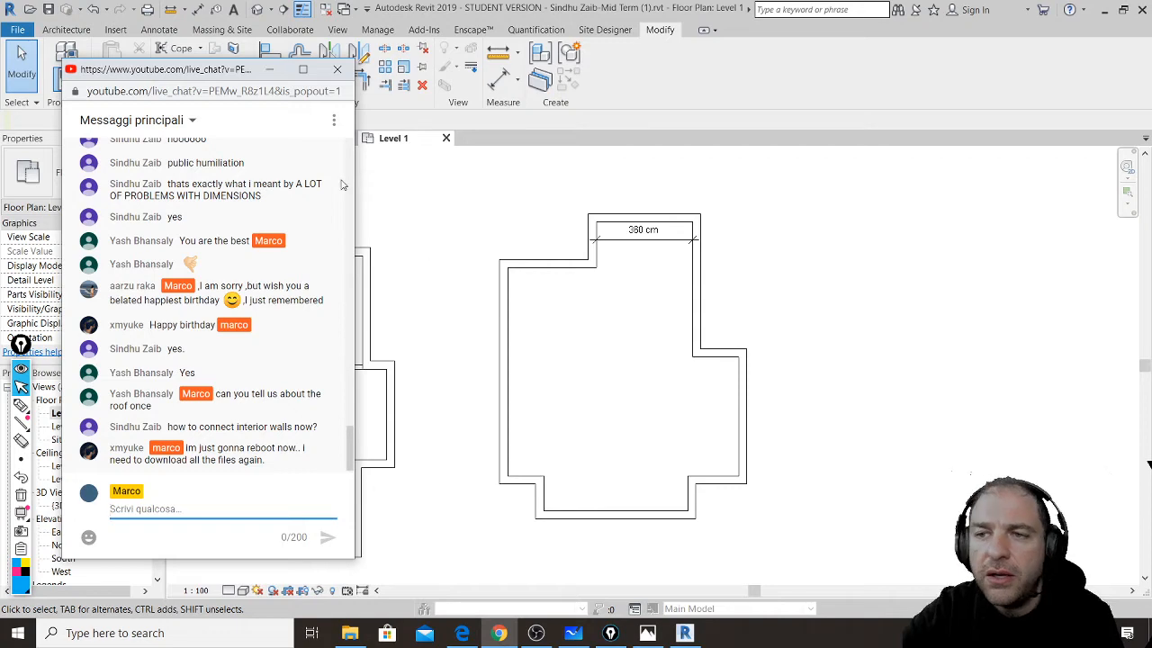
{"action": "left_click", "coordinate": [269, 69]}
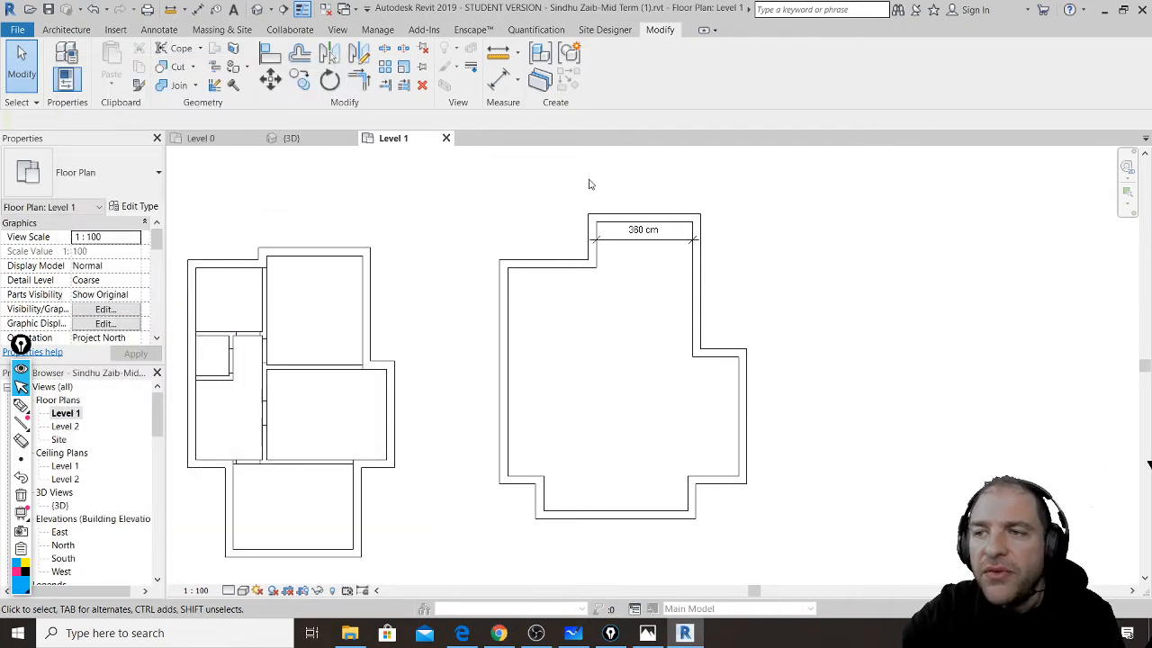
{"action": "left_click", "coordinate": [497, 79]}
{"action": "scroll", "coordinate": [628, 243], "scroll_direction": "down", "scroll_amount": 1}
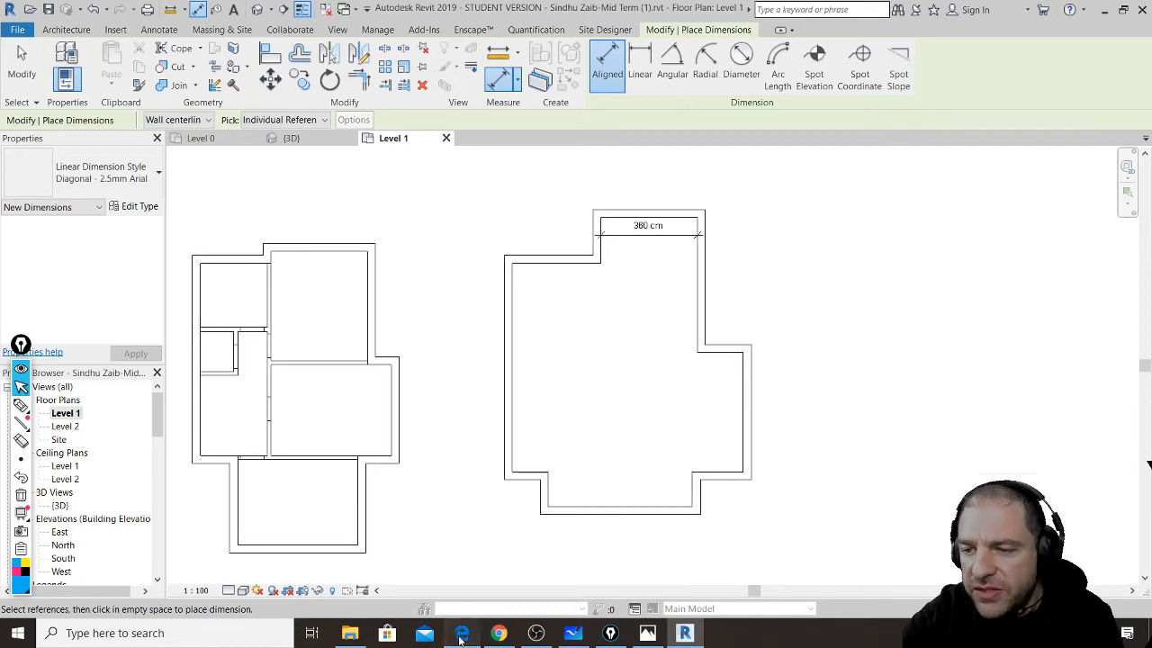
- Check the upper rooms' sizes on the midterm PDF in Edge, then return to Revit
{"action": "left_click", "coordinate": [461, 633]}
{"action": "left_click", "coordinate": [179, 11]}
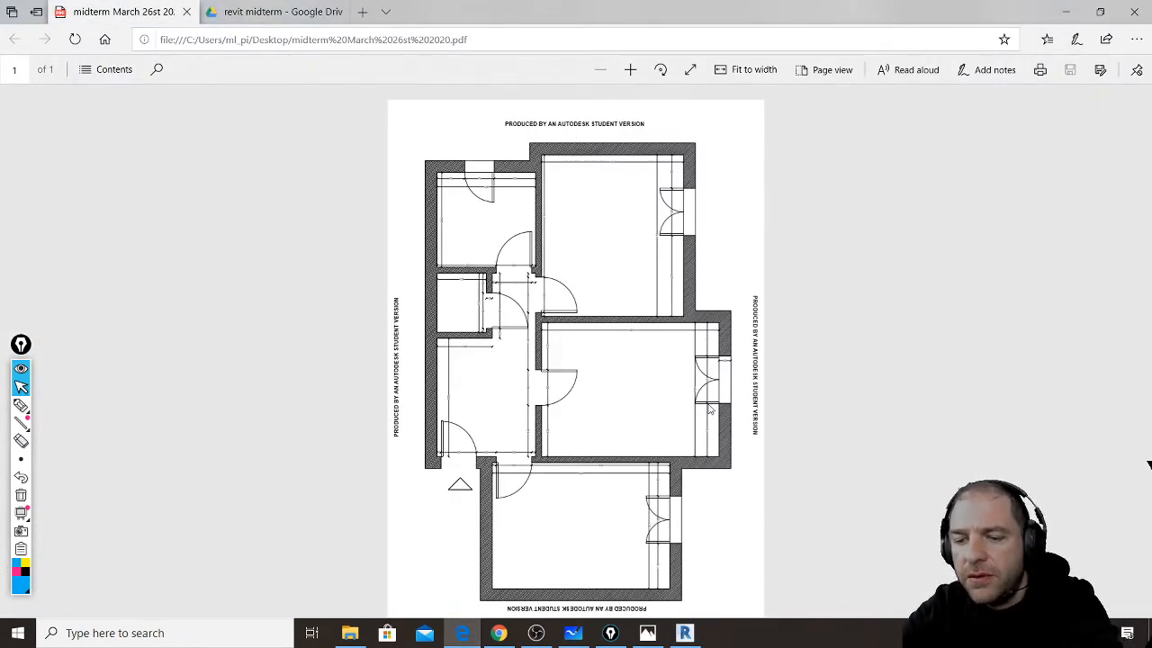
{"action": "scroll", "coordinate": [711, 409], "scroll_direction": "up", "scroll_amount": 3, "text": "ctrl"}
{"action": "scroll", "coordinate": [868, 300], "scroll_direction": "up", "scroll_amount": 2, "text": "ctrl"}
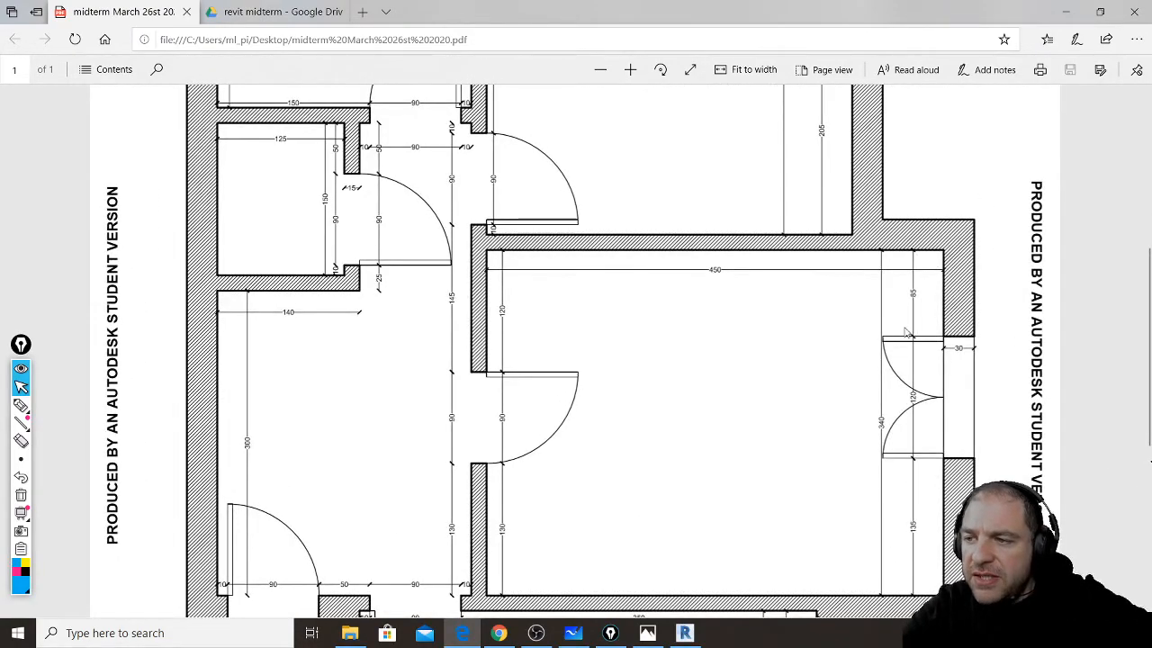
{"action": "scroll", "coordinate": [891, 450], "scroll_direction": "up", "scroll_amount": 4}
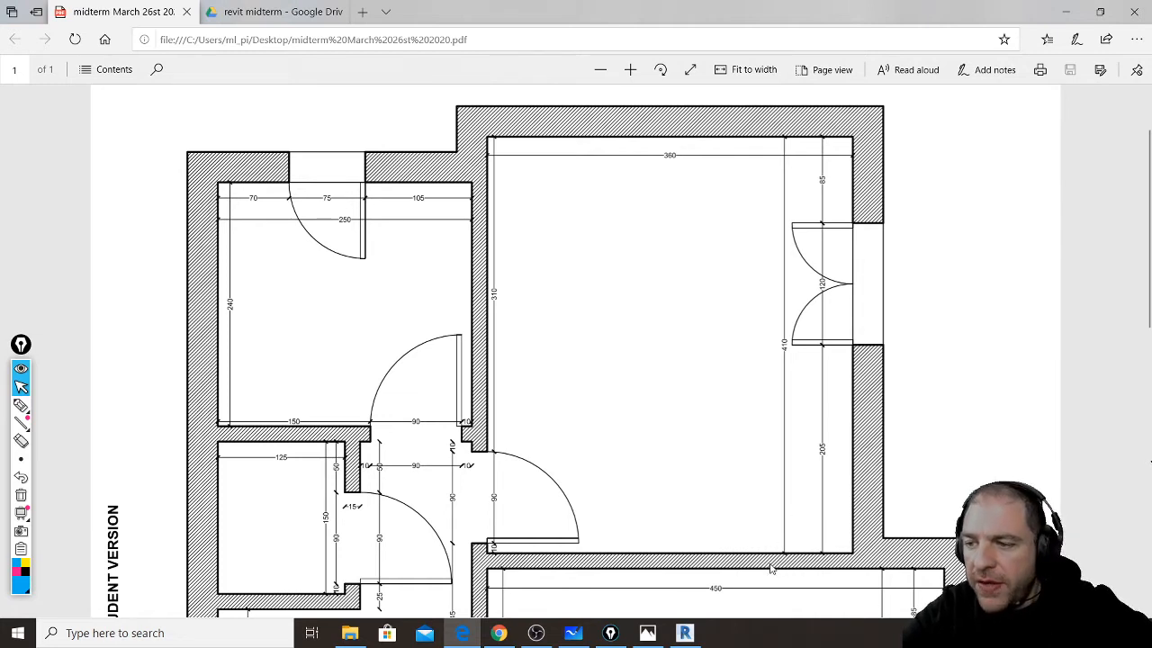
{"action": "left_click", "coordinate": [684, 633]}
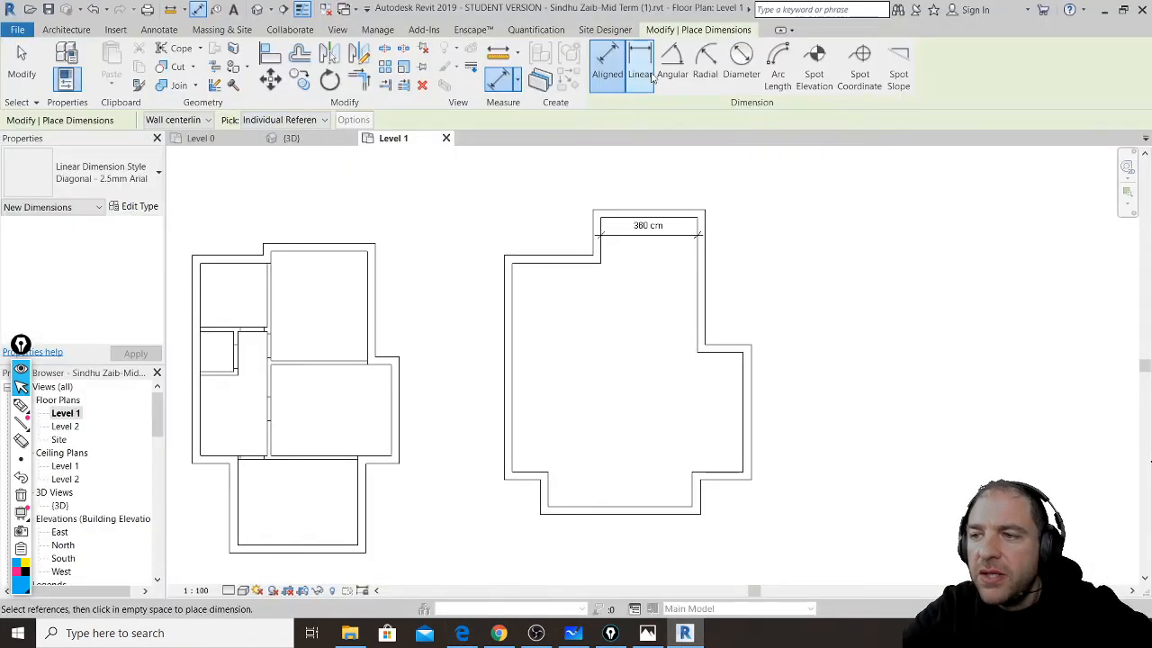
{"action": "scroll", "coordinate": [685, 301], "scroll_direction": "down", "scroll_amount": 1}
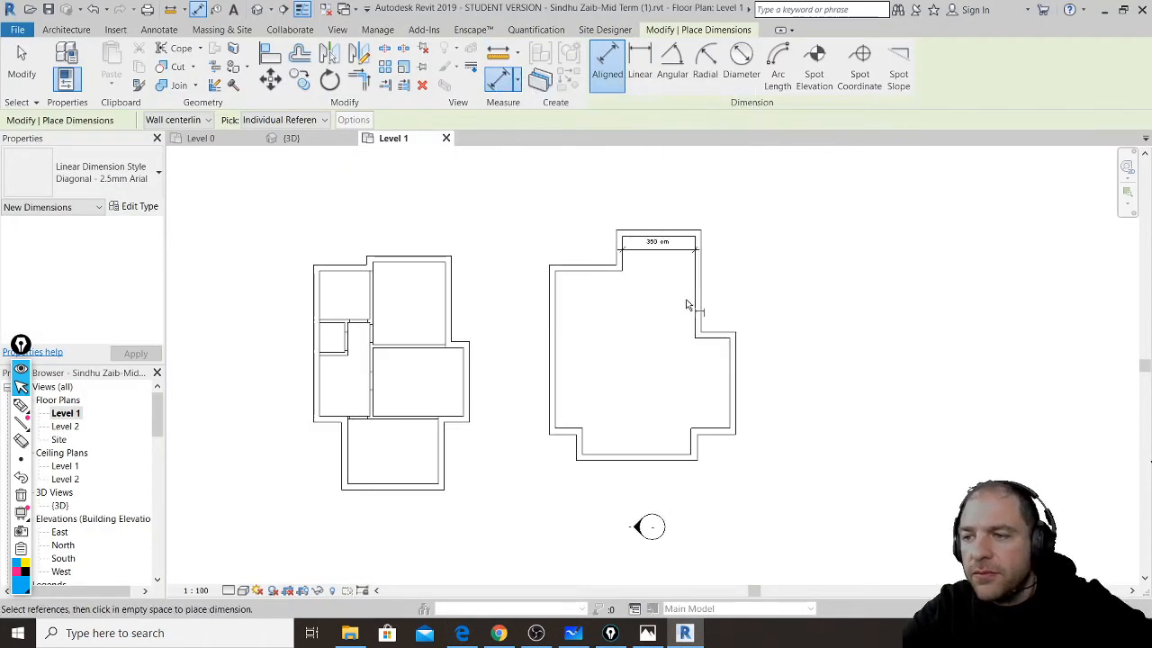
{"action": "scroll", "coordinate": [685, 304], "scroll_direction": "up", "scroll_amount": 2}
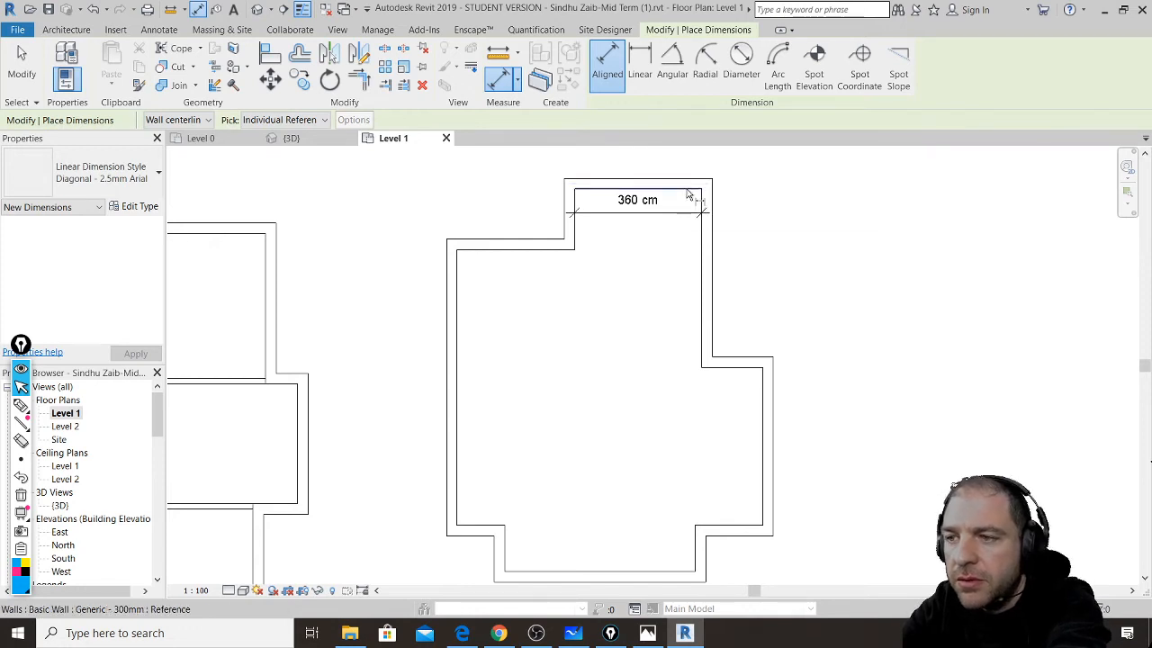
{"action": "left_click", "coordinate": [691, 196]}
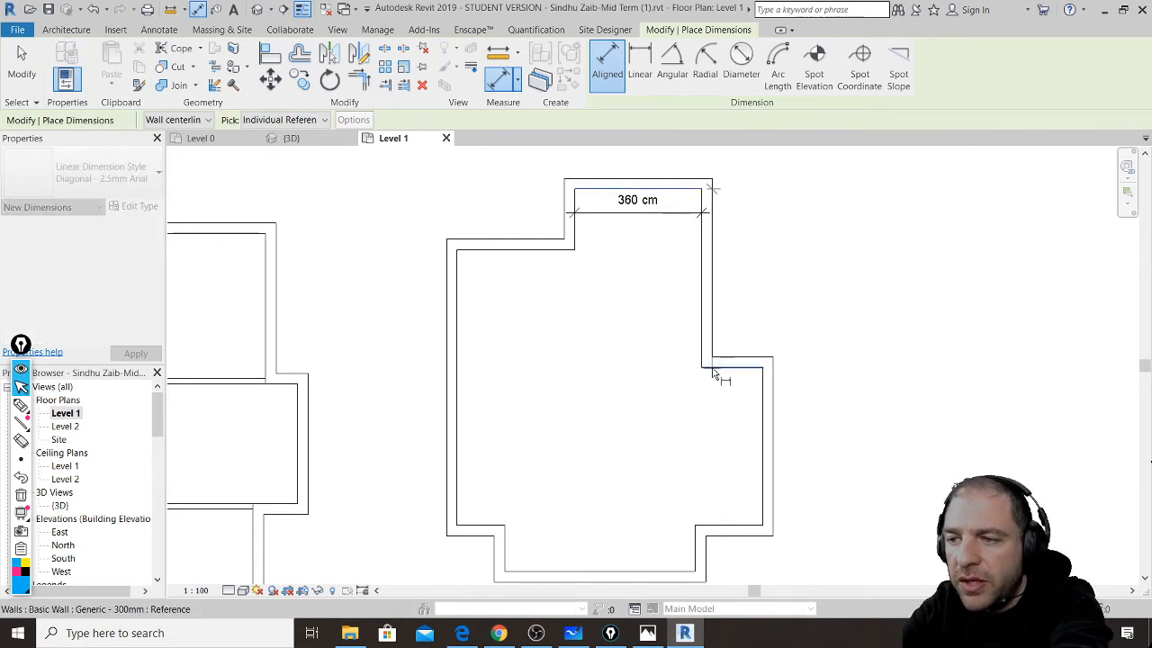
{"action": "left_click", "coordinate": [716, 370]}
{"action": "left_click", "coordinate": [682, 364]}
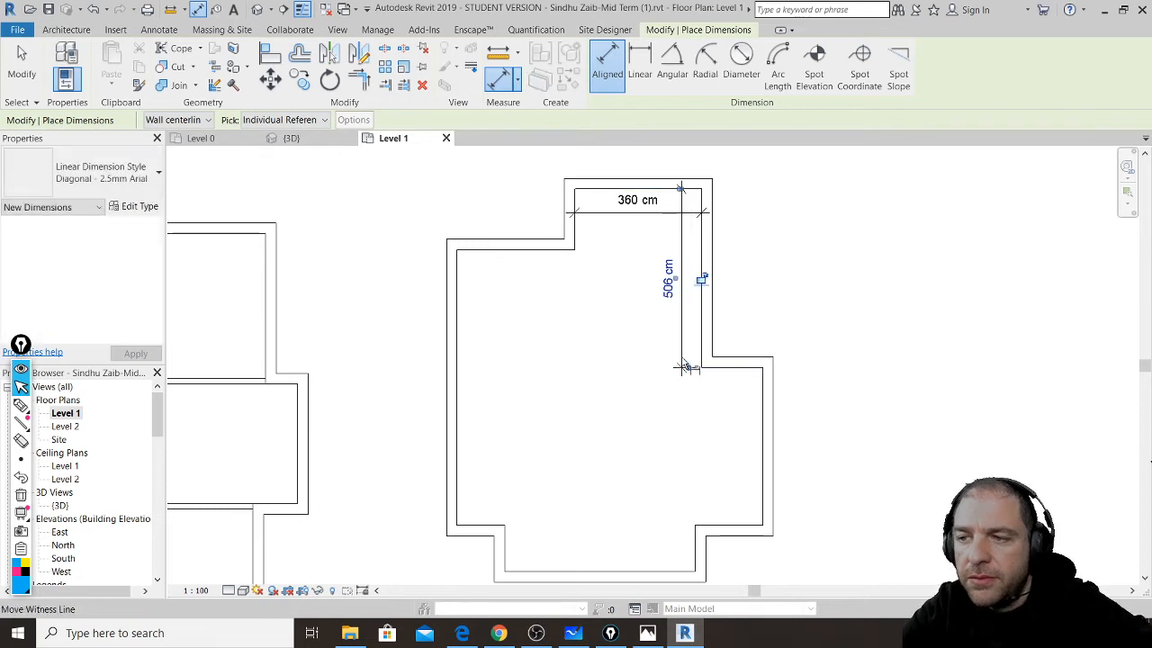
{"action": "key", "text": "Escape"}
{"action": "key", "text": "Escape"}
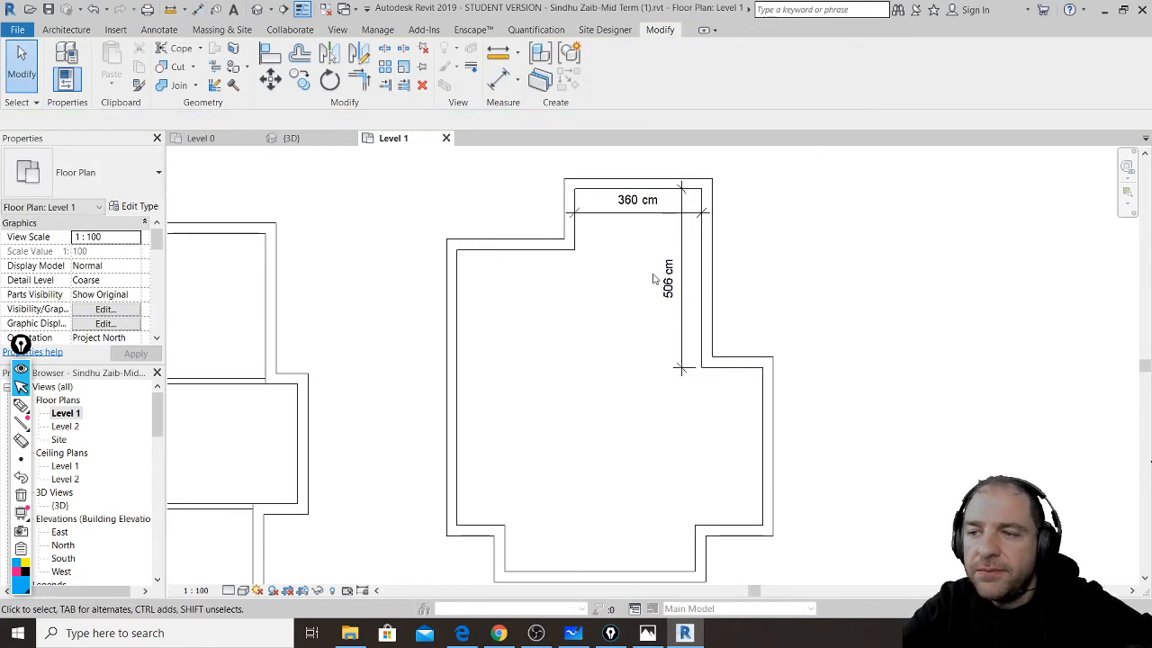
{"action": "left_click", "coordinate": [666, 279]}
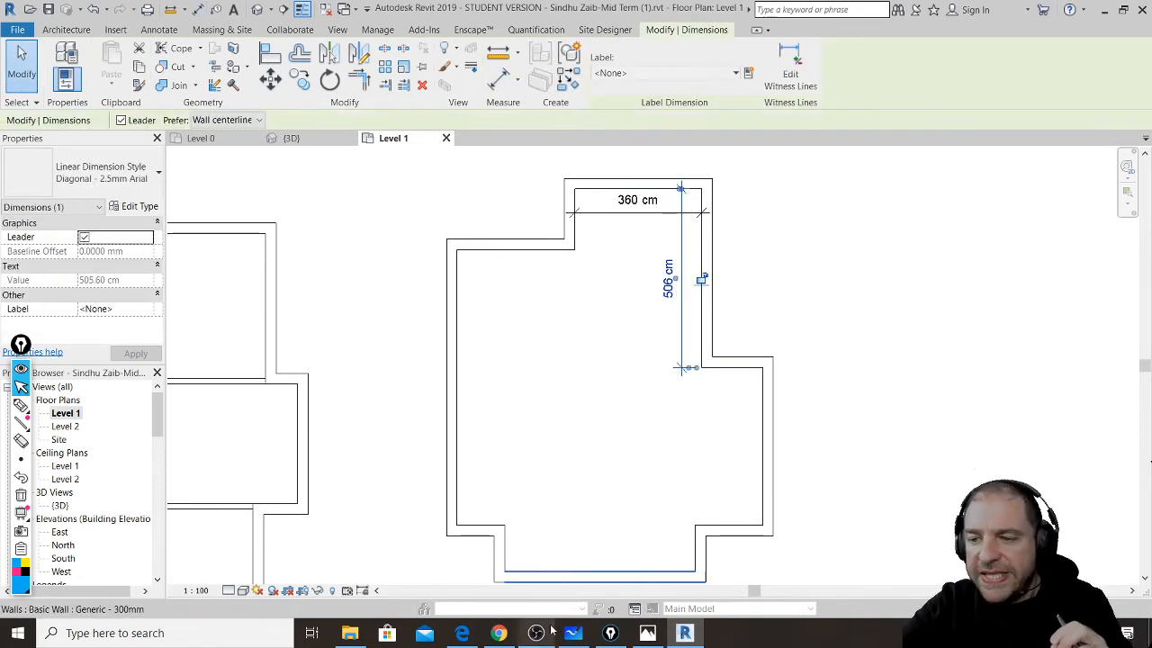
{"action": "left_click", "coordinate": [461, 632]}
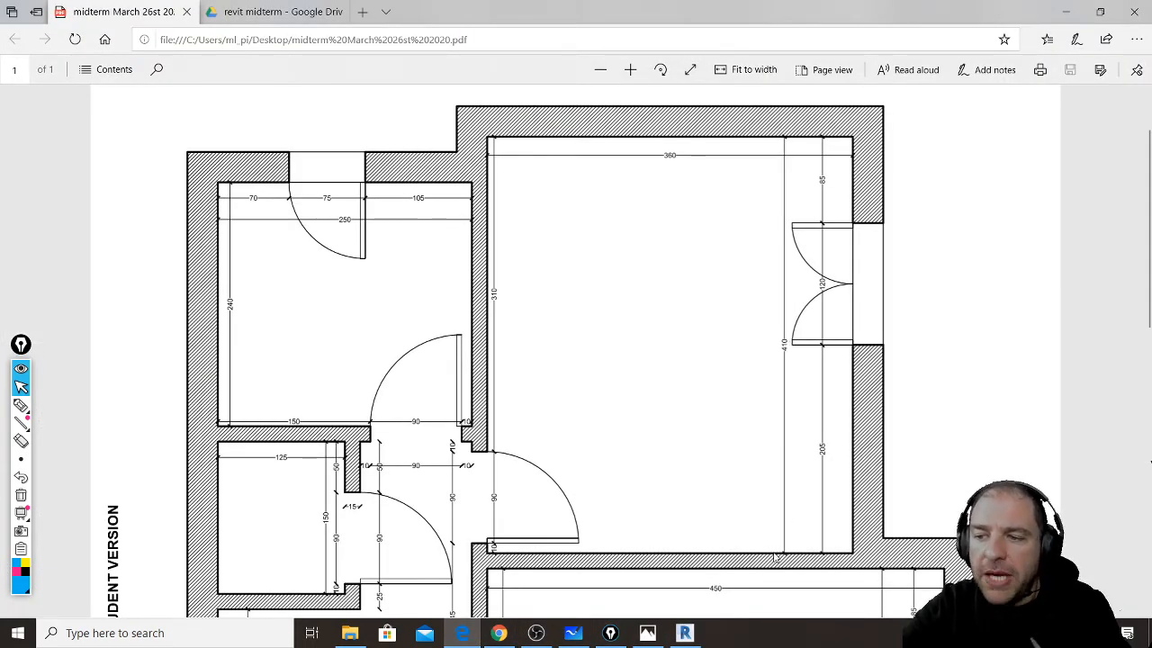
{"action": "left_click", "coordinate": [684, 634]}
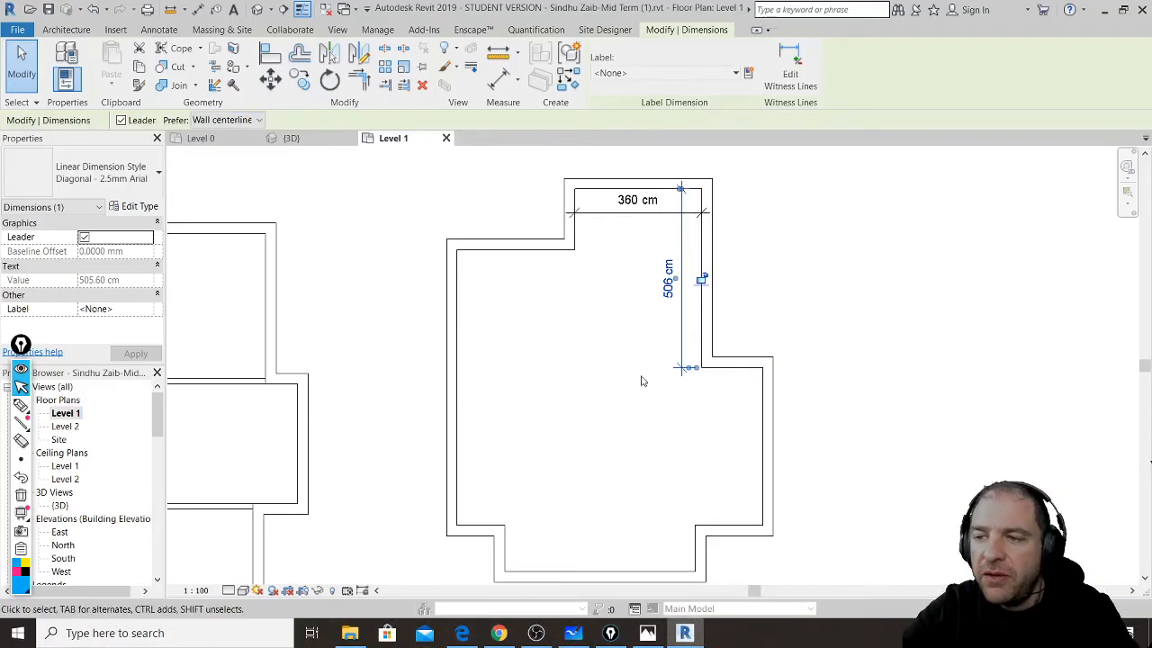
- Set the short horizontal wall's temporary dimension to =410+150, making it 560 cm
{"action": "scroll", "coordinate": [762, 357], "scroll_direction": "up", "scroll_amount": 2}
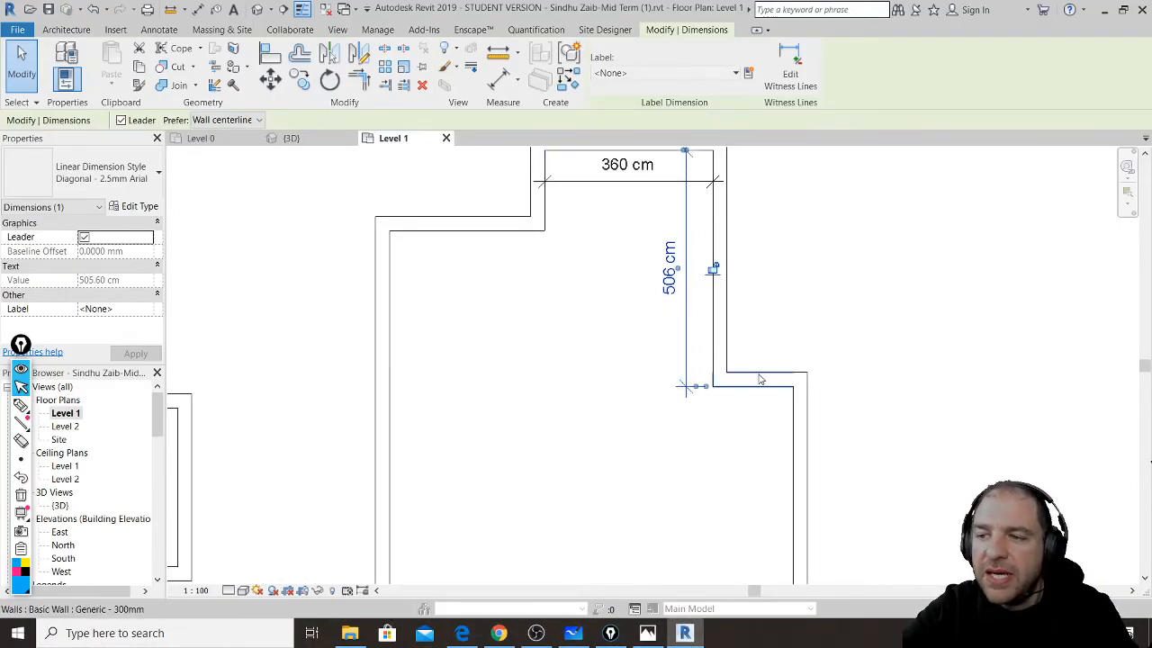
{"action": "left_click", "coordinate": [760, 379]}
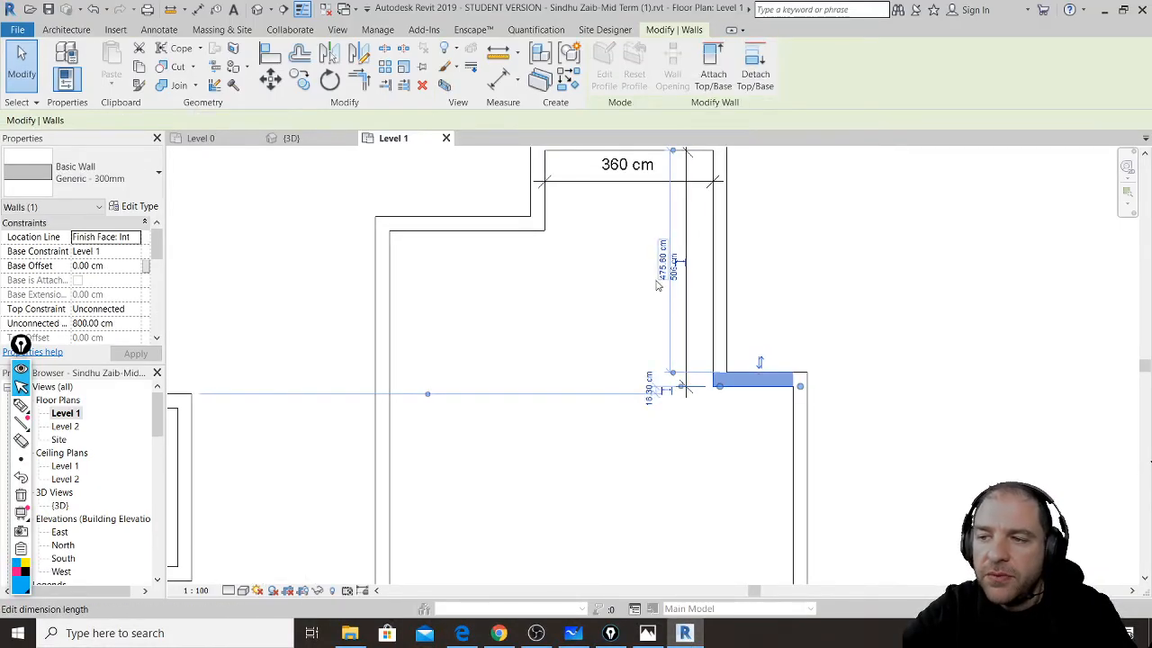
{"action": "middle_click_drag", "start_coordinate": [713, 217], "coordinate": [711, 249]}
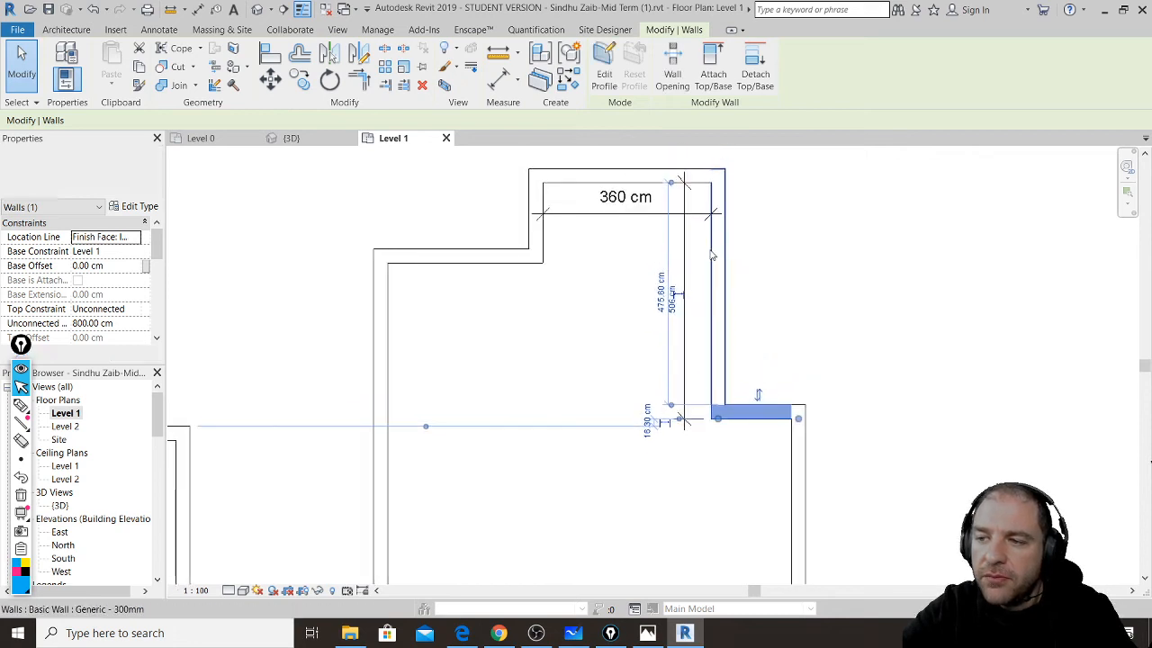
{"action": "left_click", "coordinate": [676, 308]}
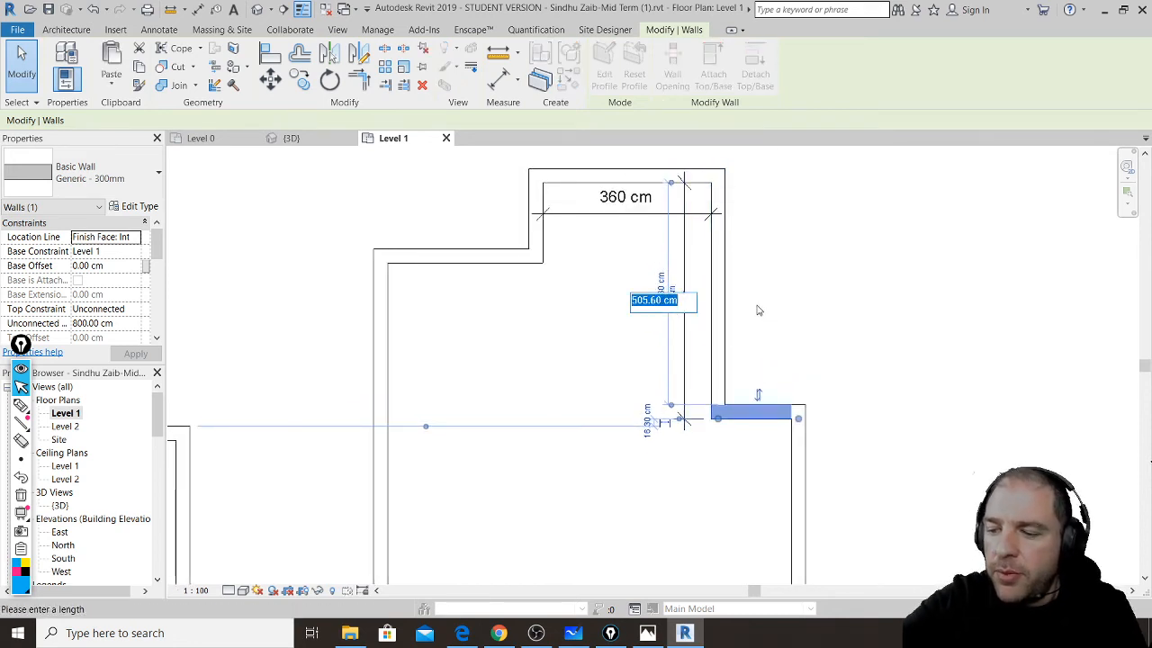
{"action": "type", "text": "=410+150"}
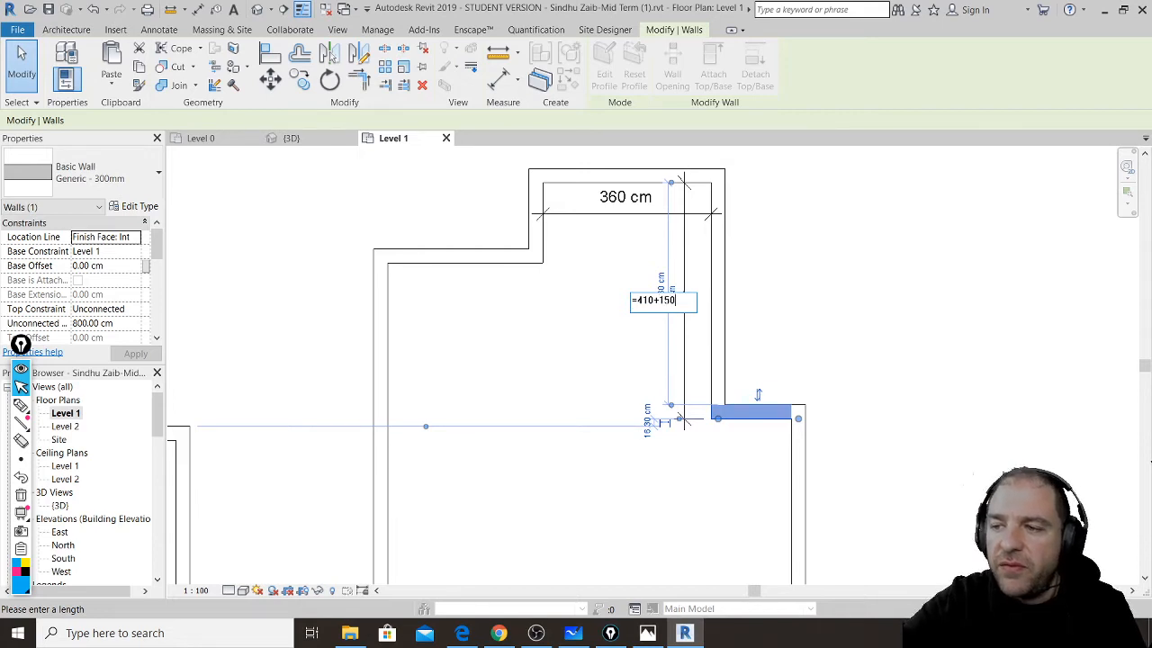
{"action": "key", "text": "Return"}
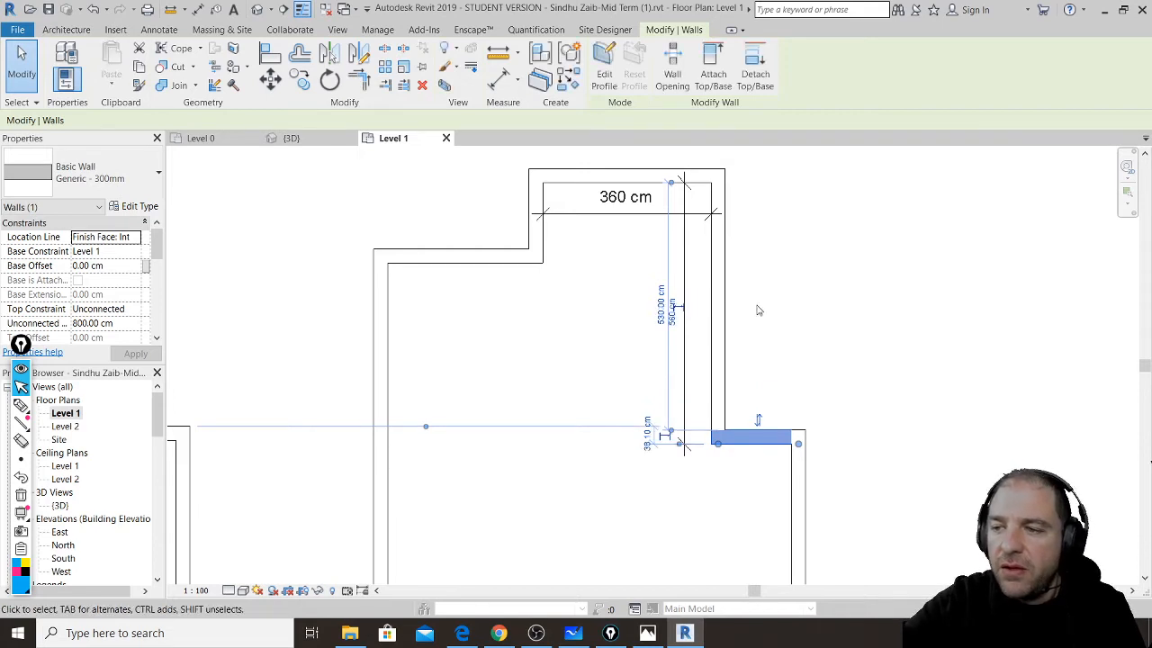
{"action": "left_click", "coordinate": [765, 328]}
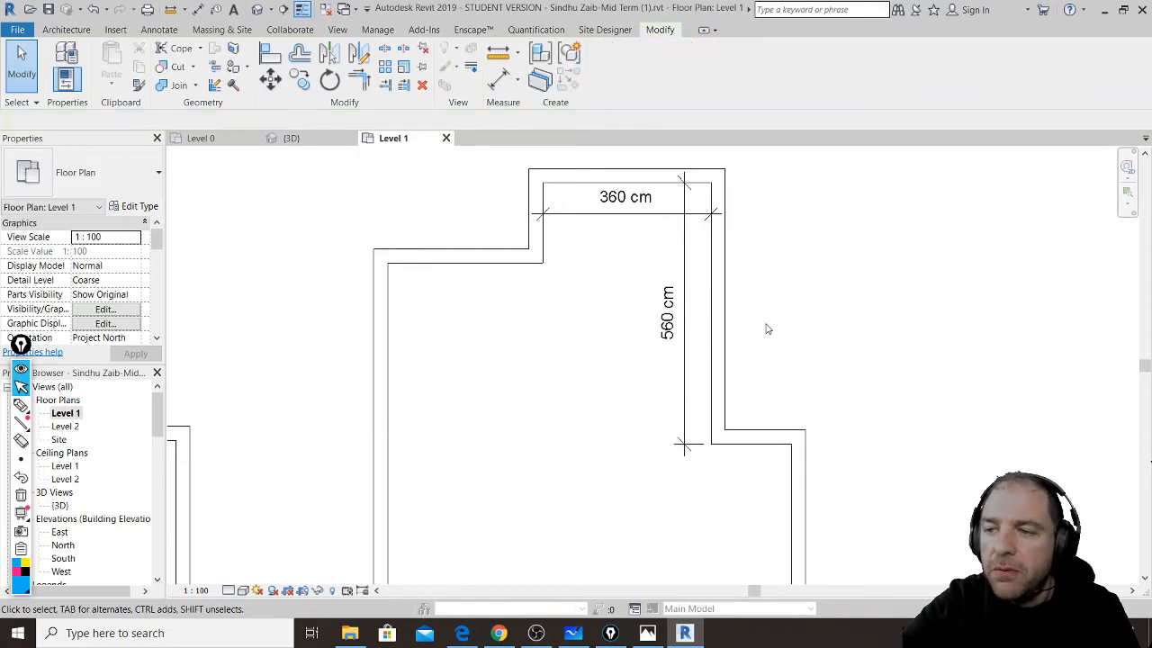
- Select the 560 cm dimension and adjust the vertical wall beside it by dragging
{"action": "left_click", "coordinate": [686, 319]}
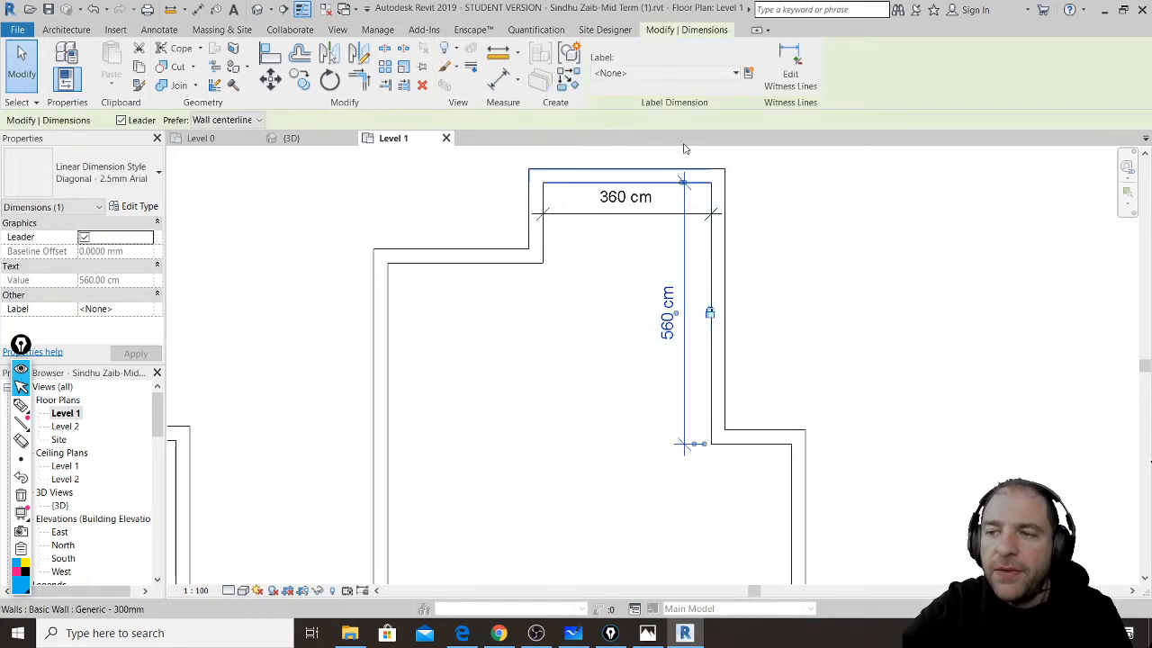
{"action": "left_click", "coordinate": [726, 312]}
{"action": "left_click_drag", "start_coordinate": [731, 258], "coordinate": [734, 260]}
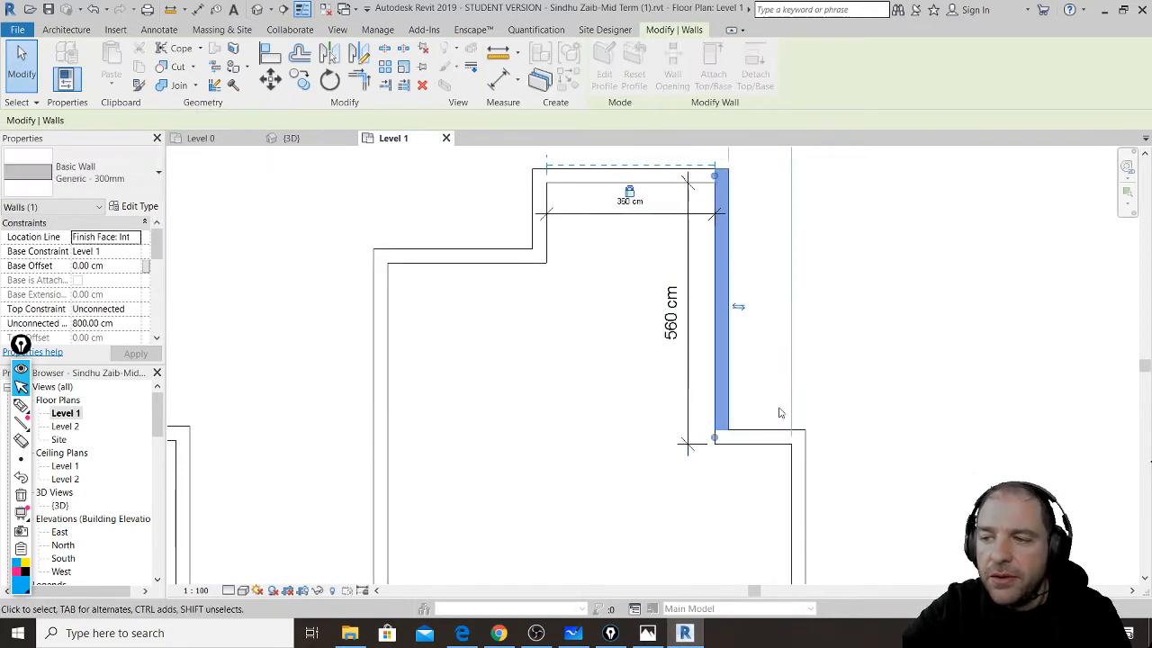
{"action": "mouse_move", "coordinate": [763, 433]}
{"action": "left_mouse_down"}
{"action": "mouse_move", "coordinate": [771, 391]}
{"action": "mouse_move", "coordinate": [767, 459]}
{"action": "mouse_move", "coordinate": [776, 407]}
{"action": "mouse_move", "coordinate": [773, 422]}
{"action": "left_mouse_up"}
{"action": "left_click", "coordinate": [781, 382]}
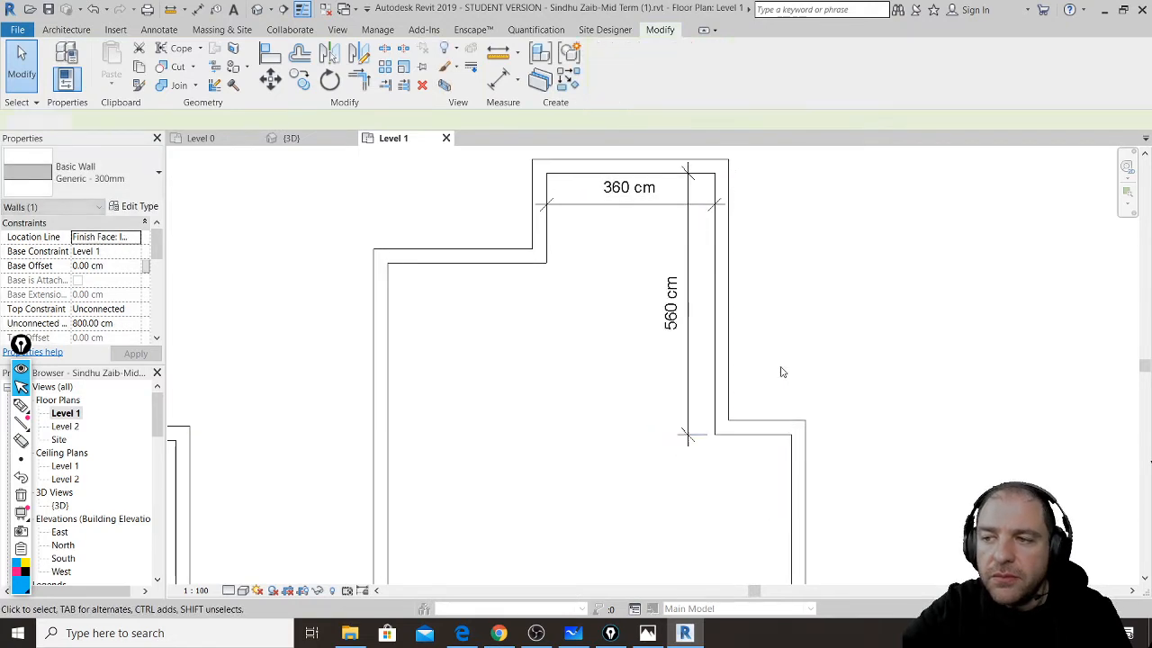
{"action": "scroll", "coordinate": [758, 337], "scroll_direction": "down", "scroll_amount": 2}
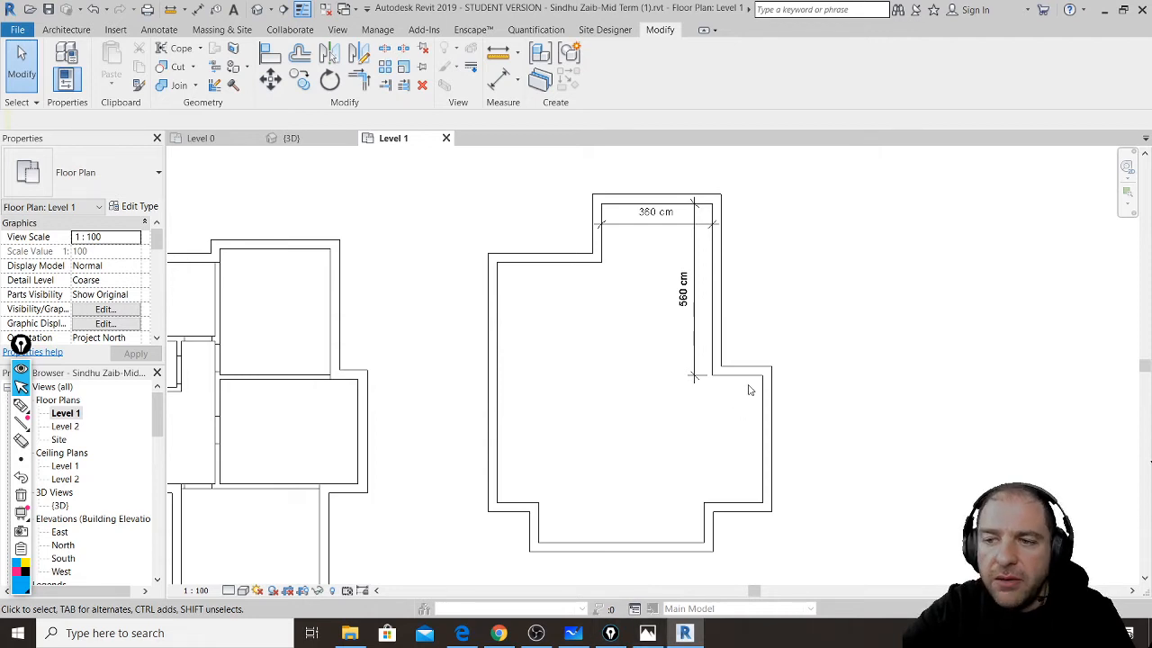
{"action": "scroll", "coordinate": [713, 379], "scroll_direction": "up", "scroll_amount": 3}
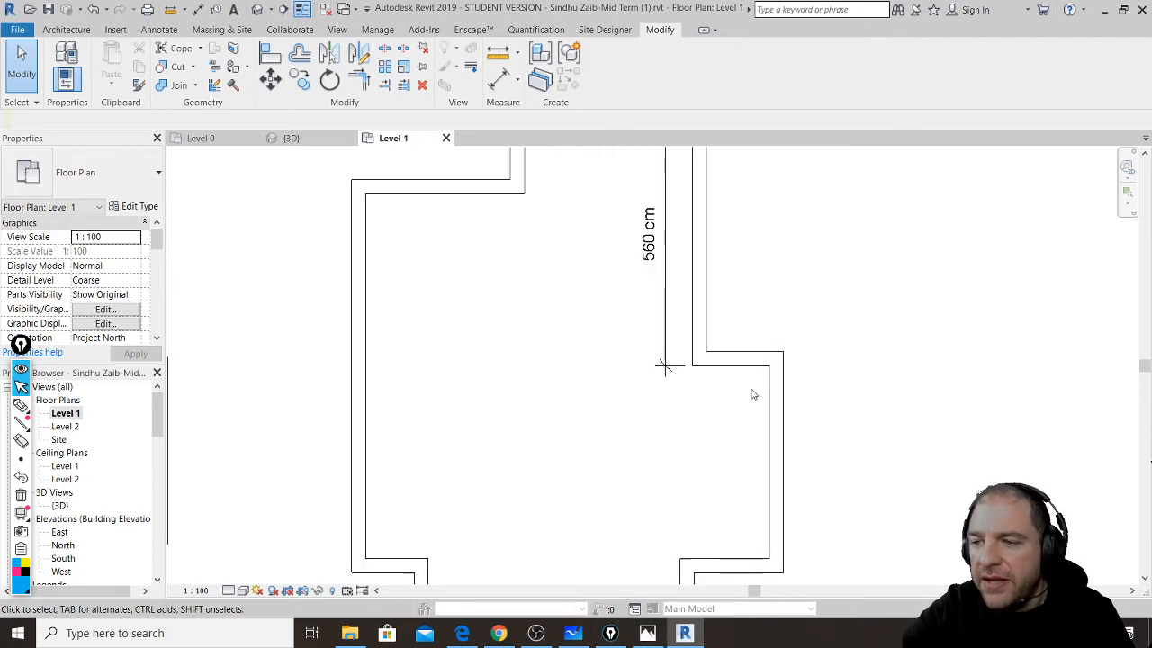
{"action": "left_click", "coordinate": [765, 393]}
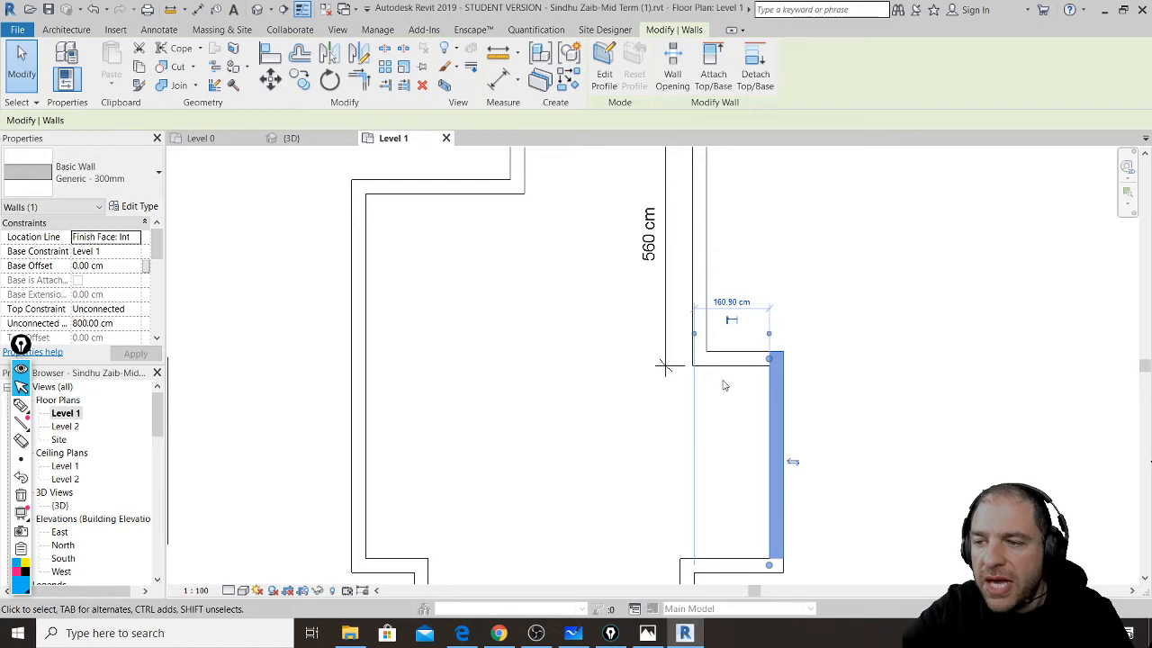
{"action": "left_click", "coordinate": [723, 386]}
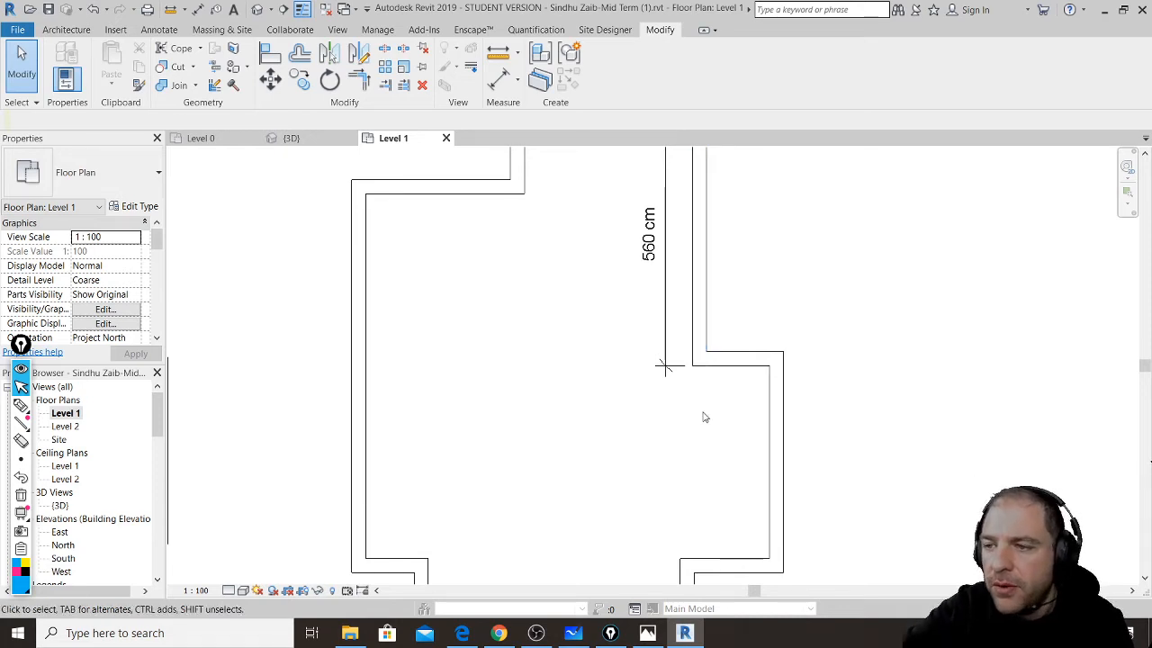
- Bring the YouTube live chat window to the front from the Chrome taskbar icon
{"action": "left_click", "coordinate": [497, 633]}
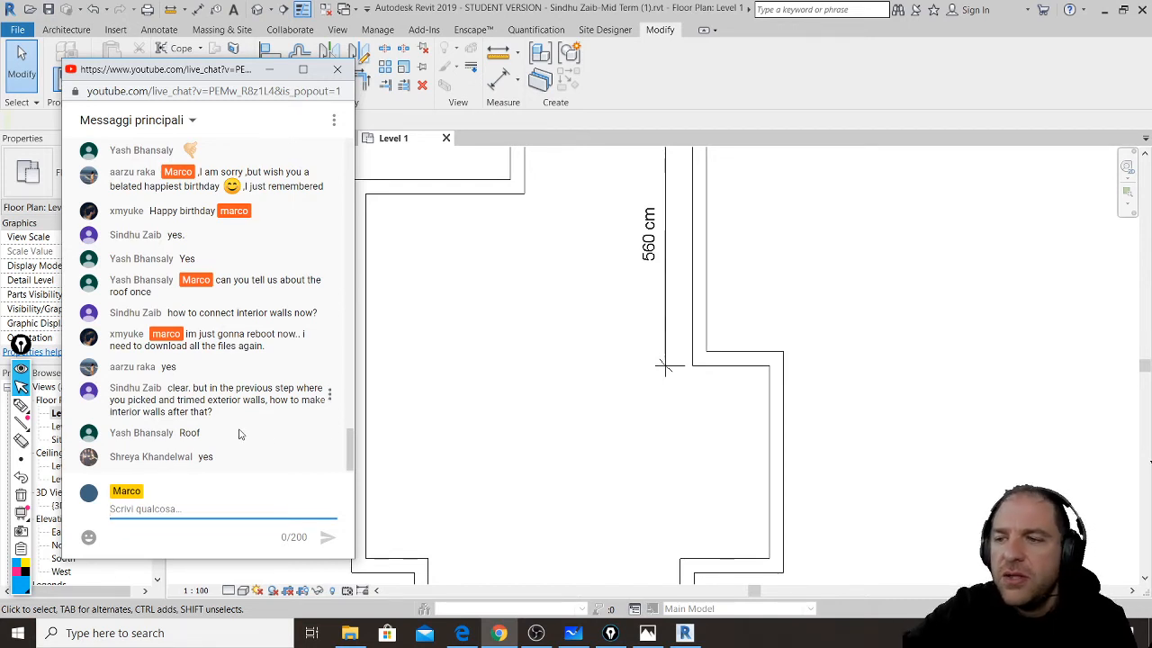
- Return to the Revit plan and pan to centre the left-hand building outline
{"action": "scroll", "coordinate": [736, 431], "scroll_direction": "down", "scroll_amount": 6}
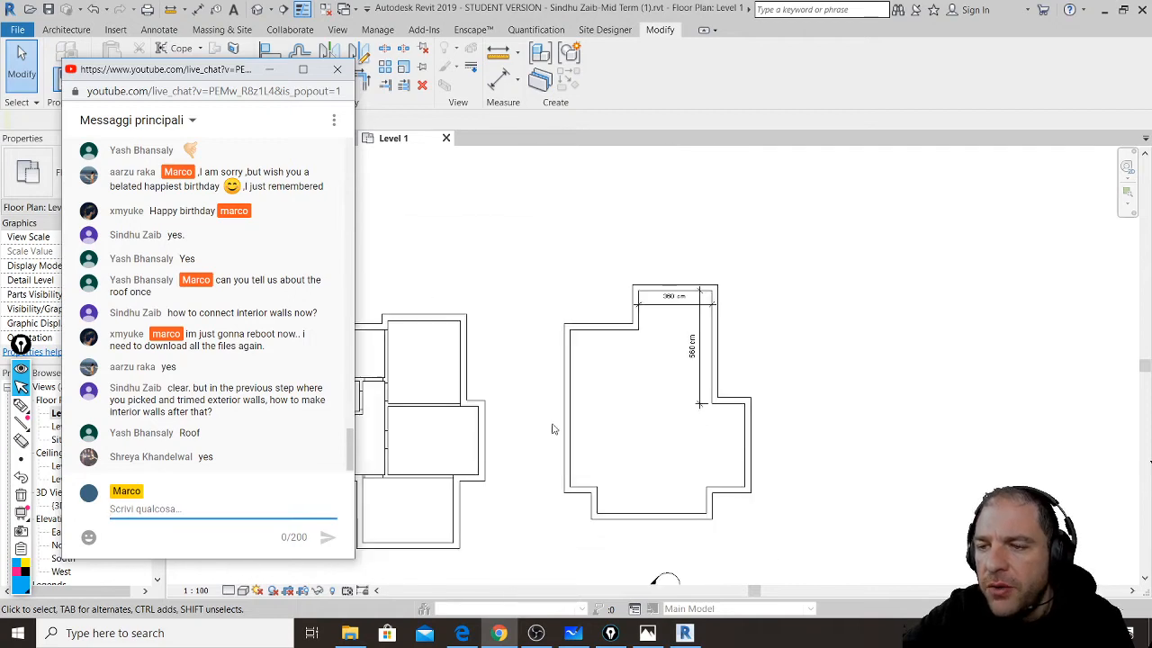
{"action": "left_click", "coordinate": [553, 429]}
{"action": "middle_click_drag", "start_coordinate": [547, 417], "coordinate": [697, 399]}
{"action": "scroll", "coordinate": [570, 405], "scroll_direction": "up", "scroll_amount": 5}
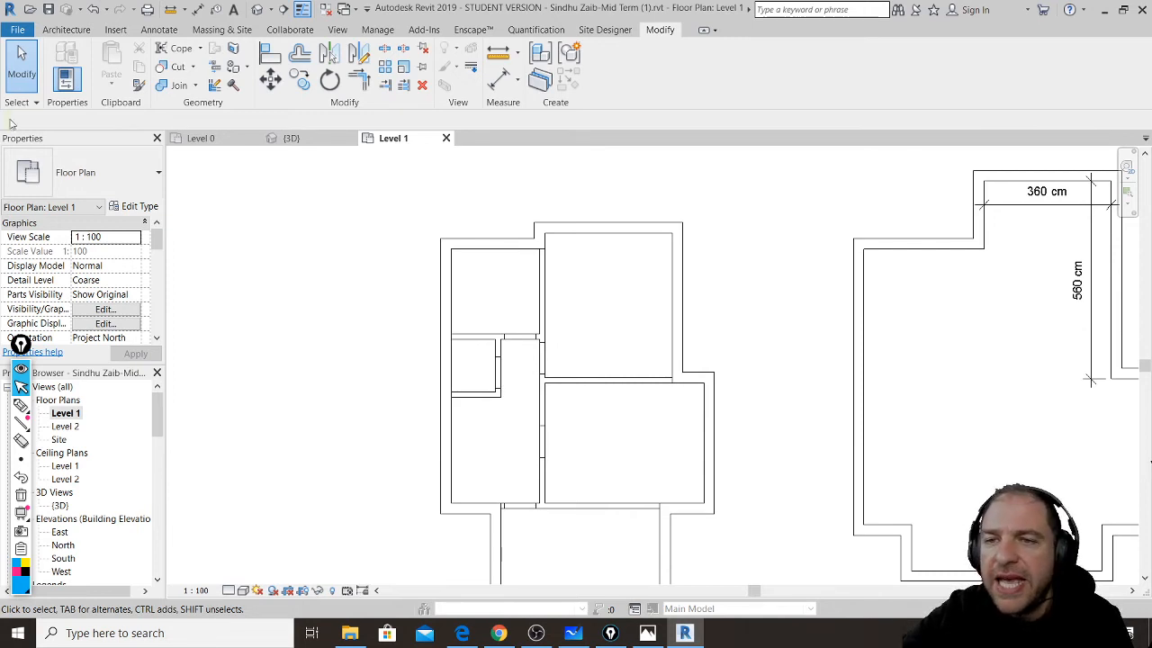
{"action": "left_click", "coordinate": [65, 30]}
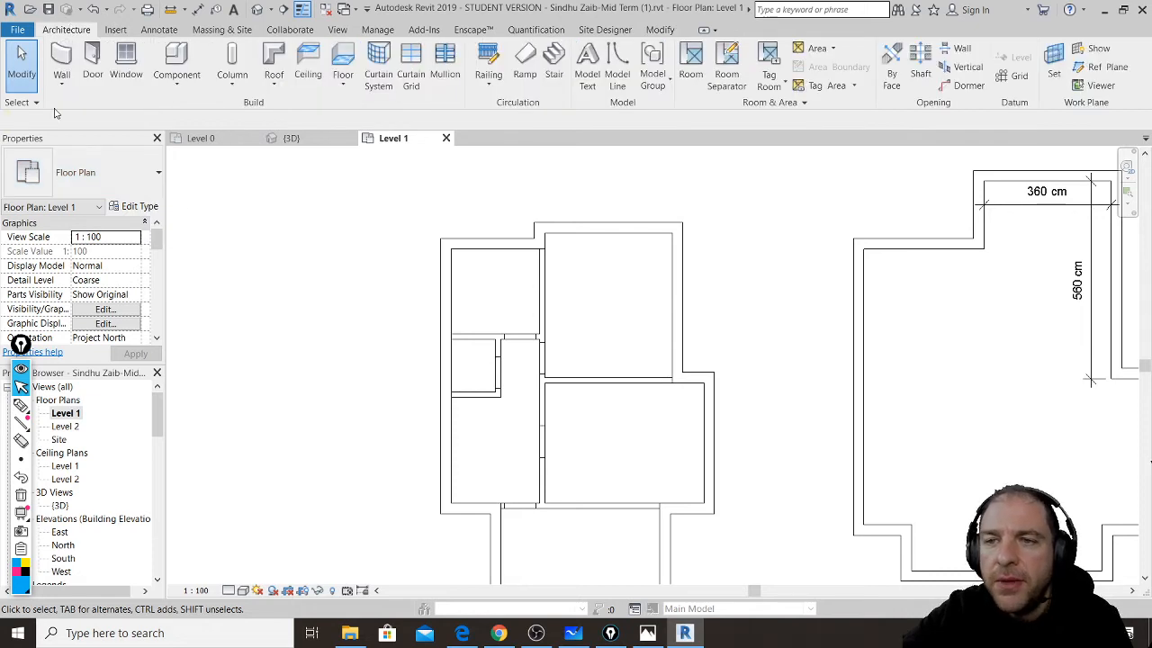
- Start the Wall tool with the Generic - 140mm Masonry type selected
{"action": "left_click", "coordinate": [62, 59]}
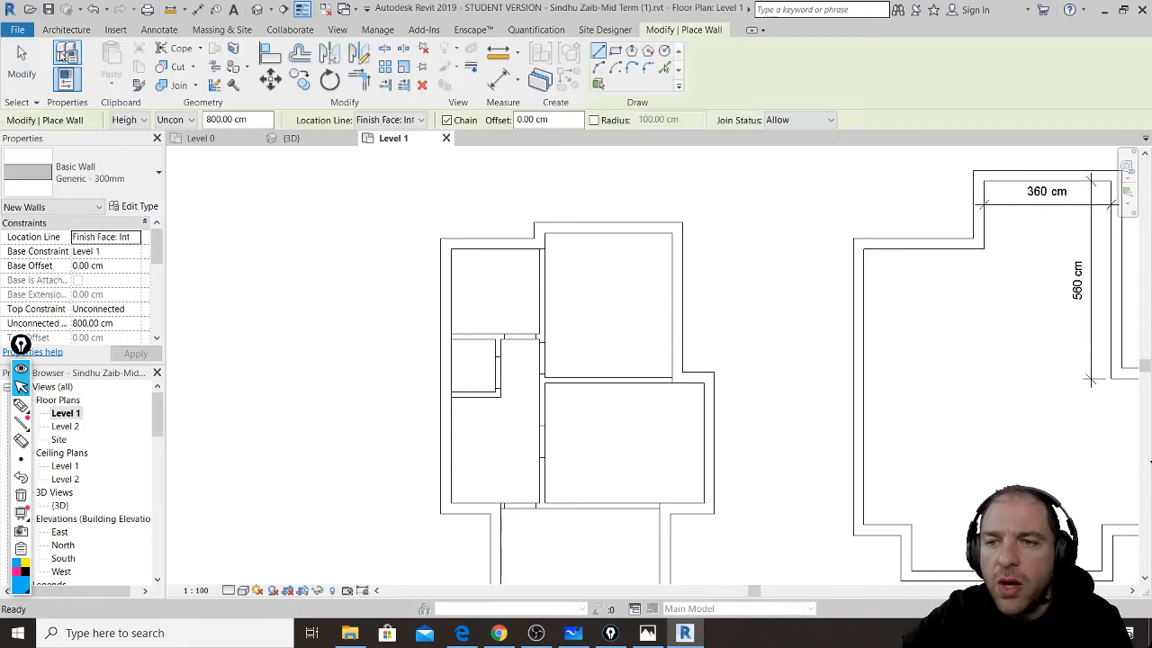
{"action": "left_click", "coordinate": [160, 175]}
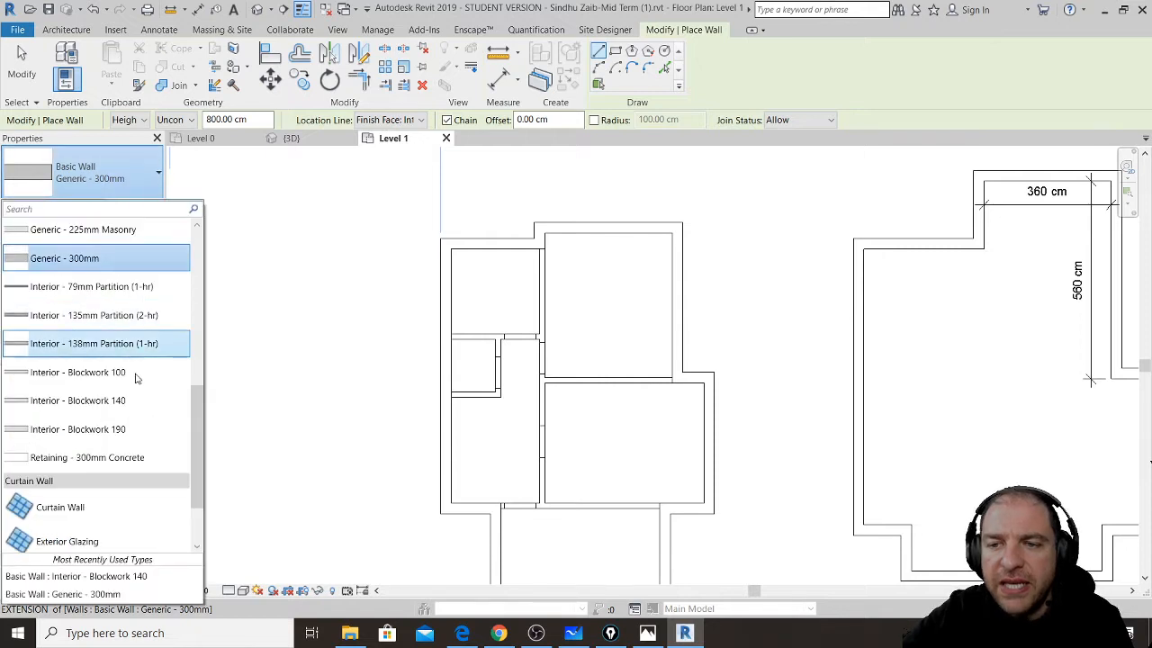
{"action": "scroll", "coordinate": [126, 414], "scroll_direction": "up", "scroll_amount": 1}
{"action": "scroll", "coordinate": [135, 407], "scroll_direction": "up", "scroll_amount": 5}
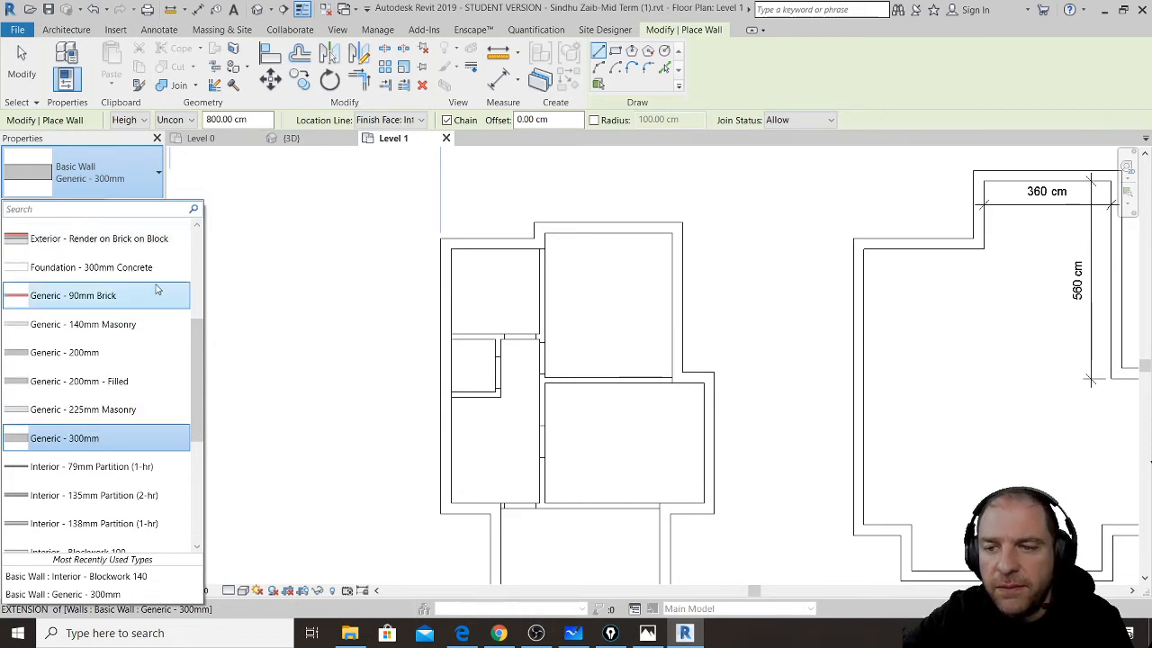
{"action": "scroll", "coordinate": [158, 293], "scroll_direction": "down", "scroll_amount": 5}
{"action": "scroll", "coordinate": [153, 335], "scroll_direction": "up", "scroll_amount": 4}
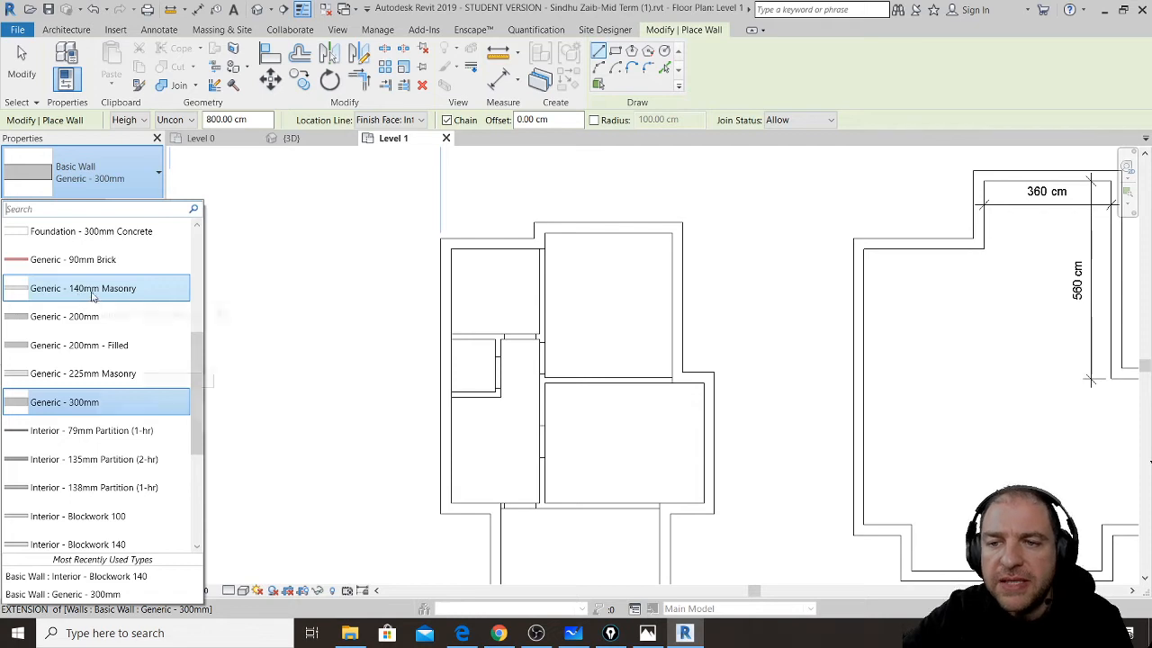
{"action": "left_click", "coordinate": [94, 297]}
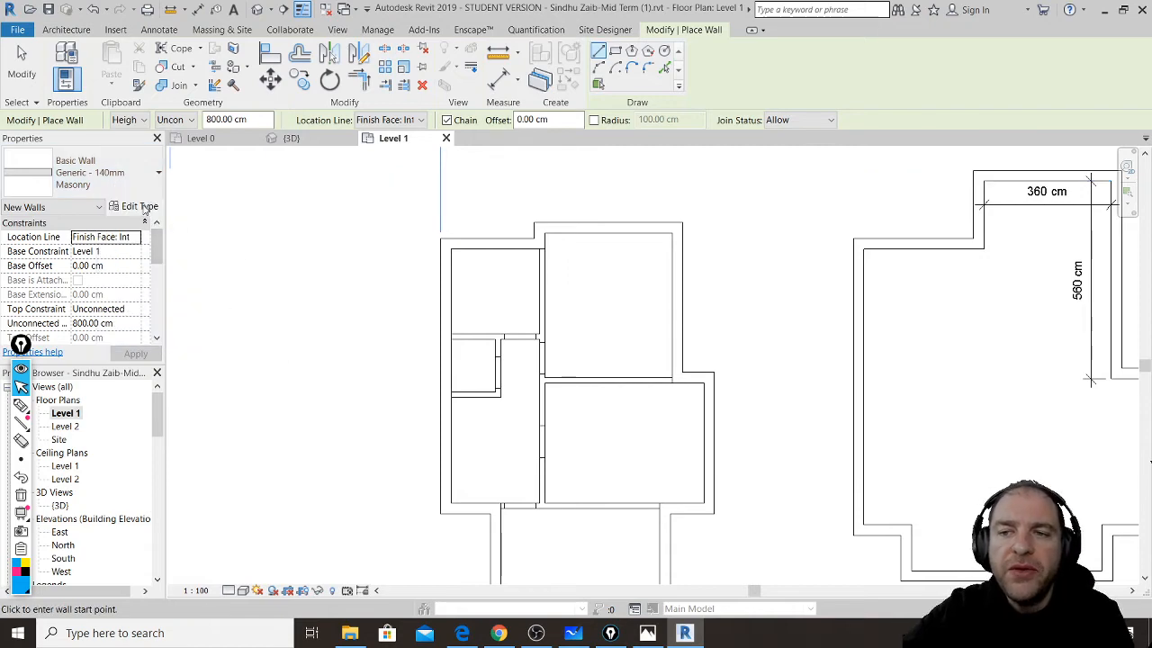
{"action": "left_click", "coordinate": [137, 206]}
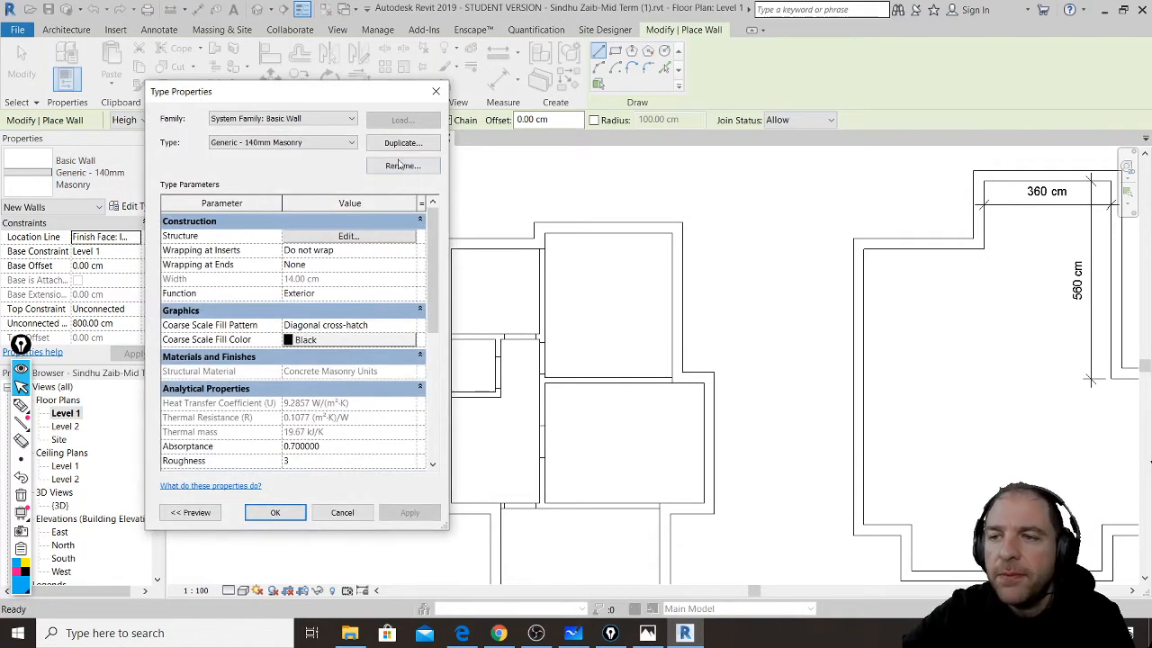
- Duplicate the 140mm masonry type as Generic - 150mm Masonry
{"action": "left_click", "coordinate": [405, 143]}
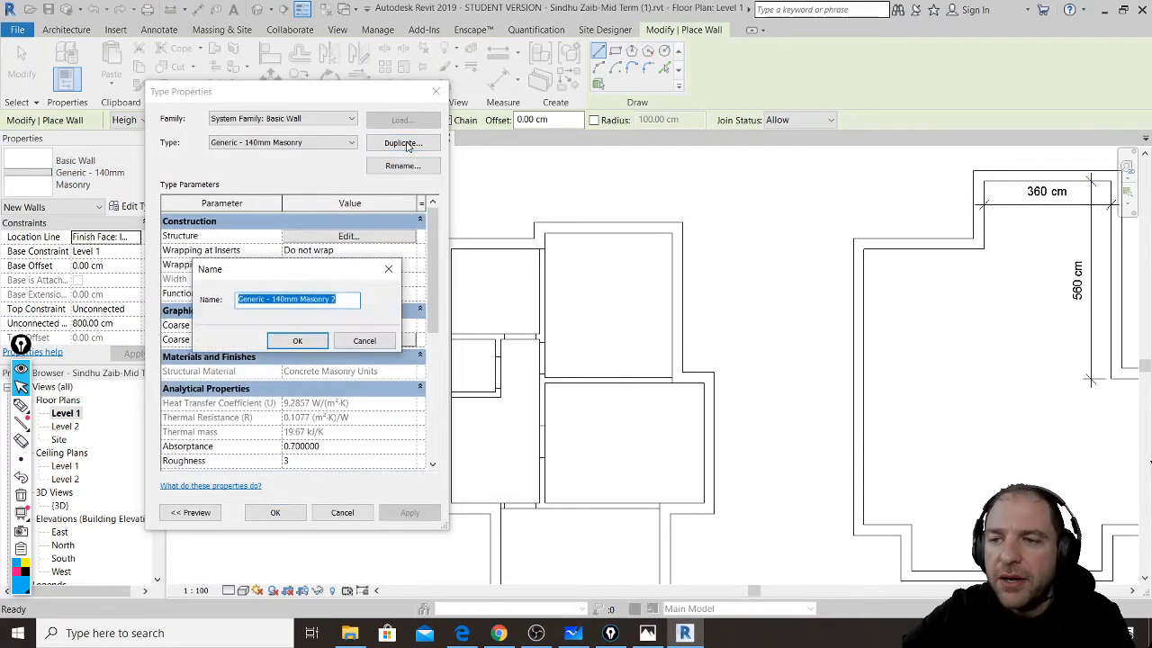
{"action": "left_click", "coordinate": [278, 300]}
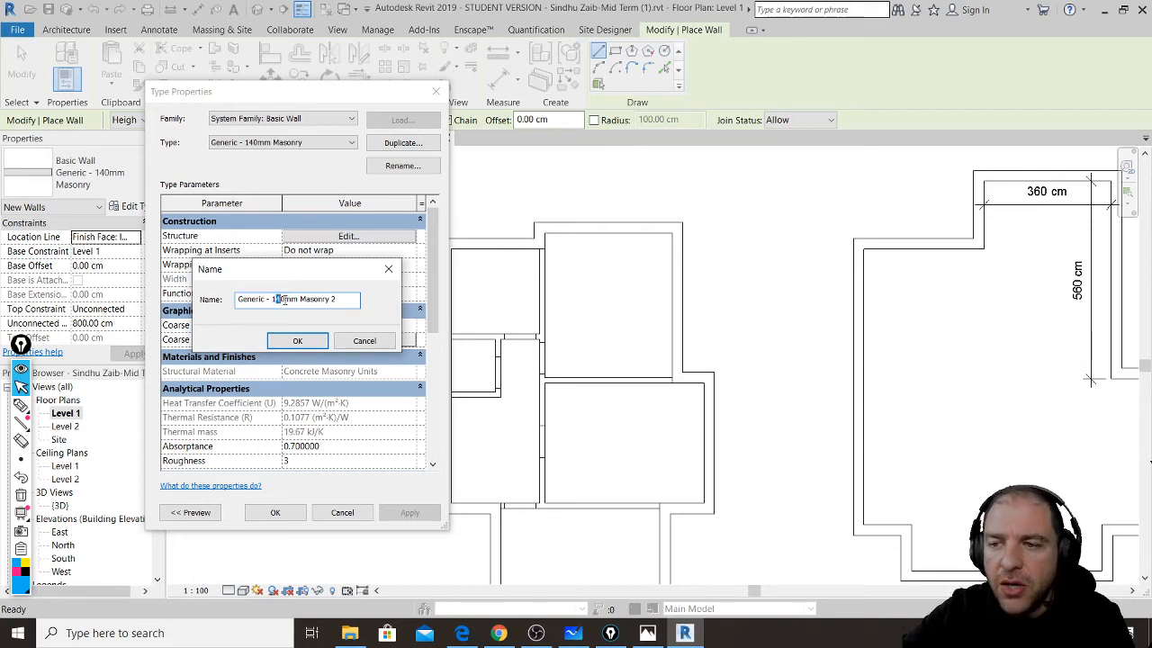
{"action": "type", "text": "5"}
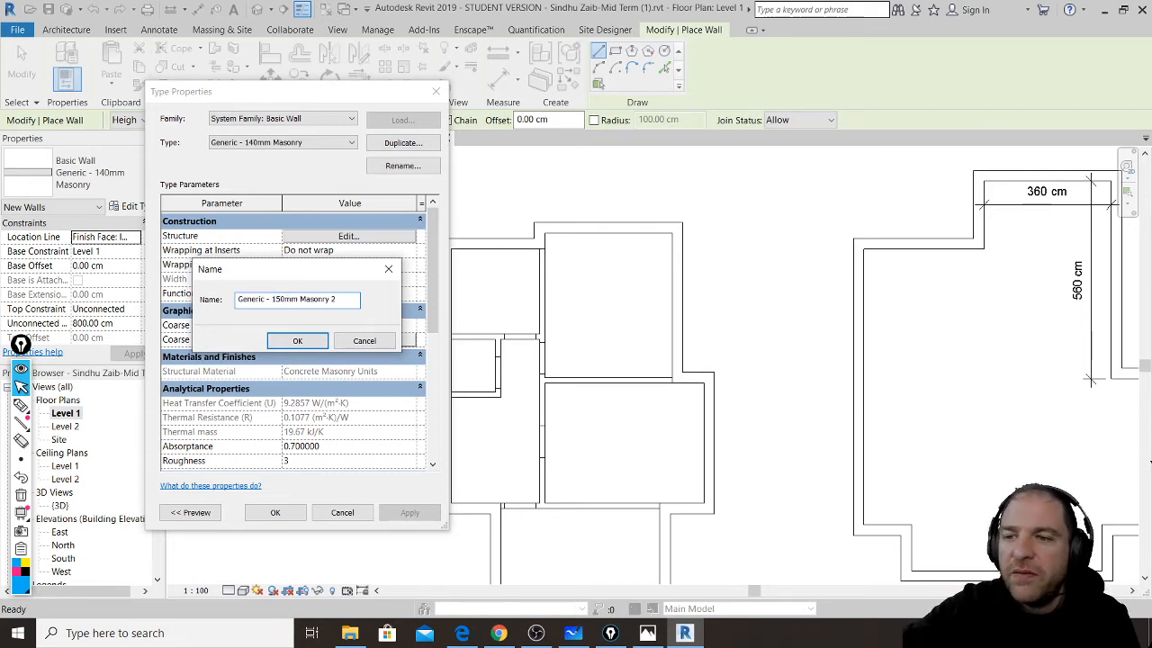
{"action": "double_click", "coordinate": [333, 300]}
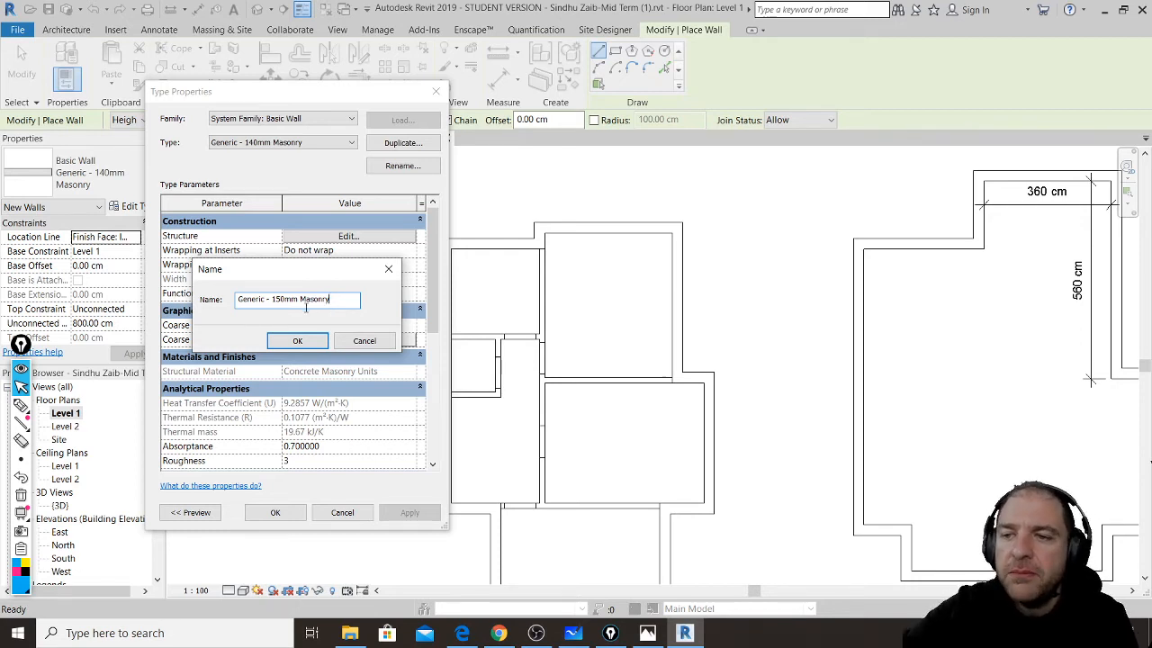
{"action": "left_click", "coordinate": [302, 340]}
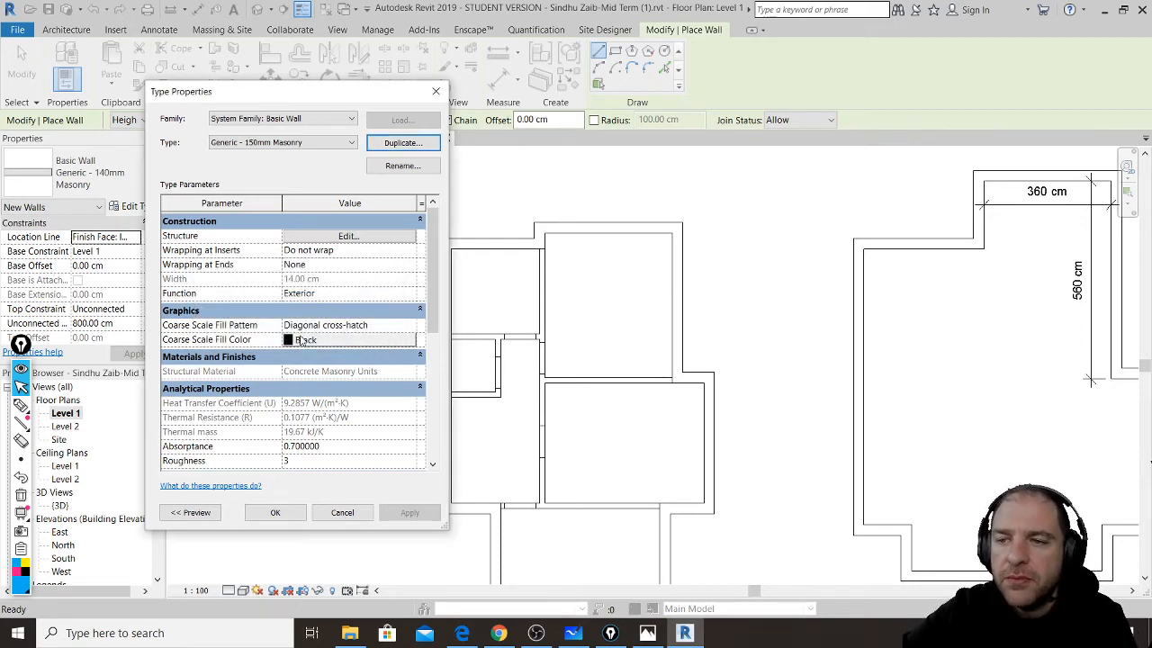
- Set the new type's structure layer thickness to 15 cm and confirm
{"action": "left_click", "coordinate": [375, 235]}
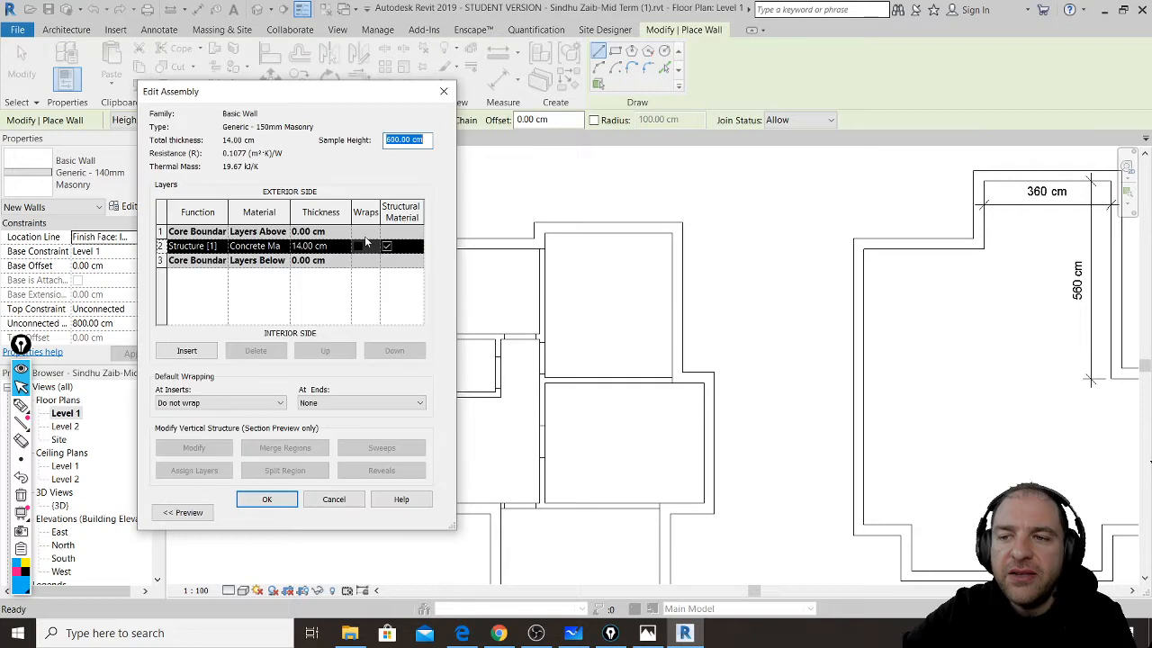
{"action": "left_click", "coordinate": [331, 246]}
{"action": "left_click_drag", "start_coordinate": [331, 245], "coordinate": [290, 246]}
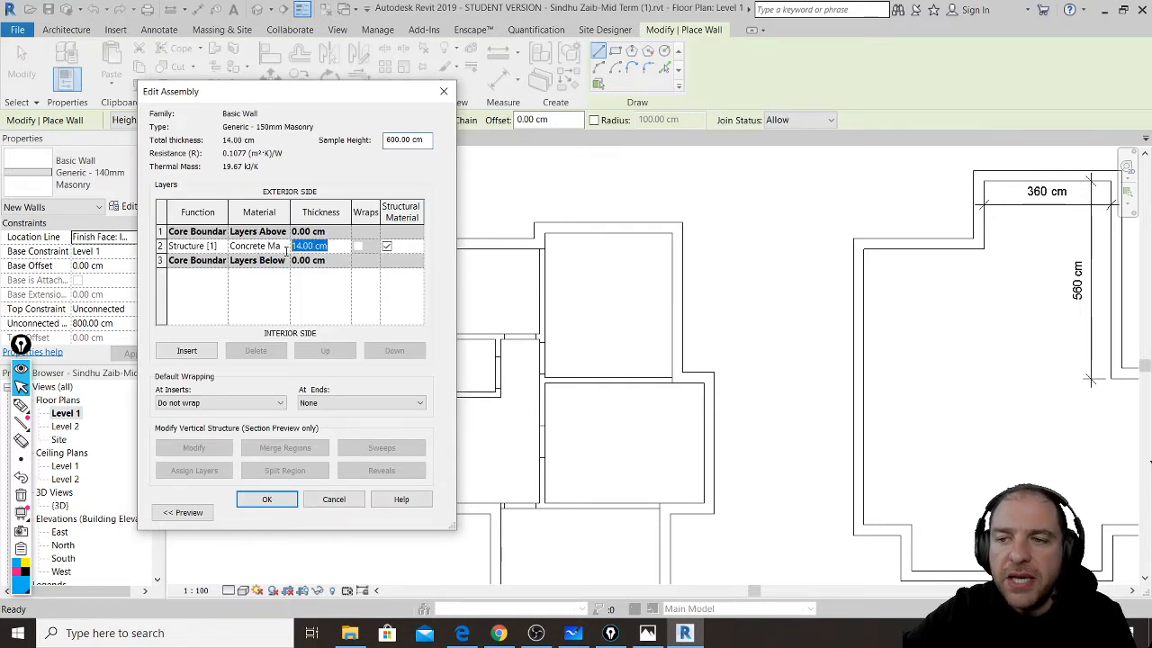
{"action": "type", "text": "15"}
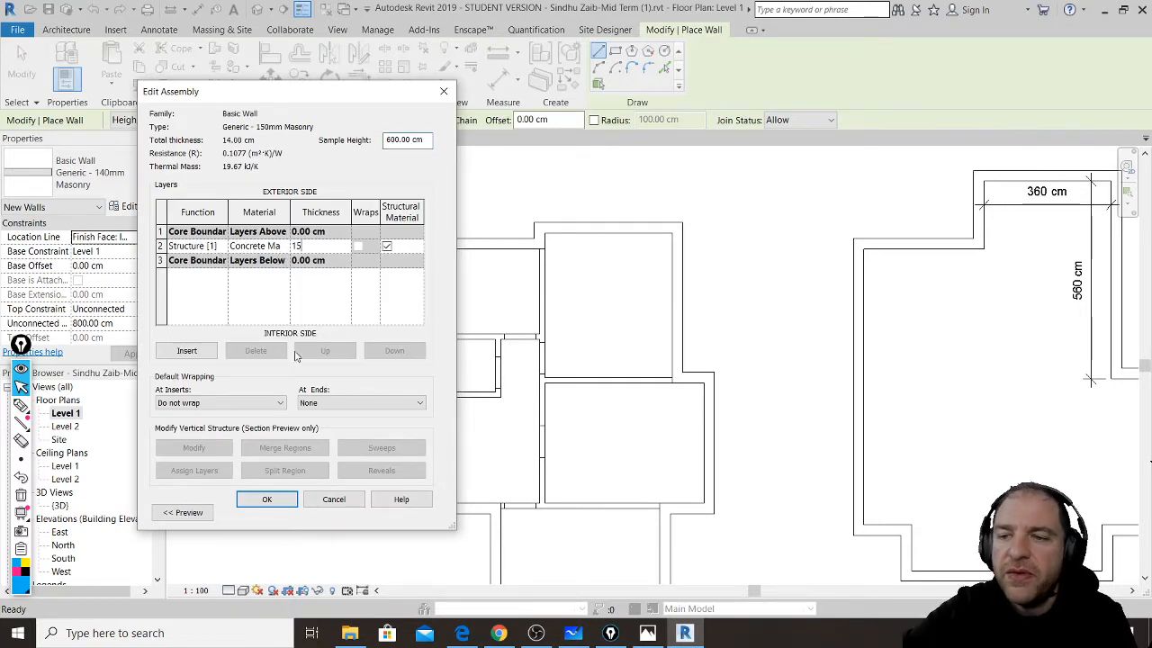
{"action": "left_click", "coordinate": [279, 502]}
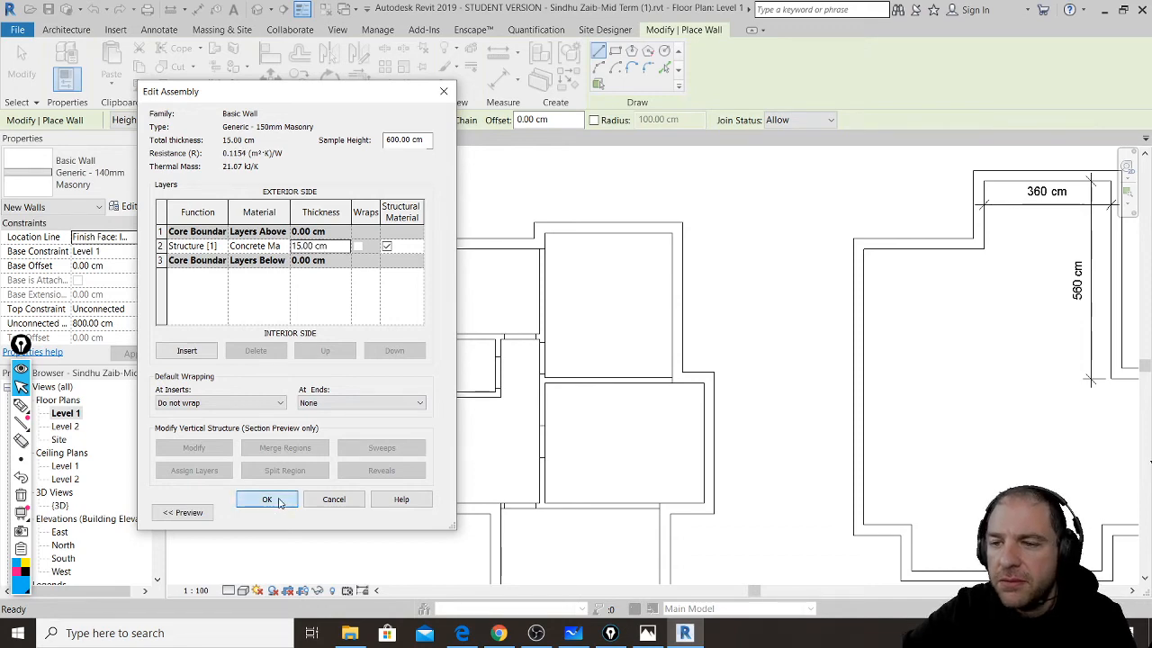
{"action": "left_click", "coordinate": [279, 502]}
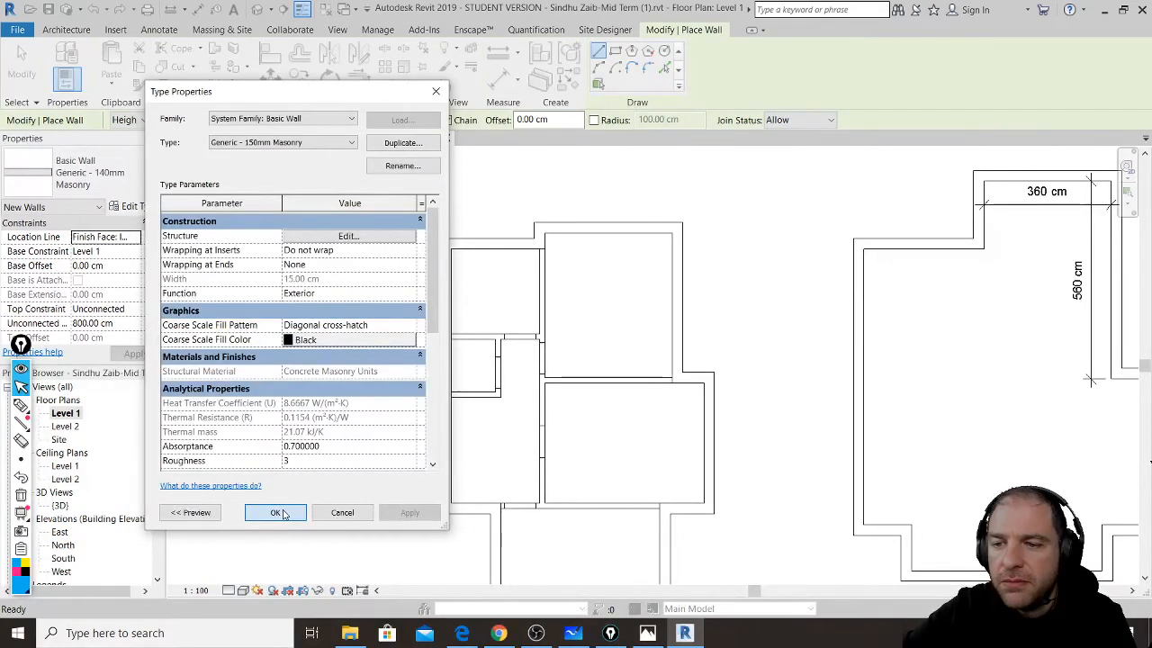
{"action": "left_click", "coordinate": [277, 511]}
{"action": "scroll", "coordinate": [843, 380], "scroll_direction": "down", "scroll_amount": 4}
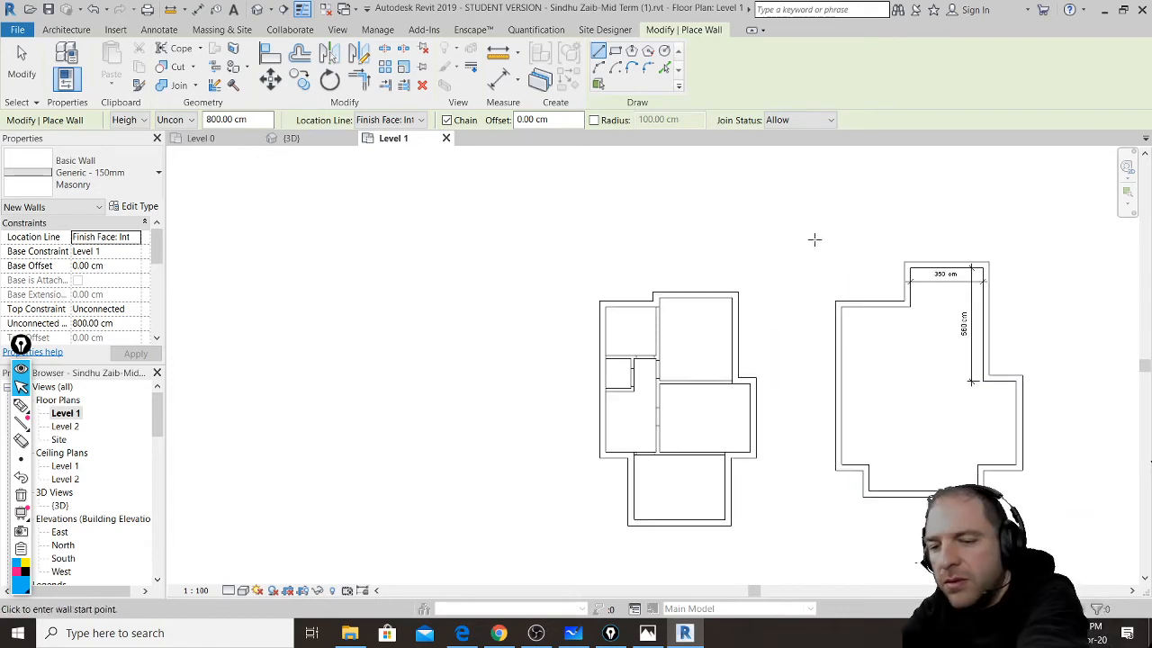
- Delete the duplicate right-hand building outline and restart the Generic - 150mm Masonry wall tool
{"action": "key", "text": "Escape"}
{"action": "left_click_drag", "start_coordinate": [818, 250], "coordinate": [1026, 511]}
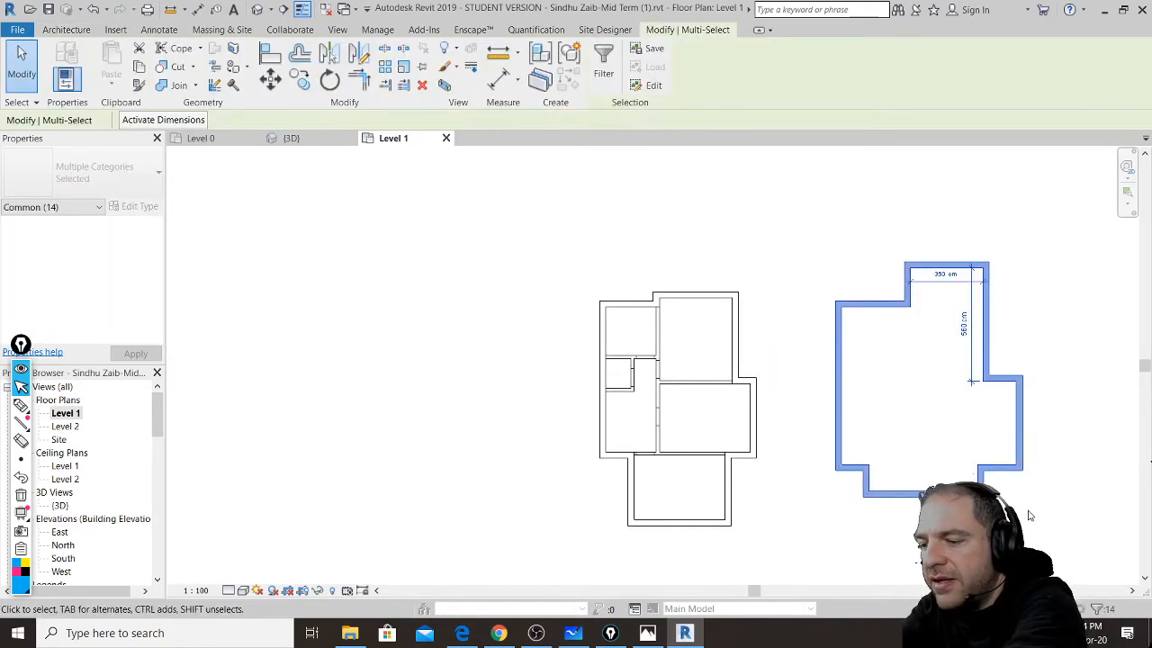
{"action": "key", "text": "Delete"}
{"action": "scroll", "coordinate": [681, 370], "scroll_direction": "up", "scroll_amount": 3}
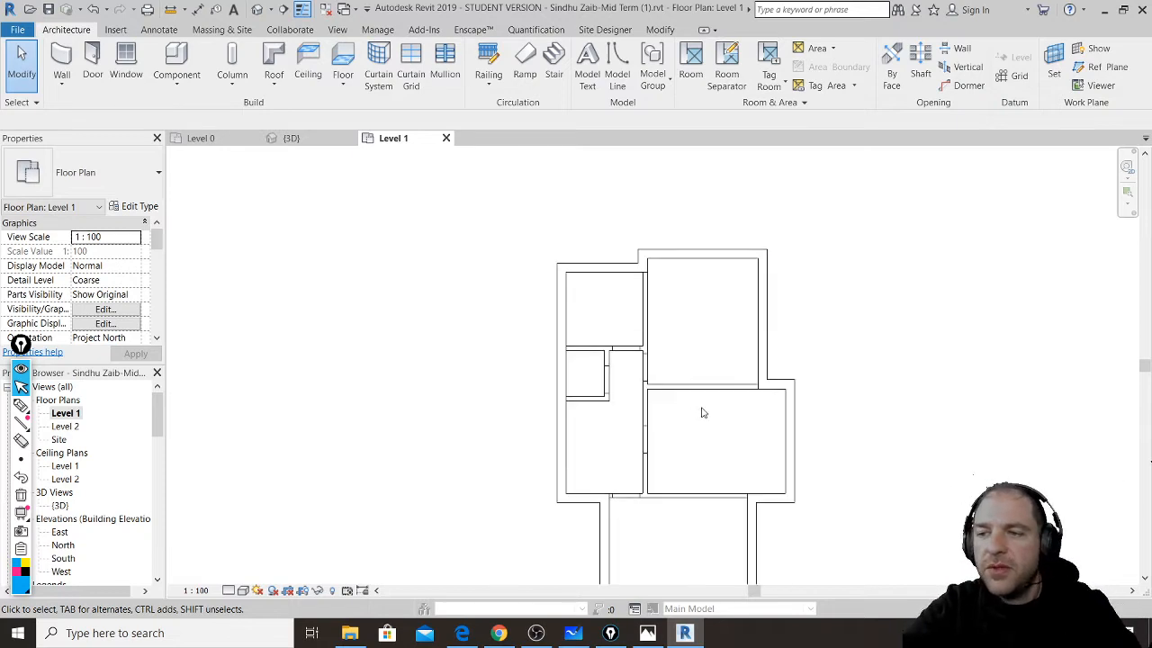
{"action": "left_click", "coordinate": [61, 62]}
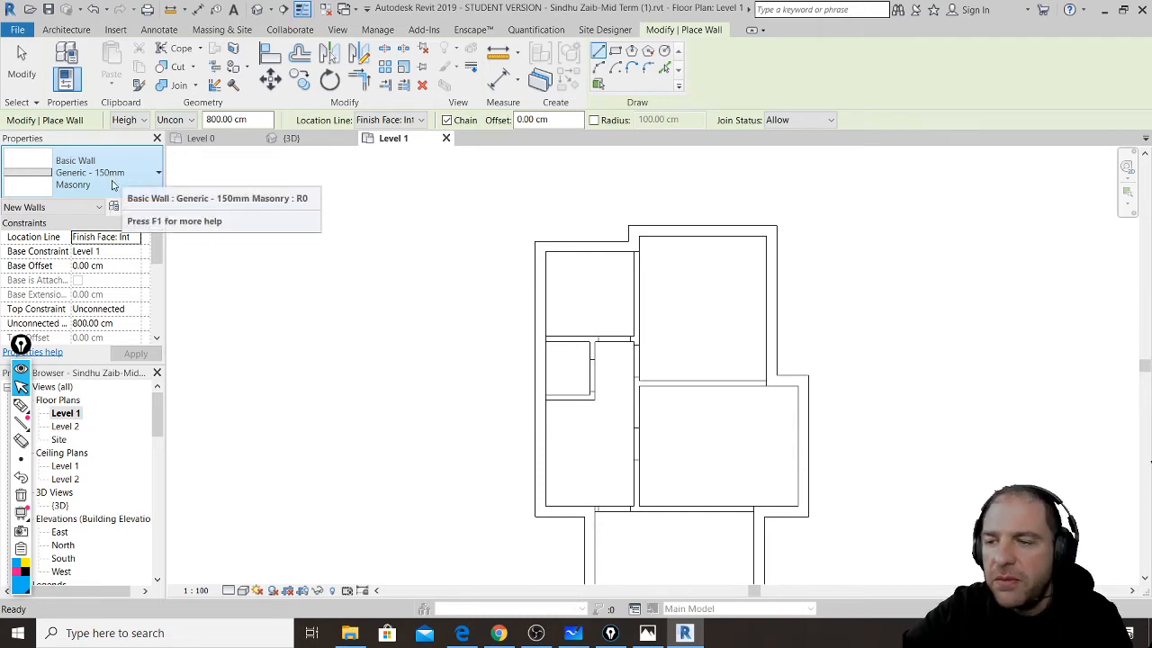
- With Pick Lines, trace the room's right, vertical and top edges as masonry walls
{"action": "left_click", "coordinate": [666, 71]}
{"action": "scroll", "coordinate": [752, 355], "scroll_direction": "up", "scroll_amount": 5}
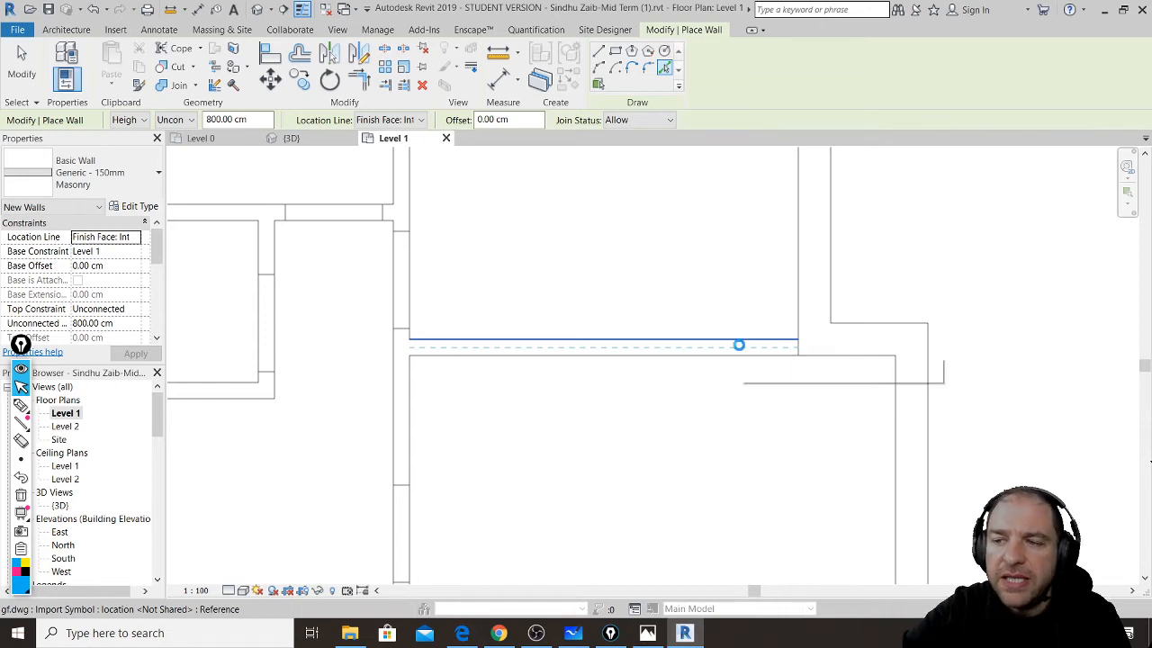
{"action": "left_click", "coordinate": [740, 350]}
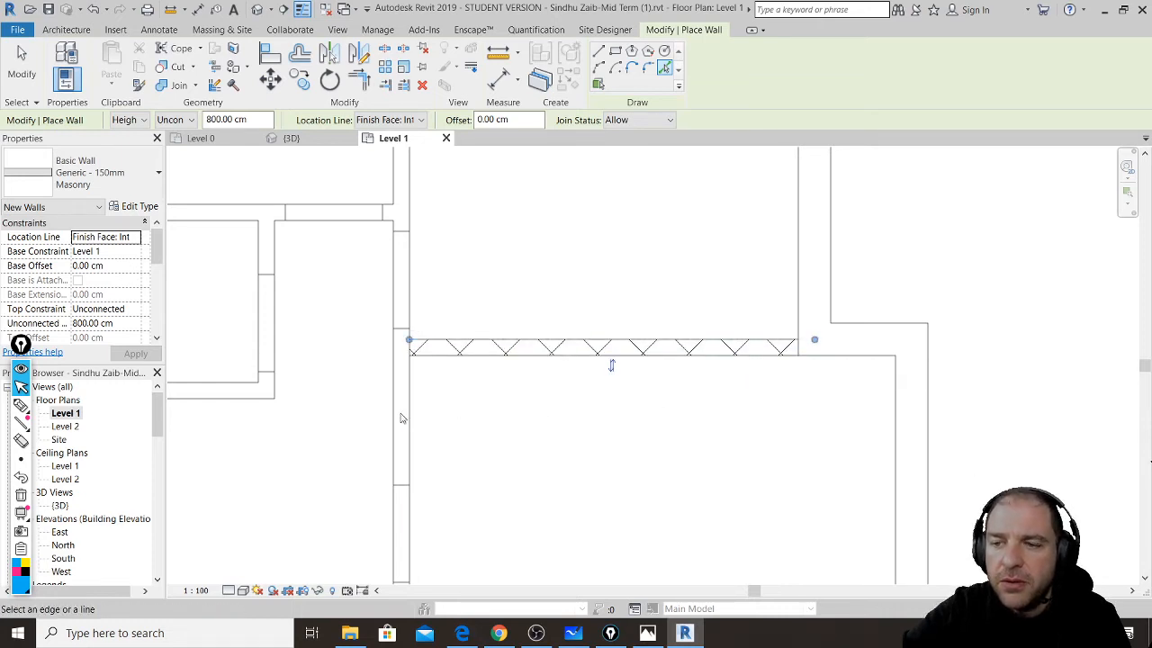
{"action": "left_click", "coordinate": [398, 418]}
{"action": "middle_click_drag", "start_coordinate": [399, 419], "coordinate": [695, 421]}
{"action": "left_click", "coordinate": [485, 226]}
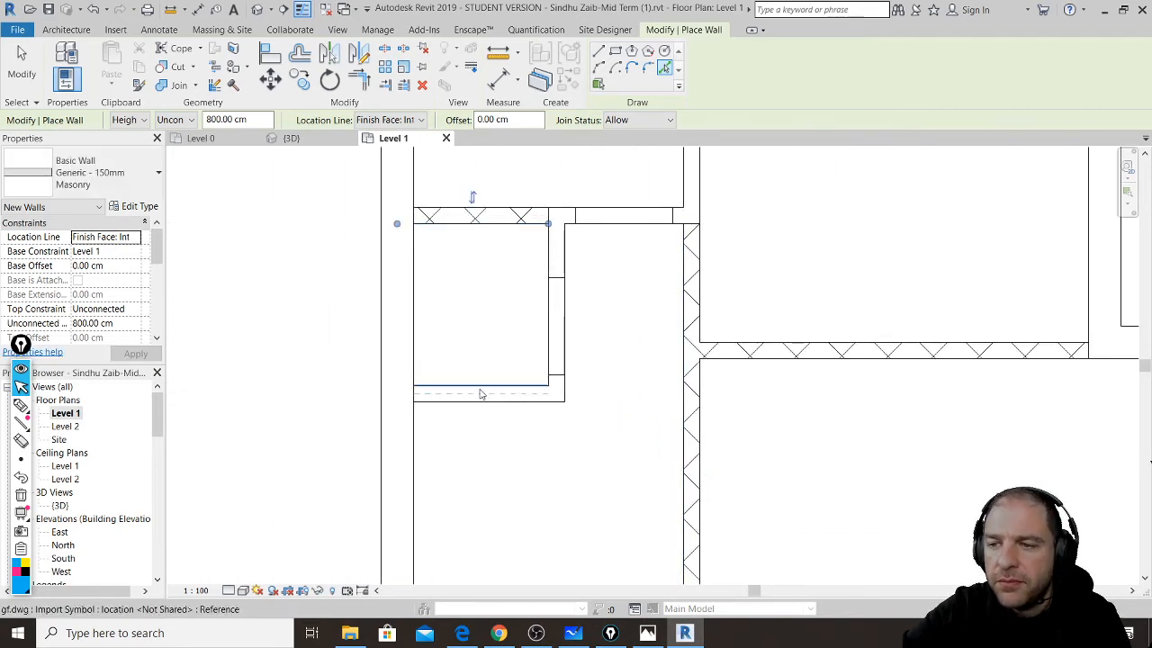
- Add masonry walls along the small room's bottom edge and the long bottom edge, dismissing the overlap warning
{"action": "left_click", "coordinate": [481, 393]}
{"action": "scroll", "coordinate": [489, 314], "scroll_direction": "down", "scroll_amount": 4}
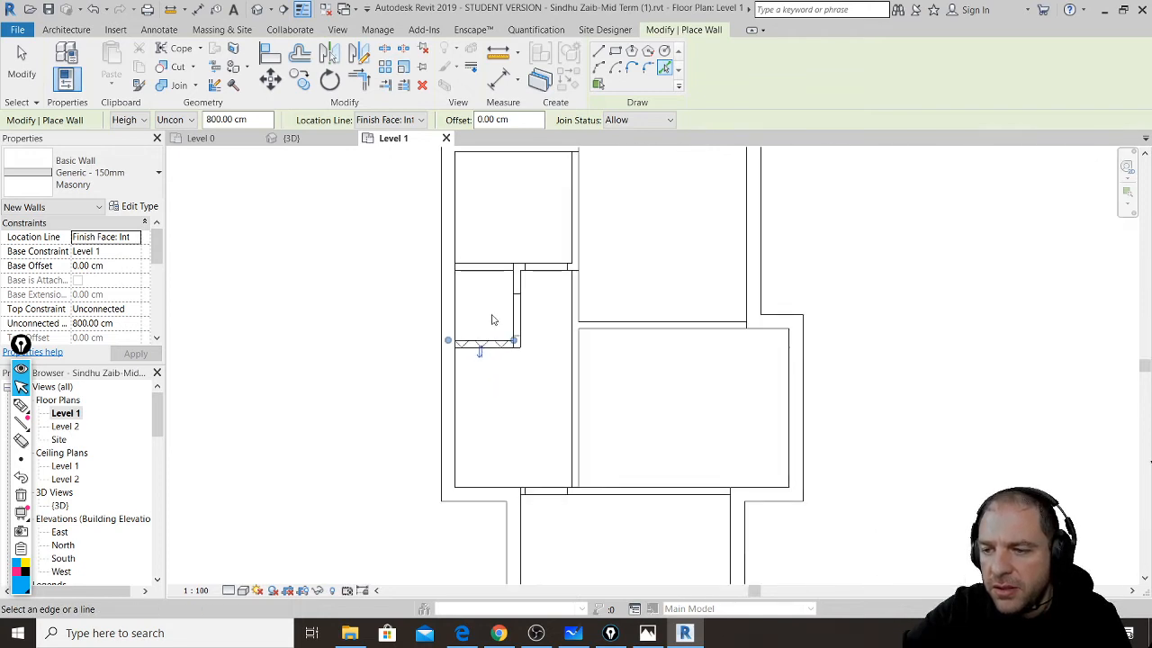
{"action": "scroll", "coordinate": [620, 527], "scroll_direction": "up", "scroll_amount": 4}
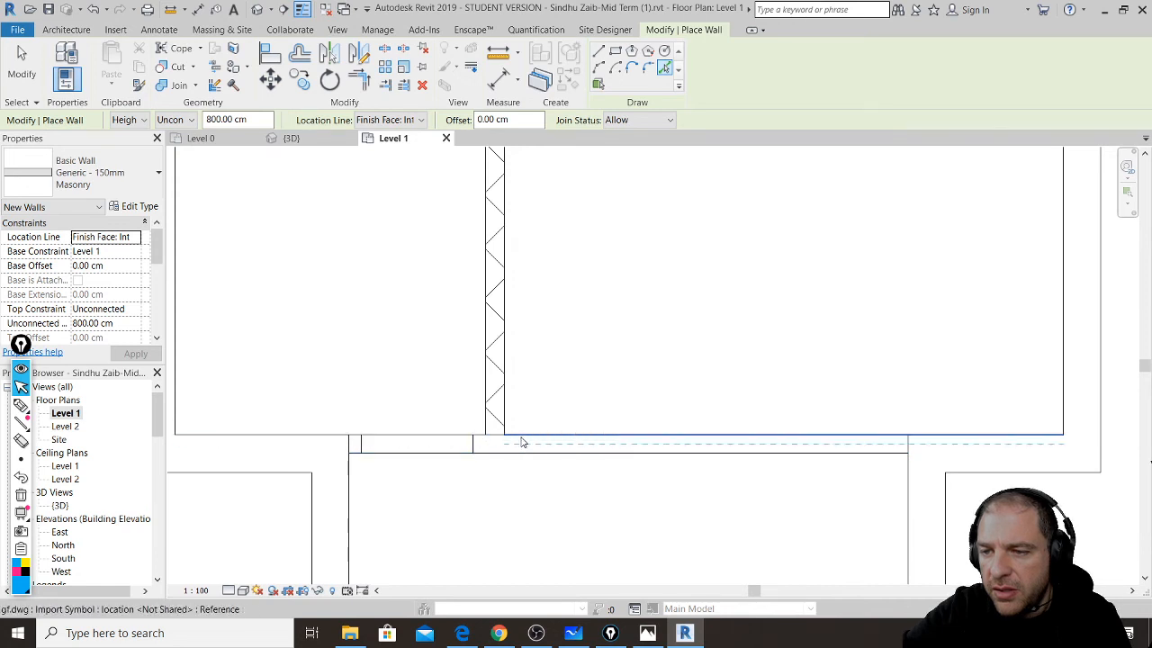
{"action": "left_click", "coordinate": [522, 441]}
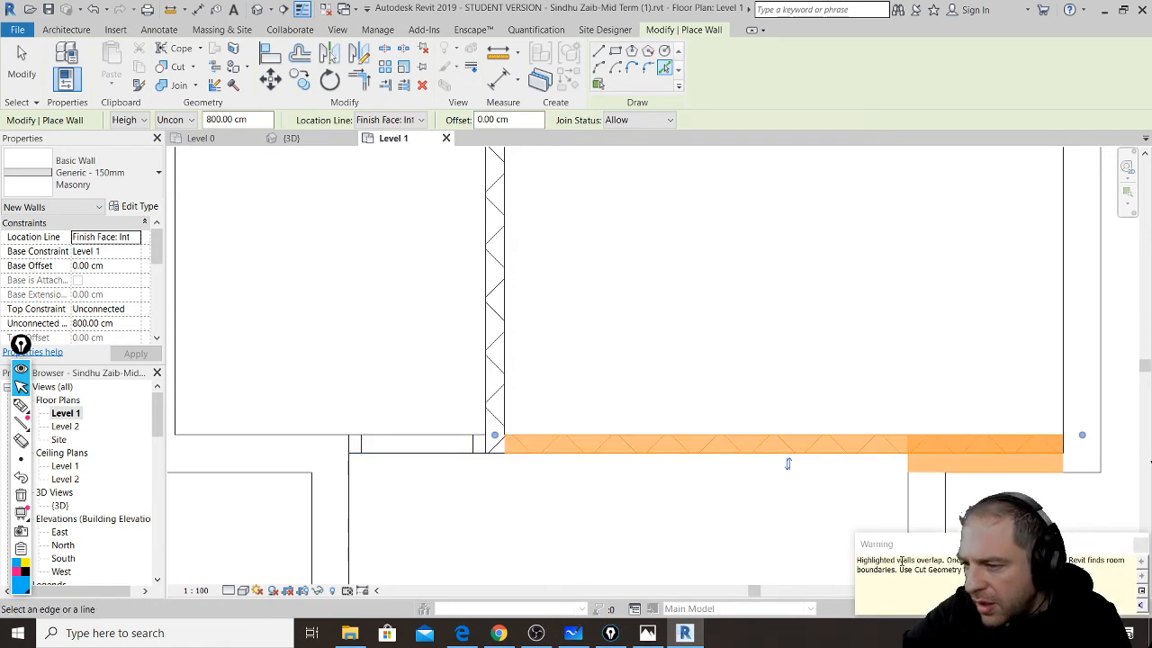
{"action": "left_click", "coordinate": [1141, 545]}
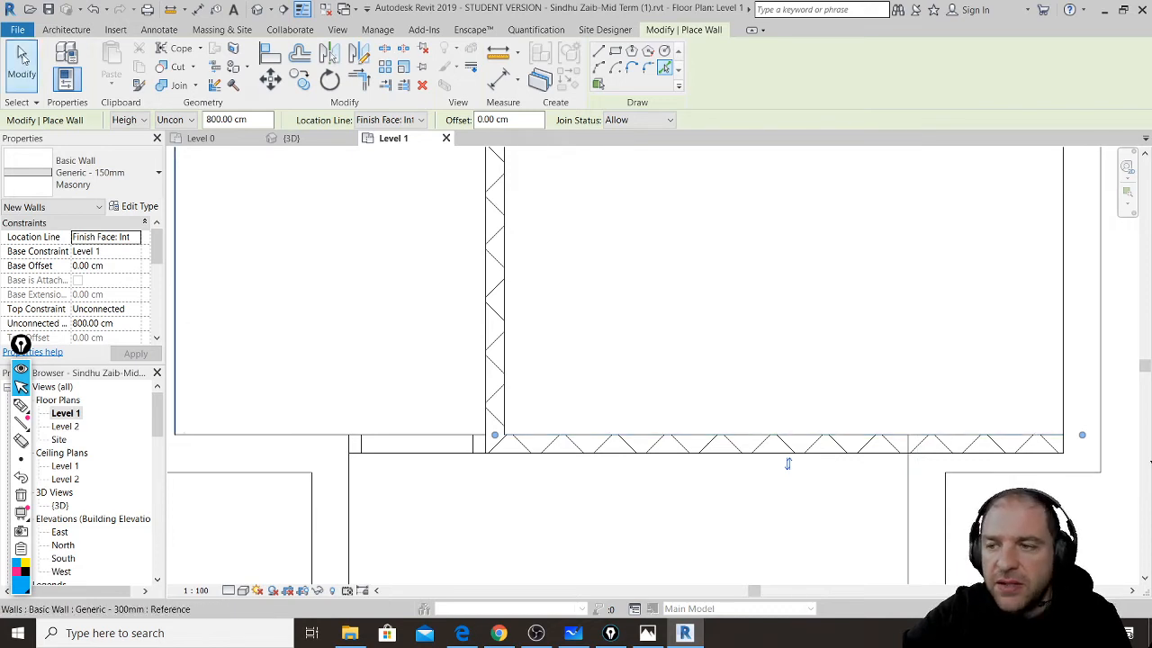
- Drag the long bottom masonry wall's right end back to meet the adjoining vertical wall
{"action": "left_click", "coordinate": [22, 56]}
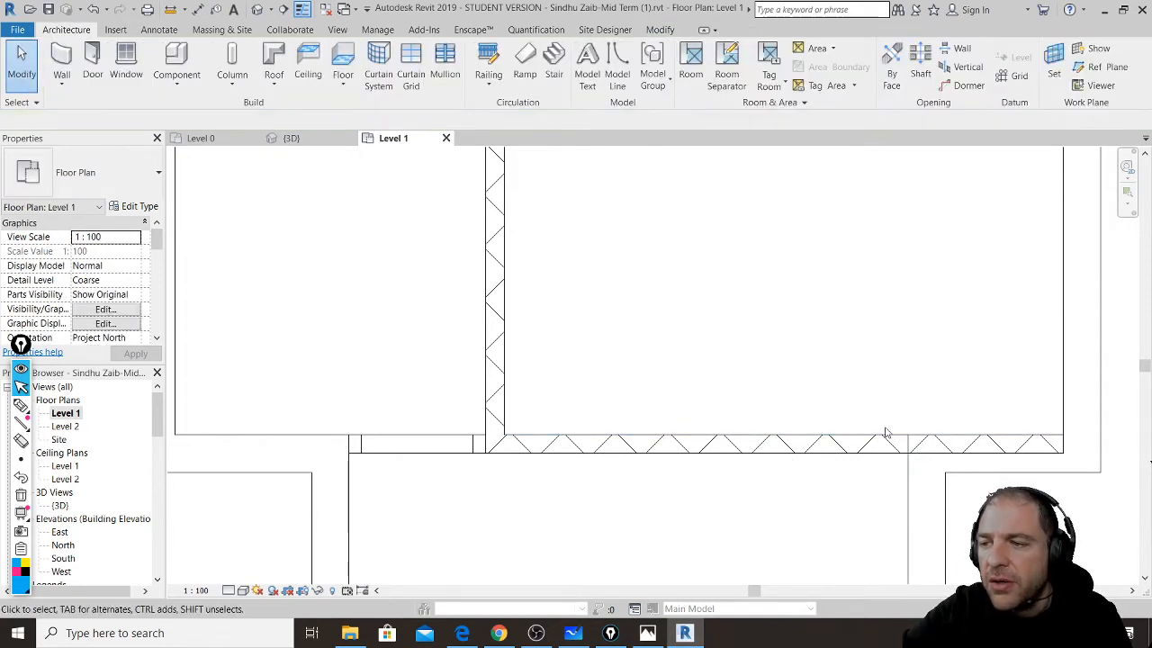
{"action": "scroll", "coordinate": [809, 423], "scroll_direction": "down", "scroll_amount": 2}
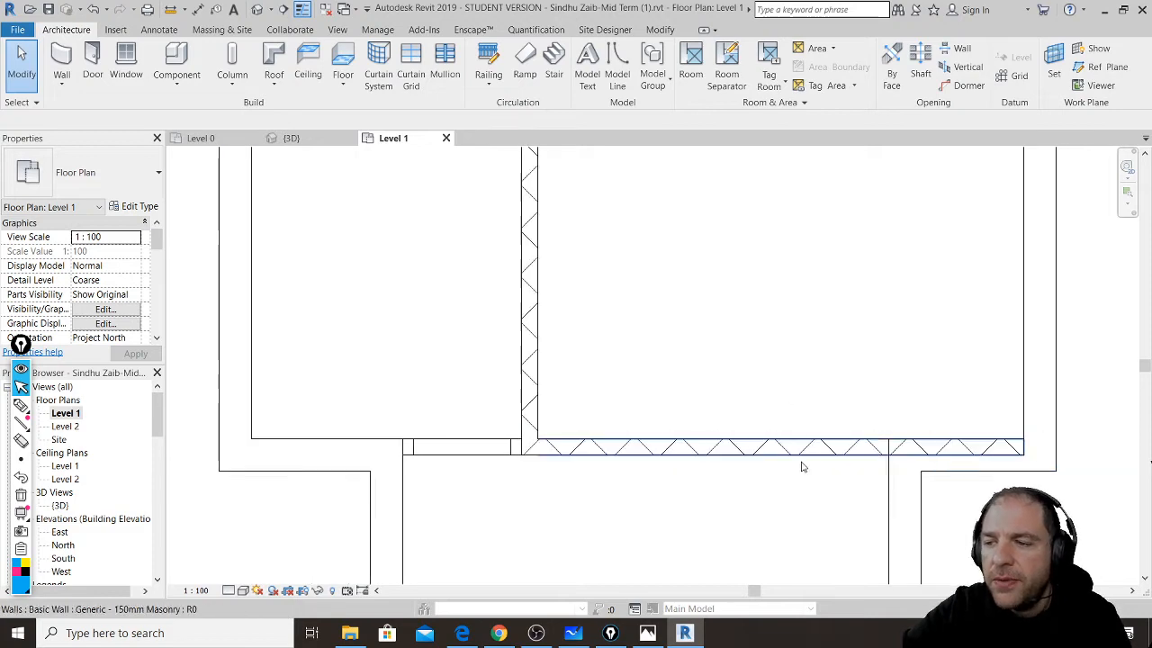
{"action": "left_click", "coordinate": [800, 457]}
{"action": "left_click", "coordinate": [882, 390]}
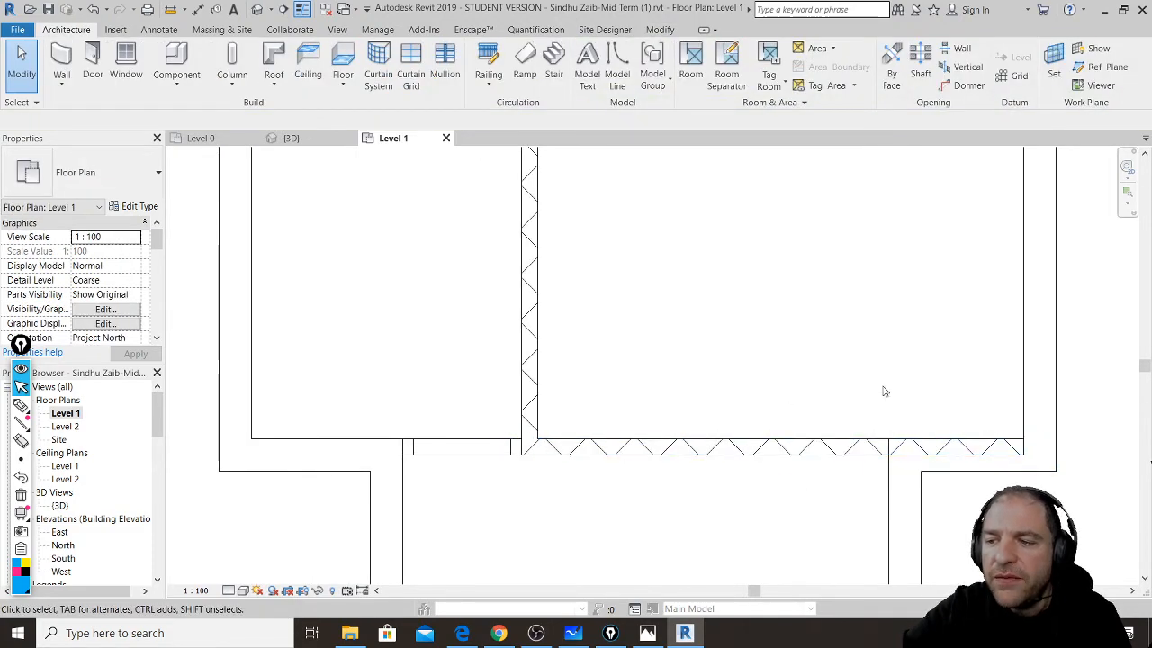
{"action": "left_click", "coordinate": [874, 453]}
{"action": "middle_click_drag", "start_coordinate": [993, 479], "coordinate": [766, 420]}
{"action": "scroll", "coordinate": [766, 419], "scroll_direction": "up", "scroll_amount": 3}
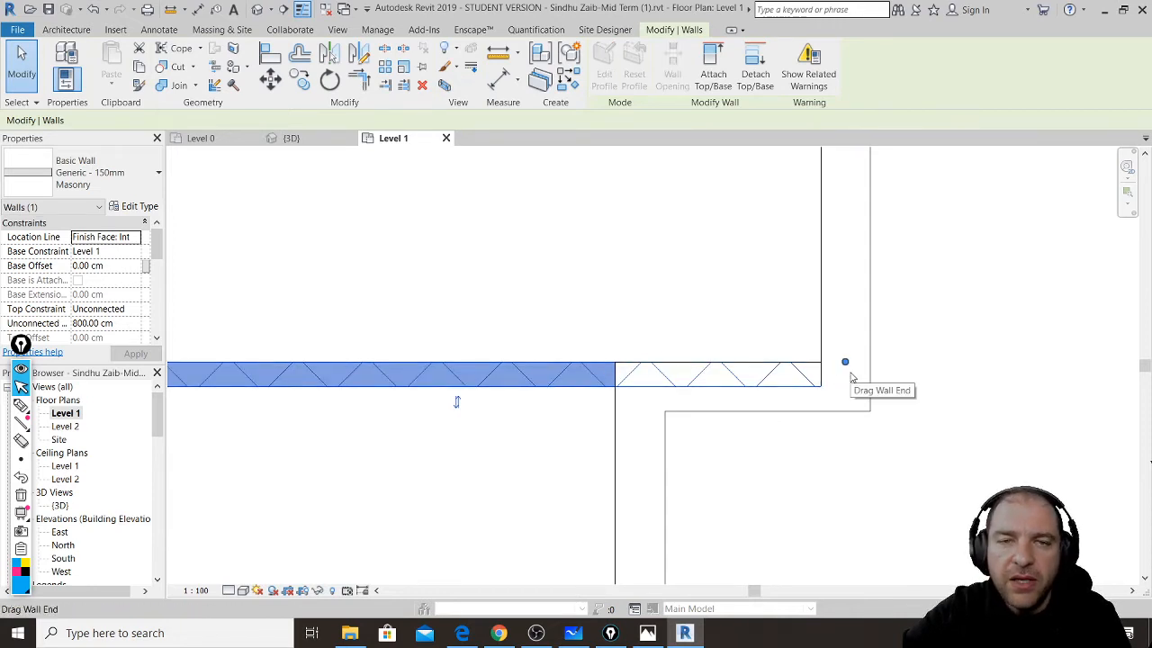
{"action": "left_click_drag", "start_coordinate": [845, 363], "coordinate": [615, 362]}
{"action": "left_click", "coordinate": [645, 329]}
{"action": "scroll", "coordinate": [859, 376], "scroll_direction": "down", "scroll_amount": 3}
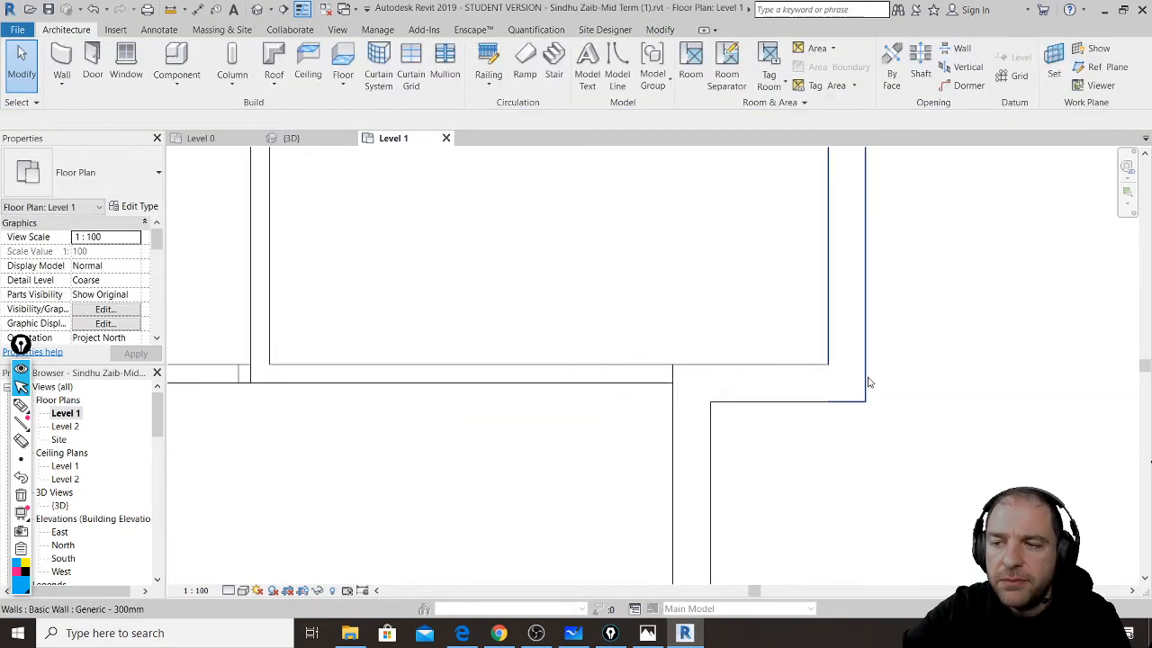
{"action": "middle_click_drag", "start_coordinate": [491, 381], "coordinate": [693, 450]}
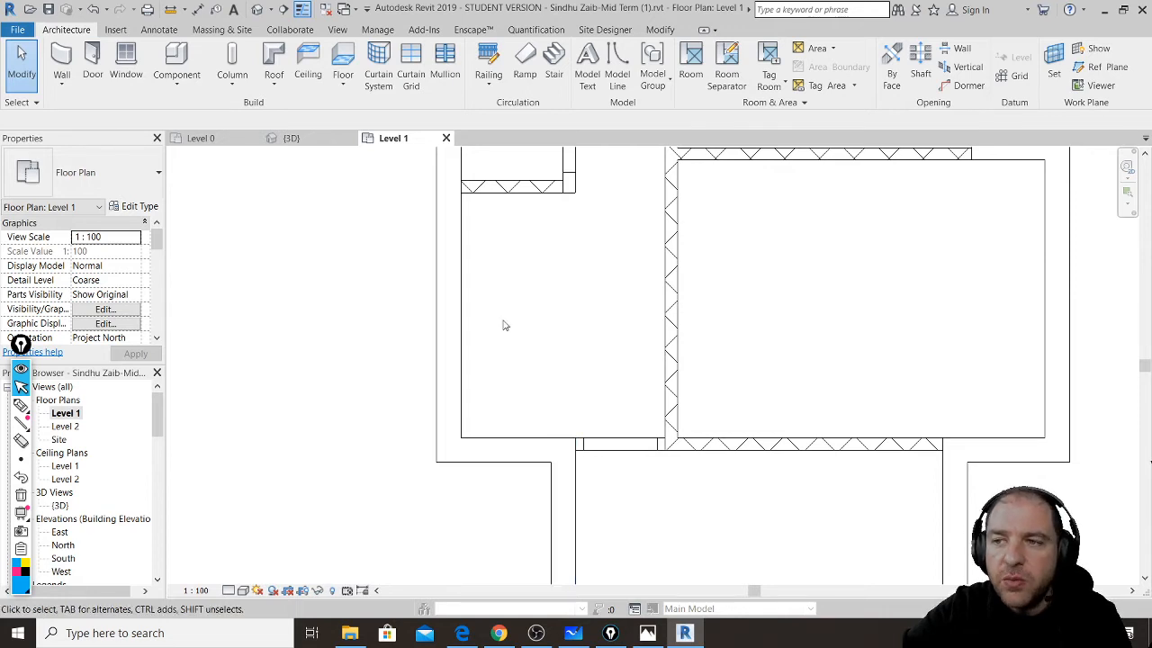
- Using Trim/Extend Single Element, extend the lower horizontal wall to the vertical wall
{"action": "left_click", "coordinate": [661, 31]}
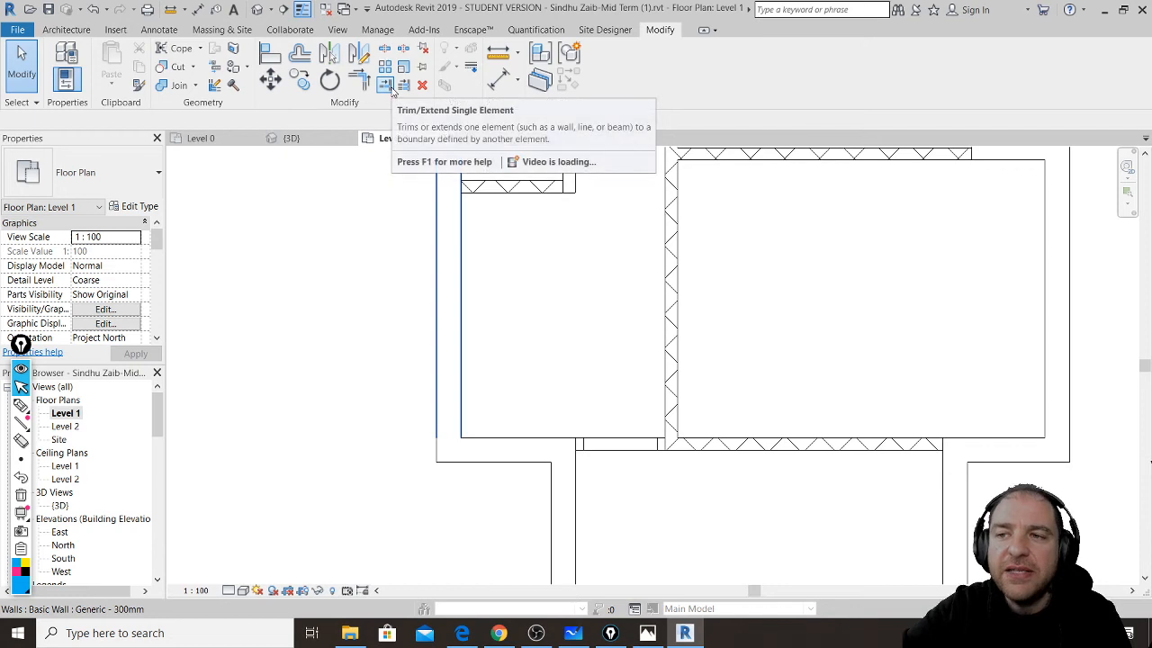
{"action": "left_click", "coordinate": [387, 85]}
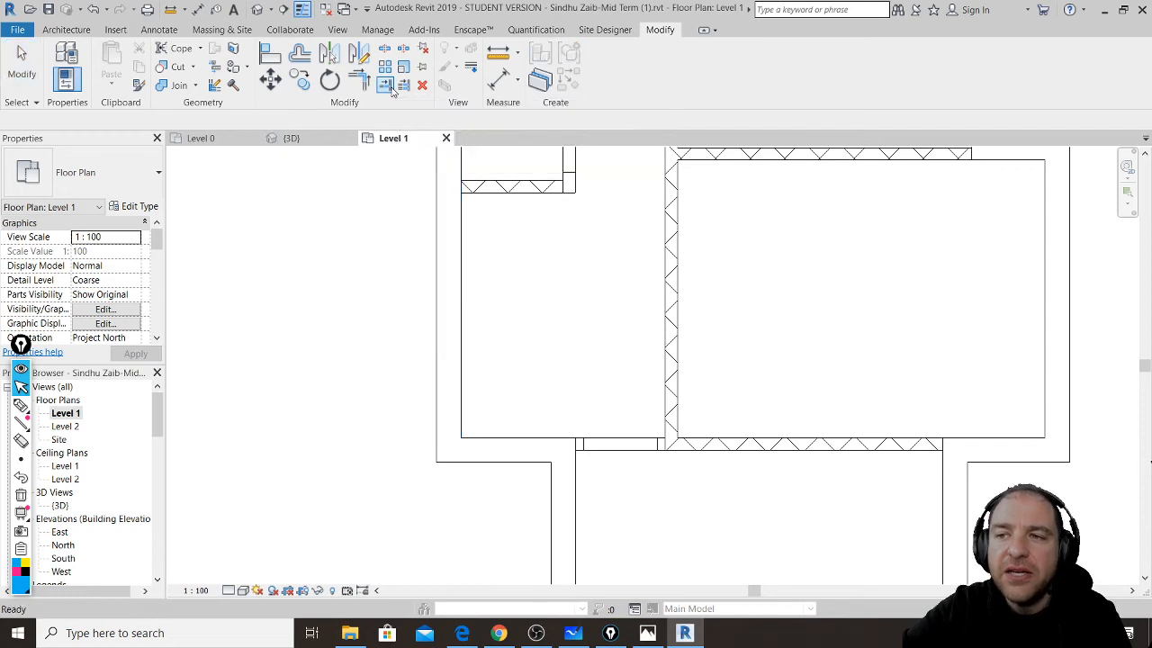
{"action": "left_click", "coordinate": [580, 475]}
{"action": "left_click", "coordinate": [709, 445]}
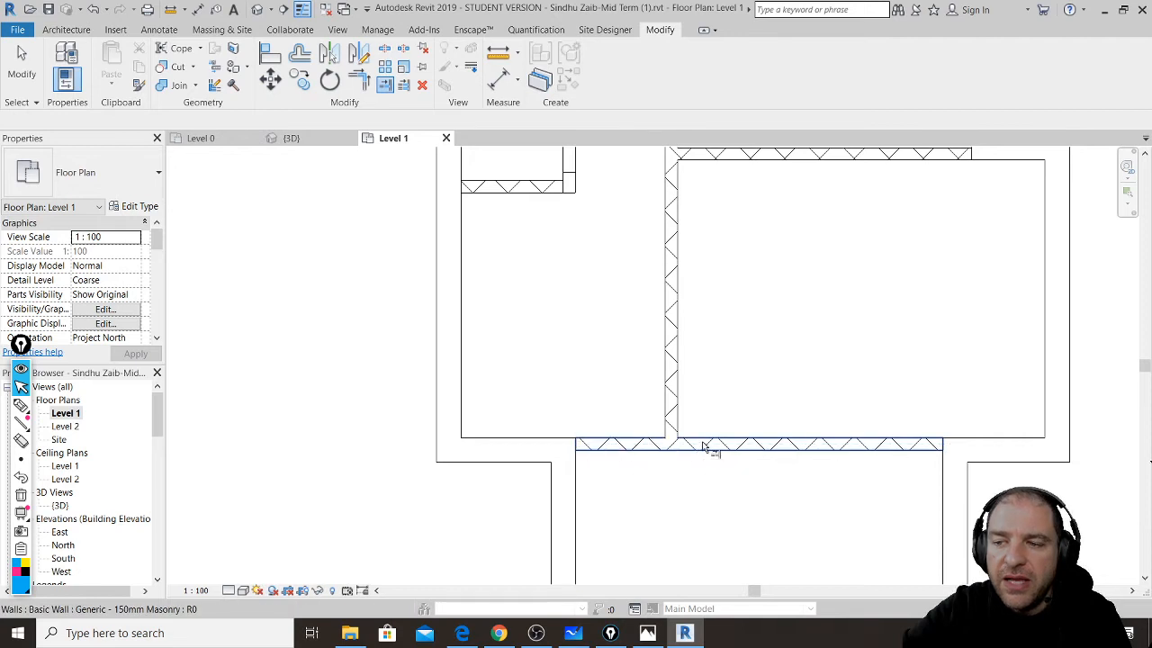
- Extend the vertical masonry wall up to the top wall and the horizontal wall to meet it
{"action": "middle_click_drag", "start_coordinate": [697, 328], "coordinate": [673, 464]}
{"action": "middle_click_drag", "start_coordinate": [663, 329], "coordinate": [676, 437]}
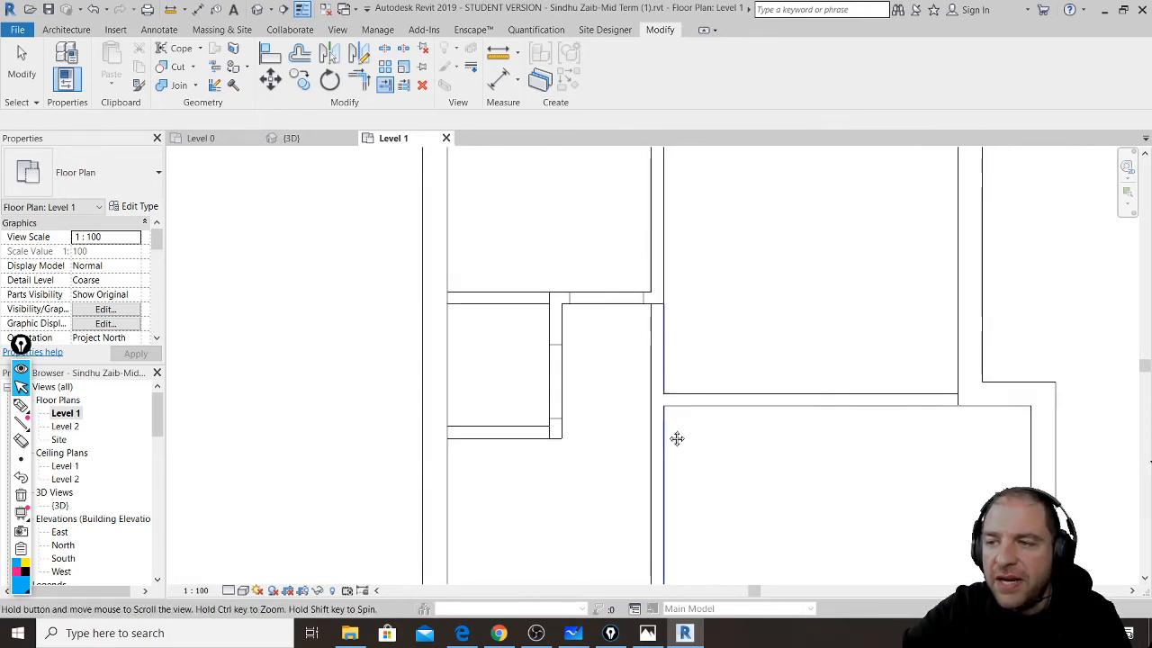
{"action": "middle_click_drag", "start_coordinate": [682, 345], "coordinate": [660, 453]}
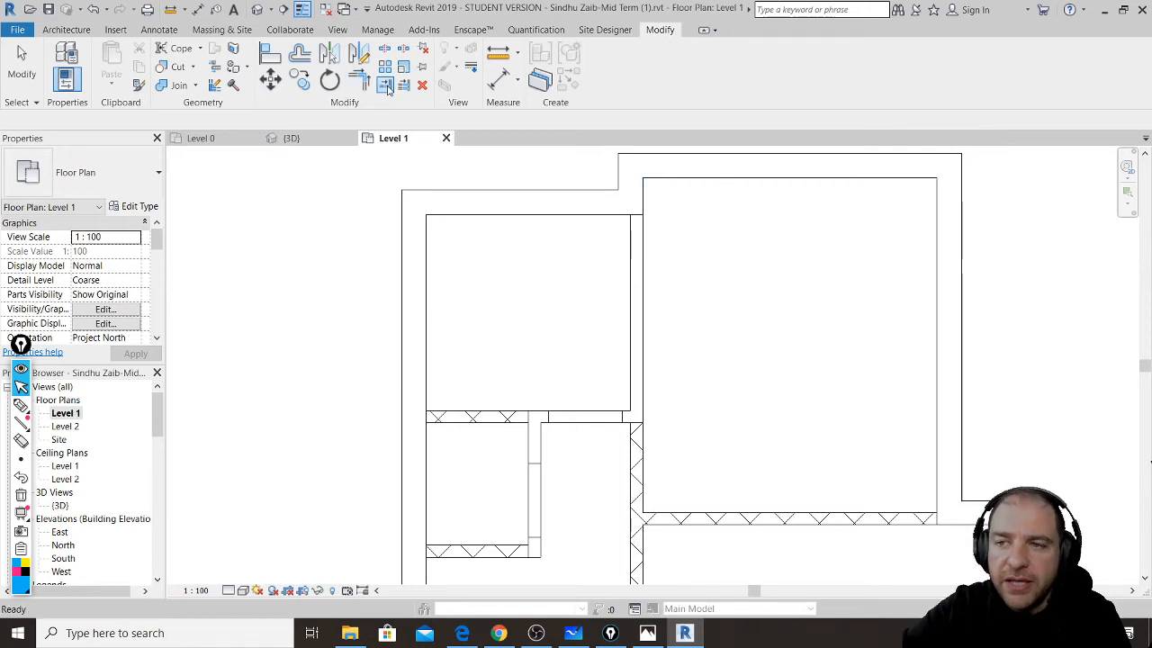
{"action": "left_click", "coordinate": [627, 222]}
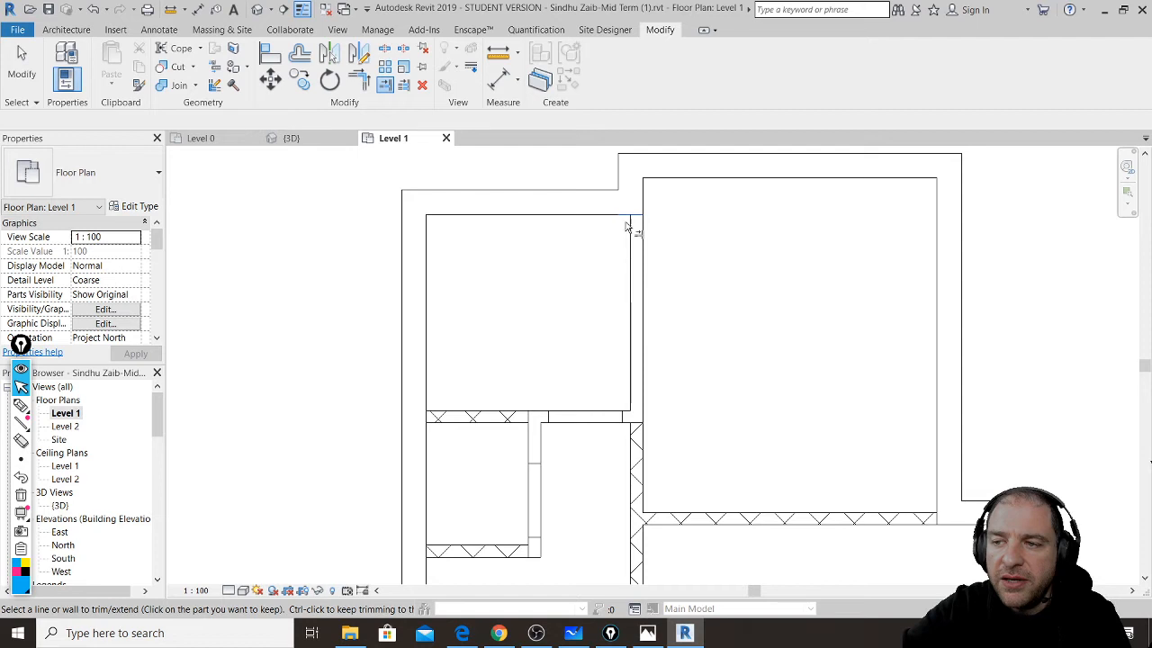
{"action": "left_click", "coordinate": [639, 452]}
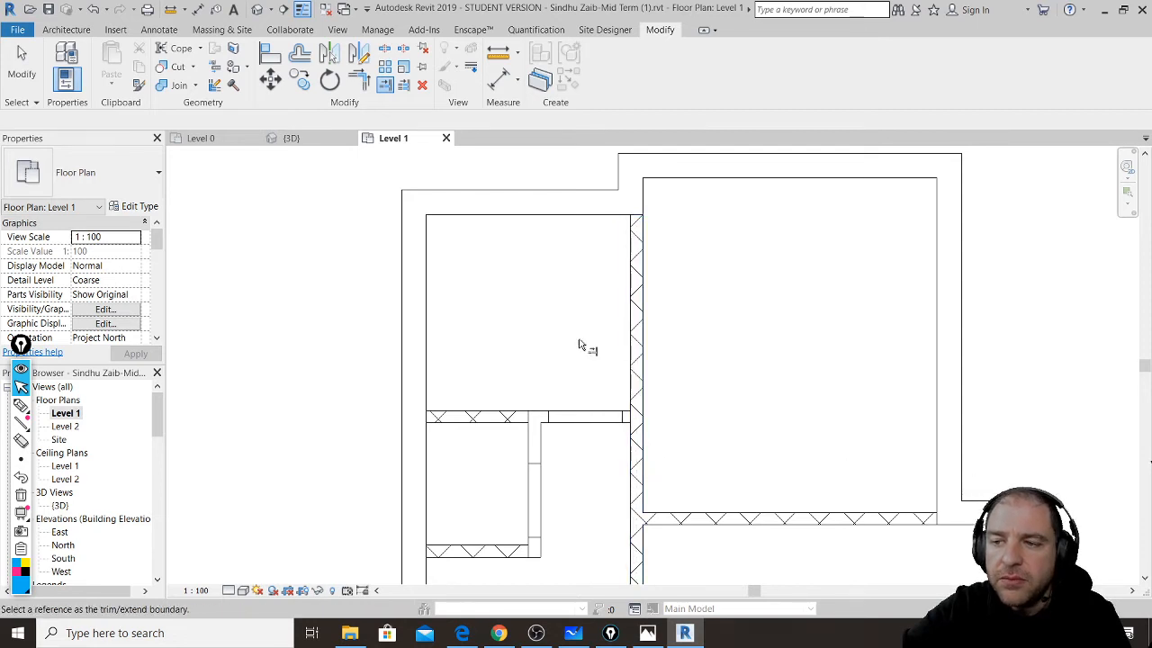
{"action": "left_click", "coordinate": [631, 387]}
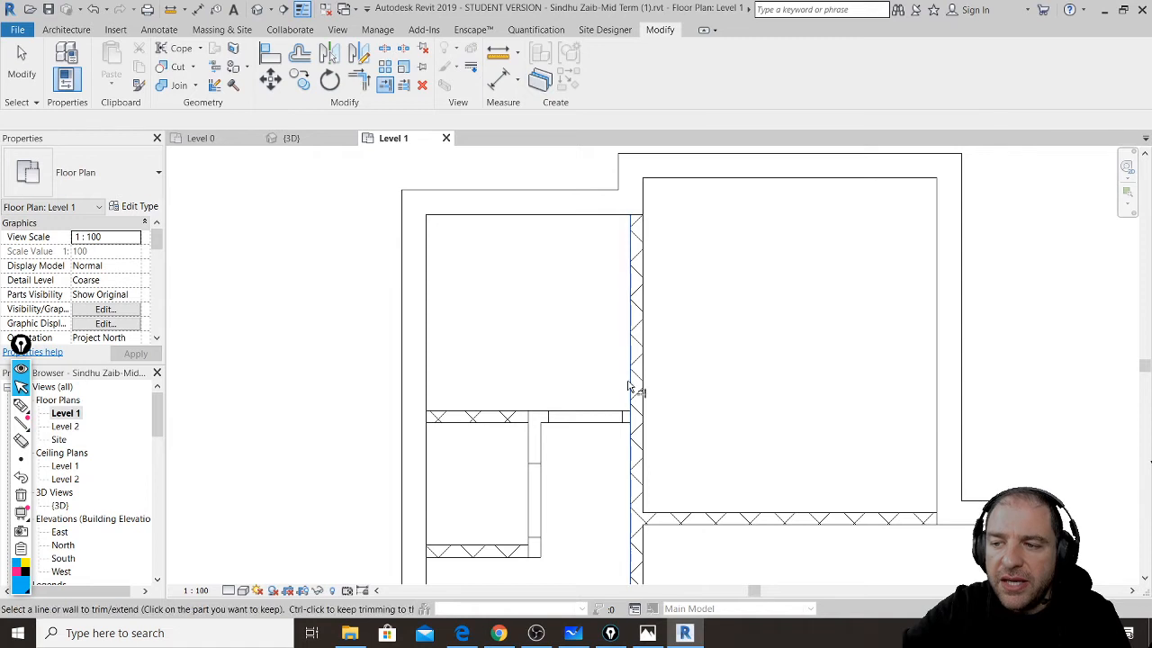
{"action": "left_click", "coordinate": [522, 416]}
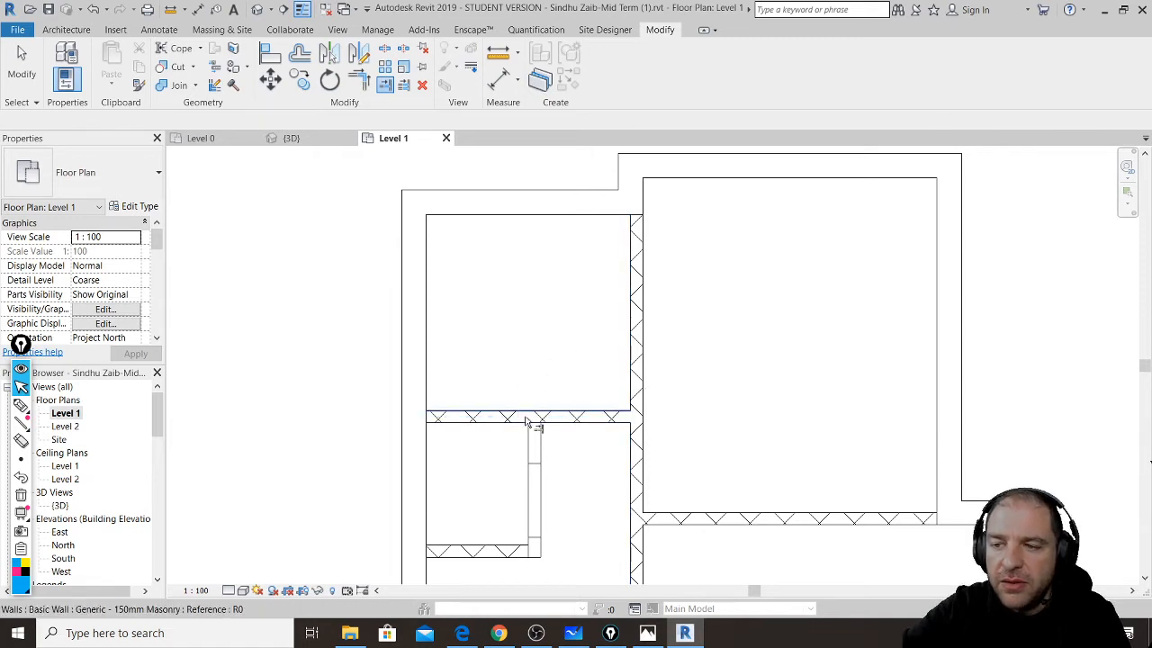
{"action": "left_click", "coordinate": [65, 30]}
{"action": "left_click", "coordinate": [65, 54]}
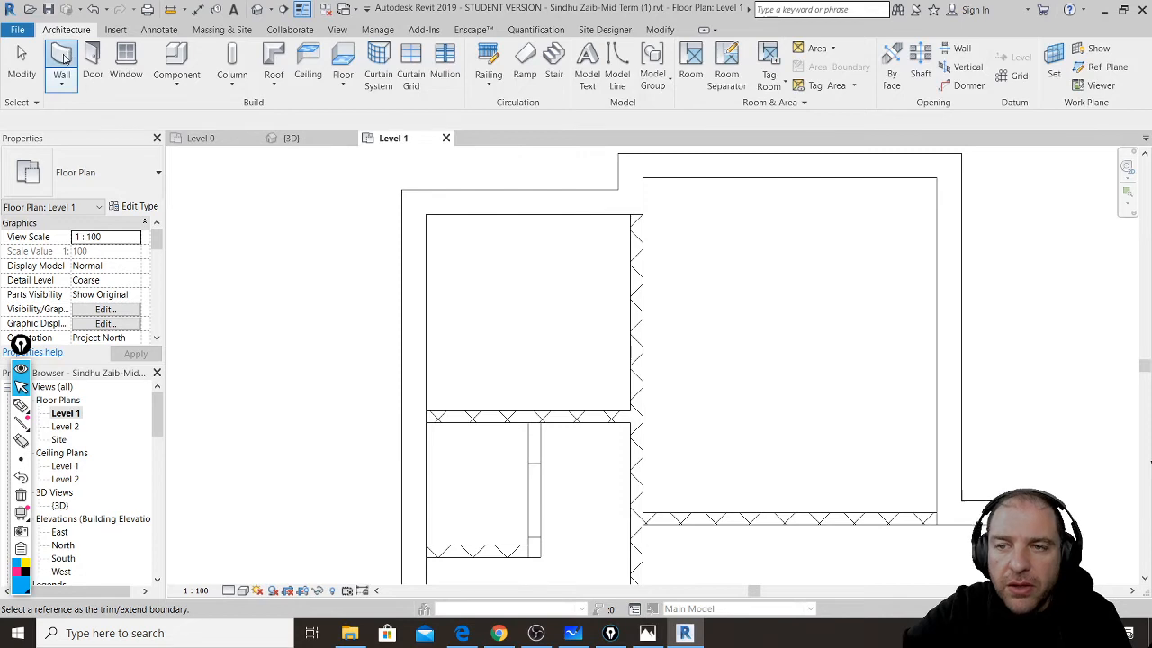
- Pick the underlay line on the small room's right edge to add a 150mm masonry wall there
{"action": "middle_click_drag", "start_coordinate": [550, 499], "coordinate": [546, 387]}
{"action": "scroll", "coordinate": [546, 387], "scroll_direction": "up", "scroll_amount": 1}
{"action": "scroll", "coordinate": [522, 405], "scroll_direction": "up", "scroll_amount": 2}
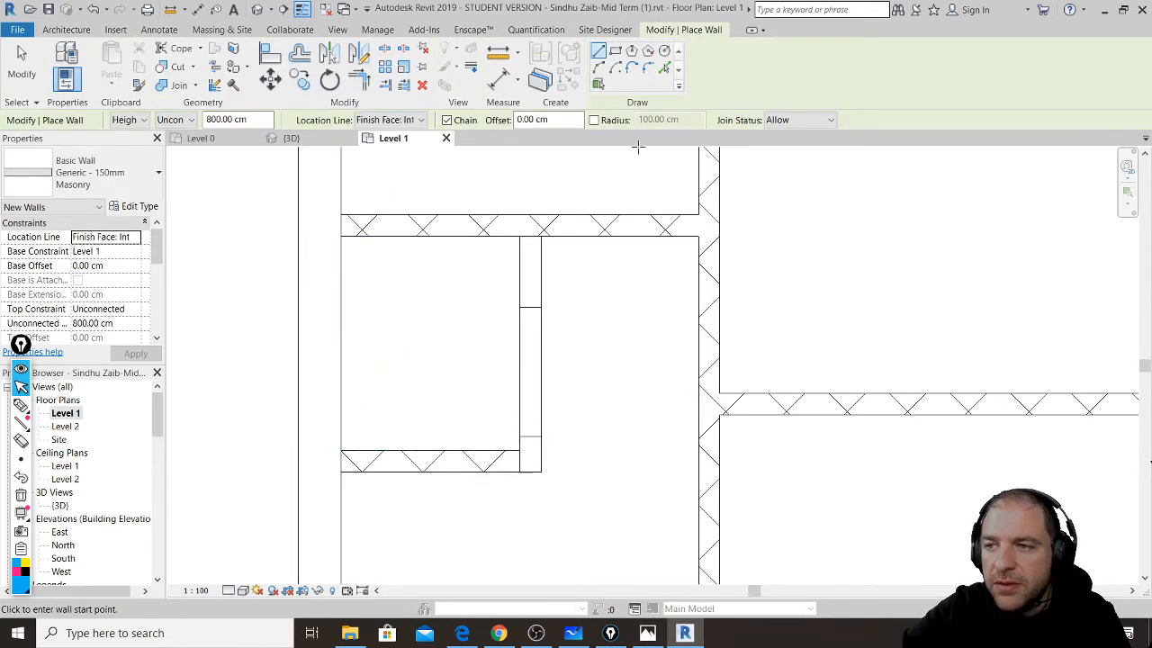
{"action": "left_click", "coordinate": [664, 68]}
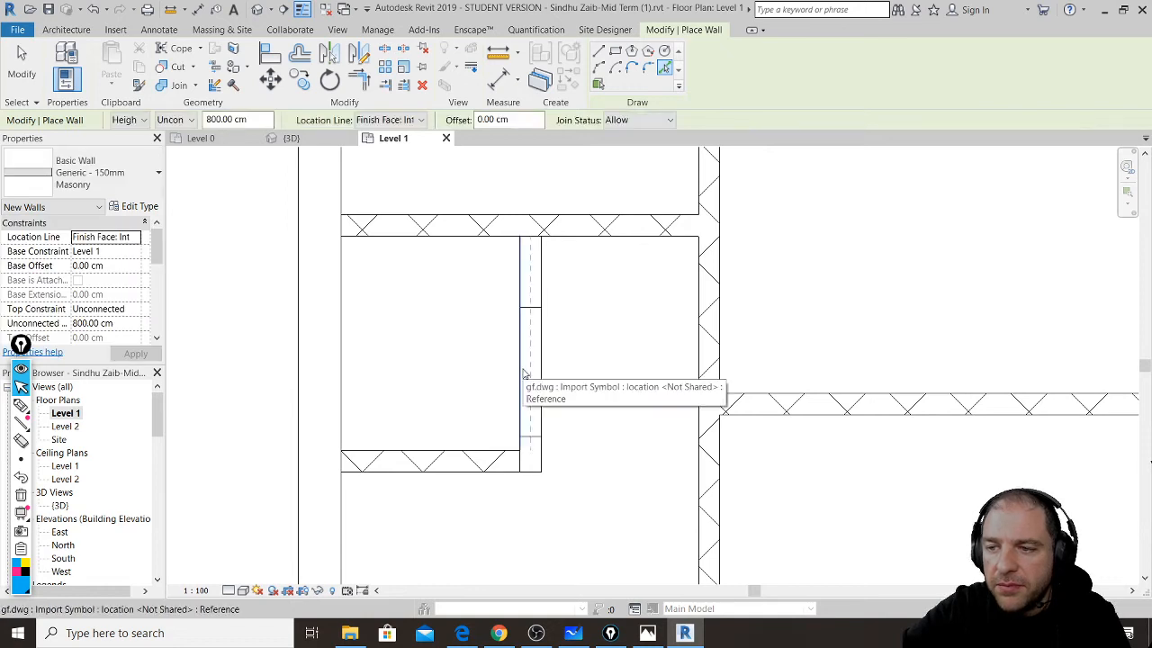
{"action": "left_click", "coordinate": [523, 373]}
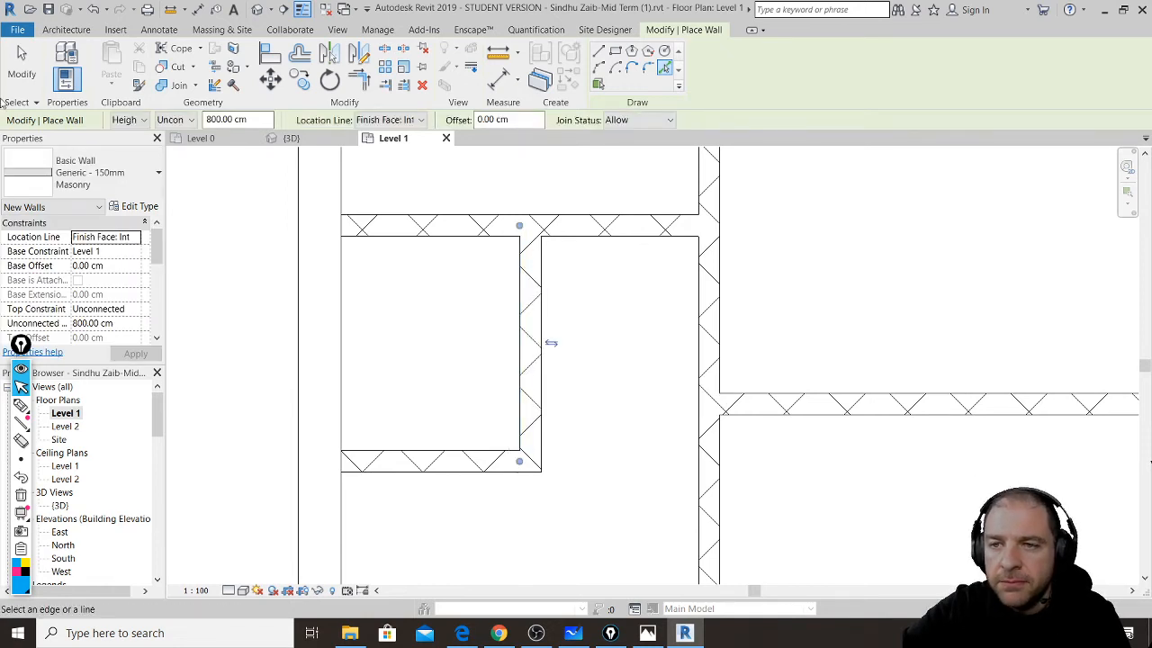
{"action": "key", "text": "Escape"}
{"action": "key", "text": "Escape"}
{"action": "scroll", "coordinate": [533, 364], "scroll_direction": "down", "scroll_amount": 3}
{"action": "scroll", "coordinate": [531, 362], "scroll_direction": "down", "scroll_amount": 4}
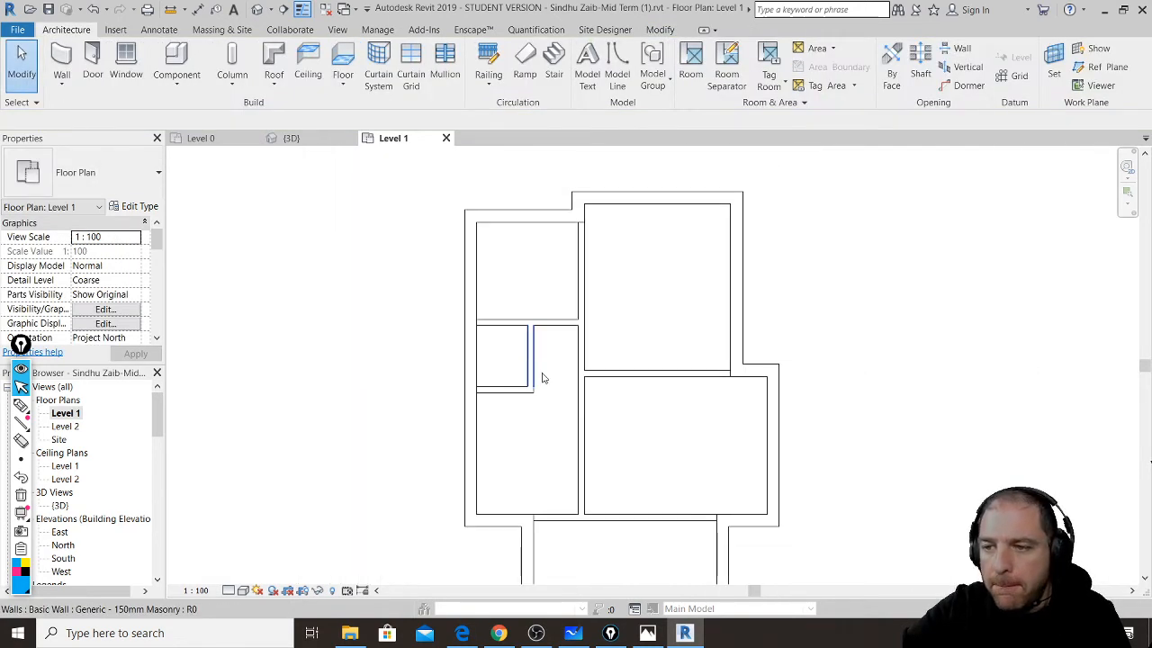
{"action": "mouse_move", "coordinate": [735, 468]}
{"action": "middle_mouse_down"}
{"action": "mouse_move", "coordinate": [745, 447]}
{"action": "mouse_move", "coordinate": [746, 457]}
{"action": "middle_mouse_up"}
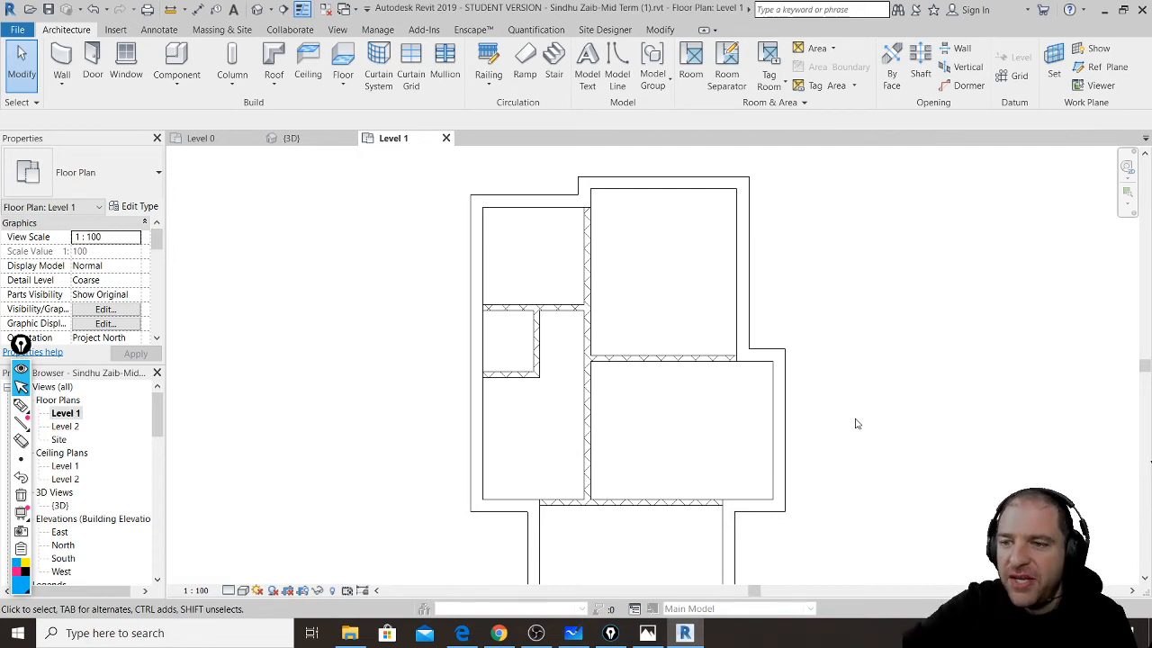
- Check the YouTube live chat, move it aside, and start the Door tool in Revit
{"action": "left_click", "coordinate": [494, 632]}
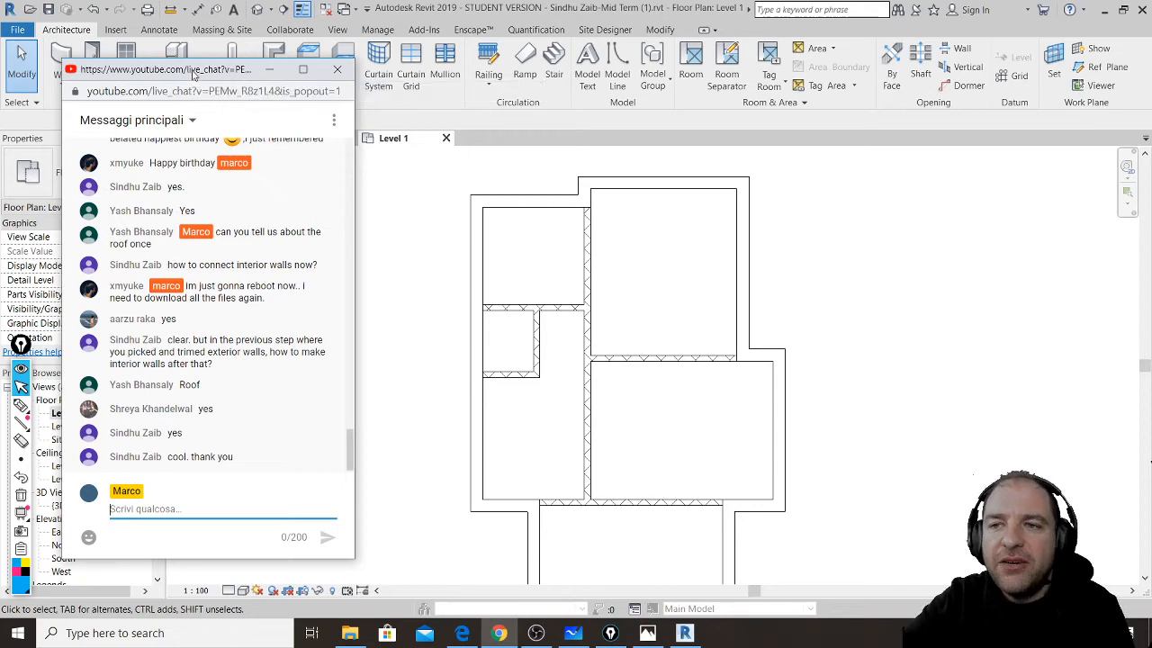
{"action": "left_click_drag", "start_coordinate": [192, 69], "coordinate": [198, 110]}
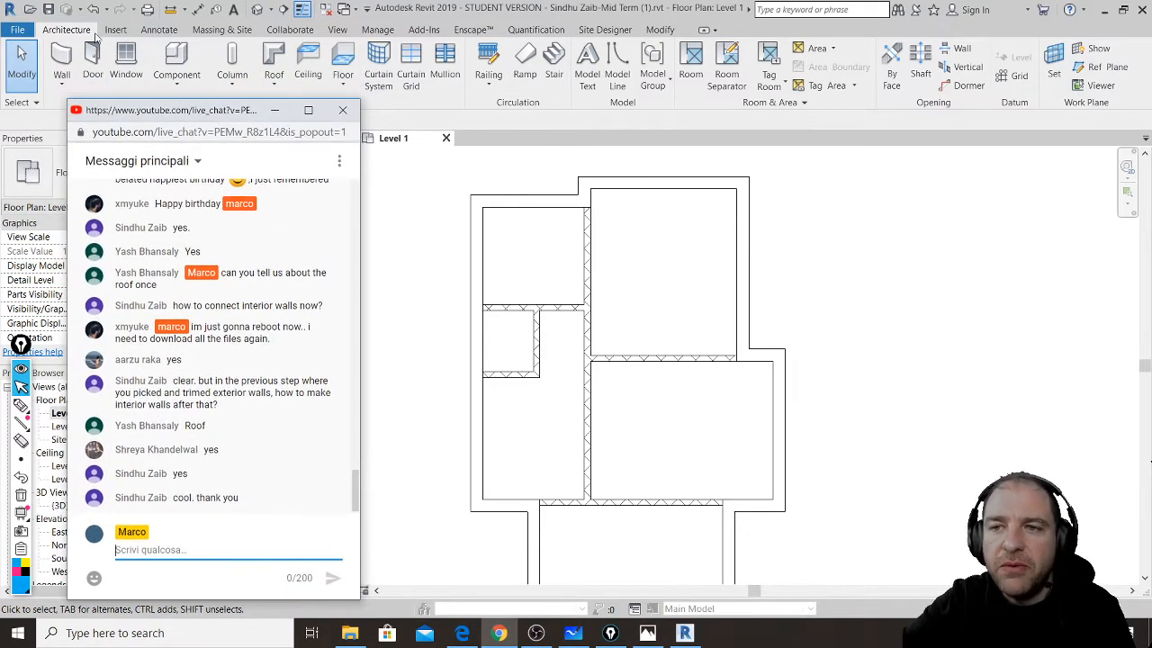
{"action": "left_click", "coordinate": [93, 59]}
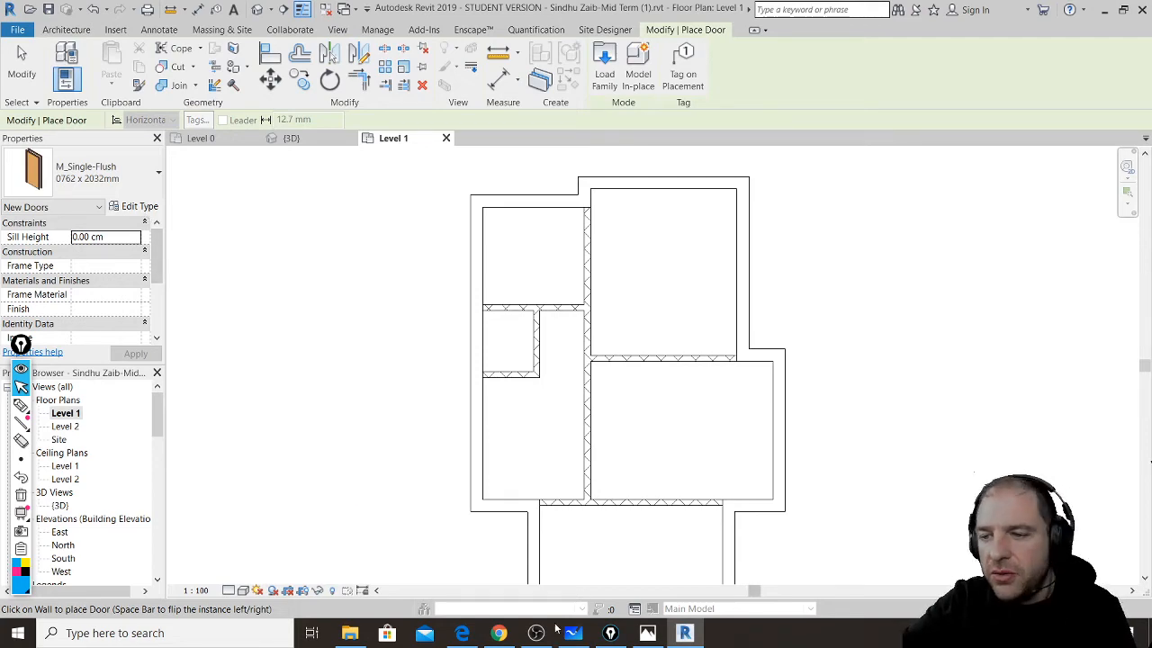
- Check door widths on the midterm PDF, then open the M_Single-Flush type list in Properties
{"action": "left_click", "coordinate": [473, 636]}
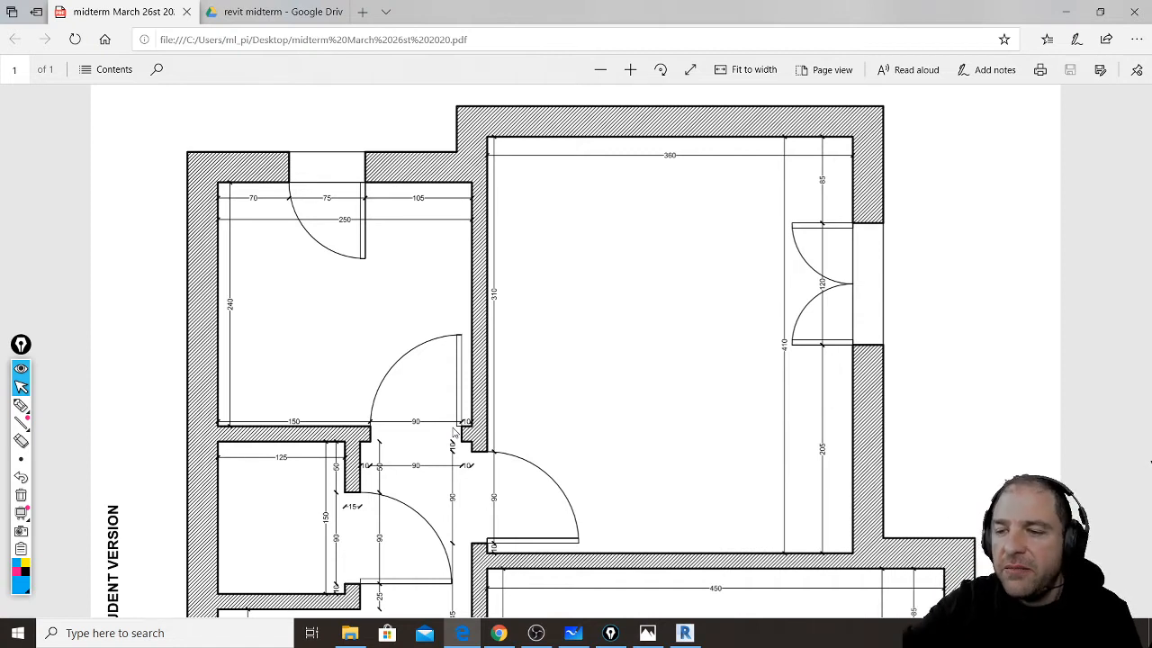
{"action": "left_click", "coordinate": [684, 633]}
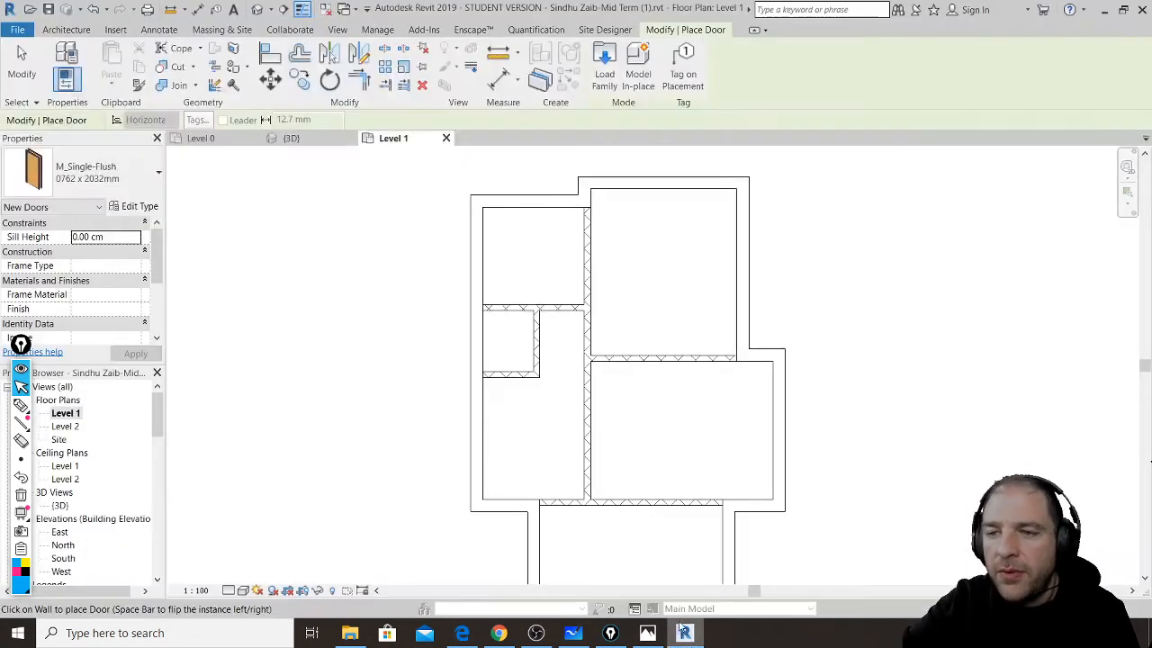
{"action": "left_click", "coordinate": [119, 180]}
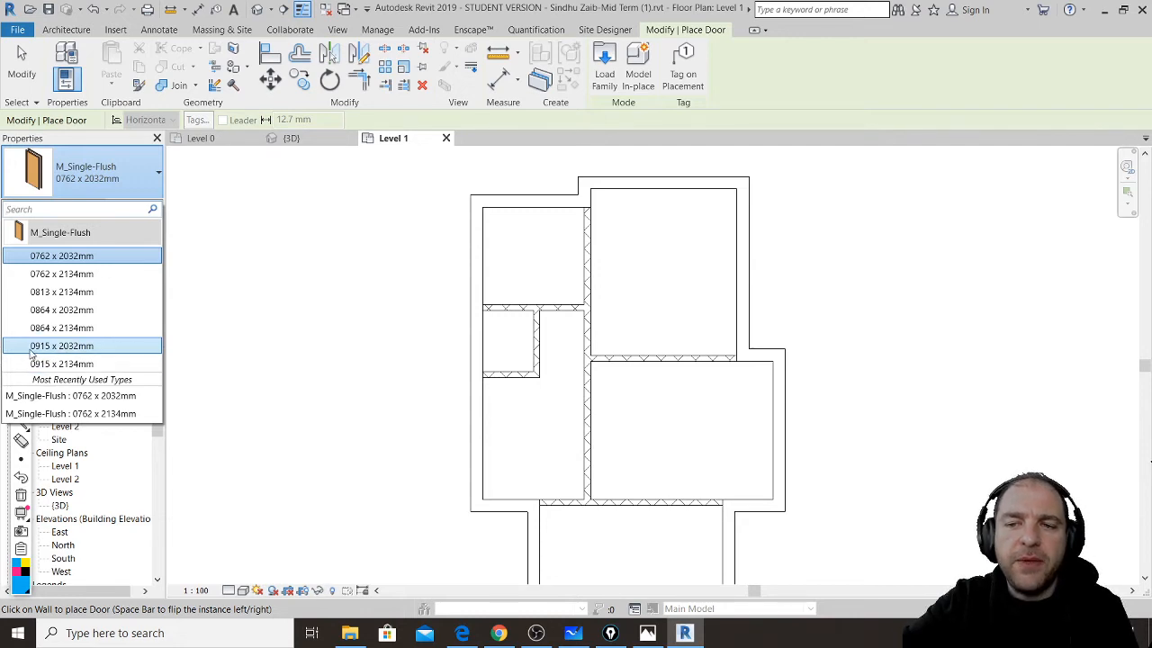
- Select M_Single-Flush 0915 x 2134mm and change its type Width from 91.50 to 90 cm
{"action": "mouse_move", "coordinate": [51, 354]}
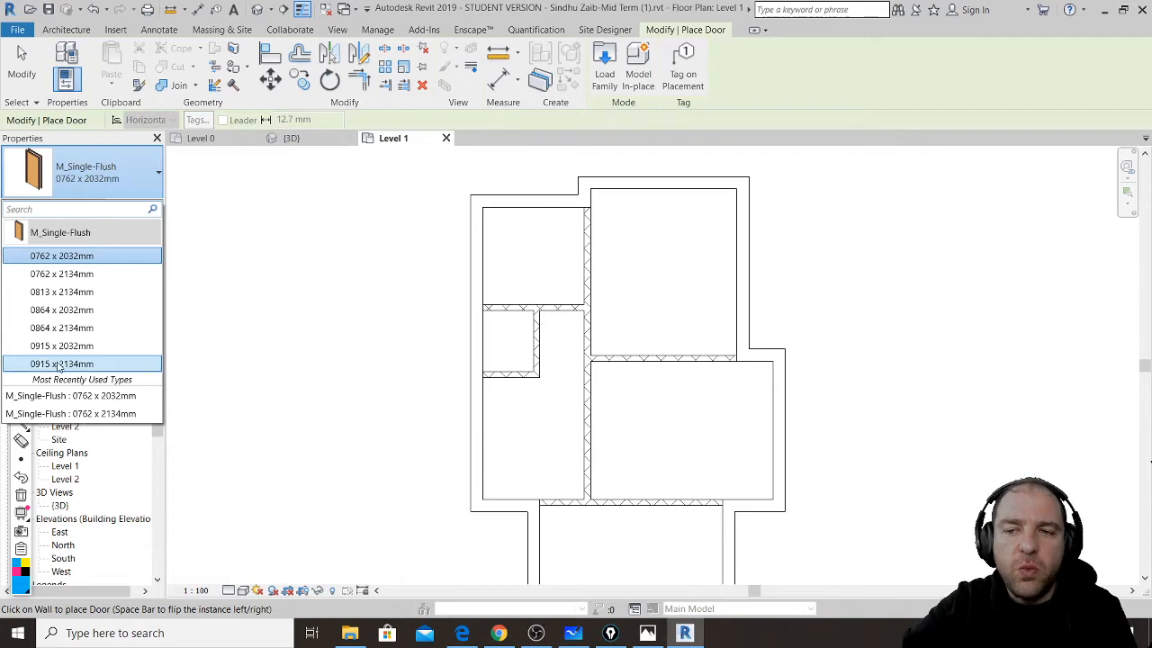
{"action": "left_click", "coordinate": [60, 363]}
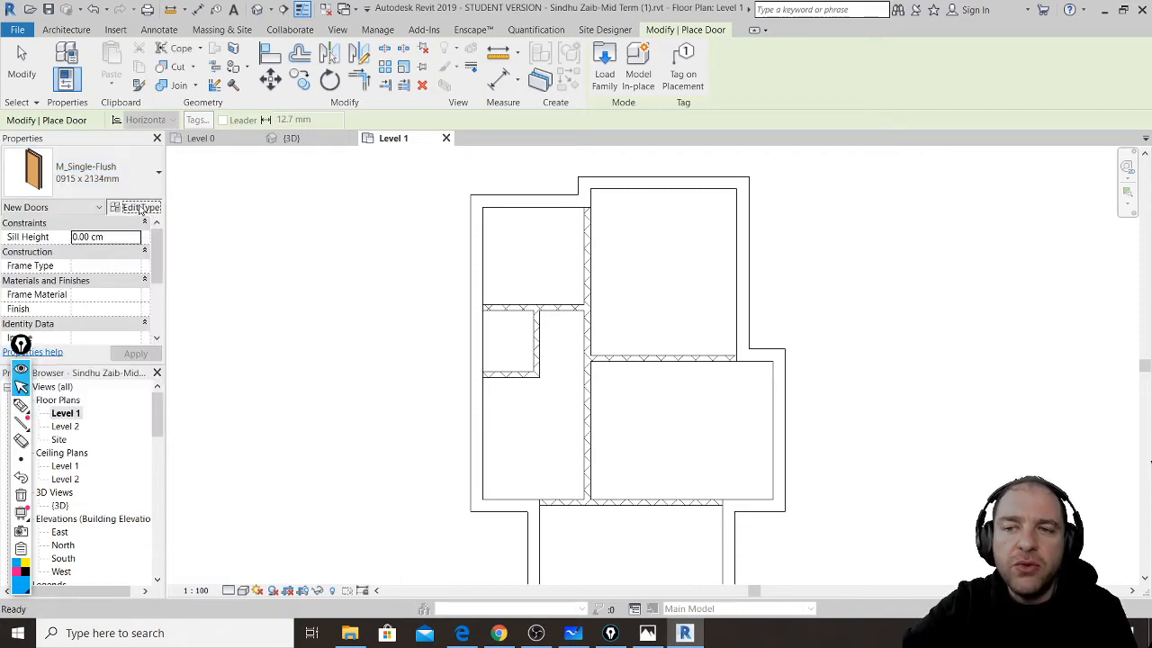
{"action": "left_click", "coordinate": [139, 208]}
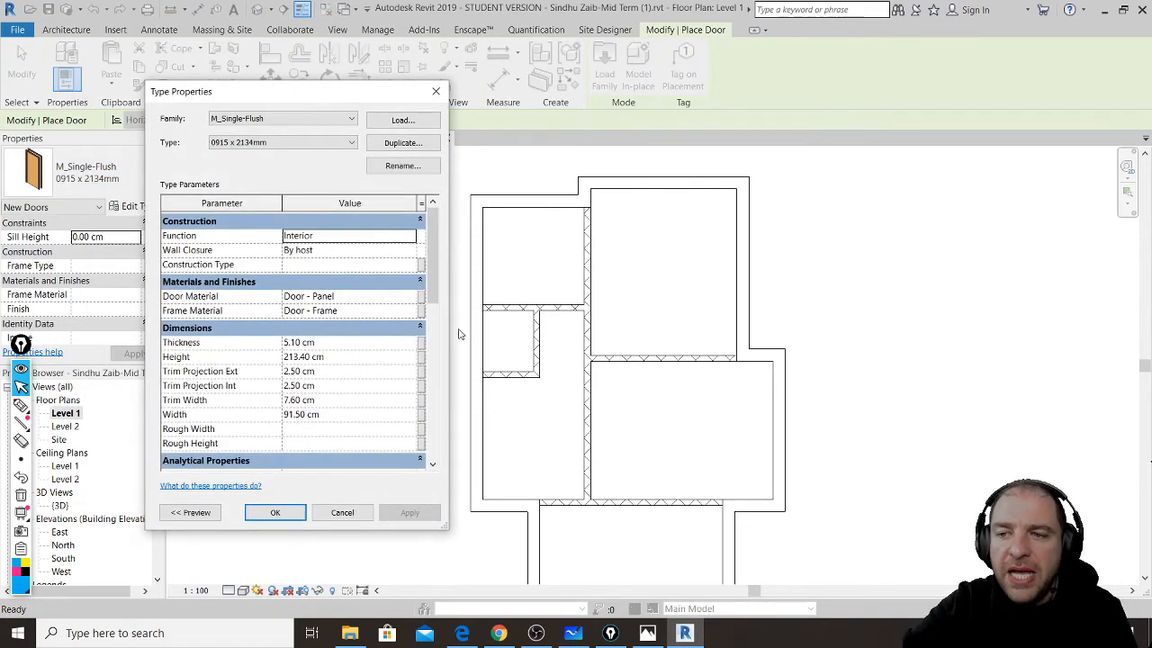
{"action": "scroll", "coordinate": [262, 393], "scroll_direction": "down", "scroll_amount": 1}
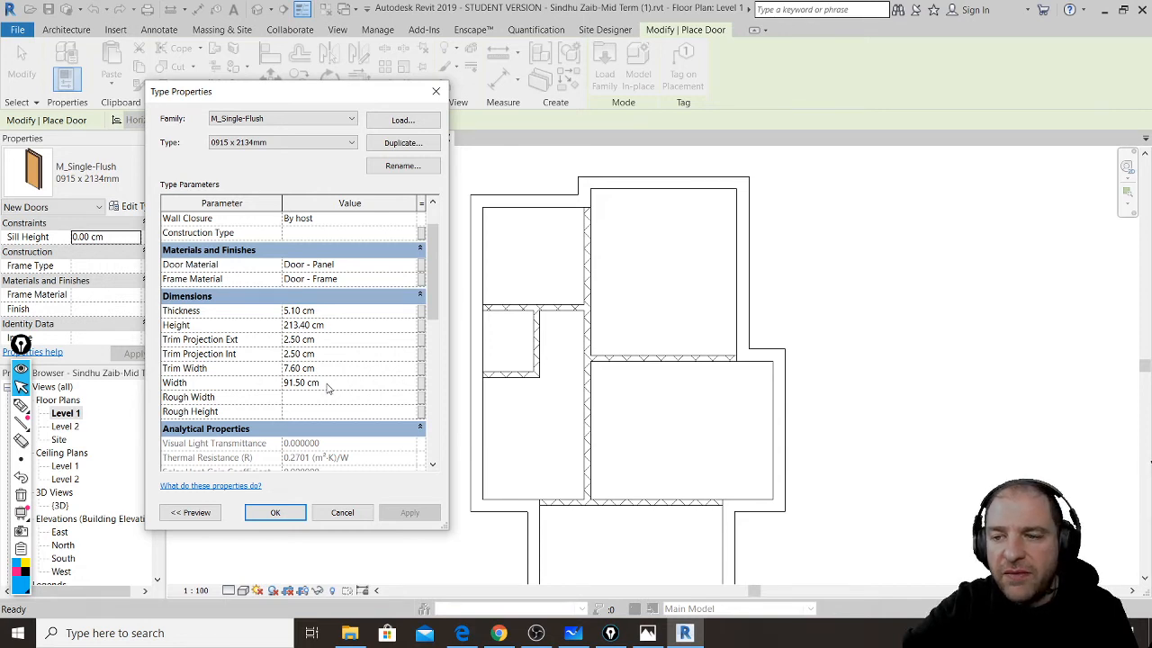
{"action": "left_click_drag", "start_coordinate": [326, 382], "coordinate": [279, 385]}
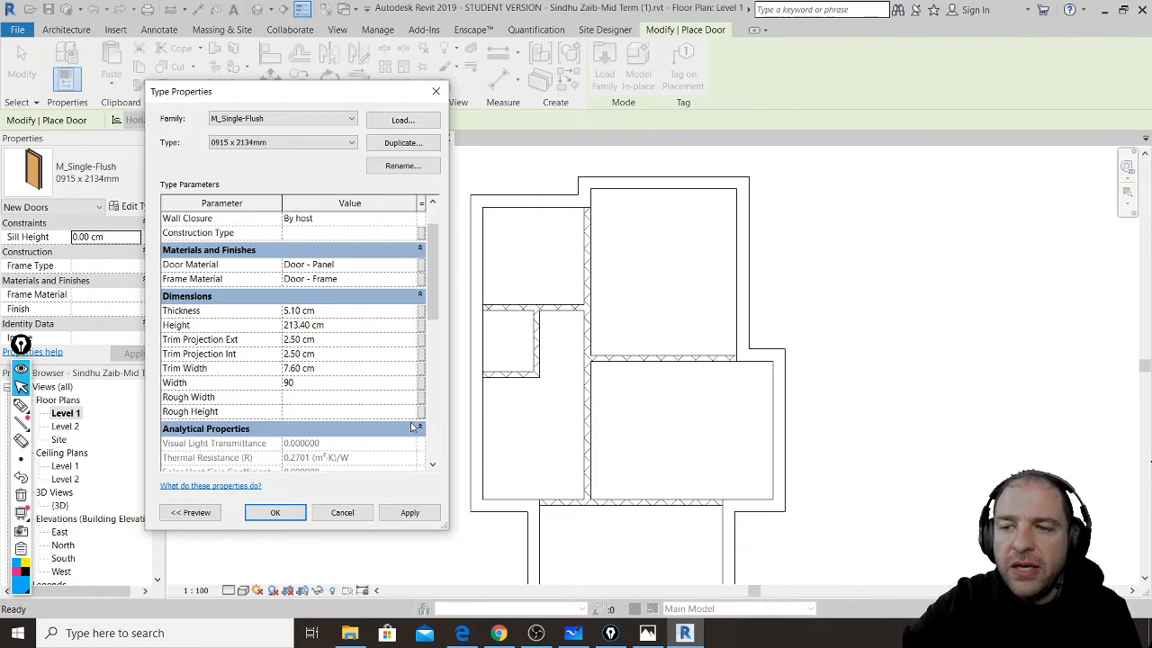
{"action": "key", "text": "Return"}
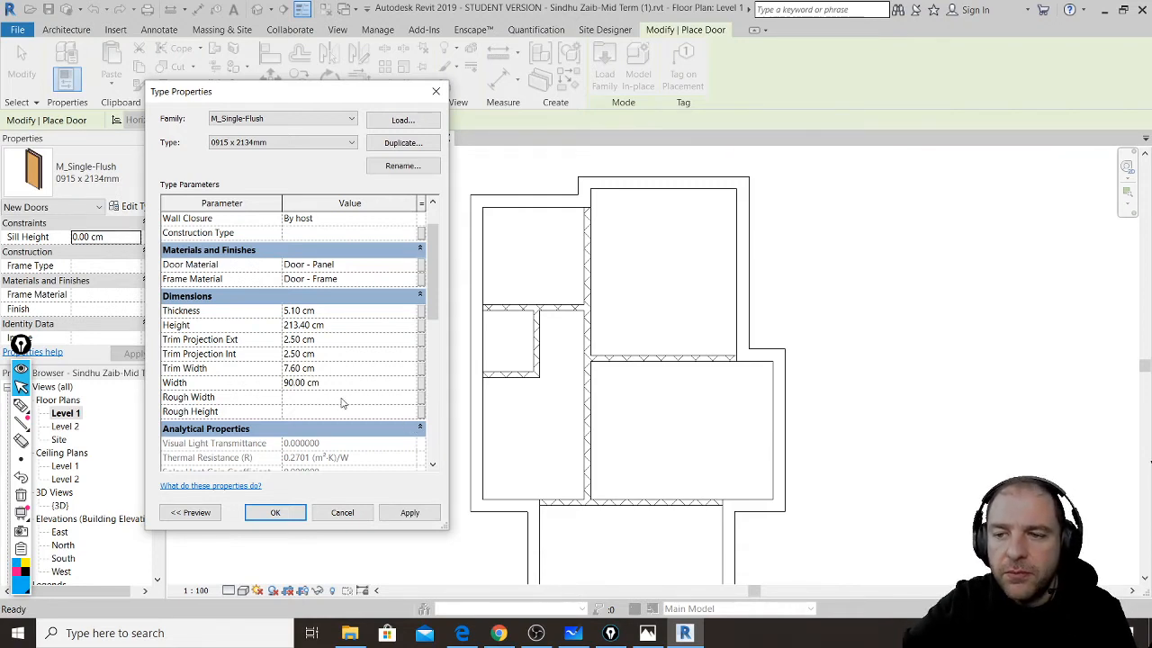
{"action": "left_click", "coordinate": [411, 513]}
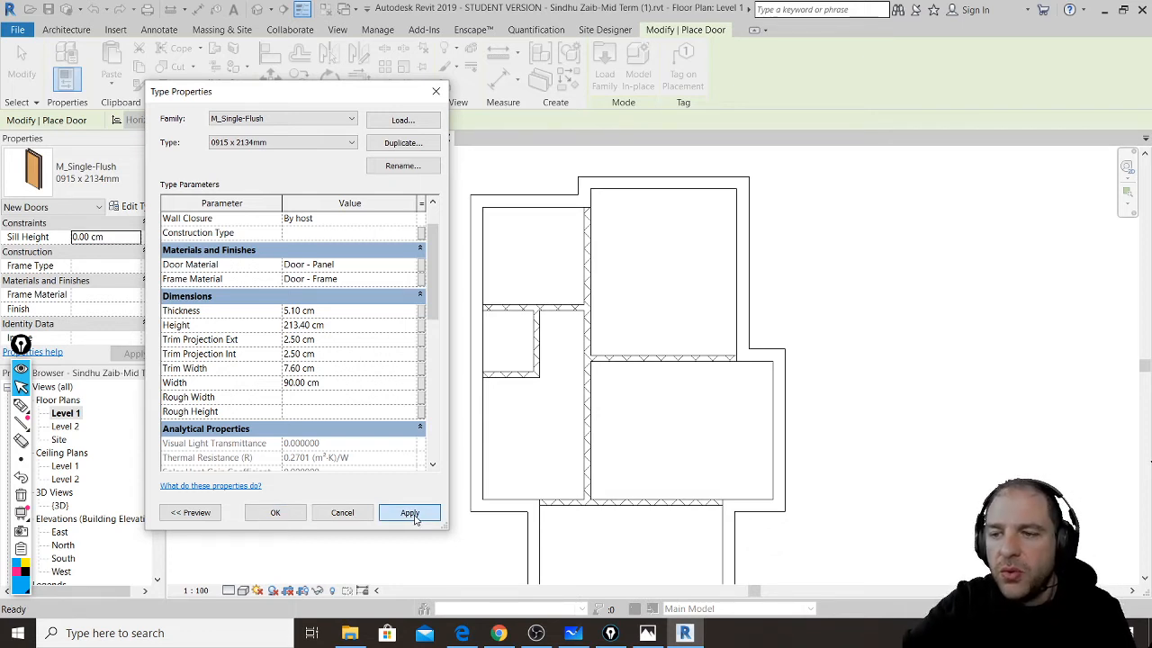
{"action": "left_click", "coordinate": [410, 512]}
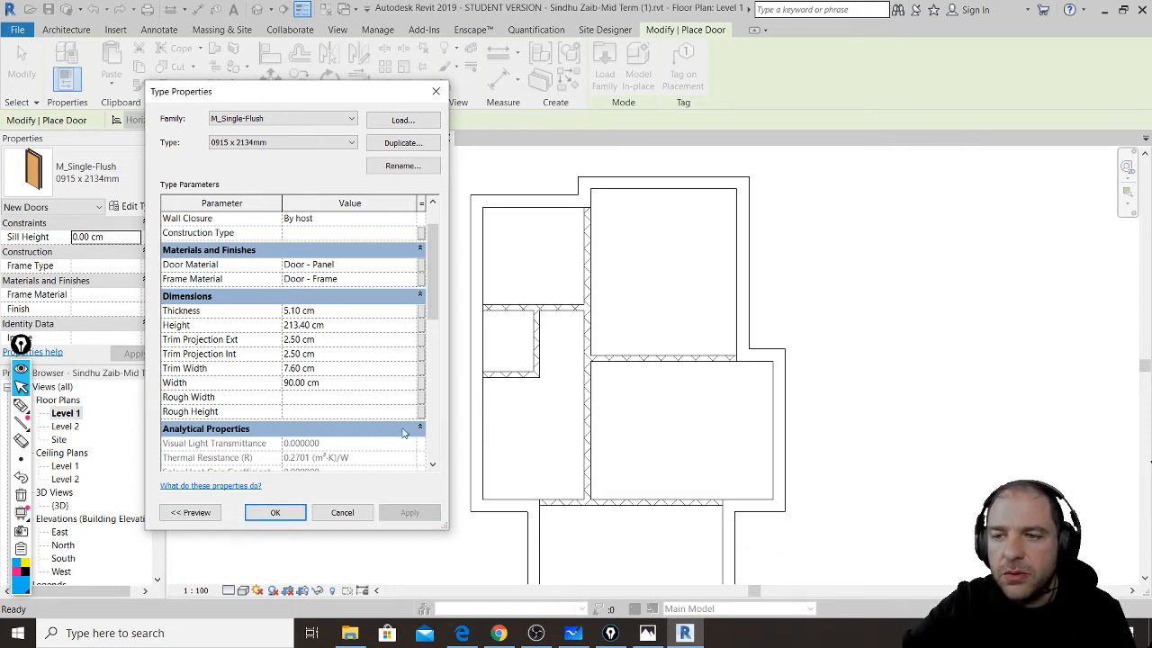
{"action": "left_click", "coordinate": [276, 512]}
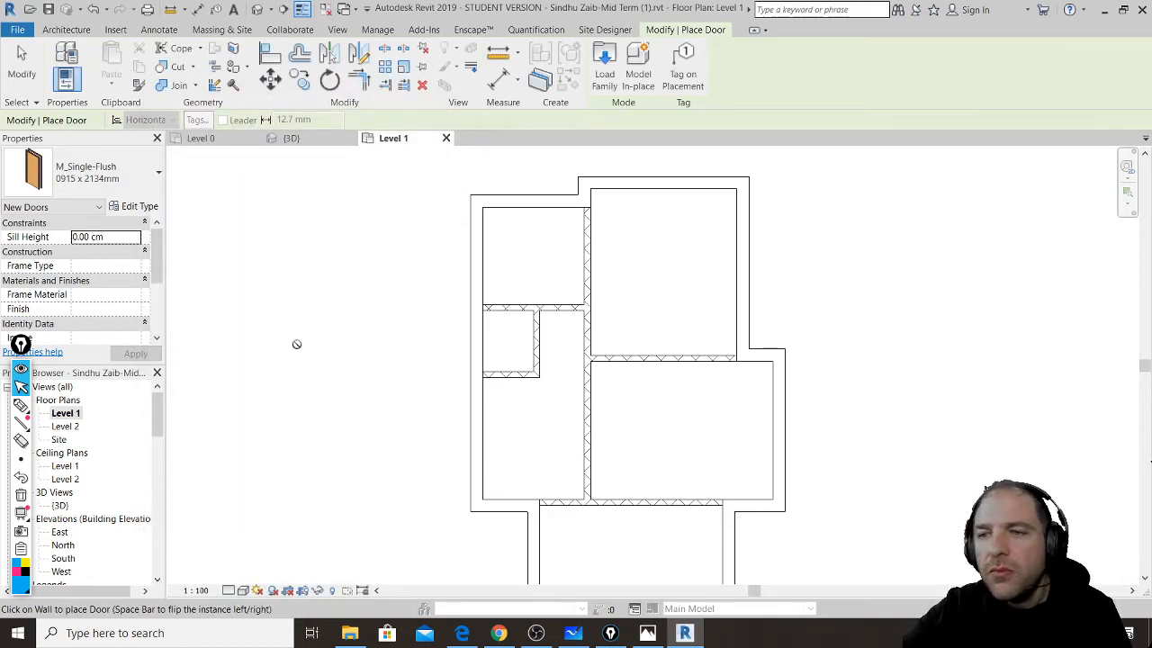
- Insert a 90 cm single-flush door in the small room's top horizontal wall
{"action": "scroll", "coordinate": [555, 283], "scroll_direction": "up", "scroll_amount": 1}
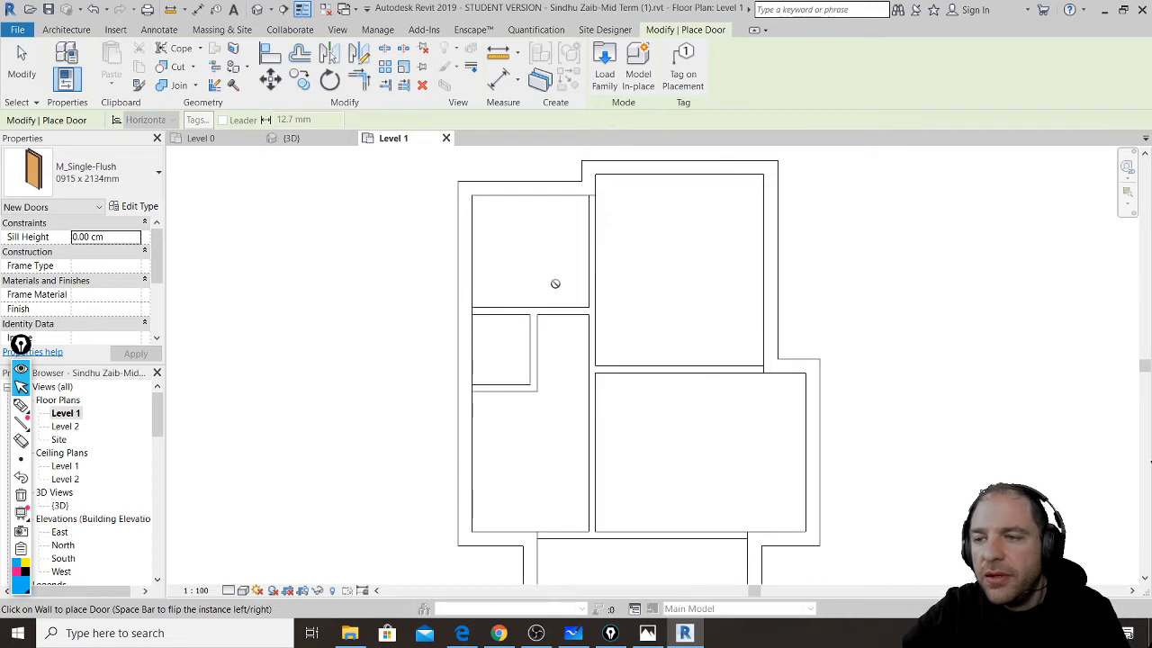
{"action": "scroll", "coordinate": [555, 284], "scroll_direction": "up", "scroll_amount": 3}
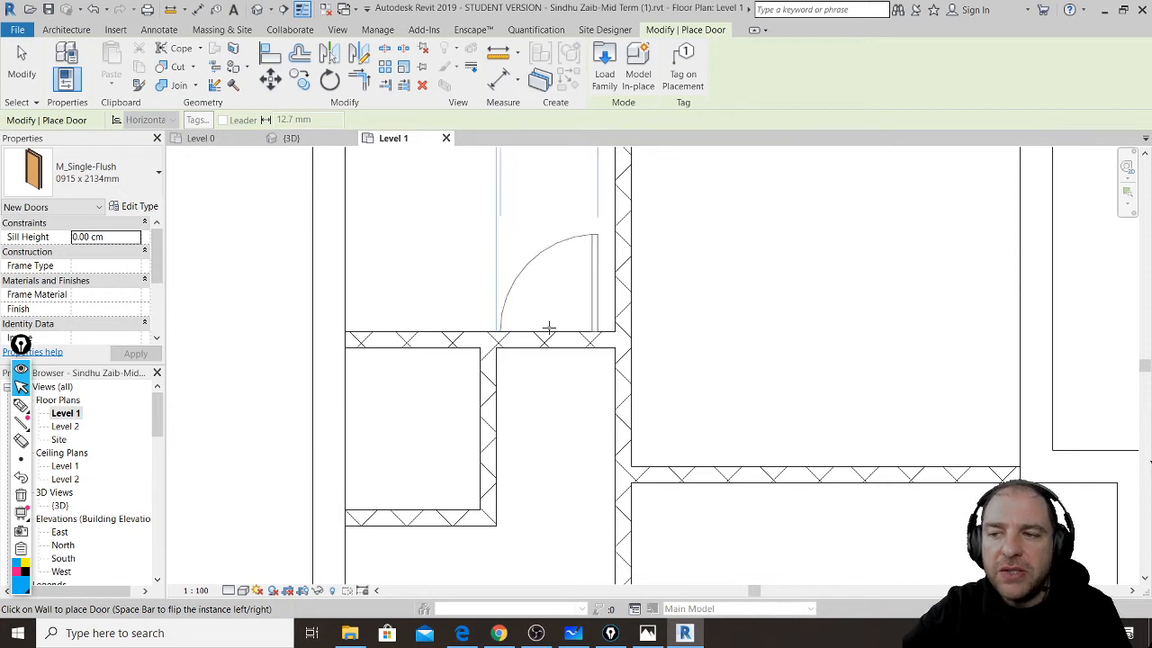
{"action": "scroll", "coordinate": [543, 276], "scroll_direction": "down", "scroll_amount": 1}
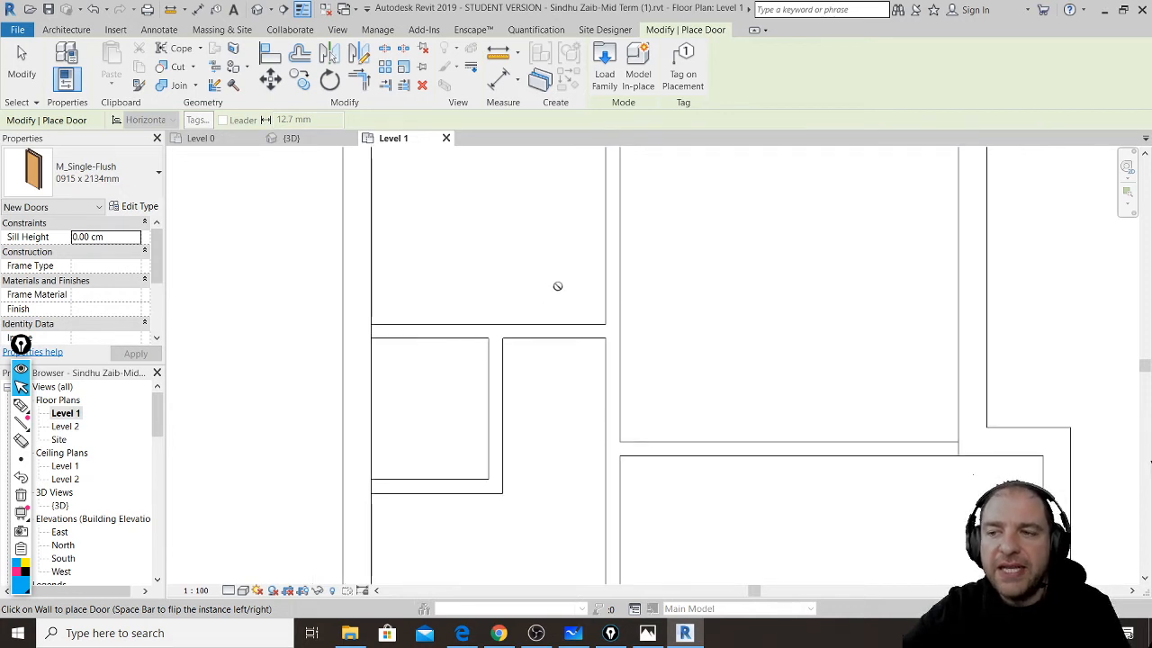
{"action": "middle_click_drag", "start_coordinate": [568, 297], "coordinate": [502, 325]}
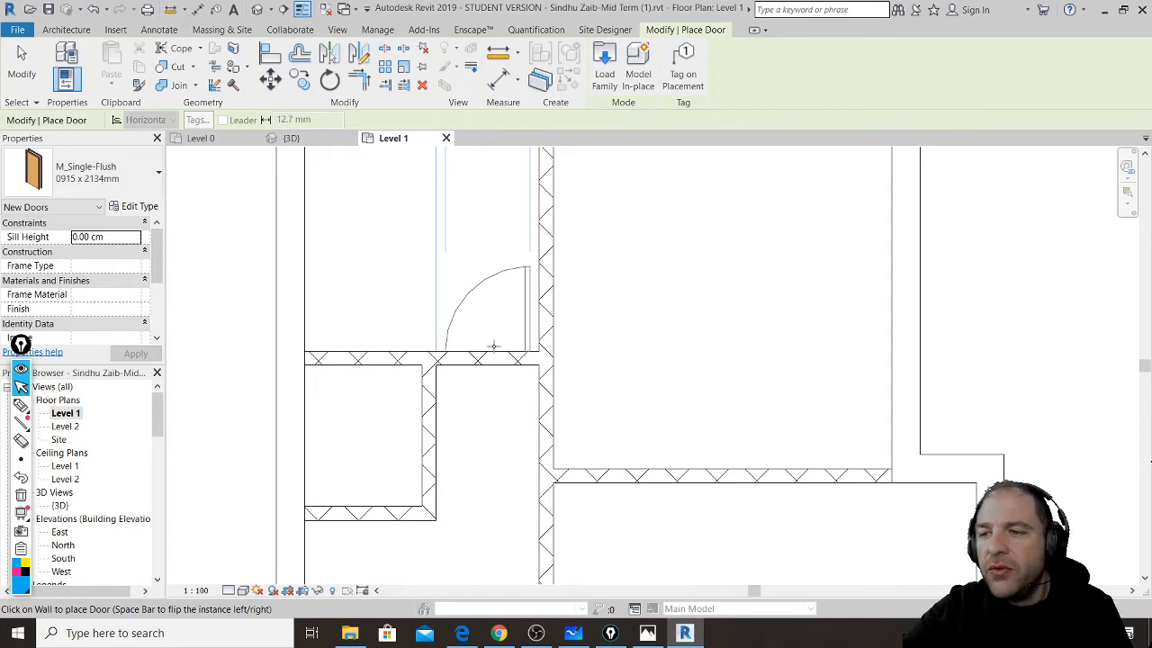
{"action": "left_click", "coordinate": [493, 345]}
{"action": "scroll", "coordinate": [533, 414], "scroll_direction": "up", "scroll_amount": 5}
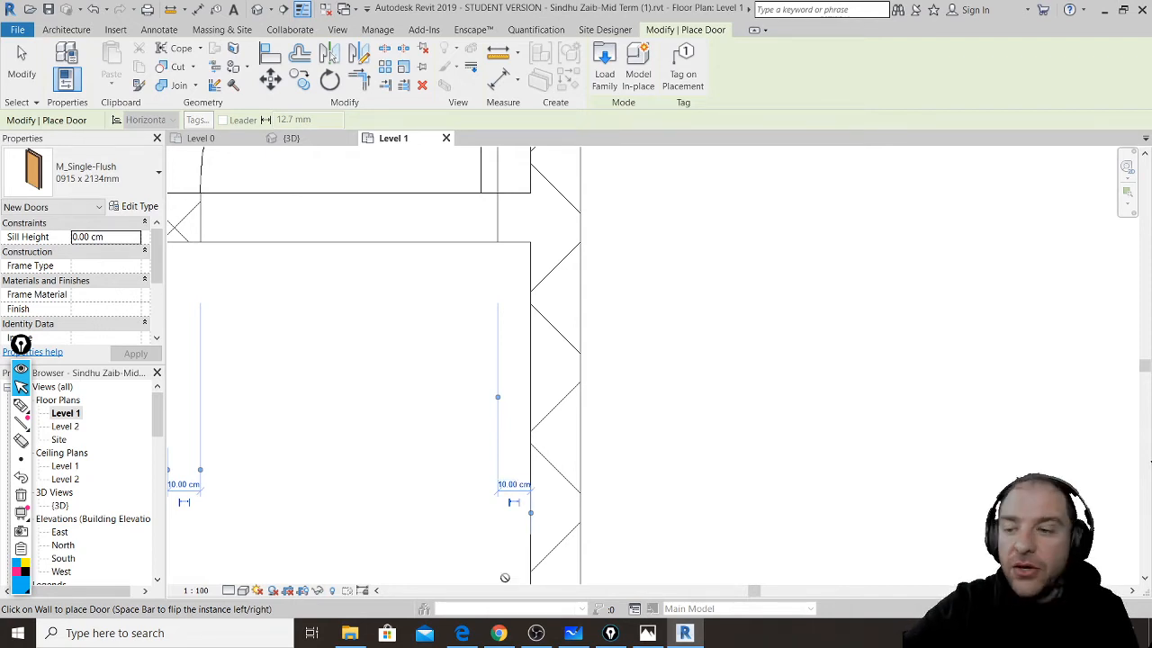
{"action": "left_click", "coordinate": [466, 639]}
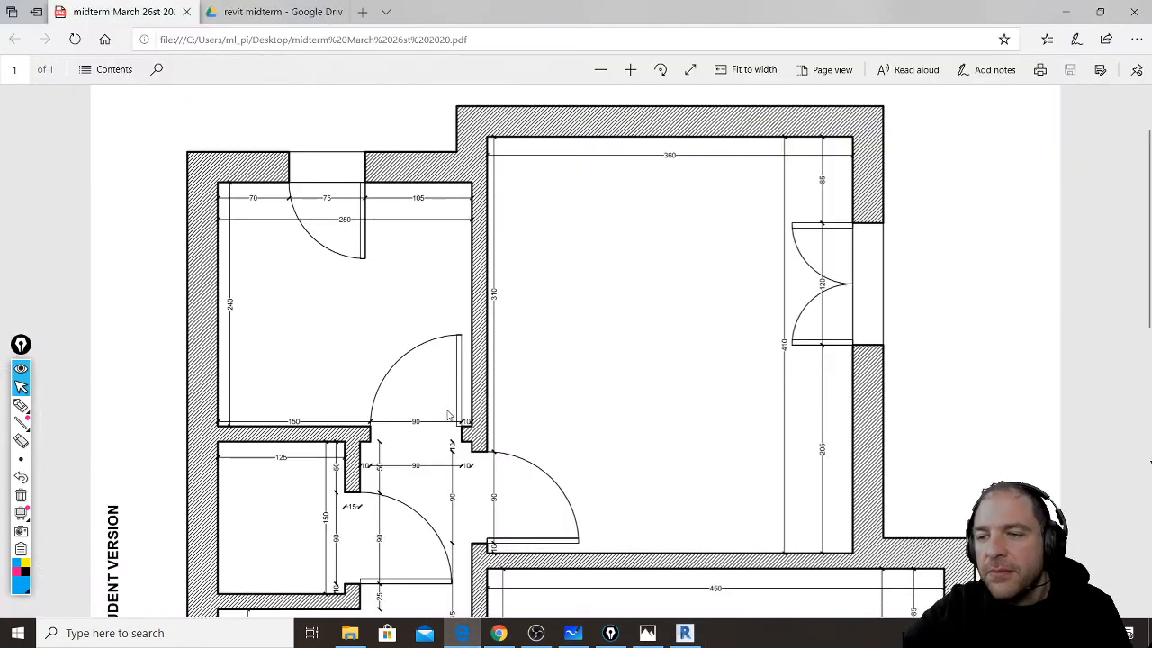
{"action": "scroll", "coordinate": [484, 381], "scroll_direction": "down", "scroll_amount": 3}
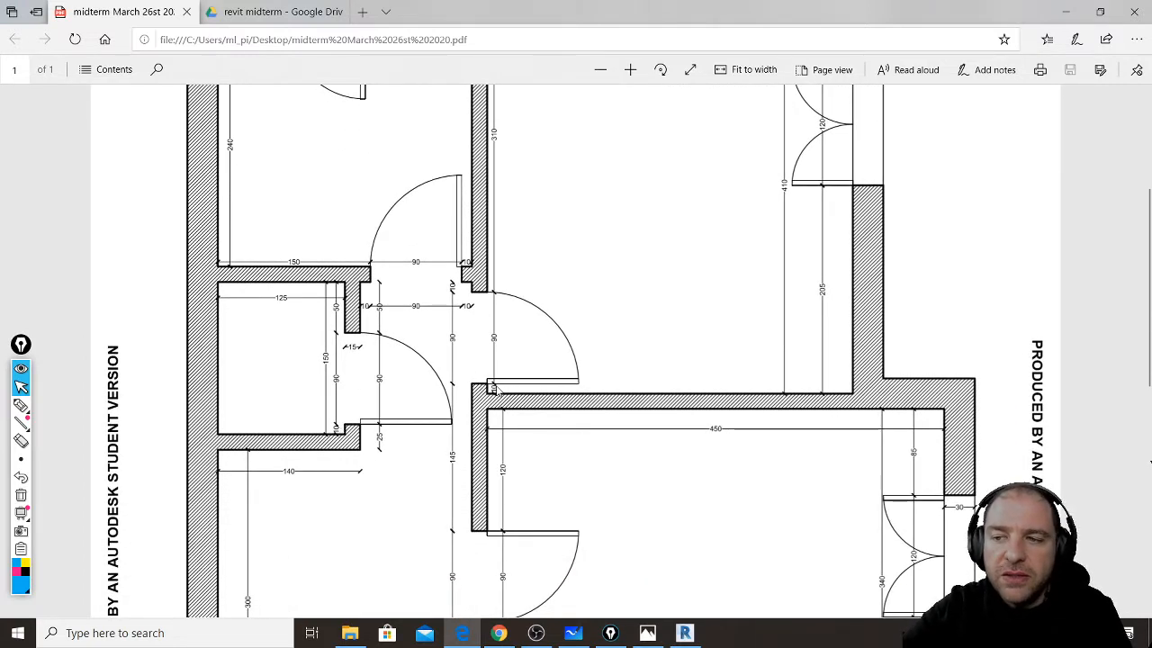
{"action": "scroll", "coordinate": [353, 326], "scroll_direction": "down", "scroll_amount": 5}
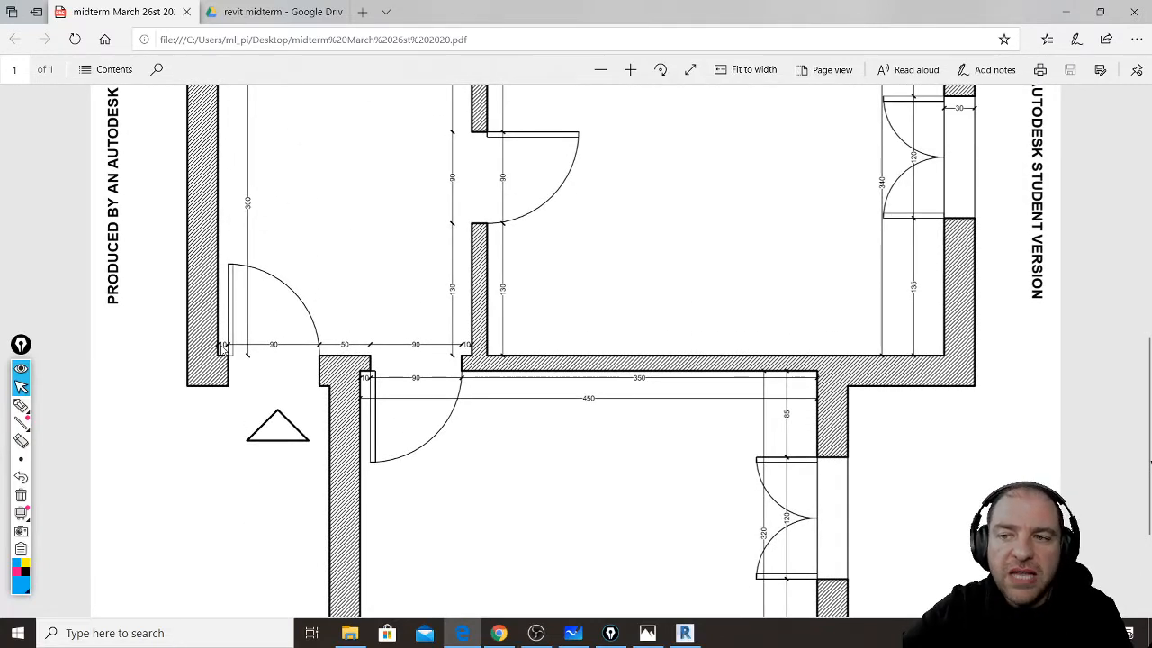
{"action": "left_click", "coordinate": [686, 633]}
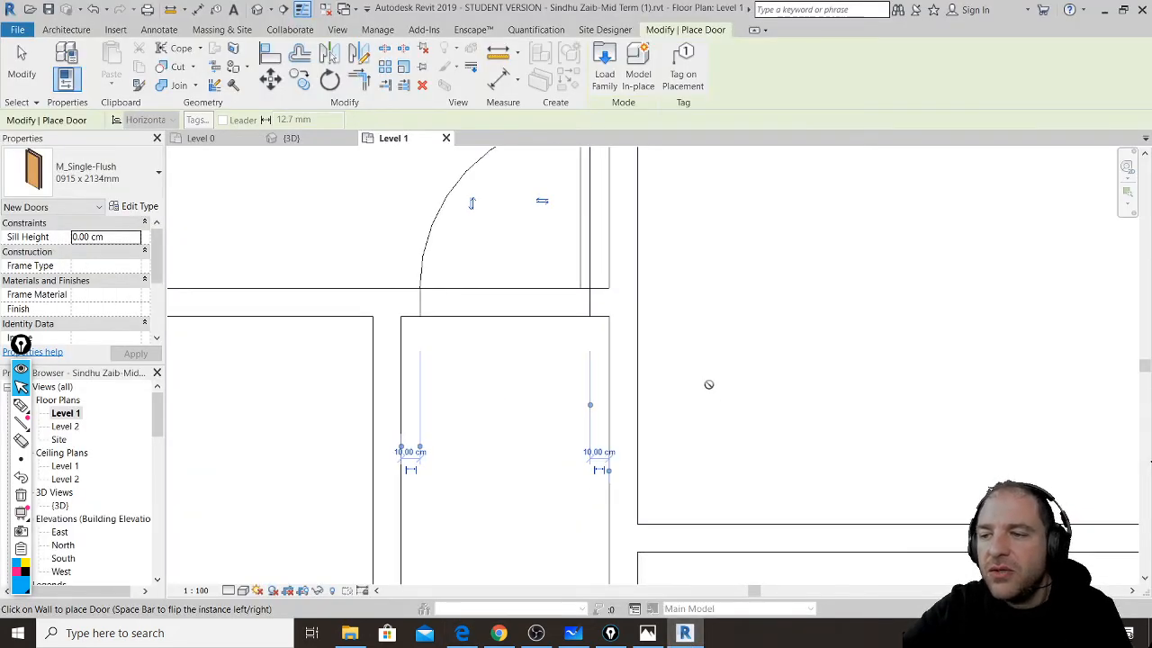
- Place doors in the upper interior wall and the lower-left room's wall, flipping the second's hinge
{"action": "scroll", "coordinate": [709, 385], "scroll_direction": "down", "scroll_amount": 2}
{"action": "middle_click_drag", "start_coordinate": [721, 412], "coordinate": [609, 333]}
{"action": "scroll", "coordinate": [585, 355], "scroll_direction": "up", "scroll_amount": 1}
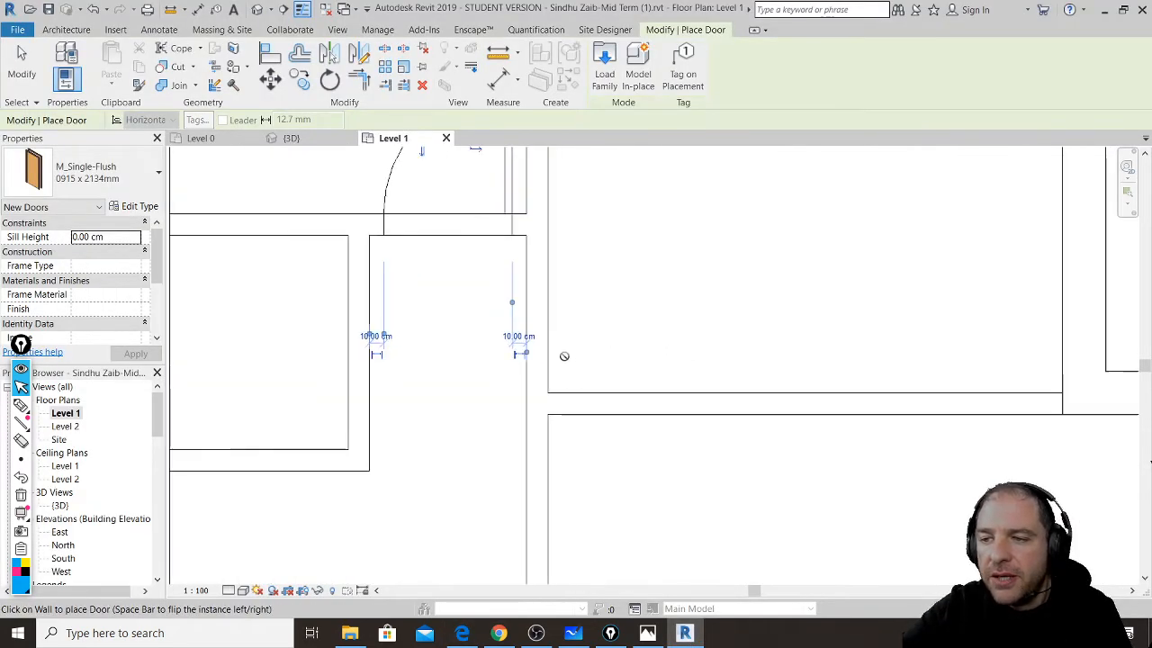
{"action": "scroll", "coordinate": [564, 356], "scroll_direction": "up", "scroll_amount": 1}
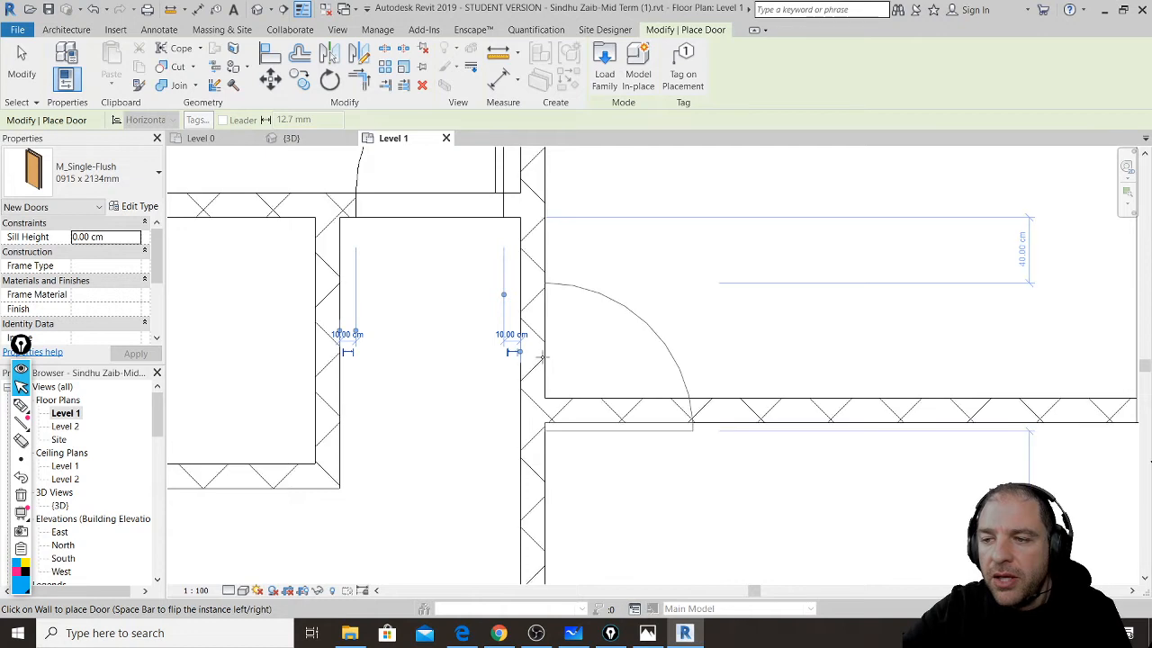
{"action": "left_click", "coordinate": [540, 312]}
{"action": "scroll", "coordinate": [539, 309], "scroll_direction": "down", "scroll_amount": 1}
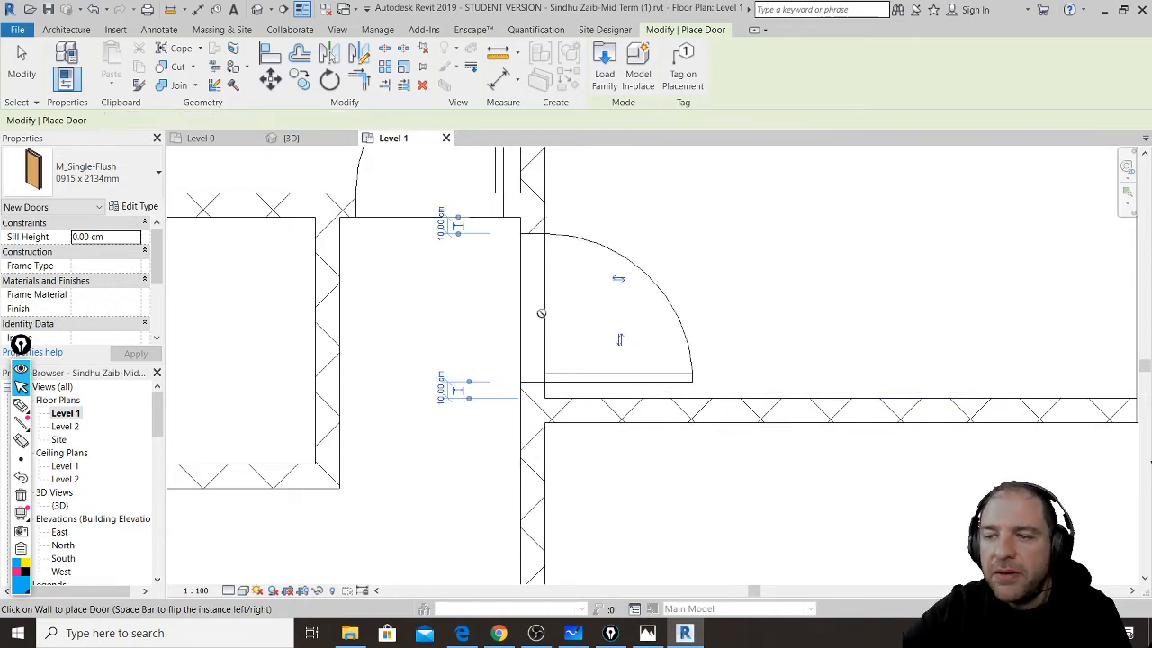
{"action": "scroll", "coordinate": [590, 275], "scroll_direction": "down", "scroll_amount": 4}
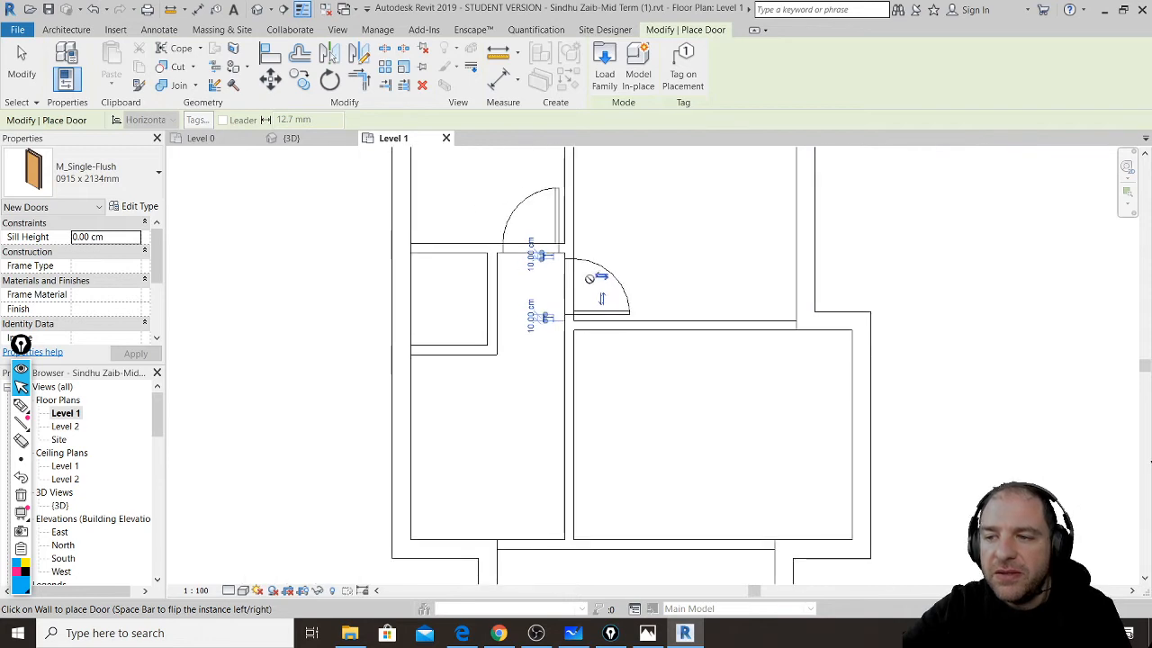
{"action": "middle_click_drag", "start_coordinate": [538, 377], "coordinate": [598, 255]}
{"action": "scroll", "coordinate": [511, 372], "scroll_direction": "up", "scroll_amount": 2}
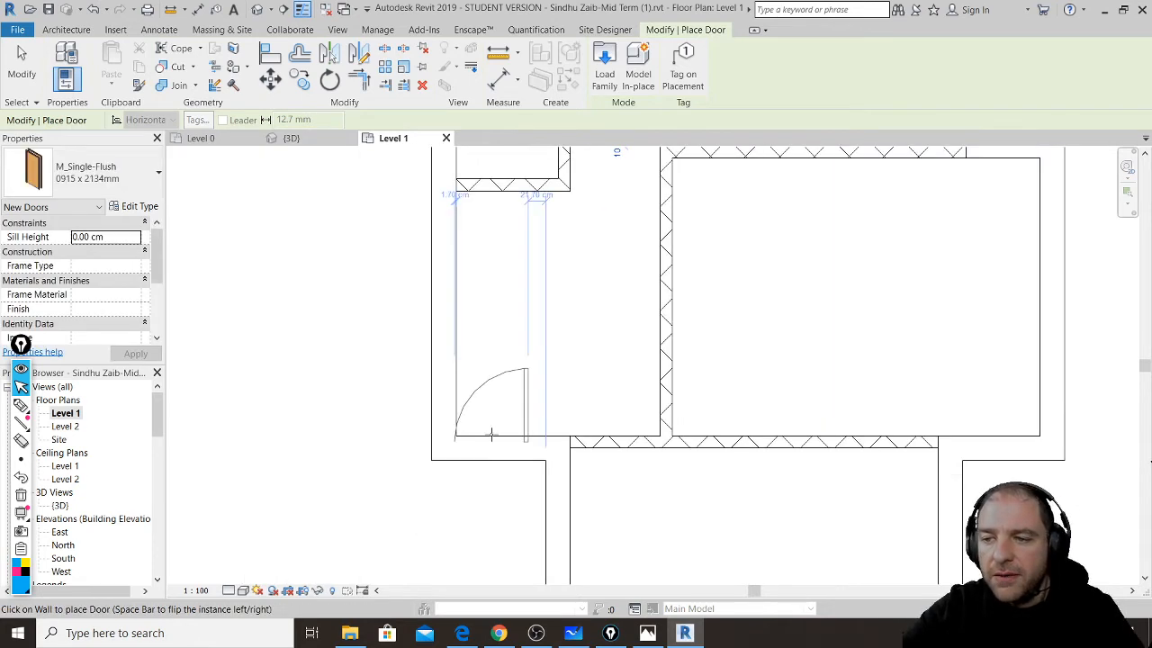
{"action": "key", "text": "space"}
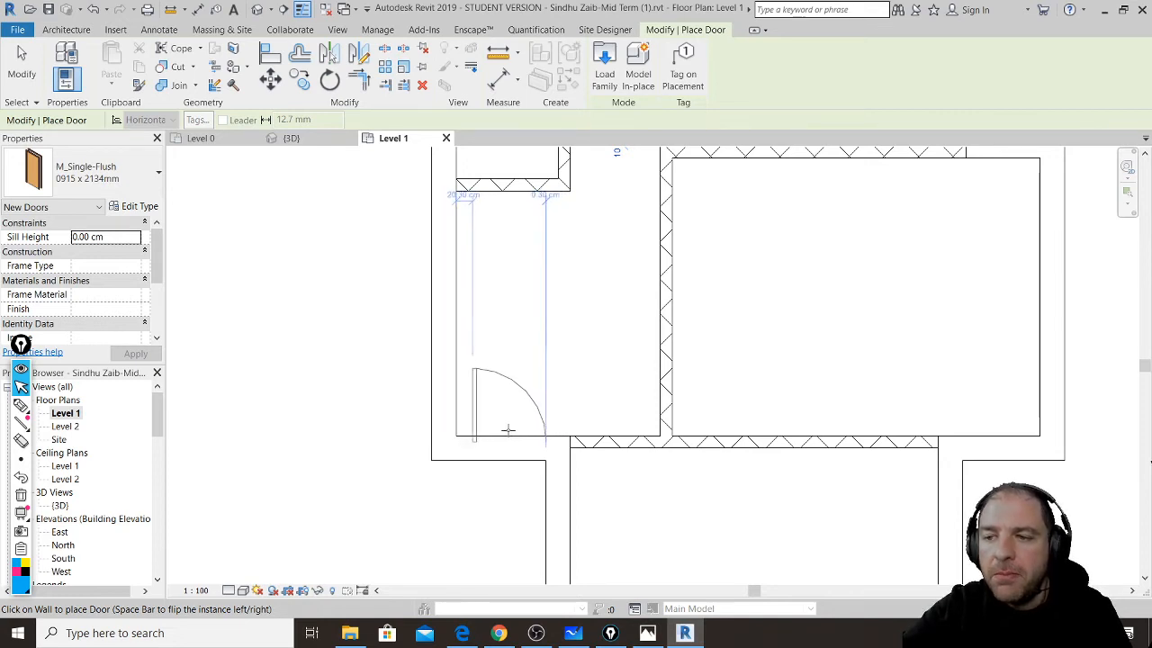
{"action": "left_click", "coordinate": [506, 430]}
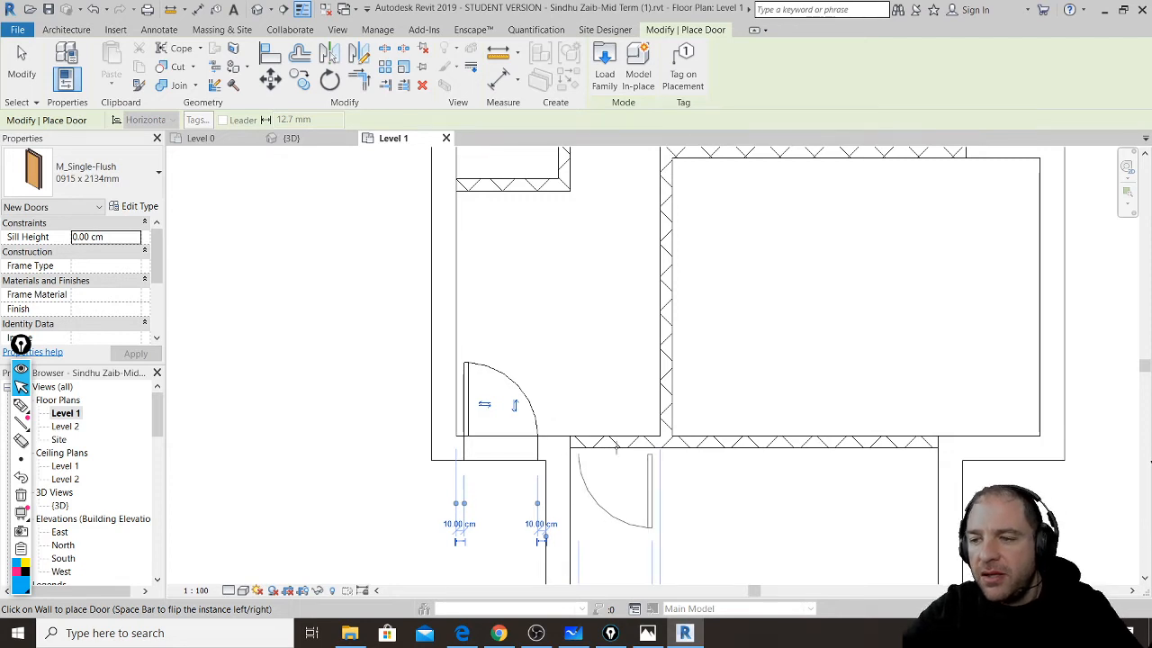
- Place hinge-flipped doors in the lower wall and the small room's wall
{"action": "key", "text": "space"}
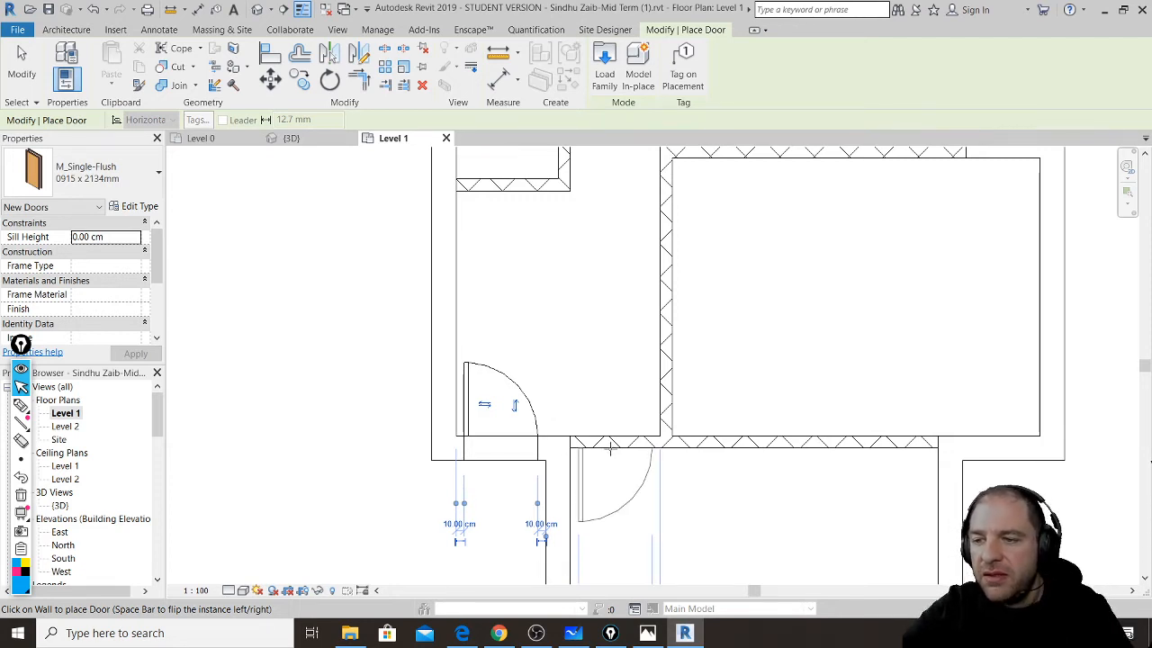
{"action": "middle_click_drag", "start_coordinate": [612, 458], "coordinate": [605, 363]}
{"action": "left_click", "coordinate": [612, 455]}
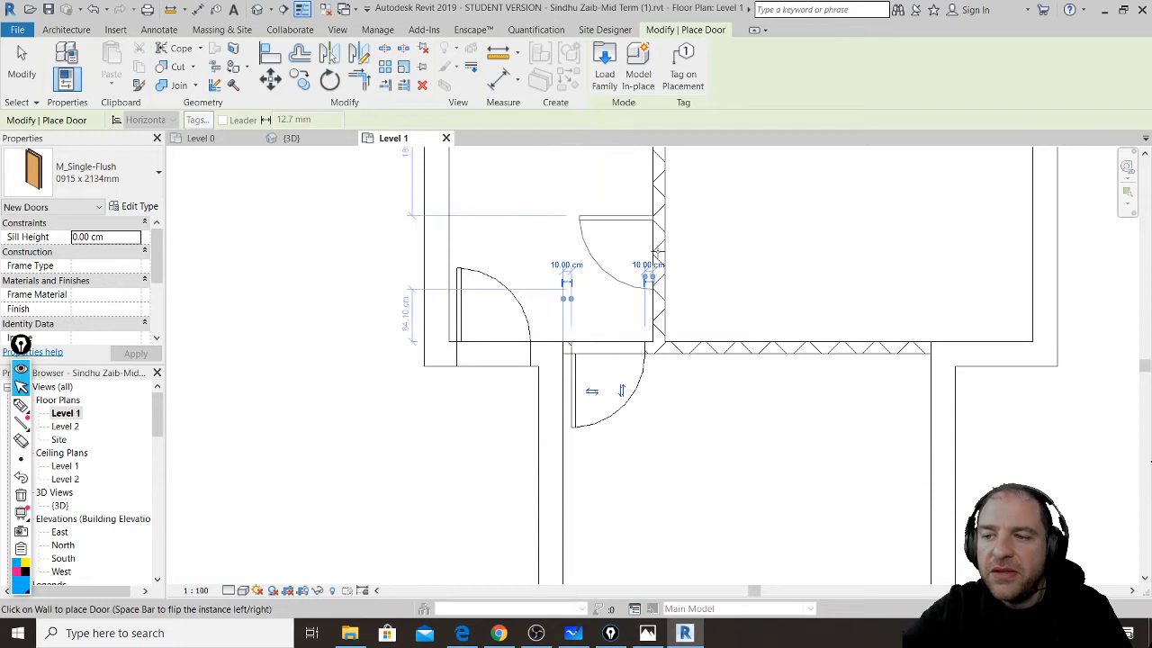
{"action": "middle_click_drag", "start_coordinate": [658, 255], "coordinate": [605, 433]}
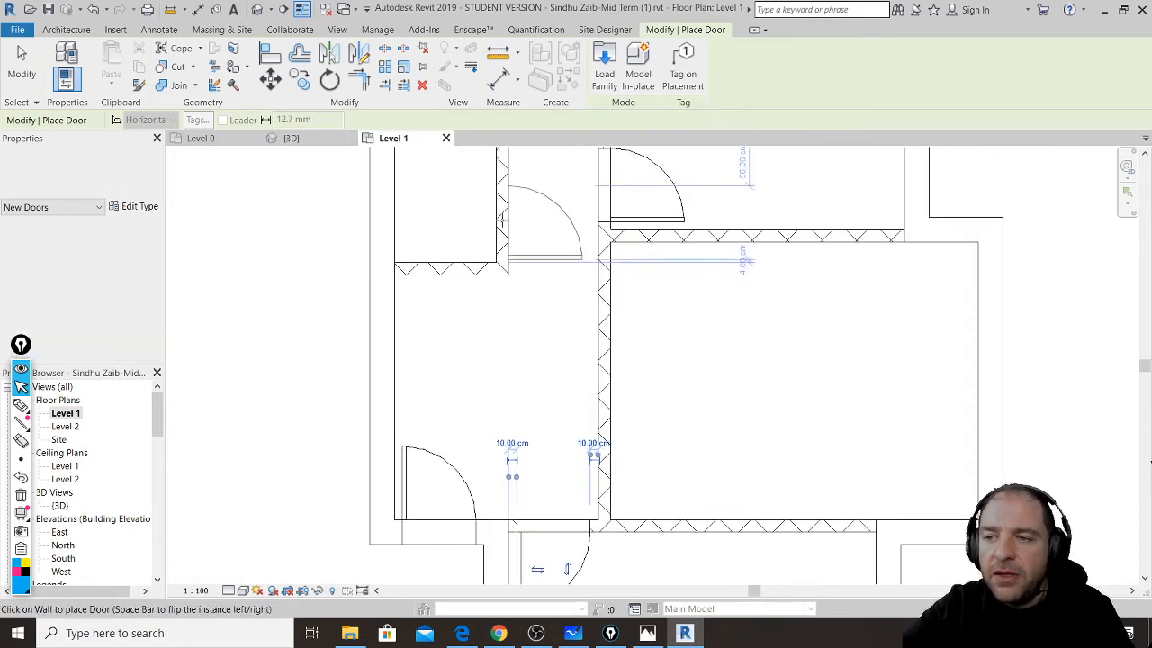
{"action": "scroll", "coordinate": [515, 231], "scroll_direction": "up", "scroll_amount": 2}
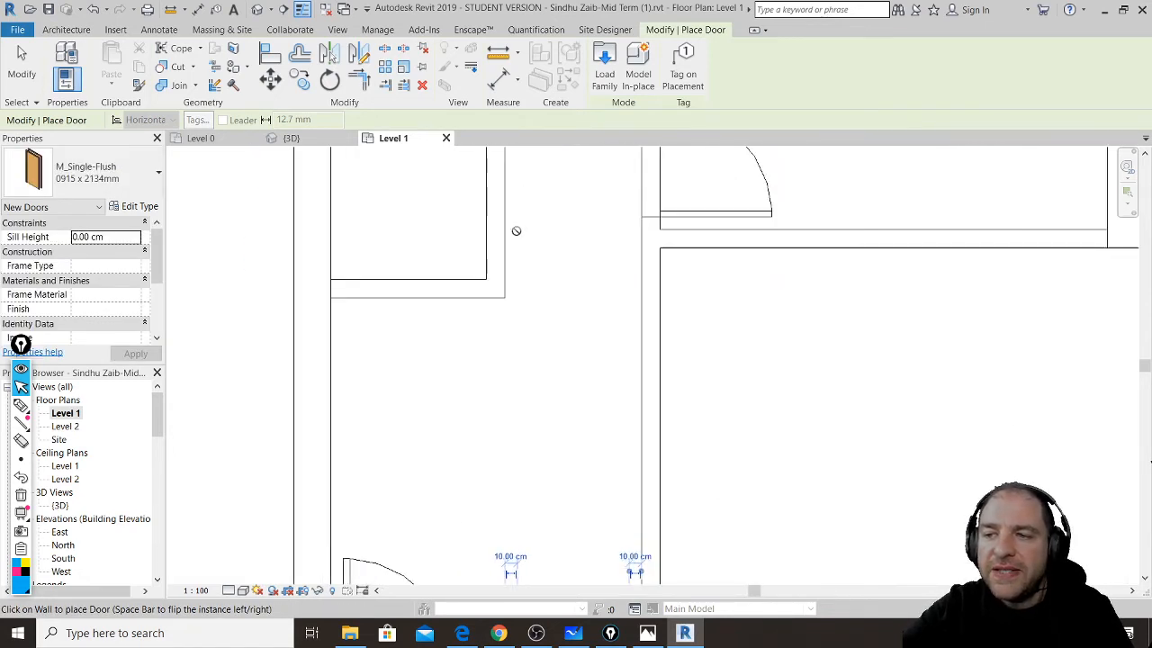
{"action": "scroll", "coordinate": [515, 230], "scroll_direction": "up", "scroll_amount": 2}
{"action": "middle_click_drag", "start_coordinate": [507, 253], "coordinate": [519, 353]}
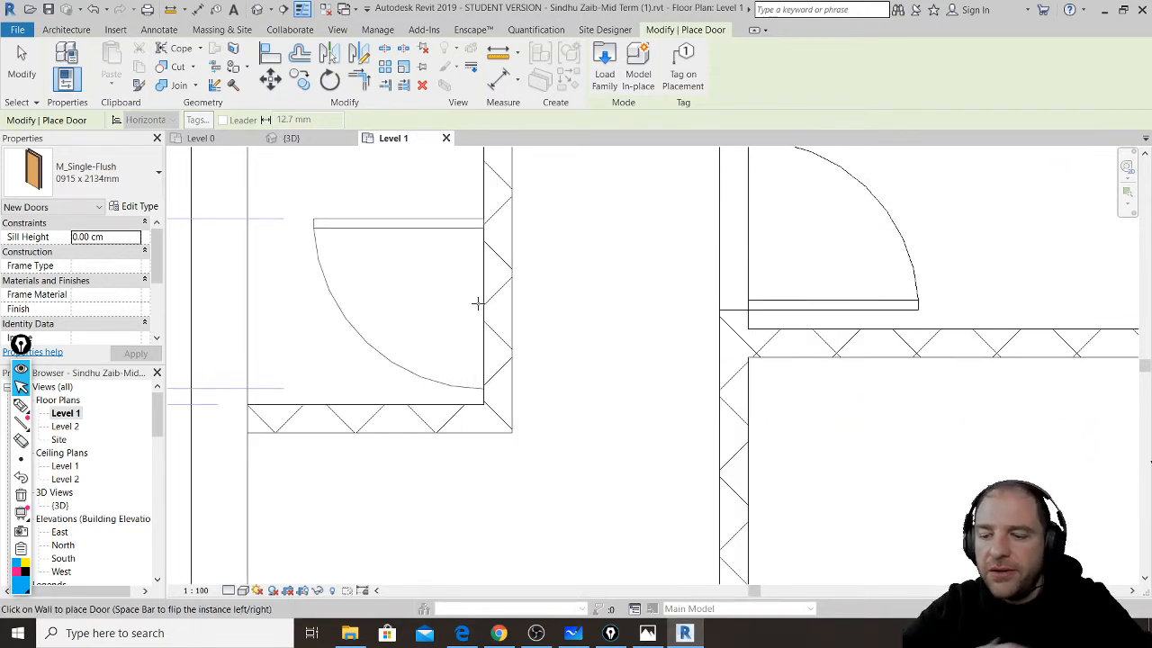
{"action": "key", "text": "space"}
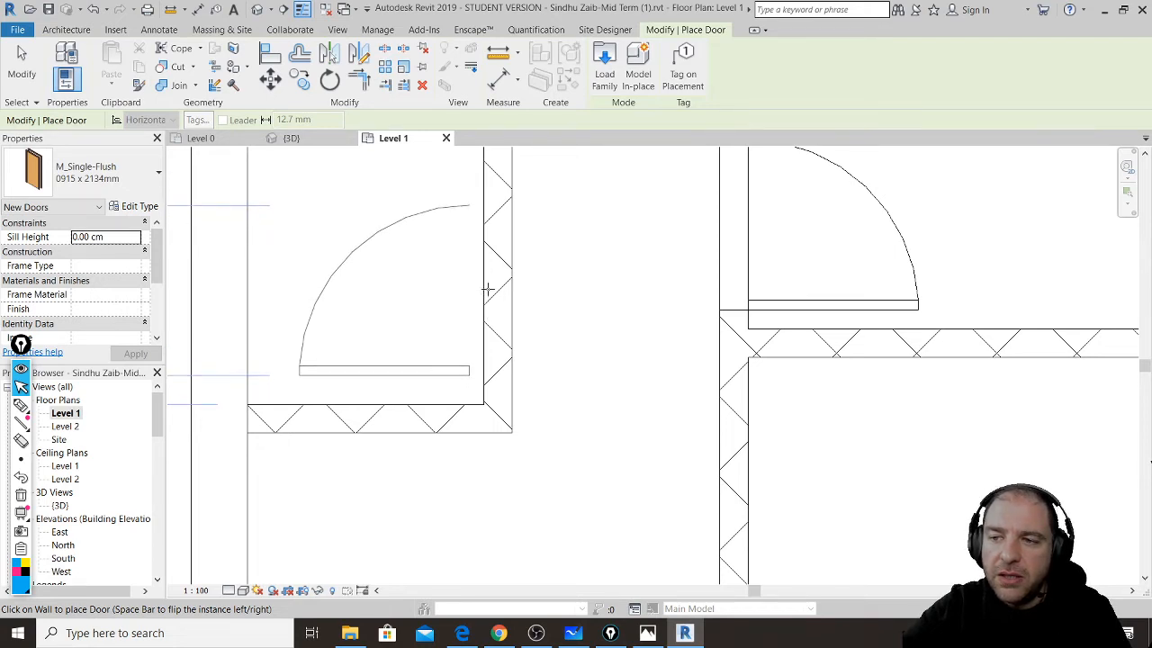
{"action": "middle_click_drag", "start_coordinate": [490, 287], "coordinate": [594, 311]}
{"action": "scroll", "coordinate": [591, 308], "scroll_direction": "down", "scroll_amount": 1}
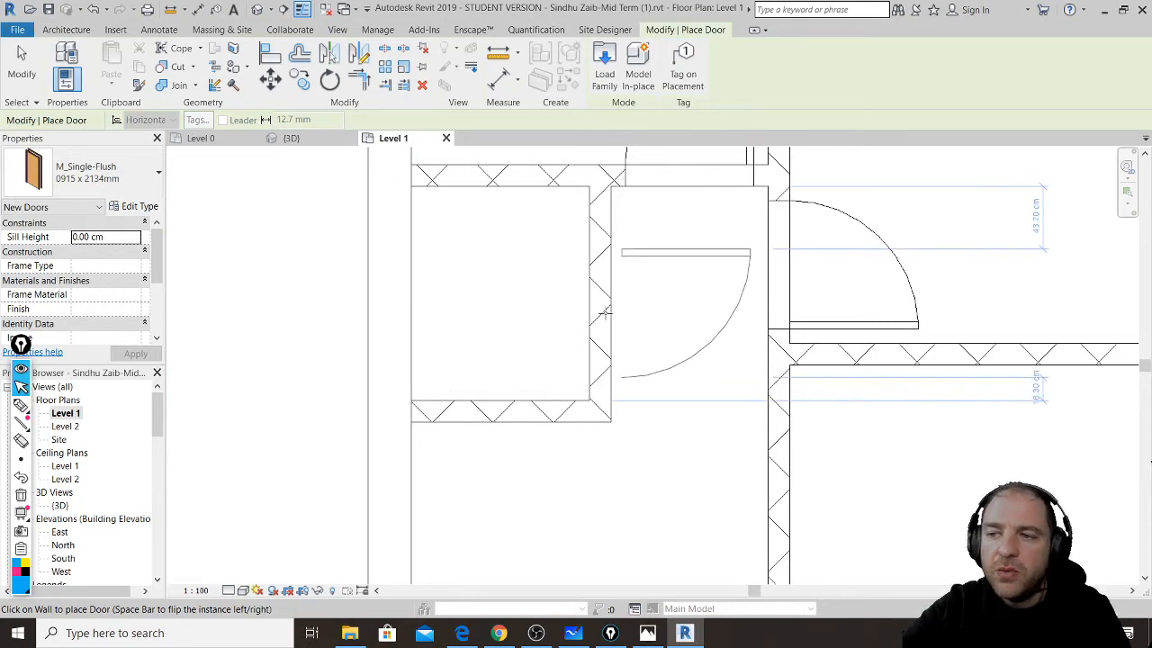
{"action": "key", "text": "space"}
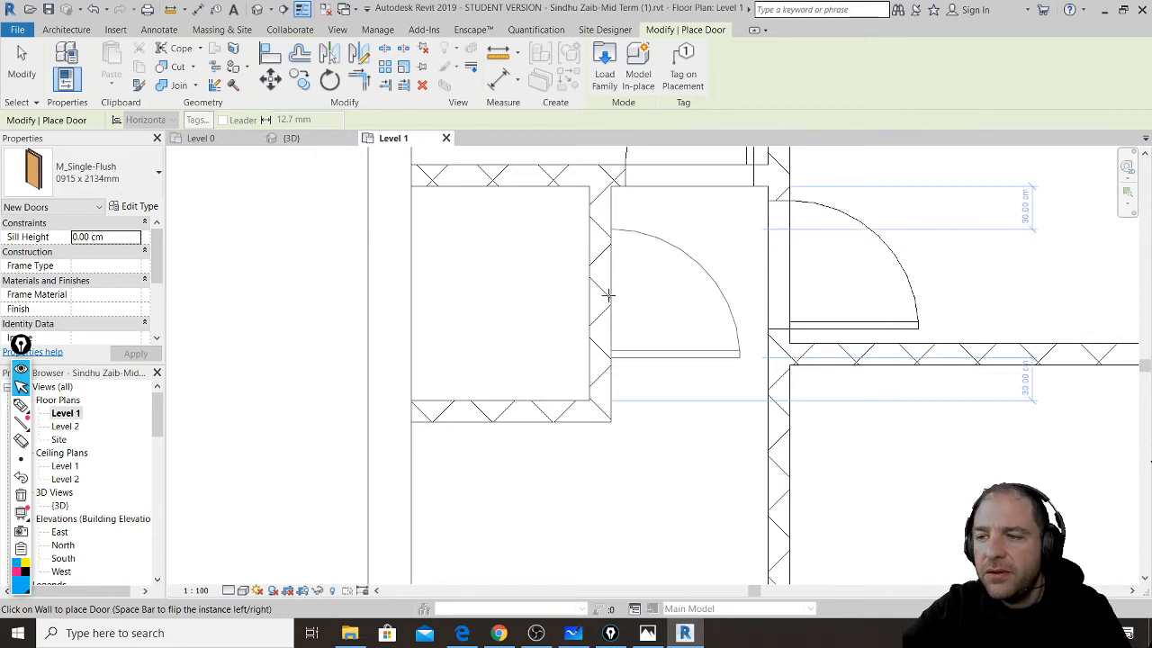
{"action": "left_click", "coordinate": [608, 295]}
- Place a door in the large room's left wall and finish door placement
{"action": "middle_click_drag", "start_coordinate": [714, 419], "coordinate": [585, 276]}
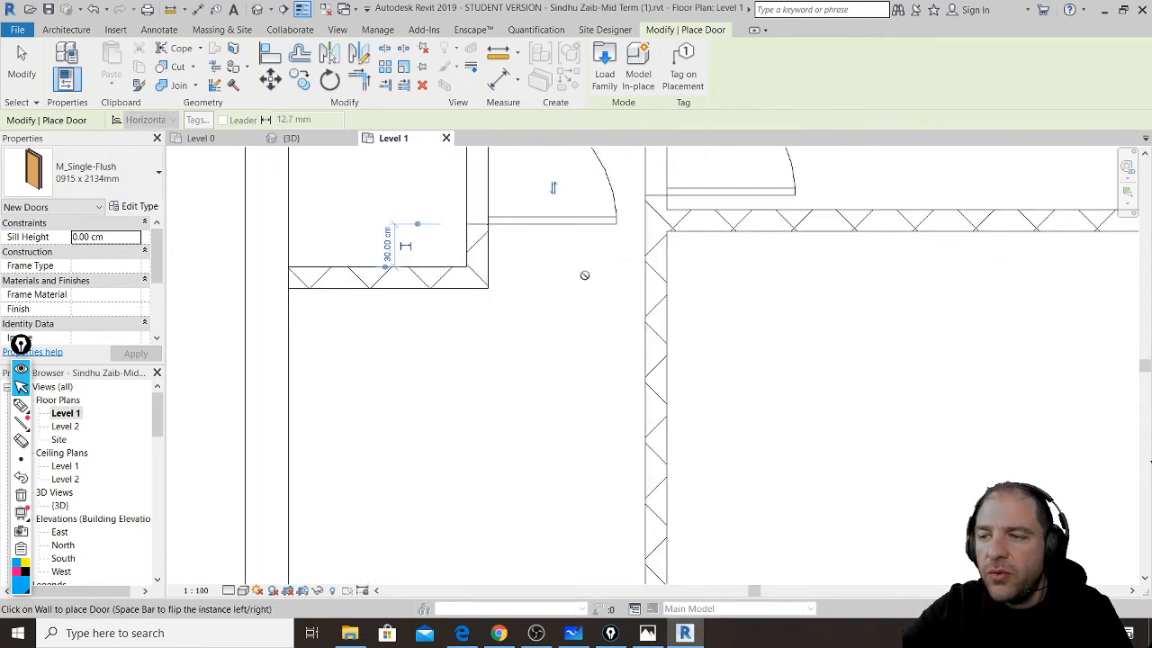
{"action": "scroll", "coordinate": [586, 276], "scroll_direction": "down", "scroll_amount": 1}
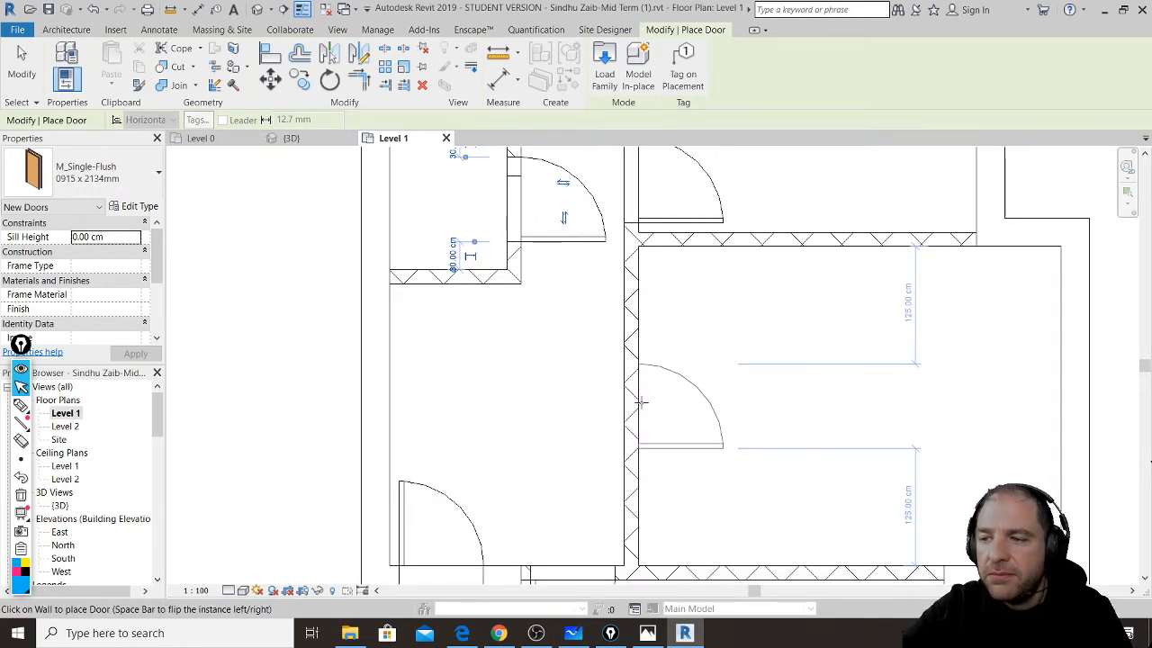
{"action": "left_click", "coordinate": [640, 401]}
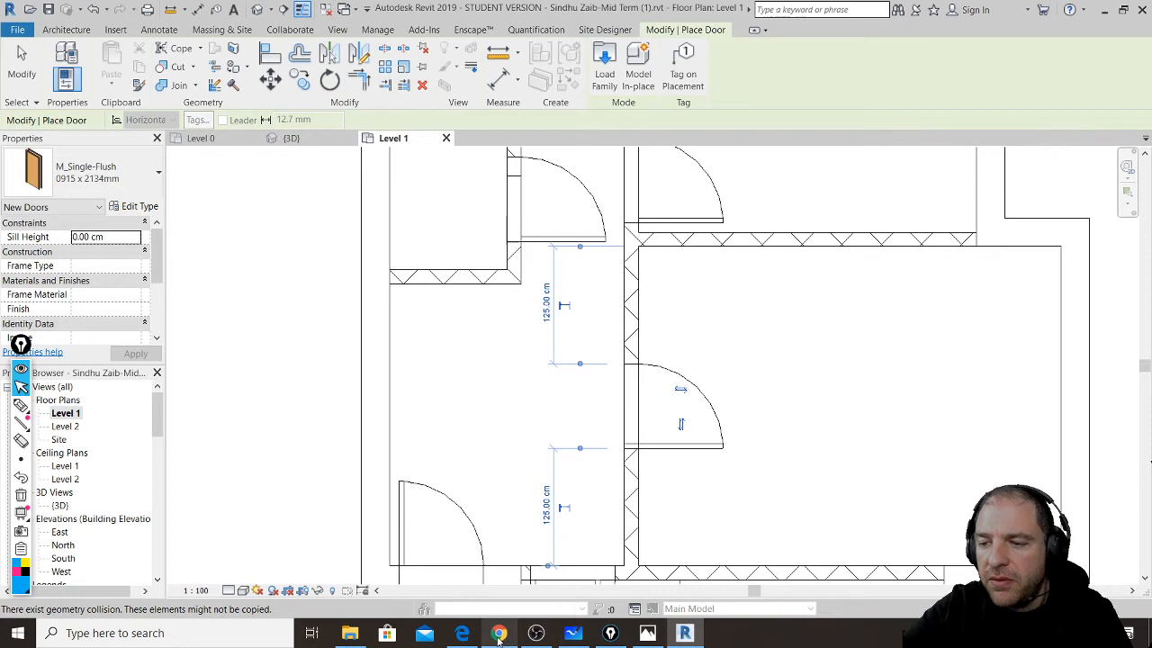
{"action": "key", "text": "Escape"}
{"action": "key", "text": "Escape"}
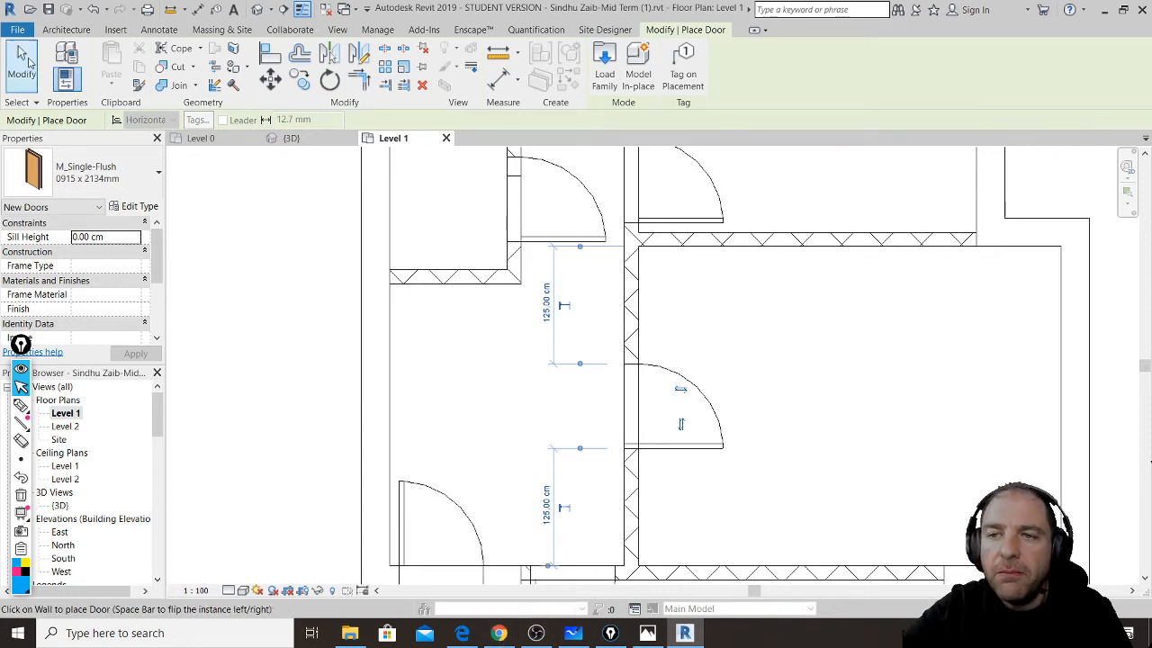
- Select the placed doors one by one, including the right-wall, upper and middle doors, then bring up the YouTube live chat
{"action": "scroll", "coordinate": [501, 425], "scroll_direction": "down", "scroll_amount": 1}
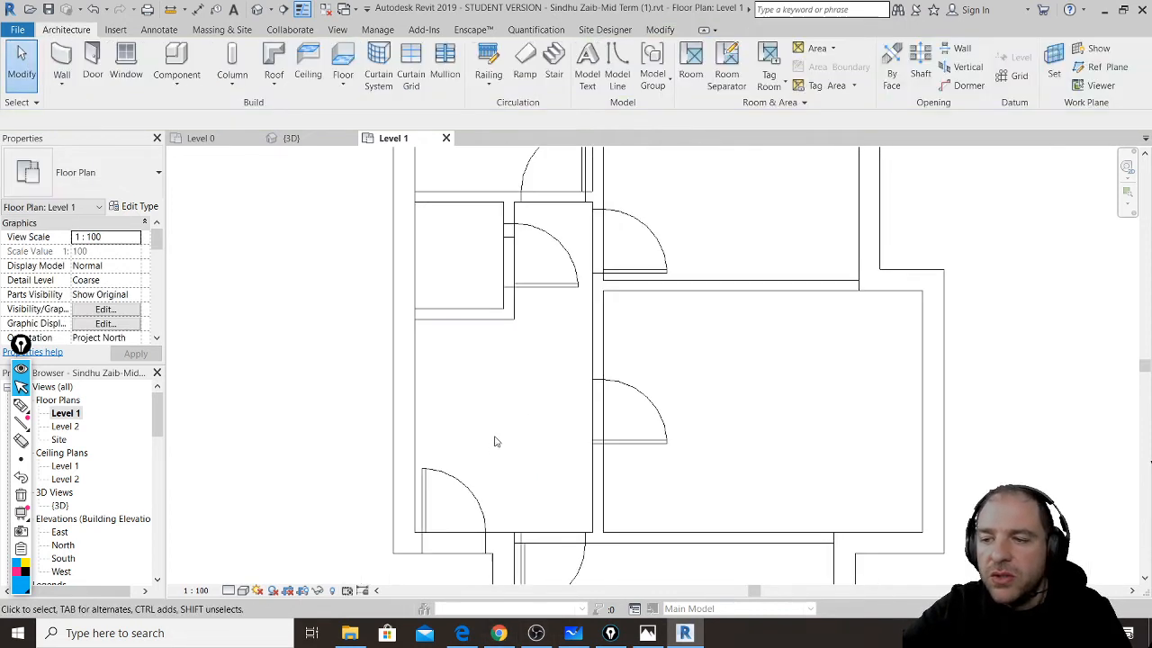
{"action": "left_click", "coordinate": [544, 288]}
{"action": "left_click", "coordinate": [632, 410]}
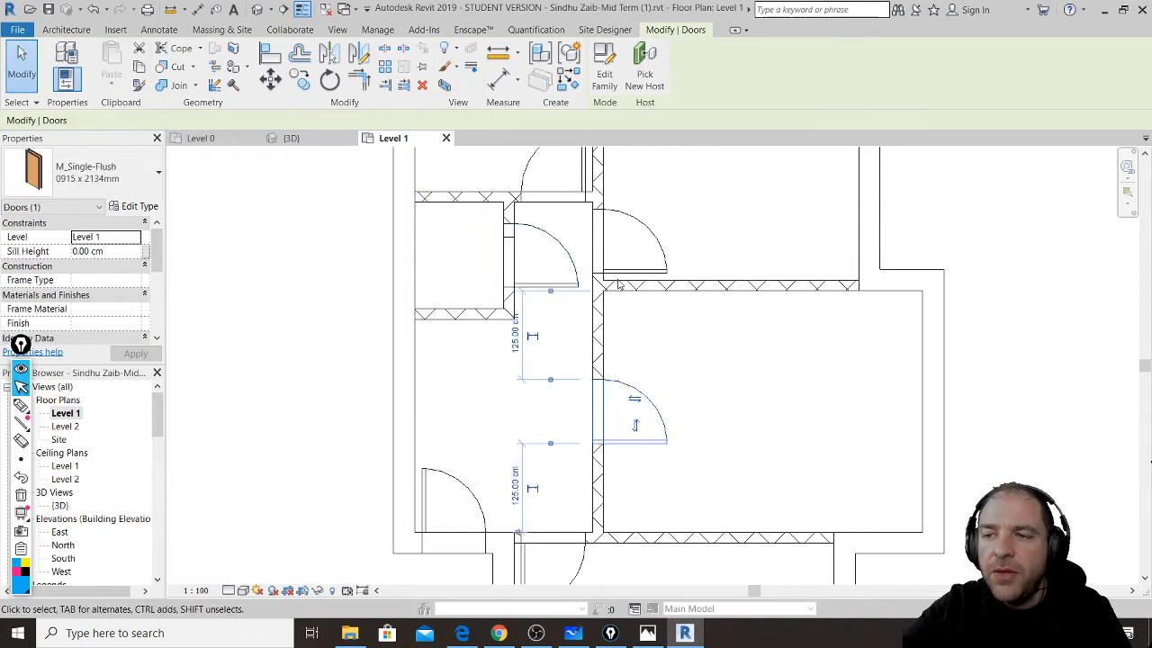
{"action": "middle_click_drag", "start_coordinate": [566, 187], "coordinate": [555, 234]}
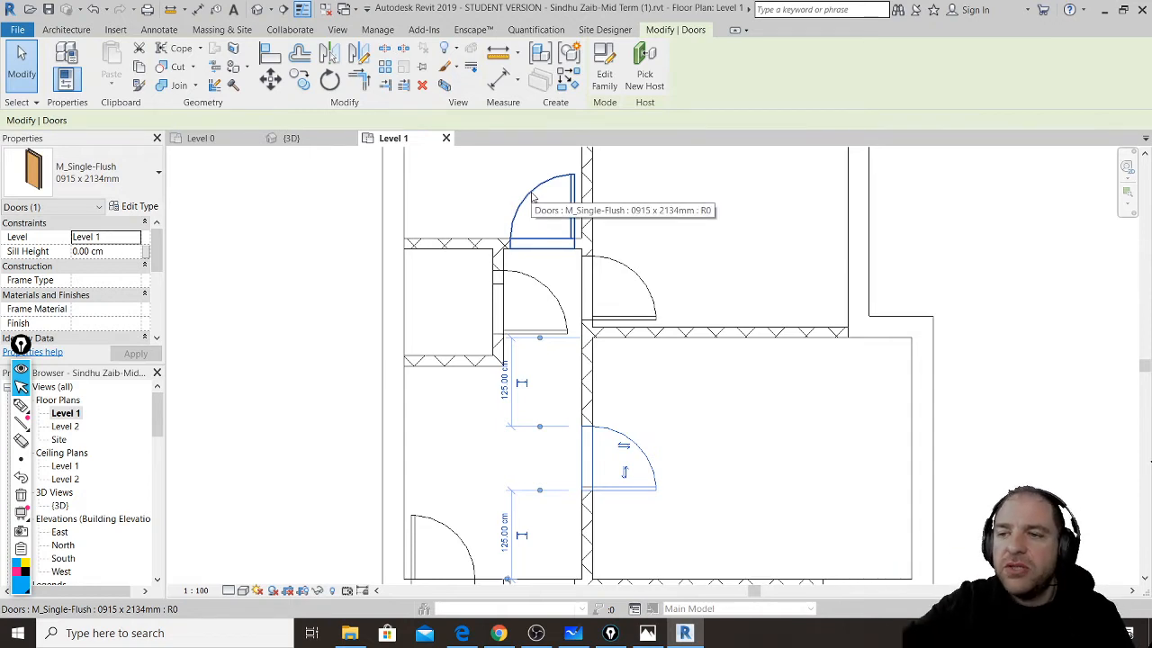
{"action": "left_click", "coordinate": [532, 196]}
{"action": "left_click", "coordinate": [634, 273]}
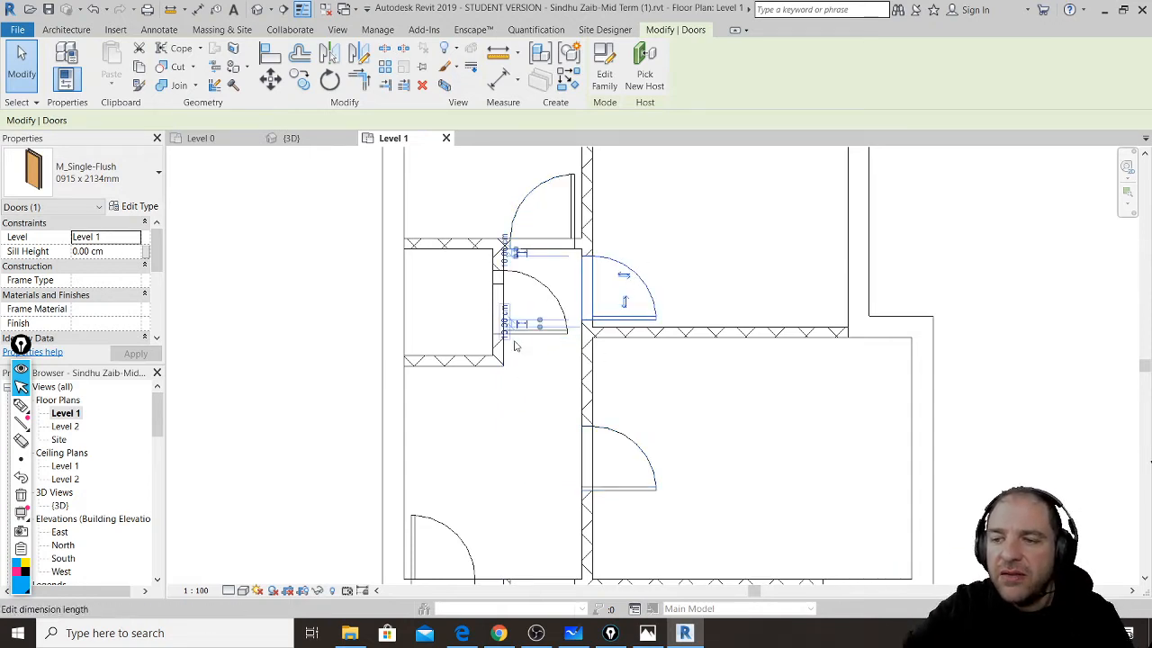
{"action": "left_click", "coordinate": [500, 633]}
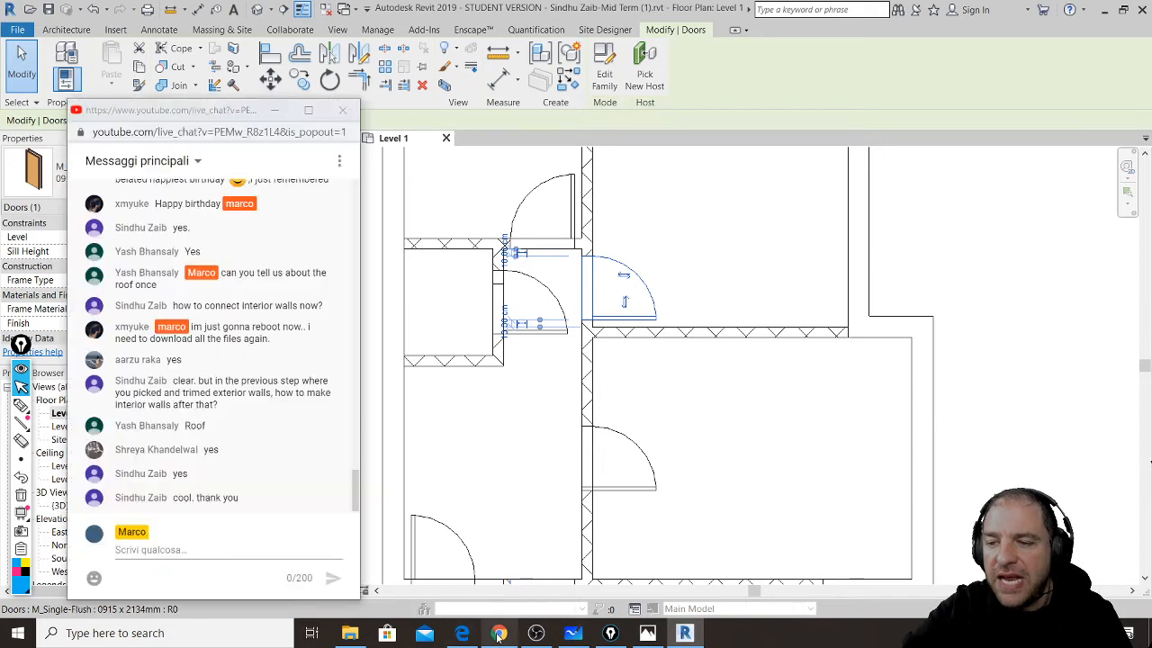
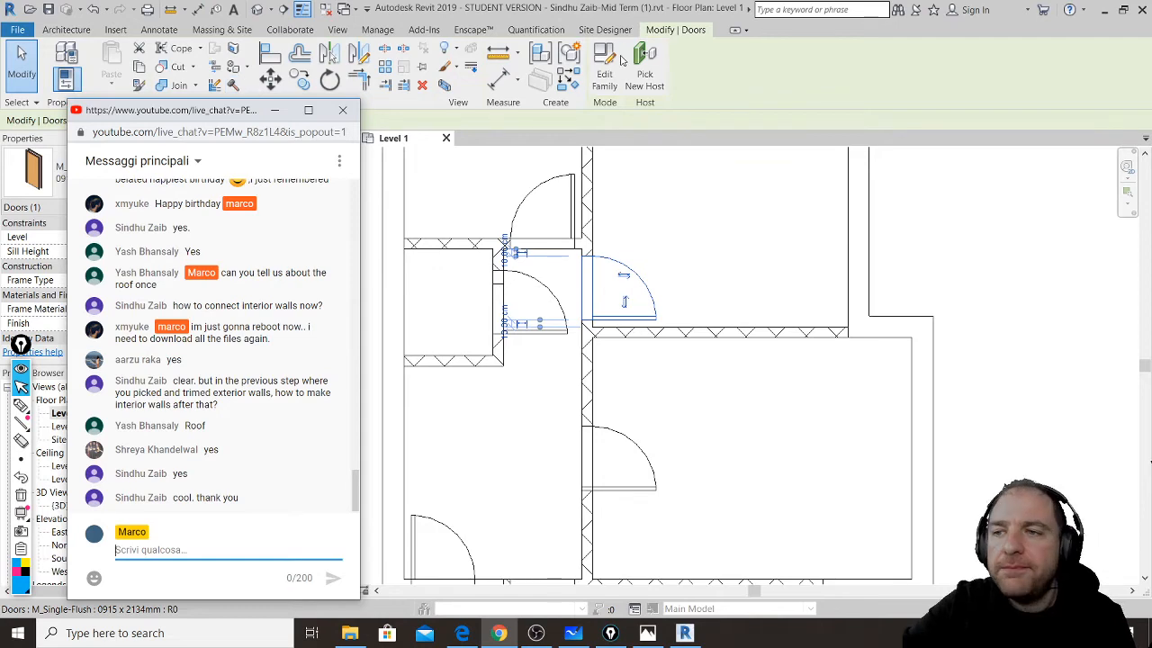
- Open the Level 2 floor plan, clear the door selection and recentre the plan
{"action": "left_click", "coordinate": [603, 4]}
{"action": "scroll", "coordinate": [490, 340], "scroll_direction": "down", "scroll_amount": 2}
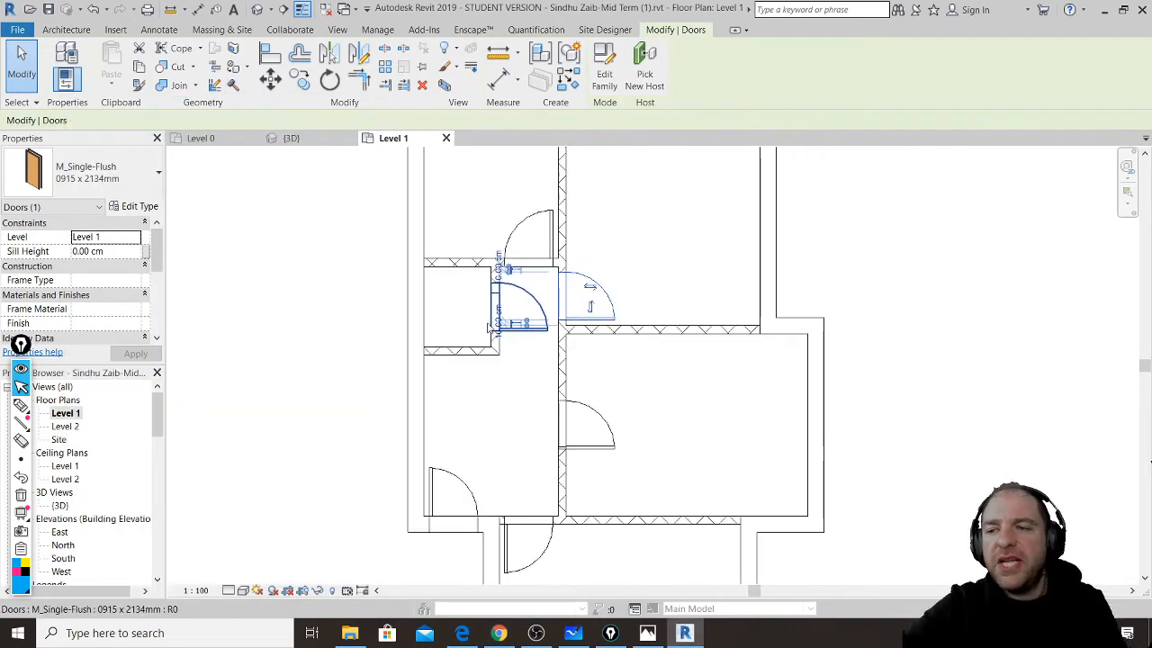
{"action": "double_click", "coordinate": [66, 426]}
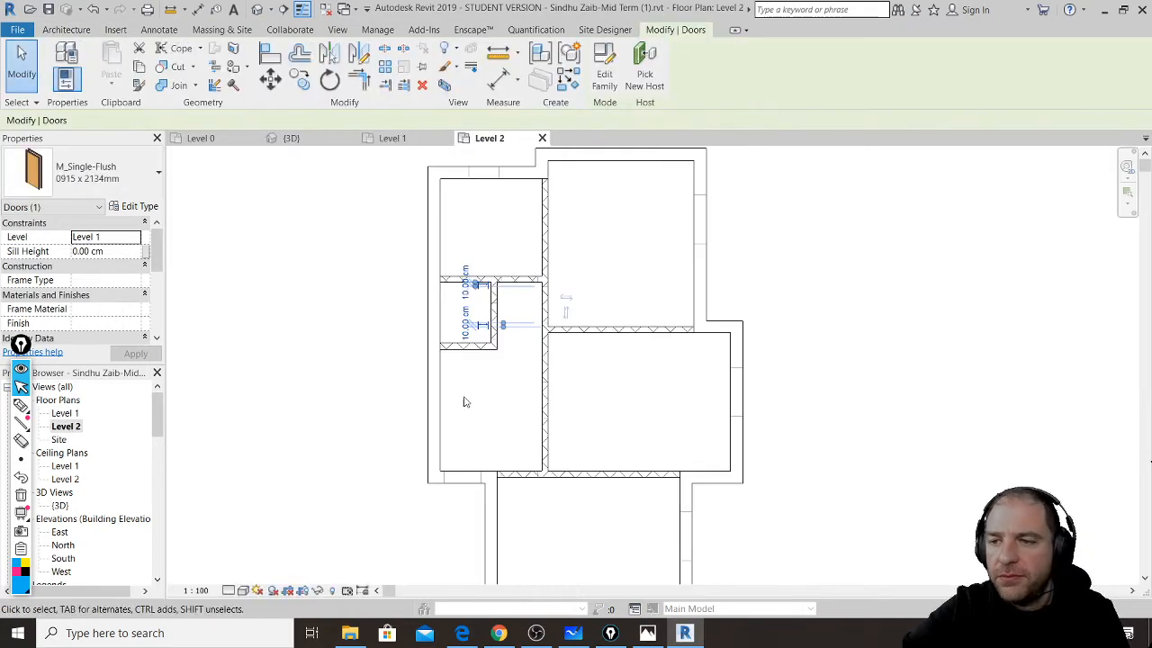
{"action": "left_click", "coordinate": [778, 391]}
{"action": "scroll", "coordinate": [677, 417], "scroll_direction": "down", "scroll_amount": 2}
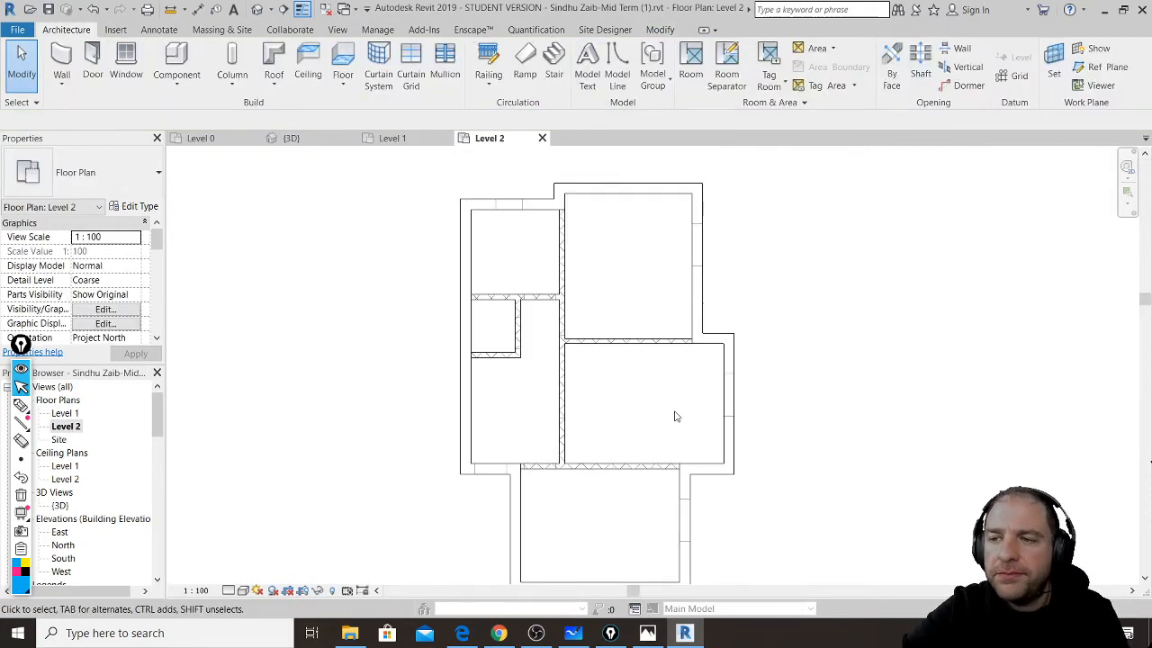
{"action": "middle_click_drag", "start_coordinate": [767, 426], "coordinate": [676, 386]}
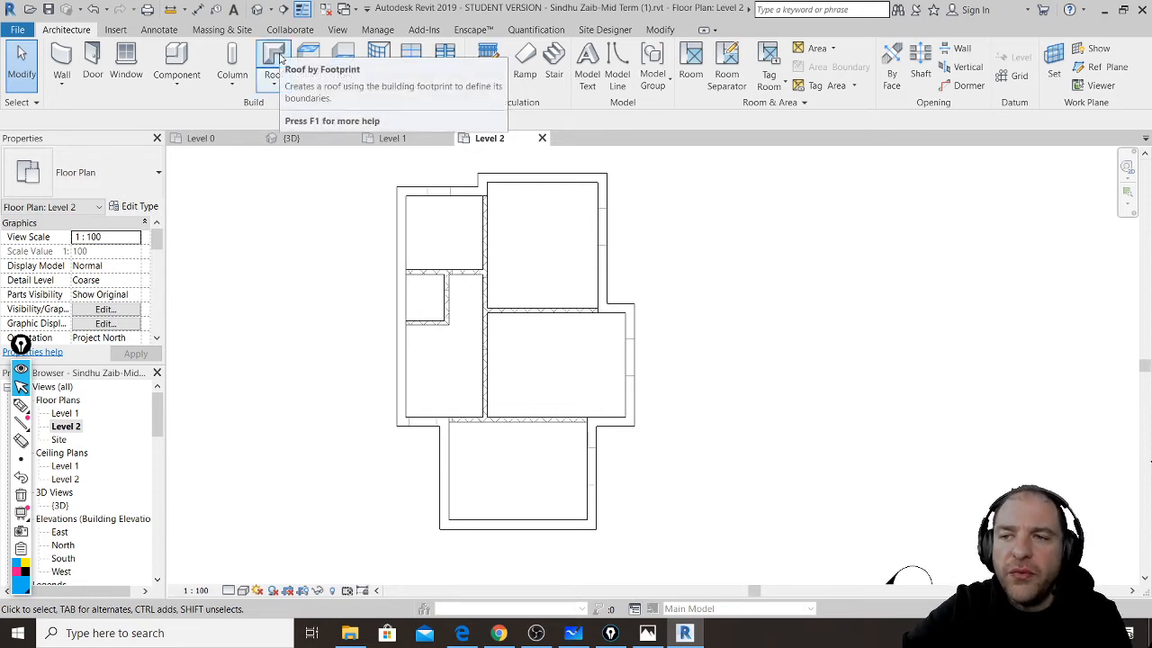
- Start a Roof by Footprint sketch on Level 2 with the Basic Roof Generic 400mm type
{"action": "left_click", "coordinate": [275, 59]}
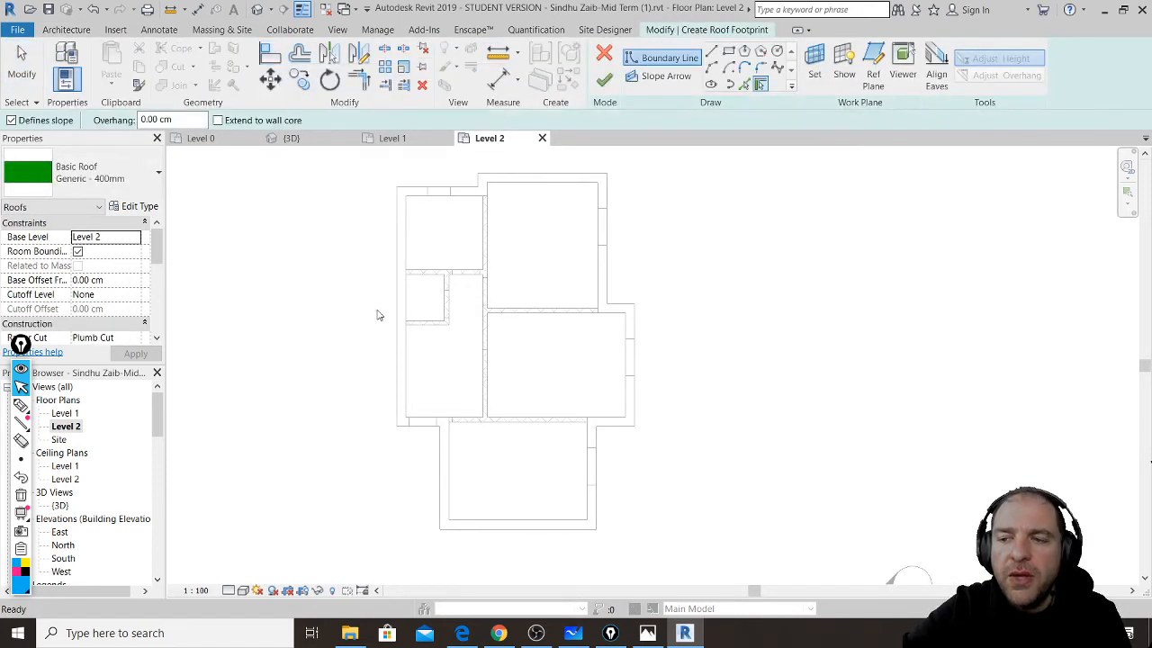
{"action": "middle_click_drag", "start_coordinate": [288, 333], "coordinate": [300, 362]}
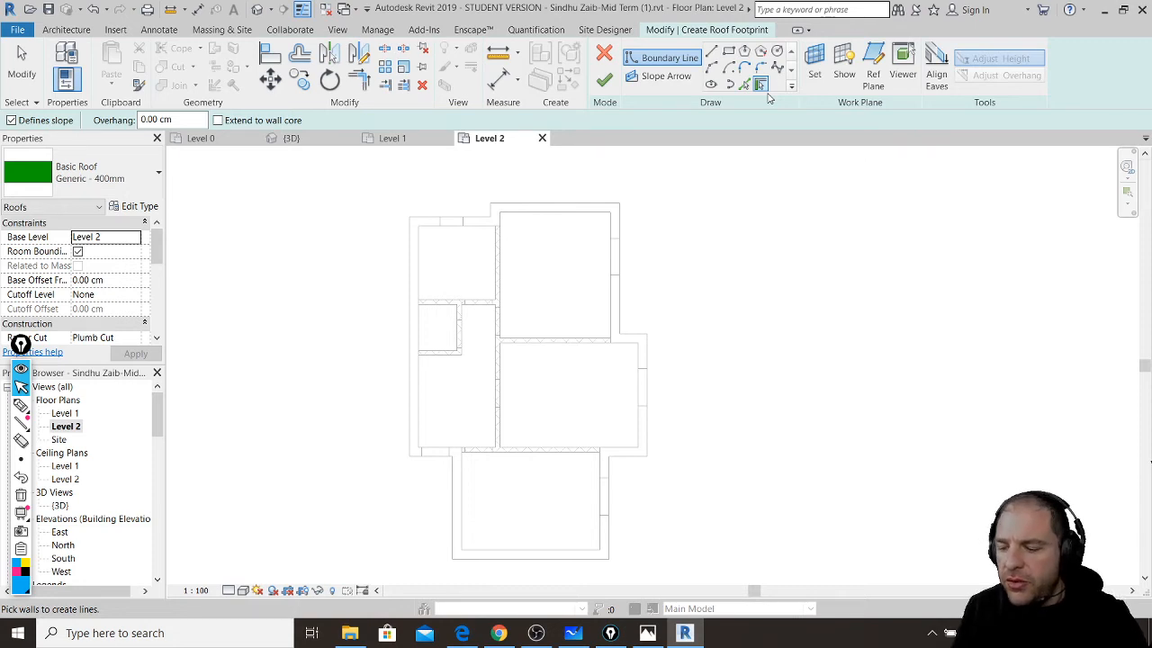
{"action": "key", "text": "ctrl+shift+3"}
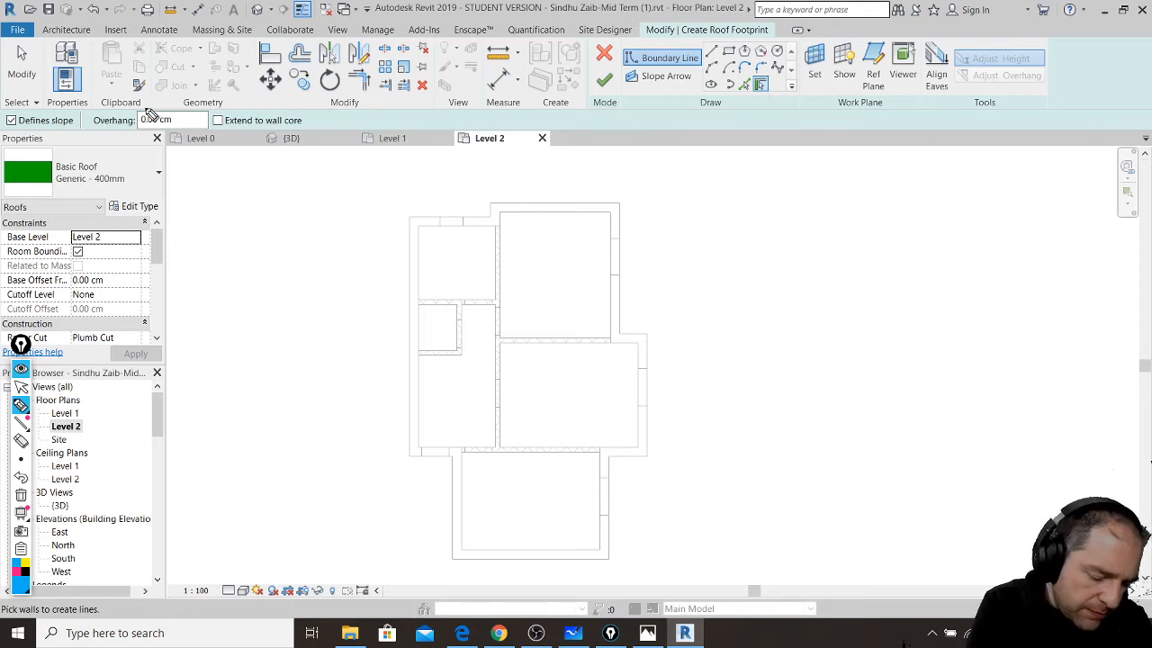
{"action": "mouse_move", "coordinate": [199, 79]}
{"action": "left_mouse_down"}
{"action": "mouse_move", "coordinate": [51, 120]}
{"action": "mouse_move", "coordinate": [119, 154]}
{"action": "mouse_move", "coordinate": [108, 160]}
{"action": "left_mouse_up"}
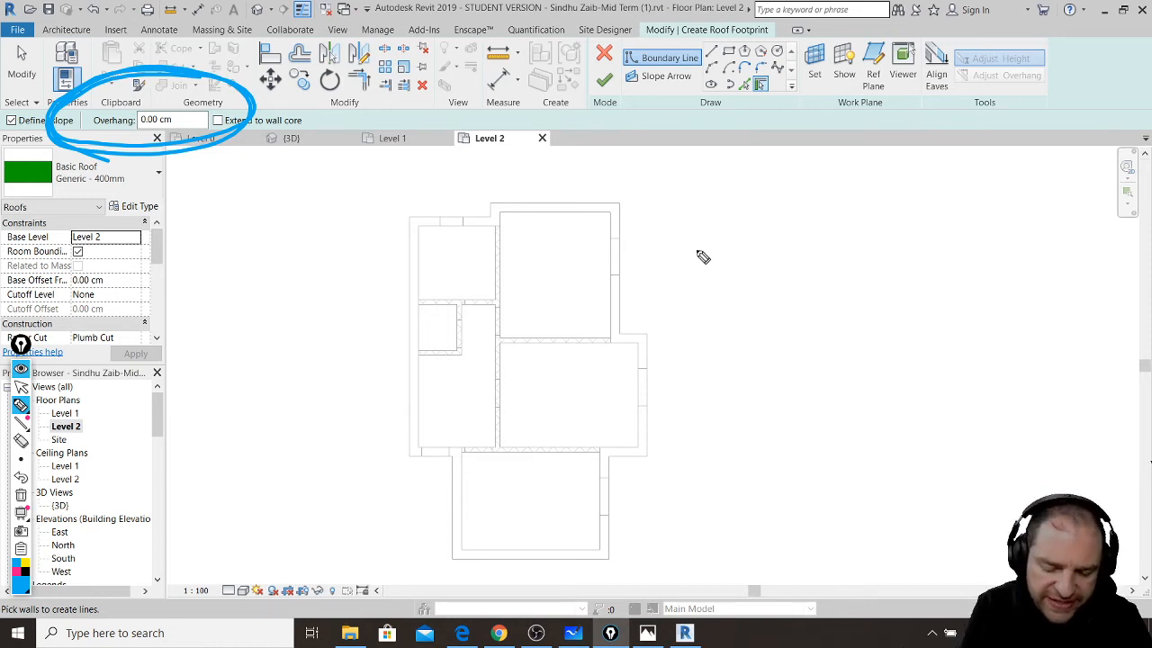
{"action": "mouse_move", "coordinate": [594, 259]}
{"action": "left_mouse_down"}
{"action": "mouse_move", "coordinate": [818, 162]}
{"action": "mouse_move", "coordinate": [1031, 261]}
{"action": "left_mouse_up"}
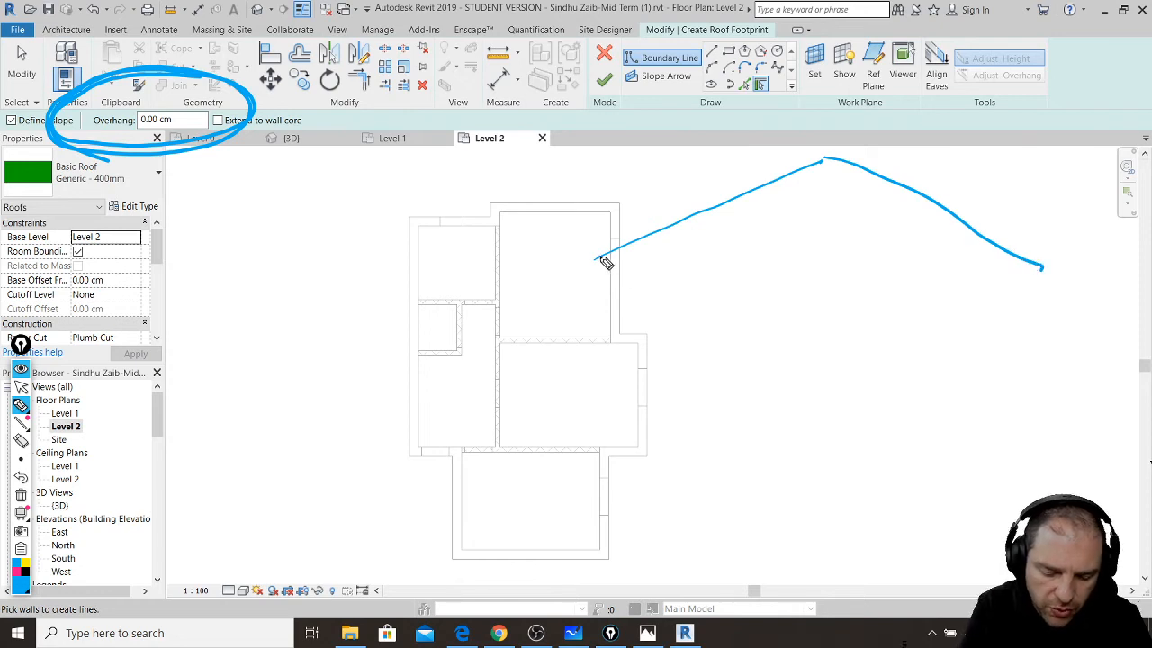
{"action": "mouse_move", "coordinate": [595, 256]}
{"action": "left_mouse_down"}
{"action": "mouse_move", "coordinate": [609, 278]}
{"action": "mouse_move", "coordinate": [685, 245]}
{"action": "mouse_move", "coordinate": [690, 466]}
{"action": "left_mouse_up"}
{"action": "mouse_move", "coordinate": [1042, 269]}
{"action": "left_mouse_down"}
{"action": "mouse_move", "coordinate": [1021, 283]}
{"action": "mouse_move", "coordinate": [952, 239]}
{"action": "mouse_move", "coordinate": [950, 475]}
{"action": "left_mouse_up"}
{"action": "left_click_drag", "start_coordinate": [681, 475], "coordinate": [936, 476]}
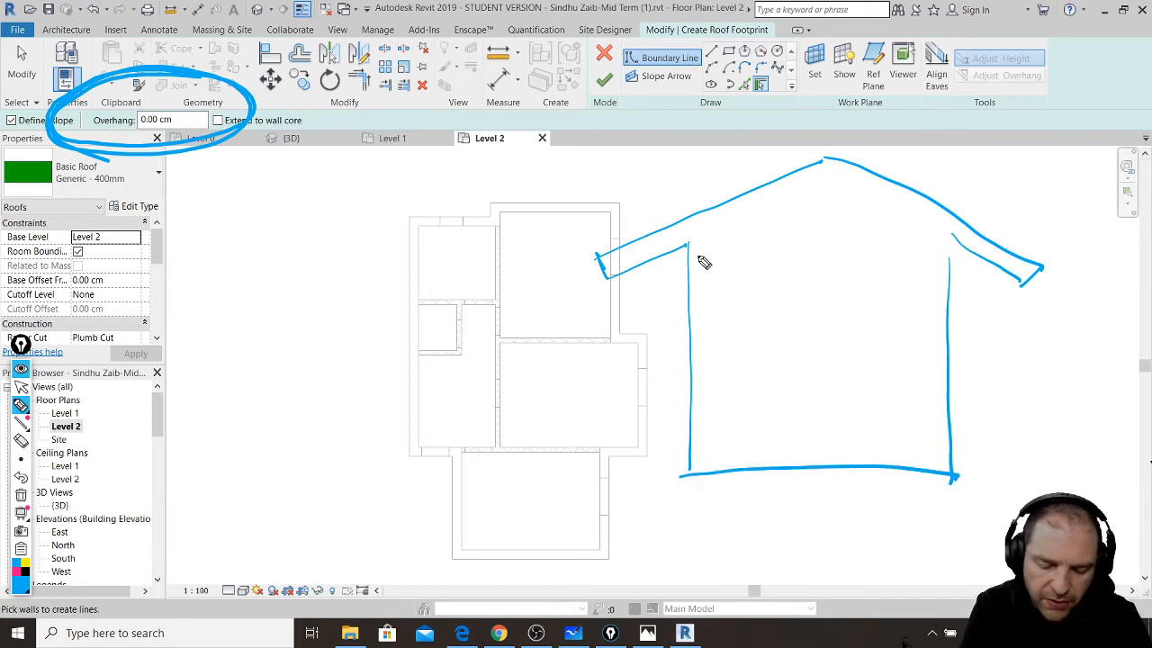
{"action": "mouse_move", "coordinate": [705, 239]}
{"action": "left_mouse_down"}
{"action": "mouse_move", "coordinate": [709, 440]}
{"action": "mouse_move", "coordinate": [821, 455]}
{"action": "mouse_move", "coordinate": [931, 410]}
{"action": "mouse_move", "coordinate": [929, 236]}
{"action": "left_mouse_up"}
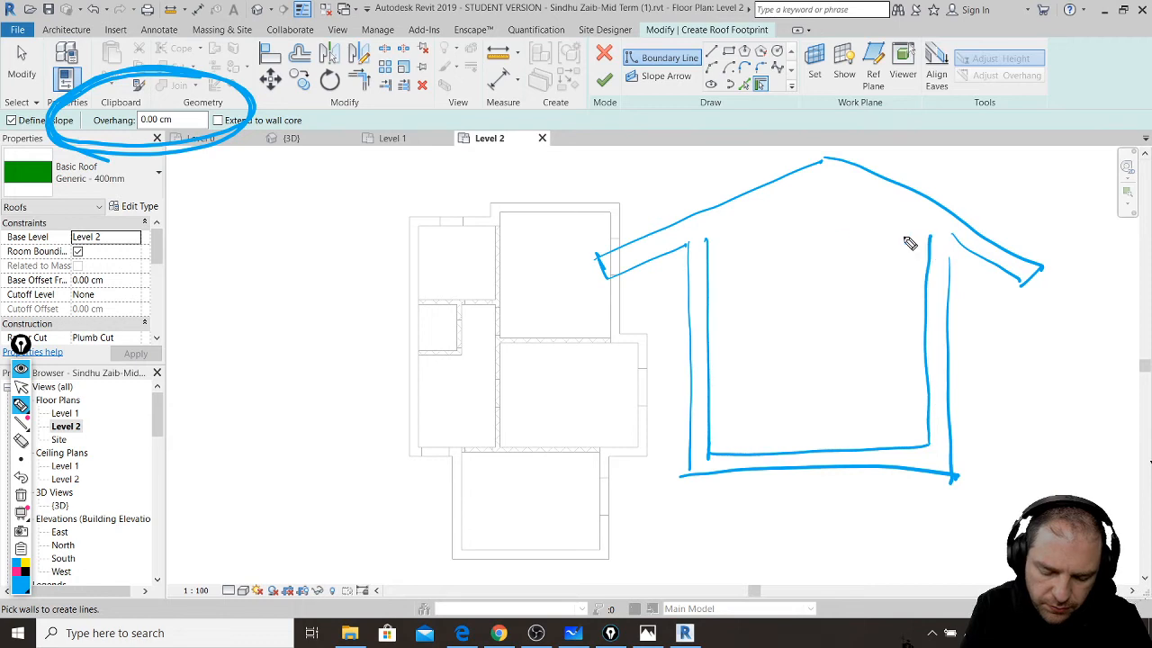
{"action": "mouse_move", "coordinate": [712, 232]}
{"action": "left_mouse_down"}
{"action": "mouse_move", "coordinate": [836, 177]}
{"action": "mouse_move", "coordinate": [945, 232]}
{"action": "left_mouse_up"}
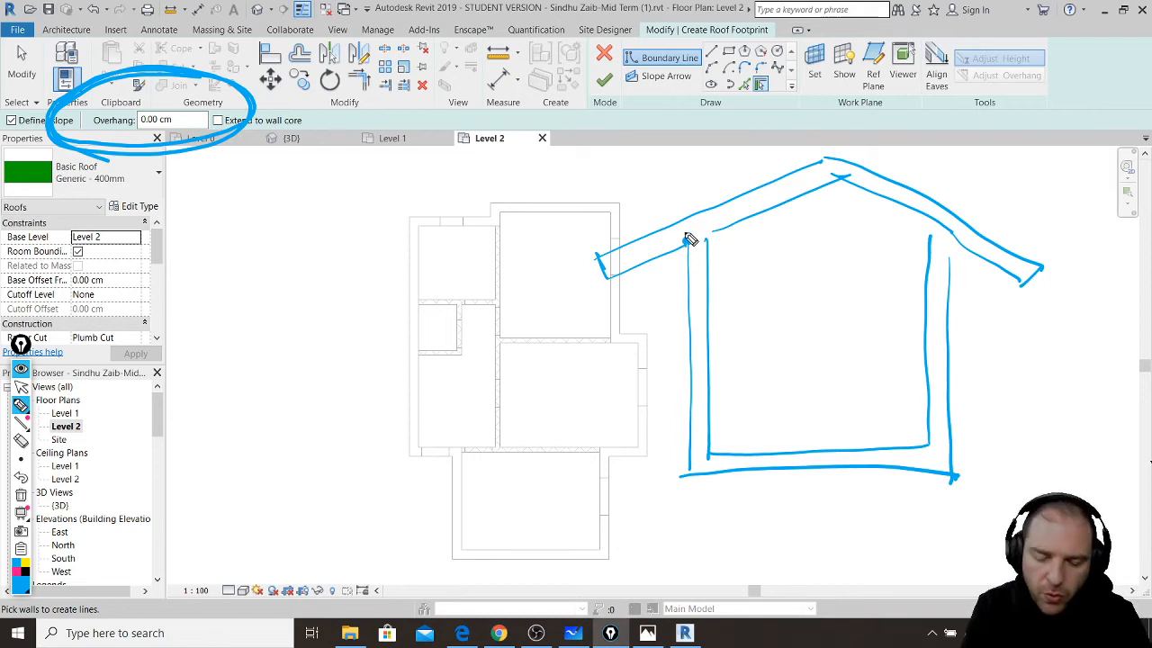
{"action": "left_click_drag", "start_coordinate": [608, 280], "coordinate": [611, 280]}
{"action": "left_click_drag", "start_coordinate": [615, 282], "coordinate": [628, 282]}
{"action": "left_click_drag", "start_coordinate": [633, 283], "coordinate": [637, 283]}
{"action": "left_click_drag", "start_coordinate": [642, 281], "coordinate": [655, 282]}
{"action": "left_click_drag", "start_coordinate": [663, 281], "coordinate": [684, 281]}
{"action": "left_click_drag", "start_coordinate": [697, 274], "coordinate": [686, 288]}
{"action": "left_click_drag", "start_coordinate": [622, 269], "coordinate": [599, 292]}
{"action": "left_click_drag", "start_coordinate": [614, 281], "coordinate": [645, 278]}
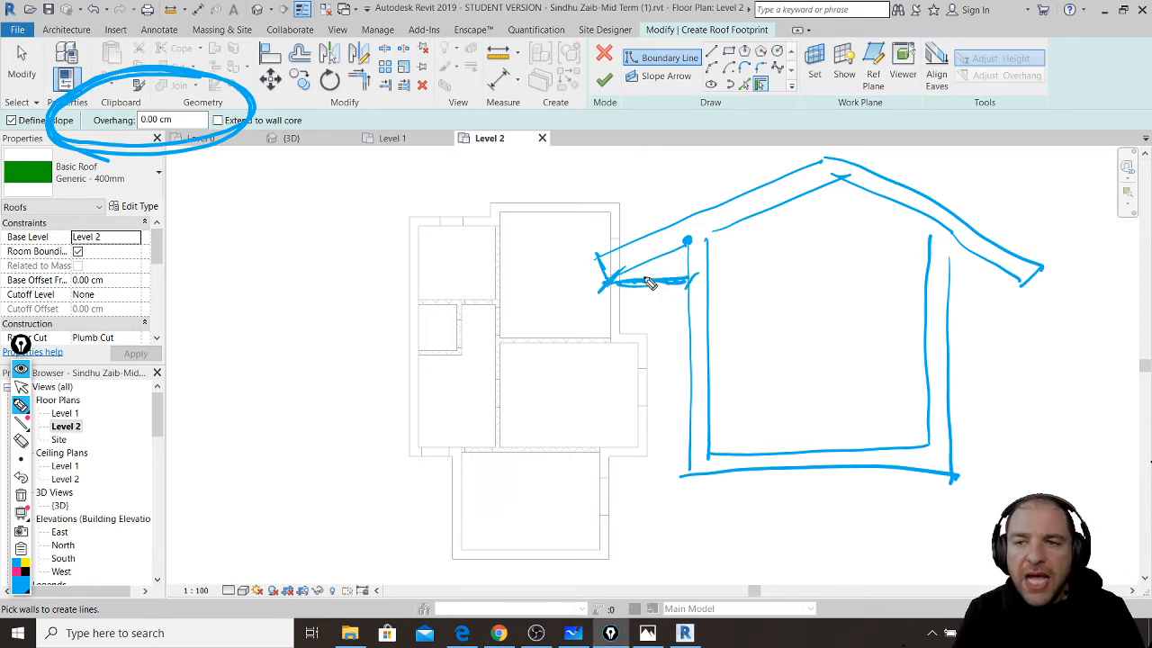
{"action": "mouse_move", "coordinate": [645, 301]}
{"action": "left_mouse_down"}
{"action": "mouse_move", "coordinate": [612, 381]}
{"action": "mouse_move", "coordinate": [296, 314]}
{"action": "mouse_move", "coordinate": [203, 188]}
{"action": "mouse_move", "coordinate": [227, 158]}
{"action": "left_mouse_up"}
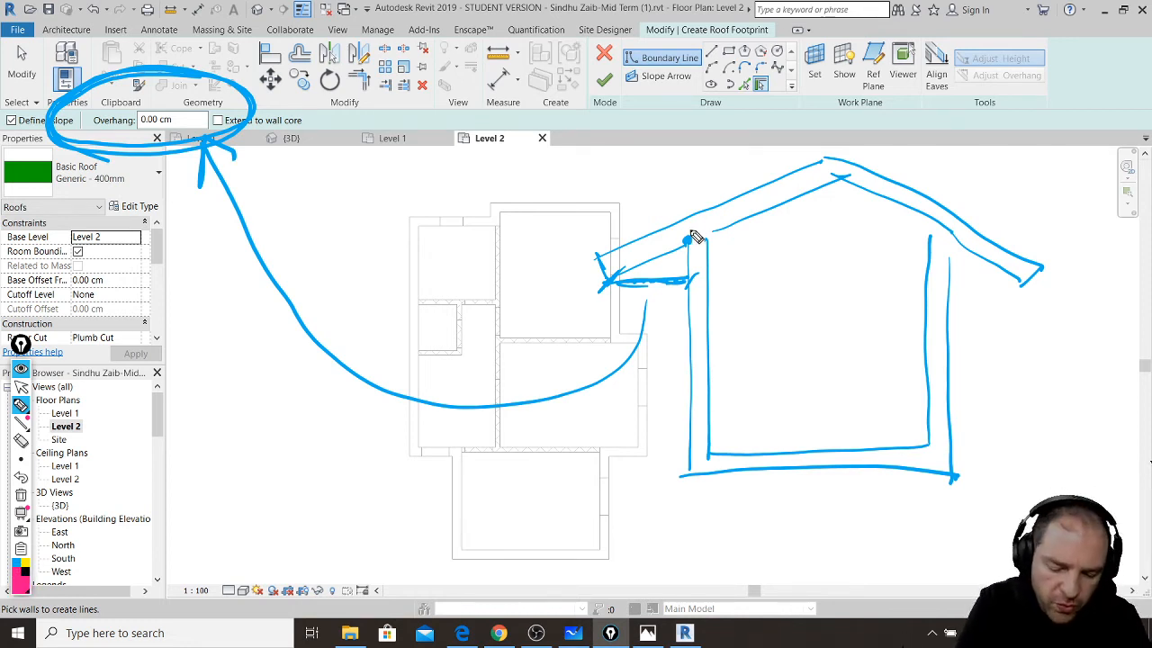
{"action": "mouse_move", "coordinate": [690, 215]}
{"action": "left_mouse_down"}
{"action": "mouse_move", "coordinate": [689, 239]}
{"action": "mouse_move", "coordinate": [690, 217]}
{"action": "mouse_move", "coordinate": [837, 178]}
{"action": "mouse_move", "coordinate": [718, 205]}
{"action": "mouse_move", "coordinate": [832, 157]}
{"action": "mouse_move", "coordinate": [697, 221]}
{"action": "mouse_move", "coordinate": [693, 245]}
{"action": "mouse_move", "coordinate": [841, 176]}
{"action": "left_mouse_up"}
{"action": "left_click_drag", "start_coordinate": [696, 159], "coordinate": [690, 490]}
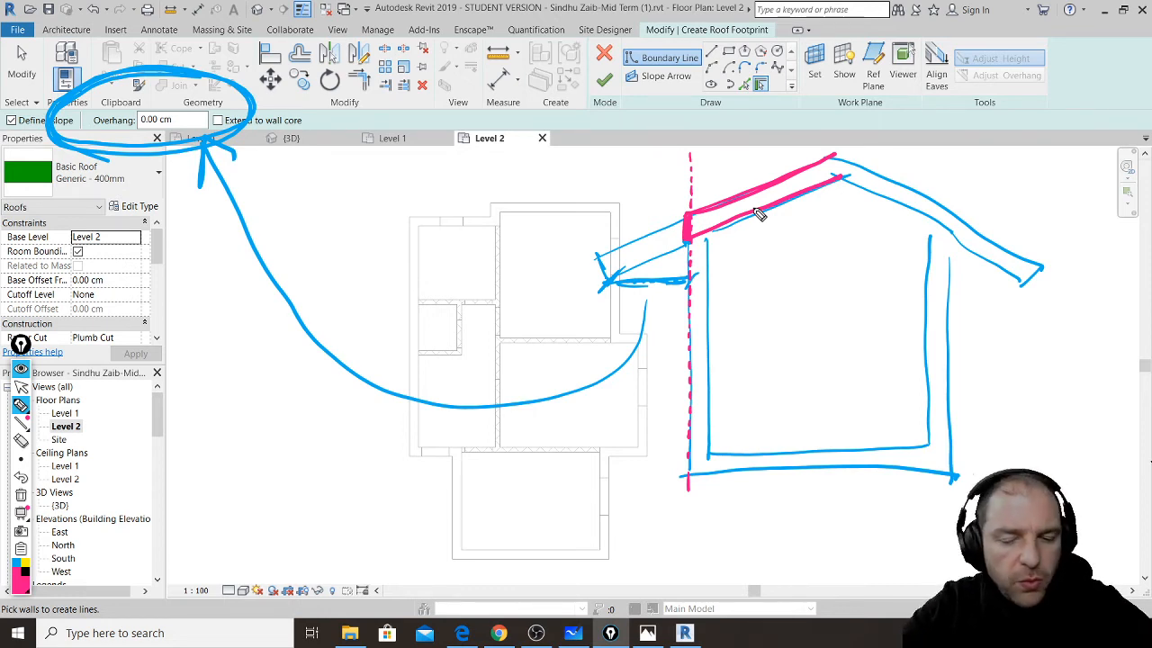
{"action": "key", "text": "ctrl+shift+7"}
{"action": "left_click_drag", "start_coordinate": [20, 344], "coordinate": [11, 362]}
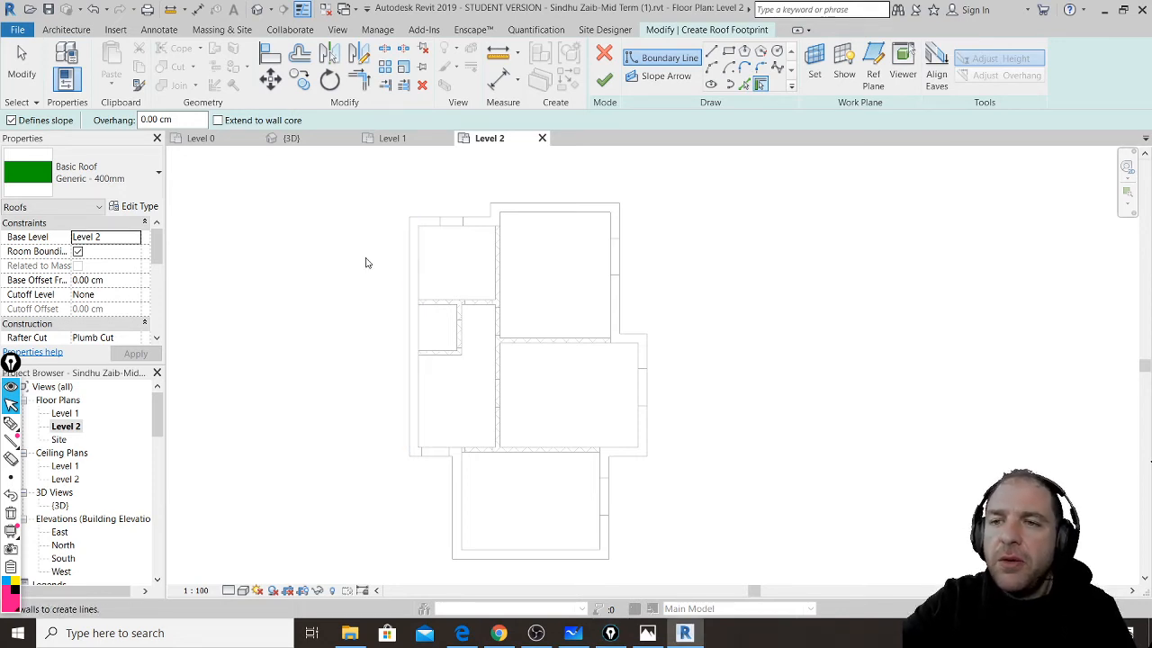
- Set the roof overhang to 80 cm and pick the left exterior wall as a 30° sloped edge
{"action": "left_click", "coordinate": [189, 121]}
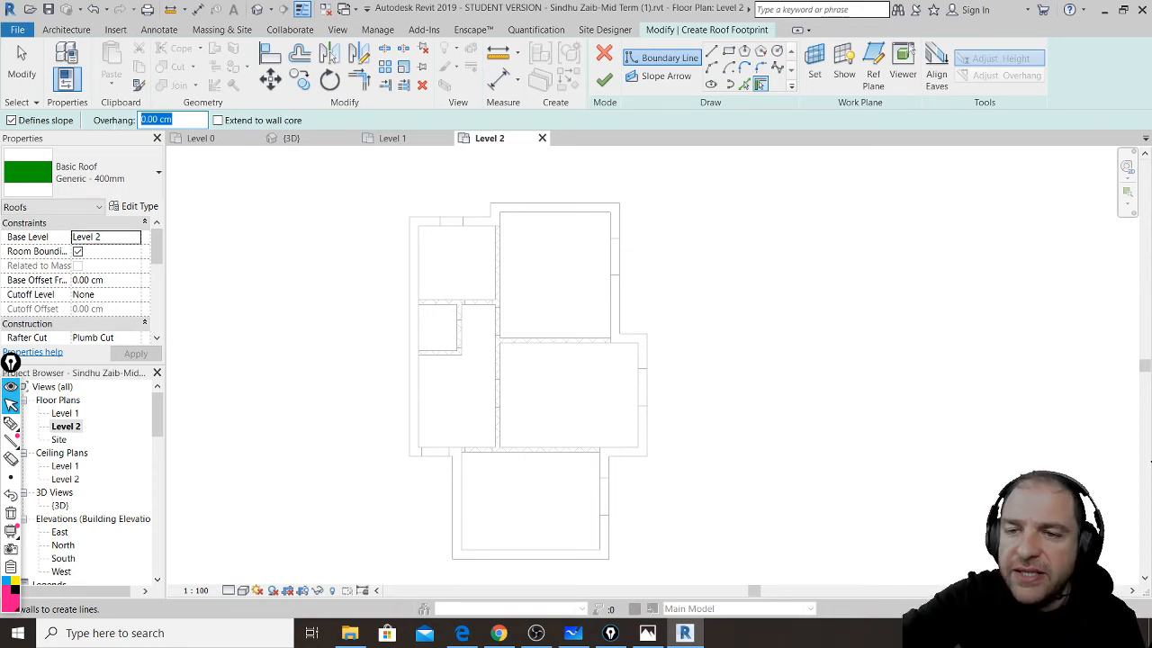
{"action": "type", "text": "80"}
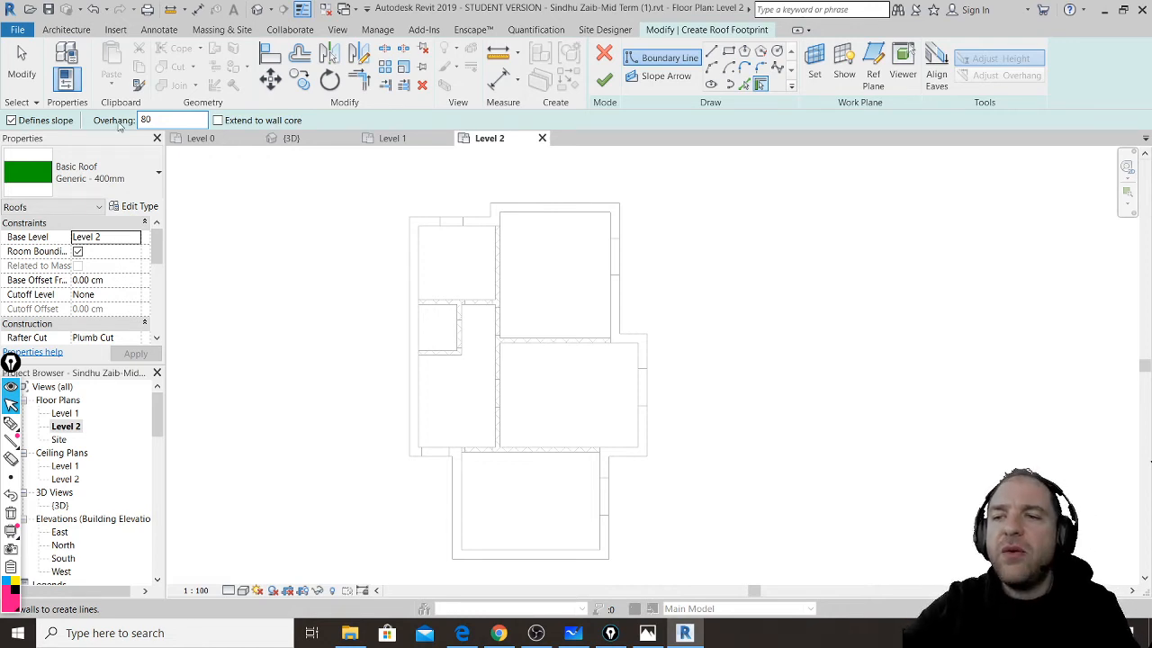
{"action": "key", "text": "Return"}
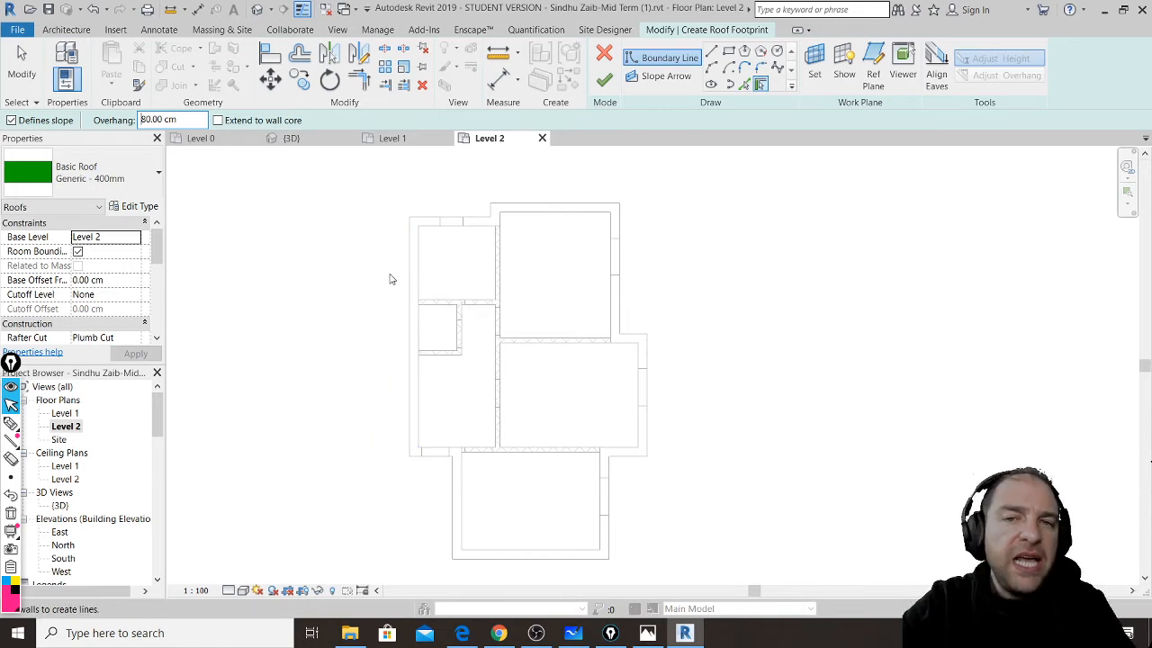
{"action": "left_click", "coordinate": [404, 286]}
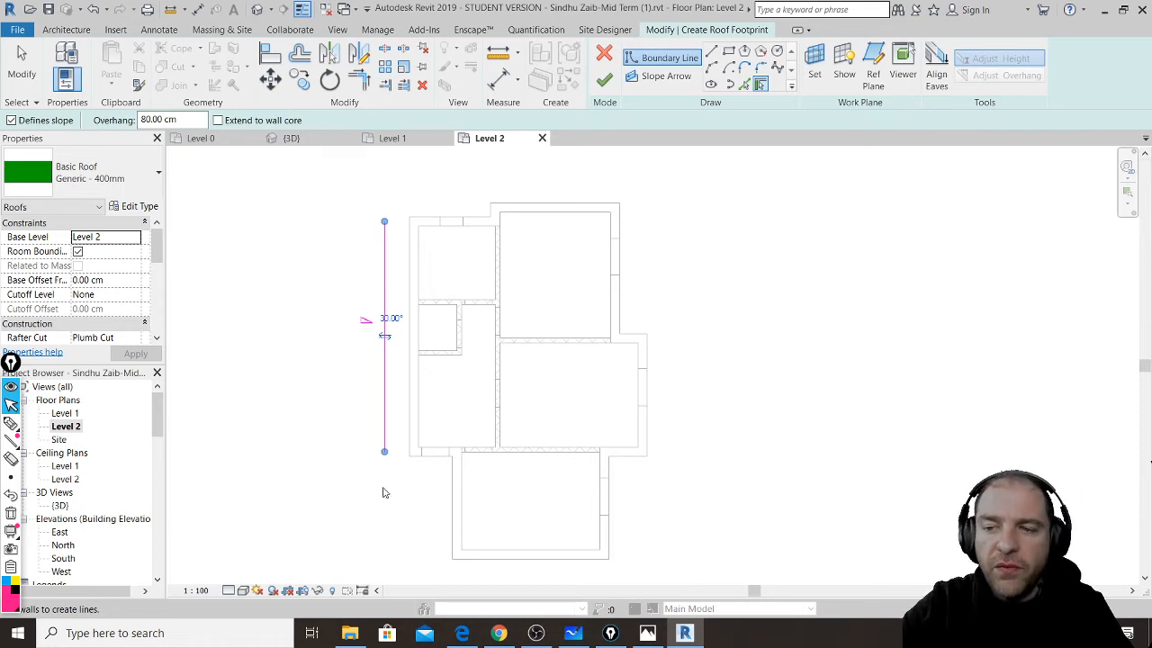
- Pick the remaining exterior walls, from bottom-left around to the top wall, as sloped roof edges
{"action": "left_click", "coordinate": [428, 452]}
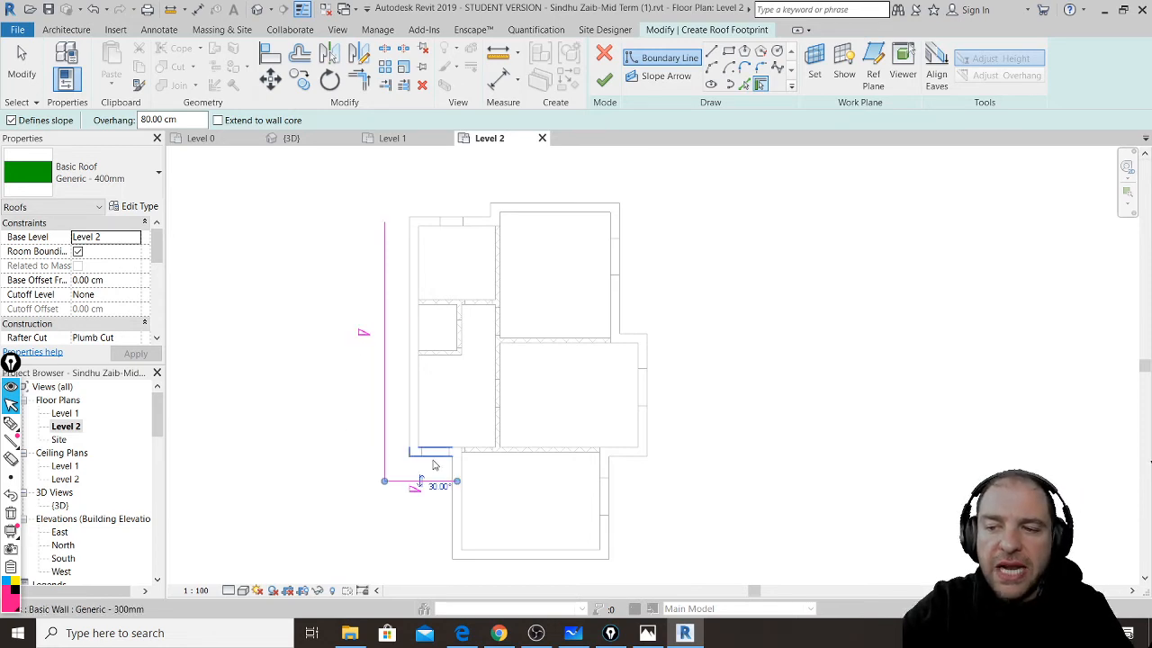
{"action": "left_click", "coordinate": [455, 520]}
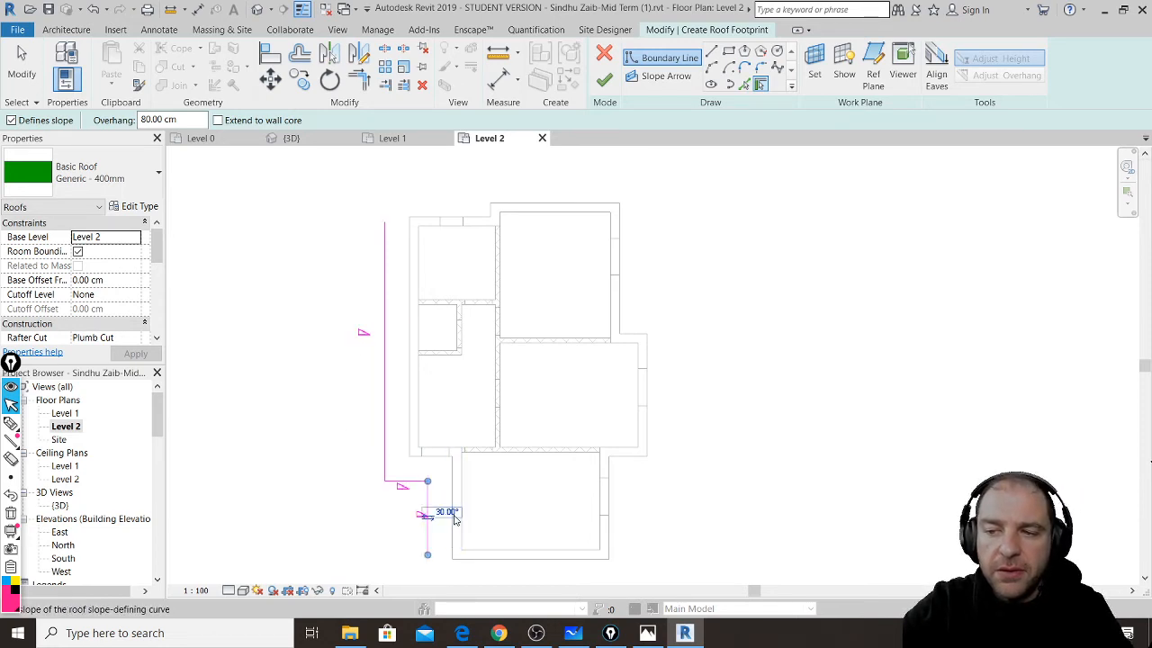
{"action": "left_click", "coordinate": [490, 560]}
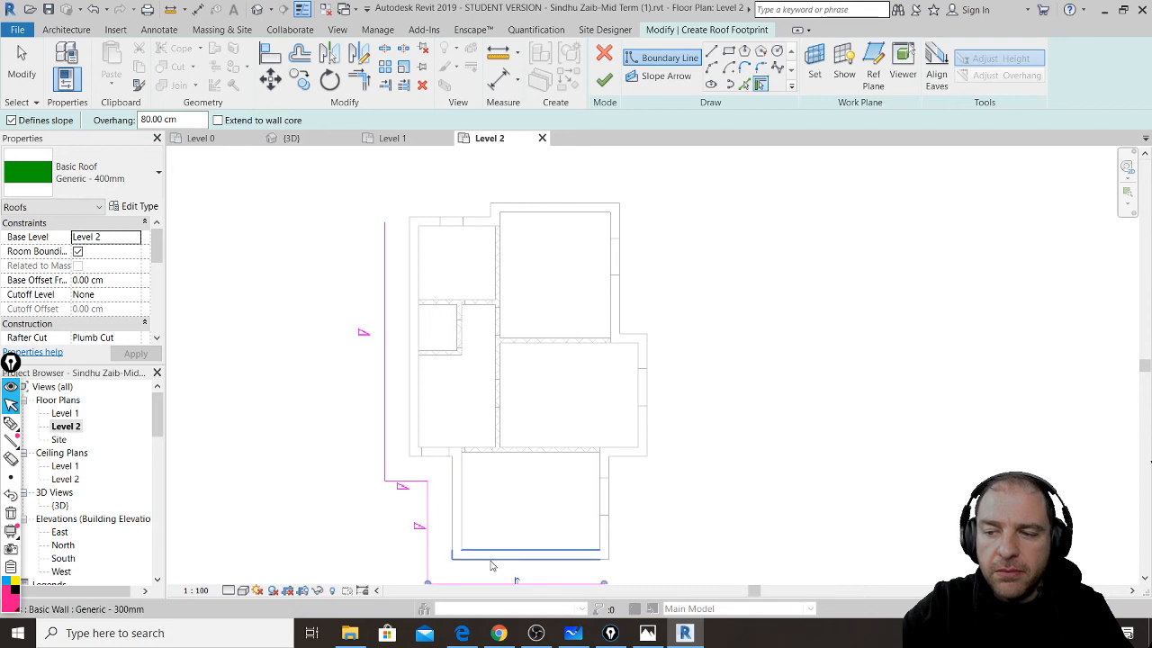
{"action": "left_click", "coordinate": [613, 522]}
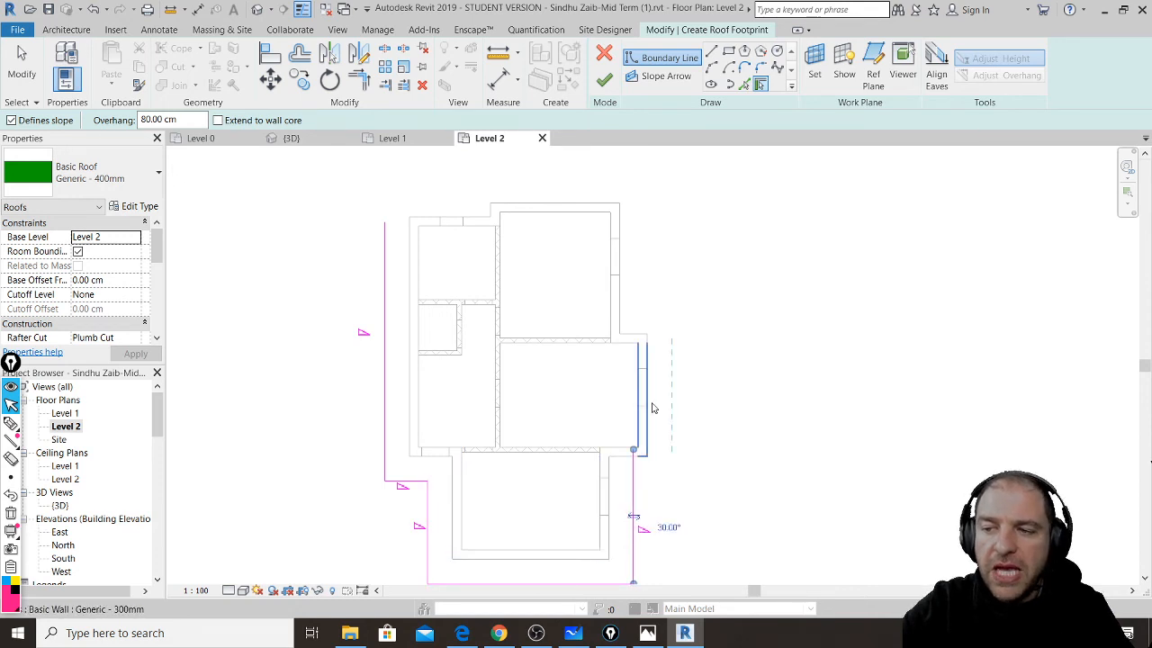
{"action": "left_click", "coordinate": [650, 412]}
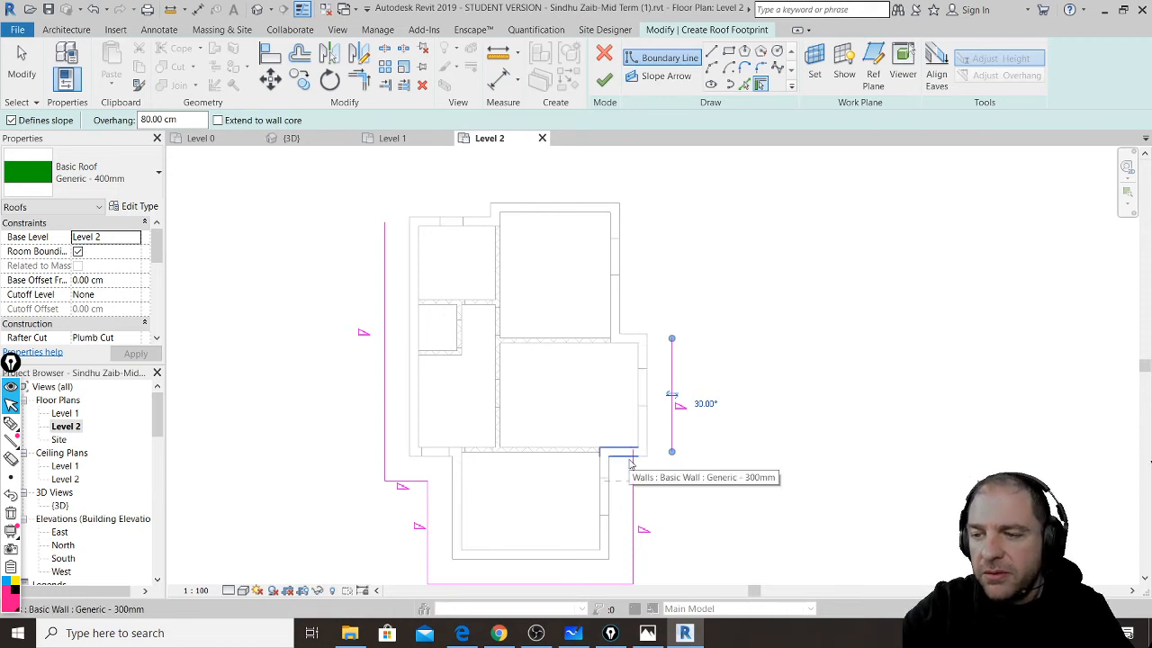
{"action": "left_click", "coordinate": [630, 460]}
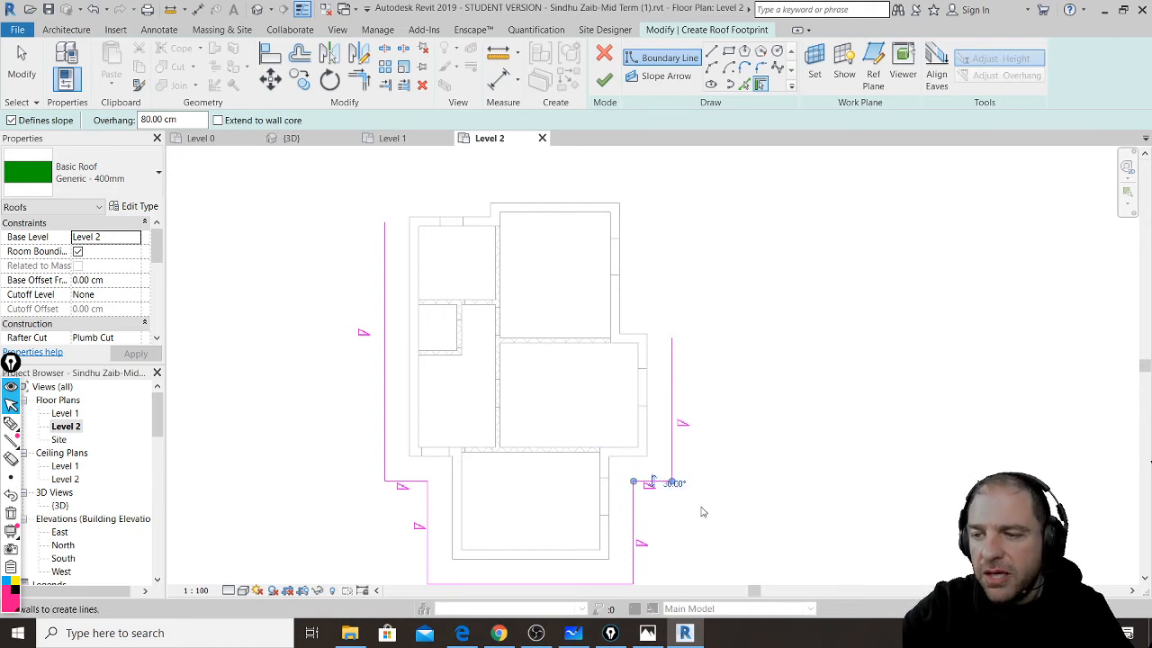
{"action": "left_click", "coordinate": [640, 337]}
{"action": "left_click", "coordinate": [625, 245]}
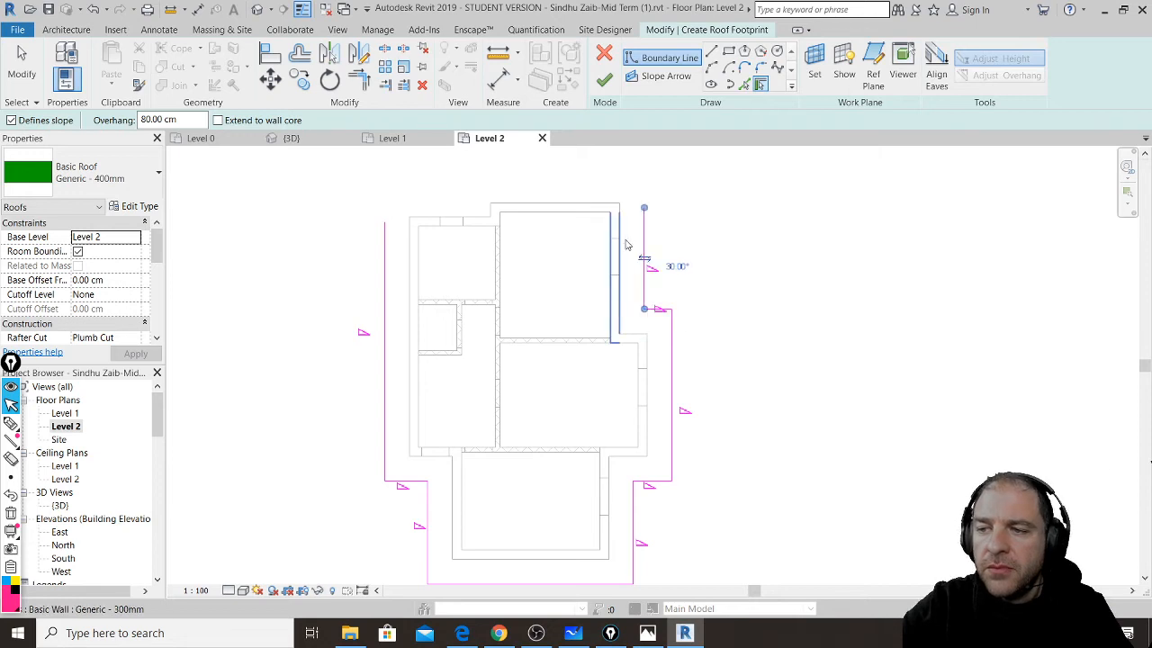
{"action": "left_click", "coordinate": [570, 206]}
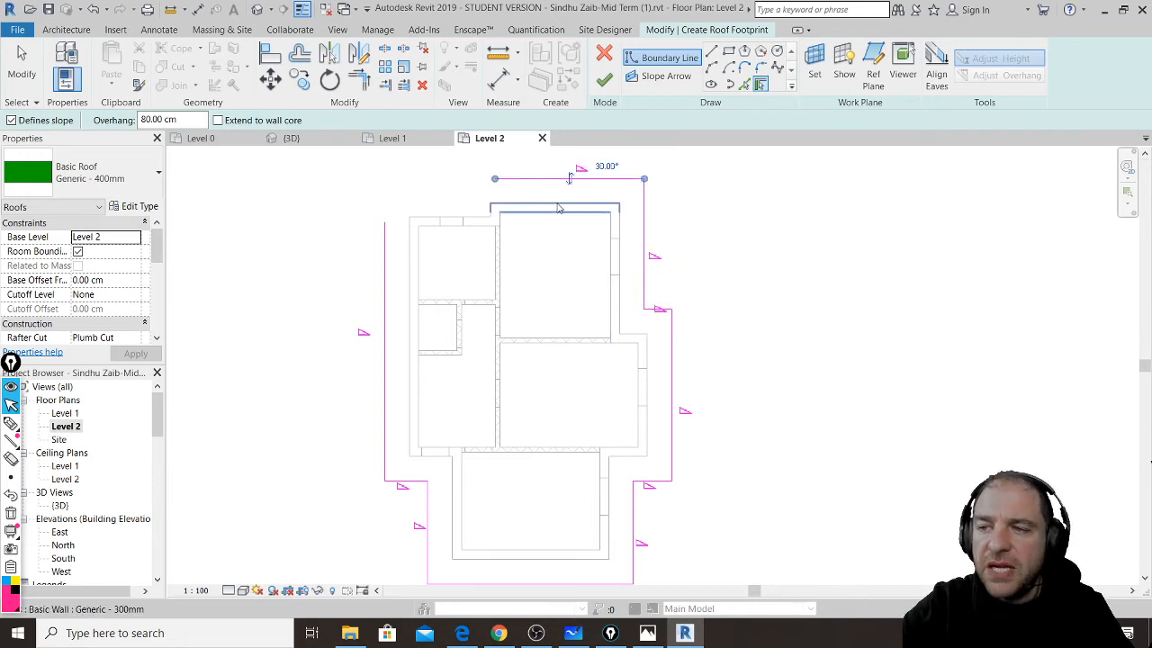
- Reframe the plan to show the full roof sketch and activate Trim/Extend to Corner
{"action": "middle_click_drag", "start_coordinate": [570, 206], "coordinate": [630, 287]}
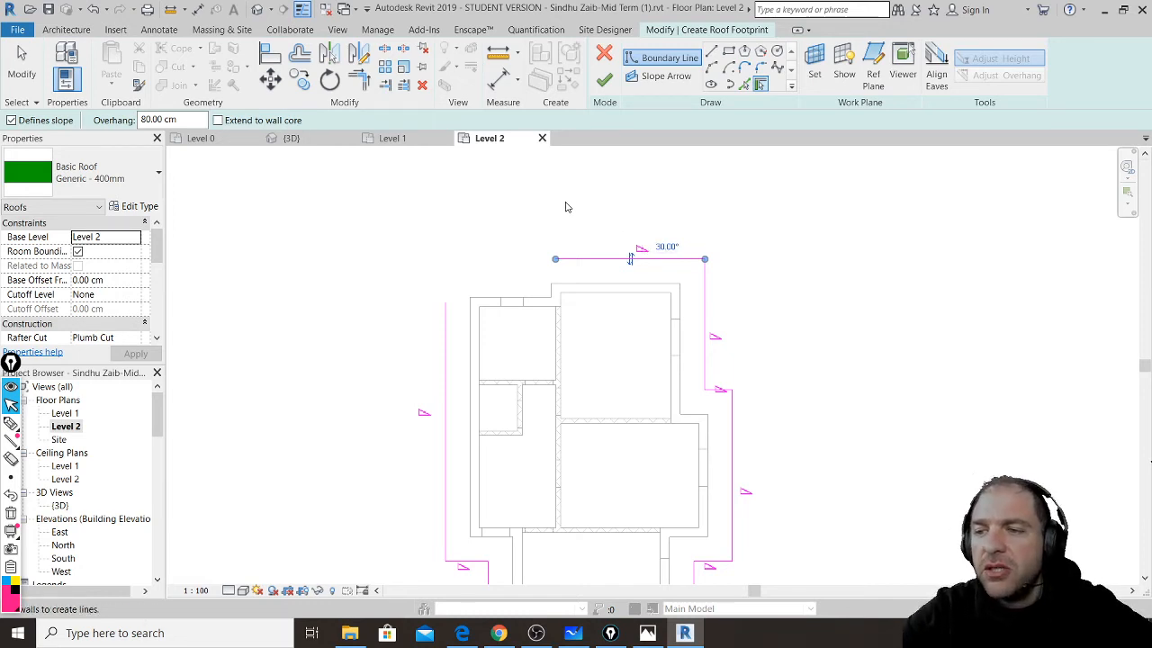
{"action": "scroll", "coordinate": [576, 205], "scroll_direction": "down", "scroll_amount": 1}
{"action": "middle_click_drag", "start_coordinate": [656, 337], "coordinate": [650, 287]}
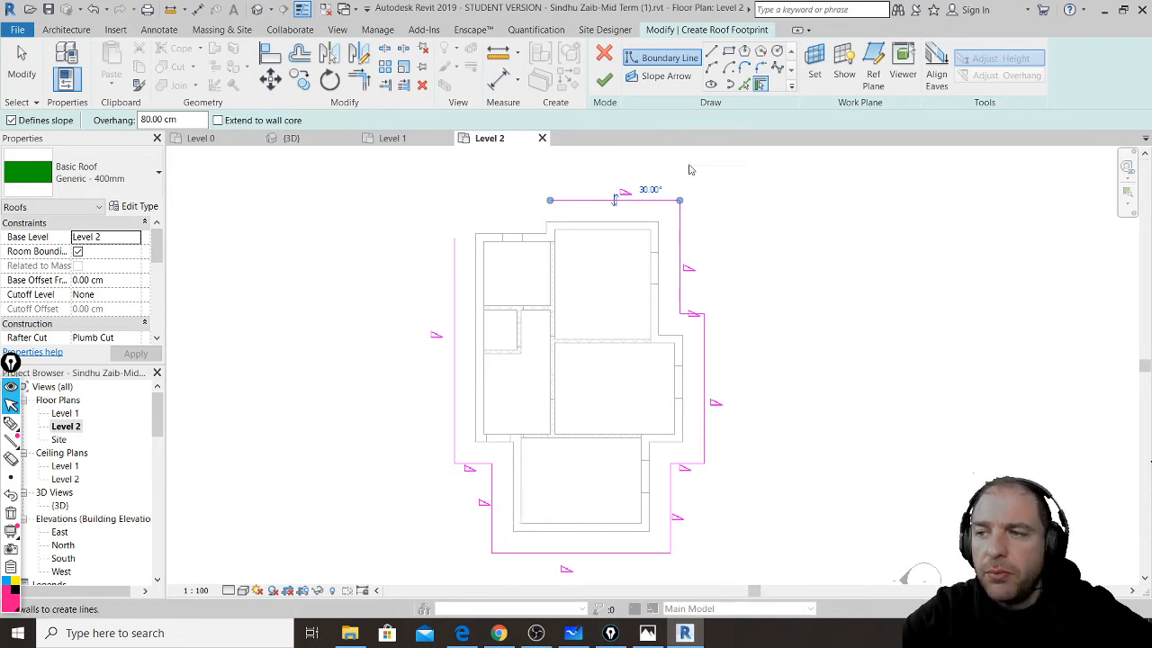
{"action": "left_click", "coordinate": [365, 88]}
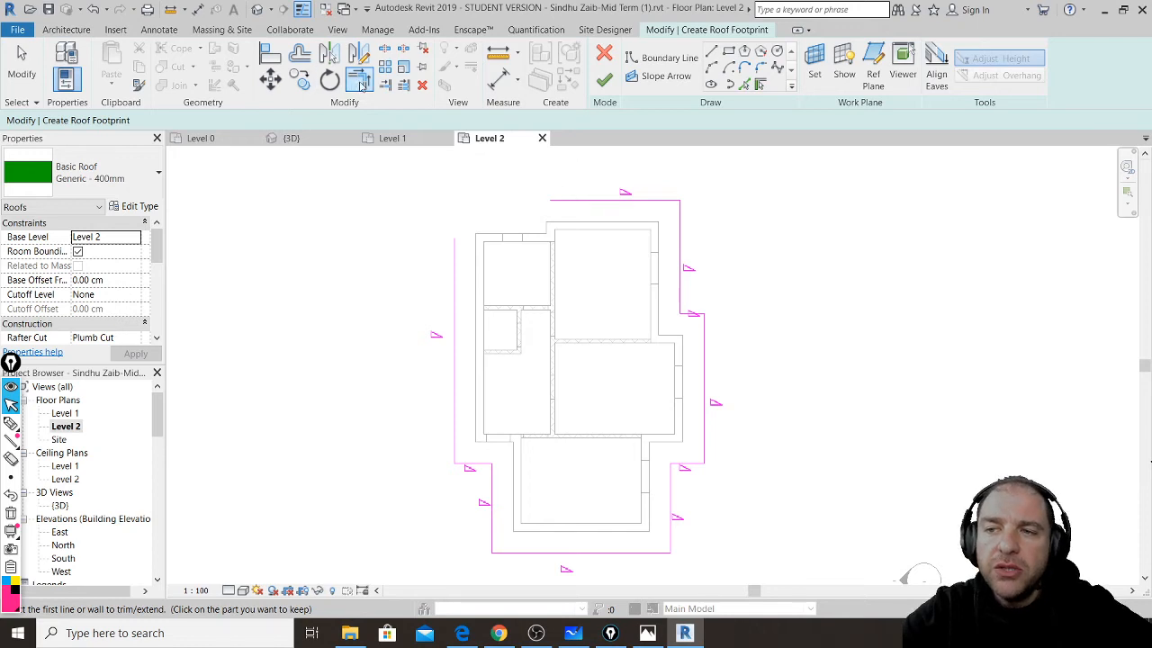
- Trim the left and top footprint lines into a clean top-left corner
{"action": "left_click", "coordinate": [456, 252]}
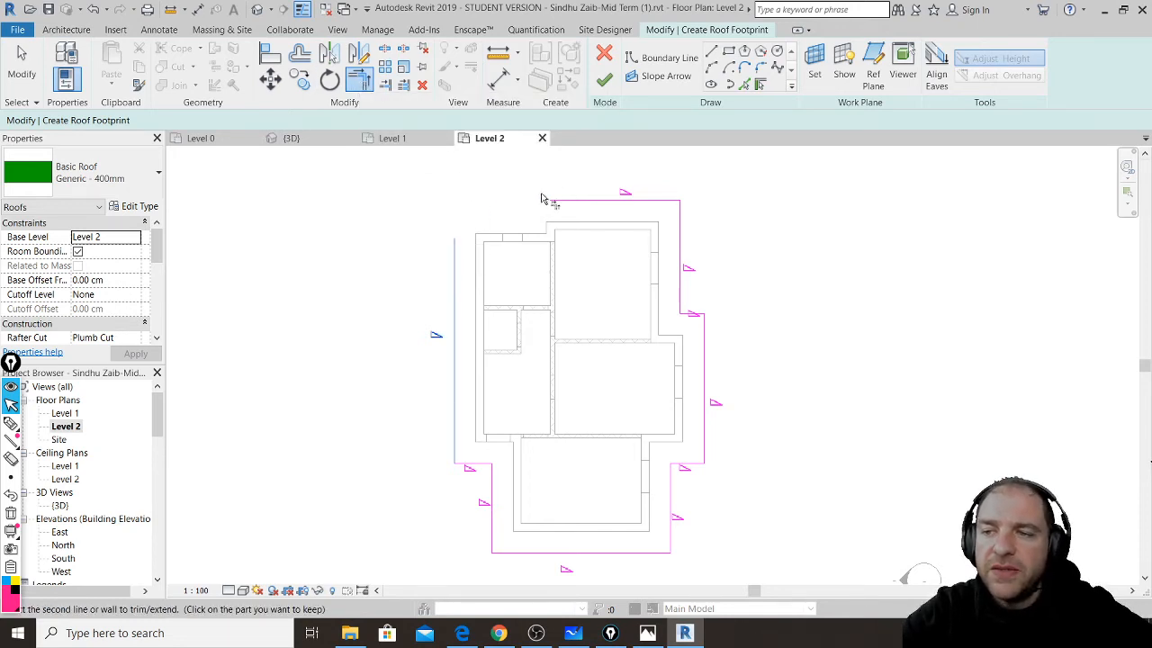
{"action": "left_click", "coordinate": [545, 200]}
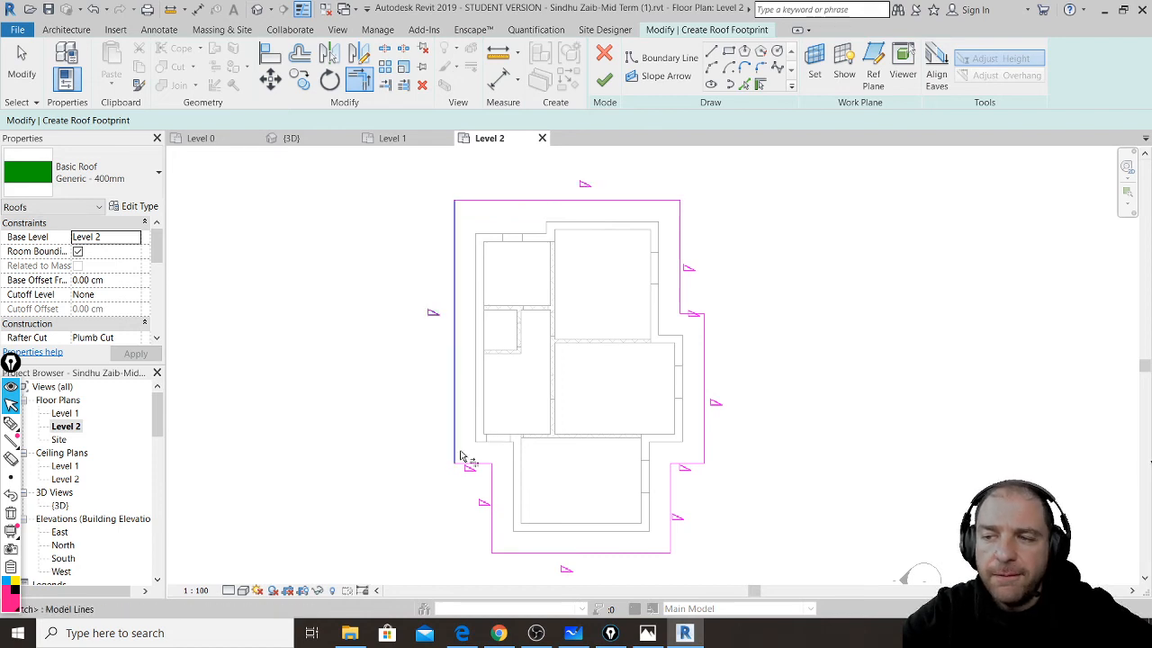
{"action": "left_click", "coordinate": [498, 632]}
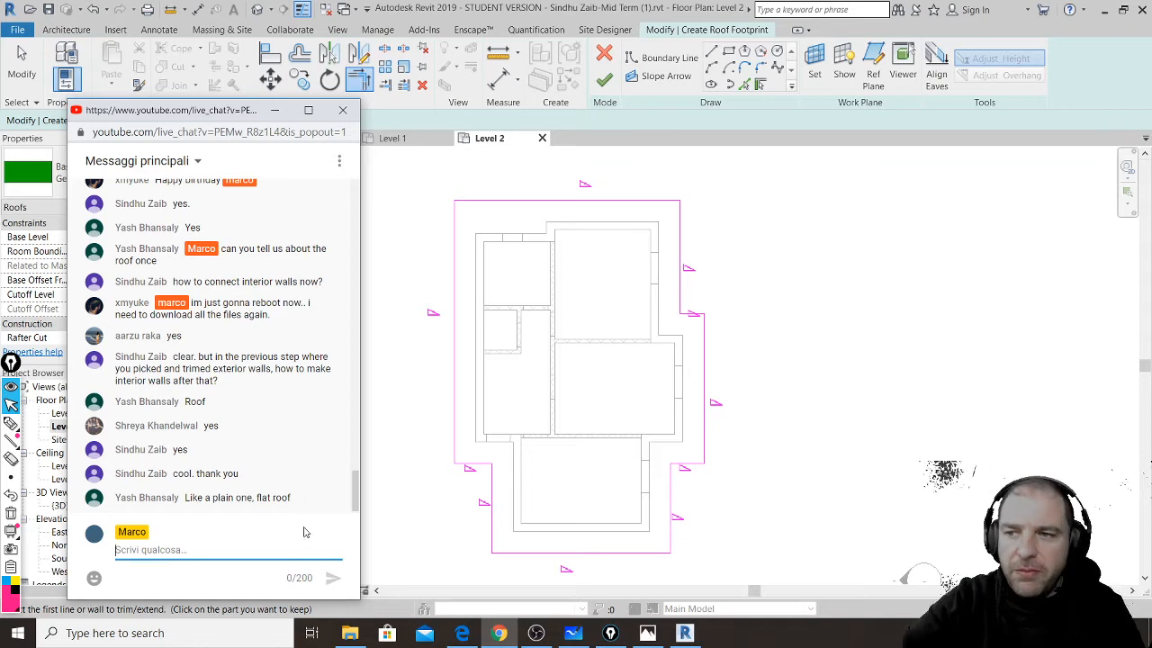
{"action": "left_click", "coordinate": [538, 290]}
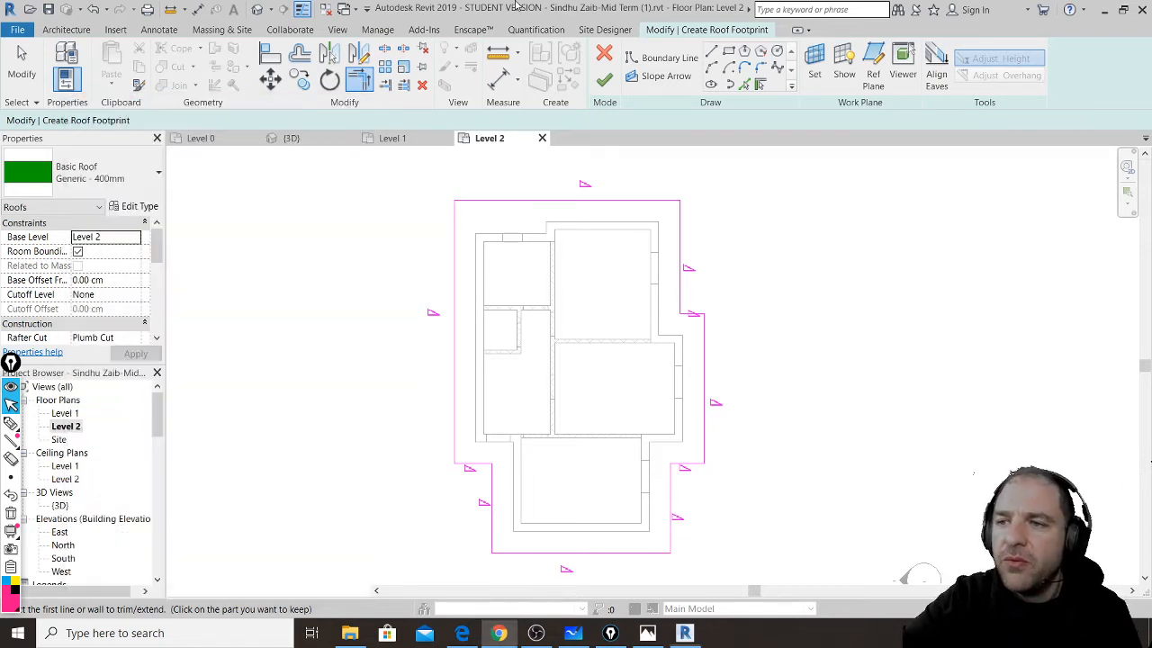
- Finish the roof footprint and attach the highlighted walls to the roof
{"action": "left_click", "coordinate": [610, 87]}
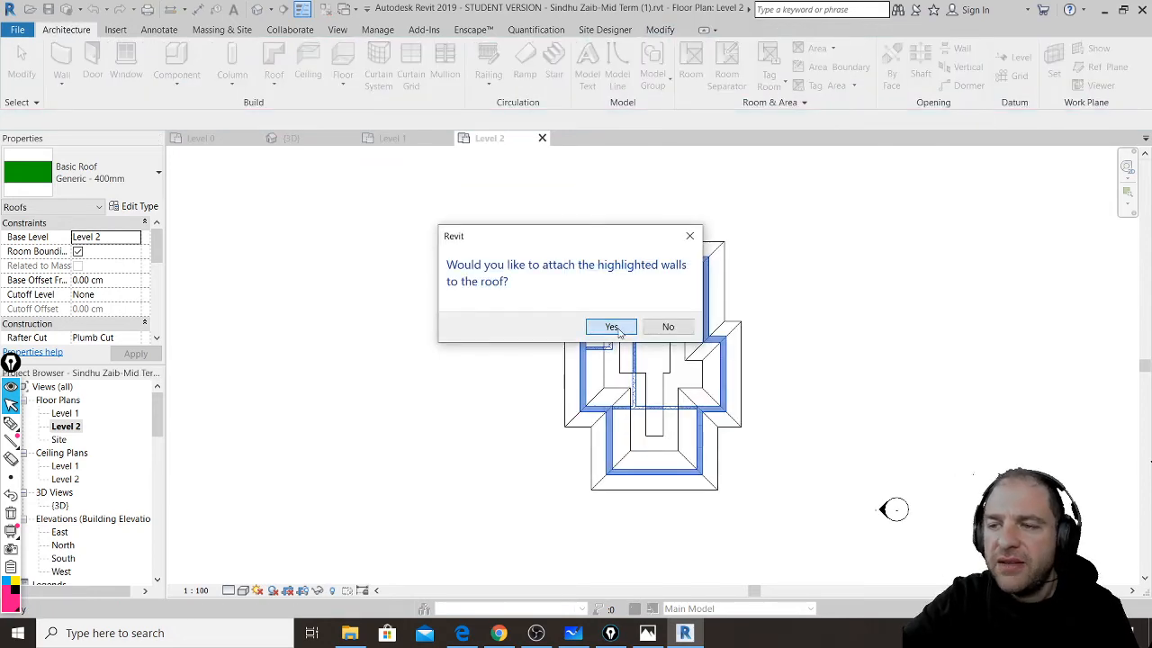
{"action": "left_click", "coordinate": [611, 327]}
{"action": "scroll", "coordinate": [829, 341], "scroll_direction": "up", "scroll_amount": 2}
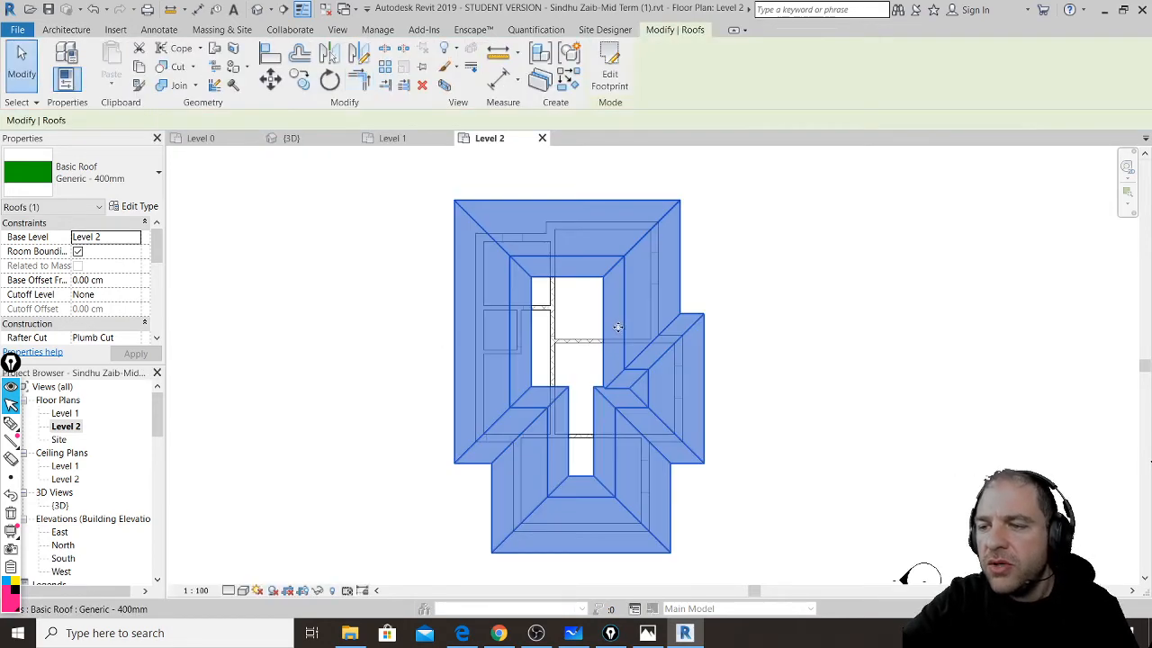
- Orbit around the hipped roof in the 3D view and select it to edit its Slope
{"action": "left_click", "coordinate": [257, 9]}
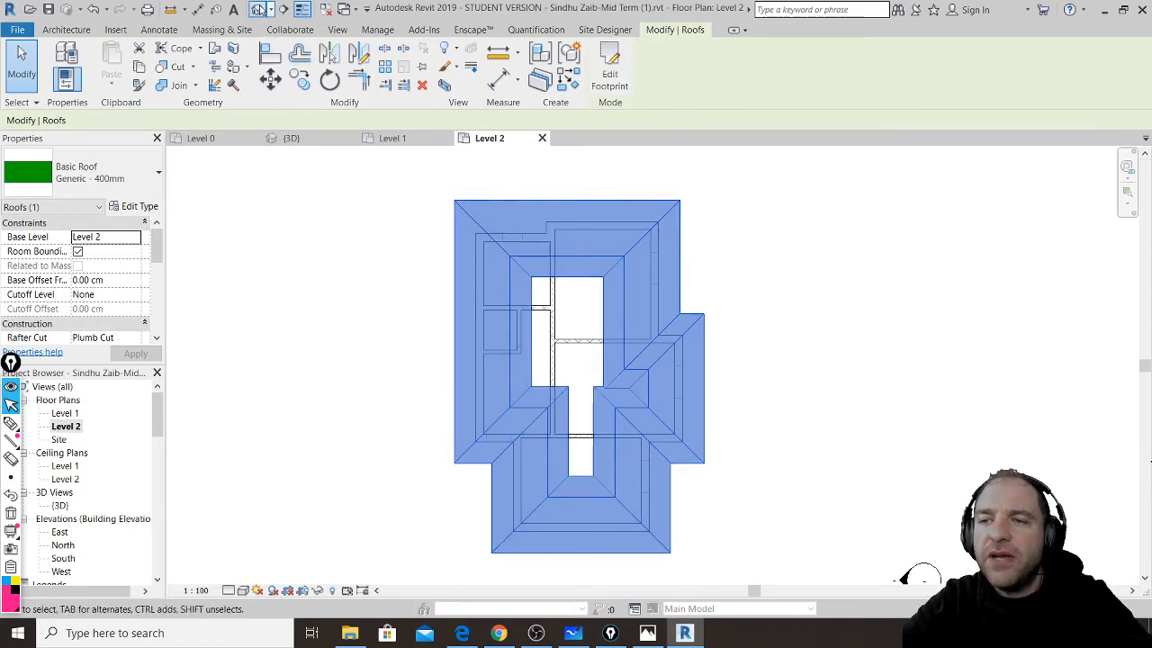
{"action": "middle_click_drag", "start_coordinate": [619, 331], "coordinate": [935, 461], "text": "shift"}
{"action": "middle_click_drag", "start_coordinate": [435, 380], "coordinate": [334, 409], "text": "shift"}
{"action": "middle_click_drag", "start_coordinate": [846, 286], "coordinate": [747, 398]}
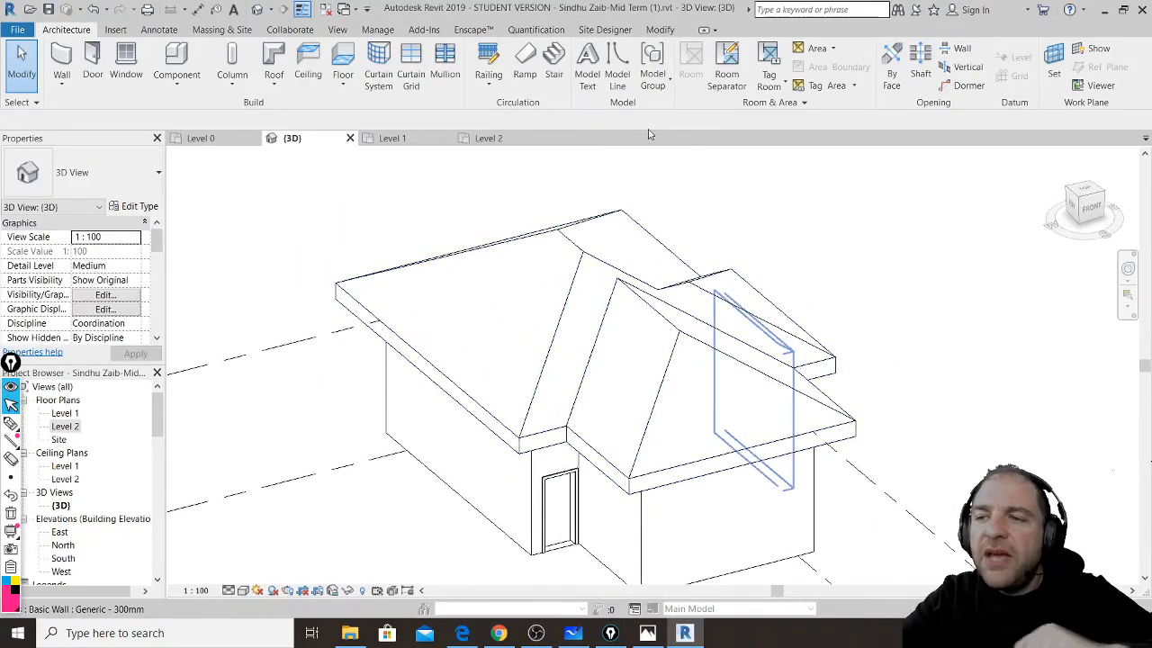
{"action": "left_click", "coordinate": [577, 250]}
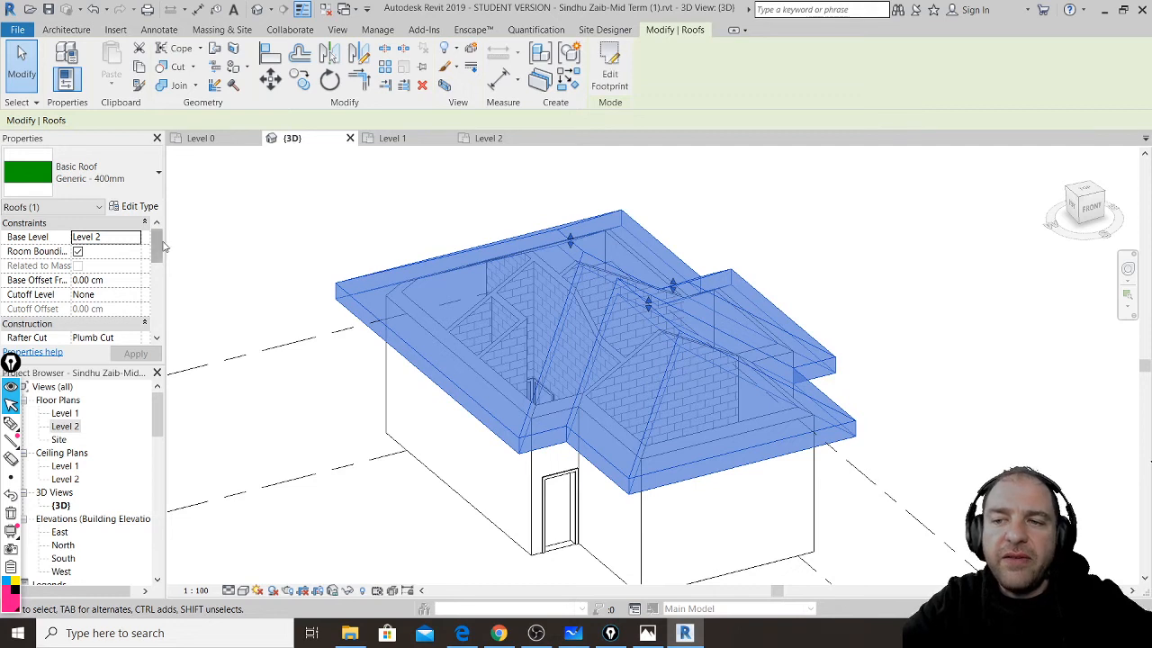
{"action": "scroll", "coordinate": [159, 241], "scroll_direction": "down", "scroll_amount": 4}
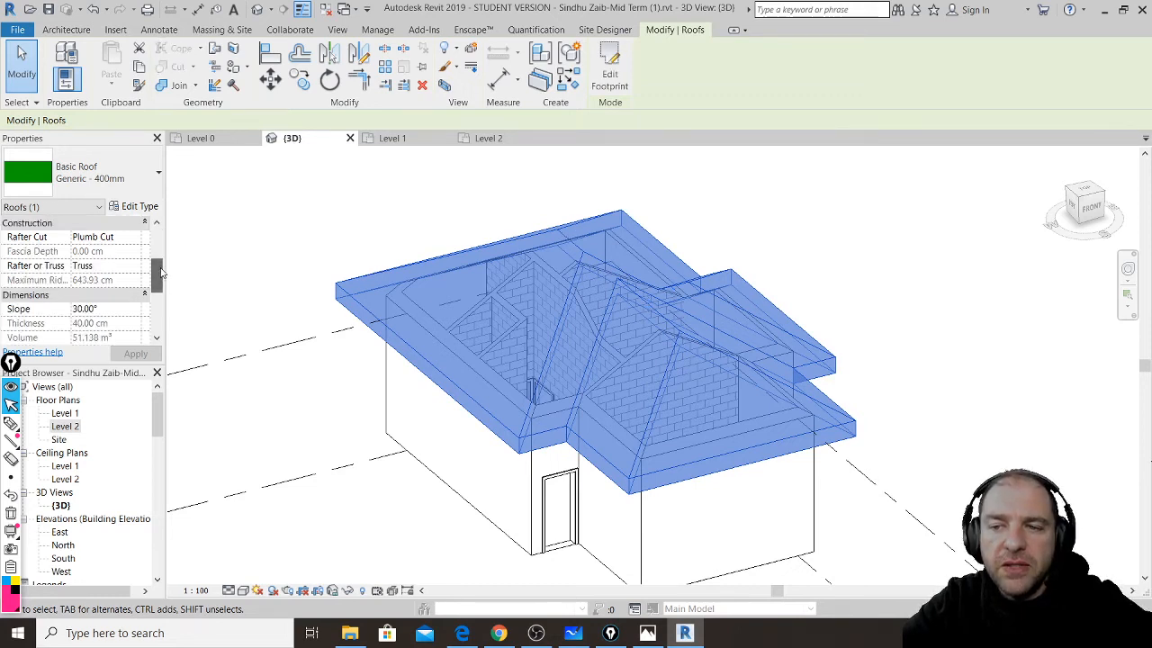
{"action": "left_click", "coordinate": [99, 308]}
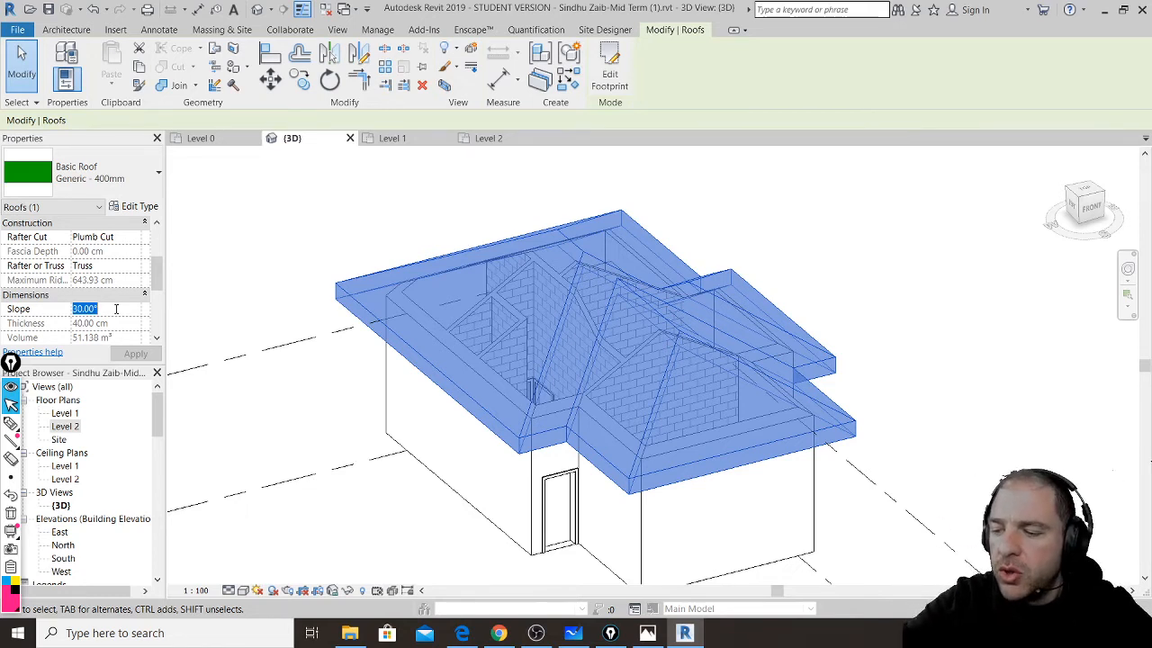
- Change the roof slope to 18° and orbit to inspect the flatter roof
{"action": "type", "text": "18"}
{"action": "key", "text": "Return"}
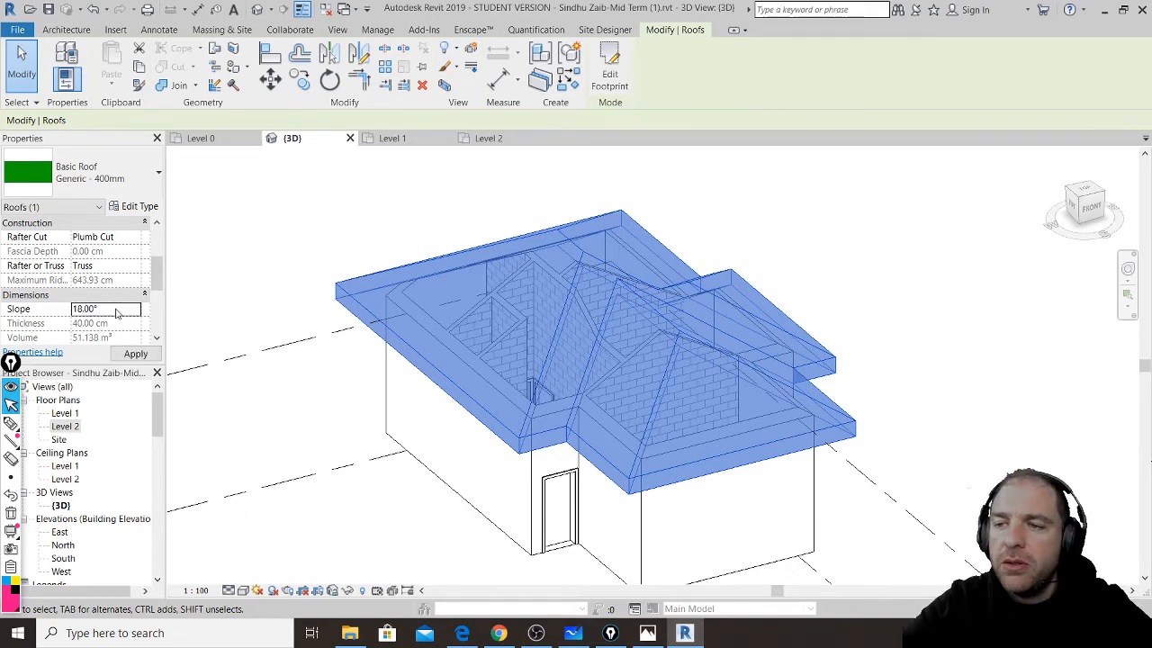
{"action": "left_click", "coordinate": [400, 227]}
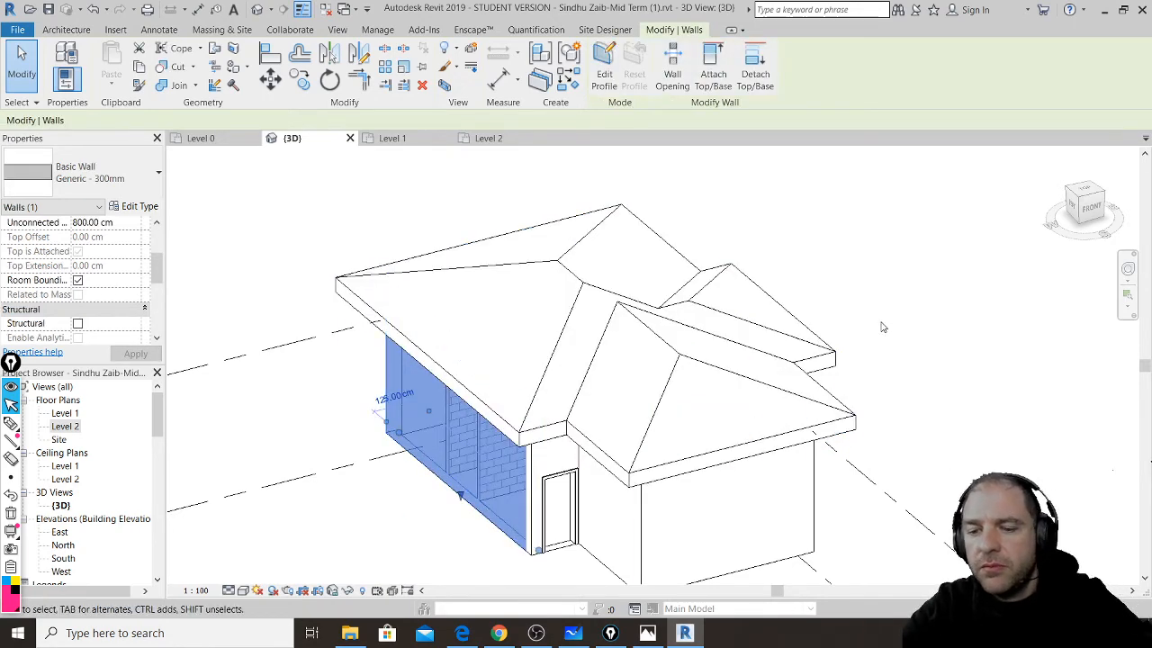
{"action": "middle_click_drag", "start_coordinate": [873, 321], "coordinate": [681, 399], "text": "shift"}
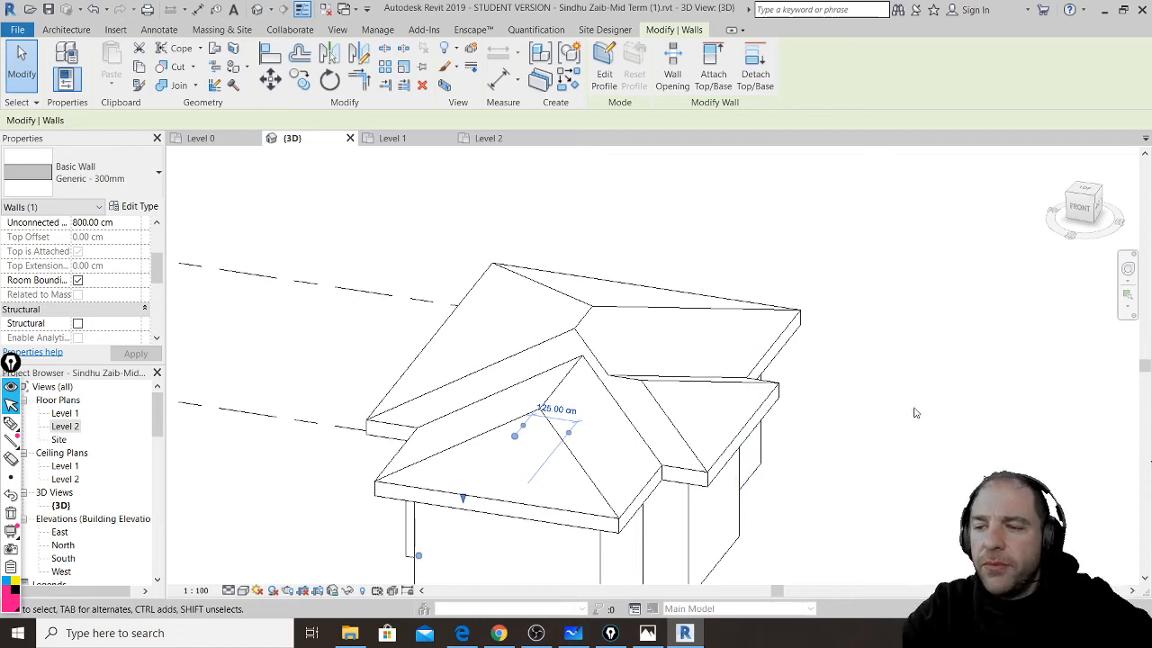
{"action": "middle_click_drag", "start_coordinate": [889, 435], "coordinate": [907, 385]}
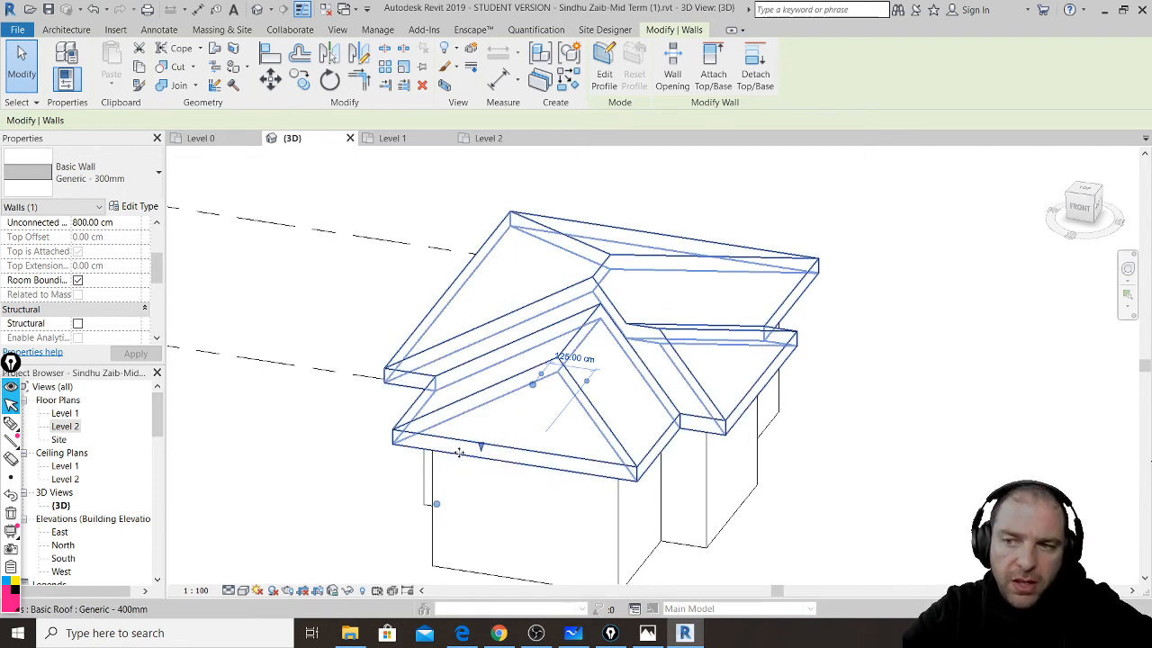
- Edit the roof footprint so the front and right edges no longer define slope
{"action": "double_click", "coordinate": [518, 454]}
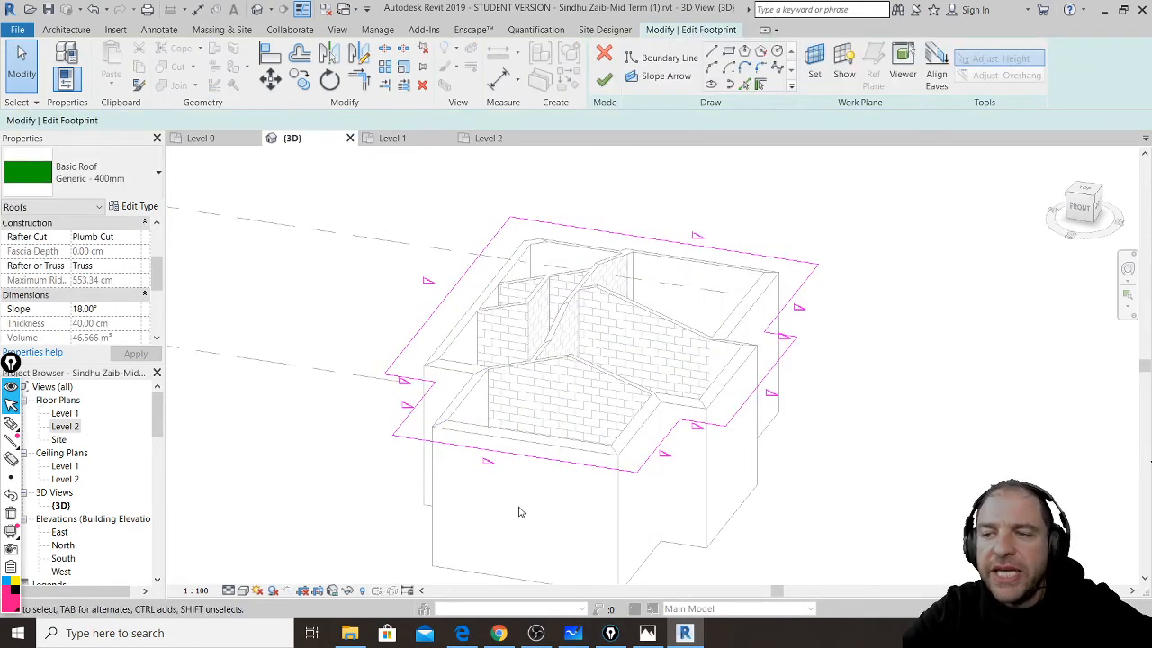
{"action": "scroll", "coordinate": [513, 520], "scroll_direction": "up", "scroll_amount": 2}
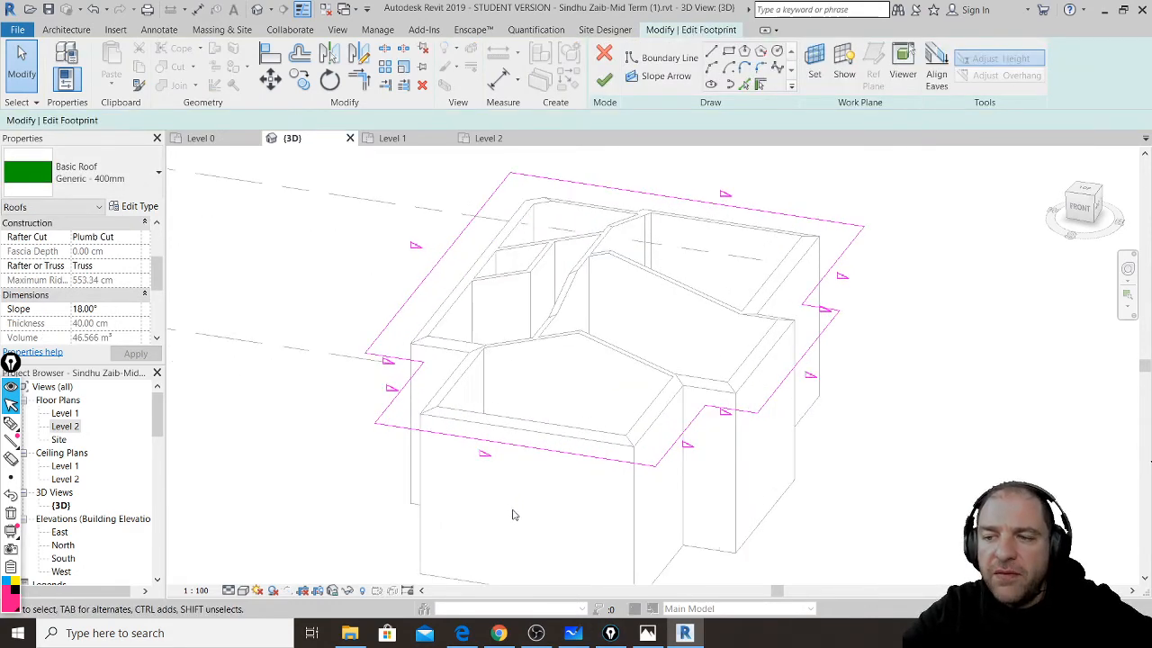
{"action": "left_click", "coordinate": [494, 450]}
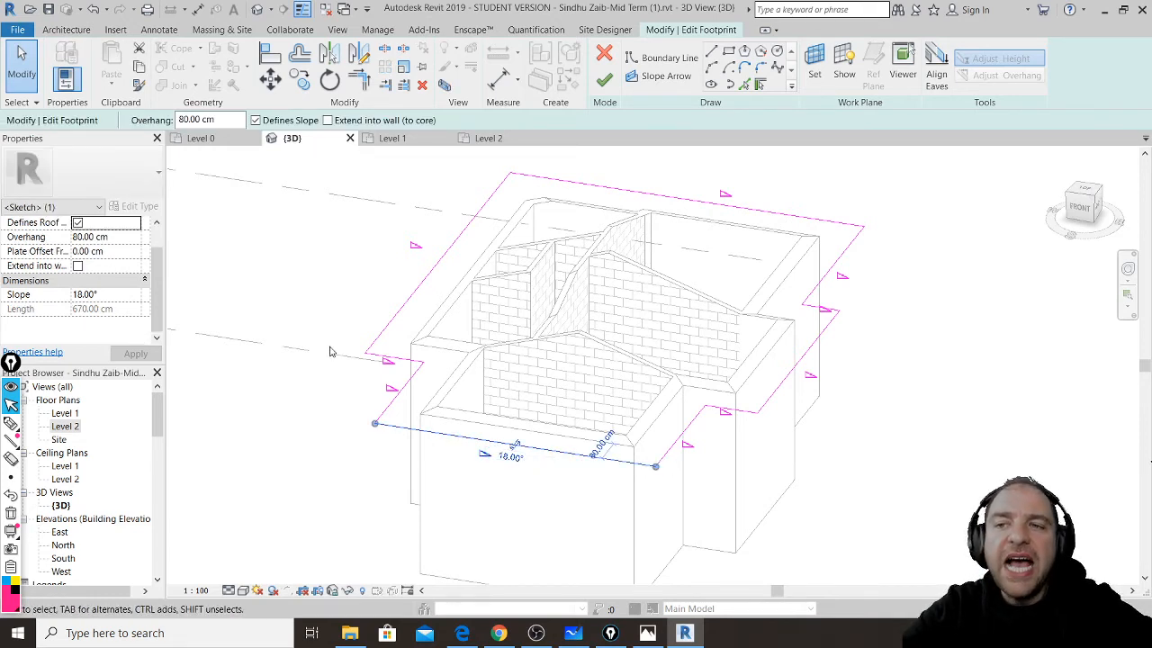
{"action": "left_click", "coordinate": [256, 120]}
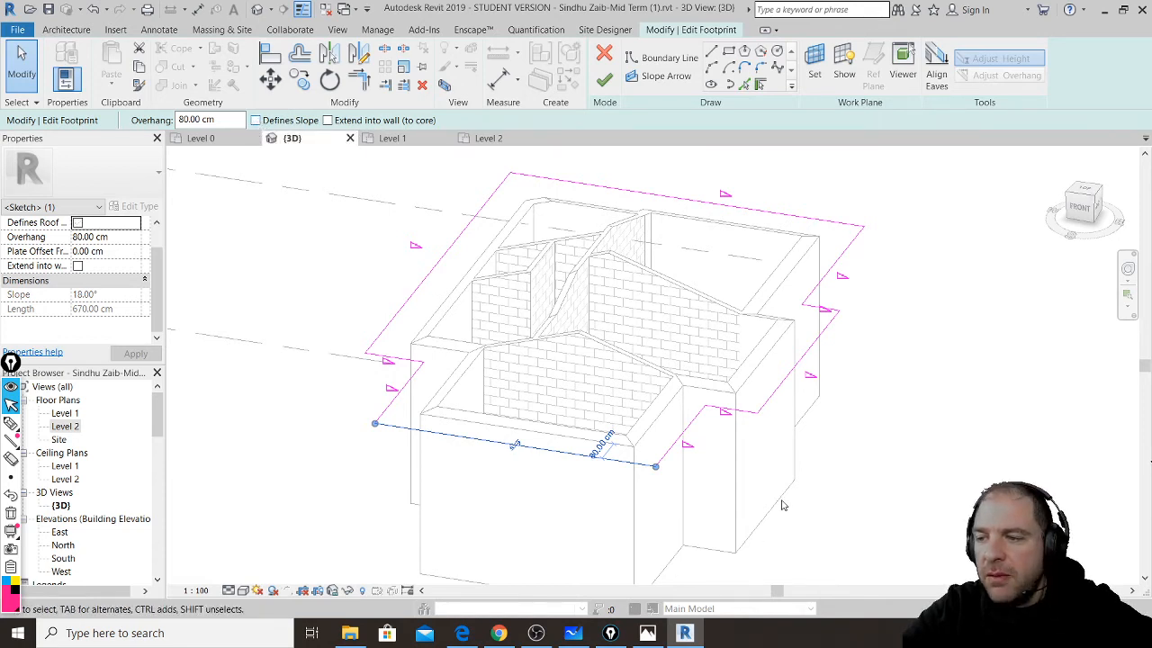
{"action": "left_click", "coordinate": [786, 388]}
{"action": "left_click", "coordinate": [257, 120]}
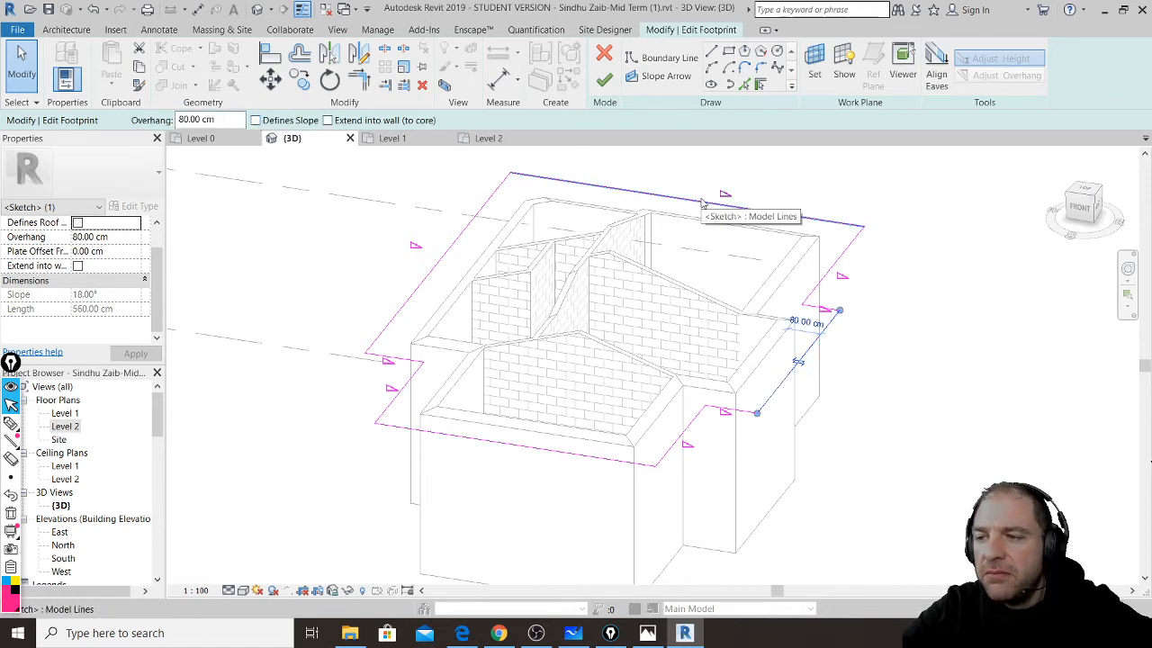
{"action": "left_click", "coordinate": [607, 82]}
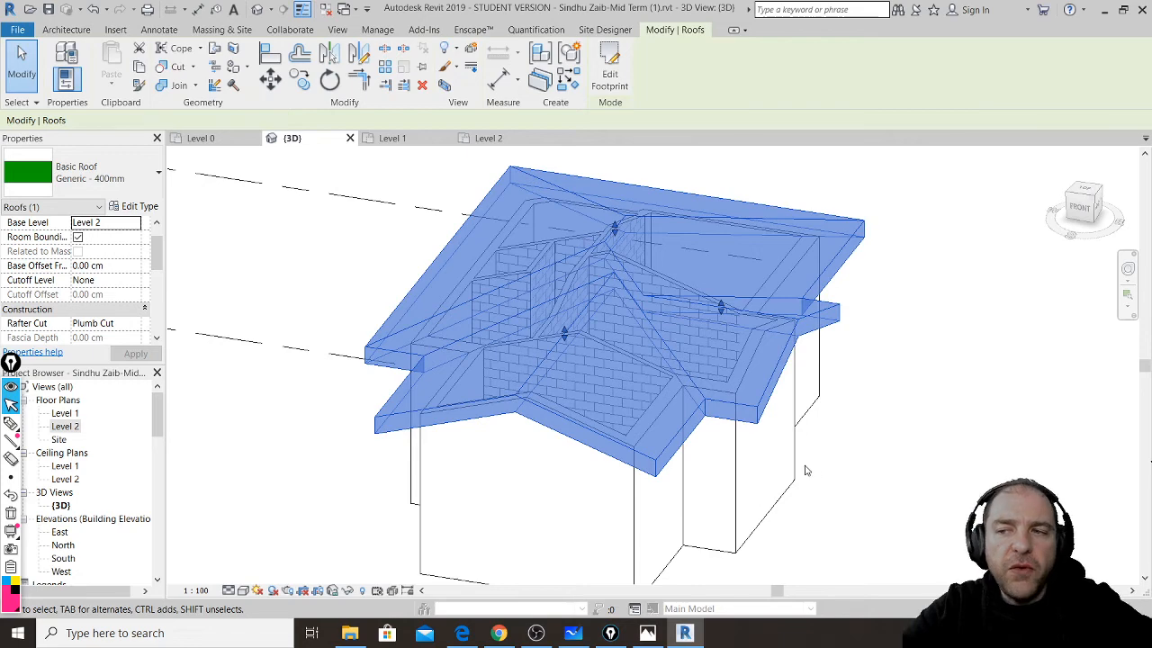
- Deselect the roof and orbit the house to check the new gable ends
{"action": "key", "text": "Escape"}
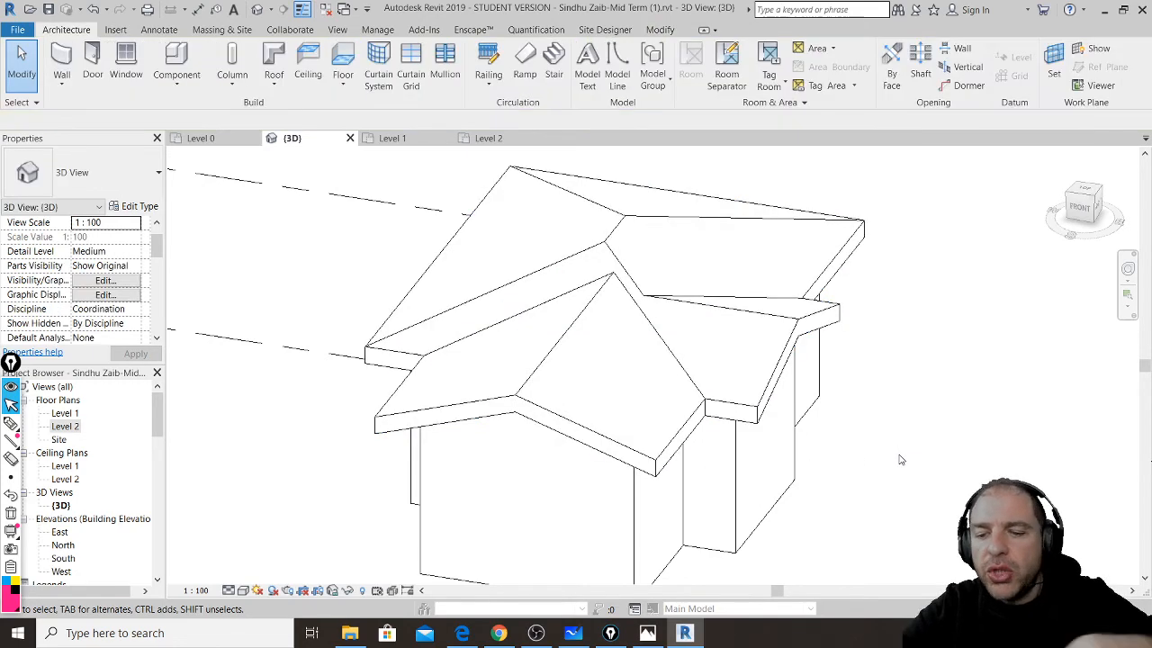
{"action": "middle_click_drag", "start_coordinate": [831, 527], "coordinate": [812, 405], "text": "shift"}
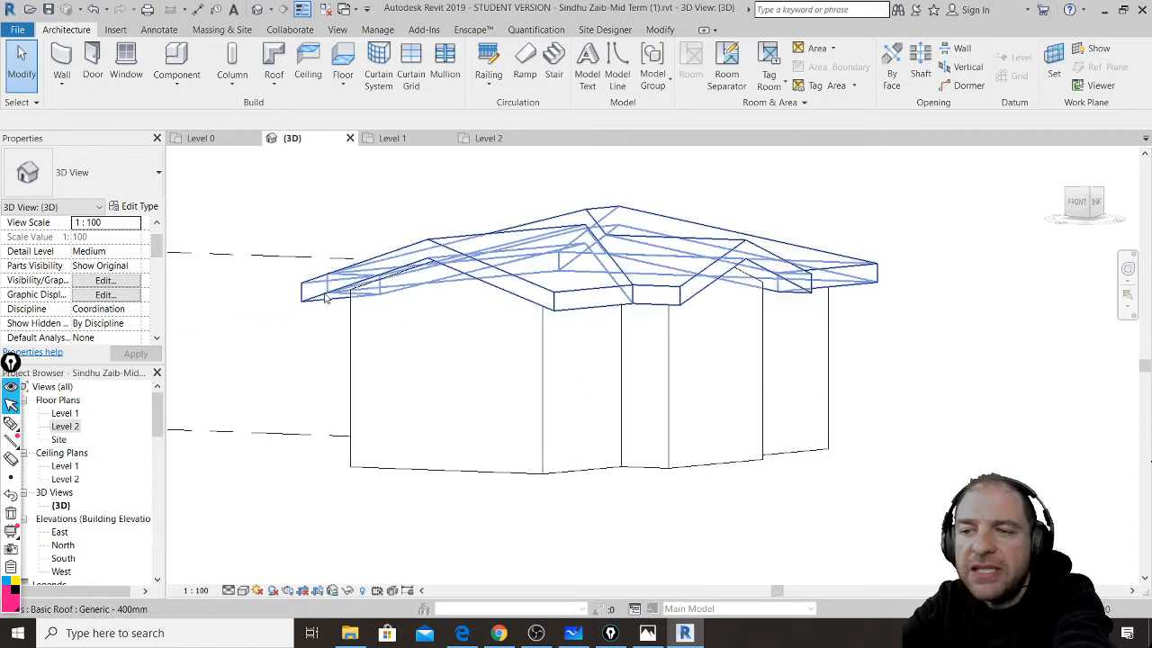
{"action": "middle_click_drag", "start_coordinate": [465, 274], "coordinate": [671, 381], "text": "shift"}
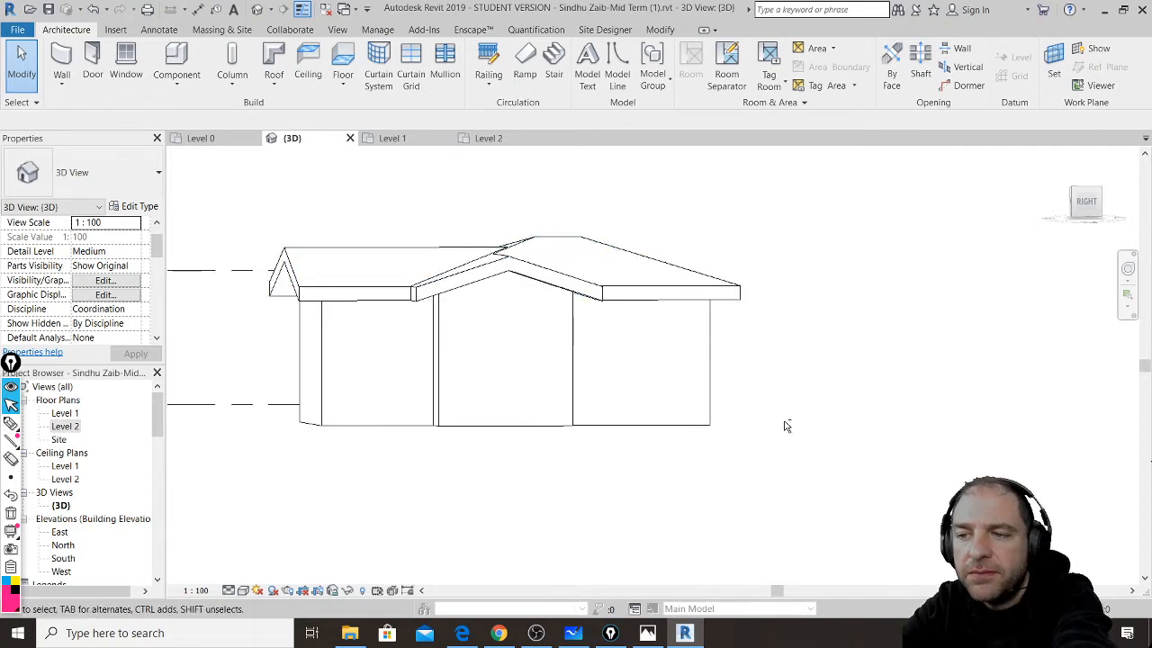
{"action": "middle_click_drag", "start_coordinate": [784, 427], "coordinate": [669, 542], "text": "shift"}
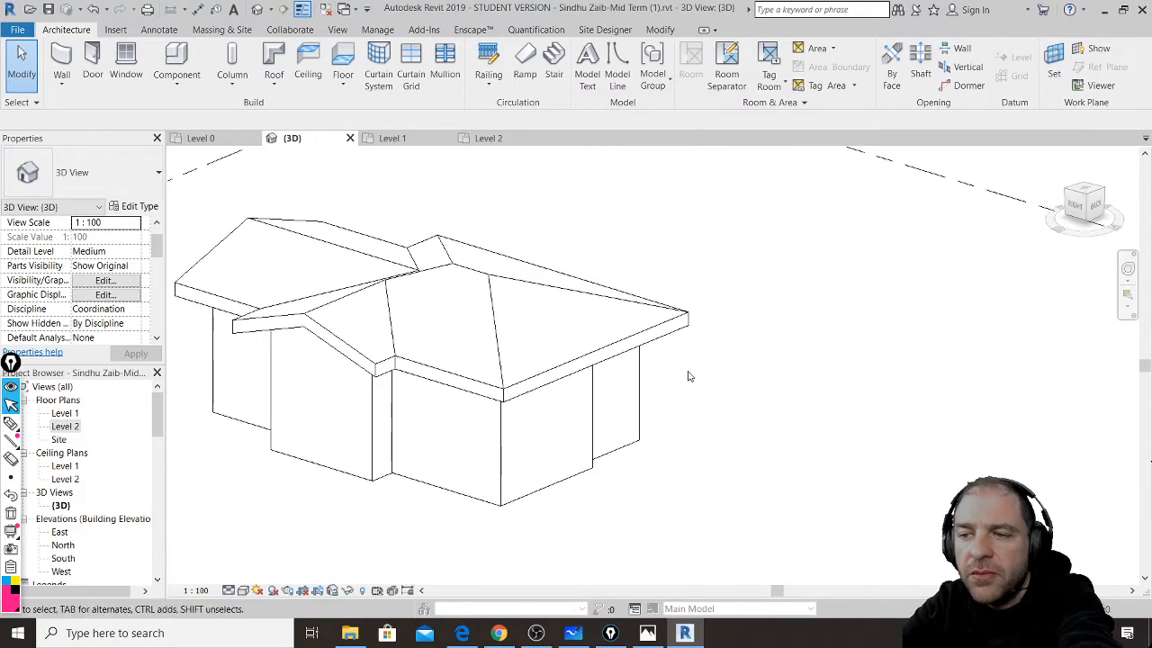
- Uncheck Defines Slope on the roof's front-right footprint edge and finish the edit
{"action": "double_click", "coordinate": [683, 333]}
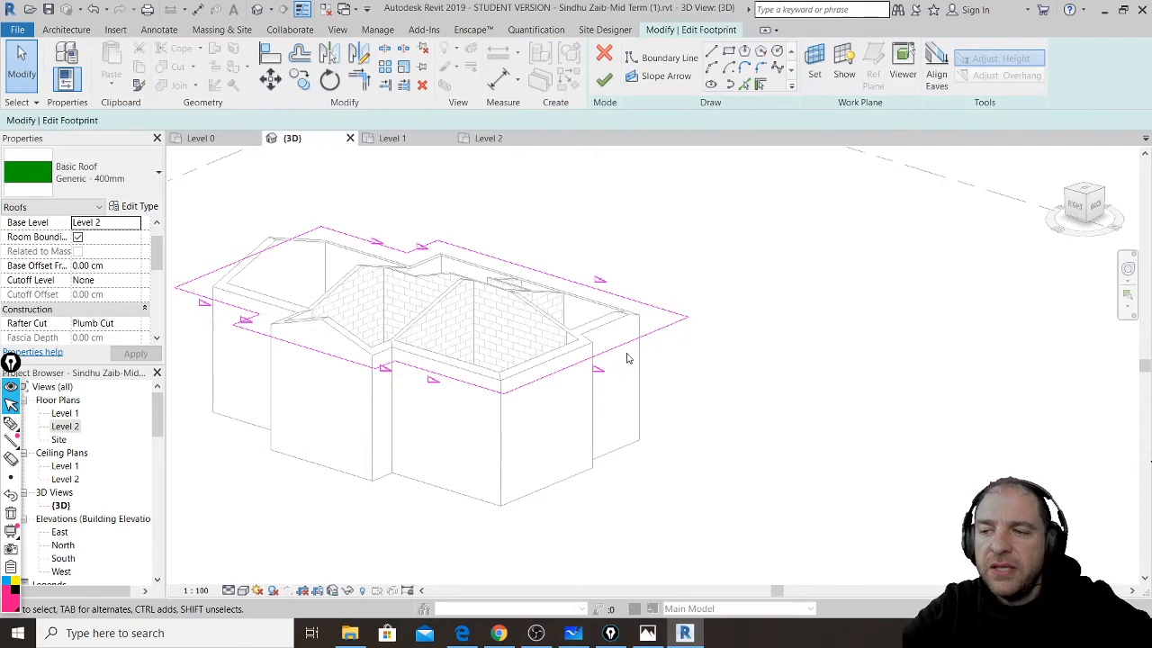
{"action": "left_click", "coordinate": [594, 355]}
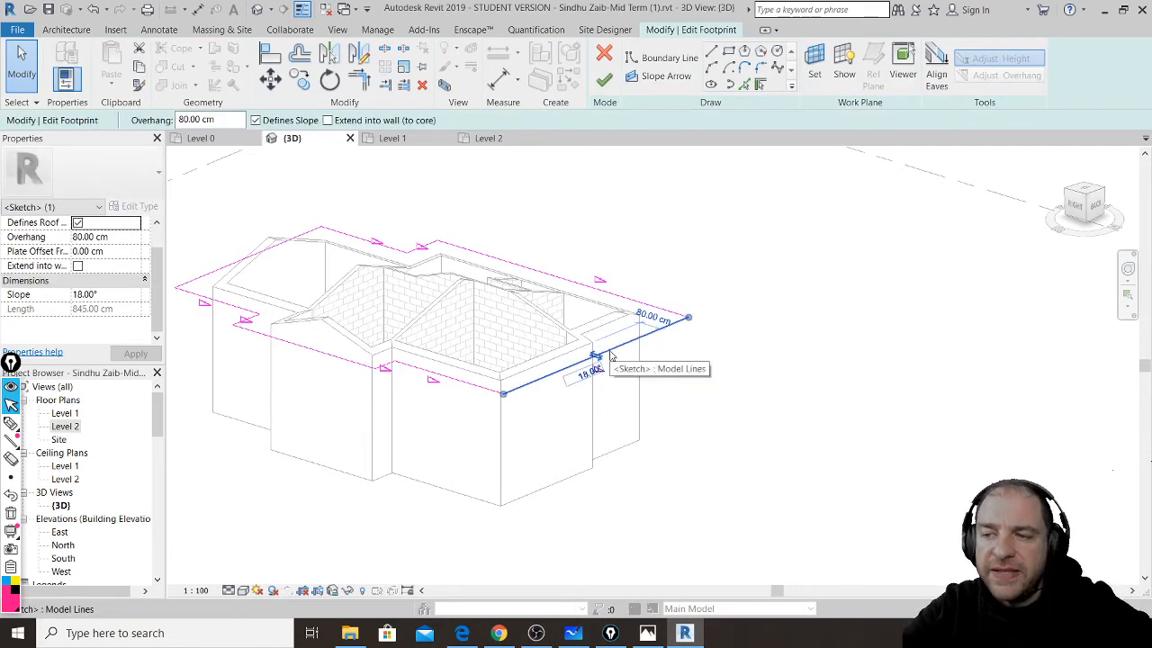
{"action": "left_click", "coordinate": [266, 122]}
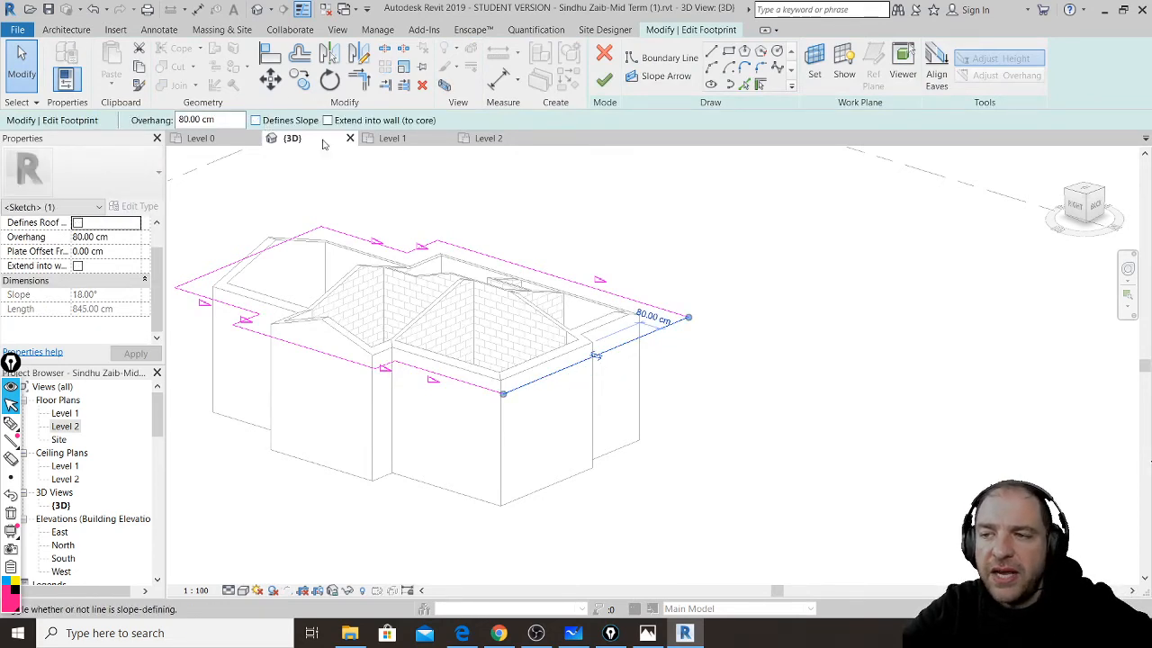
{"action": "left_click", "coordinate": [605, 82]}
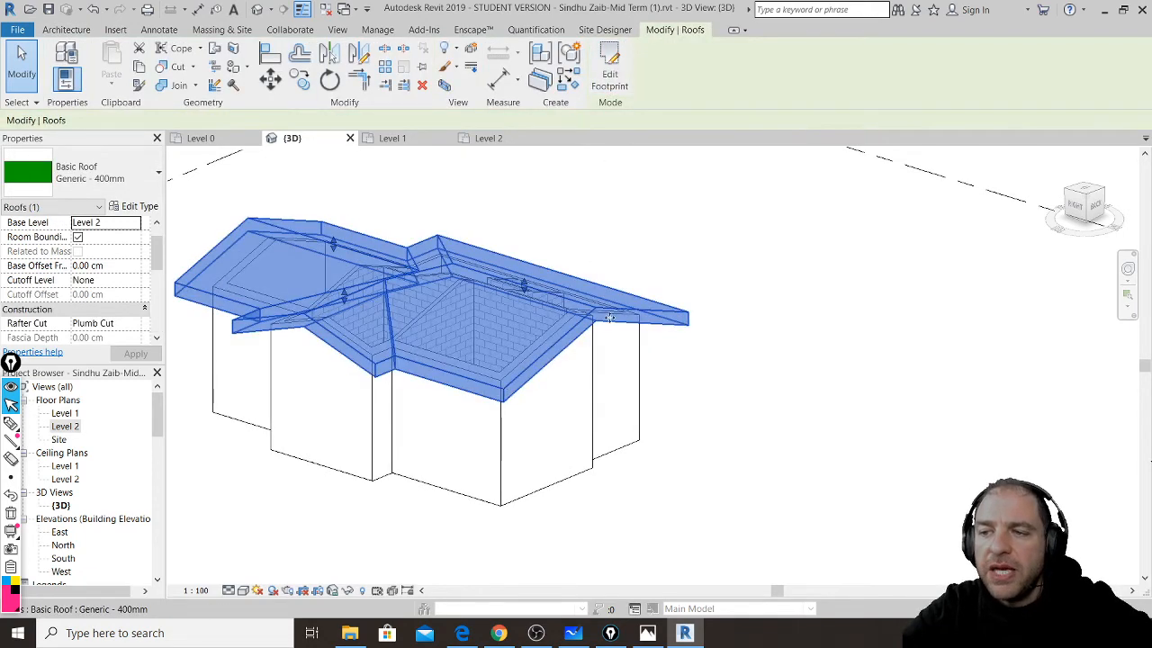
{"action": "left_click", "coordinate": [748, 396]}
{"action": "middle_click_drag", "start_coordinate": [607, 393], "coordinate": [686, 394]}
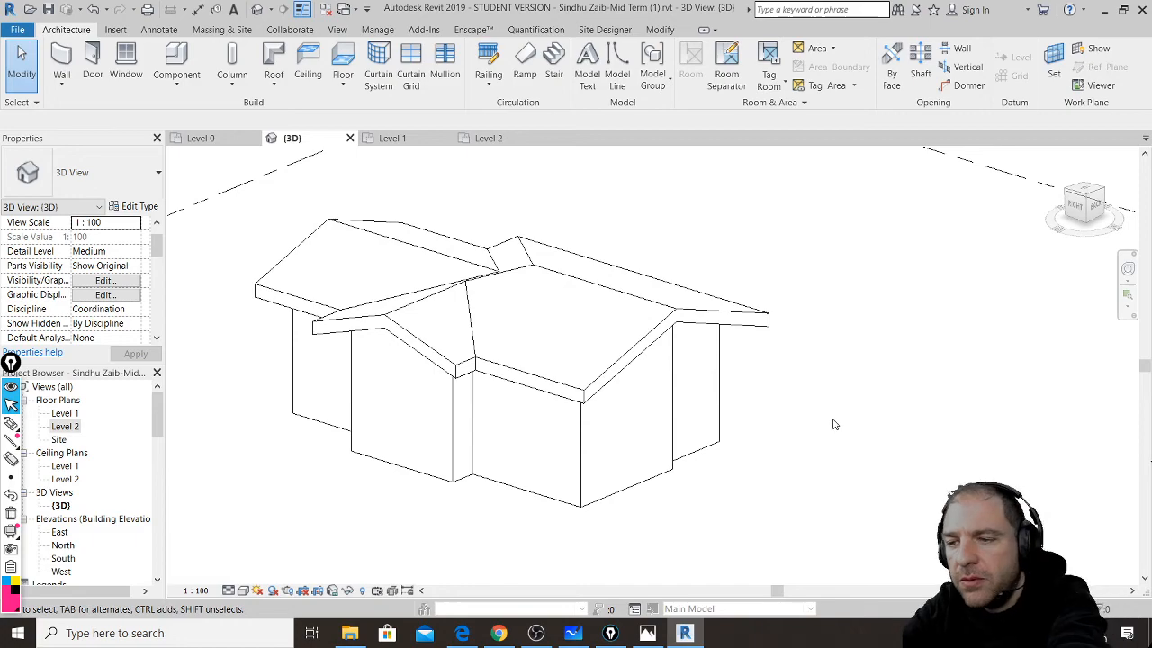
{"action": "middle_click_drag", "start_coordinate": [834, 424], "coordinate": [780, 312], "text": "shift"}
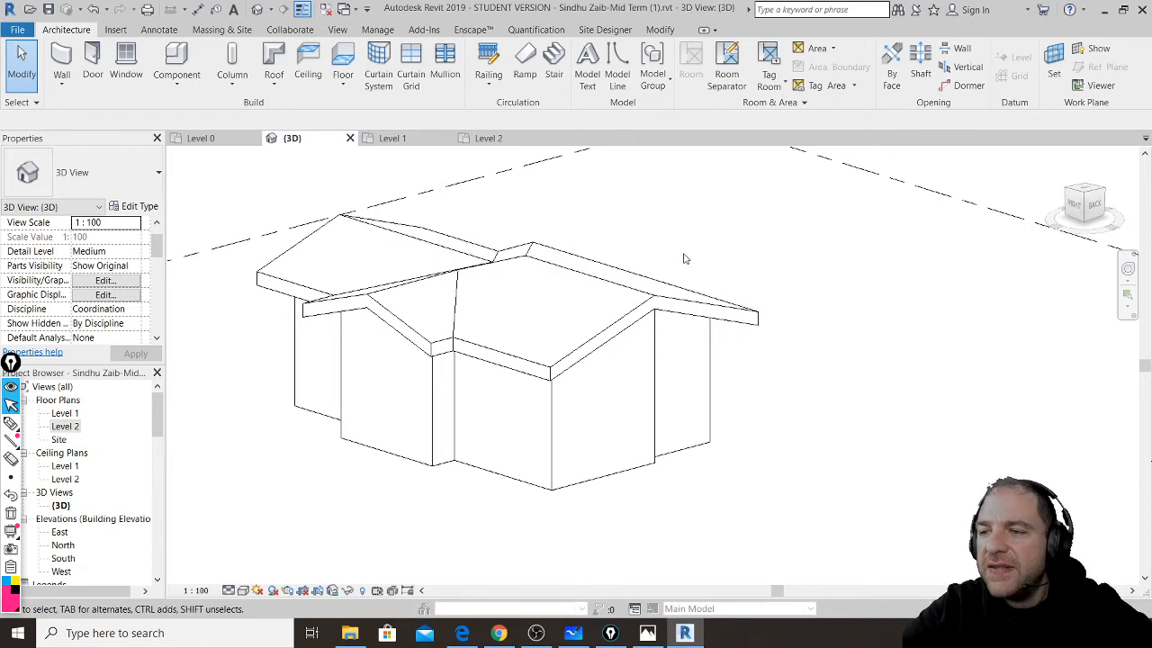
{"action": "left_click", "coordinate": [748, 312]}
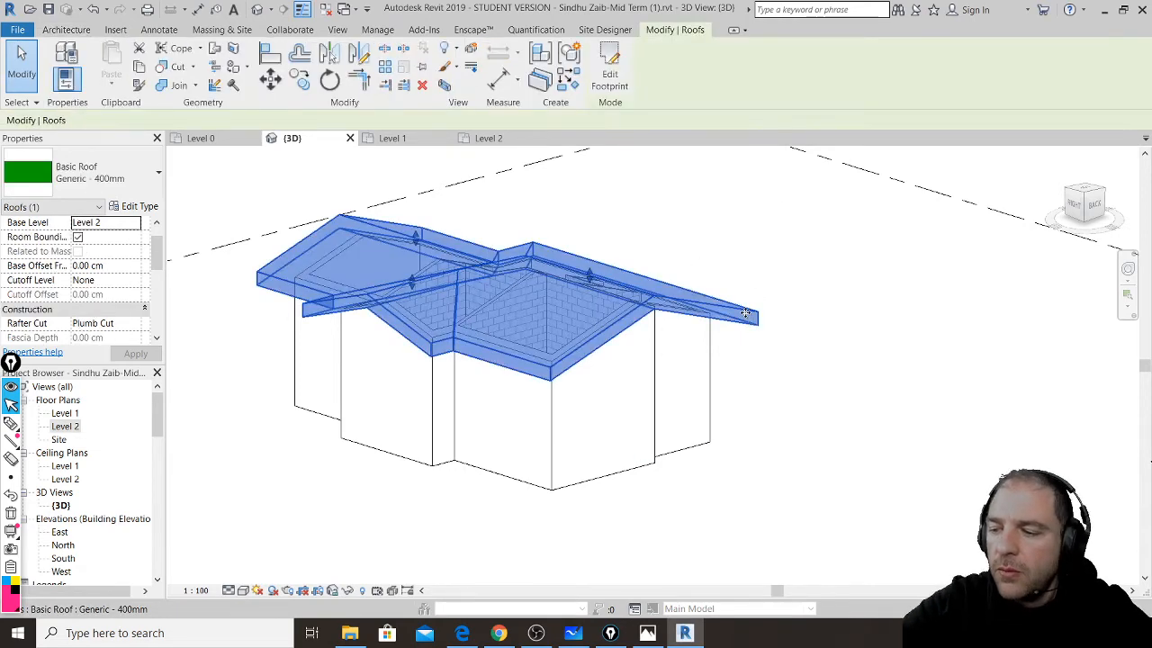
{"action": "key", "text": "Delete"}
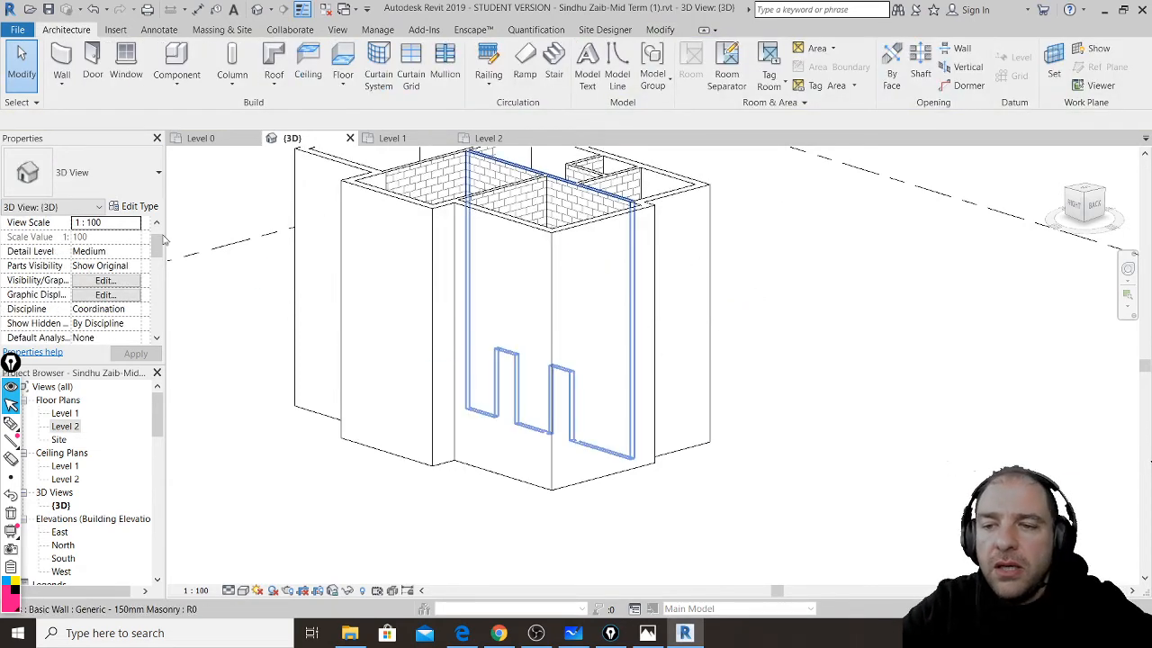
- Open the Level 2 plan and start a Generic 150mm floor boundary sketch
{"action": "double_click", "coordinate": [70, 427]}
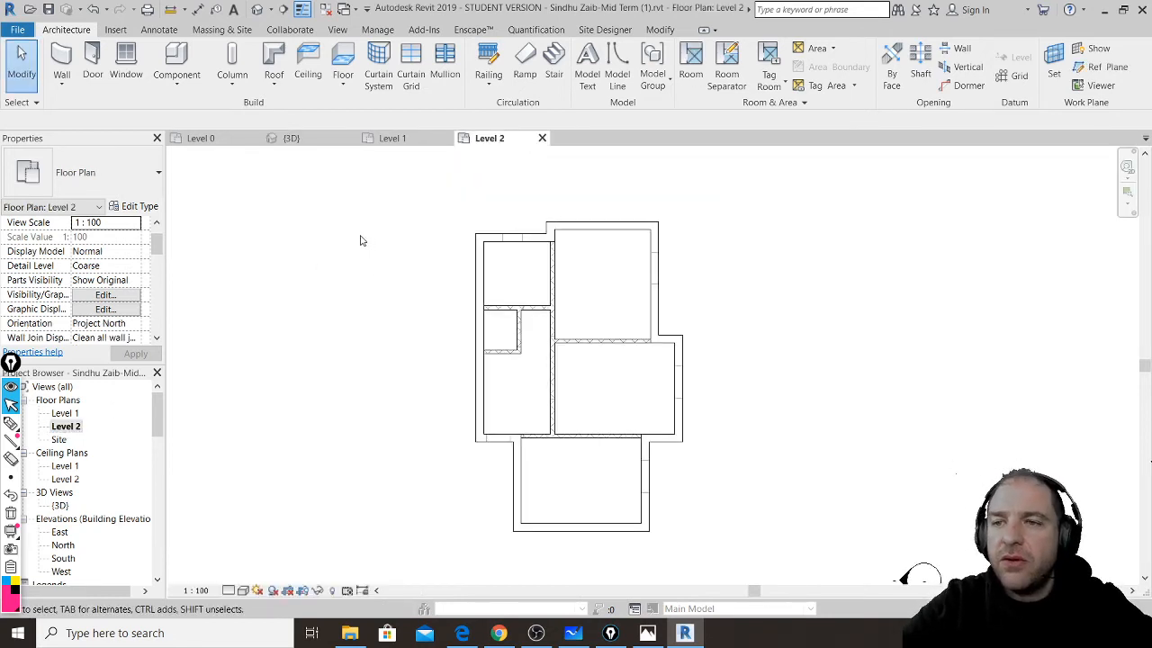
{"action": "left_click", "coordinate": [343, 56]}
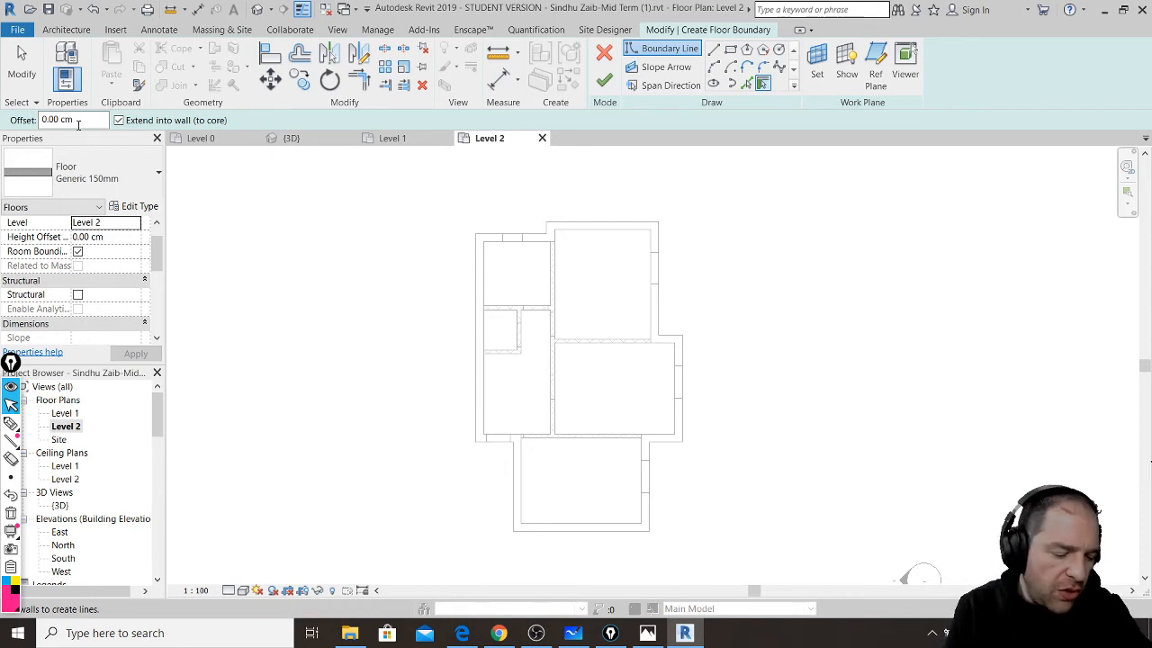
{"action": "key", "text": "ctrl+shift+3"}
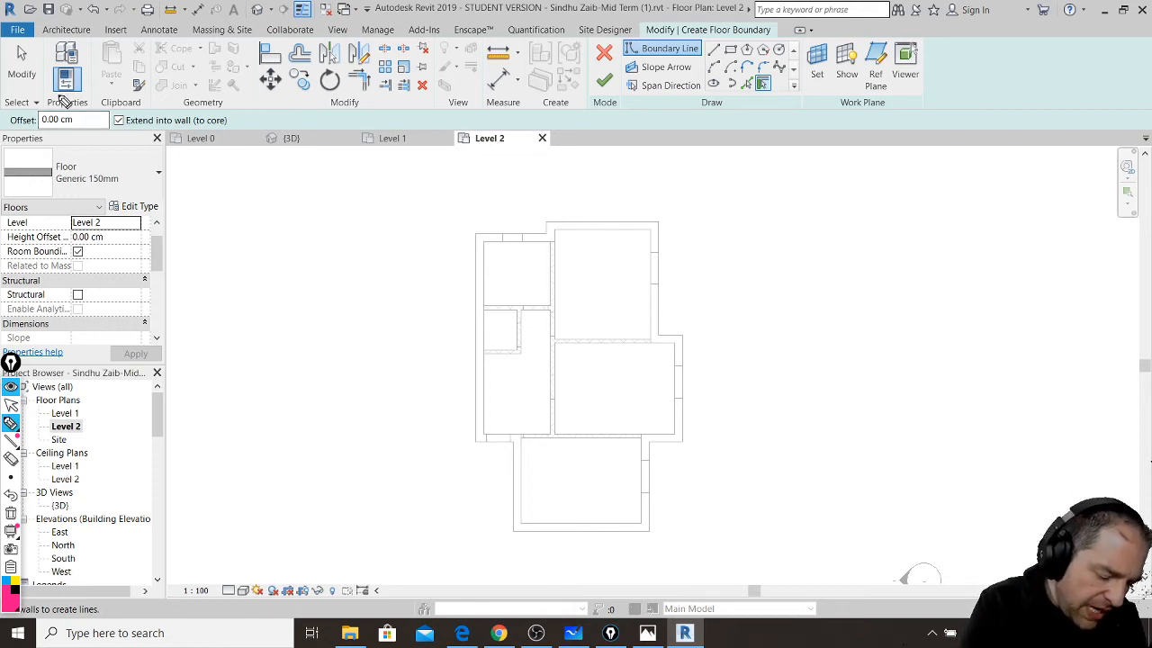
{"action": "mouse_move", "coordinate": [78, 97]}
{"action": "left_mouse_down"}
{"action": "mouse_move", "coordinate": [99, 96]}
{"action": "mouse_move", "coordinate": [3, 98]}
{"action": "mouse_move", "coordinate": [24, 94]}
{"action": "left_mouse_up"}
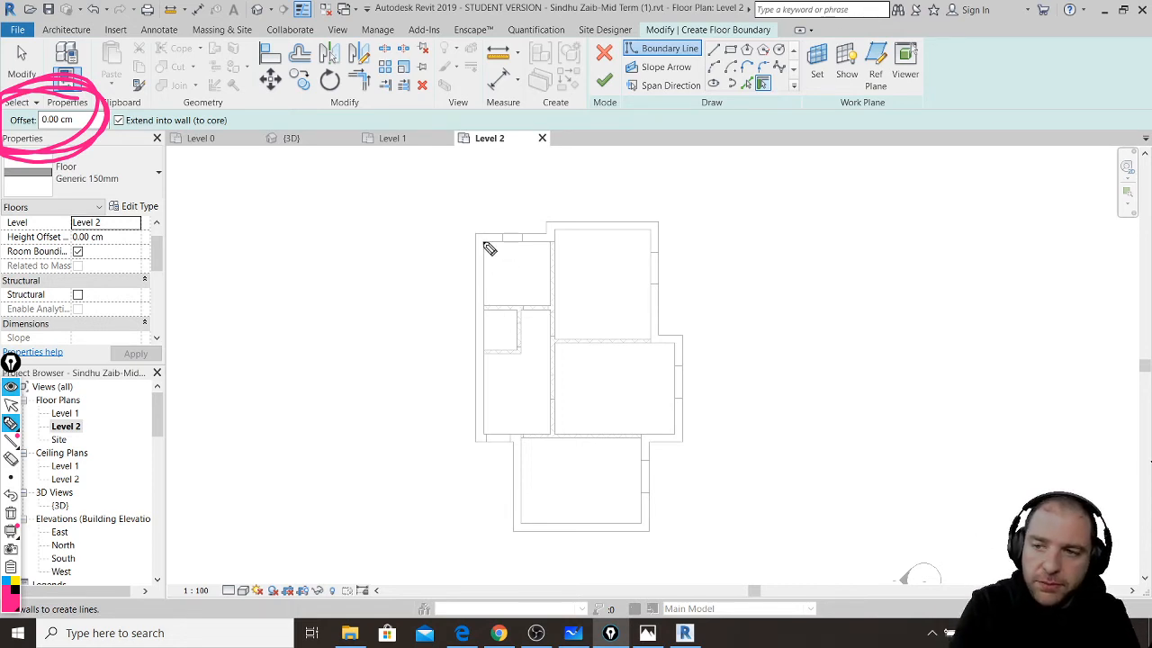
{"action": "mouse_move", "coordinate": [485, 241]}
{"action": "left_mouse_down"}
{"action": "mouse_move", "coordinate": [480, 450]}
{"action": "mouse_move", "coordinate": [481, 237]}
{"action": "mouse_move", "coordinate": [549, 241]}
{"action": "mouse_move", "coordinate": [550, 227]}
{"action": "mouse_move", "coordinate": [662, 243]}
{"action": "left_mouse_up"}
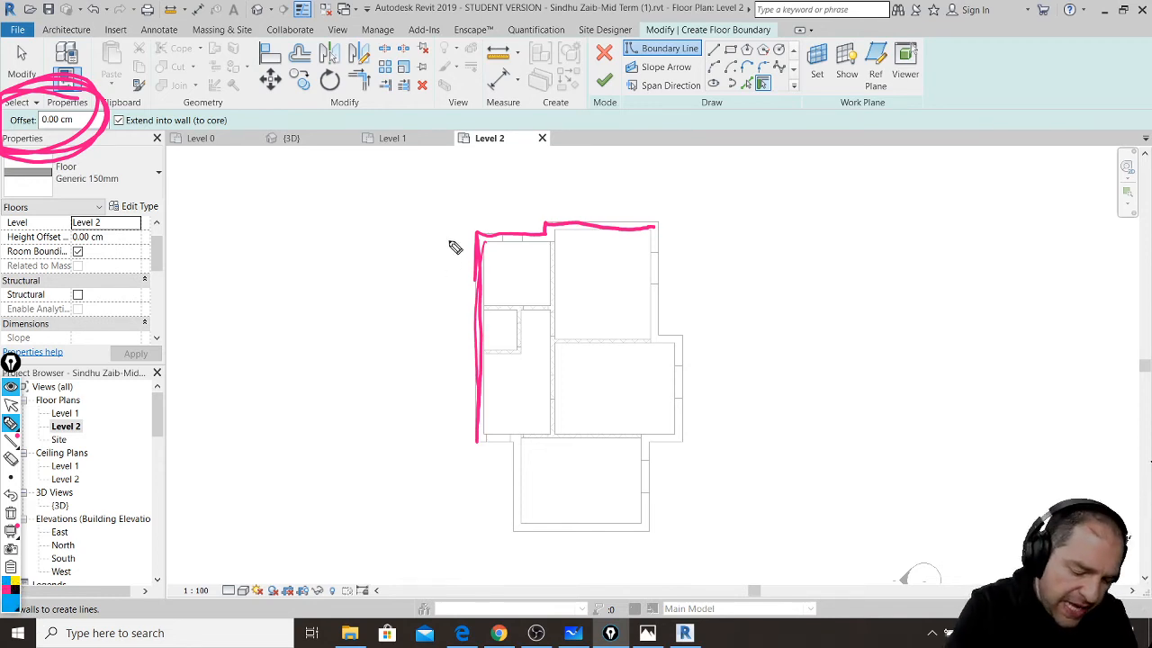
{"action": "left_click_drag", "start_coordinate": [452, 246], "coordinate": [452, 481]}
{"action": "left_click_drag", "start_coordinate": [448, 223], "coordinate": [449, 296]}
{"action": "mouse_move", "coordinate": [443, 221]}
{"action": "left_mouse_down"}
{"action": "mouse_move", "coordinate": [518, 219]}
{"action": "mouse_move", "coordinate": [534, 195]}
{"action": "mouse_move", "coordinate": [680, 208]}
{"action": "mouse_move", "coordinate": [689, 315]}
{"action": "mouse_move", "coordinate": [709, 315]}
{"action": "mouse_move", "coordinate": [723, 334]}
{"action": "mouse_move", "coordinate": [725, 423]}
{"action": "mouse_move", "coordinate": [689, 550]}
{"action": "mouse_move", "coordinate": [494, 548]}
{"action": "mouse_move", "coordinate": [500, 509]}
{"action": "mouse_move", "coordinate": [471, 474]}
{"action": "mouse_move", "coordinate": [448, 471]}
{"action": "left_mouse_up"}
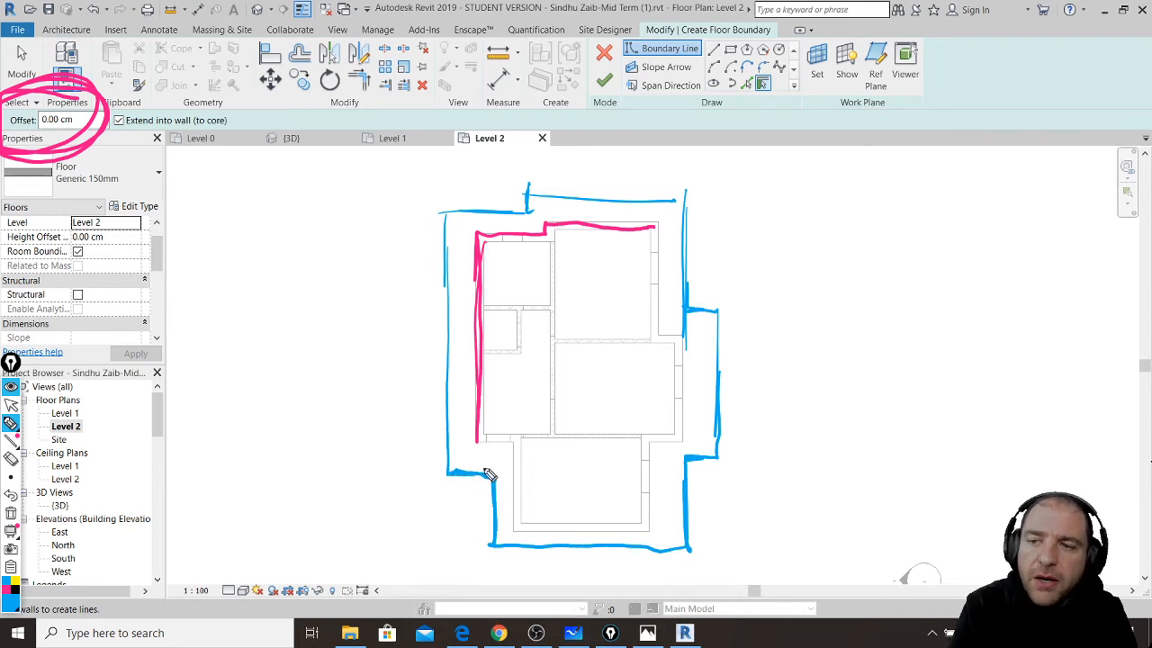
{"action": "mouse_move", "coordinate": [584, 203]}
{"action": "left_mouse_down"}
{"action": "mouse_move", "coordinate": [571, 230]}
{"action": "mouse_move", "coordinate": [589, 196]}
{"action": "left_mouse_up"}
{"action": "left_click_drag", "start_coordinate": [436, 371], "coordinate": [484, 382]}
{"action": "mouse_move", "coordinate": [479, 386]}
{"action": "left_mouse_down"}
{"action": "mouse_move", "coordinate": [494, 370]}
{"action": "mouse_move", "coordinate": [438, 386]}
{"action": "left_mouse_up"}
{"action": "left_click_drag", "start_coordinate": [578, 516], "coordinate": [562, 555]}
{"action": "left_click_drag", "start_coordinate": [589, 523], "coordinate": [565, 540]}
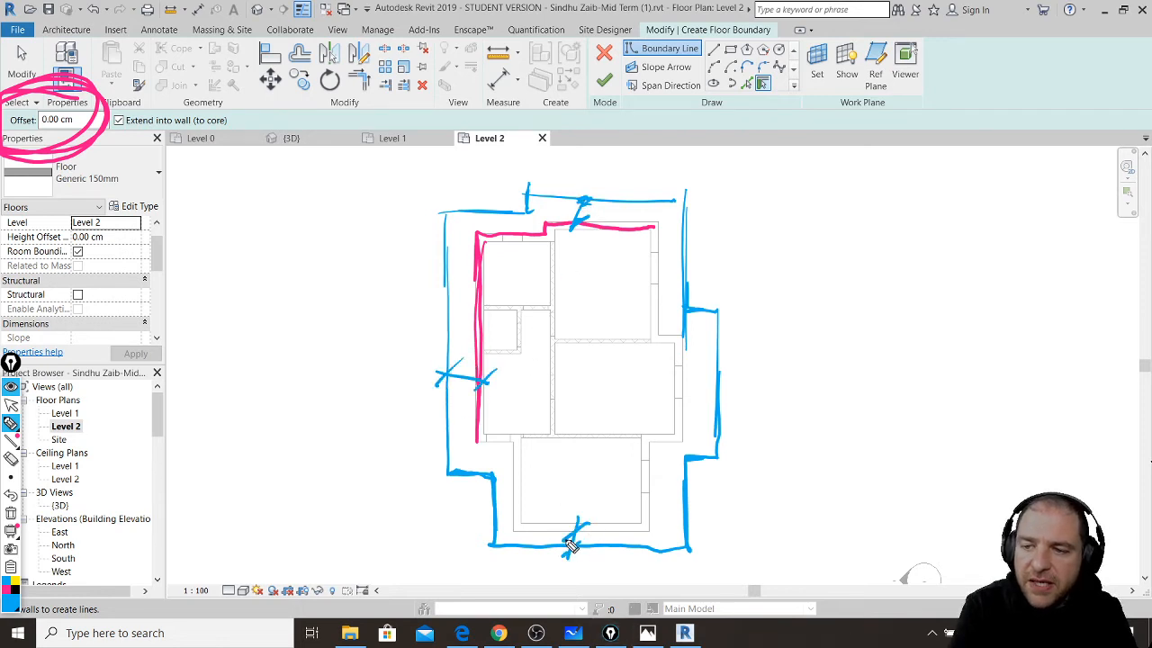
{"action": "left_click_drag", "start_coordinate": [341, 355], "coordinate": [351, 369]}
{"action": "mouse_move", "coordinate": [400, 405]}
{"action": "left_mouse_down"}
{"action": "mouse_move", "coordinate": [468, 436]}
{"action": "mouse_move", "coordinate": [259, 245]}
{"action": "mouse_move", "coordinate": [108, 155]}
{"action": "mouse_move", "coordinate": [94, 174]}
{"action": "left_mouse_up"}
{"action": "left_click_drag", "start_coordinate": [97, 145], "coordinate": [126, 148]}
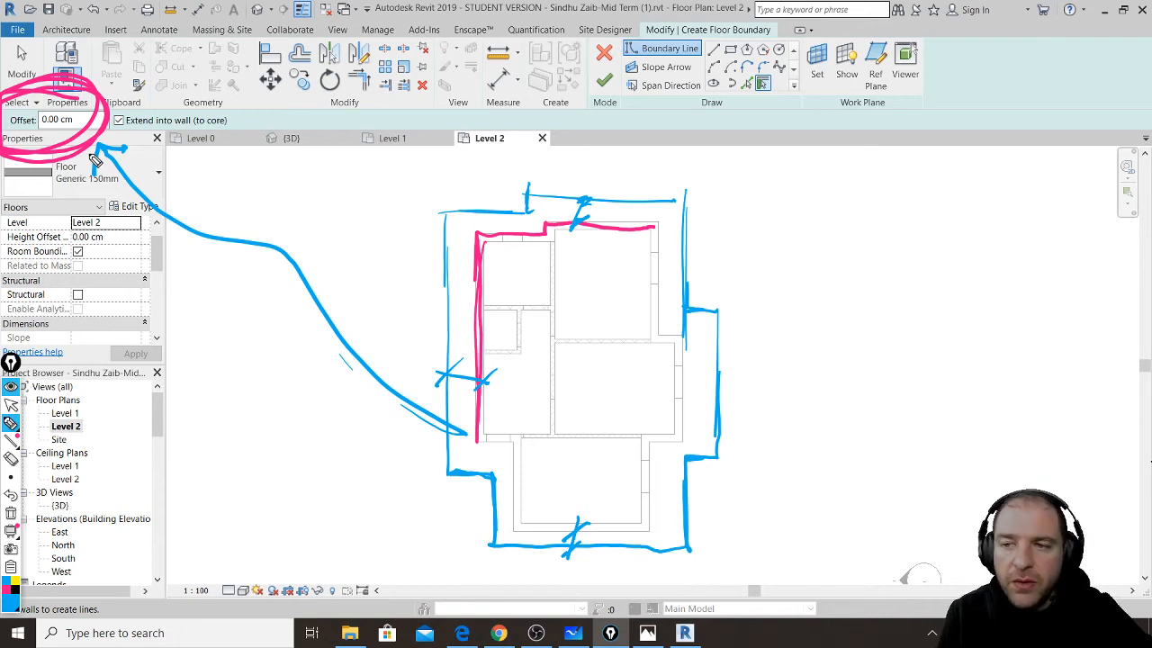
{"action": "key", "text": "ctrl+shift+7"}
{"action": "key", "text": "ctrl+shift+1"}
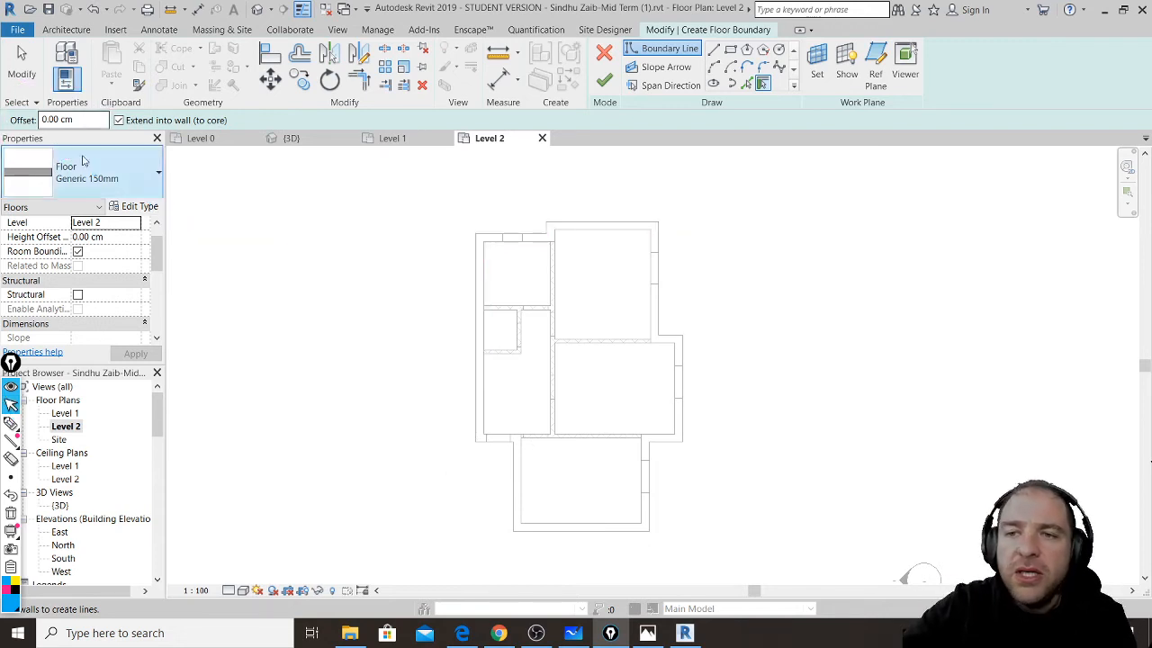
- Set the floor boundary offset to 80 cm and pick the left and top exterior walls
{"action": "left_click", "coordinate": [81, 119]}
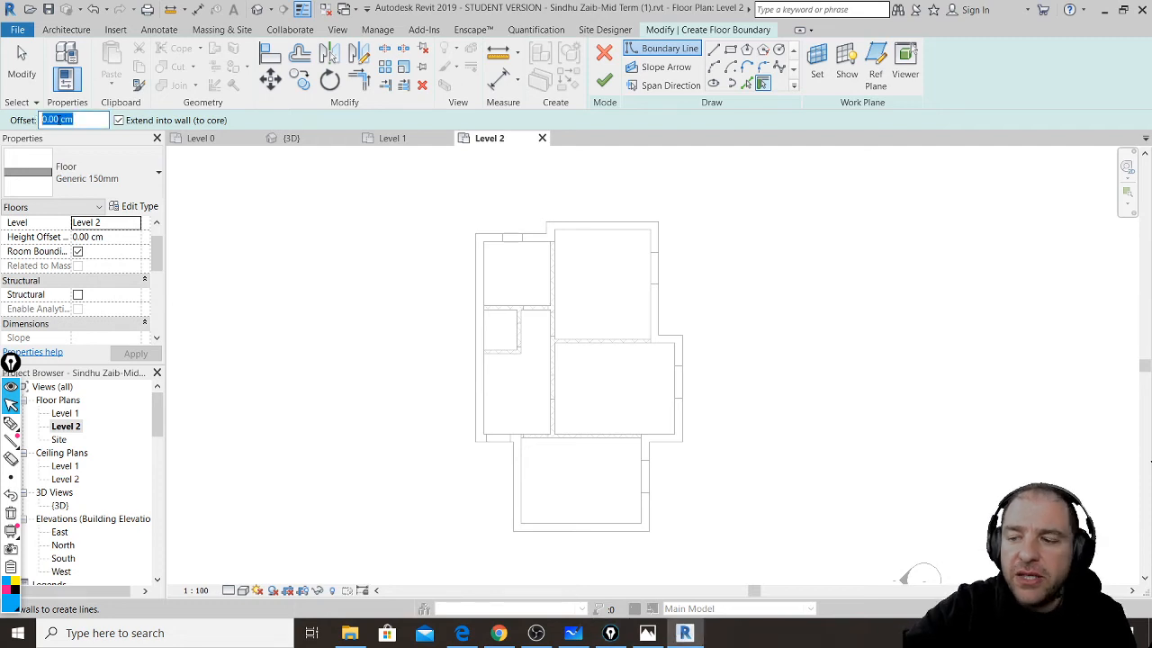
{"action": "type", "text": "80"}
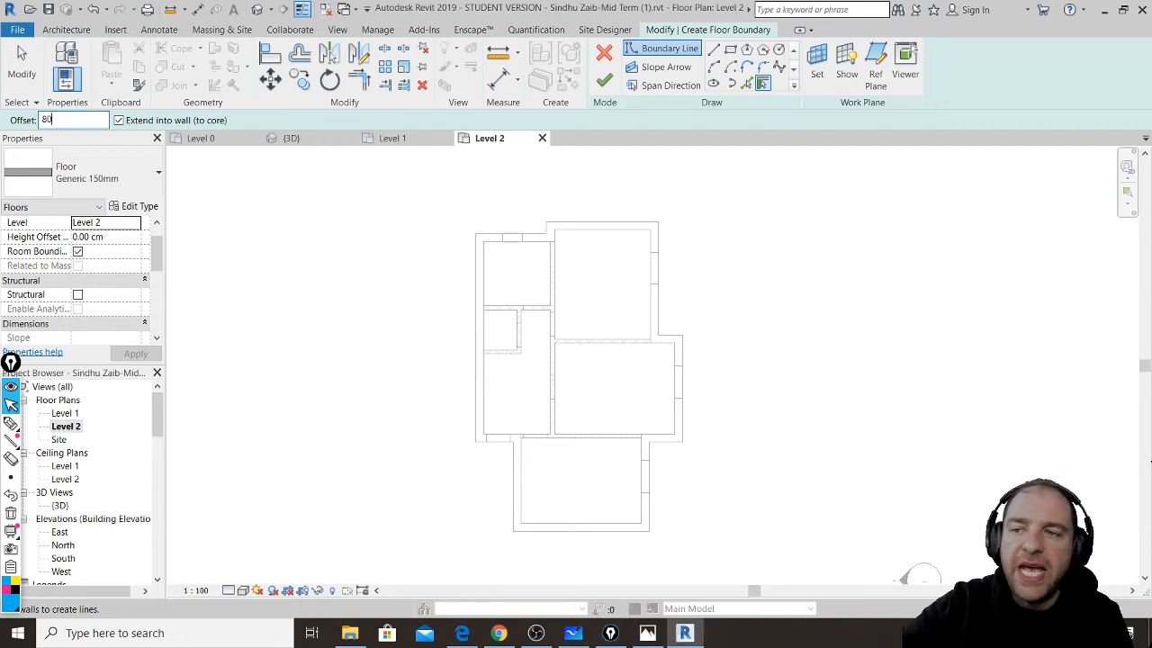
{"action": "key", "text": "Return"}
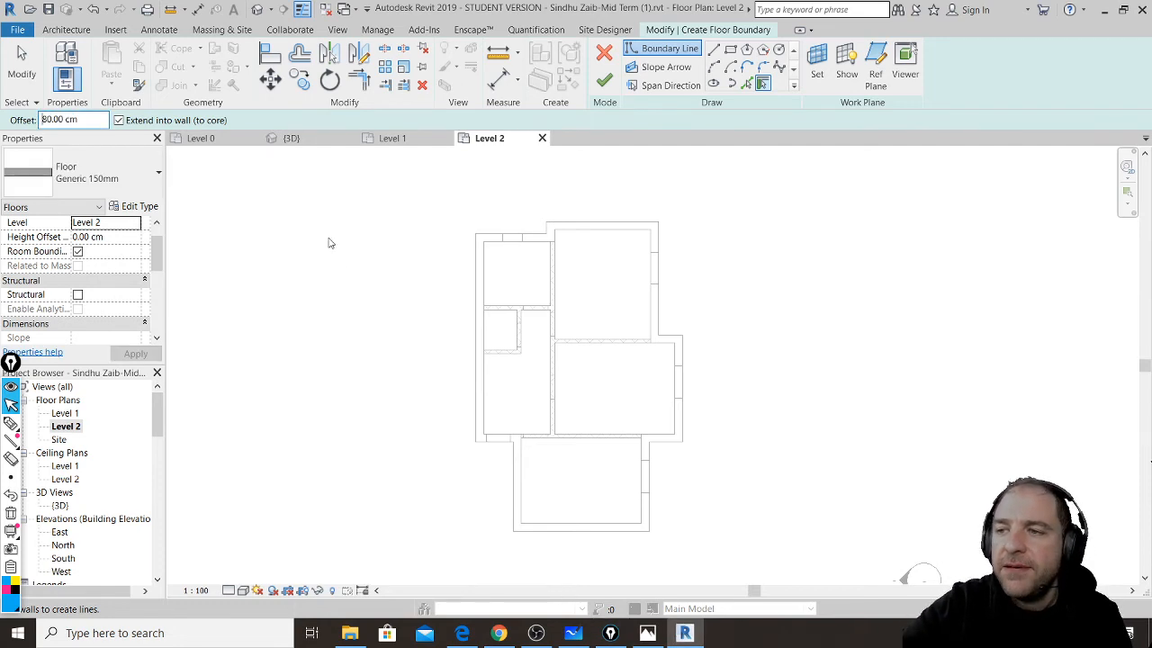
{"action": "left_click", "coordinate": [477, 280]}
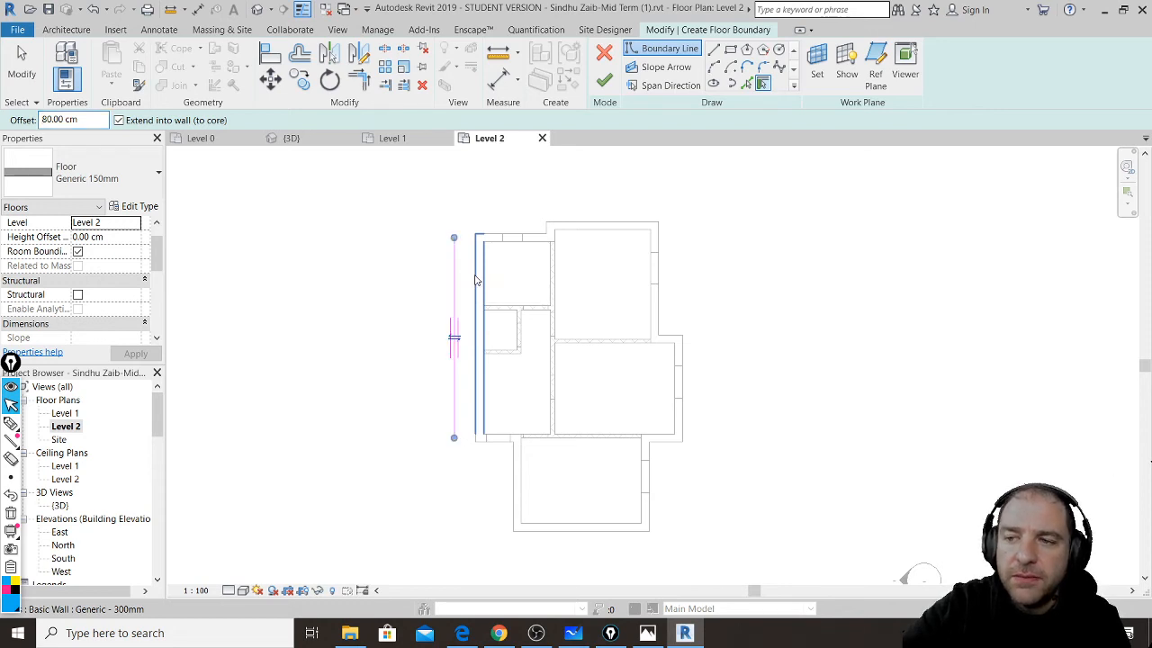
{"action": "left_click", "coordinate": [536, 235]}
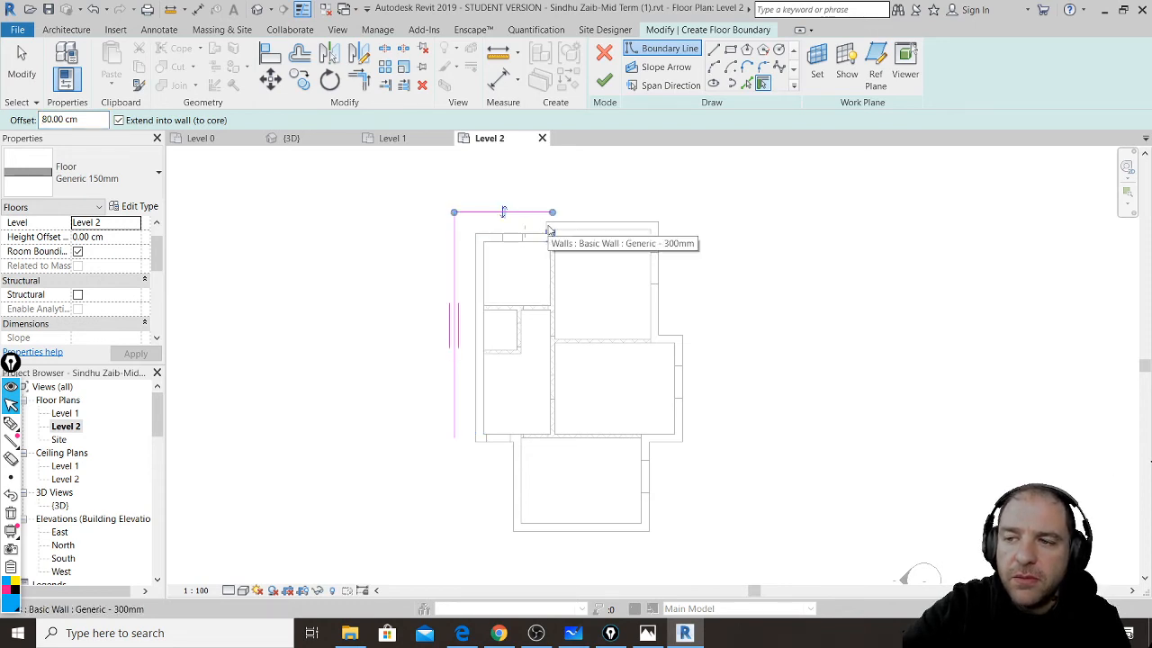
{"action": "left_click", "coordinate": [548, 232]}
{"action": "scroll", "coordinate": [553, 230], "scroll_direction": "up", "scroll_amount": 5}
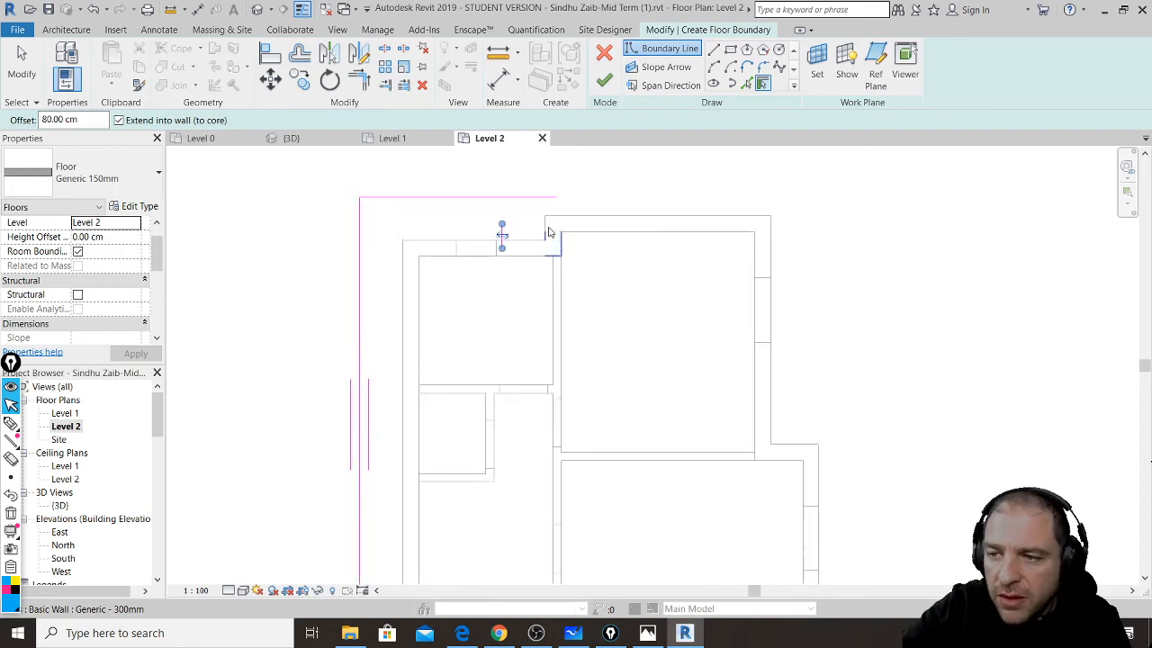
{"action": "left_click", "coordinate": [545, 226]}
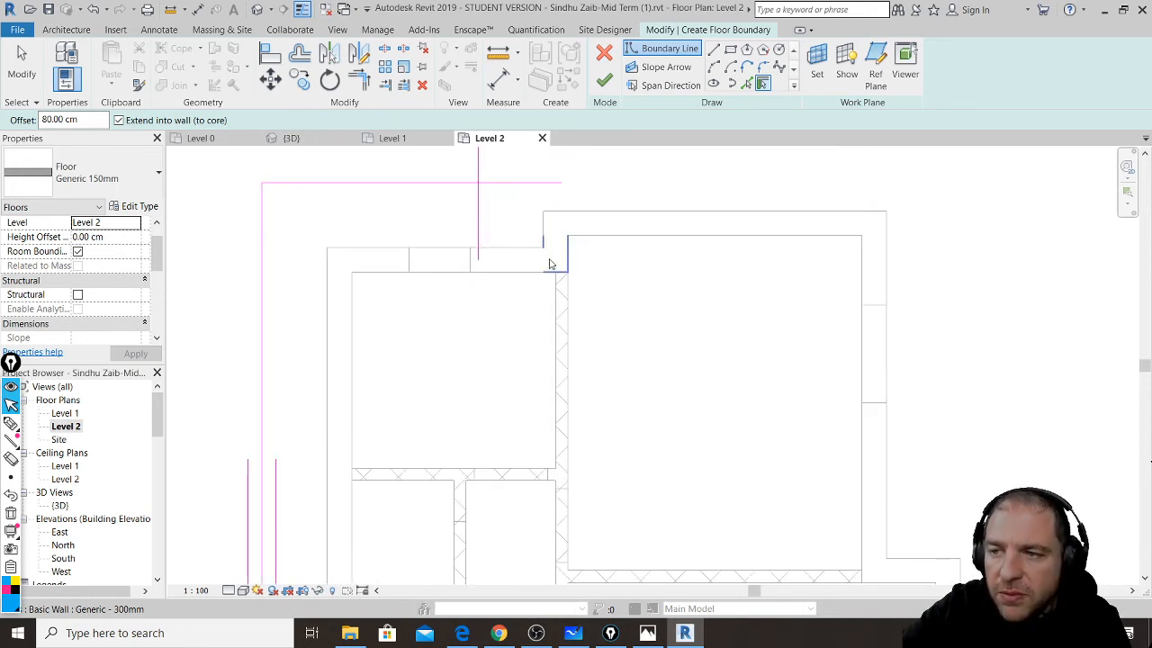
{"action": "scroll", "coordinate": [551, 273], "scroll_direction": "down", "scroll_amount": 2}
{"action": "scroll", "coordinate": [551, 273], "scroll_direction": "up", "scroll_amount": 2}
- Pick the right, bottom and lower-left exterior walls to complete the floor boundary
{"action": "left_click", "coordinate": [642, 216]}
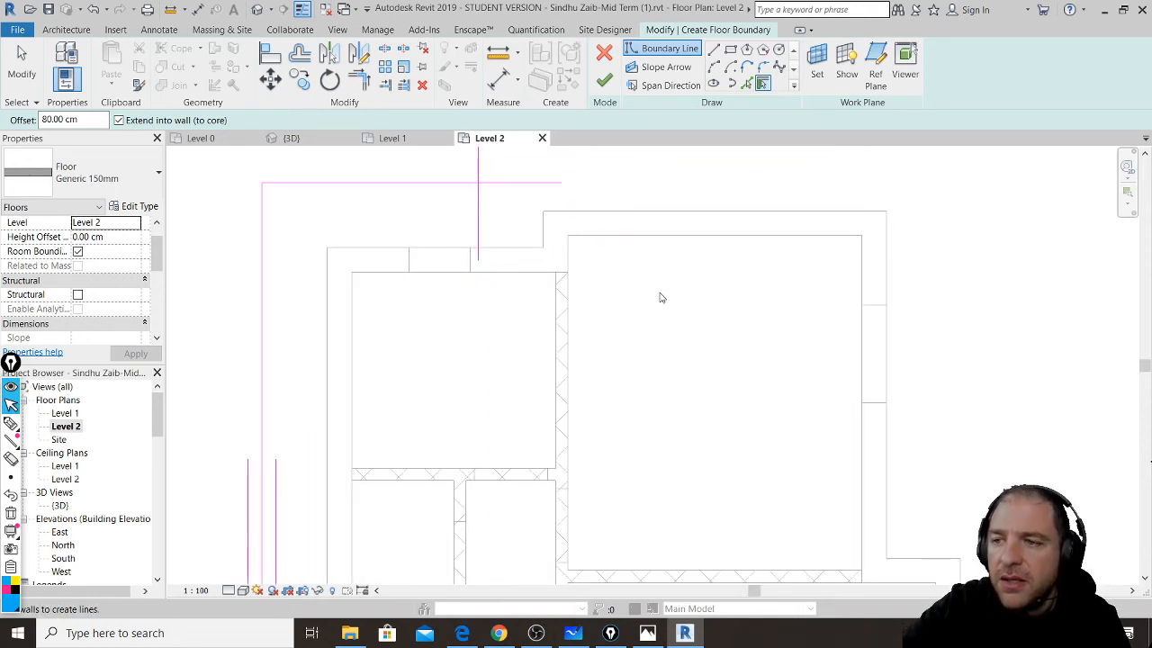
{"action": "scroll", "coordinate": [658, 296], "scroll_direction": "down", "scroll_amount": 3}
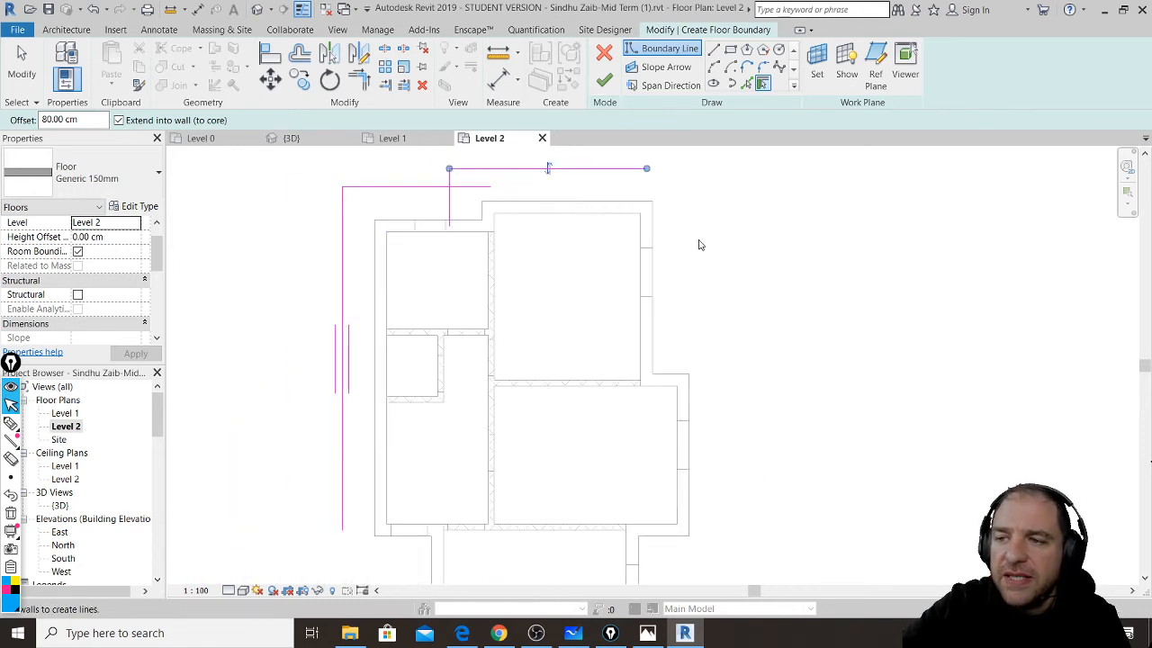
{"action": "left_click", "coordinate": [654, 227]}
{"action": "left_click", "coordinate": [671, 379]}
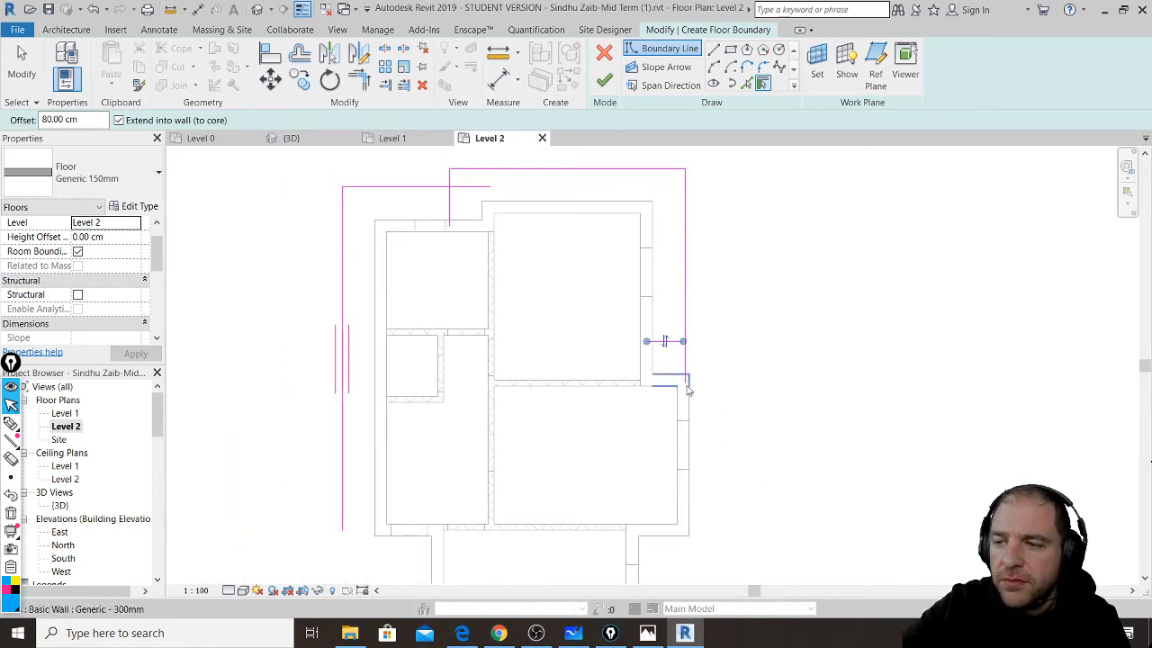
{"action": "left_click", "coordinate": [693, 399]}
{"action": "middle_click_drag", "start_coordinate": [735, 456], "coordinate": [760, 248]}
{"action": "left_click", "coordinate": [703, 330]}
{"action": "left_click", "coordinate": [670, 349]}
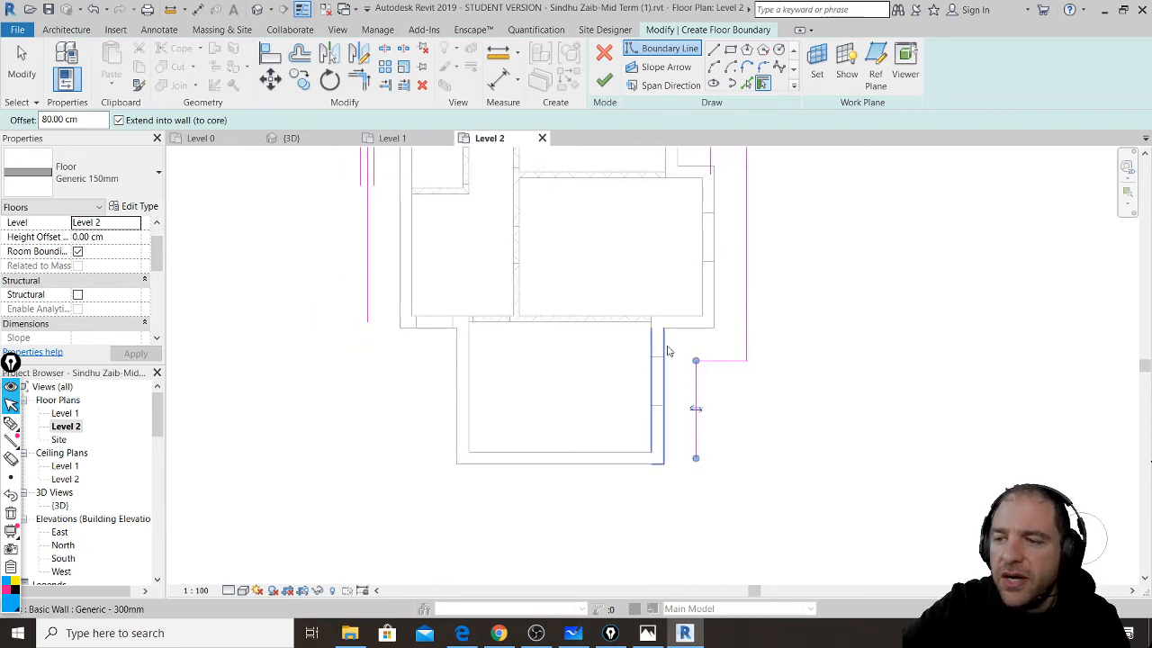
{"action": "left_click", "coordinate": [591, 474]}
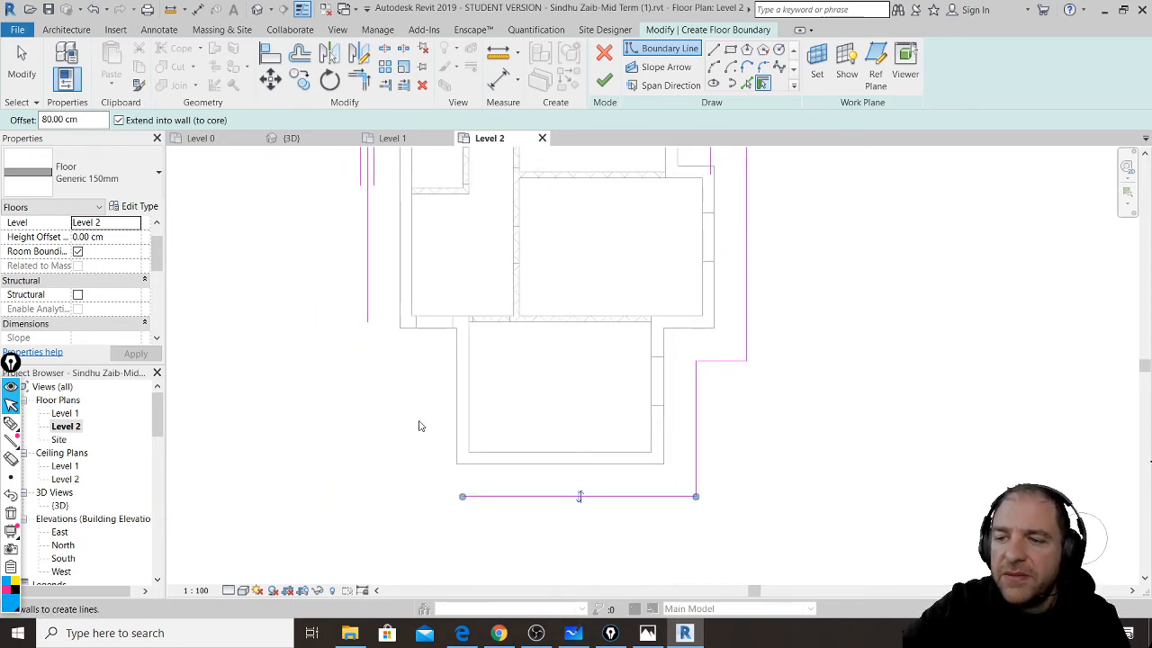
{"action": "left_click", "coordinate": [454, 419]}
{"action": "left_click", "coordinate": [430, 329]}
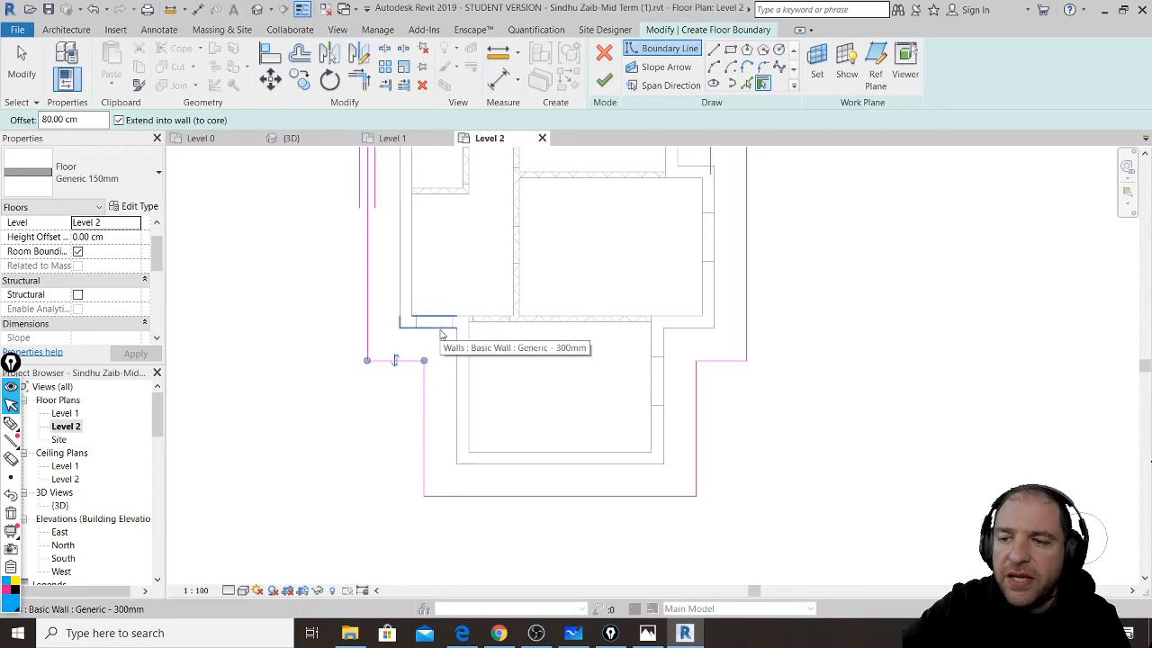
{"action": "scroll", "coordinate": [483, 463], "scroll_direction": "up", "scroll_amount": 3}
{"action": "scroll", "coordinate": [487, 466], "scroll_direction": "down", "scroll_amount": 5}
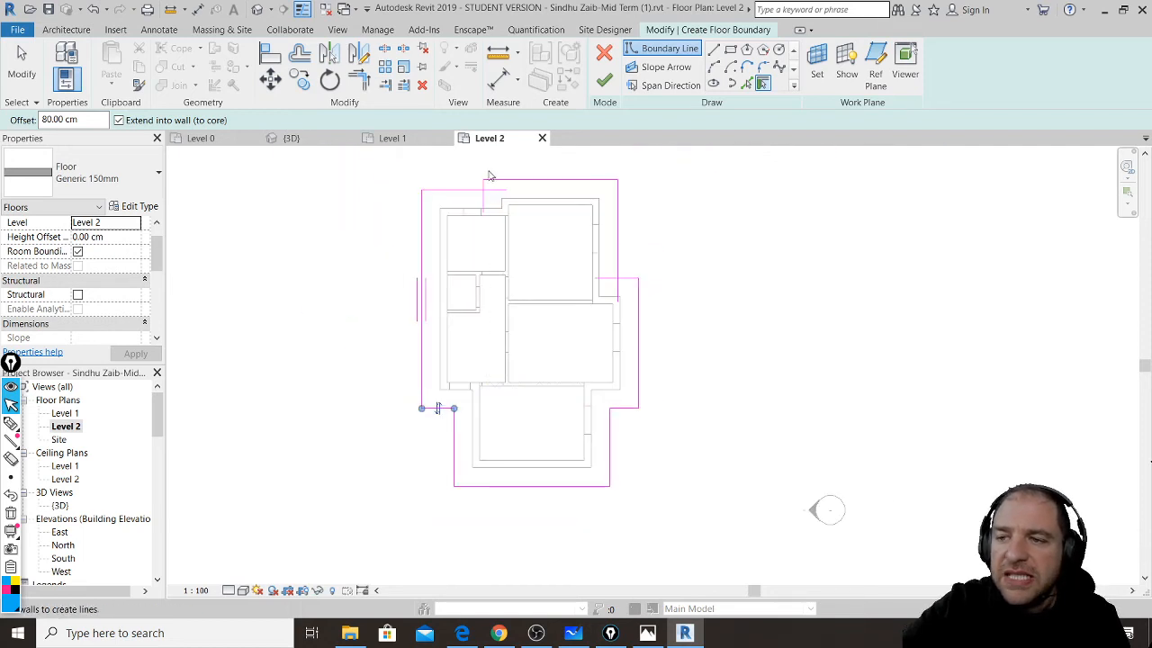
- Join the boundary lines into closed corners with Trim/Extend to Corner
{"action": "left_click", "coordinate": [358, 79]}
{"action": "scroll", "coordinate": [491, 261], "scroll_direction": "up", "scroll_amount": 3}
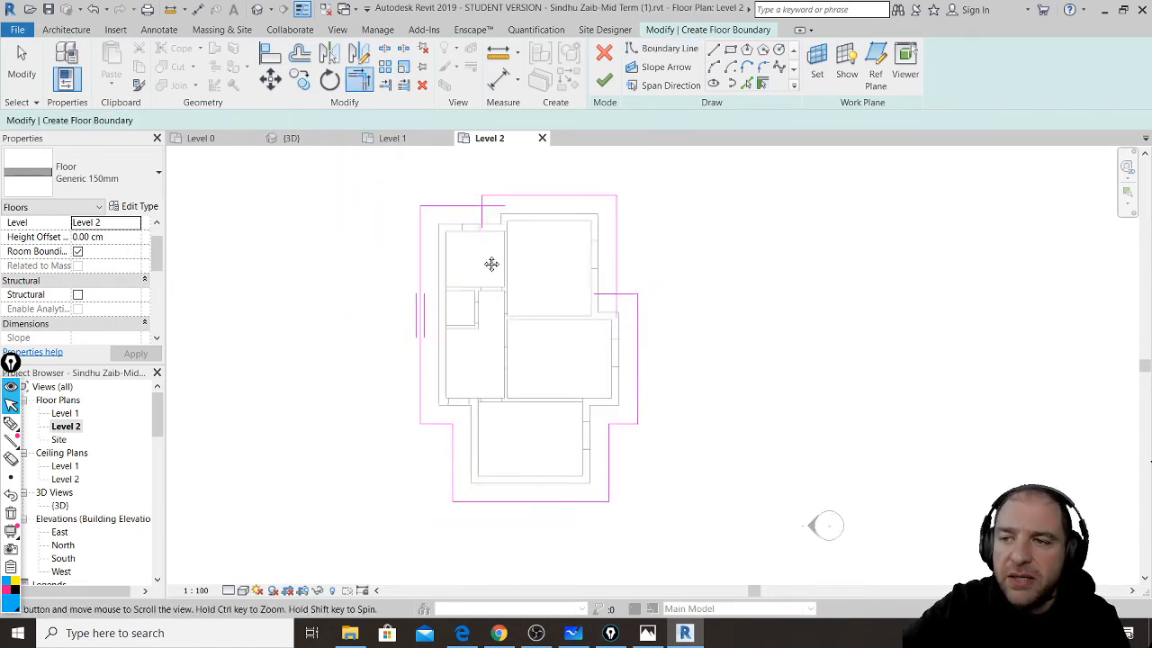
{"action": "scroll", "coordinate": [496, 324], "scroll_direction": "up", "scroll_amount": 2}
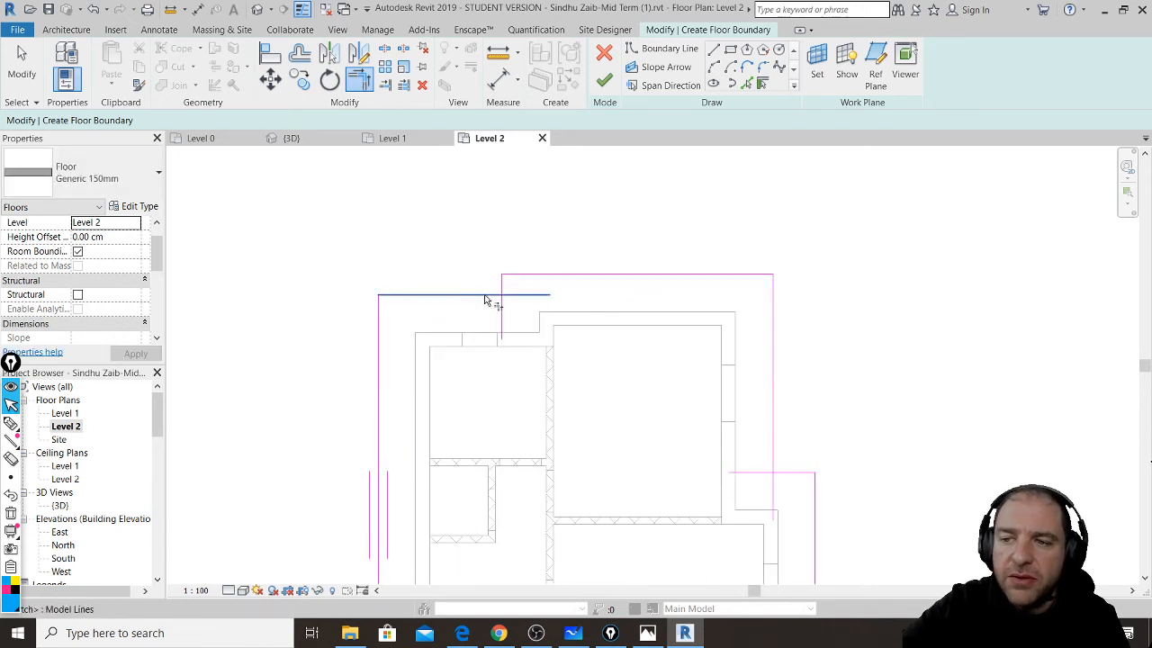
{"action": "left_click", "coordinate": [486, 297]}
{"action": "left_click", "coordinate": [504, 284]}
{"action": "left_click", "coordinate": [777, 441]}
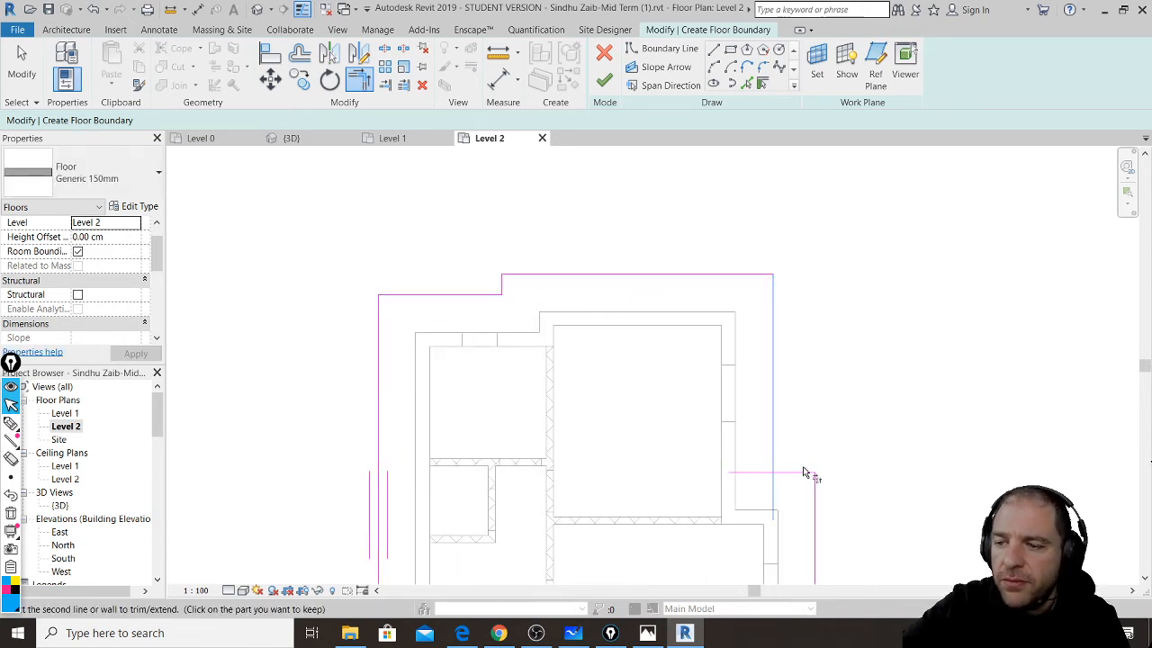
{"action": "left_click", "coordinate": [804, 471]}
{"action": "scroll", "coordinate": [733, 269], "scroll_direction": "down", "scroll_amount": 2}
{"action": "left_click", "coordinate": [734, 269]}
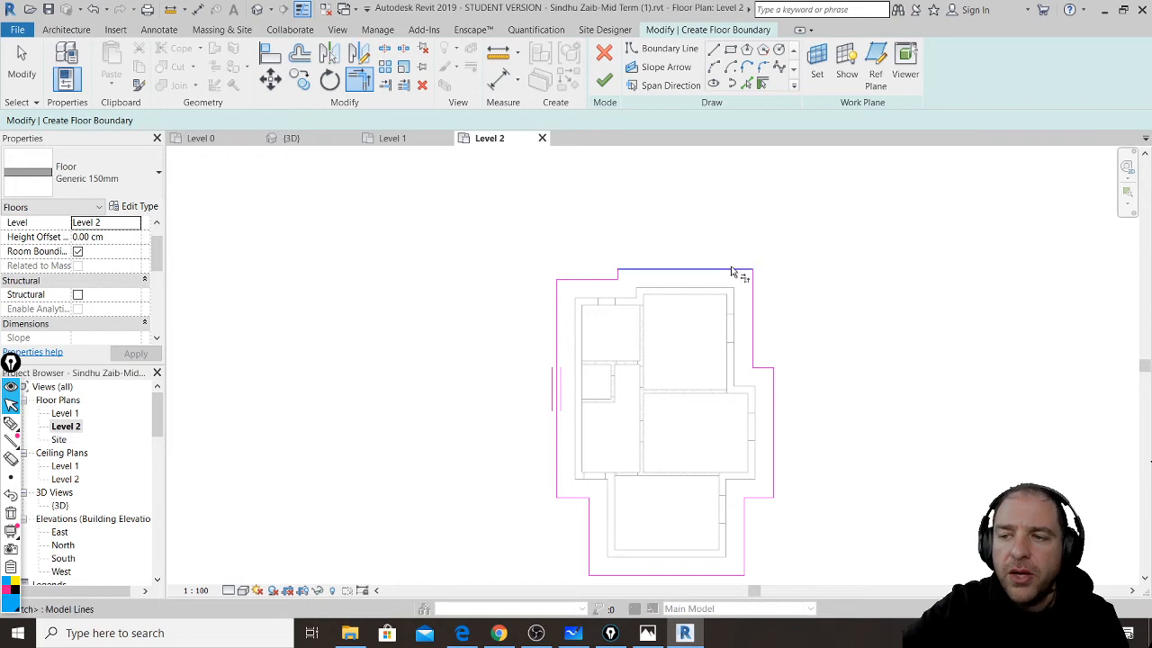
{"action": "left_click", "coordinate": [751, 277]}
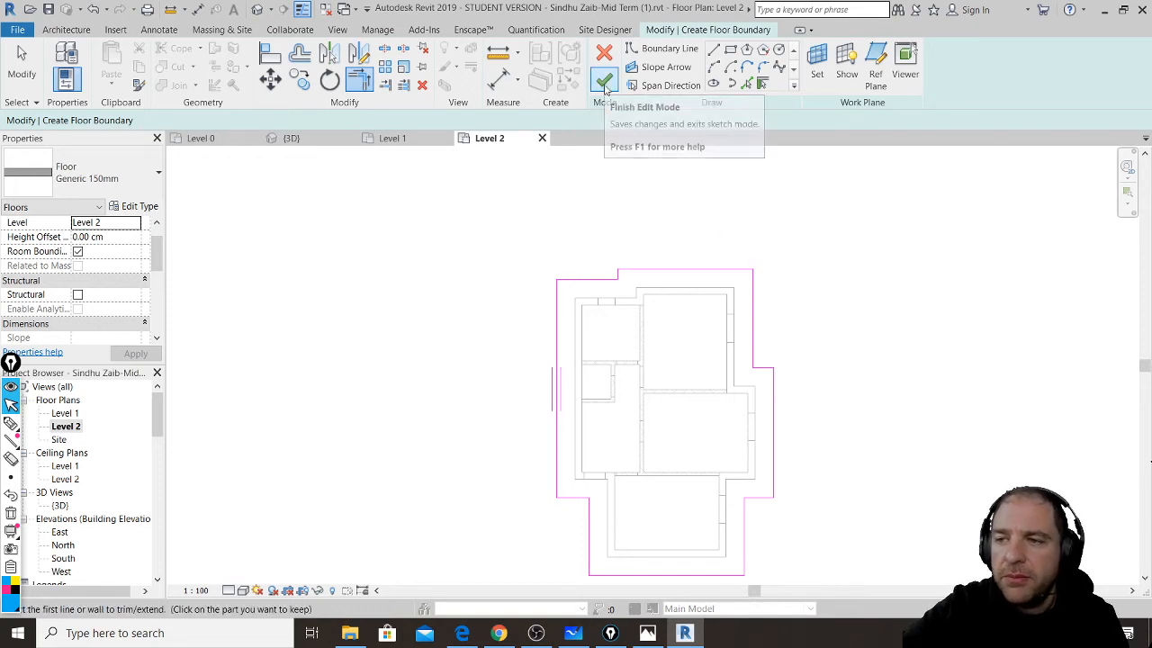
- Finish the floor and view it in the default 3D view
{"action": "left_click", "coordinate": [603, 83]}
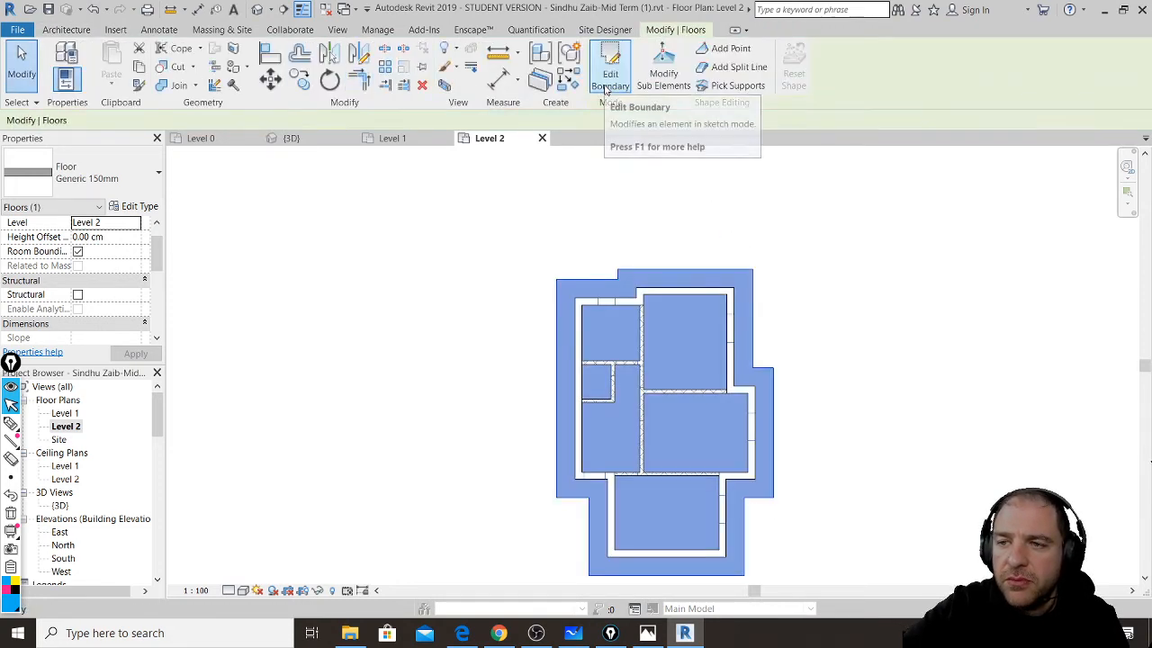
{"action": "left_click", "coordinate": [256, 10]}
{"action": "scroll", "coordinate": [648, 297], "scroll_direction": "down", "scroll_amount": 2}
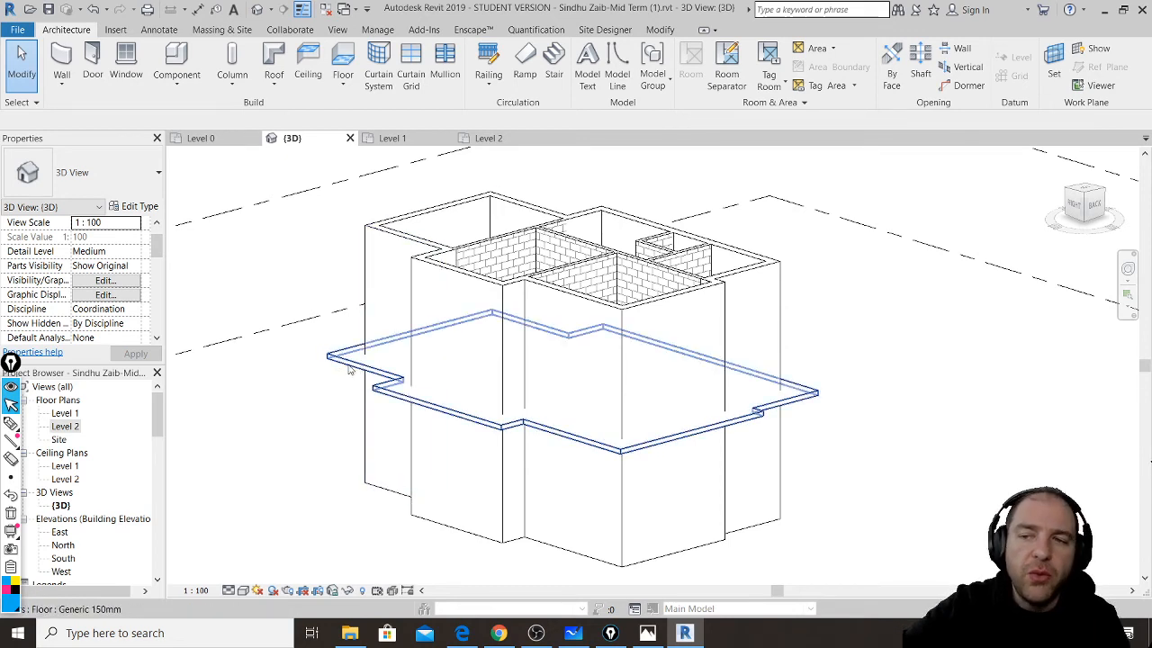
- Box-select all house walls and attach their tops beneath the 150mm Level 2 floor slab
{"action": "left_click", "coordinate": [357, 368]}
{"action": "left_click", "coordinate": [304, 489]}
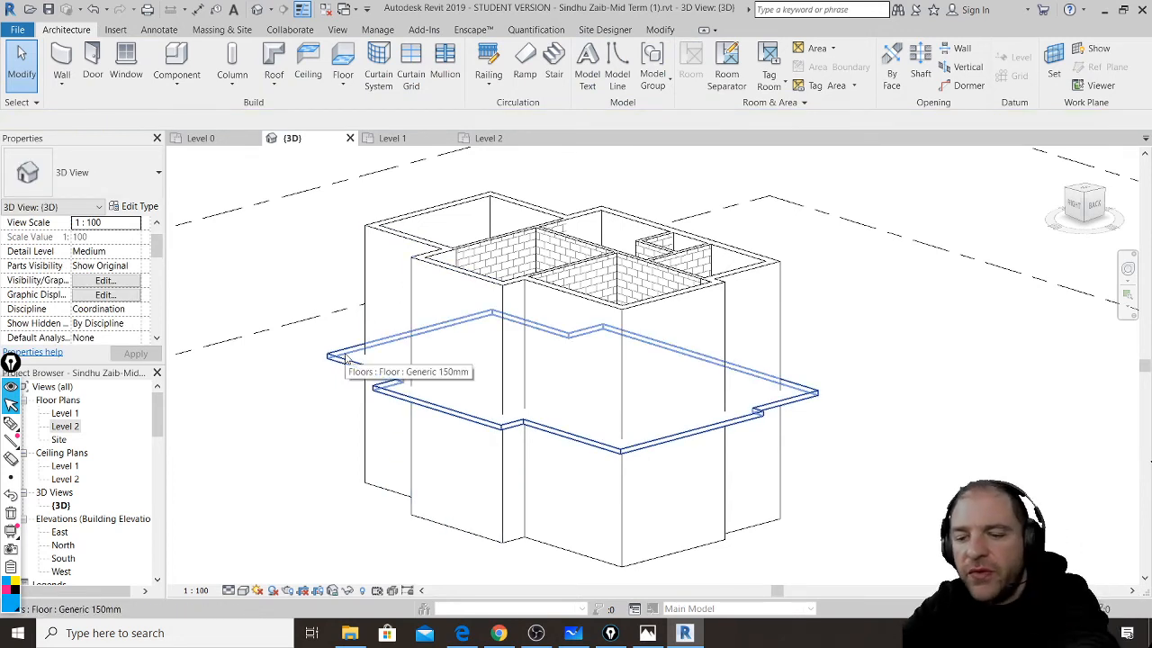
{"action": "middle_click_drag", "start_coordinate": [475, 442], "coordinate": [594, 330], "text": "shift"}
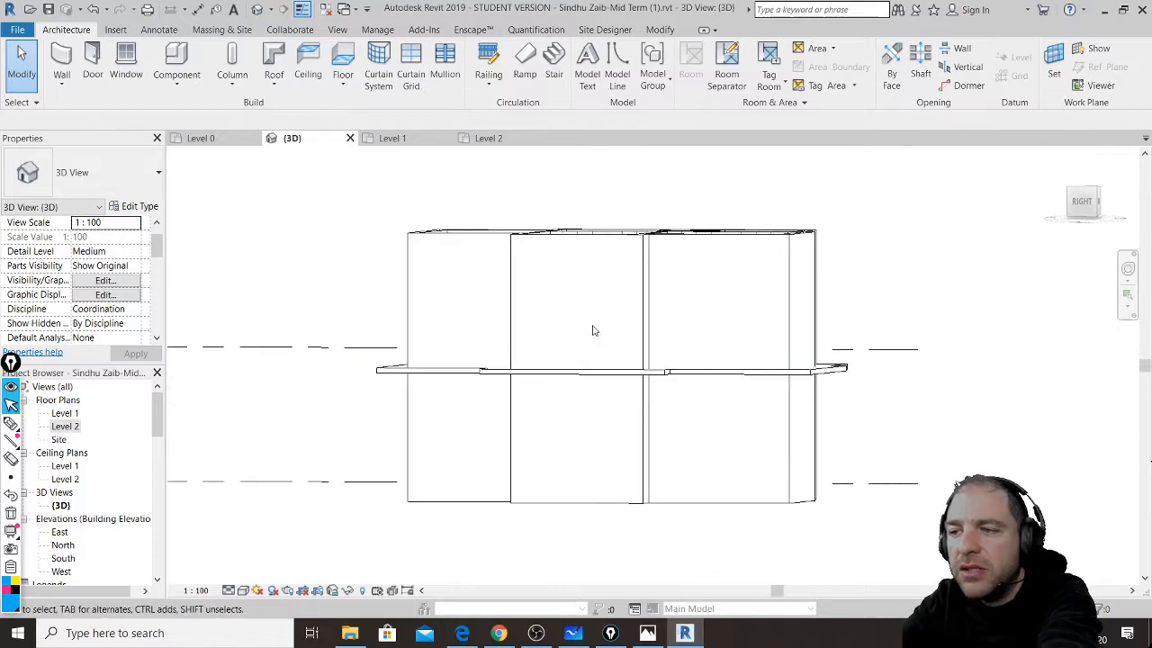
{"action": "left_click_drag", "start_coordinate": [879, 172], "coordinate": [357, 260]}
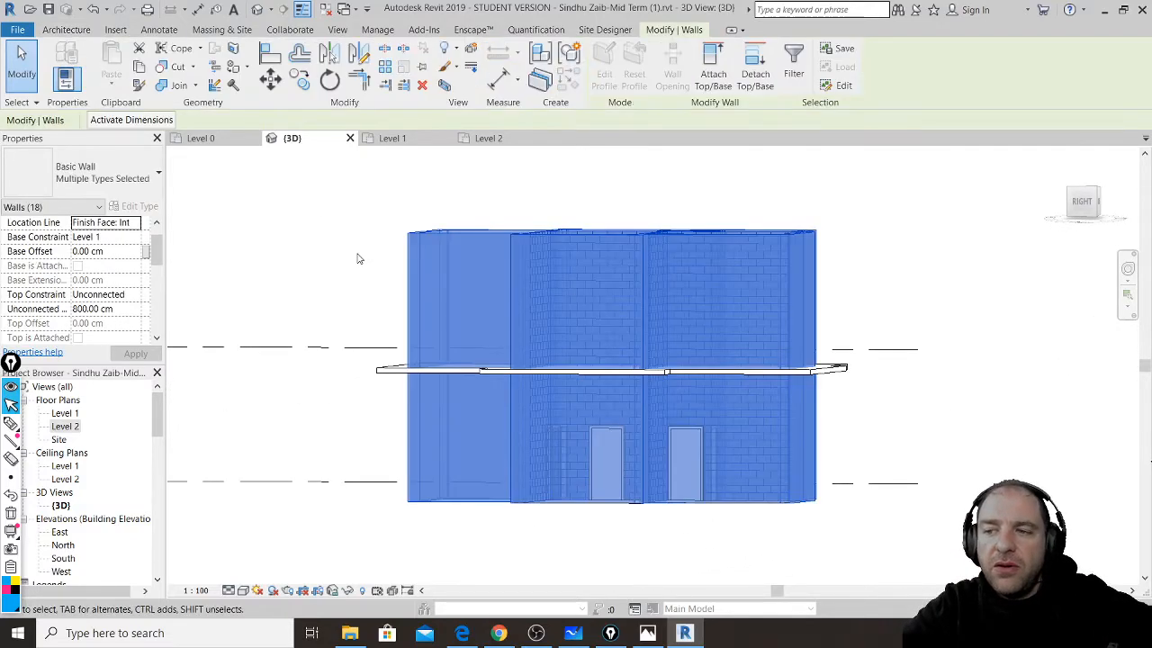
{"action": "left_click", "coordinate": [714, 68]}
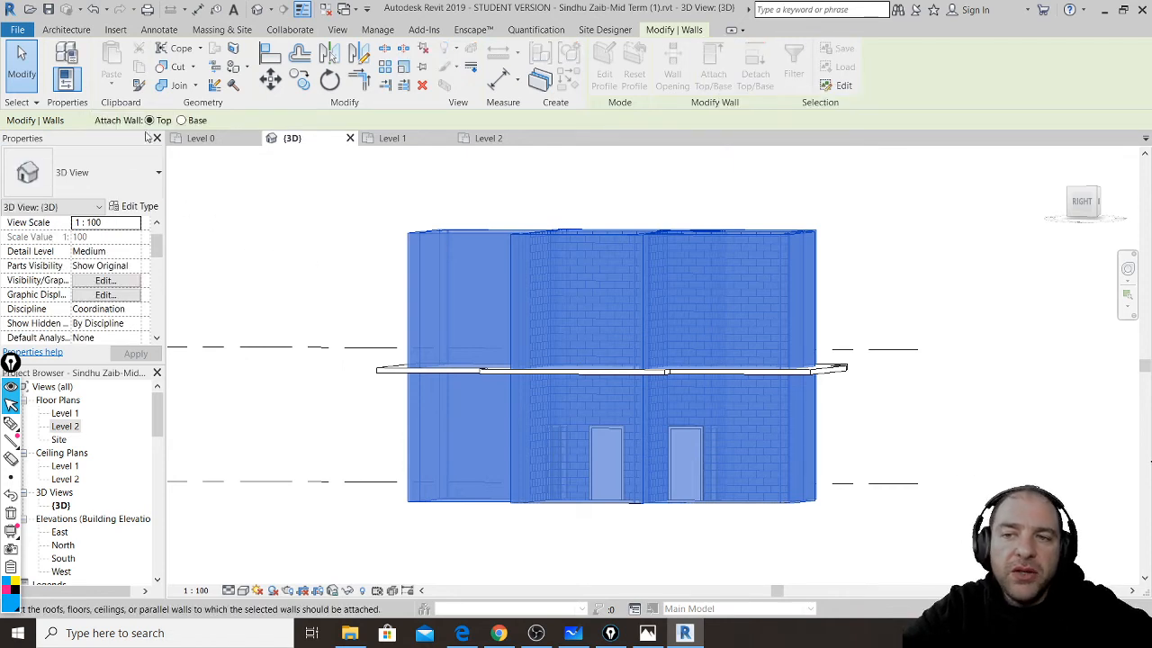
{"action": "left_click", "coordinate": [390, 377]}
{"action": "left_click", "coordinate": [352, 407]}
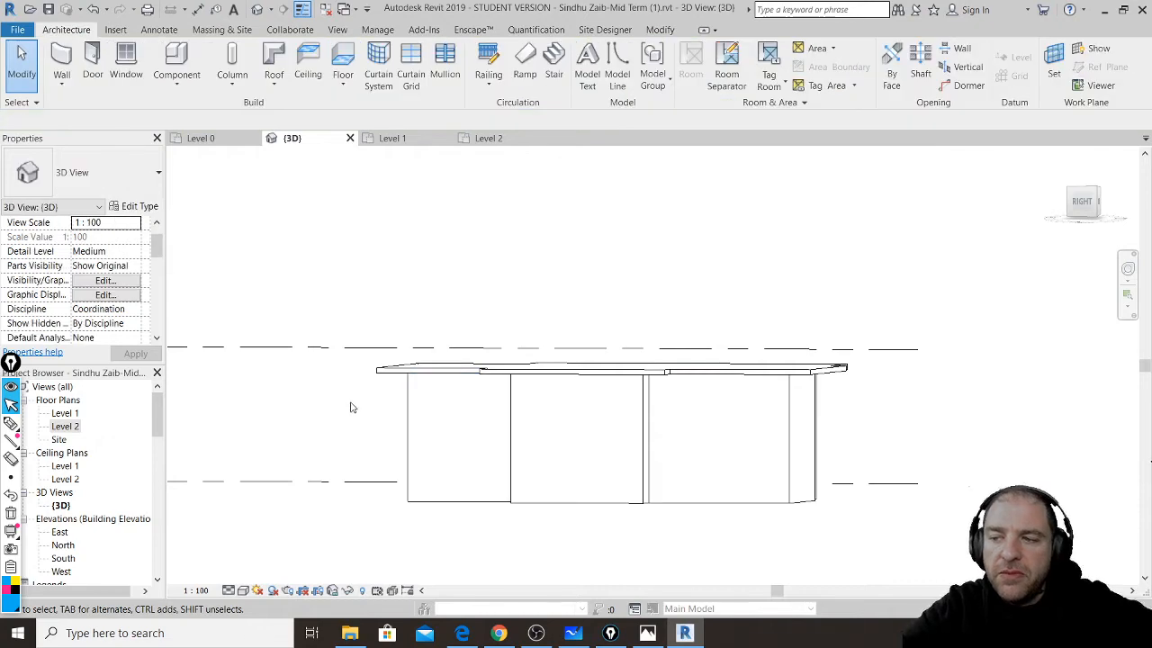
{"action": "middle_click_drag", "start_coordinate": [592, 428], "coordinate": [896, 465], "text": "shift"}
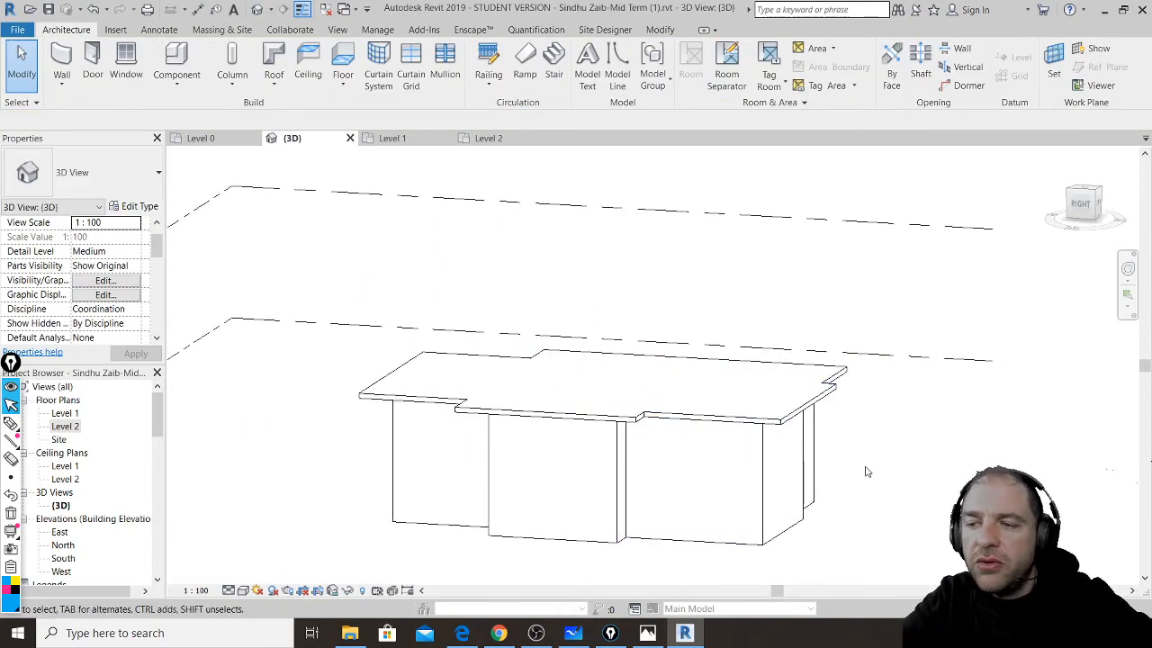
{"action": "left_click", "coordinate": [487, 629]}
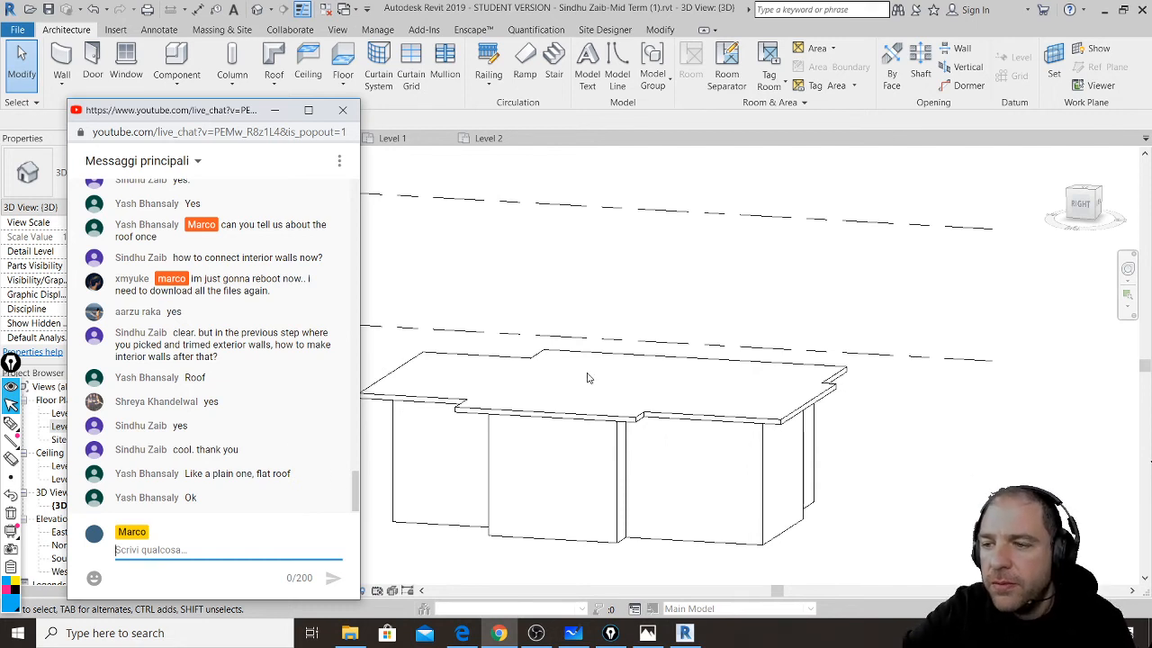
{"action": "left_click", "coordinate": [646, 415]}
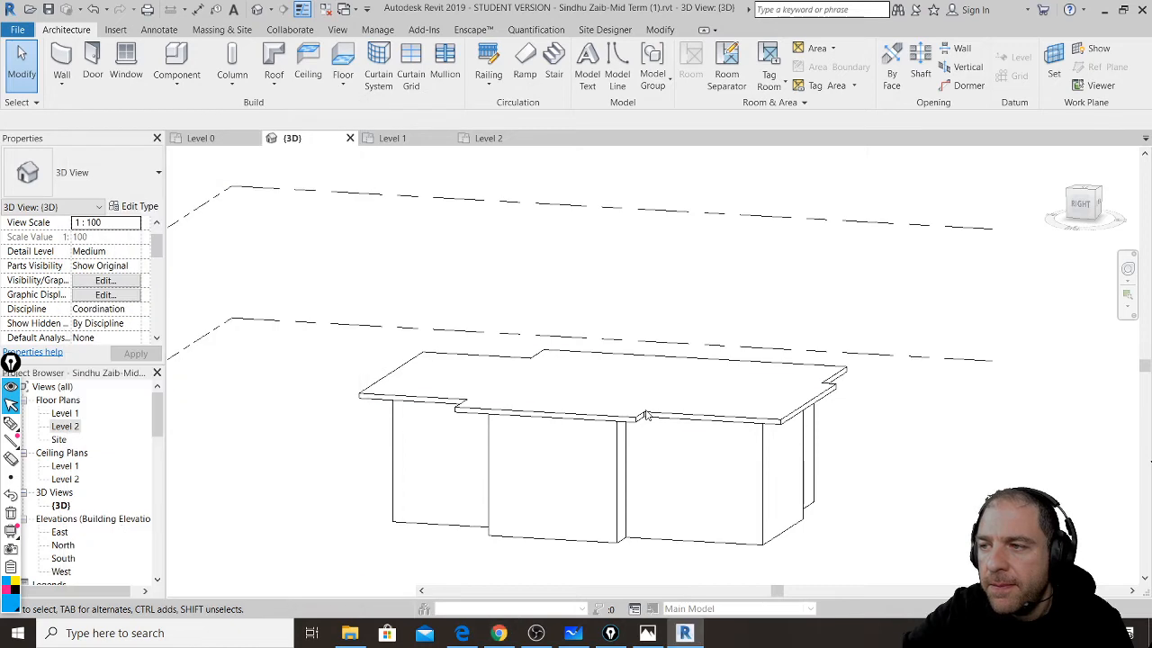
{"action": "left_click", "coordinate": [678, 362]}
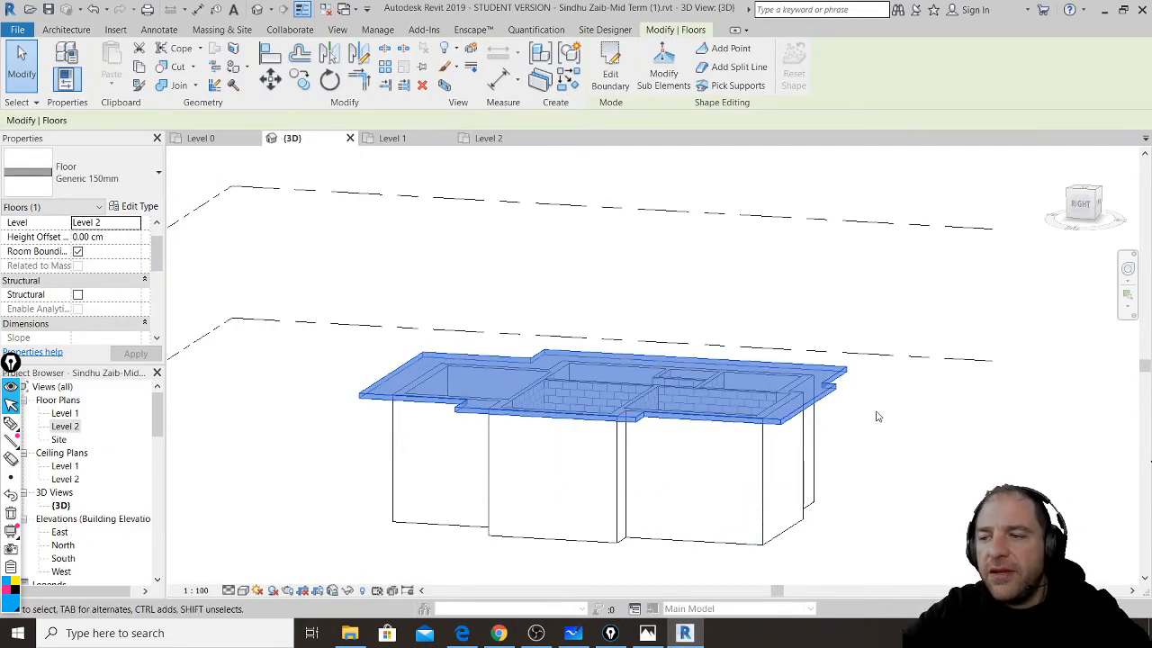
{"action": "middle_click_drag", "start_coordinate": [855, 401], "coordinate": [963, 406], "text": "shift"}
{"action": "left_click", "coordinate": [837, 431]}
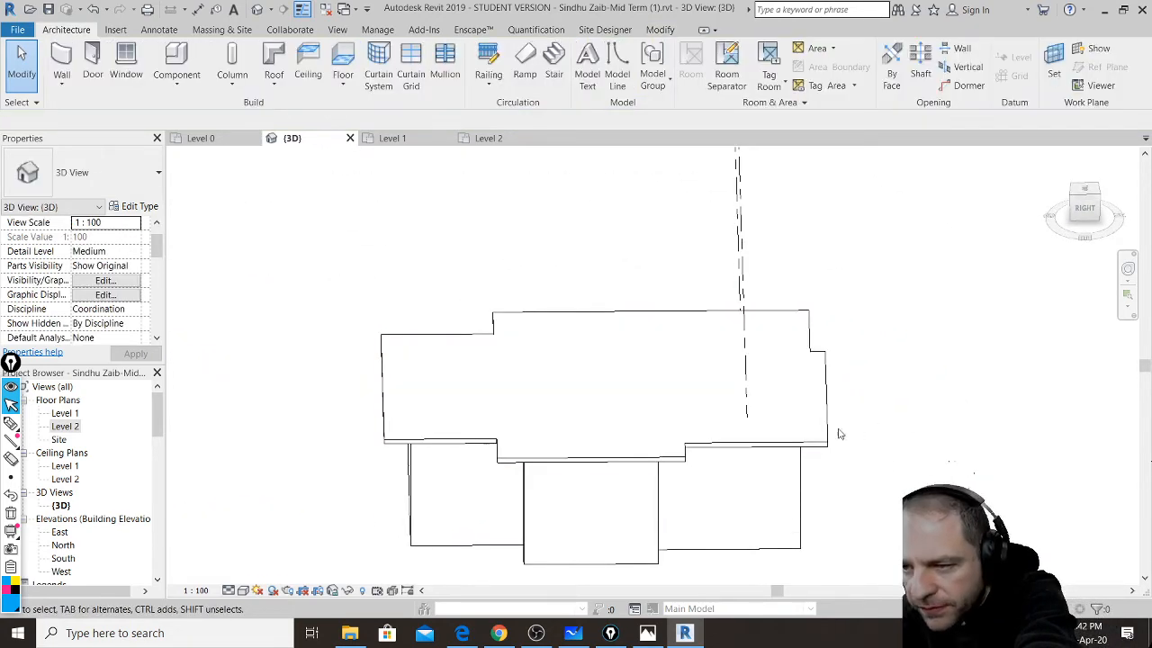
{"action": "middle_click_drag", "start_coordinate": [779, 437], "coordinate": [718, 376], "text": "shift"}
{"action": "middle_click_drag", "start_coordinate": [679, 267], "coordinate": [677, 313]}
{"action": "scroll", "coordinate": [669, 302], "scroll_direction": "up", "scroll_amount": 1}
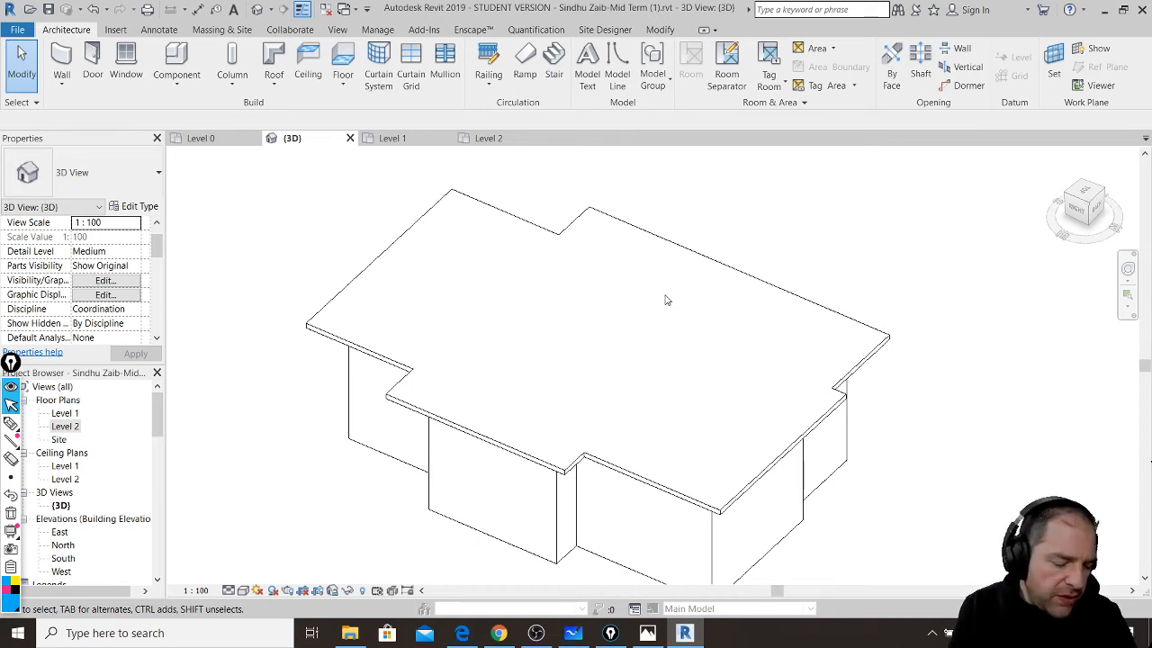
- Switch on Epic Pen freehand drawing with Ctrl+Shift+3 and scribble test marks across the roof
{"action": "key", "text": "ctrl+shift+3"}
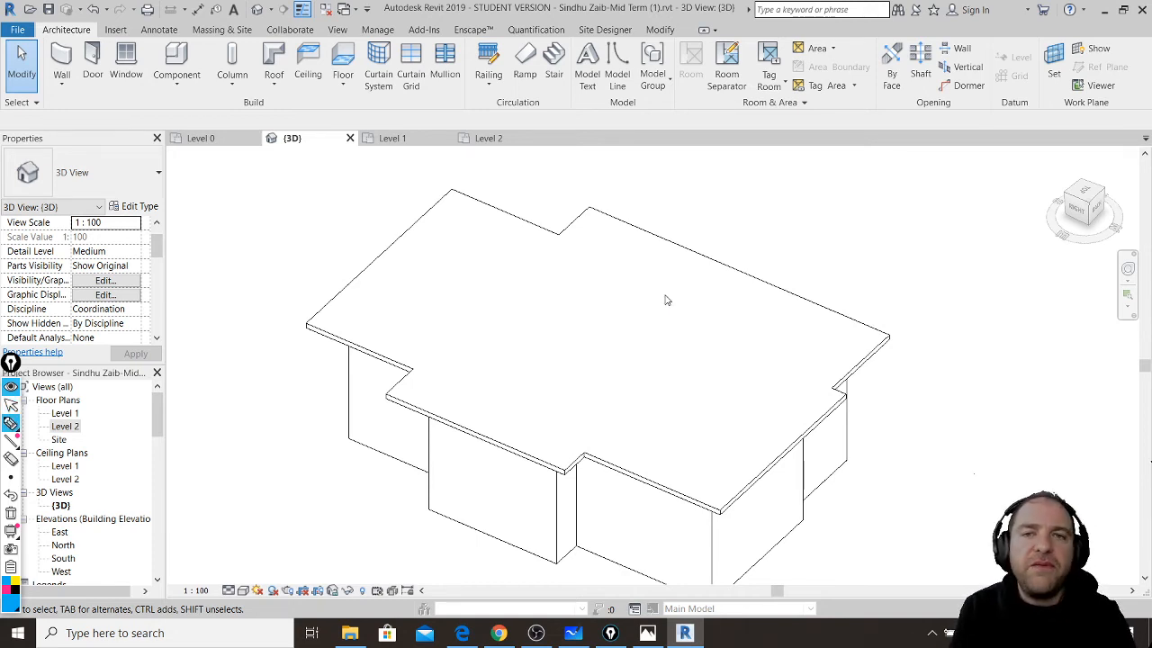
{"action": "left_click_drag", "start_coordinate": [715, 311], "coordinate": [716, 319]}
{"action": "left_click_drag", "start_coordinate": [694, 364], "coordinate": [692, 370]}
{"action": "left_click", "coordinate": [648, 399]}
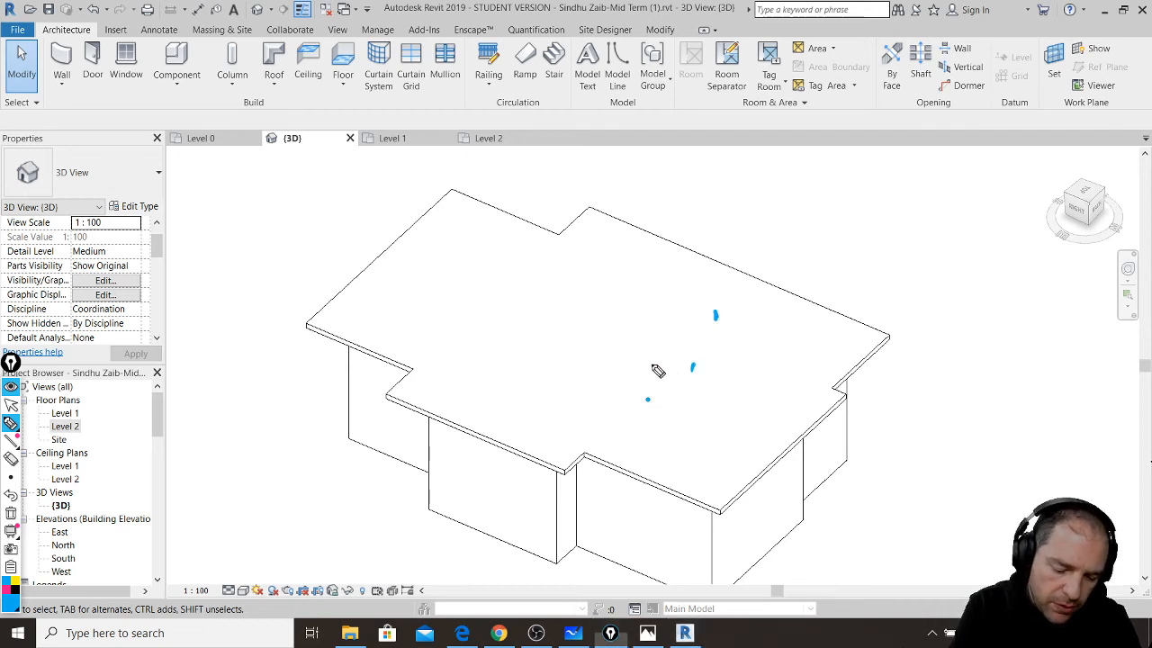
{"action": "left_click_drag", "start_coordinate": [659, 318], "coordinate": [662, 323]}
{"action": "left_click_drag", "start_coordinate": [605, 380], "coordinate": [598, 390]}
{"action": "left_click_drag", "start_coordinate": [614, 276], "coordinate": [618, 275]}
{"action": "left_click_drag", "start_coordinate": [566, 348], "coordinate": [559, 362]}
{"action": "left_click_drag", "start_coordinate": [518, 404], "coordinate": [514, 403]}
{"action": "left_click_drag", "start_coordinate": [560, 288], "coordinate": [564, 294]}
{"action": "left_click_drag", "start_coordinate": [519, 325], "coordinate": [508, 344]}
{"action": "left_click_drag", "start_coordinate": [466, 366], "coordinate": [468, 374]}
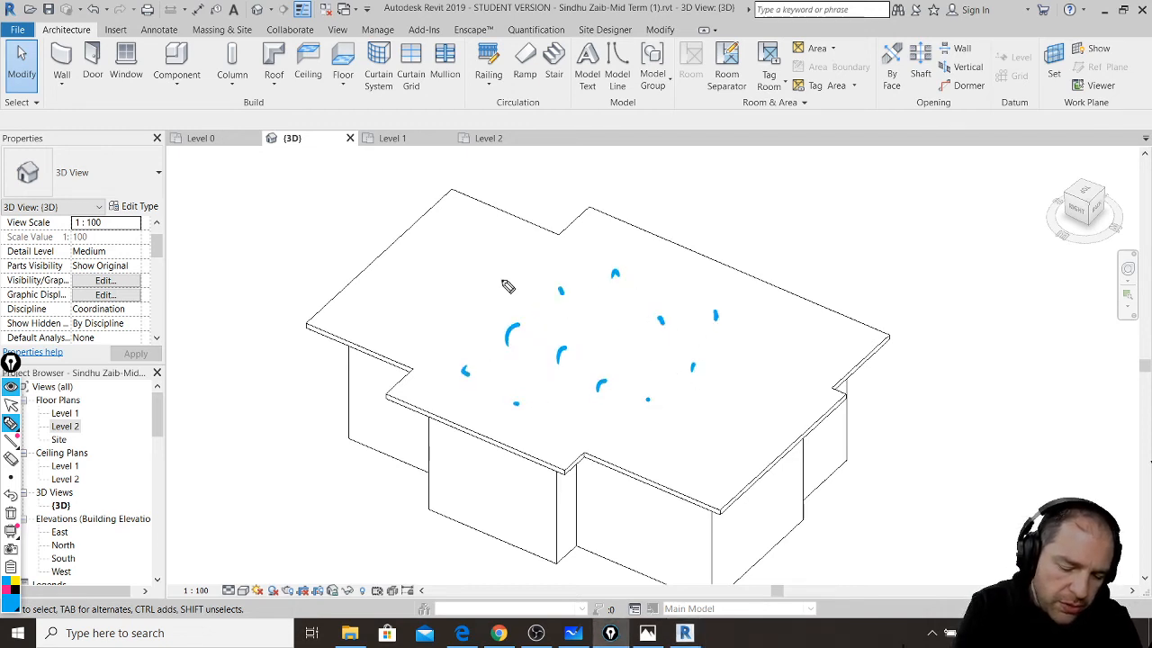
{"action": "left_click_drag", "start_coordinate": [513, 255], "coordinate": [519, 252]}
{"action": "left_click_drag", "start_coordinate": [453, 325], "coordinate": [440, 325]}
{"action": "left_click_drag", "start_coordinate": [451, 220], "coordinate": [454, 229]}
{"action": "left_click_drag", "start_coordinate": [390, 285], "coordinate": [405, 269]}
{"action": "left_click_drag", "start_coordinate": [404, 323], "coordinate": [405, 329]}
{"action": "left_click_drag", "start_coordinate": [633, 410], "coordinate": [632, 419]}
{"action": "left_click_drag", "start_coordinate": [682, 326], "coordinate": [680, 337]}
{"action": "left_click_drag", "start_coordinate": [764, 342], "coordinate": [764, 350]}
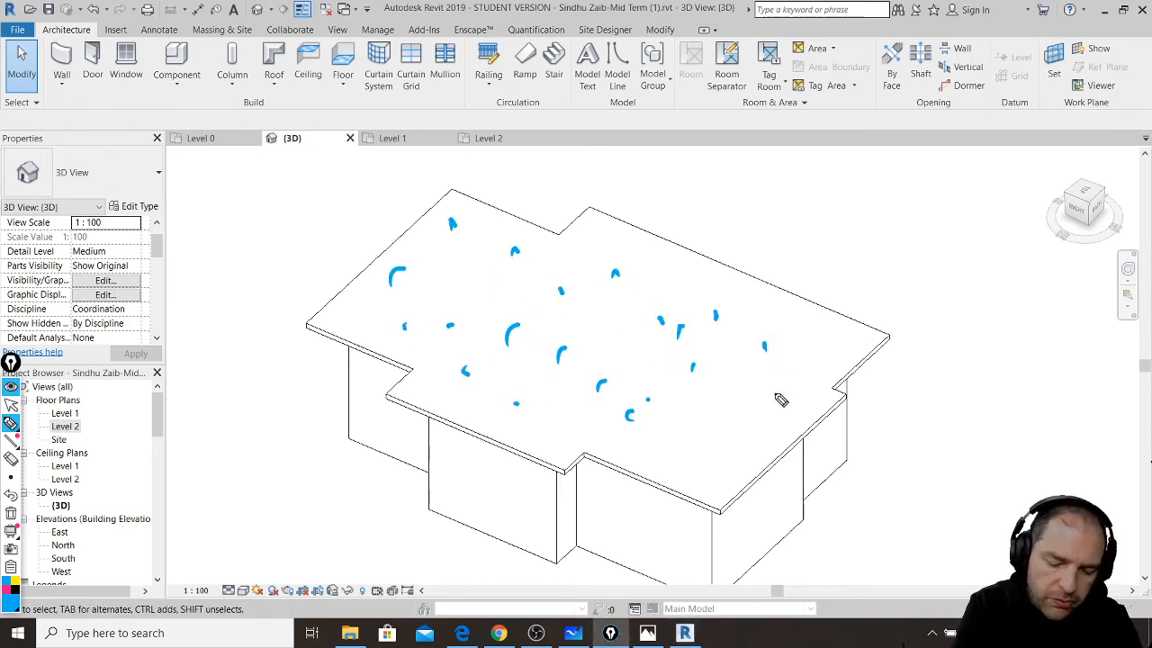
{"action": "left_click_drag", "start_coordinate": [749, 411], "coordinate": [771, 393]}
{"action": "left_click_drag", "start_coordinate": [682, 454], "coordinate": [690, 459]}
{"action": "left_click_drag", "start_coordinate": [673, 275], "coordinate": [684, 269]}
{"action": "left_click", "coordinate": [629, 314]}
{"action": "left_click", "coordinate": [601, 351]}
{"action": "left_click_drag", "start_coordinate": [537, 402], "coordinate": [543, 394]}
{"action": "left_click", "coordinate": [539, 422]}
{"action": "left_click", "coordinate": [593, 283]}
{"action": "left_click", "coordinate": [595, 245]}
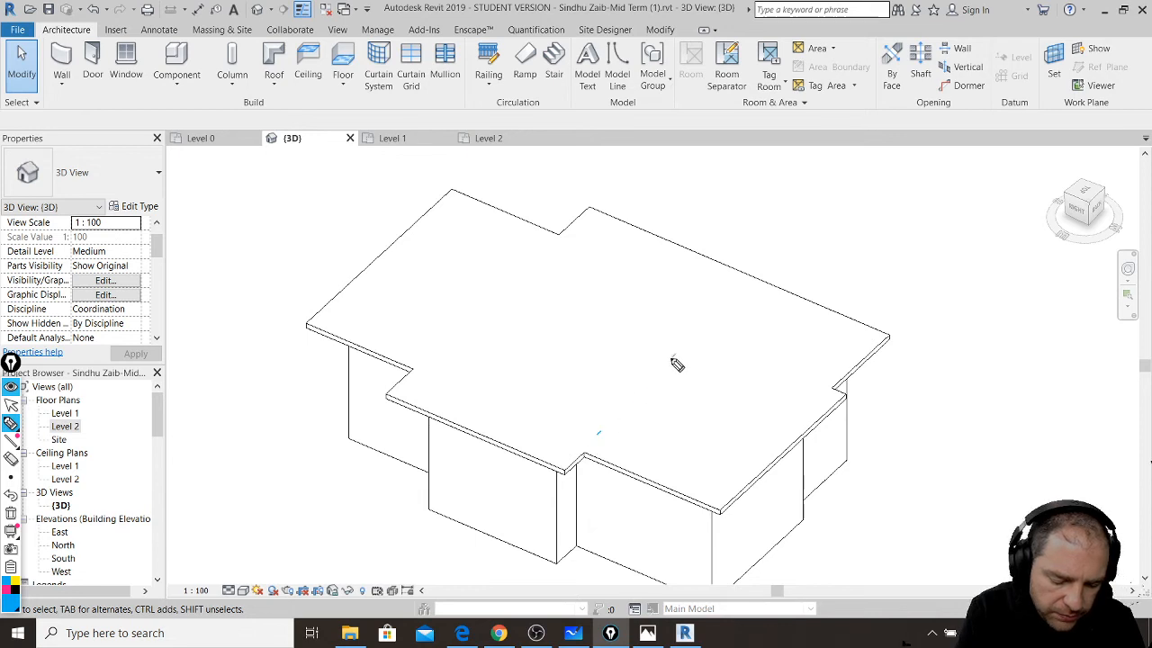
{"action": "left_click_drag", "start_coordinate": [676, 360], "coordinate": [733, 297]}
{"action": "mouse_move", "coordinate": [587, 461]}
{"action": "left_mouse_down"}
{"action": "mouse_move", "coordinate": [745, 302]}
{"action": "mouse_move", "coordinate": [576, 475]}
{"action": "left_mouse_up"}
{"action": "left_click_drag", "start_coordinate": [416, 361], "coordinate": [581, 216]}
{"action": "left_click_drag", "start_coordinate": [533, 254], "coordinate": [393, 399]}
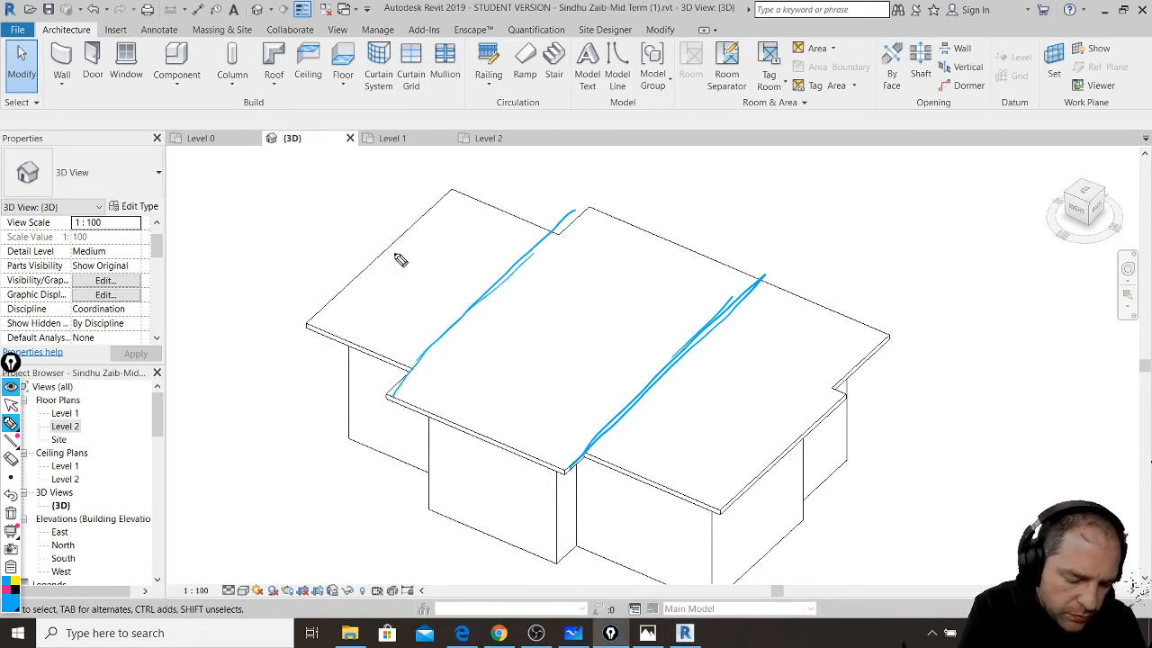
{"action": "left_click_drag", "start_coordinate": [308, 320], "coordinate": [483, 284]}
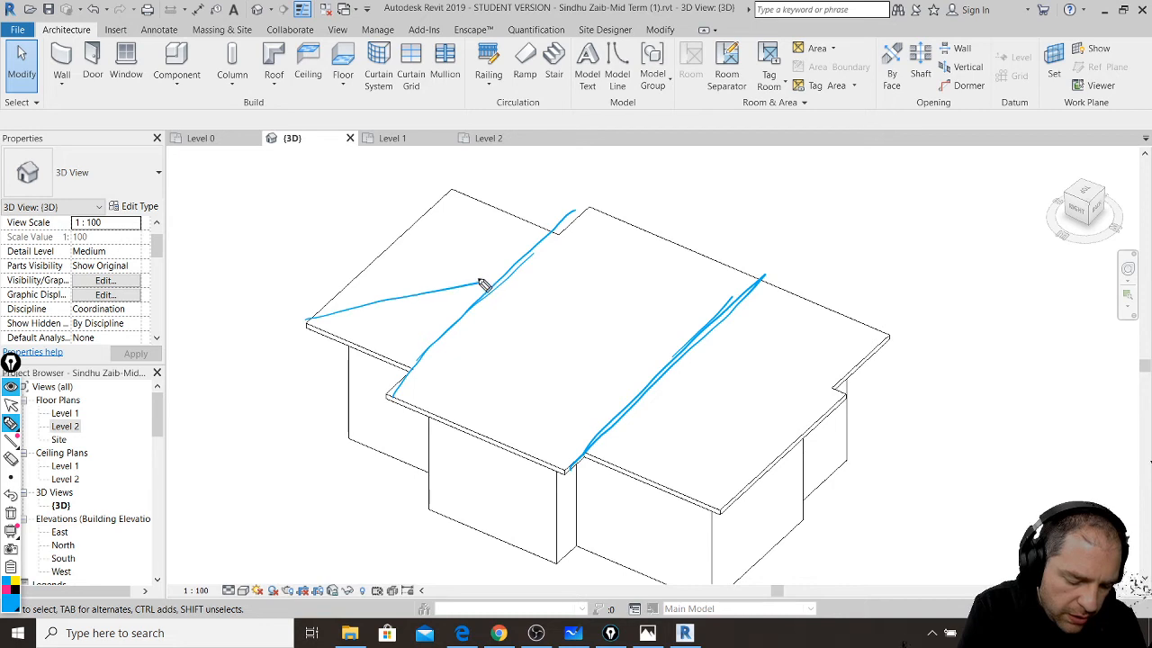
{"action": "left_click_drag", "start_coordinate": [451, 186], "coordinate": [494, 288]}
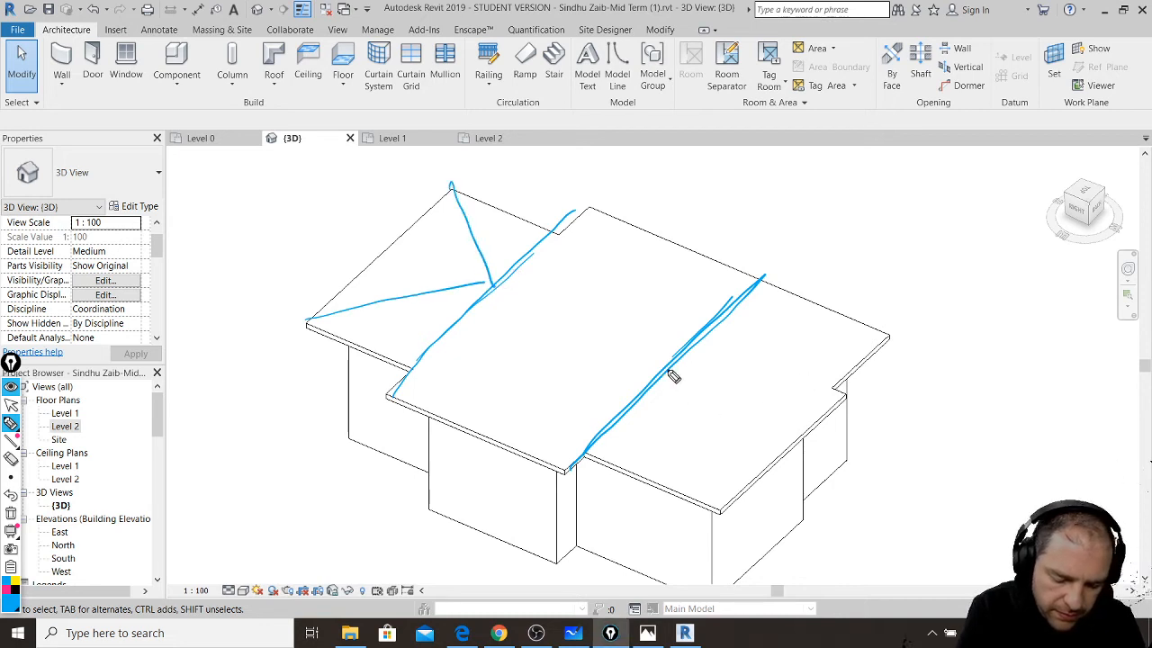
{"action": "left_click_drag", "start_coordinate": [670, 371], "coordinate": [709, 508]}
{"action": "left_click_drag", "start_coordinate": [666, 368], "coordinate": [888, 336]}
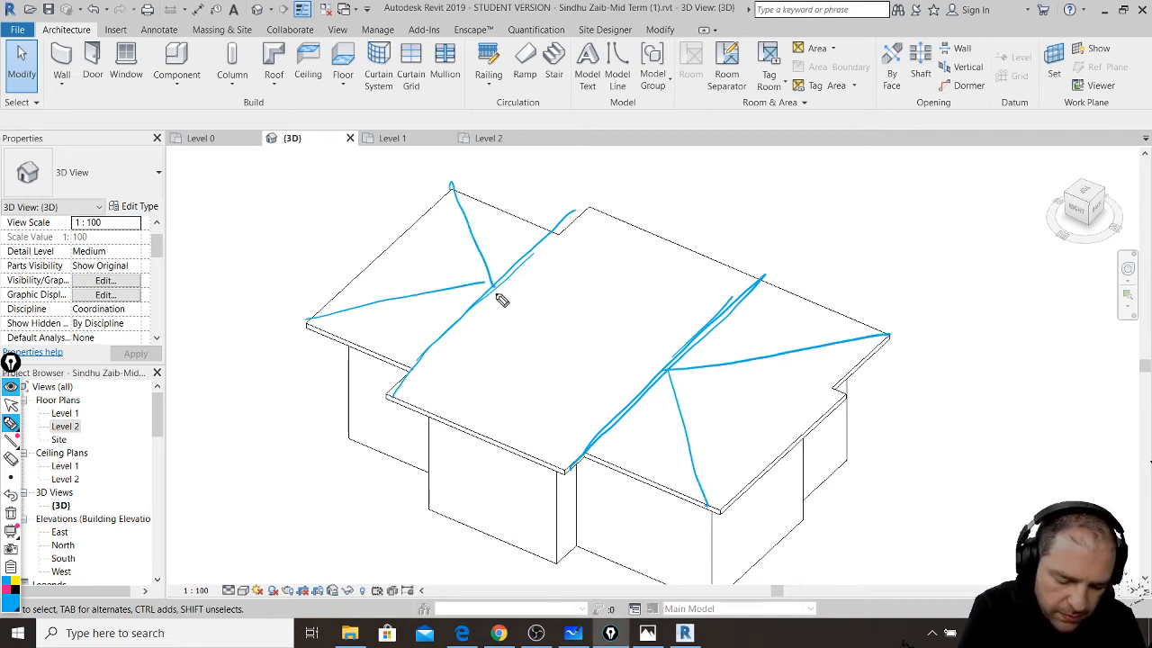
{"action": "left_click_drag", "start_coordinate": [494, 288], "coordinate": [664, 369]}
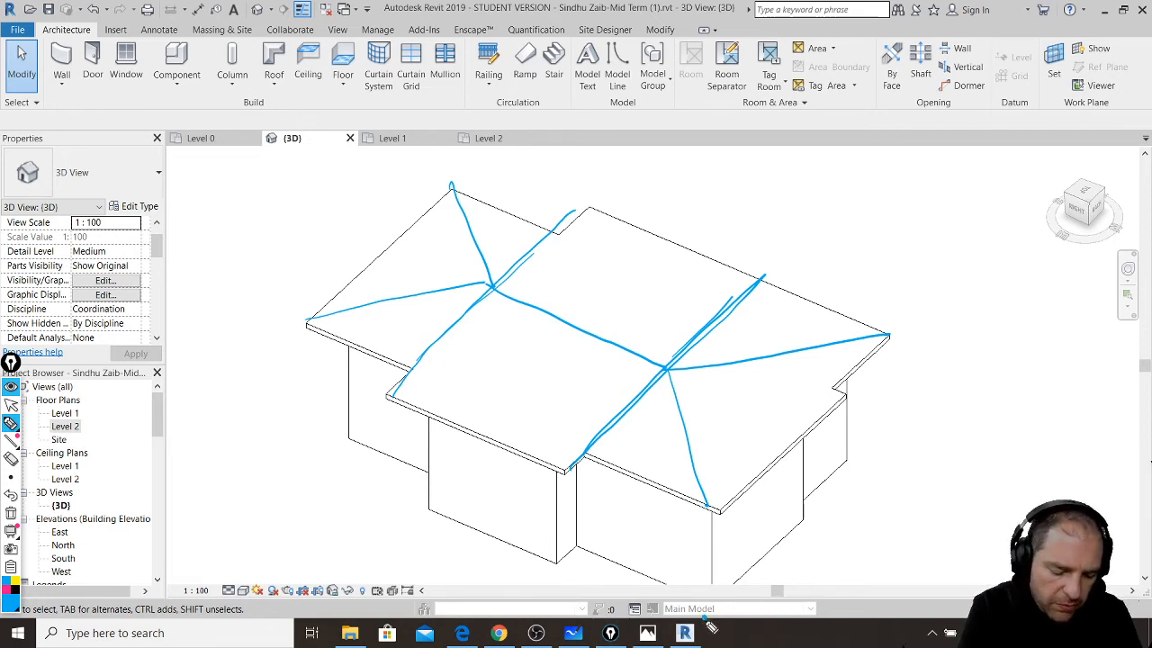
{"action": "mouse_move", "coordinate": [385, 394]}
{"action": "left_mouse_down"}
{"action": "mouse_move", "coordinate": [509, 461]}
{"action": "mouse_move", "coordinate": [576, 472]}
{"action": "left_mouse_up"}
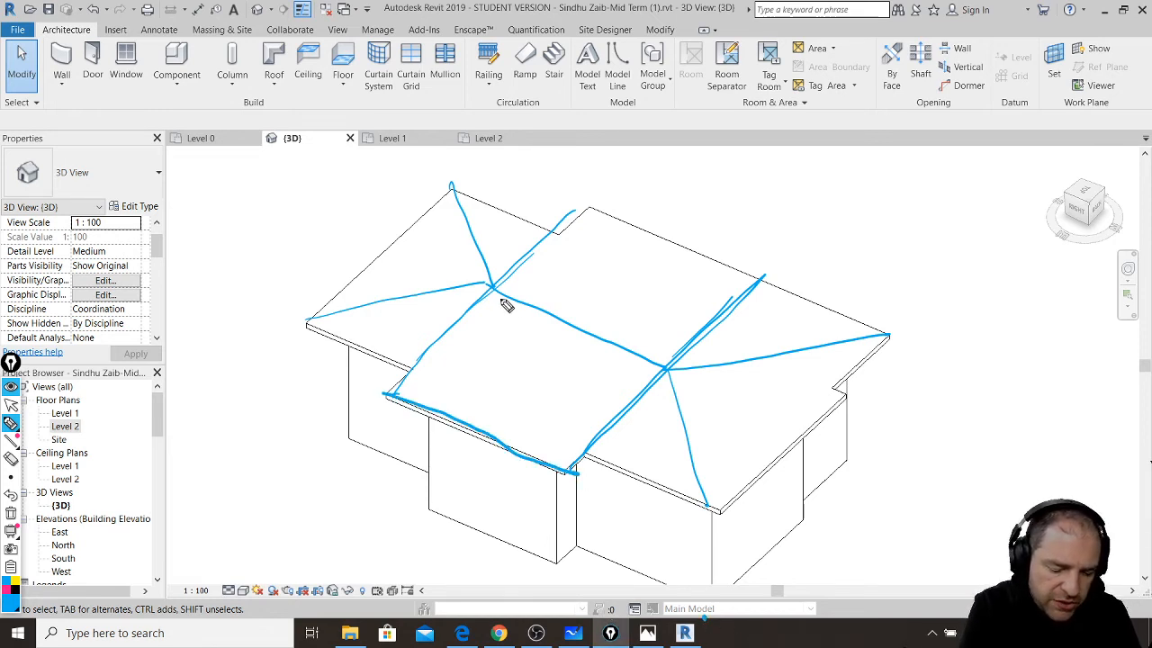
{"action": "left_click_drag", "start_coordinate": [495, 291], "coordinate": [664, 367]}
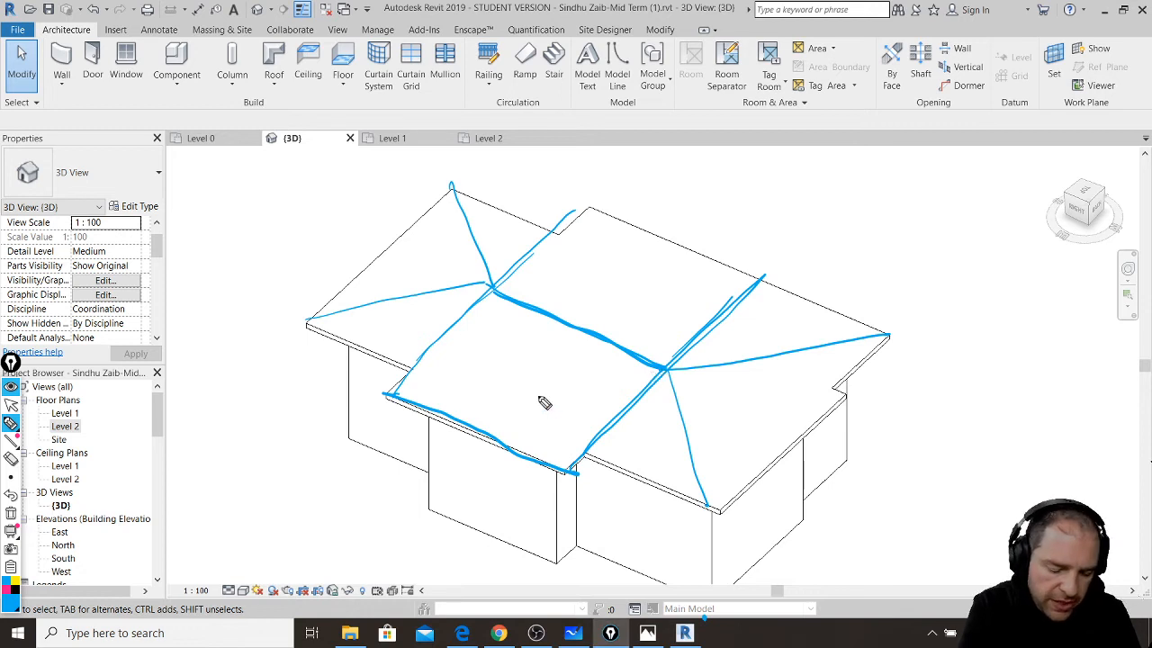
{"action": "left_click_drag", "start_coordinate": [501, 294], "coordinate": [660, 362]}
{"action": "mouse_move", "coordinate": [596, 340]}
{"action": "left_mouse_down"}
{"action": "mouse_move", "coordinate": [596, 310]}
{"action": "mouse_move", "coordinate": [658, 316]}
{"action": "left_mouse_up"}
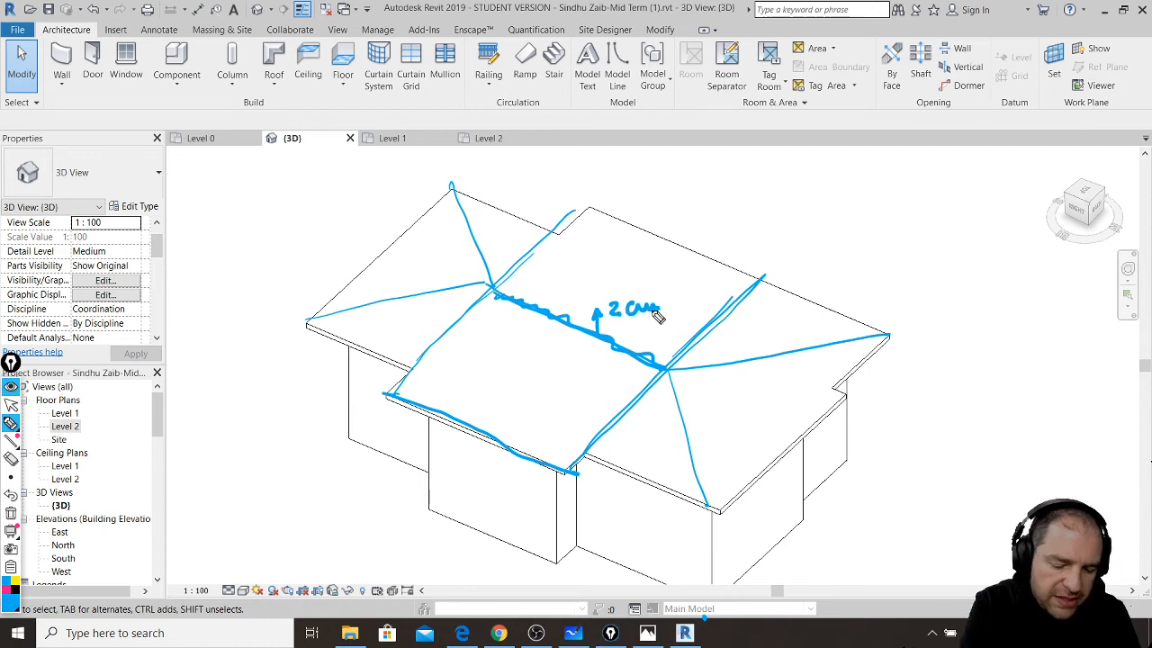
{"action": "mouse_move", "coordinate": [599, 342]}
{"action": "left_mouse_down"}
{"action": "mouse_move", "coordinate": [516, 443]}
{"action": "mouse_move", "coordinate": [537, 436]}
{"action": "left_mouse_up"}
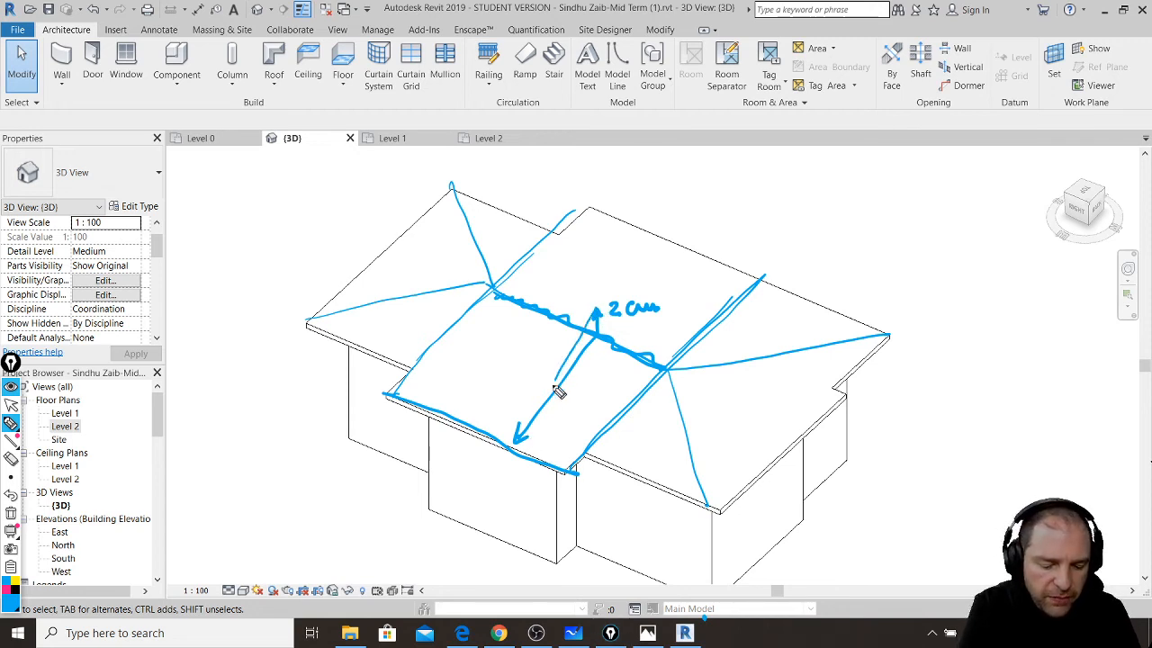
{"action": "left_click_drag", "start_coordinate": [554, 387], "coordinate": [510, 448]}
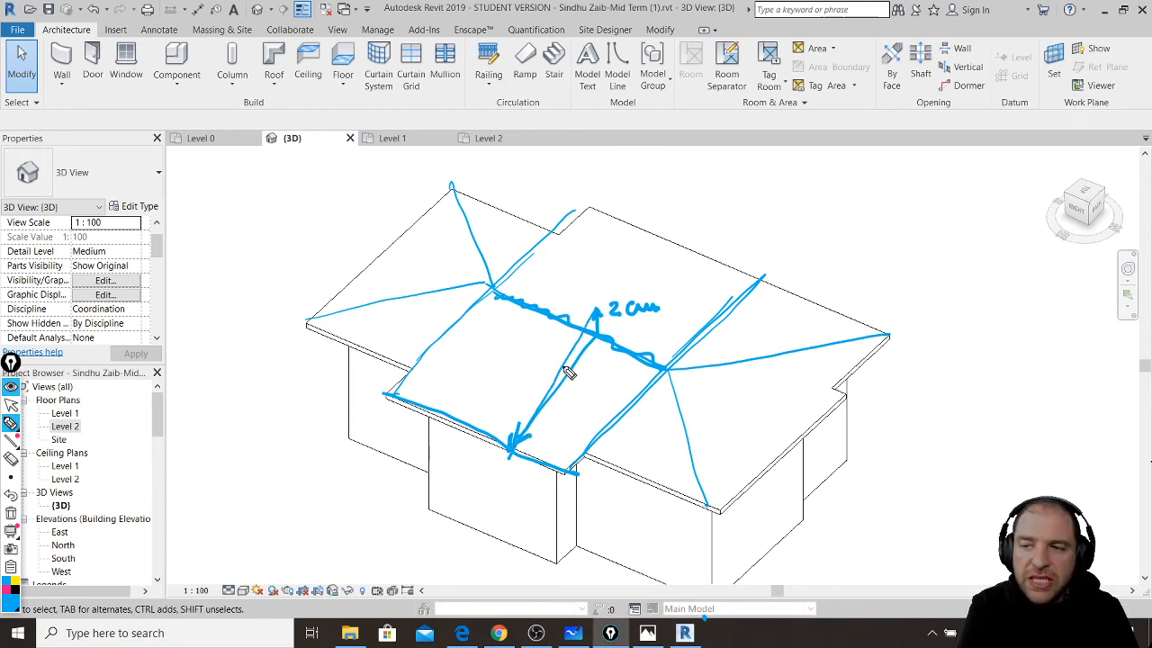
{"action": "mouse_move", "coordinate": [574, 328]}
{"action": "left_mouse_down"}
{"action": "mouse_move", "coordinate": [491, 449]}
{"action": "mouse_move", "coordinate": [462, 437]}
{"action": "left_mouse_up"}
{"action": "mouse_move", "coordinate": [537, 329]}
{"action": "left_mouse_down"}
{"action": "mouse_move", "coordinate": [449, 424]}
{"action": "mouse_move", "coordinate": [444, 416]}
{"action": "left_mouse_up"}
{"action": "left_click_drag", "start_coordinate": [524, 313], "coordinate": [439, 416]}
{"action": "mouse_move", "coordinate": [448, 387]}
{"action": "left_mouse_down"}
{"action": "mouse_move", "coordinate": [466, 435]}
{"action": "mouse_move", "coordinate": [509, 459]}
{"action": "left_mouse_up"}
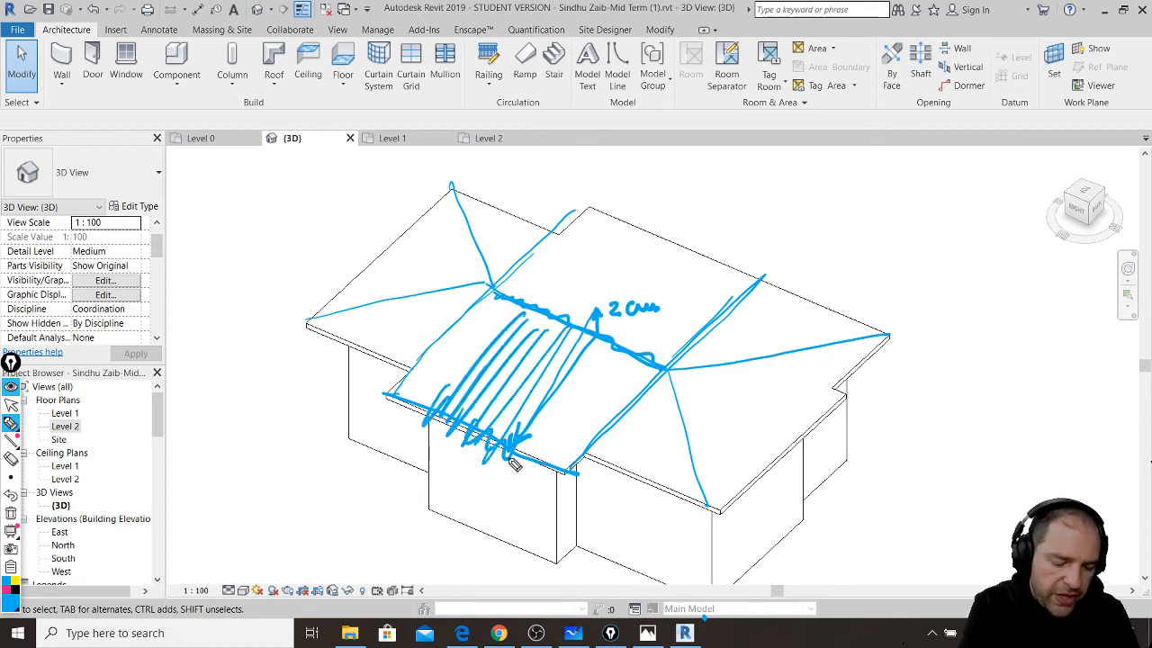
{"action": "left_click_drag", "start_coordinate": [538, 298], "coordinate": [628, 215]}
{"action": "mouse_move", "coordinate": [567, 315]}
{"action": "left_mouse_down"}
{"action": "mouse_move", "coordinate": [645, 225]}
{"action": "mouse_move", "coordinate": [675, 228]}
{"action": "left_mouse_up"}
{"action": "left_click_drag", "start_coordinate": [610, 295], "coordinate": [674, 240]}
{"action": "left_click_drag", "start_coordinate": [614, 309], "coordinate": [692, 240]}
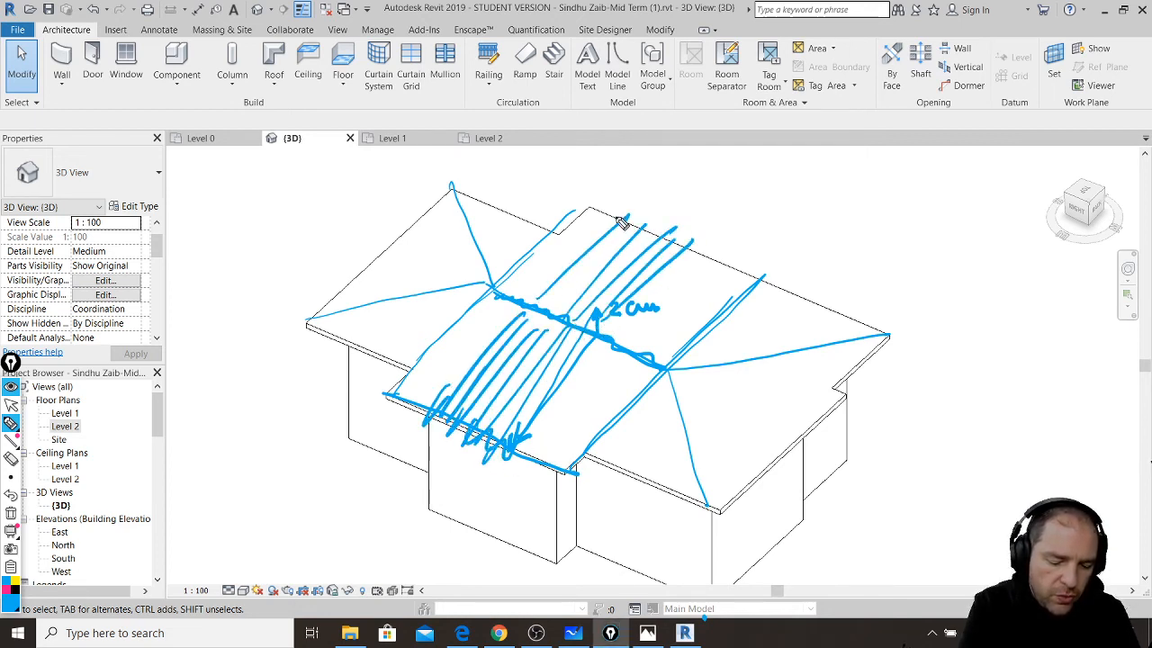
{"action": "left_click_drag", "start_coordinate": [621, 223], "coordinate": [702, 232]}
{"action": "left_click_drag", "start_coordinate": [700, 335], "coordinate": [808, 288]}
{"action": "mouse_move", "coordinate": [691, 364]}
{"action": "left_mouse_down"}
{"action": "mouse_move", "coordinate": [841, 295]}
{"action": "mouse_move", "coordinate": [853, 308]}
{"action": "left_mouse_up"}
{"action": "left_click_drag", "start_coordinate": [770, 353], "coordinate": [856, 315]}
{"action": "left_click_drag", "start_coordinate": [773, 289], "coordinate": [859, 317]}
{"action": "left_click_drag", "start_coordinate": [671, 389], "coordinate": [779, 482]}
{"action": "left_click_drag", "start_coordinate": [697, 382], "coordinate": [803, 435]}
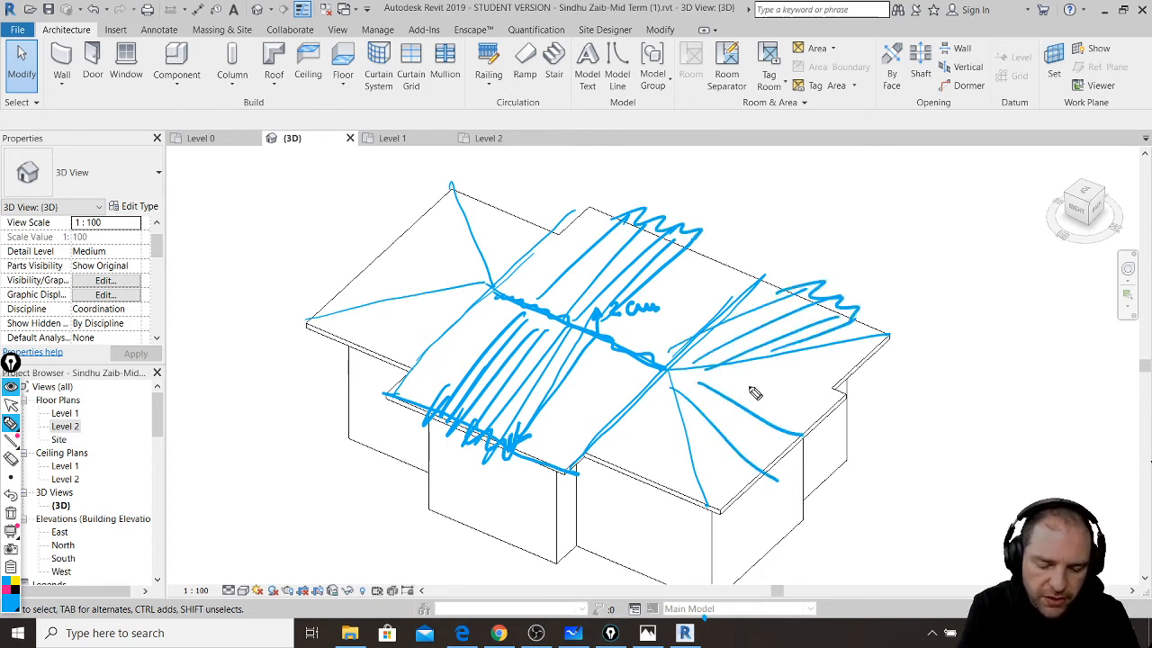
{"action": "left_click_drag", "start_coordinate": [738, 369], "coordinate": [814, 405]}
{"action": "mouse_move", "coordinate": [781, 355]}
{"action": "left_mouse_down"}
{"action": "mouse_move", "coordinate": [842, 383]}
{"action": "mouse_move", "coordinate": [854, 370]}
{"action": "left_mouse_up"}
{"action": "left_click_drag", "start_coordinate": [846, 345], "coordinate": [869, 387]}
{"action": "left_click_drag", "start_coordinate": [803, 416], "coordinate": [792, 464]}
{"action": "left_click_drag", "start_coordinate": [799, 443], "coordinate": [756, 482]}
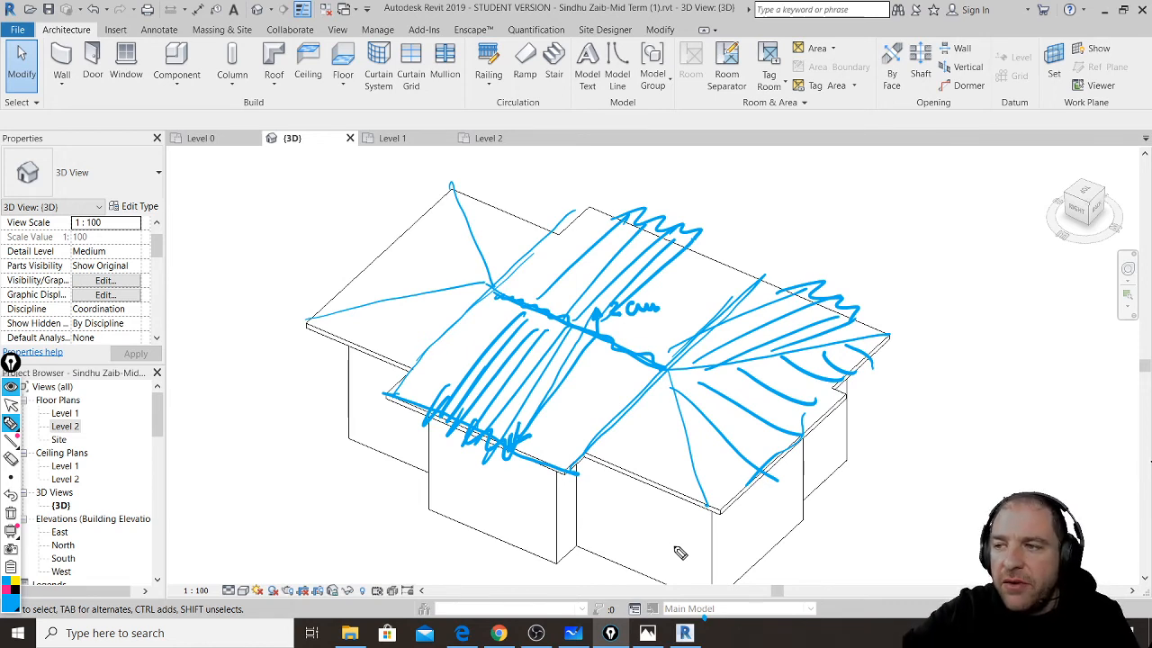
{"action": "key", "text": "ctrl+shift+7"}
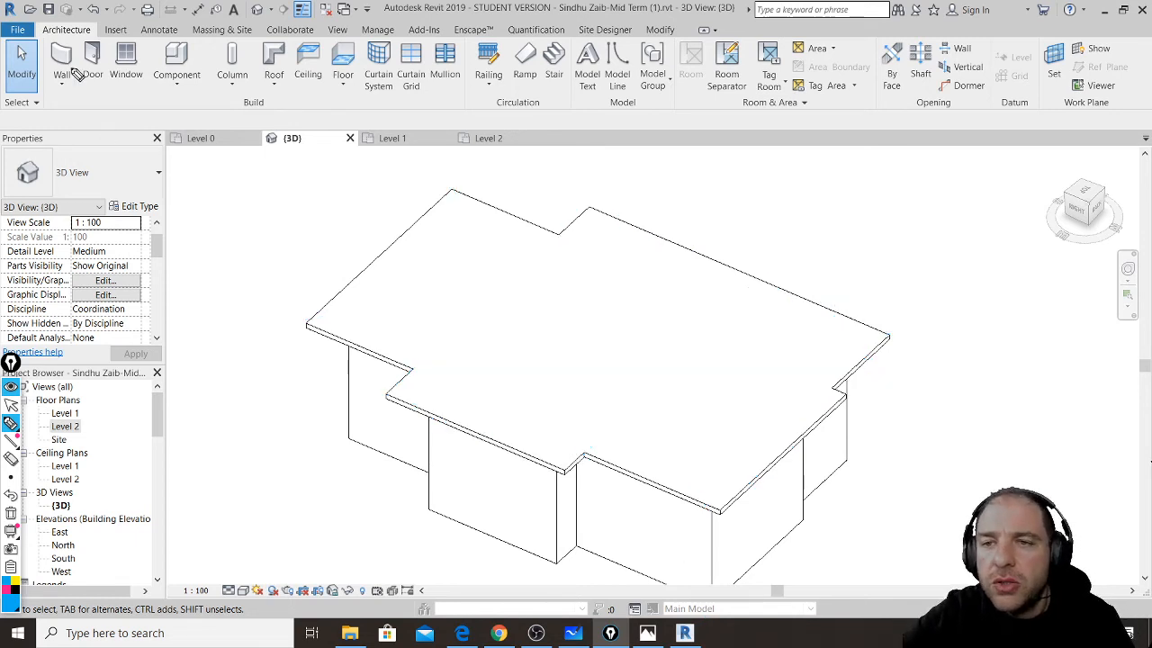
- Turn off freehand drawing and select the Level 2 floor slab
{"action": "key", "text": "ctrl+shift+2"}
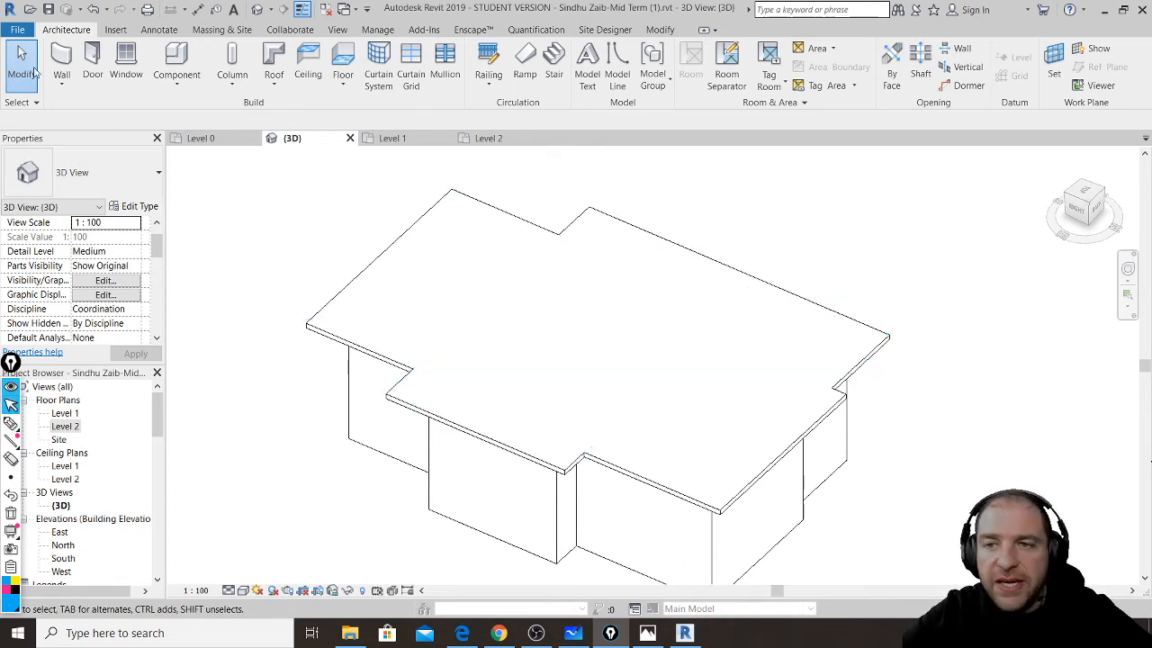
{"action": "left_click", "coordinate": [415, 224]}
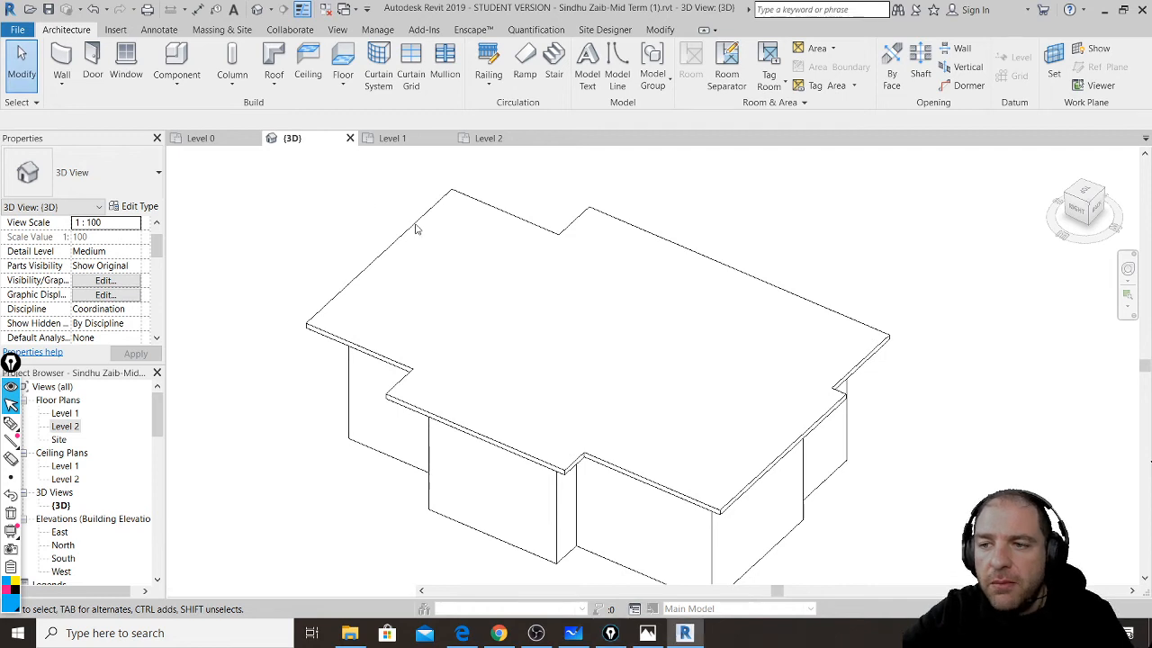
{"action": "left_click", "coordinate": [469, 195]}
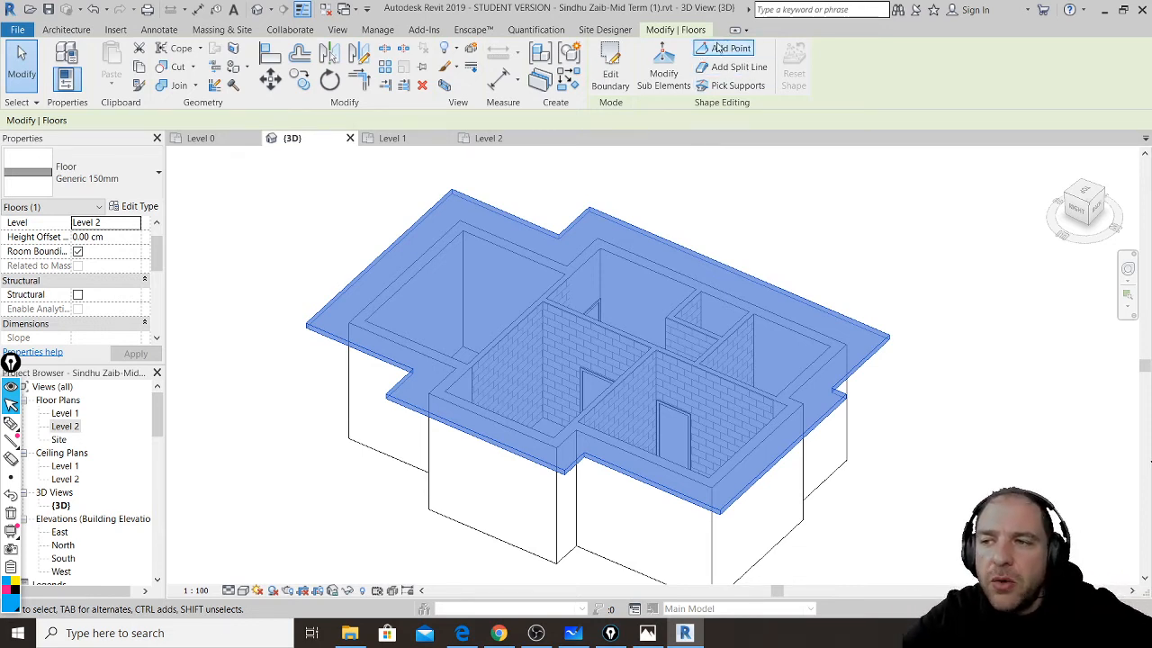
- Draw three split lines across the slab between its corners and edges, then reselect the floor
{"action": "left_click", "coordinate": [736, 67]}
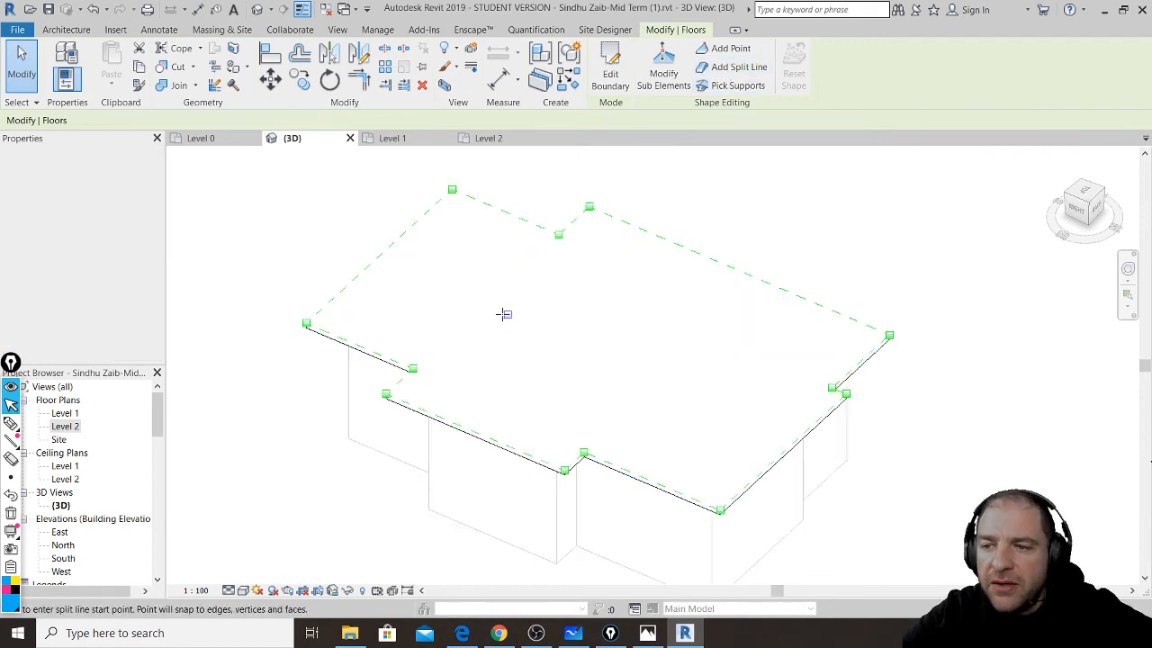
{"action": "left_click", "coordinate": [412, 368]}
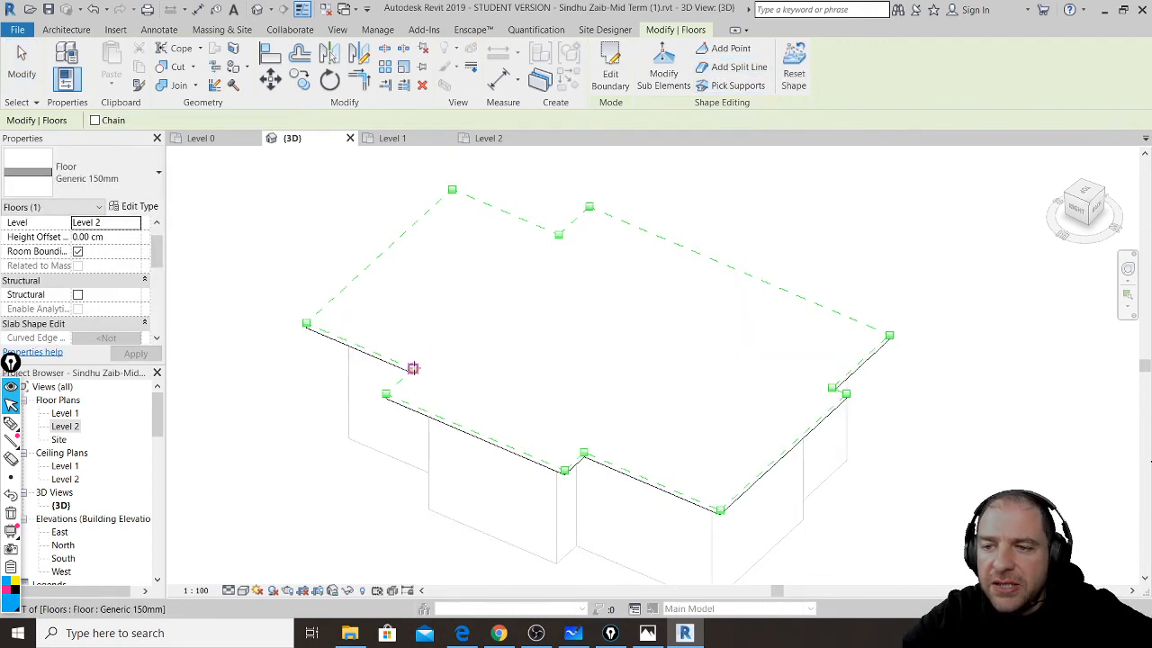
{"action": "left_click", "coordinate": [559, 234]}
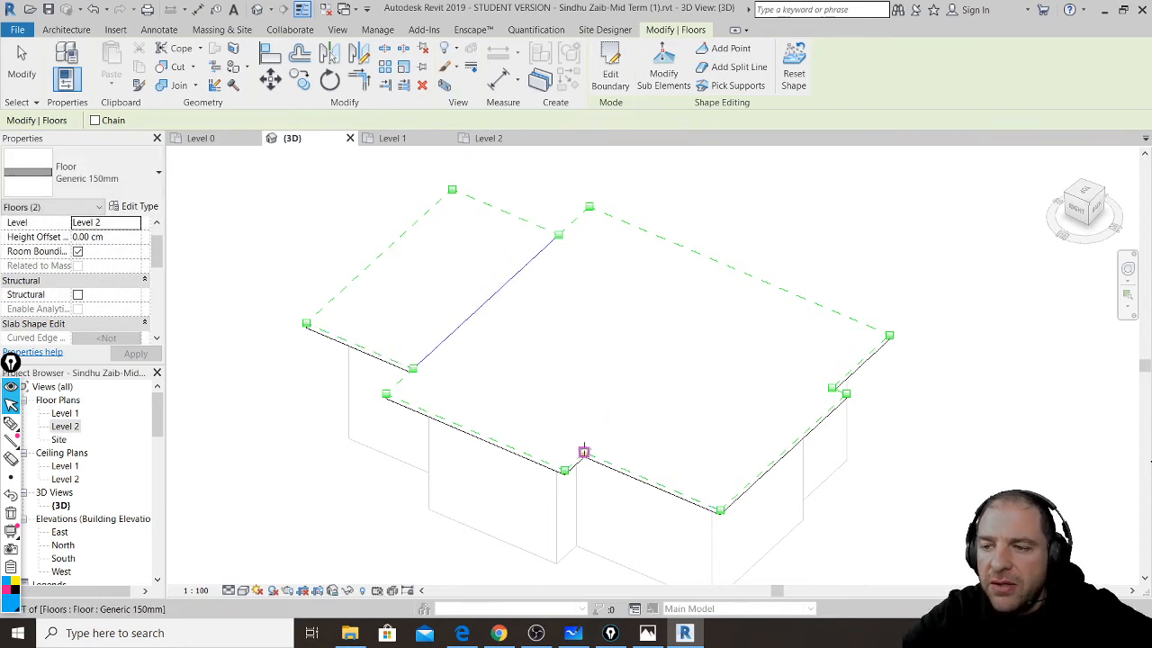
{"action": "left_click", "coordinate": [583, 453]}
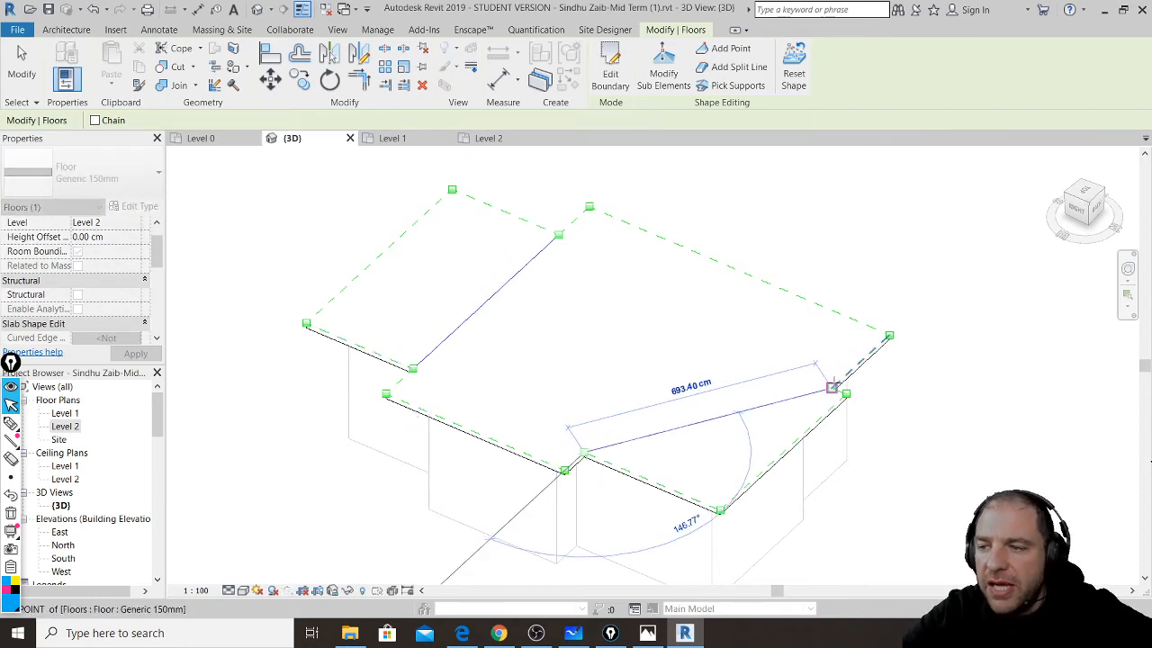
{"action": "left_click", "coordinate": [826, 380]}
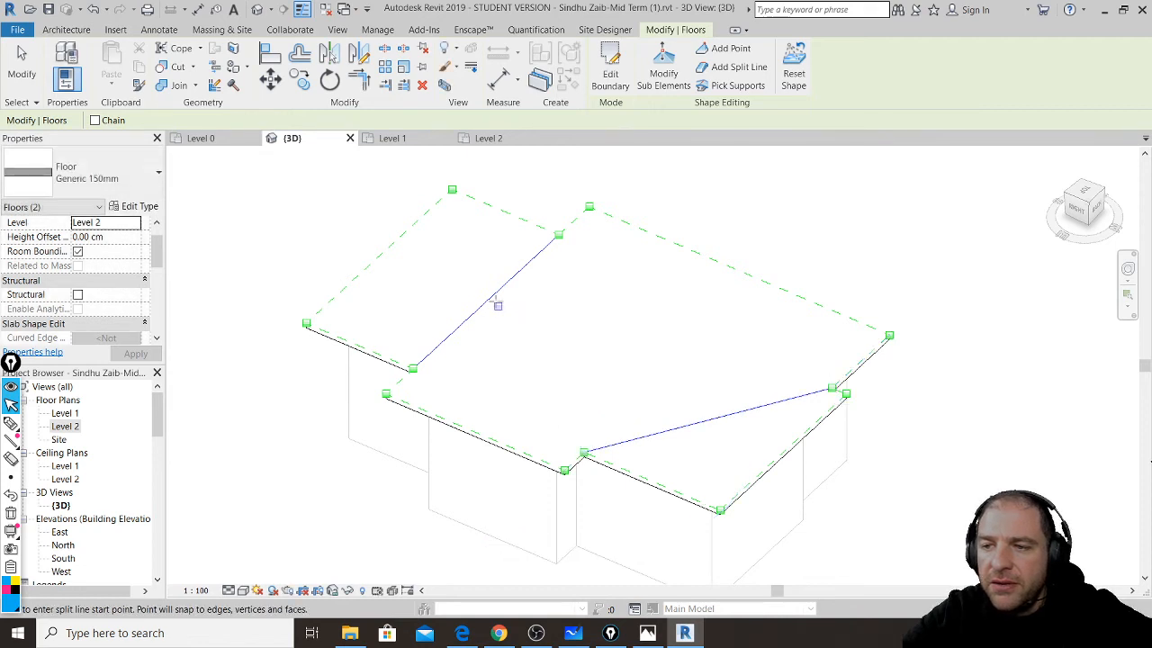
{"action": "left_click", "coordinate": [493, 293]}
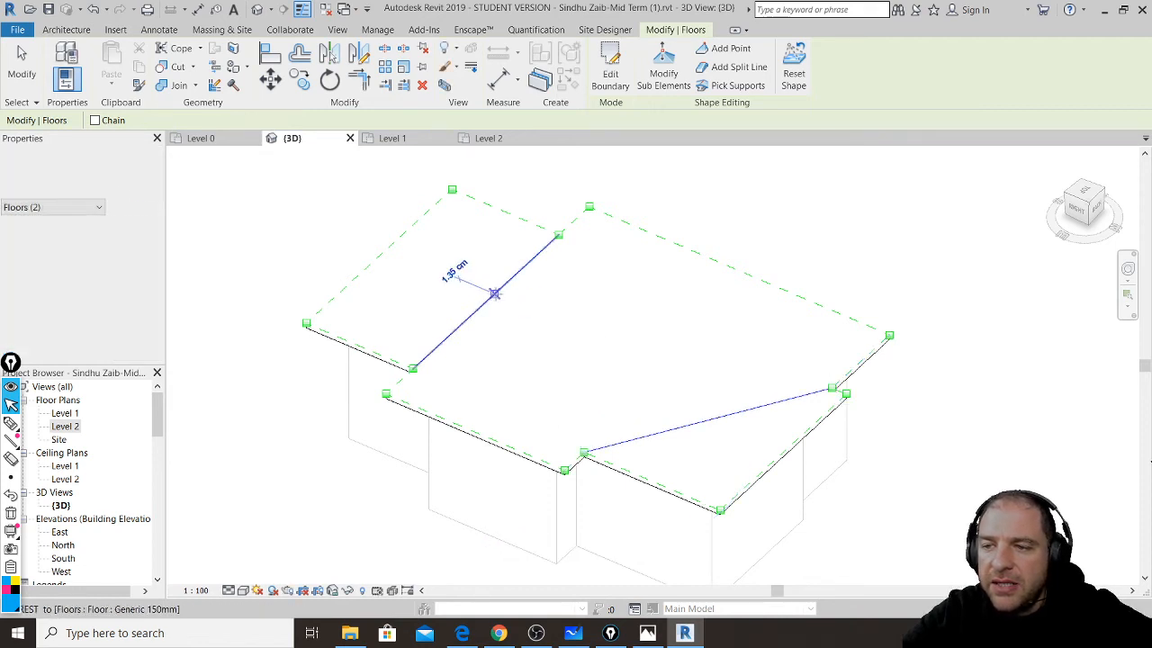
{"action": "left_click", "coordinate": [724, 415]}
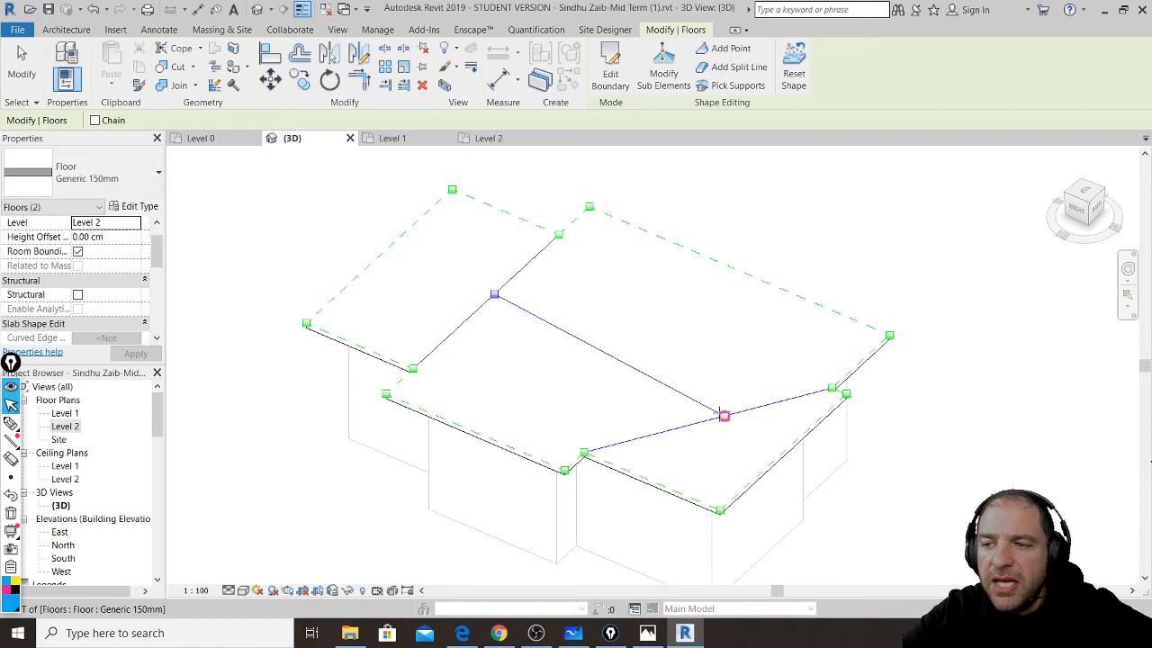
{"action": "key", "text": "Escape"}
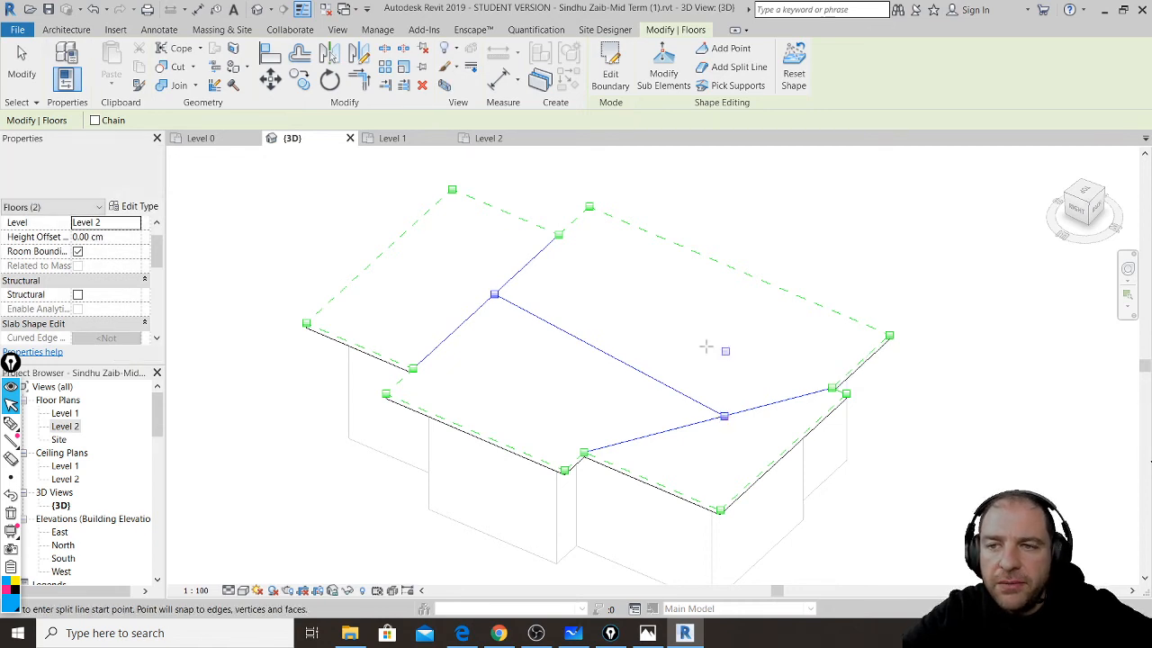
{"action": "key", "text": "Escape"}
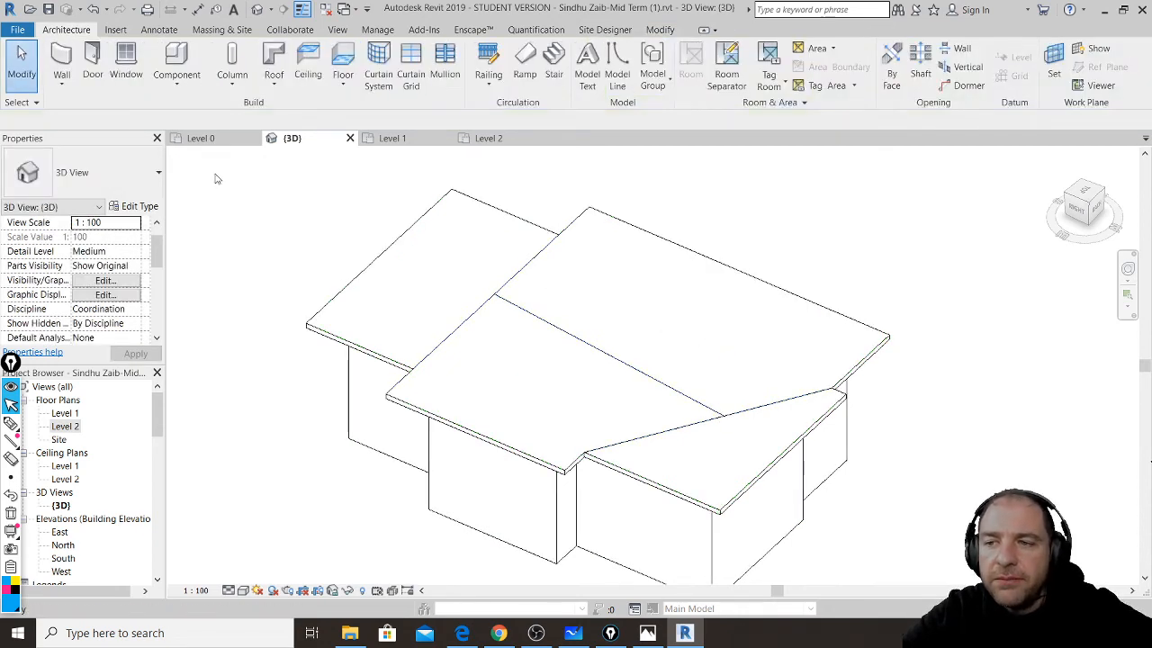
{"action": "left_click", "coordinate": [478, 312]}
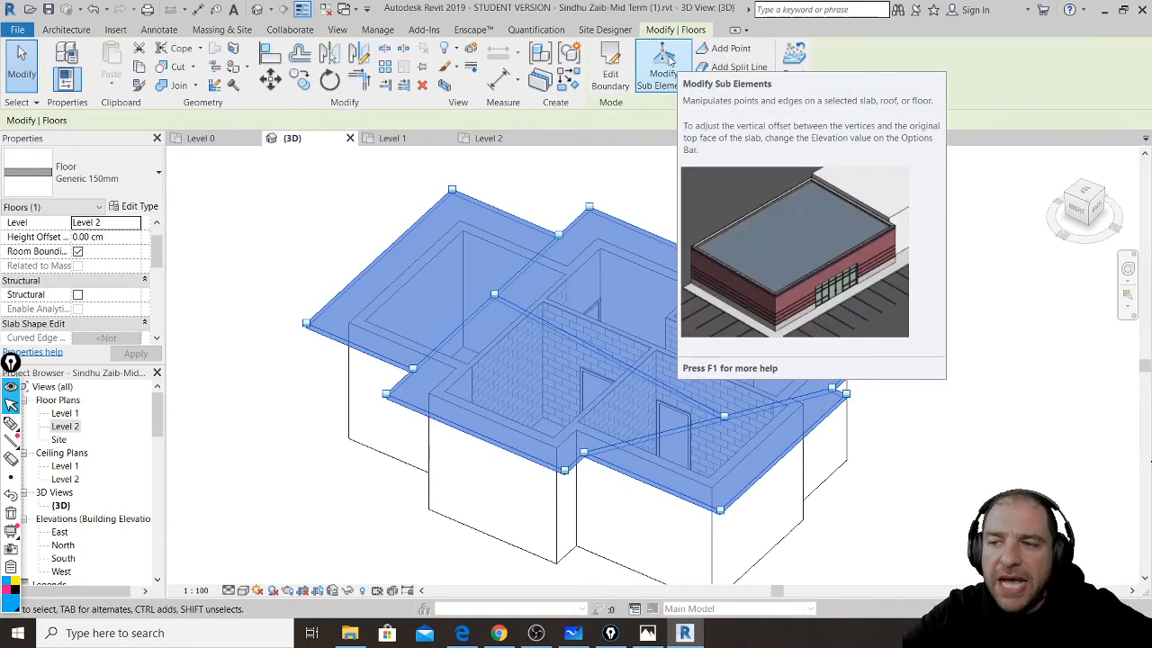
- Raise the first two split-line edges of the floor slab to a 3 cm elevation
{"action": "left_click", "coordinate": [666, 63]}
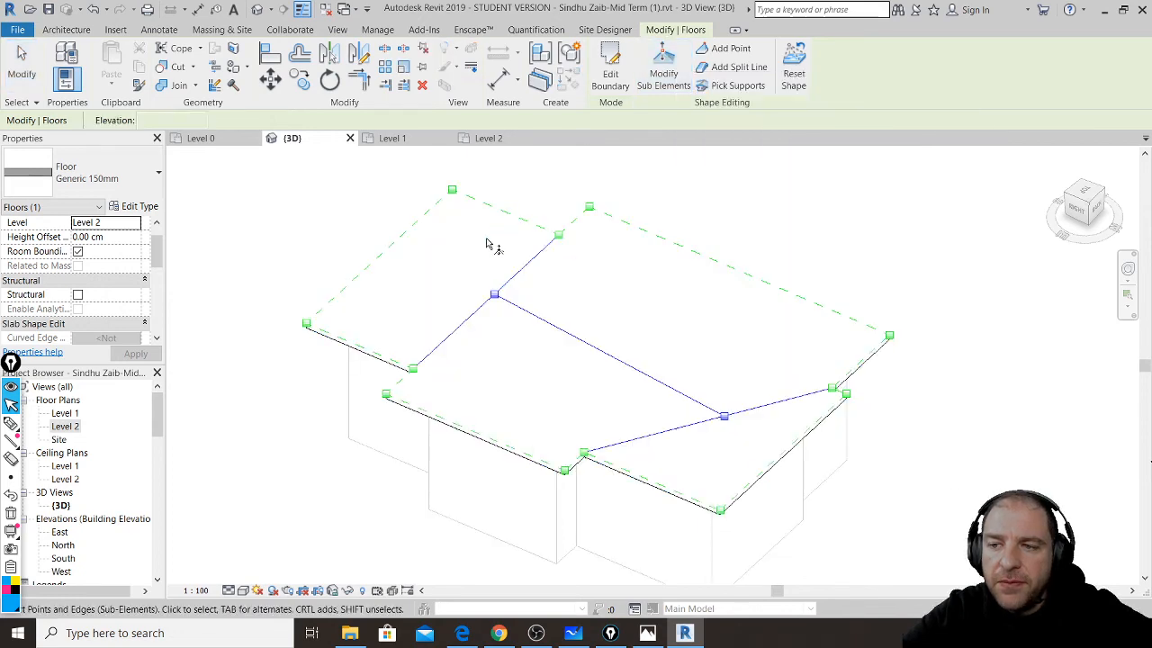
{"action": "left_click", "coordinate": [471, 319]}
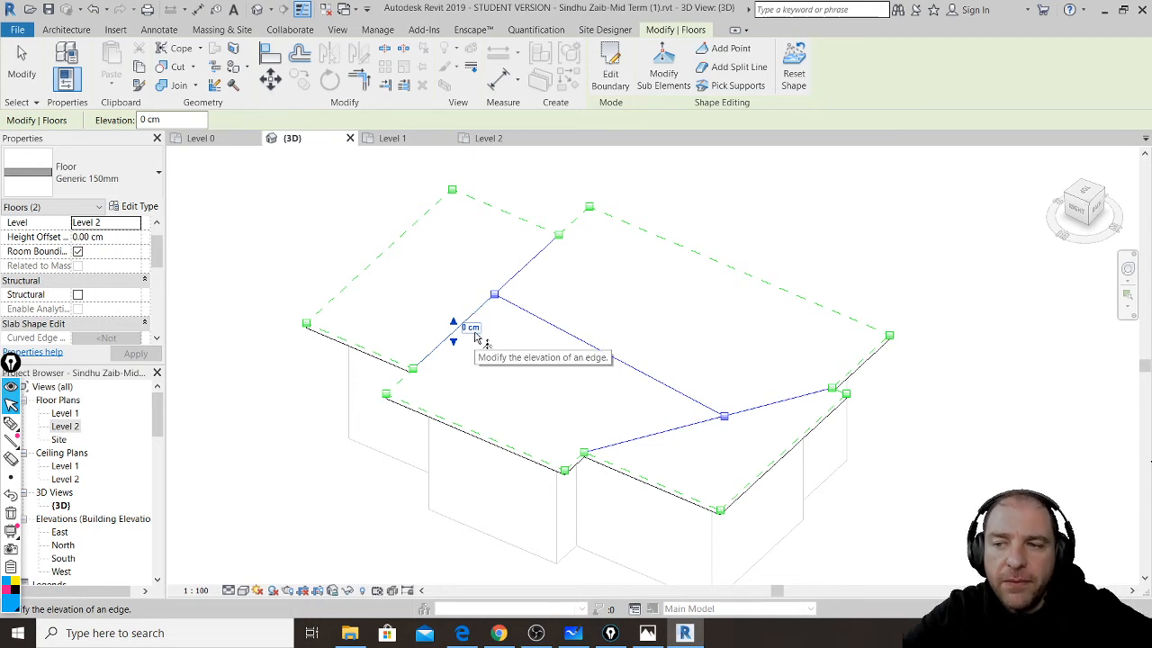
{"action": "left_click", "coordinate": [470, 327]}
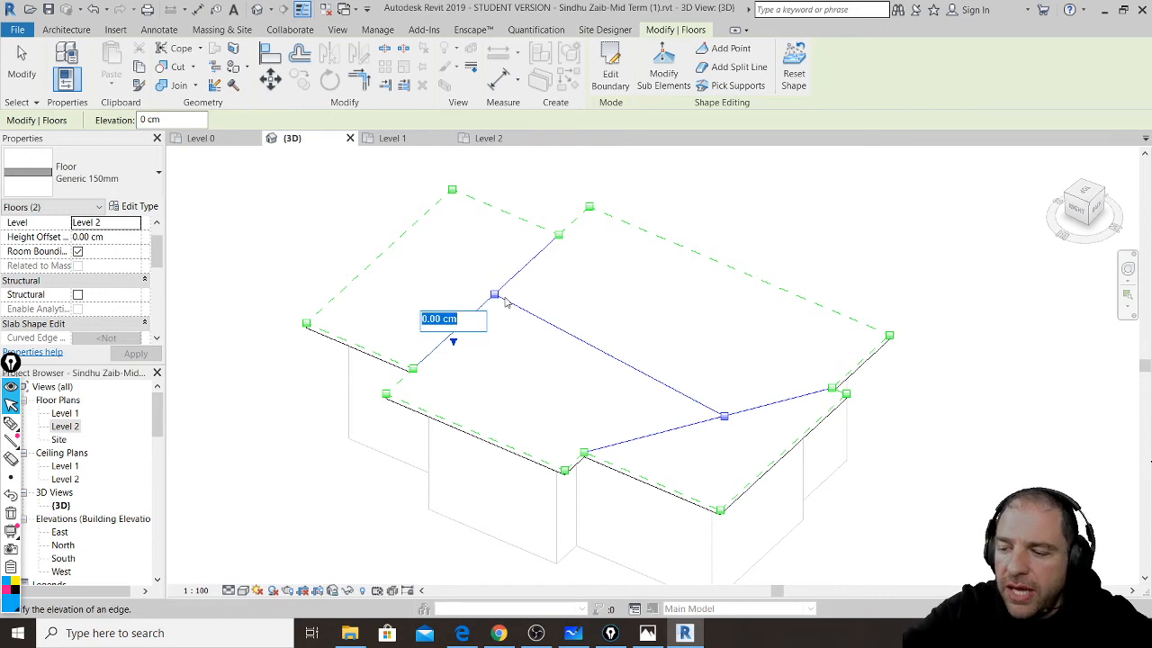
{"action": "type", "text": "3"}
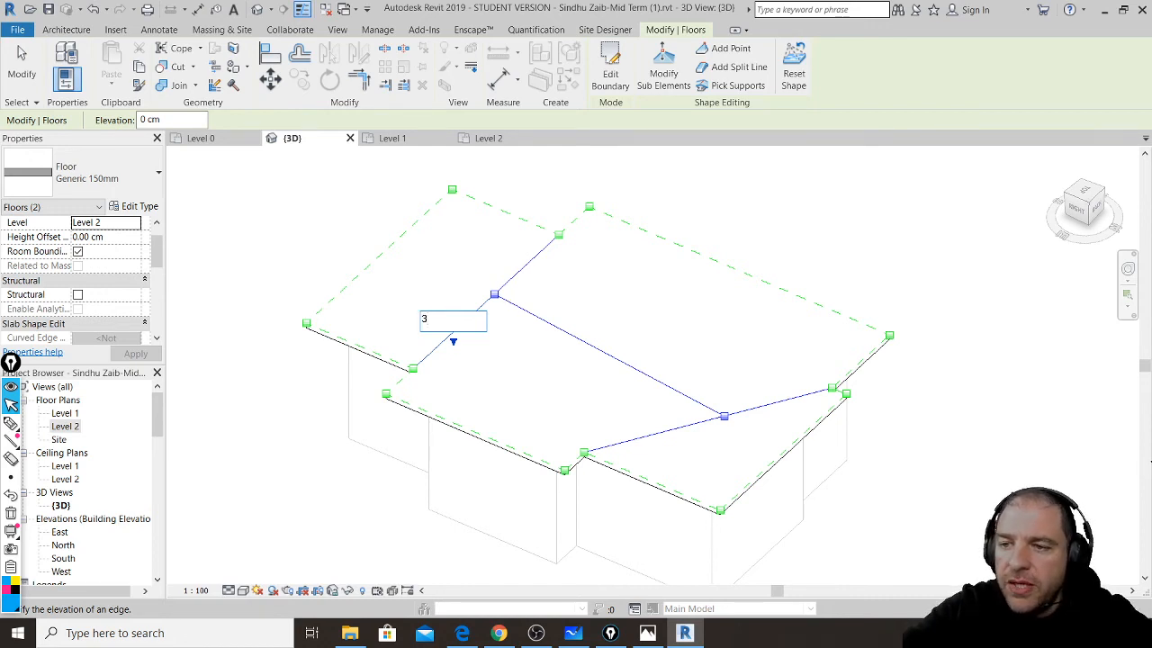
{"action": "key", "text": "Return"}
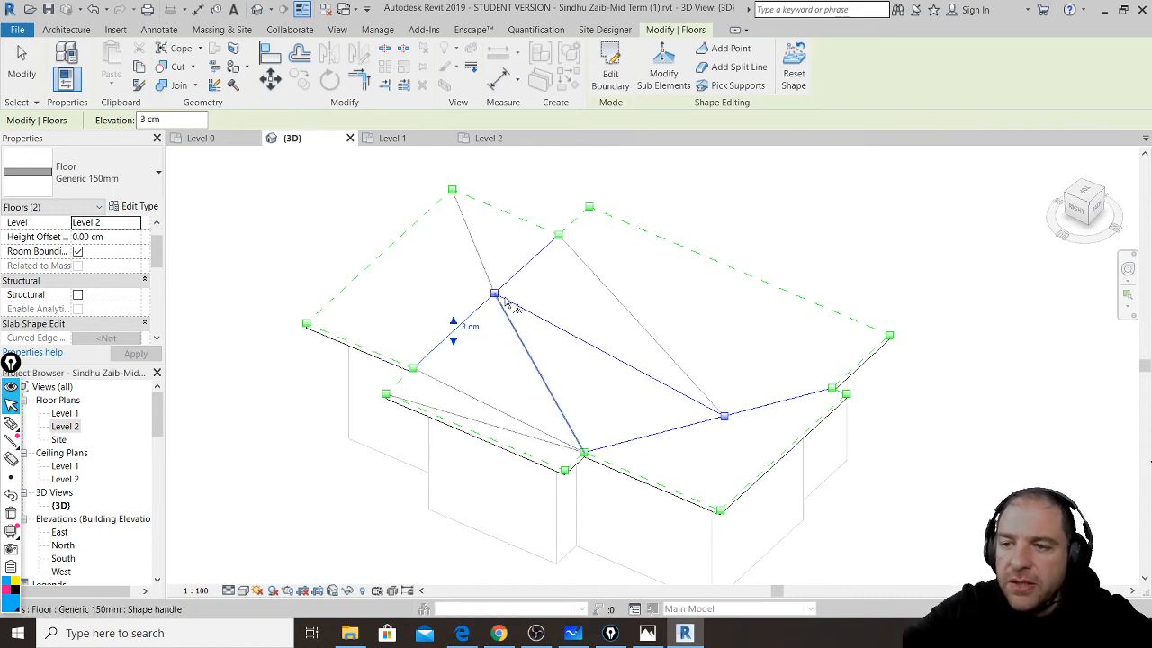
{"action": "left_click", "coordinate": [537, 262]}
{"action": "left_click", "coordinate": [543, 264]}
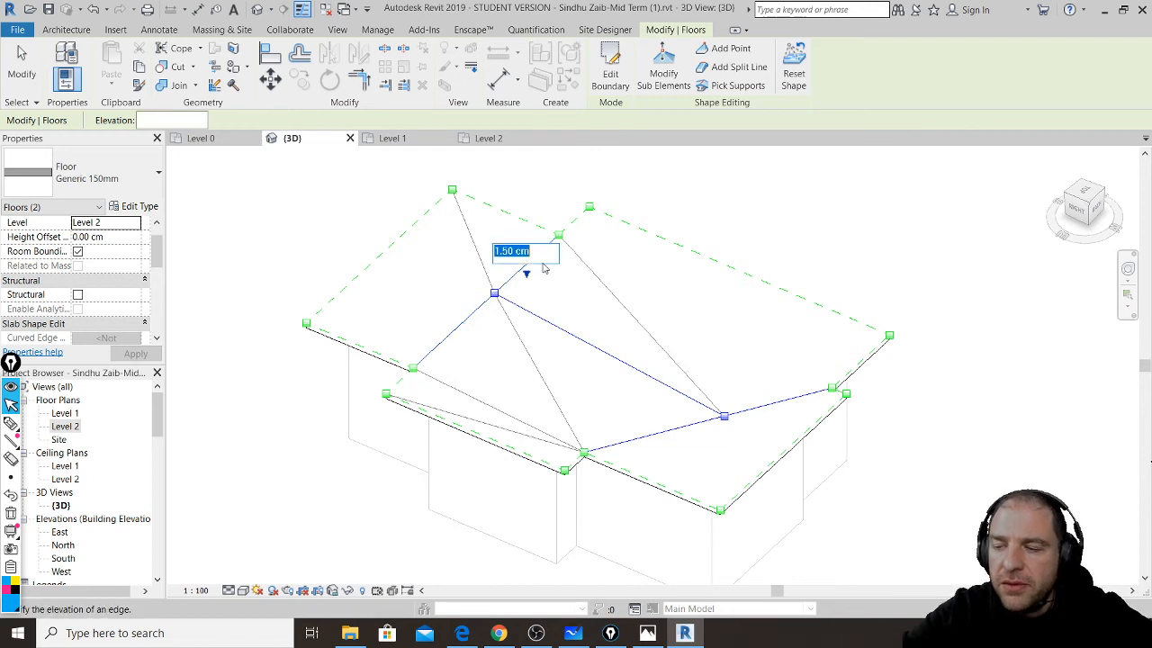
{"action": "type", "text": "3"}
{"action": "key", "text": "Return"}
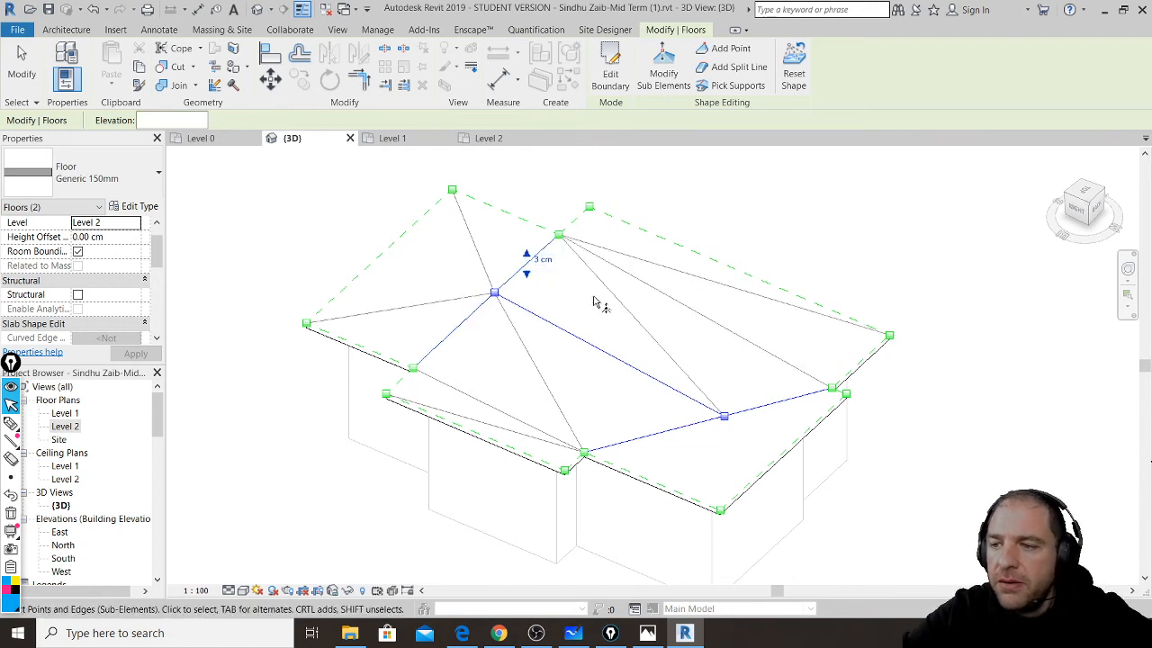
- Set the lower two split-line edges to a 2 cm elevation and leave shape editing
{"action": "left_click", "coordinate": [654, 440]}
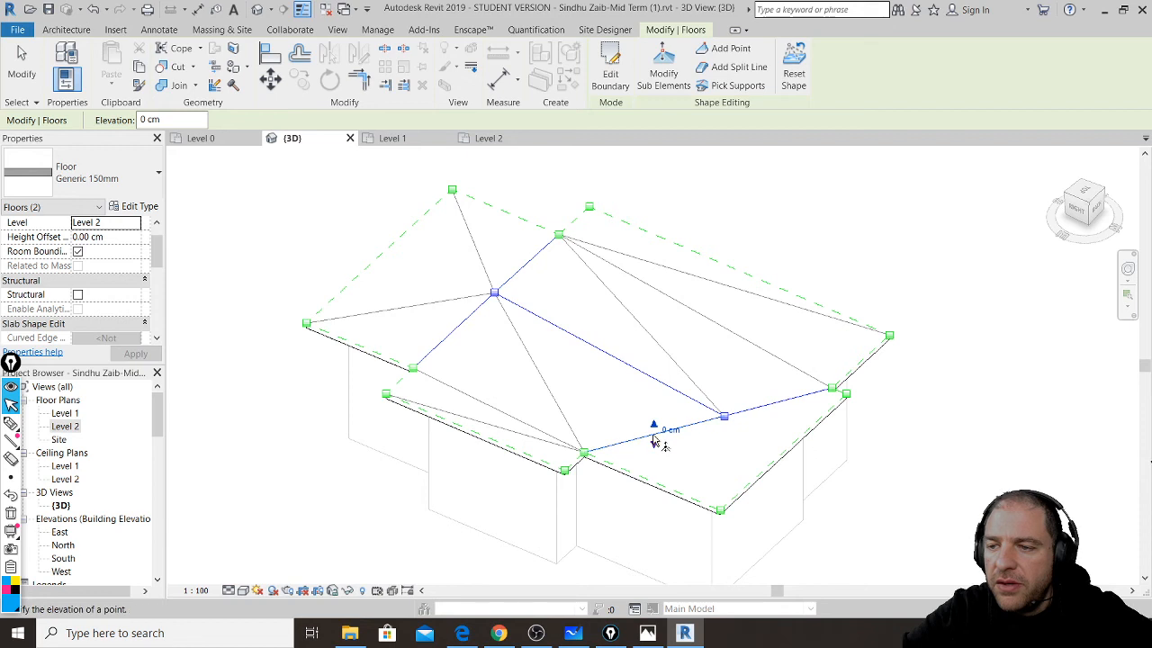
{"action": "left_click", "coordinate": [669, 429]}
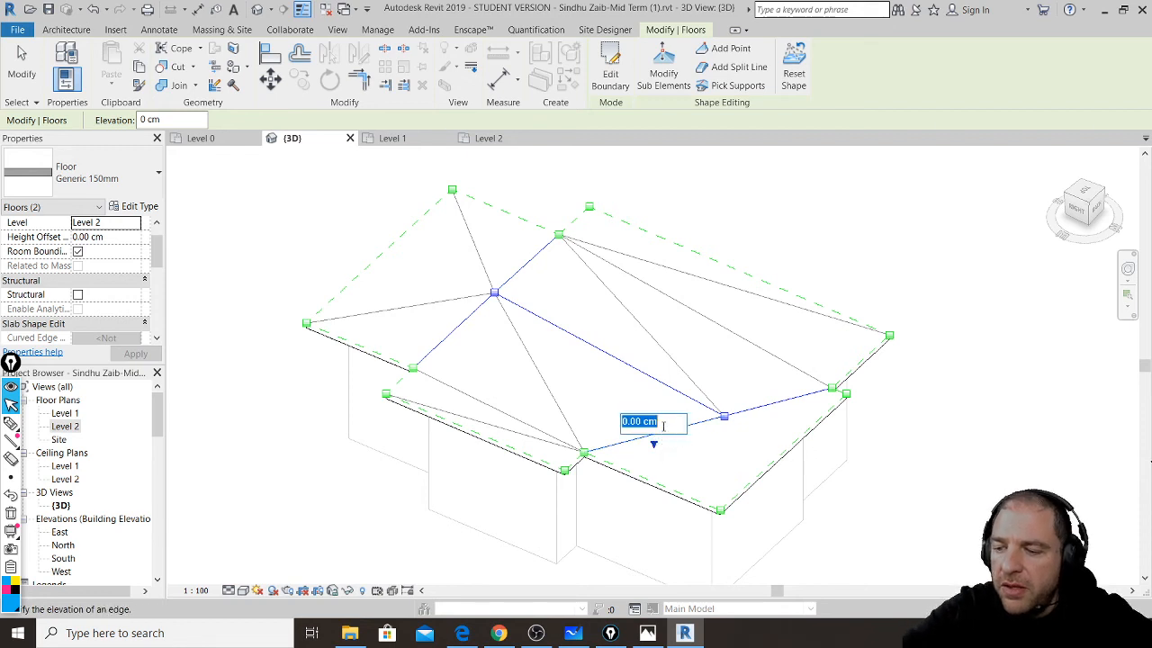
{"action": "type", "text": "32"}
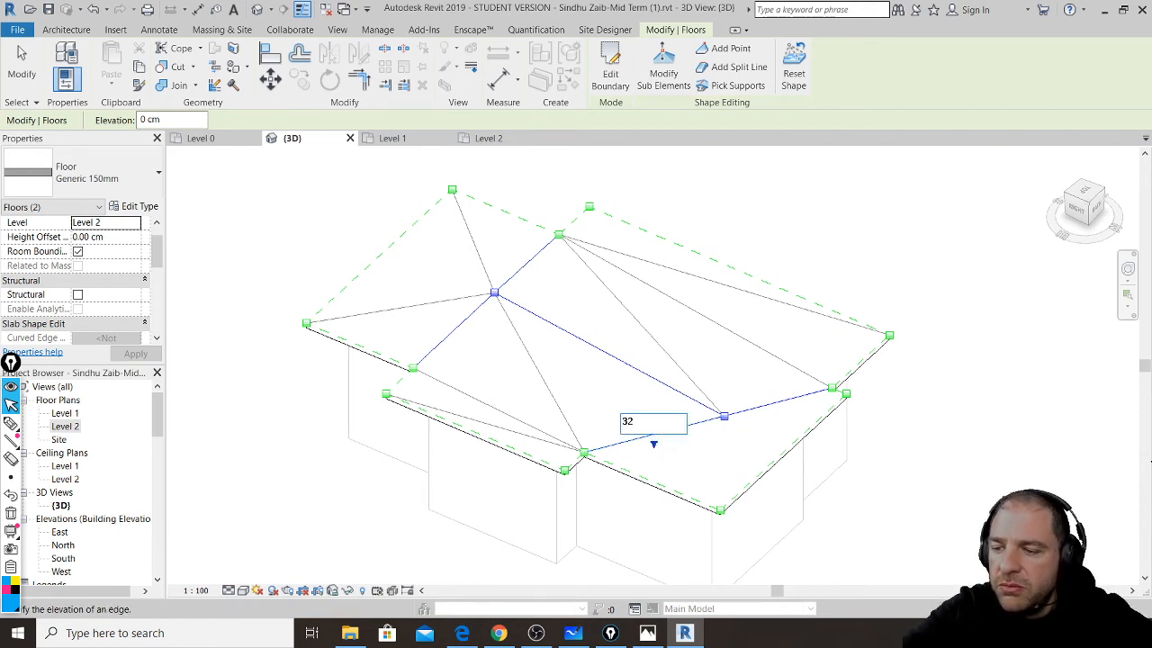
{"action": "key", "text": "BackSpace"}
{"action": "key", "text": "BackSpace"}
{"action": "type", "text": "2"}
{"action": "key", "text": "Return"}
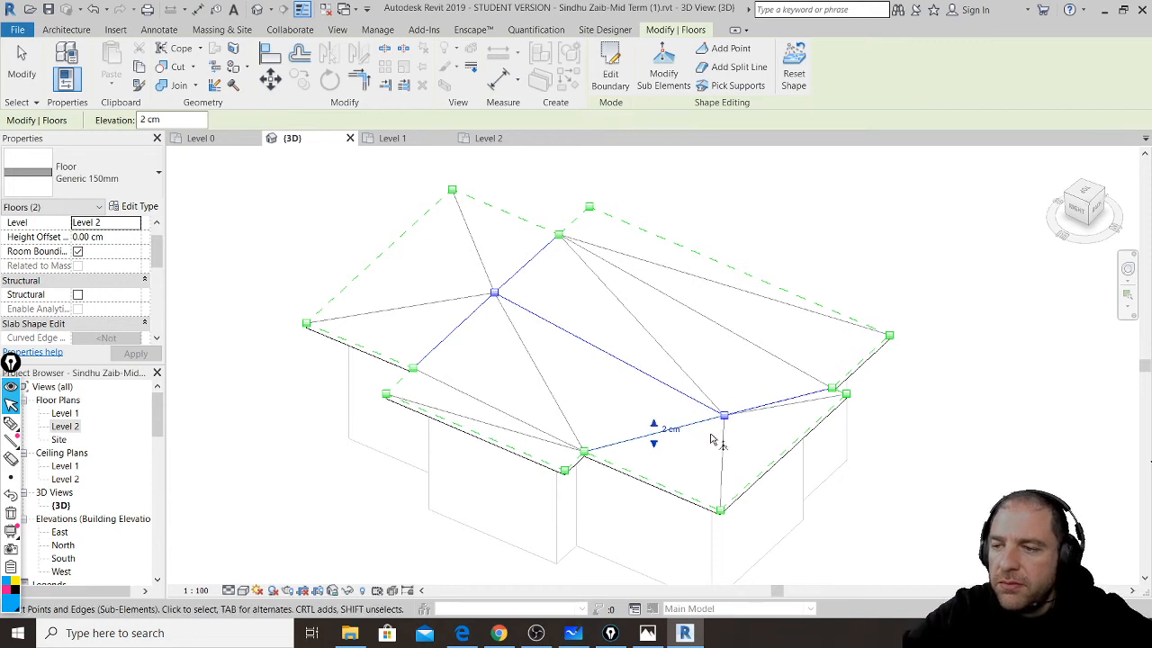
{"action": "left_click", "coordinate": [799, 398]}
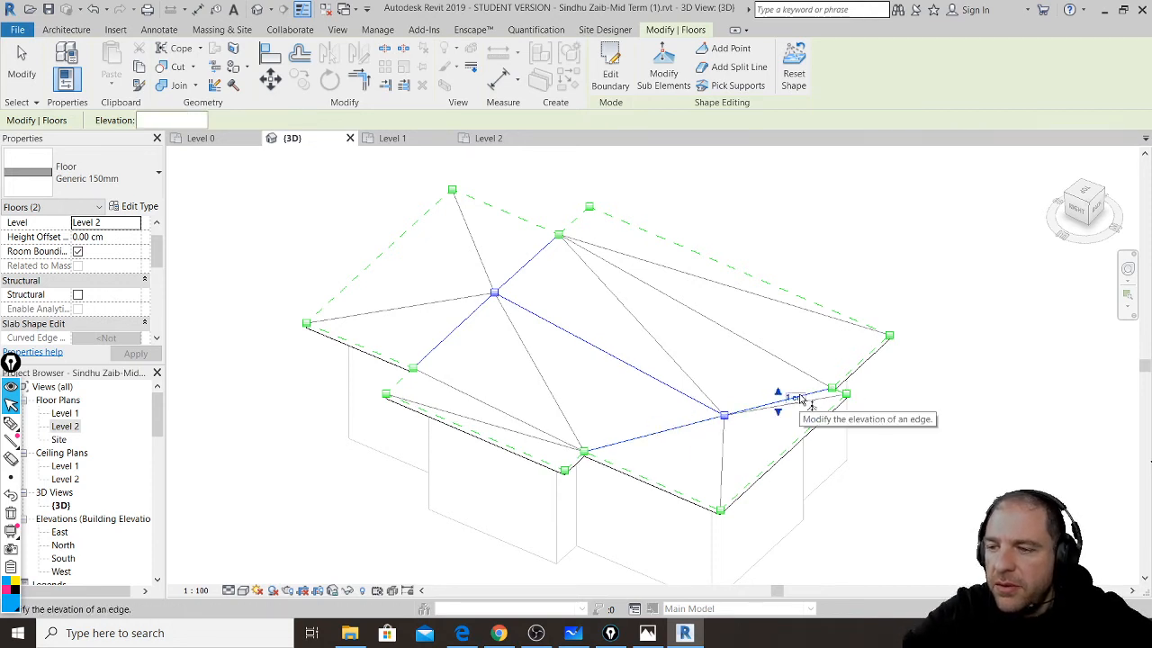
{"action": "left_click", "coordinate": [796, 398]}
{"action": "type", "text": "2"}
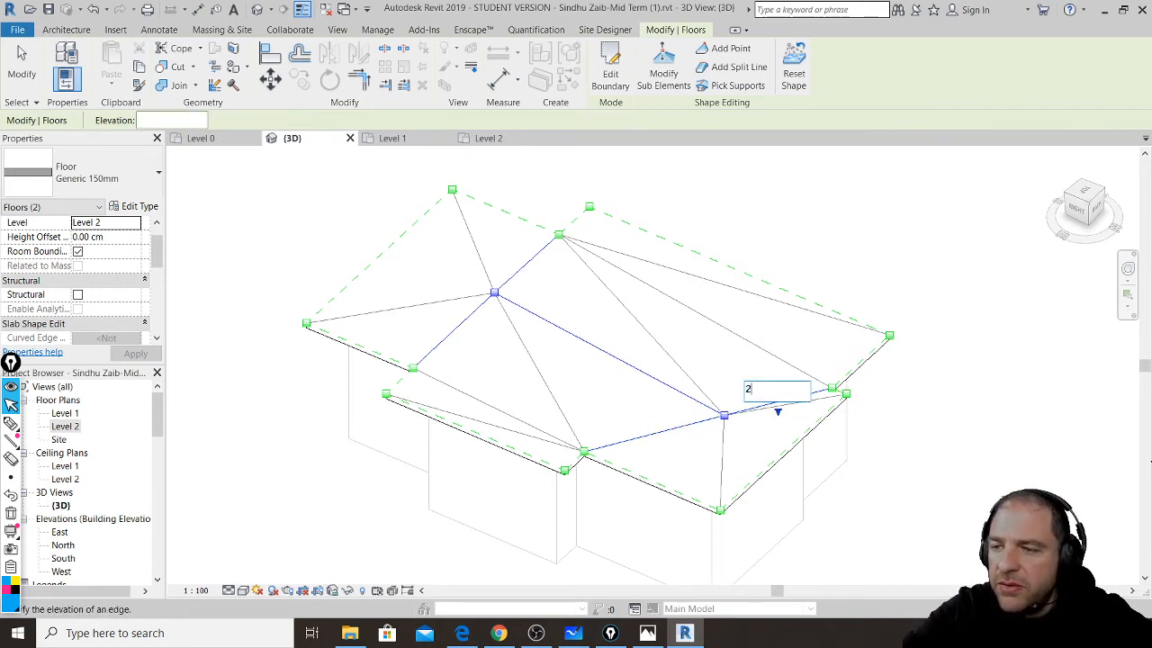
{"action": "key", "text": "Return"}
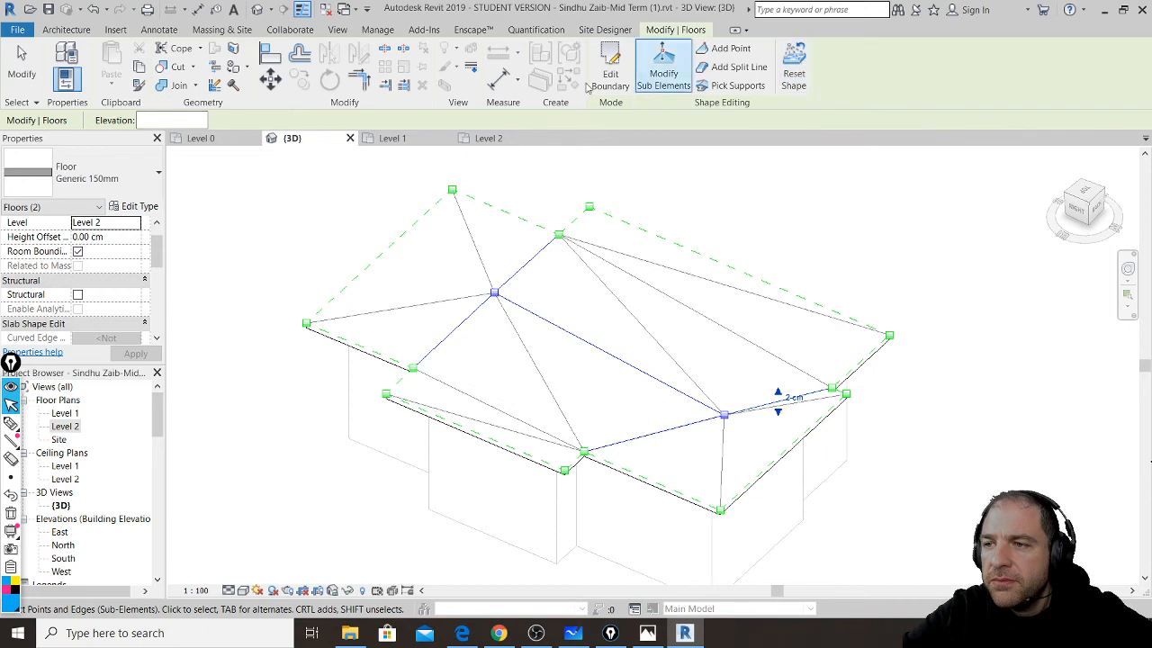
{"action": "left_click", "coordinate": [584, 186]}
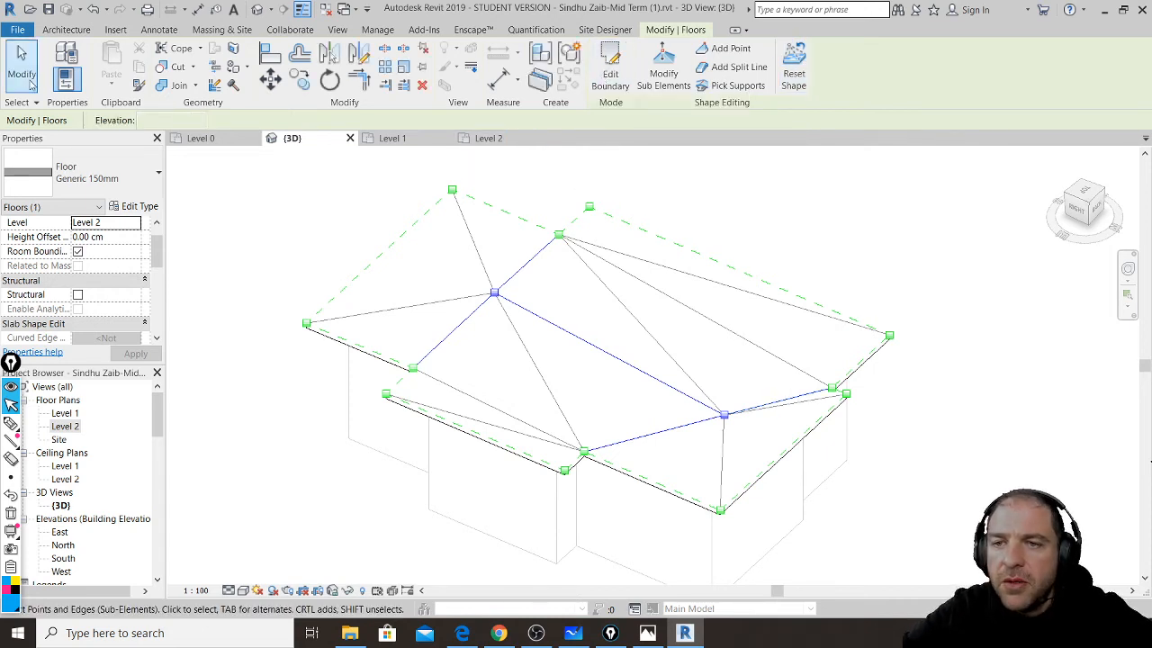
{"action": "left_click", "coordinate": [687, 226]}
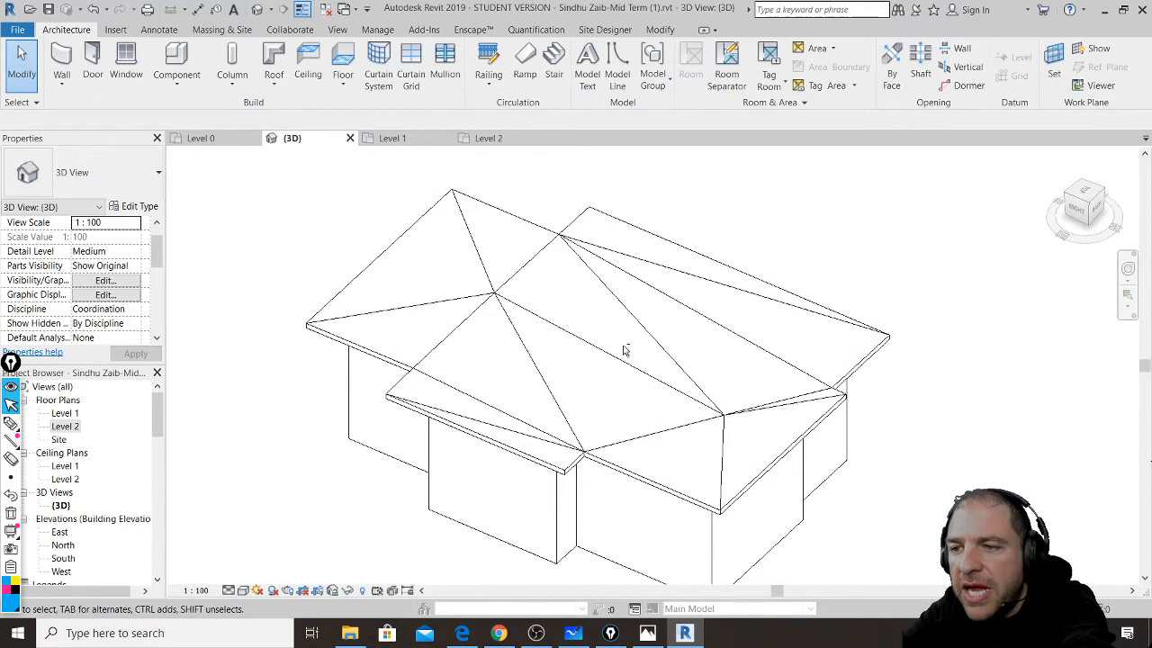
- Orbit and zoom the 3D view for a lower, closer look at the folded roof slab
{"action": "middle_click_drag", "start_coordinate": [585, 432], "coordinate": [601, 322], "text": "shift"}
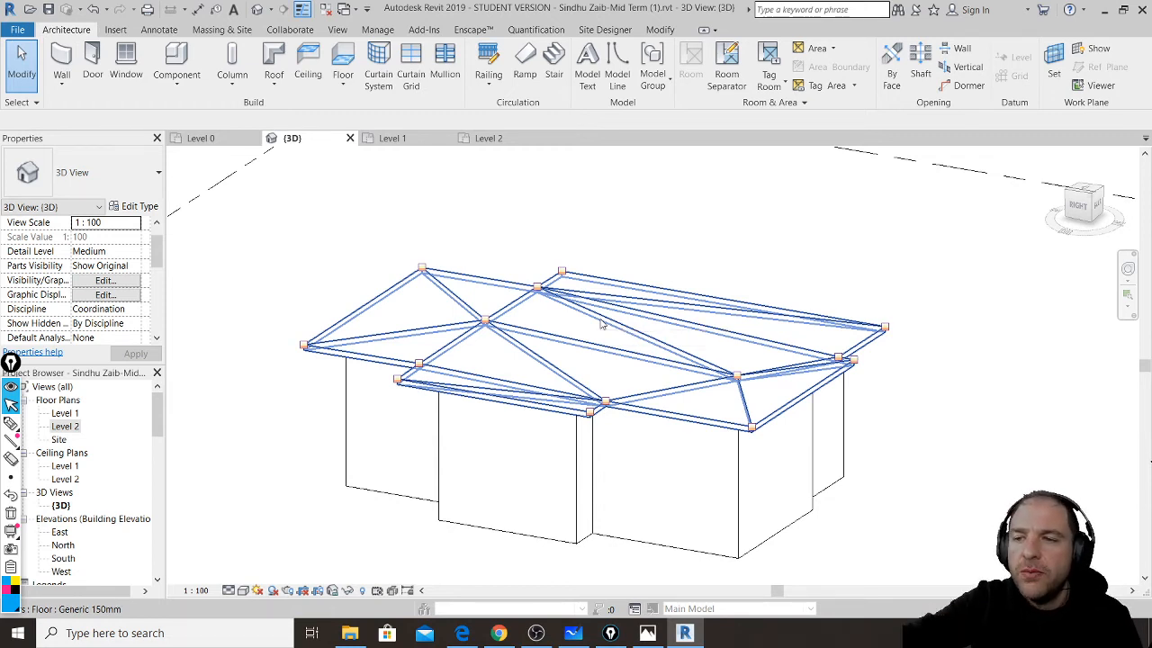
{"action": "scroll", "coordinate": [510, 345], "scroll_direction": "down", "scroll_amount": 1}
{"action": "scroll", "coordinate": [427, 371], "scroll_direction": "up", "scroll_amount": 3}
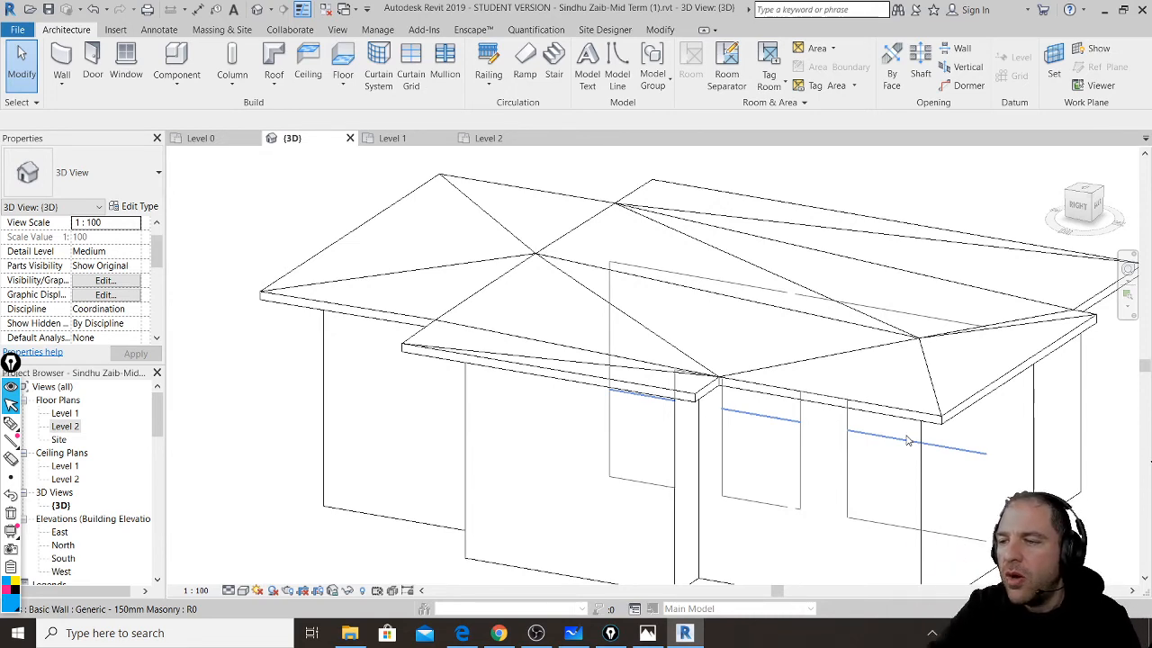
- Check and minimize the YouTube live chat, then show the MIDTERM file's Level 0 floor plan
{"action": "mouse_move", "coordinate": [499, 633]}
{"action": "left_click", "coordinate": [495, 558]}
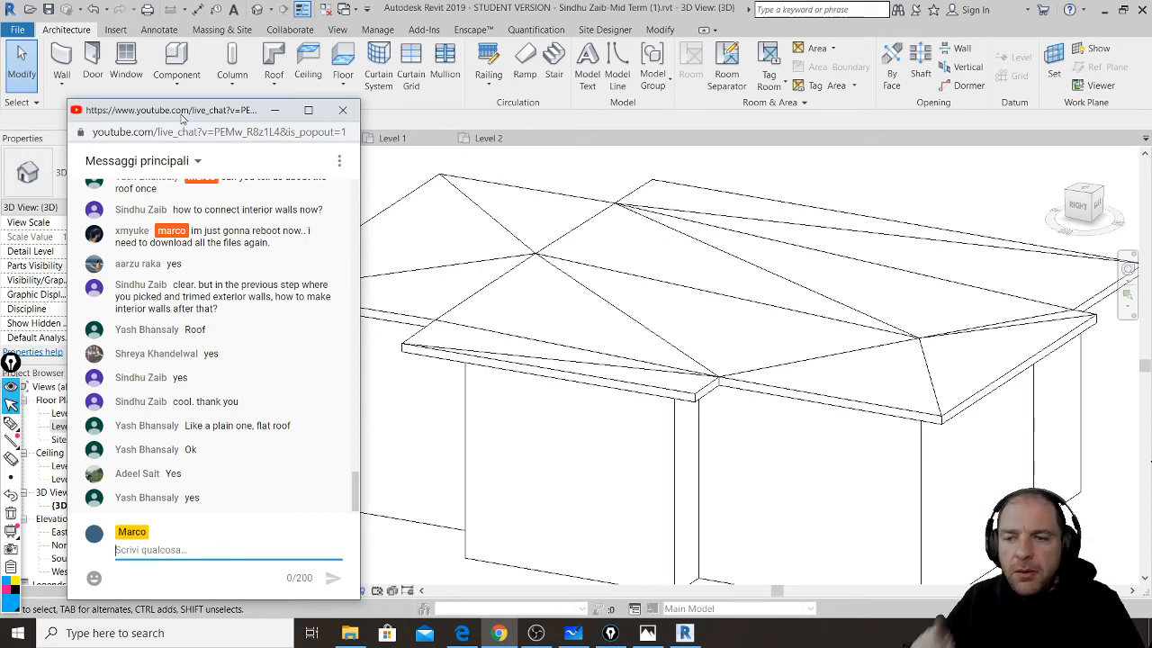
{"action": "left_click", "coordinate": [282, 115]}
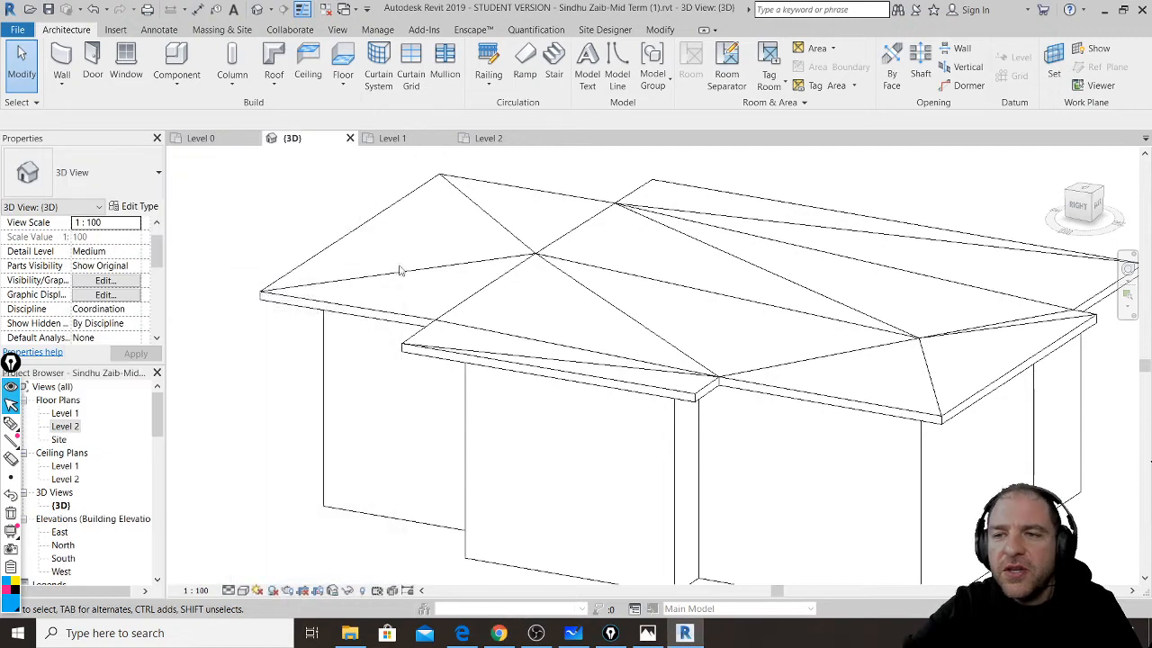
{"action": "left_click", "coordinate": [217, 138]}
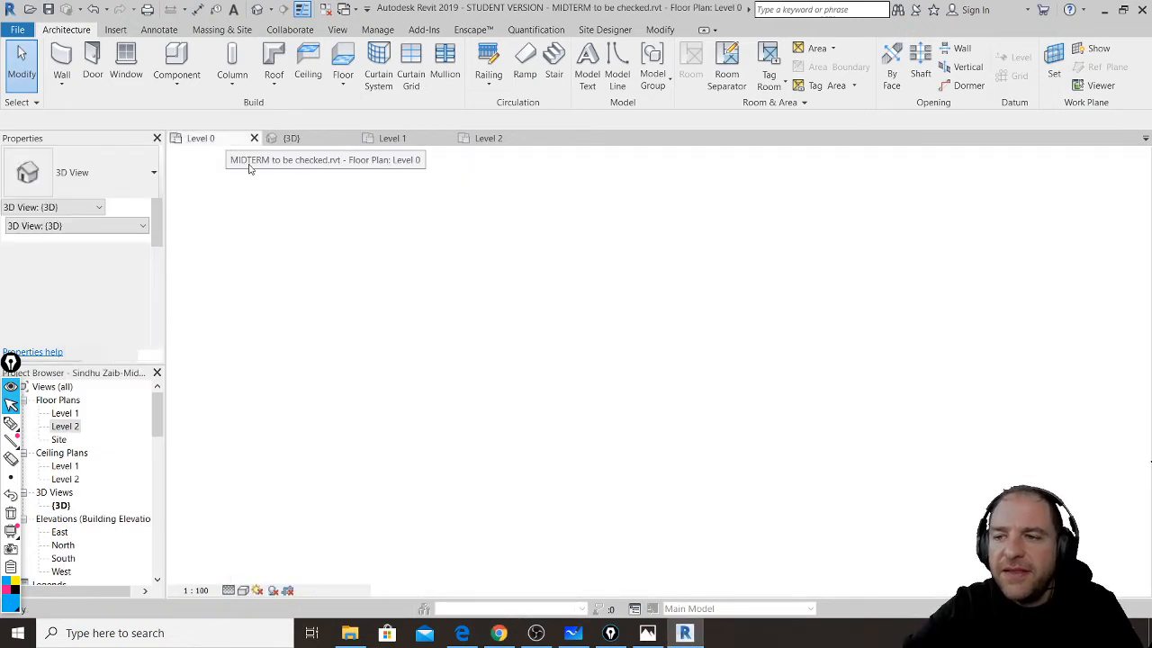
- Measure distances in the Level 0 plan with ME, zooming out to see the whole building
{"action": "key", "text": "m"}
{"action": "key", "text": "e"}
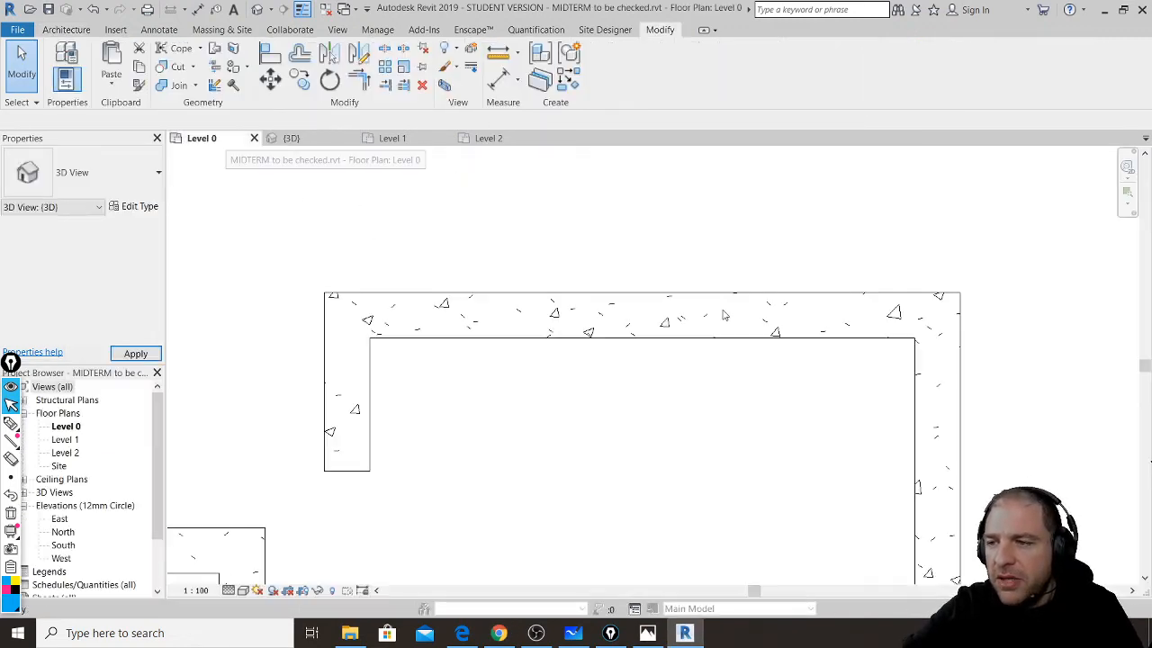
{"action": "scroll", "coordinate": [692, 296], "scroll_direction": "down", "scroll_amount": 2}
{"action": "scroll", "coordinate": [699, 286], "scroll_direction": "down", "scroll_amount": 4}
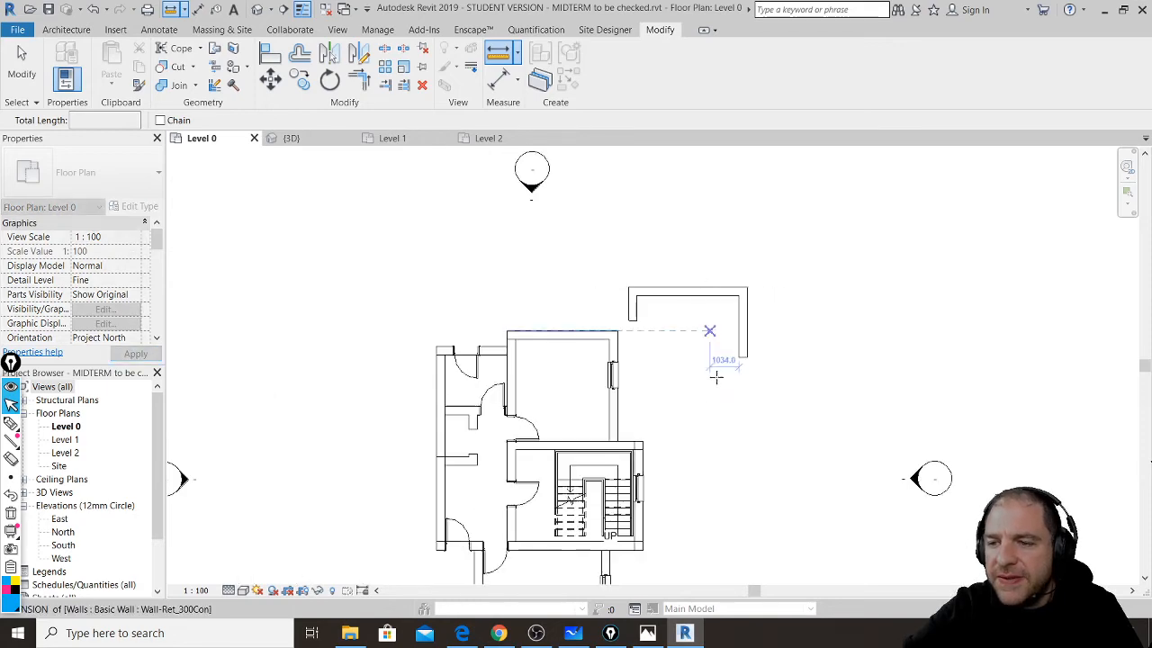
{"action": "mouse_move", "coordinate": [702, 386]}
{"action": "middle_mouse_down"}
{"action": "mouse_move", "coordinate": [708, 369]}
{"action": "mouse_move", "coordinate": [714, 391]}
{"action": "middle_mouse_up"}
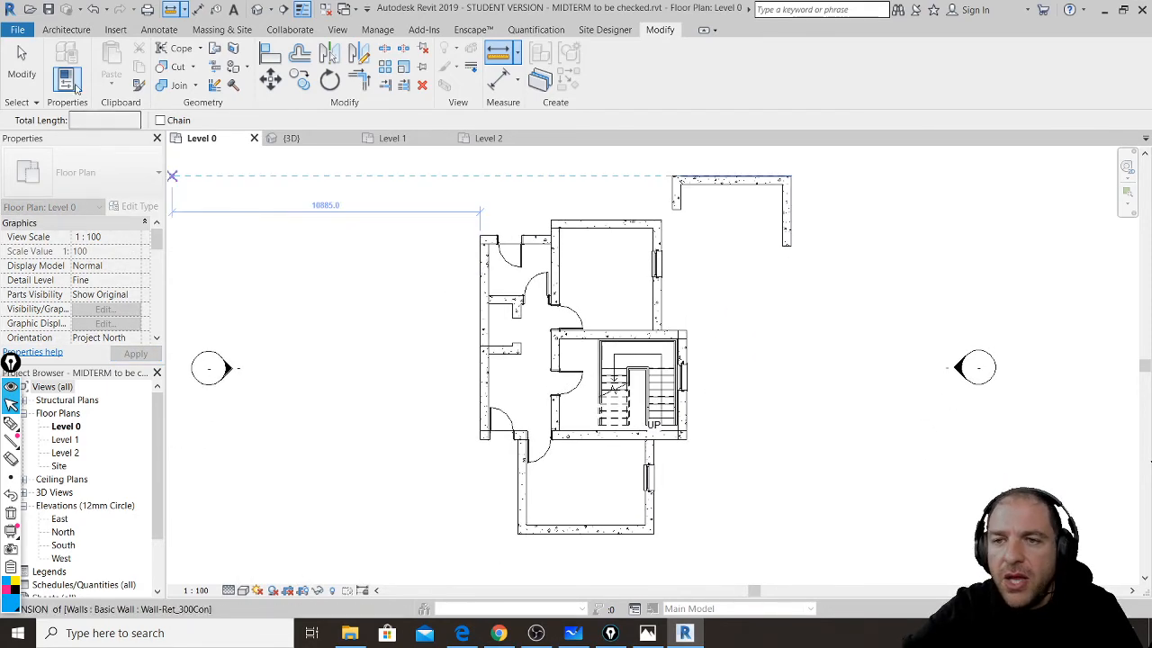
- Delete the stray upper-right three-wall piece, then close the other project's 3D view
{"action": "left_click", "coordinate": [27, 72]}
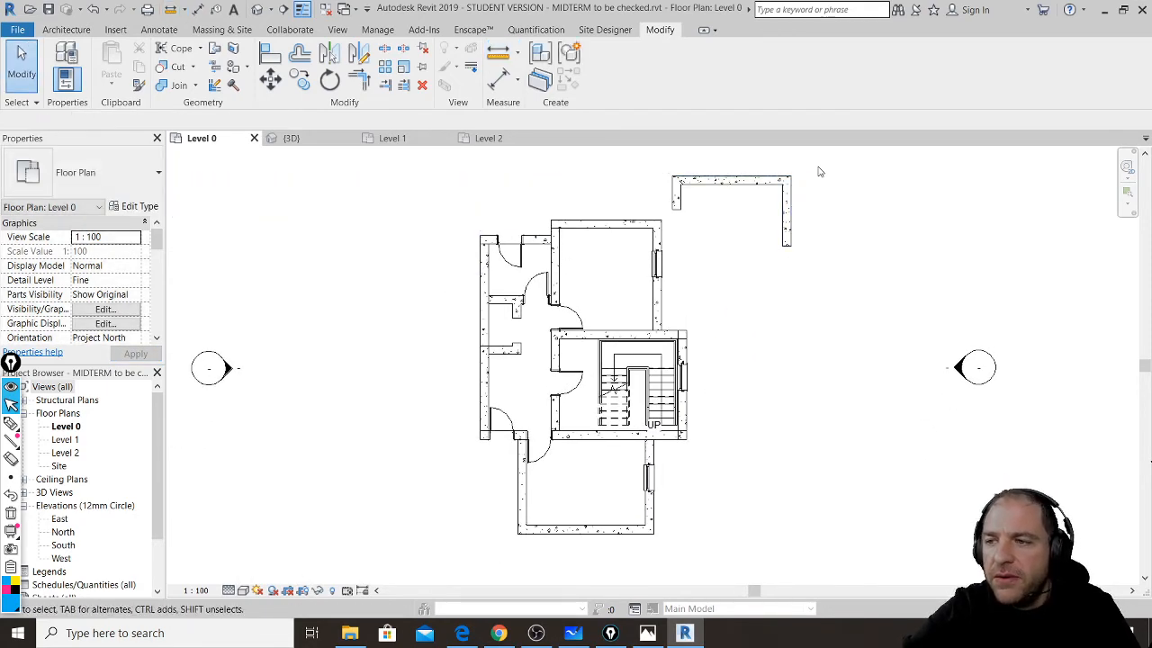
{"action": "left_click_drag", "start_coordinate": [817, 167], "coordinate": [679, 272]}
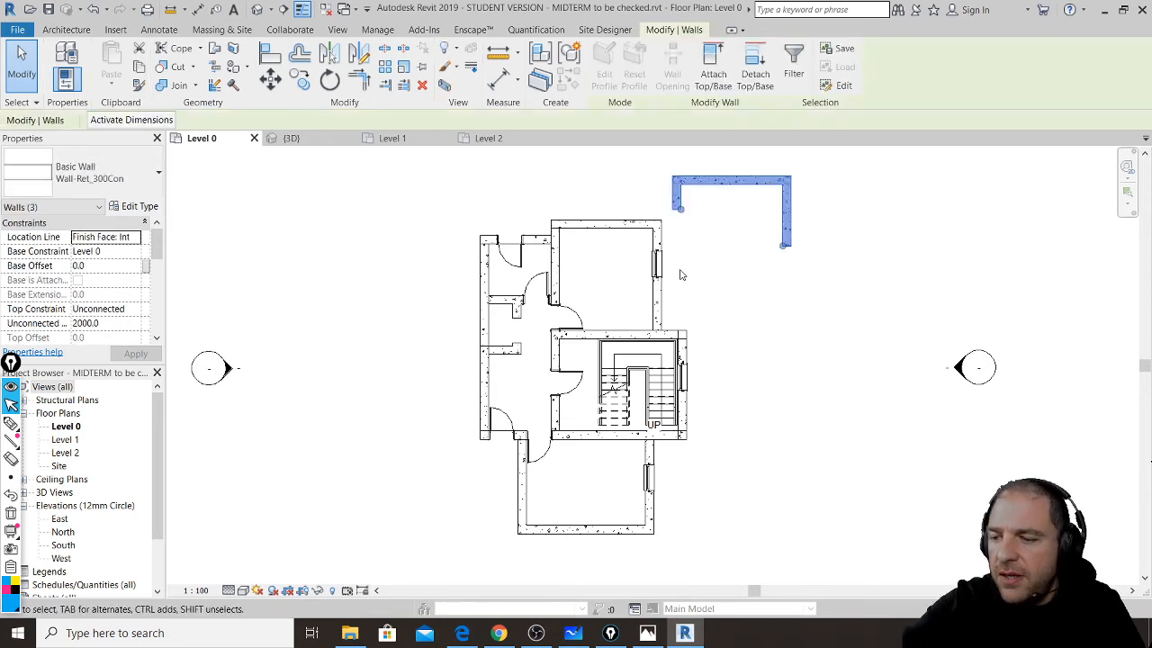
{"action": "key", "text": "Delete"}
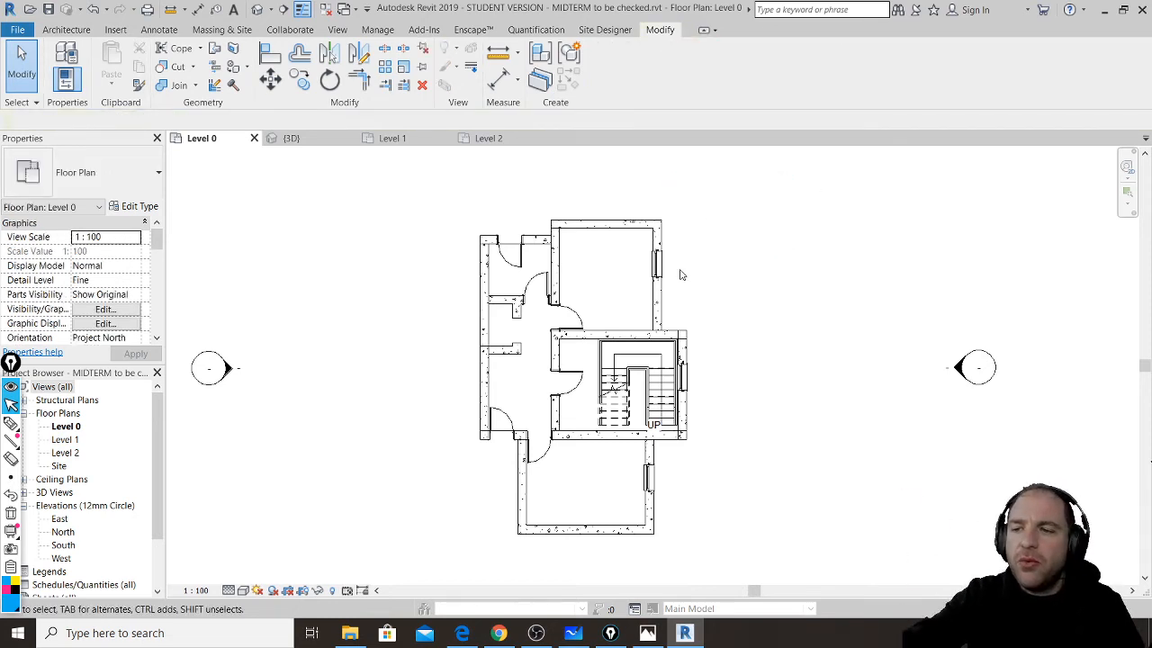
{"action": "scroll", "coordinate": [646, 261], "scroll_direction": "up", "scroll_amount": 1}
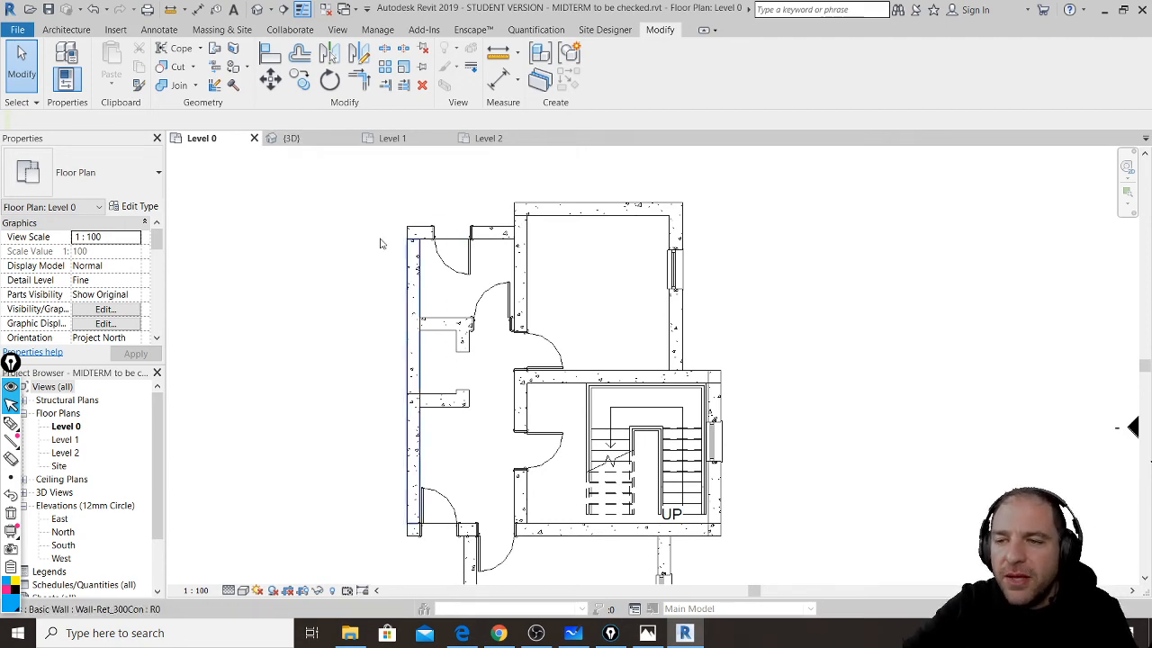
{"action": "left_click", "coordinate": [293, 140]}
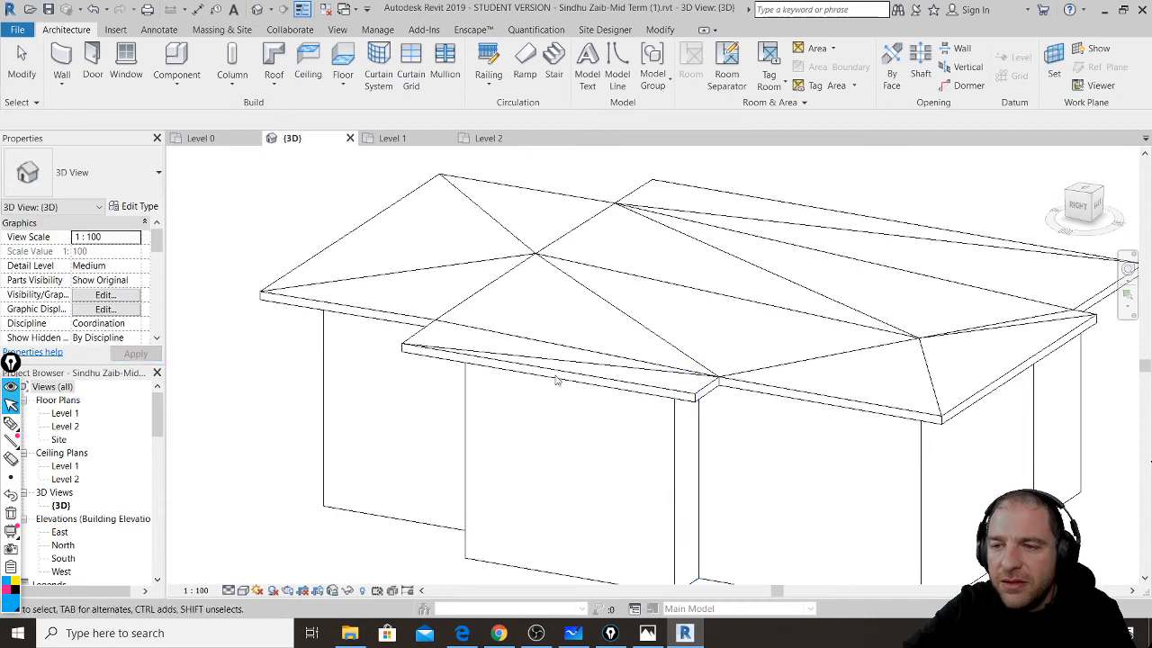
{"action": "left_click", "coordinate": [350, 138]}
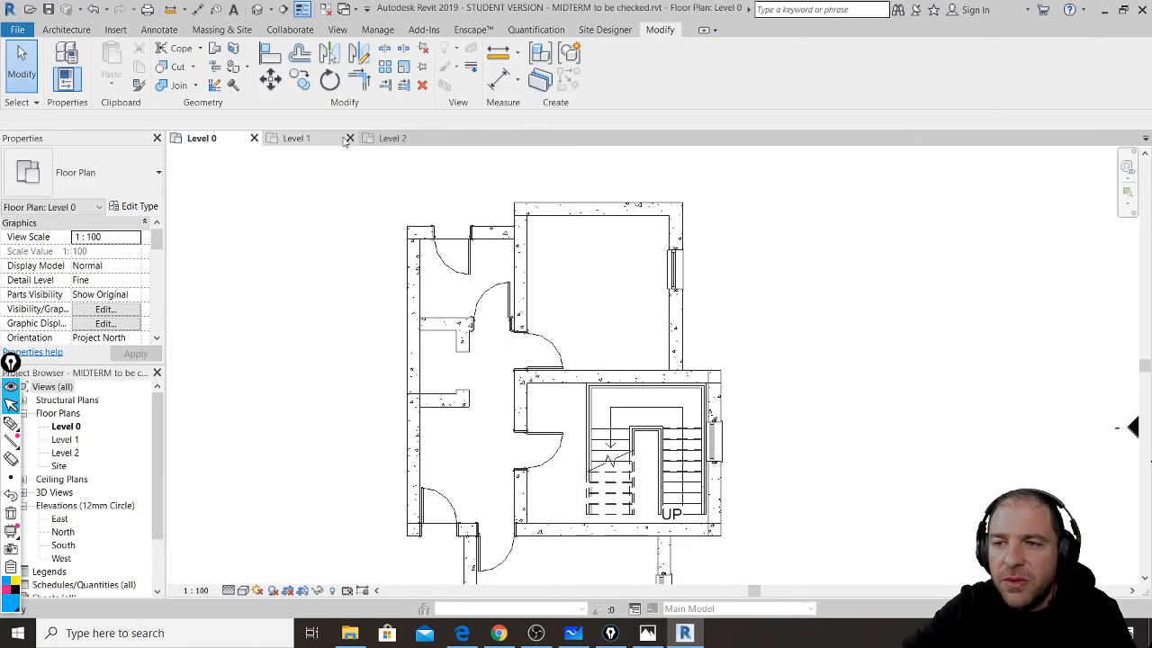
- Open the MIDTERM 3D view, select the floor, and re-confirm its boundary on the Level 0 plan
{"action": "left_click", "coordinate": [258, 9]}
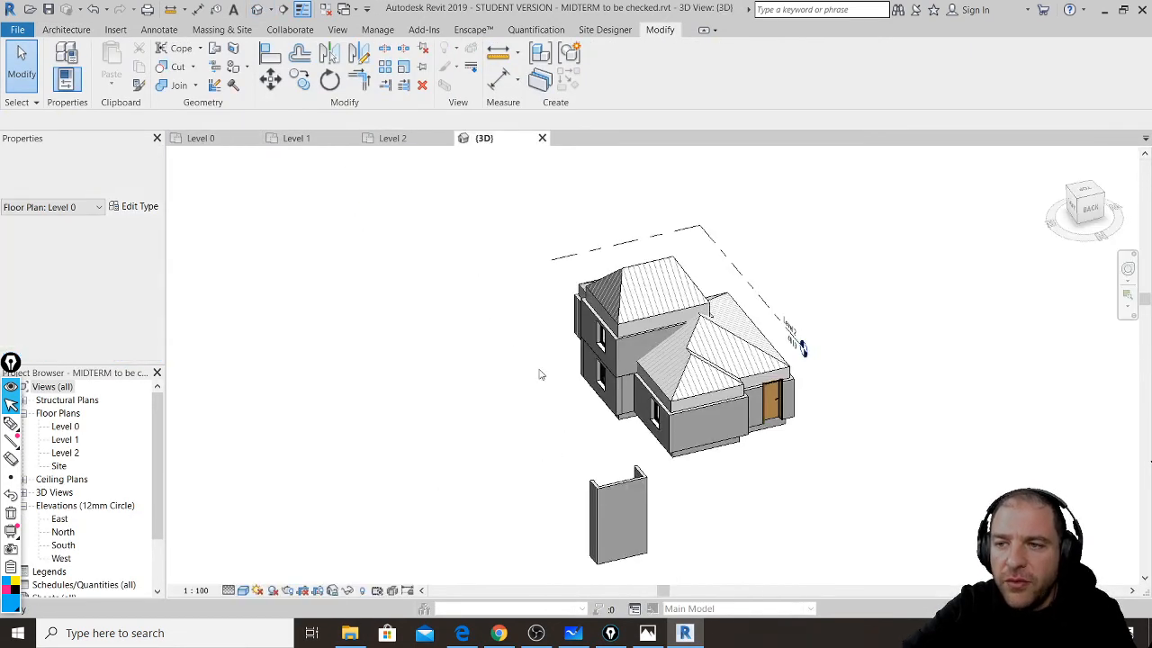
{"action": "scroll", "coordinate": [608, 448], "scroll_direction": "up", "scroll_amount": 5}
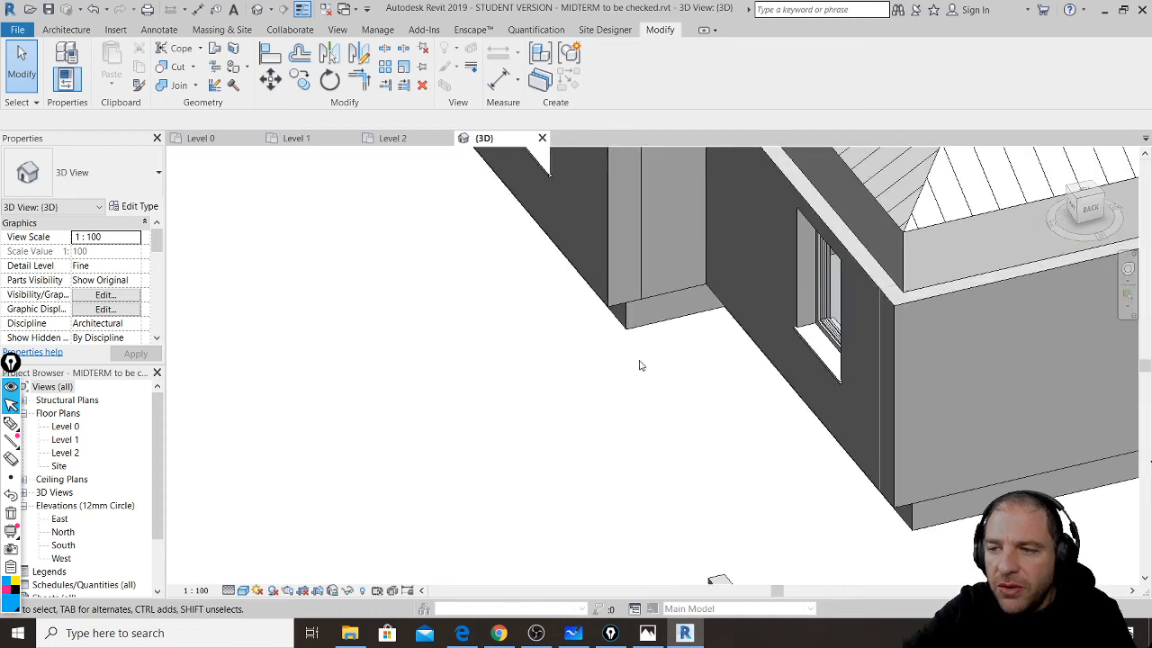
{"action": "left_click", "coordinate": [647, 324]}
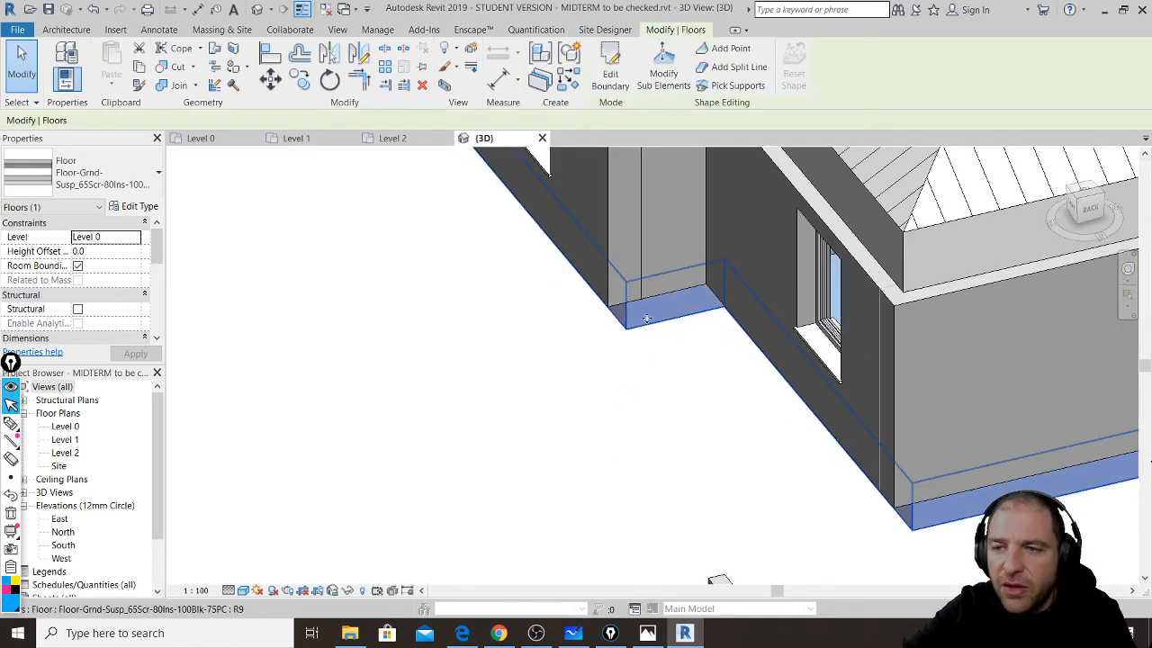
{"action": "left_click", "coordinate": [230, 141]}
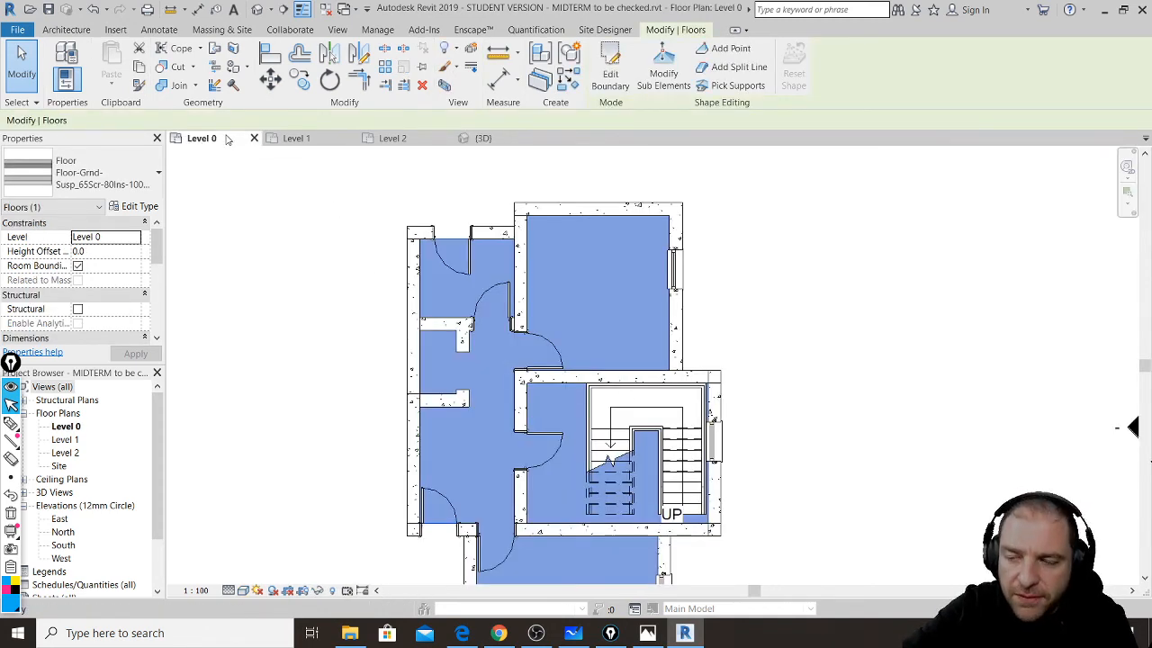
{"action": "left_click", "coordinate": [610, 71]}
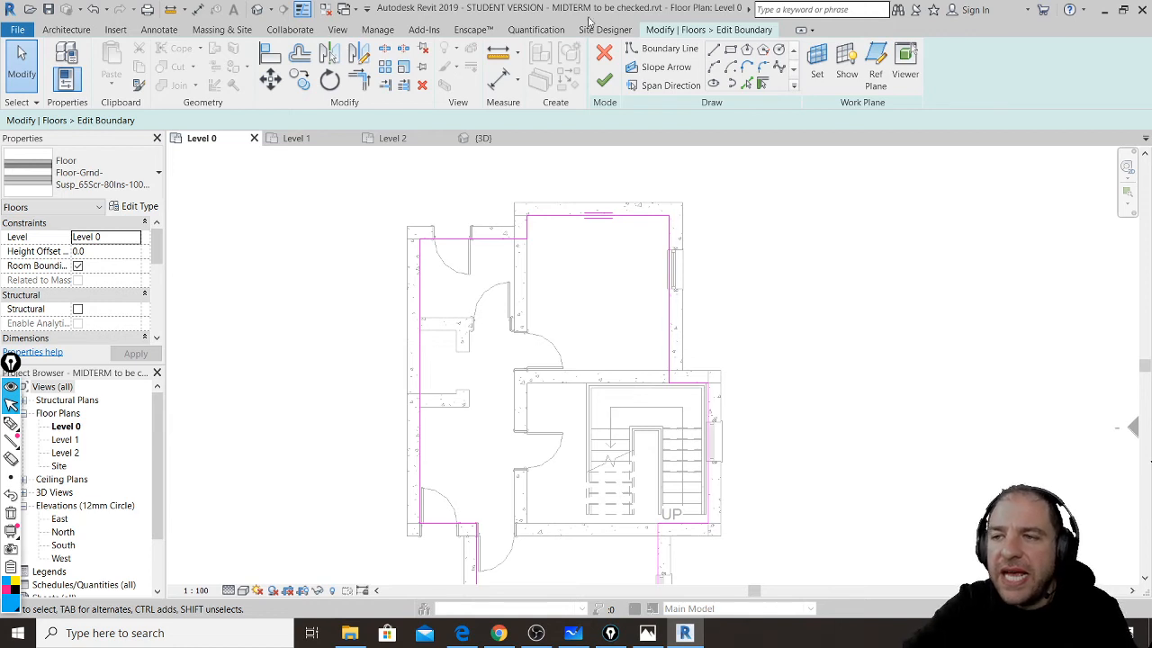
{"action": "left_click", "coordinate": [604, 79]}
{"action": "left_click", "coordinate": [819, 257]}
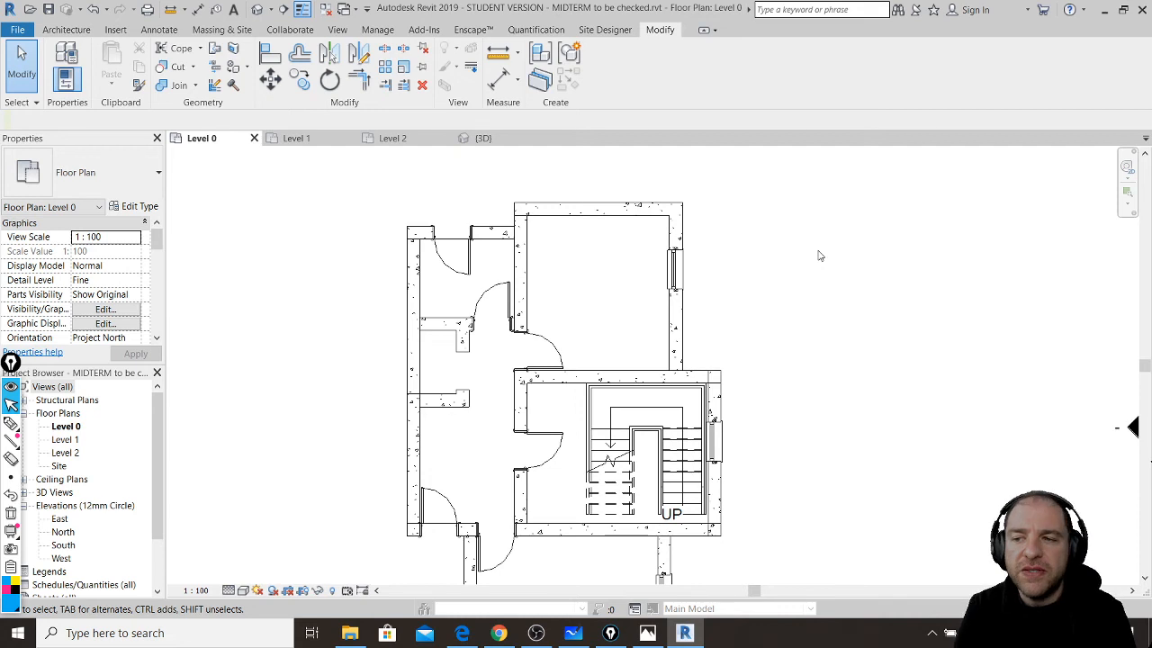
{"action": "scroll", "coordinate": [799, 243], "scroll_direction": "down", "scroll_amount": 1}
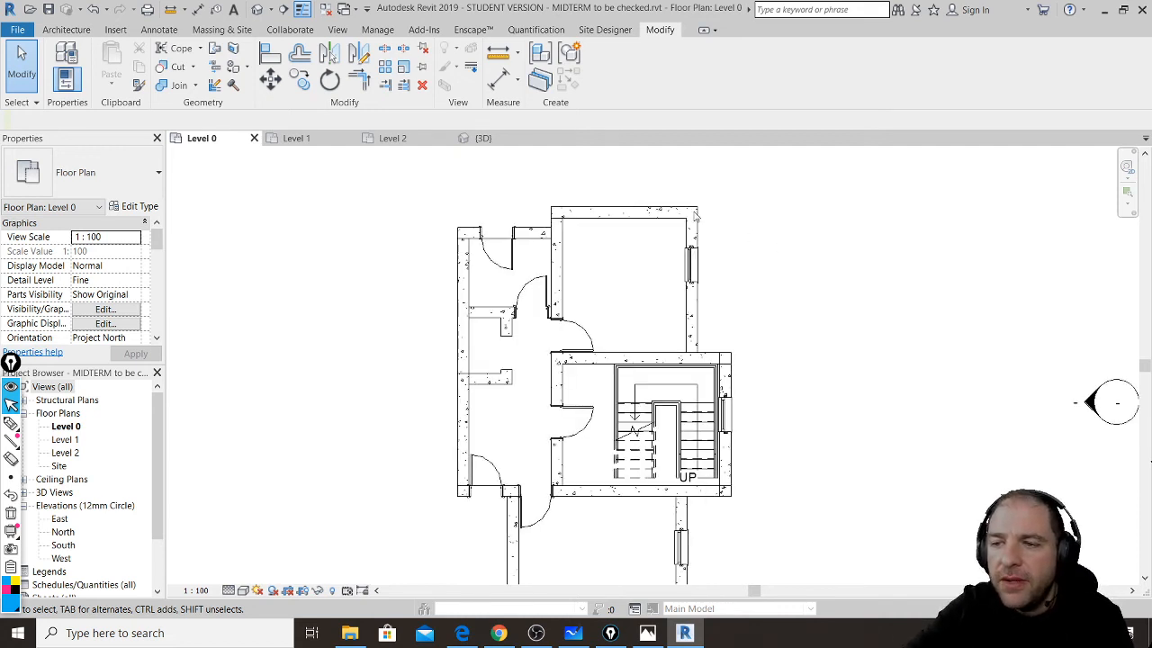
- Drag a right-to-left crossing window over the left wing, picking up its walls, doors and floor
{"action": "left_click_drag", "start_coordinate": [532, 185], "coordinate": [447, 353]}
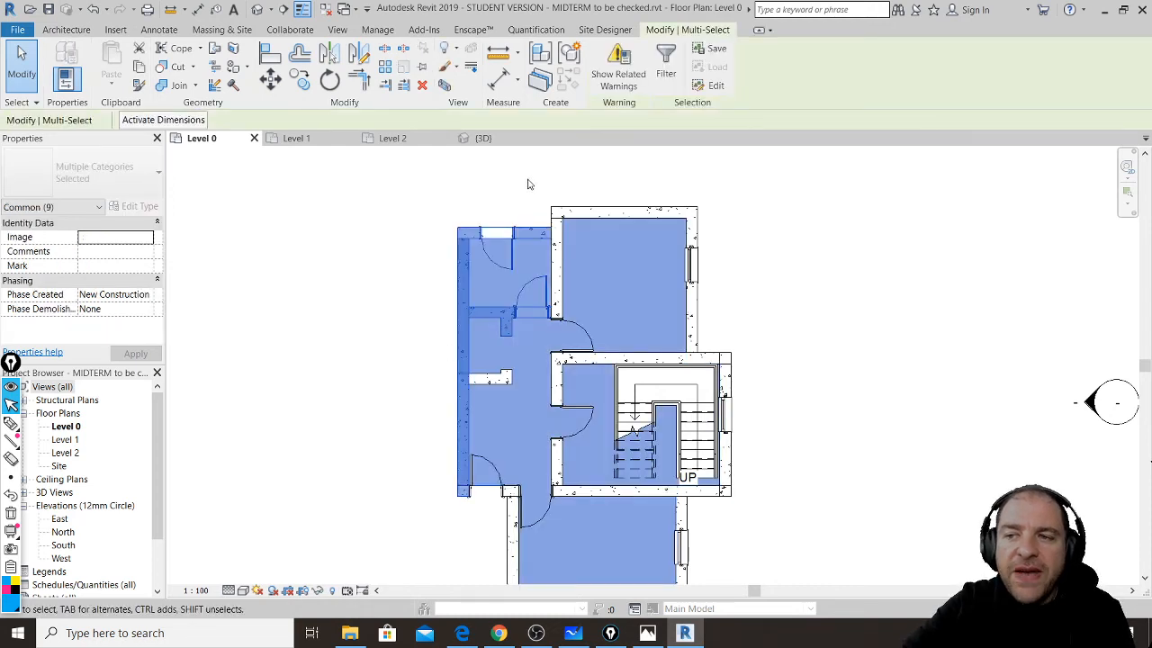
{"action": "left_click_drag", "start_coordinate": [529, 180], "coordinate": [443, 350]}
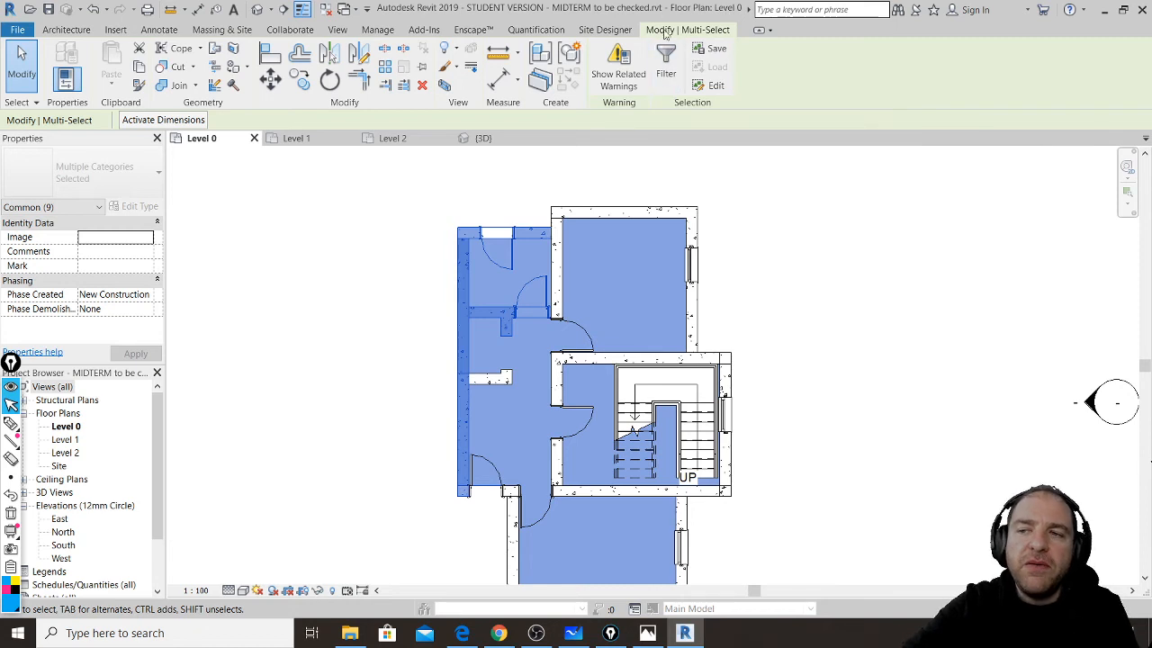
- Filter the selection to Floors only by unchecking Doors and Walls, then bring up the live chat
{"action": "left_click", "coordinate": [665, 79]}
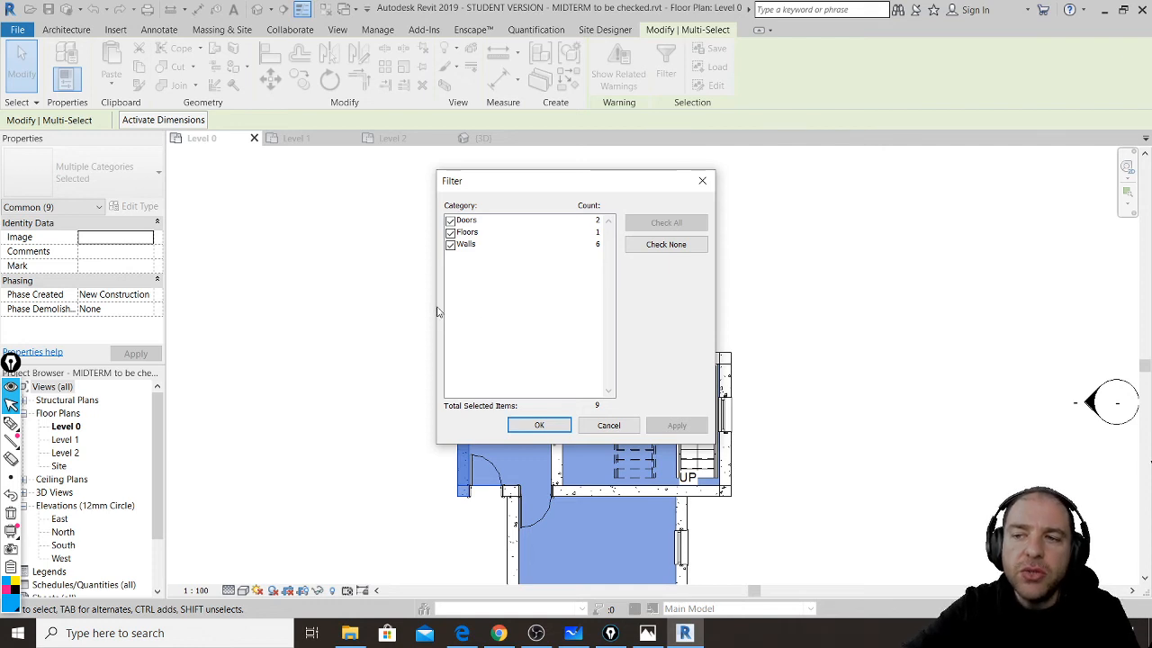
{"action": "left_click", "coordinate": [450, 244]}
{"action": "left_click", "coordinate": [450, 244]}
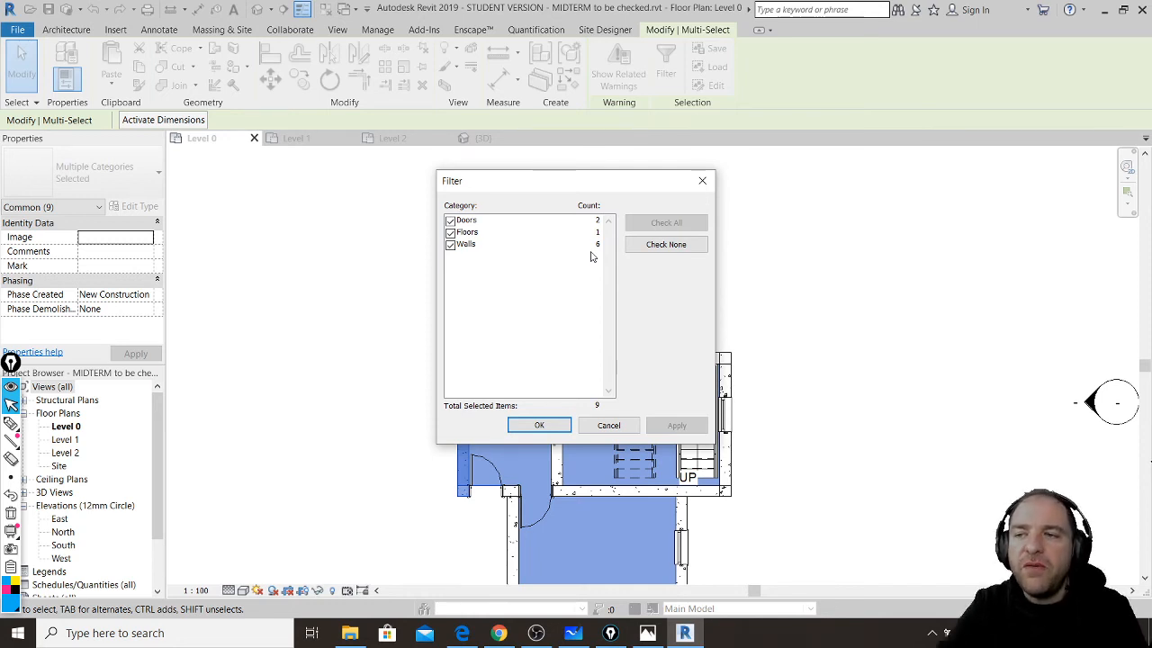
{"action": "left_click", "coordinate": [451, 222]}
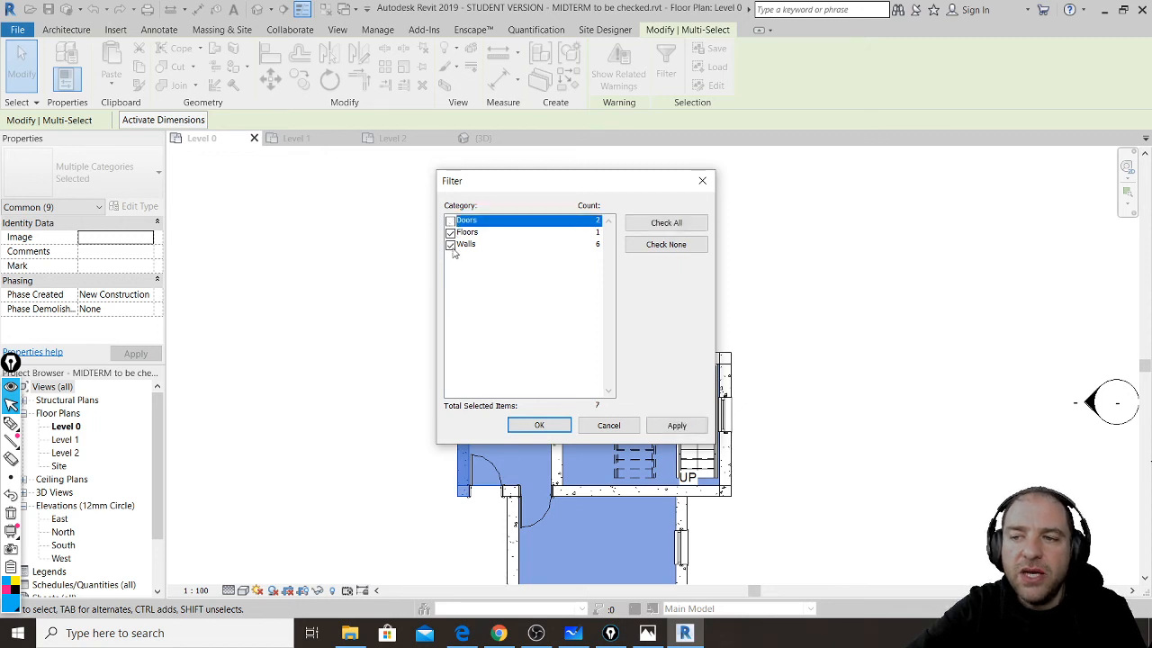
{"action": "left_click", "coordinate": [452, 246]}
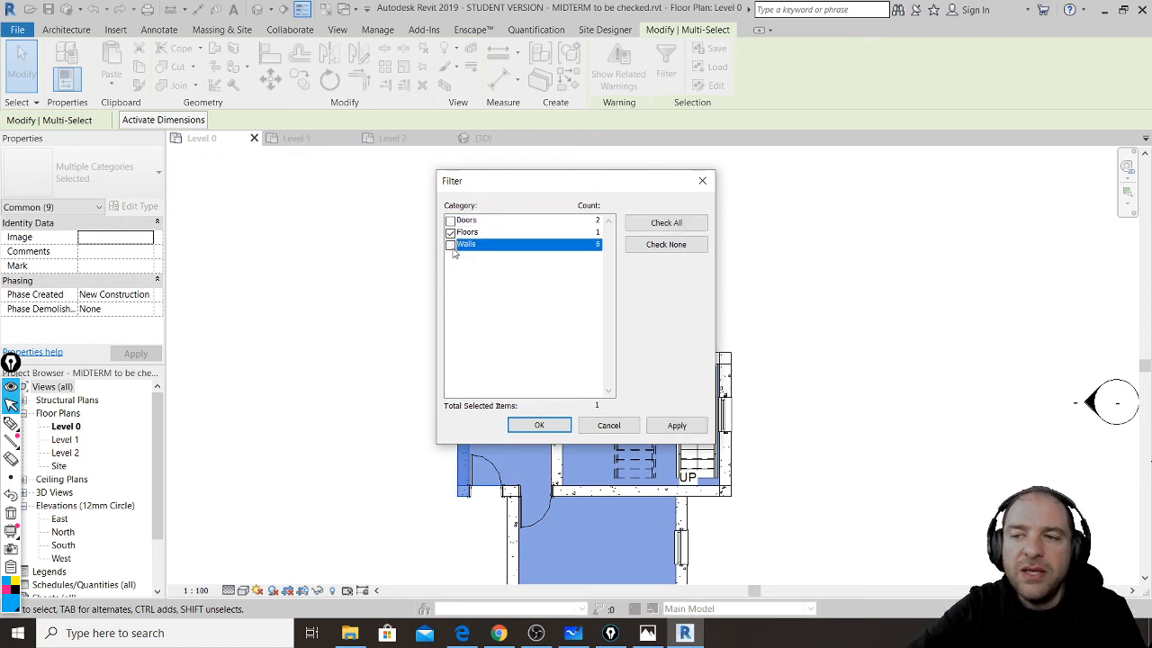
{"action": "left_click", "coordinate": [540, 426]}
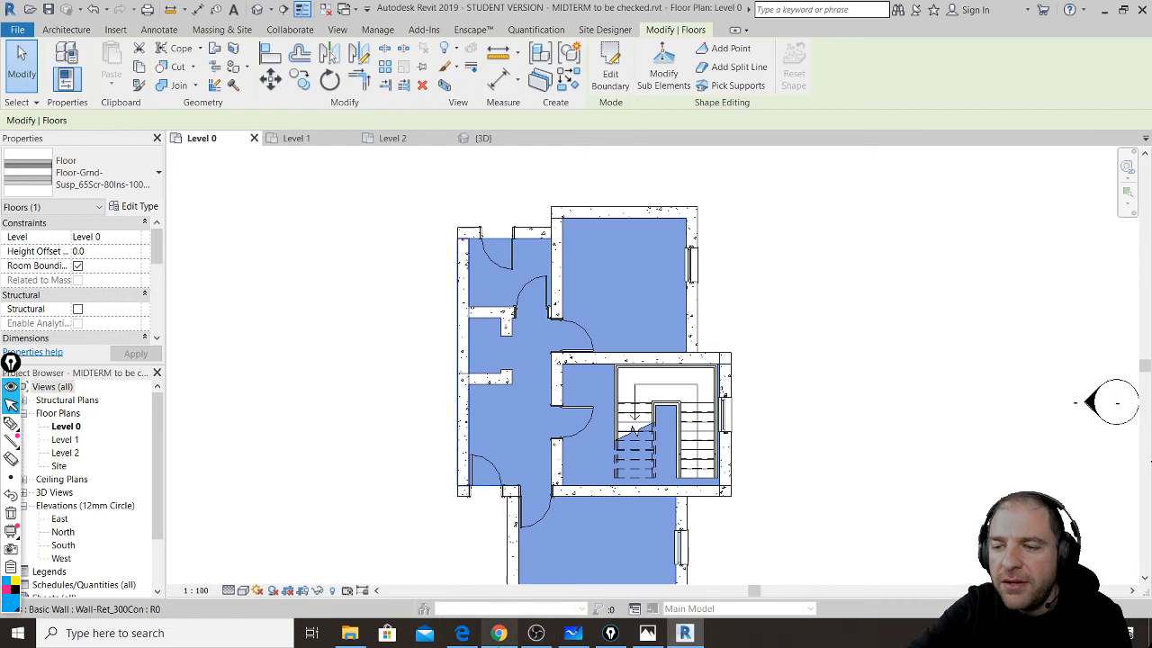
{"action": "left_click", "coordinate": [498, 632]}
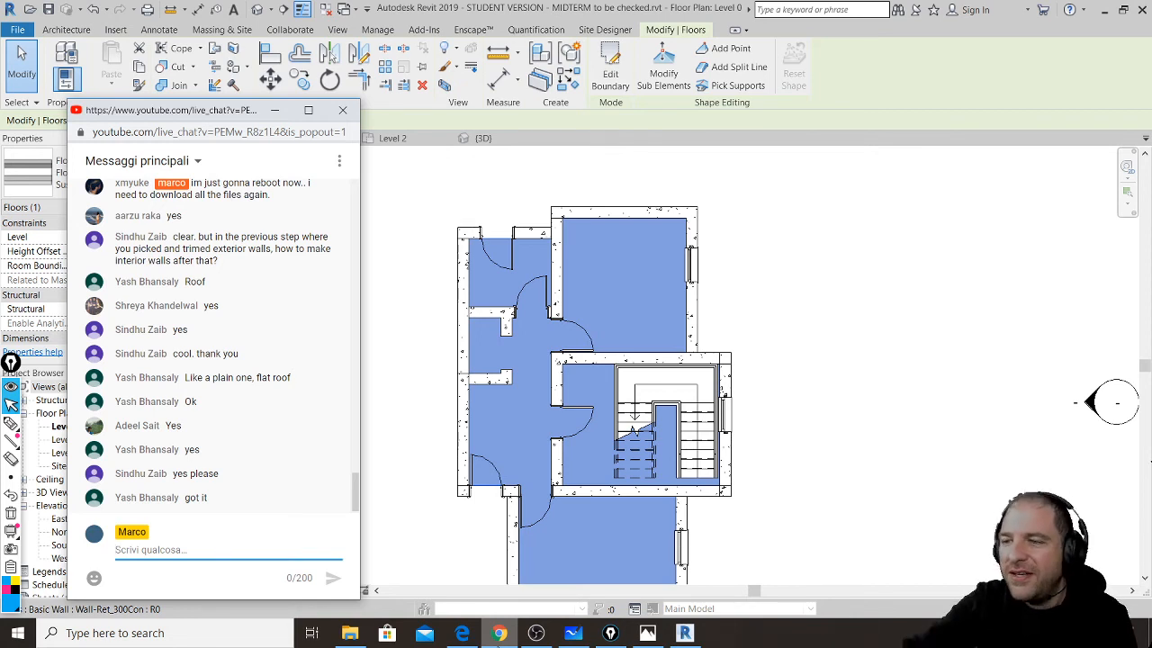
- Return to the Revit window so the MIDTERM Level 0 plan is fully visible
{"action": "left_click", "coordinate": [835, 424]}
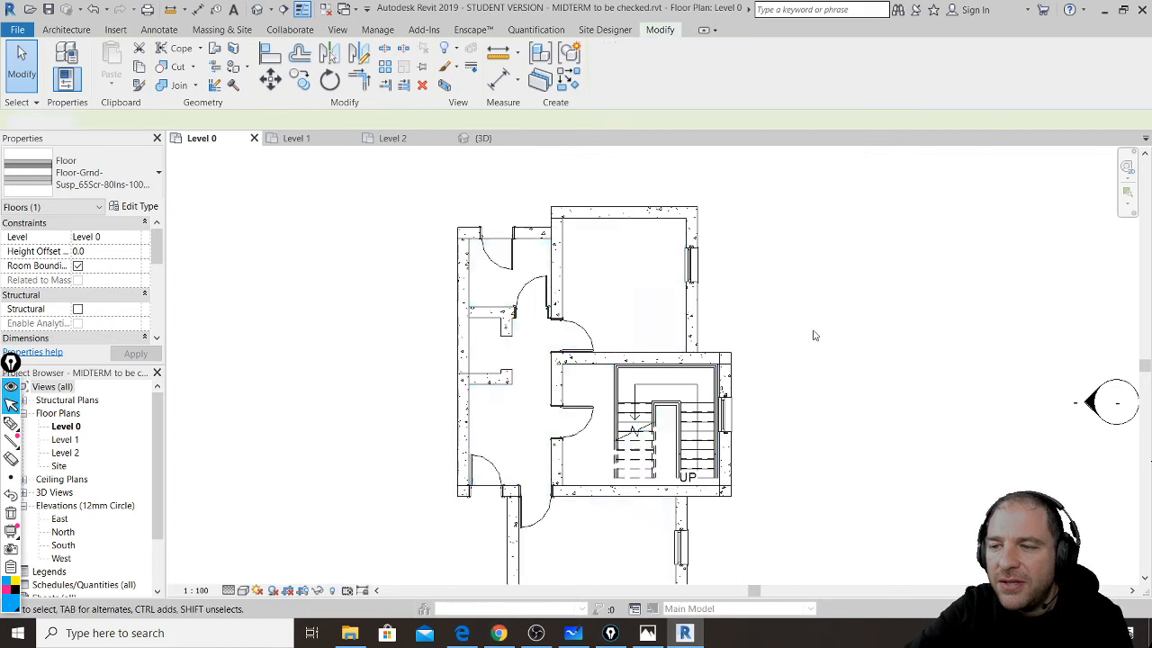
- Crossing-select the Level 0 plan and filter the selection down to the Stairs category only
{"action": "left_click_drag", "start_coordinate": [812, 334], "coordinate": [570, 548]}
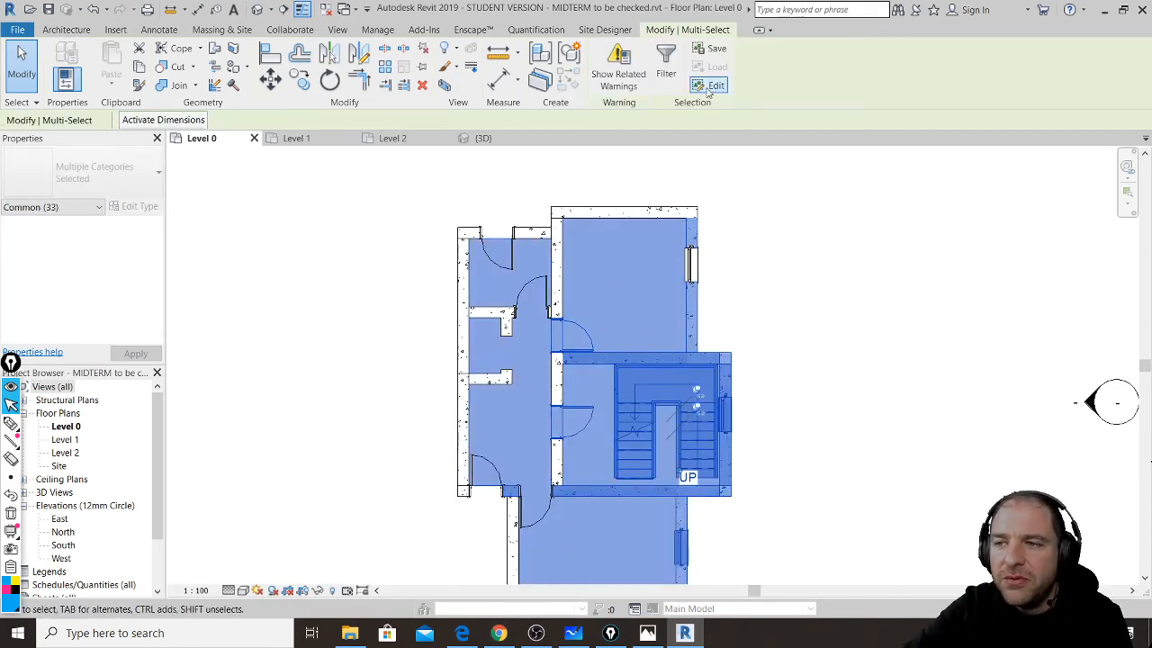
{"action": "left_click", "coordinate": [664, 59]}
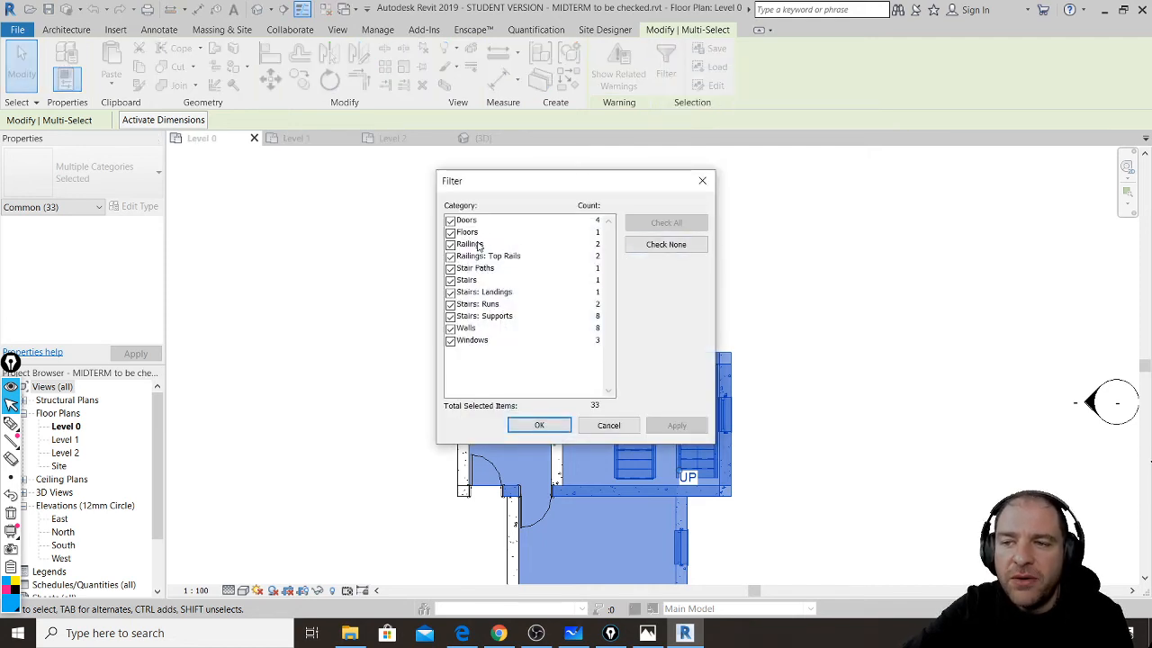
{"action": "left_click", "coordinate": [450, 340]}
{"action": "left_click", "coordinate": [450, 327]}
{"action": "left_click", "coordinate": [450, 316]}
{"action": "left_click", "coordinate": [450, 304]}
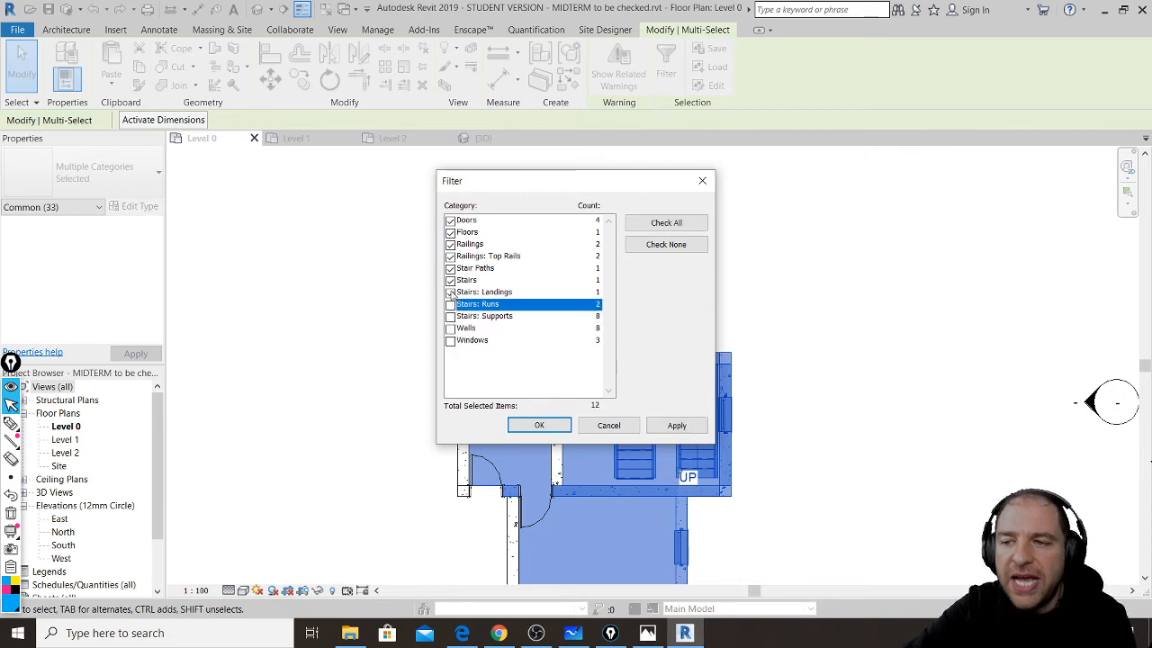
{"action": "left_click", "coordinate": [450, 292]}
{"action": "left_click", "coordinate": [450, 280]}
{"action": "left_click", "coordinate": [450, 268]}
{"action": "left_click", "coordinate": [450, 280]}
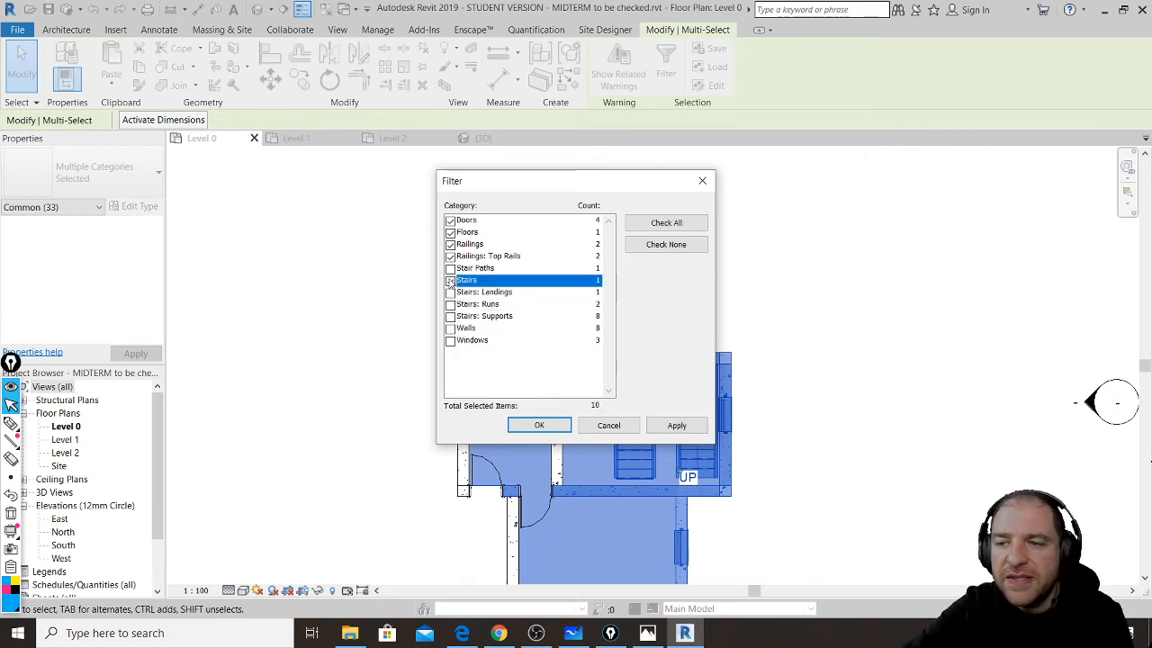
{"action": "left_click", "coordinate": [450, 255]}
{"action": "left_click", "coordinate": [450, 244]}
{"action": "left_click", "coordinate": [449, 232]}
{"action": "left_click", "coordinate": [450, 221]}
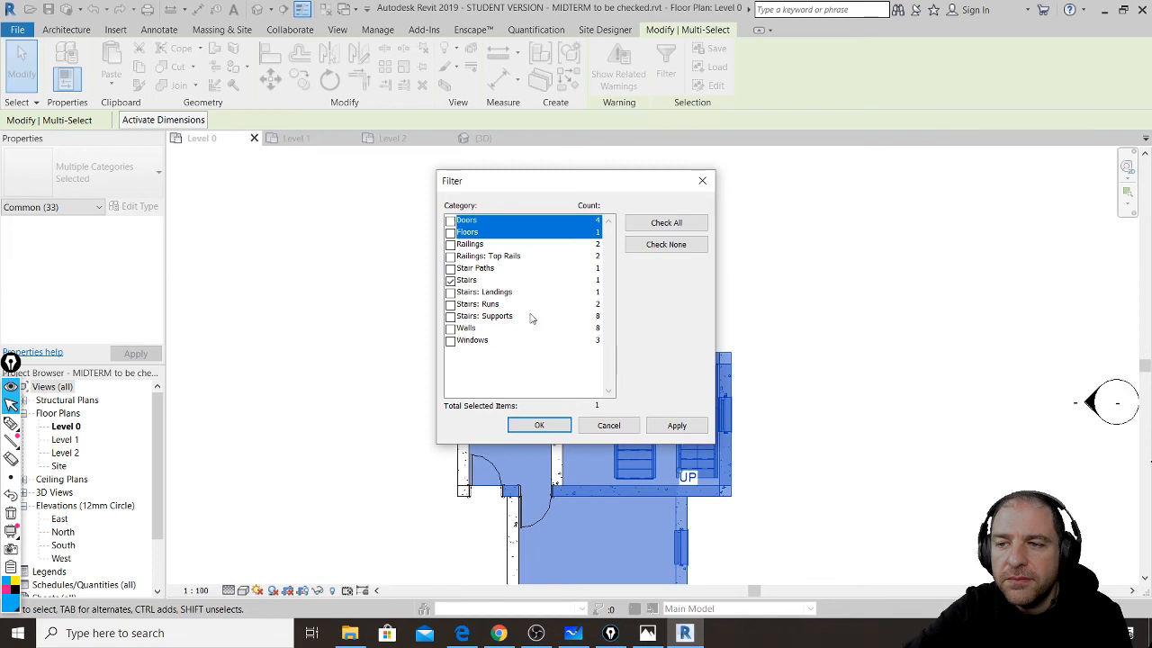
{"action": "left_click", "coordinate": [539, 425]}
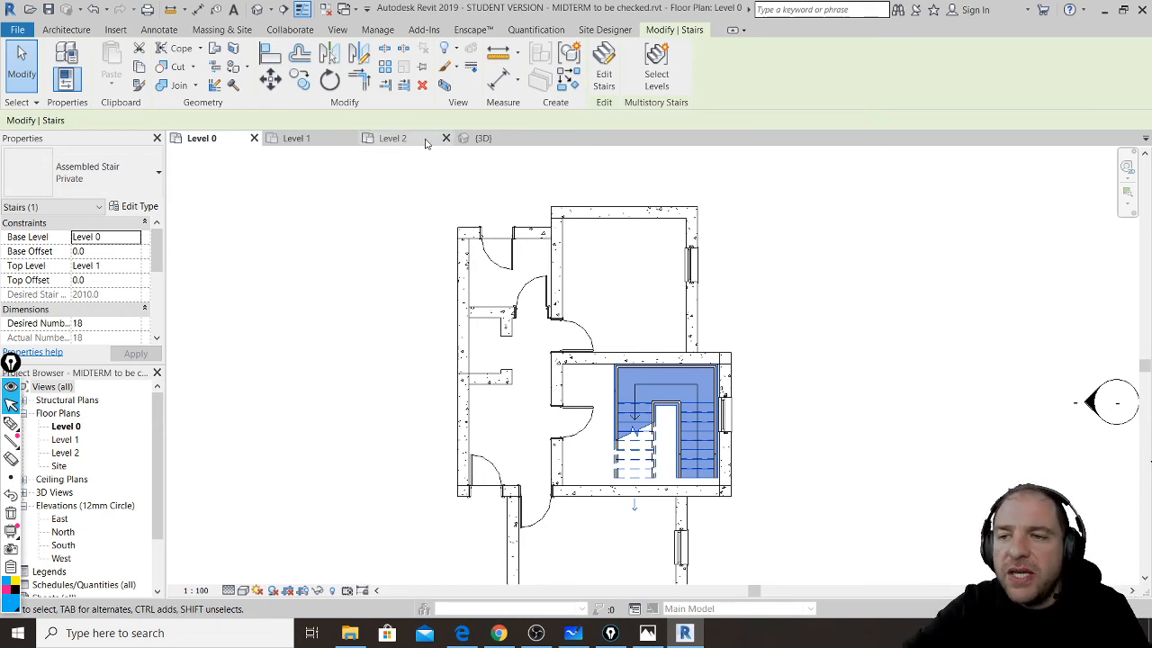
- Switch to the 3D view of the house and clear the current stair selection
{"action": "left_click", "coordinate": [483, 138]}
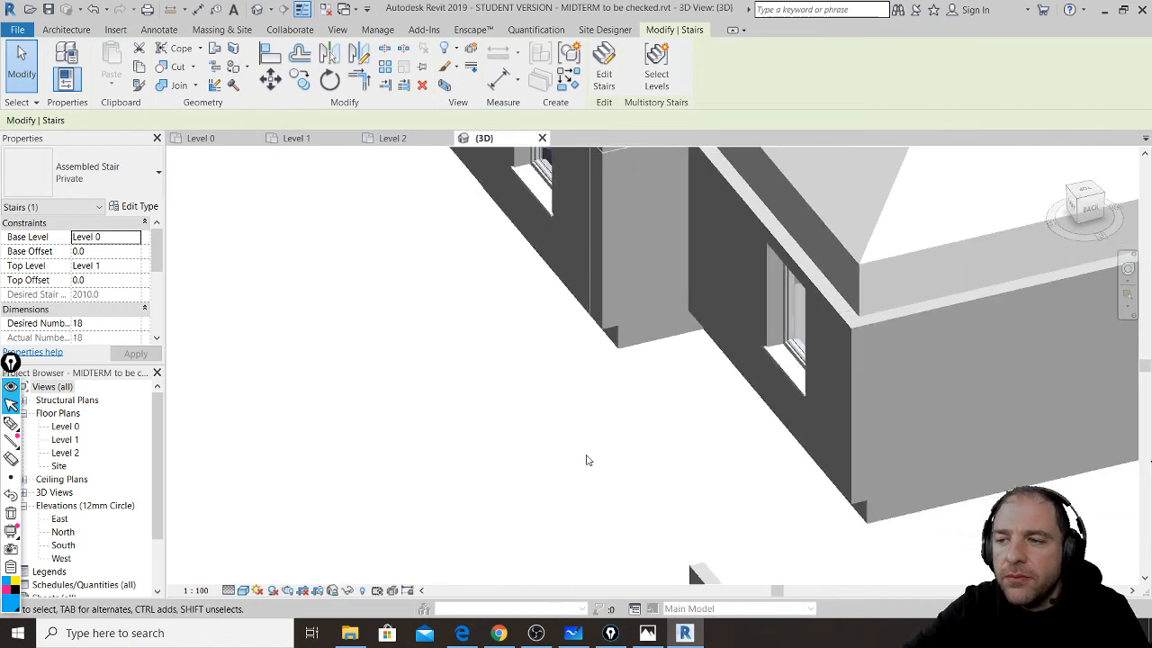
{"action": "scroll", "coordinate": [586, 460], "scroll_direction": "down", "scroll_amount": 6}
{"action": "left_click", "coordinate": [871, 502]}
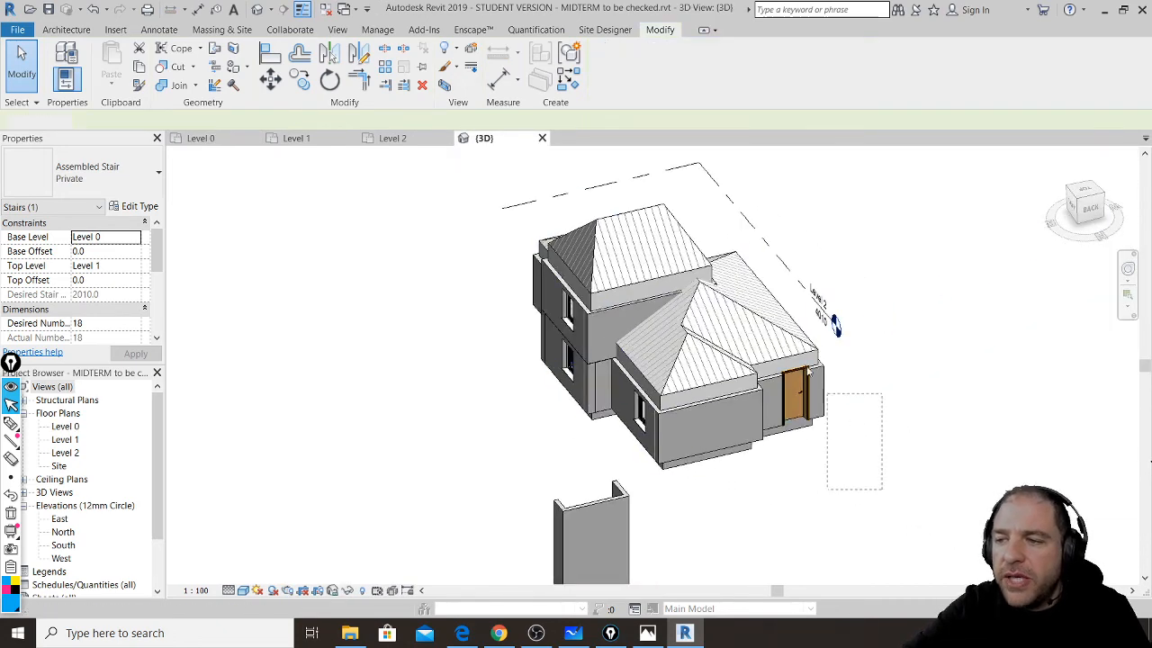
- Select the whole house, filtering out Walls, Levels, Floors and Doors to keep only the two roofs
{"action": "left_click_drag", "start_coordinate": [826, 393], "coordinate": [833, 322]}
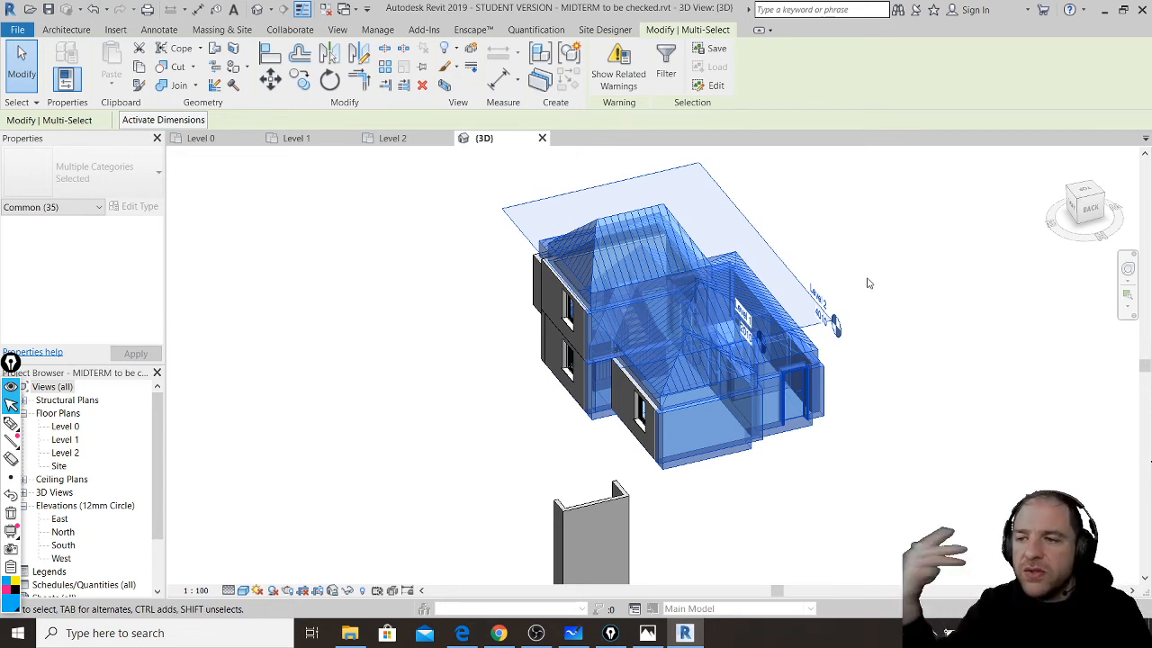
{"action": "left_click", "coordinate": [665, 65]}
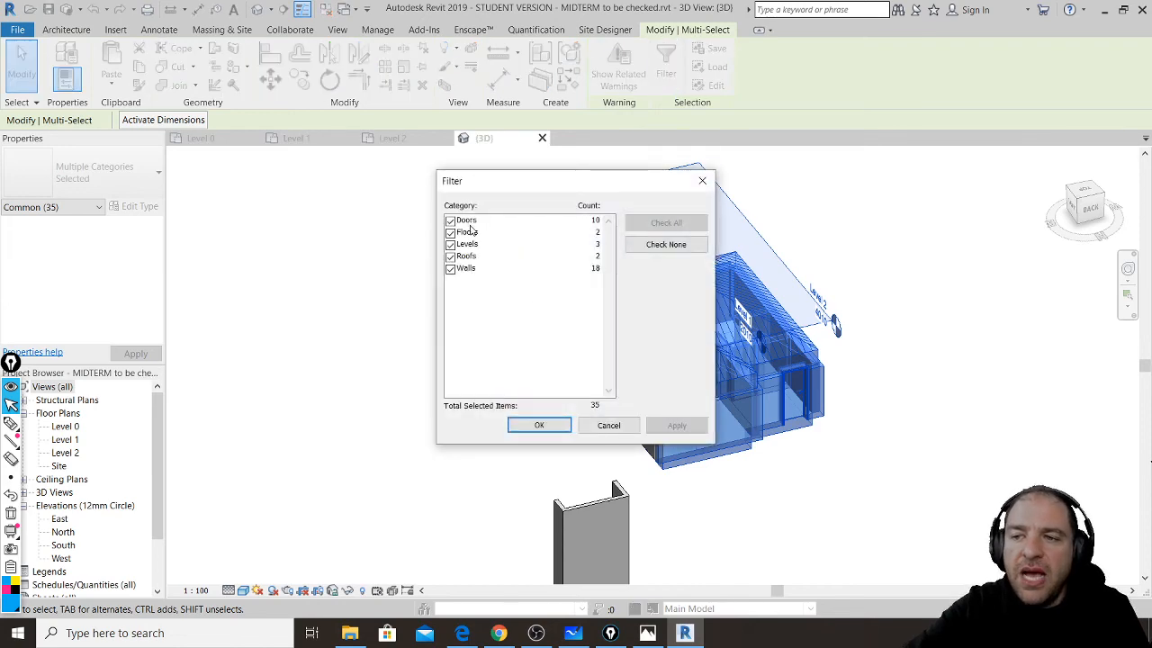
{"action": "left_click", "coordinate": [467, 270]}
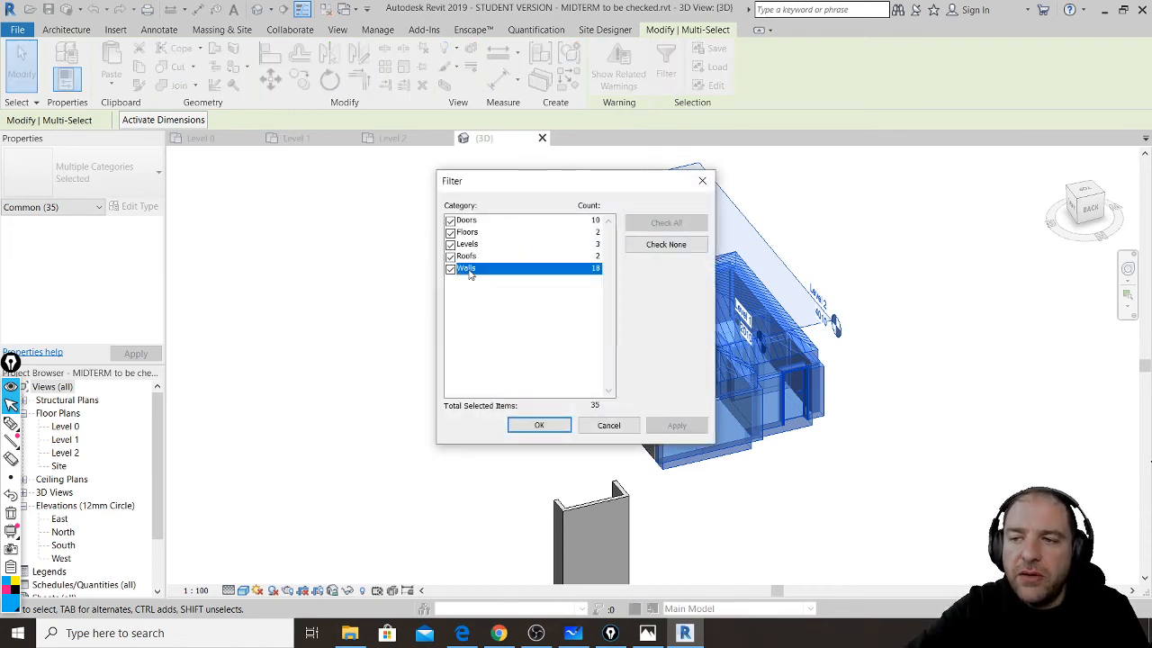
{"action": "left_click", "coordinate": [469, 245]}
{"action": "left_click", "coordinate": [451, 269]}
{"action": "left_click", "coordinate": [450, 244]}
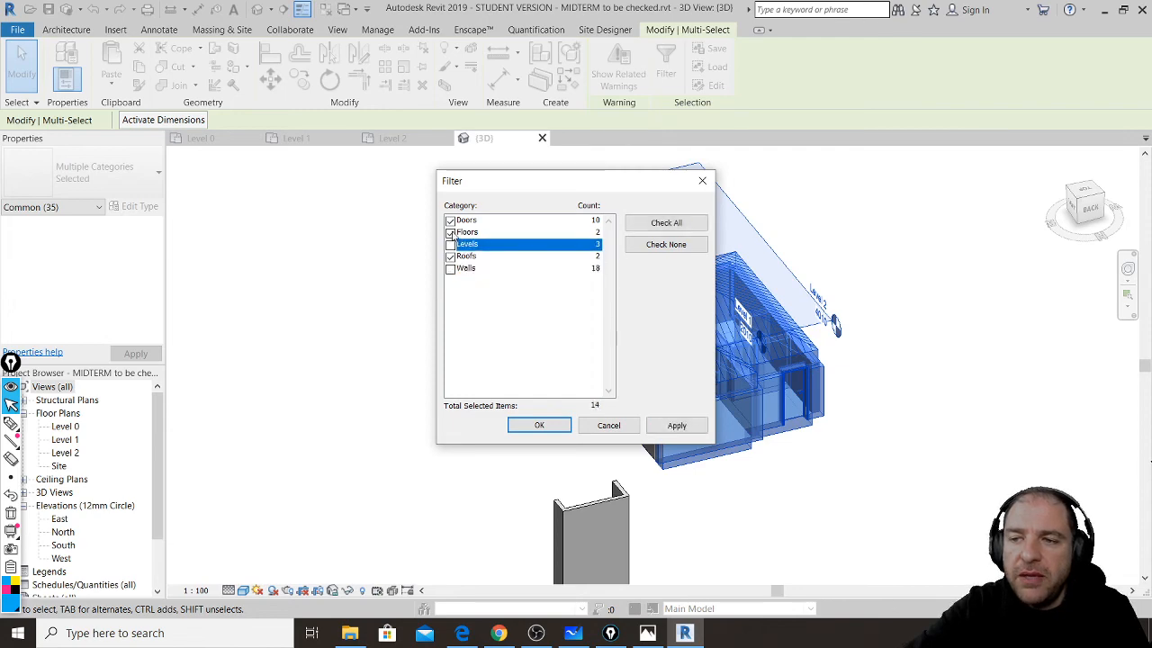
{"action": "left_click", "coordinate": [450, 232]}
{"action": "left_click", "coordinate": [450, 221]}
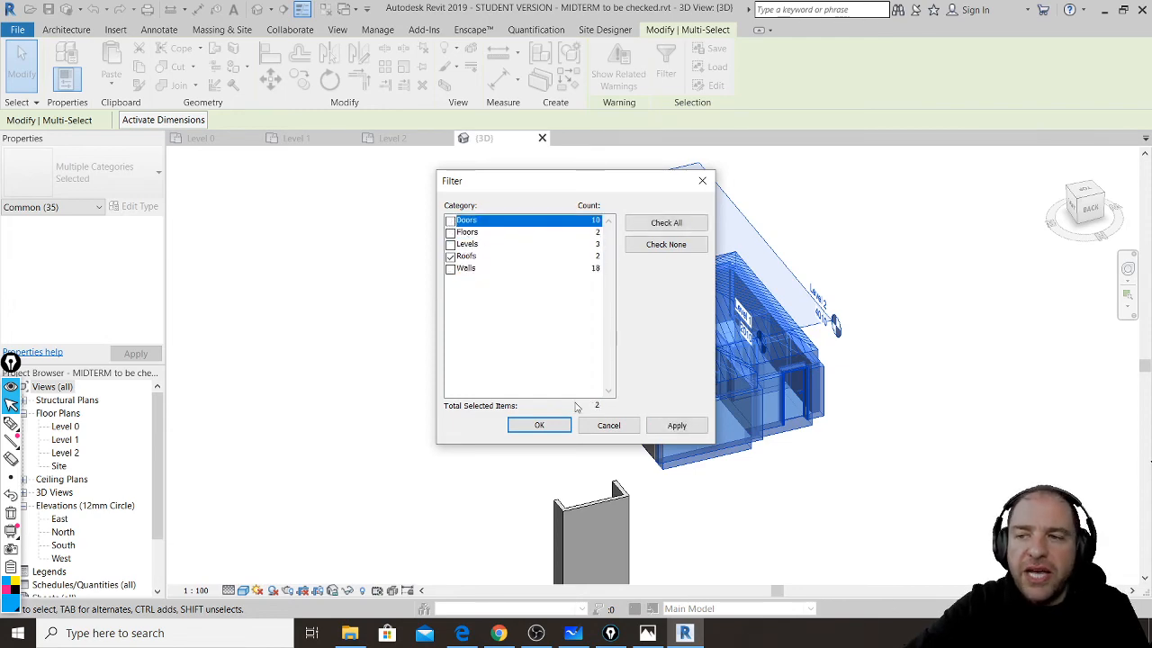
{"action": "left_click", "coordinate": [542, 426]}
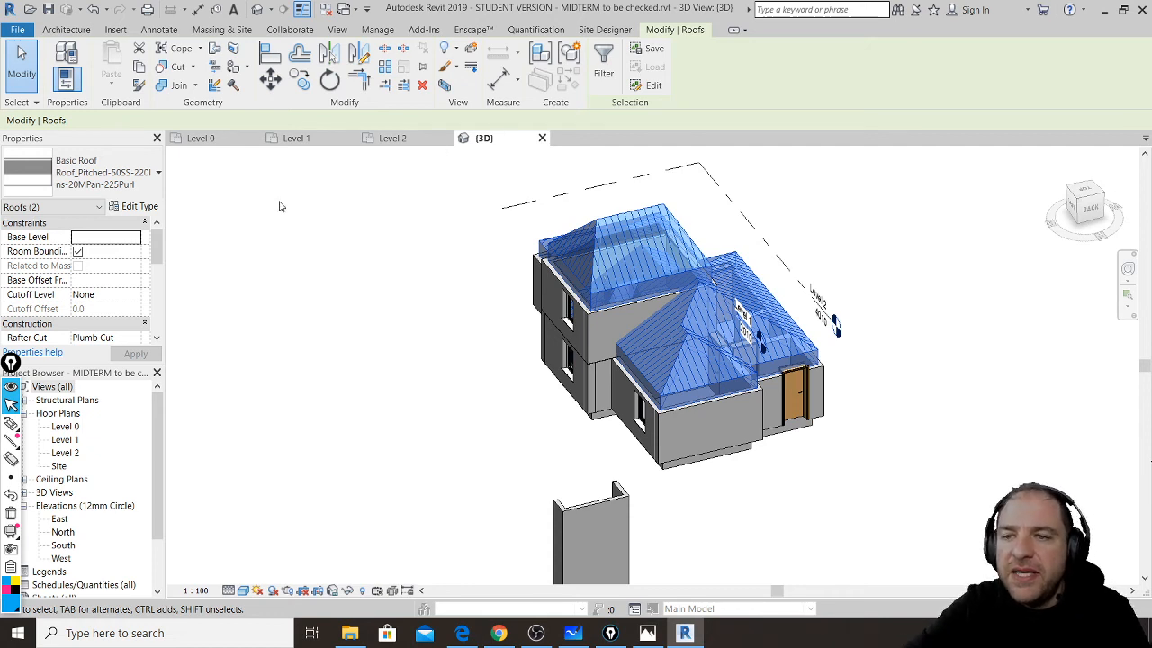
- Switch to the Level 0 plan and pan to the empty area west of the house
{"action": "left_click", "coordinate": [223, 141]}
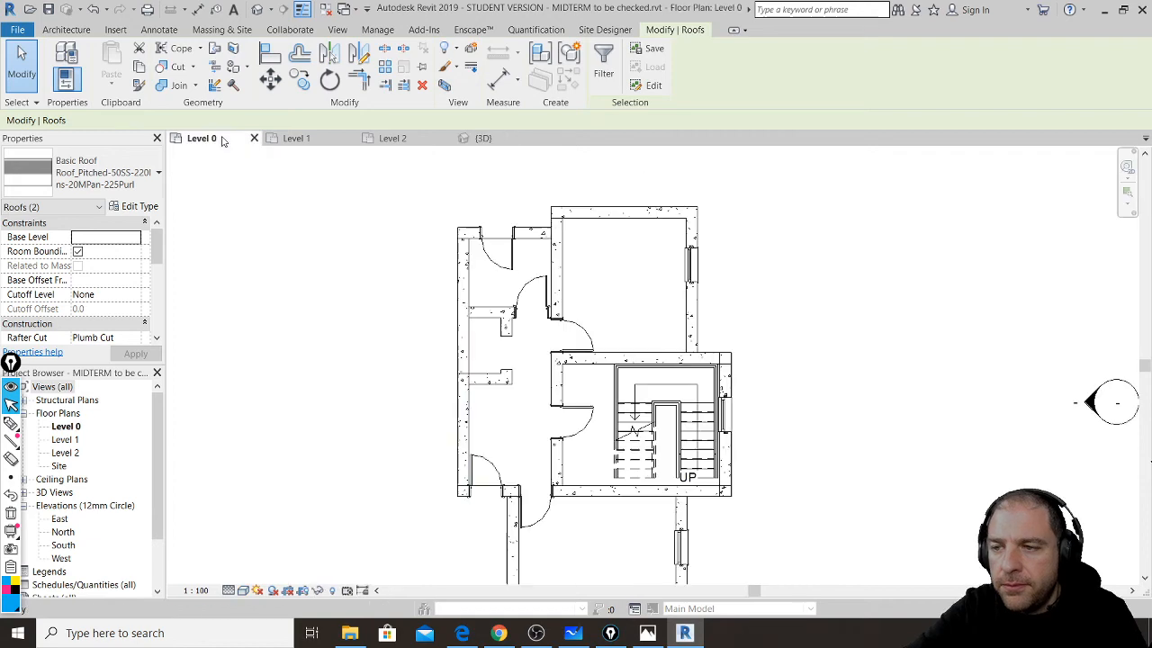
{"action": "scroll", "coordinate": [719, 315], "scroll_direction": "down", "scroll_amount": 3}
{"action": "scroll", "coordinate": [635, 282], "scroll_direction": "down", "scroll_amount": 1}
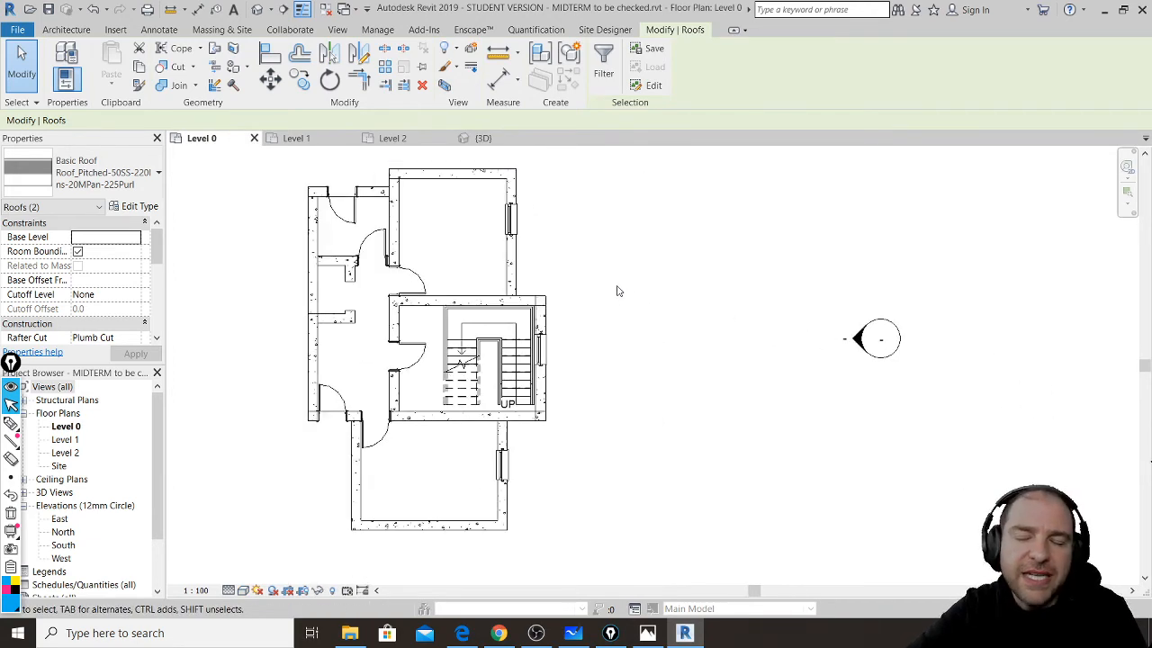
{"action": "middle_click_drag", "start_coordinate": [426, 350], "coordinate": [766, 345]}
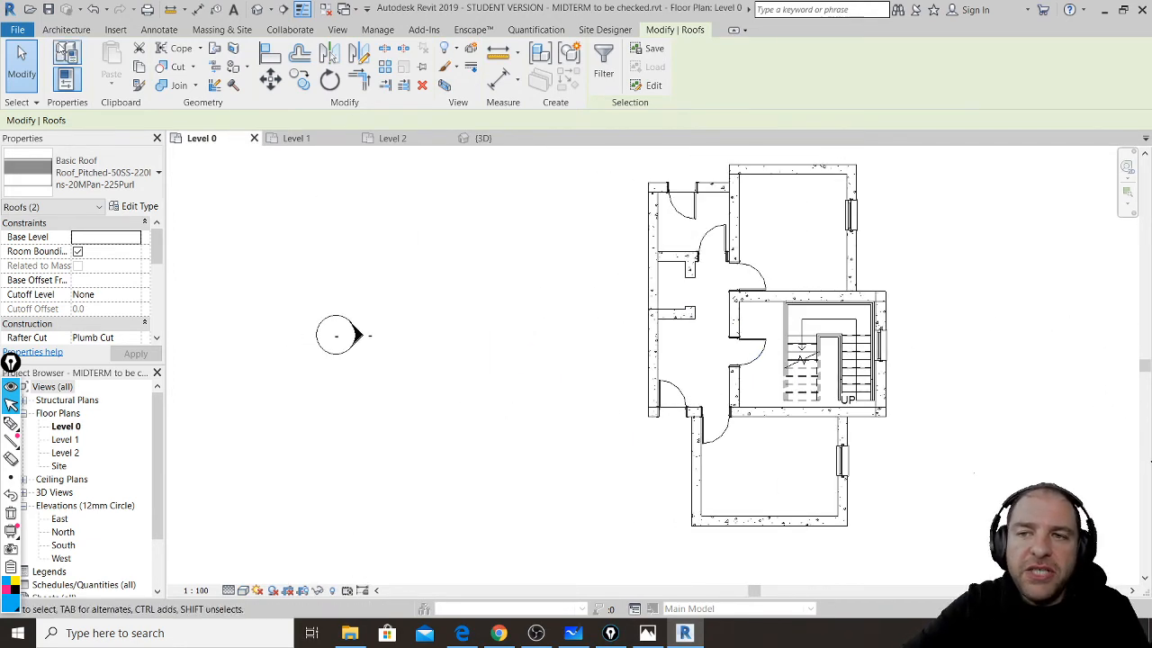
- Start the Wall tool, briefly opening and closing Project Units with UN
{"action": "left_click", "coordinate": [65, 30]}
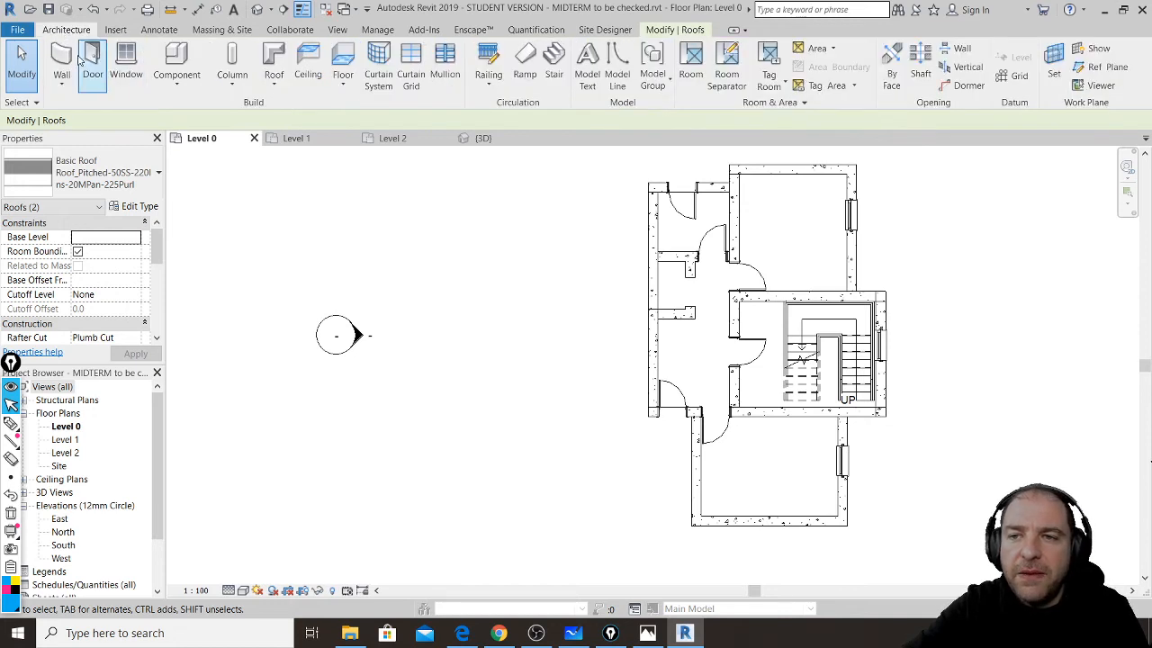
{"action": "left_click", "coordinate": [61, 61]}
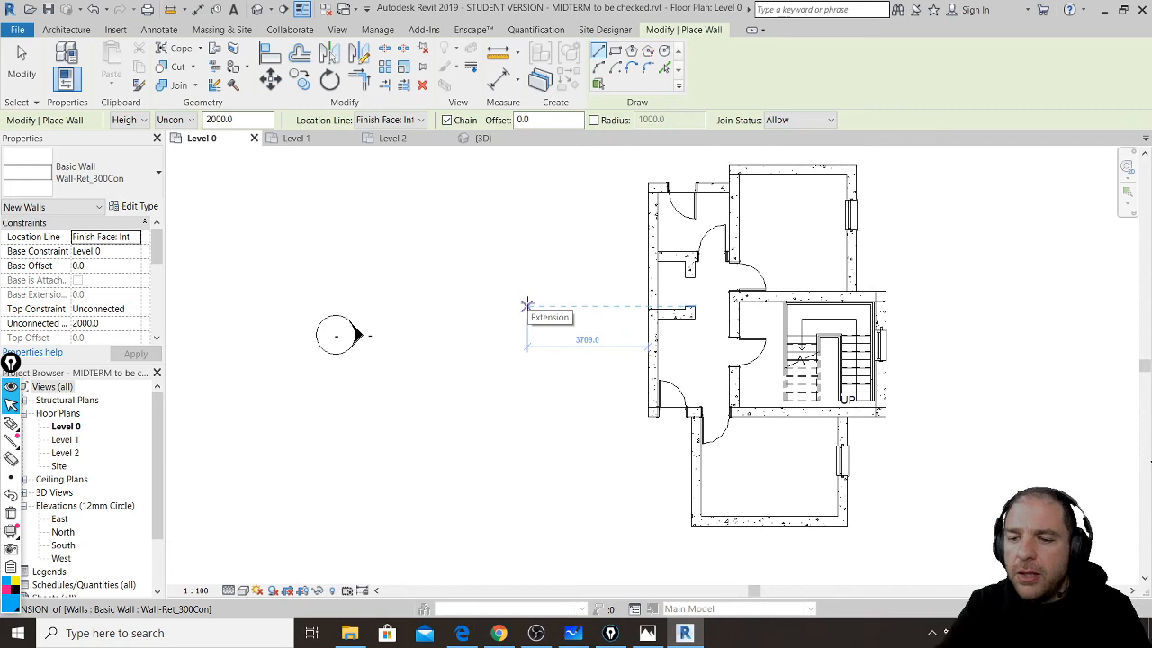
{"action": "key", "text": "u"}
{"action": "key", "text": "n"}
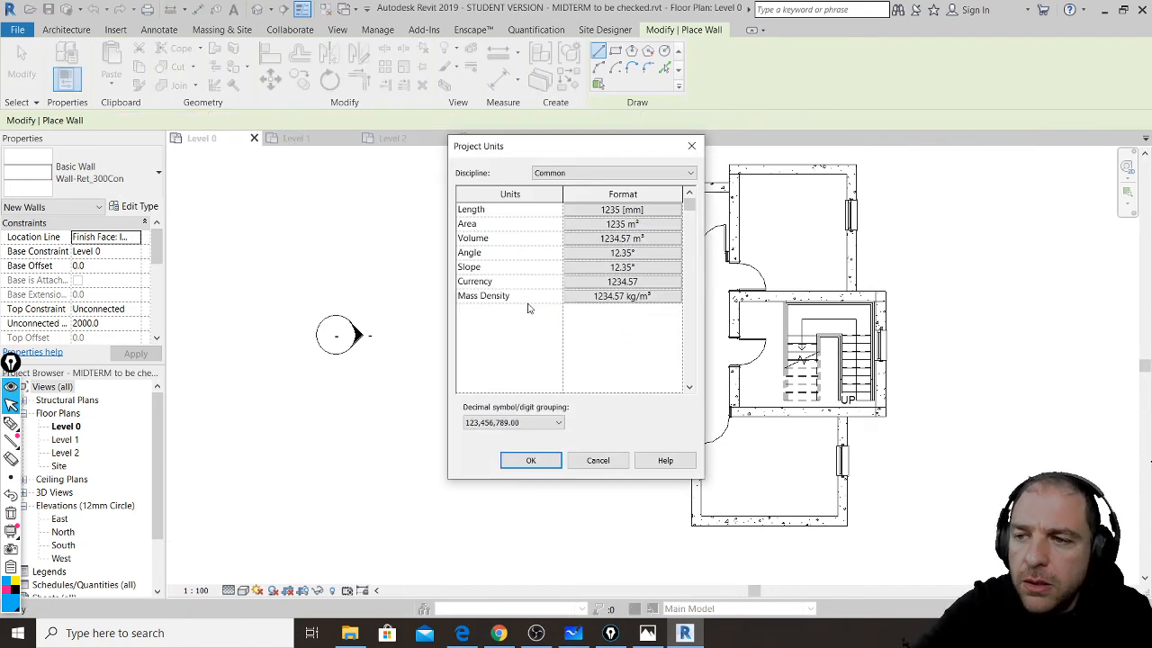
{"action": "key", "text": "Escape"}
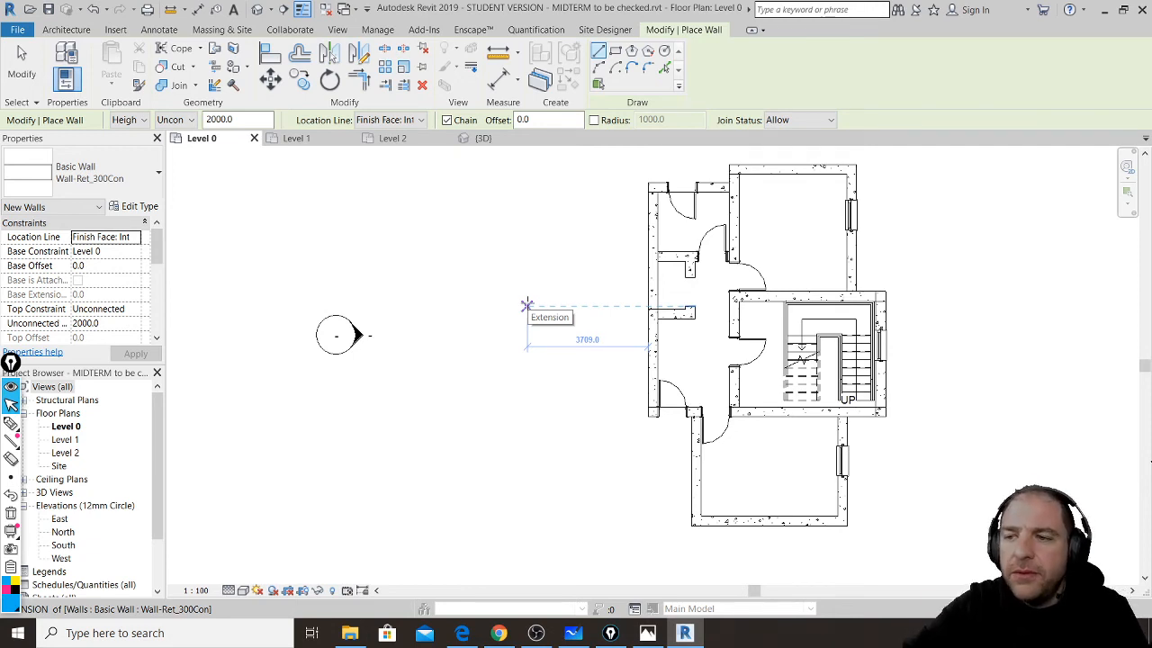
- Draw a closed rectangular loop of four walls beside the house
{"action": "left_click", "coordinate": [459, 259]}
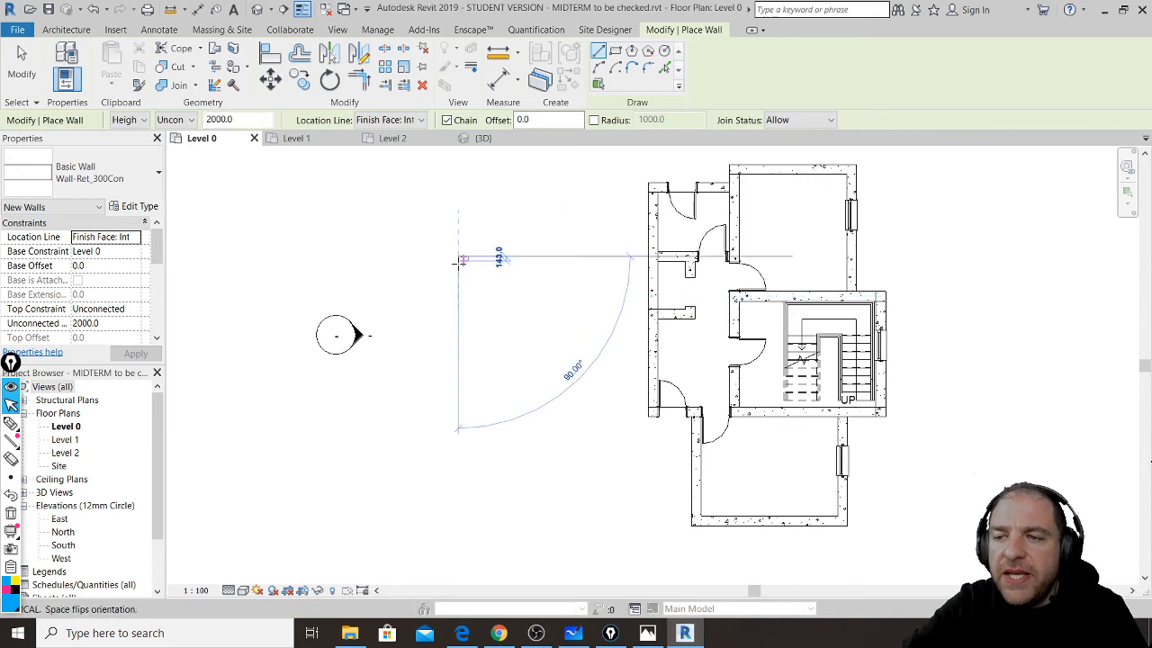
{"action": "left_click", "coordinate": [459, 370]}
{"action": "left_click", "coordinate": [575, 370]}
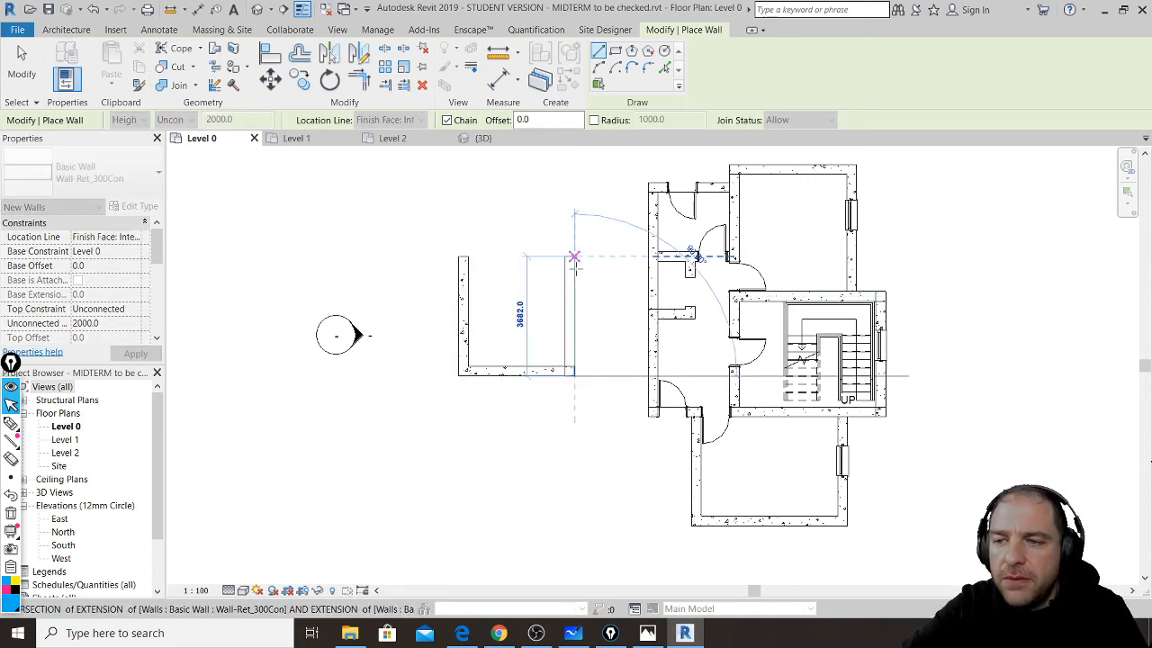
{"action": "left_click", "coordinate": [574, 258]}
{"action": "left_click", "coordinate": [467, 257]}
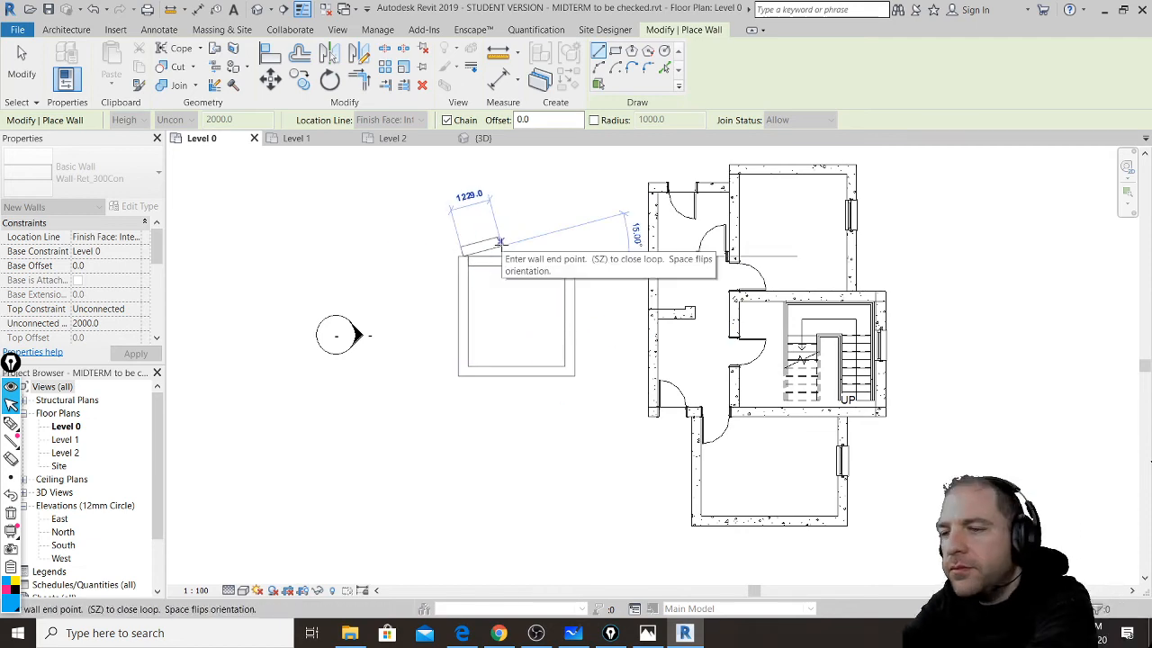
{"action": "key", "text": "Escape"}
{"action": "key", "text": "Escape"}
- Draw a three-wall bay extending down from the box's bottom wall
{"action": "scroll", "coordinate": [516, 406], "scroll_direction": "up", "scroll_amount": 4}
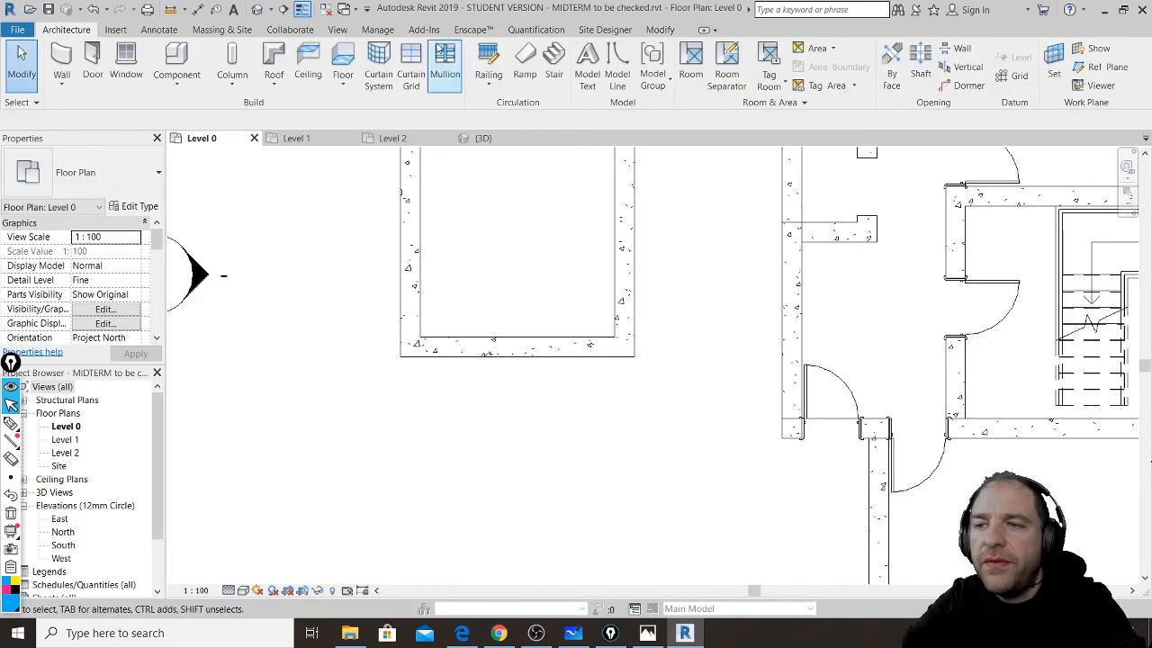
{"action": "left_click", "coordinate": [61, 63]}
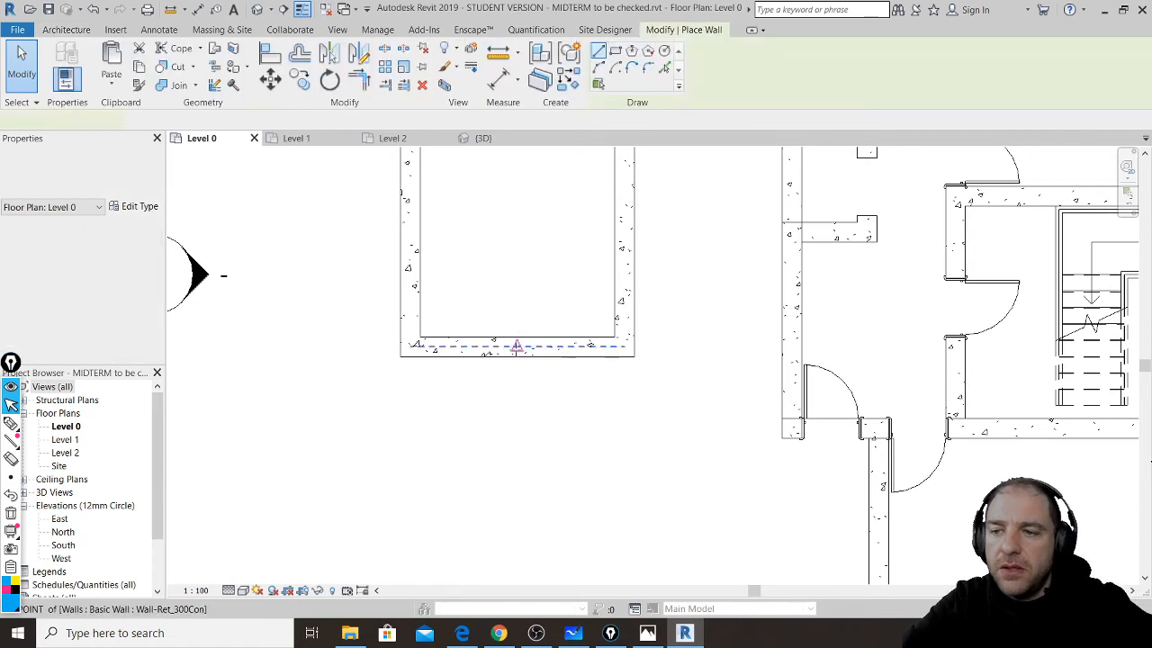
{"action": "left_click", "coordinate": [462, 357]}
{"action": "left_click", "coordinate": [464, 482]}
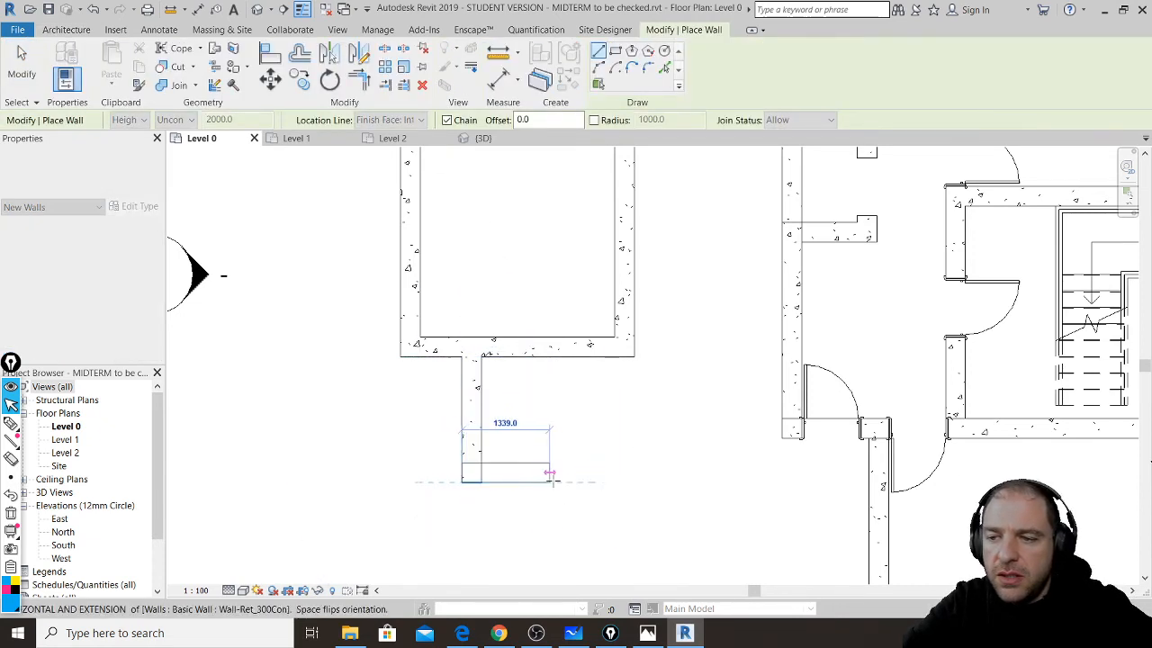
{"action": "left_click", "coordinate": [563, 482]}
{"action": "left_click", "coordinate": [564, 356]}
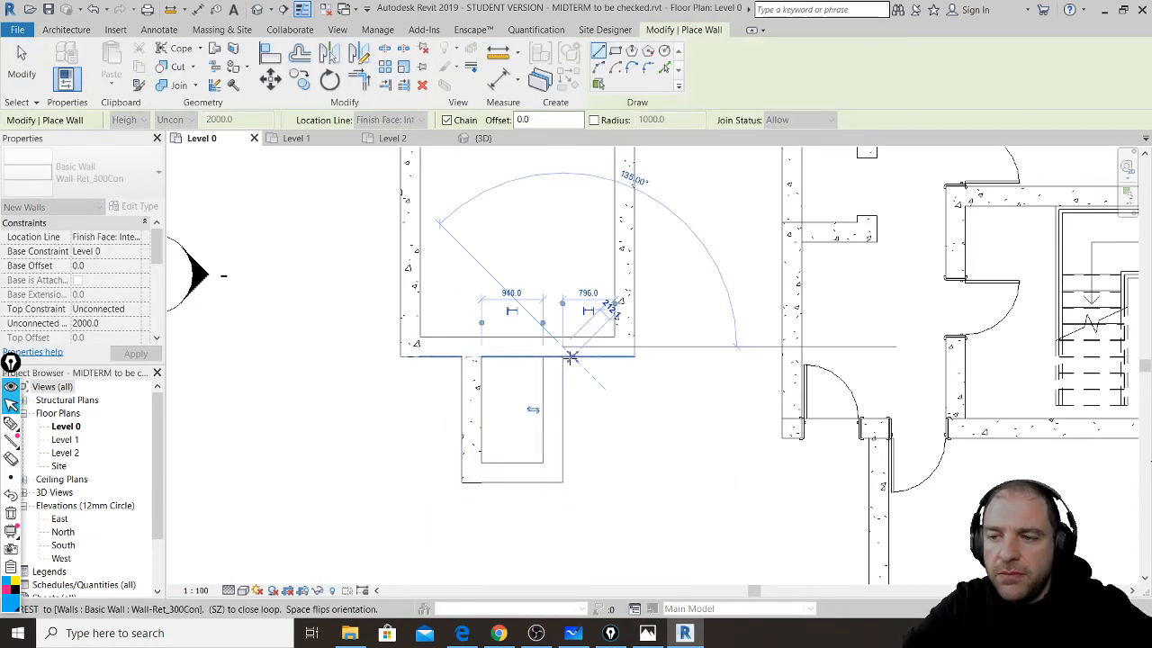
{"action": "key", "text": "Escape"}
{"action": "key", "text": "Escape"}
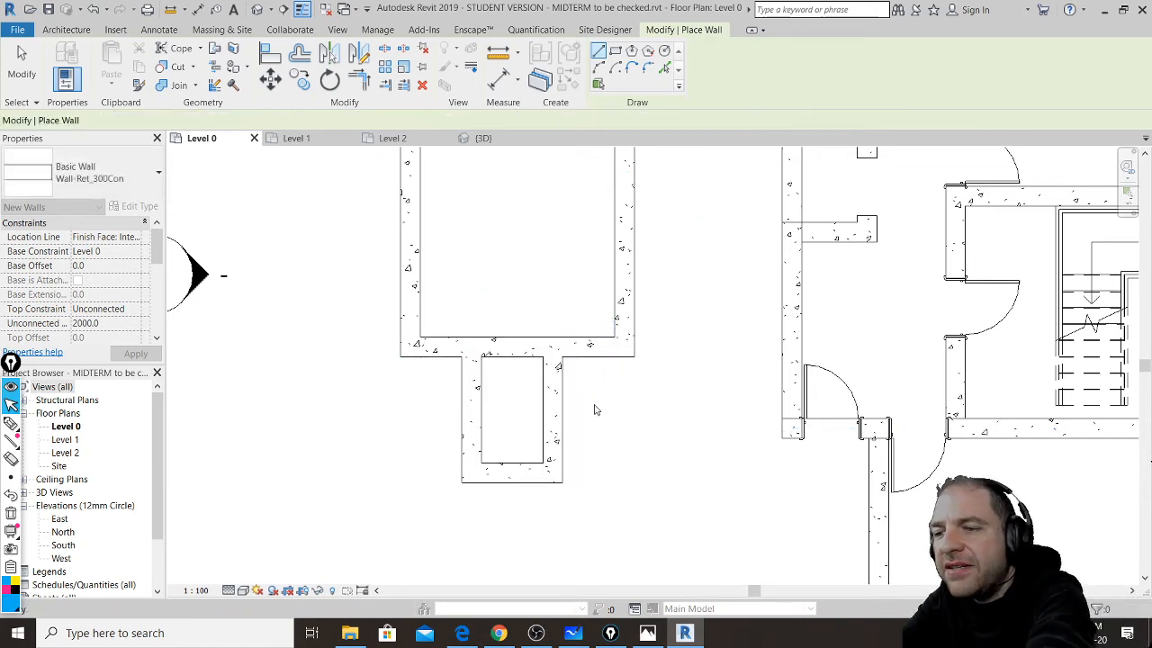
{"action": "scroll", "coordinate": [576, 417], "scroll_direction": "up", "scroll_amount": 3}
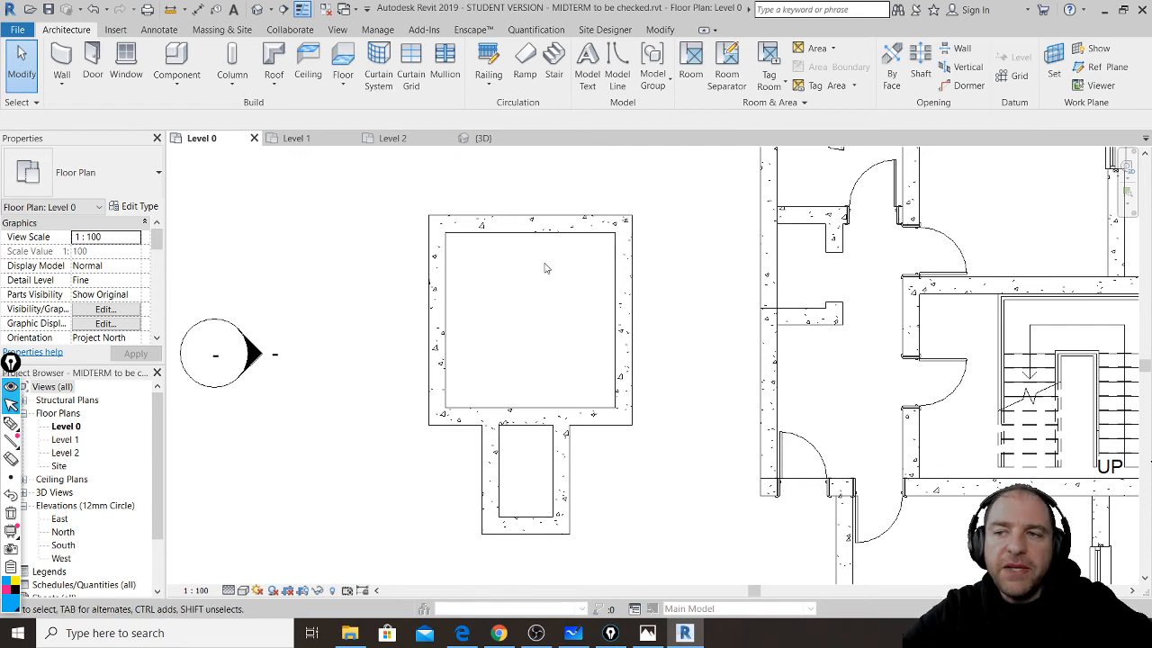
- Trim the bay's small vertical wall to a corner with the box's wall, unjoining the walls
{"action": "left_click", "coordinate": [662, 30]}
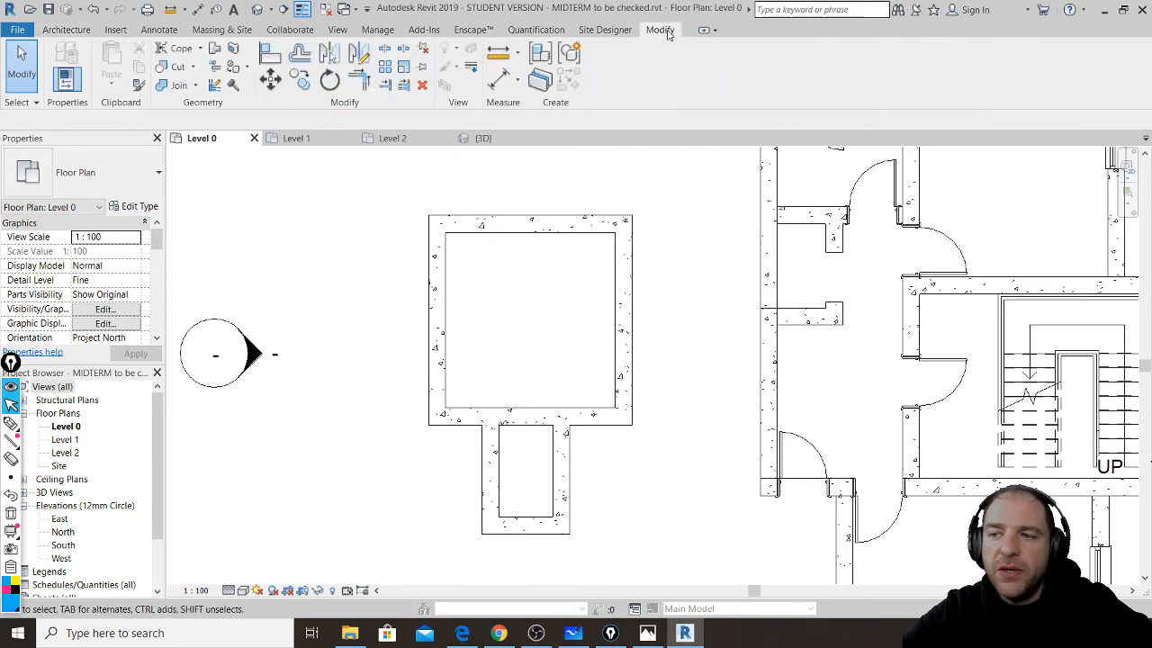
{"action": "left_click", "coordinate": [362, 83]}
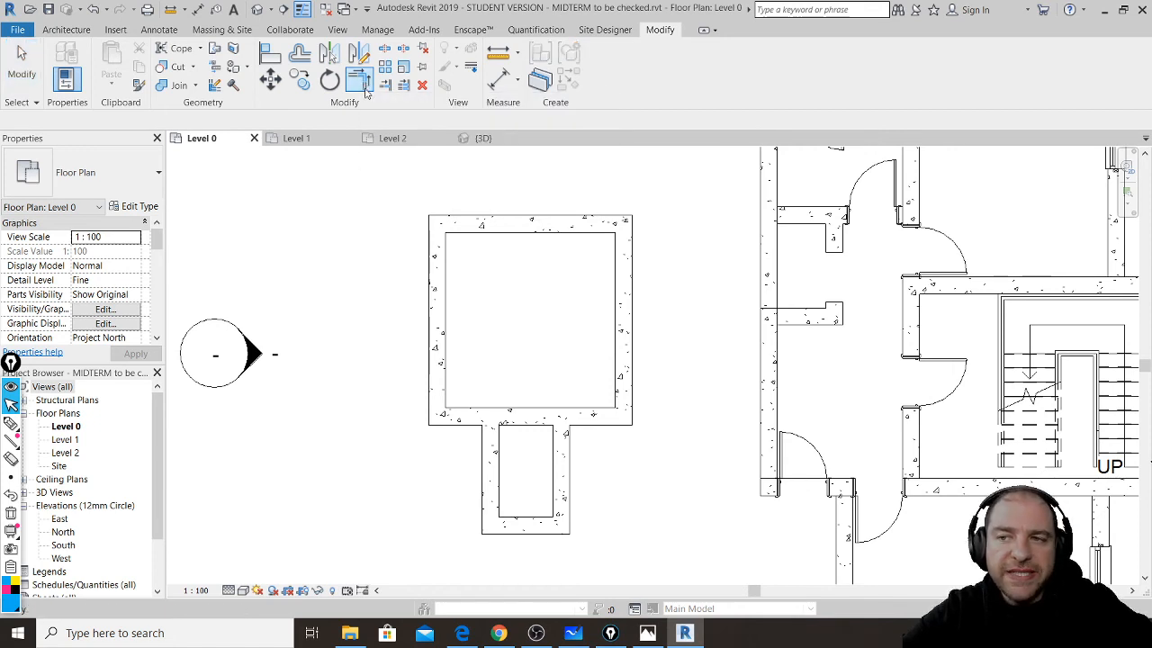
{"action": "left_click", "coordinate": [574, 482]}
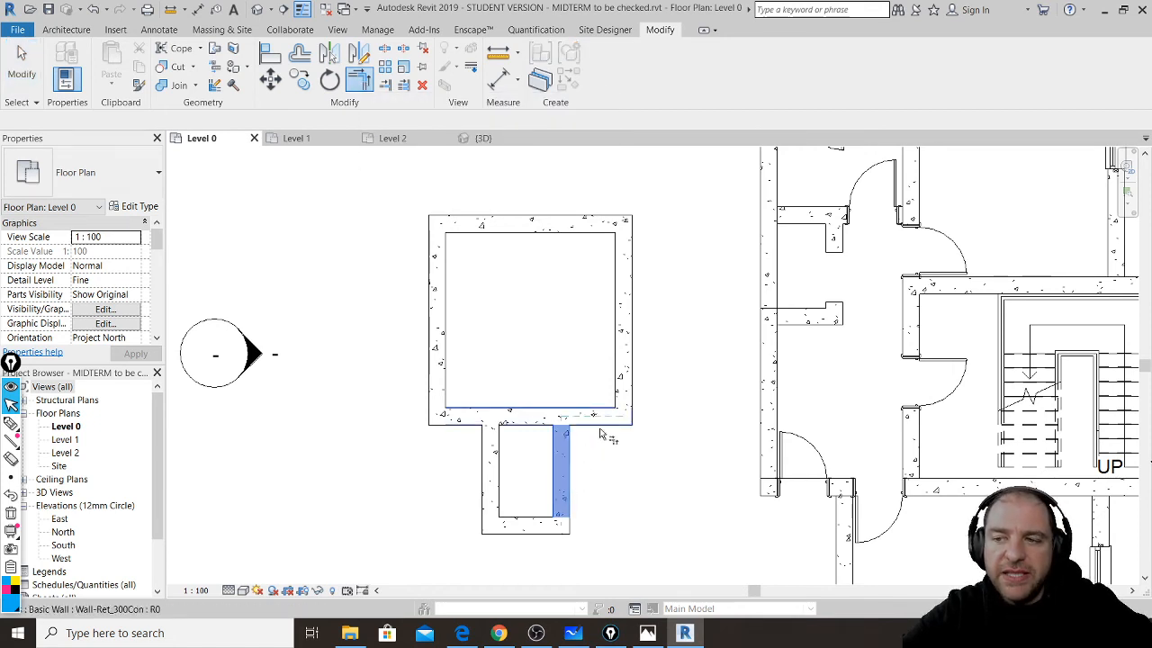
{"action": "left_click", "coordinate": [599, 418]}
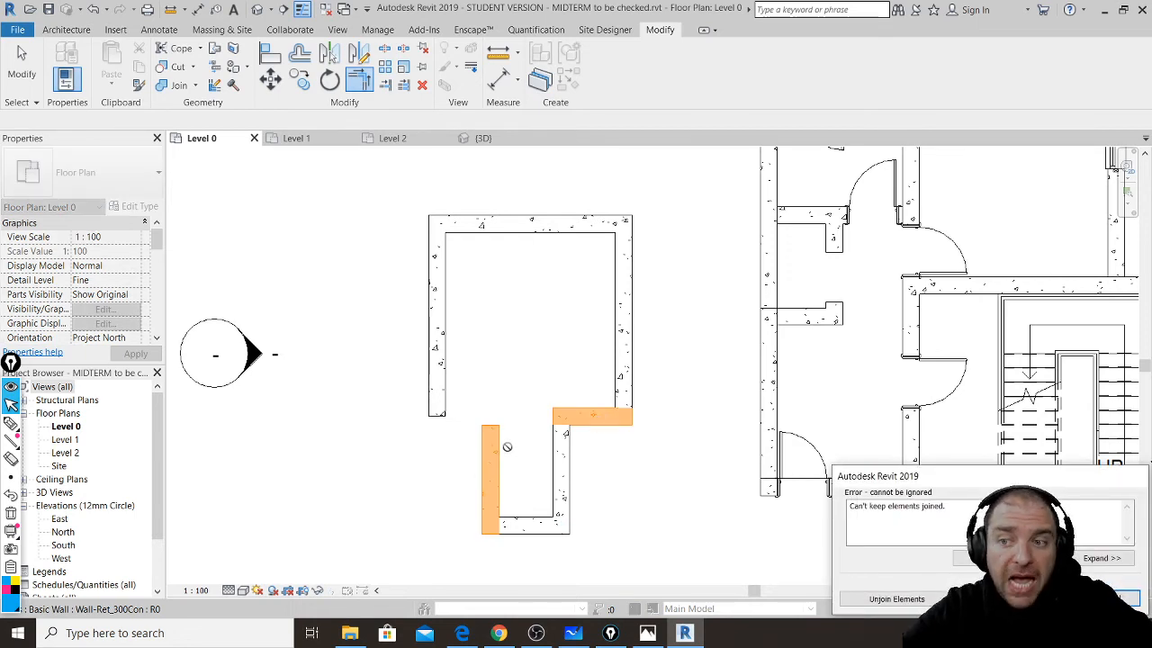
{"action": "left_click", "coordinate": [897, 599]}
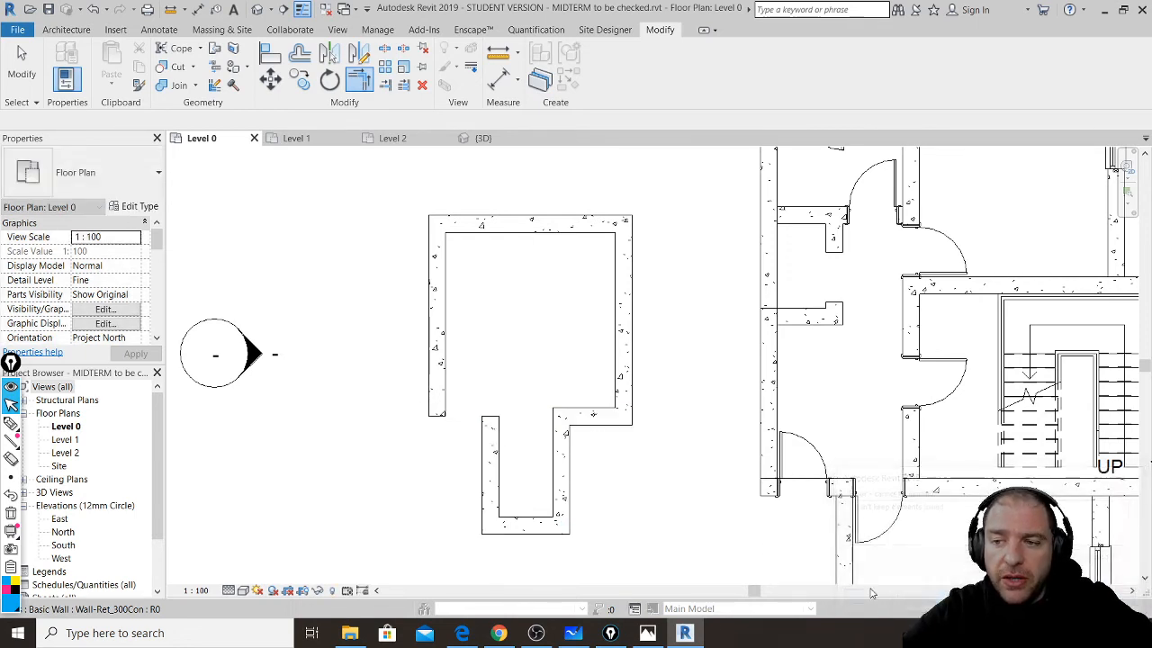
- Draw a wall closing the gap between the enclosure and the bay, then exit the Wall tool
{"action": "left_click", "coordinate": [67, 31]}
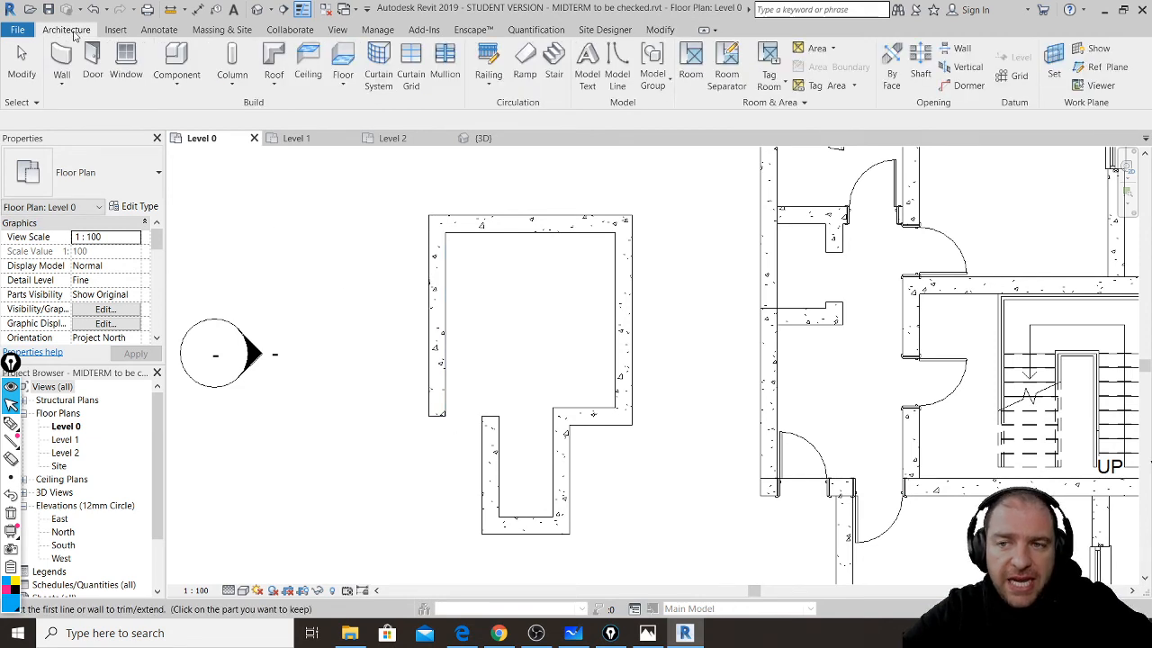
{"action": "left_click", "coordinate": [58, 63]}
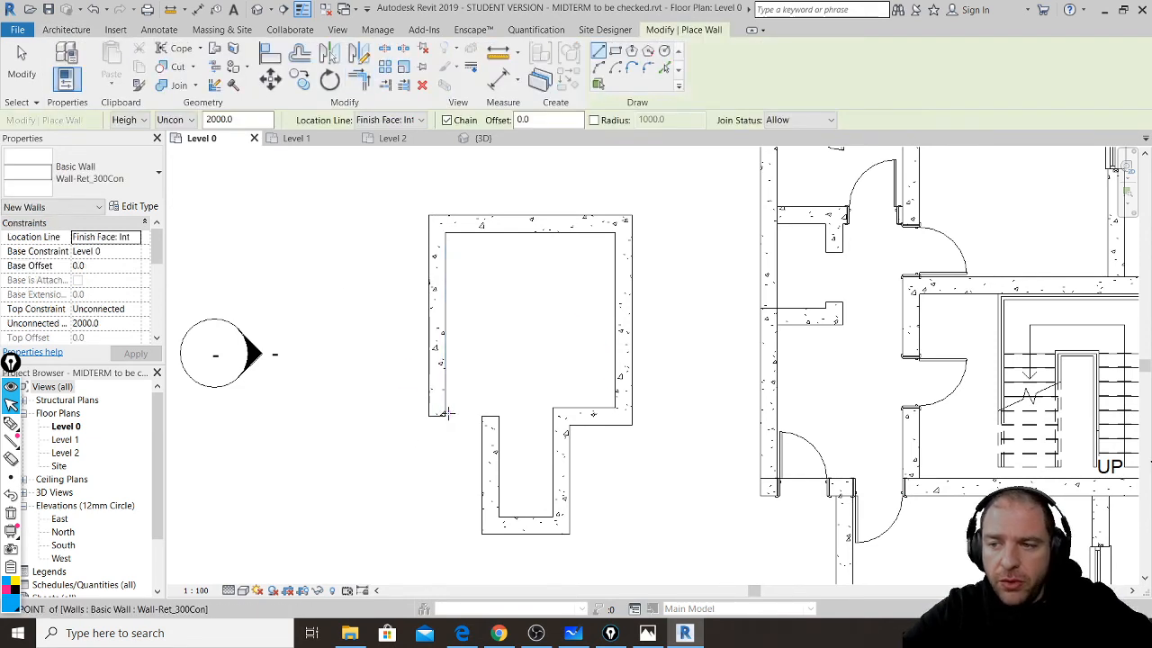
{"action": "left_click", "coordinate": [445, 415]}
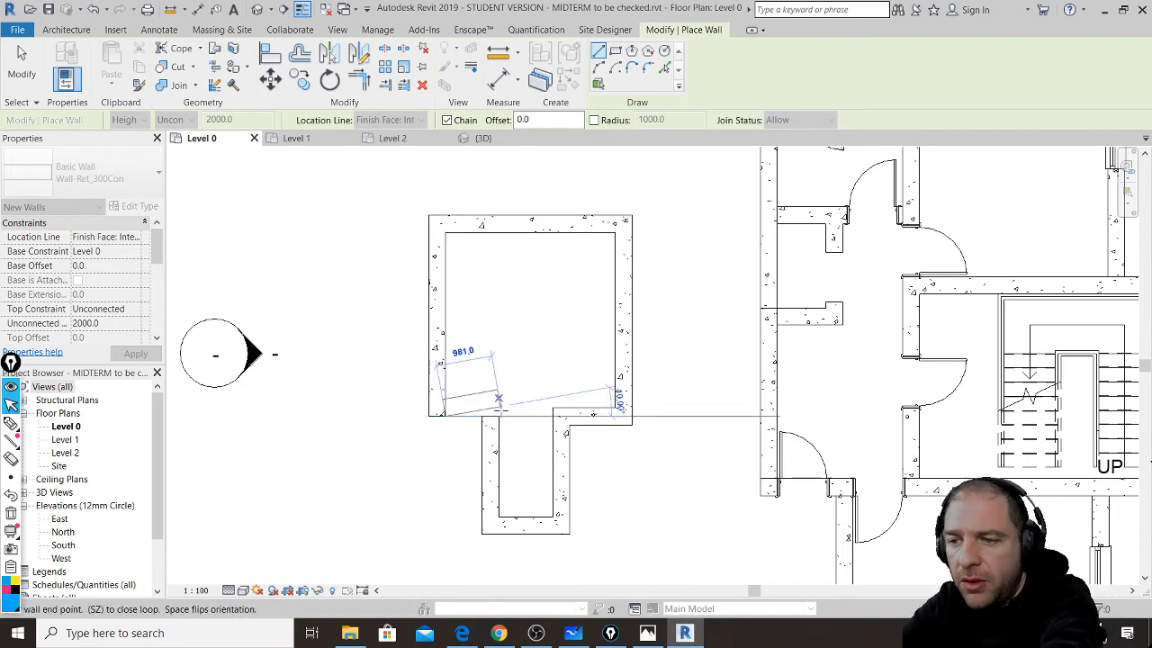
{"action": "left_click", "coordinate": [499, 416]}
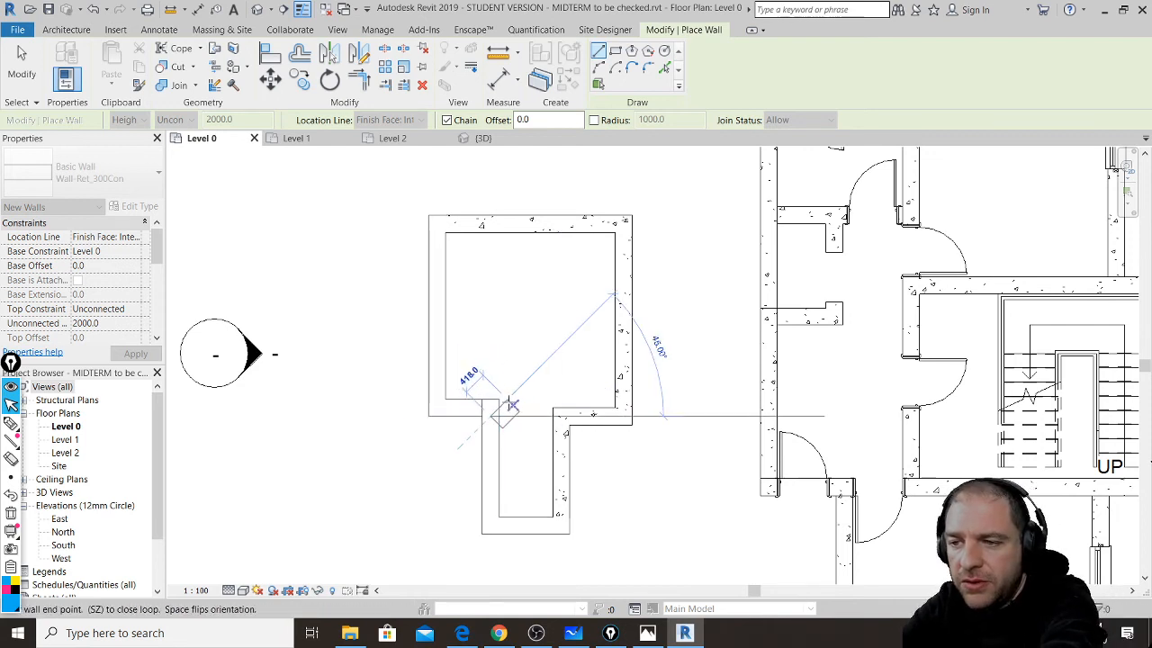
{"action": "key", "text": "Escape"}
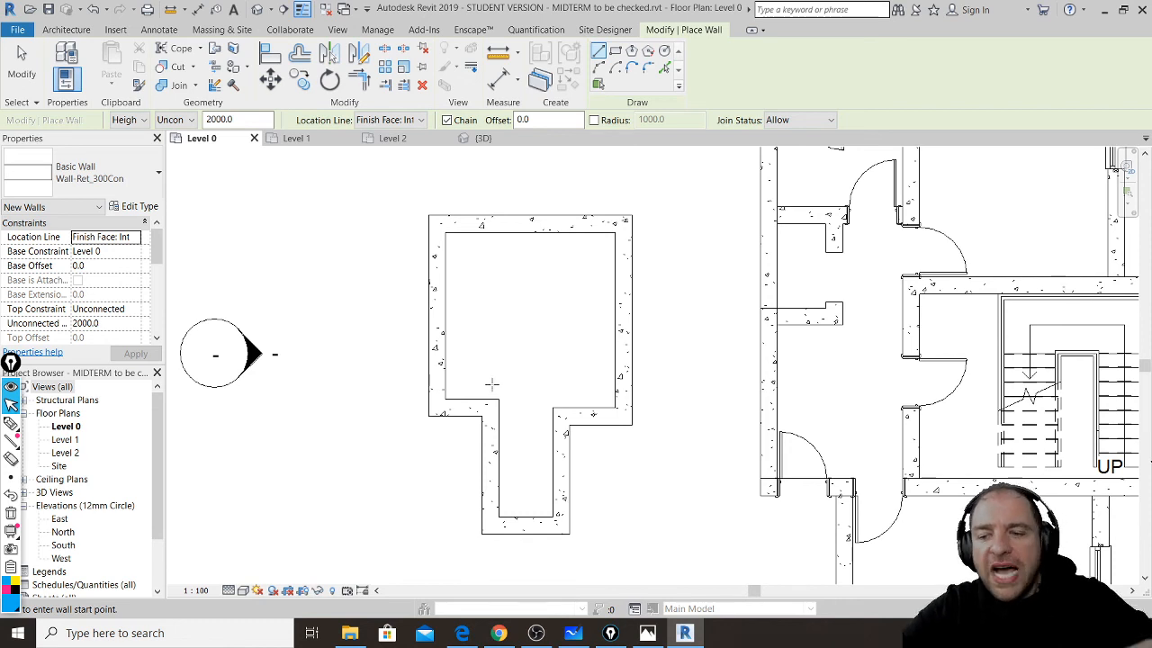
{"action": "key", "text": "Escape"}
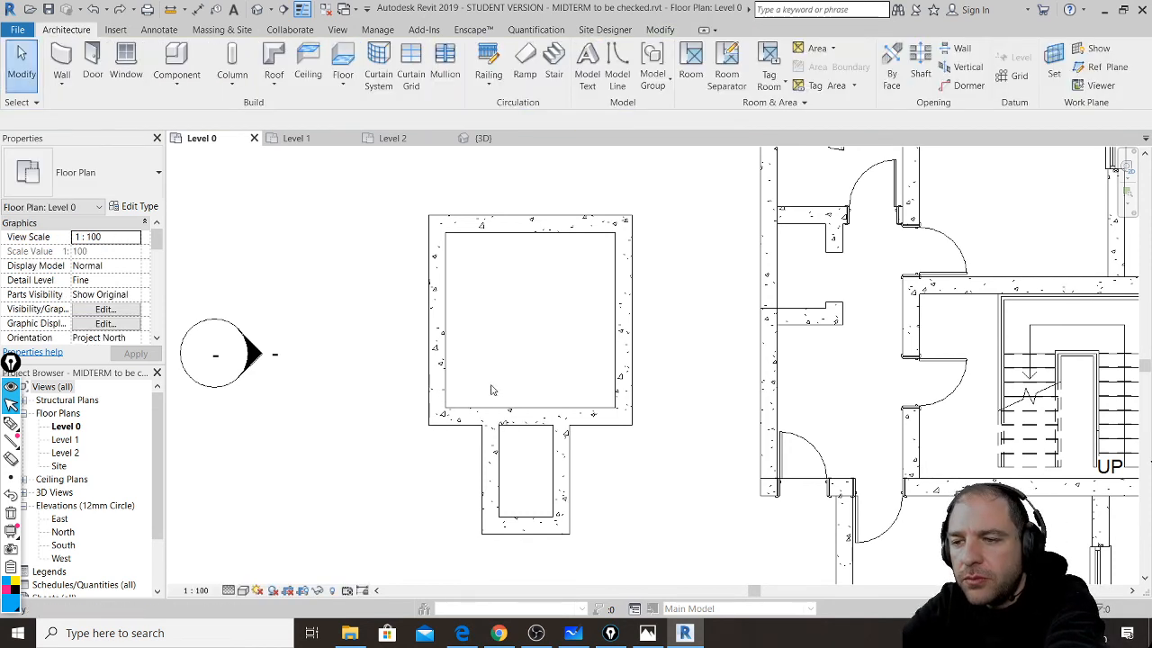
{"action": "scroll", "coordinate": [492, 387], "scroll_direction": "up", "scroll_amount": 2}
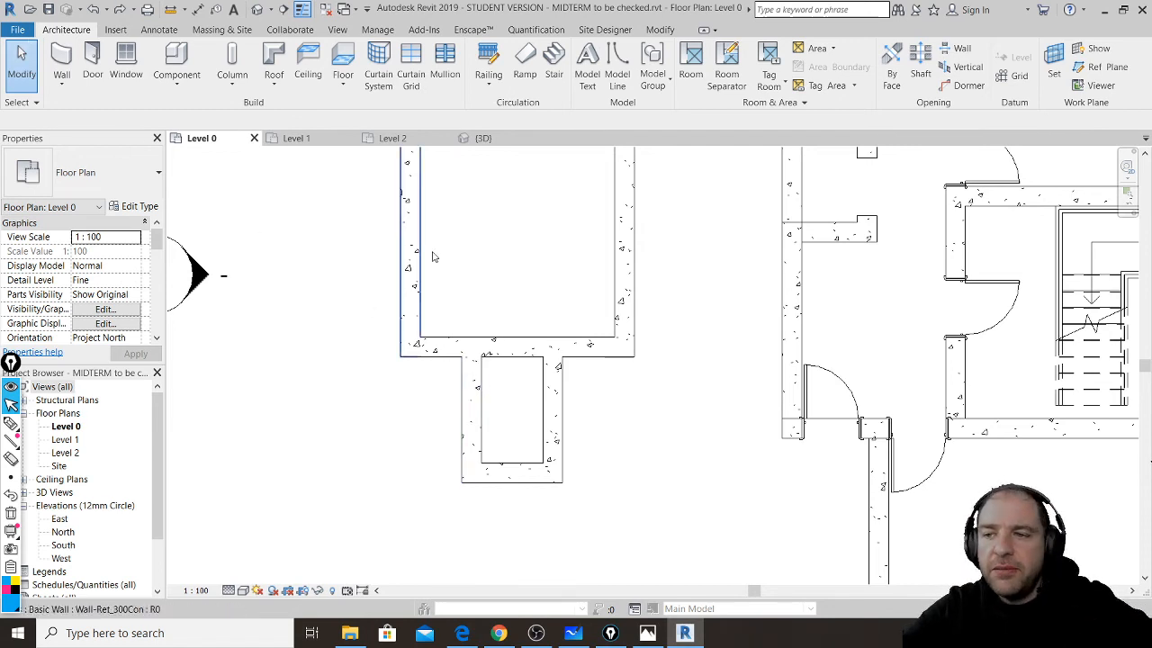
- Select the wall along the room's bottom edge and center the view on it
{"action": "left_click", "coordinate": [515, 342]}
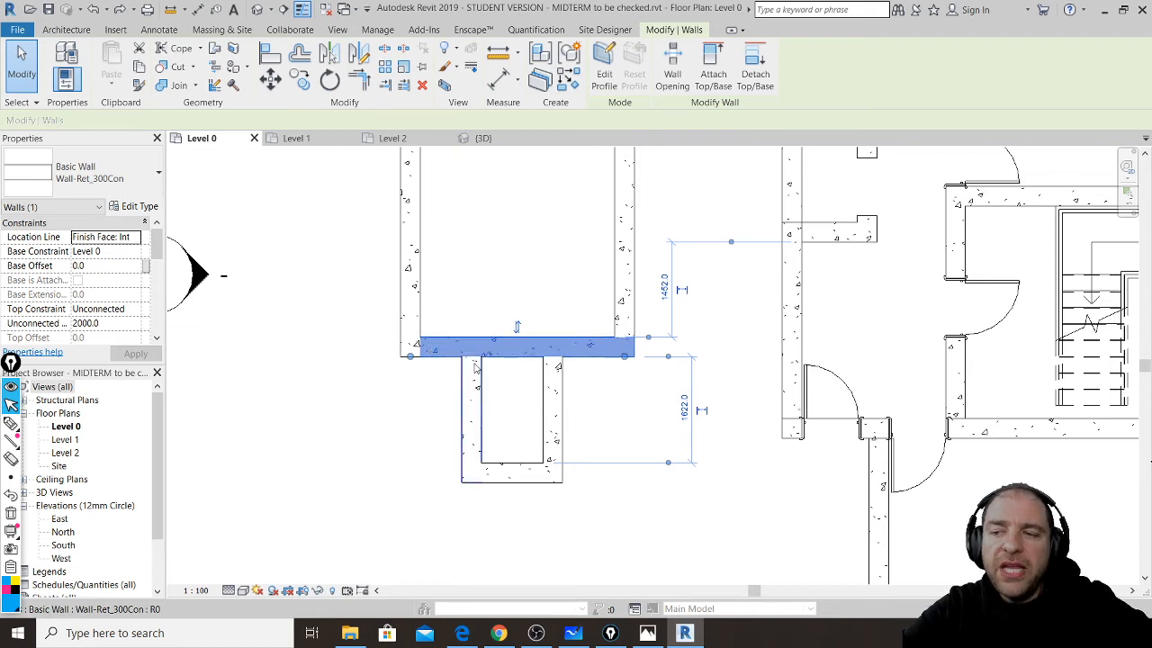
{"action": "scroll", "coordinate": [475, 367], "scroll_direction": "down", "scroll_amount": 1}
{"action": "scroll", "coordinate": [475, 358], "scroll_direction": "up", "scroll_amount": 5}
{"action": "middle_click_drag", "start_coordinate": [544, 288], "coordinate": [594, 337]}
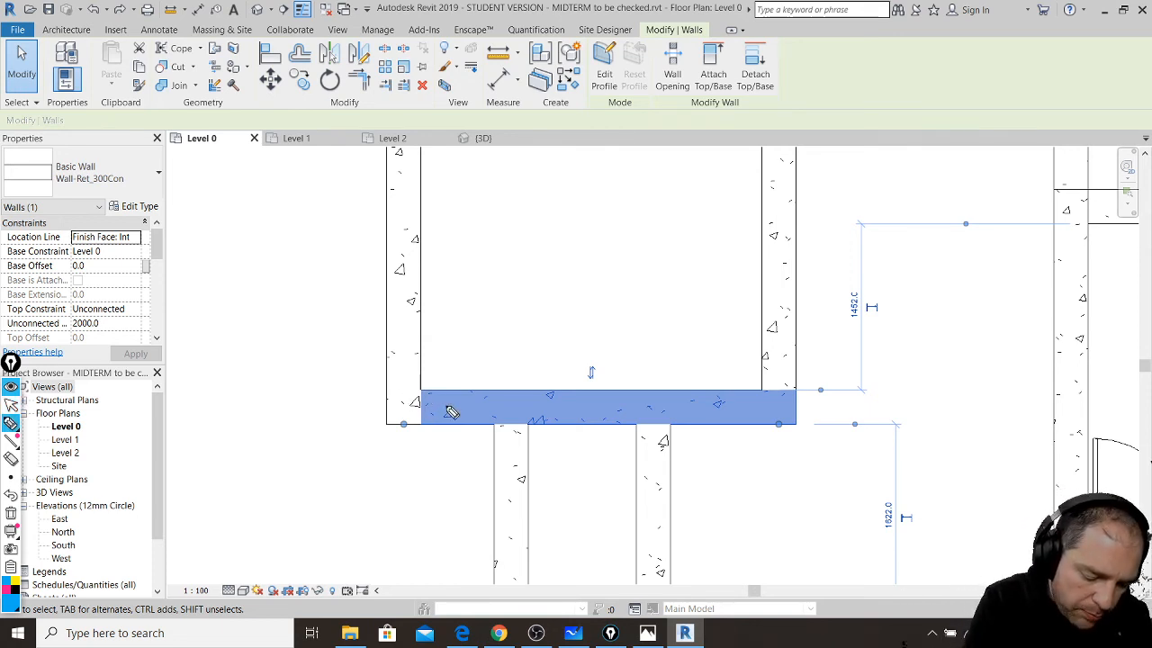
- Sketch markup over the wall's ends and the extension's side walls, then clear all markup
{"action": "mouse_move", "coordinate": [415, 387]}
{"action": "left_mouse_down"}
{"action": "mouse_move", "coordinate": [498, 395]}
{"action": "mouse_move", "coordinate": [514, 430]}
{"action": "left_mouse_up"}
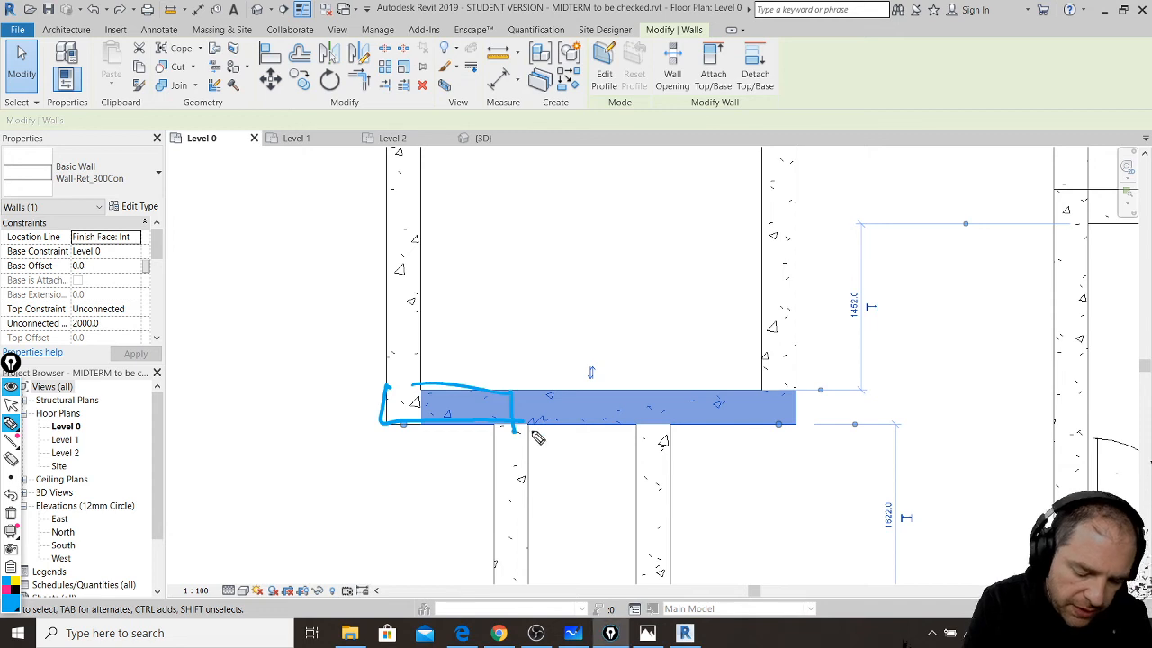
{"action": "mouse_move", "coordinate": [644, 389]}
{"action": "left_mouse_down"}
{"action": "mouse_move", "coordinate": [645, 423]}
{"action": "mouse_move", "coordinate": [792, 424]}
{"action": "left_mouse_up"}
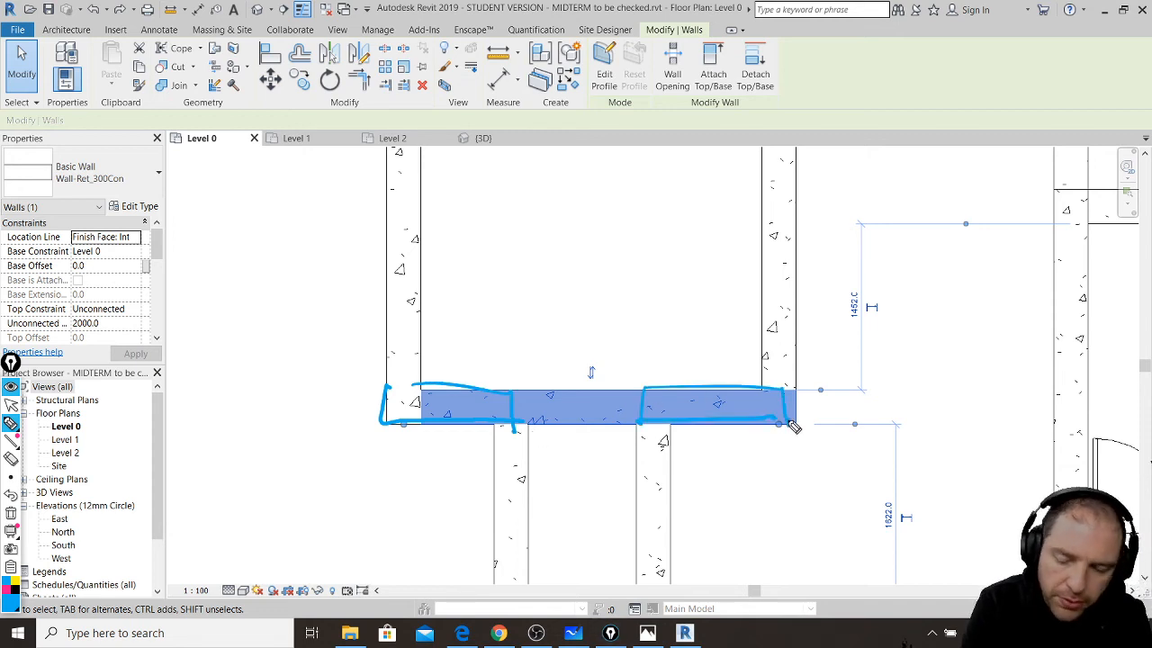
{"action": "mouse_move", "coordinate": [492, 401]}
{"action": "left_mouse_down"}
{"action": "mouse_move", "coordinate": [495, 543]}
{"action": "mouse_move", "coordinate": [523, 421]}
{"action": "left_mouse_up"}
{"action": "left_click_drag", "start_coordinate": [637, 397], "coordinate": [635, 570]}
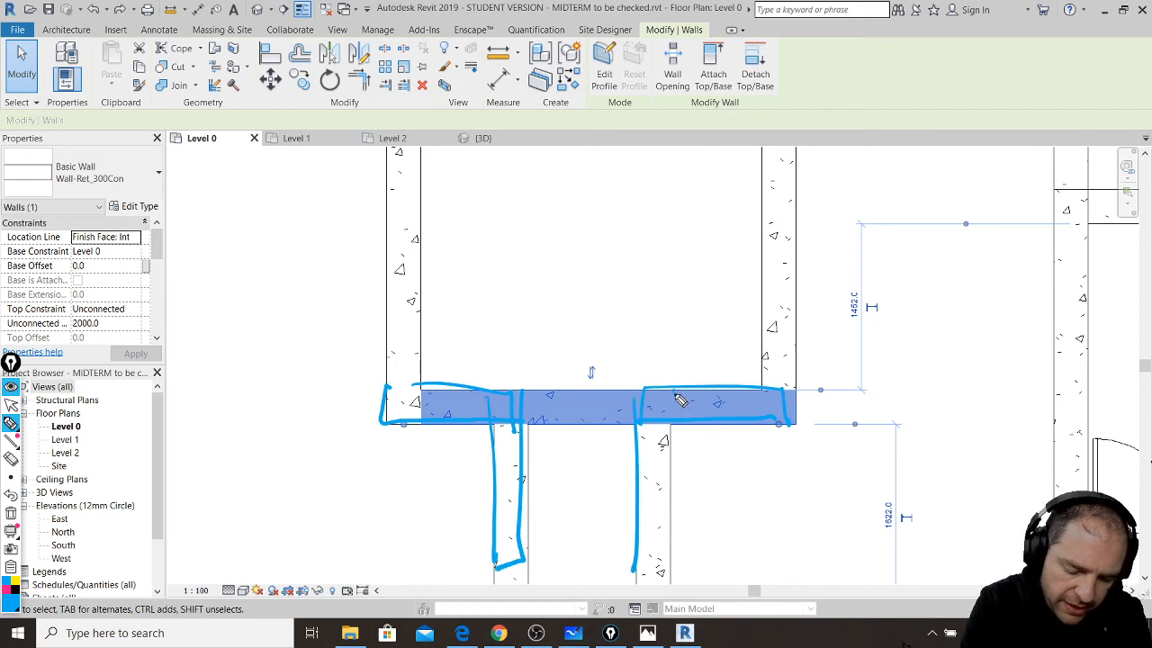
{"action": "left_click_drag", "start_coordinate": [666, 439], "coordinate": [652, 570]}
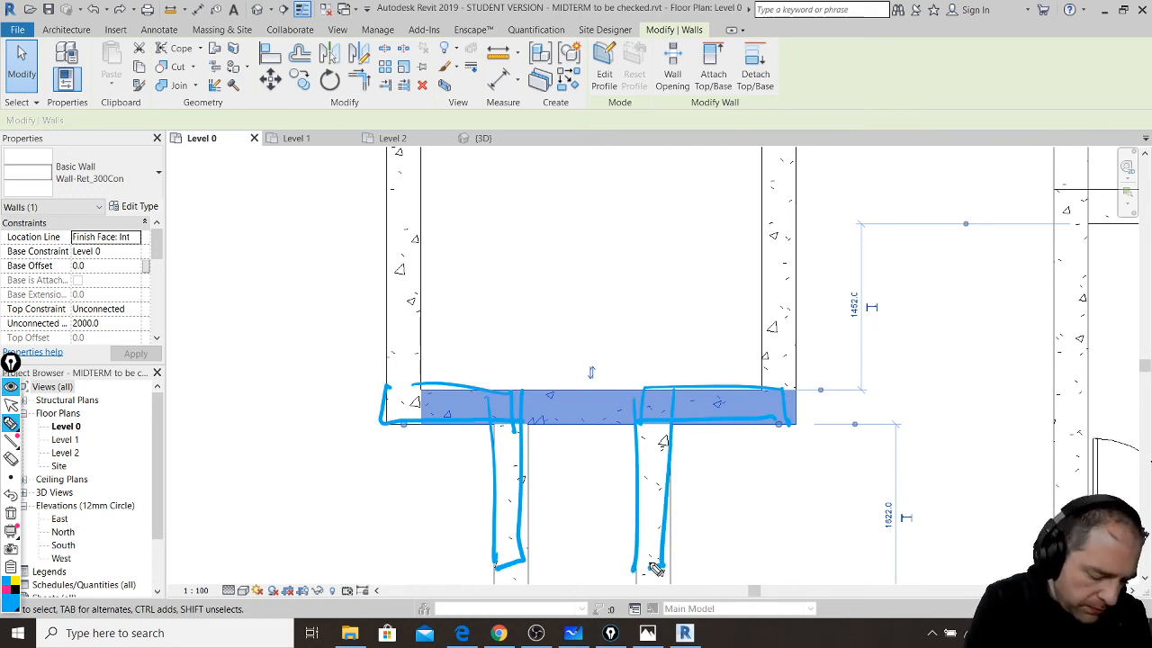
{"action": "mouse_move", "coordinate": [621, 420]}
{"action": "left_mouse_down"}
{"action": "mouse_move", "coordinate": [637, 404]}
{"action": "mouse_move", "coordinate": [552, 411]}
{"action": "mouse_move", "coordinate": [537, 424]}
{"action": "mouse_move", "coordinate": [526, 402]}
{"action": "left_mouse_up"}
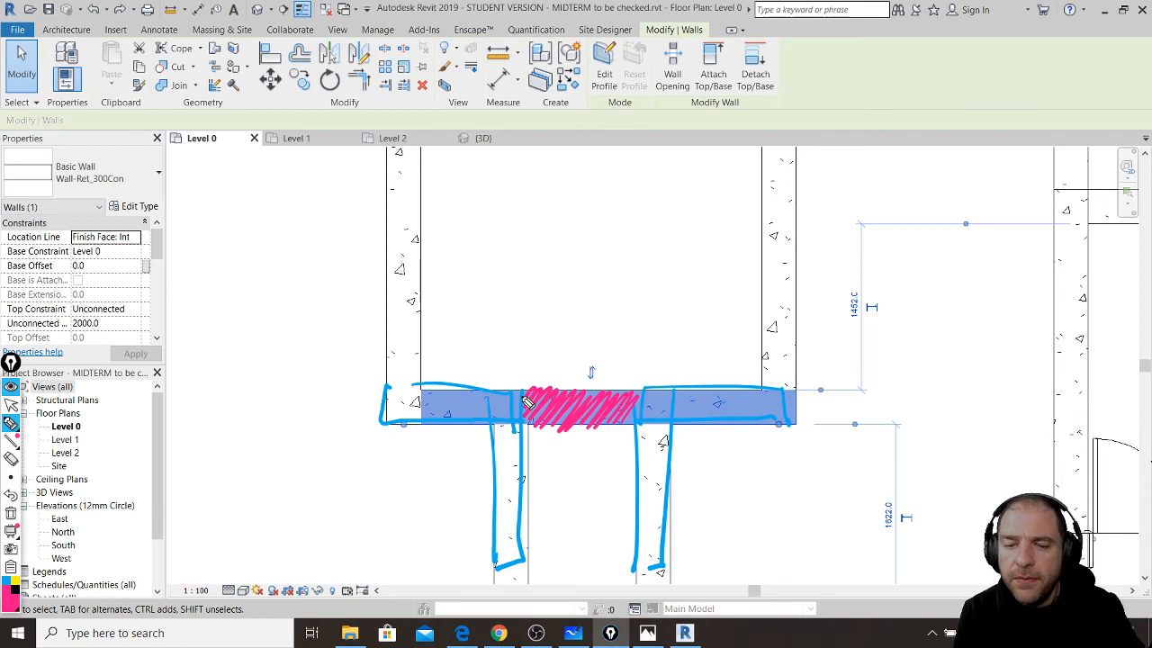
{"action": "key", "text": "ctrl+shift+7"}
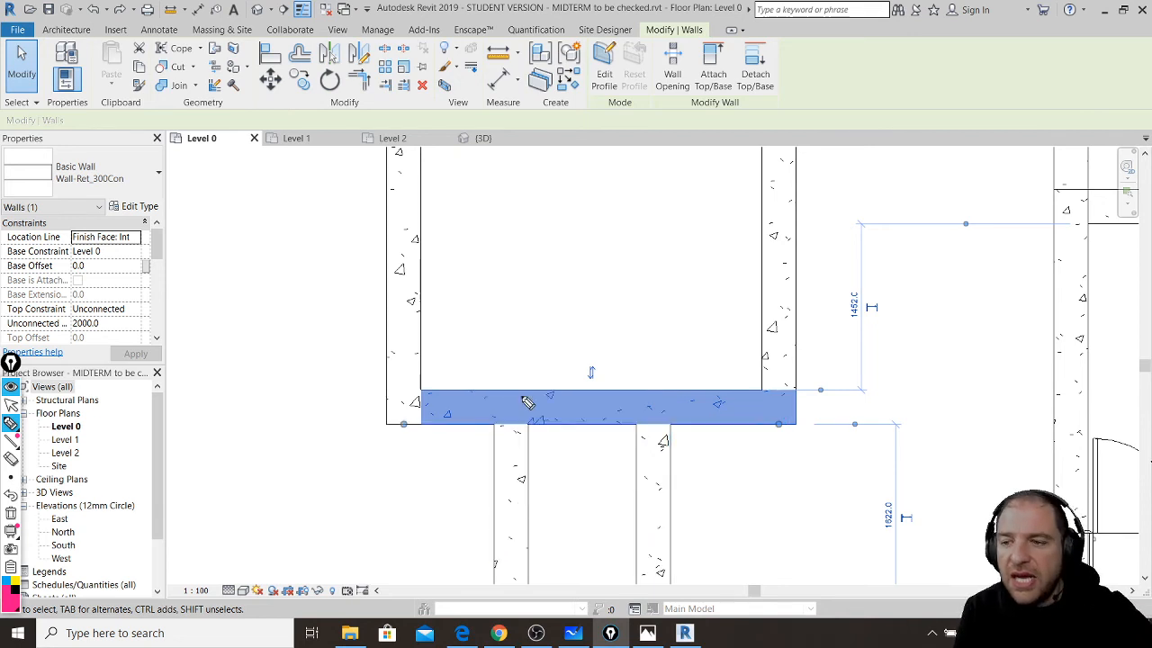
{"action": "key", "text": "ctrl+shift+2"}
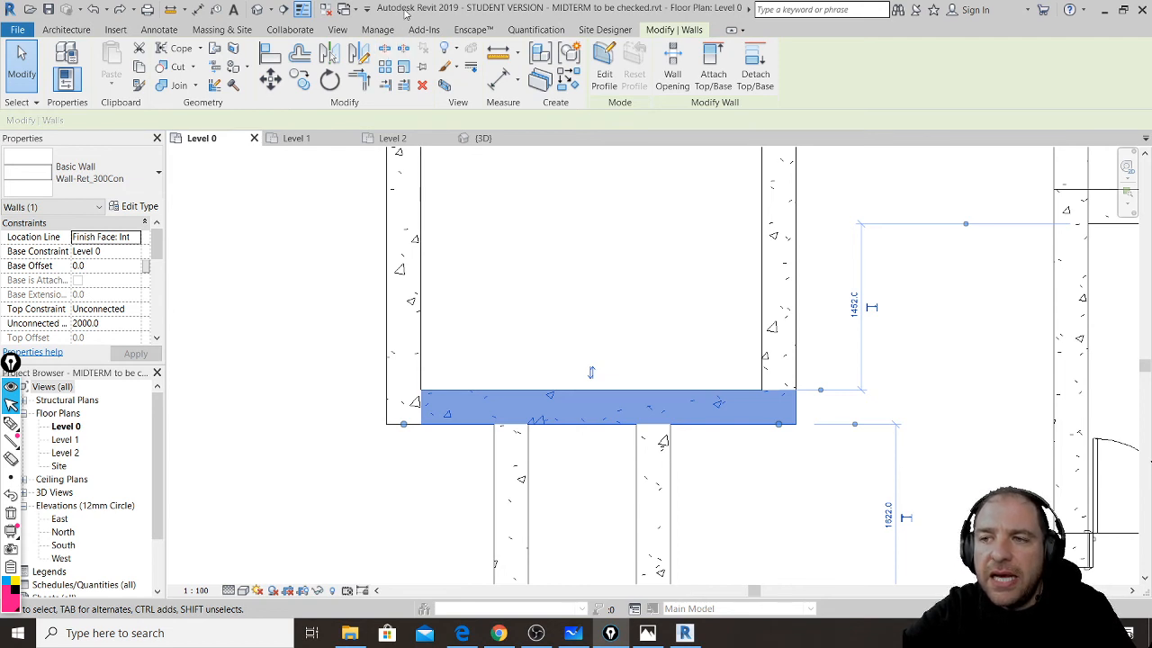
- Split the room's bottom wall at two points above the extension's opening
{"action": "left_click", "coordinate": [385, 51]}
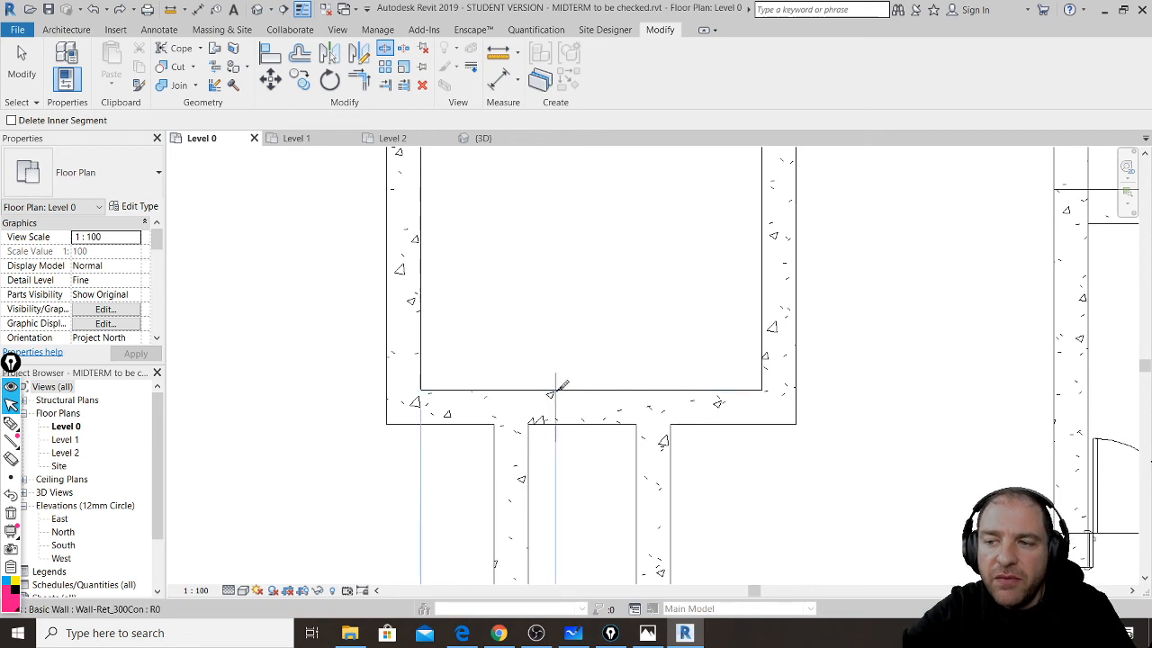
{"action": "left_click", "coordinate": [555, 389]}
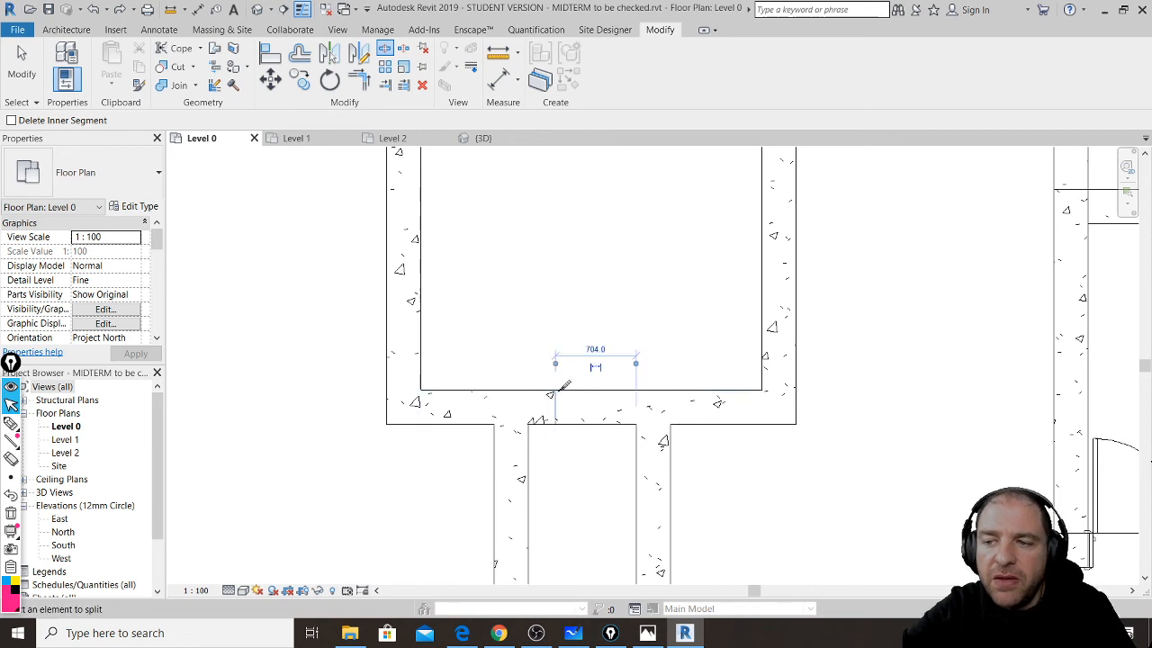
{"action": "left_click", "coordinate": [616, 388]}
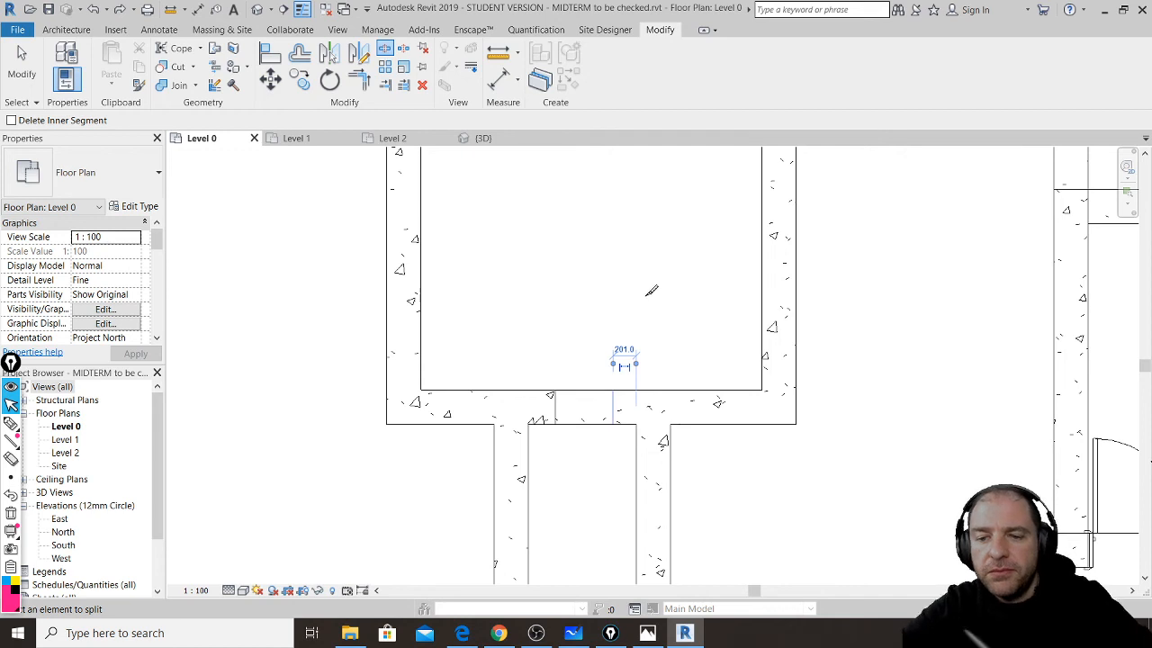
{"action": "key", "text": "Escape"}
{"action": "key", "text": "Escape"}
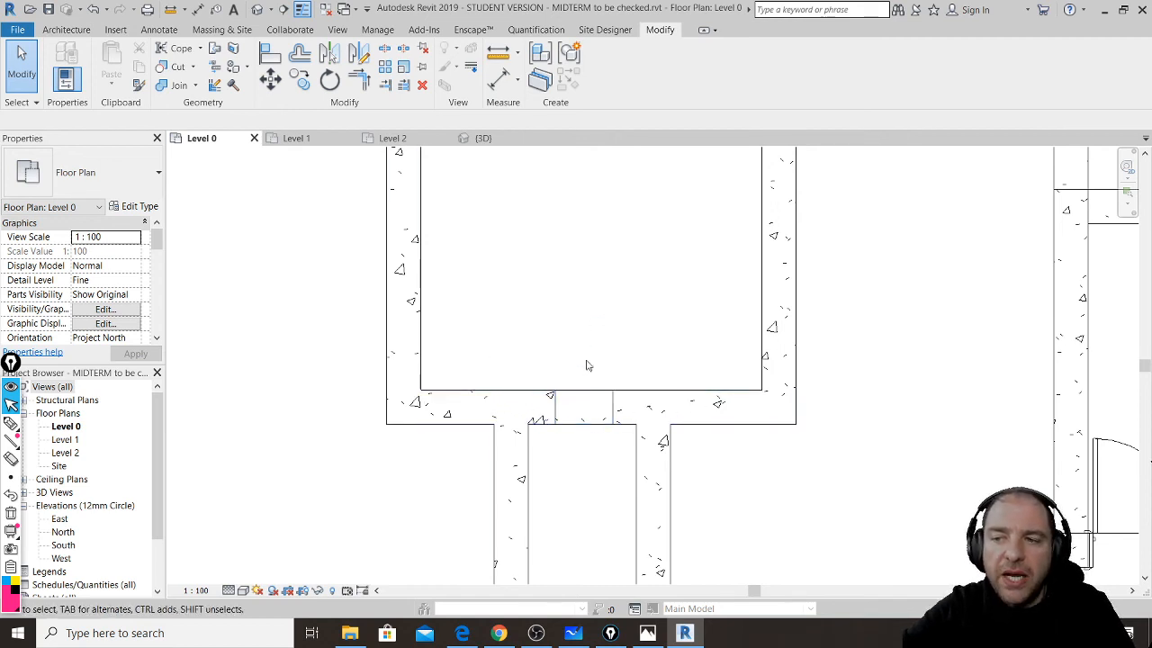
- Select the short middle wall piece, test dragging it, then deselect it
{"action": "left_click", "coordinate": [583, 397]}
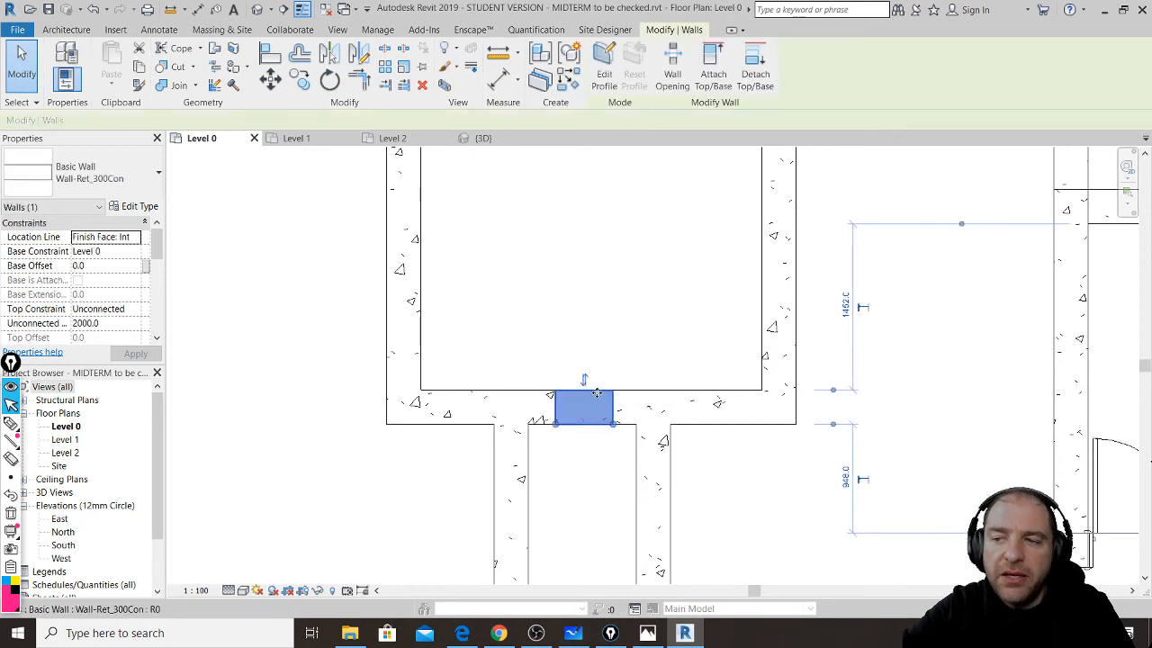
{"action": "left_click_drag", "start_coordinate": [598, 364], "coordinate": [596, 390]}
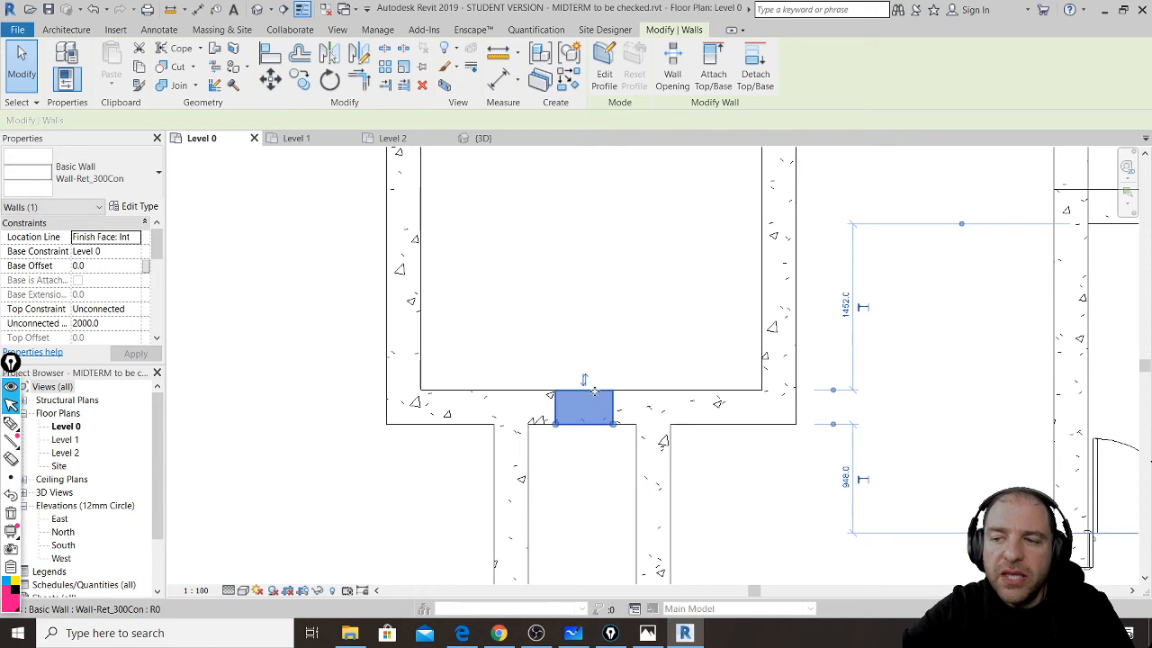
{"action": "left_click", "coordinate": [601, 342]}
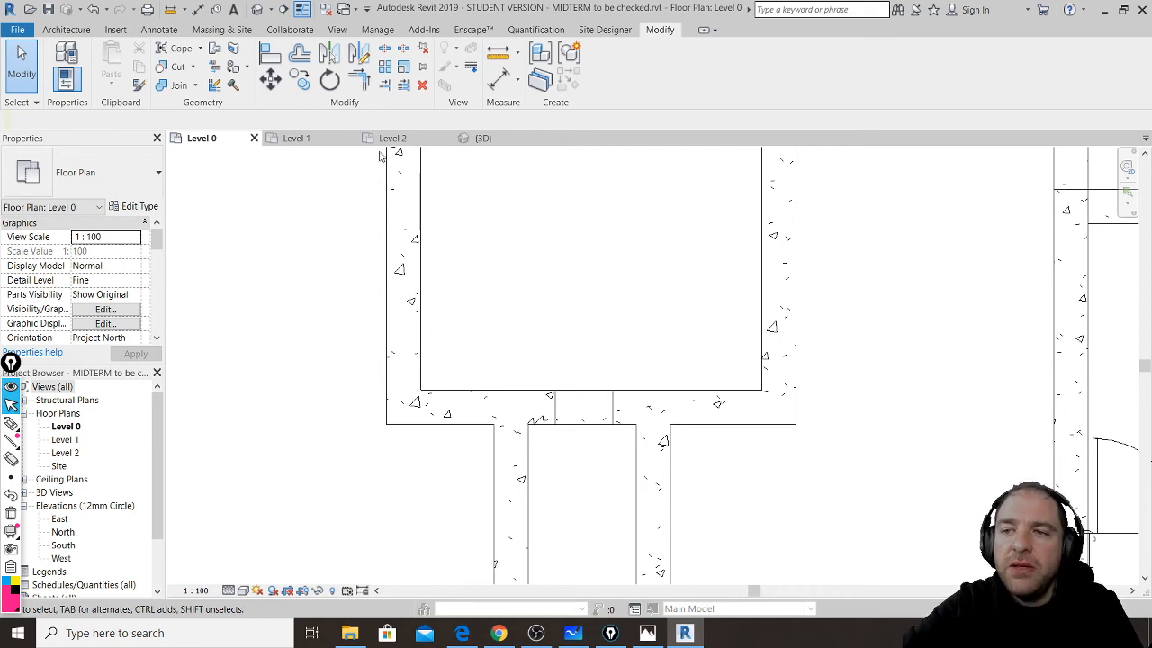
- Trim the extension's left and right walls to corners with the bottom wall's left and right parts
{"action": "left_click", "coordinate": [358, 78]}
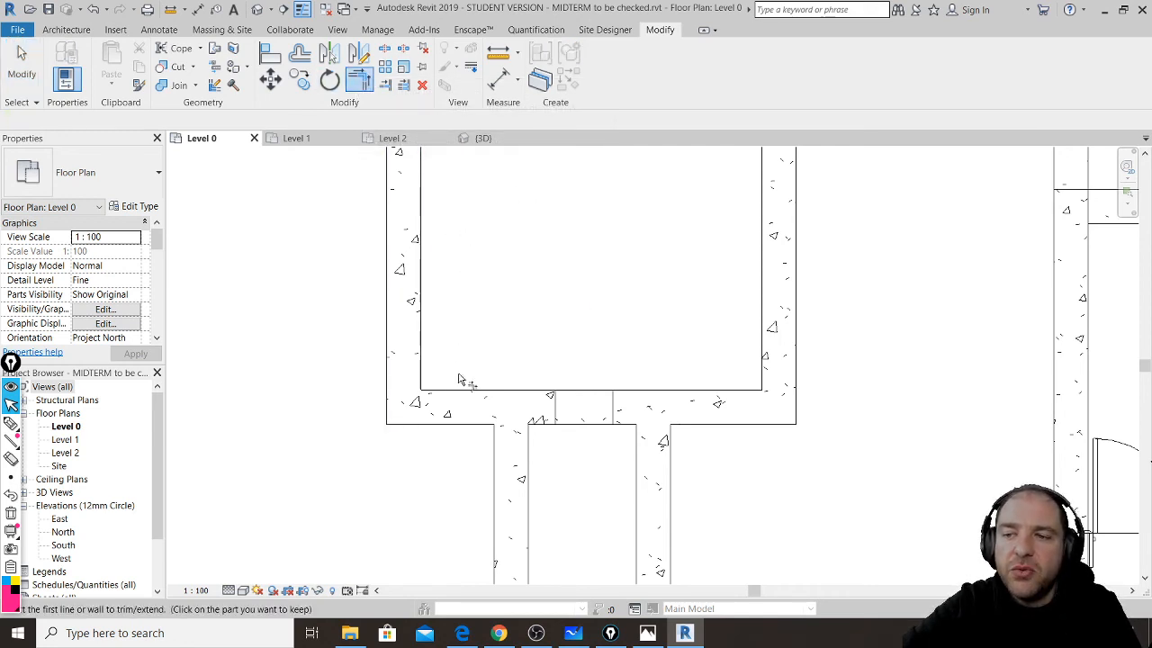
{"action": "left_click", "coordinate": [464, 401]}
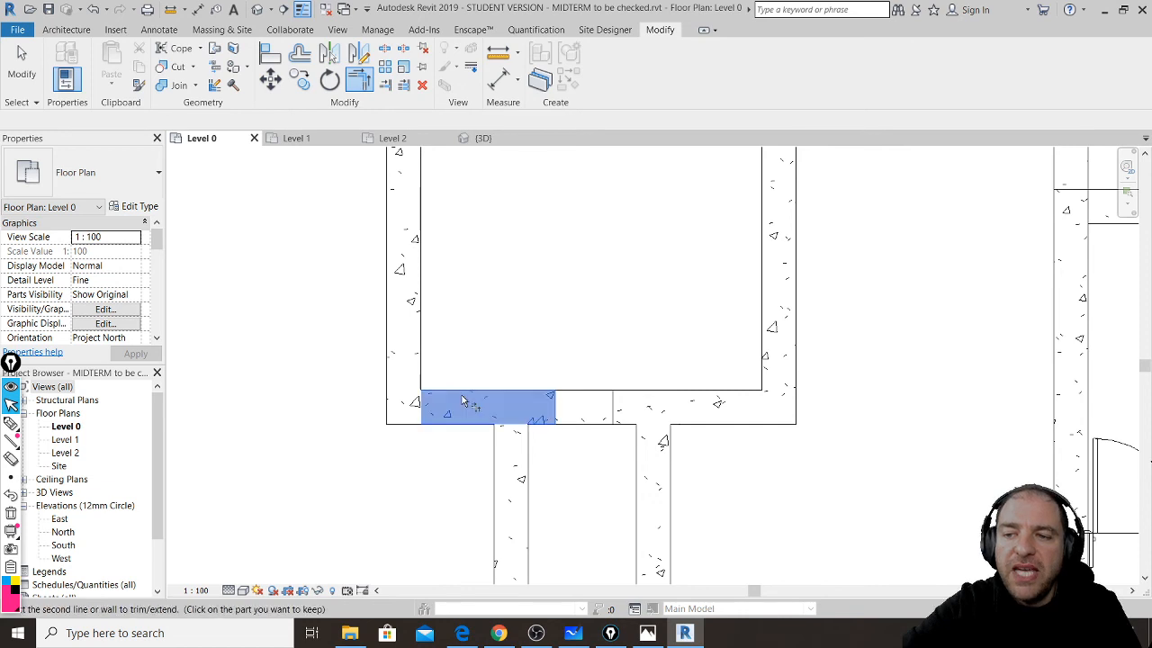
{"action": "left_click", "coordinate": [509, 464]}
{"action": "left_click", "coordinate": [513, 468]}
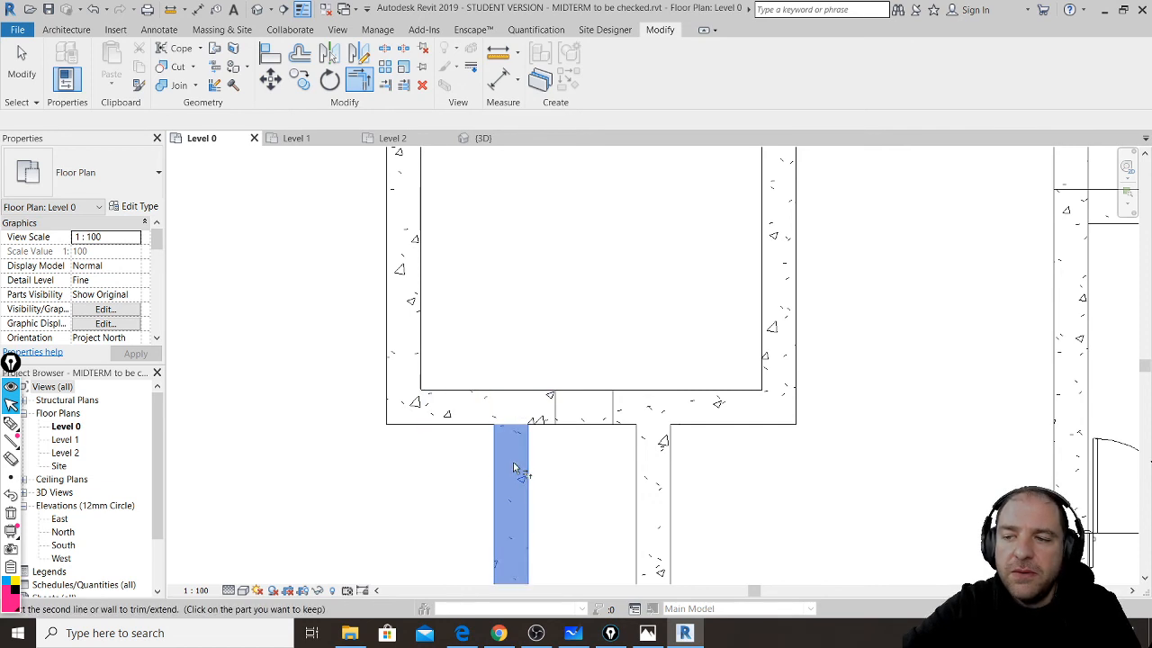
{"action": "left_click", "coordinate": [477, 406]}
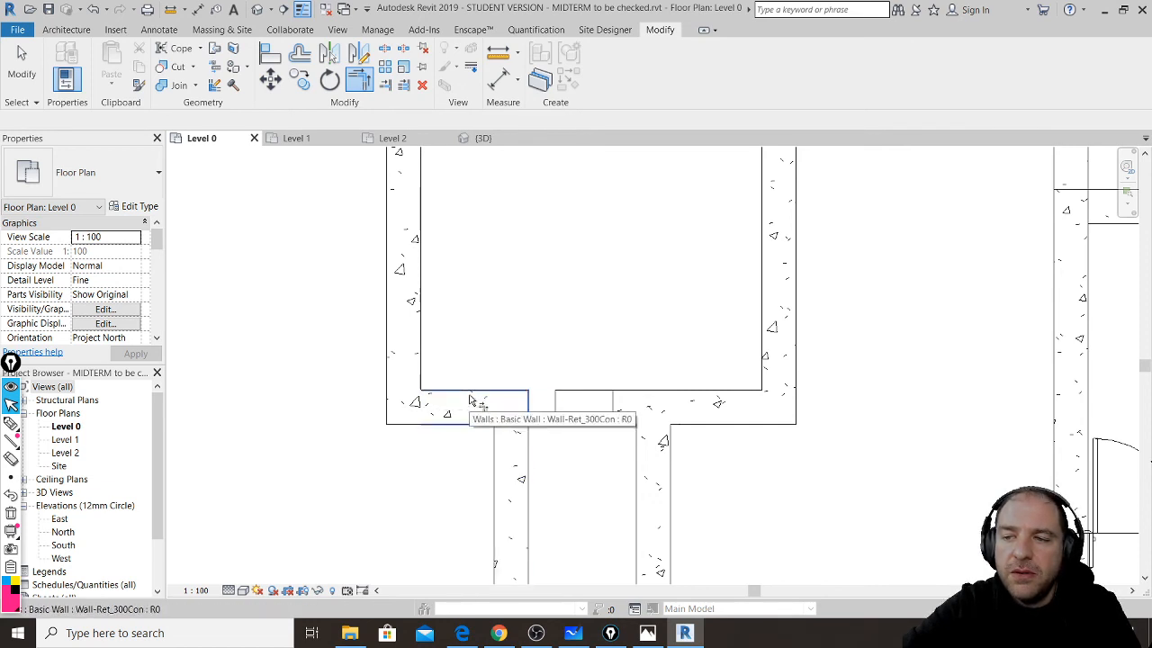
{"action": "left_click", "coordinate": [738, 401]}
{"action": "left_click", "coordinate": [672, 468]}
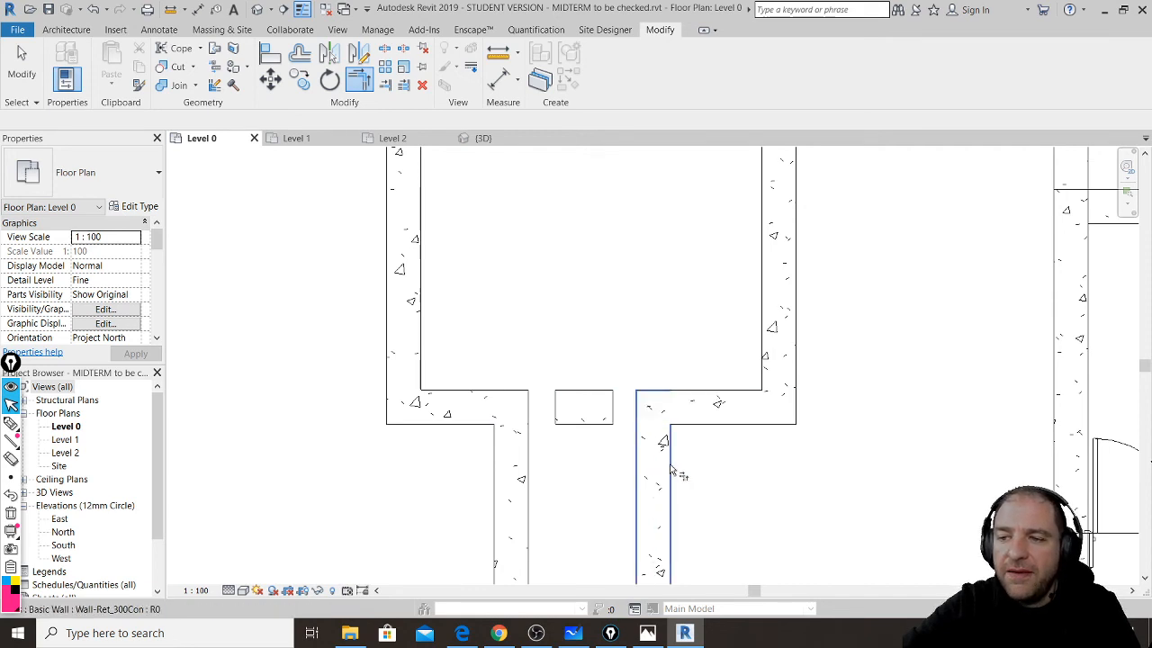
{"action": "left_click", "coordinate": [22, 63]}
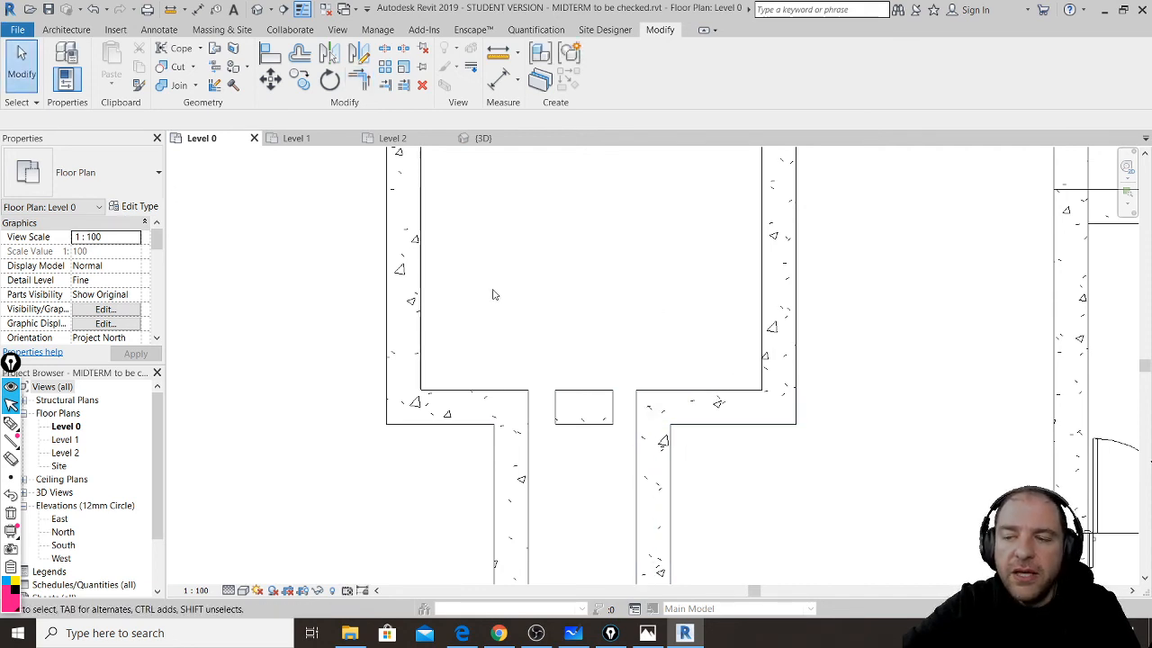
- Split the room's left wall at an upper and a lower point using SL
{"action": "middle_click_drag", "start_coordinate": [650, 252], "coordinate": [647, 398]}
{"action": "scroll", "coordinate": [646, 394], "scroll_direction": "up", "scroll_amount": 1}
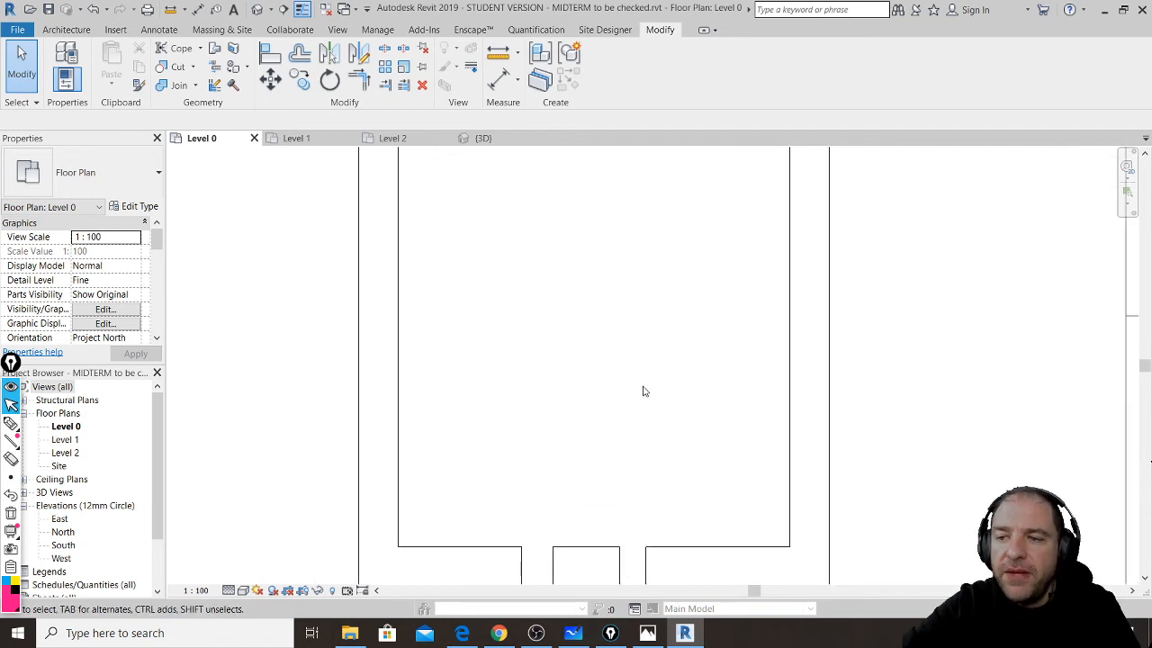
{"action": "scroll", "coordinate": [645, 391], "scroll_direction": "down", "scroll_amount": 2}
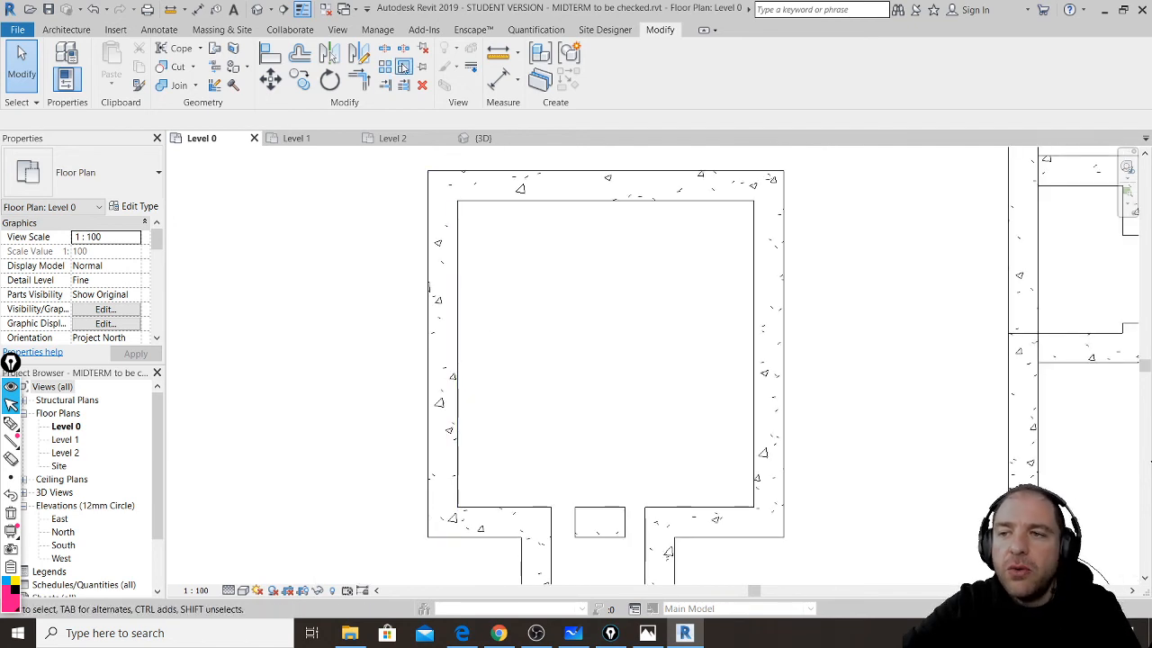
{"action": "key", "text": "s"}
{"action": "key", "text": "l"}
{"action": "left_click", "coordinate": [460, 281]}
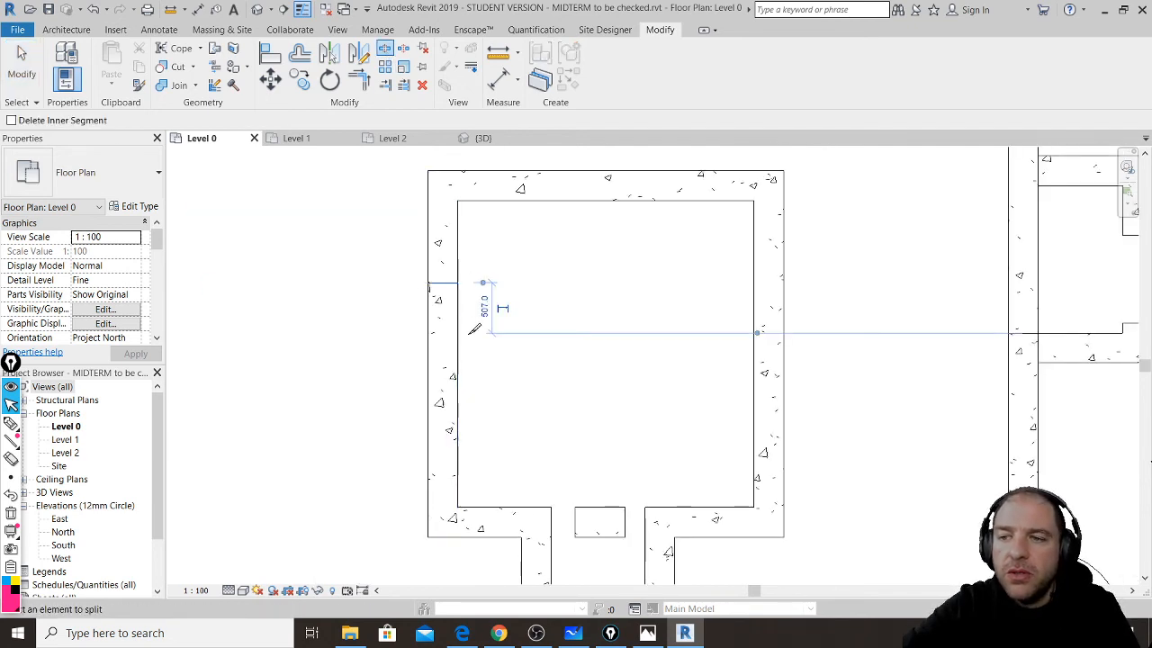
{"action": "left_click", "coordinate": [455, 414]}
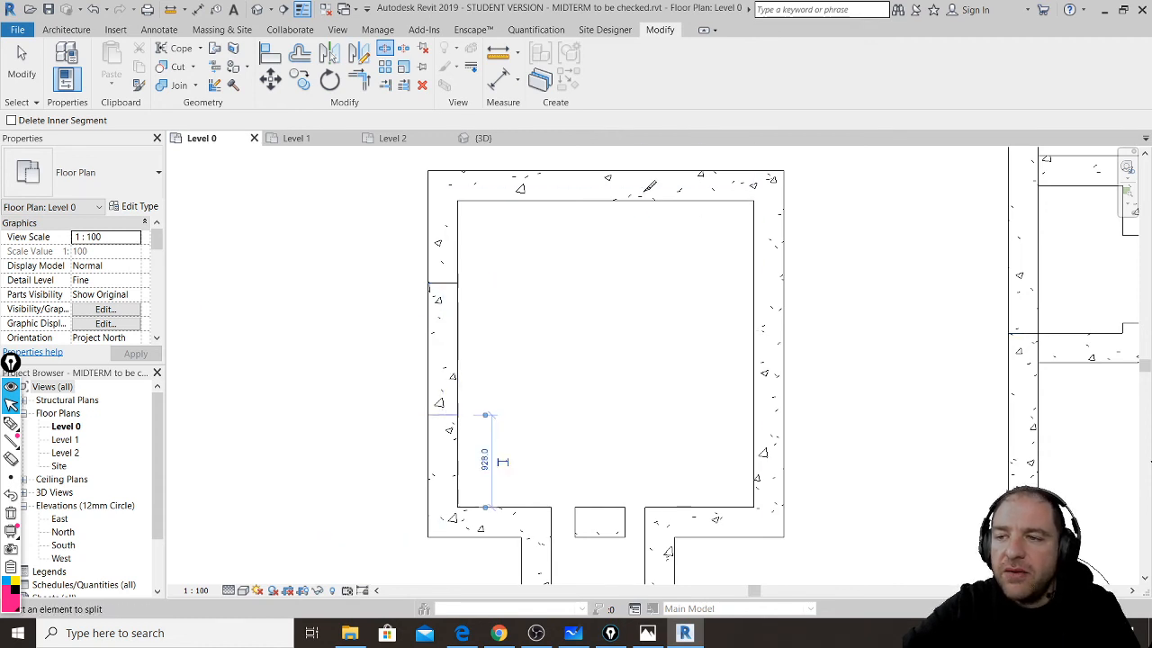
- Split the top wall twice, the right wall three times and the bottom wall near its left end
{"action": "left_click", "coordinate": [639, 186]}
{"action": "left_click", "coordinate": [774, 335]}
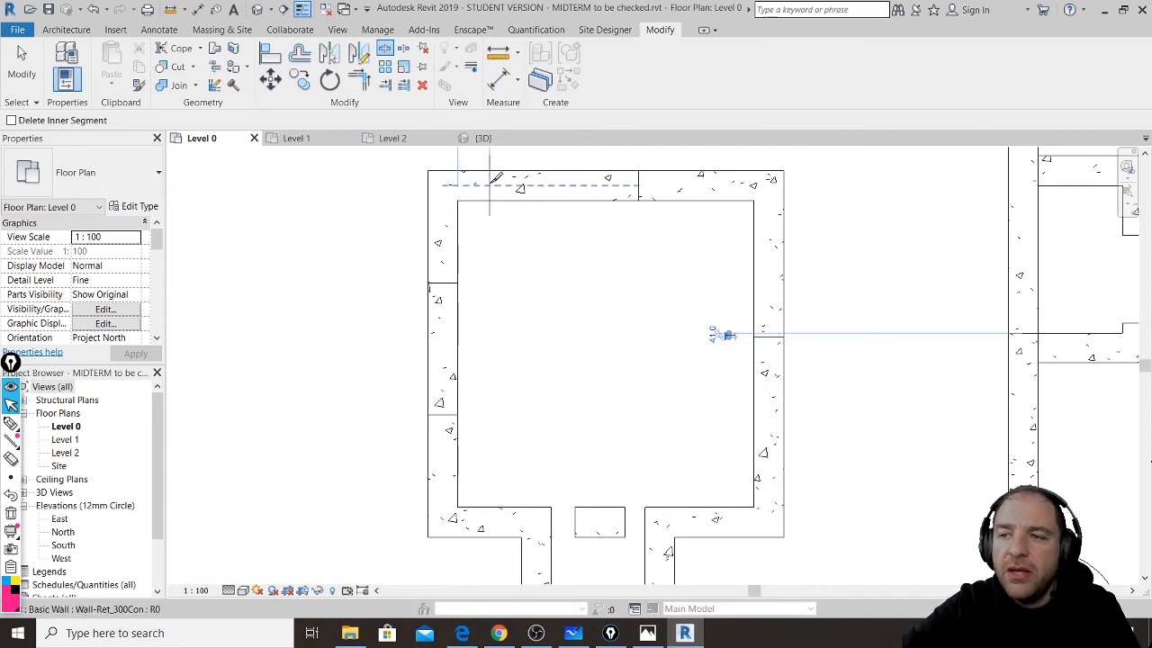
{"action": "left_click", "coordinate": [554, 183]}
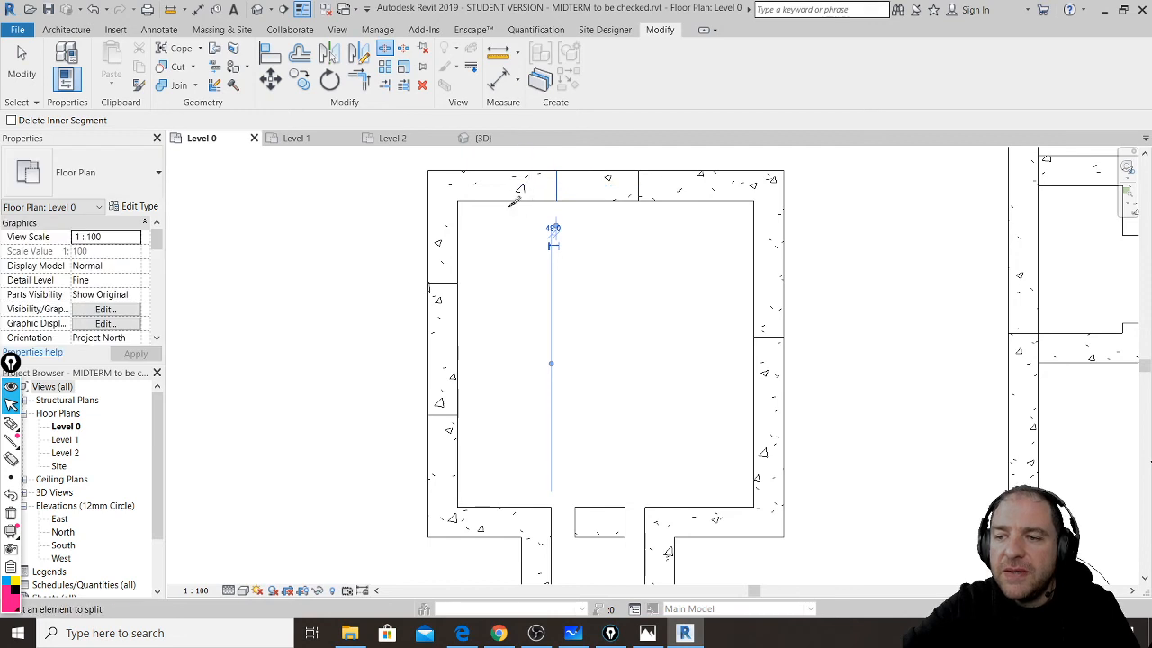
{"action": "left_click", "coordinate": [497, 522]}
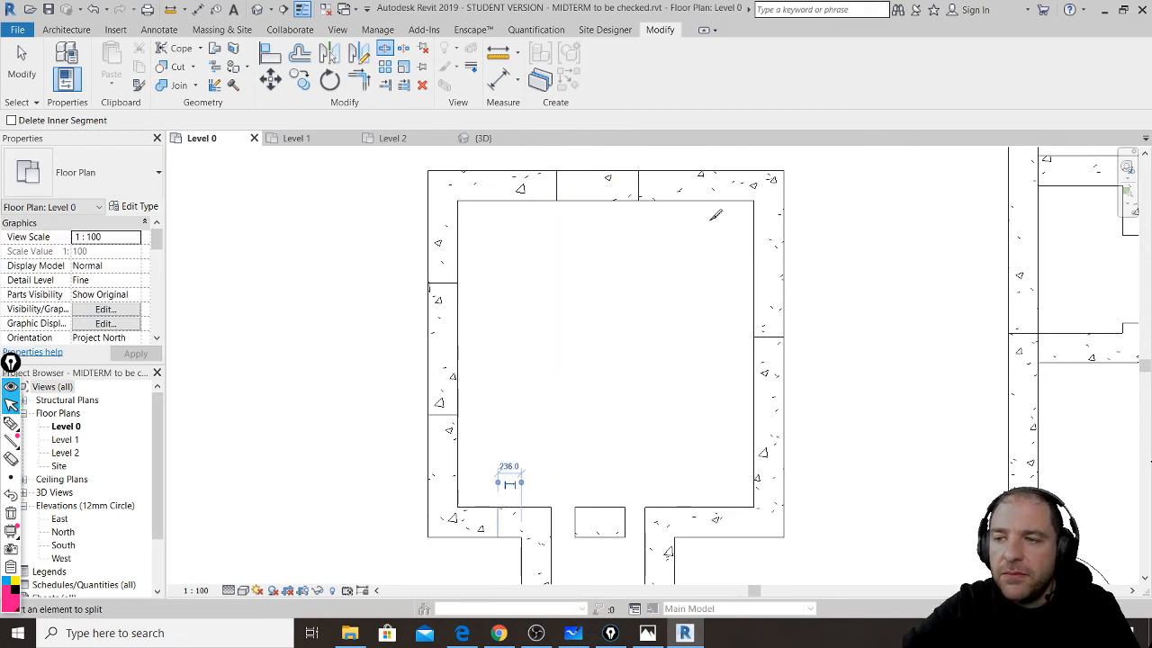
{"action": "left_click", "coordinate": [765, 261]}
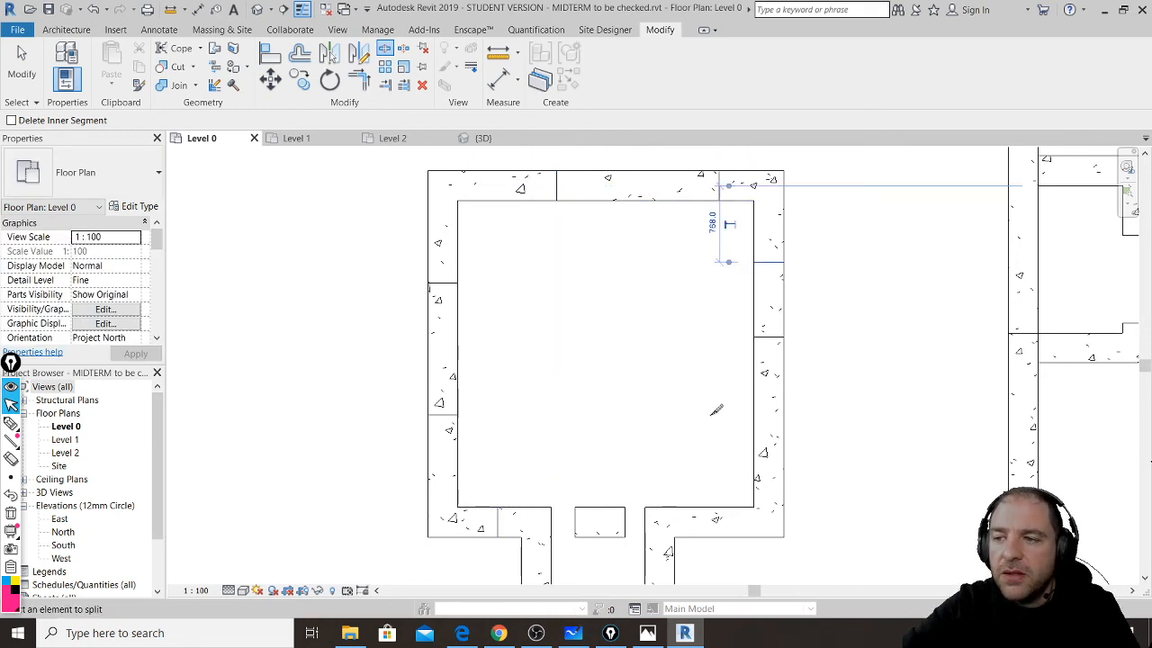
{"action": "left_click", "coordinate": [761, 438]}
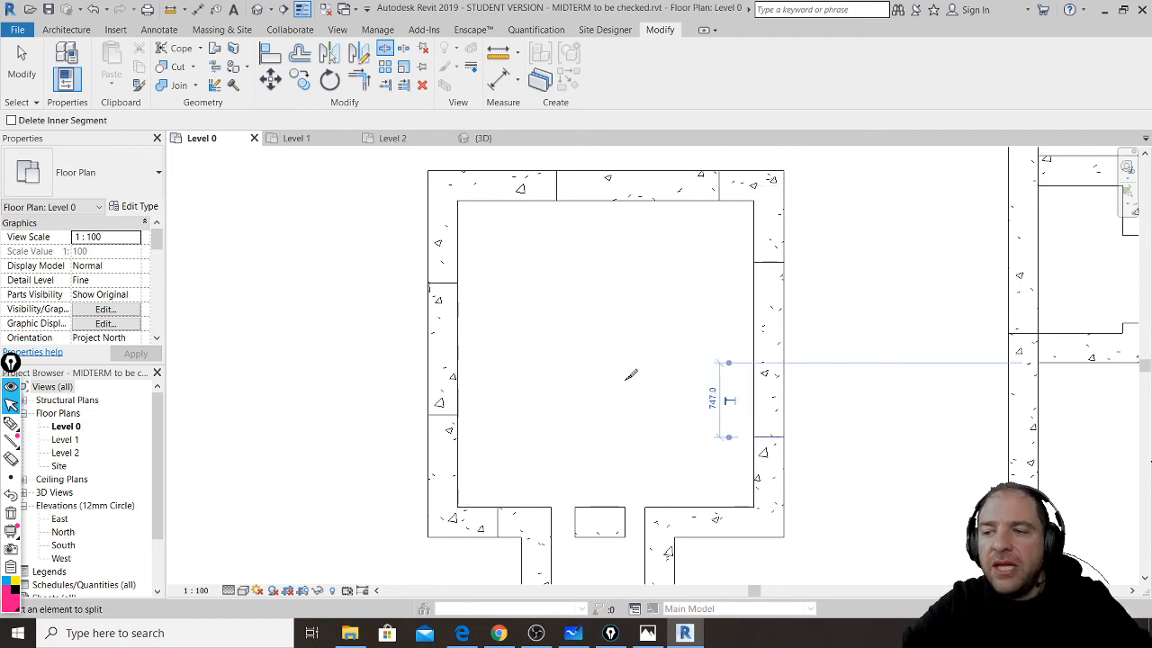
{"action": "key", "text": "Escape"}
{"action": "key", "text": "Escape"}
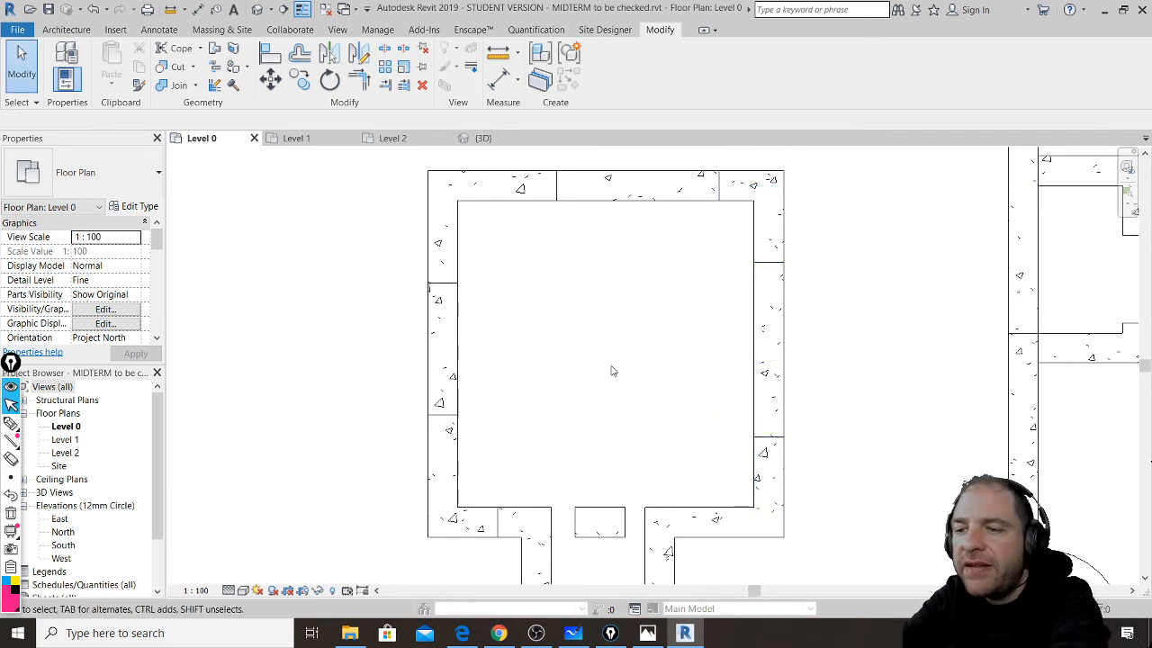
- Check each split left, top and right wall piece, then bring the YouTube live chat forward
{"action": "left_click", "coordinate": [459, 333]}
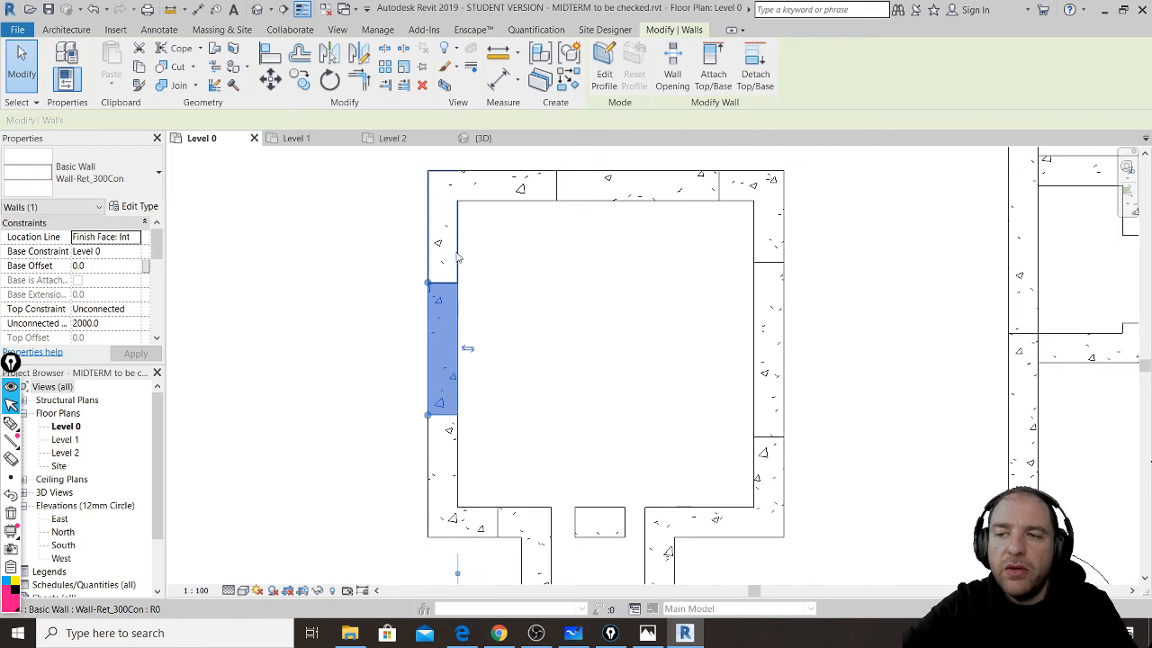
{"action": "left_click", "coordinate": [454, 257]}
{"action": "left_click", "coordinate": [517, 191]}
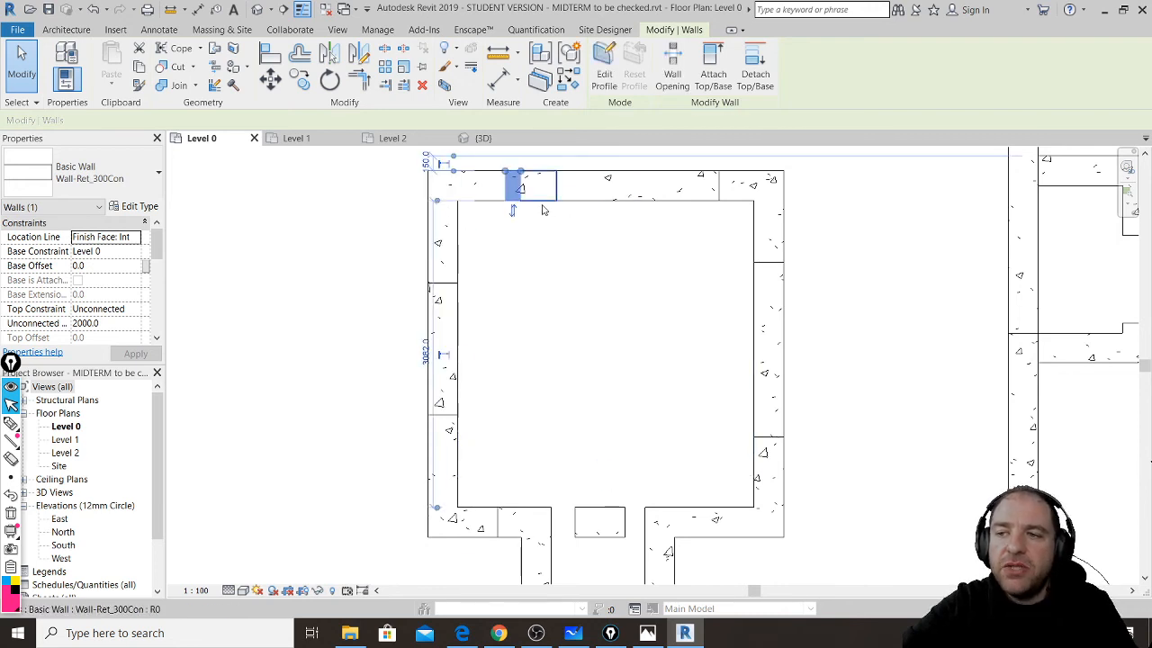
{"action": "left_click", "coordinate": [543, 207]}
{"action": "left_click", "coordinate": [581, 198]}
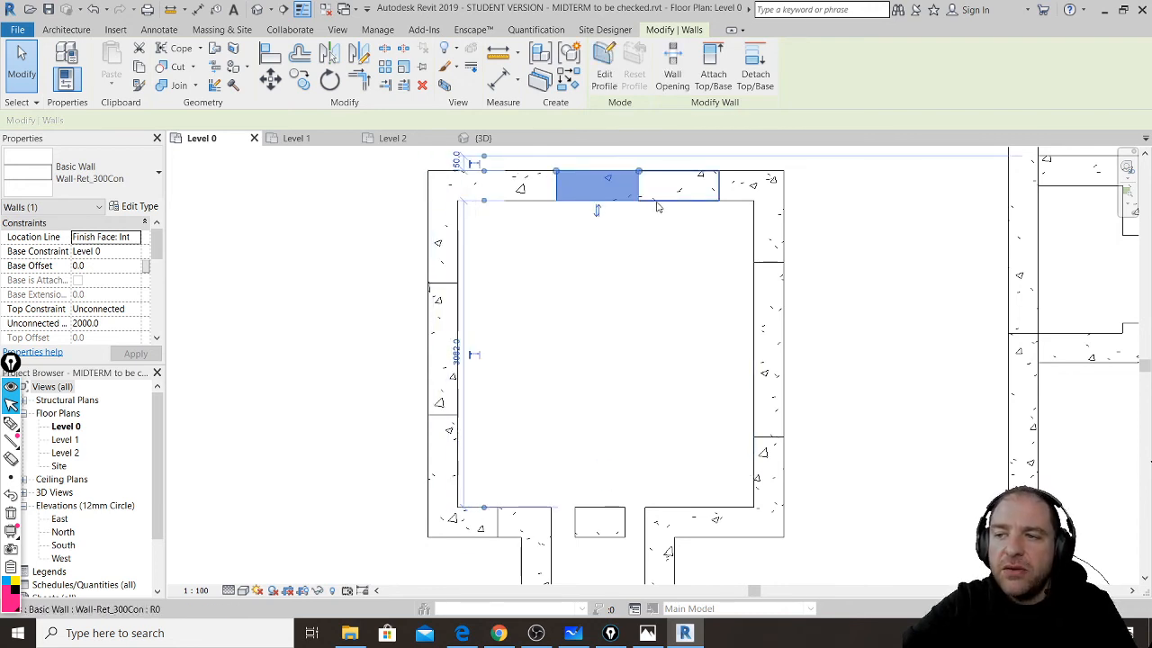
{"action": "left_click", "coordinate": [659, 202]}
{"action": "left_click", "coordinate": [743, 198]}
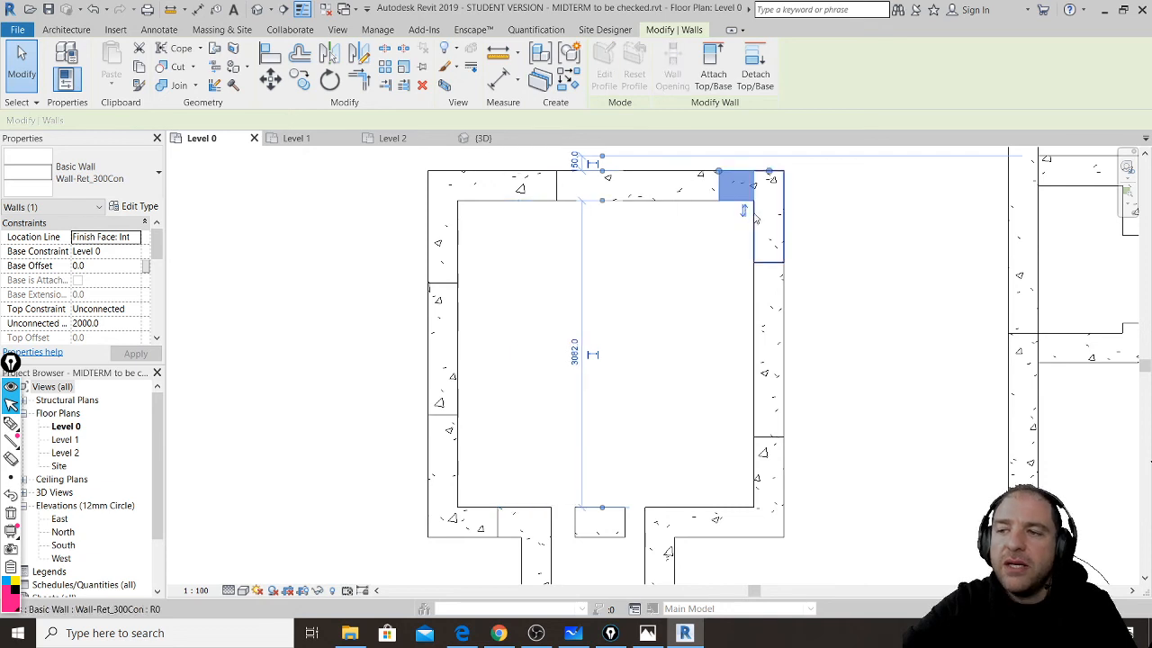
{"action": "left_click", "coordinate": [756, 217]}
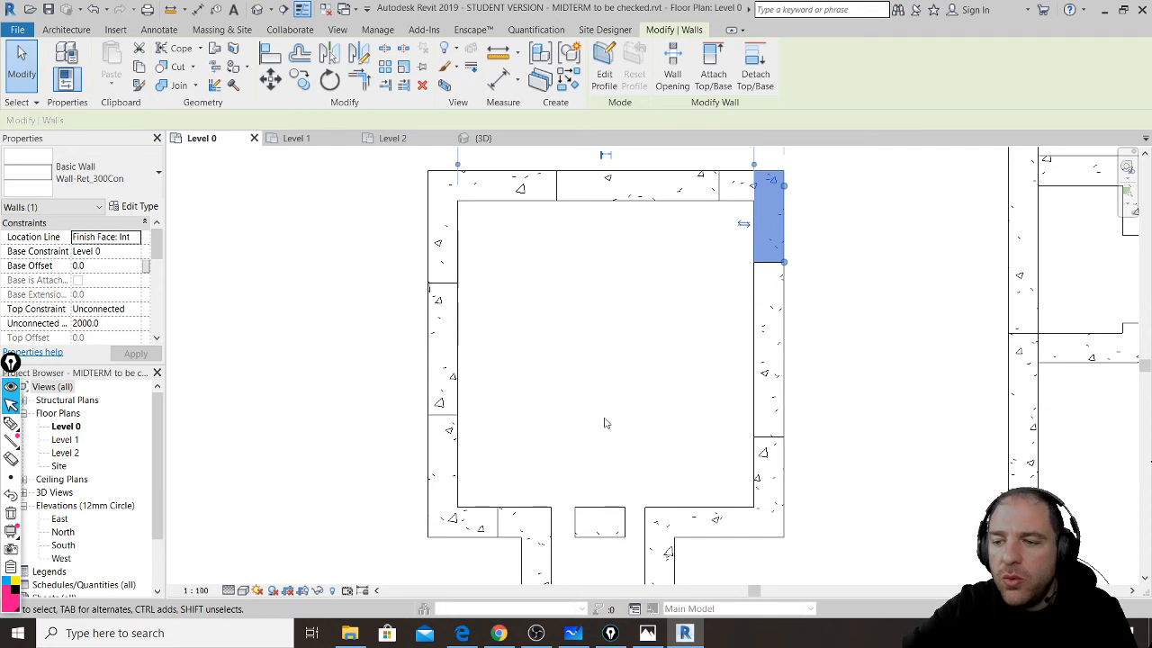
{"action": "left_click", "coordinate": [499, 632]}
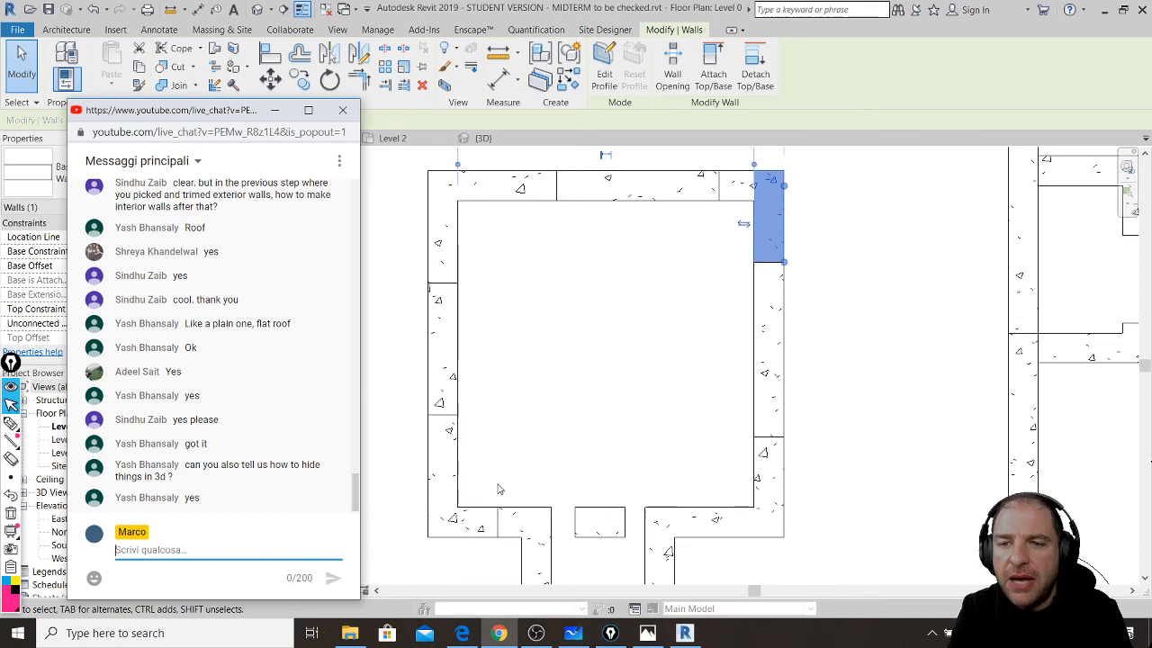
- In the MIDTERM 3D view, hide the Roofs category to expose the upper walls, then zoom in
{"action": "left_click", "coordinate": [483, 138]}
{"action": "left_click", "coordinate": [623, 221]}
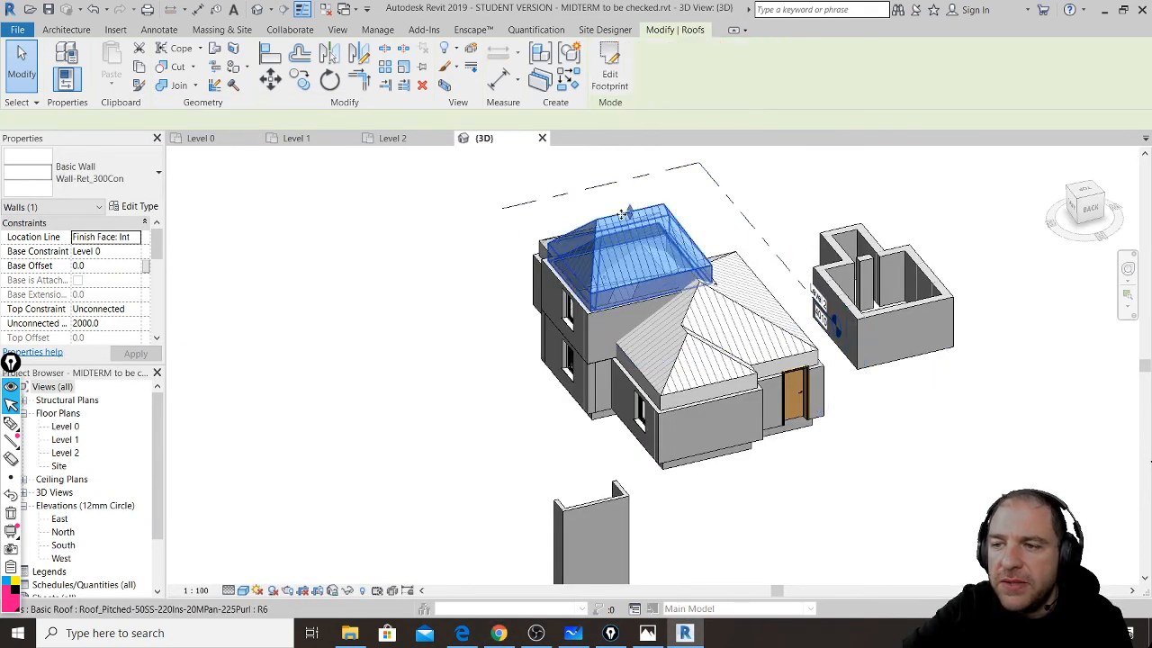
{"action": "right_click", "coordinate": [623, 216]}
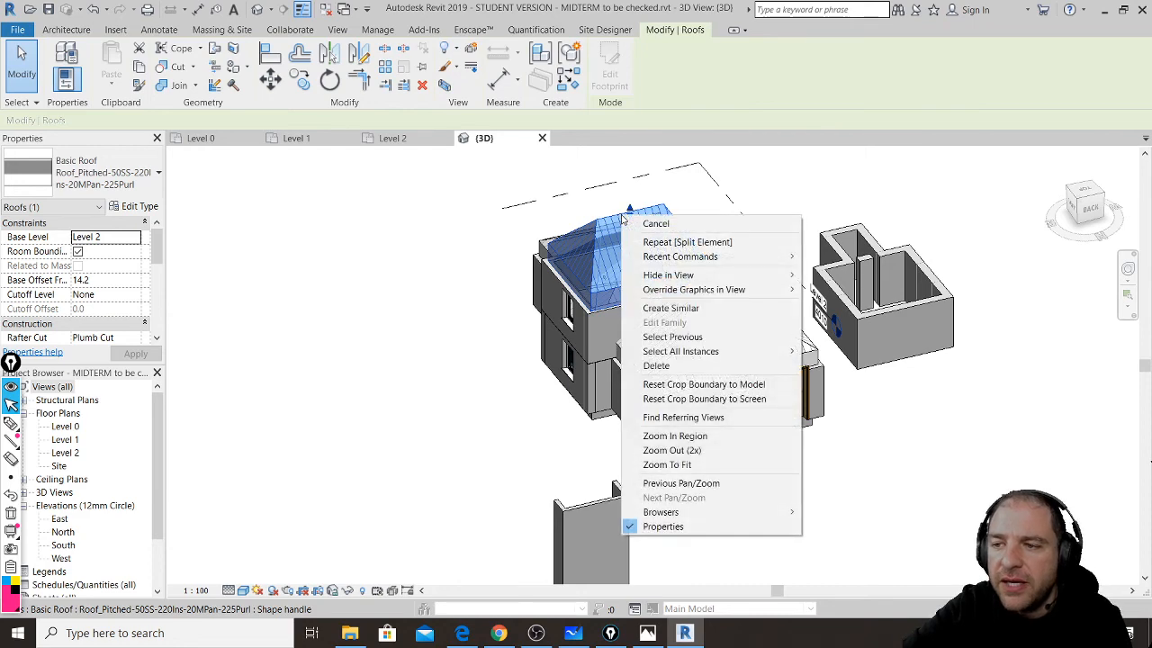
{"action": "mouse_move", "coordinate": [680, 279]}
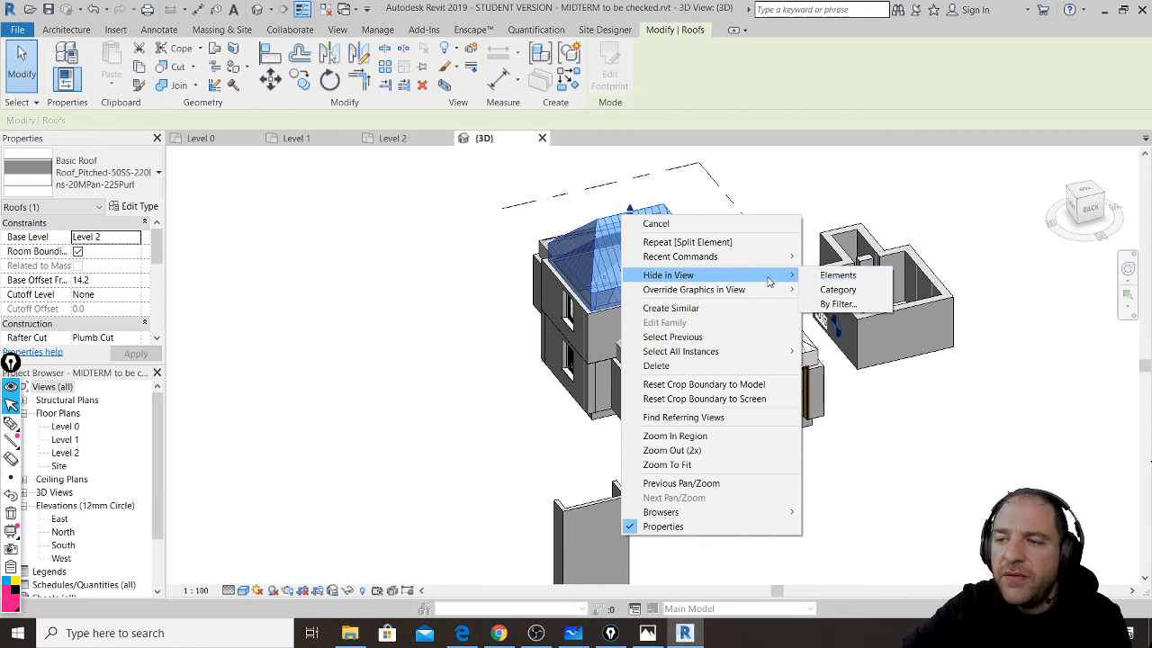
{"action": "left_click", "coordinate": [923, 449]}
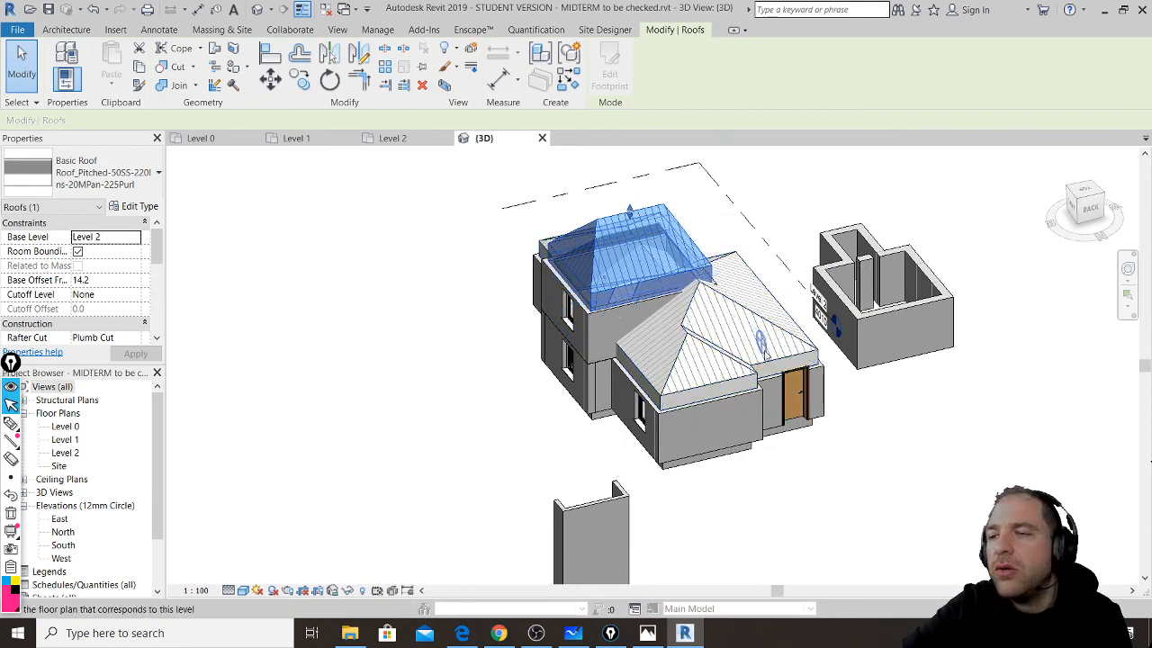
{"action": "right_click", "coordinate": [656, 214]}
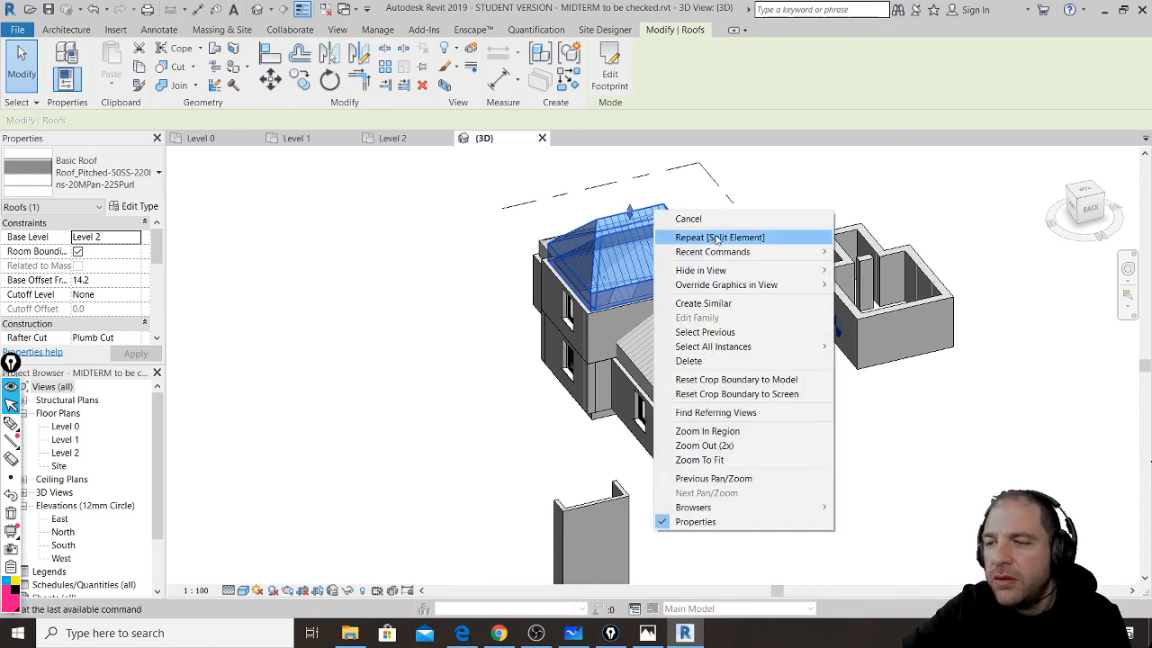
{"action": "mouse_move", "coordinate": [802, 274]}
{"action": "left_click", "coordinate": [889, 287]}
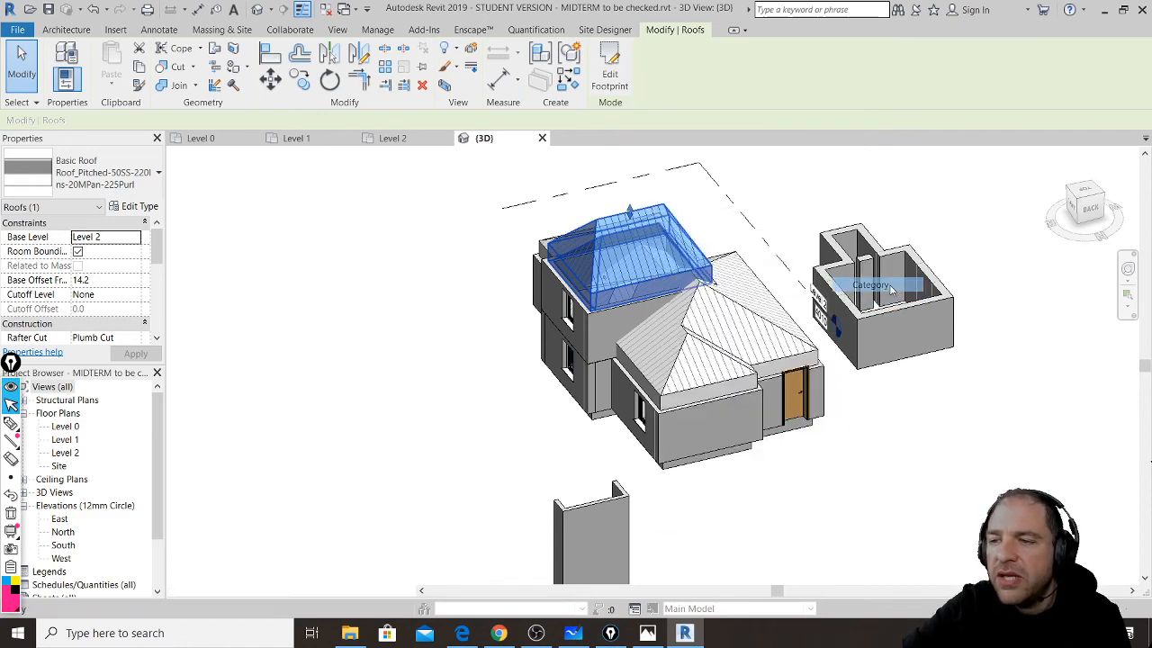
{"action": "scroll", "coordinate": [720, 252], "scroll_direction": "up", "scroll_amount": 3}
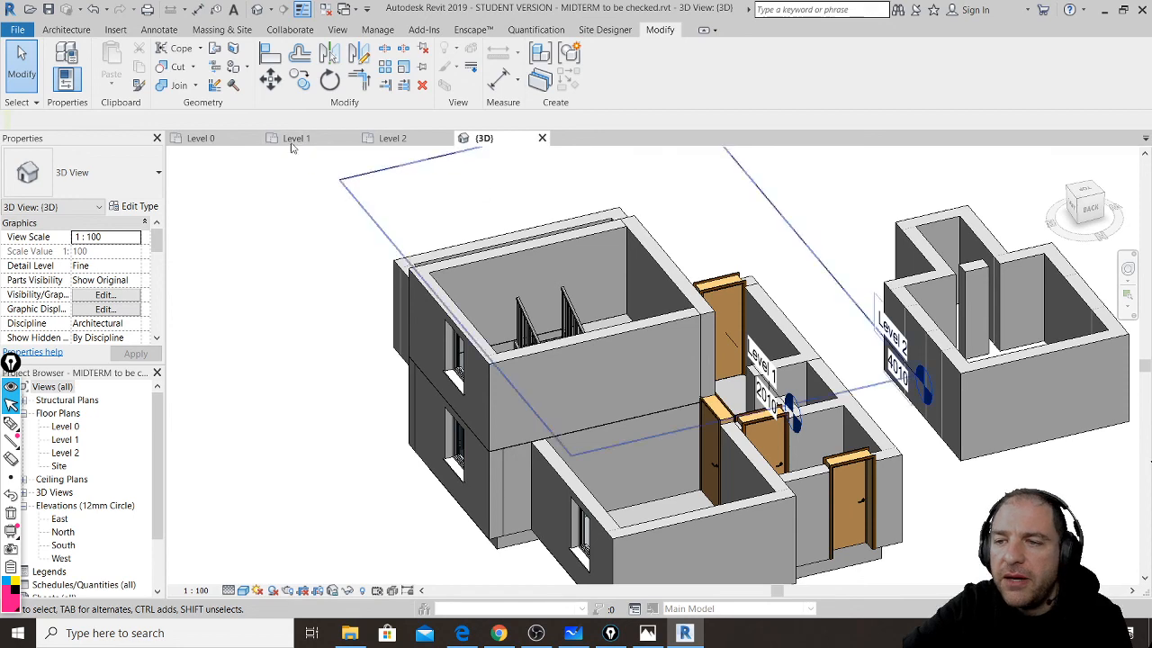
- Hide two upper-room wall pieces as elements, then turn on Reveal Hidden Elements and select the roof
{"action": "left_click", "coordinate": [643, 232]}
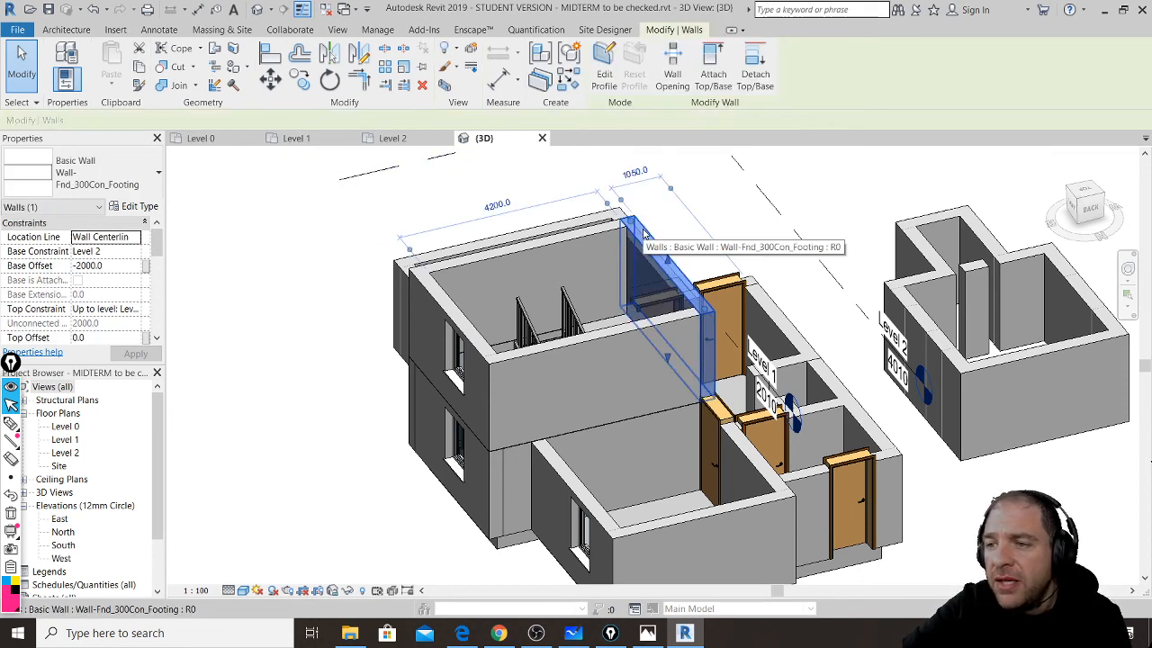
{"action": "right_click", "coordinate": [643, 232]}
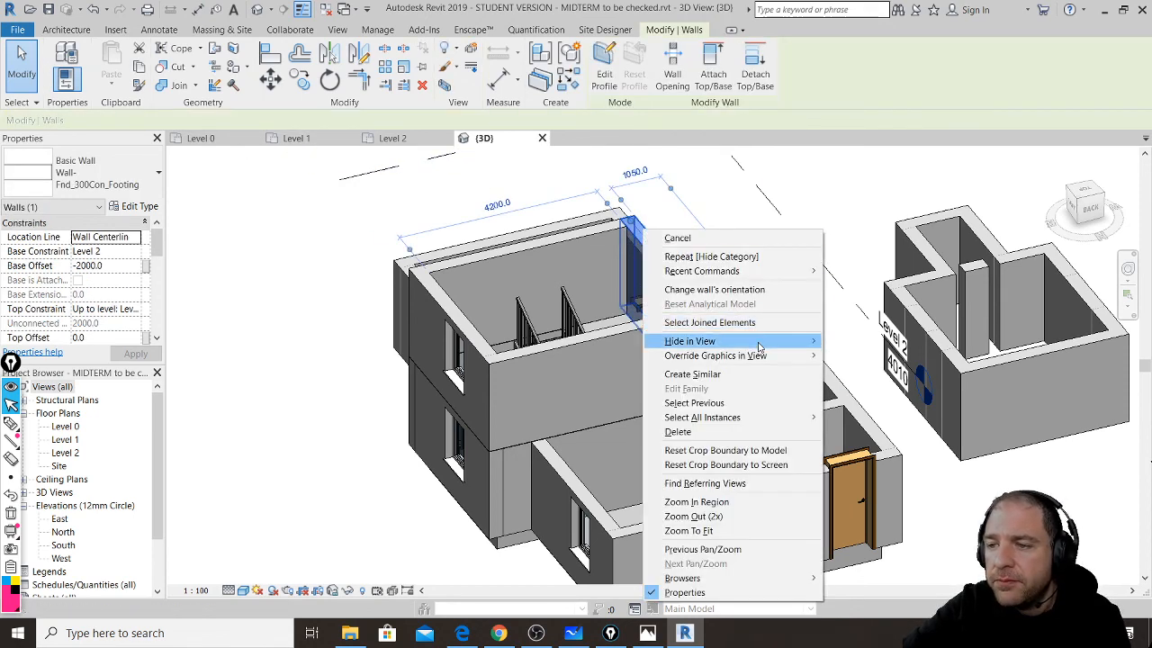
{"action": "mouse_move", "coordinate": [817, 343]}
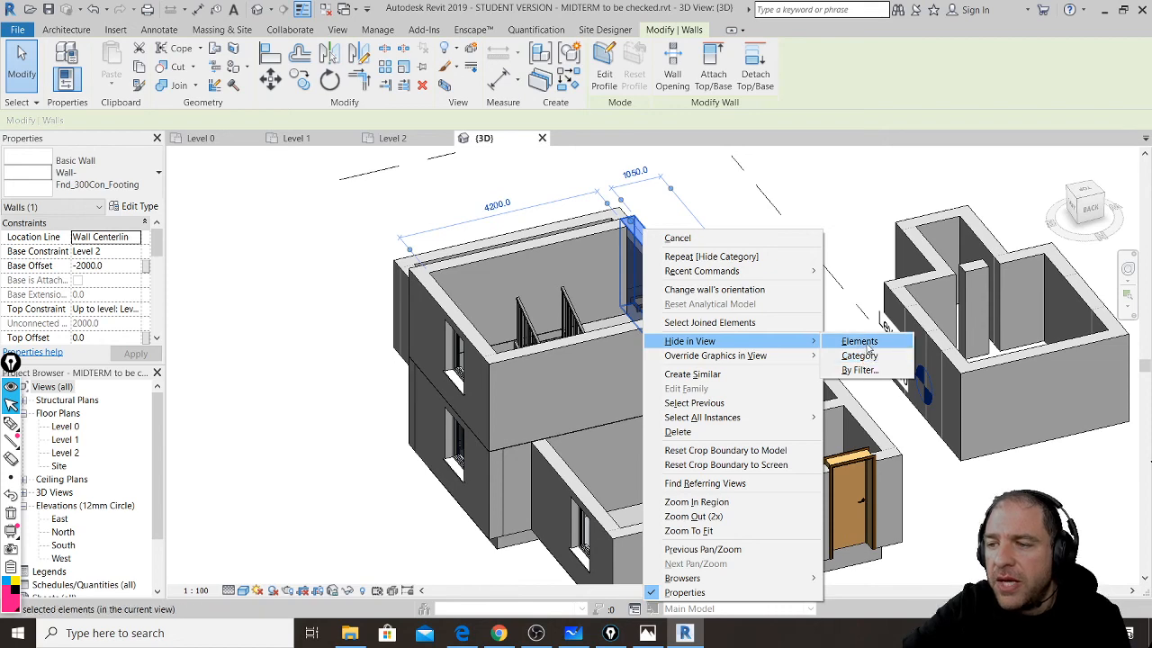
{"action": "left_click", "coordinate": [861, 356]}
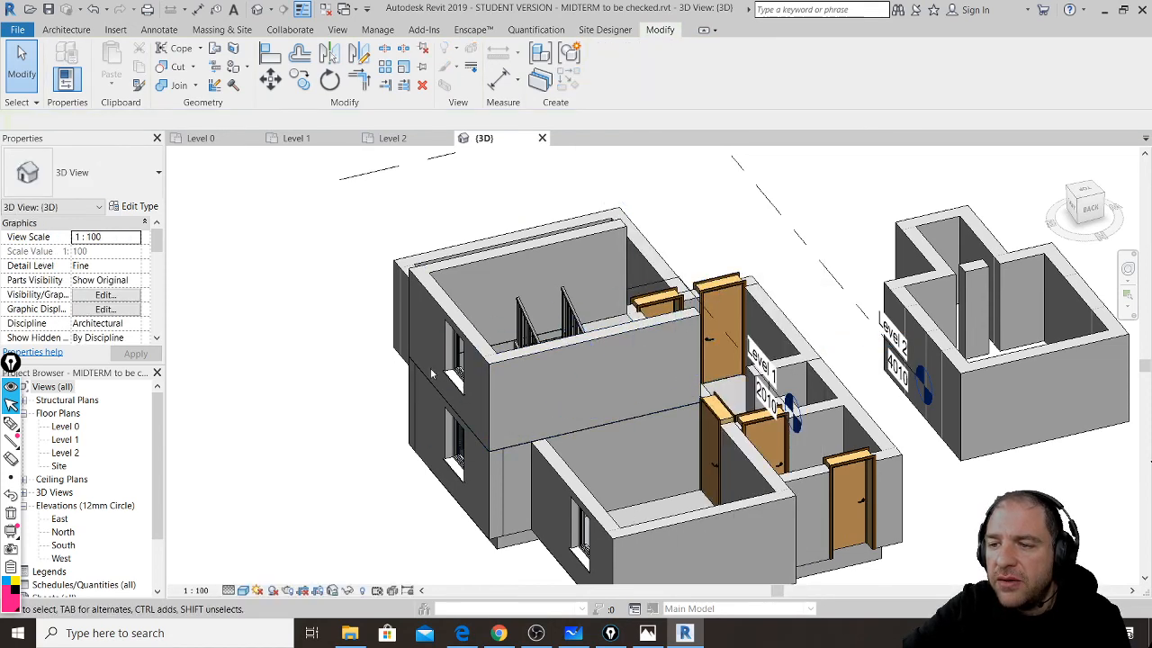
{"action": "left_click", "coordinate": [436, 308]}
{"action": "right_click", "coordinate": [436, 308]}
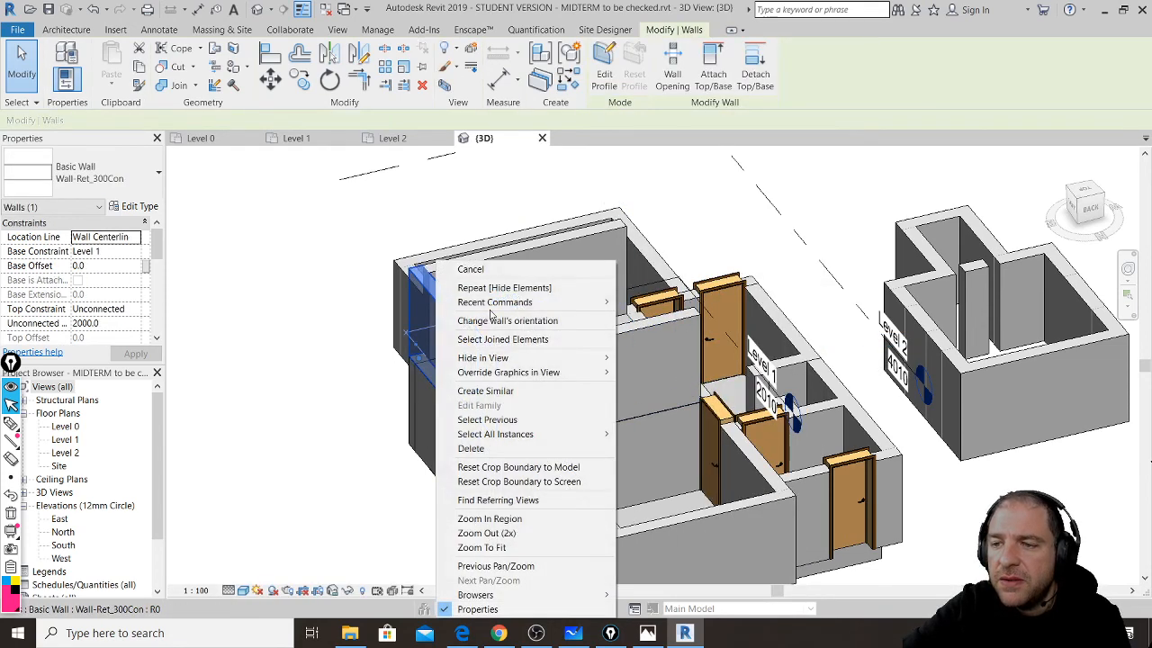
{"action": "mouse_move", "coordinate": [586, 357]}
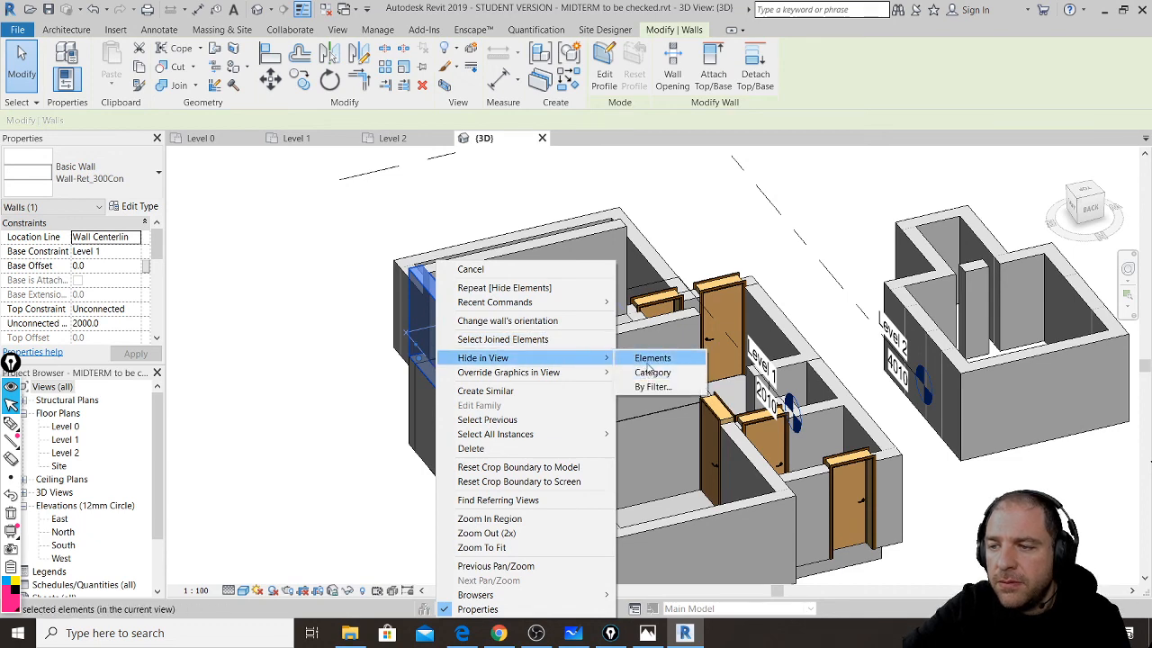
{"action": "left_click", "coordinate": [641, 358]}
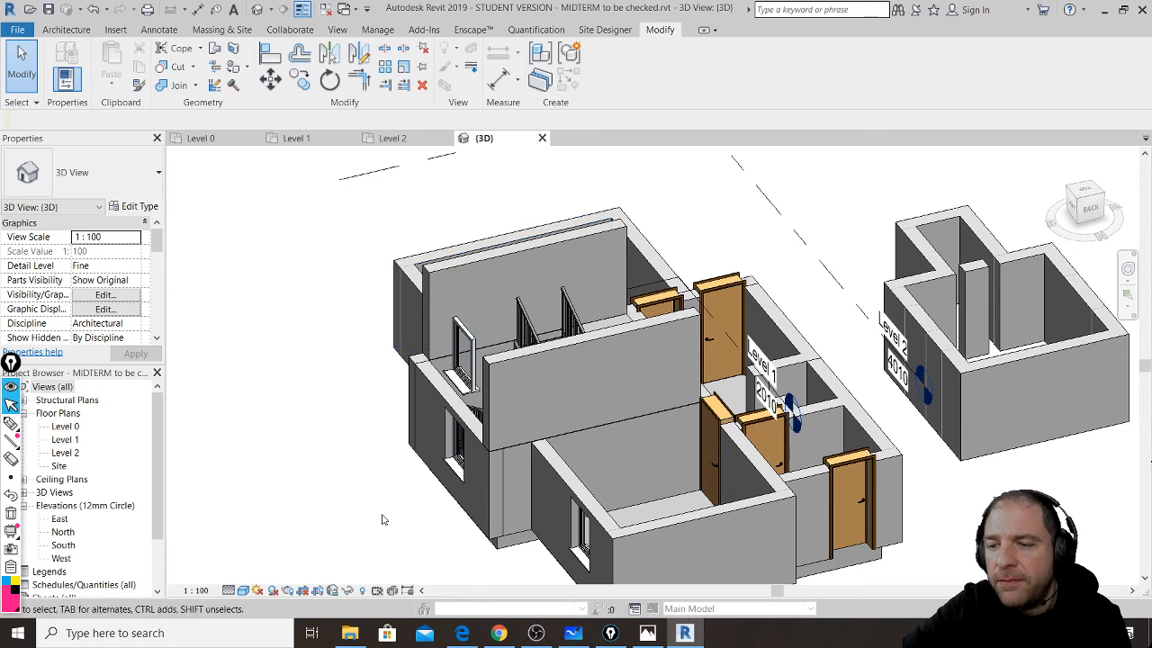
{"action": "left_click", "coordinate": [362, 592]}
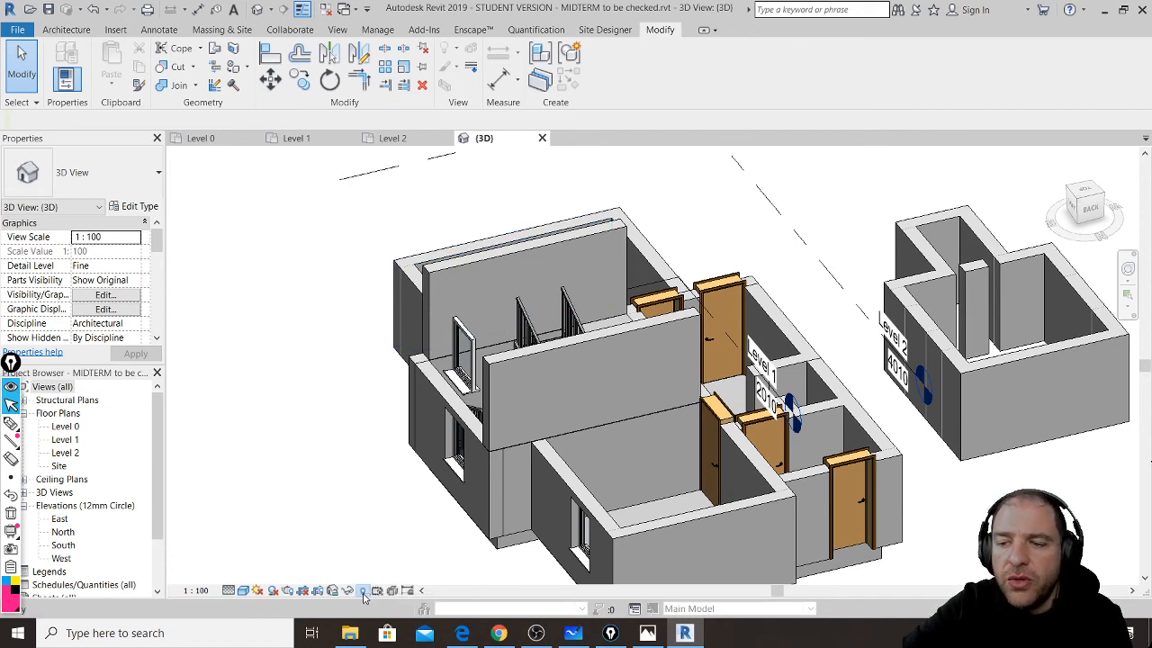
{"action": "left_click", "coordinate": [554, 236]}
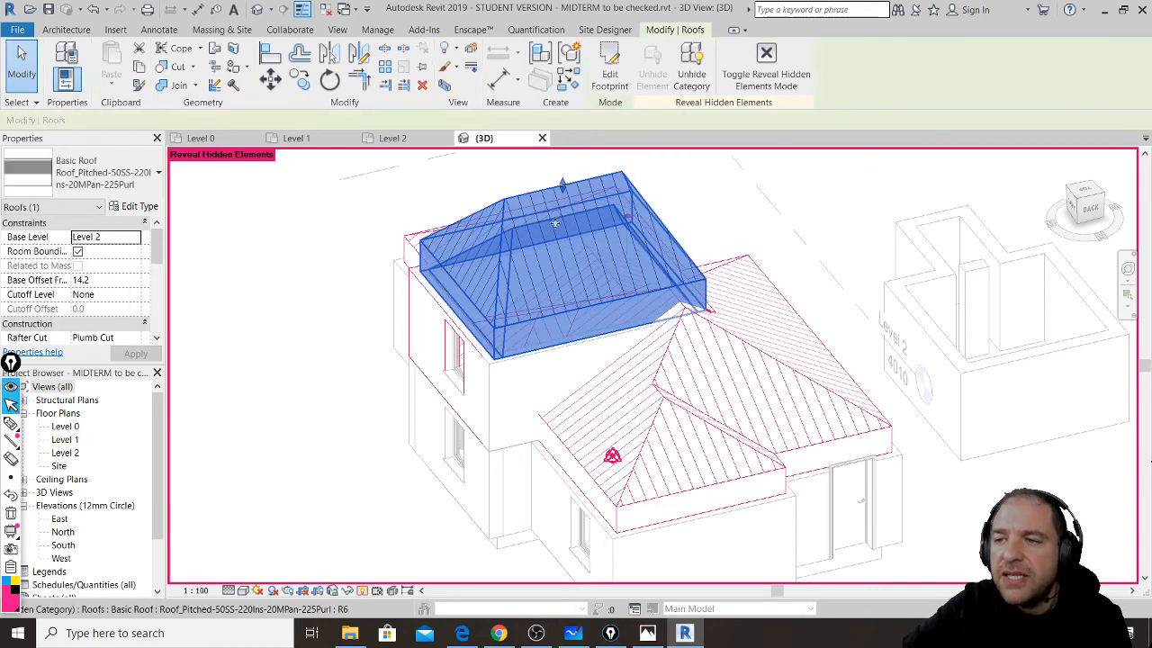
- Unhide the Roofs category, leave Reveal Hidden Elements mode, orbit the house, and switch to the live chat
{"action": "left_click", "coordinate": [691, 74]}
{"action": "left_click", "coordinate": [766, 63]}
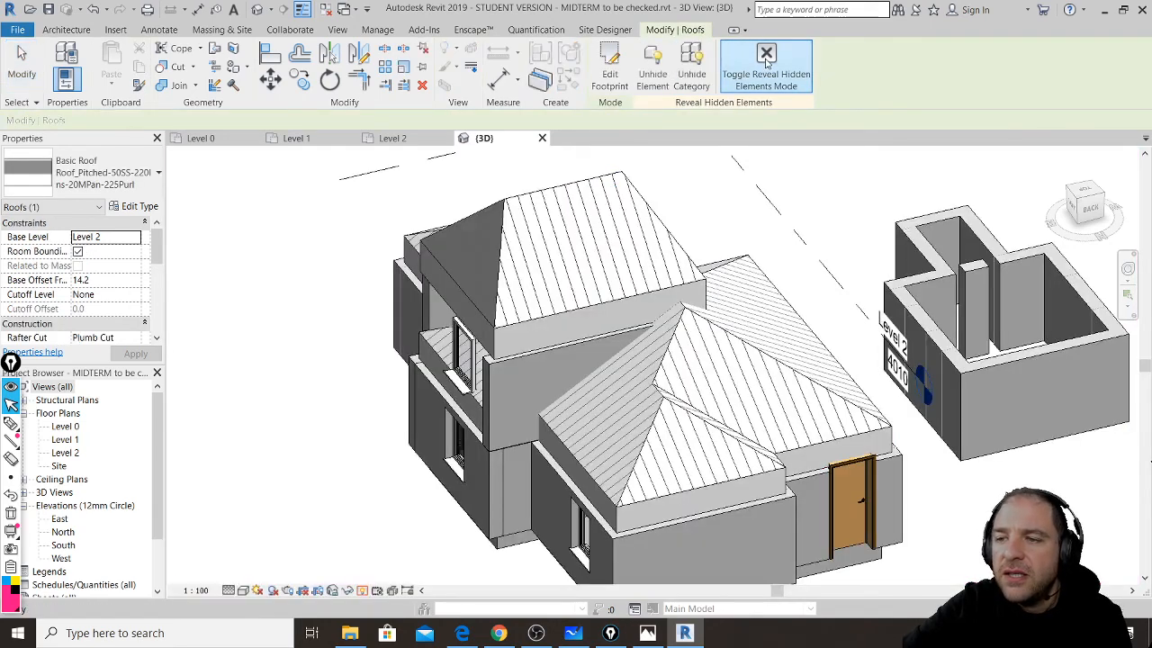
{"action": "key", "text": "Escape"}
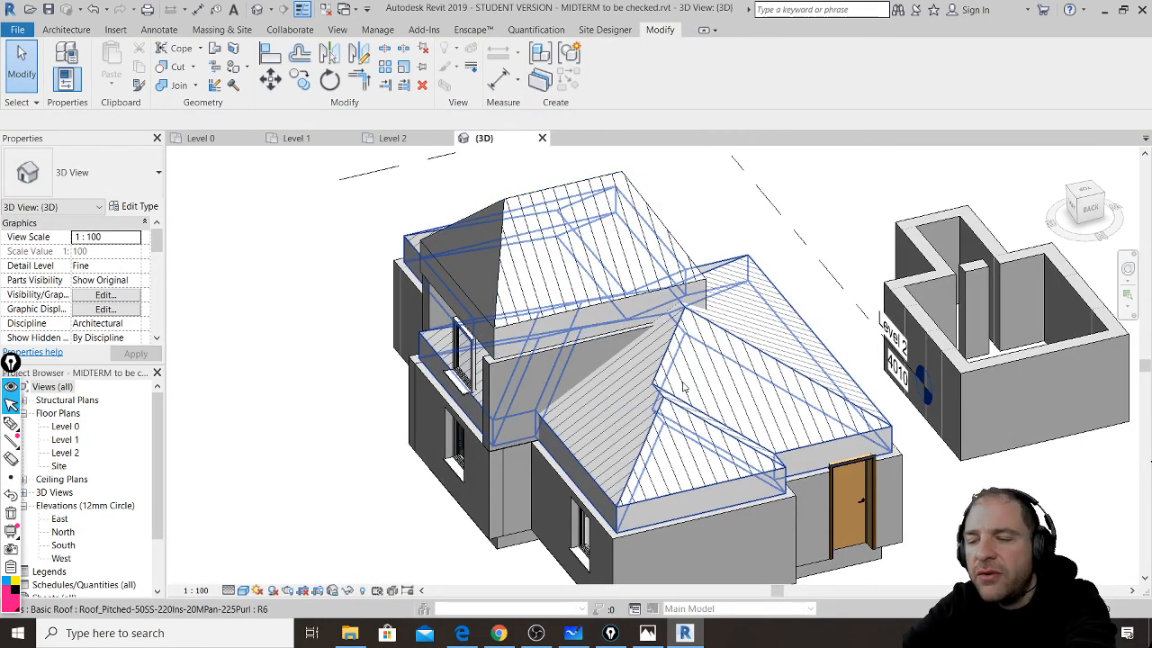
{"action": "middle_click_drag", "start_coordinate": [635, 392], "coordinate": [644, 325], "text": "shift"}
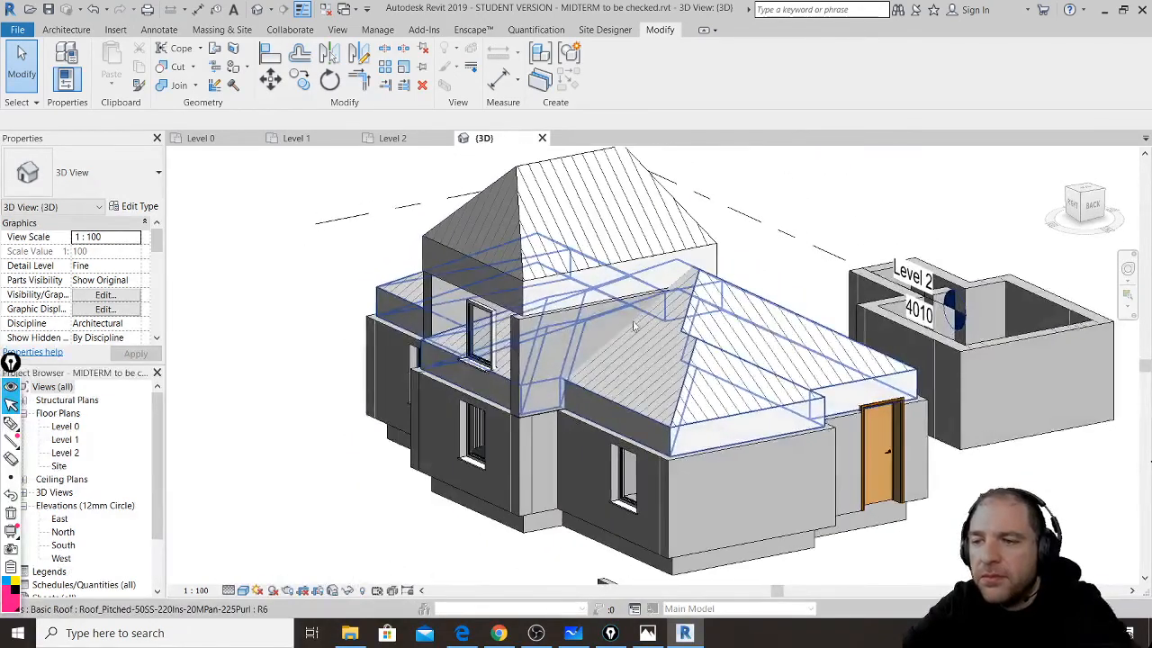
{"action": "left_click", "coordinate": [509, 637]}
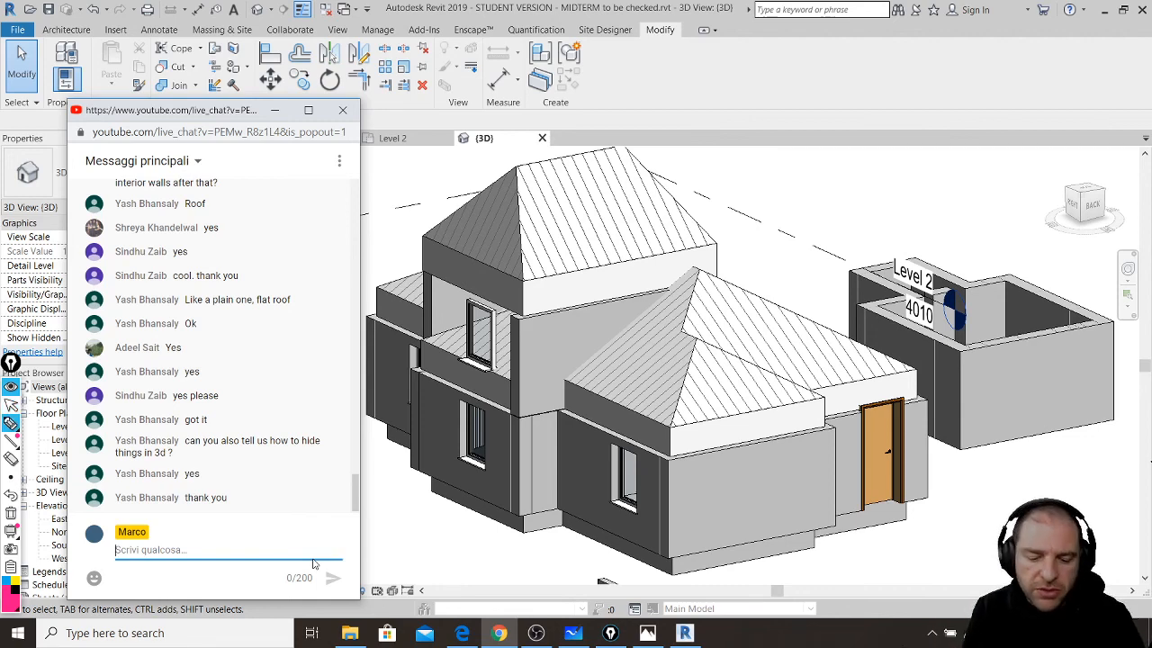
- Draw a freehand pink bell with a base and ringing marks at the screen's top right
{"action": "mouse_move", "coordinate": [918, 82]}
{"action": "left_mouse_down"}
{"action": "mouse_move", "coordinate": [880, 174]}
{"action": "mouse_move", "coordinate": [961, 176]}
{"action": "left_mouse_up"}
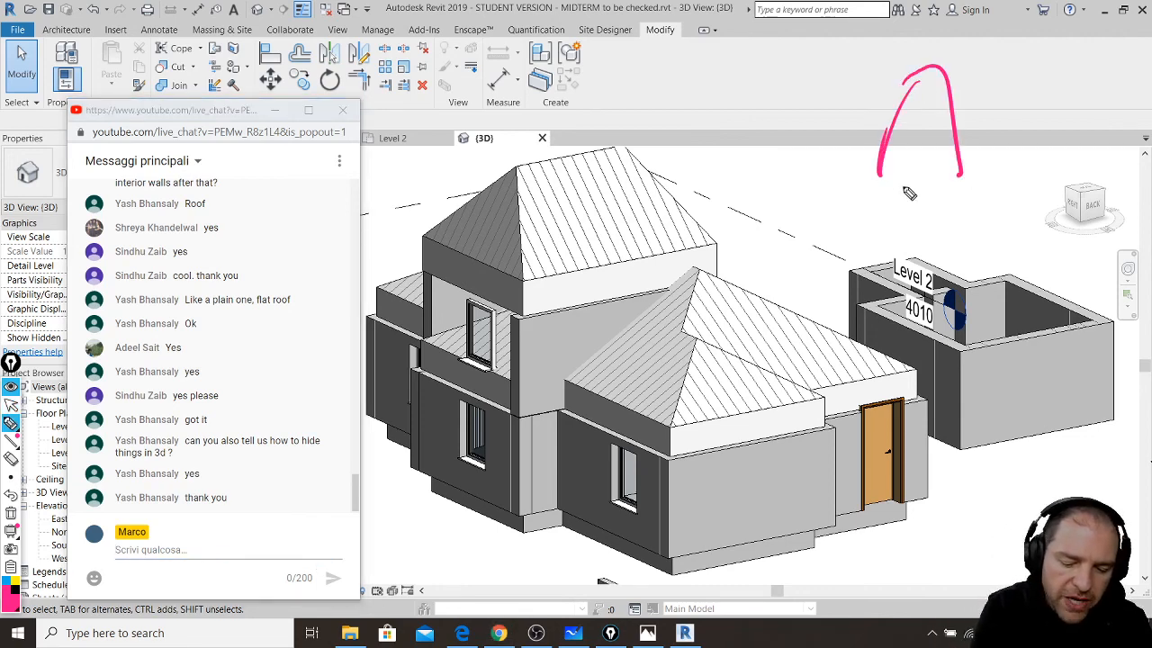
{"action": "mouse_move", "coordinate": [869, 169]}
{"action": "left_mouse_down"}
{"action": "mouse_move", "coordinate": [979, 170]}
{"action": "mouse_move", "coordinate": [880, 197]}
{"action": "mouse_move", "coordinate": [961, 178]}
{"action": "left_mouse_up"}
{"action": "left_click_drag", "start_coordinate": [880, 61], "coordinate": [850, 101]}
{"action": "left_click_drag", "start_coordinate": [896, 70], "coordinate": [868, 106]}
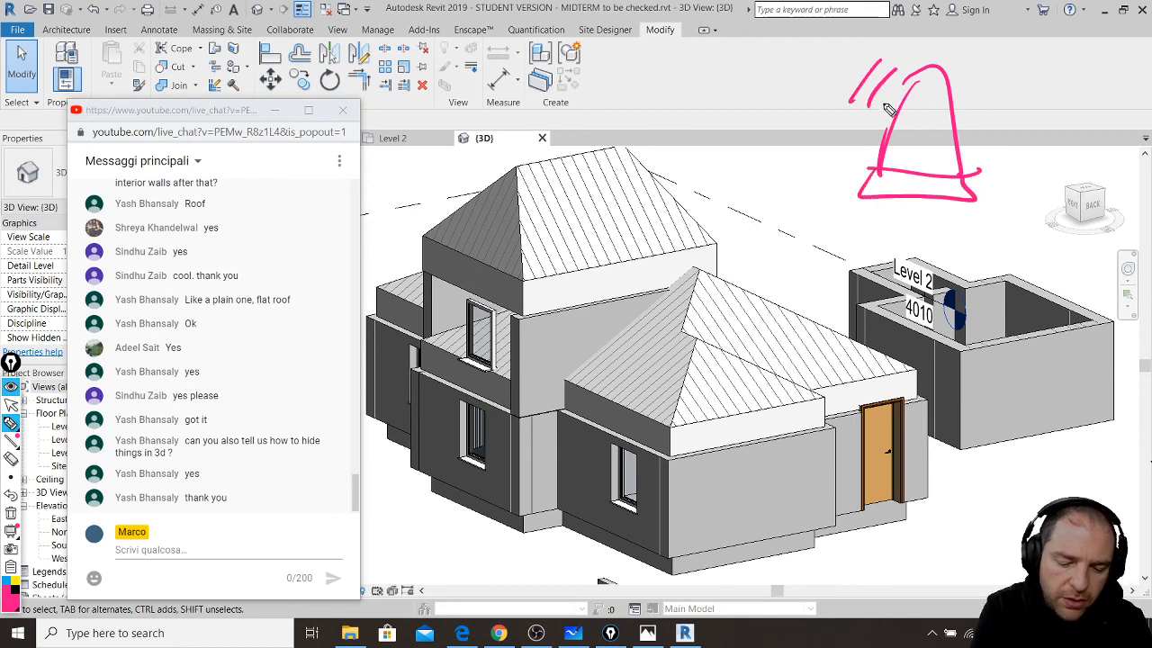
{"action": "left_click_drag", "start_coordinate": [972, 71], "coordinate": [986, 93]}
{"action": "left_click_drag", "start_coordinate": [992, 69], "coordinate": [1008, 101]}
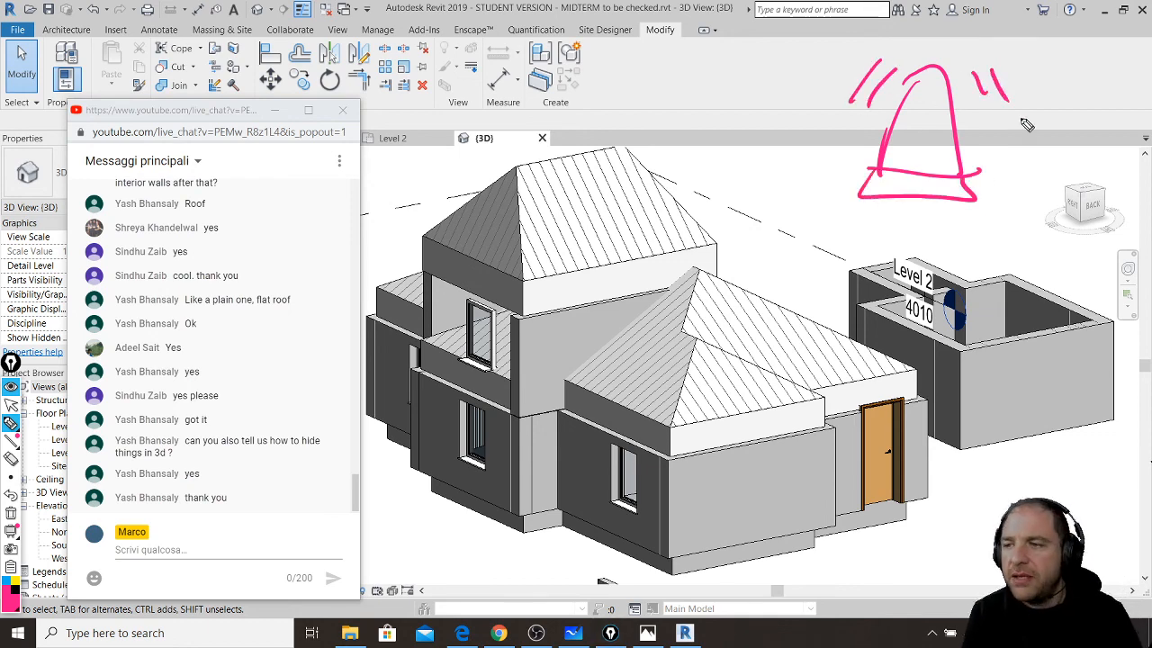
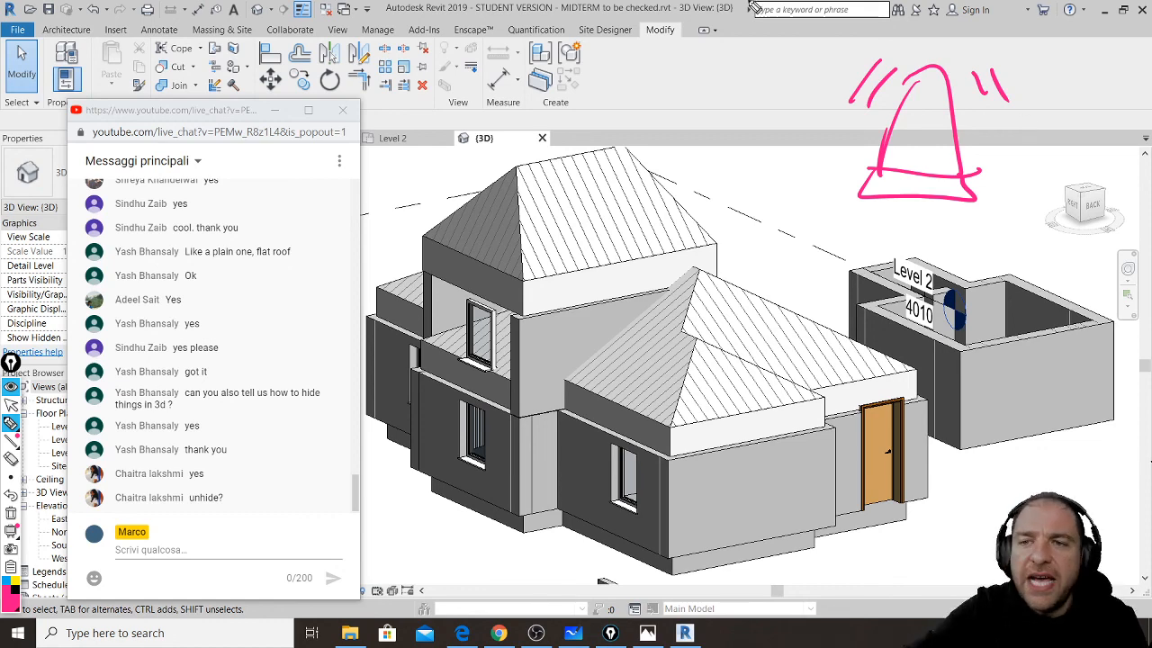
- Switch the annotation overlay back to its arrow and close the YouTube live-chat popout
{"action": "left_click", "coordinate": [11, 405]}
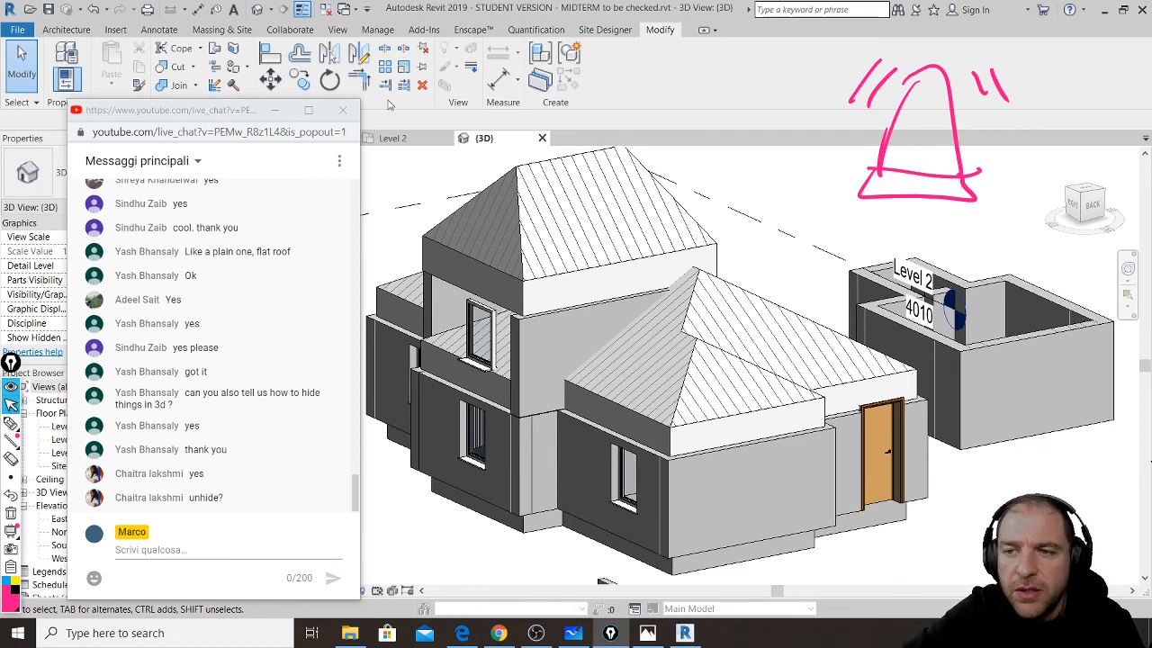
{"action": "left_click", "coordinate": [342, 109]}
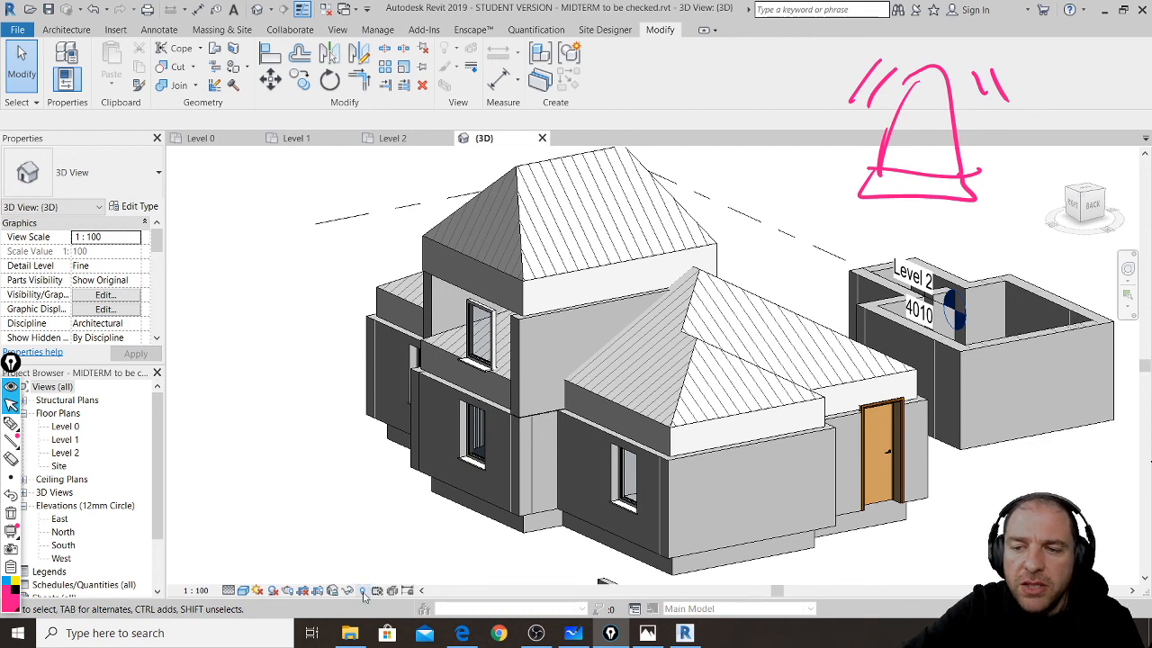
- Reveal hidden elements, unhide the magenta upper-left wall, then exit reveal mode and open a browser window
{"action": "left_click", "coordinate": [362, 591]}
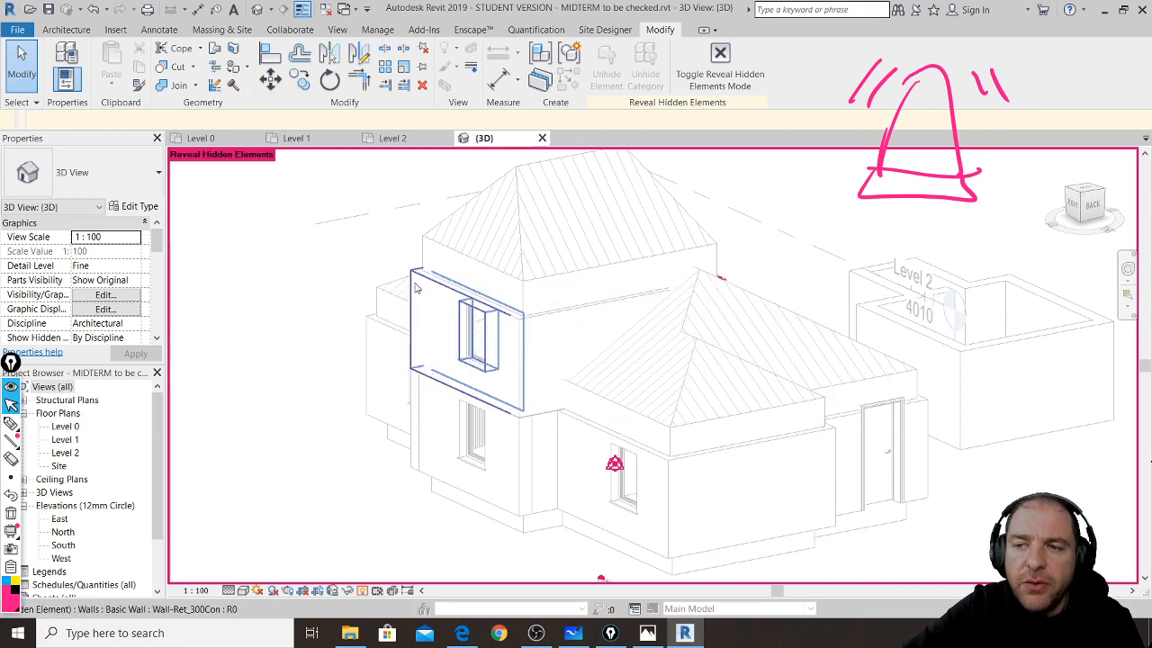
{"action": "left_click", "coordinate": [432, 310]}
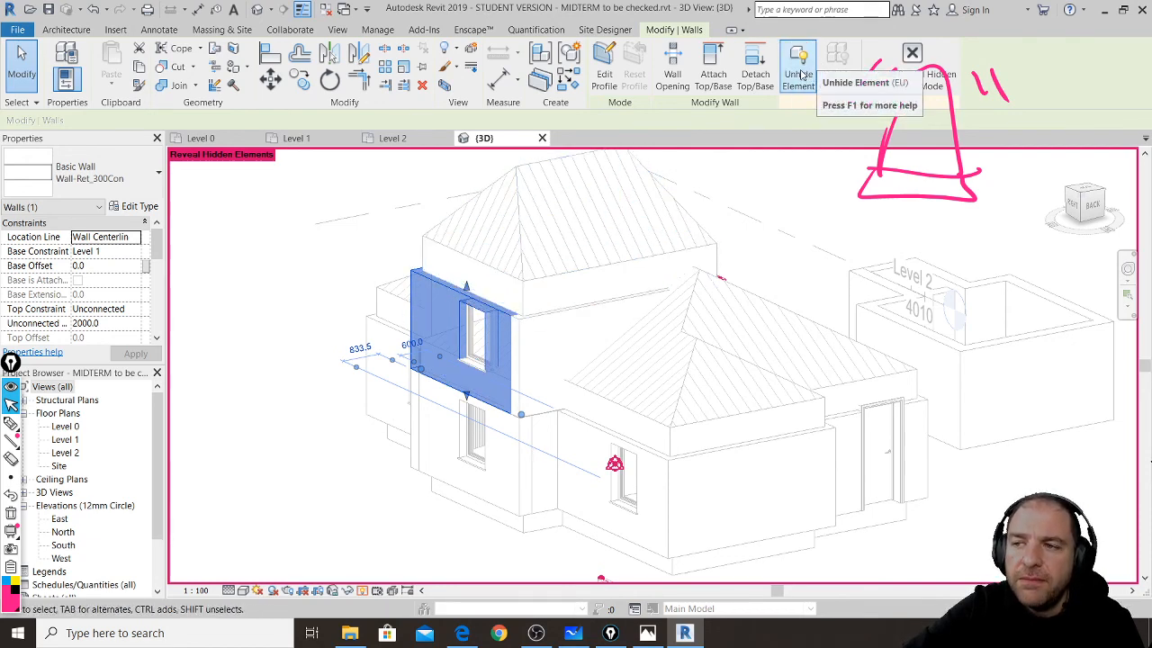
{"action": "left_click", "coordinate": [801, 75]}
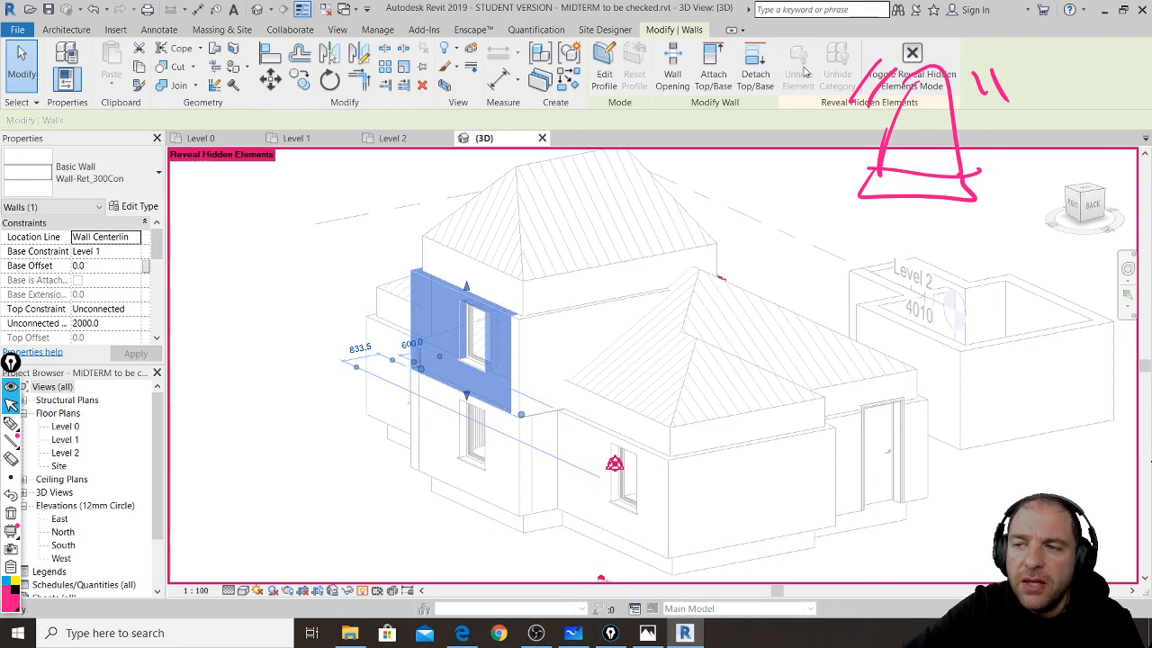
{"action": "left_click", "coordinate": [913, 55]}
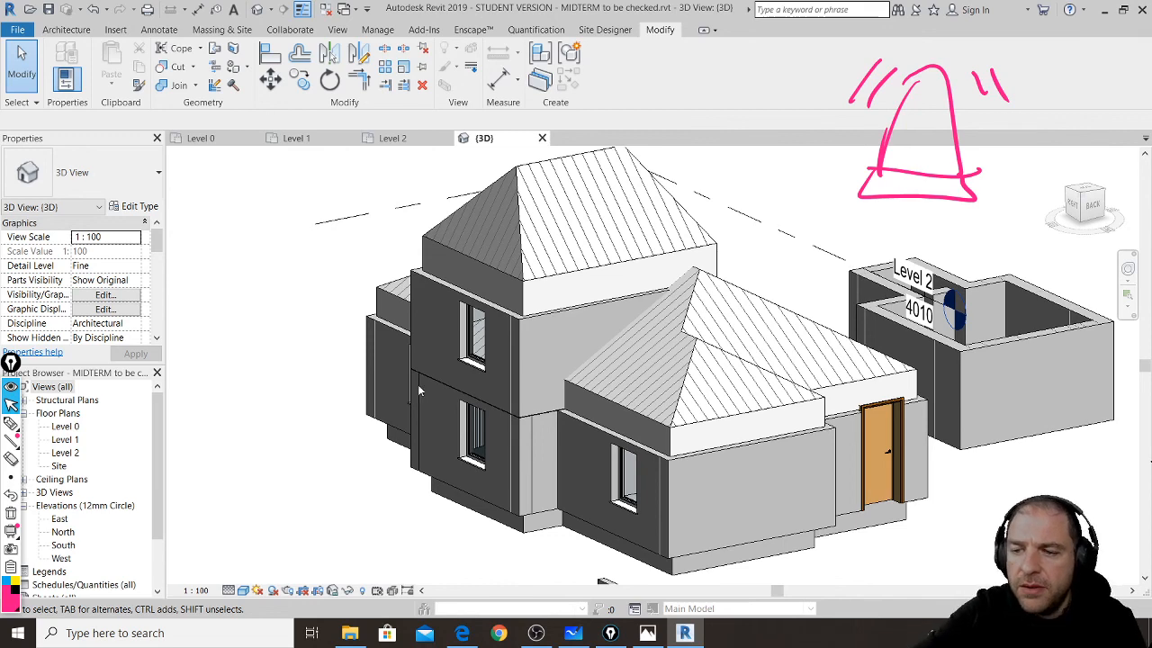
{"action": "left_click", "coordinate": [500, 633]}
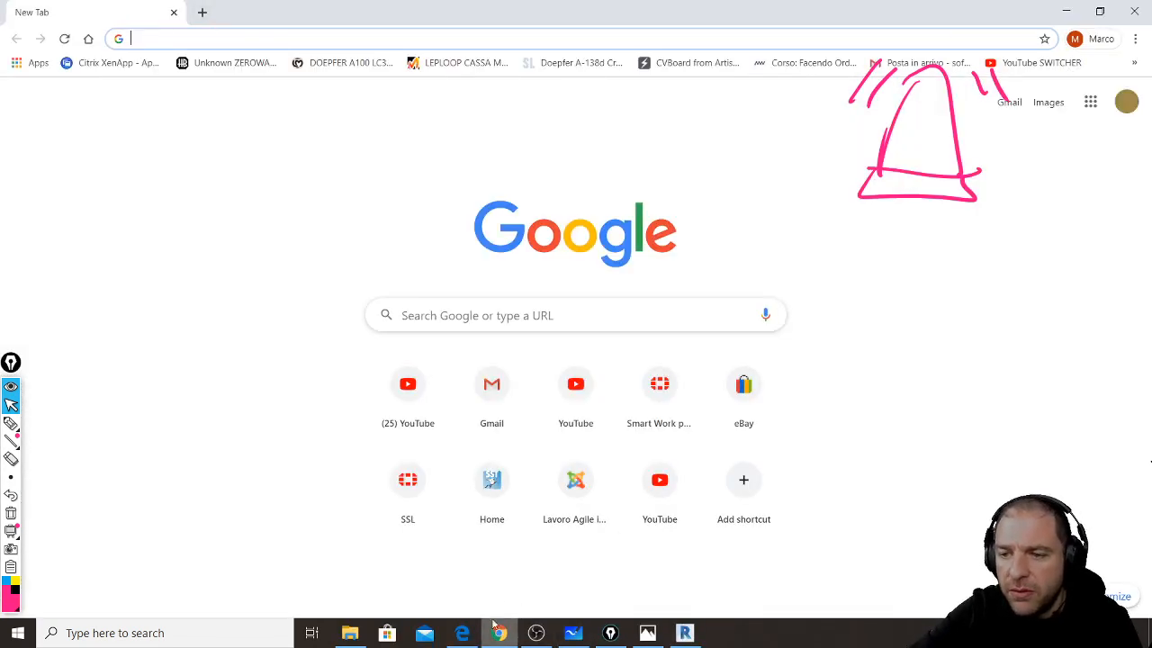
- Load youtube.com, open the live class stream, and pop its chat out over Revit
{"action": "type", "text": "youtube.com"}
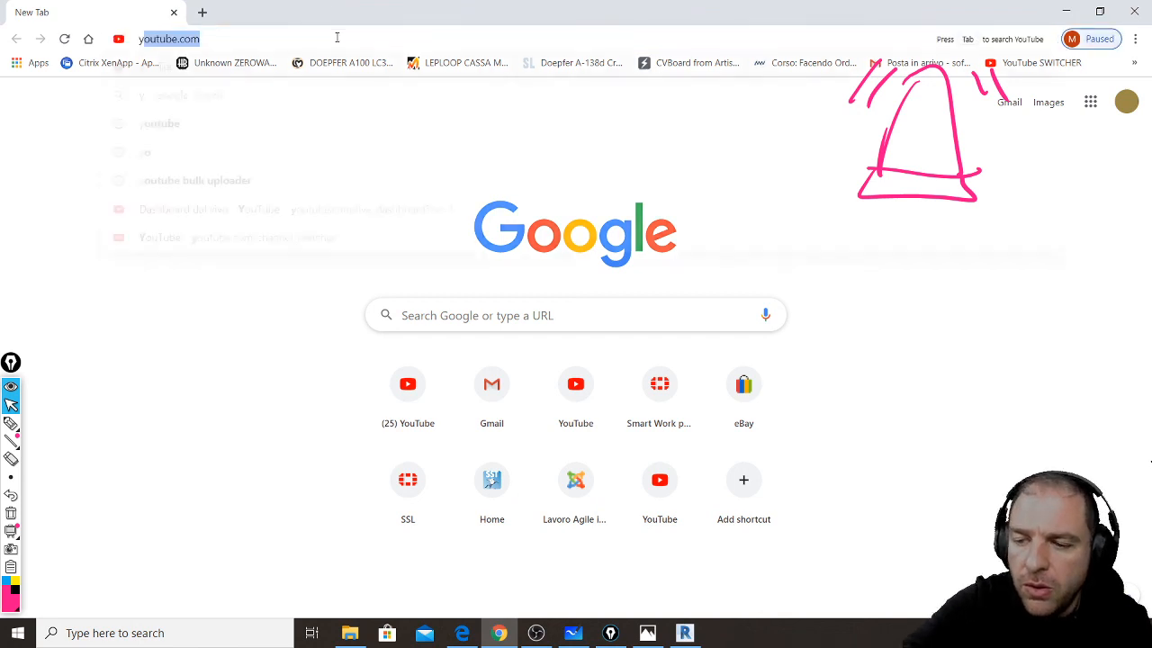
{"action": "key", "text": "Return"}
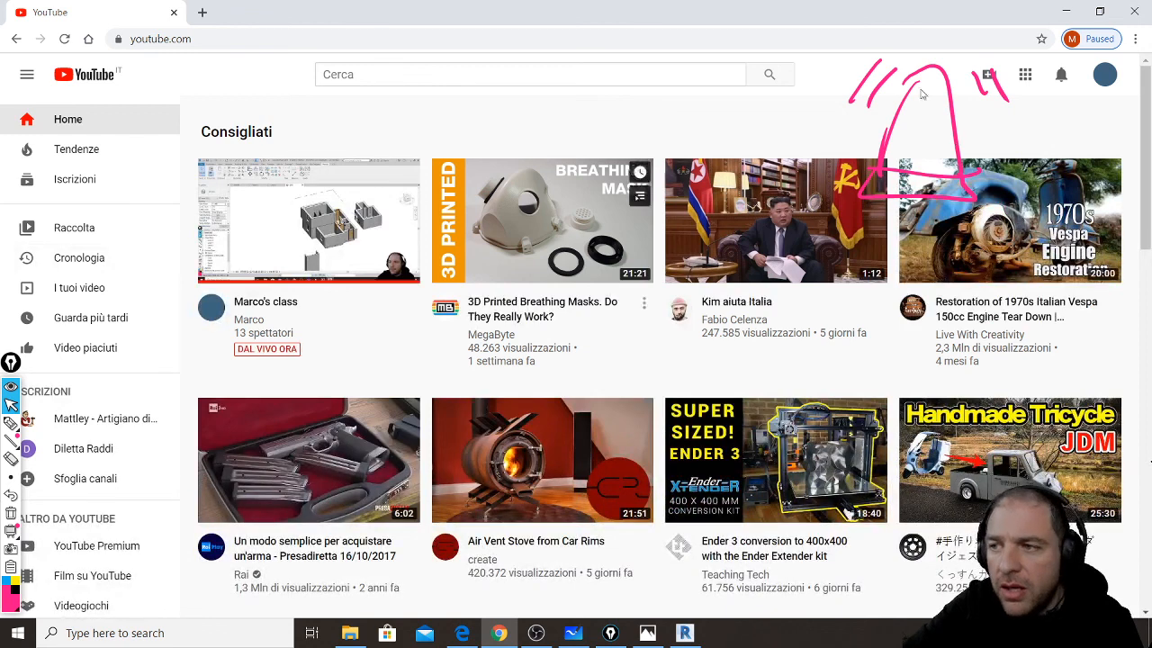
{"action": "left_click", "coordinate": [1105, 74]}
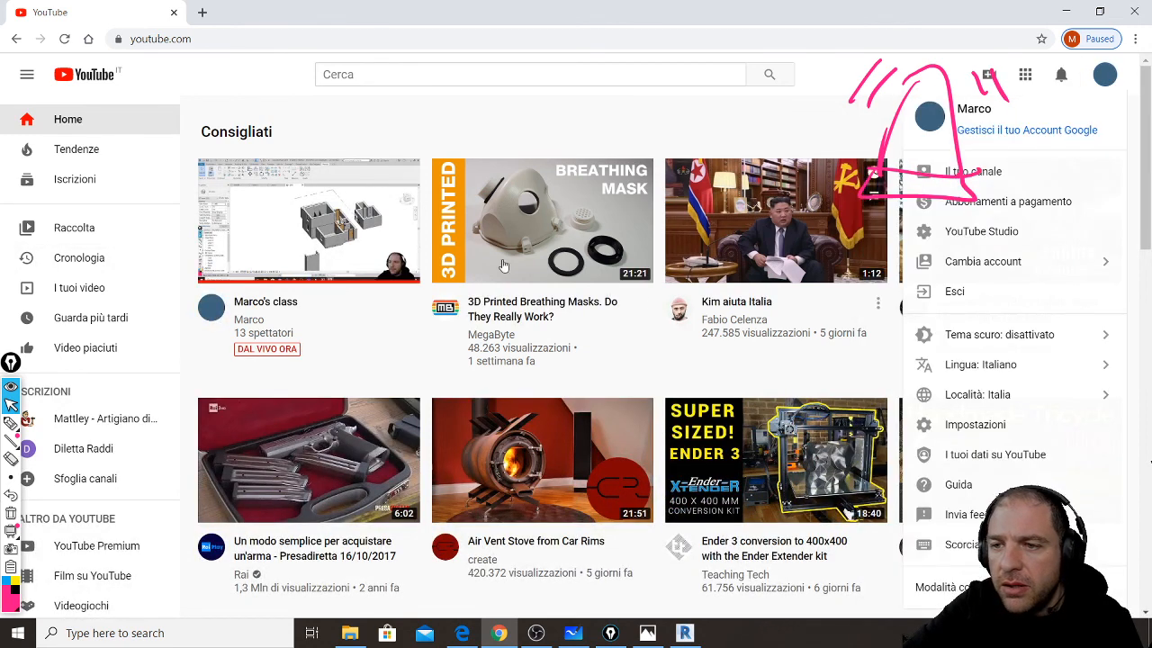
{"action": "left_click", "coordinate": [340, 231]}
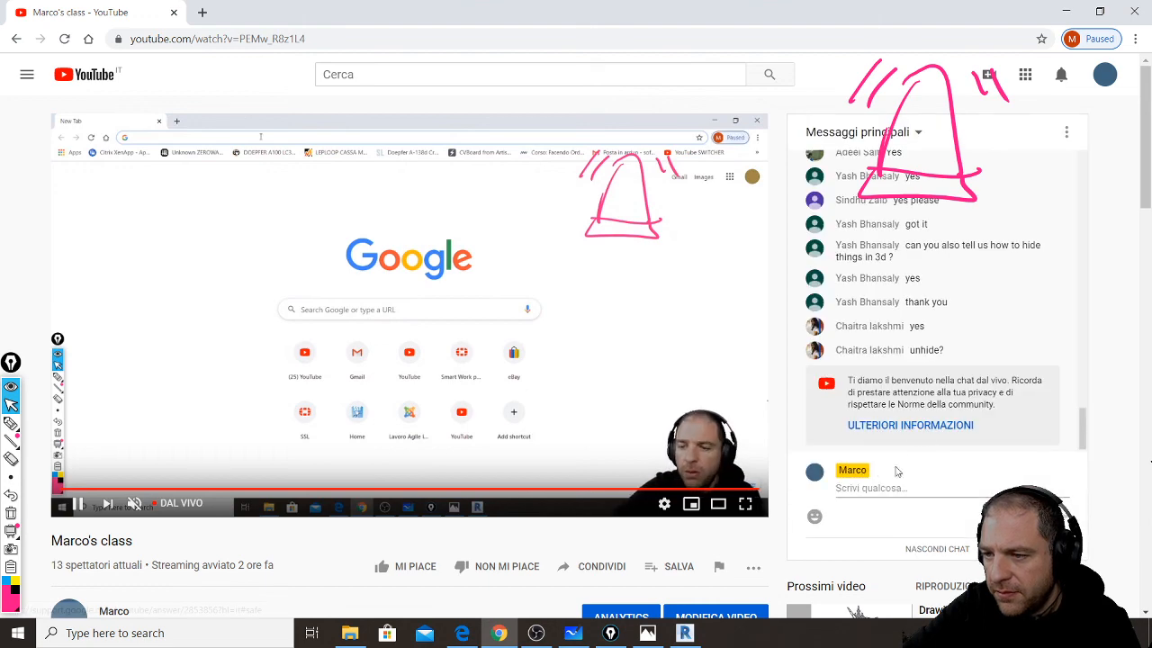
{"action": "left_click", "coordinate": [1067, 132]}
{"action": "left_click", "coordinate": [1020, 231]}
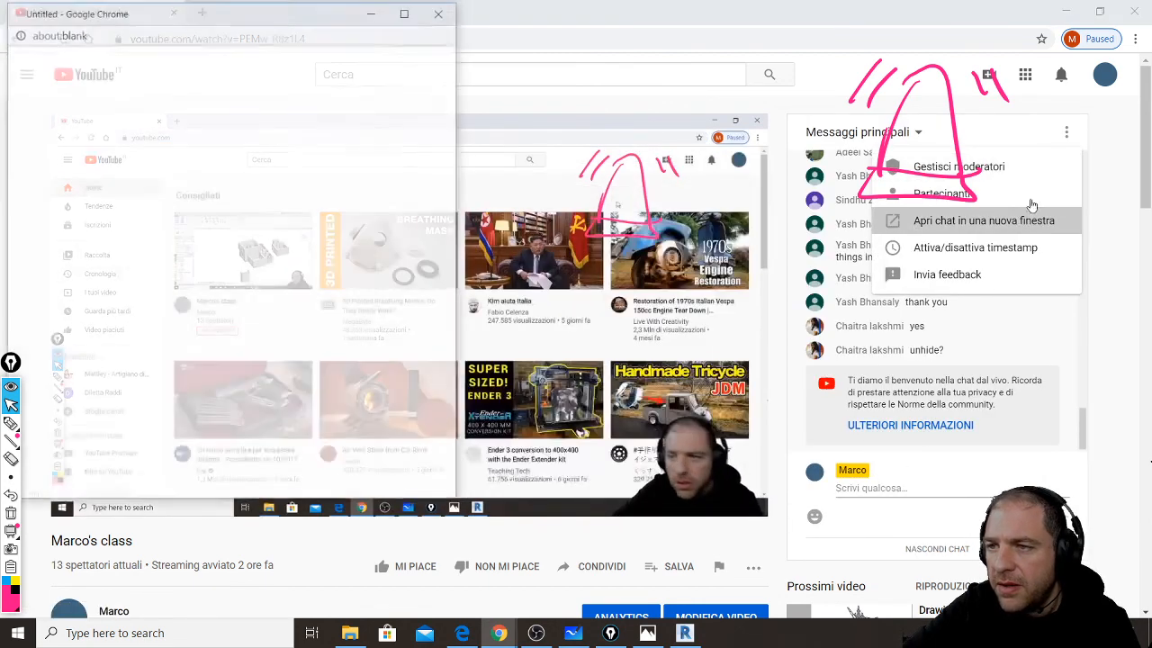
{"action": "key", "text": "alt+Tab"}
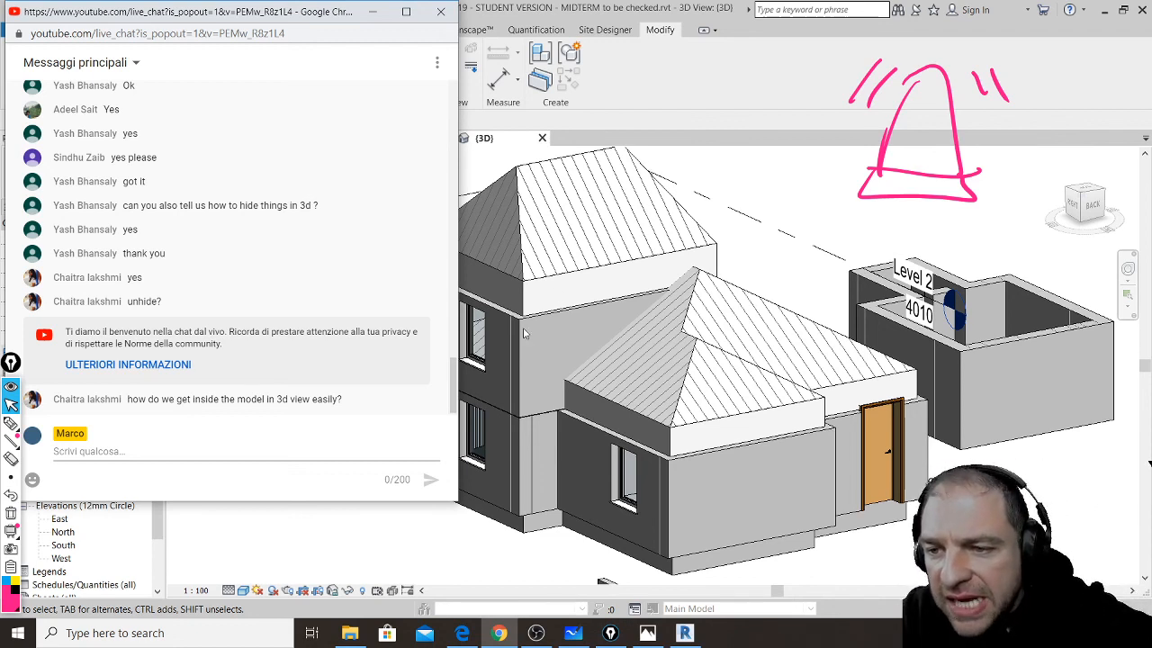
- Minimize the chat, open the Level 0 plan, and start a Camera with its eye in the hallway
{"action": "left_click", "coordinate": [378, 12]}
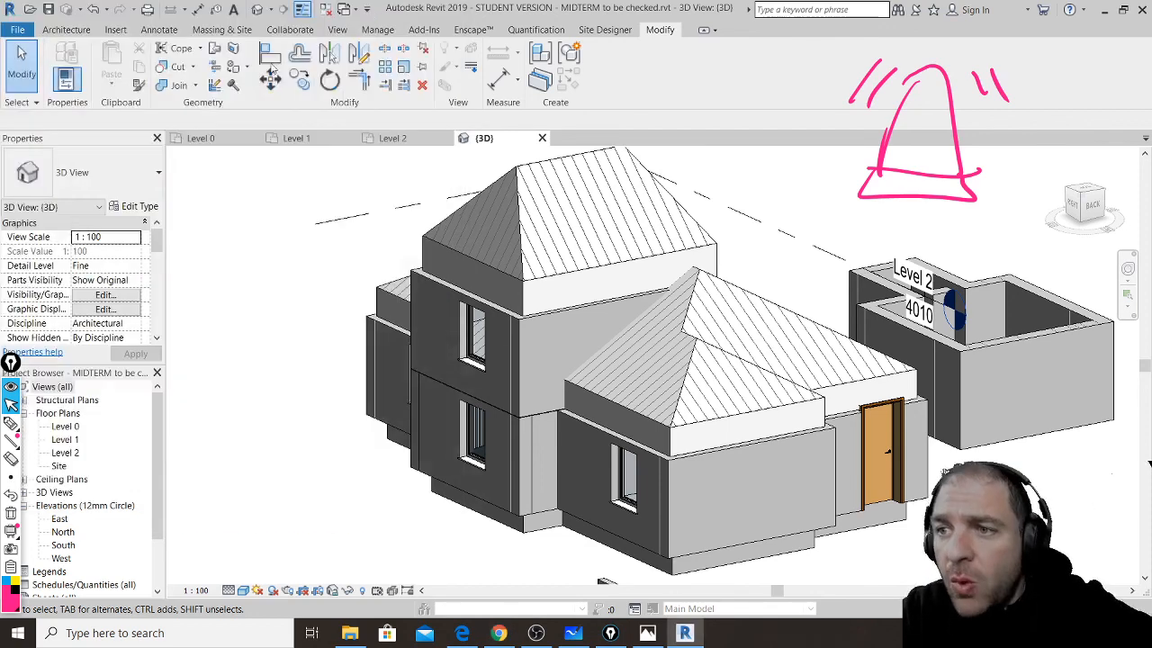
{"action": "left_click", "coordinate": [271, 11]}
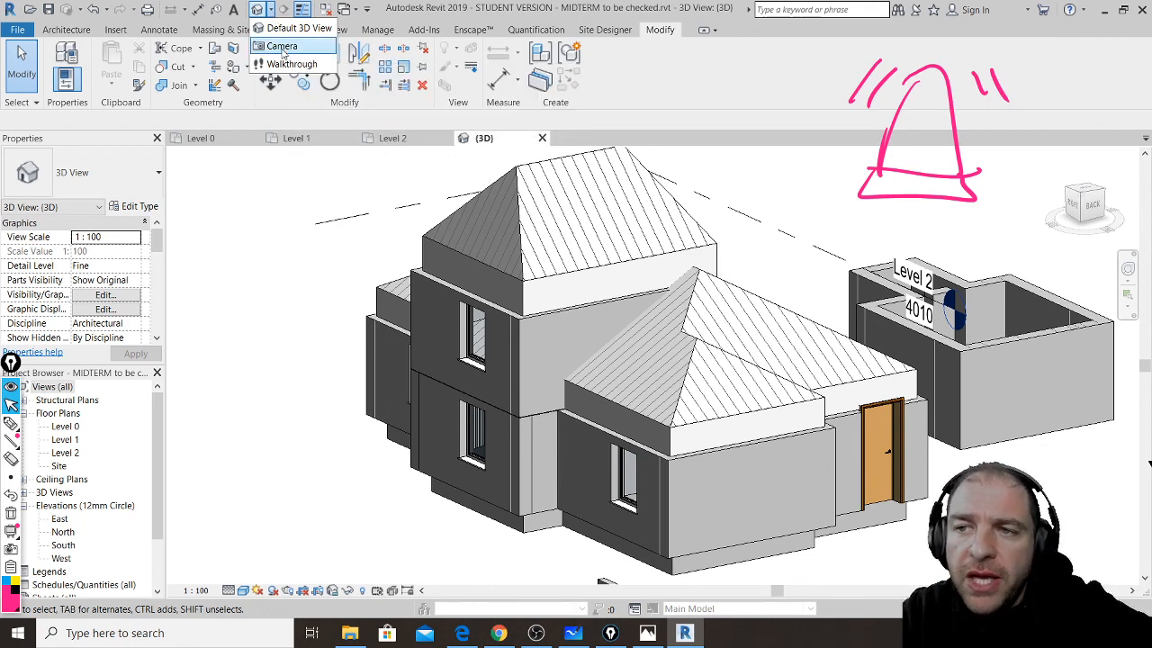
{"action": "left_click", "coordinate": [283, 49]}
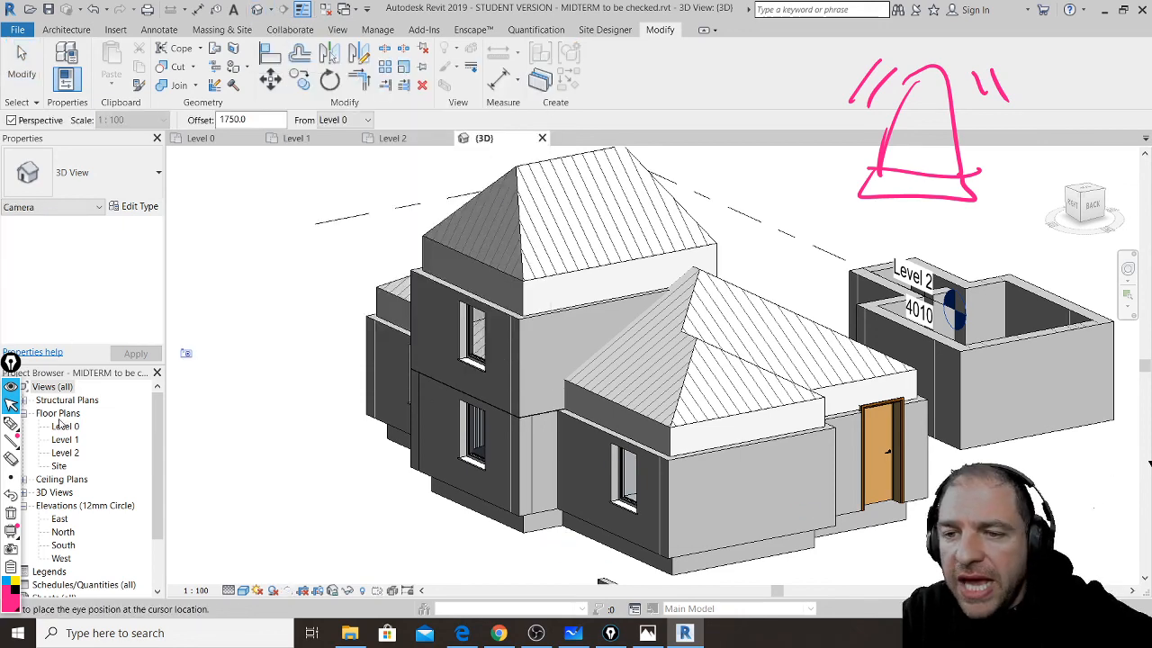
{"action": "double_click", "coordinate": [63, 425]}
{"action": "scroll", "coordinate": [486, 272], "scroll_direction": "down", "scroll_amount": 2}
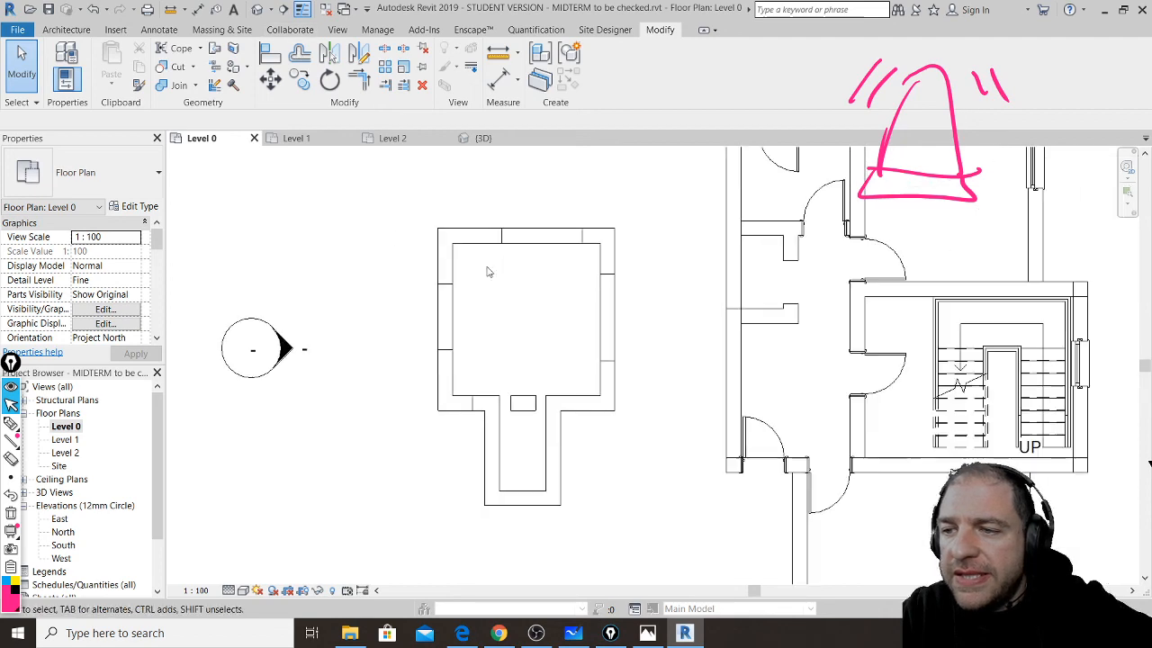
{"action": "scroll", "coordinate": [486, 272], "scroll_direction": "down", "scroll_amount": 5}
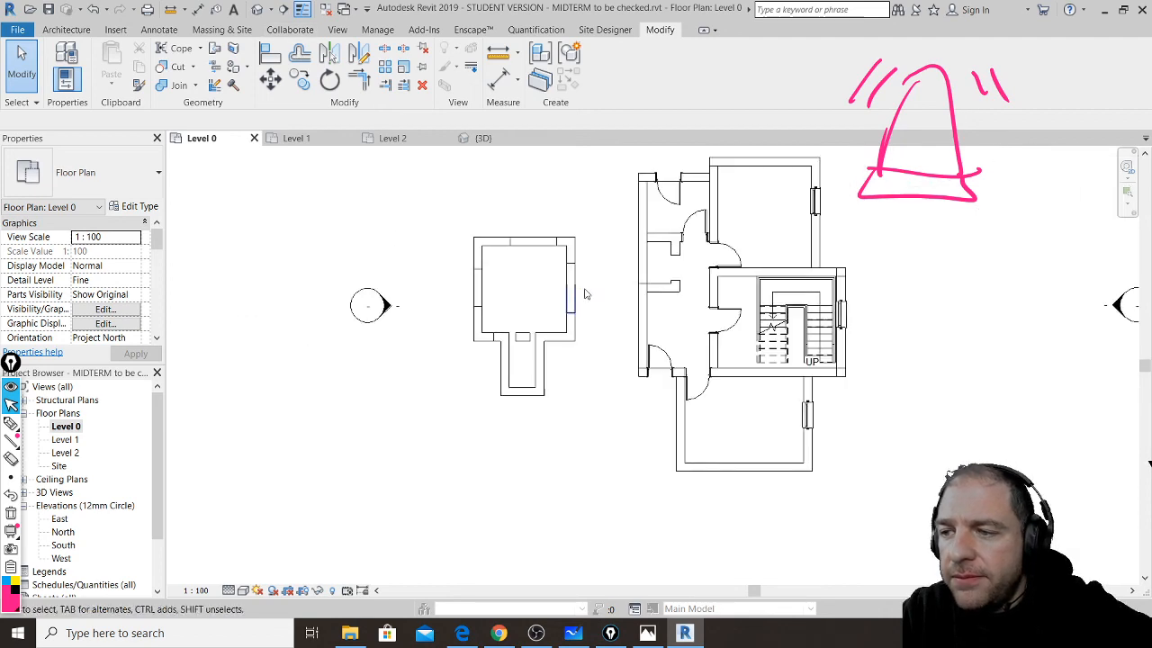
{"action": "left_click", "coordinate": [270, 10]}
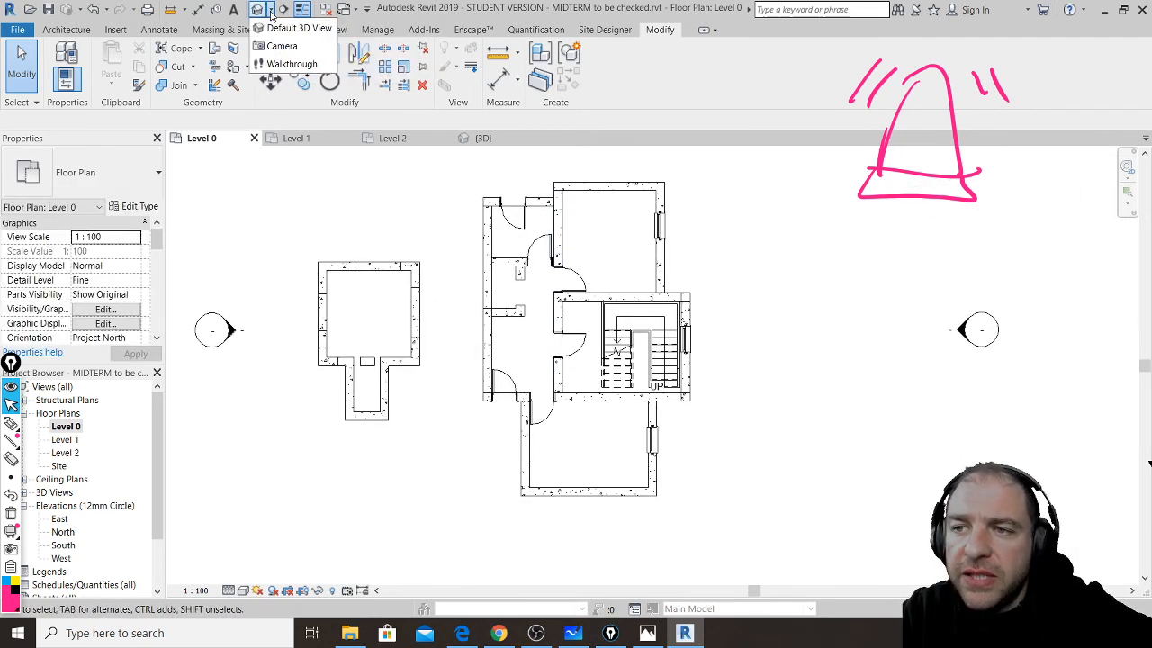
{"action": "left_click", "coordinate": [281, 45]}
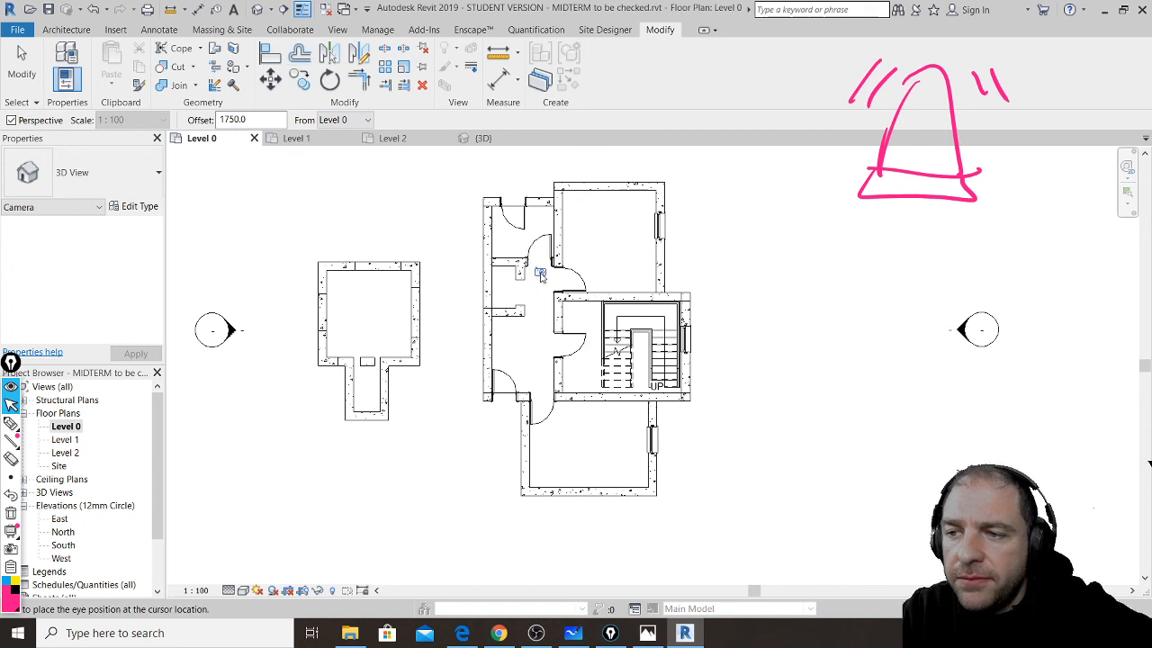
{"action": "left_click", "coordinate": [541, 275]}
- Place the camera target to create 3D View 1 and drag its crop edges outward to frame the doors and ceiling
{"action": "left_click", "coordinate": [531, 400]}
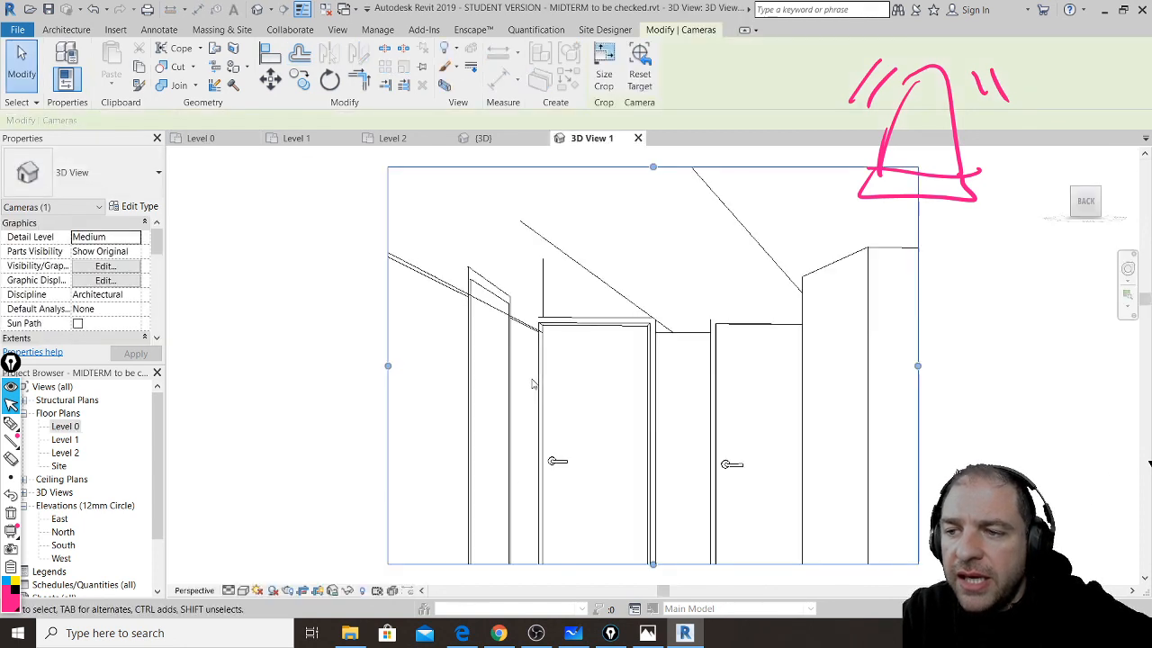
{"action": "scroll", "coordinate": [570, 389], "scroll_direction": "down", "scroll_amount": 2}
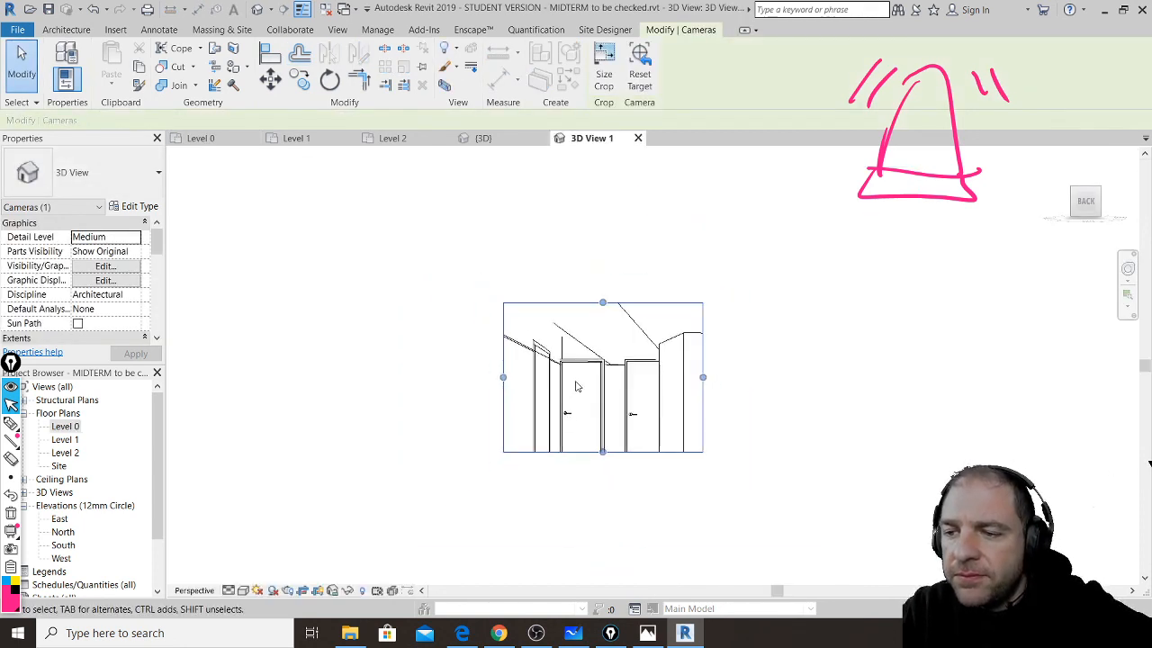
{"action": "left_click_drag", "start_coordinate": [603, 452], "coordinate": [603, 528]}
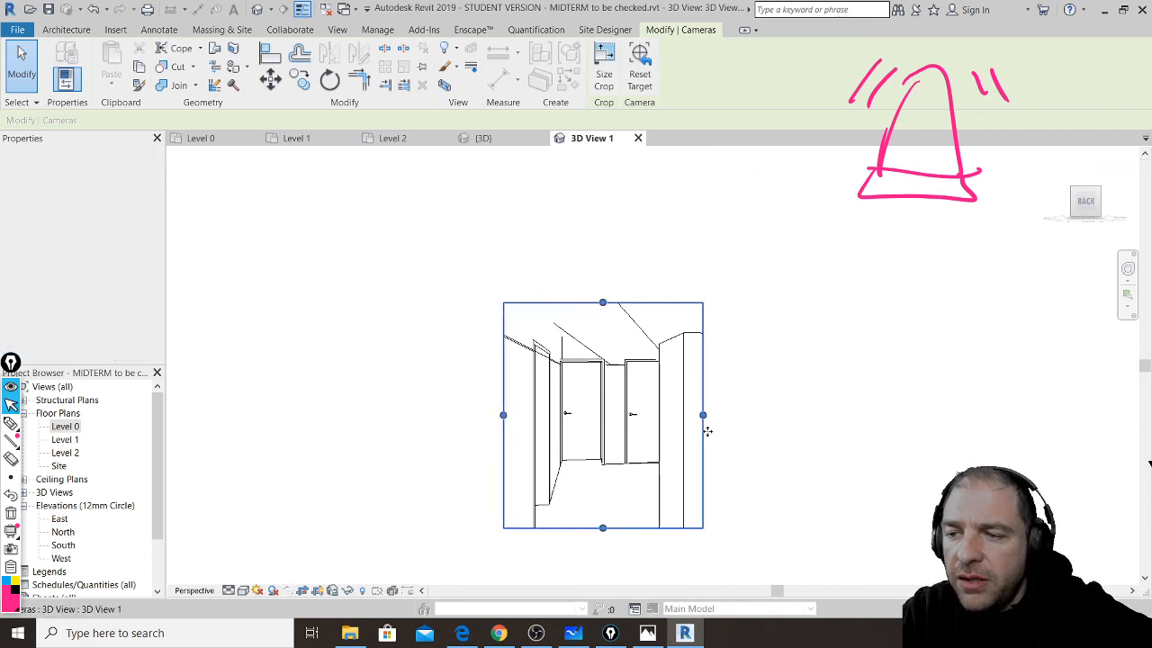
{"action": "left_click_drag", "start_coordinate": [703, 414], "coordinate": [796, 415]}
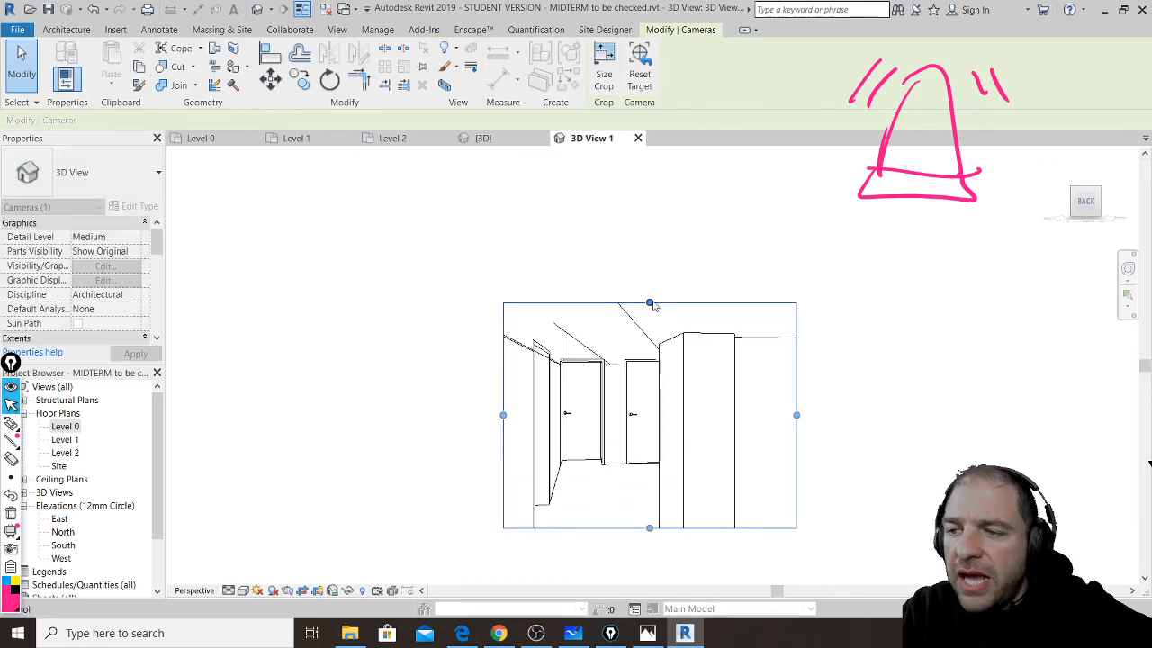
{"action": "left_click_drag", "start_coordinate": [650, 303], "coordinate": [648, 225]}
{"action": "left_click_drag", "start_coordinate": [503, 376], "coordinate": [388, 369]}
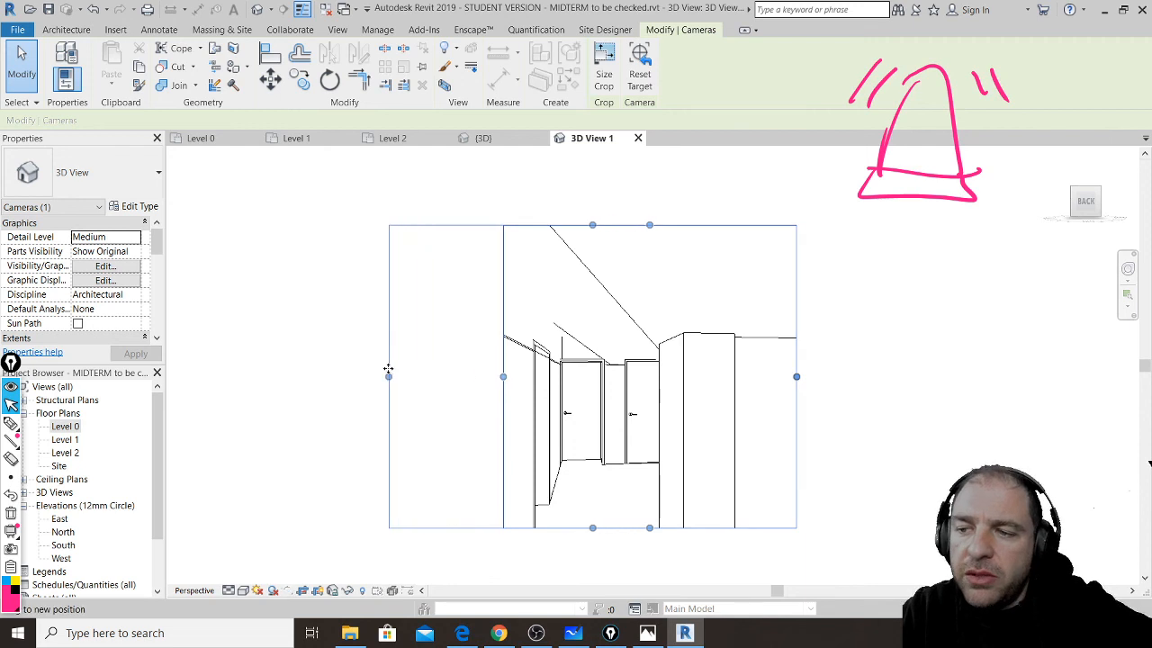
{"action": "left_click_drag", "start_coordinate": [592, 528], "coordinate": [592, 569]}
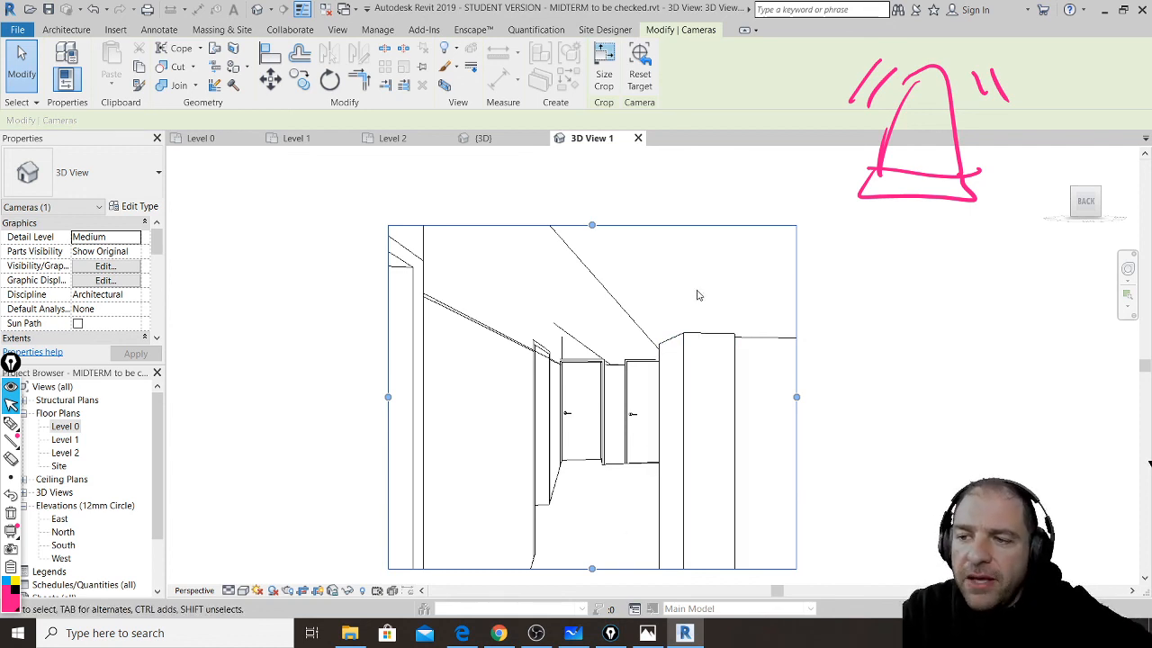
{"action": "left_click_drag", "start_coordinate": [592, 228], "coordinate": [592, 240]}
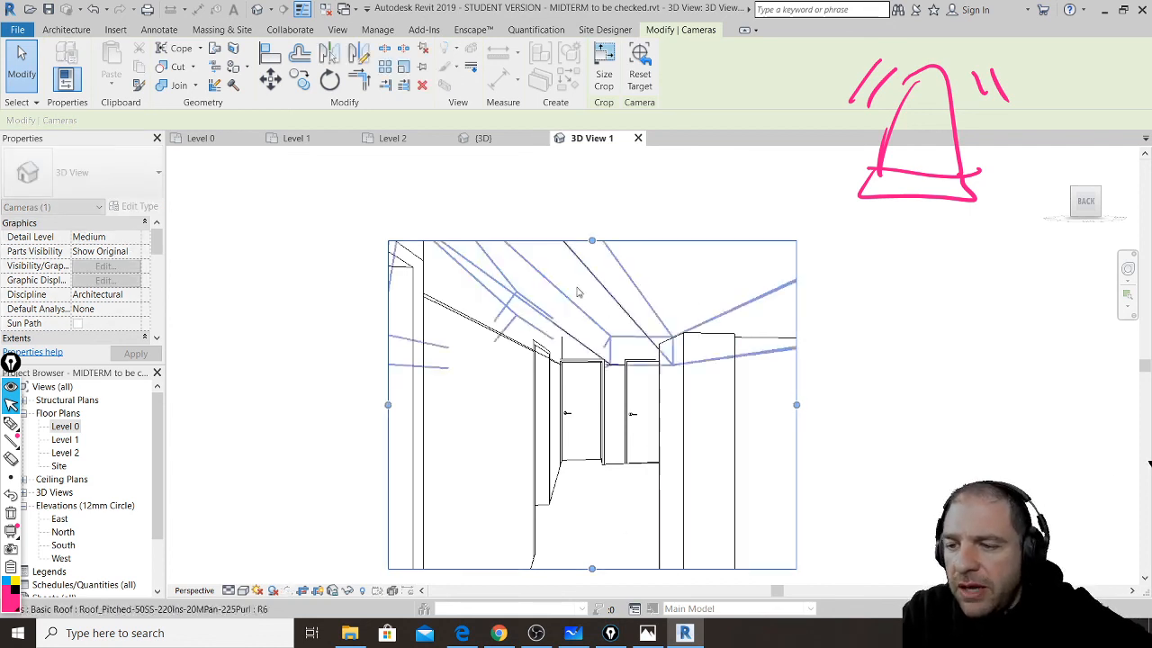
{"action": "mouse_move", "coordinate": [500, 634]}
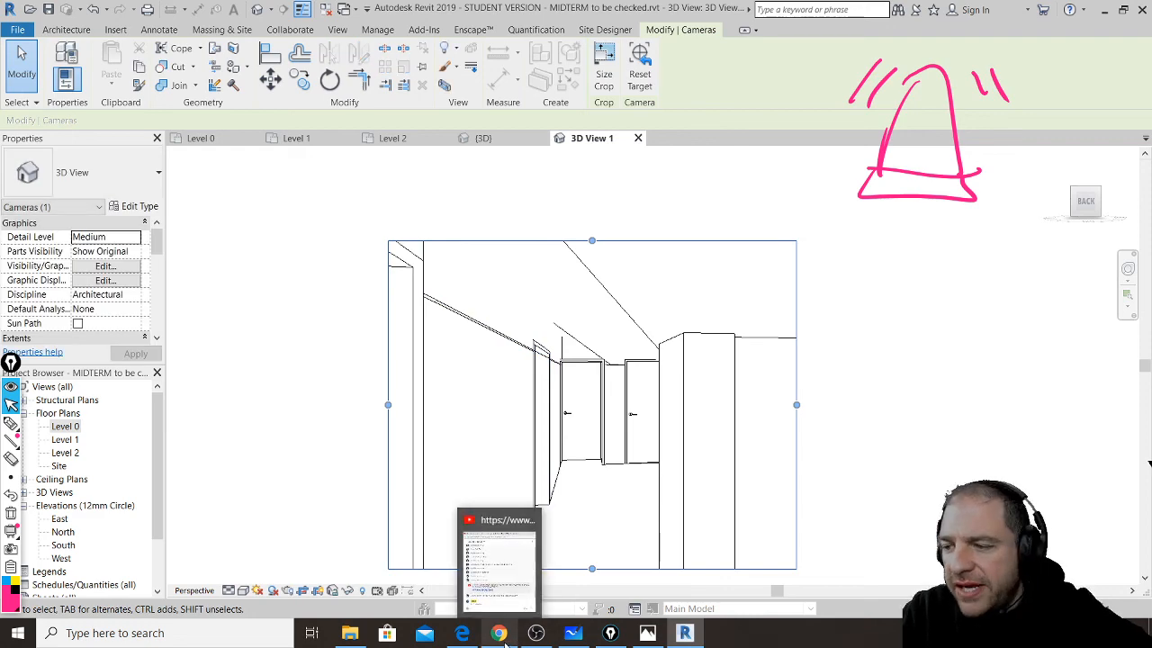
{"action": "left_click", "coordinate": [497, 565]}
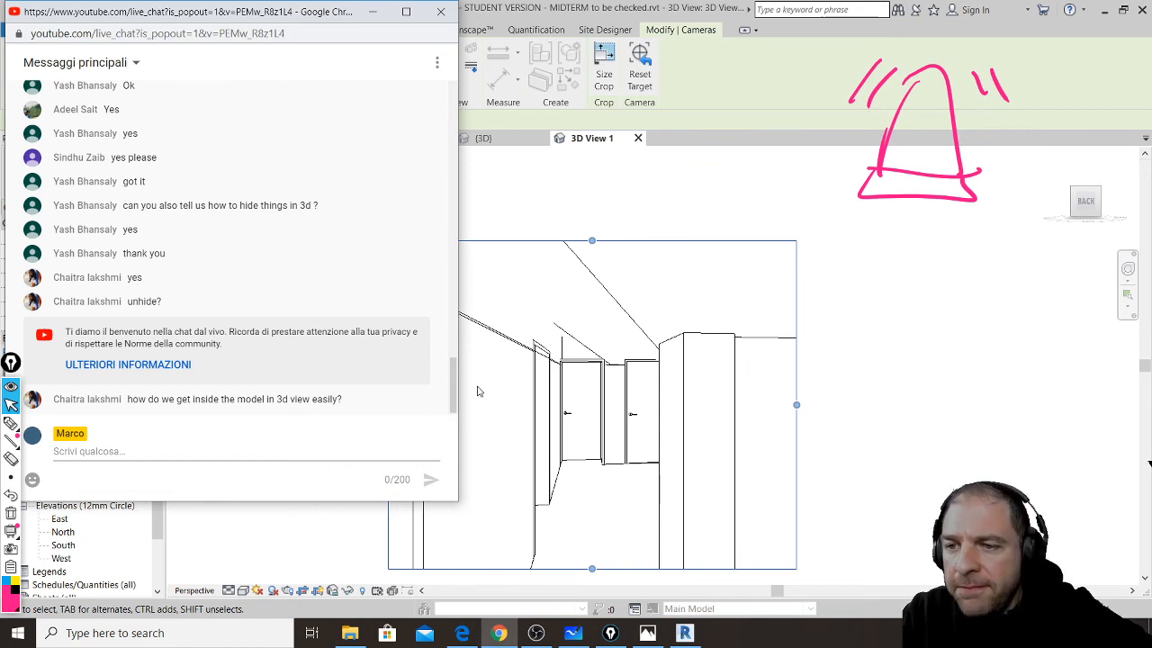
- Replace the drafted 'Happy' with 'Have fun ... not too much!!!!' and send it in the live chat
{"action": "left_click", "coordinate": [307, 449]}
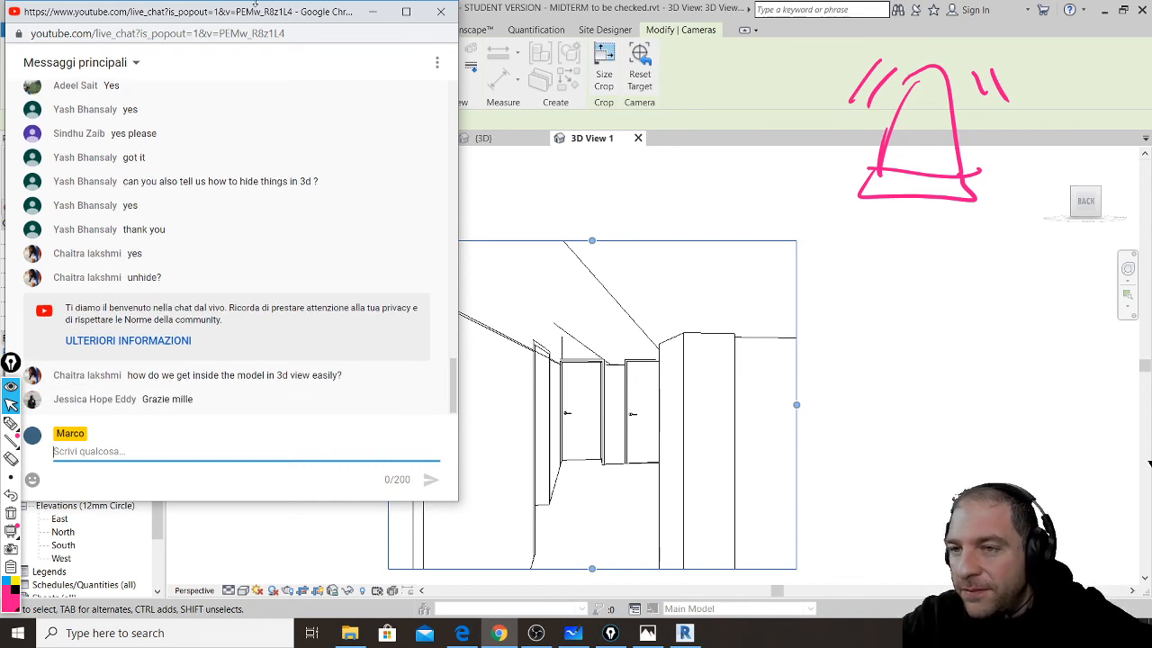
{"action": "mouse_move", "coordinate": [281, 21]}
{"action": "left_mouse_down"}
{"action": "mouse_move", "coordinate": [305, 33]}
{"action": "mouse_move", "coordinate": [279, 22]}
{"action": "left_mouse_up"}
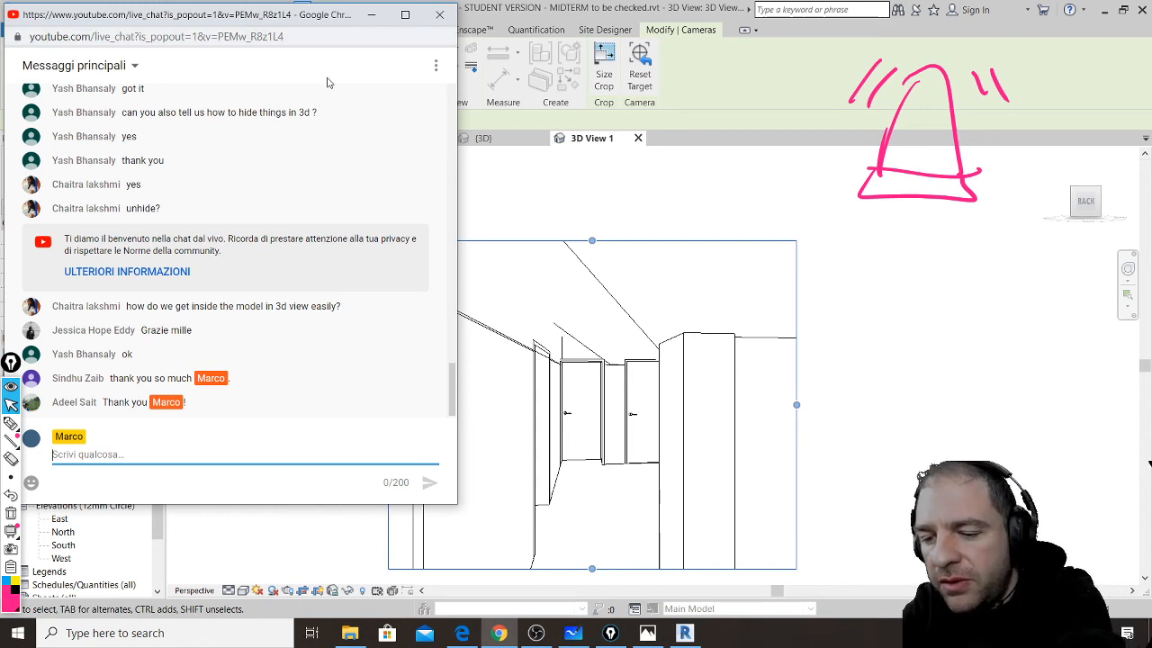
{"action": "type", "text": "Happy"}
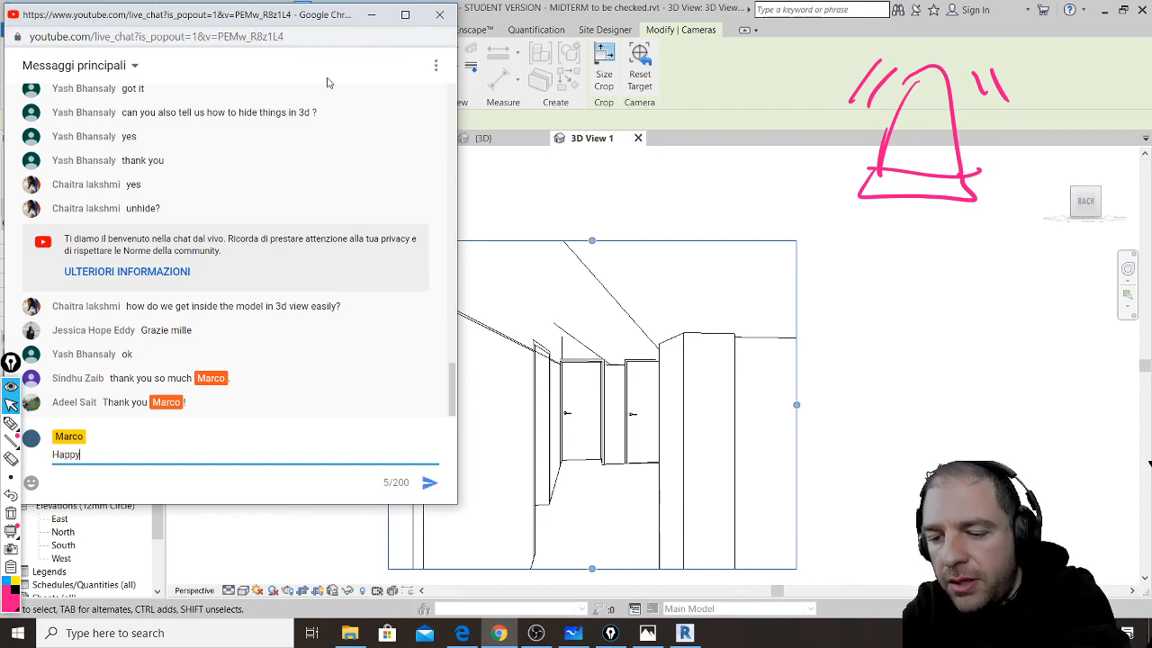
{"action": "key", "text": "ctrl+a"}
{"action": "key", "text": "BackSpace"}
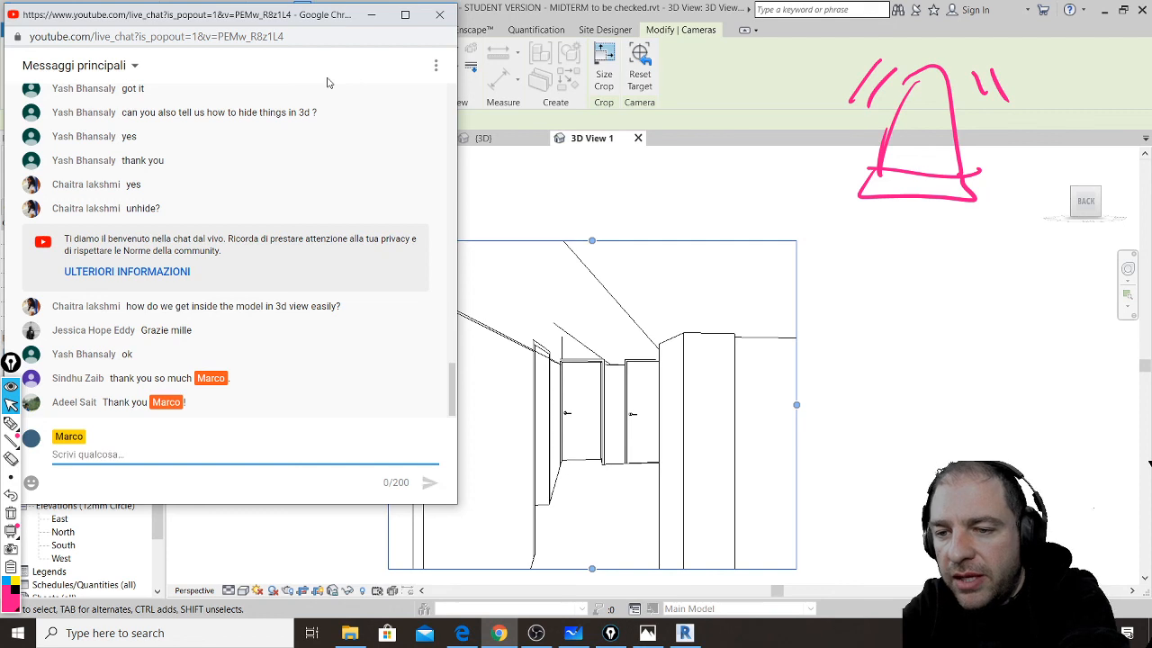
{"action": "type", "text": "Have "}
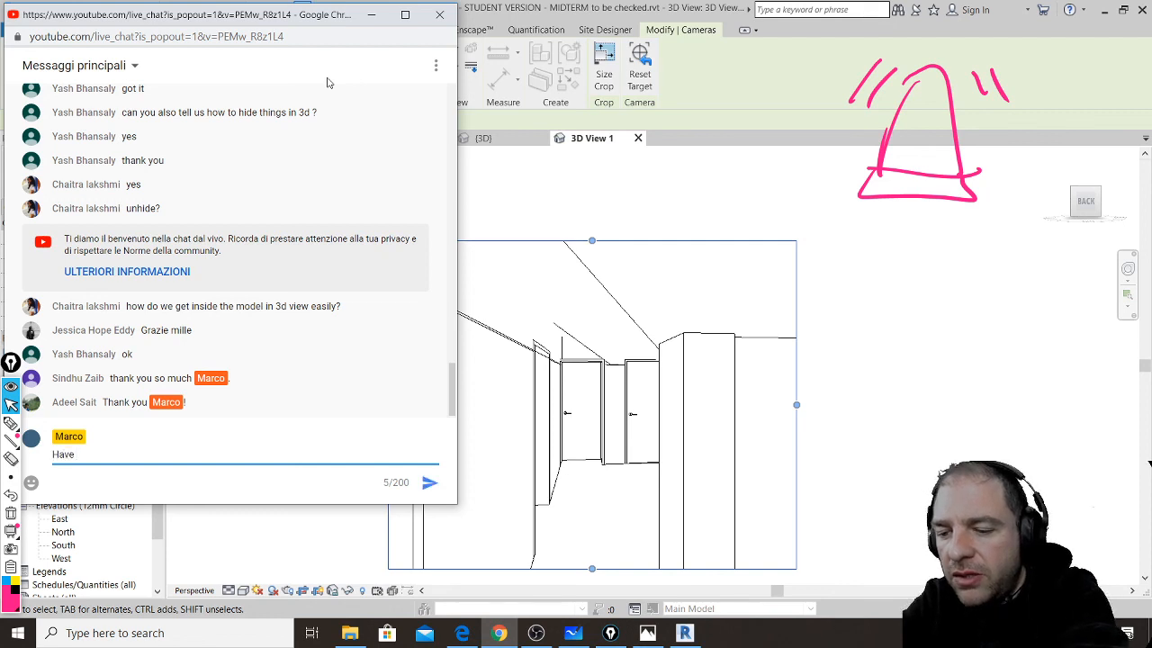
{"action": "type", "text": "fun"}
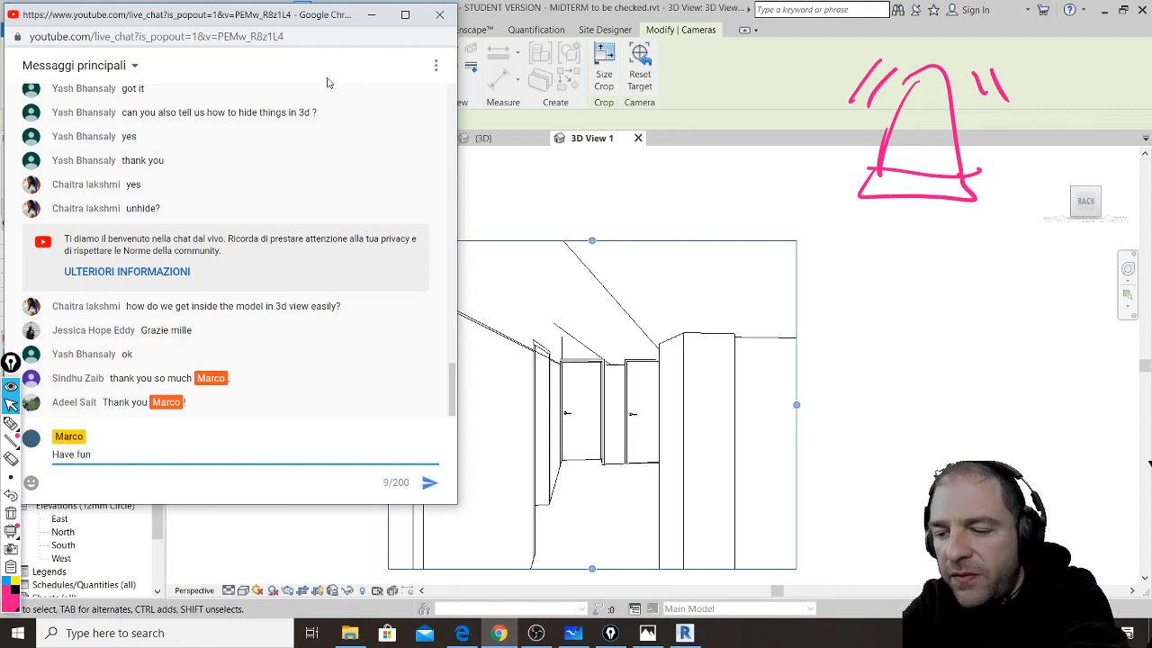
{"action": "type", "text": " ... not"}
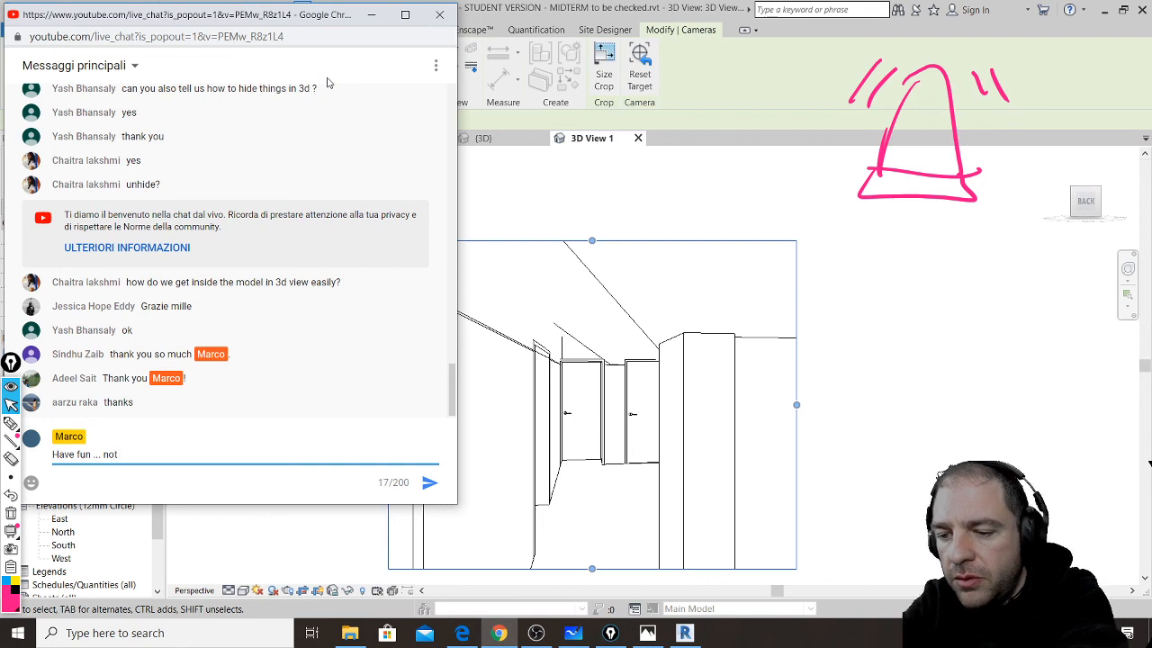
{"action": "type", "text": " too much"}
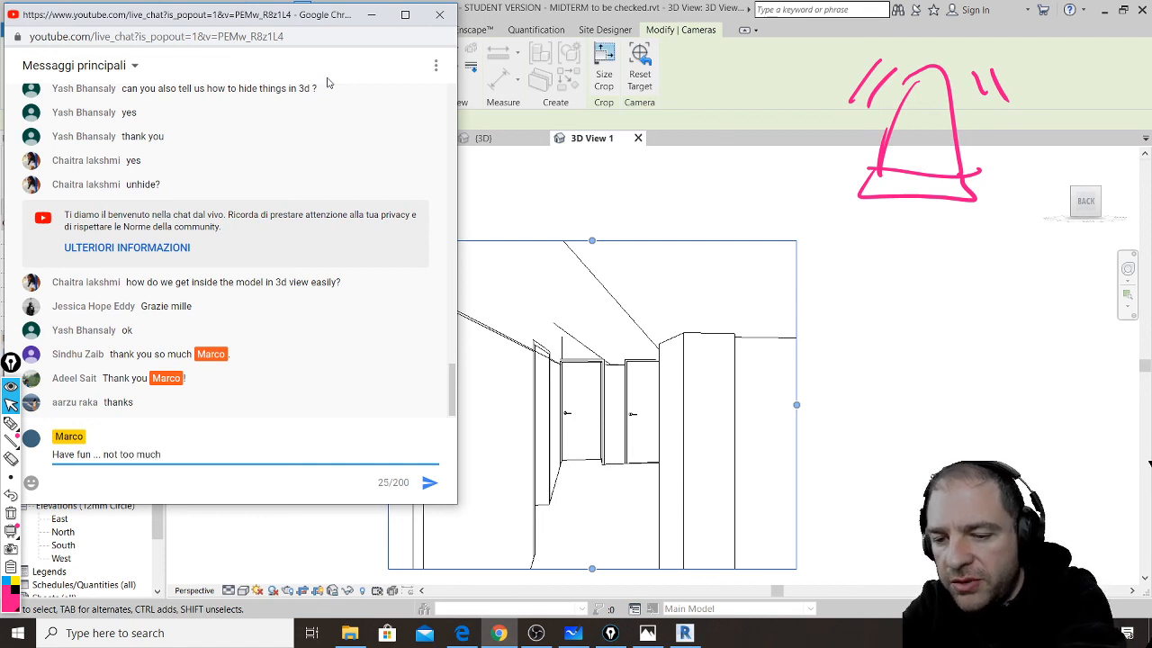
{"action": "type", "text": "!!!!"}
{"action": "key", "text": "Return"}
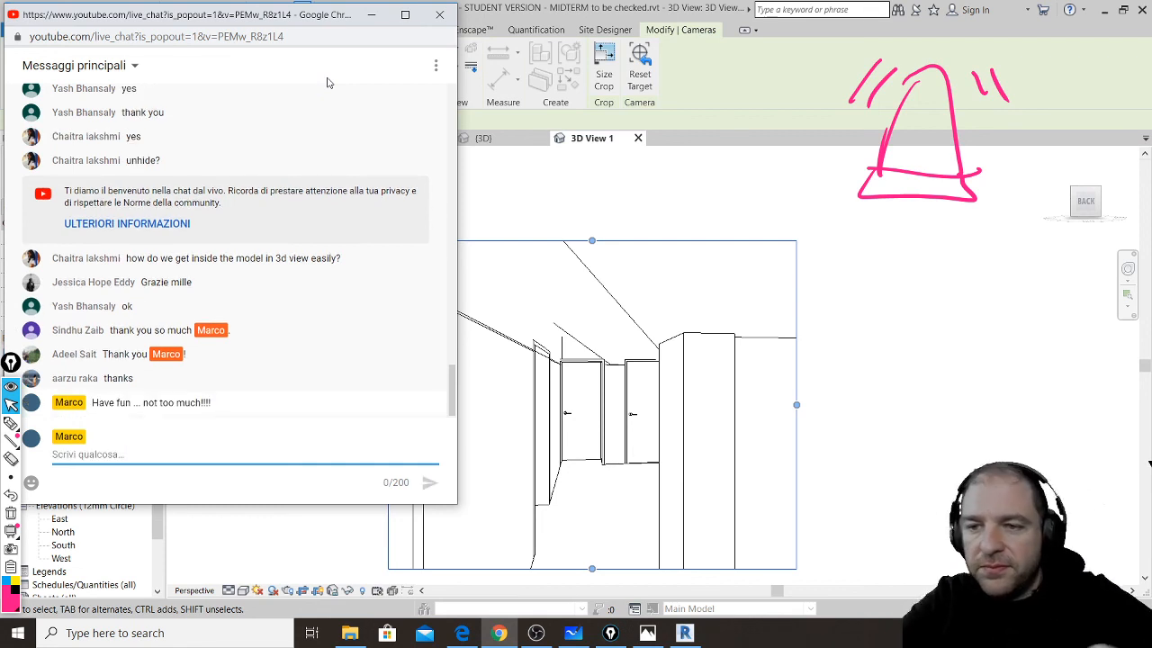